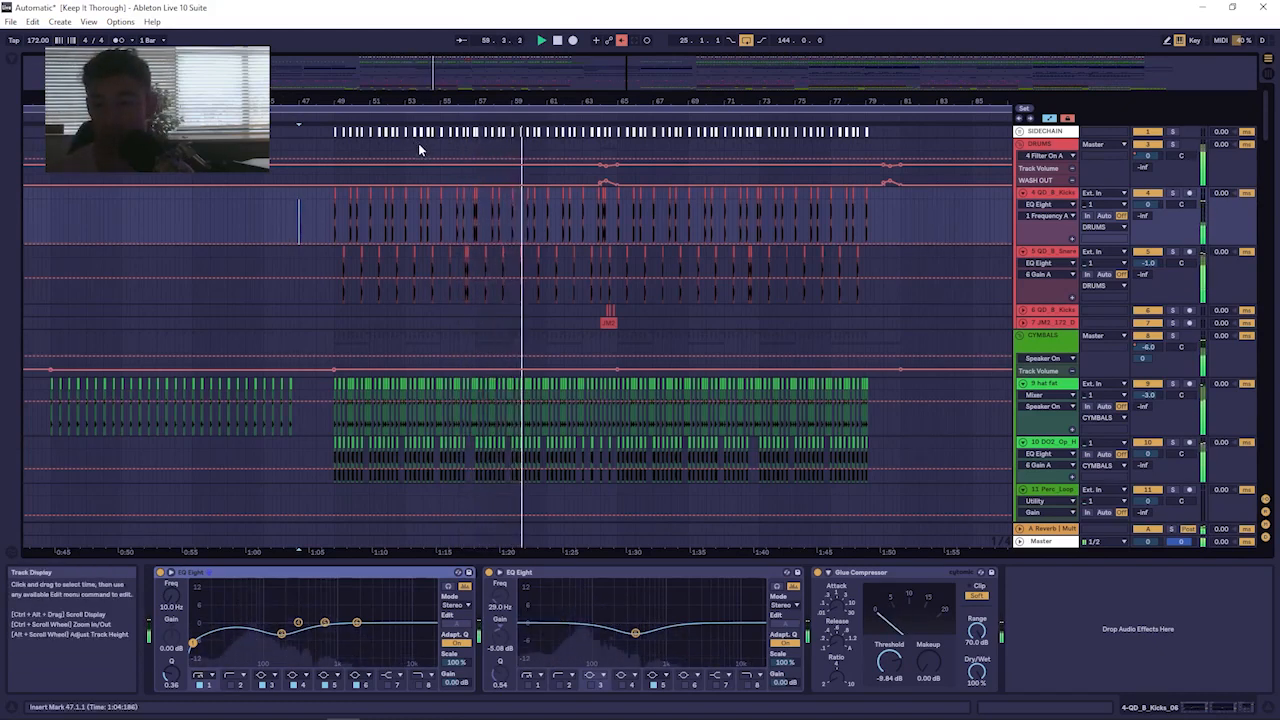
# Set the playback start at bar 49, where the kick pattern begins, and audition the soloed DRUMS group.
pyautogui.moveTo(427, 99); pyautogui.dragTo(442, 68)
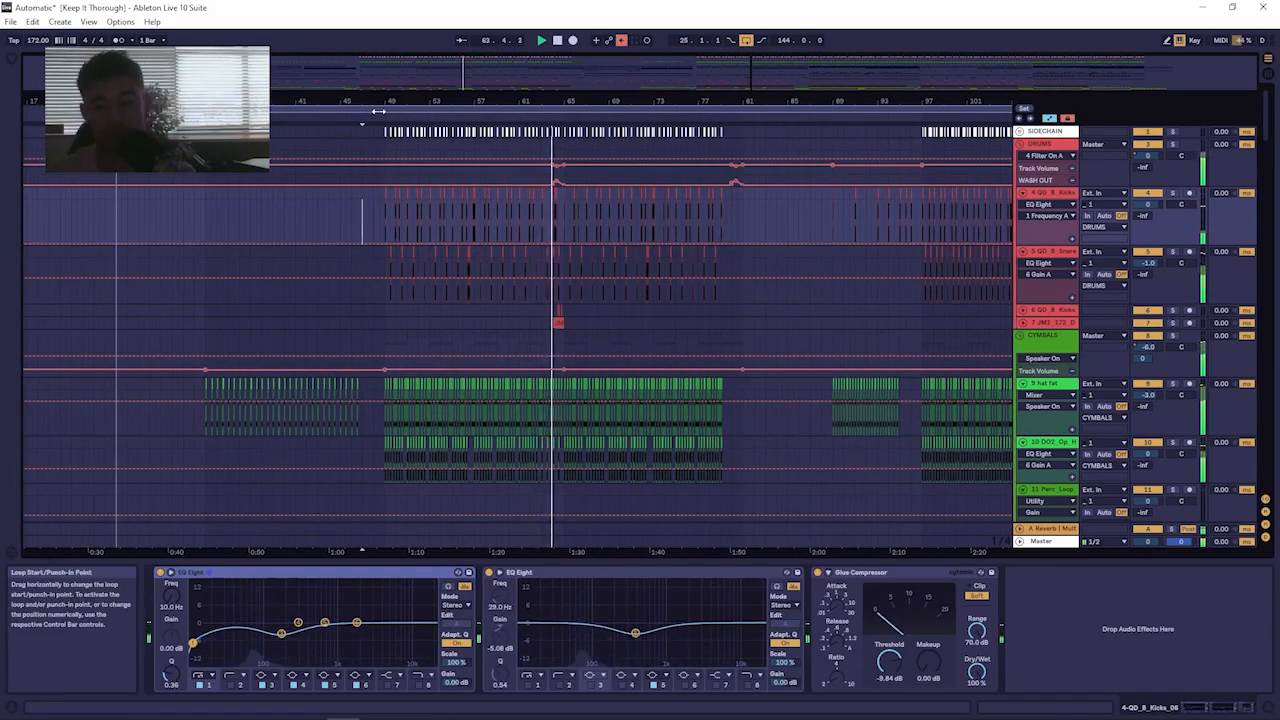
pyautogui.click(368, 229)
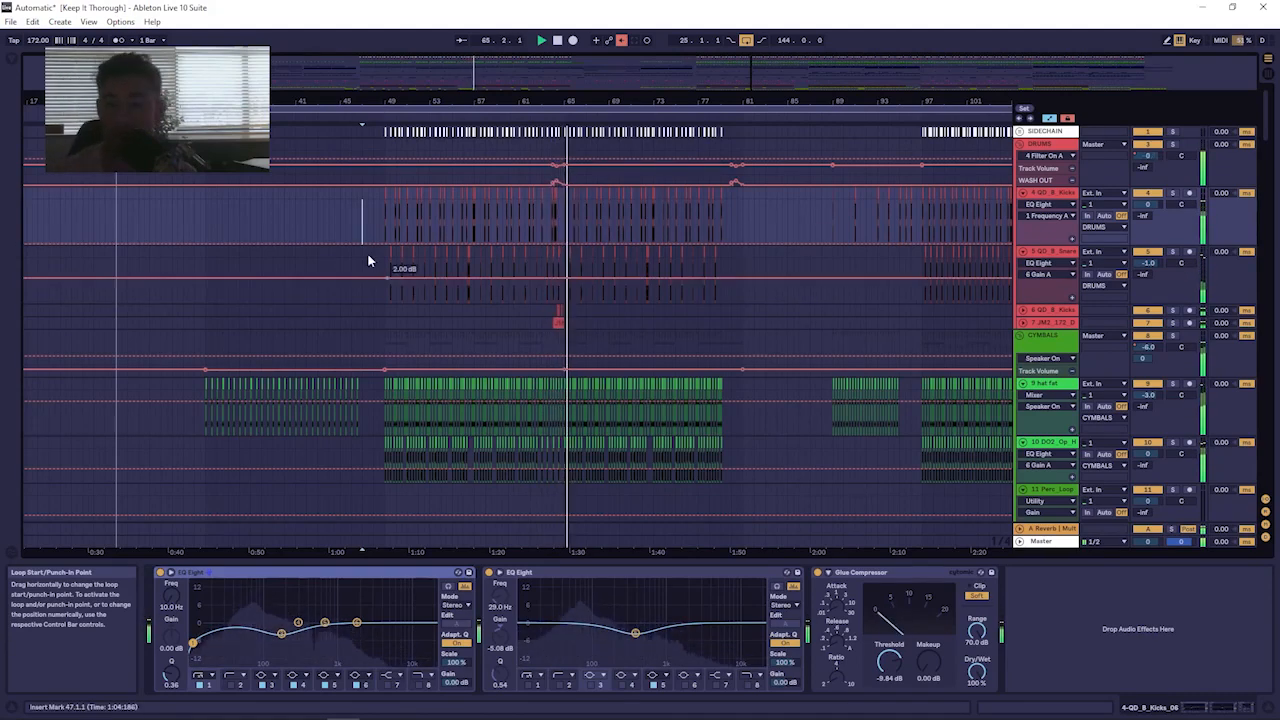
pyautogui.moveTo(373, 100); pyautogui.dragTo(373, 124)
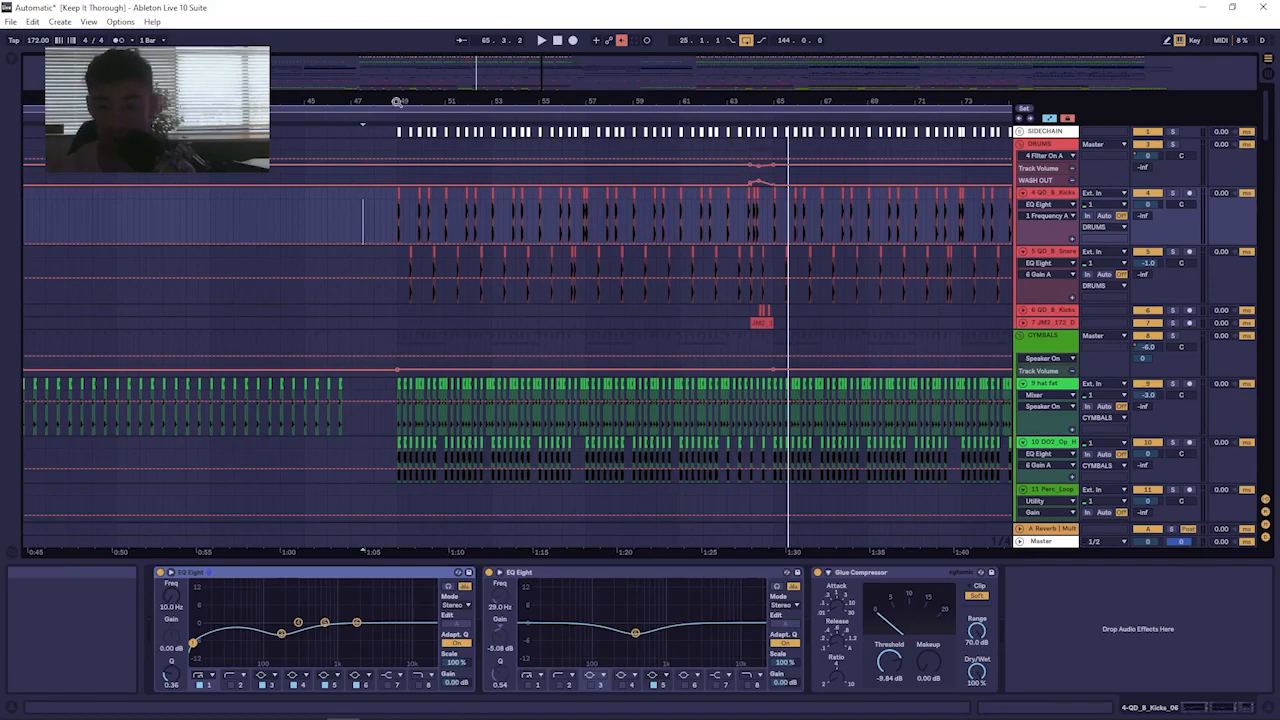
pyautogui.moveTo(411, 102); pyautogui.dragTo(281, 102)
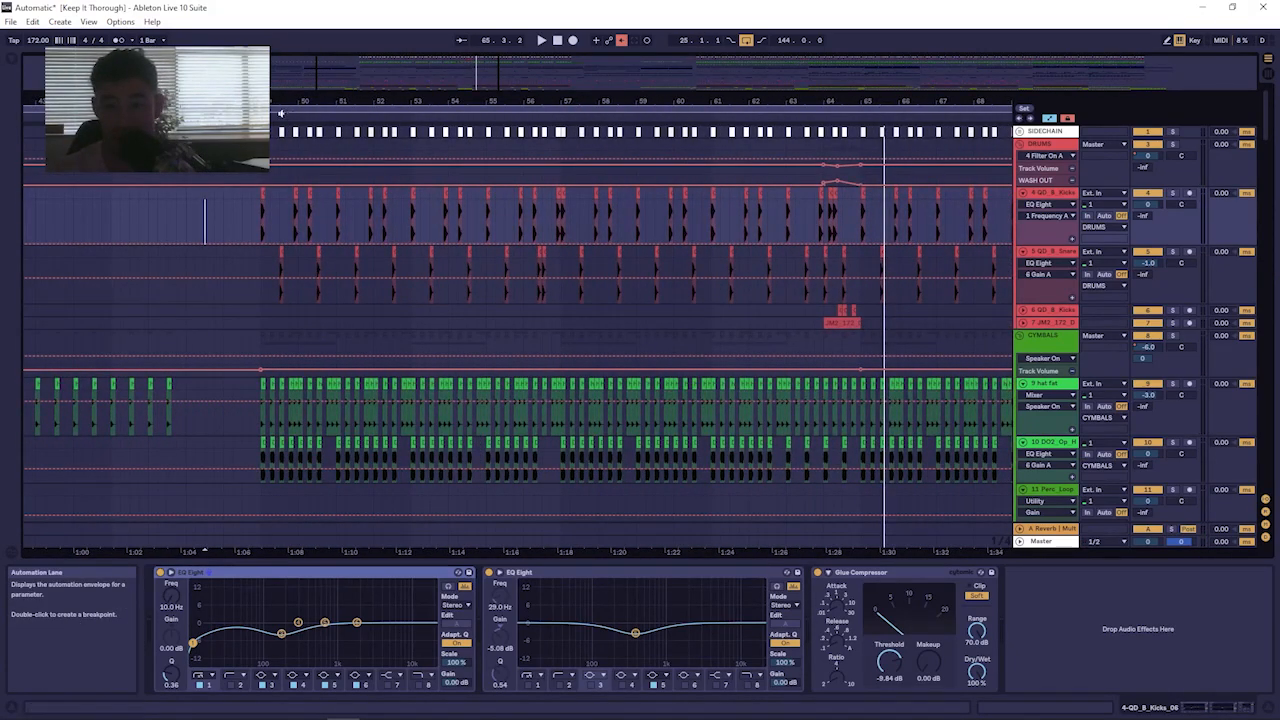
pyautogui.moveTo(281, 114); pyautogui.dragTo(228, 130)
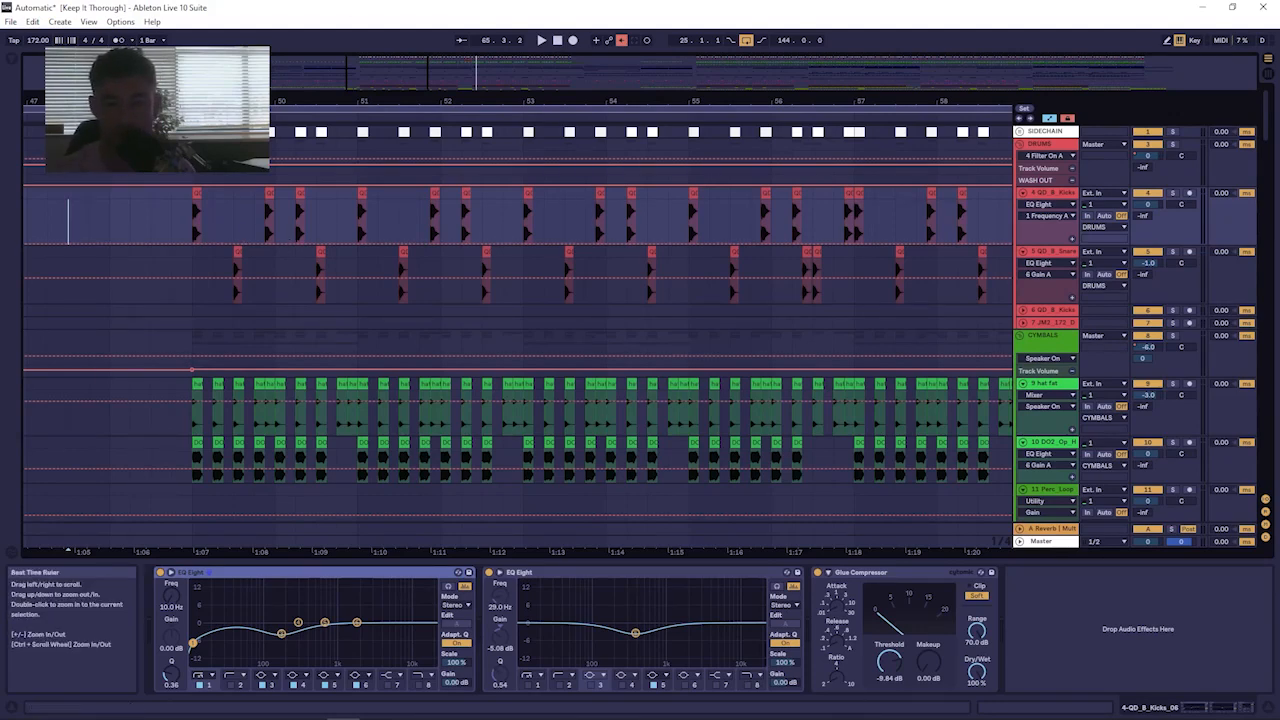
pyautogui.moveTo(196, 101); pyautogui.dragTo(196, 140)
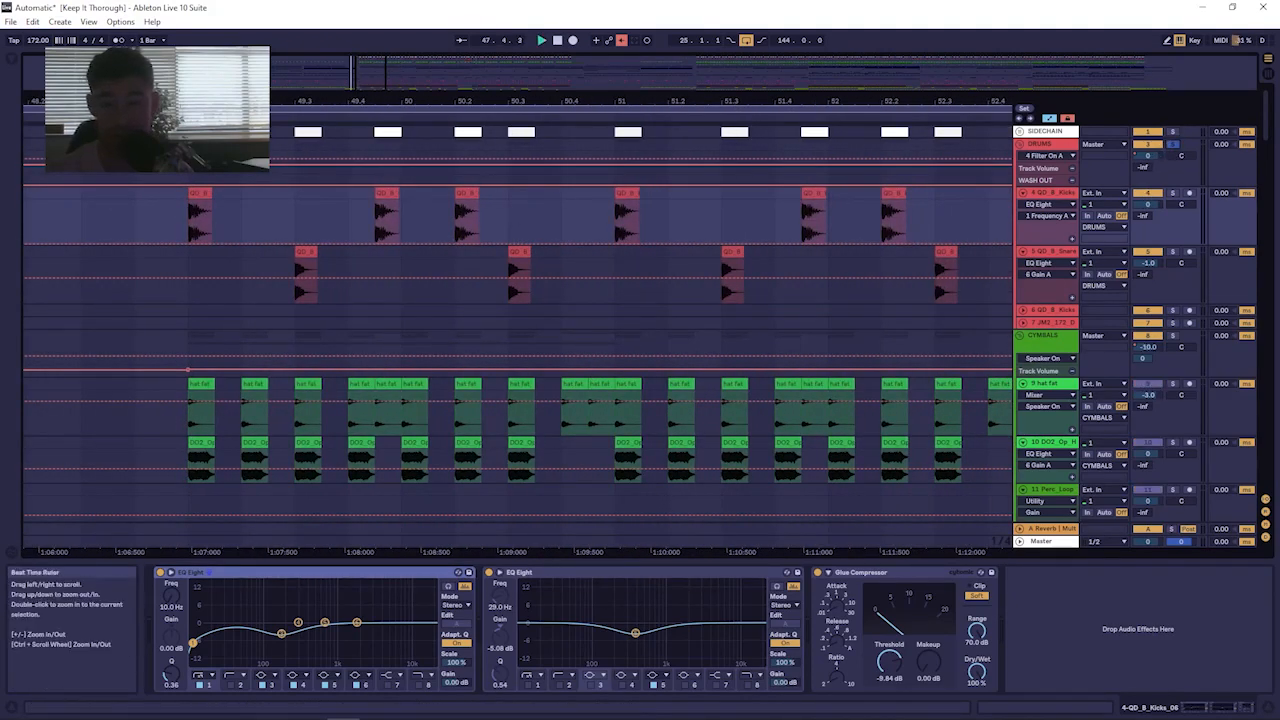
pyautogui.click(183, 209)
pyautogui.press('space')
pyautogui.moveTo(190, 101); pyautogui.dragTo(171, 55)
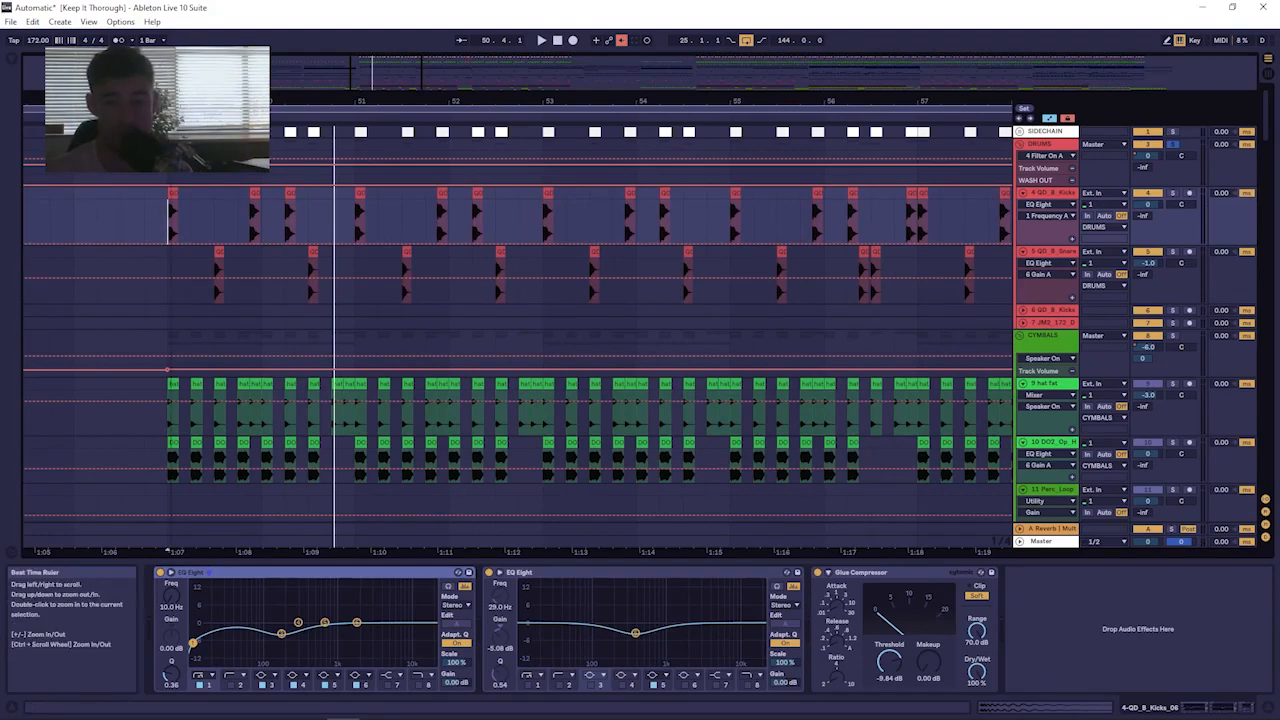
pyautogui.moveTo(182, 100); pyautogui.dragTo(182, 72)
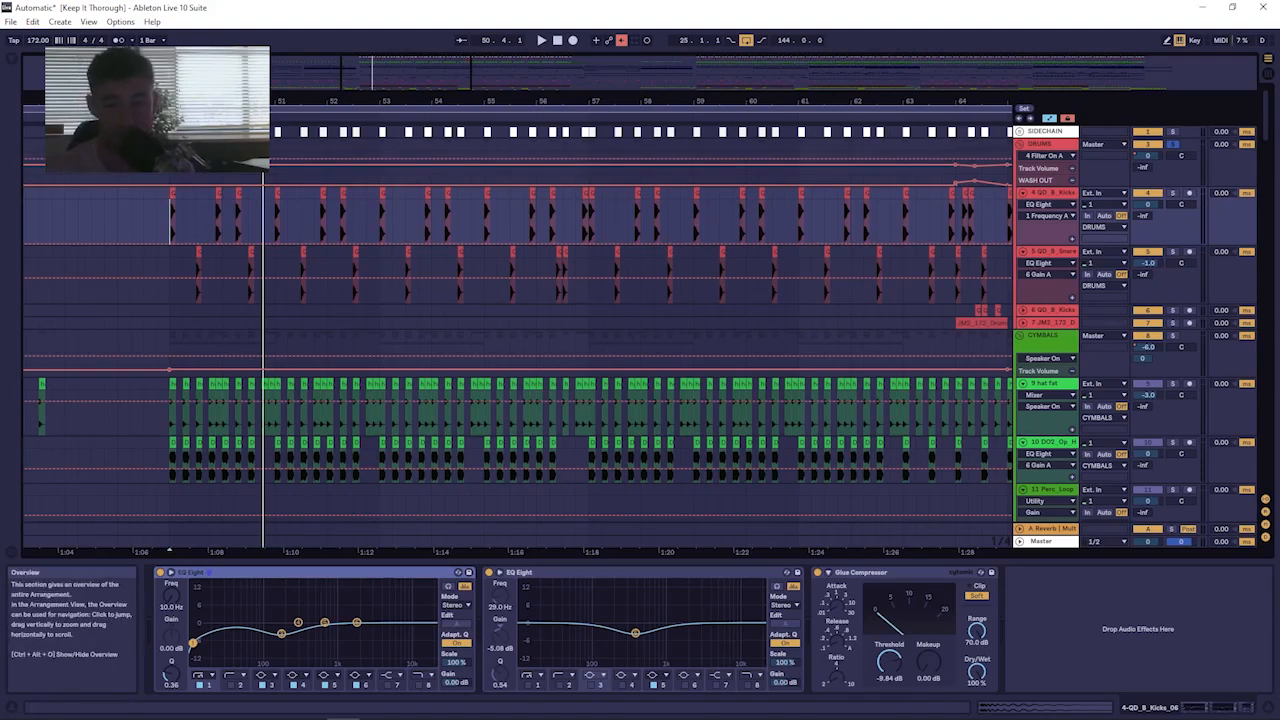
pyautogui.moveTo(170, 100); pyautogui.dragTo(170, 166)
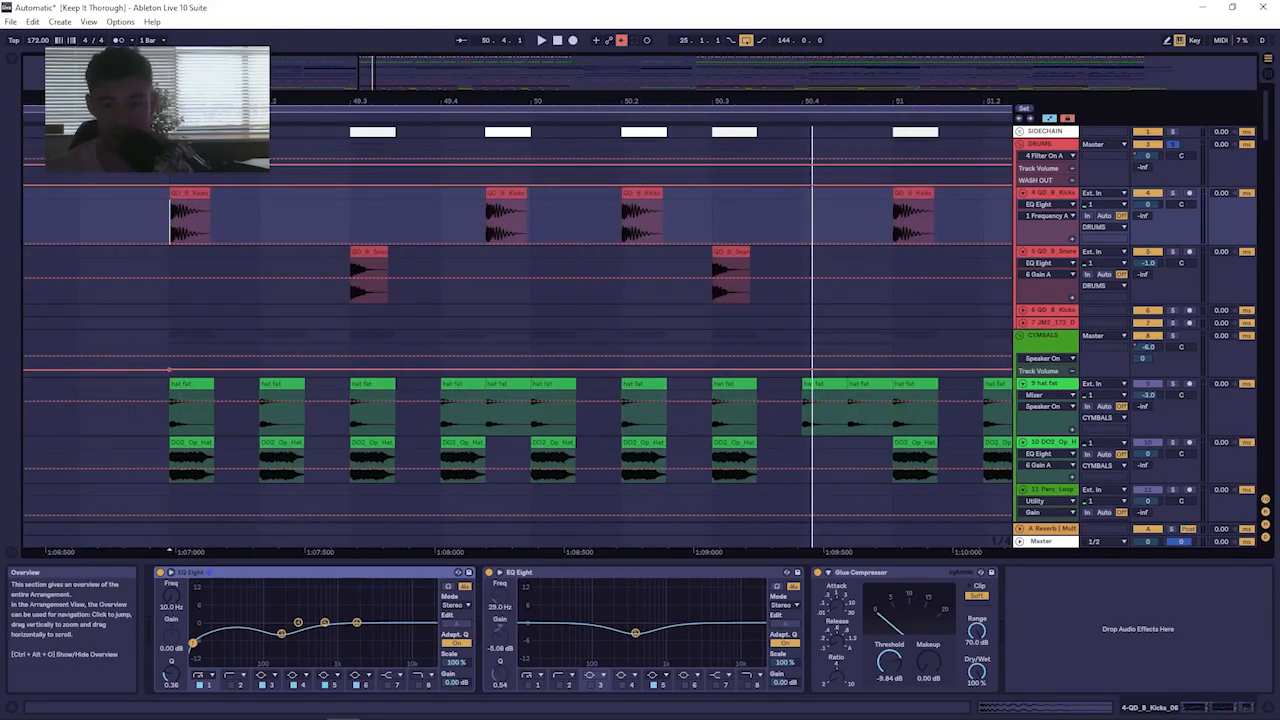
pyautogui.moveTo(170, 101); pyautogui.dragTo(170, 36)
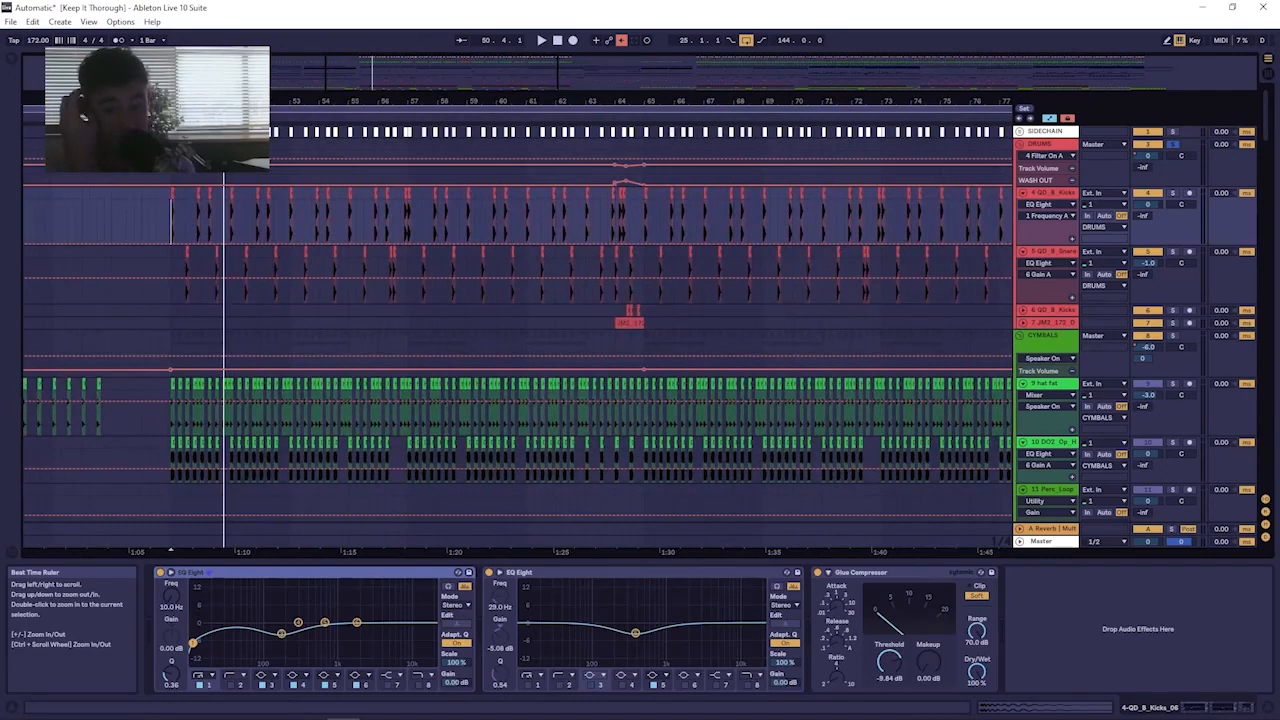
pyautogui.moveTo(170, 100); pyautogui.dragTo(170, 170)
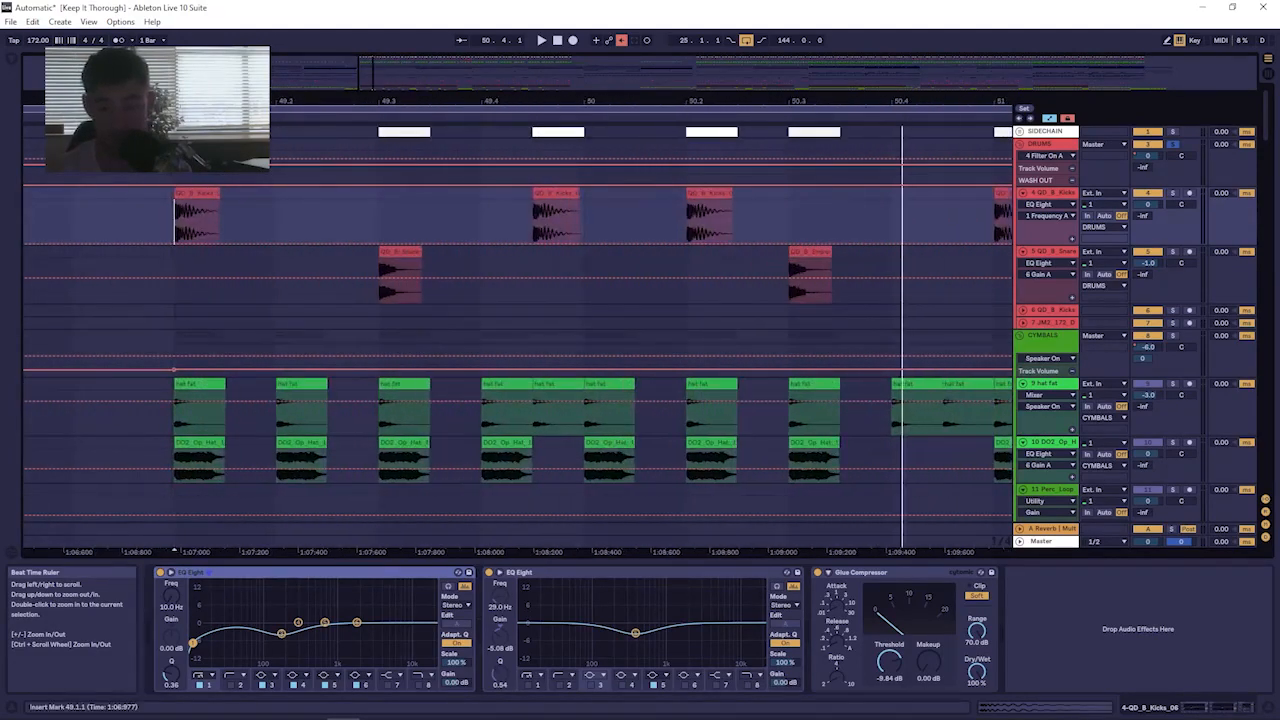
pyautogui.moveTo(225, 101); pyautogui.dragTo(225, 79)
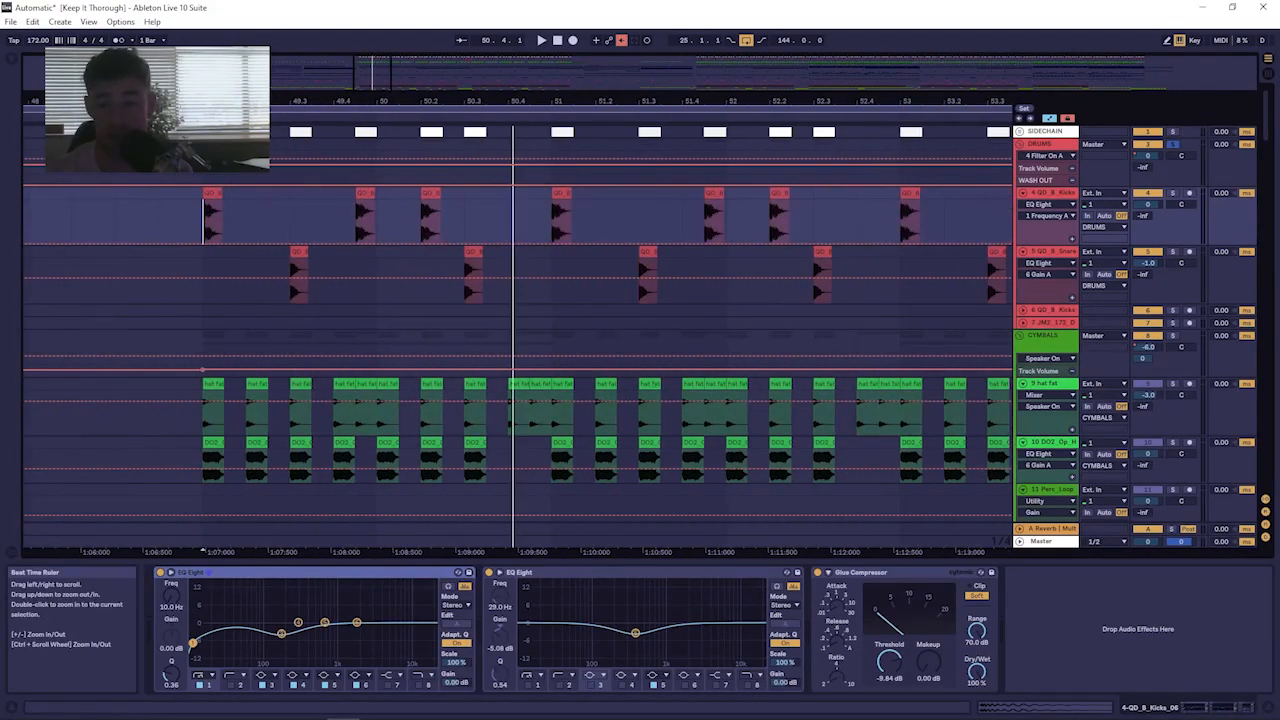
# Show the kick track's effects and audition the drums from bar 49, examining its EQ Eight and Glue Compressor.
pyautogui.click(1043, 194)
pyautogui.press('space')
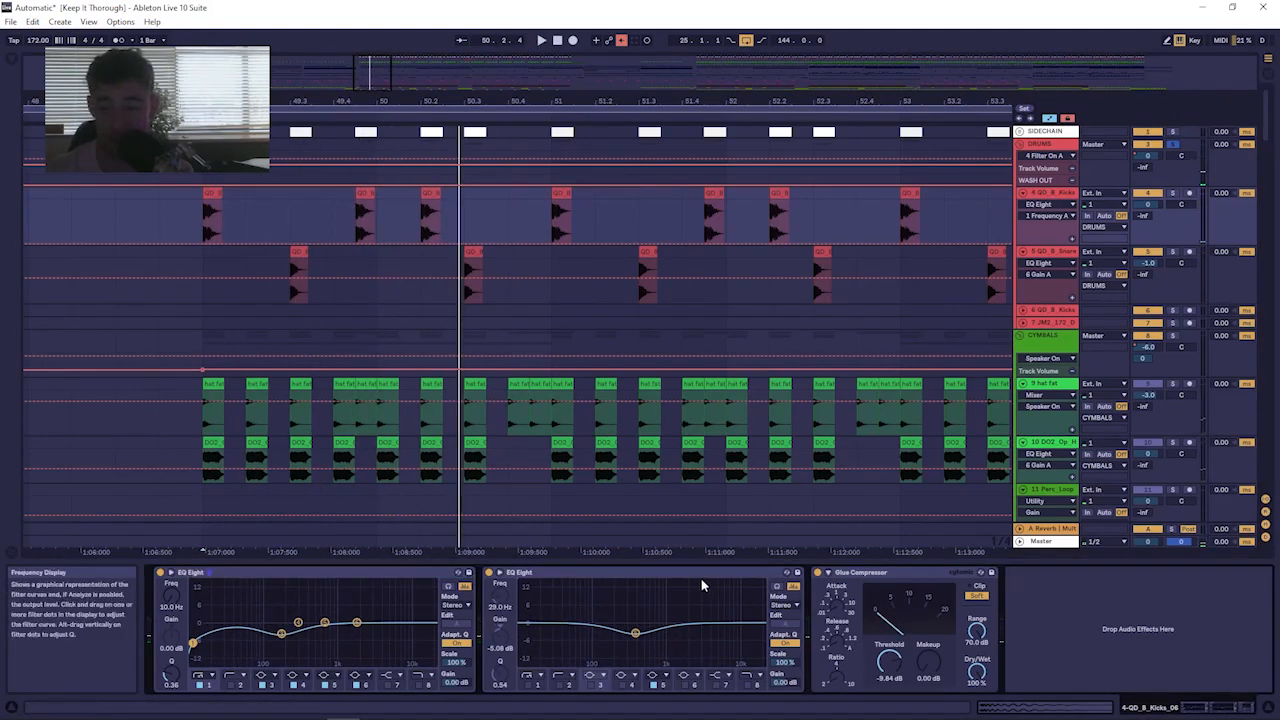
pyautogui.click(872, 573)
pyautogui.press('space')
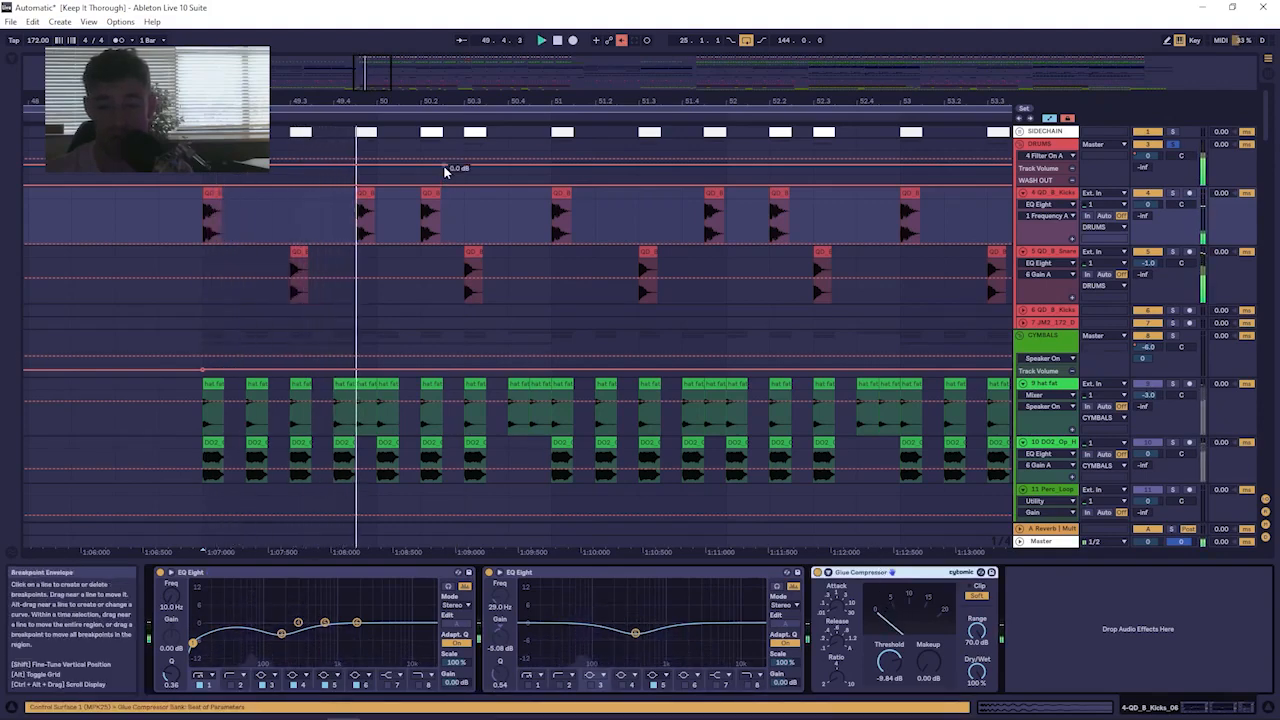
pyautogui.moveTo(375, 98); pyautogui.dragTo(284, 52)
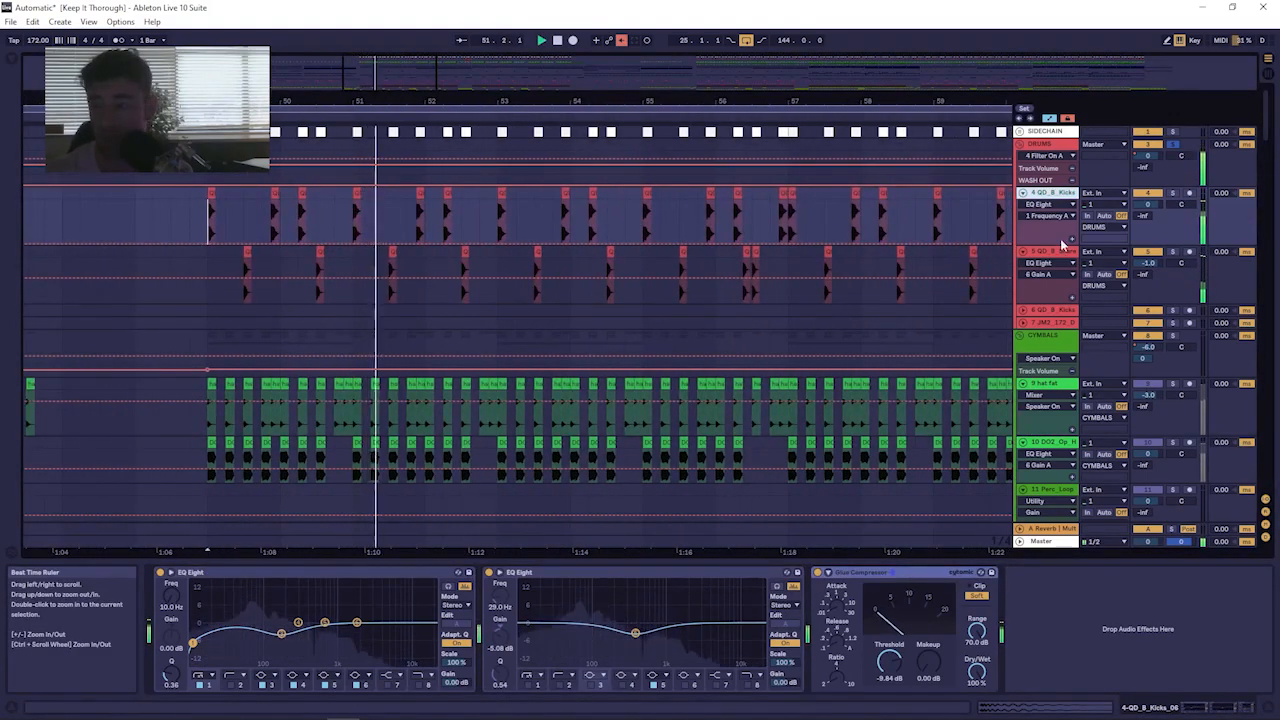
pyautogui.press('space')
# Show the snare track's effect chain, audition the drums, and examine its EQ Eight, Saturator and Reverb.
pyautogui.click(1046, 254)
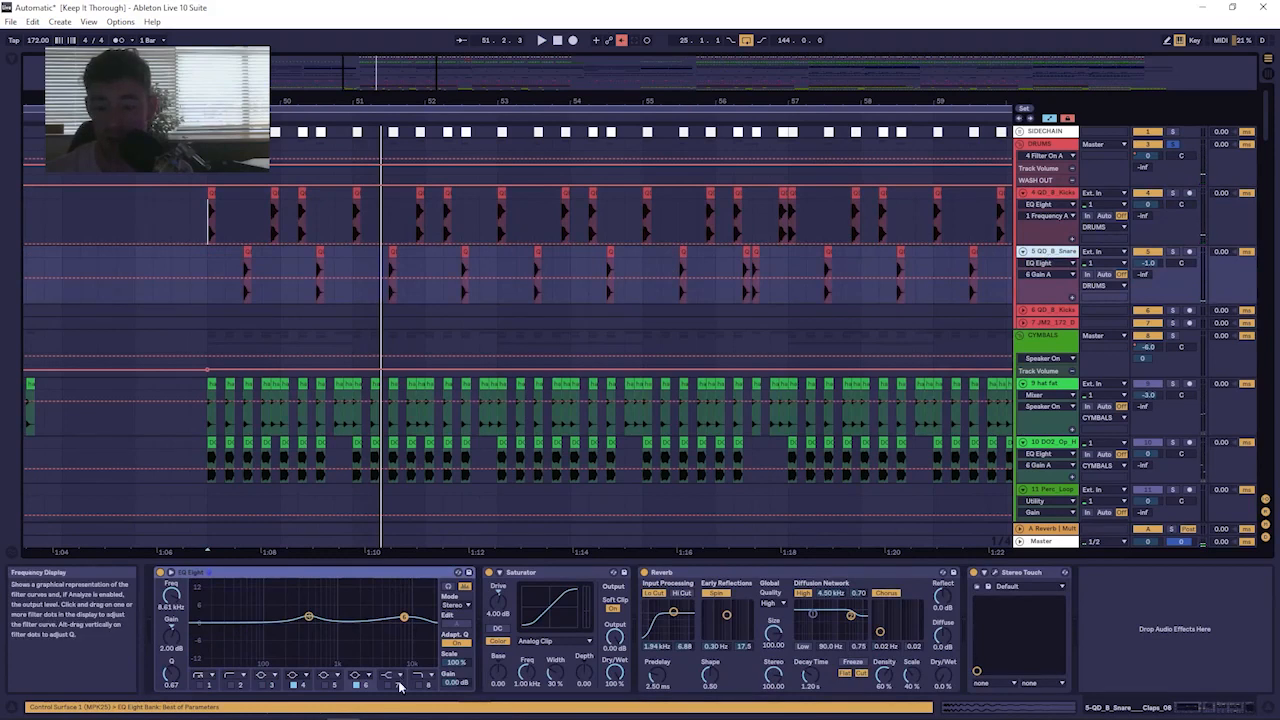
pyautogui.press('space')
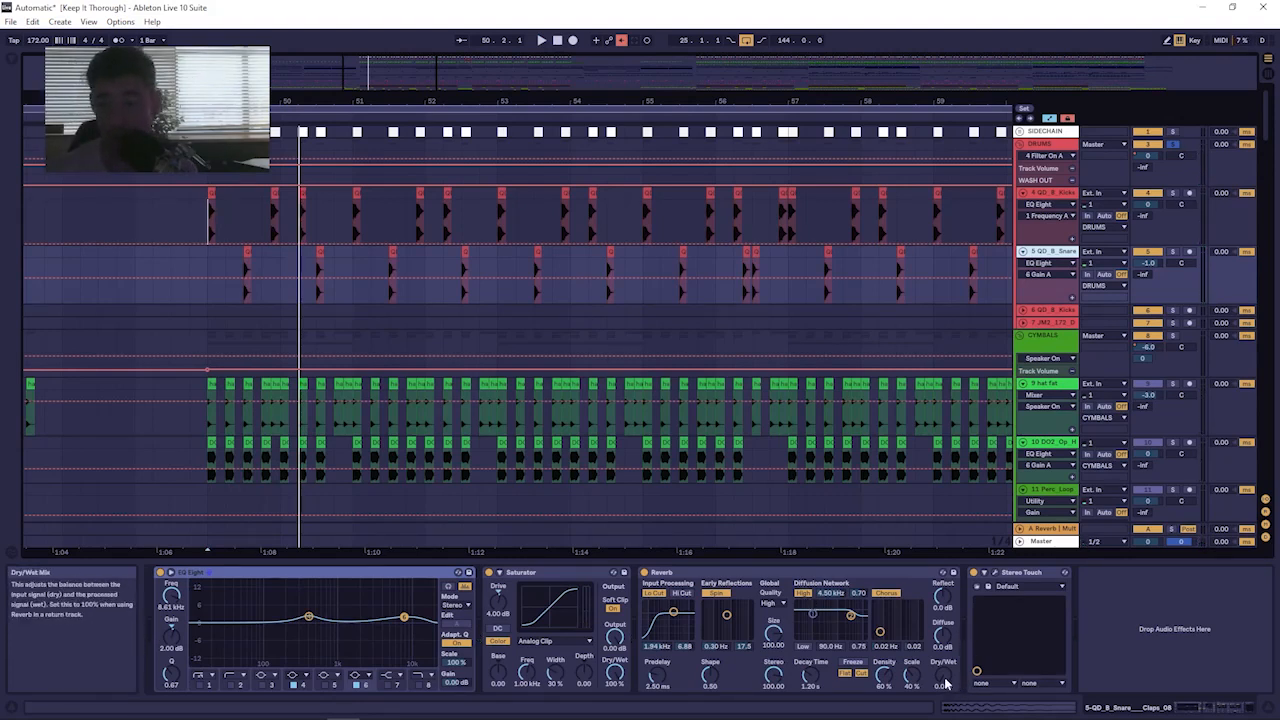
pyautogui.click(719, 575)
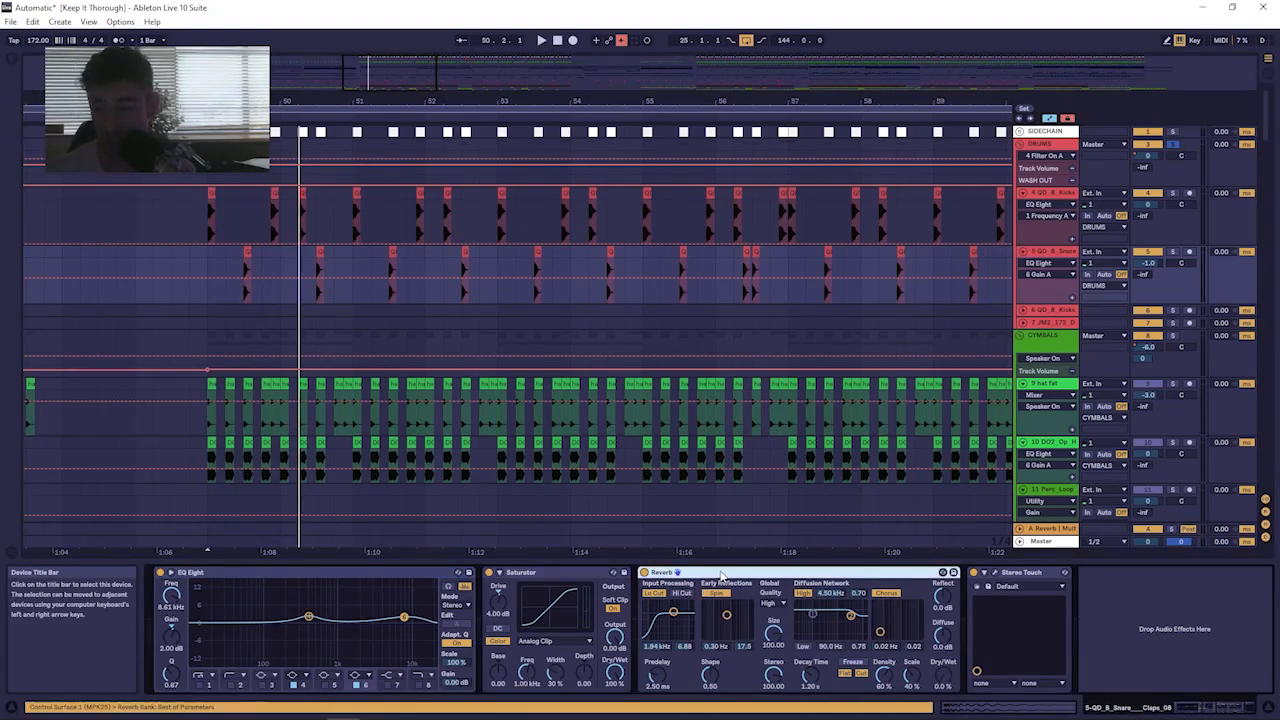
# Open the snare track's Stereo Touch plug-in, examine its side-channel high-pass filter, and close its window.
pyautogui.click(995, 574)
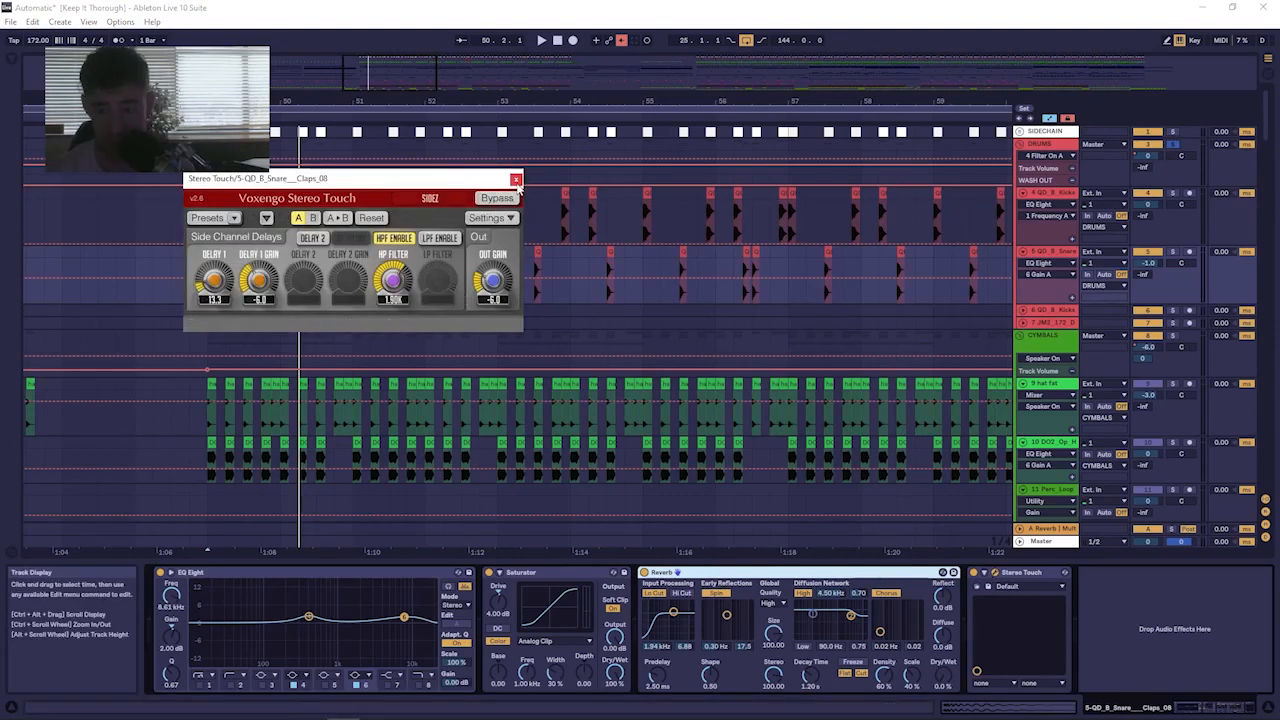
pyautogui.click(516, 180)
pyautogui.click(994, 578)
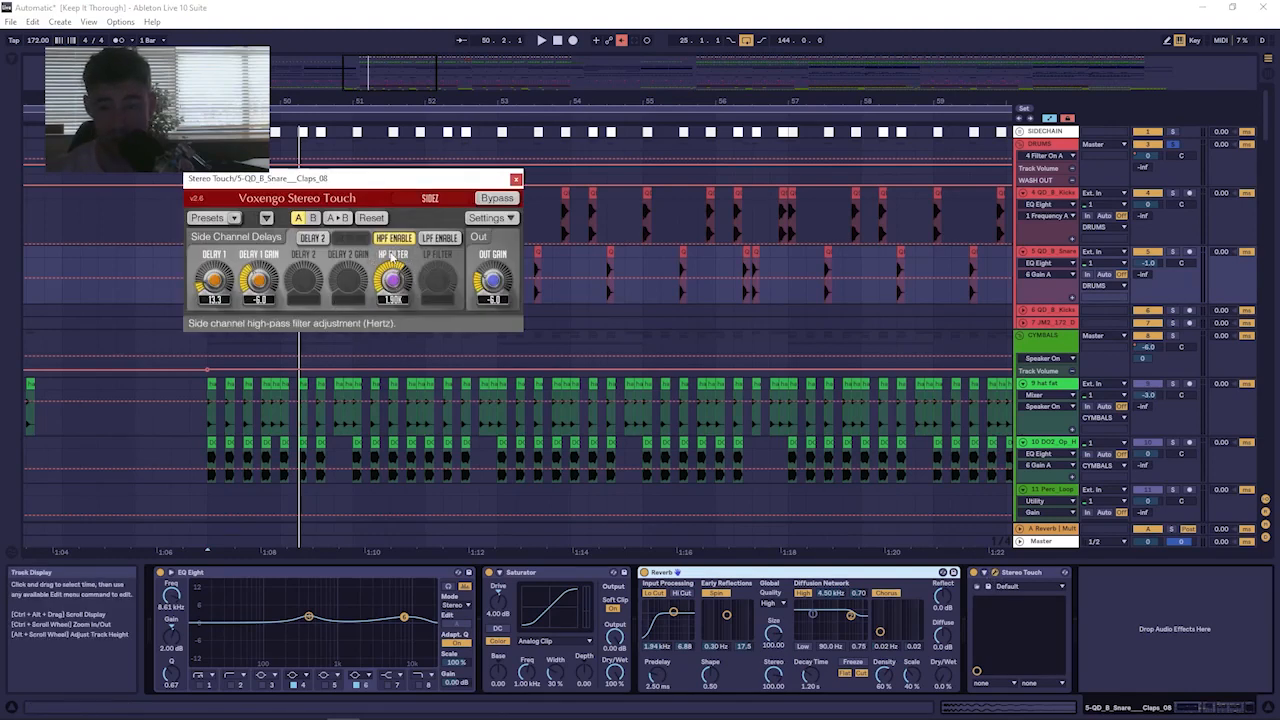
pyautogui.moveTo(396, 262); pyautogui.dragTo(394, 300)
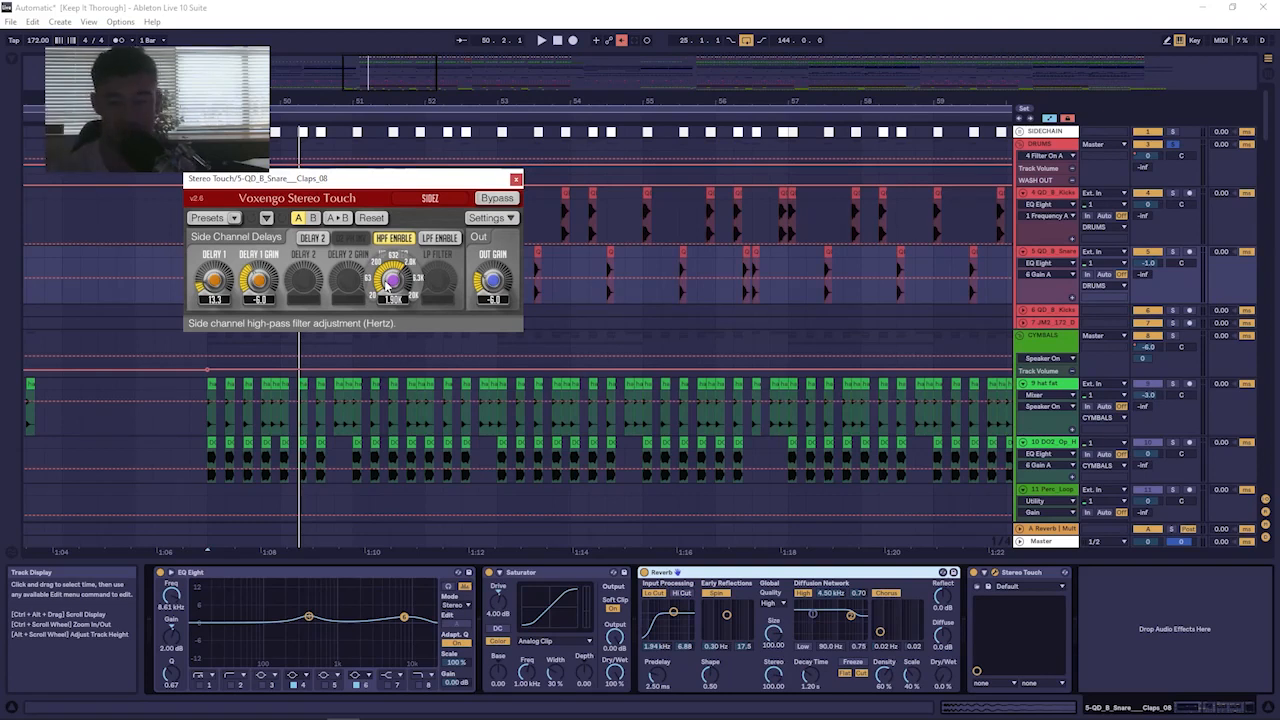
pyautogui.click(517, 180)
# Reopen the snare's Stereo Touch to review its delay settings, close it, and replay the drums from bar 49.
pyautogui.moveTo(220, 101); pyautogui.dragTo(213, 130)
pyautogui.scroll(-3, 273, 314)
pyautogui.scroll(3, 276, 308)
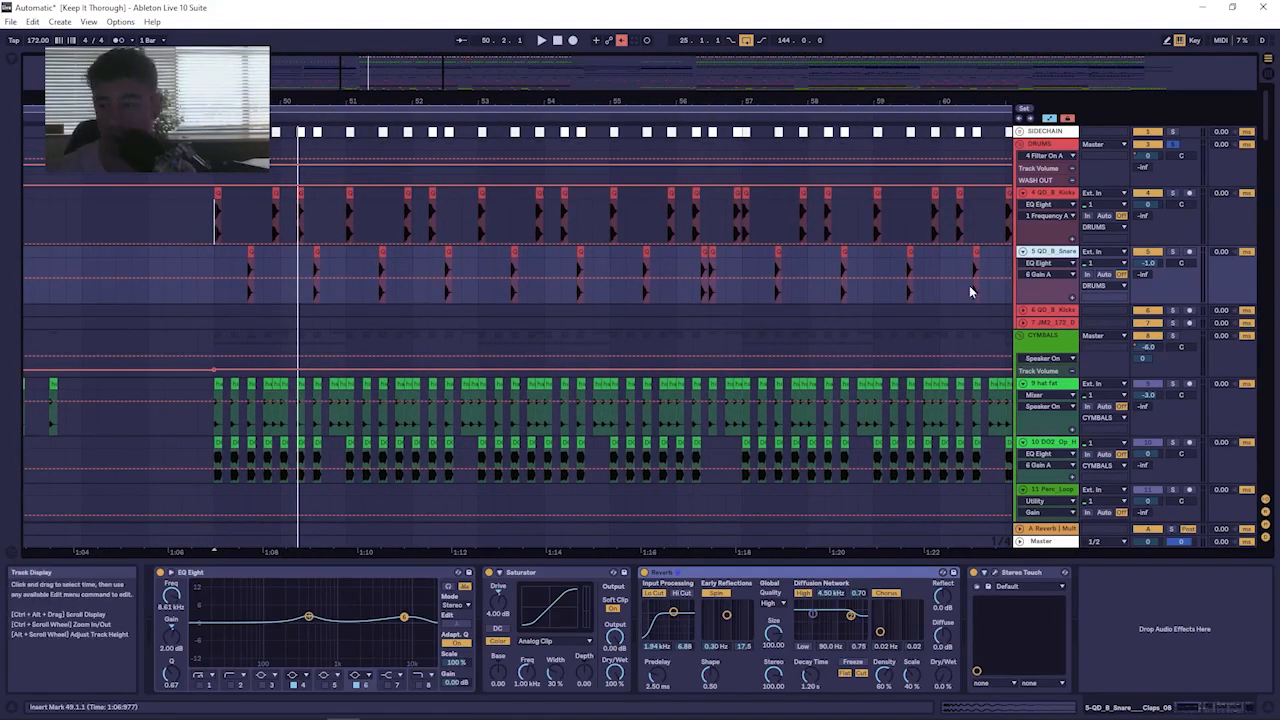
pyautogui.click(995, 573)
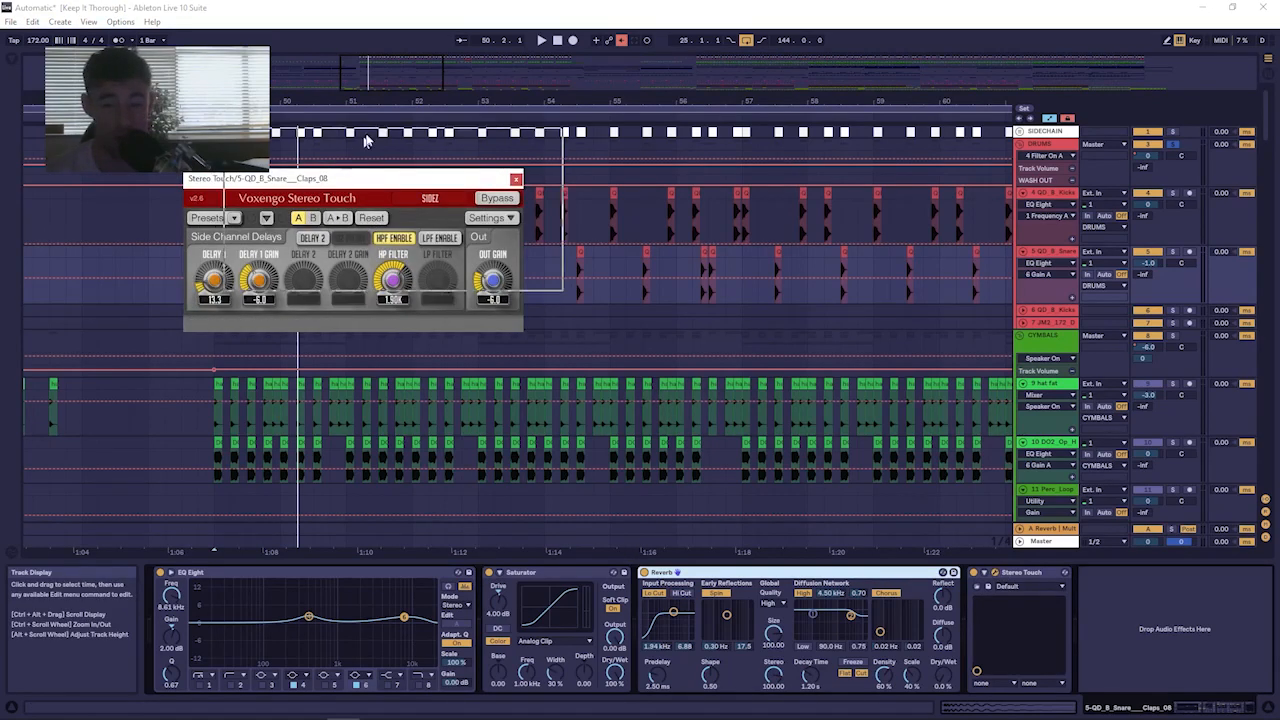
pyautogui.moveTo(326, 185); pyautogui.dragTo(390, 122)
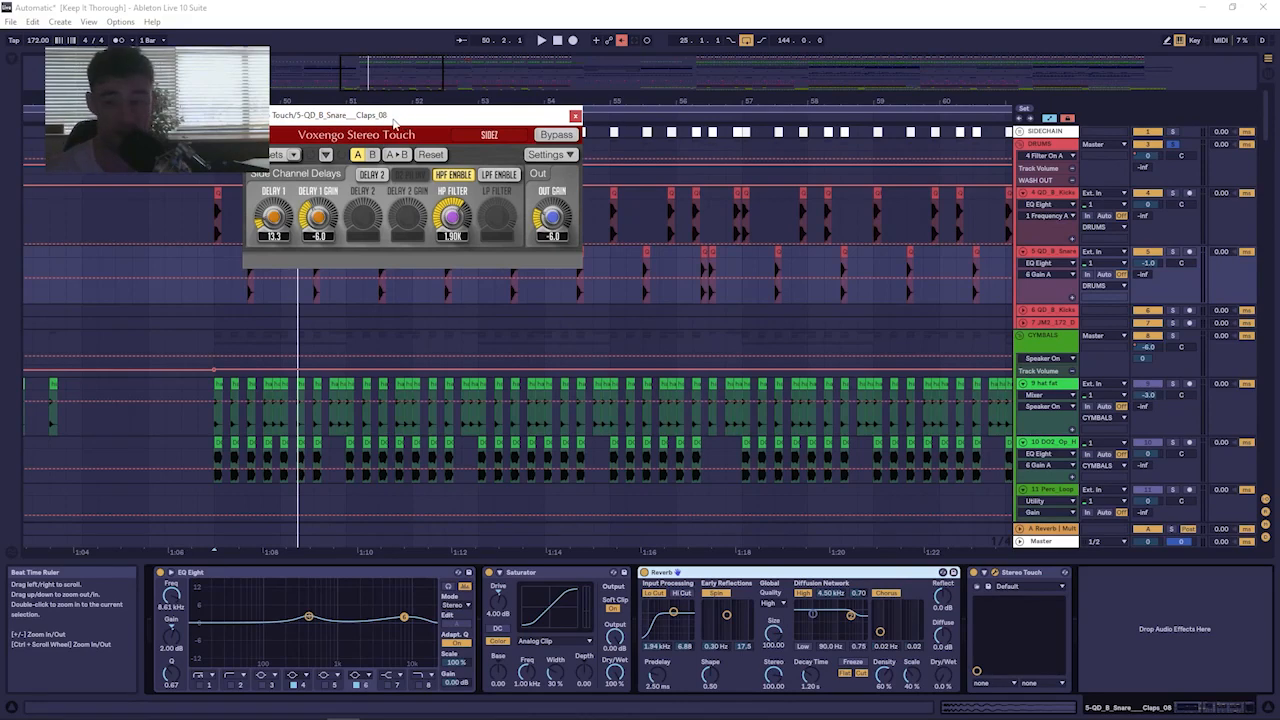
pyautogui.click(576, 118)
pyautogui.press('space')
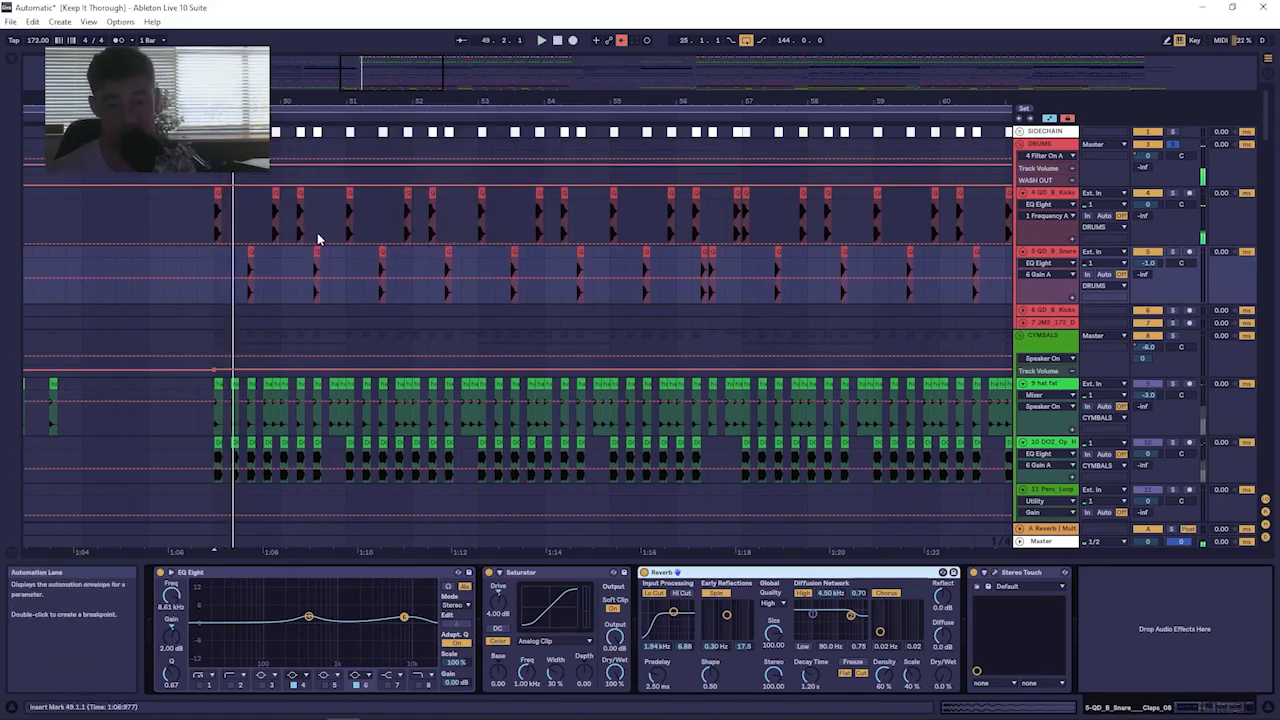
pyautogui.scroll(-2, 457, 297)
pyautogui.scroll(2, 449, 289)
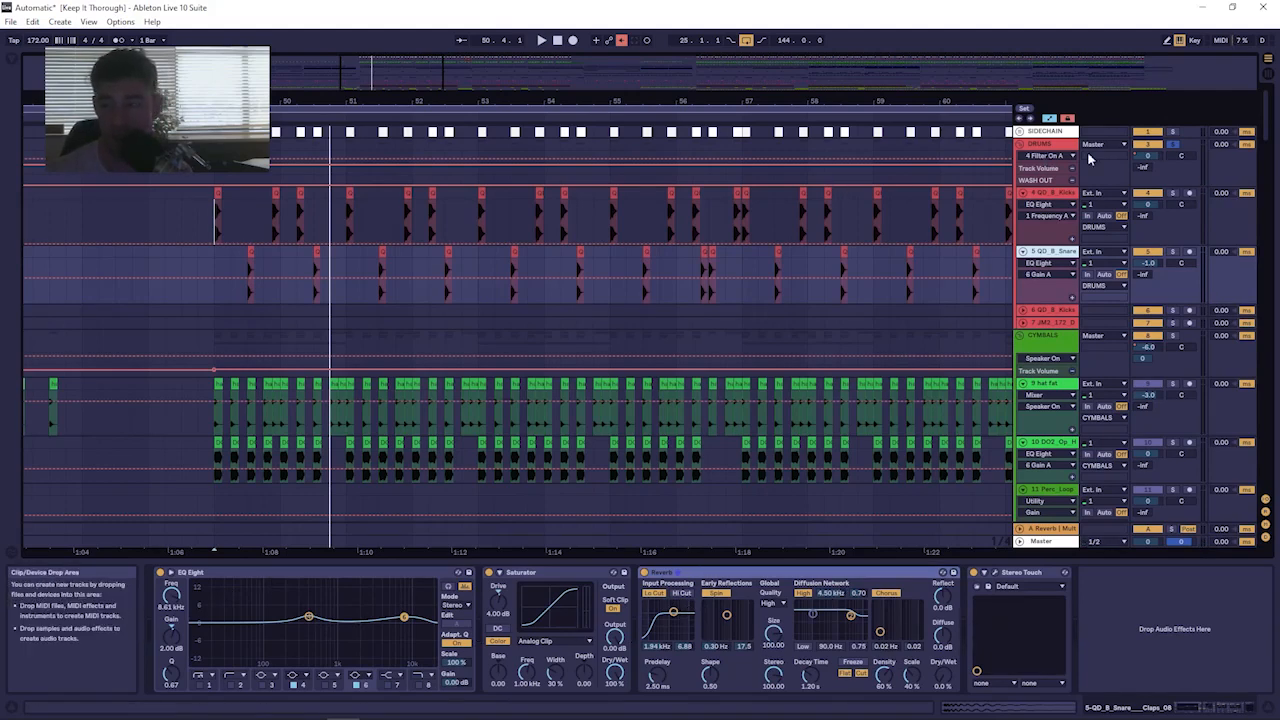
# Show the DRUMS group's effect chain through to its last device and audition the drums while examining the EQ Eight curve.
pyautogui.click(1038, 148)
pyautogui.press('space')
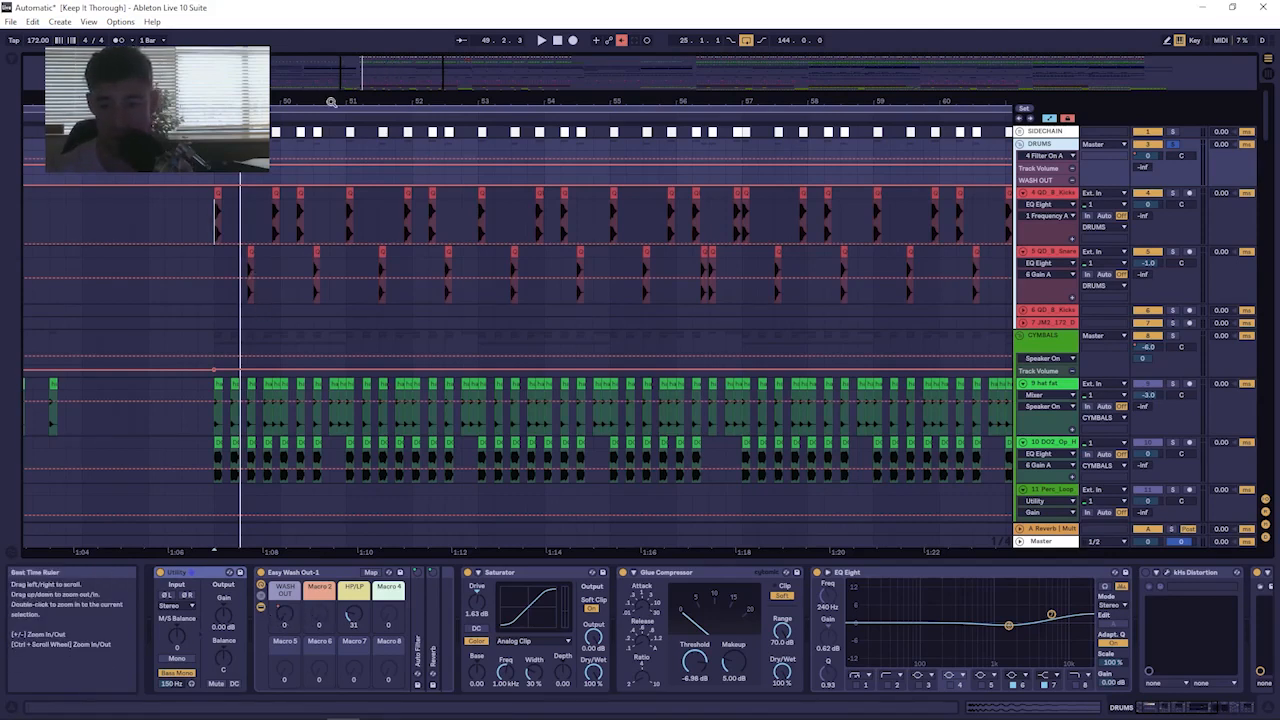
pyautogui.moveTo(329, 101); pyautogui.dragTo(301, 80)
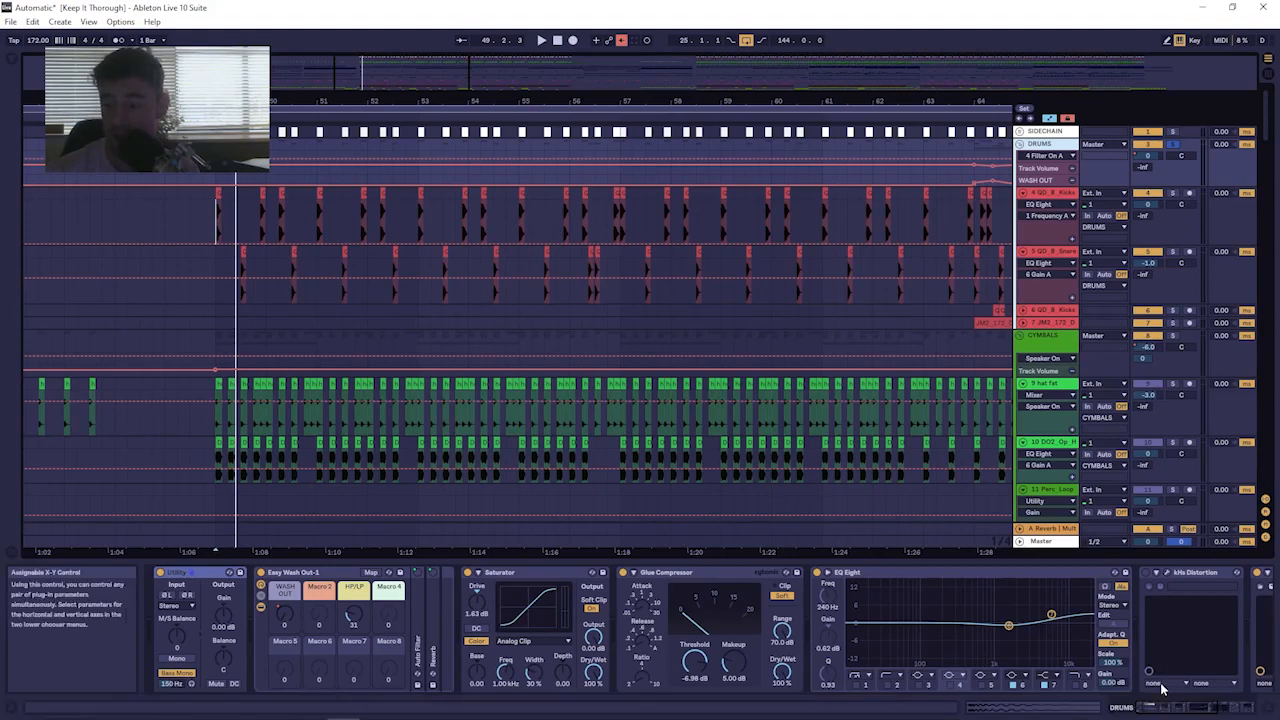
pyautogui.click(1207, 708)
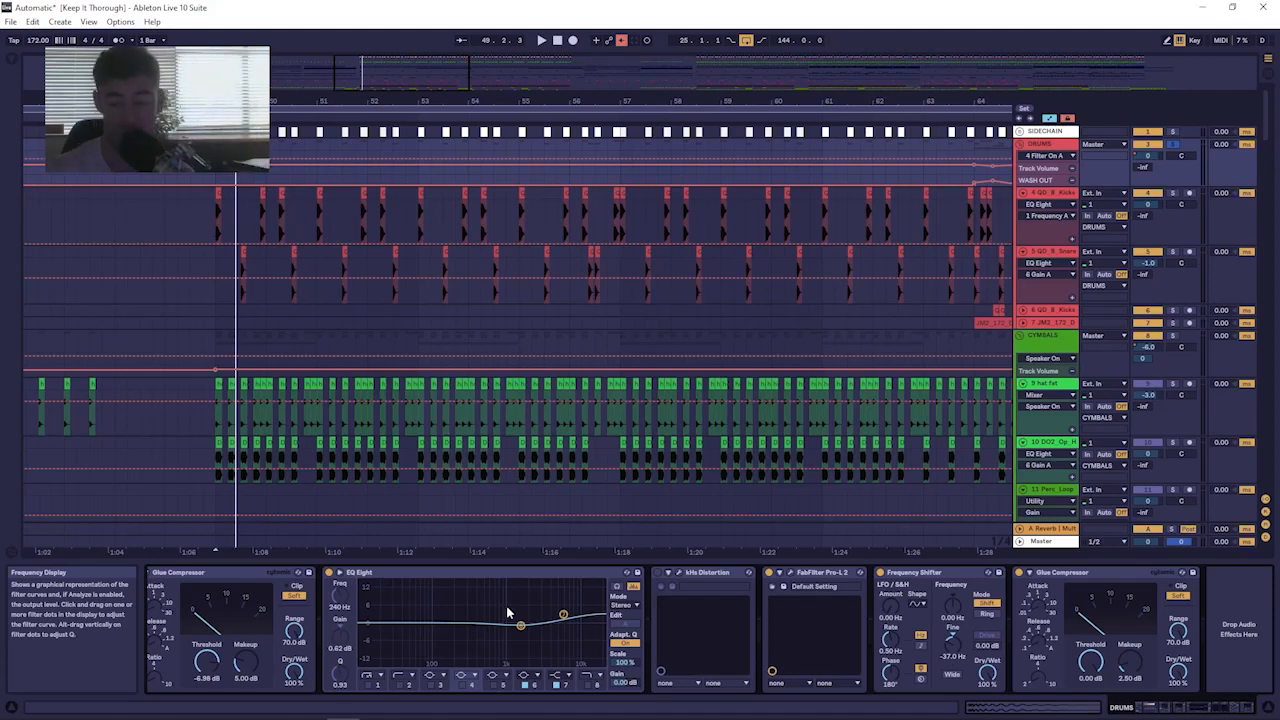
pyautogui.press('space')
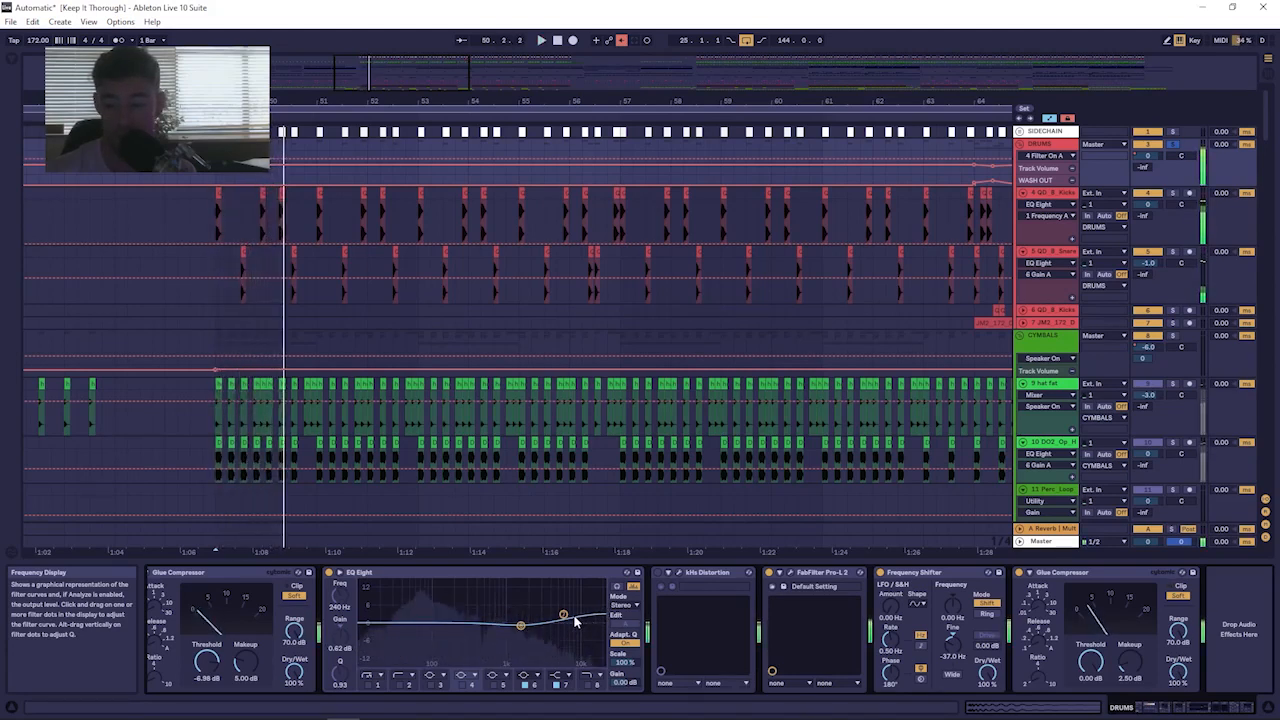
pyautogui.press('space')
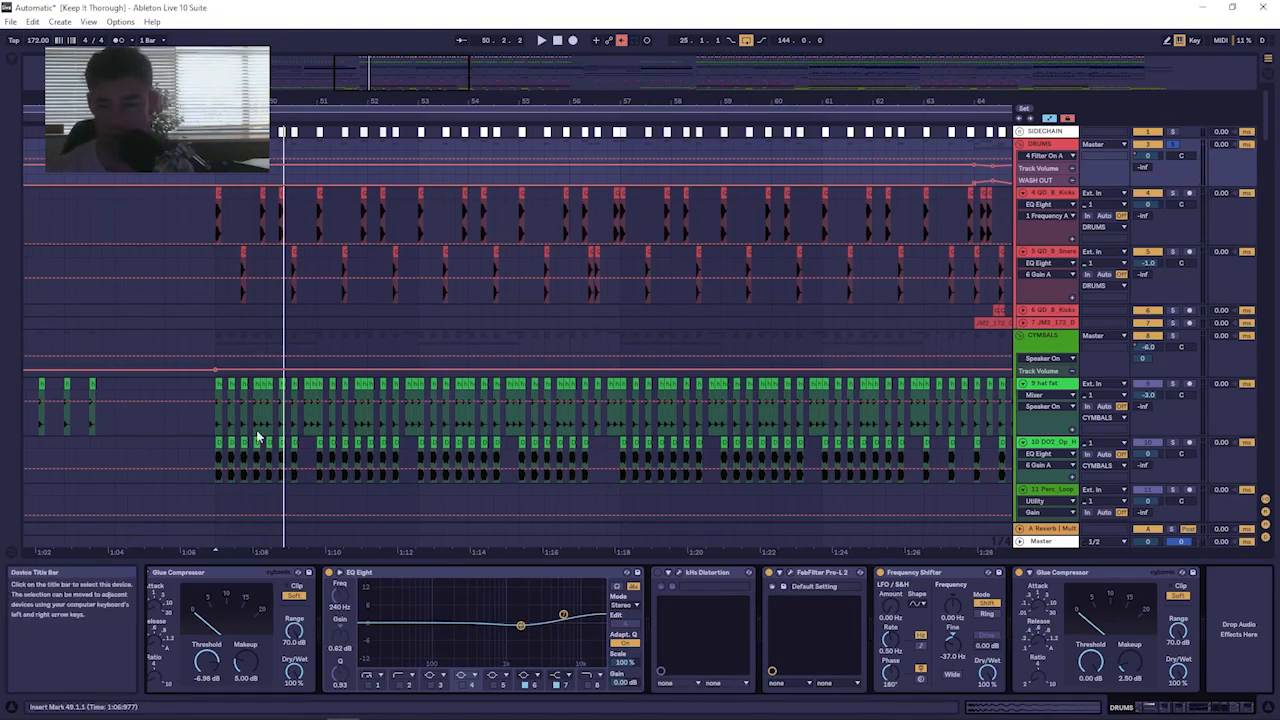
# Turn off the Frequency Shifter on the DRUMS group, select the last Glue Compressor, and play the drums from bar 49.
pyautogui.click(878, 573)
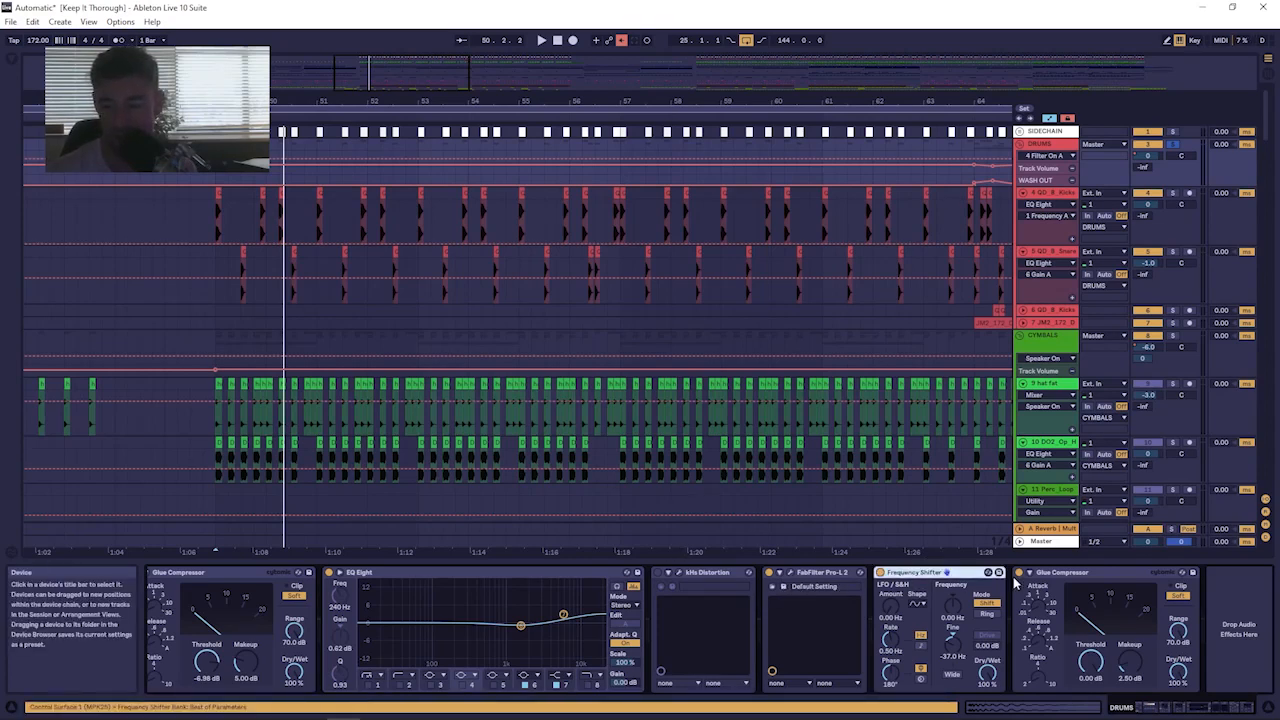
pyautogui.click(1066, 576)
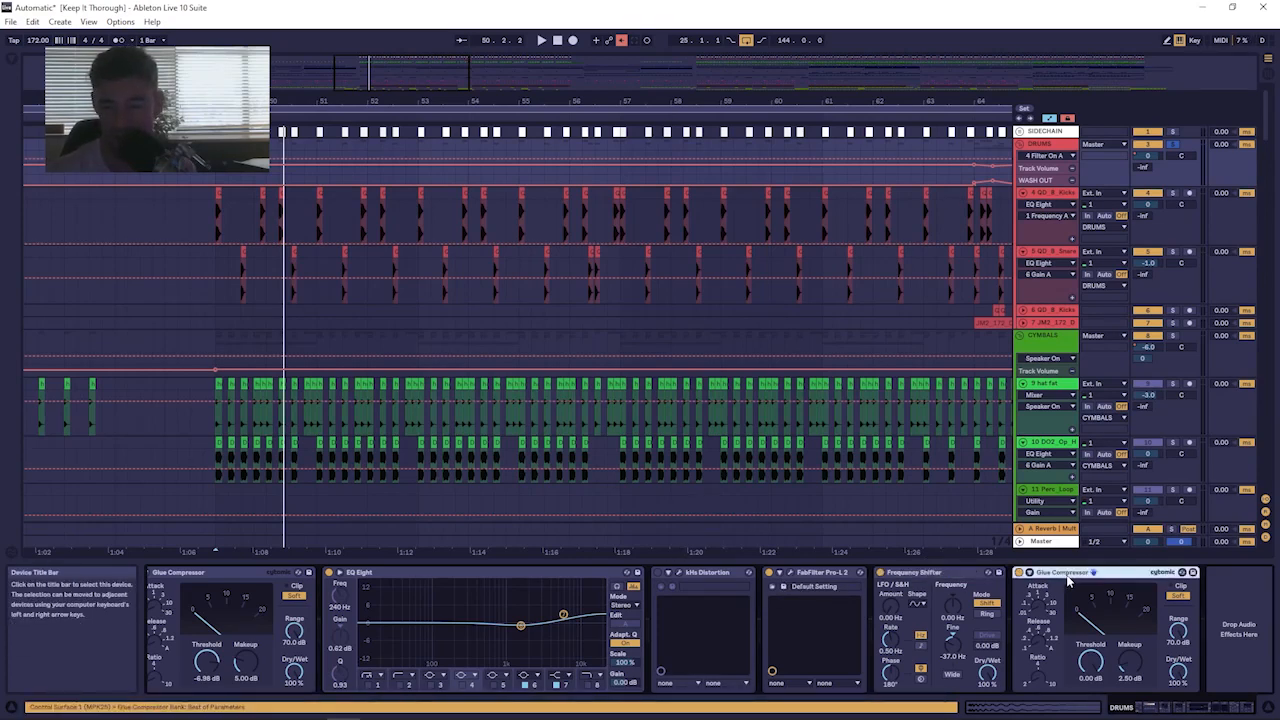
pyautogui.press('space')
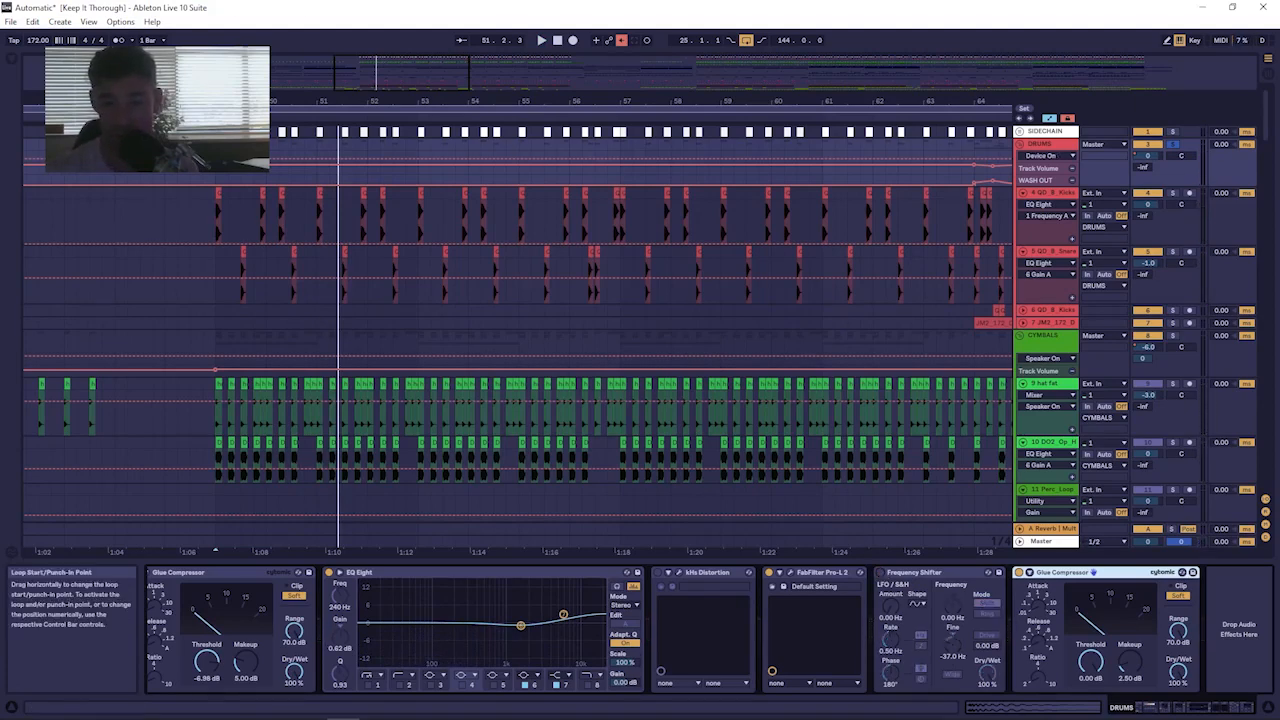
pyautogui.moveTo(226, 101); pyautogui.dragTo(226, 160)
pyautogui.press('space')
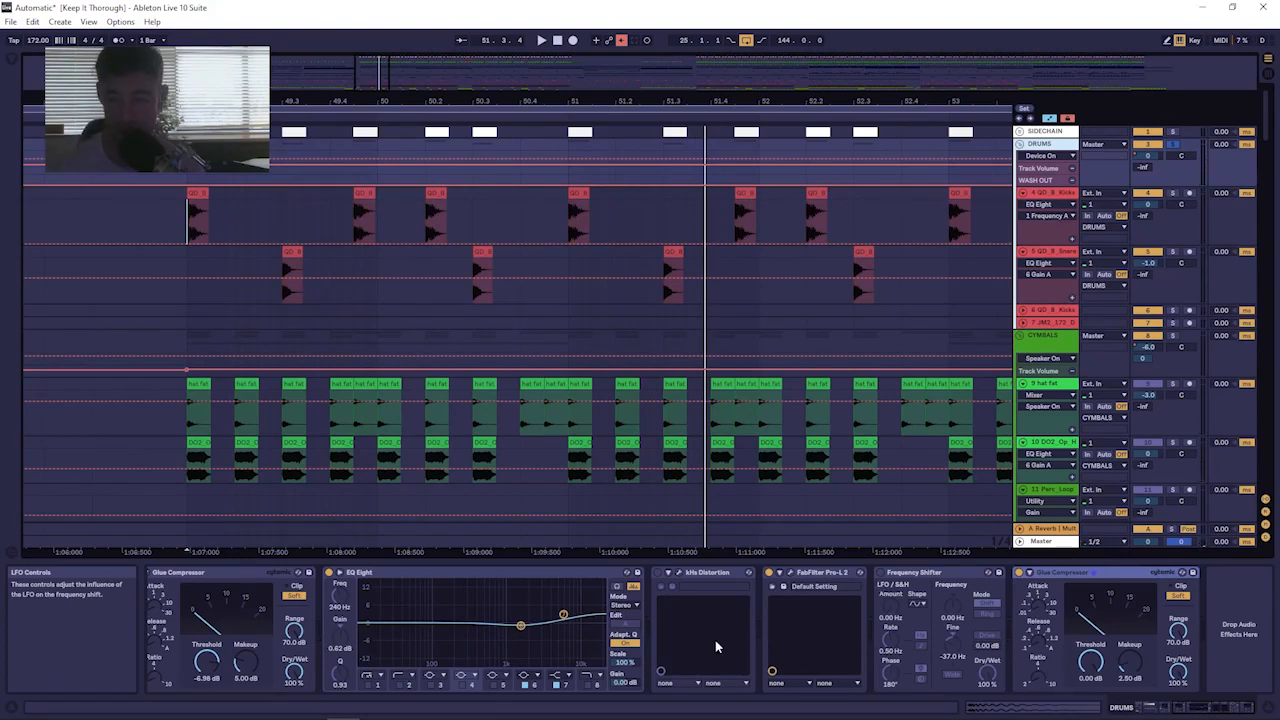
# Turn the DRUMS group's Frequency Shifter back on while auditioning the soloed drums.
pyautogui.press('space')
pyautogui.click(880, 573)
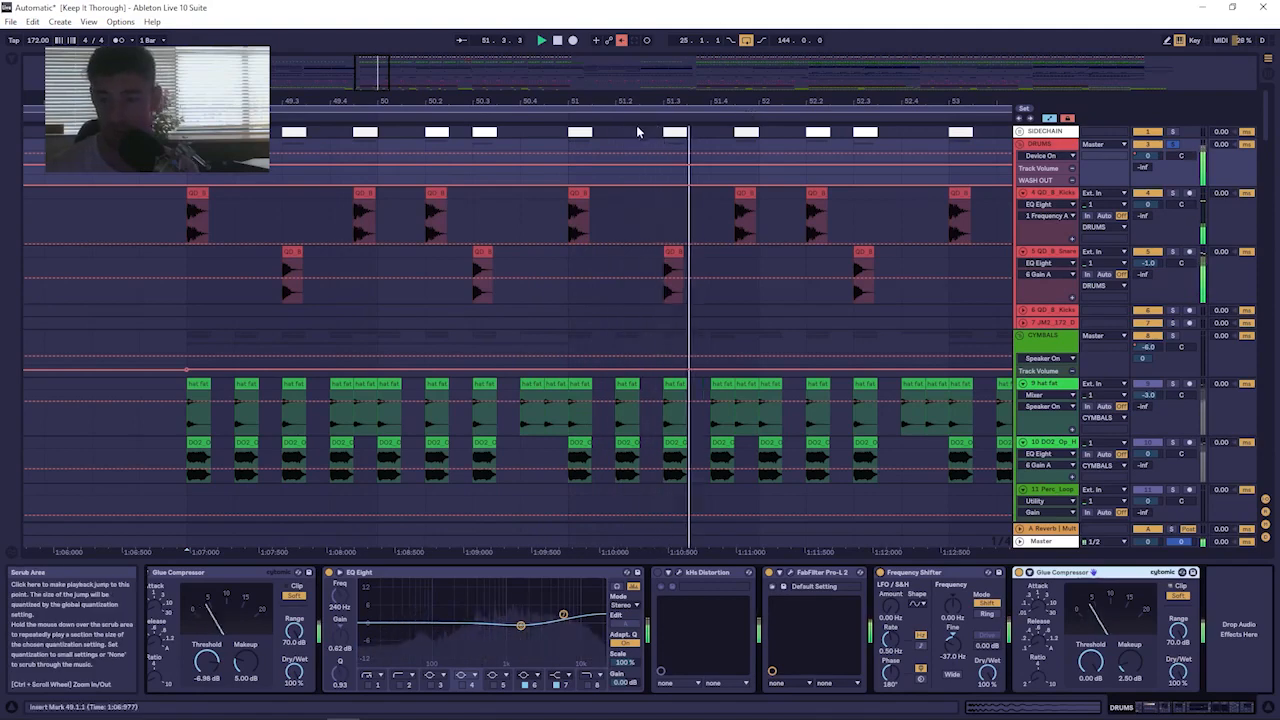
pyautogui.moveTo(637, 101); pyautogui.dragTo(364, 72)
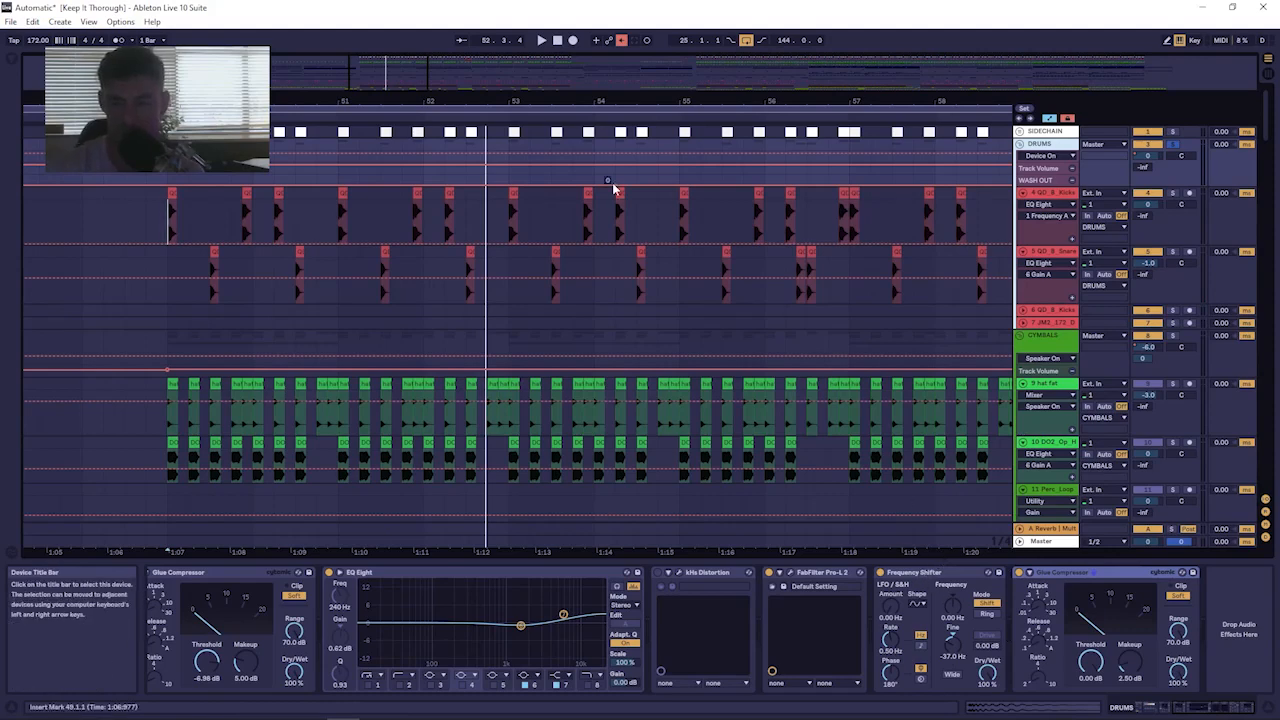
pyautogui.moveTo(370, 101); pyautogui.dragTo(340, 74)
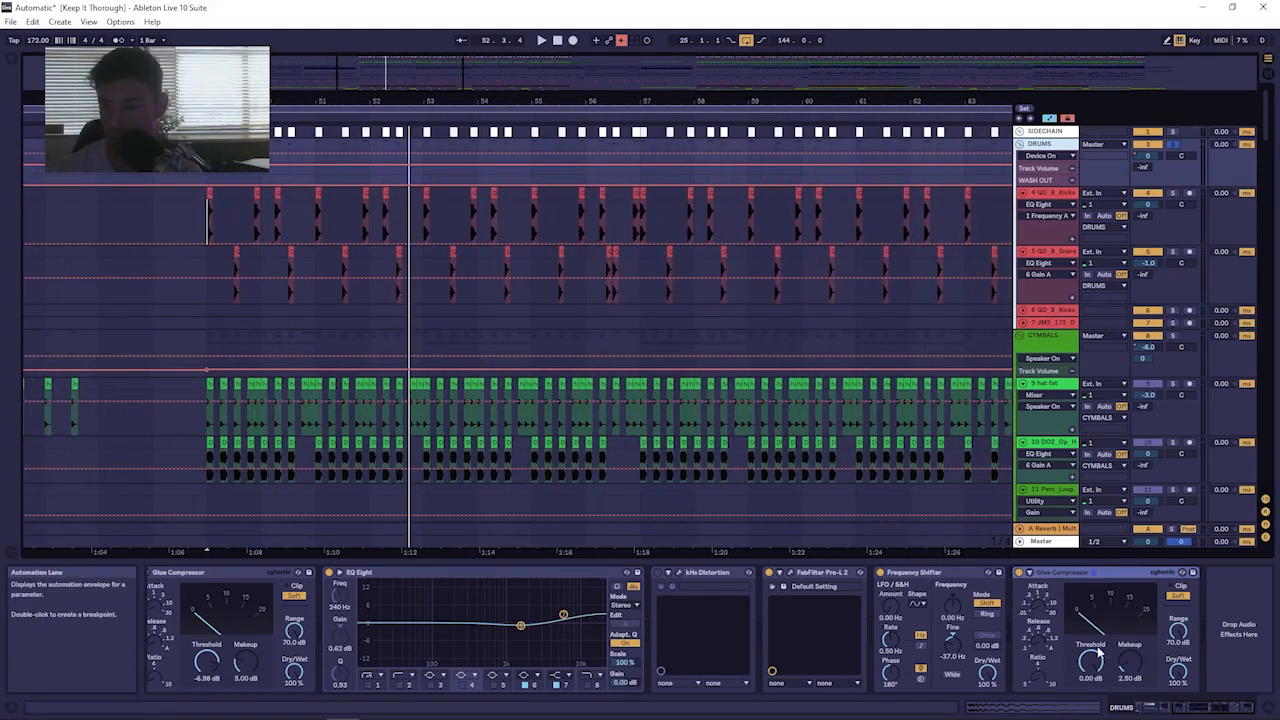
pyautogui.moveTo(212, 101); pyautogui.dragTo(214, 125)
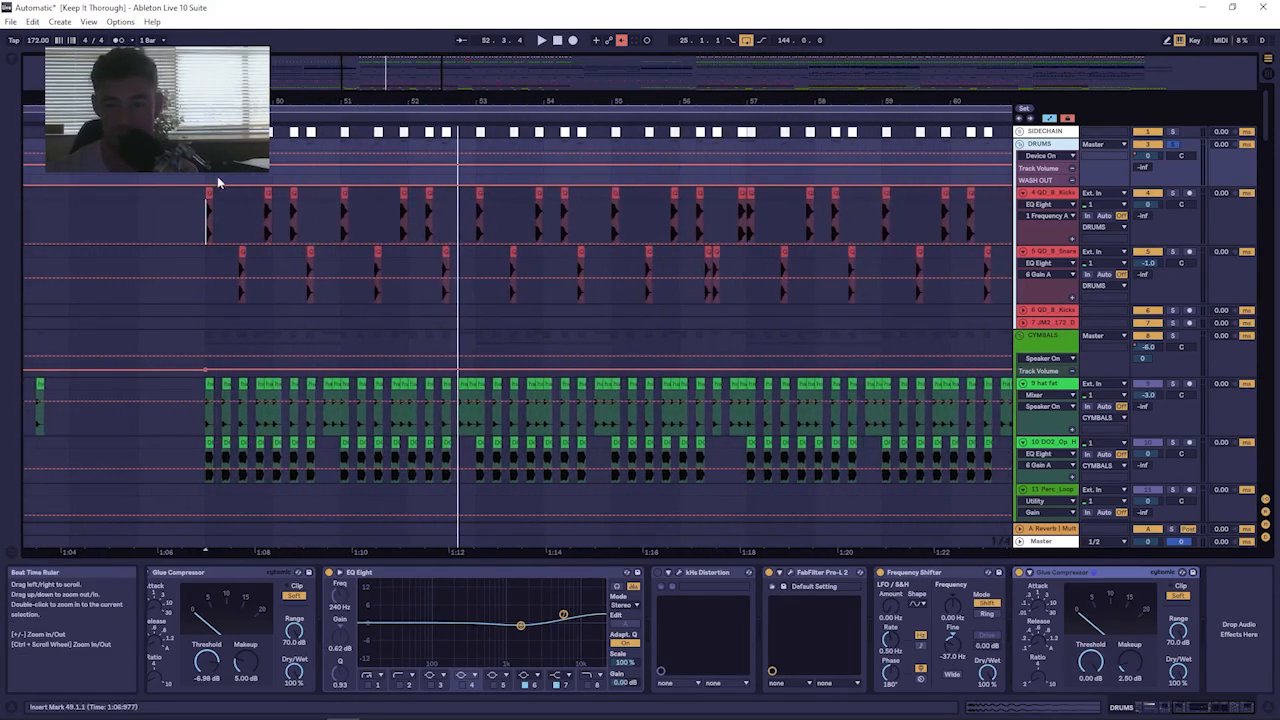
pyautogui.scroll(-3, 228, 240)
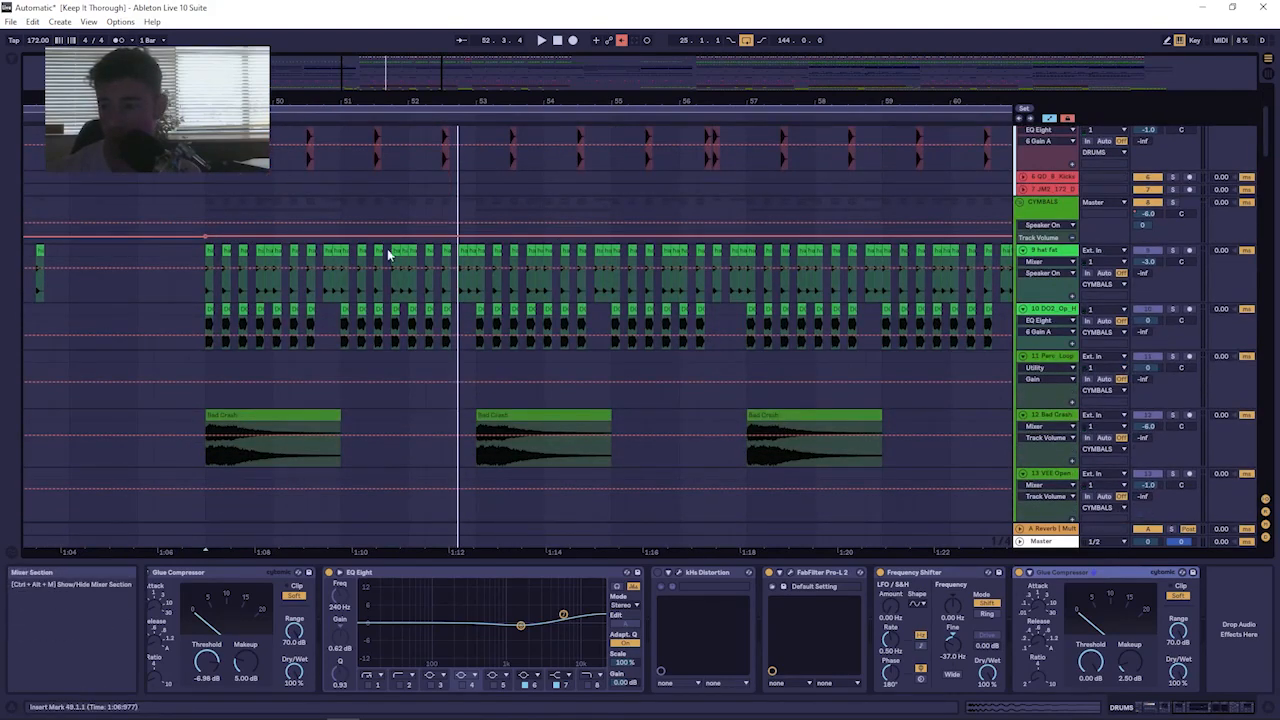
pyautogui.scroll(3, 848, 346)
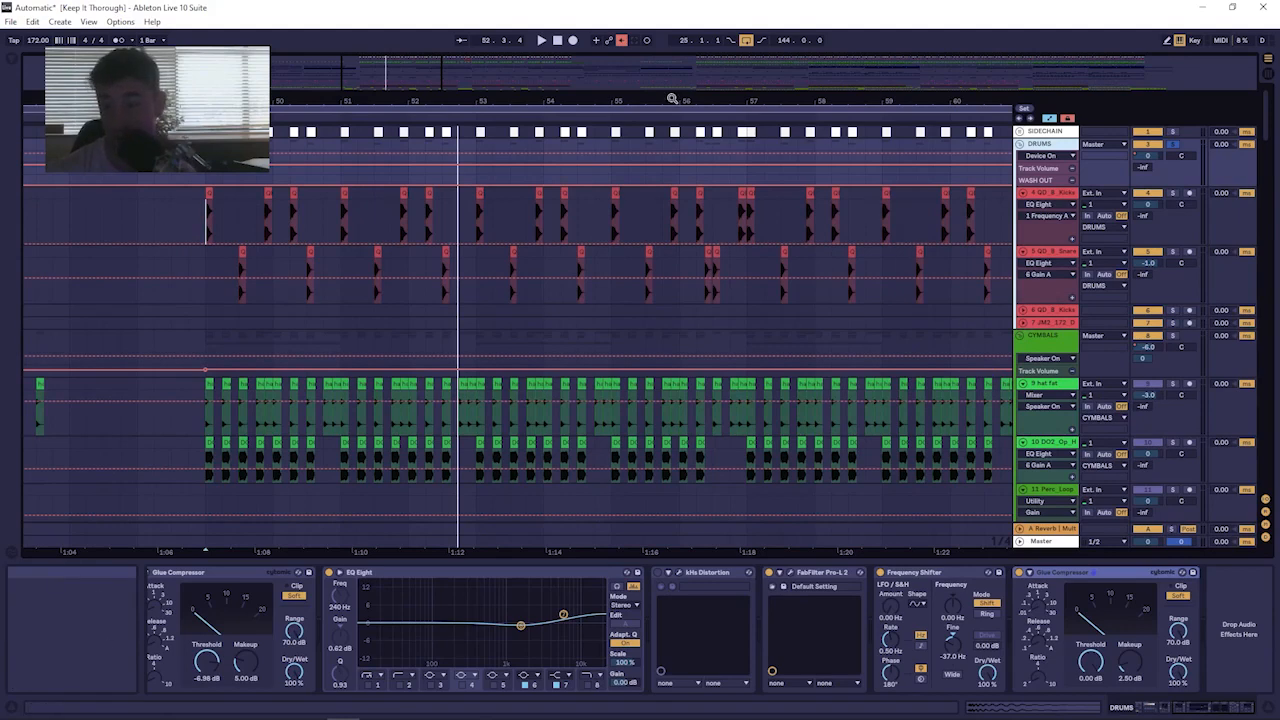
# Audition the drums in the second drop by playing from bar 97, and stop playback.
pyautogui.moveTo(672, 99); pyautogui.dragTo(670, 45)
pyautogui.click(564, 227)
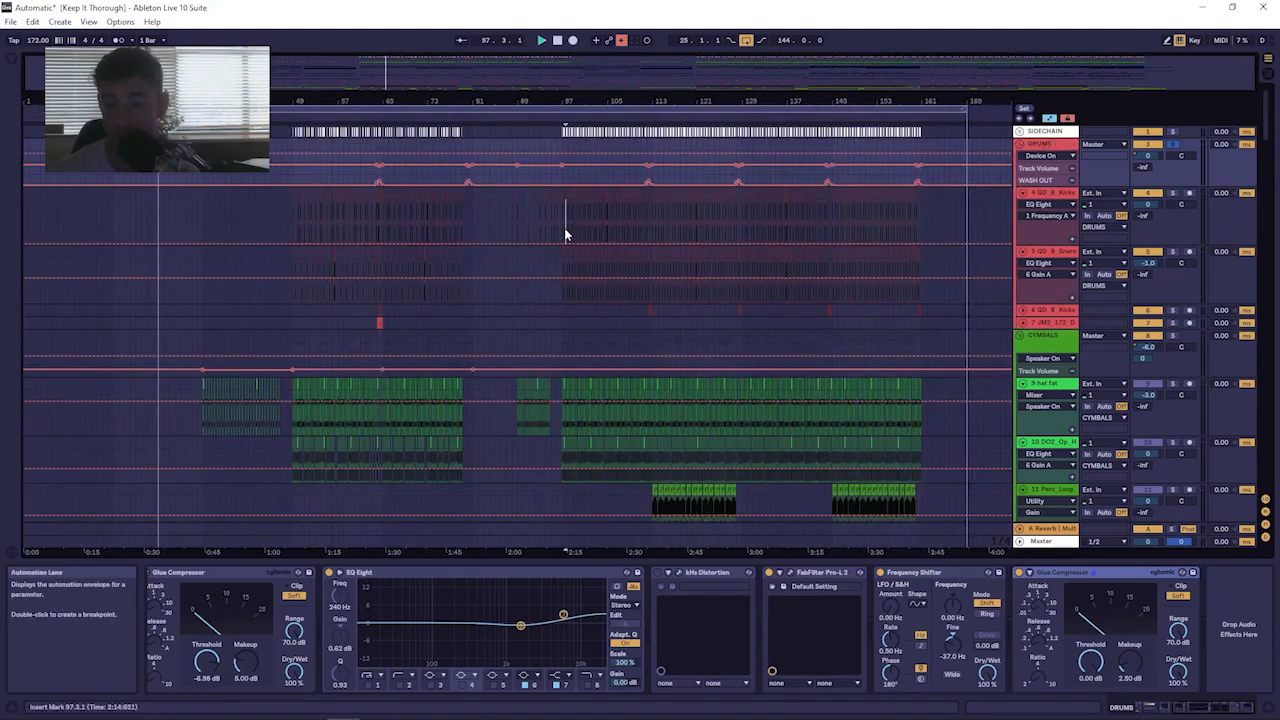
pyautogui.press('space')
pyautogui.moveTo(566, 101)
pyautogui.mouseDown()
pyautogui.moveTo(566, 120)
pyautogui.moveTo(621, 130)
pyautogui.mouseUp()
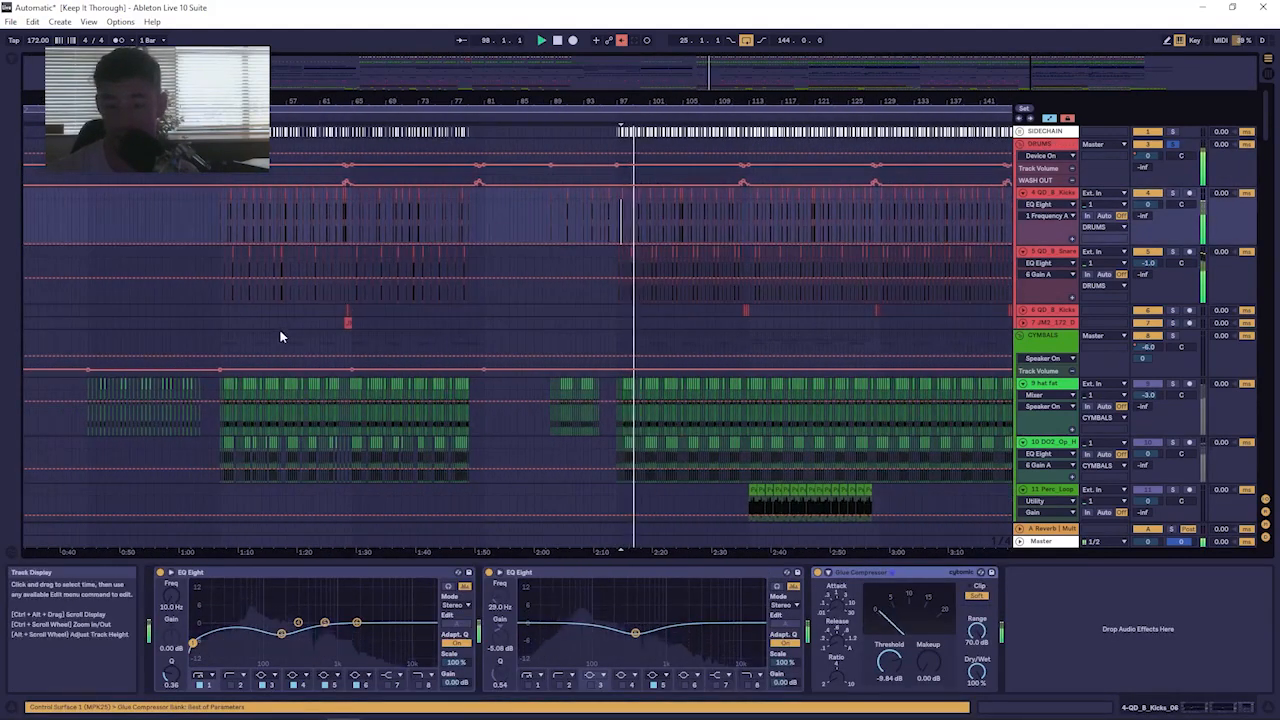
pyautogui.moveTo(218, 101); pyautogui.dragTo(222, 180)
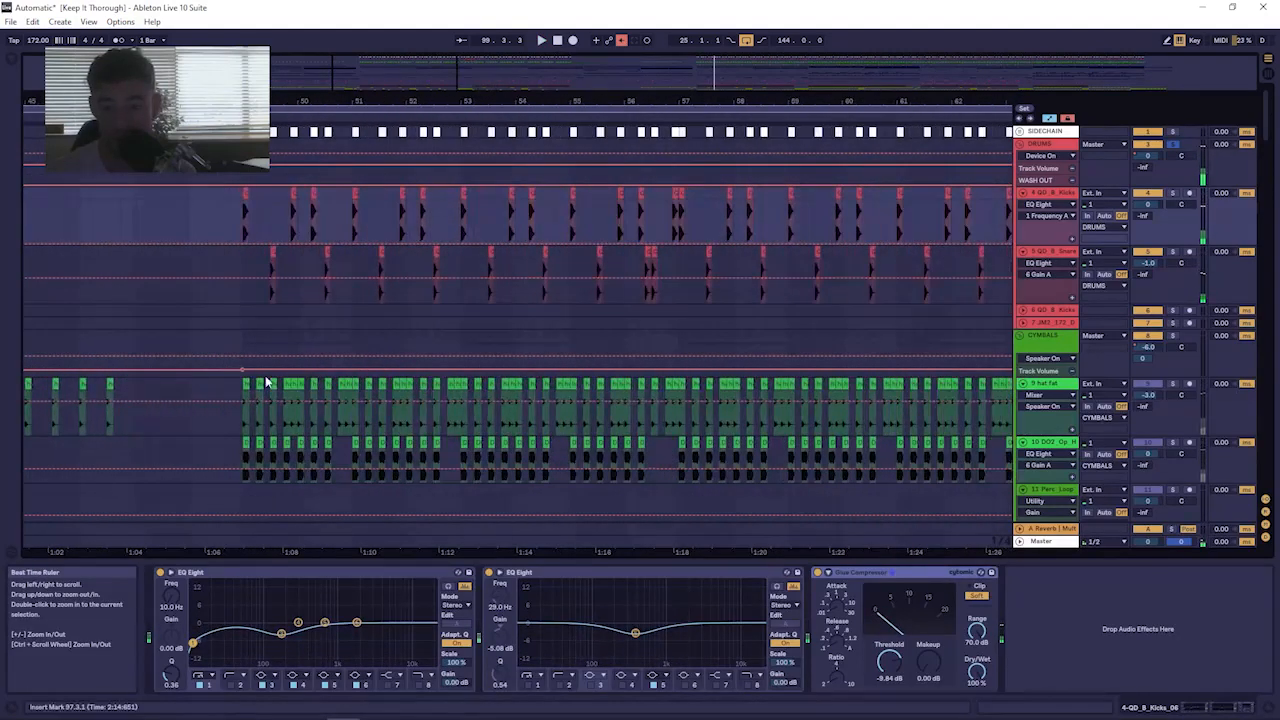
pyautogui.press('space')
# Show the CYMBALS group's effect chain, solo the group, and play it from bar 49.
pyautogui.click(243, 336)
pyautogui.scroll(-1, 243, 336)
pyautogui.scroll(-1, 242, 333)
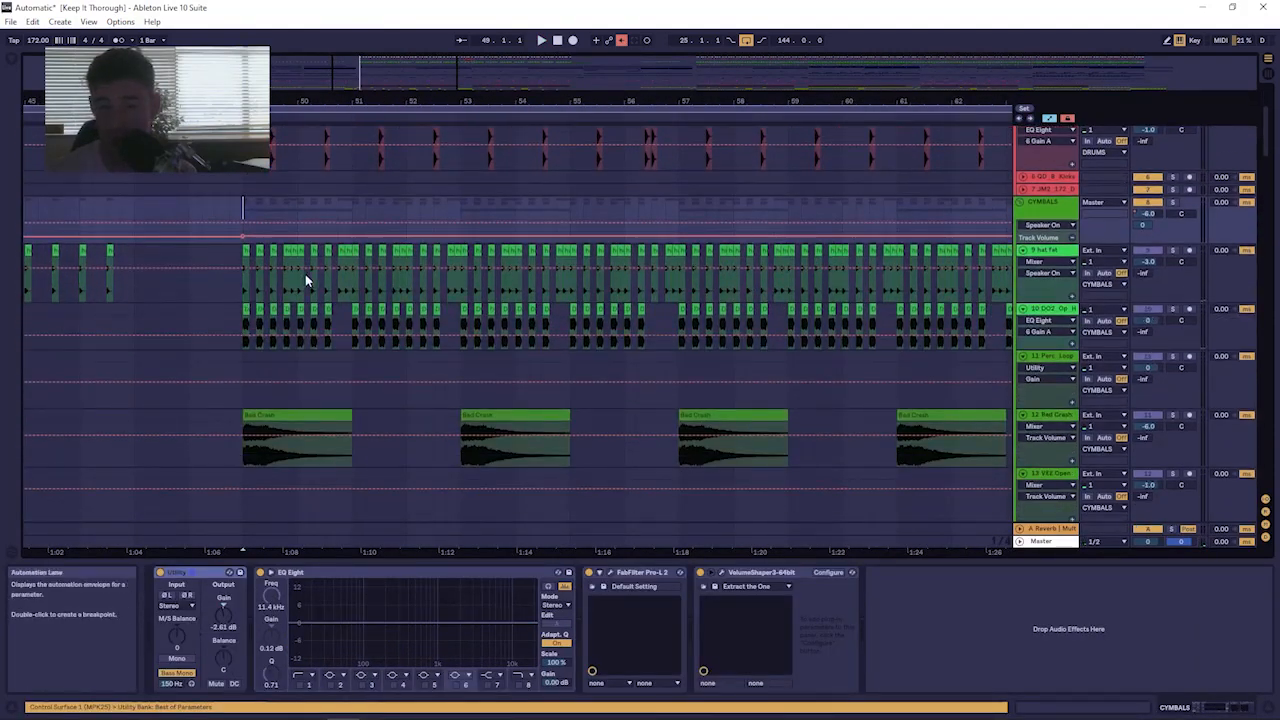
pyautogui.click(1173, 202)
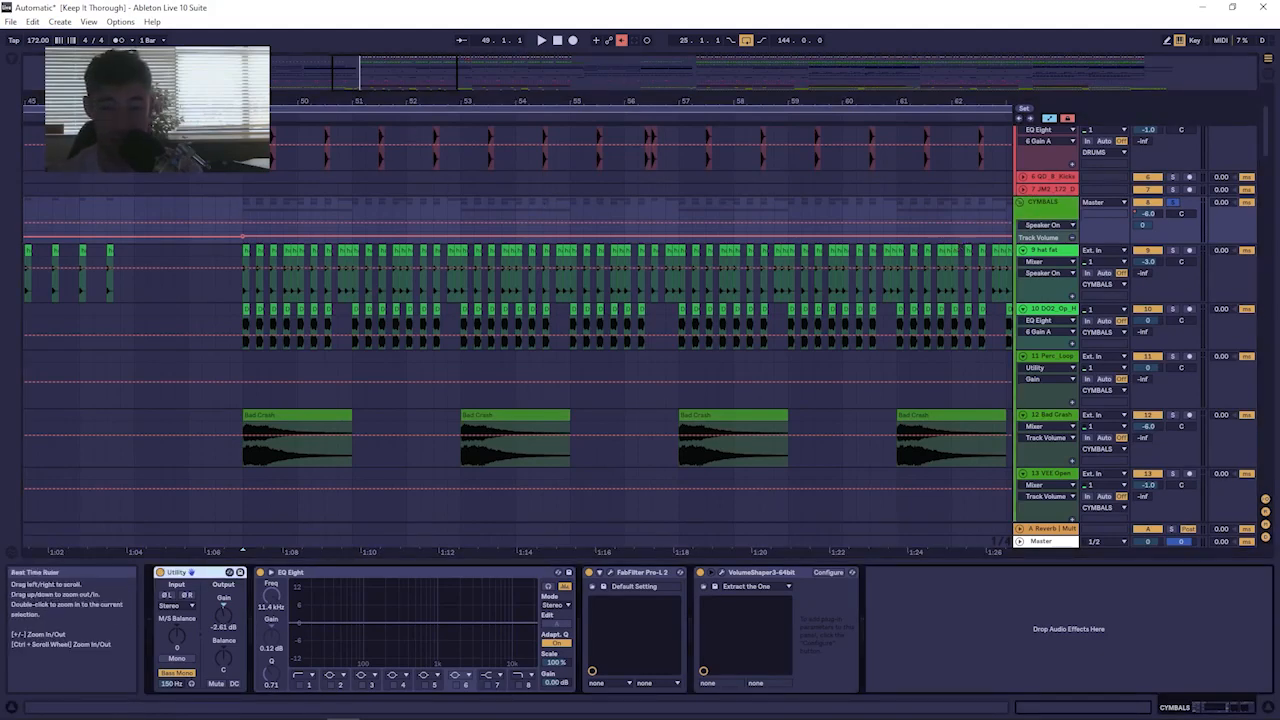
pyautogui.moveTo(252, 101); pyautogui.dragTo(252, 154)
pyautogui.press('space')
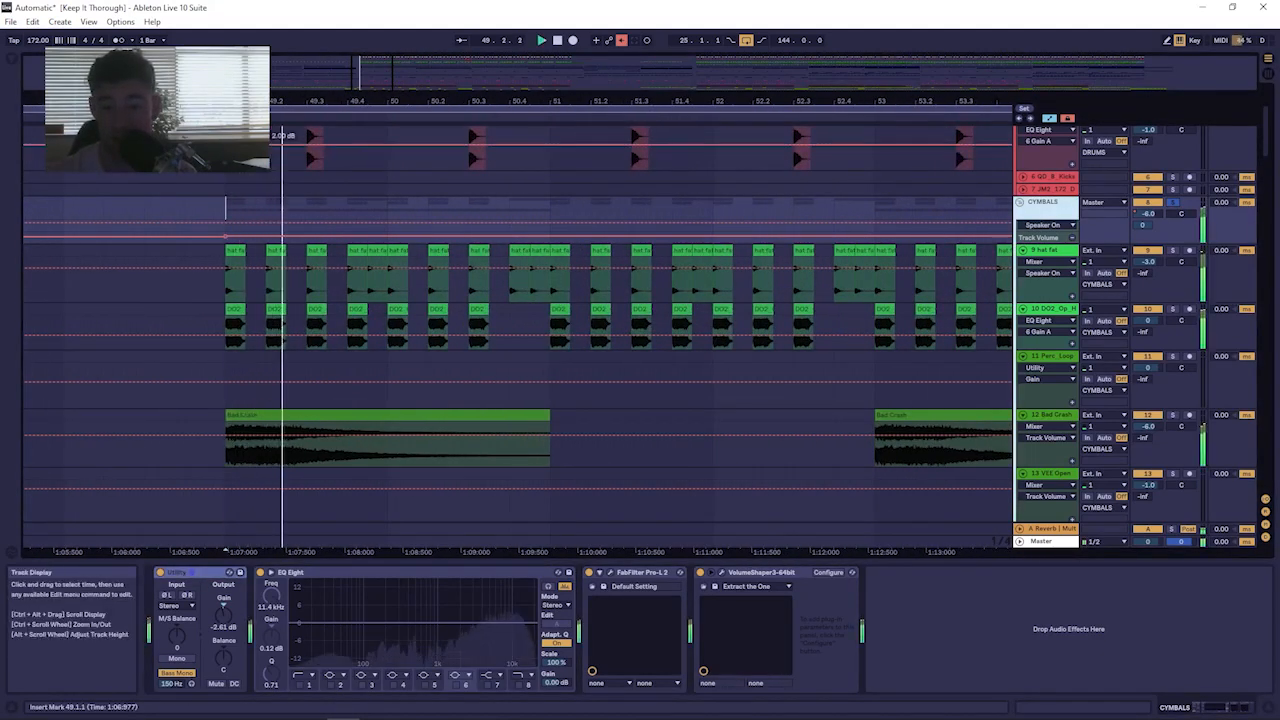
pyautogui.moveTo(224, 101); pyautogui.dragTo(203, 64)
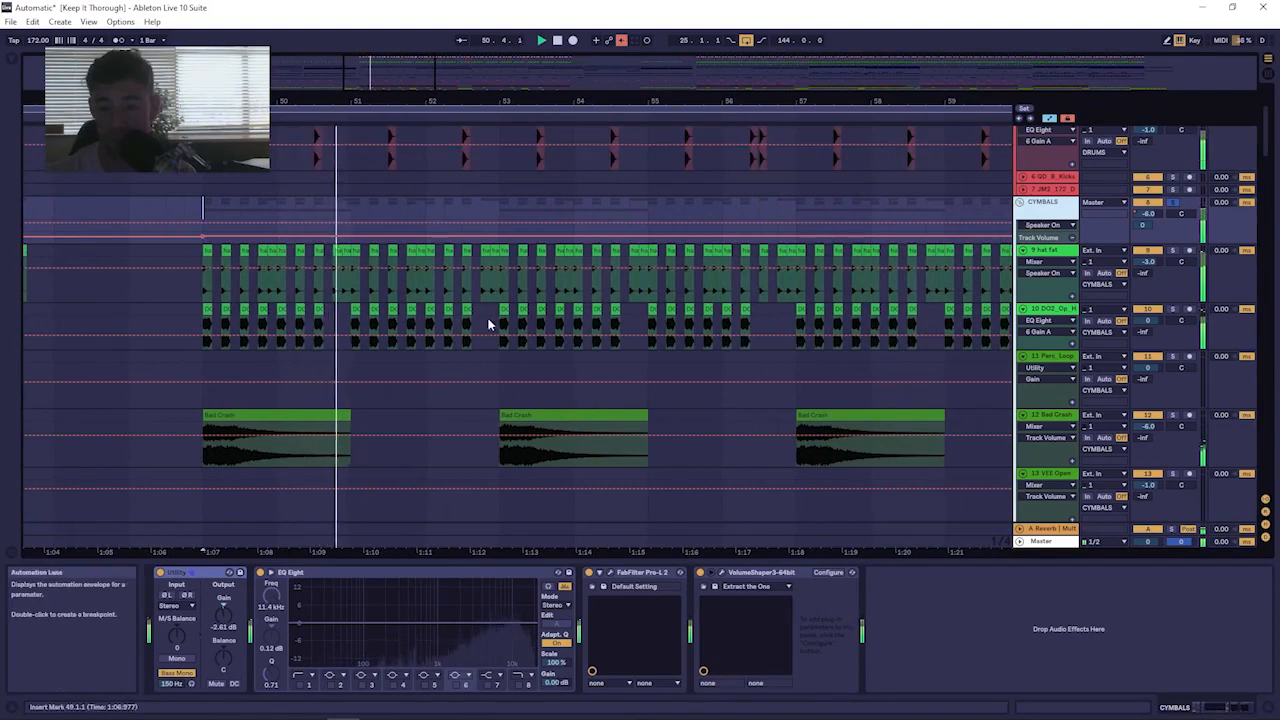
# Show the effect chain of the open hat track DO2_Op_Hat while the cymbals play.
pyautogui.click(1063, 313)
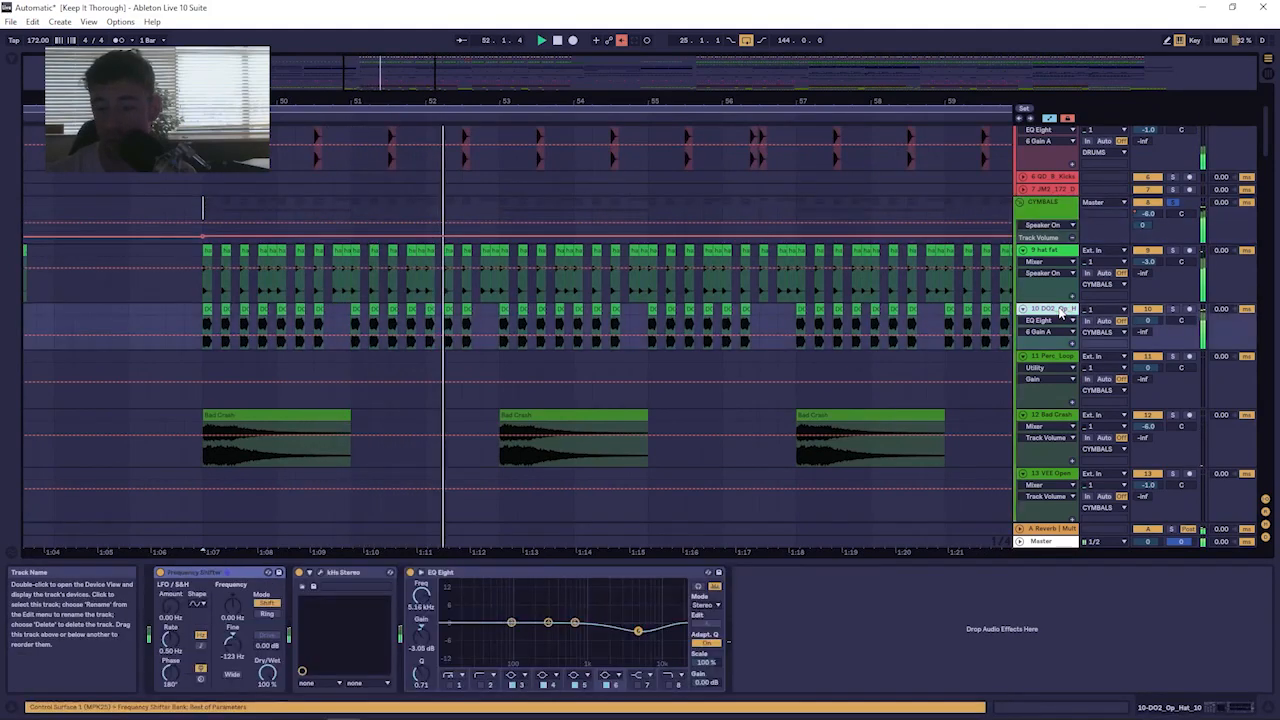
pyautogui.scroll(-1, 955, 375)
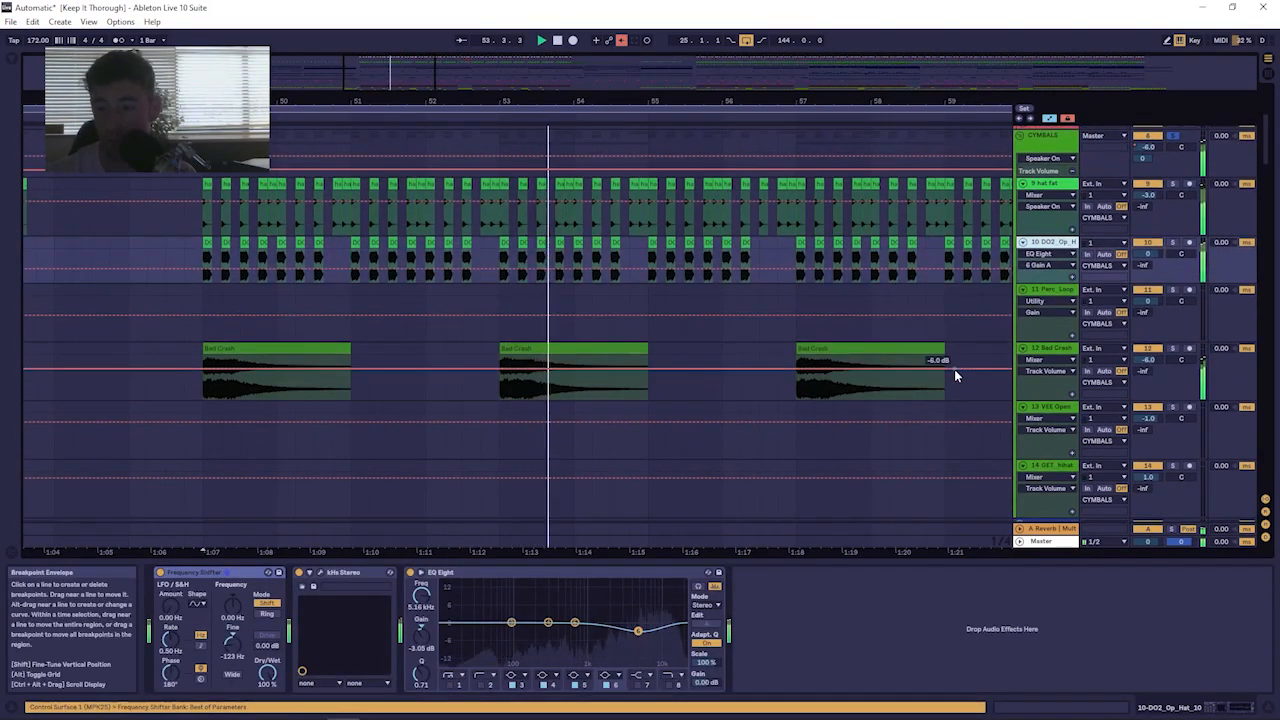
pyautogui.scroll(2, 999, 211)
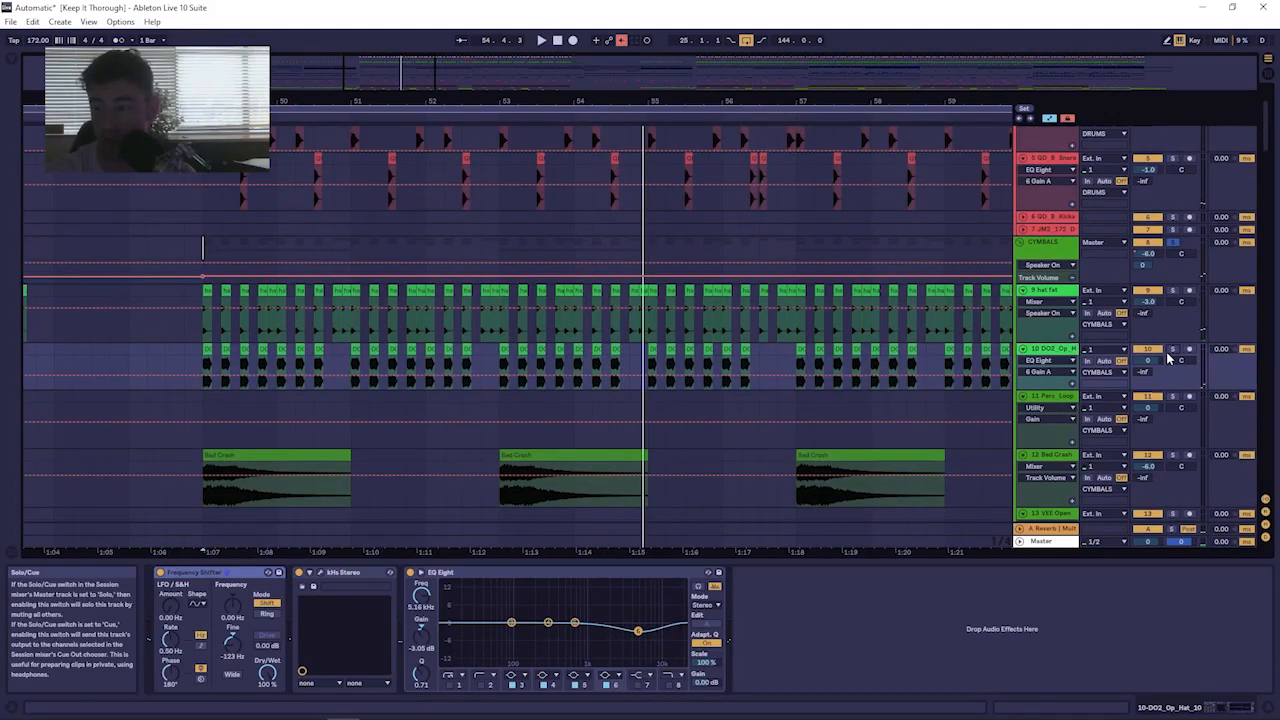
# Audition the open hat track soloed from bar 49, then audition the hat fat track and release its solo.
pyautogui.click(202, 363)
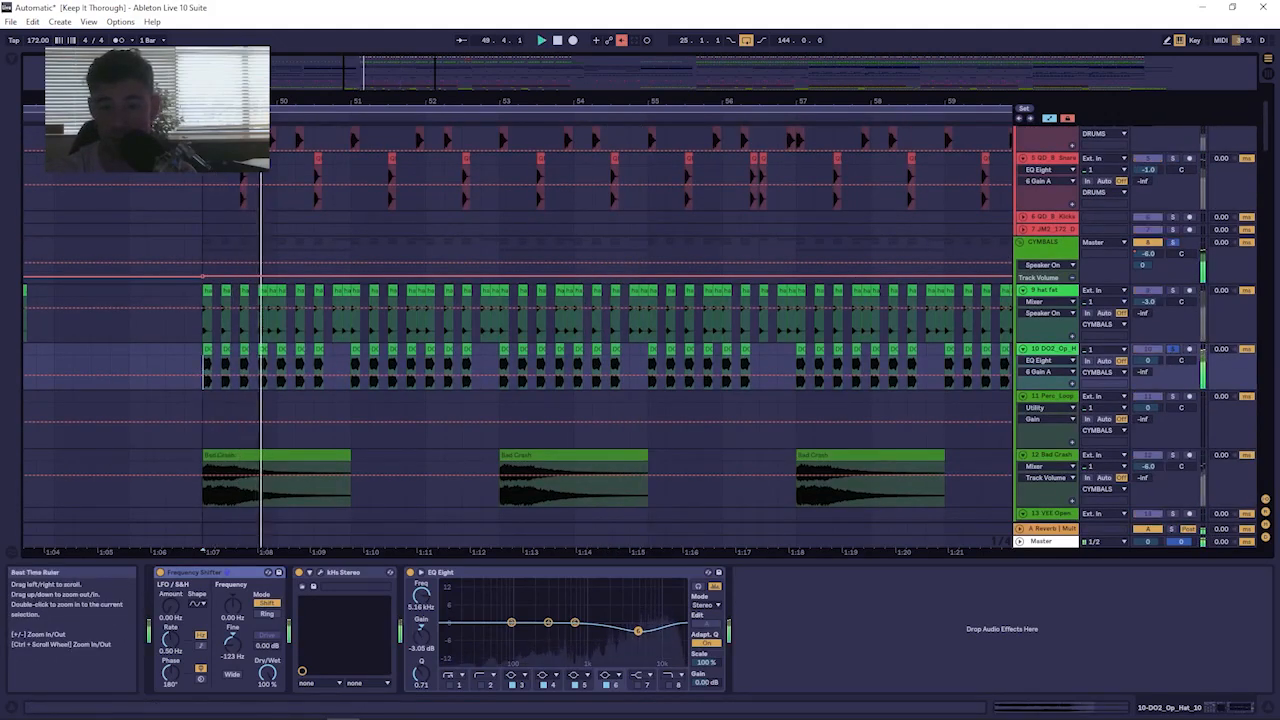
pyautogui.press('+')
pyautogui.press('space')
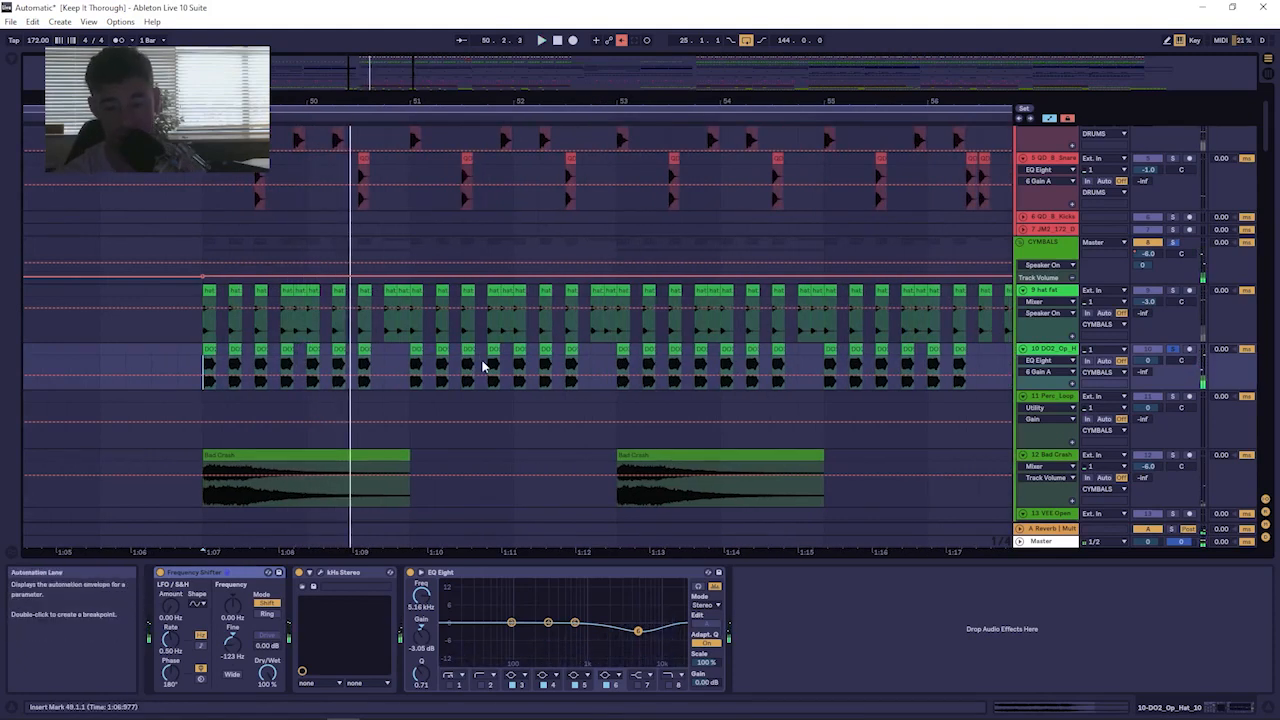
pyautogui.press('space')
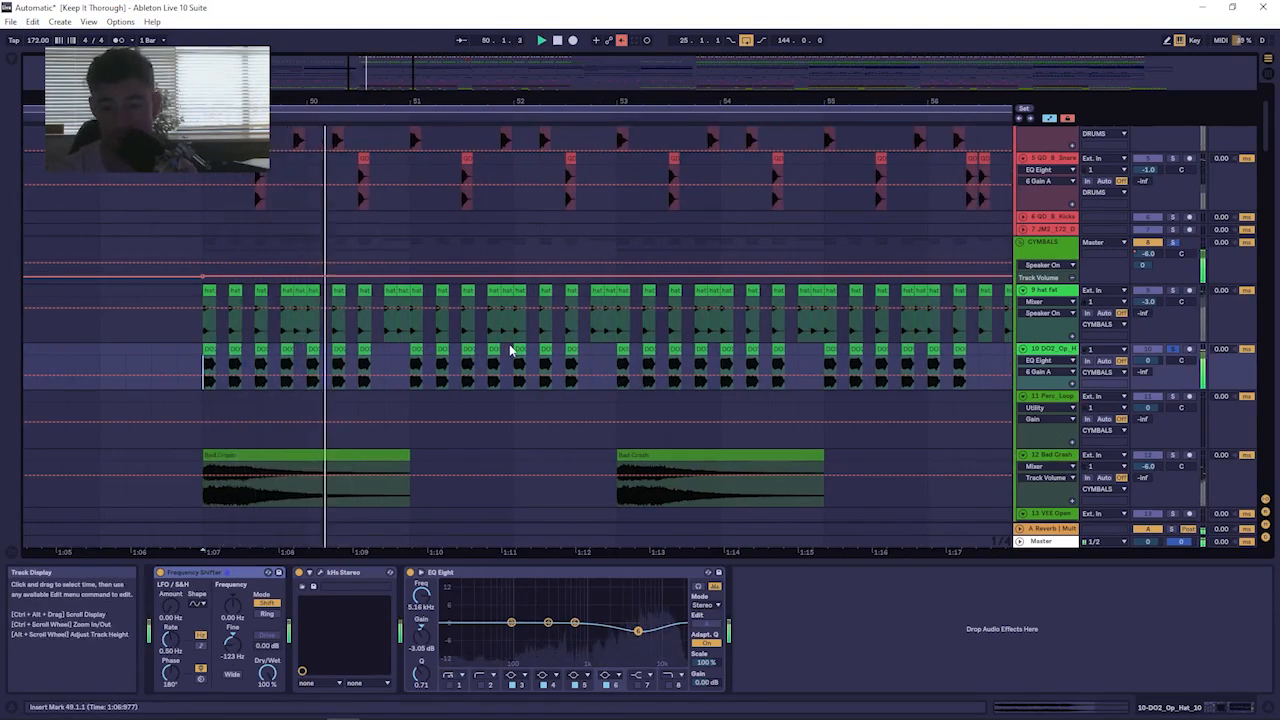
pyautogui.press('space')
pyautogui.press('space')
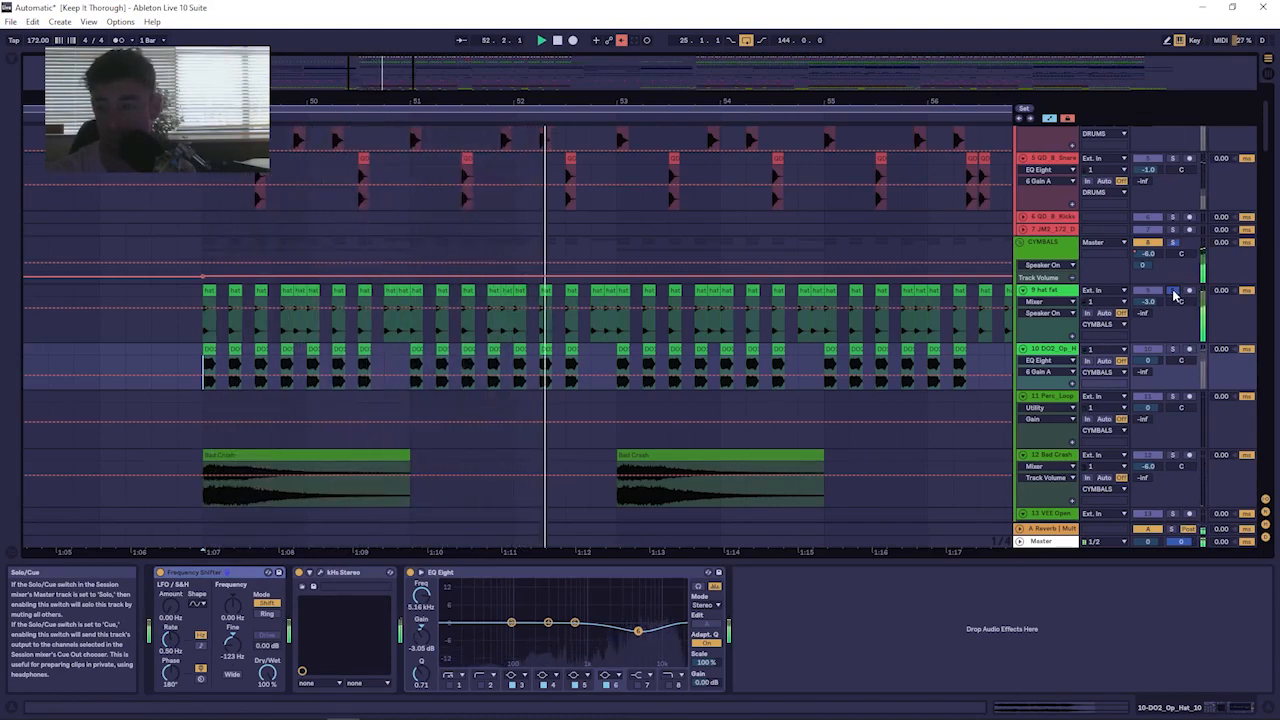
pyautogui.click(1174, 293)
# Examine the Bad Crash clips and the remaining cymbal tracks across the first drop.
pyautogui.scroll(-2, 571, 410)
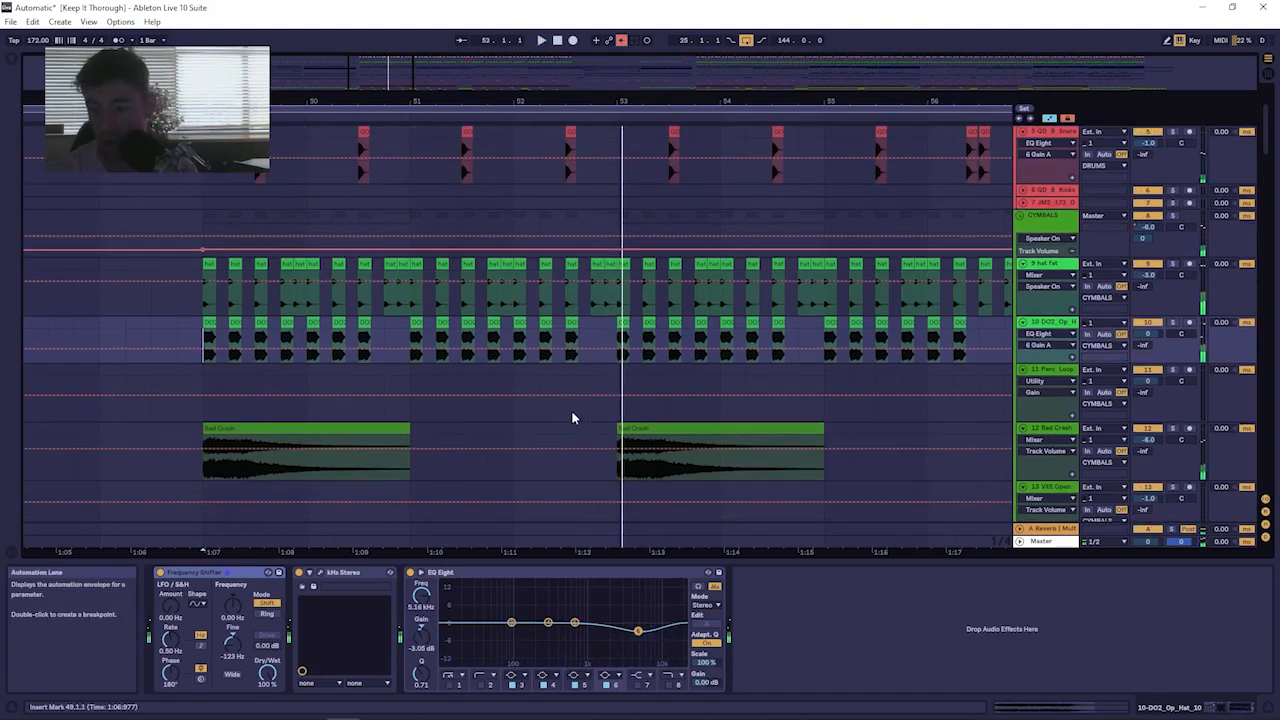
pyautogui.scroll(-6, 529, 334)
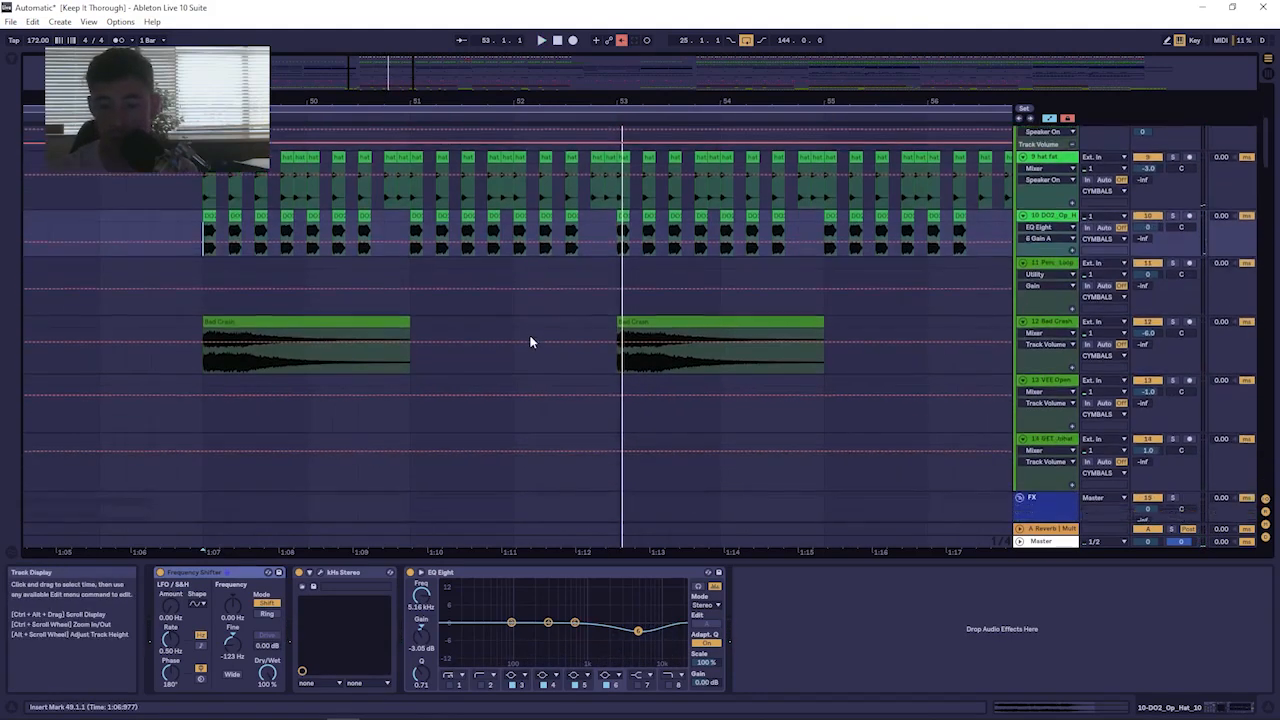
pyautogui.moveTo(216, 101); pyautogui.dragTo(216, 35)
pyautogui.scroll(1, 331, 238)
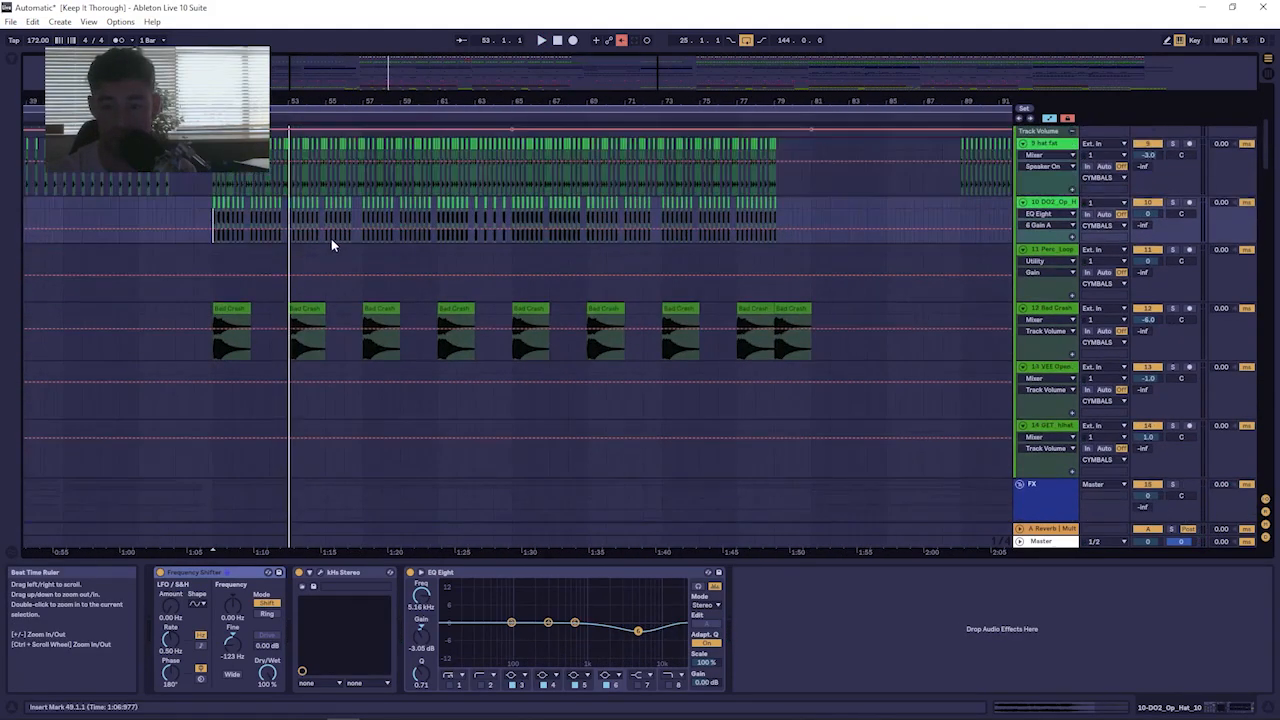
pyautogui.scroll(-5, 314, 268)
# Solo the DRUMS group together with the CYMBALS group and play both.
pyautogui.scroll(15, 684, 264)
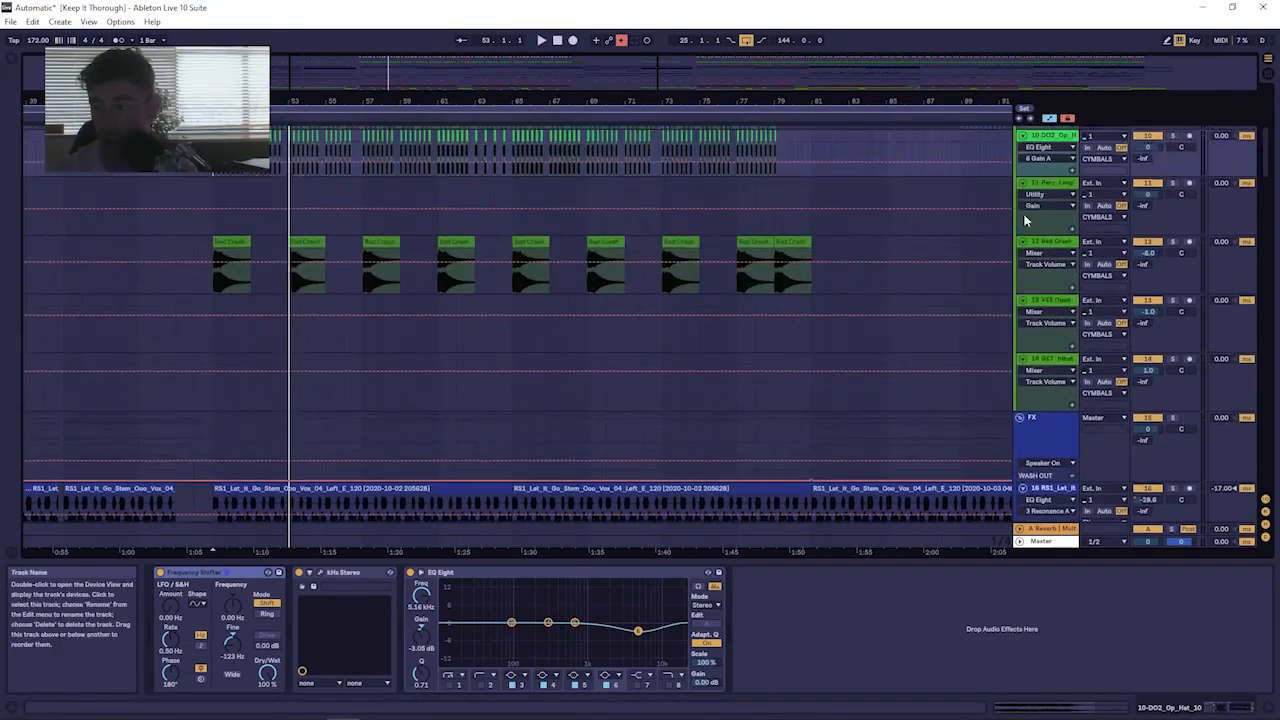
pyautogui.scroll(2, 1044, 246)
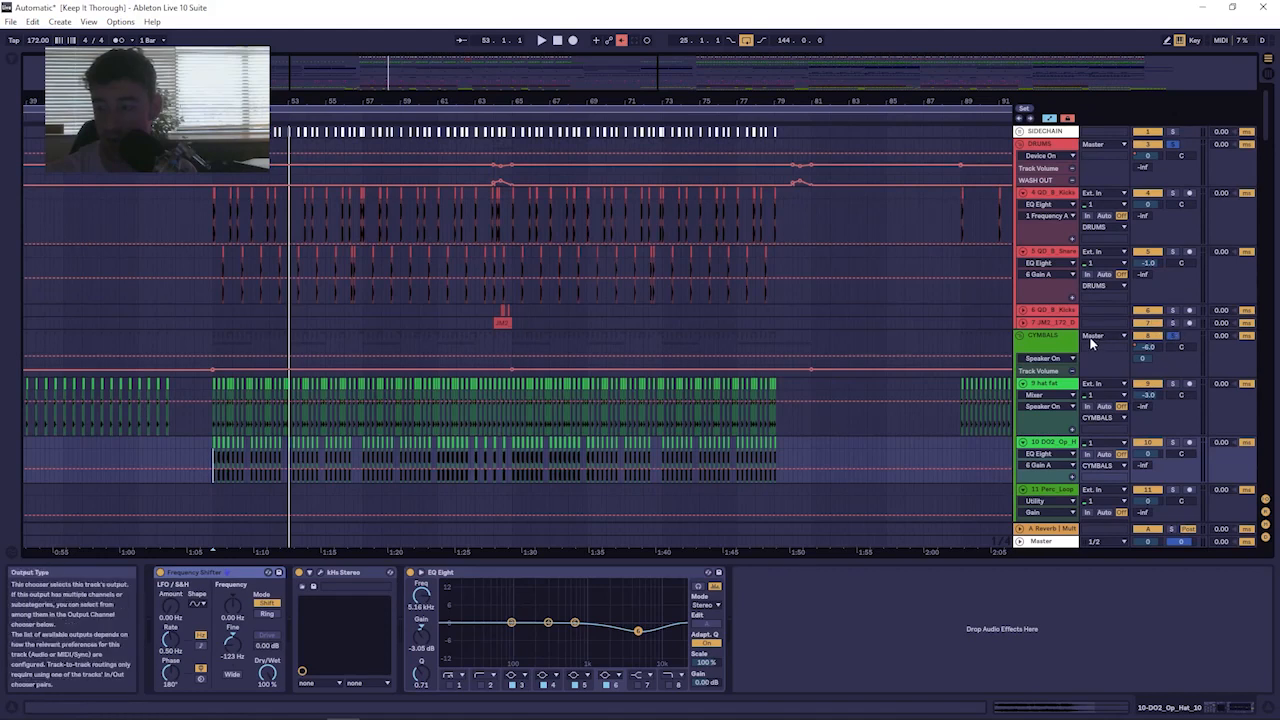
pyautogui.press('space')
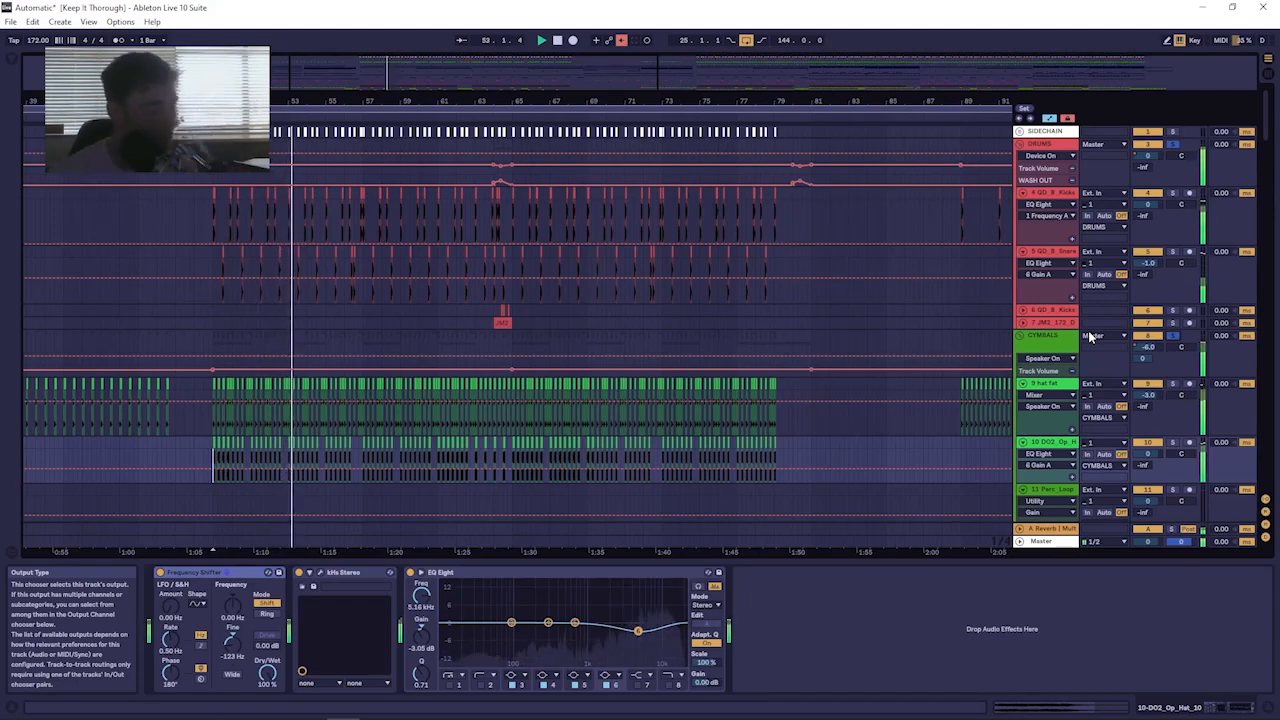
# Stop playback and examine the FX group's vocal stem, impact, sweep and reverse tracks across the arrangement.
pyautogui.scroll(-10, 645, 244)
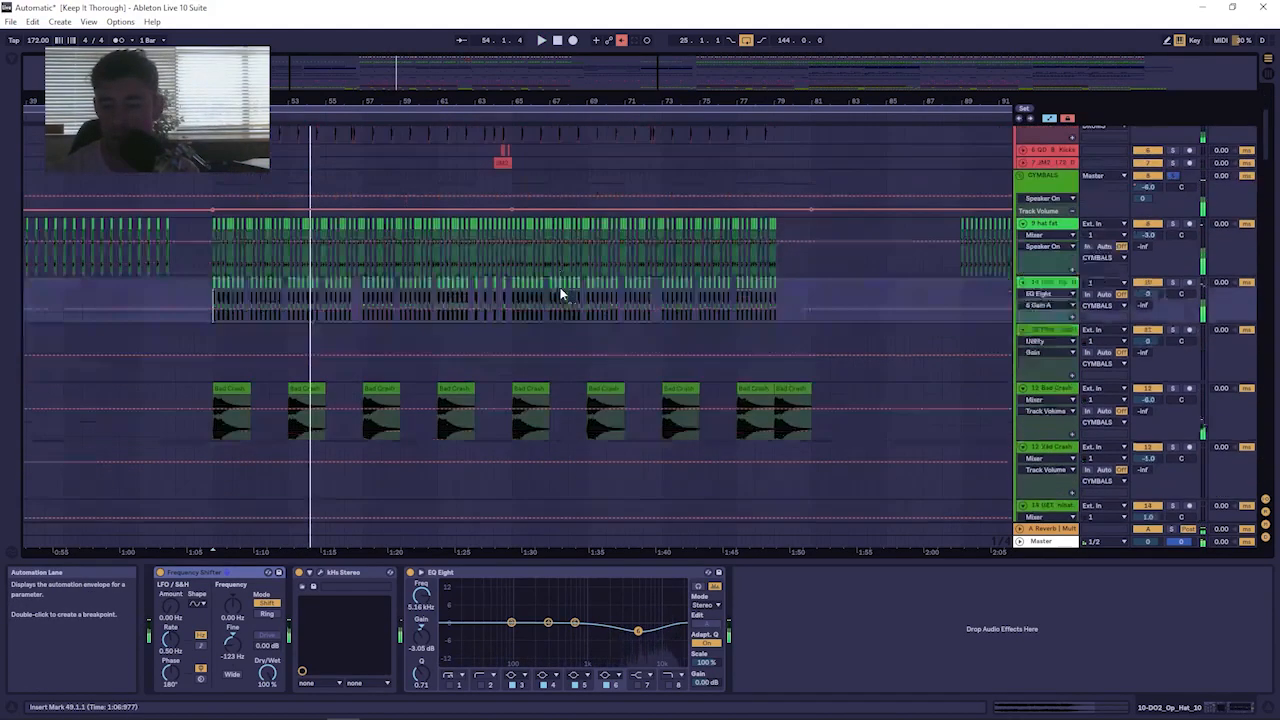
pyautogui.scroll(-8, 632, 268)
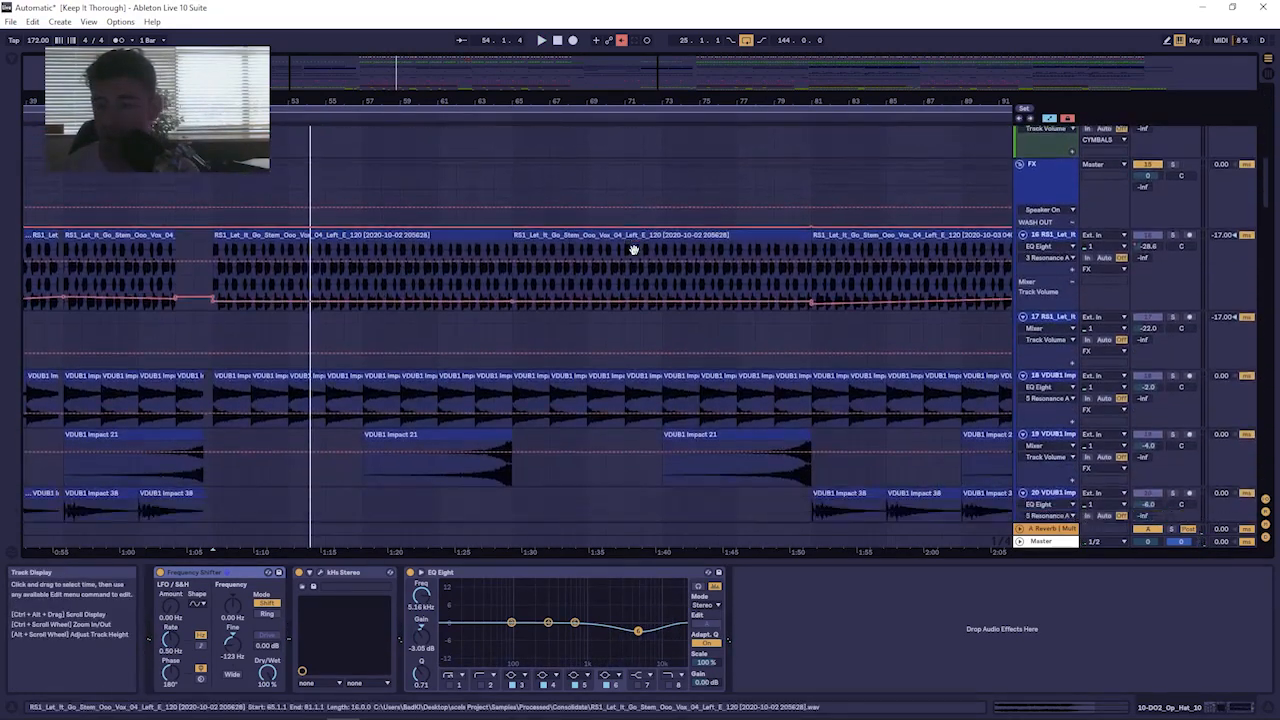
pyautogui.moveTo(305, 118); pyautogui.dragTo(305, 104)
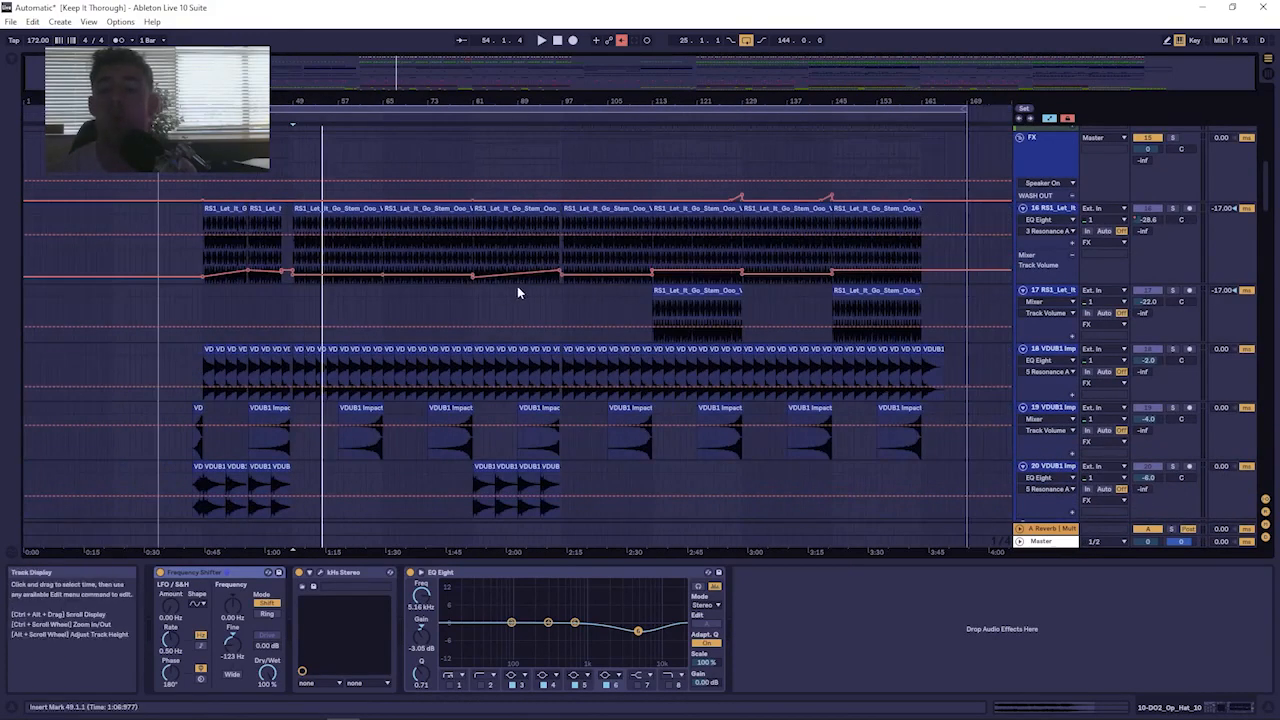
pyautogui.scroll(-5, 540, 280)
pyautogui.scroll(4, 543, 280)
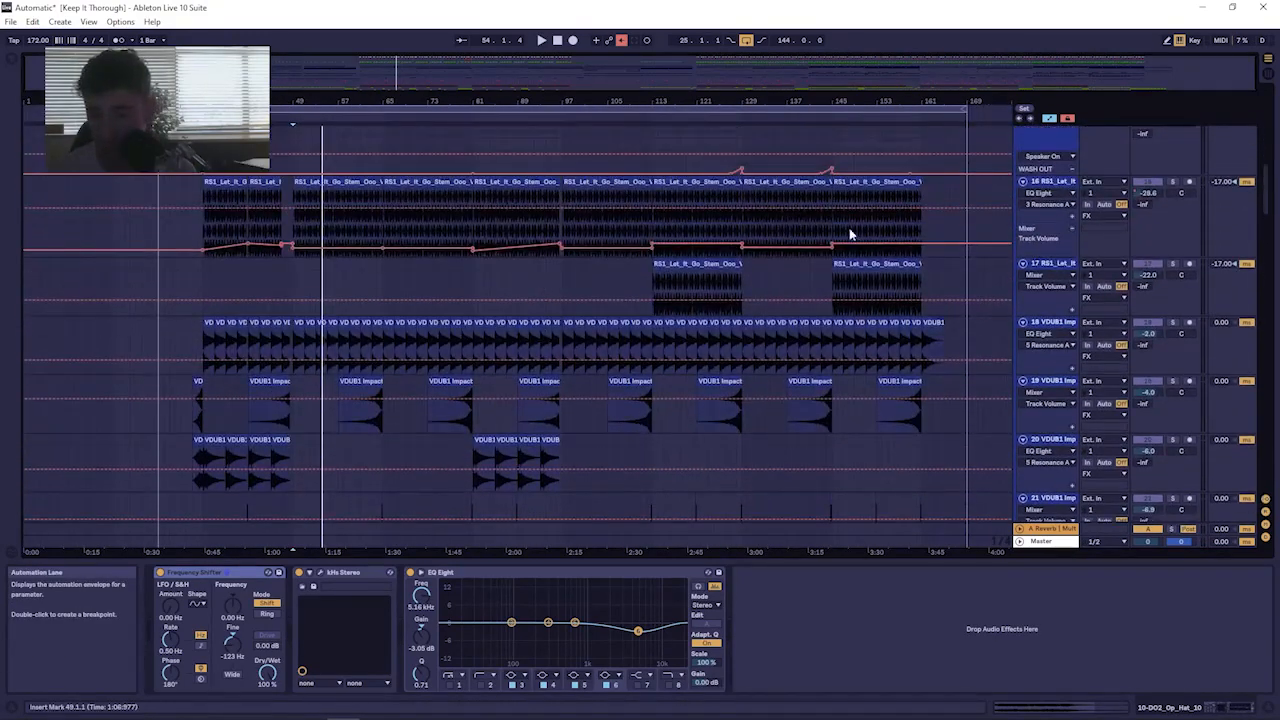
pyautogui.moveTo(1267, 200)
pyautogui.mouseDown()
pyautogui.moveTo(1266, 172)
pyautogui.moveTo(1265, 196)
pyautogui.mouseUp()
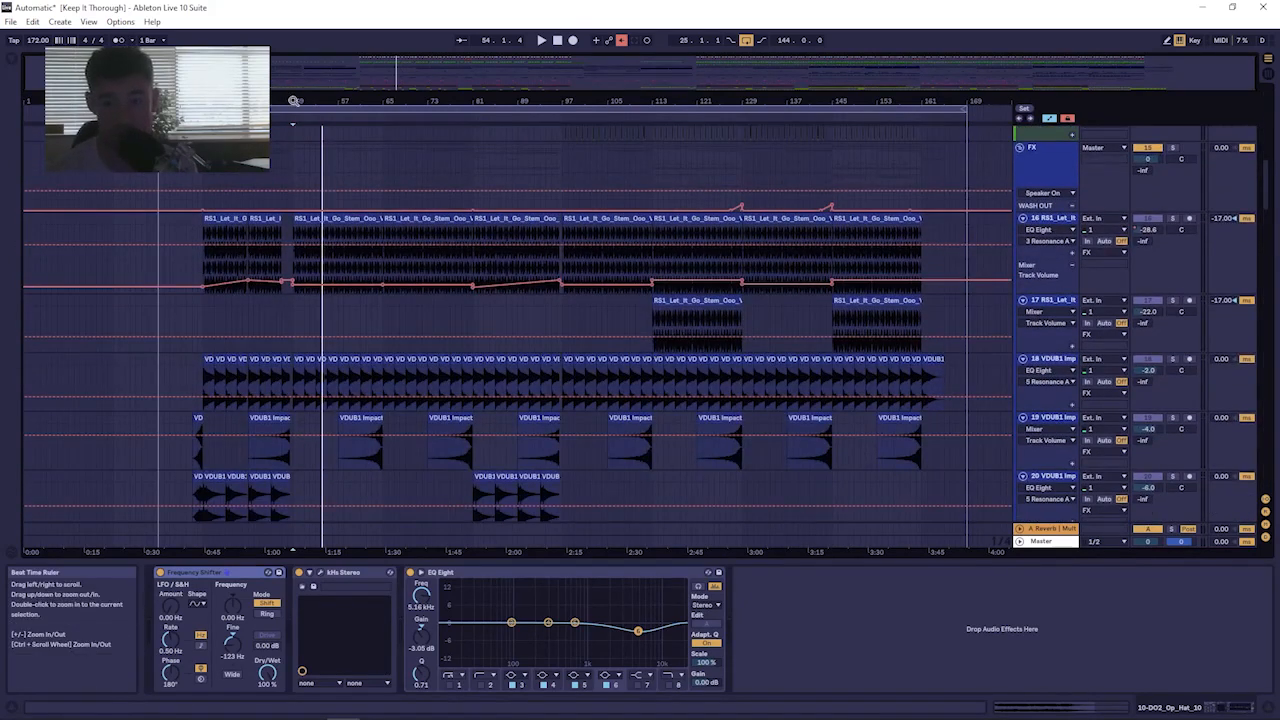
pyautogui.moveTo(300, 104); pyautogui.dragTo(300, 128)
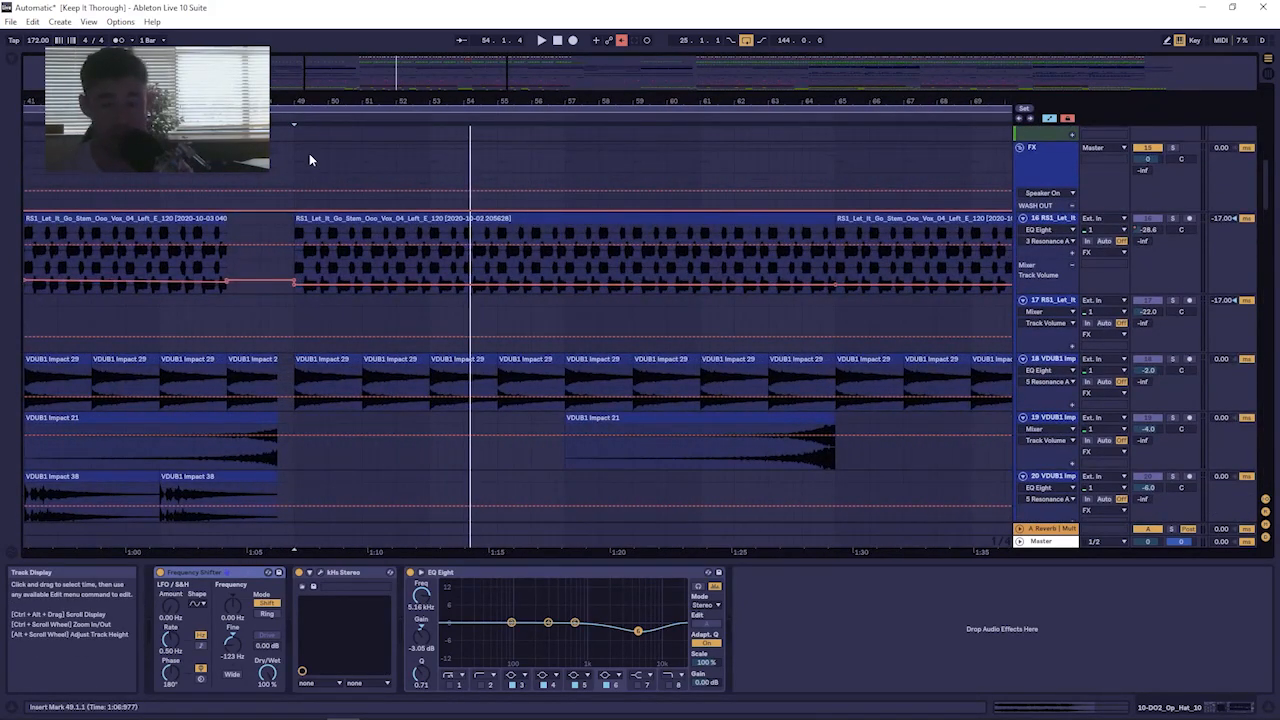
pyautogui.scroll(-10, 354, 186)
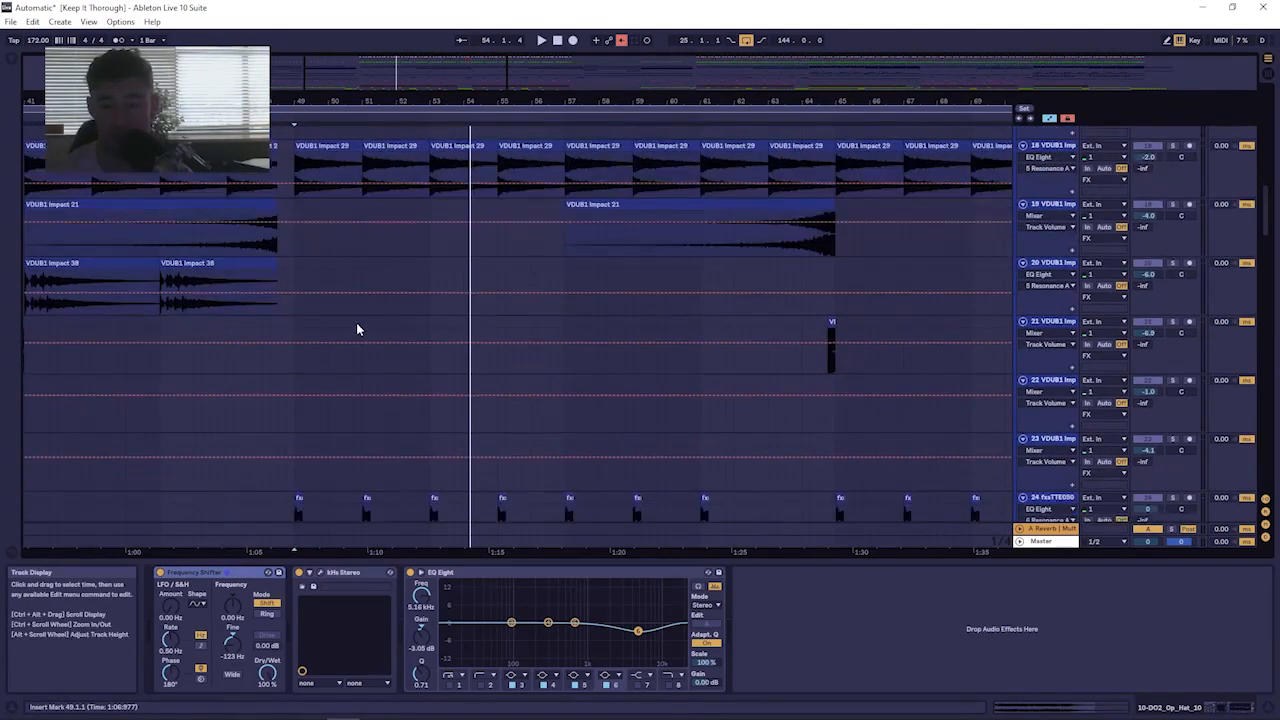
pyautogui.scroll(-10, 370, 372)
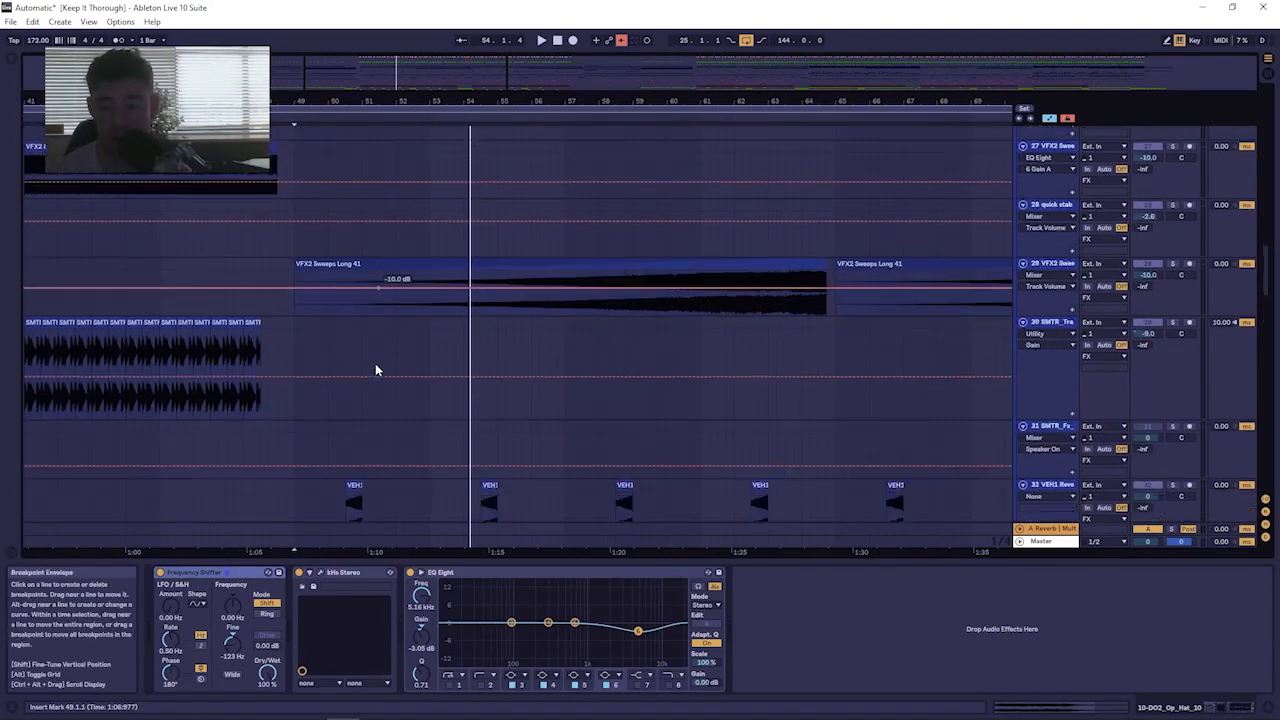
pyautogui.scroll(15, 1213, 242)
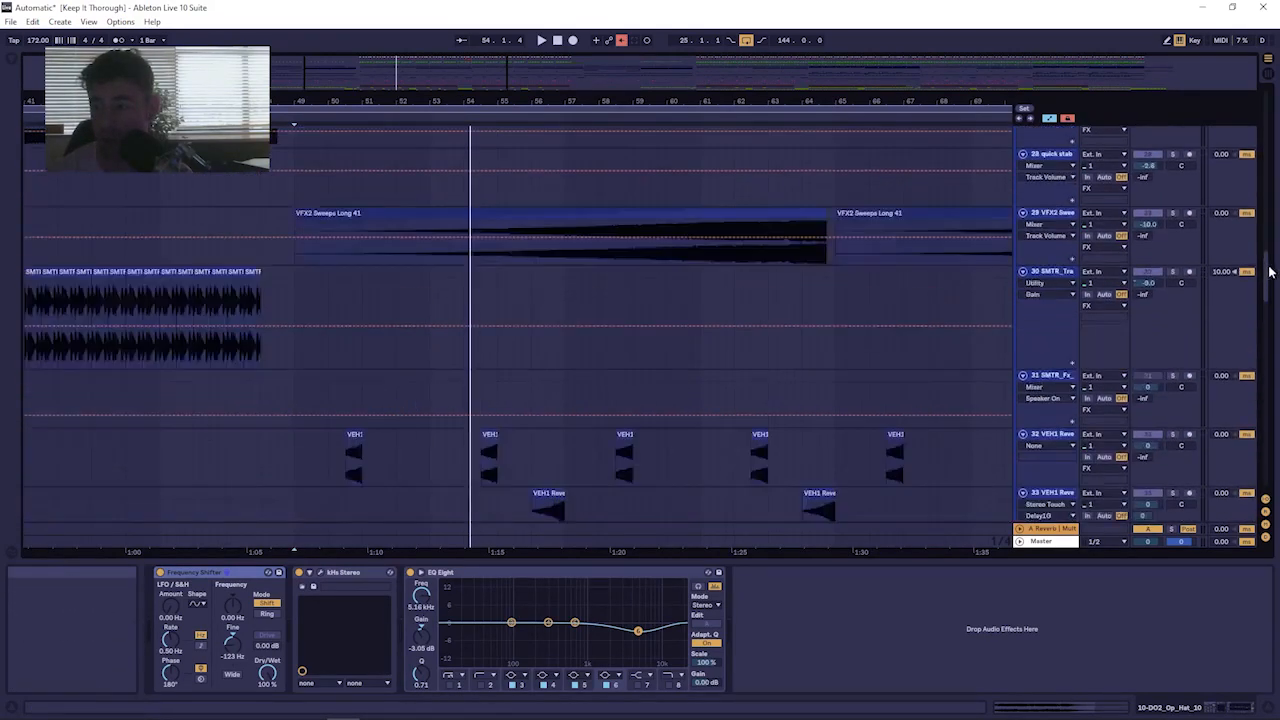
# Solo the FX group and play it from bar 49.
pyautogui.click(1173, 225)
pyautogui.press('space')
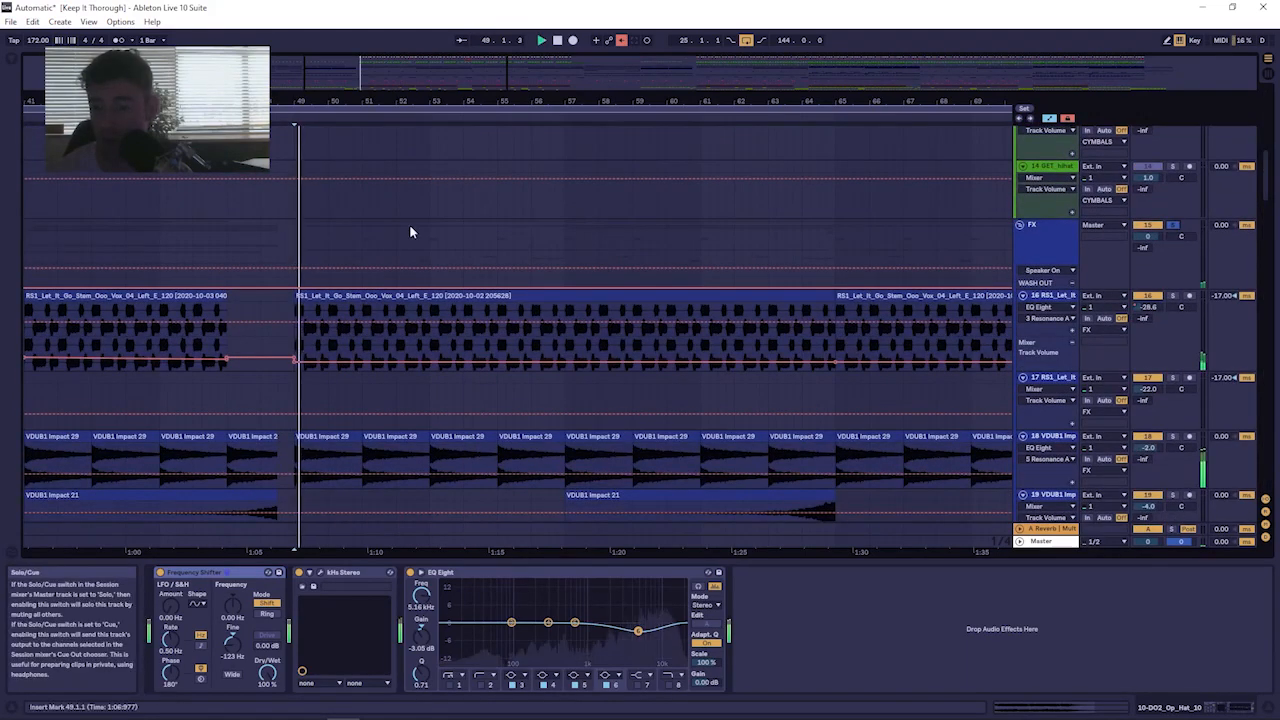
pyautogui.moveTo(292, 101); pyautogui.dragTo(347, 102)
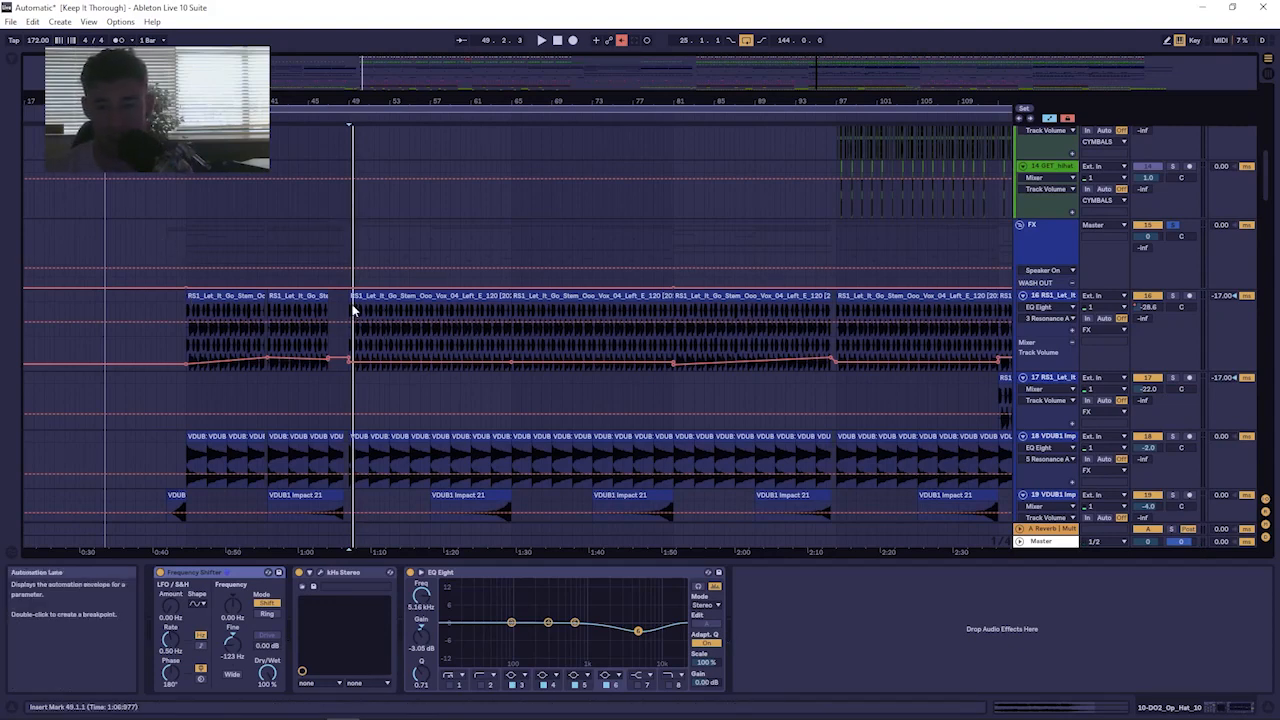
# Solo the first vocal stem track and audition its opening chops from bar 33.
pyautogui.moveTo(178, 72); pyautogui.dragTo(176, 130)
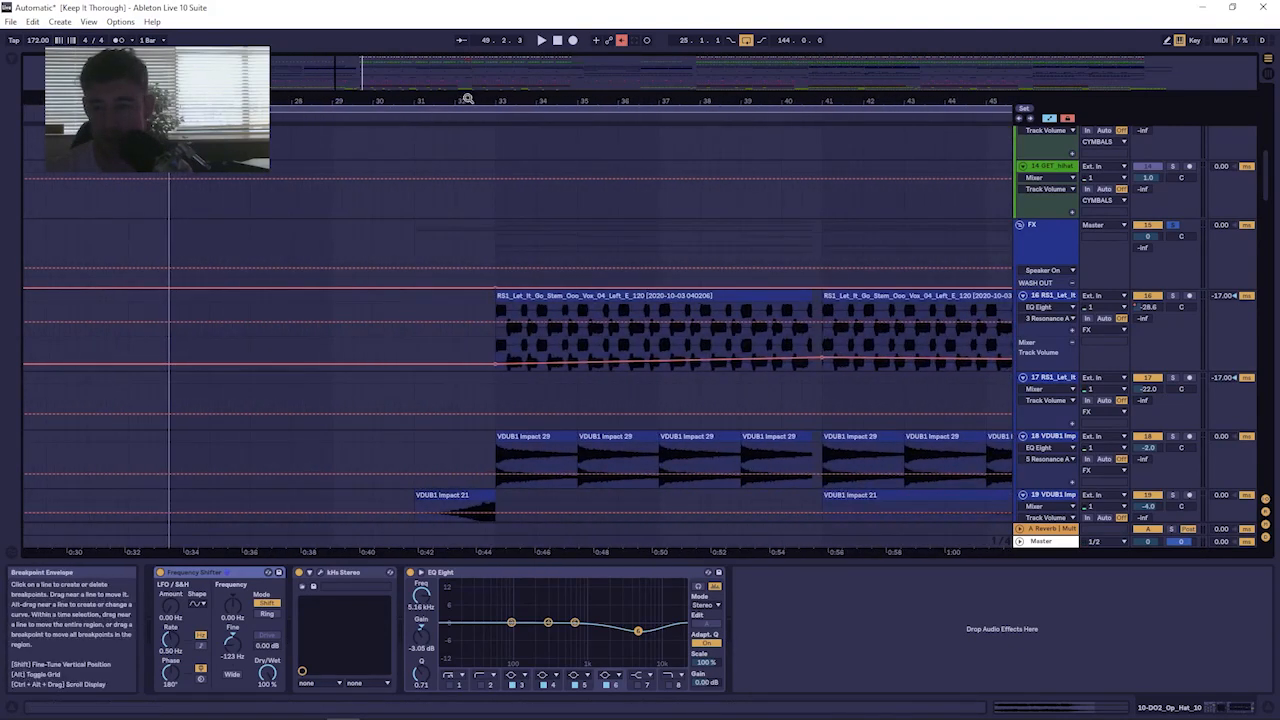
pyautogui.moveTo(466, 99); pyautogui.dragTo(328, 99)
pyautogui.click(313, 300)
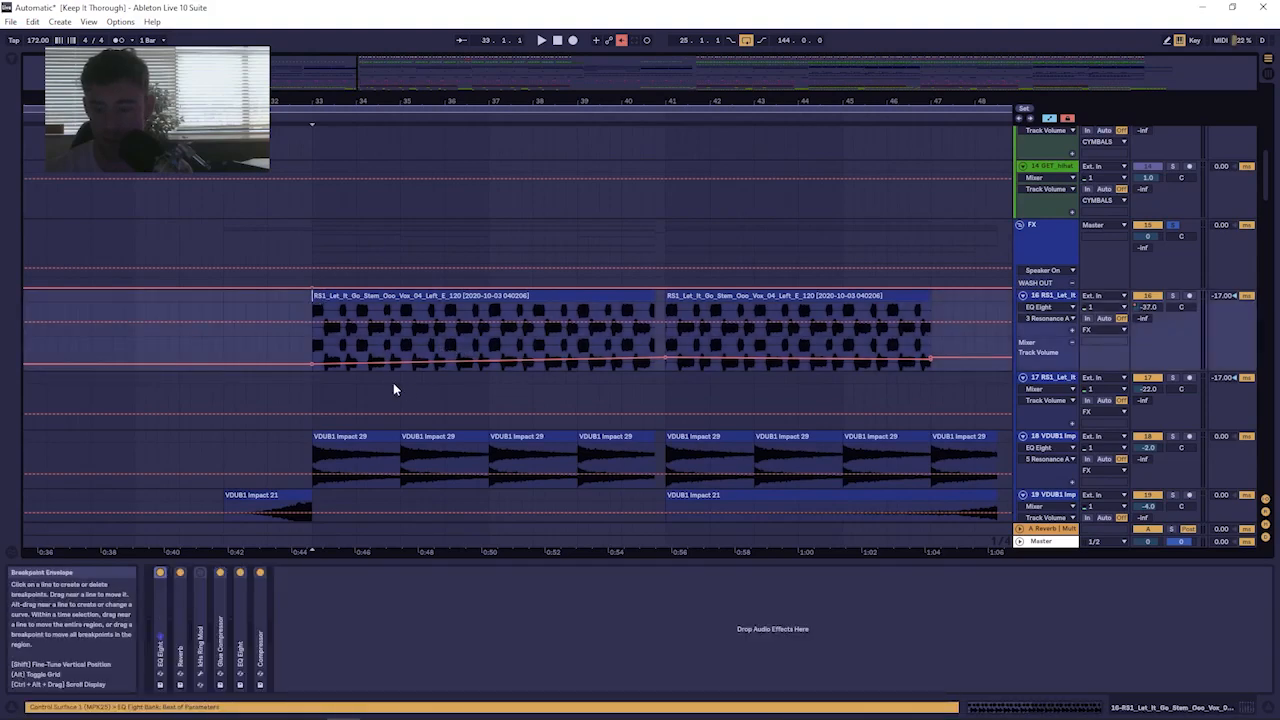
pyautogui.press('space')
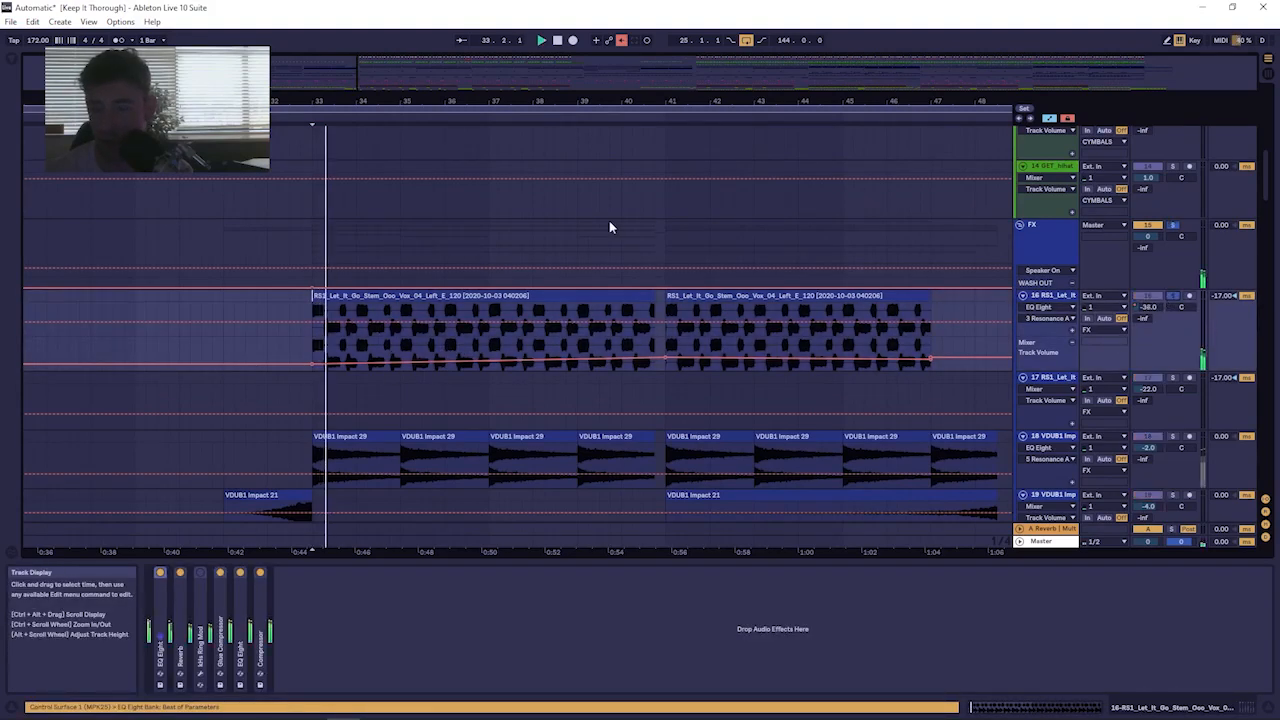
pyautogui.moveTo(411, 101); pyautogui.dragTo(166, 88)
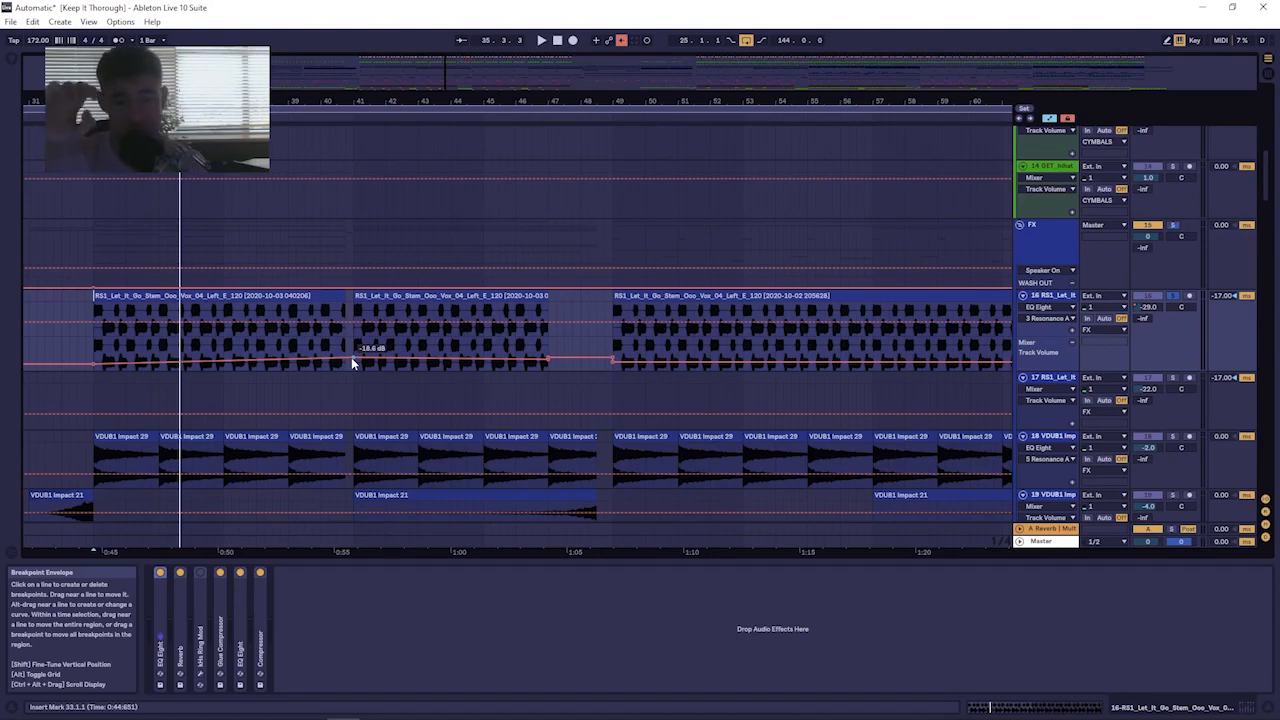
pyautogui.moveTo(86, 101); pyautogui.dragTo(154, 181)
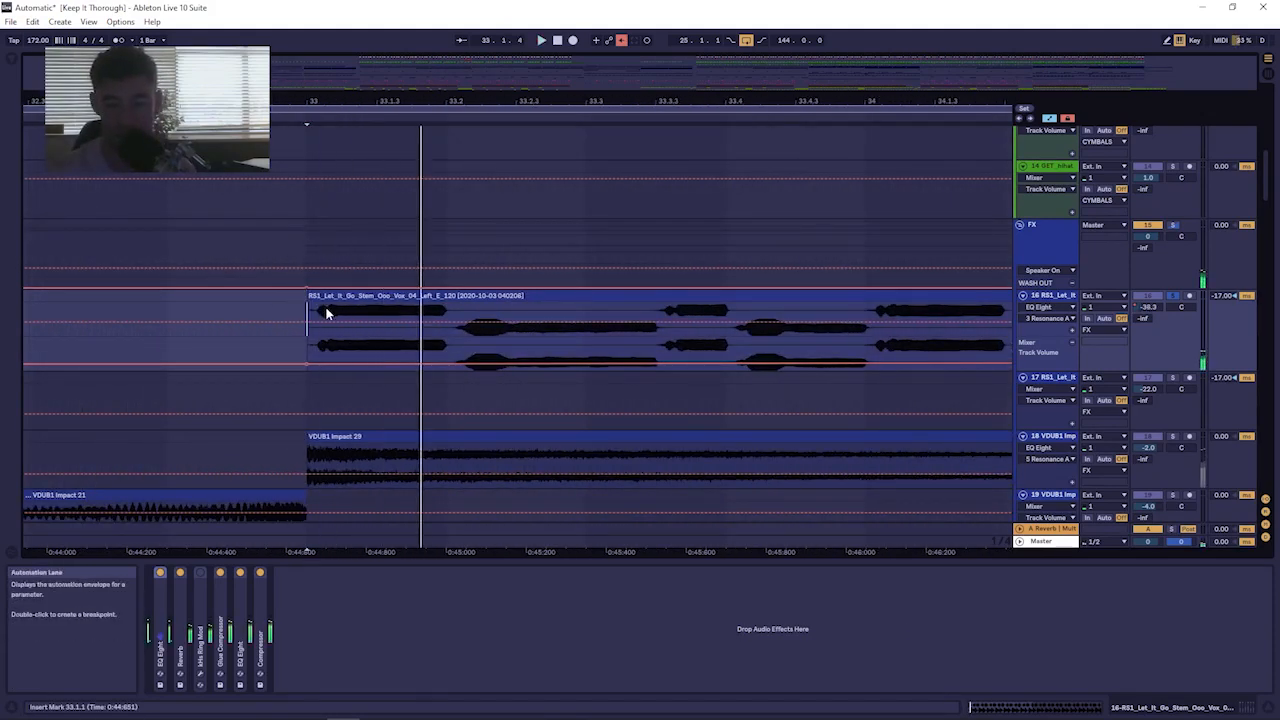
pyautogui.moveTo(643, 100); pyautogui.dragTo(252, 30)
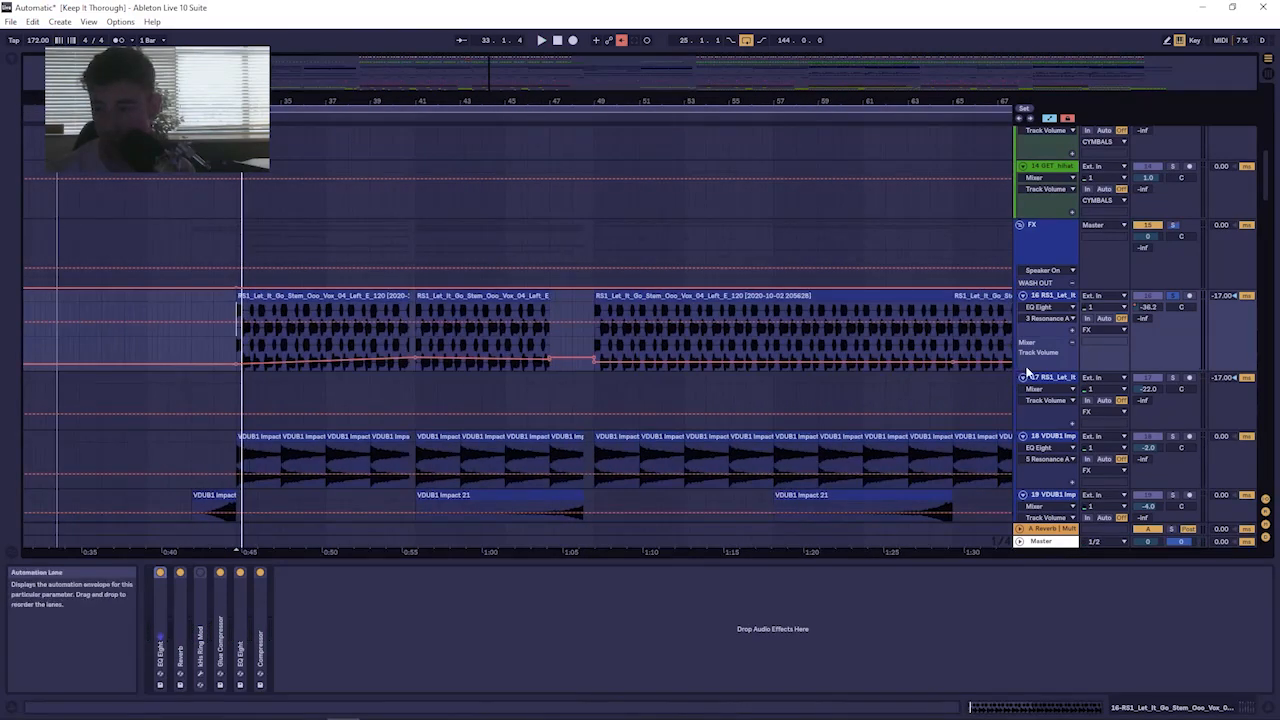
# Enlarge the first vocal stem track and play it from just before bar 41.
pyautogui.moveTo(1028, 367); pyautogui.dragTo(1028, 507)
pyautogui.click(410, 474)
pyautogui.press('space')
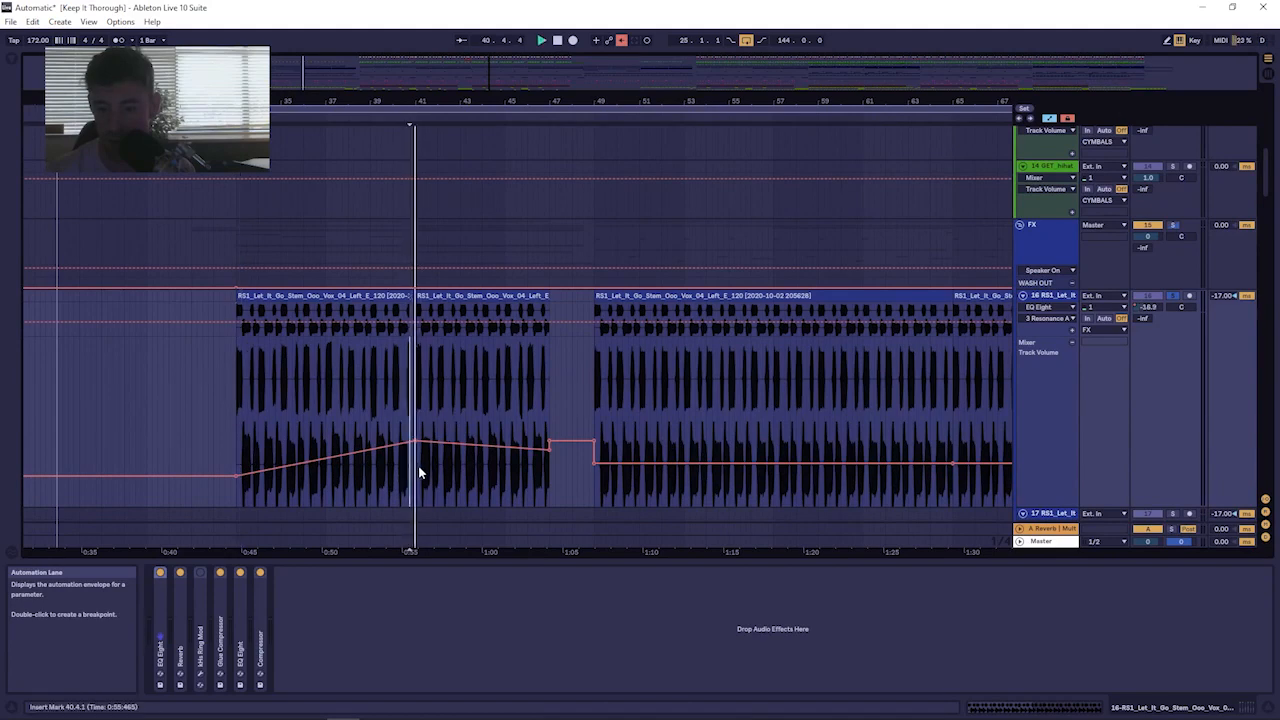
# Audition the individual vocal chops around bar 41 up close.
pyautogui.moveTo(417, 95); pyautogui.dragTo(420, 215)
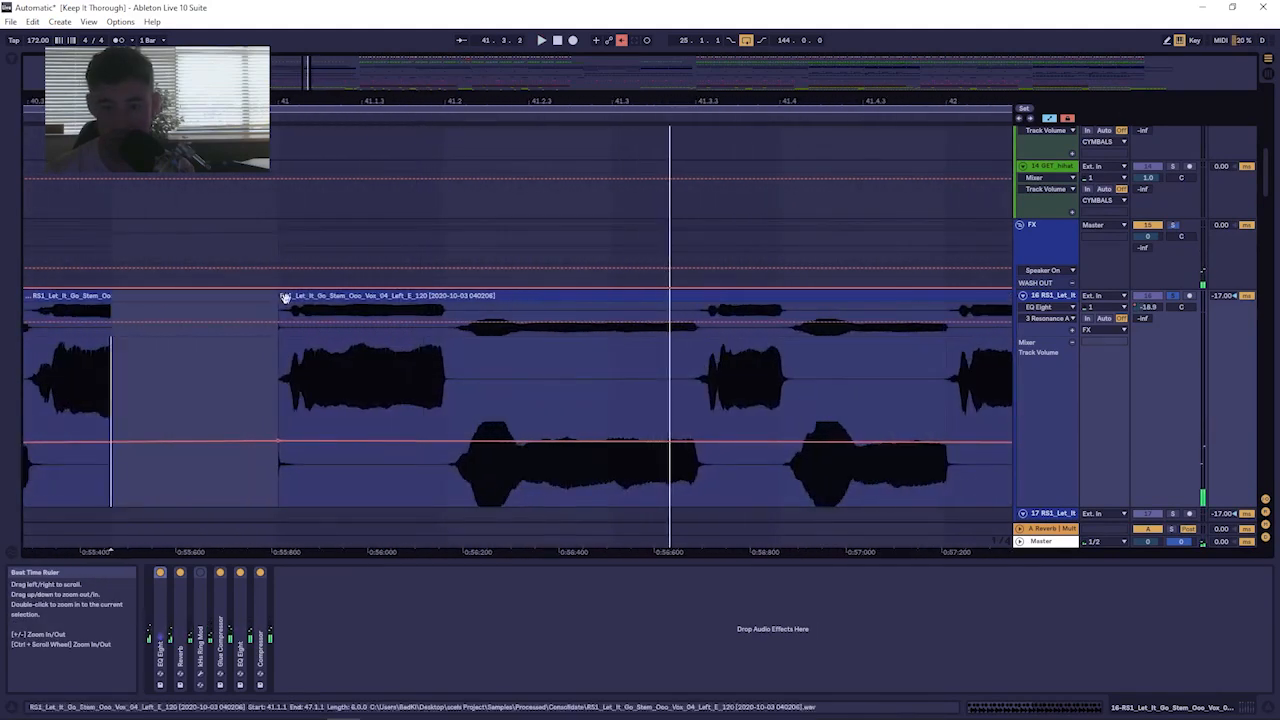
pyautogui.click(275, 297)
pyautogui.press('space')
pyautogui.press('space')
pyautogui.click(443, 473)
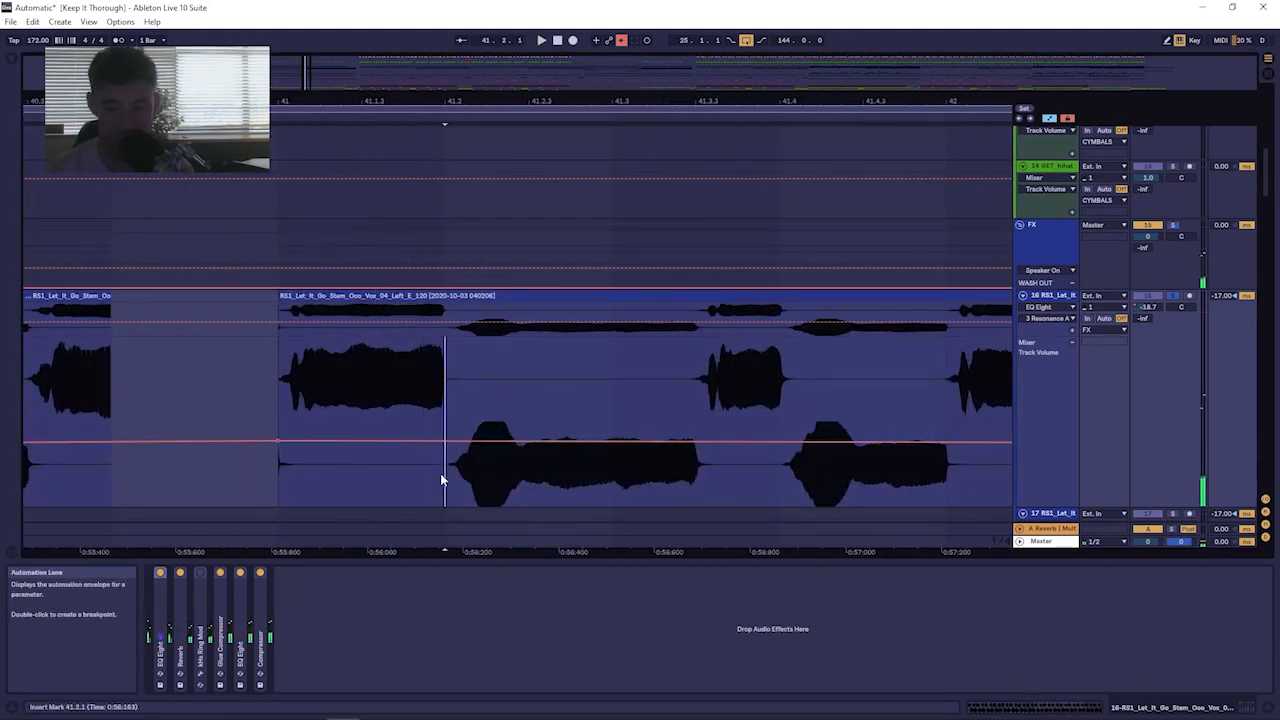
pyautogui.press('space')
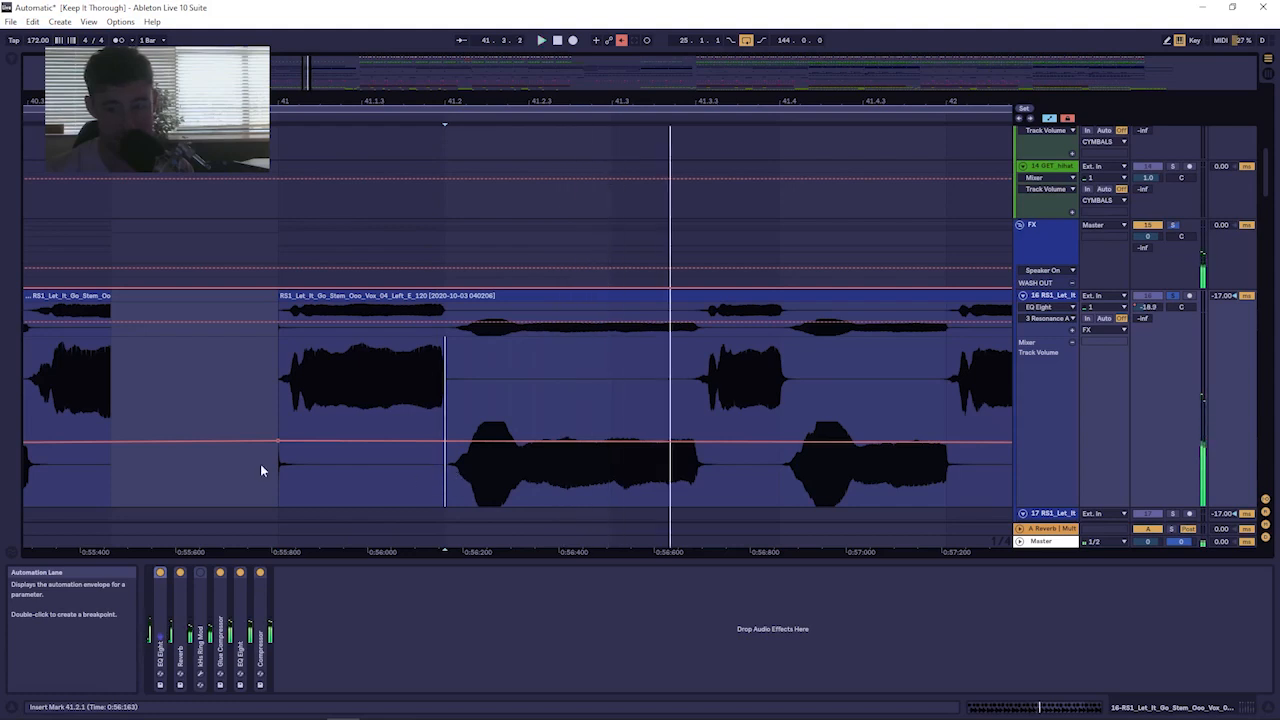
pyautogui.click(275, 390)
pyautogui.press('space')
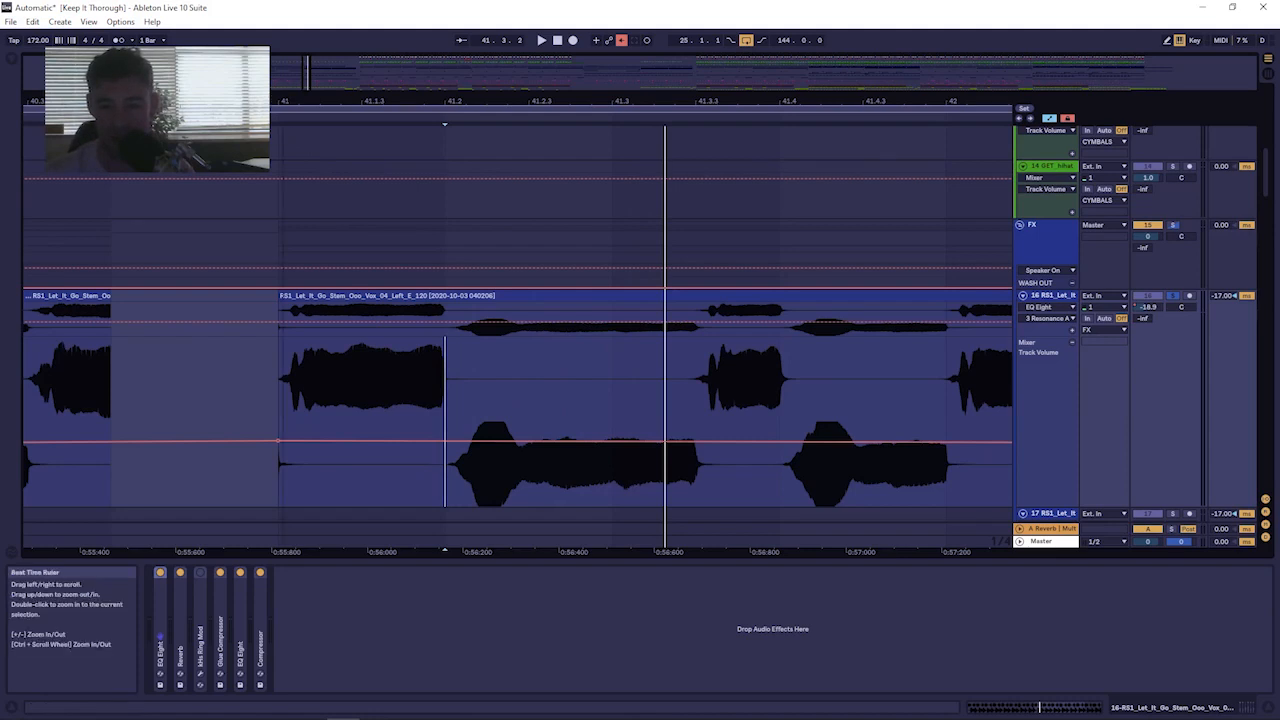
# Play the second vocal stem clip from its start at bar 41.
pyautogui.moveTo(280, 101); pyautogui.dragTo(281, 48)
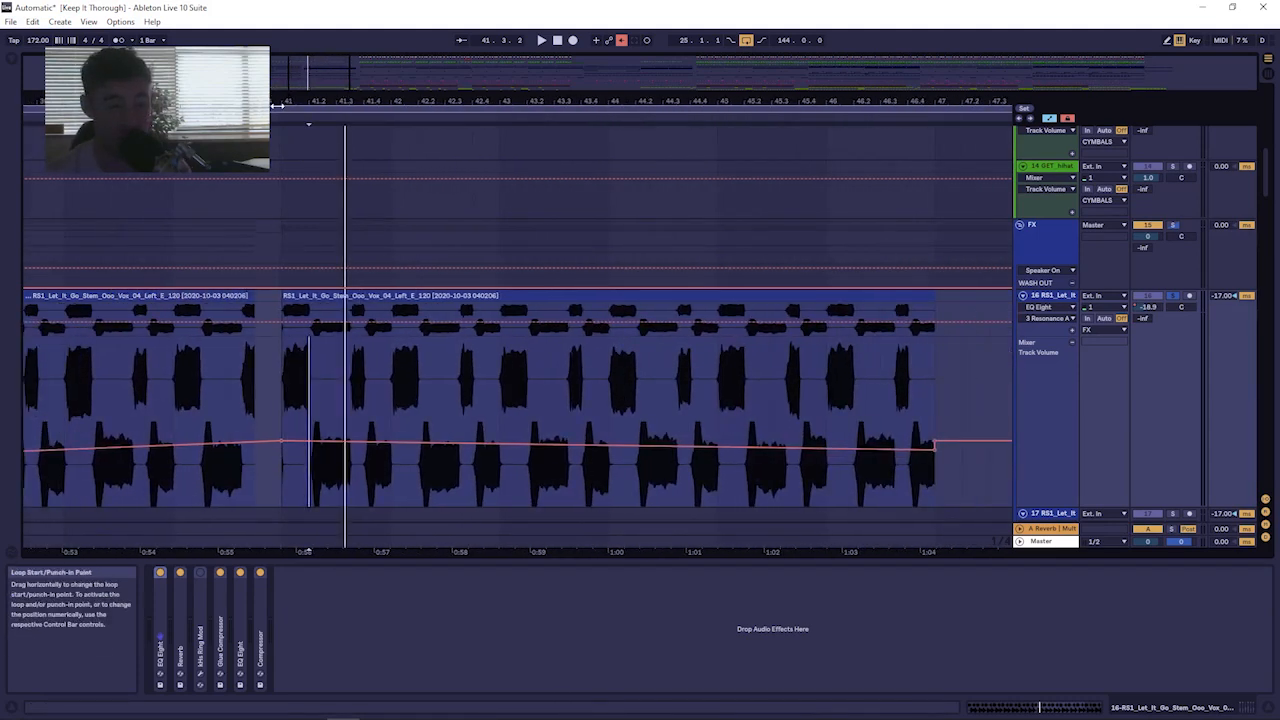
pyautogui.click(284, 296)
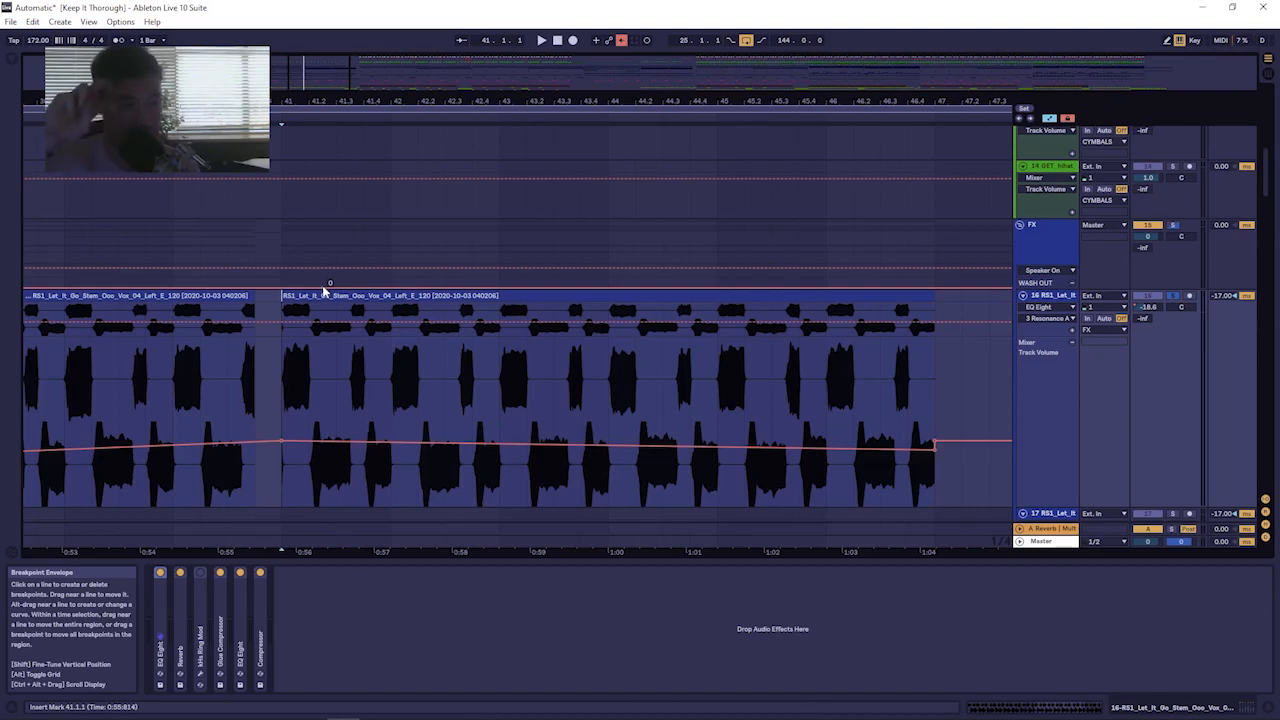
pyautogui.press('space')
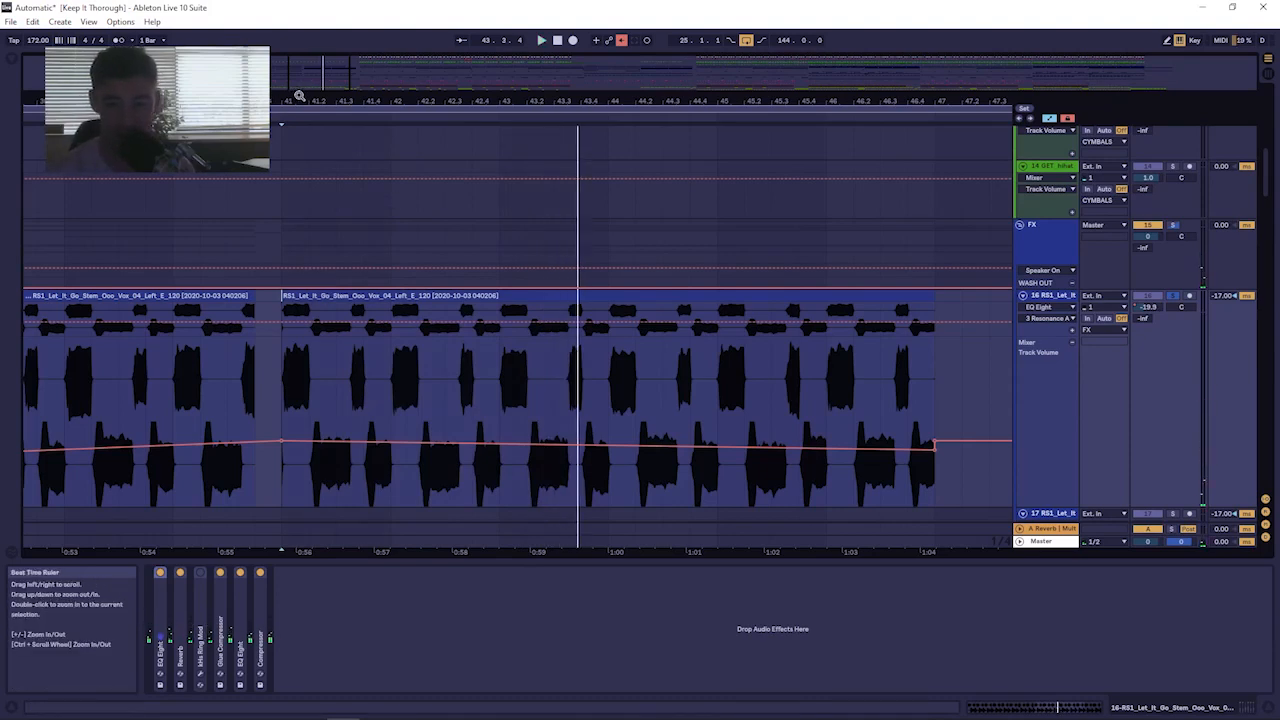
# Examine the vocal stem's clips and volume automation across the whole arrangement.
pyautogui.moveTo(298, 96); pyautogui.dragTo(298, 80)
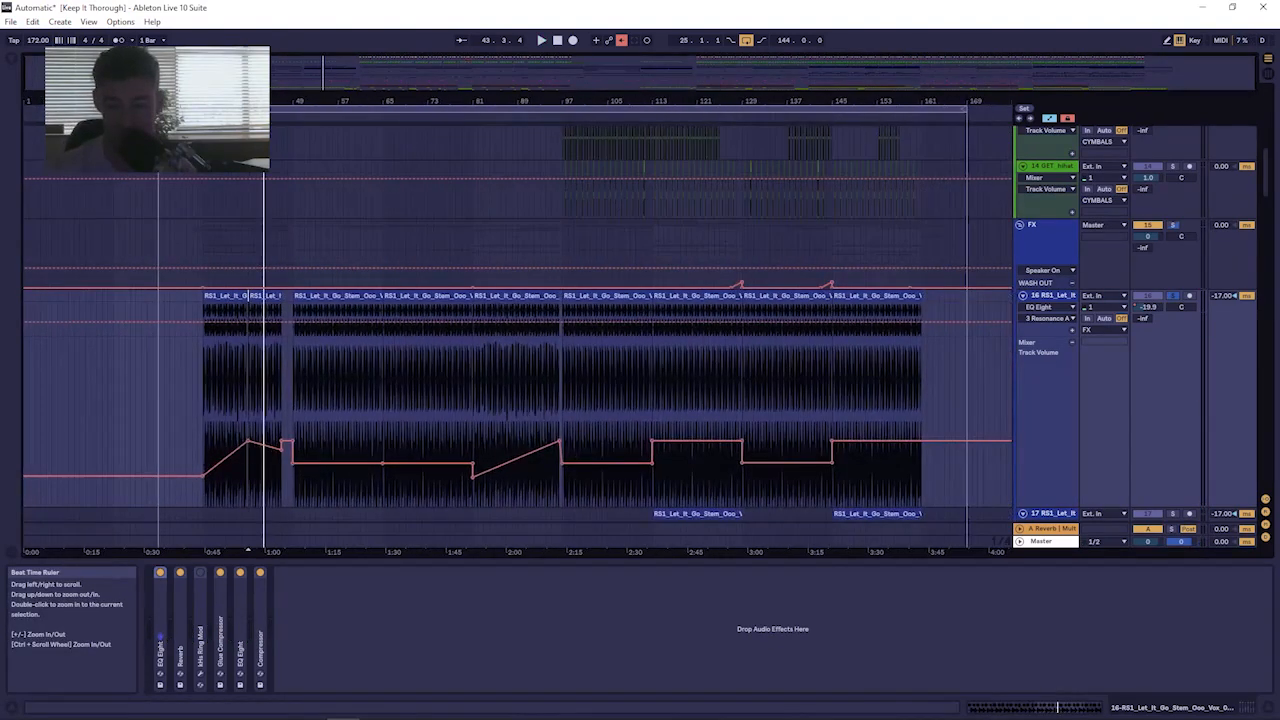
pyautogui.click(262, 297)
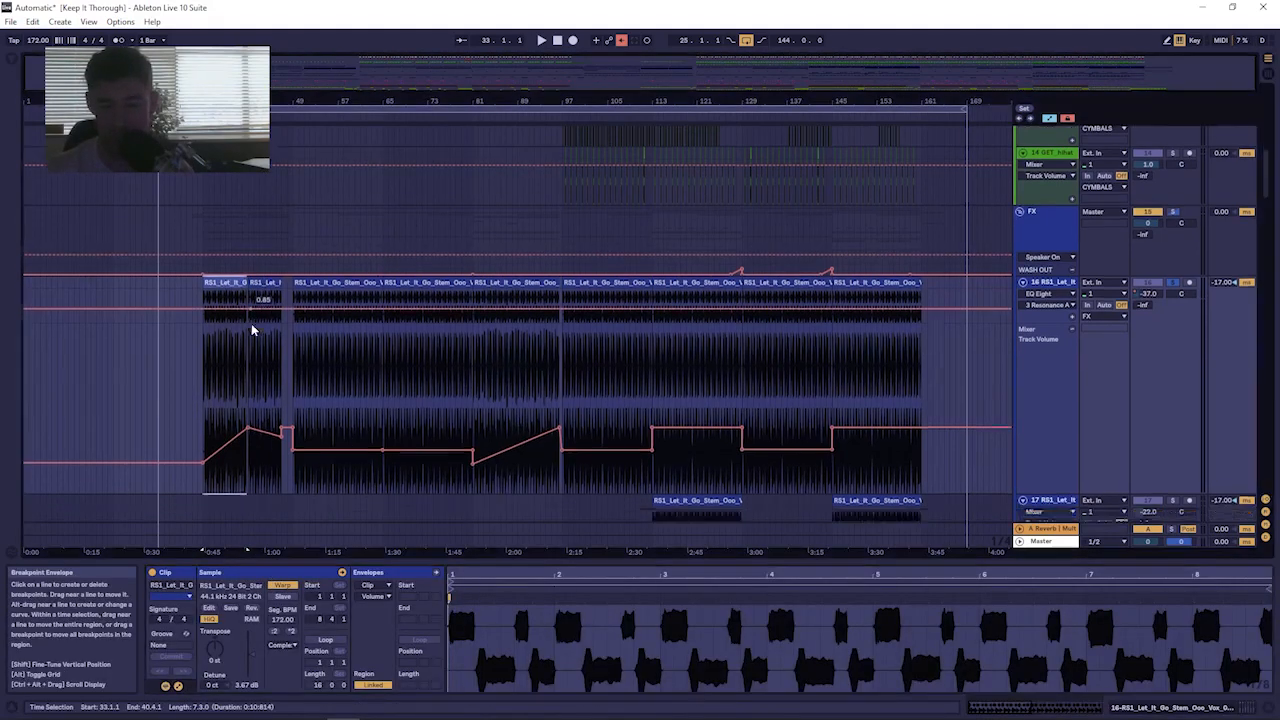
pyautogui.scroll(-3, 480, 310)
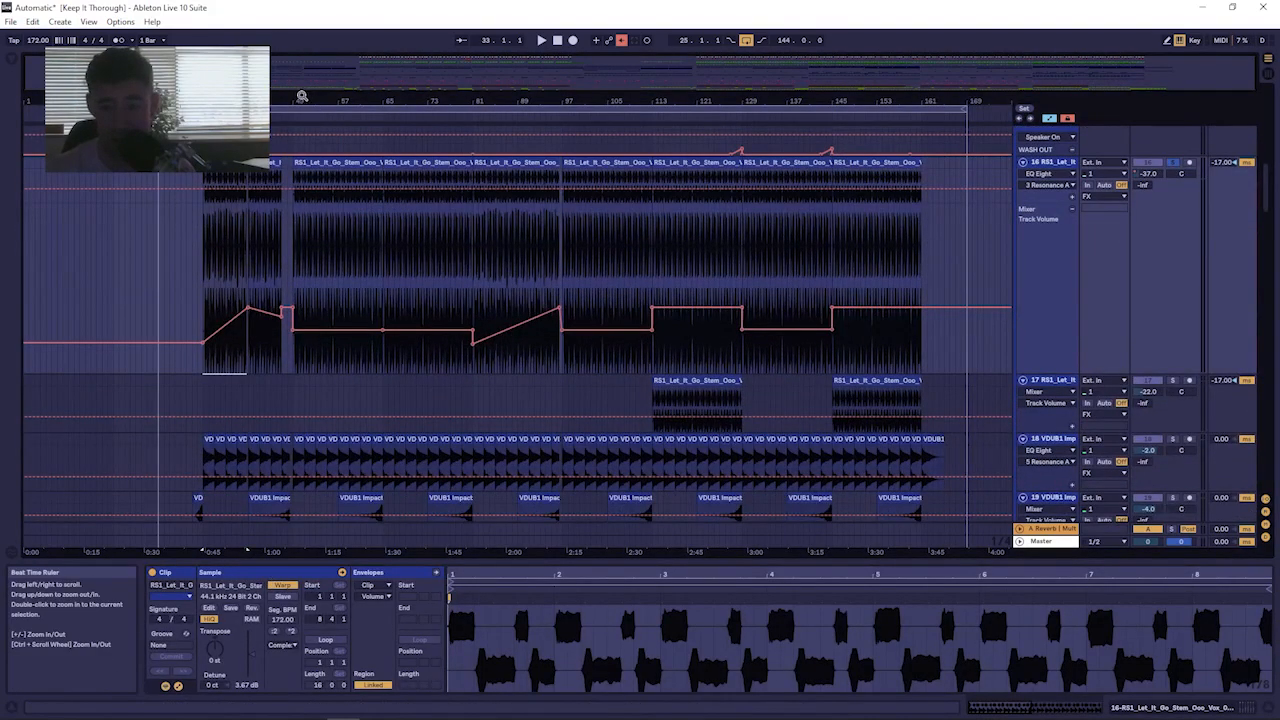
pyautogui.moveTo(302, 98); pyautogui.dragTo(333, 141)
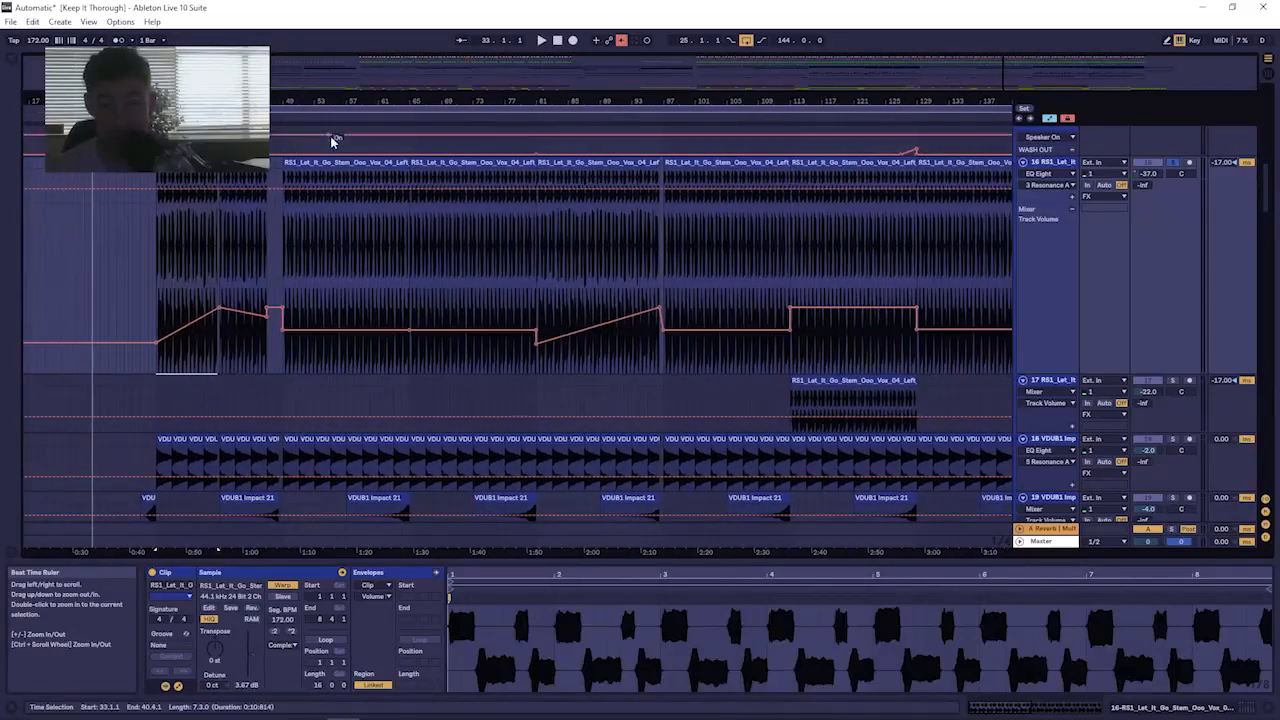
# Audition the soloed vocal stem at the start of the drop, from just before bar 49.
pyautogui.click(281, 168)
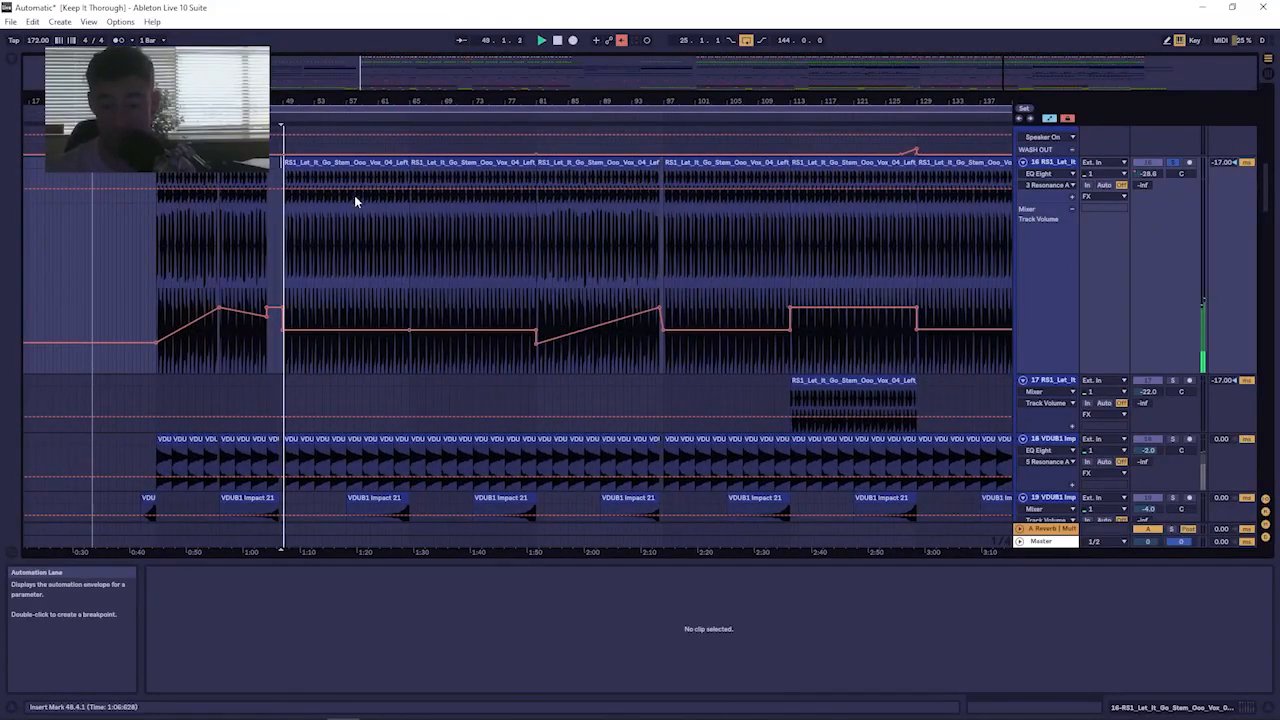
pyautogui.moveTo(289, 100)
pyautogui.mouseDown()
pyautogui.moveTo(283, 150)
pyautogui.moveTo(380, 125)
pyautogui.mouseUp()
pyautogui.press('space')
pyautogui.press('space')
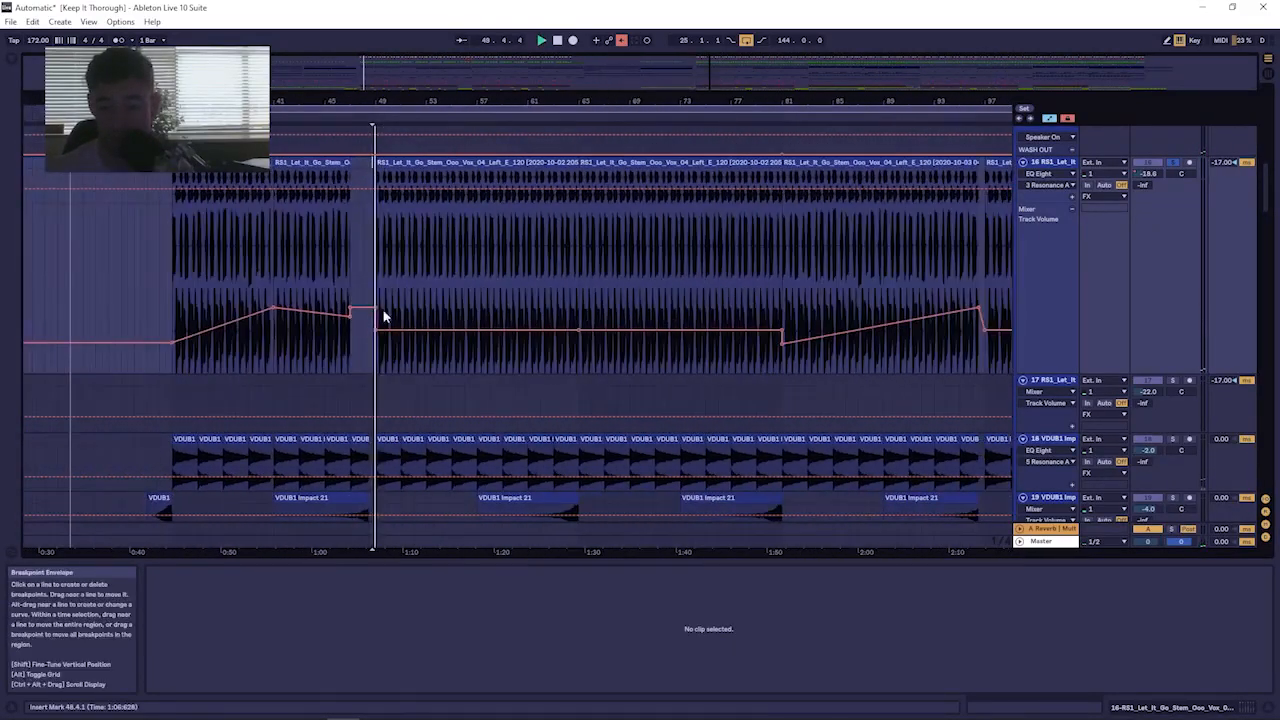
pyautogui.press('space')
# Solo the VDUB1 Impact 29 track together with the vocal stem and play both from bar 33.
pyautogui.scroll(-1, 350, 330)
pyautogui.click(176, 372)
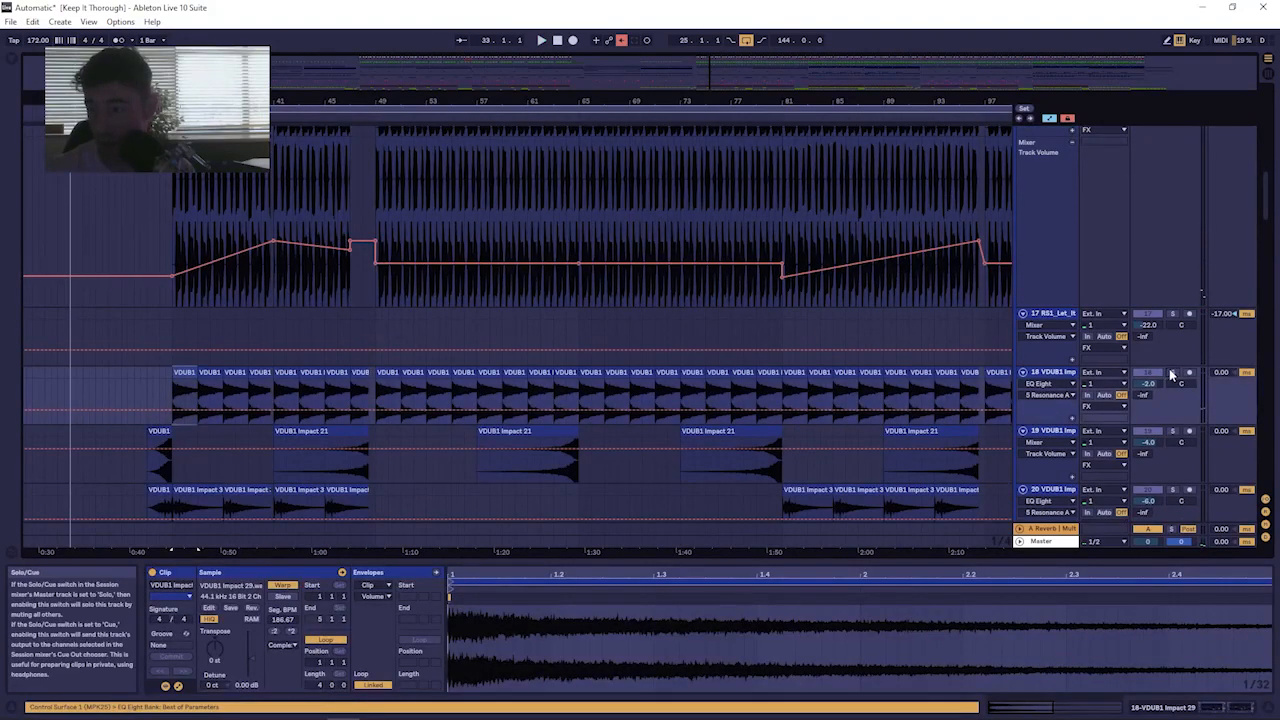
pyautogui.scroll(3, 320, 220)
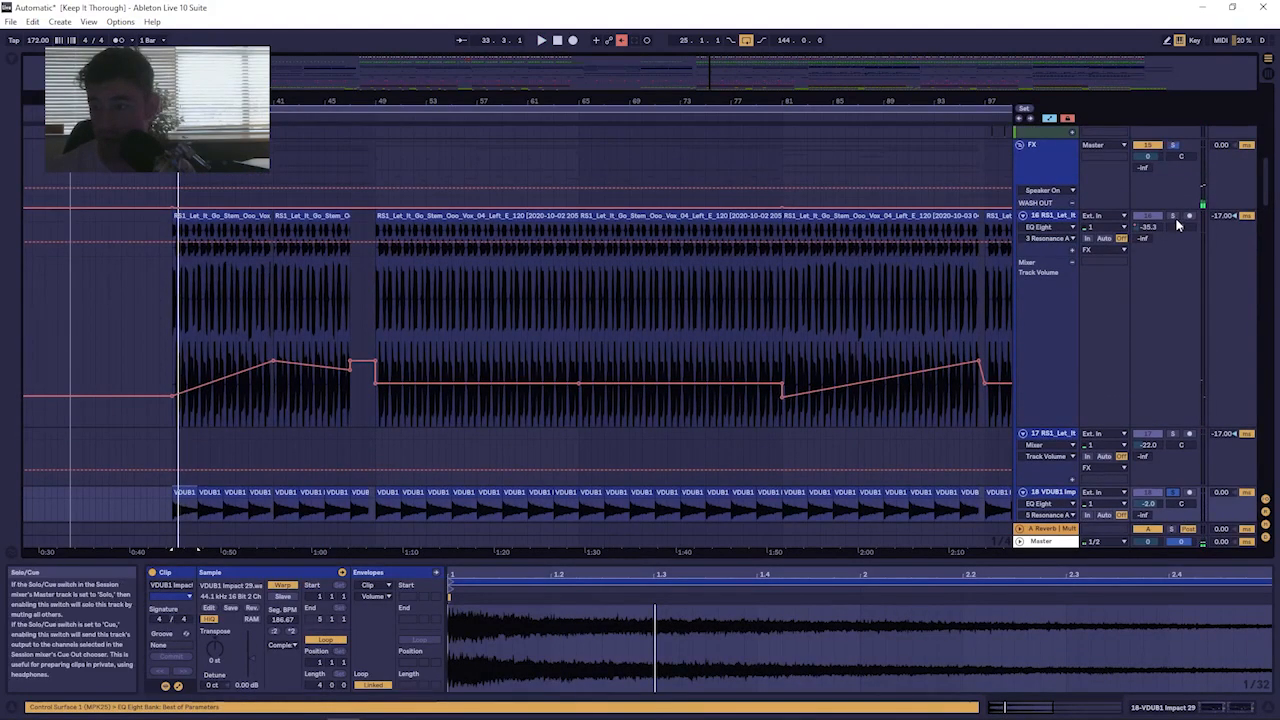
pyautogui.press('space')
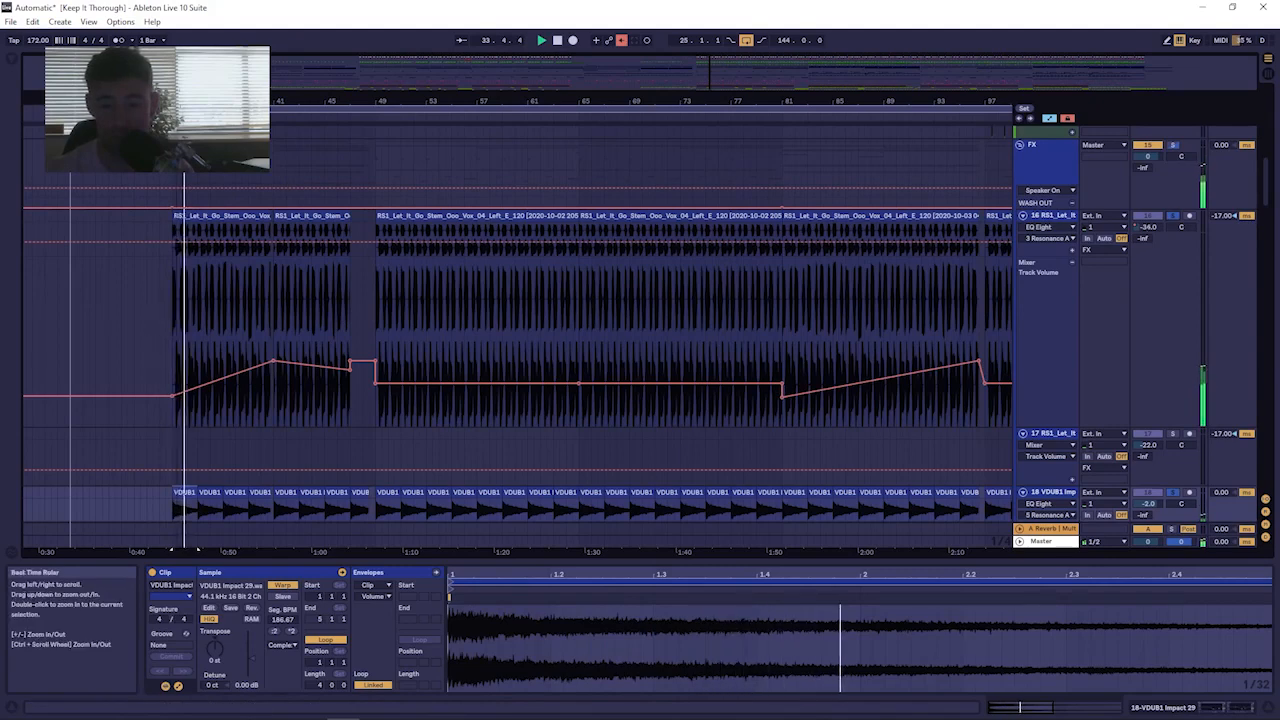
pyautogui.scroll(4, 178, 420)
# Add the Impact 38, Impact 36 and Impact 23 tracks to the solo and play the layered impacts.
pyautogui.scroll(-4, 257, 367)
pyautogui.scroll(-1, 250, 344)
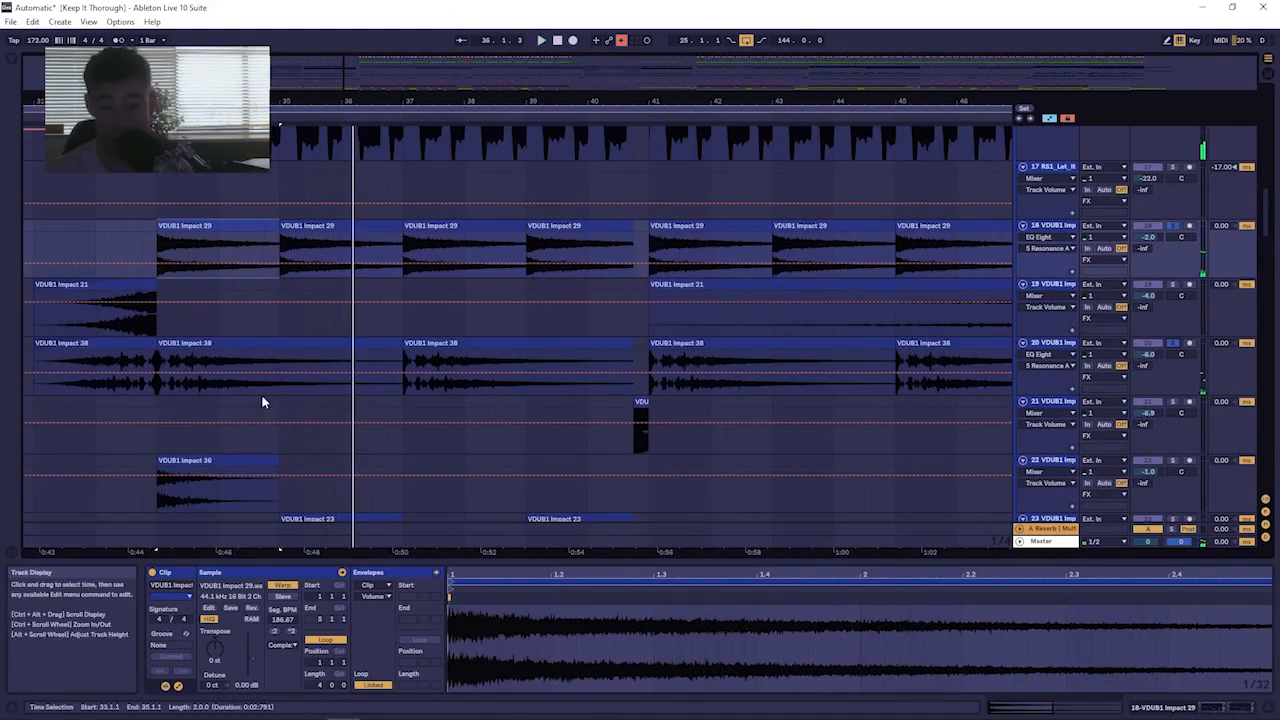
pyautogui.scroll(-3, 261, 394)
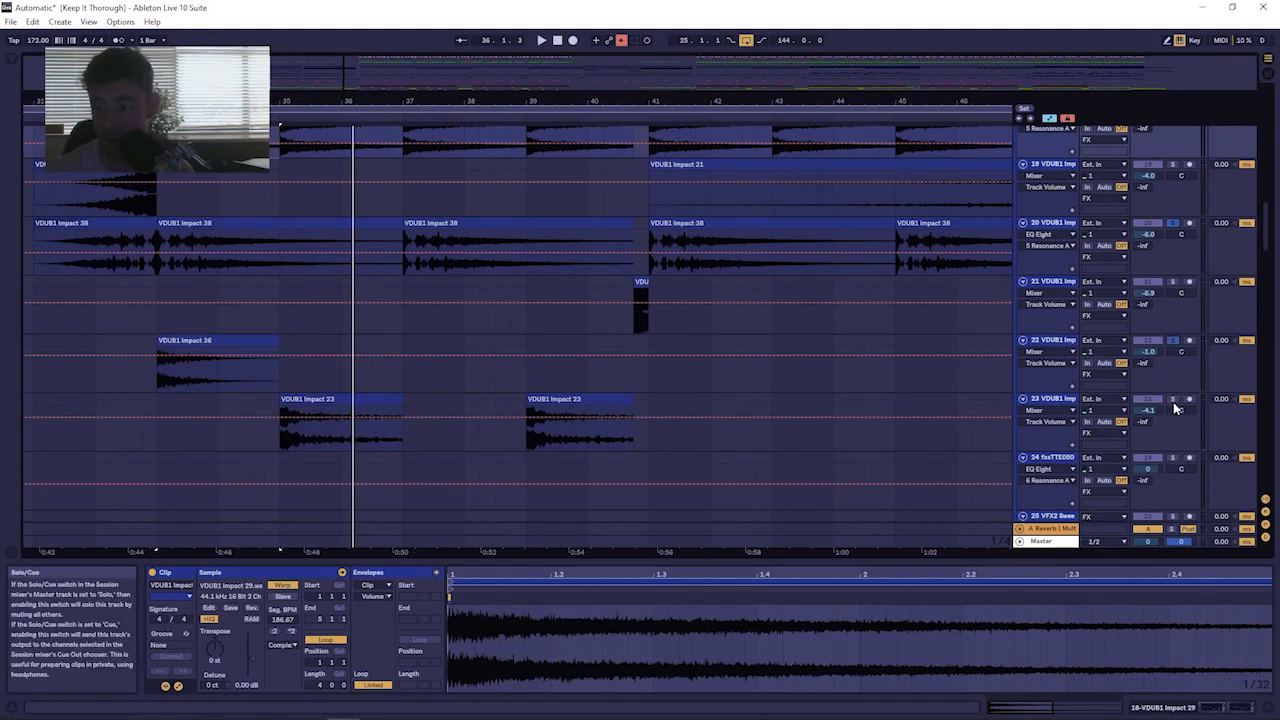
pyautogui.moveTo(280, 549); pyautogui.dragTo(230, 420)
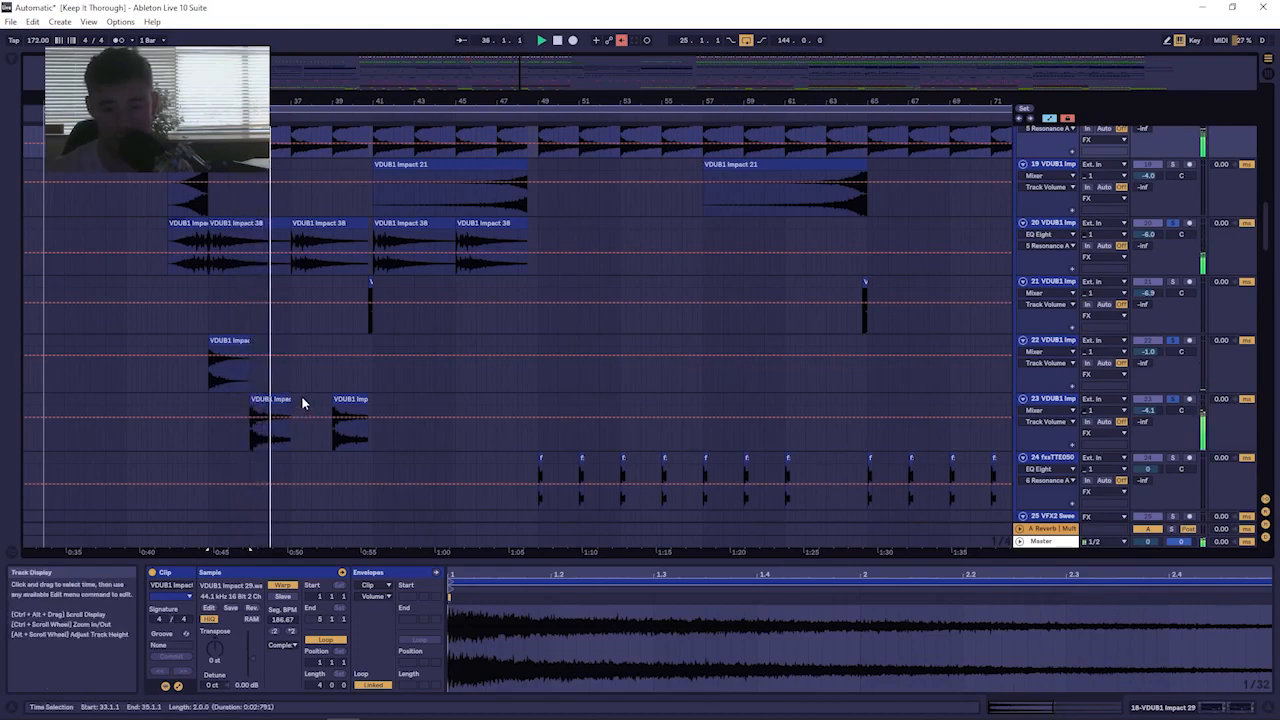
# Play the layered vocal and impacts through the build-up, adding the VFX2 Sweeps Long 46 track to the solo.
pyautogui.scroll(5, 299, 360)
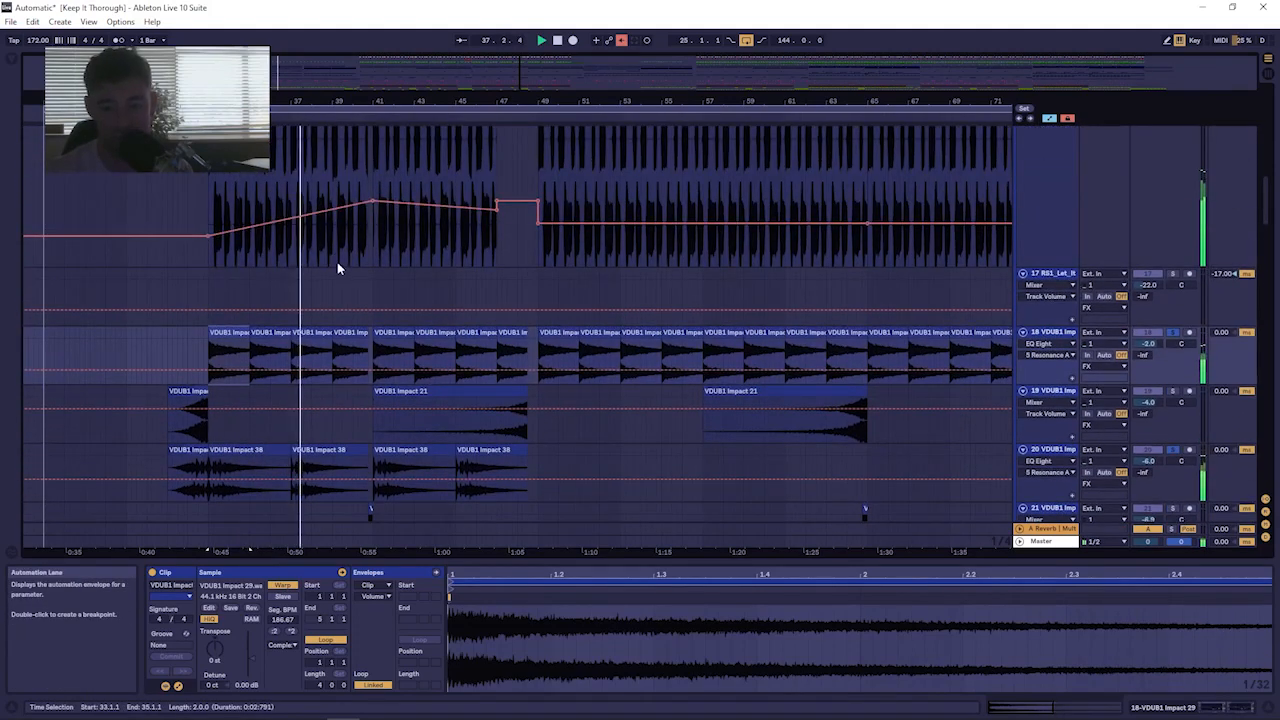
pyautogui.scroll(-2, 338, 268)
pyautogui.scroll(-8, 338, 265)
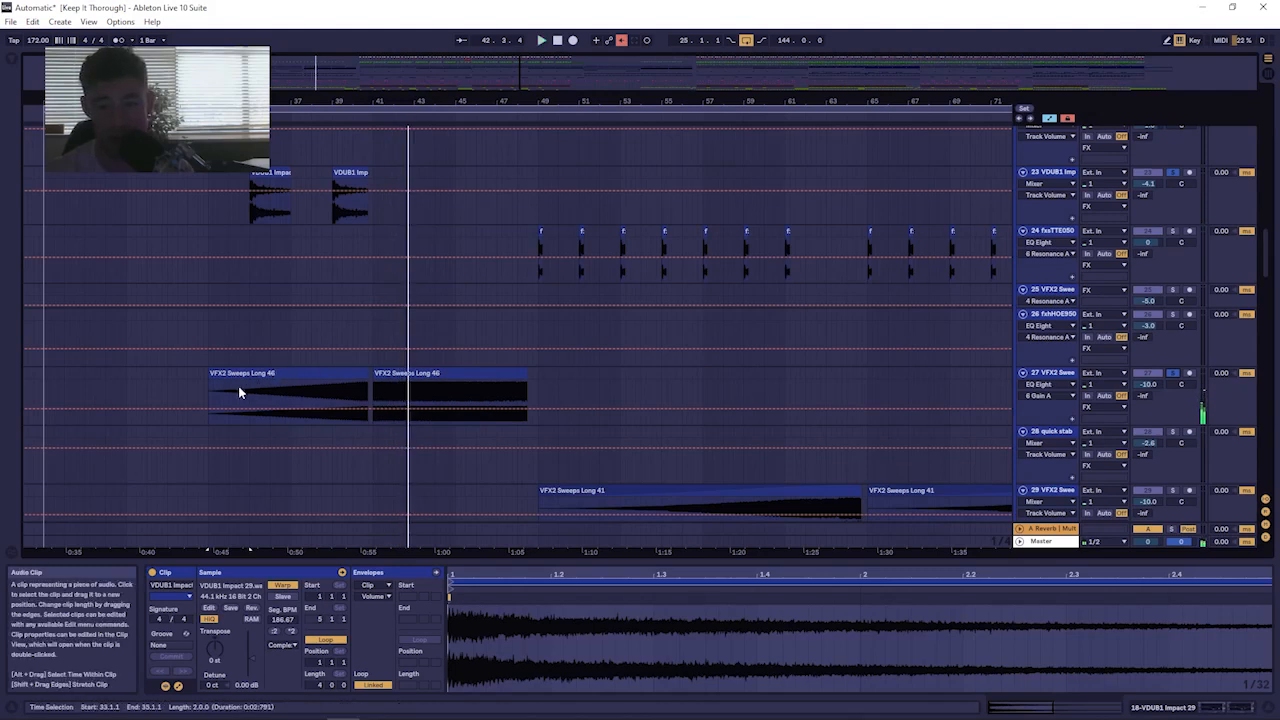
# Release the individual FX track solos and play the trap lead loop with the FX group from just before bar 33.
pyautogui.scroll(-3, 522, 370)
pyautogui.scroll(-4, 524, 369)
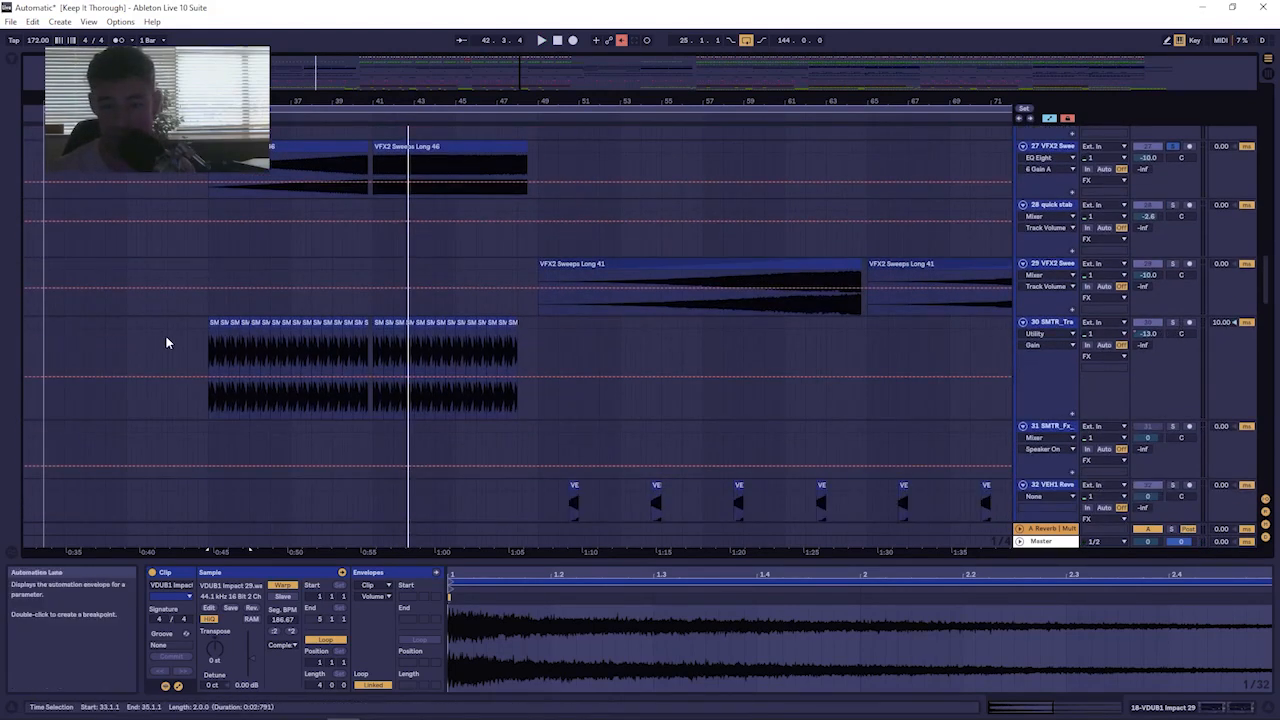
pyautogui.click(207, 344)
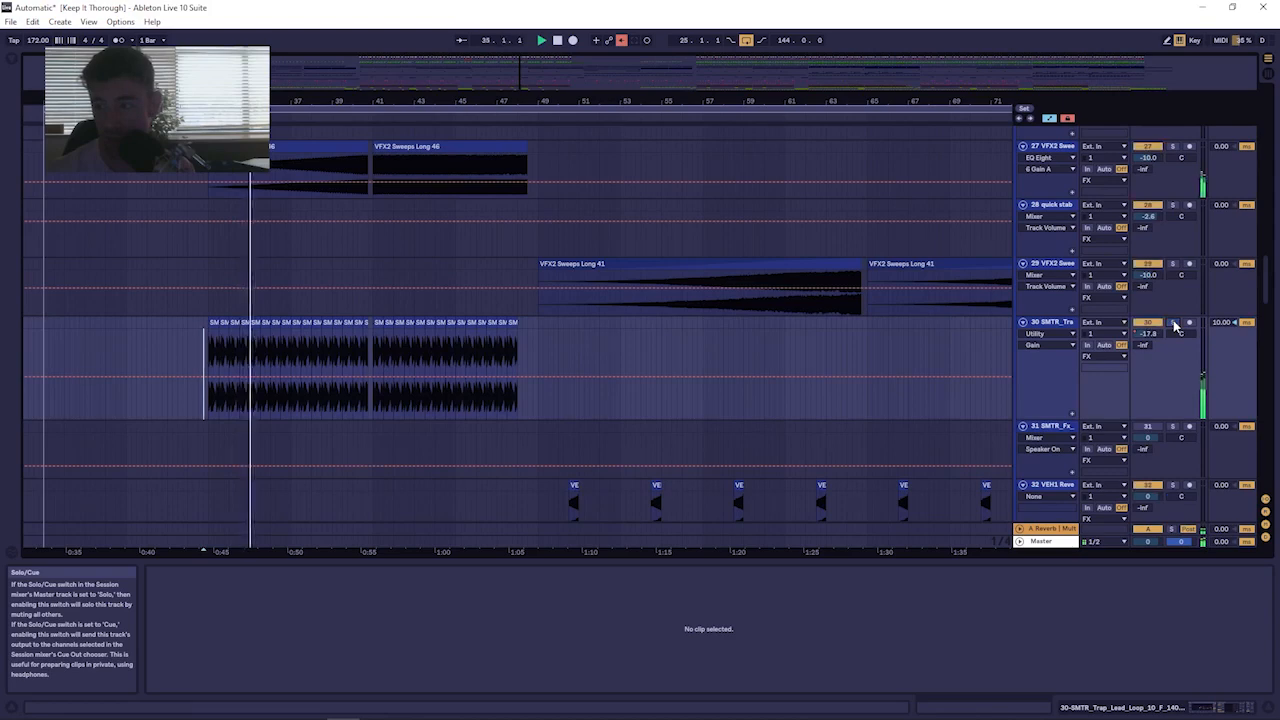
# Solo the DRUMS and CYMBALS groups alongside the FX group and play the build-up from bar 33.
pyautogui.scroll(4, 1176, 326)
pyautogui.scroll(10, 1152, 305)
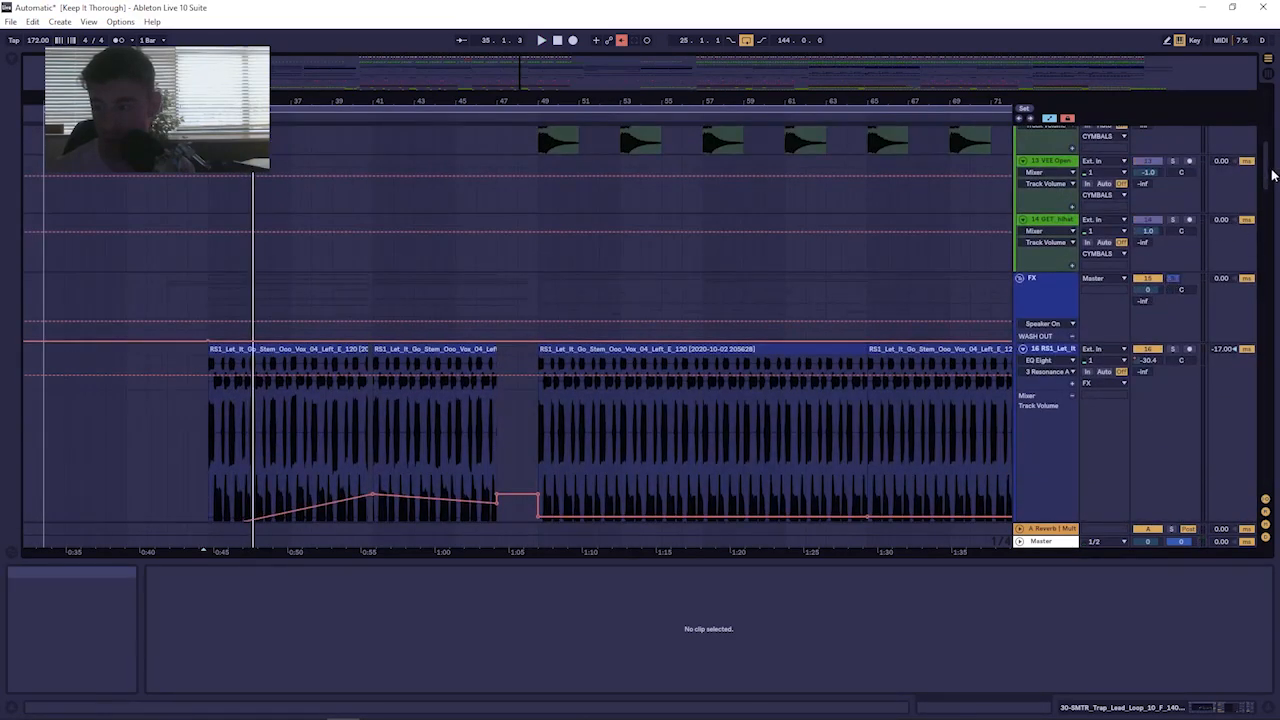
pyautogui.scroll(5, 1160, 200)
pyautogui.click(1173, 144)
pyautogui.click(1173, 335)
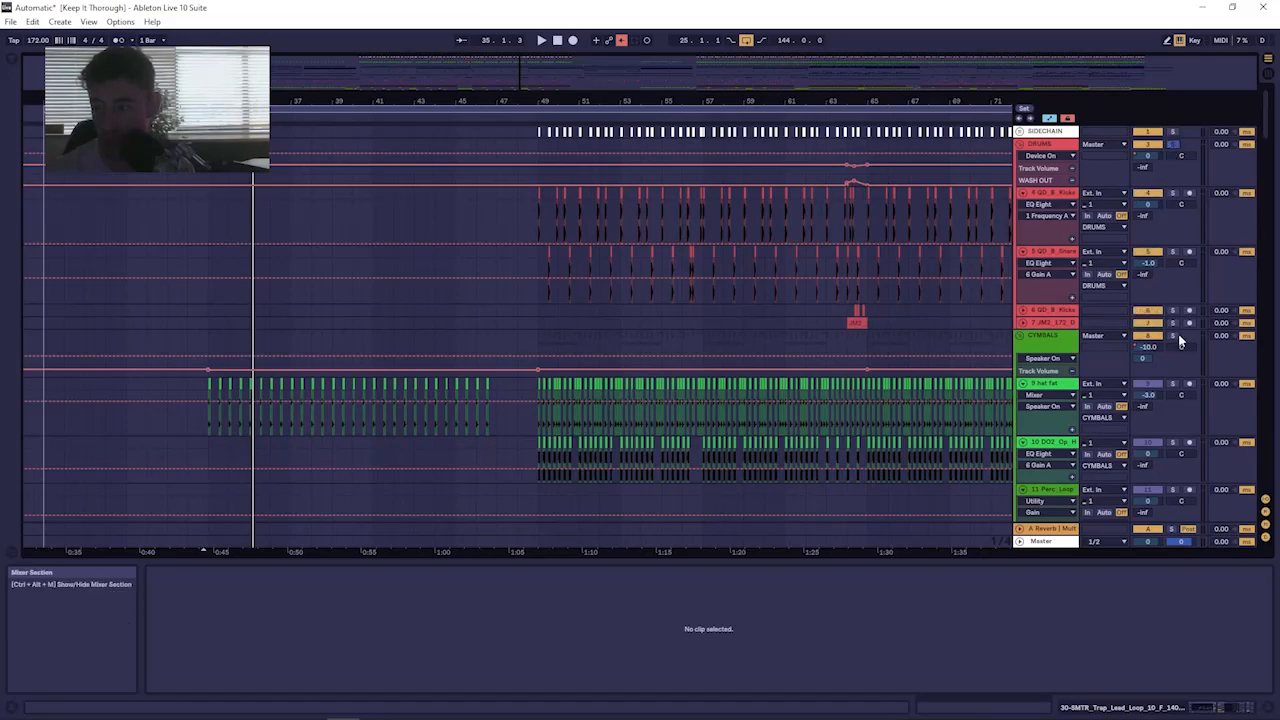
pyautogui.scroll(-15, 1255, 230)
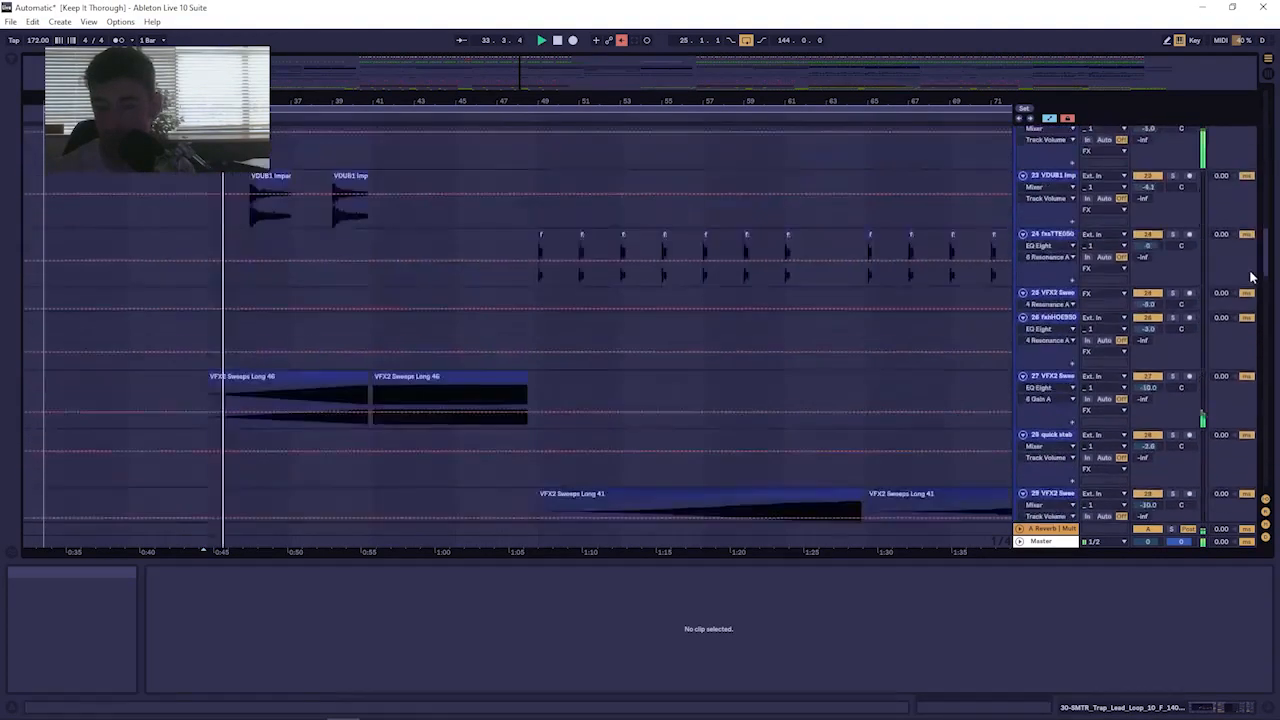
# Follow the build-up playback through the remaining FX tracks up to bar 49 and select the Serum track.
pyautogui.scroll(-3, 1247, 330)
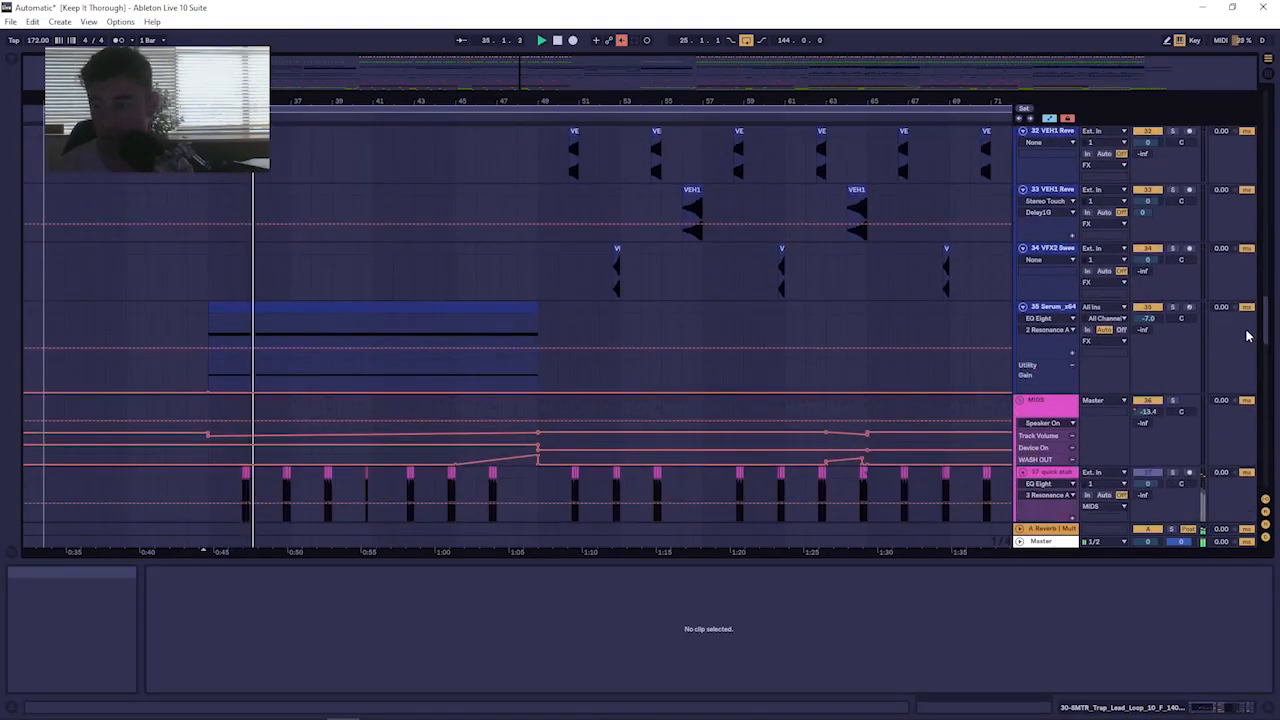
pyautogui.scroll(10, 1247, 335)
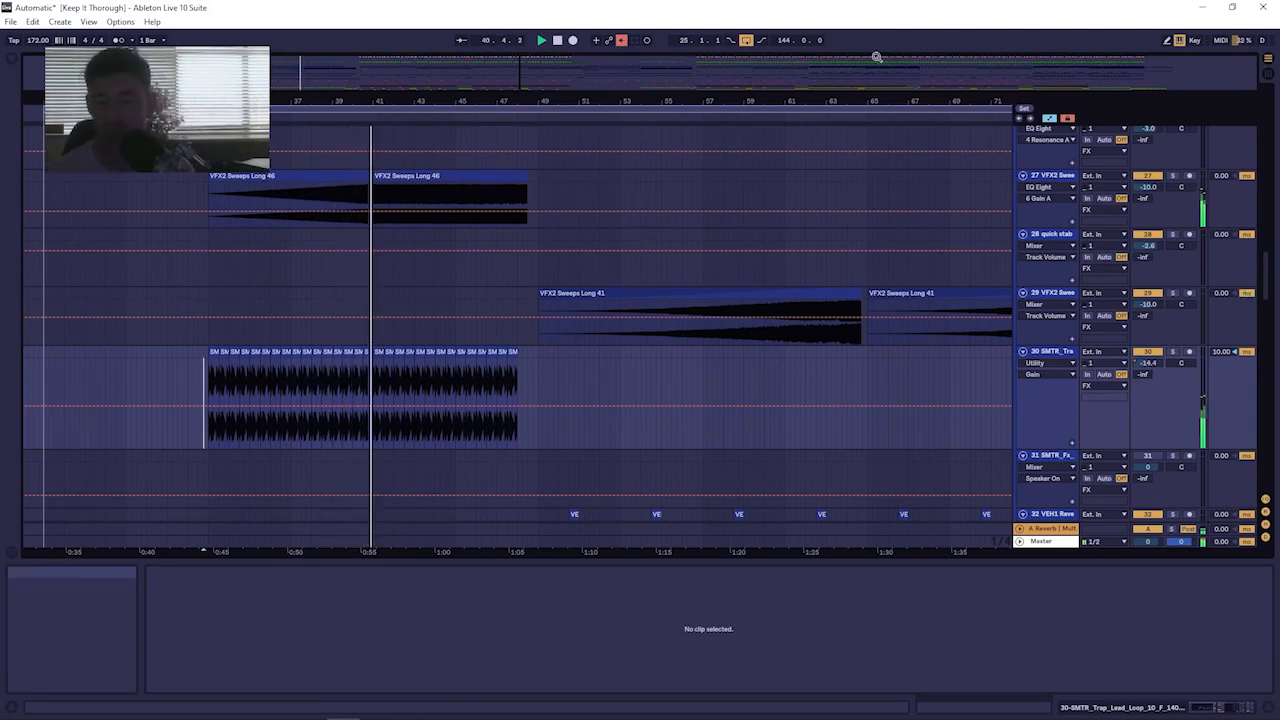
pyautogui.moveTo(334, 104); pyautogui.dragTo(334, 85)
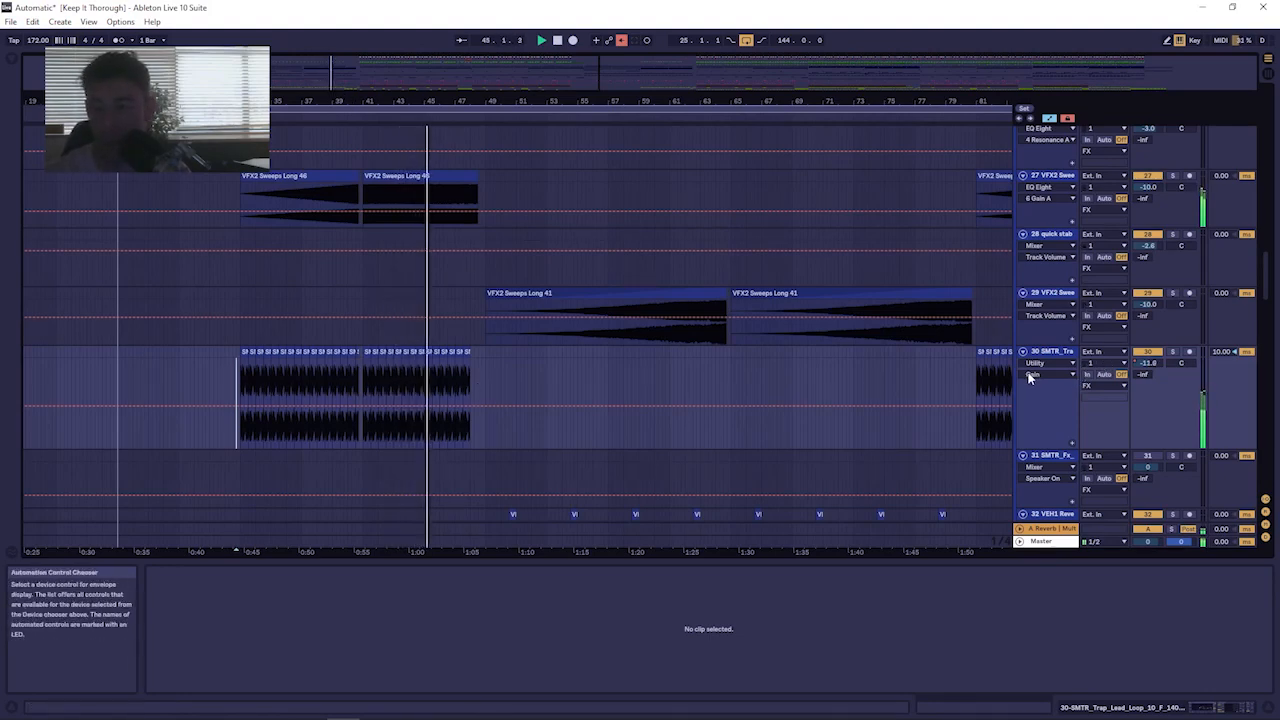
pyautogui.scroll(-3, 540, 338)
pyautogui.scroll(-6, 524, 324)
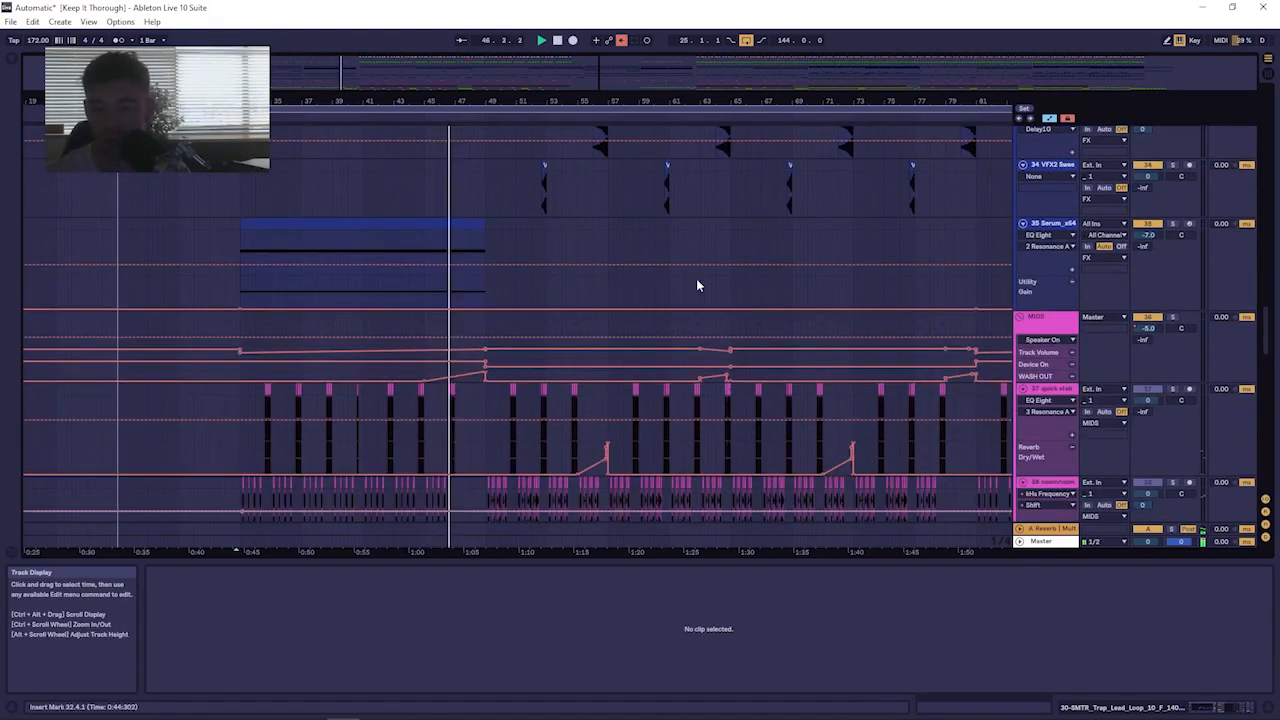
pyautogui.click(1045, 226)
pyautogui.scroll(-3, 764, 263)
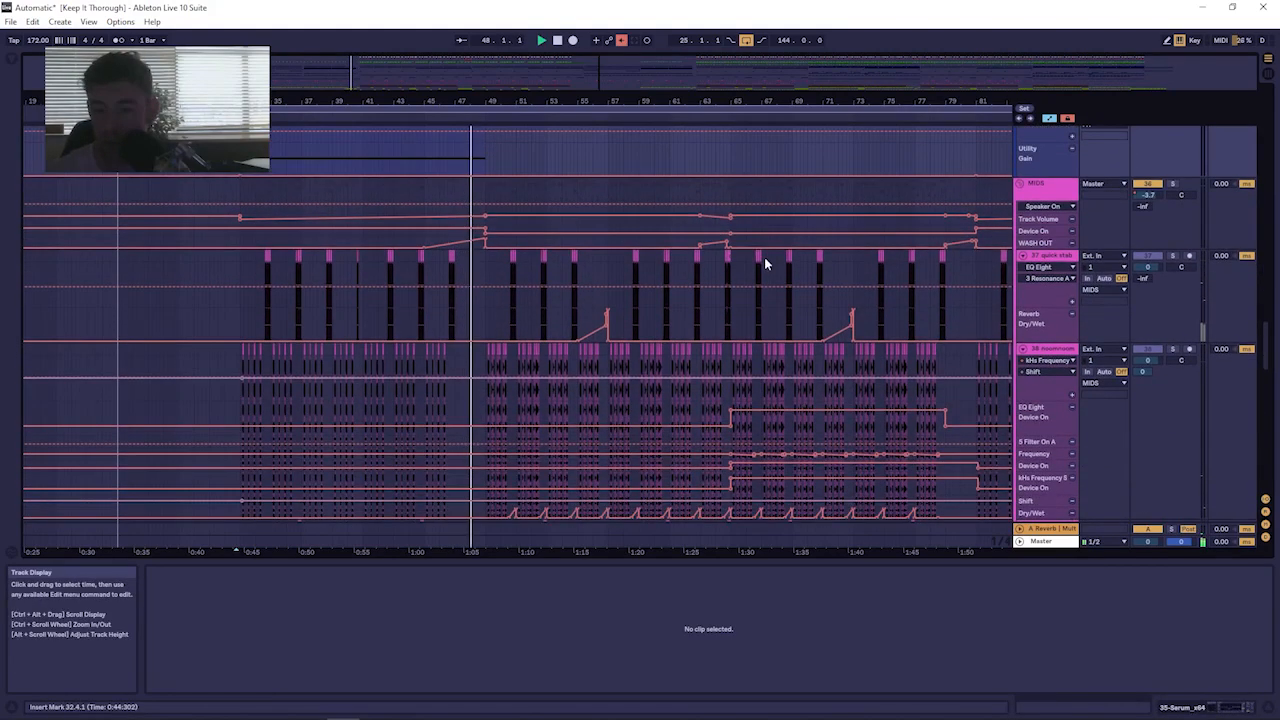
# Release the solos on the FX, CYMBALS and DRUMS groups and bring the MIDS group into view.
pyautogui.scroll(2, 600, 210)
pyautogui.scroll(14, 1045, 235)
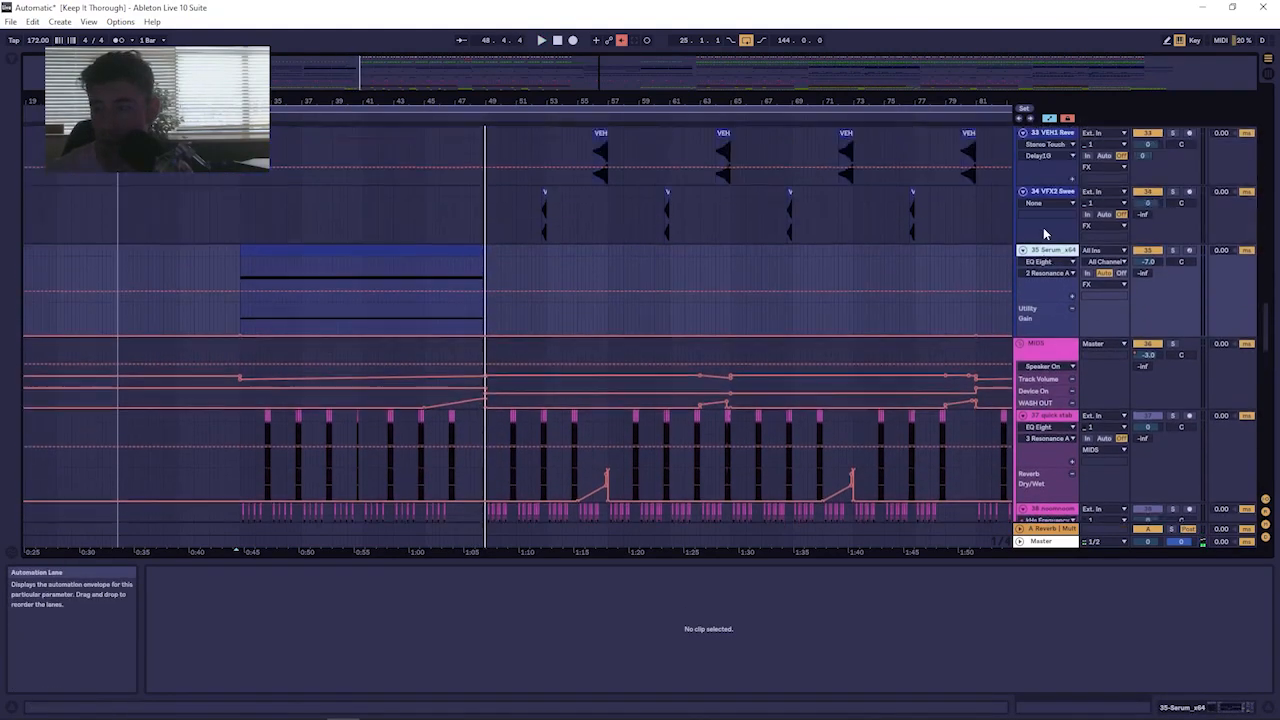
pyautogui.scroll(10, 1045, 232)
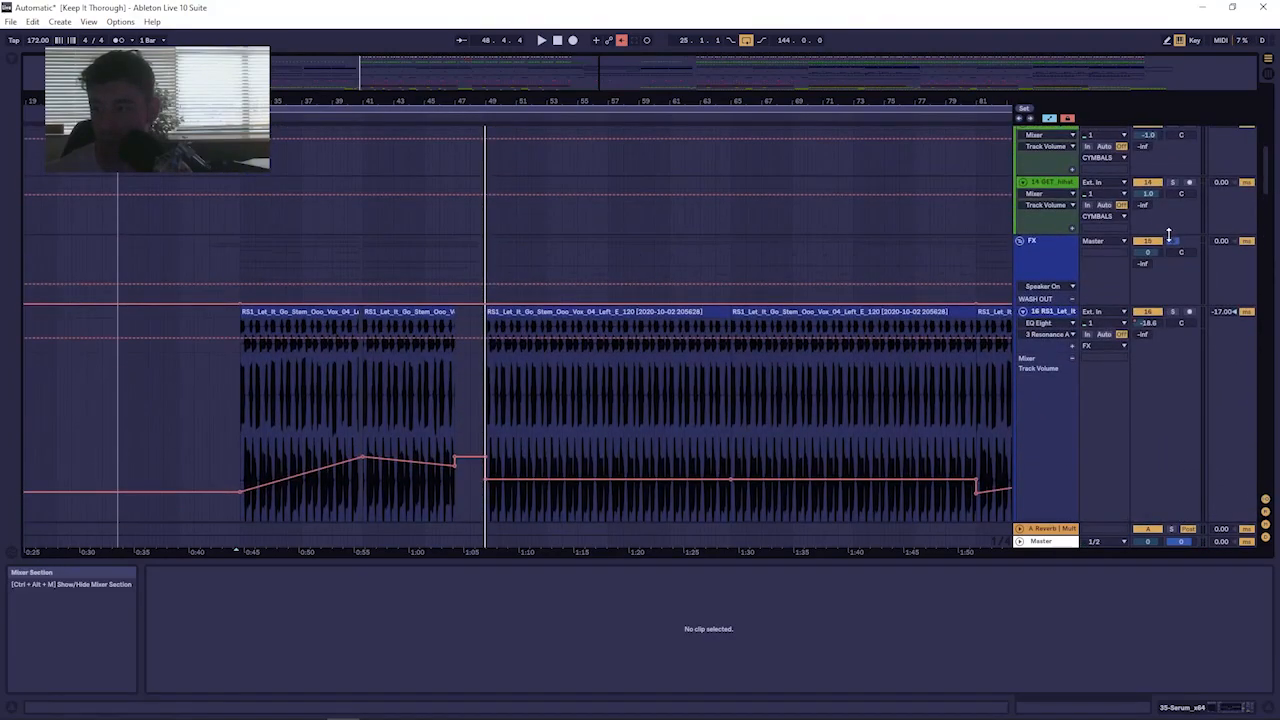
pyautogui.moveTo(1264, 206); pyautogui.dragTo(1272, 350)
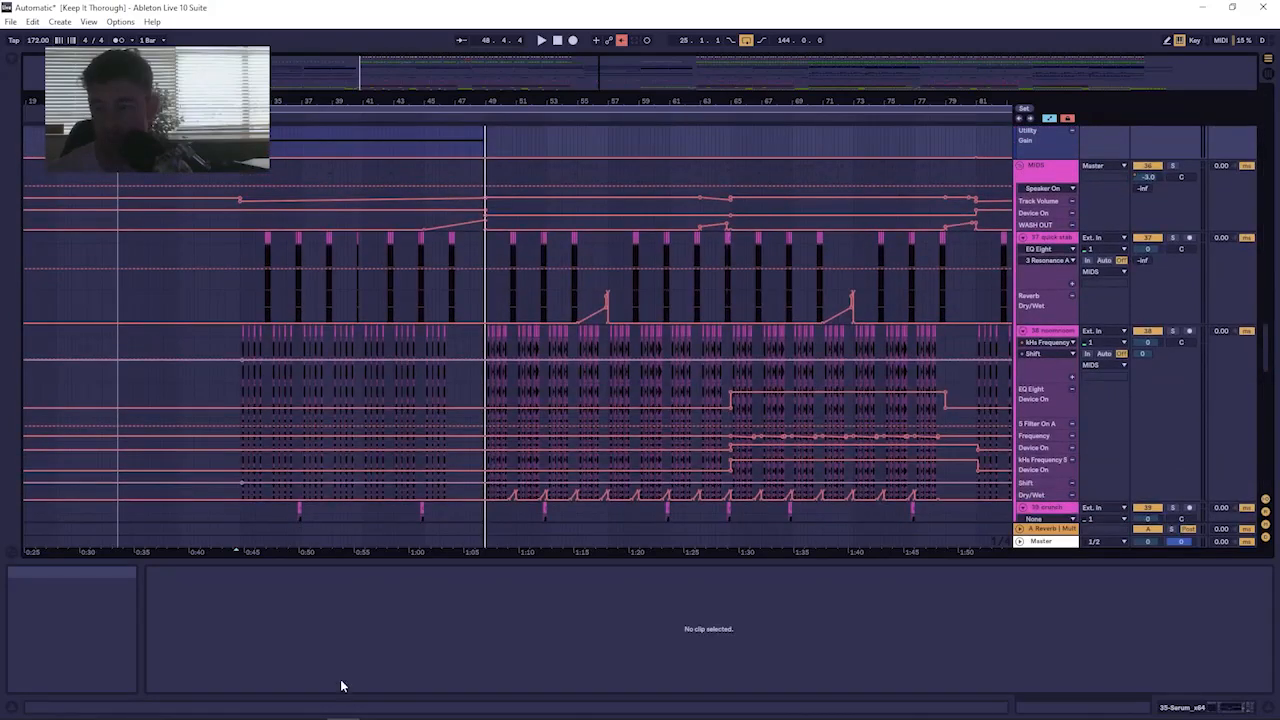
# Solo the MIDS group, show its device chain and play it from bar 33.
pyautogui.moveTo(351, 560); pyautogui.dragTo(348, 655)
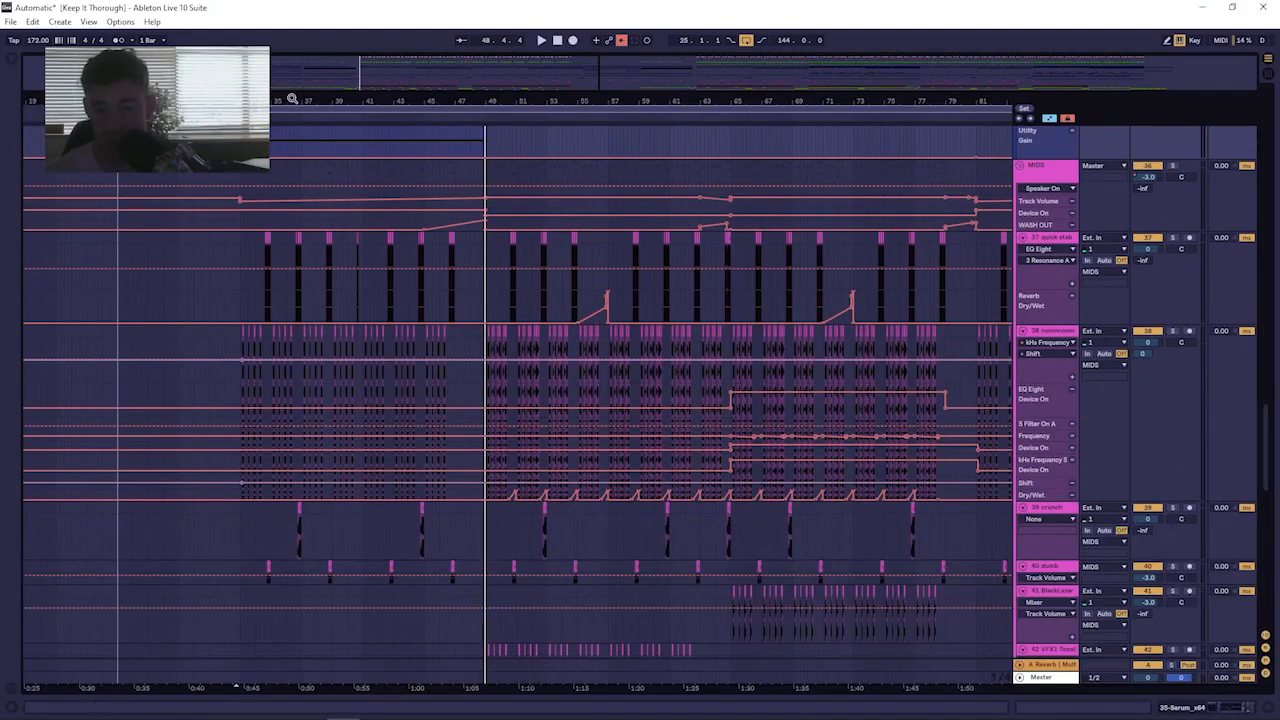
pyautogui.moveTo(218, 101); pyautogui.dragTo(199, 347)
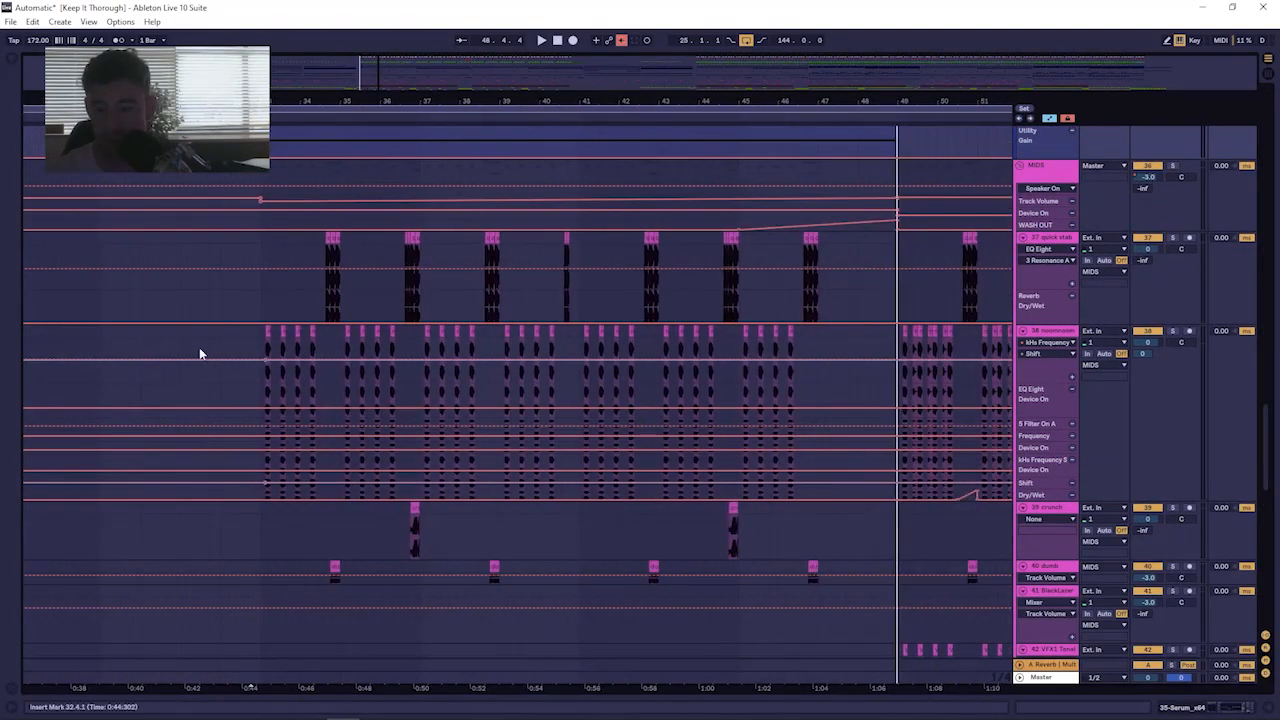
pyautogui.doubleClick(1036, 172)
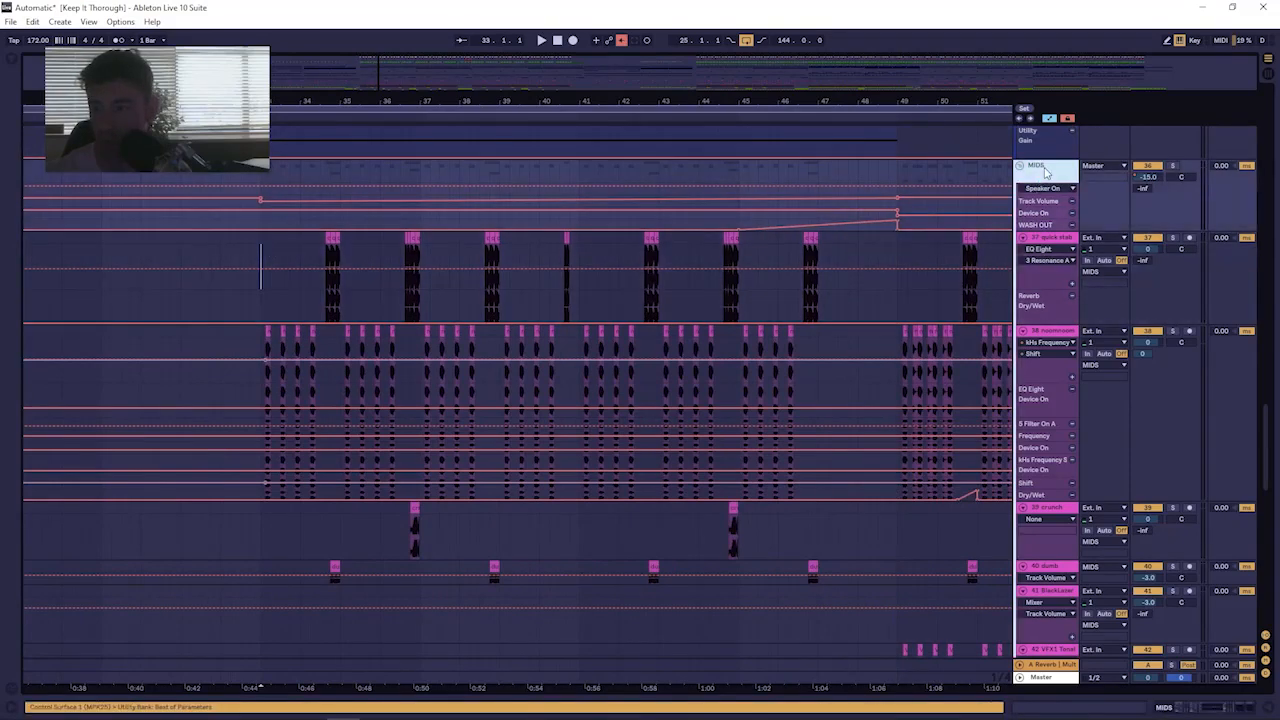
pyautogui.click(1173, 167)
pyautogui.press('space')
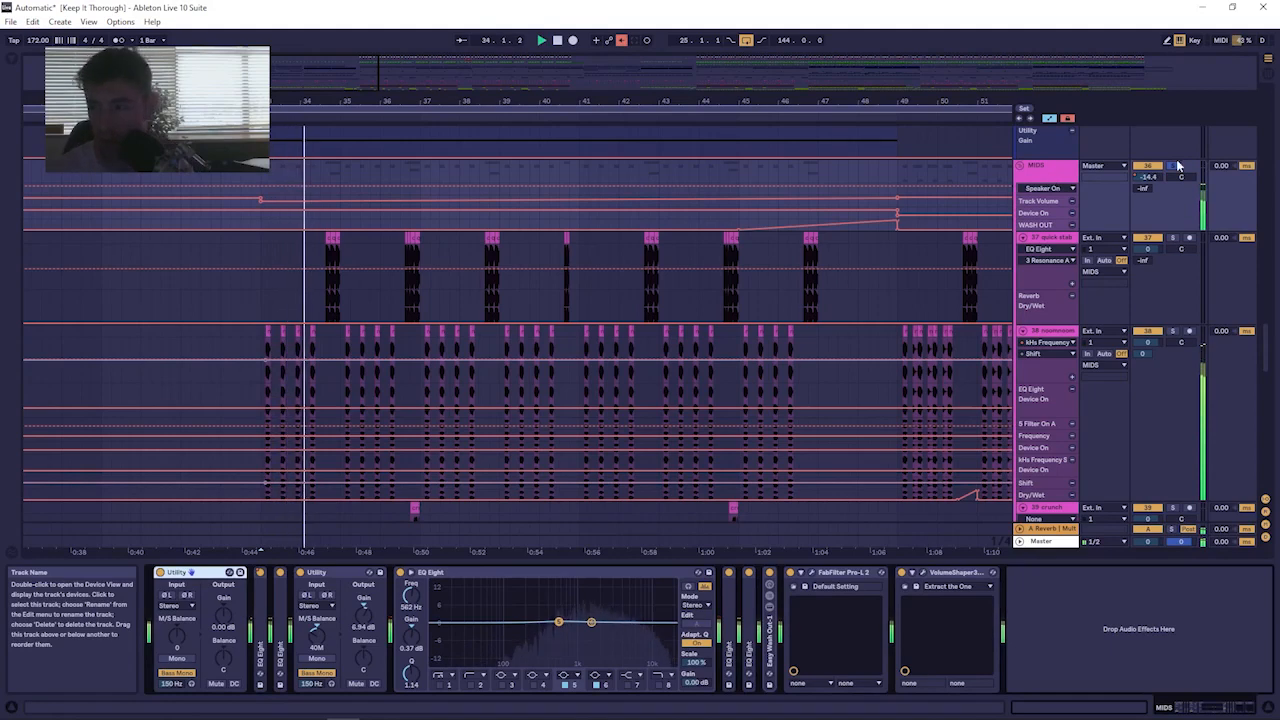
# Enlarge the MIDS group's EQ Eight Device On automation lane and unfold the first EQ Eight in its device chain.
pyautogui.scroll(-3, 370, 377)
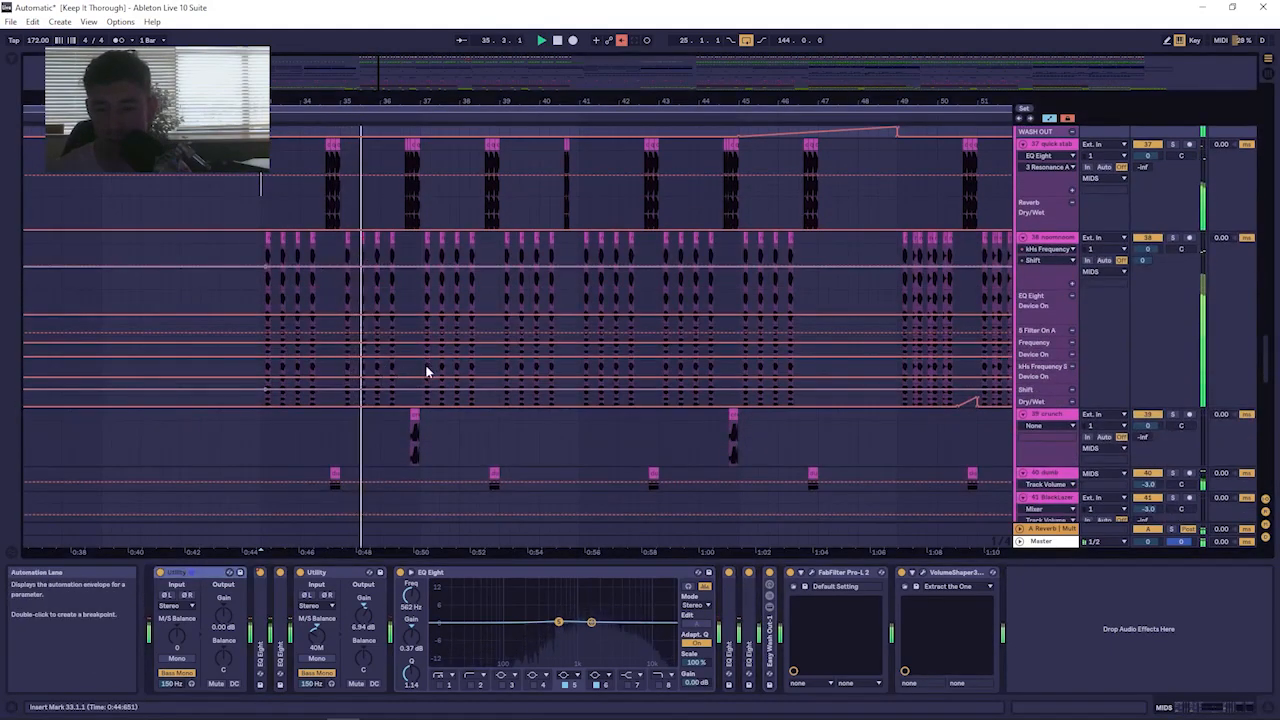
pyautogui.scroll(-2, 418, 370)
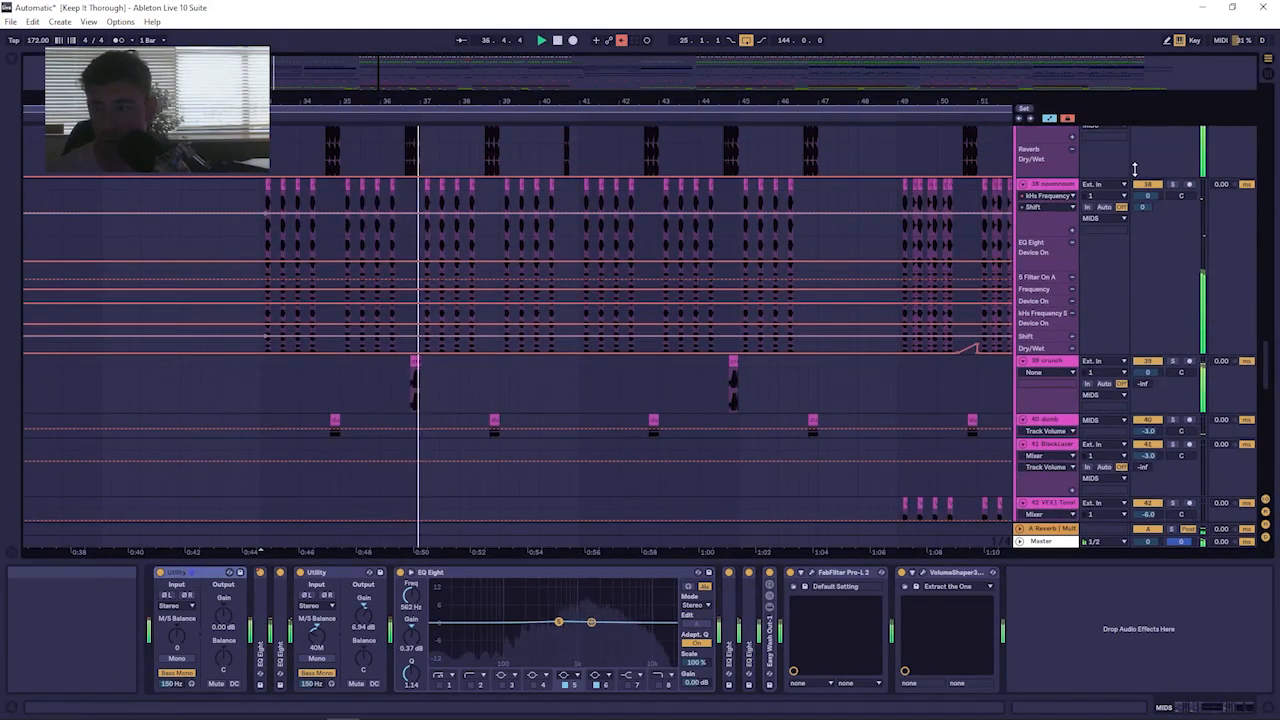
pyautogui.scroll(3, 1190, 163)
pyautogui.scroll(3, 1190, 163)
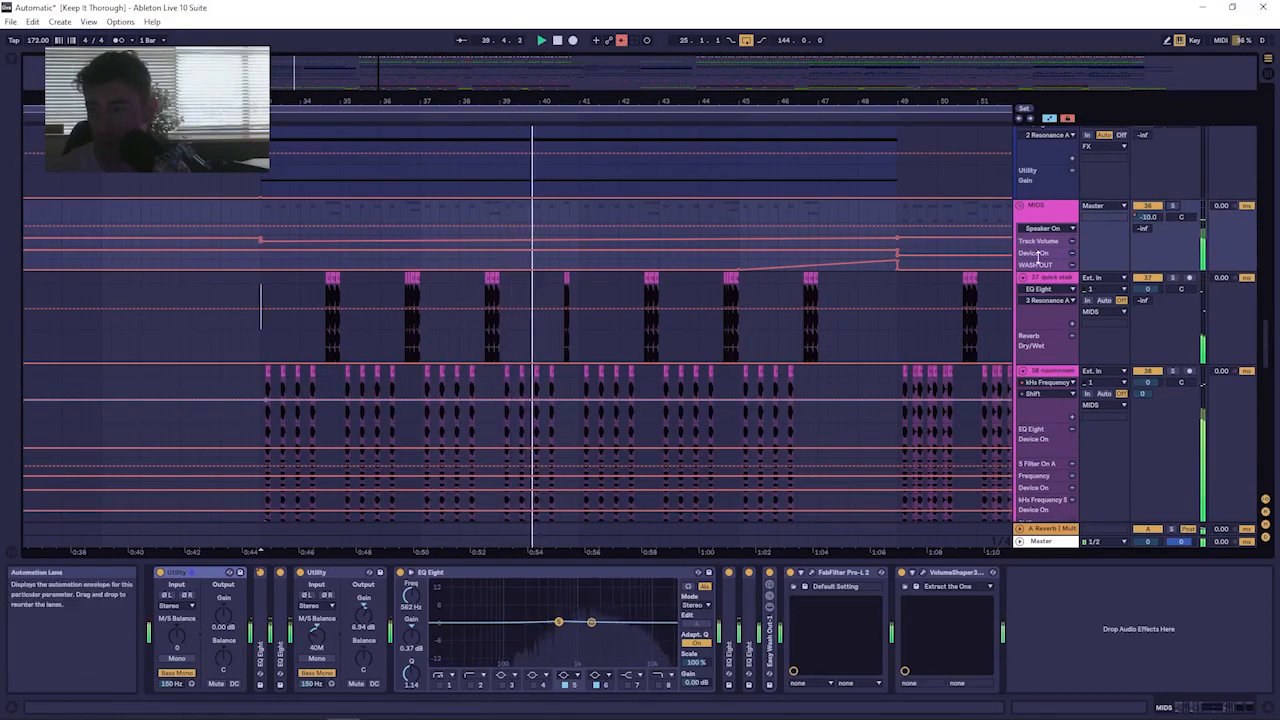
pyautogui.moveTo(1040, 258); pyautogui.dragTo(1040, 408)
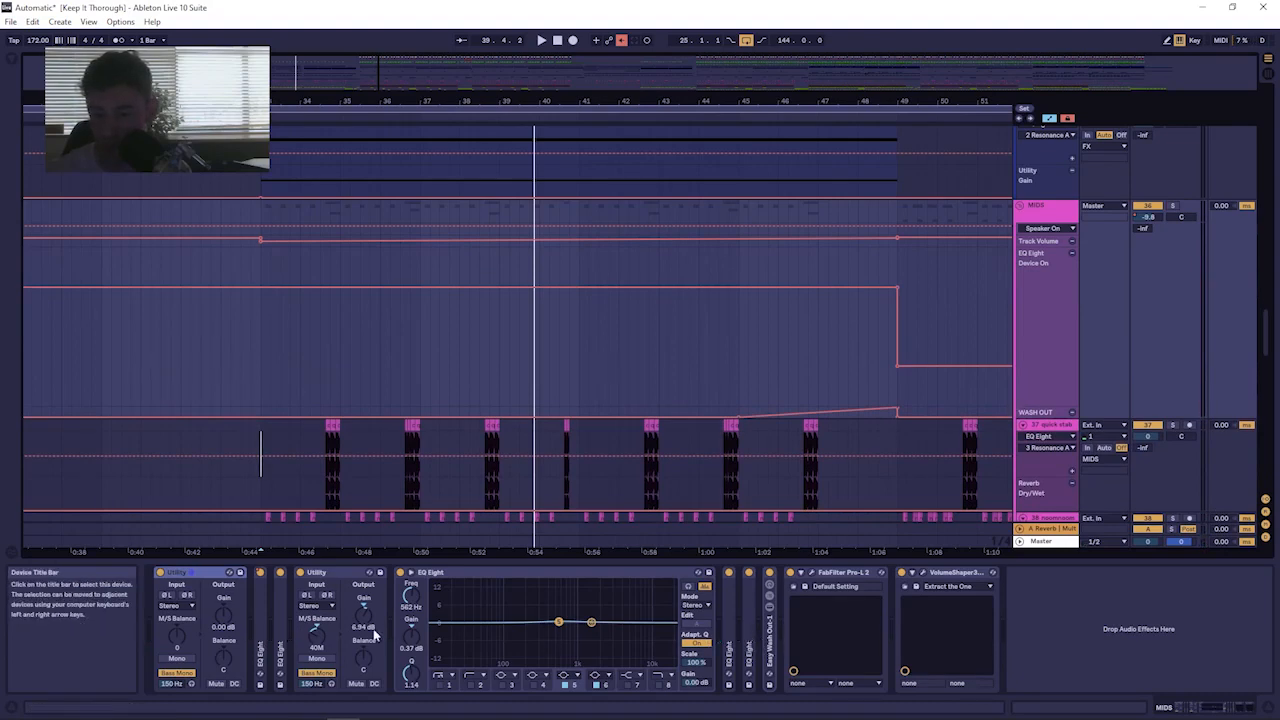
pyautogui.doubleClick(260, 622)
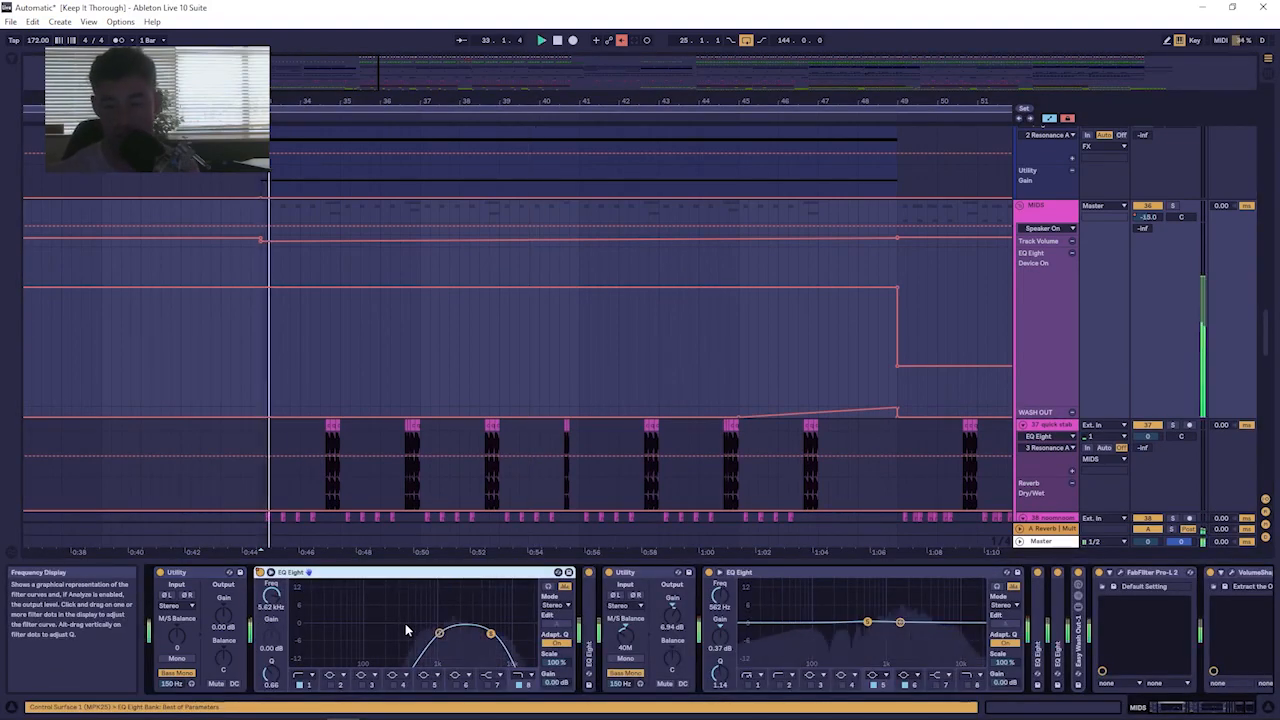
# Play the filtered MIDS tracks from bar 33 with the build-up and the following section both in view.
pyautogui.scroll(-5, 423, 451)
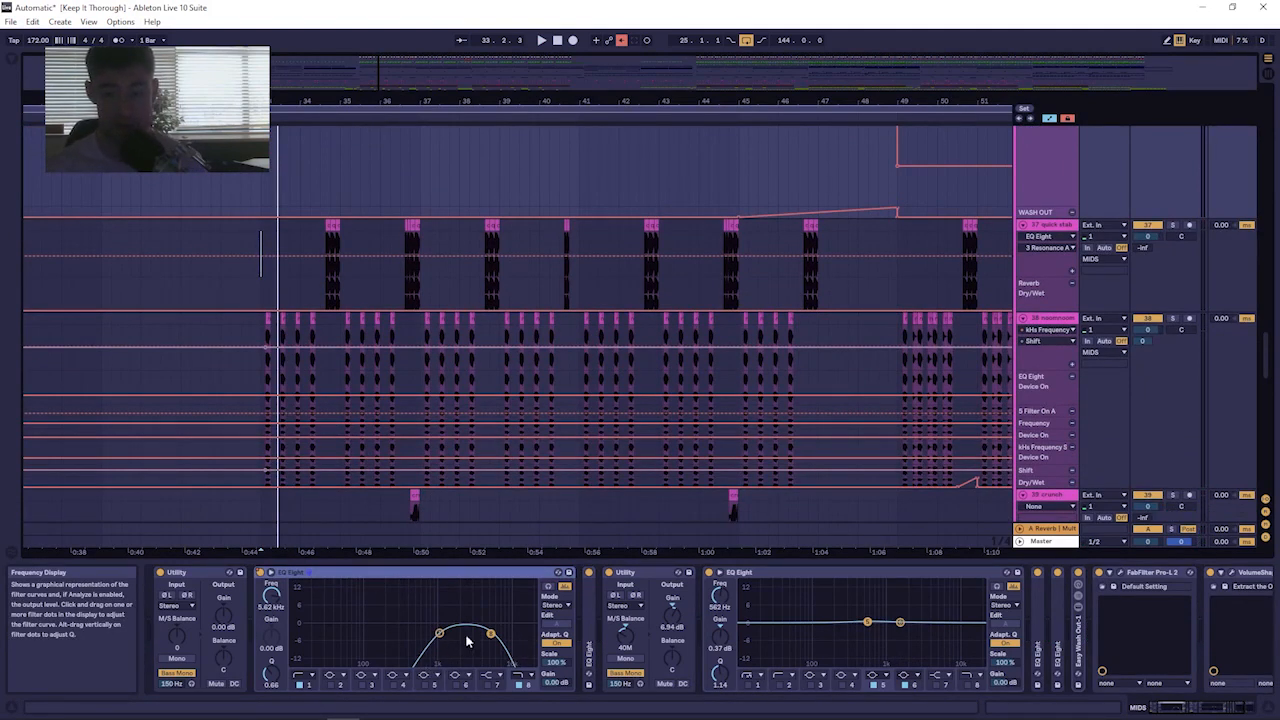
pyautogui.moveTo(404, 101); pyautogui.dragTo(311, 68)
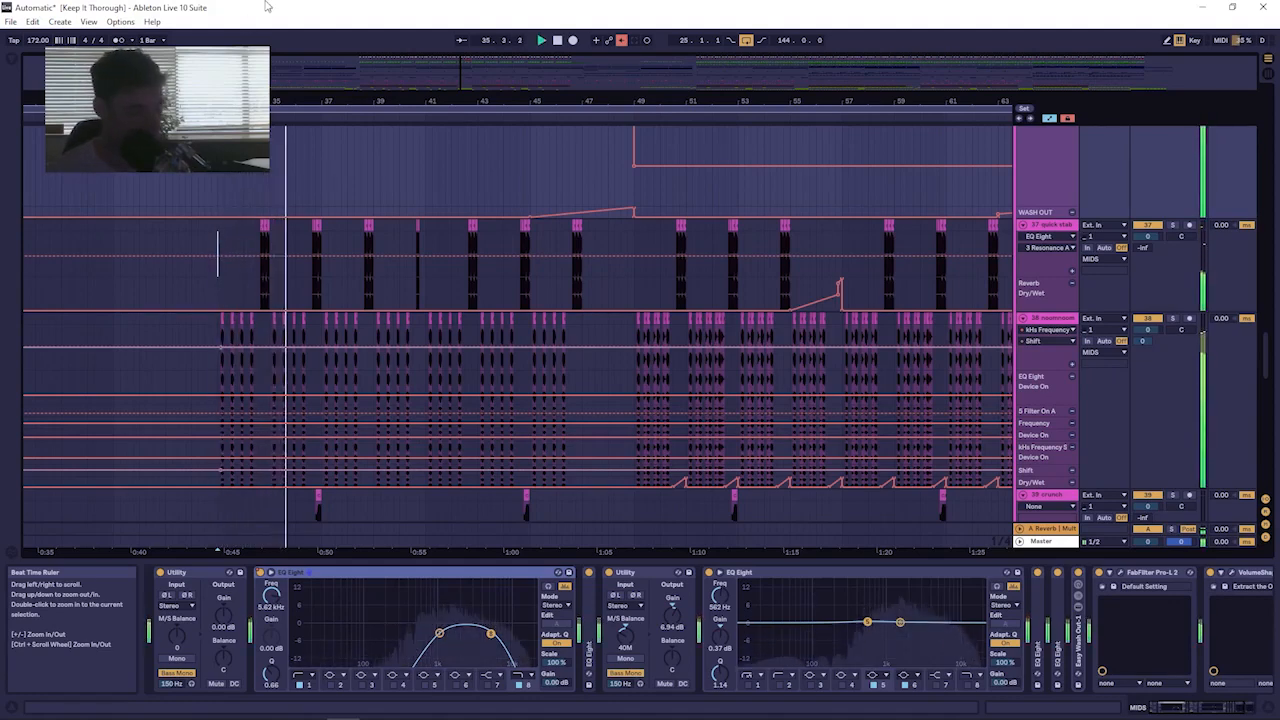
pyautogui.press('space')
# Play bar 33 without the MIDS solo to hear it in the full mix, and solo the MIDS group again.
pyautogui.scroll(6, 1149, 286)
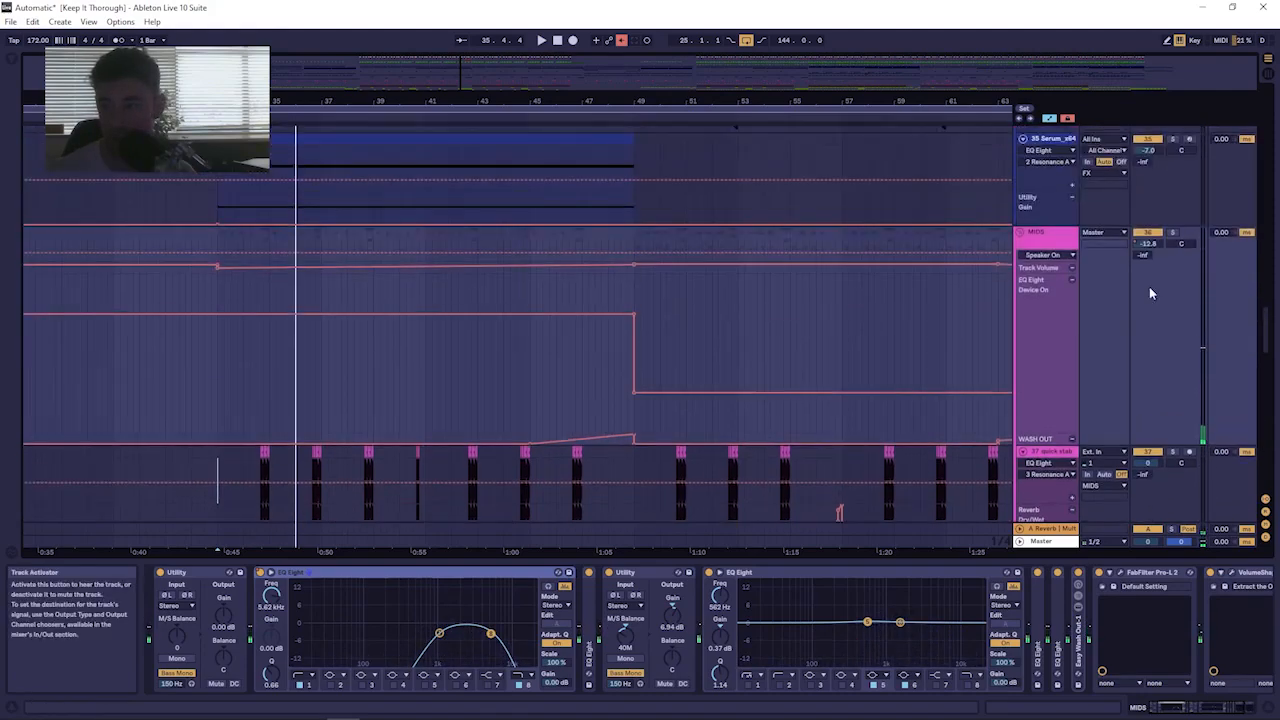
pyautogui.scroll(-8, 449, 324)
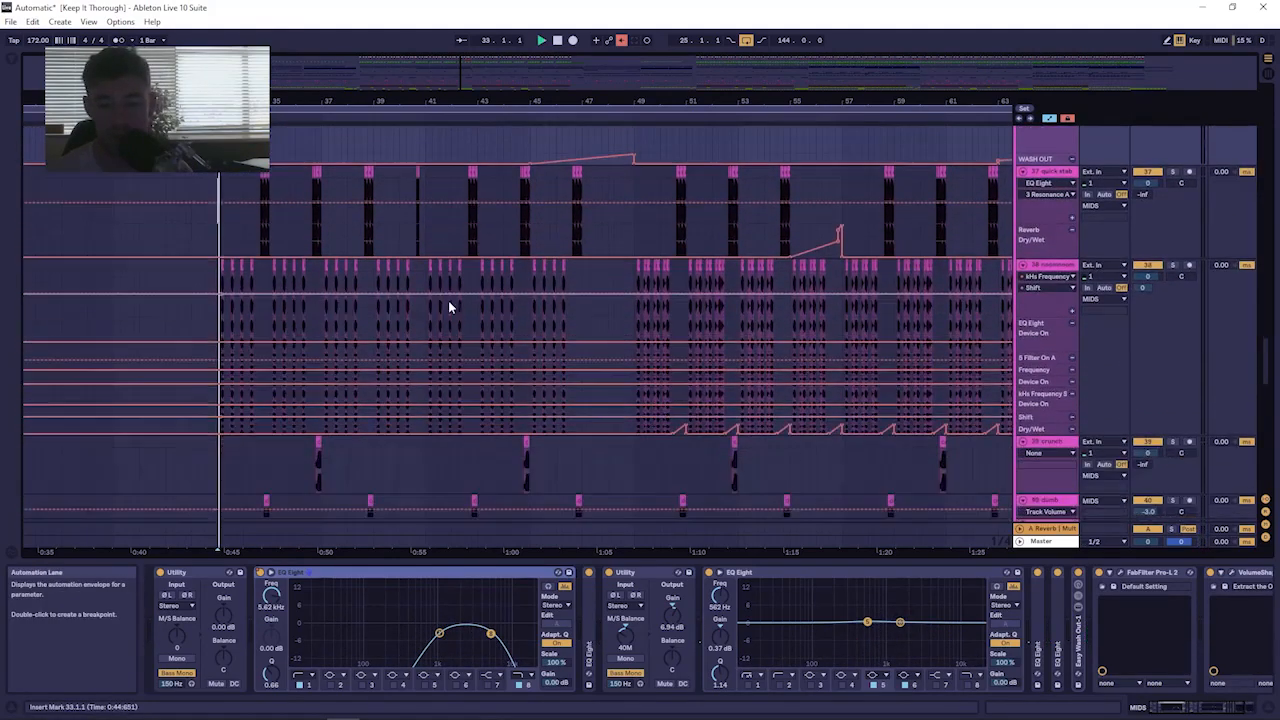
pyautogui.scroll(8, 724, 250)
pyautogui.press('space')
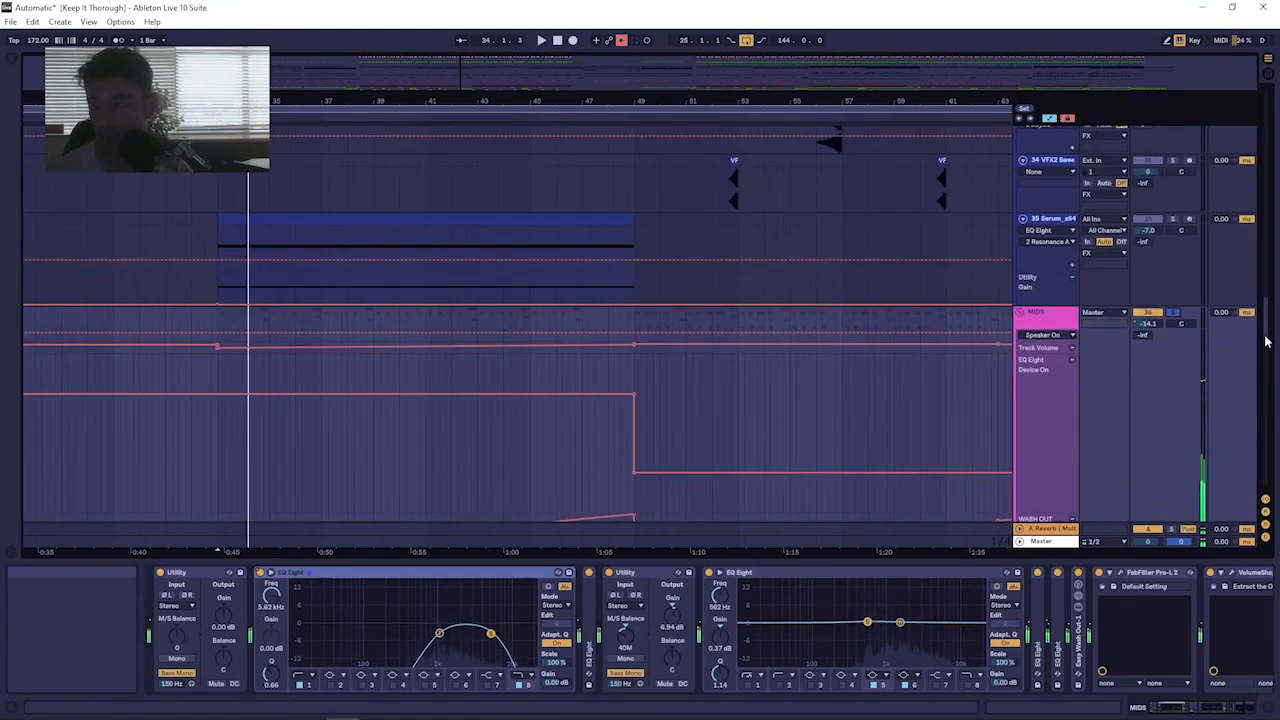
# Play the soloed MIDS group from bar 33 and examine its first clips up close through bar 37.
pyautogui.scroll(-3, 1266, 341)
pyautogui.moveTo(1266, 341); pyautogui.dragTo(1249, 373)
pyautogui.press('space')
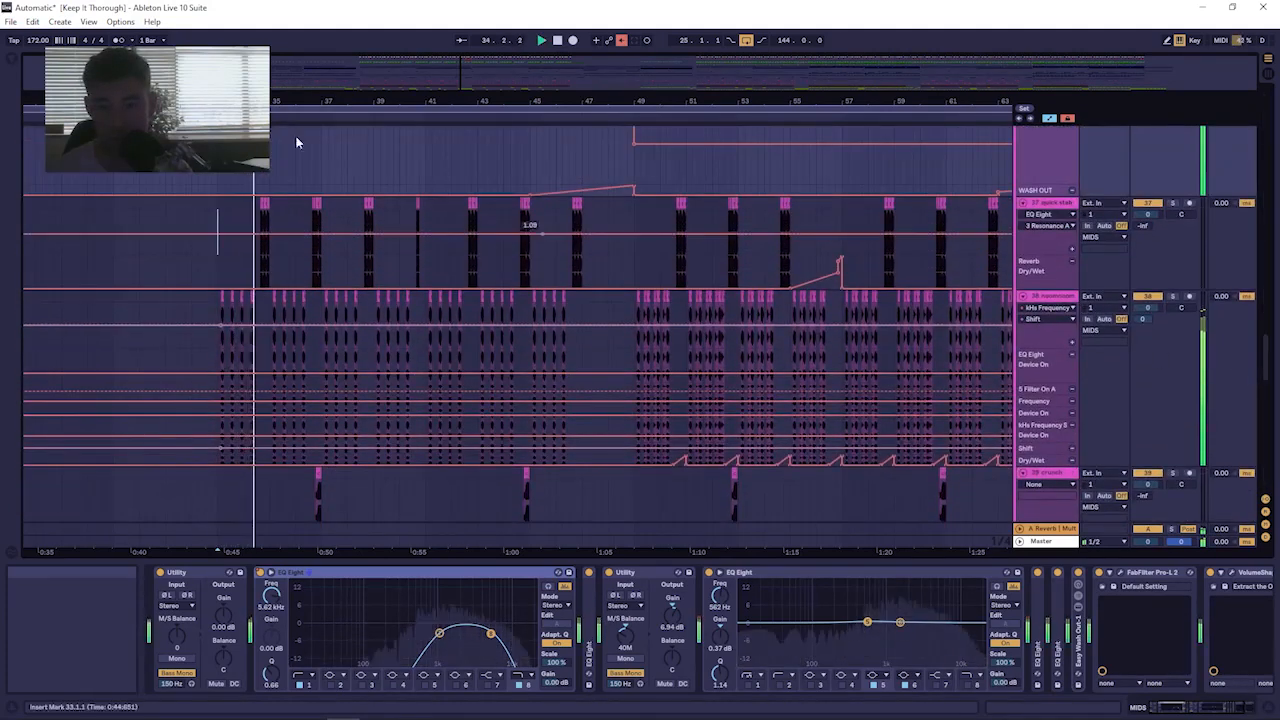
pyautogui.moveTo(241, 101); pyautogui.dragTo(376, 160)
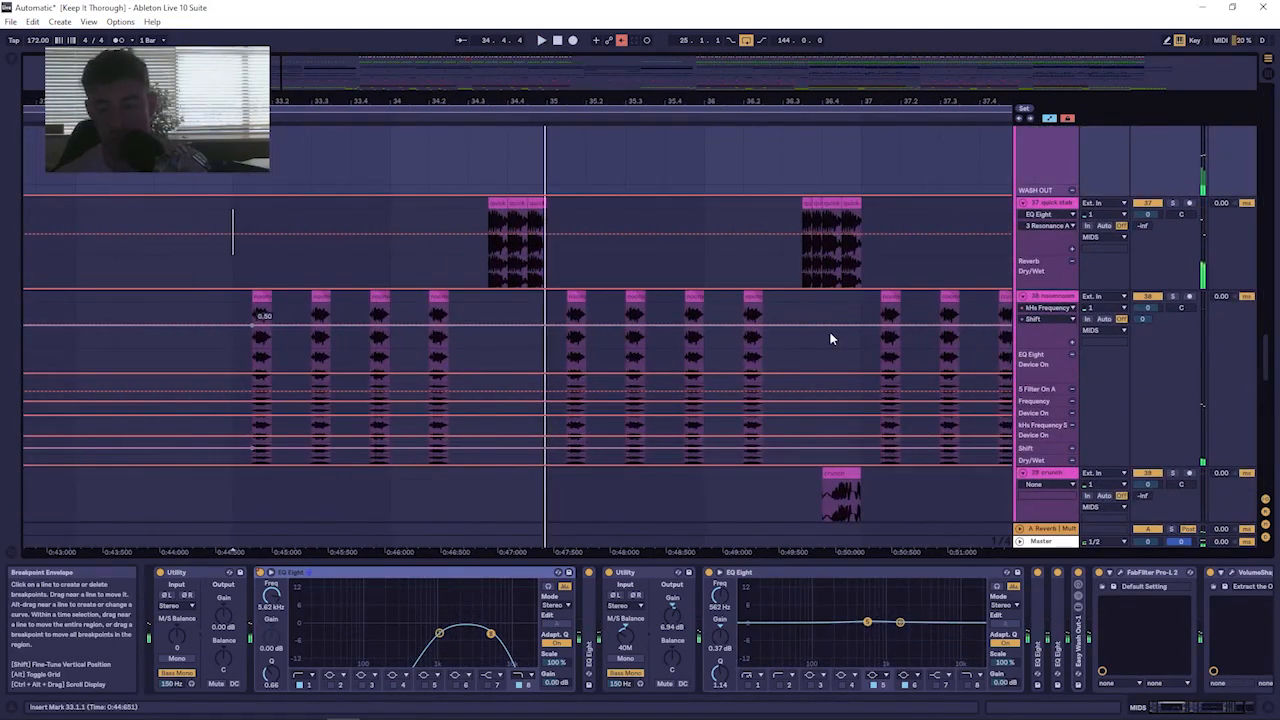
# Show the noomnoom track's device chain and select its first clip in bar 33.
pyautogui.scroll(-3, 600, 330)
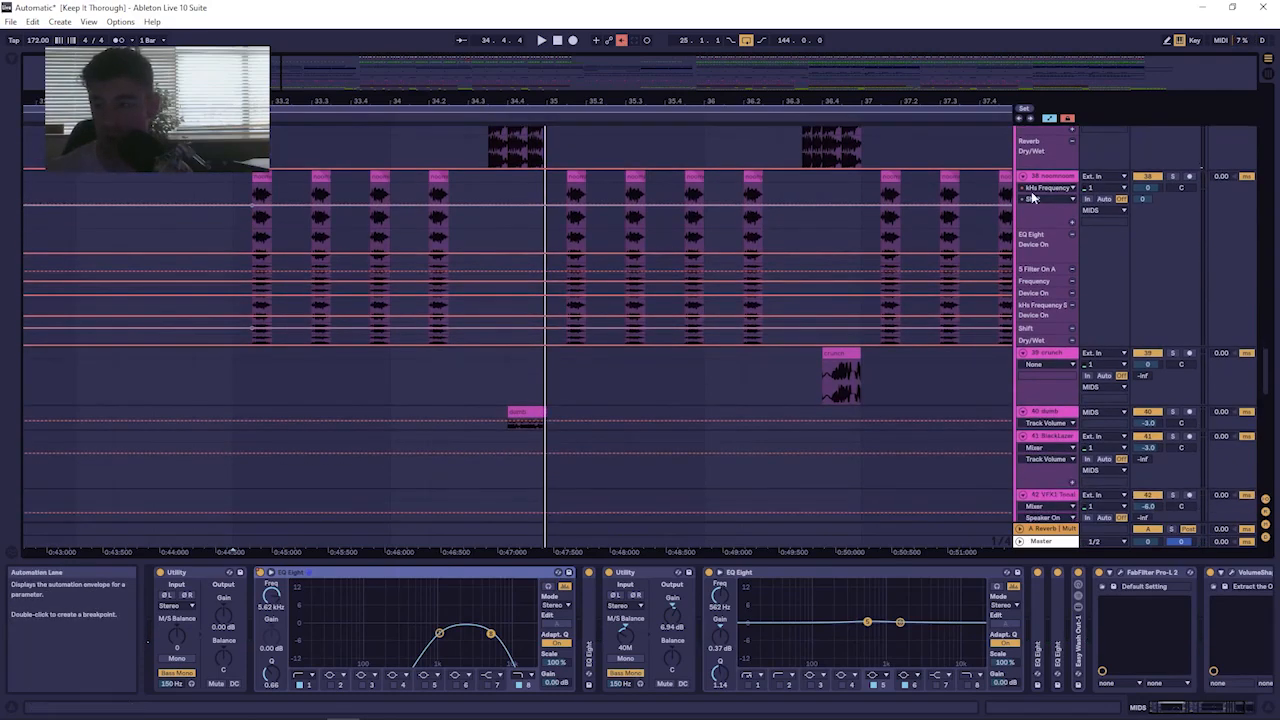
pyautogui.click(1046, 180)
pyautogui.click(258, 177)
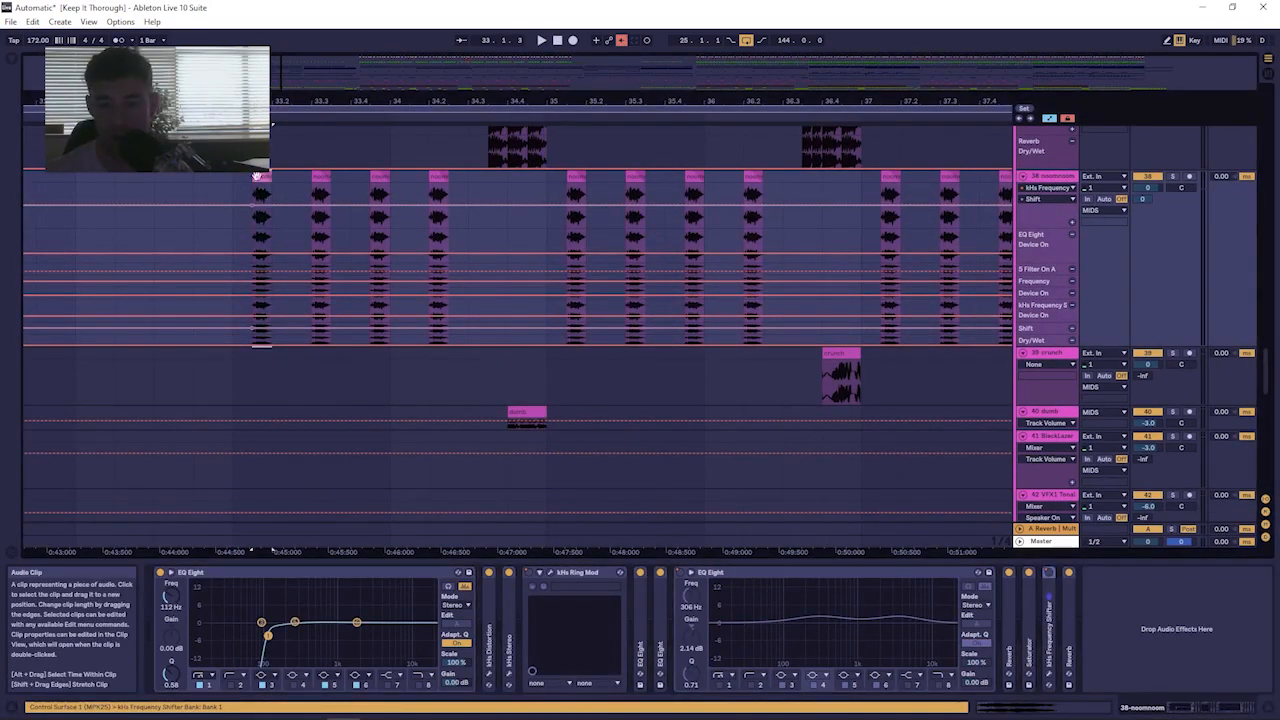
# Show the browser and open the GLITCHES sample folder.
pyautogui.click(11, 59)
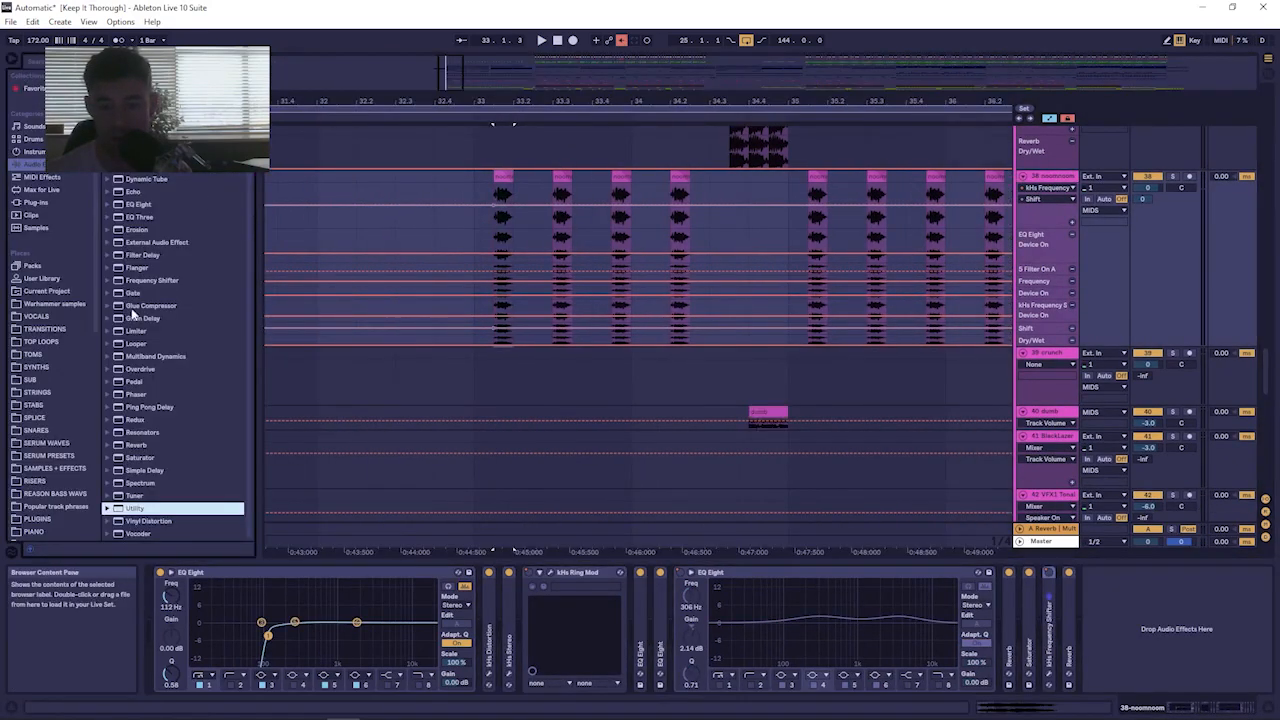
pyautogui.scroll(-10, 41, 421)
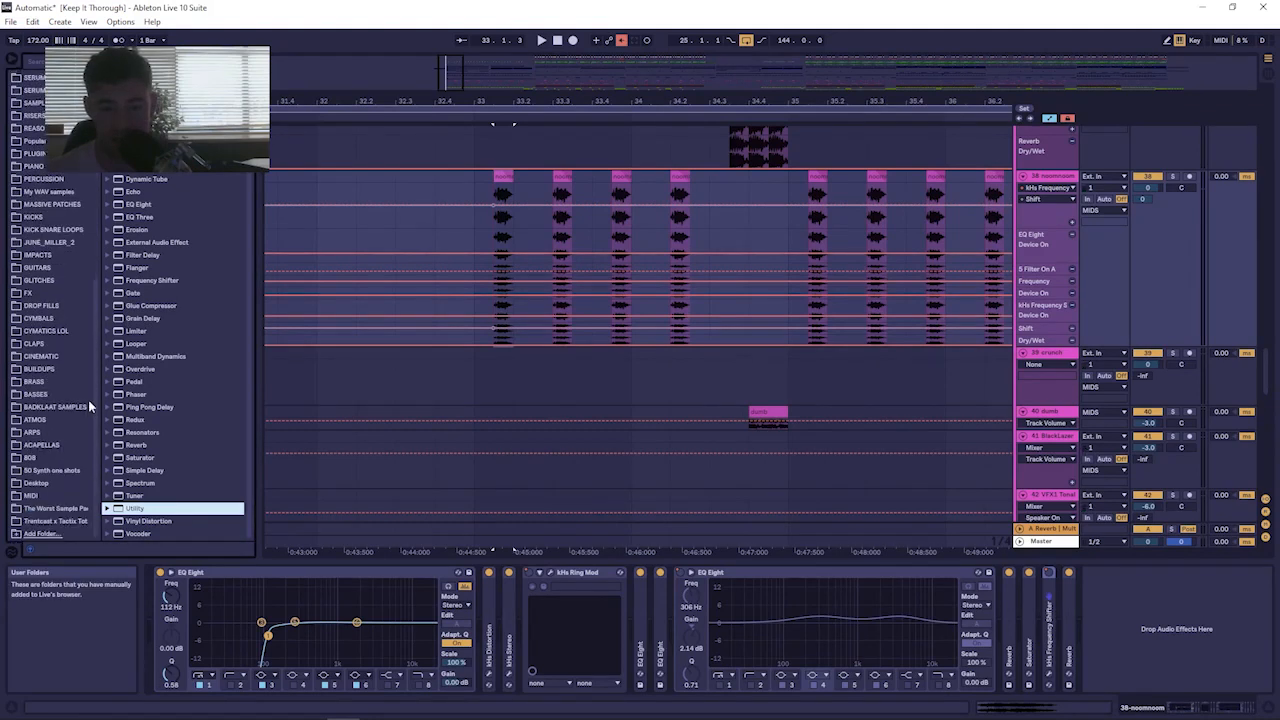
pyautogui.click(59, 282)
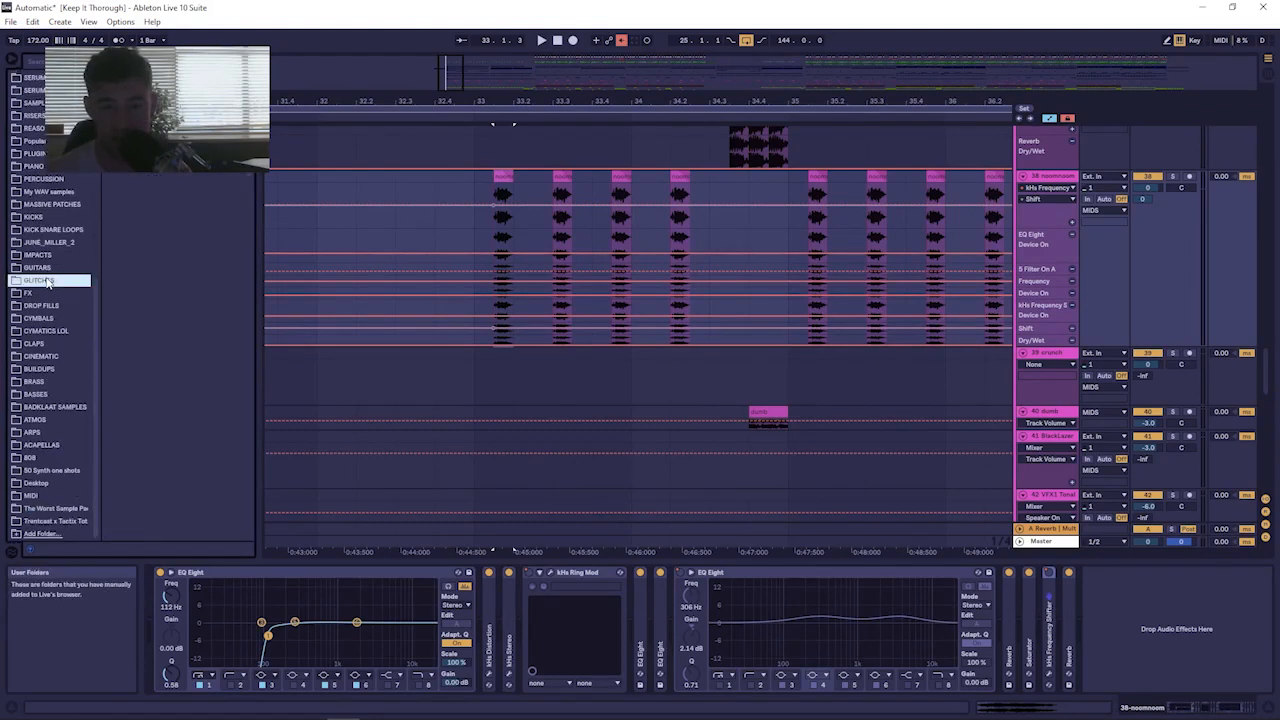
# Examine the first noomnoom clip up close and preview the source sample noomnoom.wav against it.
pyautogui.moveTo(493, 105); pyautogui.dragTo(507, 227)
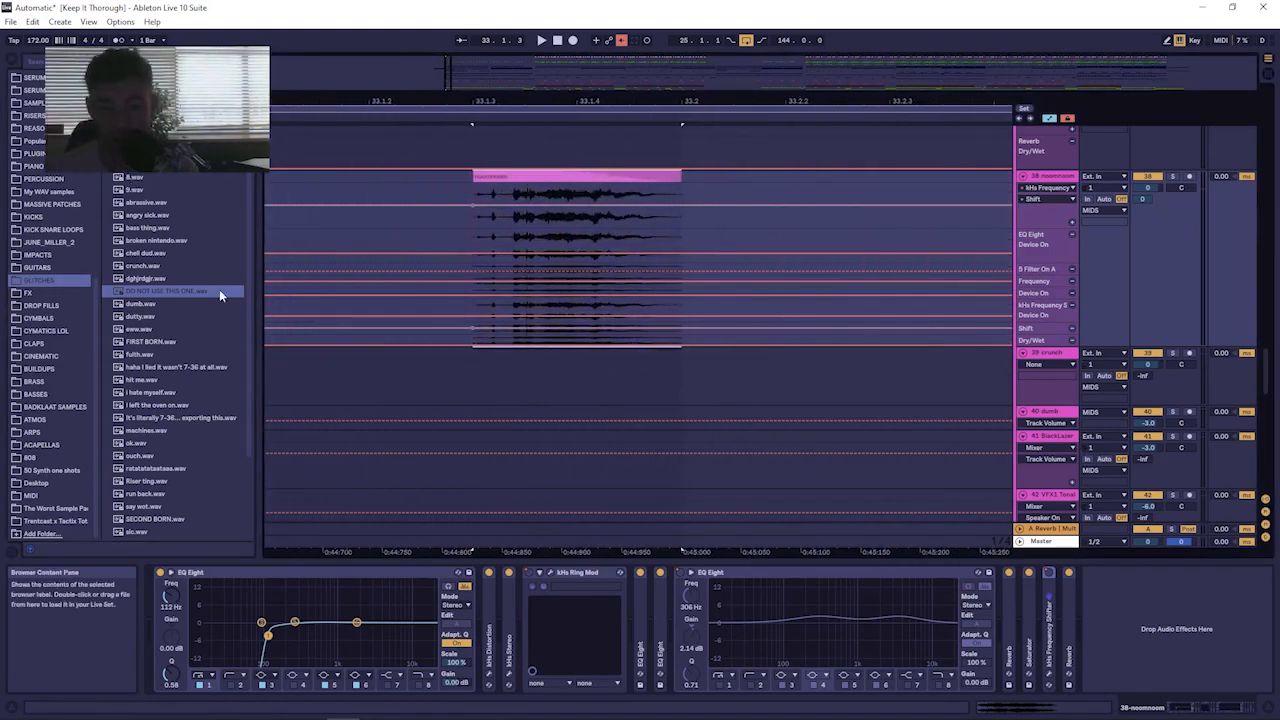
pyautogui.scroll(8, 201, 224)
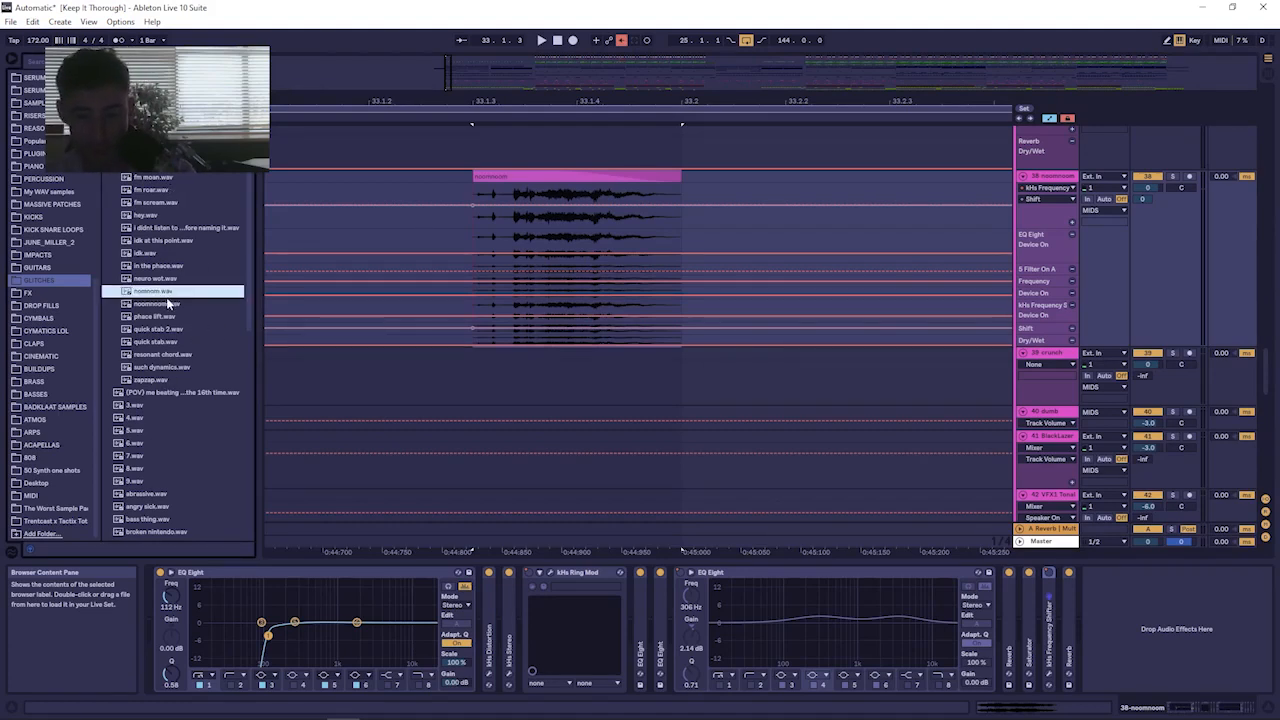
pyautogui.click(167, 304)
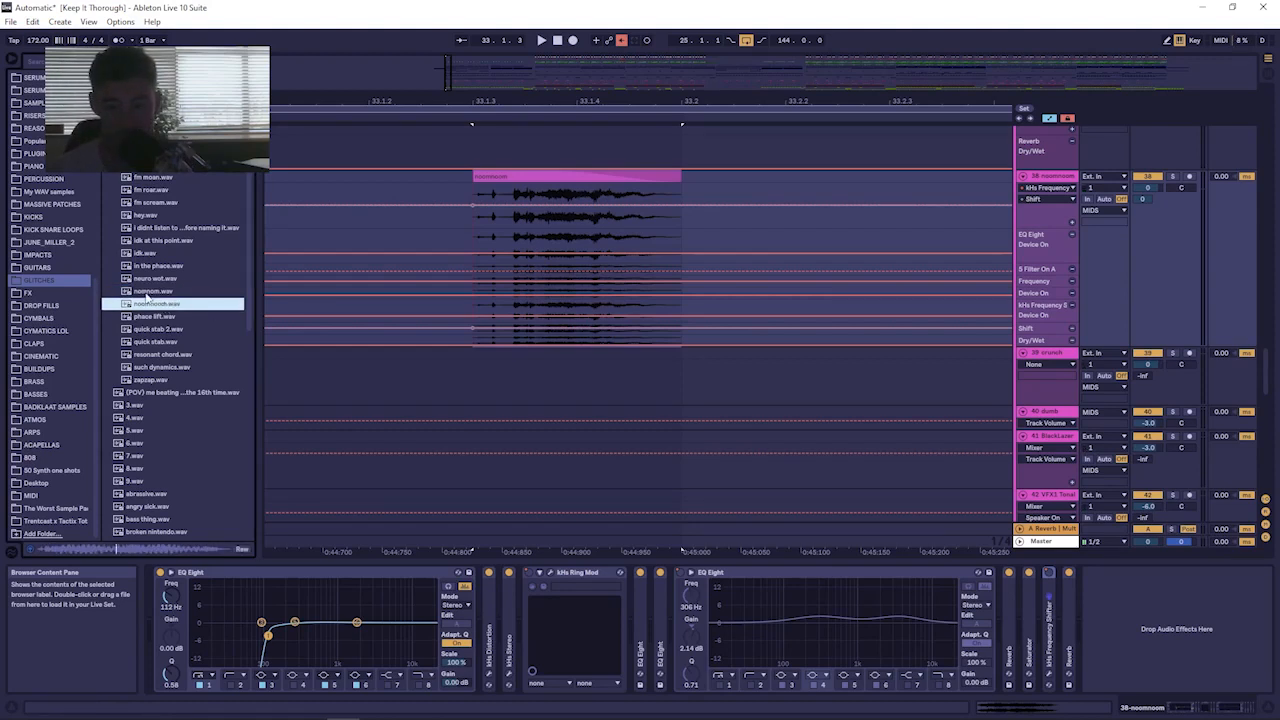
pyautogui.click(153, 291)
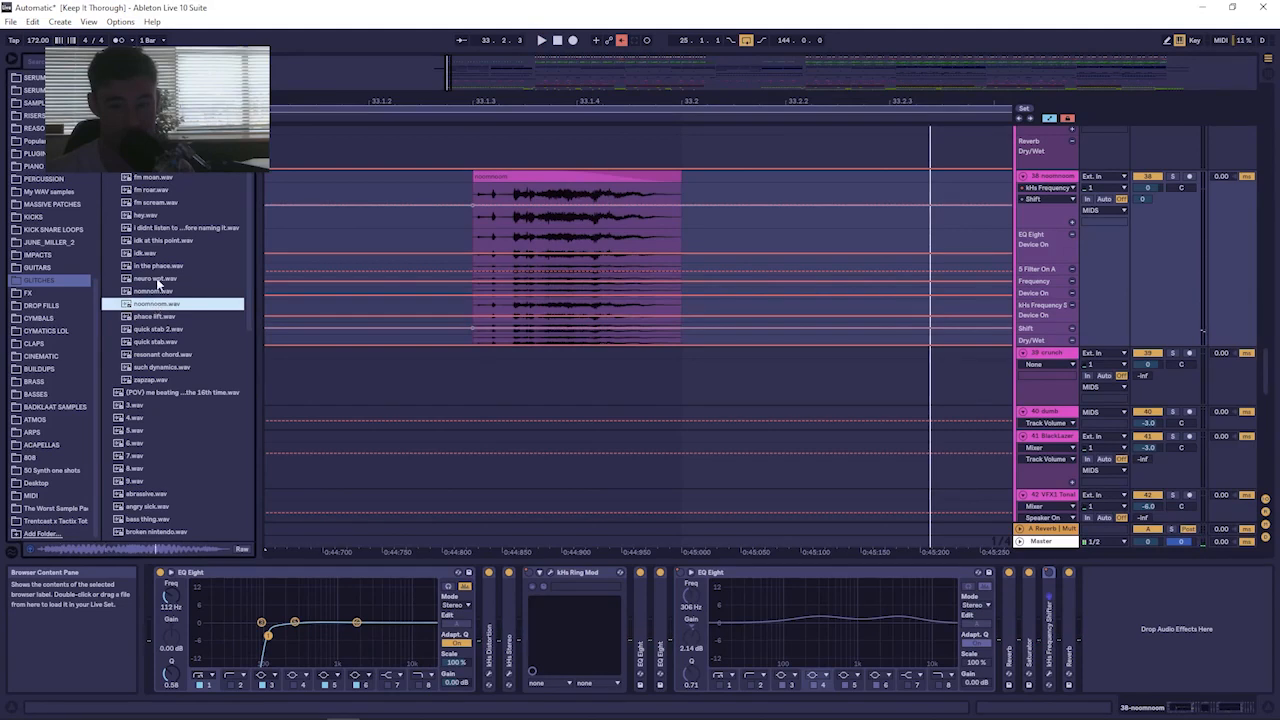
pyautogui.click(289, 237)
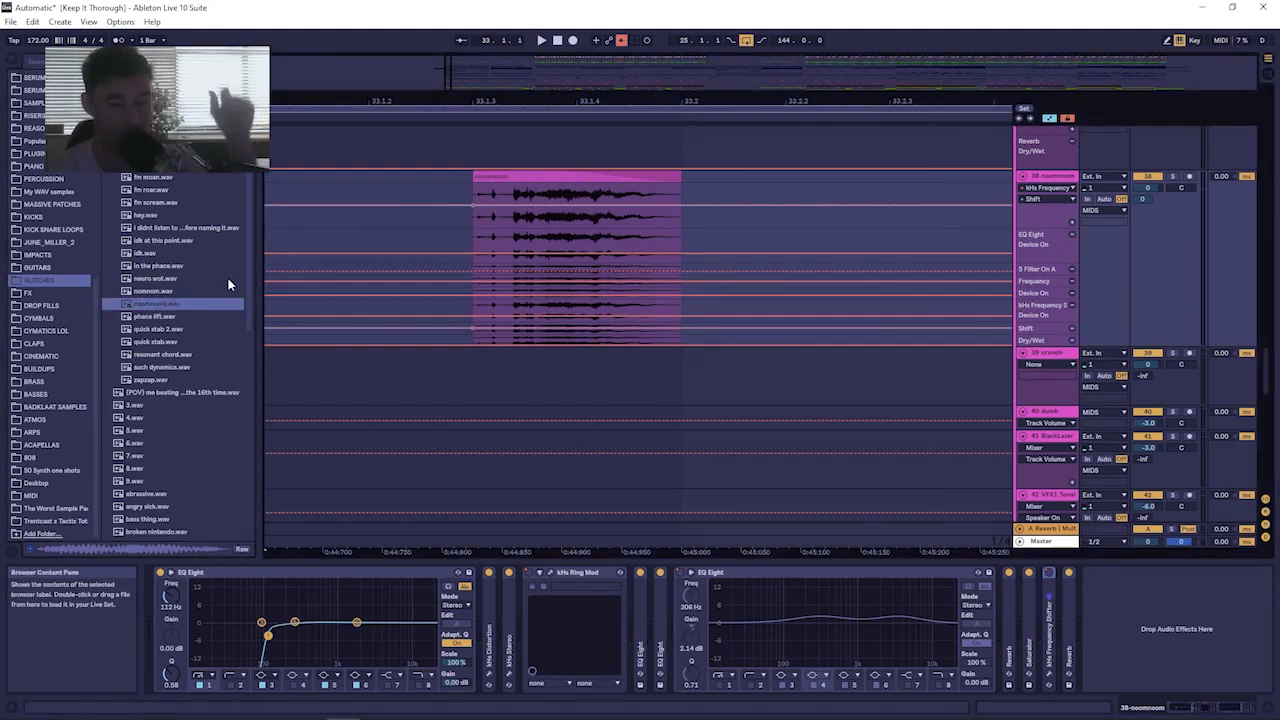
pyautogui.click(158, 301)
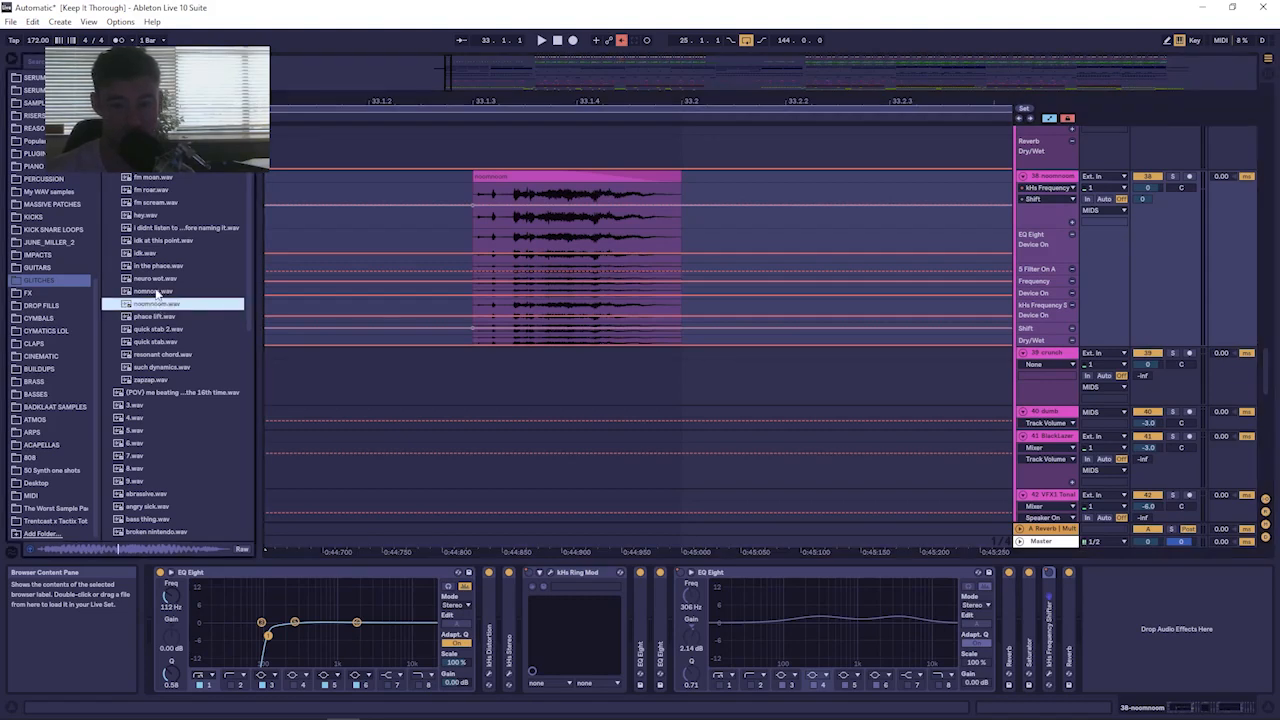
# Preview other samples in the GLITCHES folder, including nomnom.wav, quick stab 2.wav and neuro wot.wav.
pyautogui.click(155, 291)
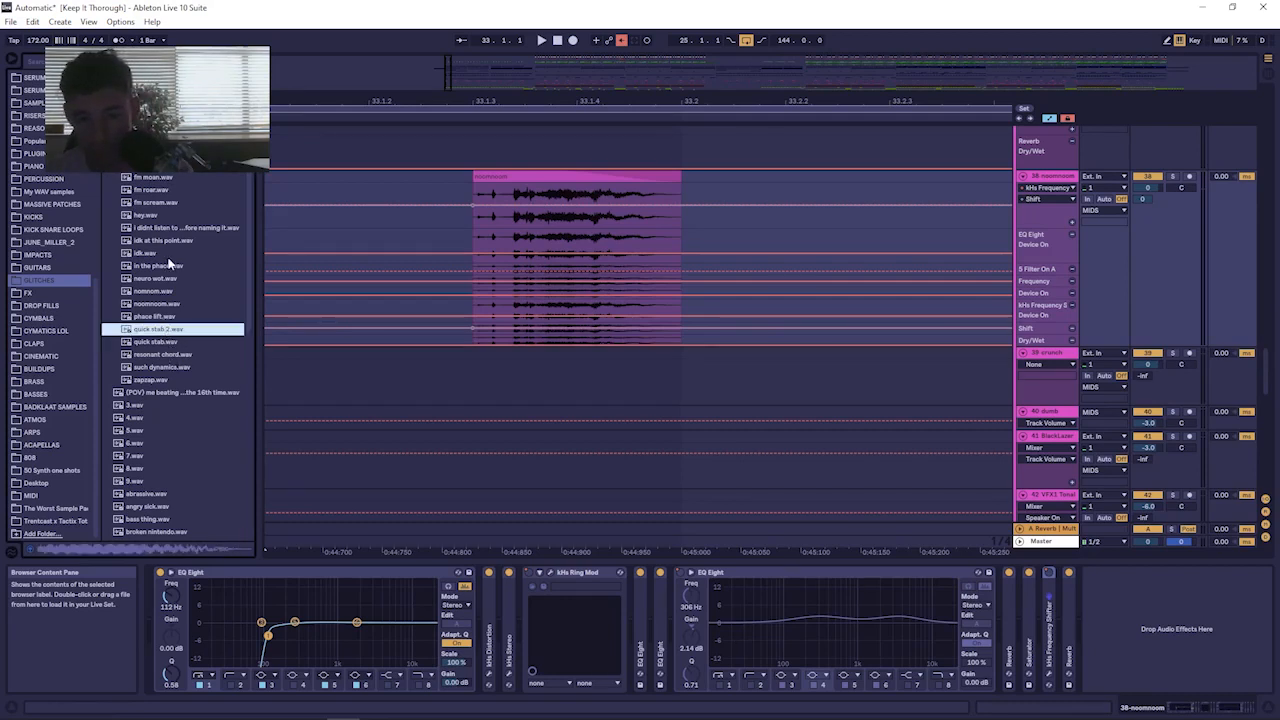
pyautogui.click(145, 278)
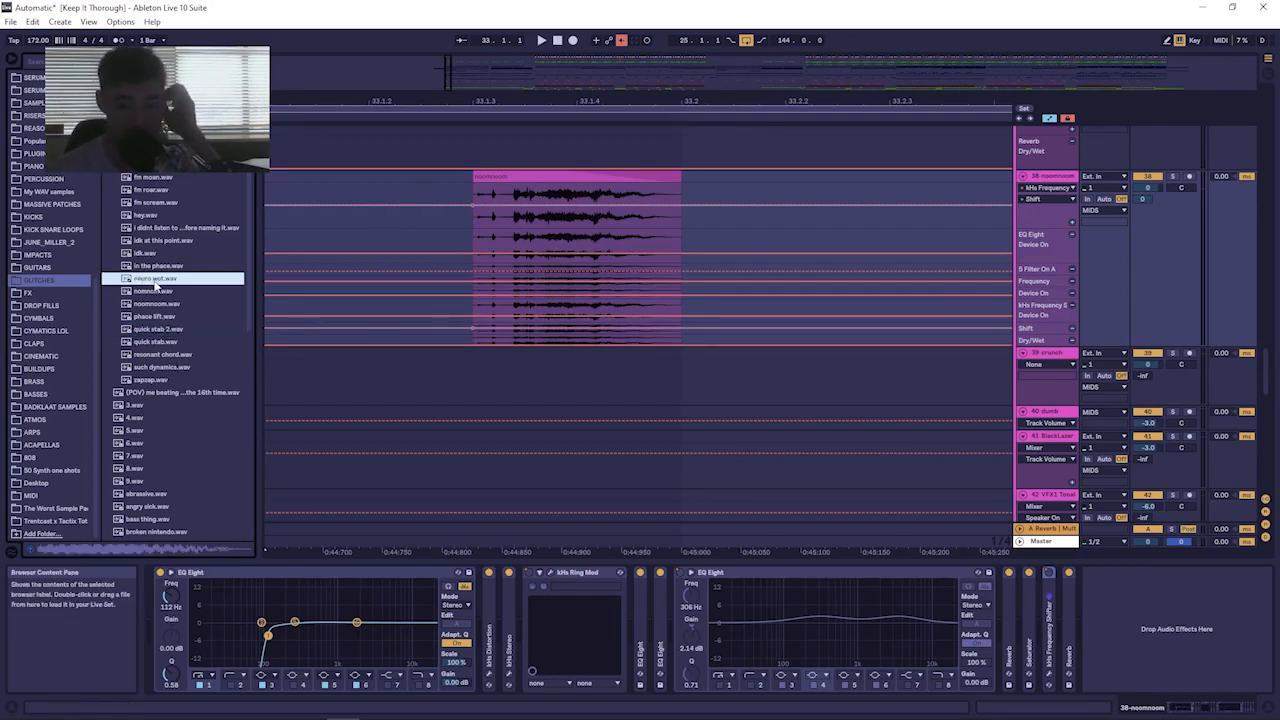
# Extend the first noomnoom clip's start back past bar 32, play it, and undo the extension.
pyautogui.moveTo(468, 102); pyautogui.dragTo(469, 34)
pyautogui.click(477, 176)
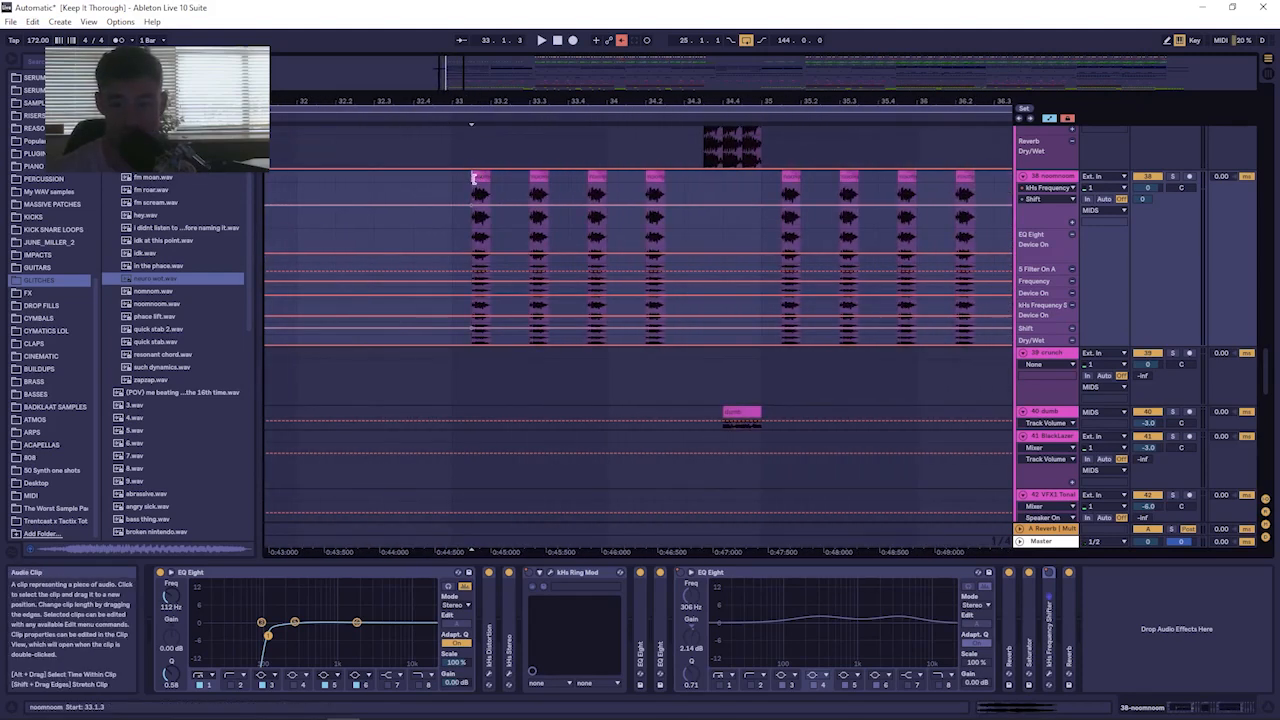
pyautogui.moveTo(381, 180); pyautogui.dragTo(296, 188)
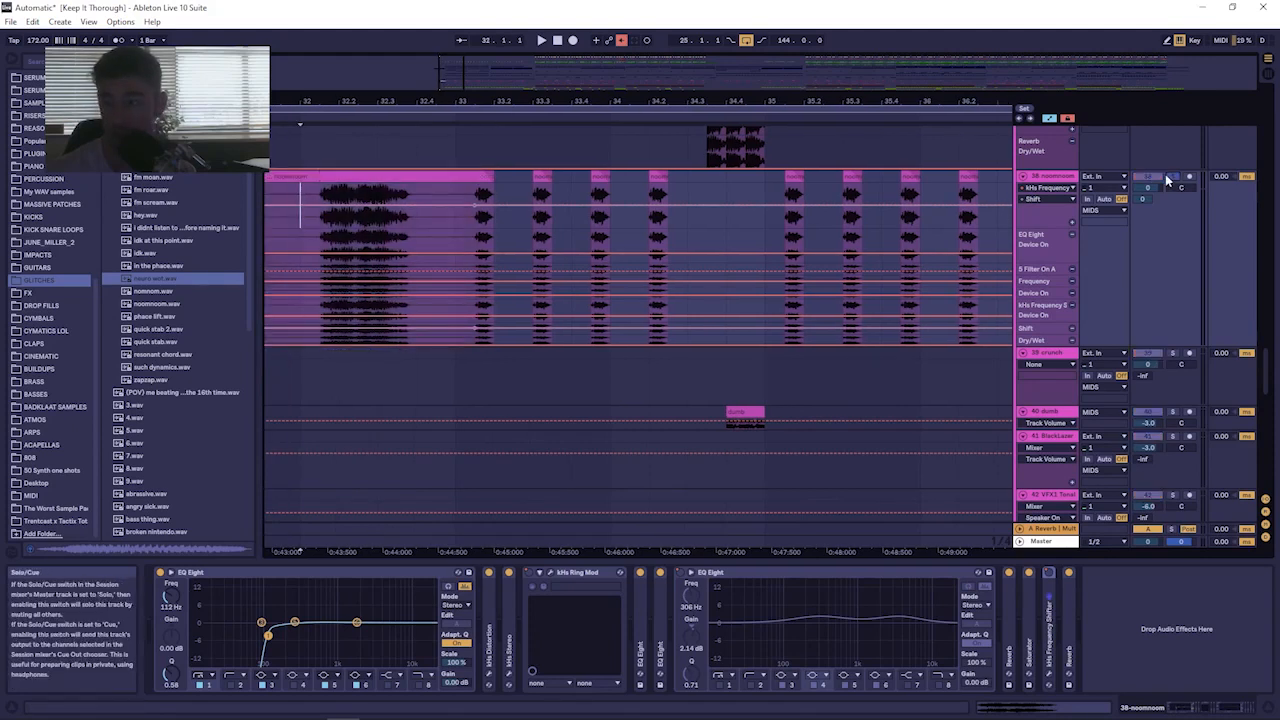
pyautogui.press('space')
pyautogui.press('space')
pyautogui.hotkey('ctrl', 'z')
pyautogui.moveTo(450, 104); pyautogui.dragTo(330, 101)
pyautogui.hotkey('ctrl', 'z')
# Play the soloed noomnoom track from bar 33 and look over the quick stab, crunch and dumb tracks around it.
pyautogui.click(308, 179)
pyautogui.press('space')
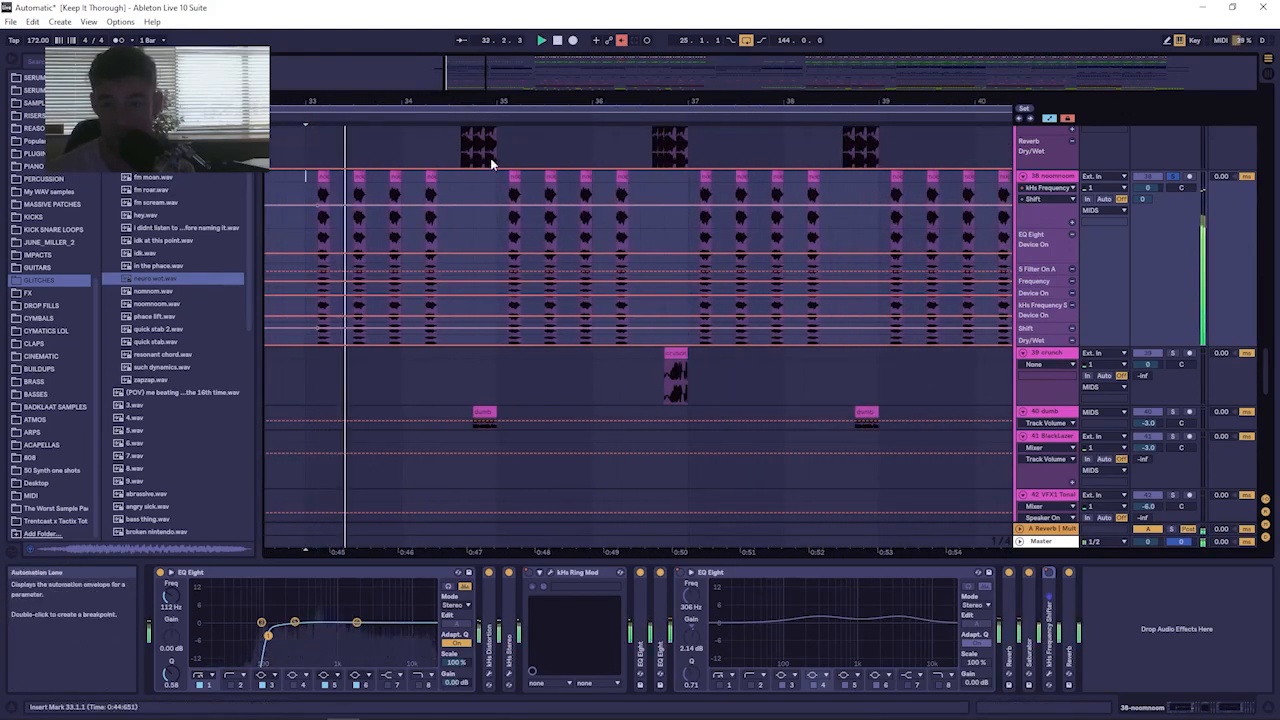
pyautogui.scroll(2, 733, 236)
pyautogui.scroll(2, 733, 240)
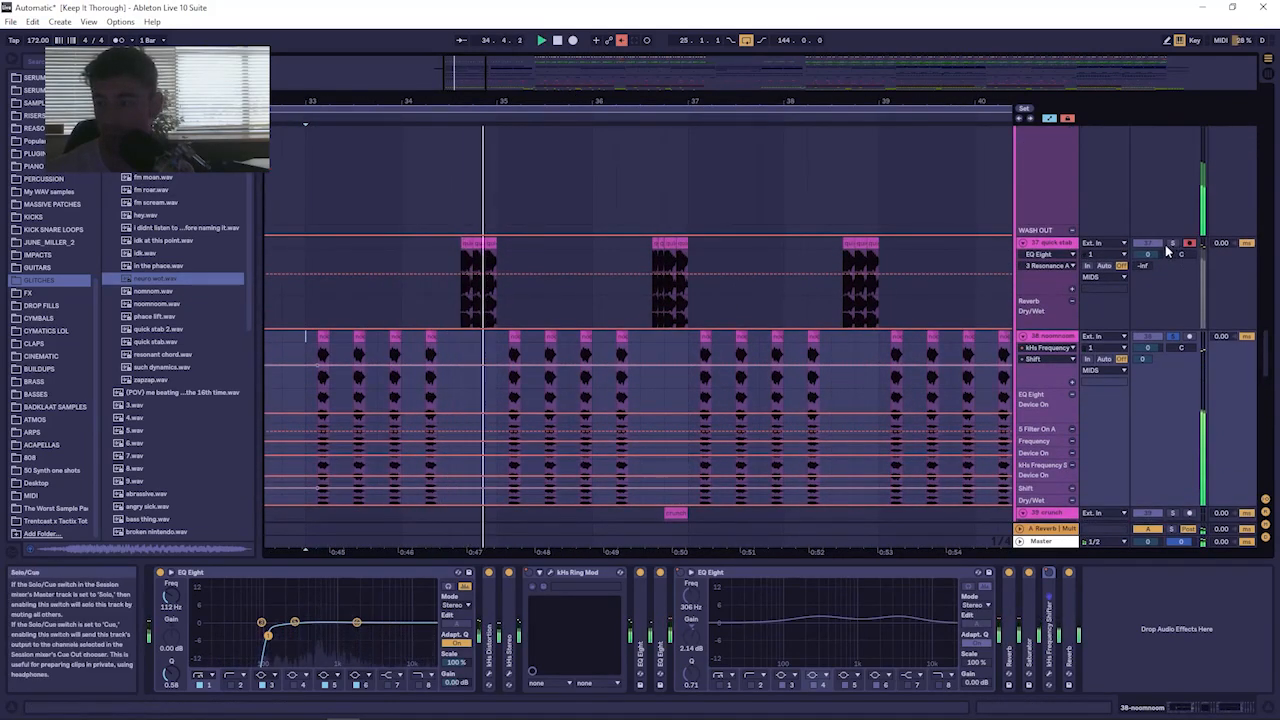
pyautogui.scroll(-10, 555, 310)
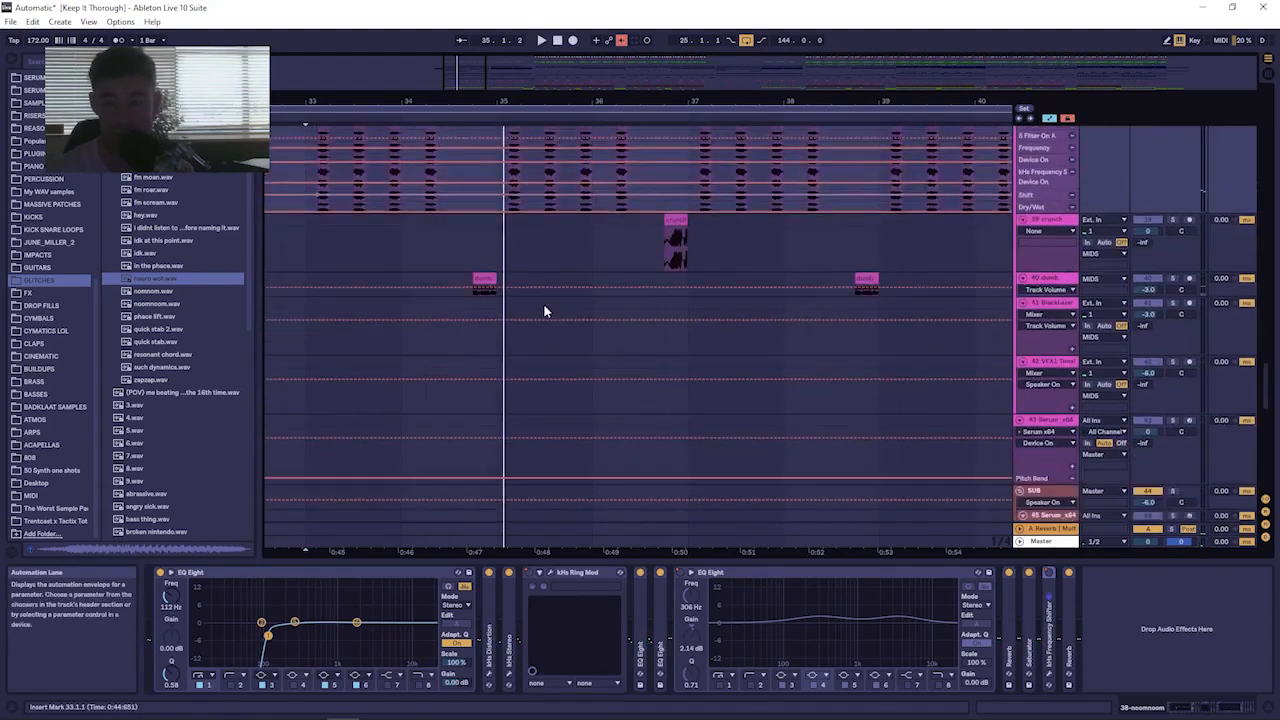
pyautogui.scroll(-3, 546, 302)
pyautogui.scroll(6, 547, 300)
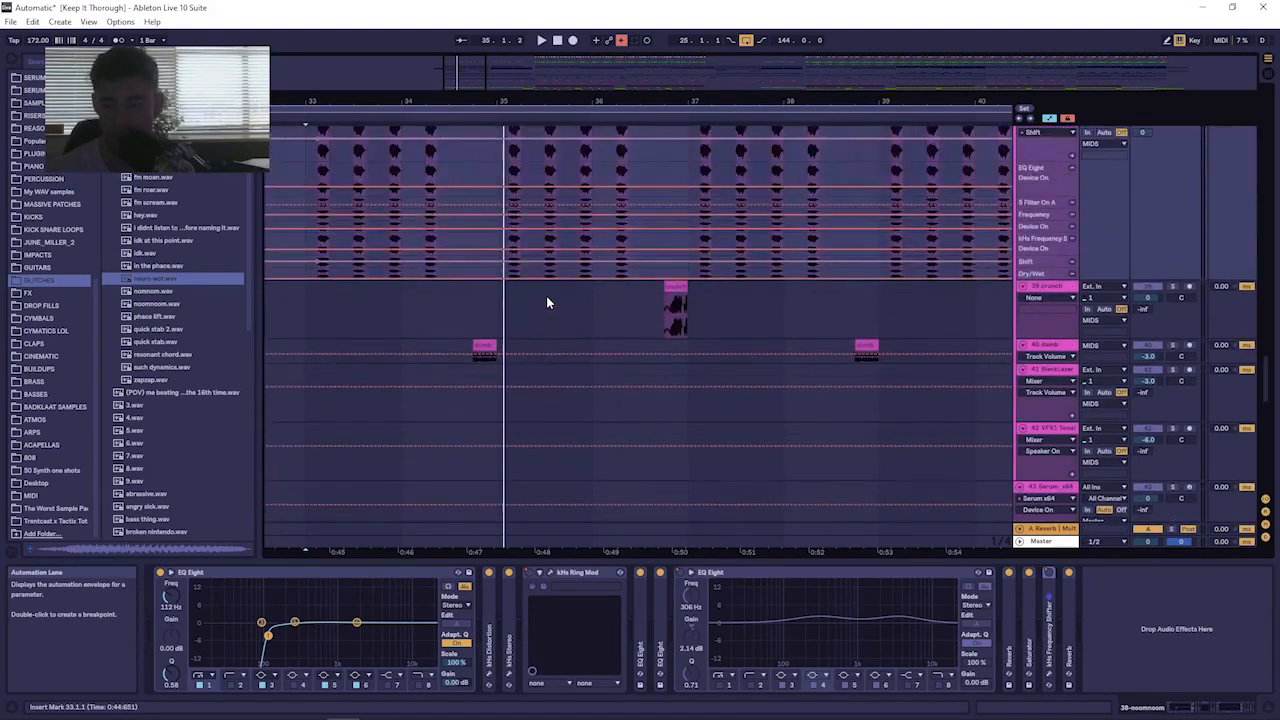
# Solo the Serum_x64 track in the MIDS group and play its clip just before bar 53.
pyautogui.moveTo(434, 95); pyautogui.dragTo(430, 25)
pyautogui.scroll(-4, 531, 314)
pyautogui.scroll(-3, 531, 314)
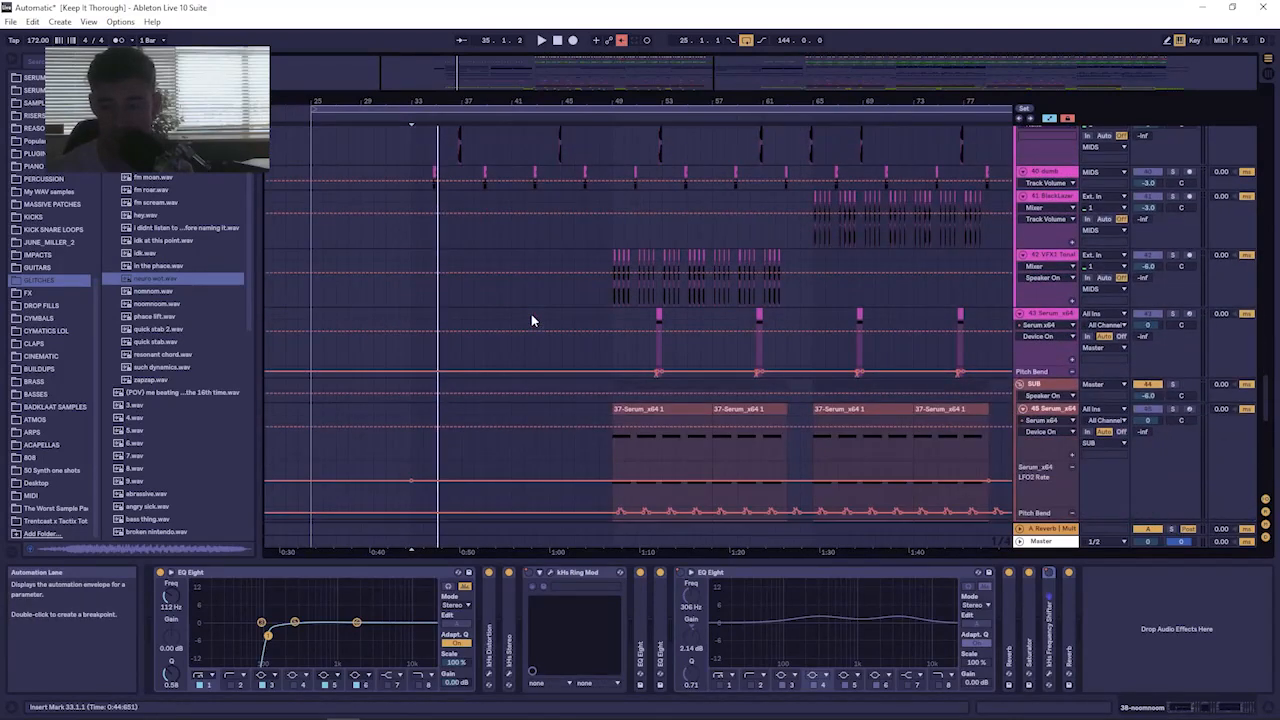
pyautogui.moveTo(665, 116); pyautogui.dragTo(571, 106)
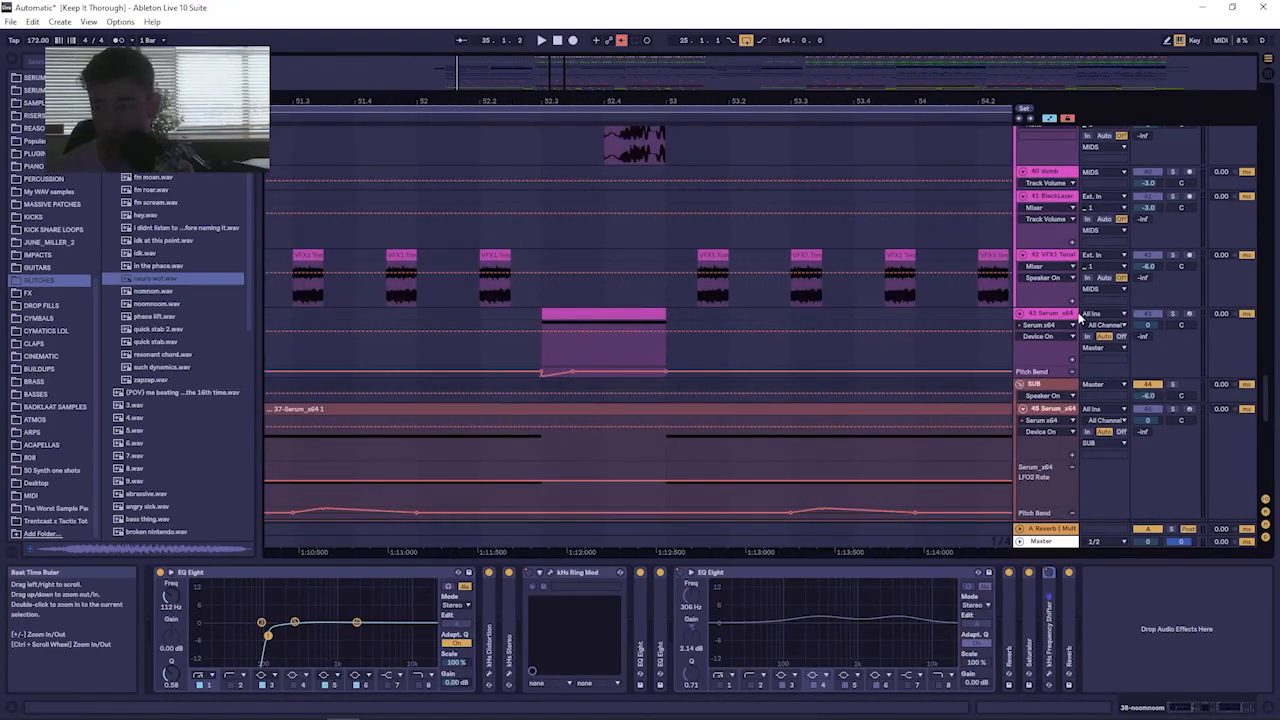
pyautogui.click(1048, 316)
pyautogui.click(1173, 314)
pyautogui.click(542, 319)
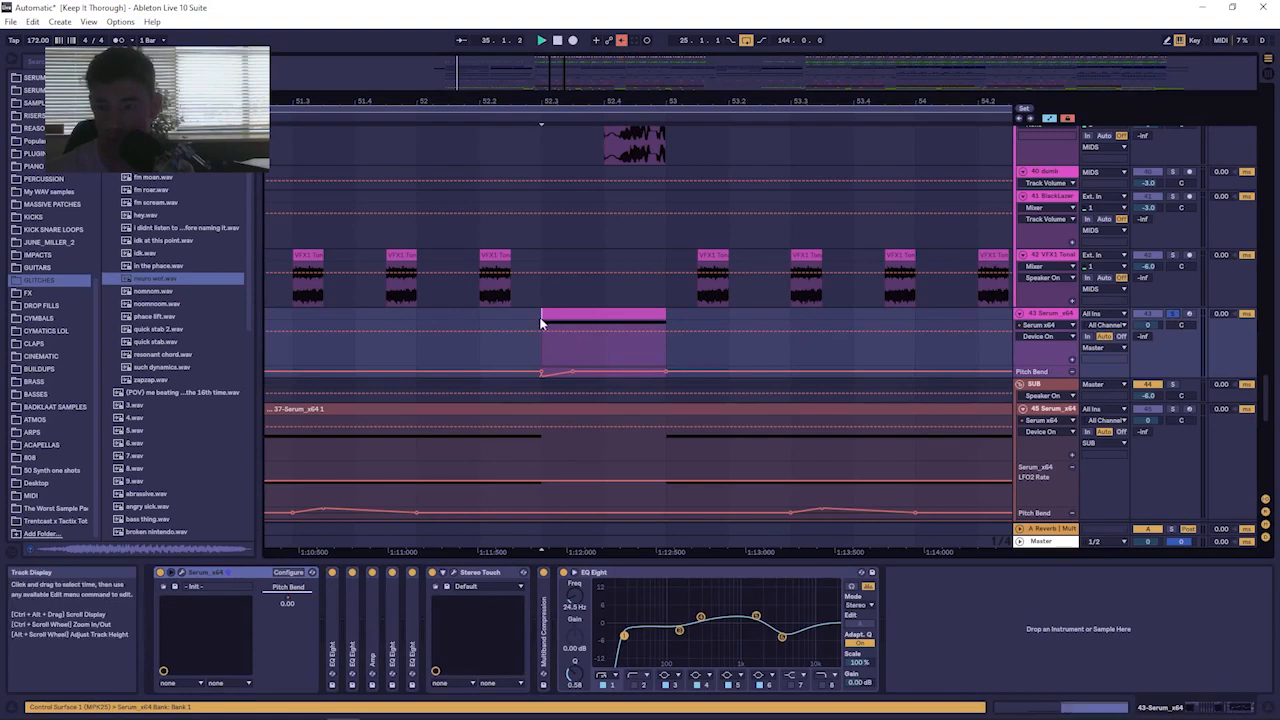
pyautogui.press('space')
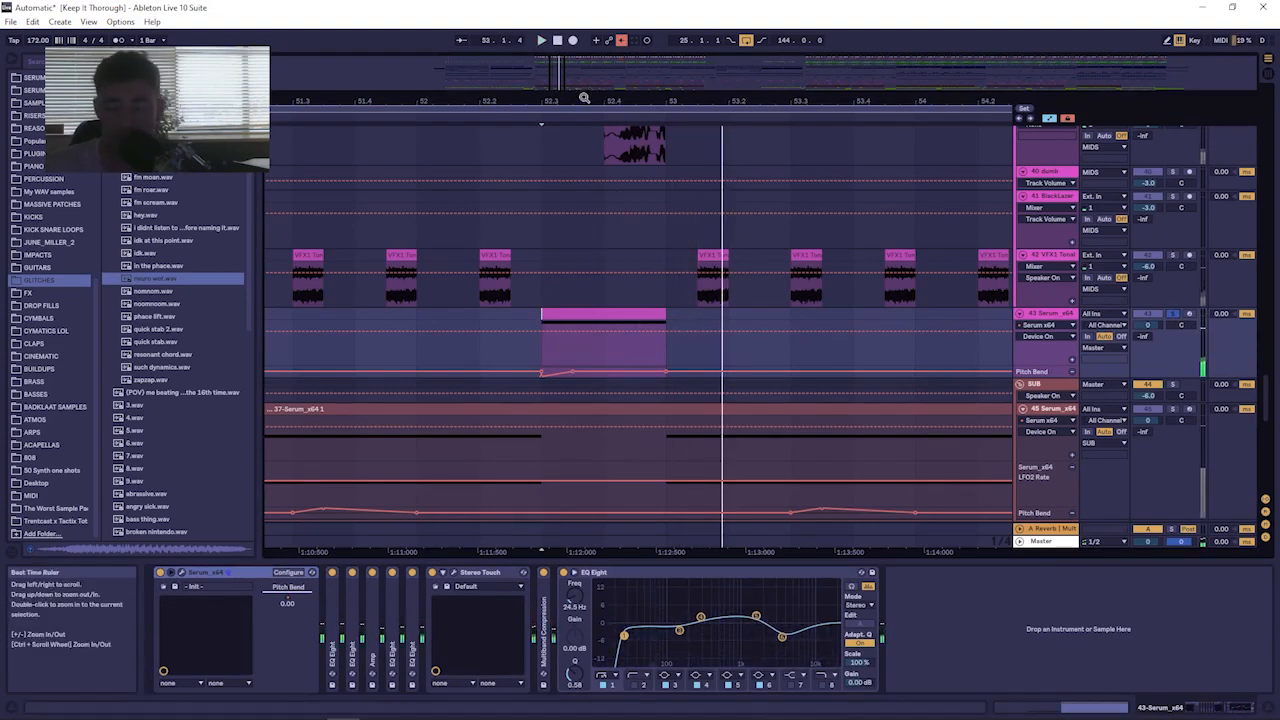
pyautogui.moveTo(582, 97); pyautogui.dragTo(582, 48)
# Play the MIDS tracks from bar 33 and again from bar 49 while looking down through the group.
pyautogui.scroll(5, 379, 452)
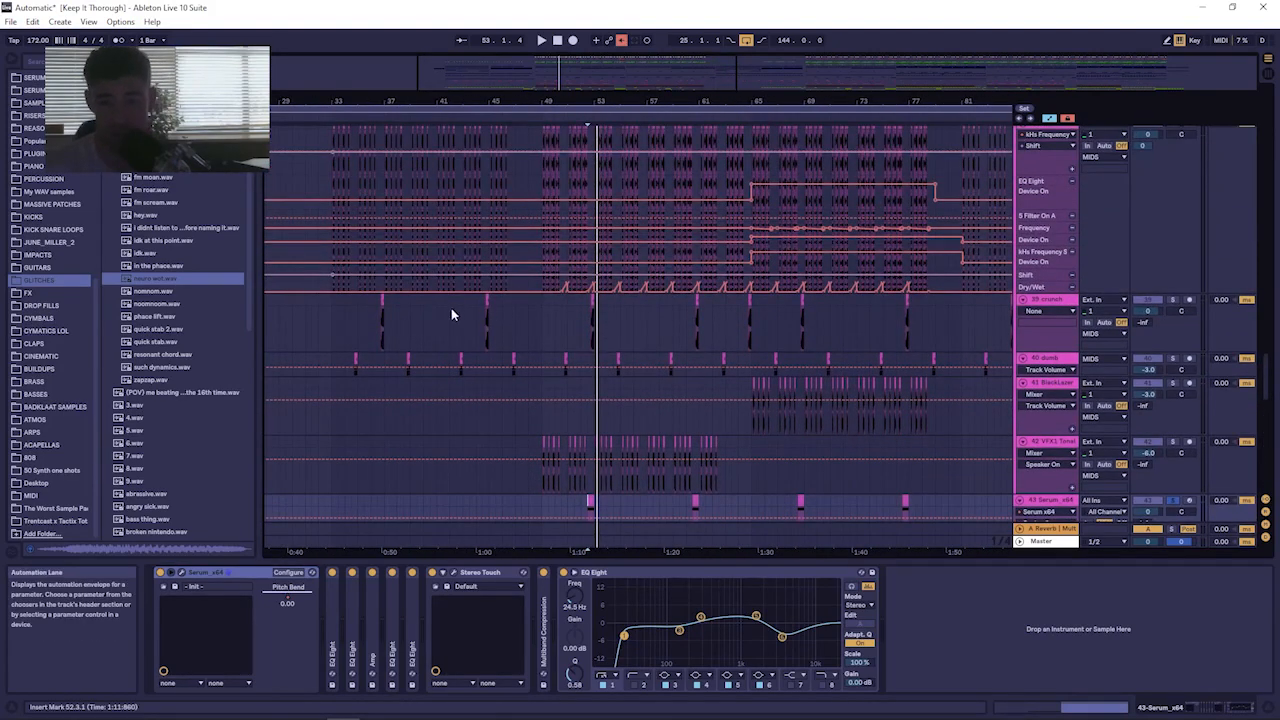
pyautogui.scroll(3, 388, 226)
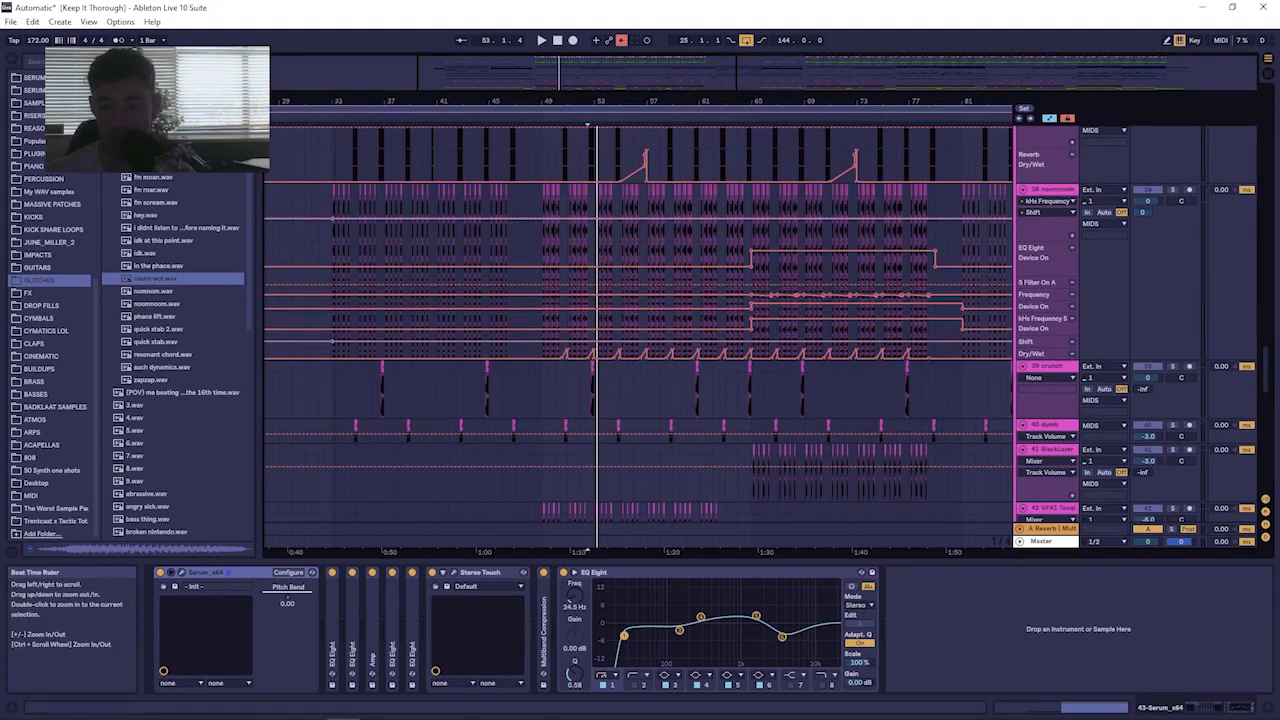
pyautogui.moveTo(470, 100); pyautogui.dragTo(430, 215)
pyautogui.scroll(-10, 412, 382)
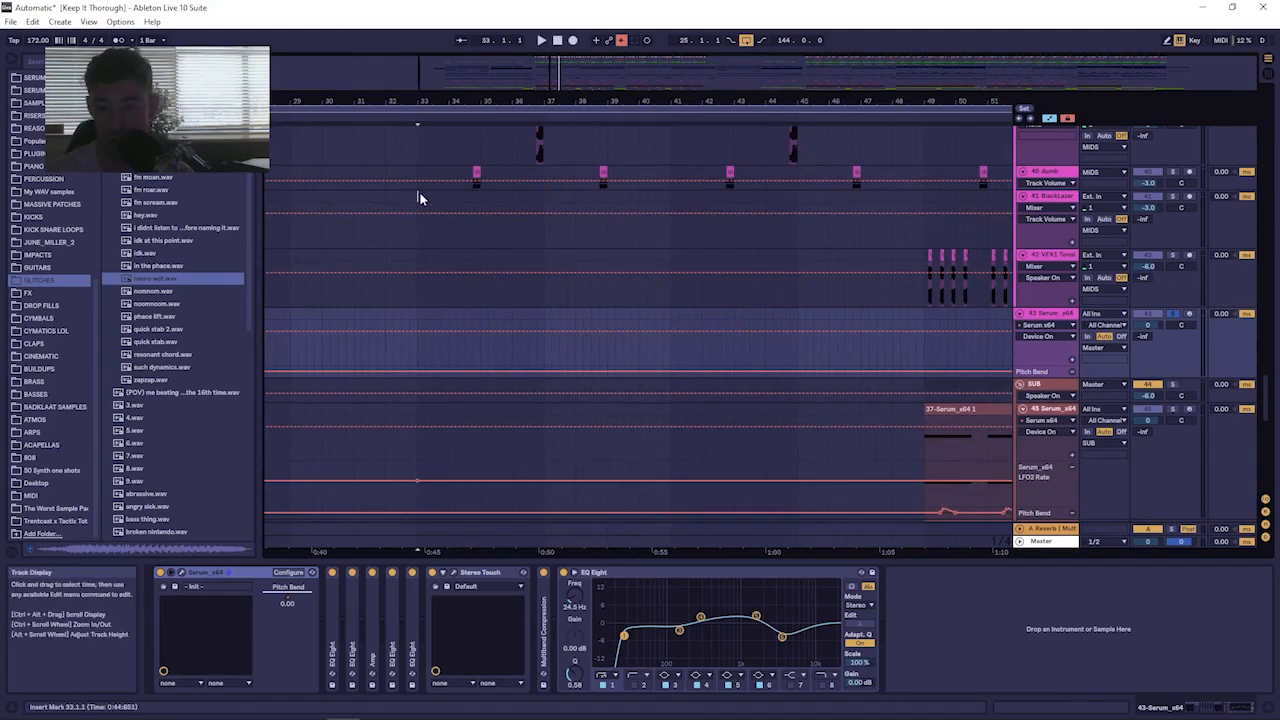
pyautogui.click(419, 195)
pyautogui.press('space')
pyautogui.press('space')
pyautogui.moveTo(1268, 405); pyautogui.dragTo(1277, 376)
pyautogui.moveTo(588, 99); pyautogui.dragTo(391, 35)
pyautogui.click(490, 220)
pyautogui.scroll(-8, 500, 288)
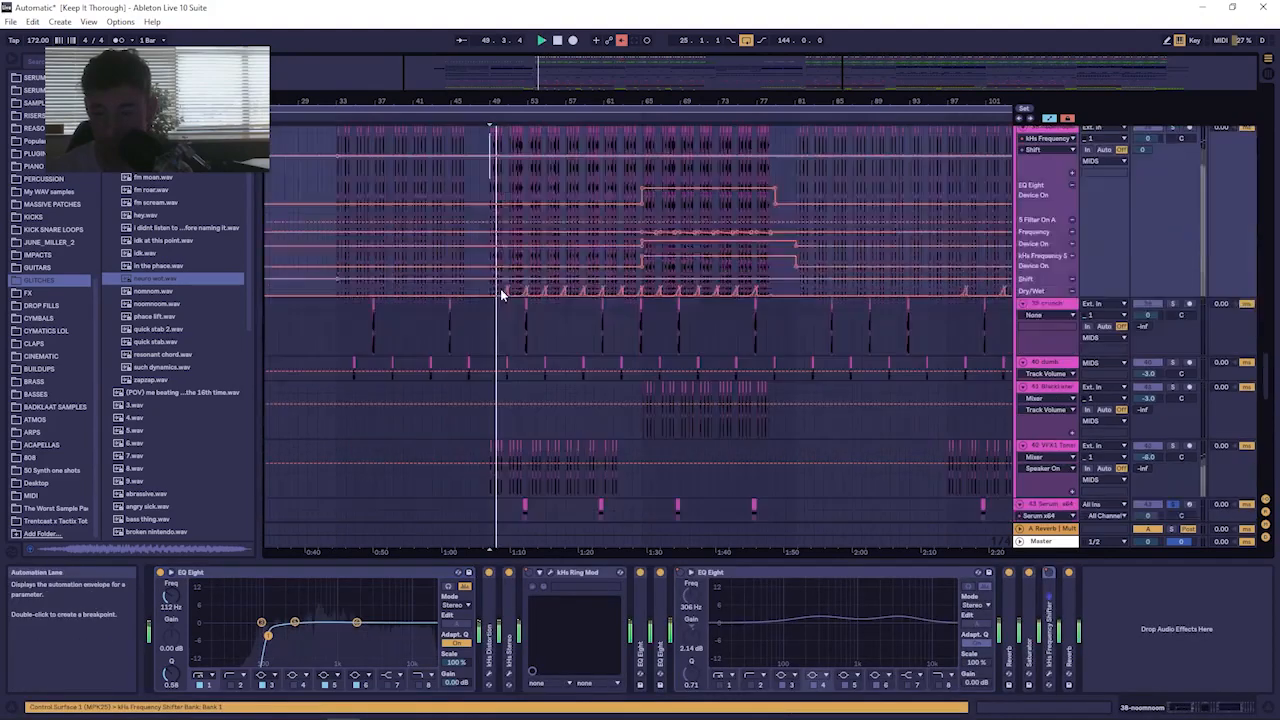
pyautogui.scroll(-5, 505, 311)
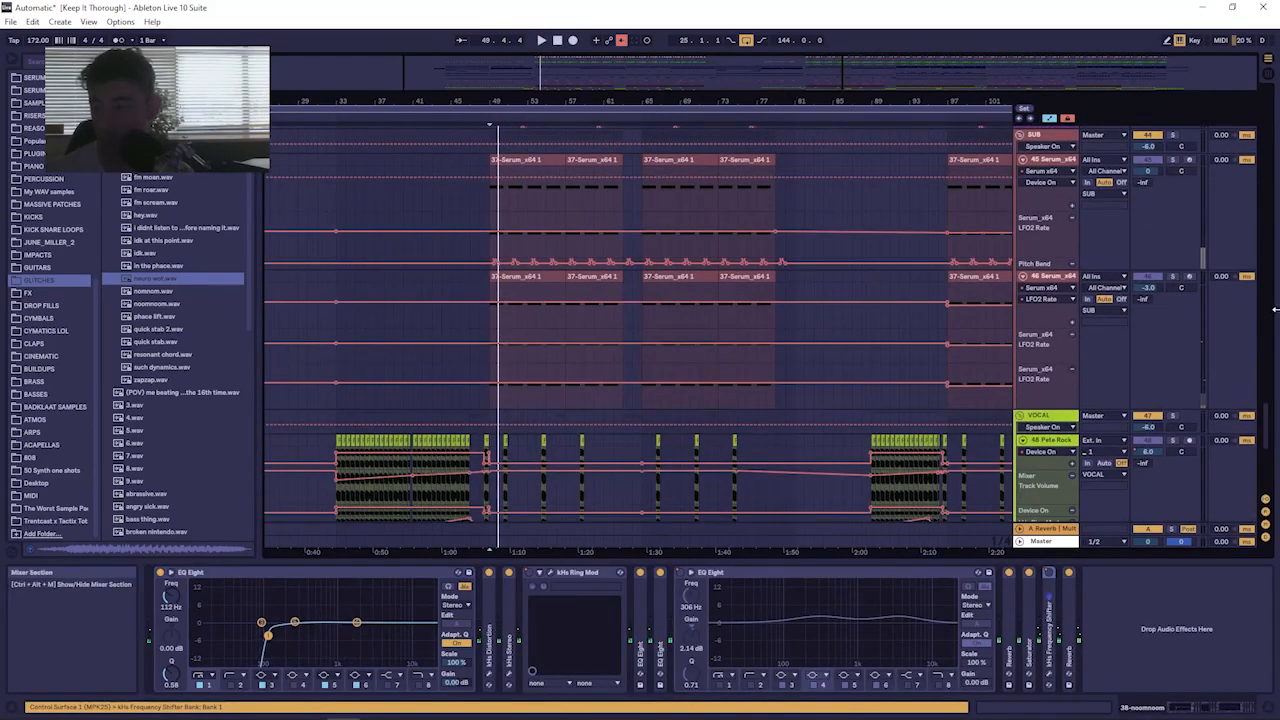
# Solo the VOCAL group and play the Pete Rock vocal clips from bar 33.
pyautogui.moveTo(1268, 420); pyautogui.dragTo(1259, 457)
pyautogui.scroll(3, 1104, 288)
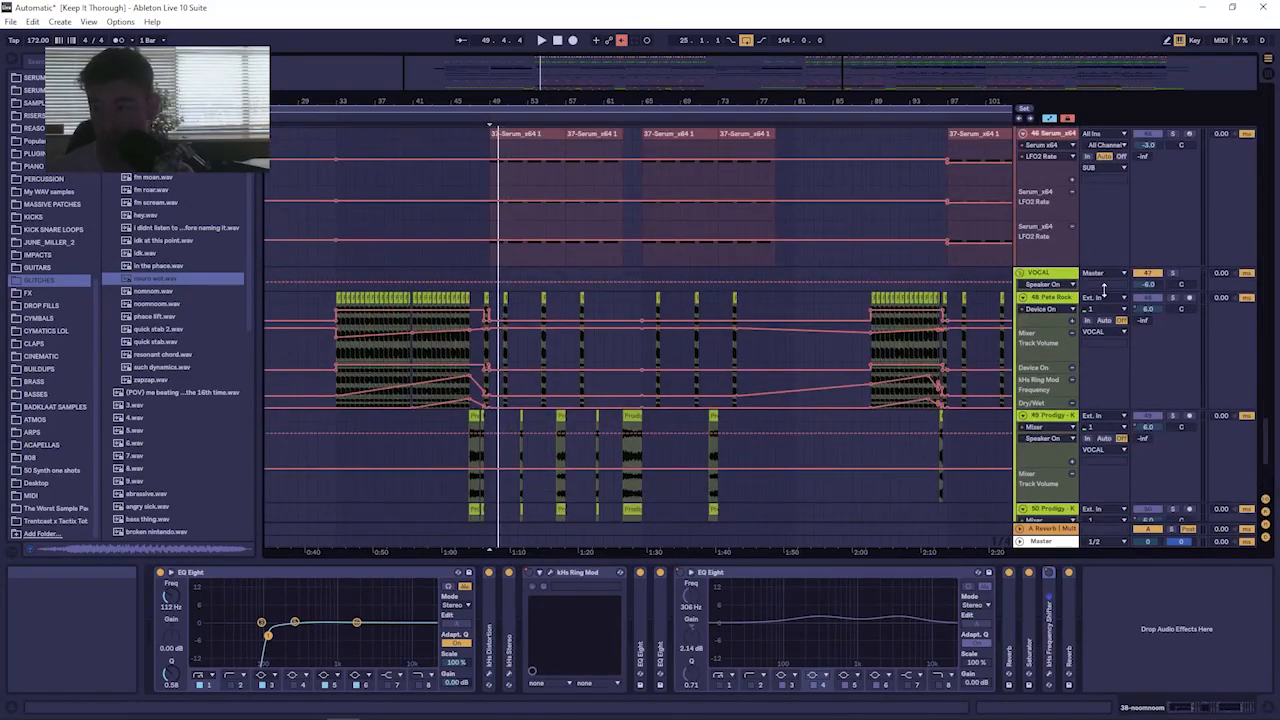
pyautogui.click(1173, 273)
pyautogui.moveTo(341, 101); pyautogui.dragTo(364, 214)
pyautogui.press('space')
pyautogui.click(366, 304)
pyautogui.press('space')
pyautogui.press('space')
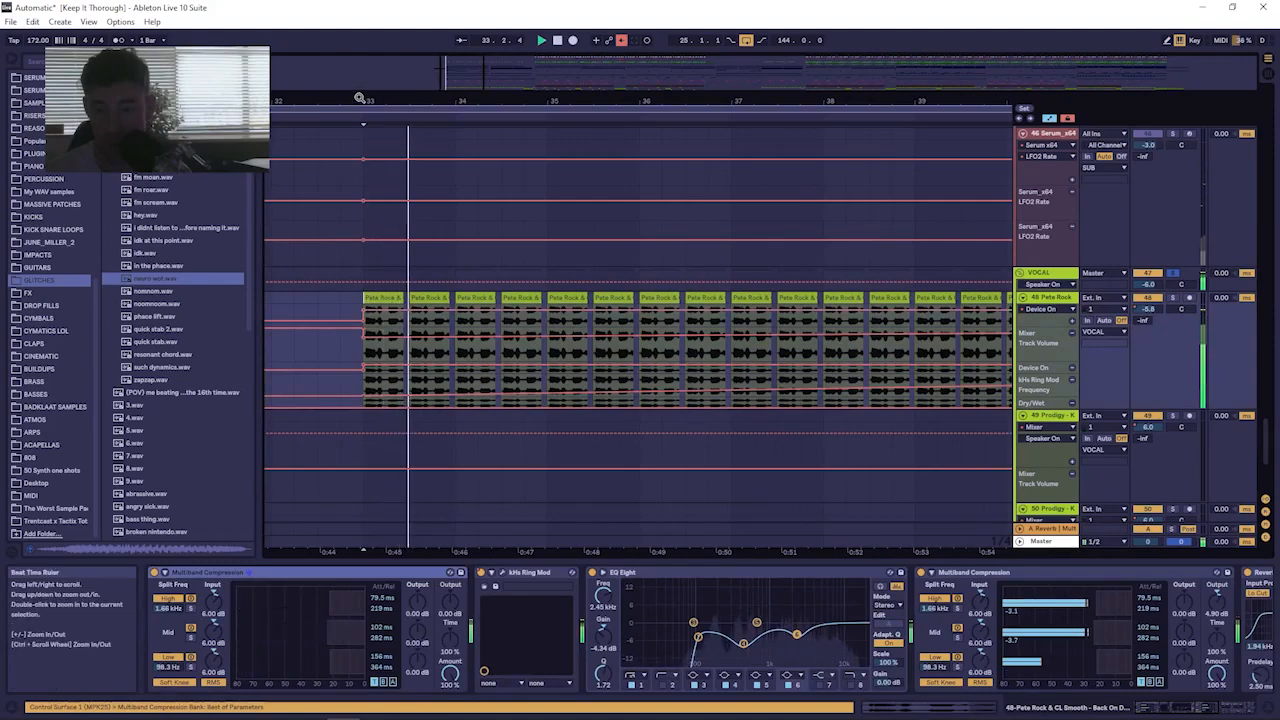
# Examine the first Pete Rock vocal clip up close, replay from bar 33, and review the track's clips and automation across the arrangement.
pyautogui.moveTo(360, 99); pyautogui.dragTo(360, 35)
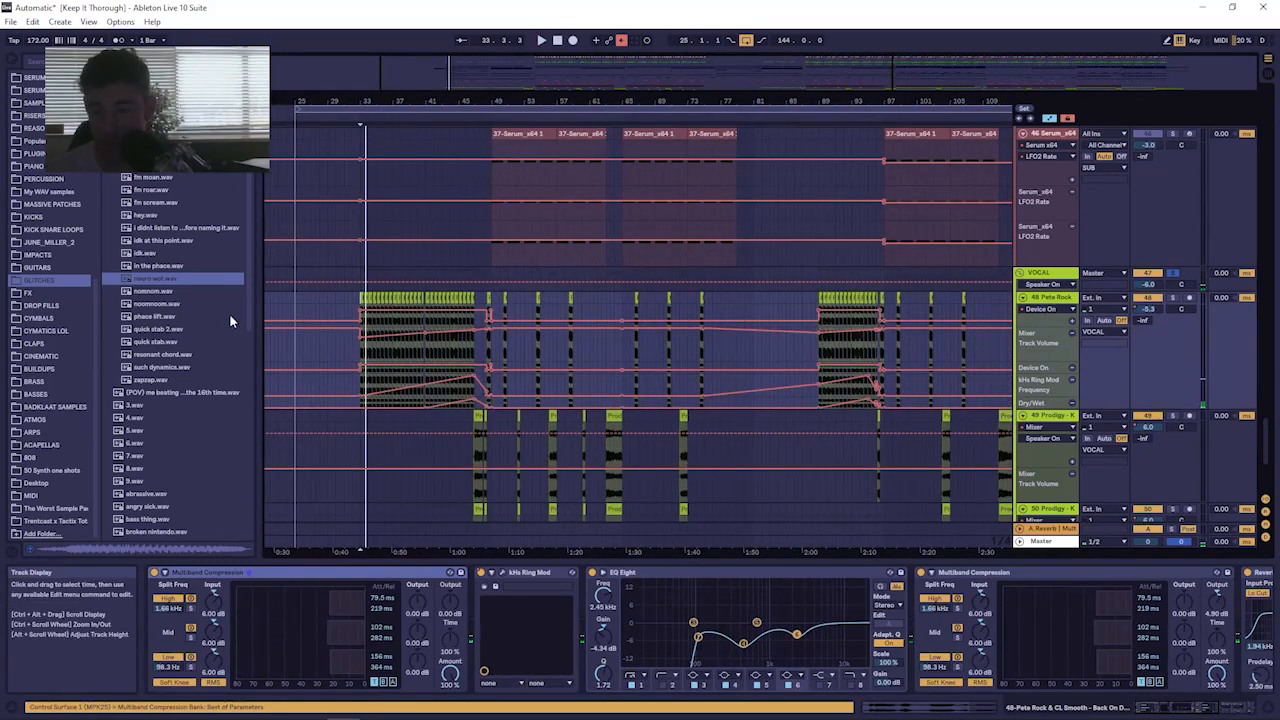
pyautogui.moveTo(363, 103); pyautogui.dragTo(715, 226)
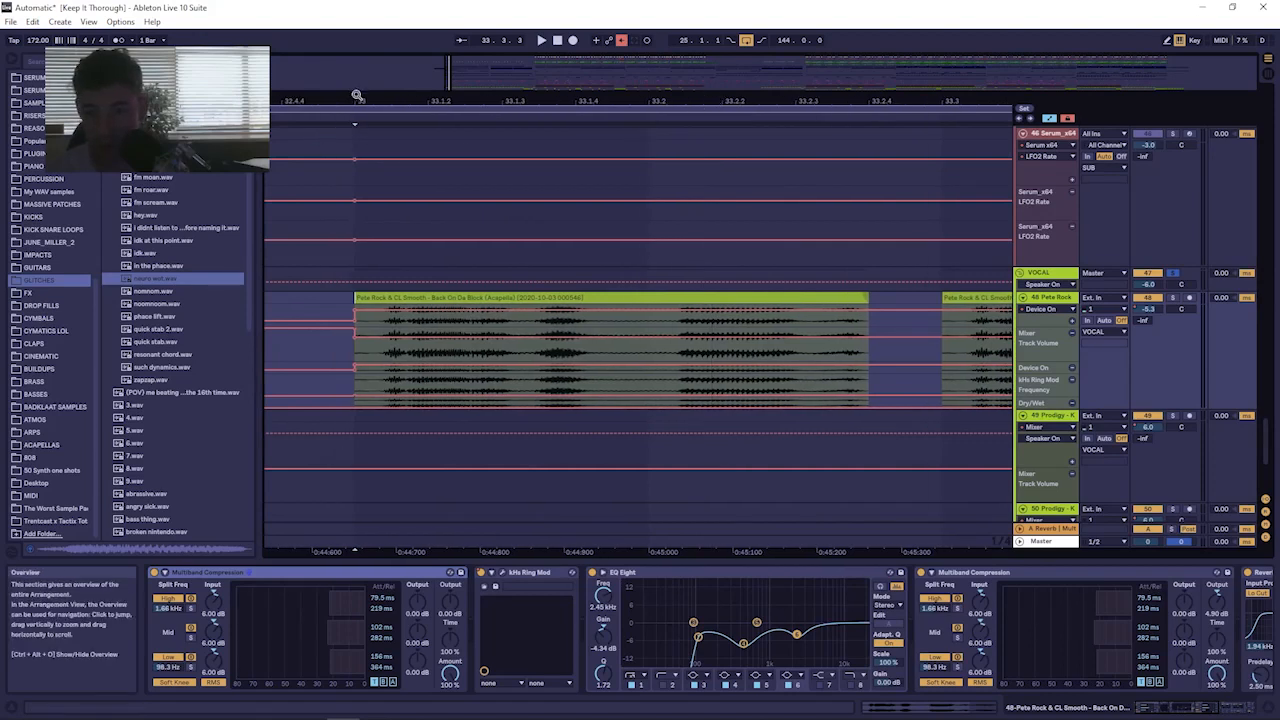
pyautogui.moveTo(357, 95); pyautogui.dragTo(357, 125)
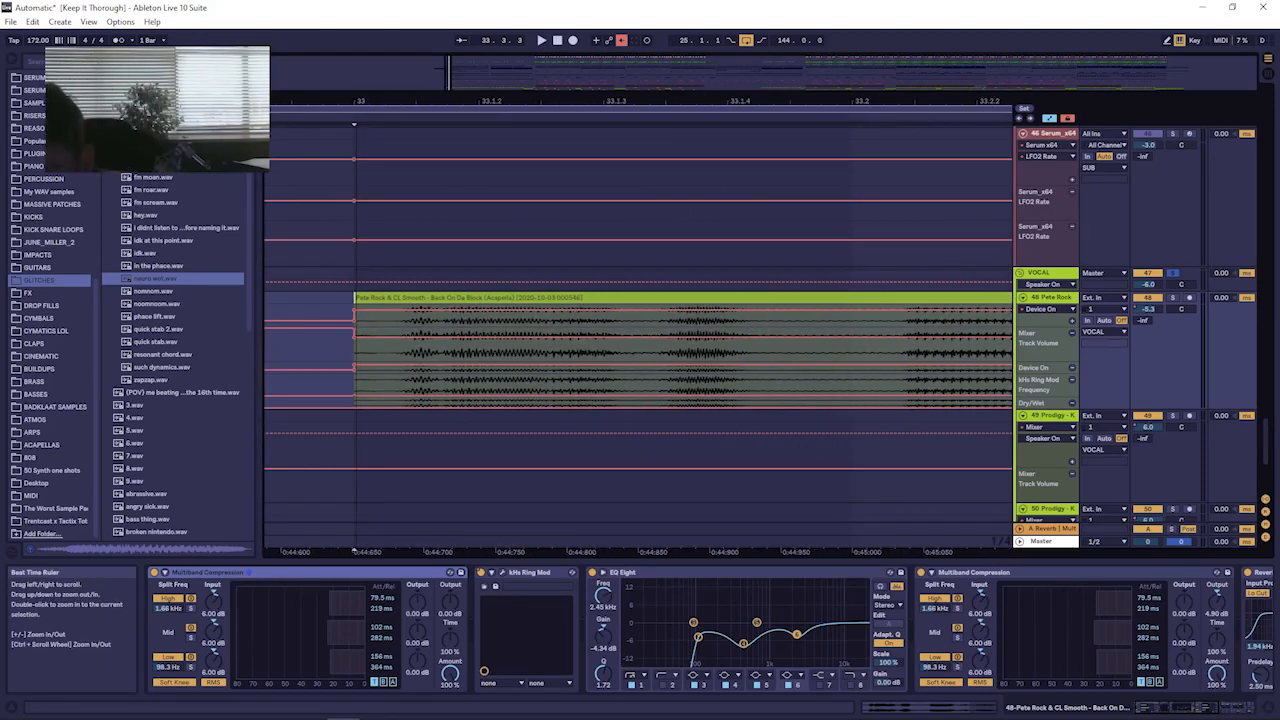
pyautogui.moveTo(357, 103); pyautogui.dragTo(357, 15)
pyautogui.press('space')
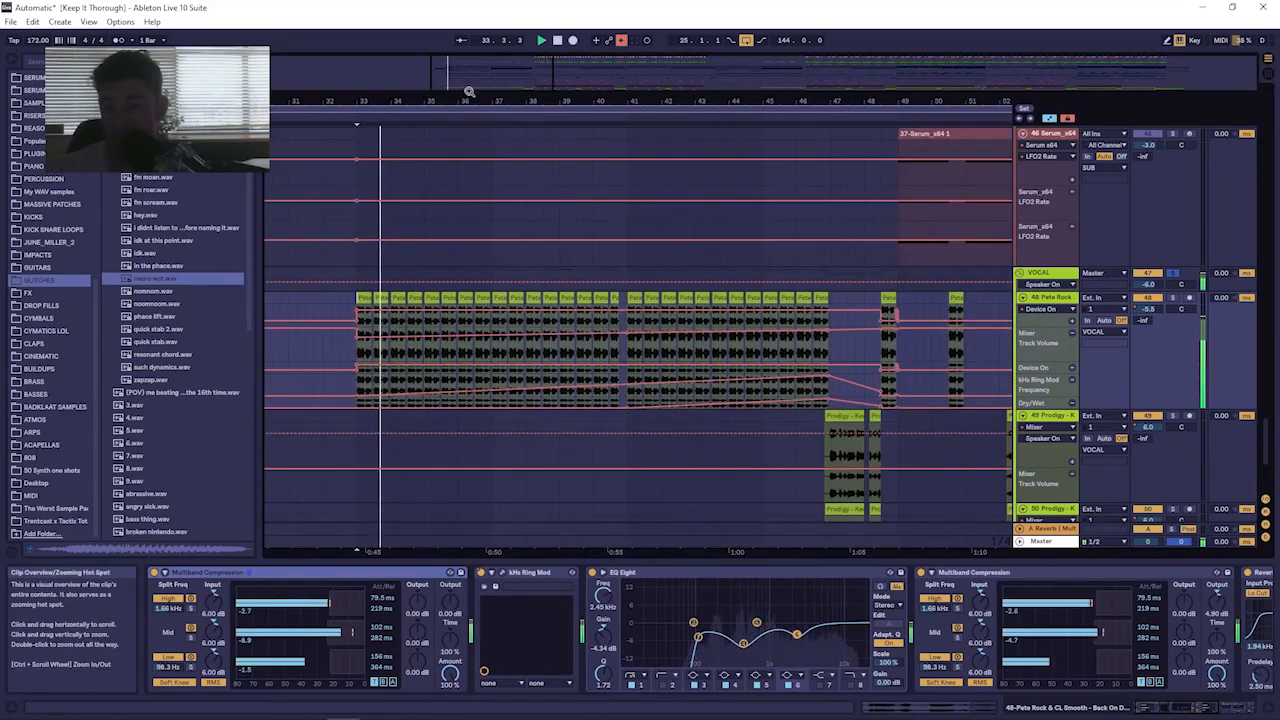
pyautogui.press('space')
pyautogui.moveTo(467, 97); pyautogui.dragTo(467, 15)
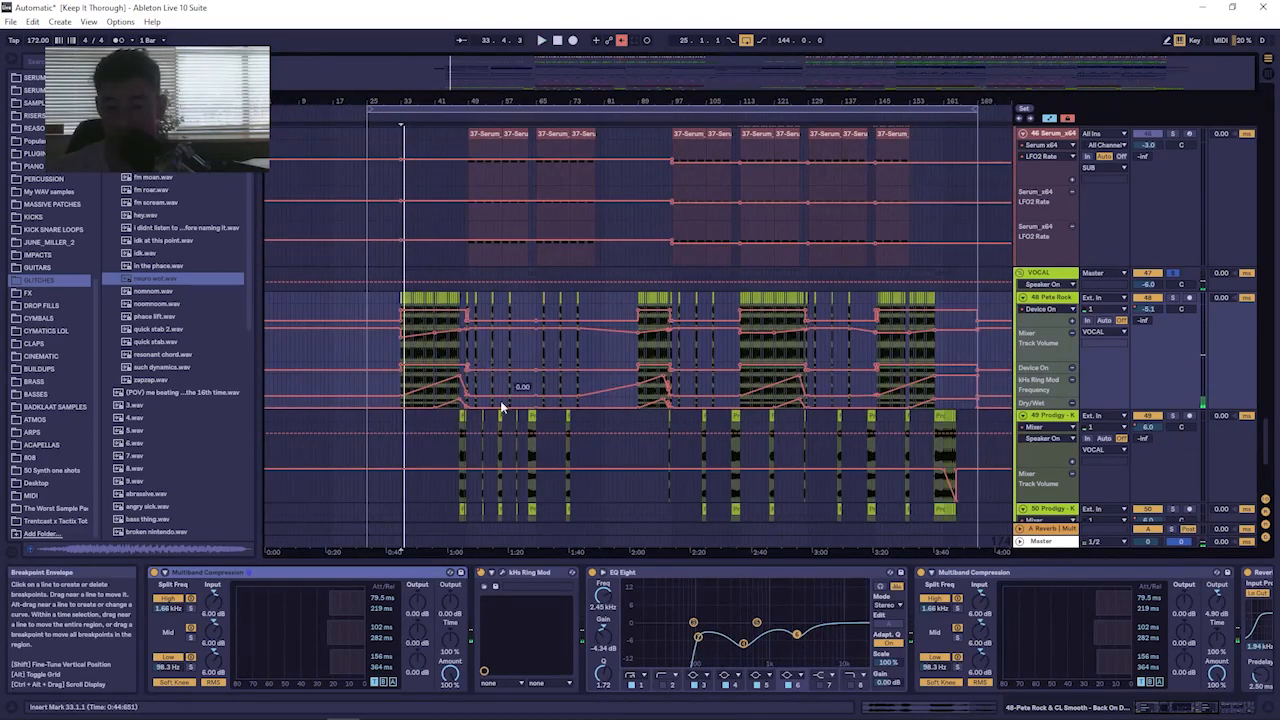
pyautogui.moveTo(422, 97); pyautogui.dragTo(370, 105)
pyautogui.press('space')
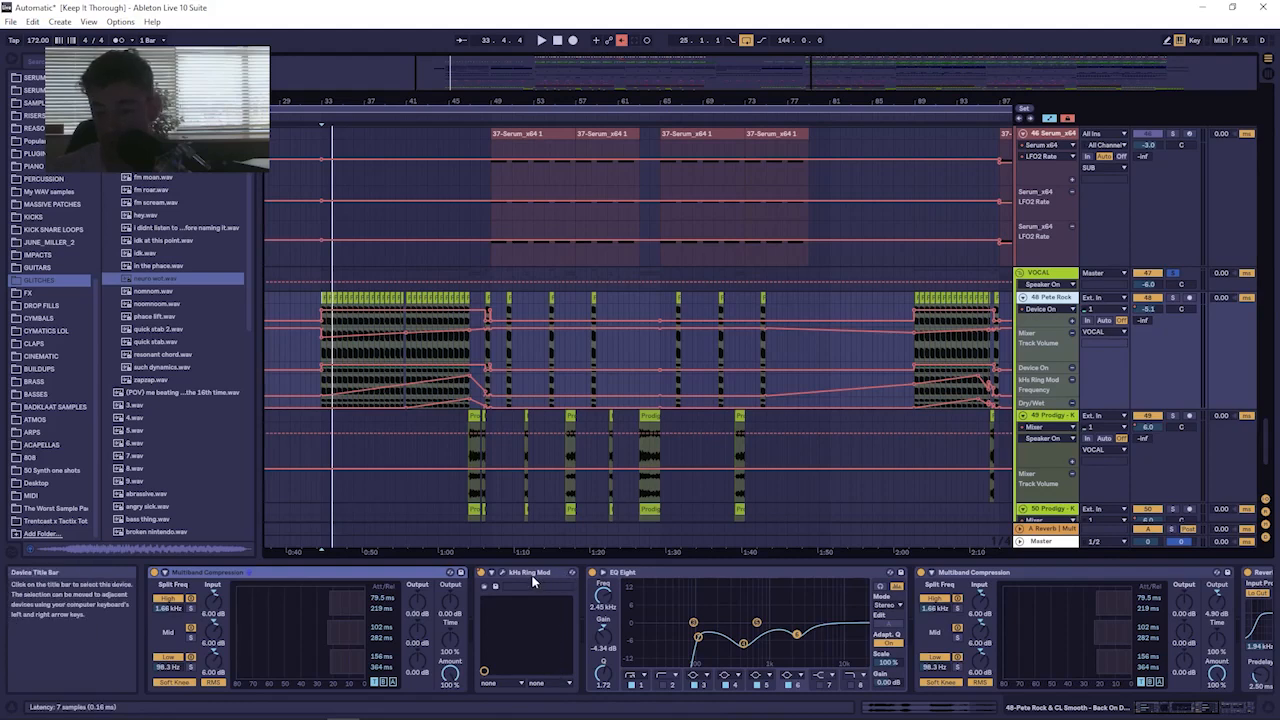
# Open the kHs Ring Mod on the Pete Rock track and play from bar 33 with its window in view.
pyautogui.click(502, 574)
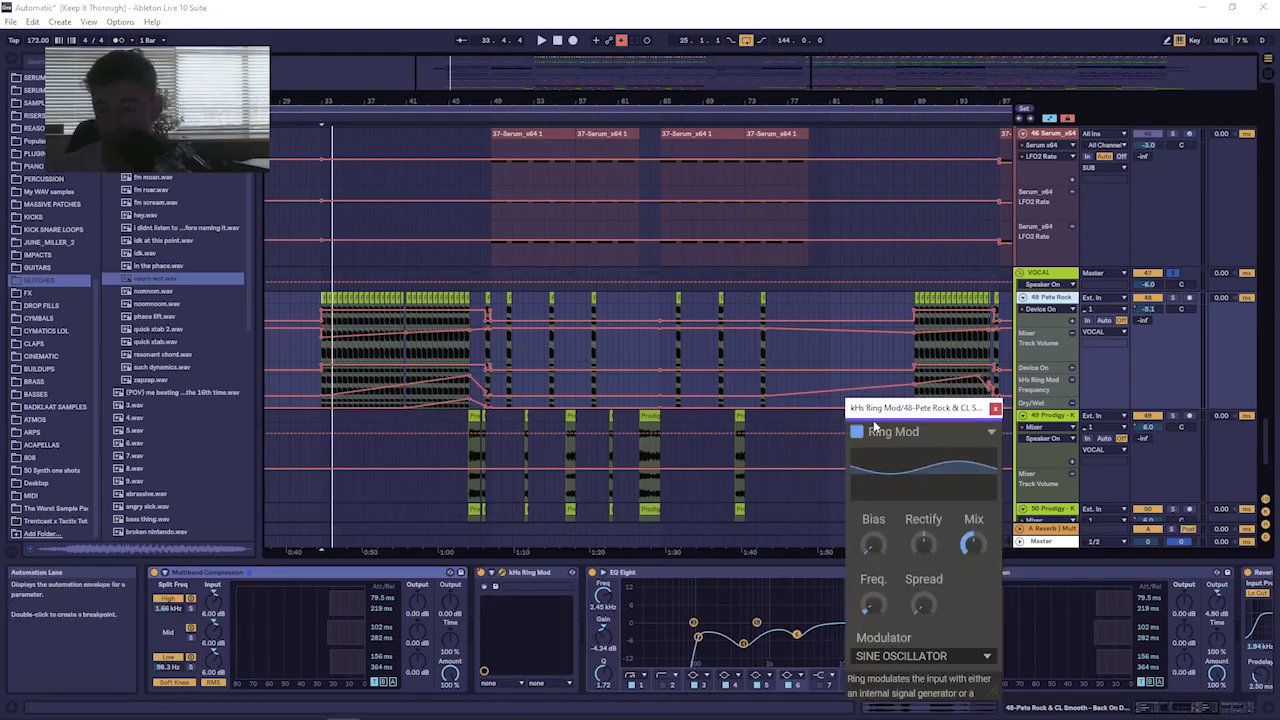
pyautogui.moveTo(787, 268); pyautogui.dragTo(688, 166)
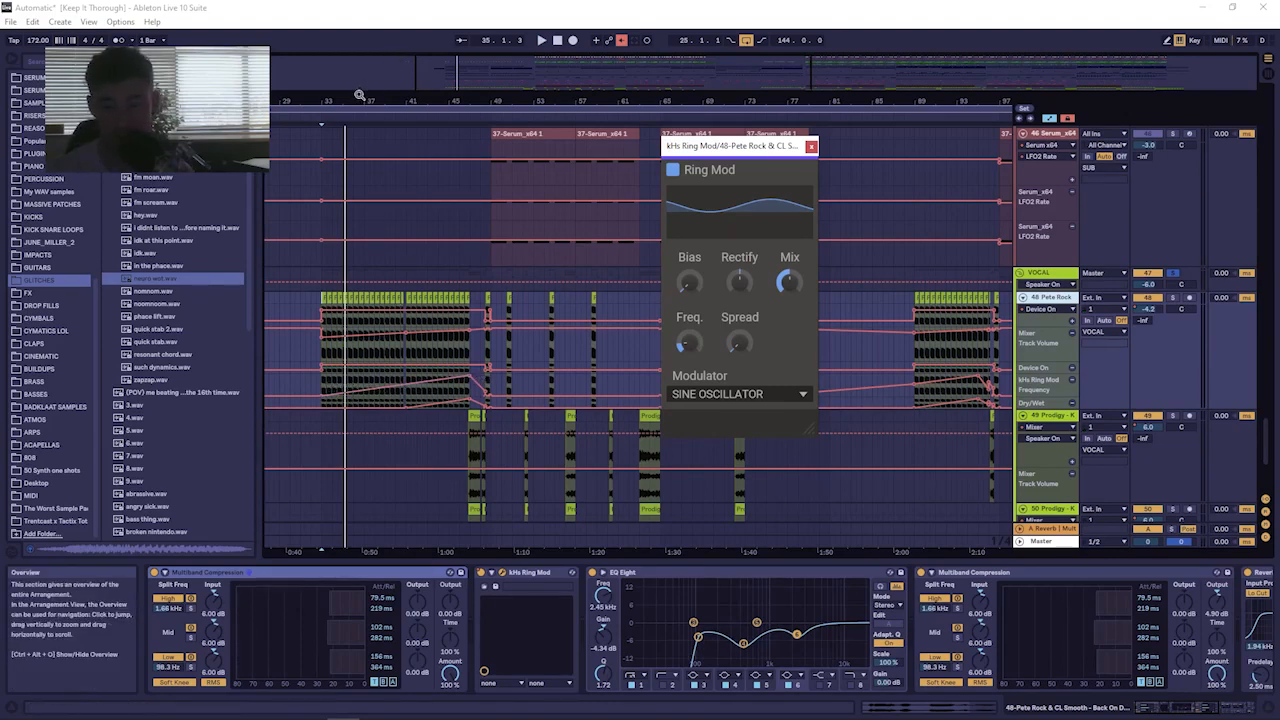
pyautogui.moveTo(357, 99); pyautogui.dragTo(411, 126)
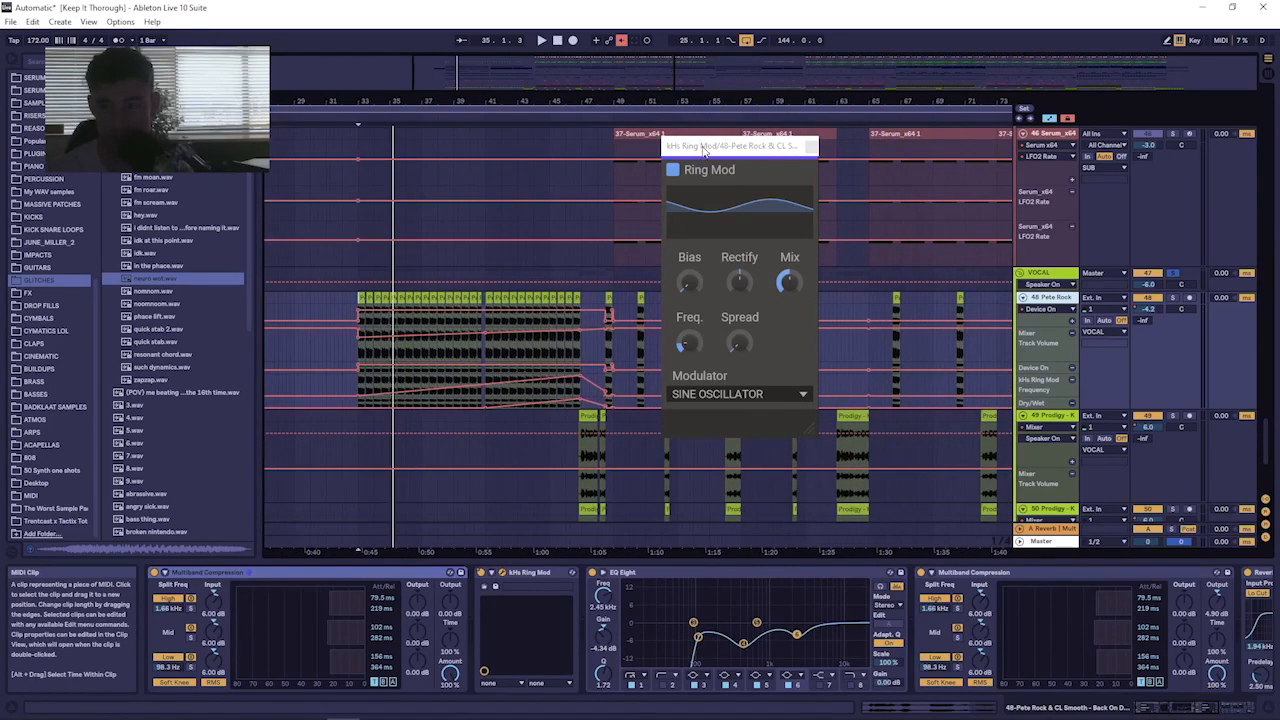
pyautogui.moveTo(701, 148); pyautogui.dragTo(162, 57)
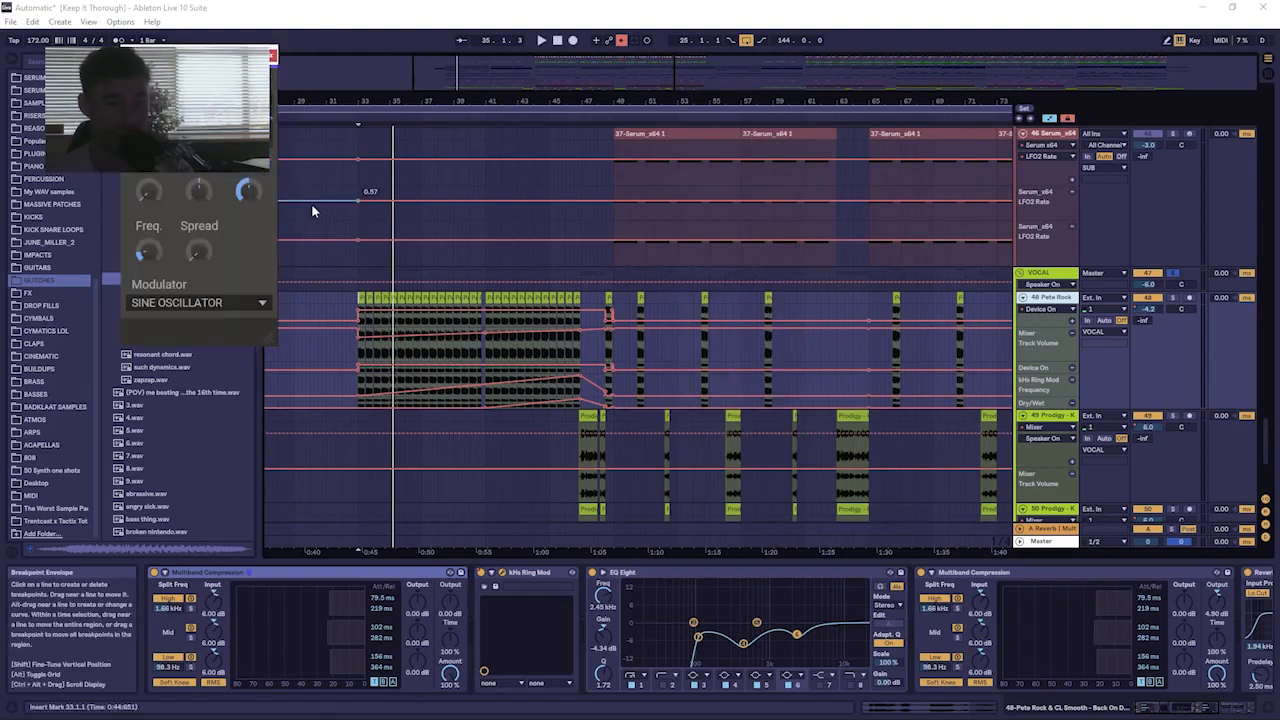
pyautogui.press('space')
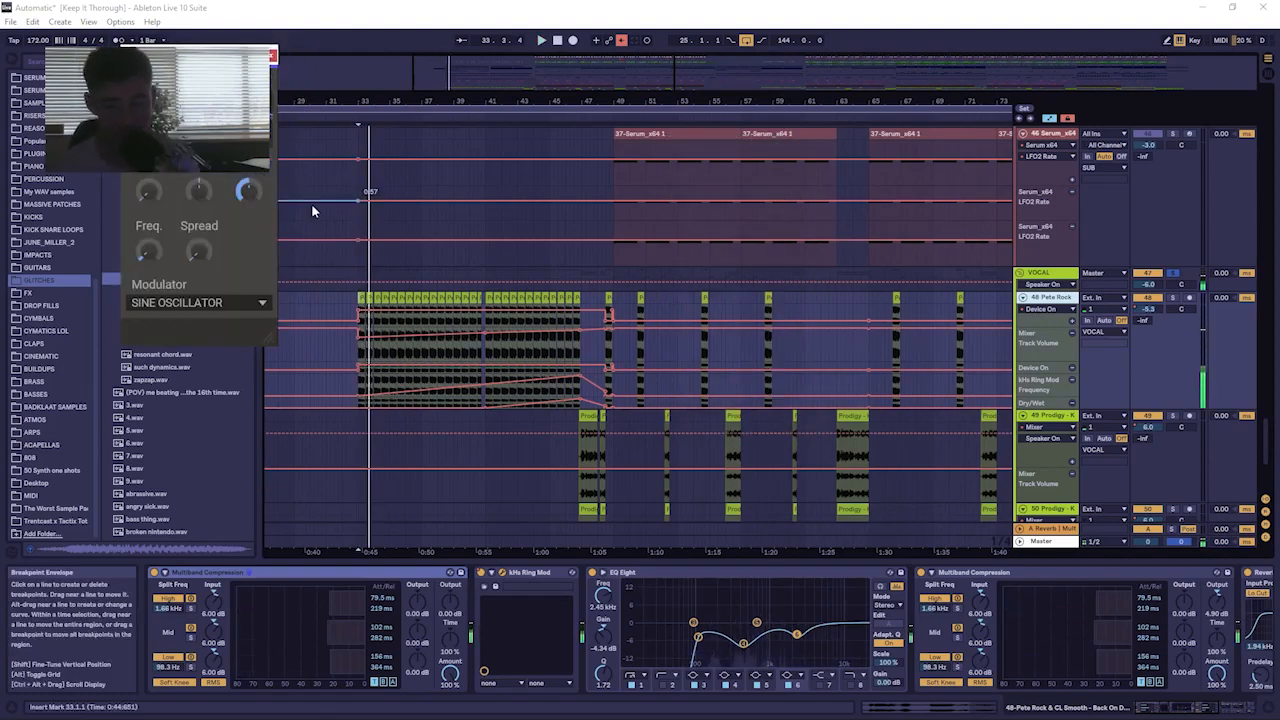
pyautogui.press('space')
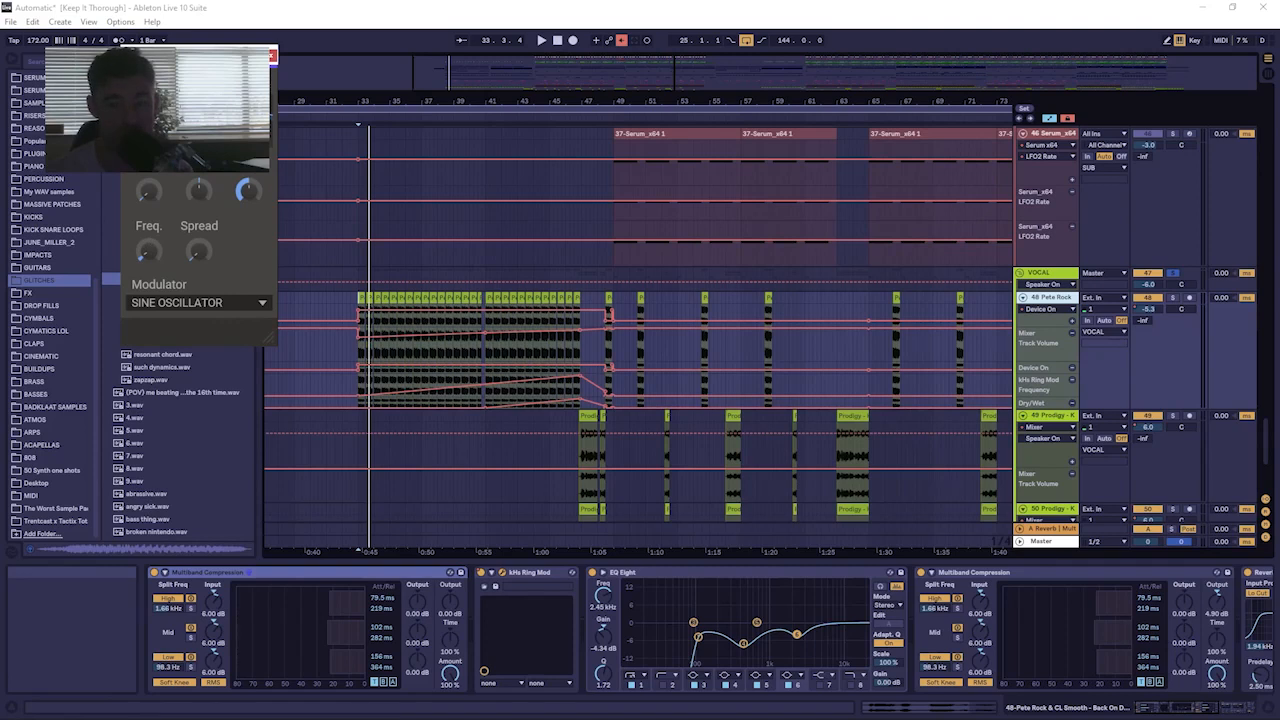
# Move the Ring Mod window clear of the vocal clips and play from bar 43 into the Prodigy vocals near bar 48.
pyautogui.moveTo(240, 63); pyautogui.dragTo(778, 46)
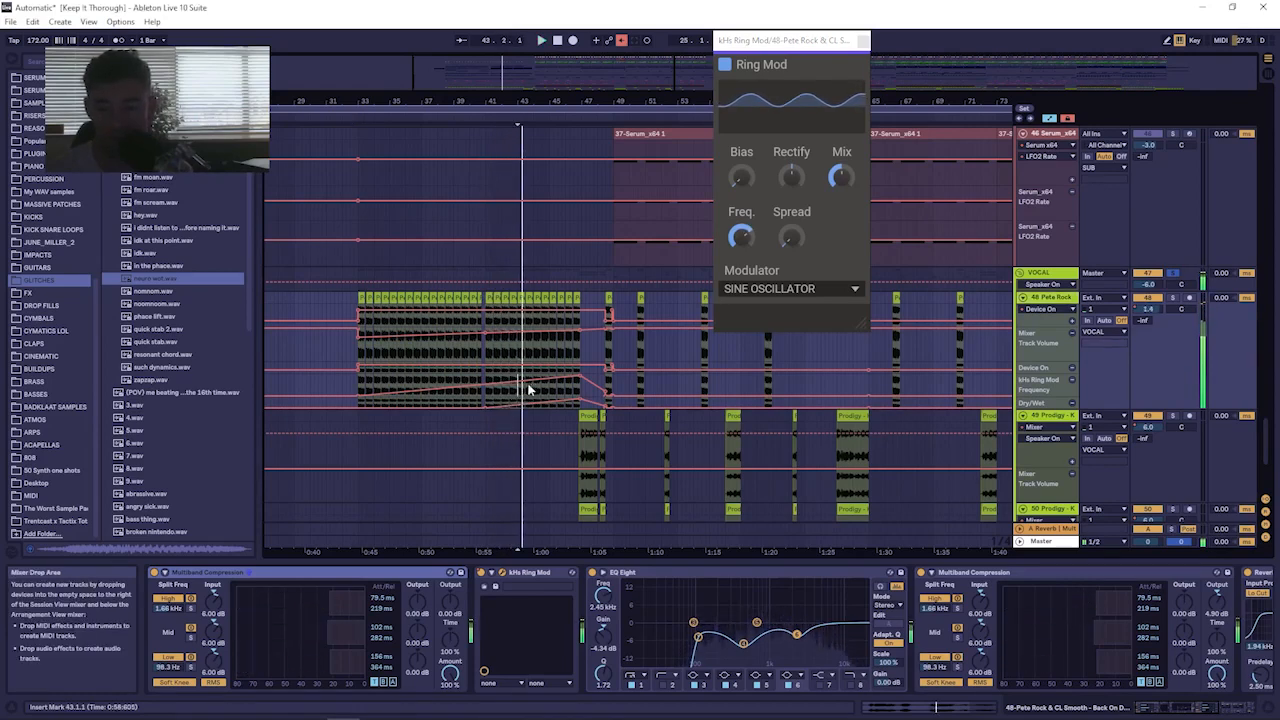
pyautogui.moveTo(534, 103); pyautogui.dragTo(530, 143)
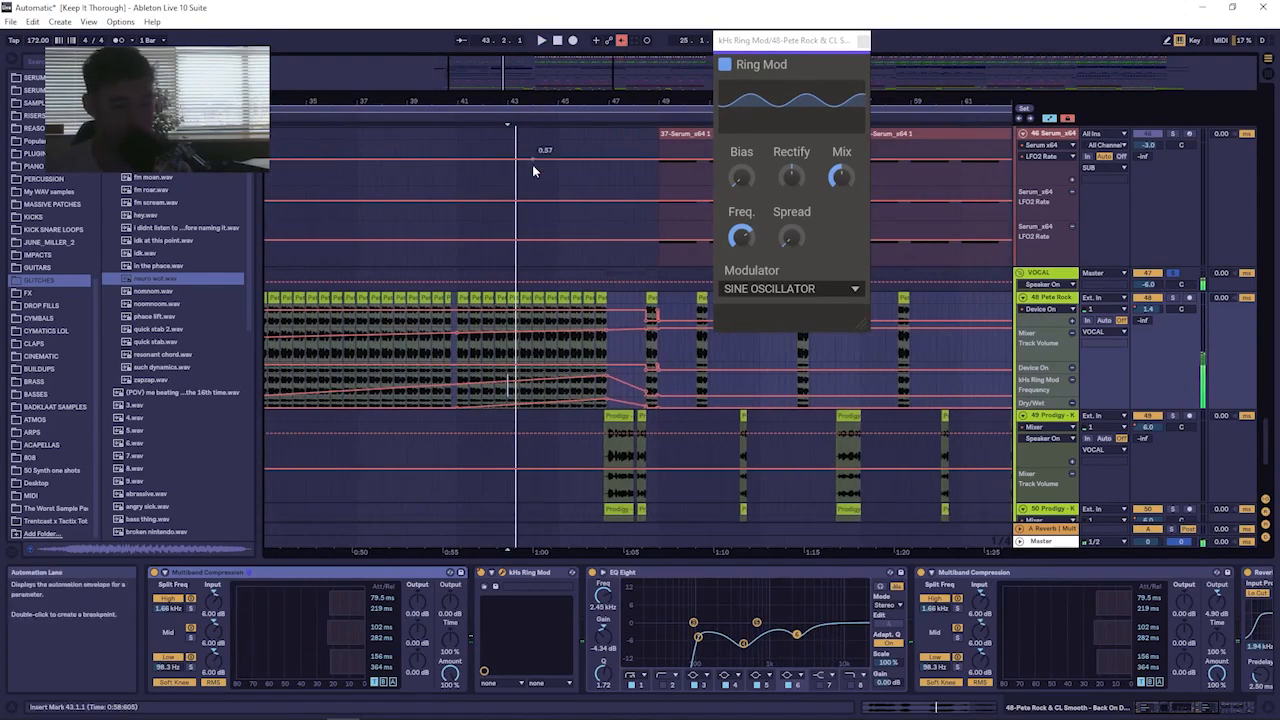
pyautogui.press('space')
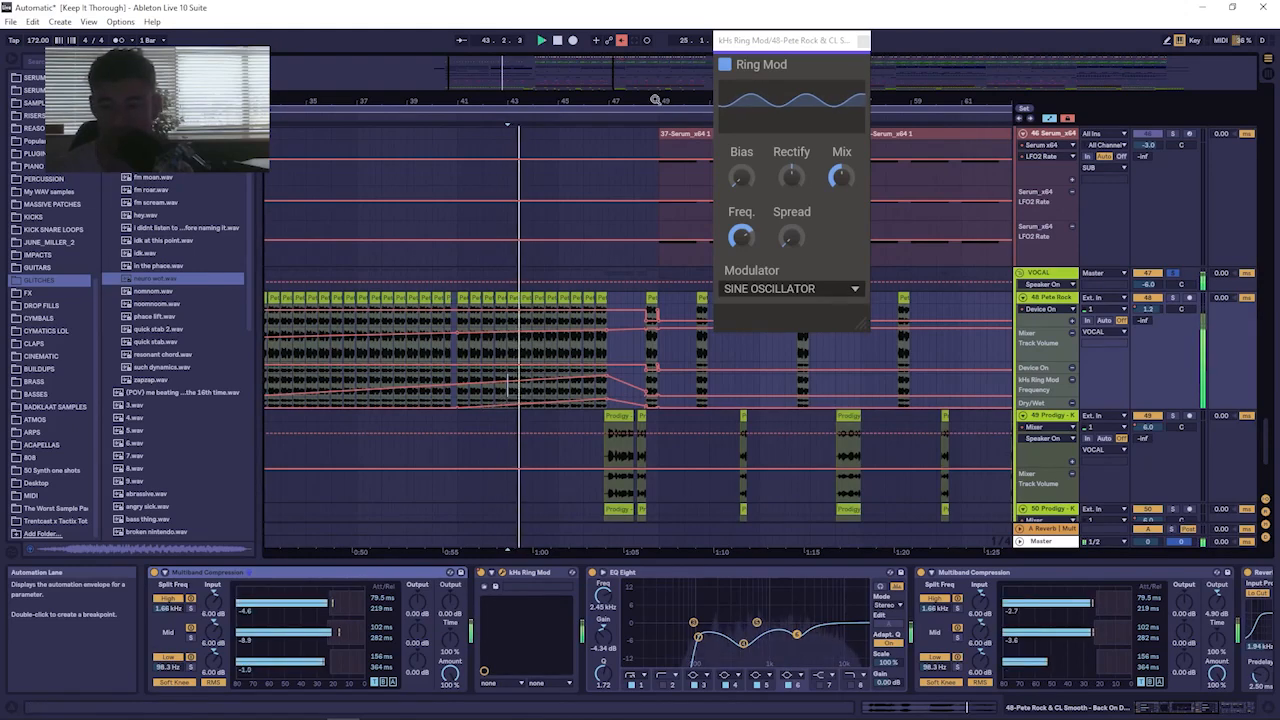
pyautogui.moveTo(619, 103); pyautogui.dragTo(528, 155)
pyautogui.scroll(-3, 485, 334)
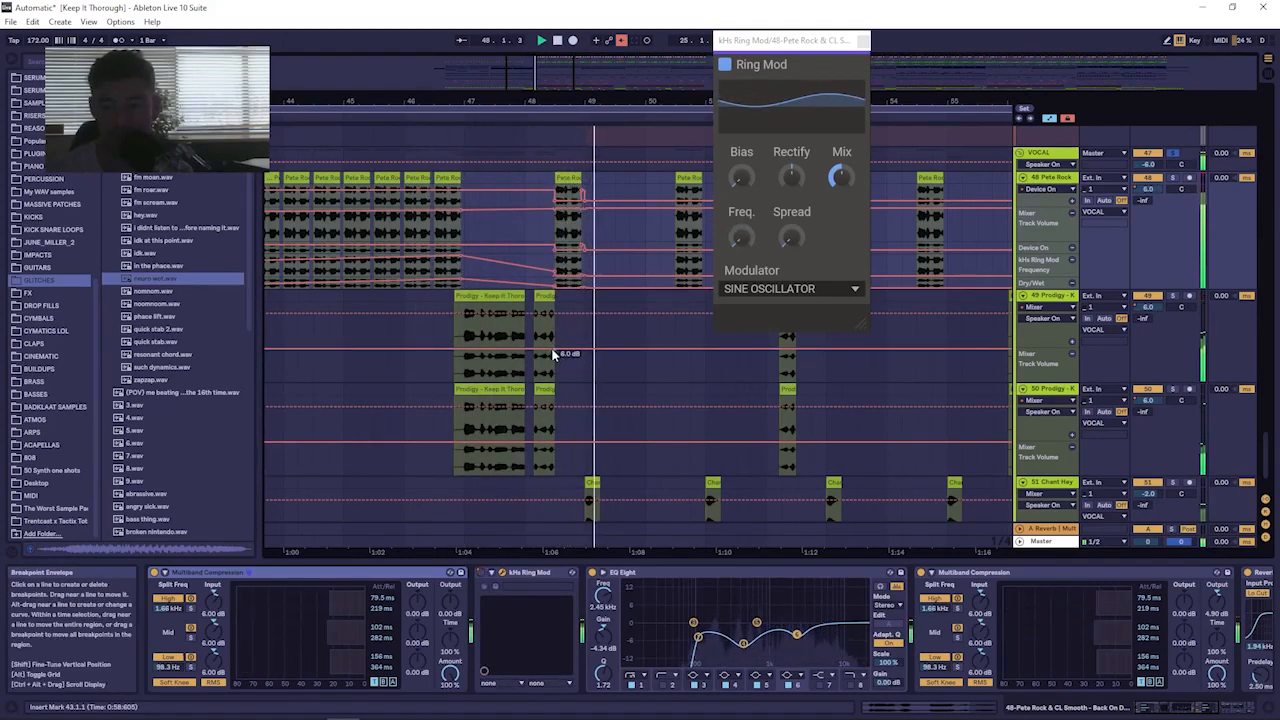
# Examine the Prodigy and Pete Rock vocal clips up close around bars 47 to 49.
pyautogui.moveTo(487, 100); pyautogui.dragTo(404, 349)
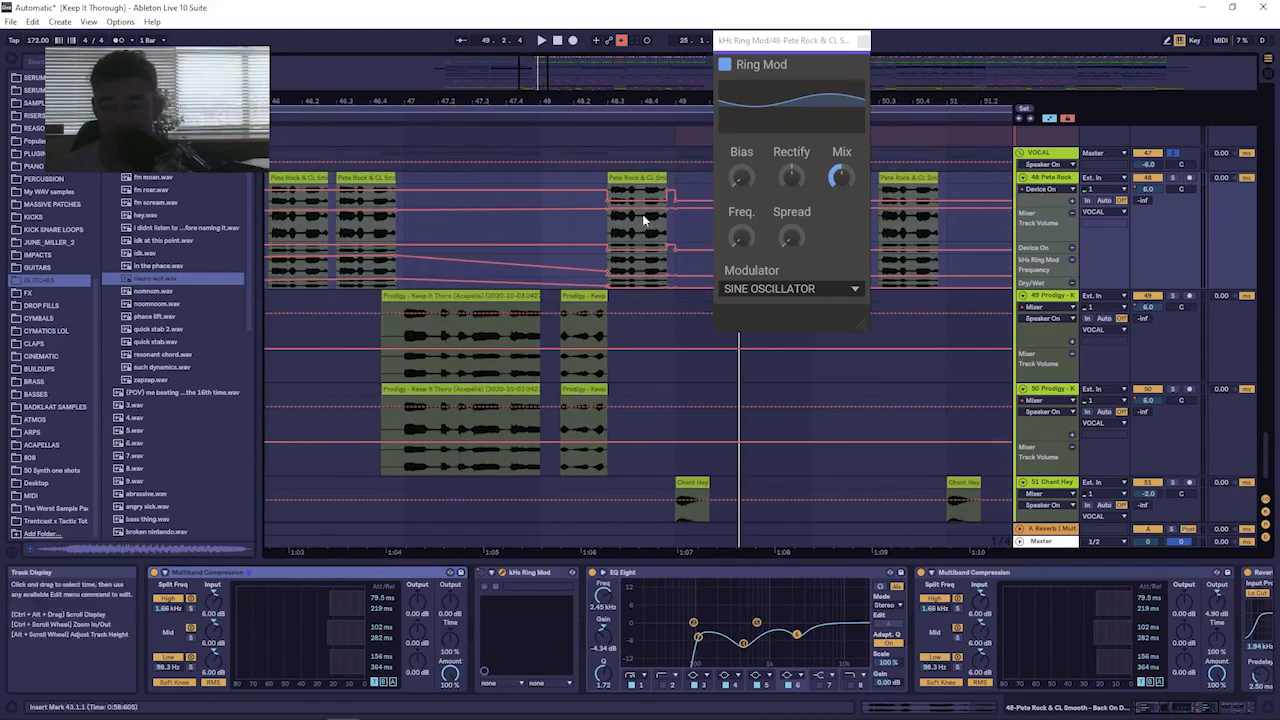
pyautogui.moveTo(609, 100); pyautogui.dragTo(600, 205)
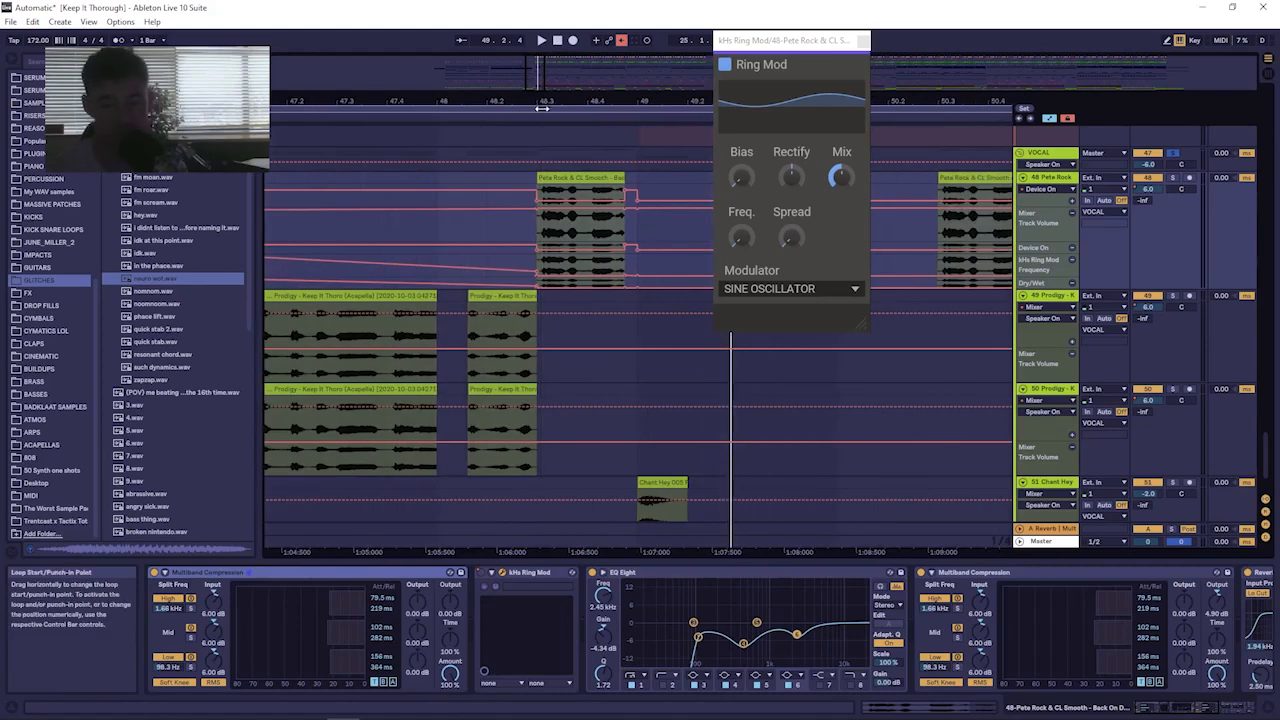
pyautogui.moveTo(541, 104); pyautogui.dragTo(484, 98)
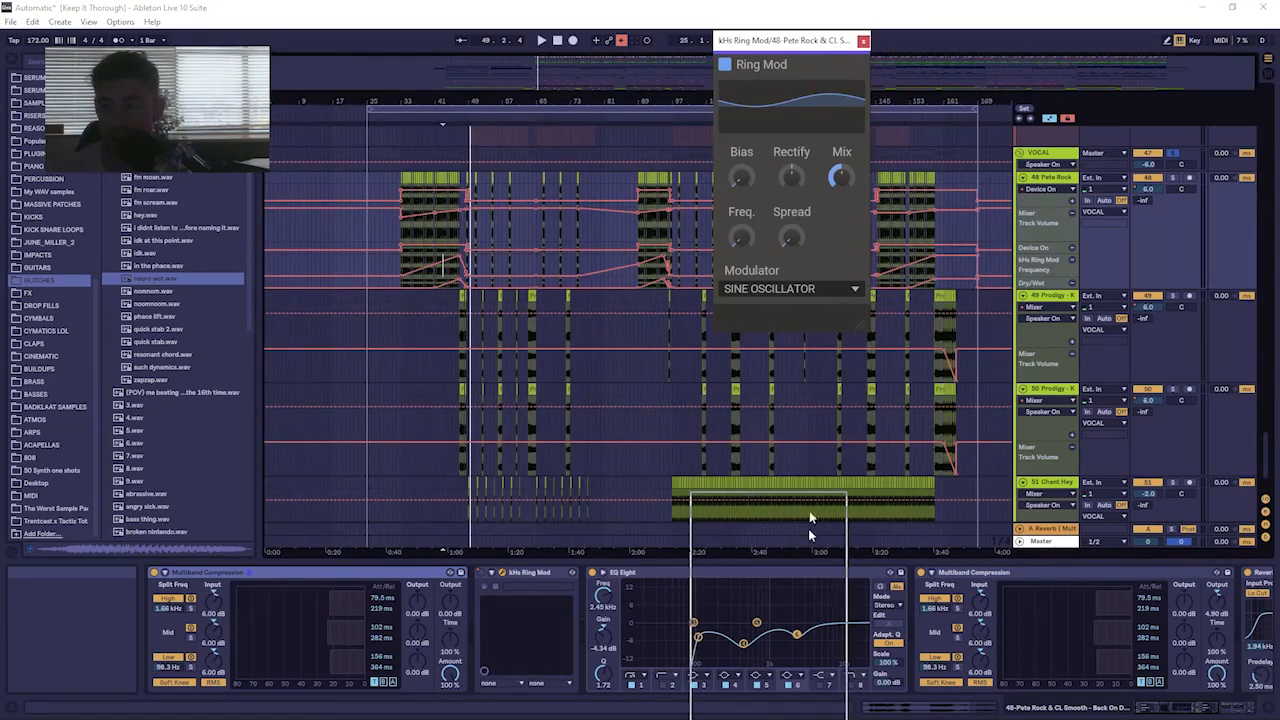
# Move the Ring Mod window clear of the tracks and play the closing Prodigy vocals from bar 159, then from 160.4.
pyautogui.moveTo(808, 528); pyautogui.dragTo(810, 564)
pyautogui.moveTo(977, 100); pyautogui.dragTo(853, 215)
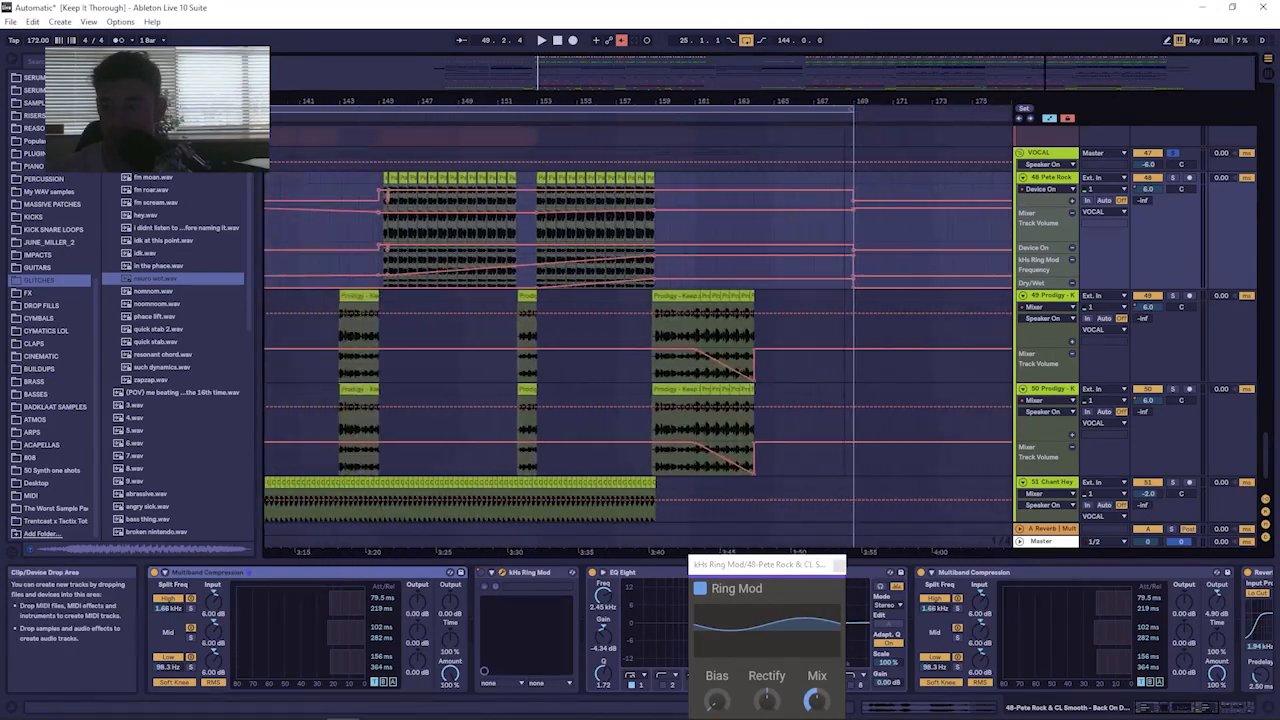
pyautogui.click(670, 313)
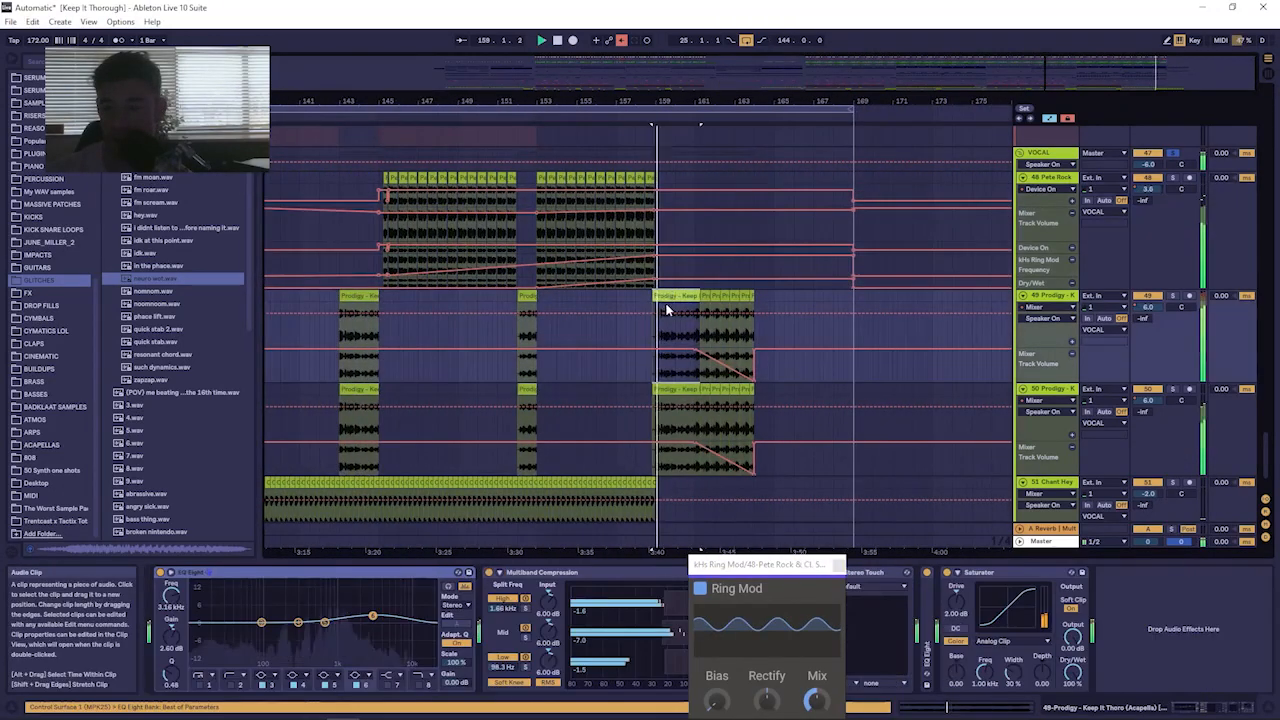
pyautogui.moveTo(708, 102); pyautogui.dragTo(698, 182)
pyautogui.press('space')
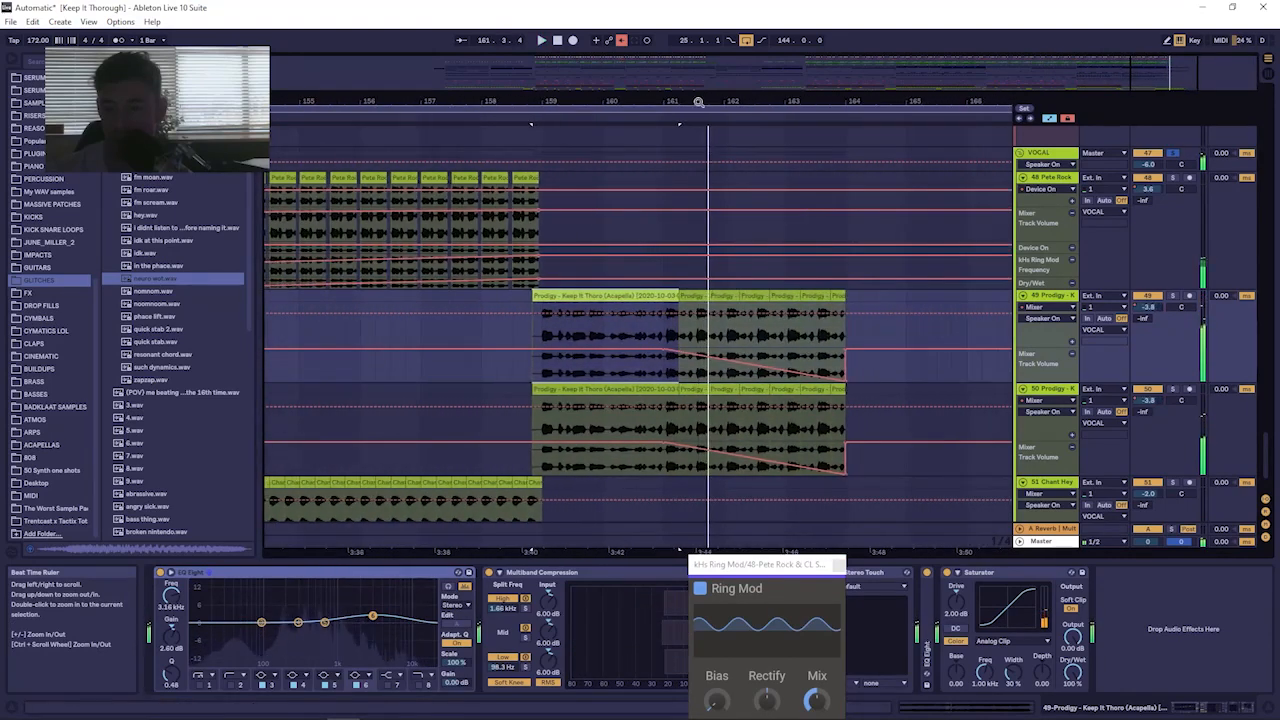
pyautogui.click(649, 329)
pyautogui.press('space')
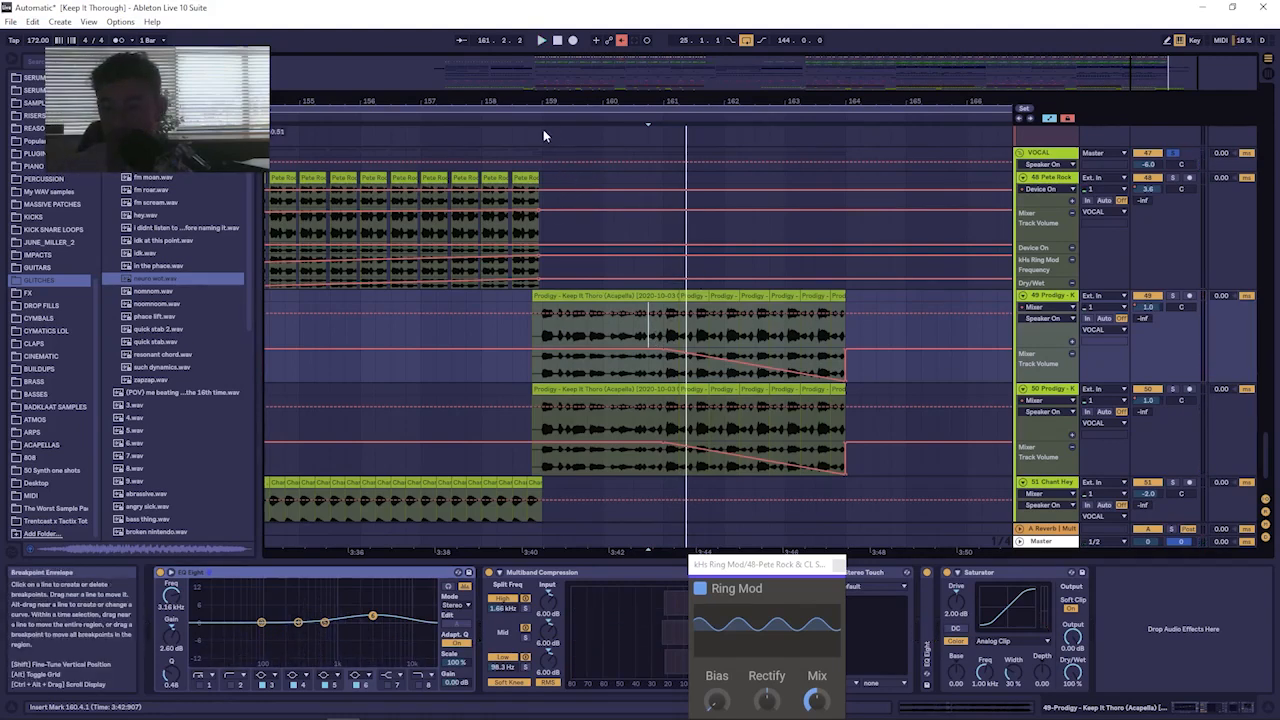
# Play from the last Pete Rock clip at 46.3 into the Prodigy vocals before bar 49.
pyautogui.moveTo(547, 101); pyautogui.dragTo(547, 30)
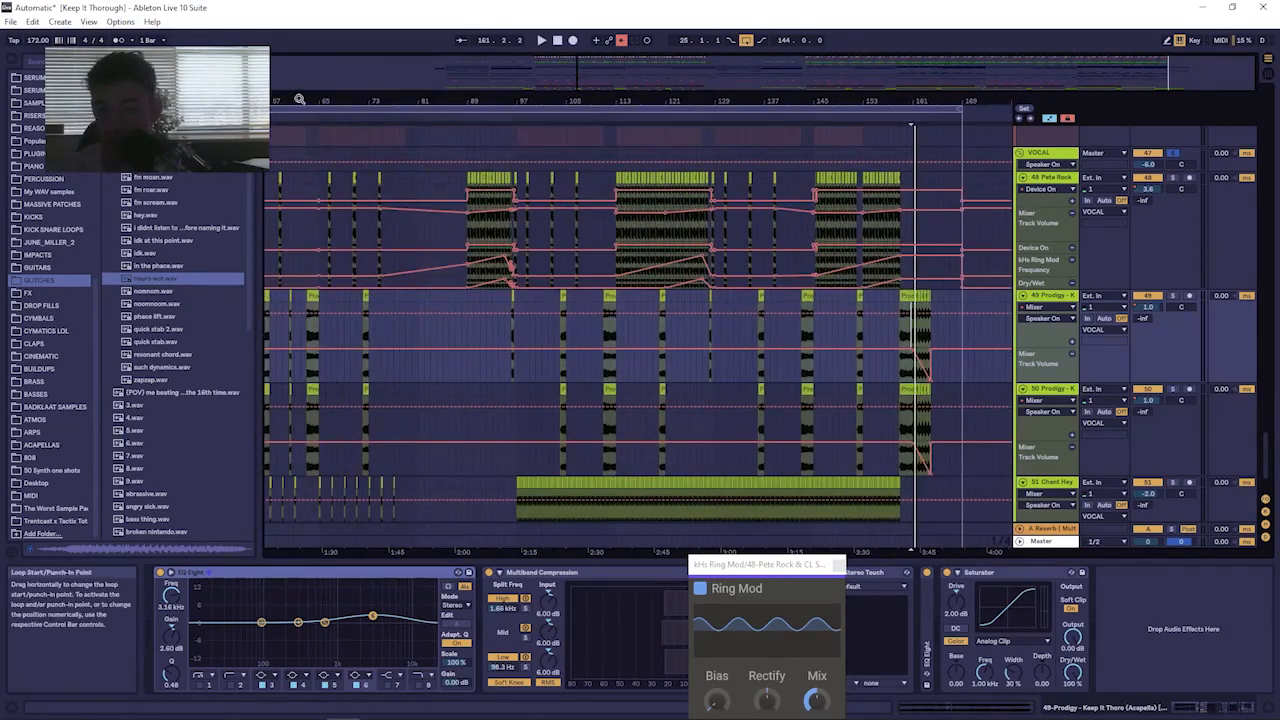
pyautogui.moveTo(299, 100); pyautogui.dragTo(299, 85)
pyautogui.moveTo(462, 103); pyautogui.dragTo(421, 213)
pyautogui.click(440, 194)
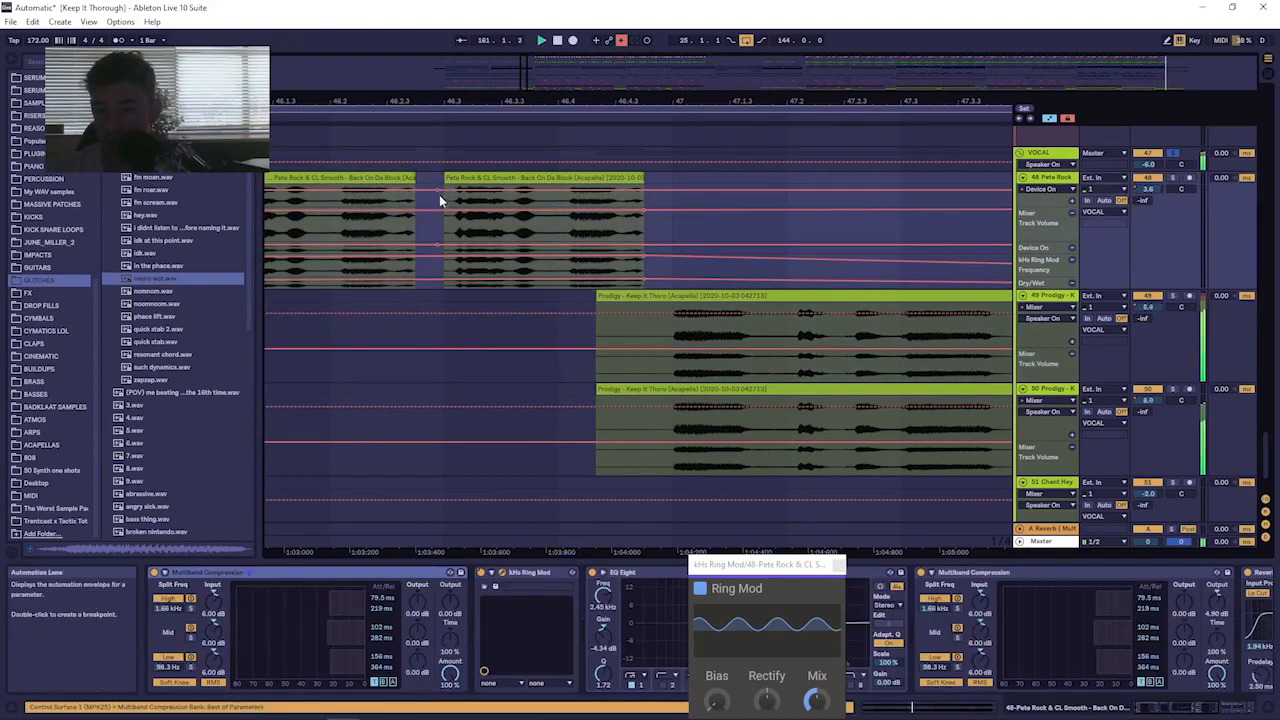
pyautogui.press('space')
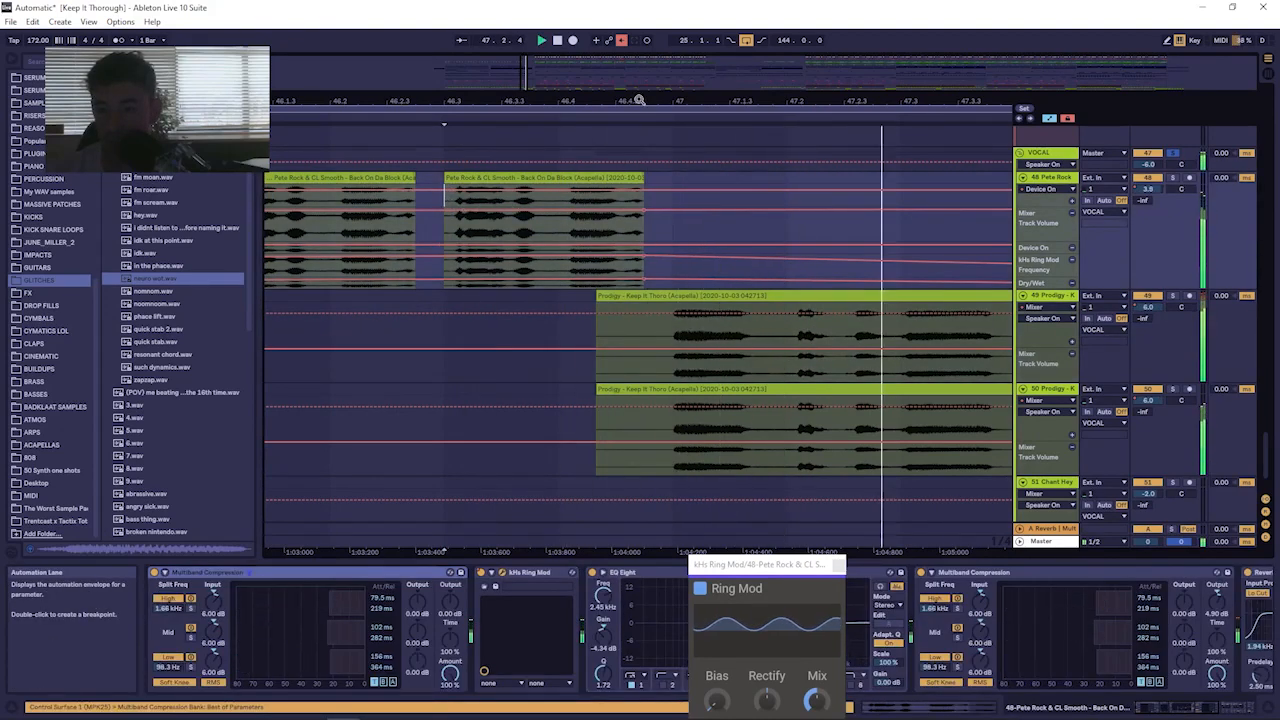
pyautogui.moveTo(647, 101); pyautogui.dragTo(338, 99)
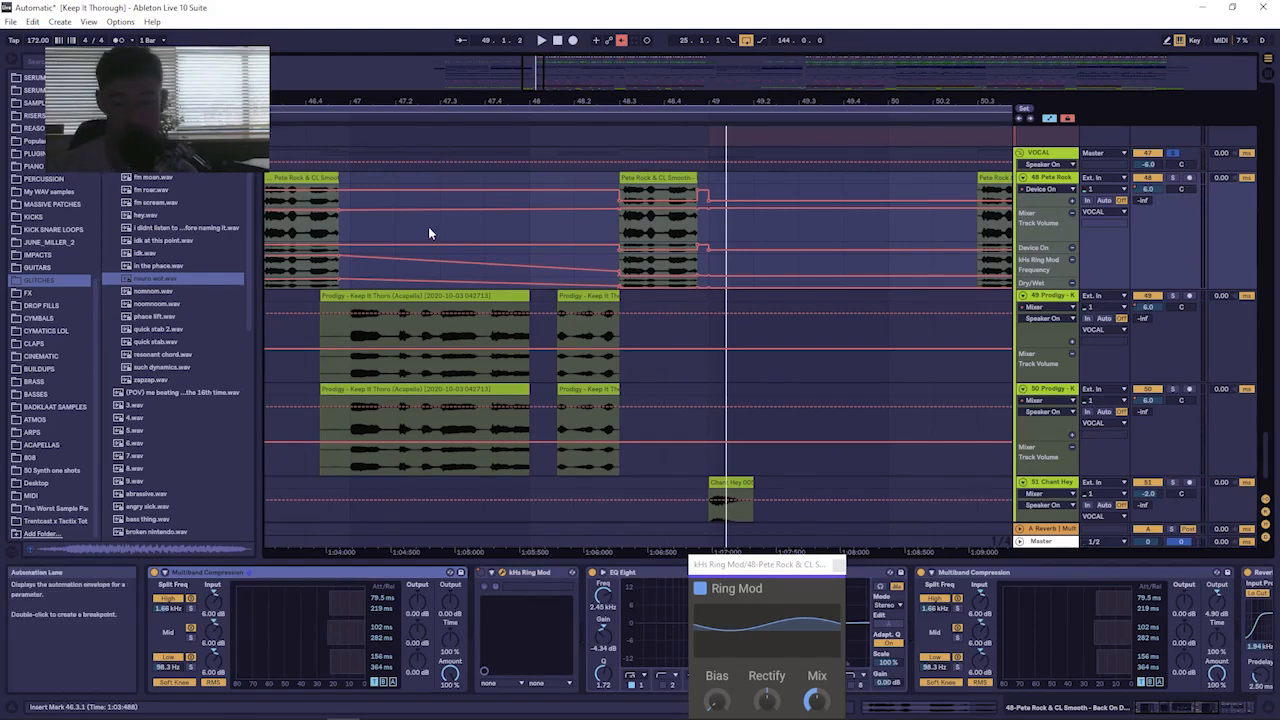
# Play the Prodigy phrase starting before bar 47, then the single Pete Rock clip at bar 48.3.
pyautogui.click(318, 298)
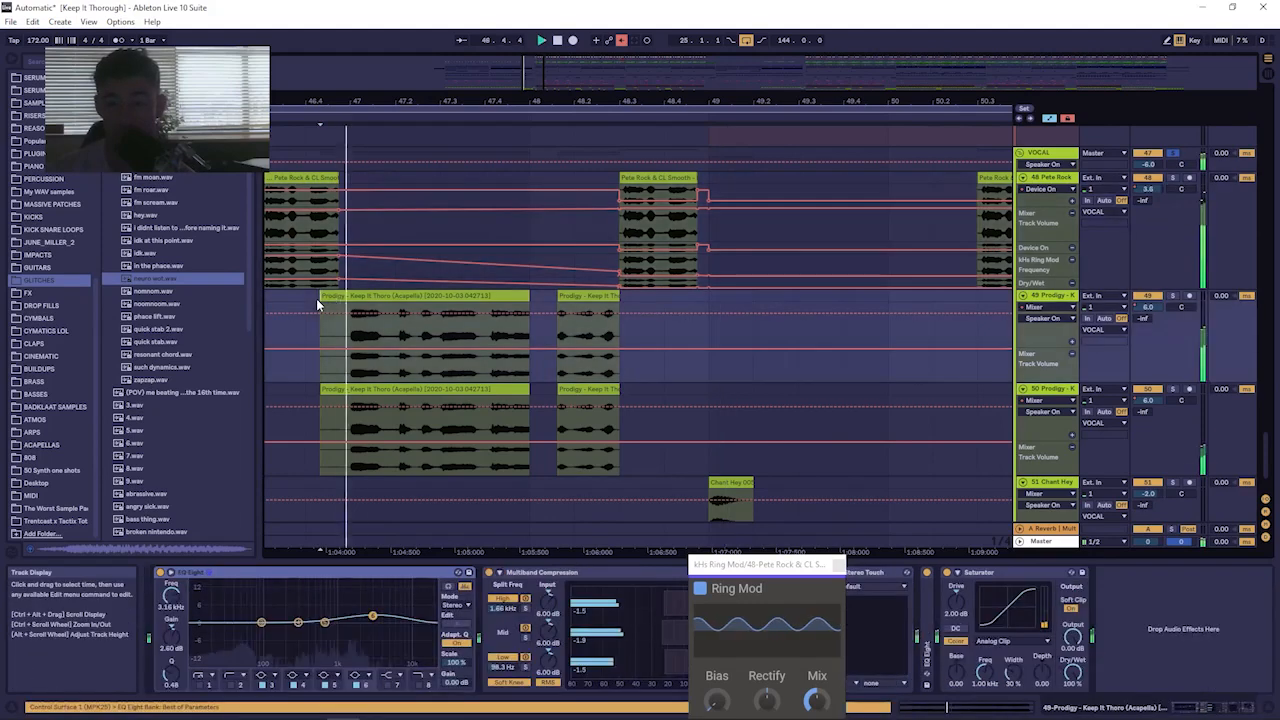
pyautogui.click(380, 298)
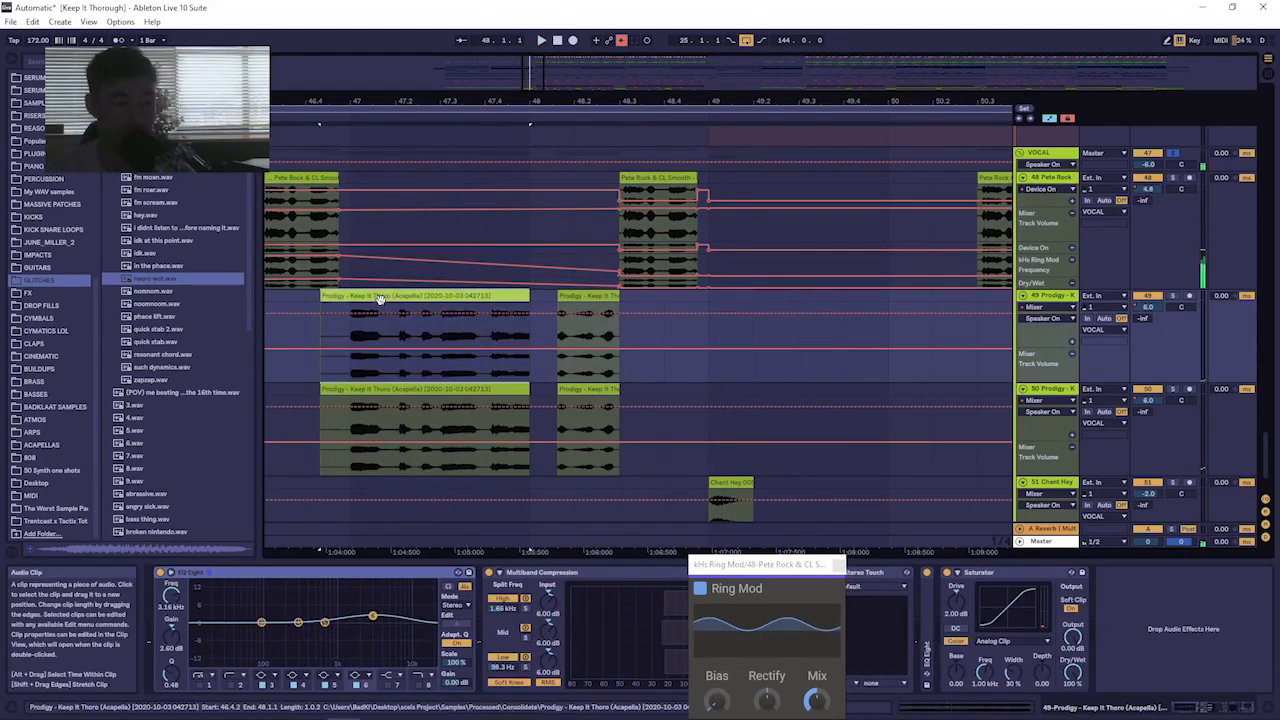
pyautogui.click(648, 195)
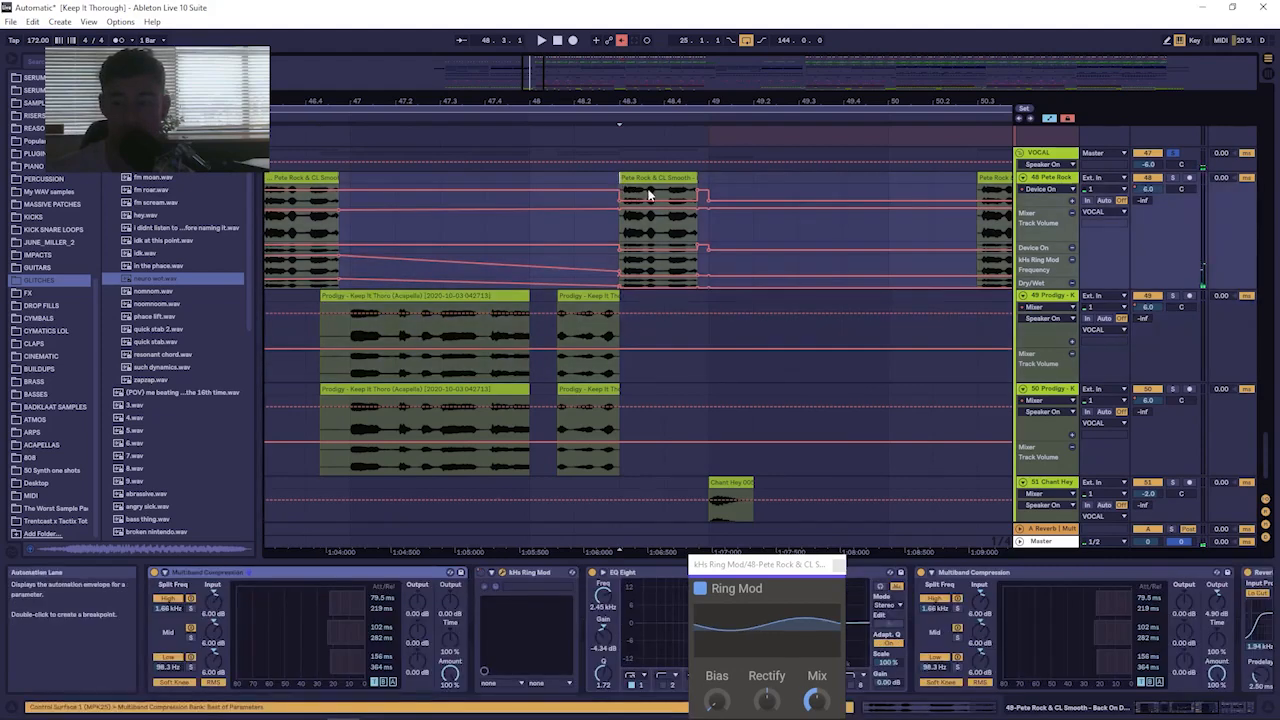
pyautogui.press('space')
pyautogui.moveTo(724, 102); pyautogui.dragTo(724, 30)
# Fold the two Prodigy tracks in the VOCAL group.
pyautogui.click(1024, 303)
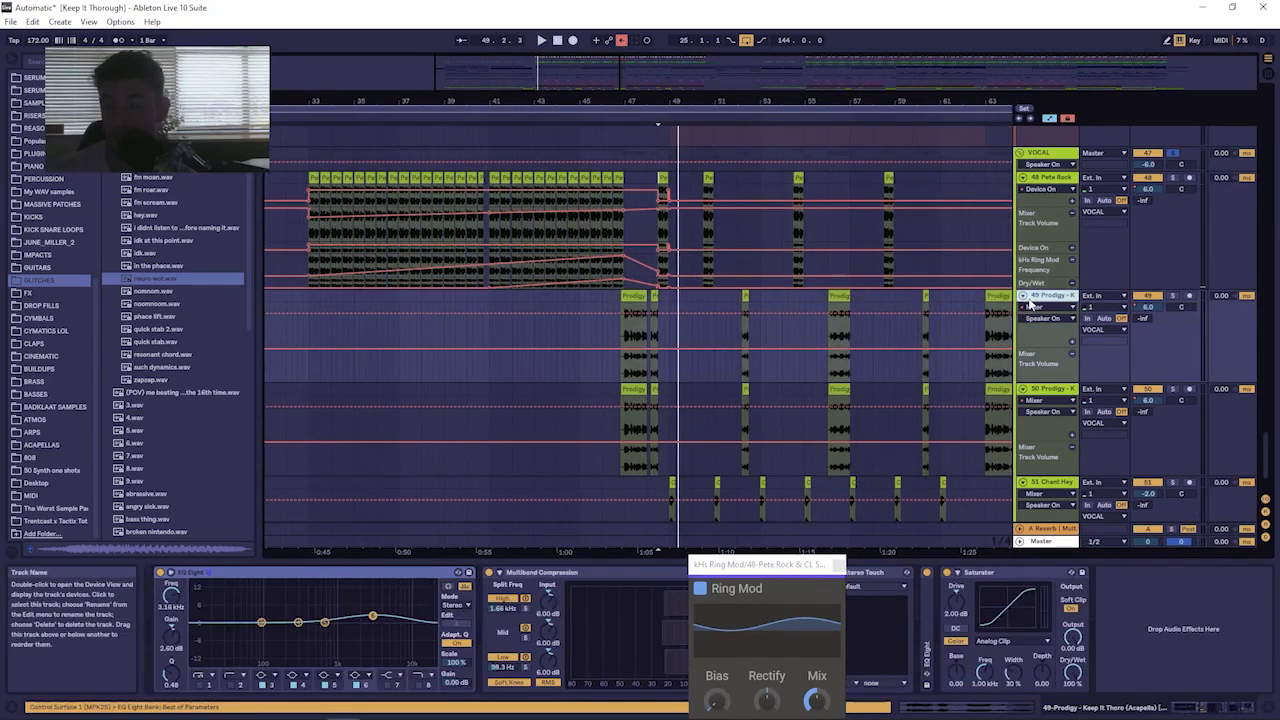
pyautogui.click(1023, 296)
pyautogui.click(1028, 308)
# Solo the SUB group and select its first Serum track, with the clips from bar 49 in view.
pyautogui.moveTo(704, 102); pyautogui.dragTo(476, 26)
pyautogui.scroll(1, 516, 246)
pyautogui.scroll(7, 515, 240)
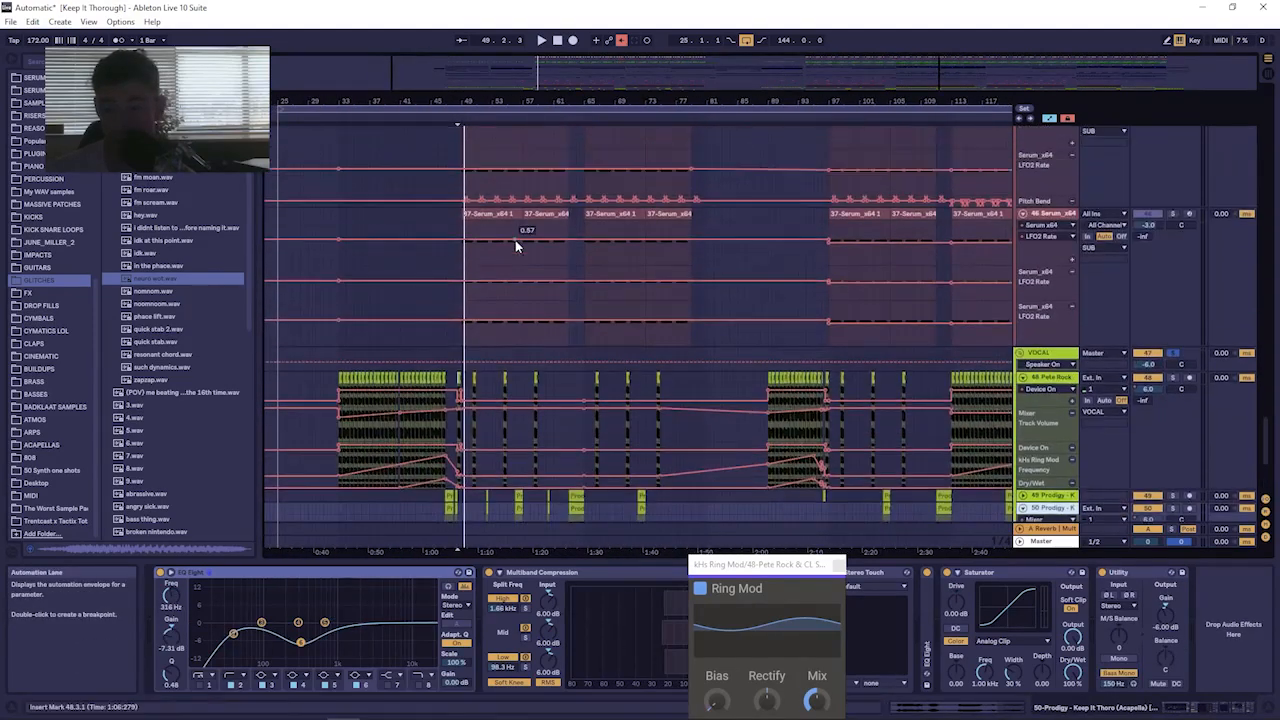
pyautogui.scroll(2, 642, 254)
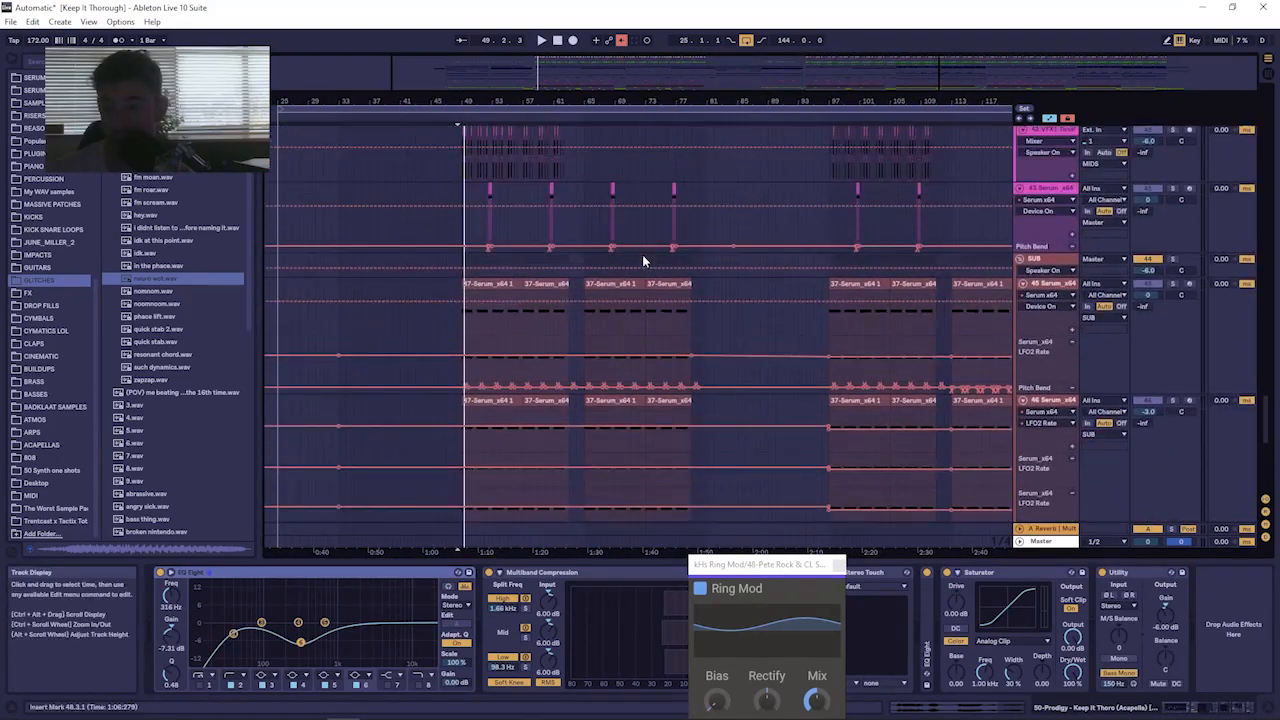
pyautogui.scroll(-2, 642, 254)
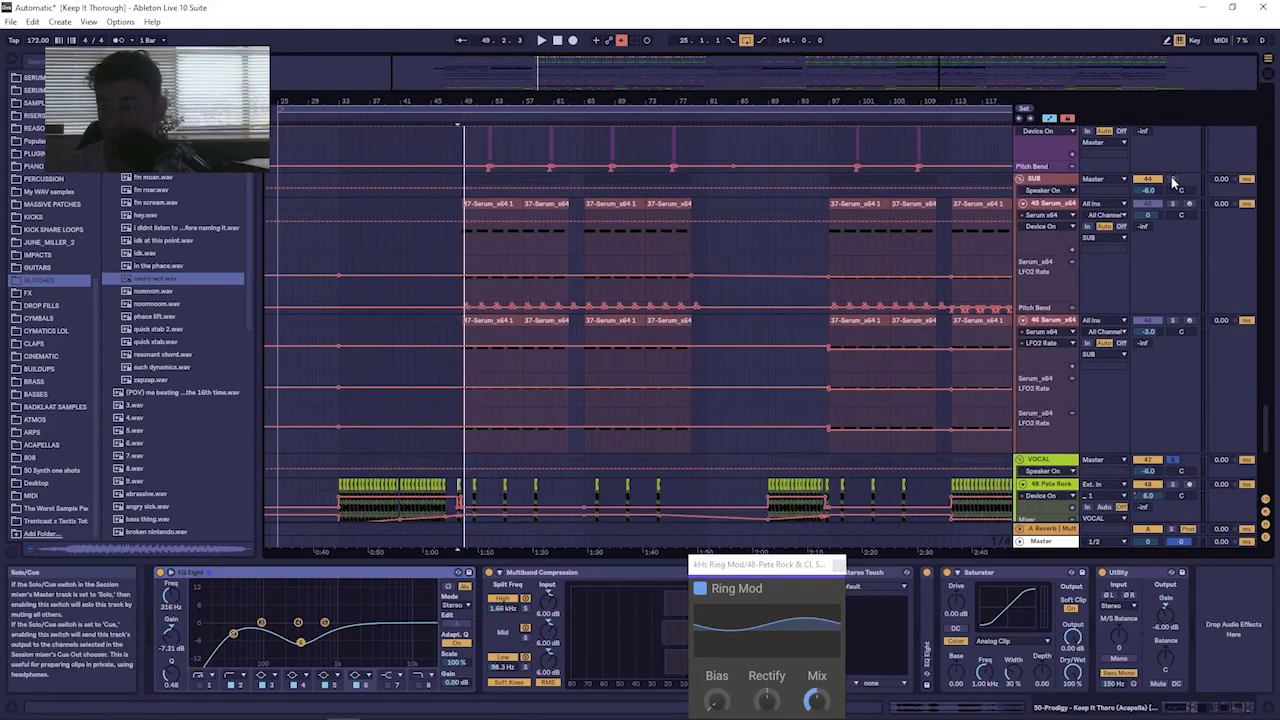
pyautogui.click(1056, 205)
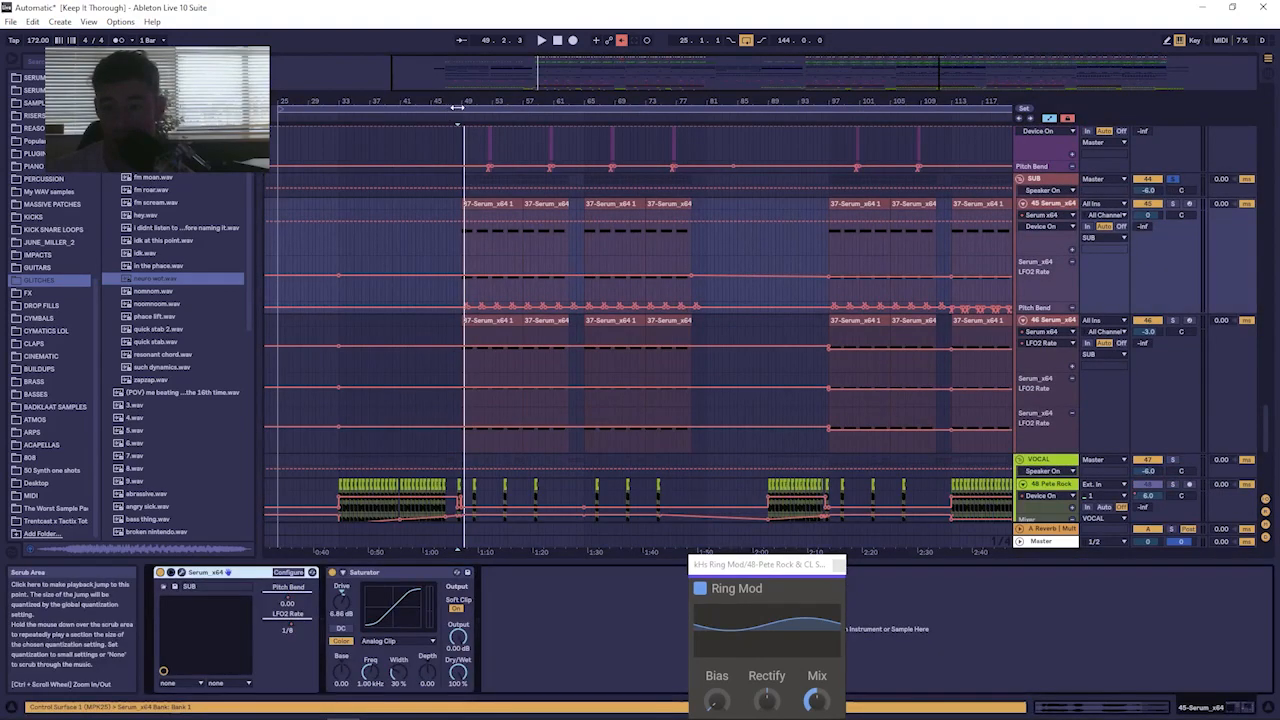
pyautogui.moveTo(466, 102); pyautogui.dragTo(466, 126)
pyautogui.moveTo(1001, 126); pyautogui.dragTo(1001, 210)
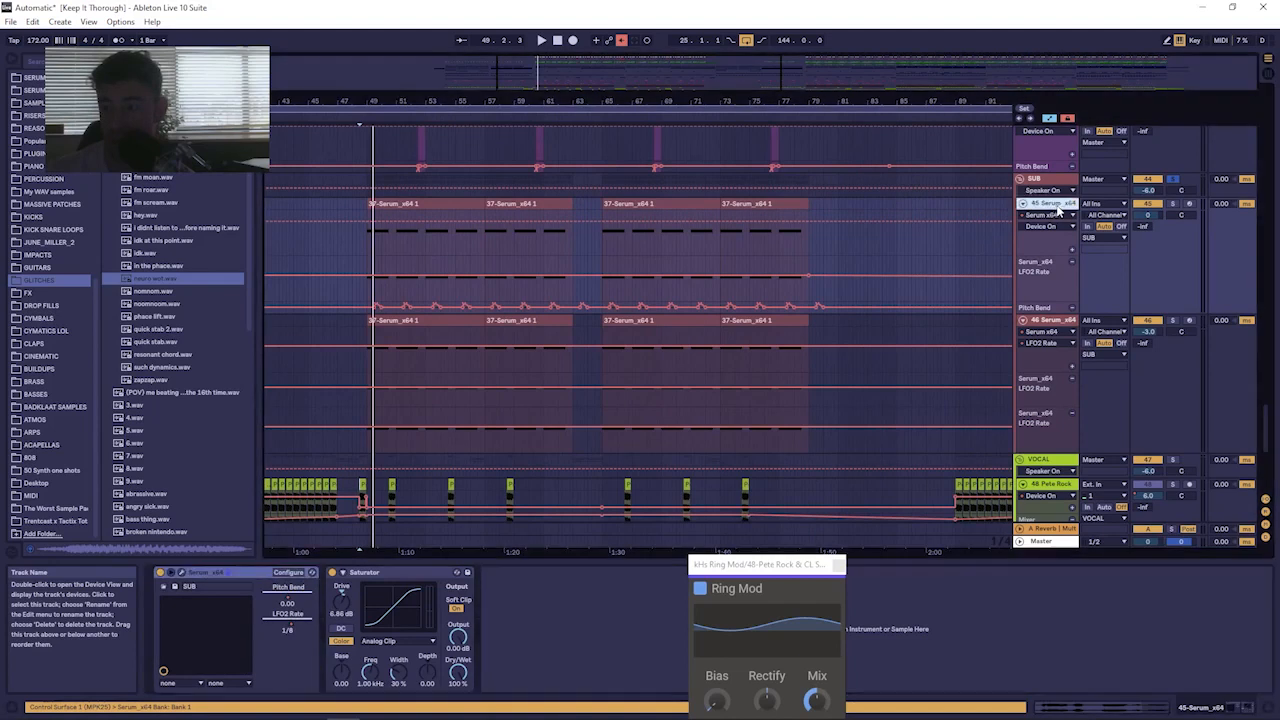
# Close the Ring Mod window, open Serum on track 45, and turn off its Tube distortion before returning to the oscillators.
pyautogui.click(838, 566)
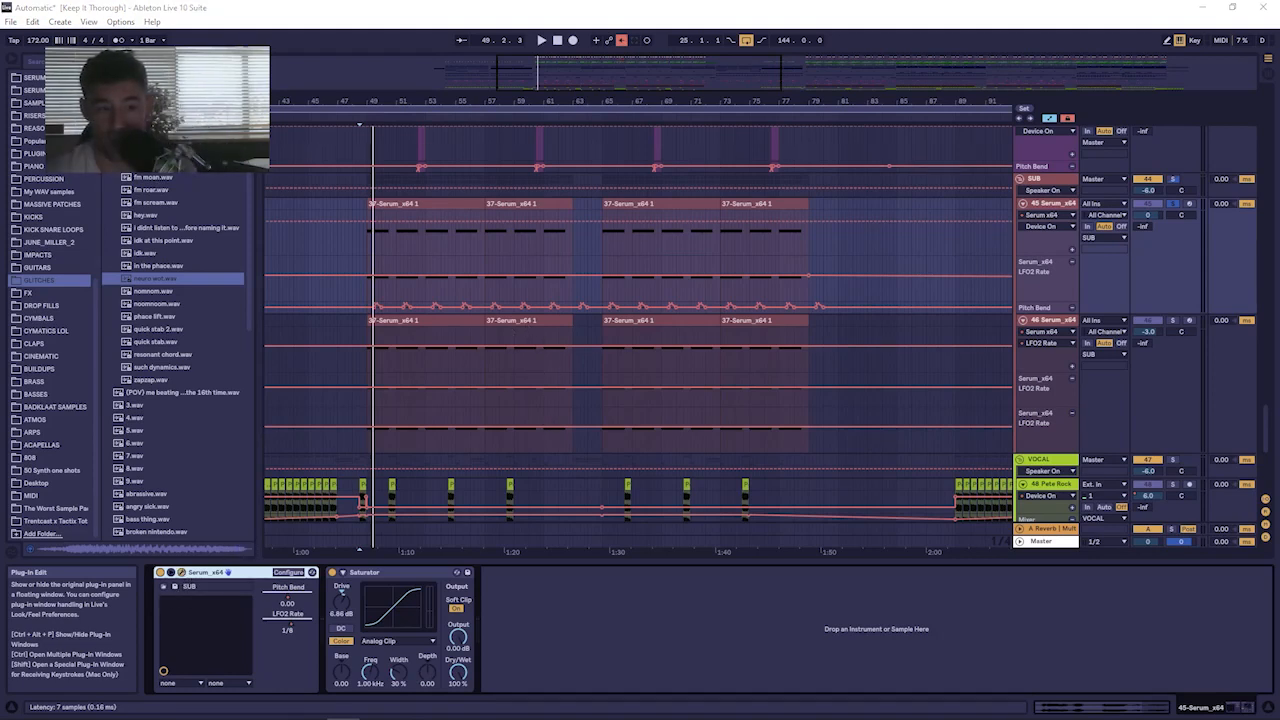
pyautogui.hotkey('ctrl', 'alt', 'p')
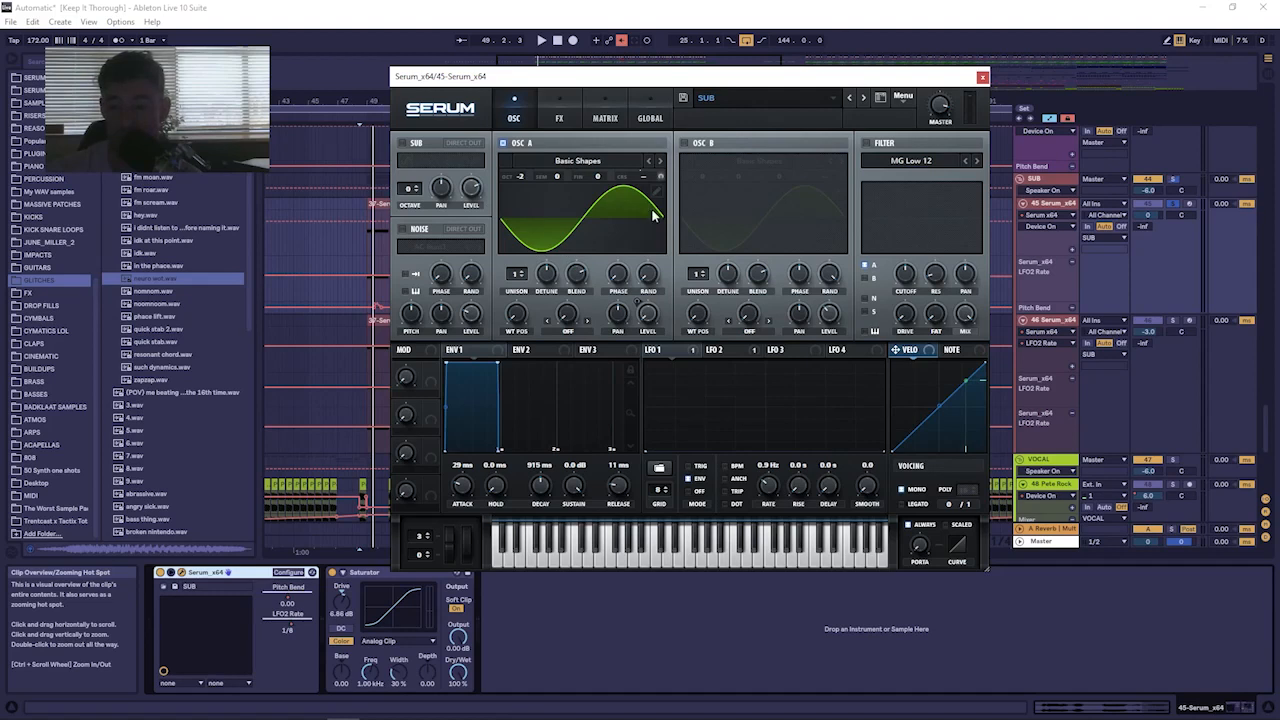
pyautogui.click(548, 119)
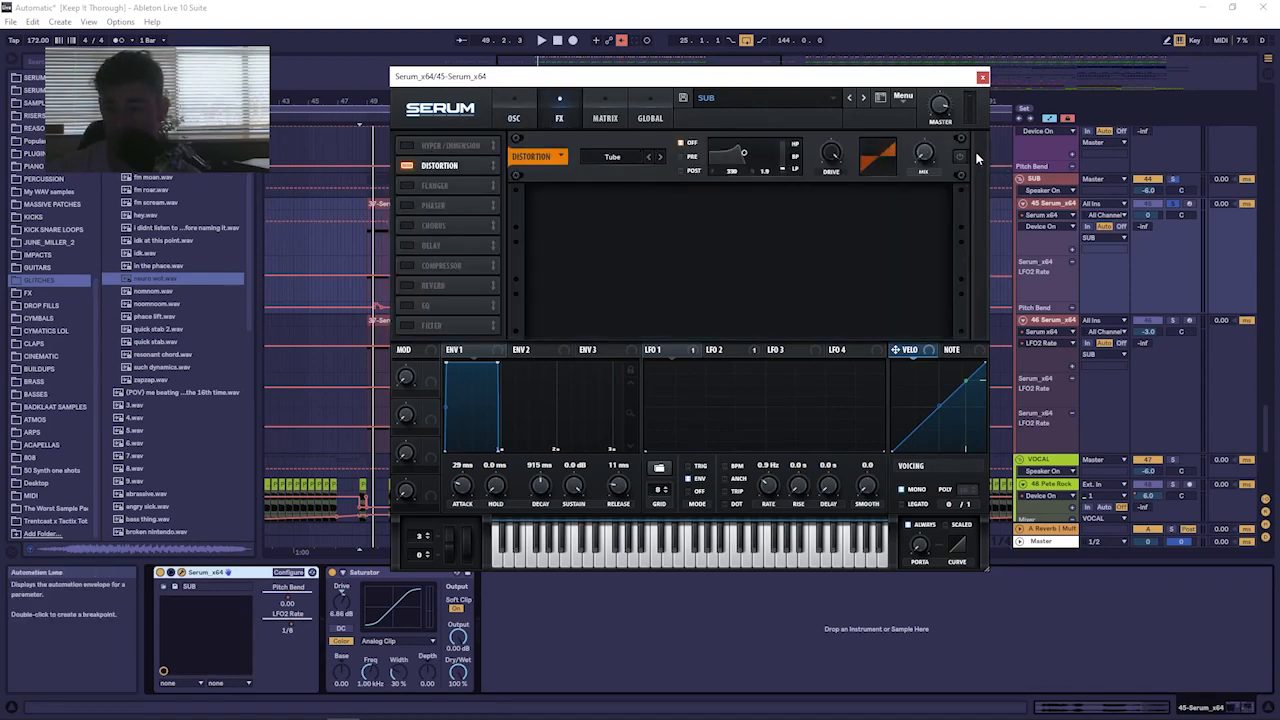
pyautogui.click(407, 166)
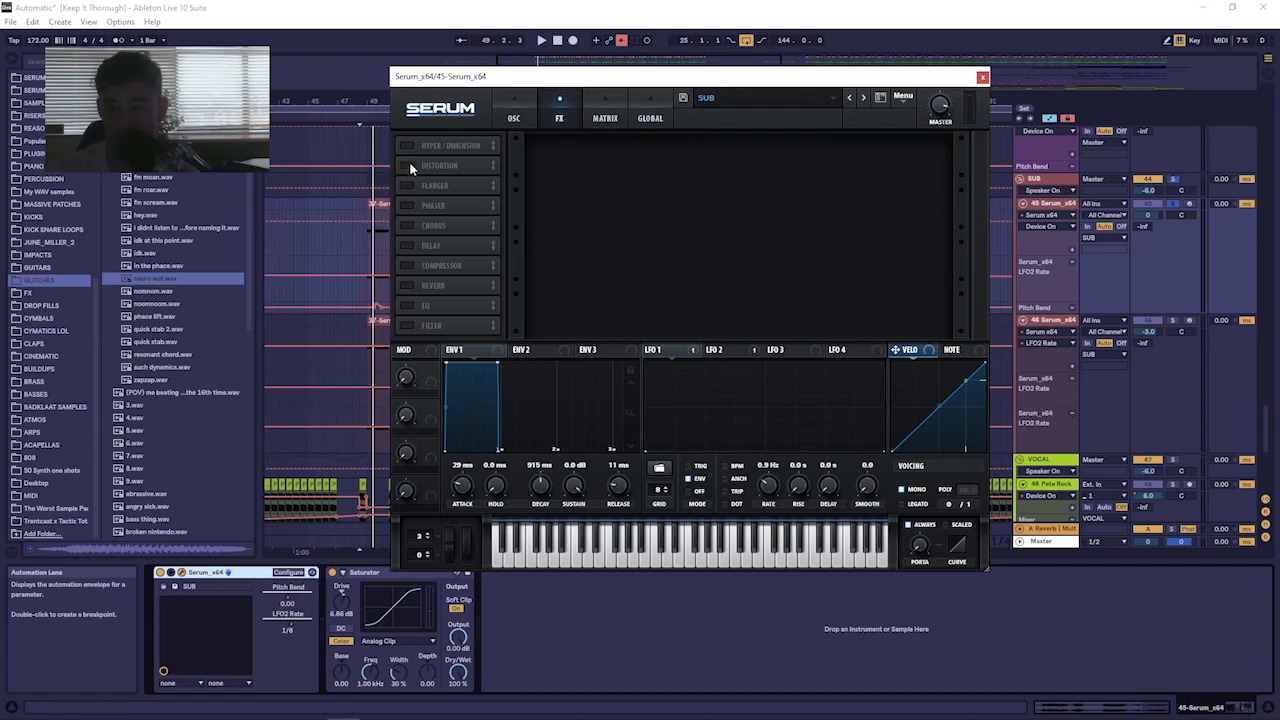
pyautogui.click(514, 118)
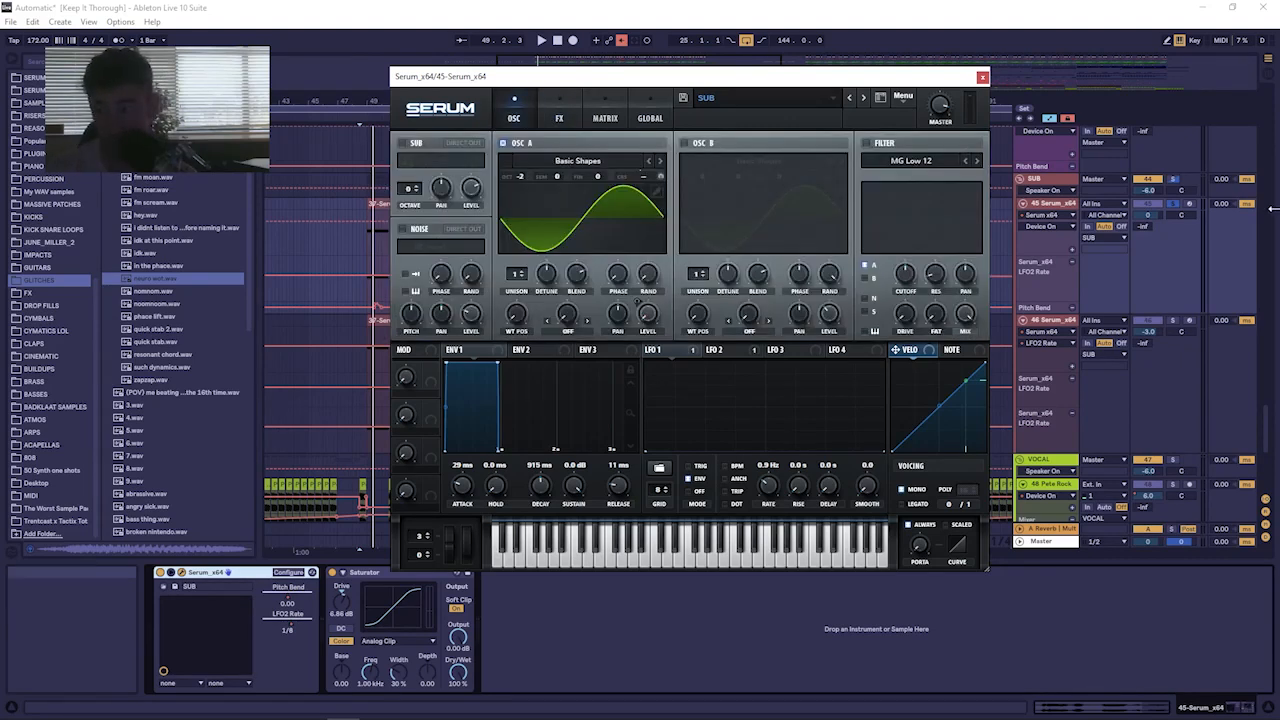
# Arm track 45 to audition the sub, close Serum, and view the track's pitch bend automation from bar 49 up close.
pyautogui.click(1188, 205)
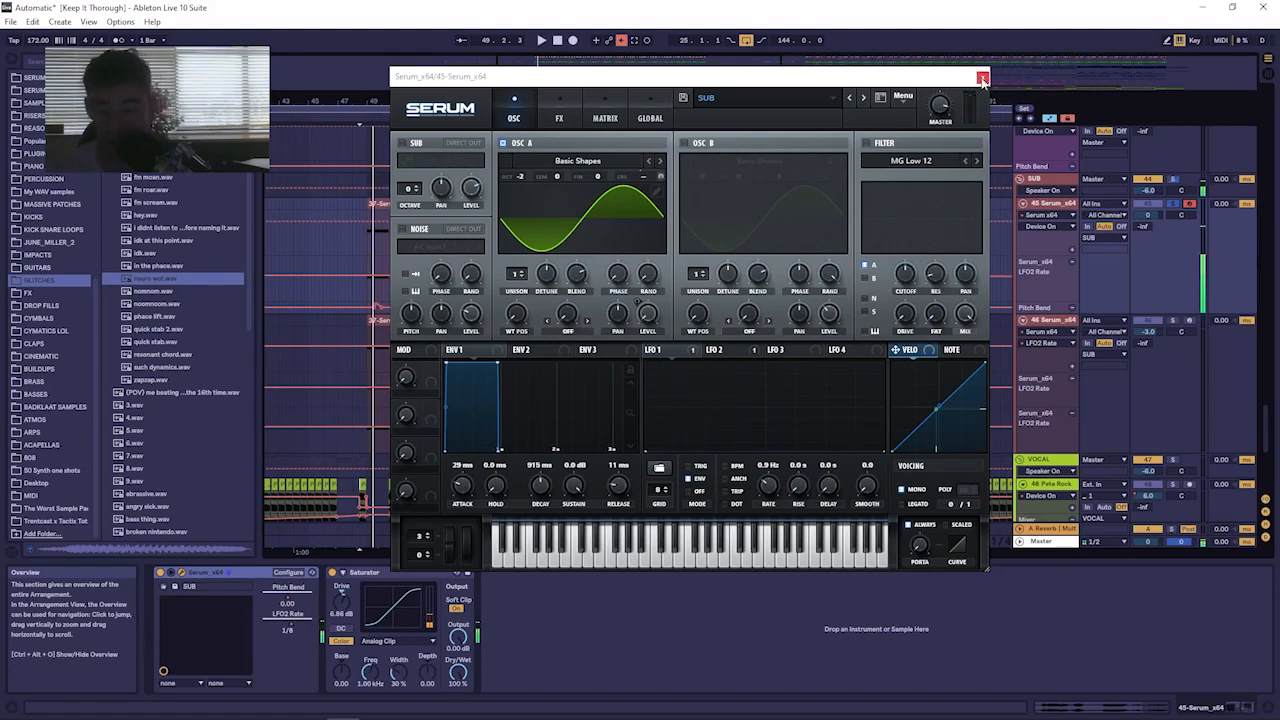
pyautogui.click(983, 78)
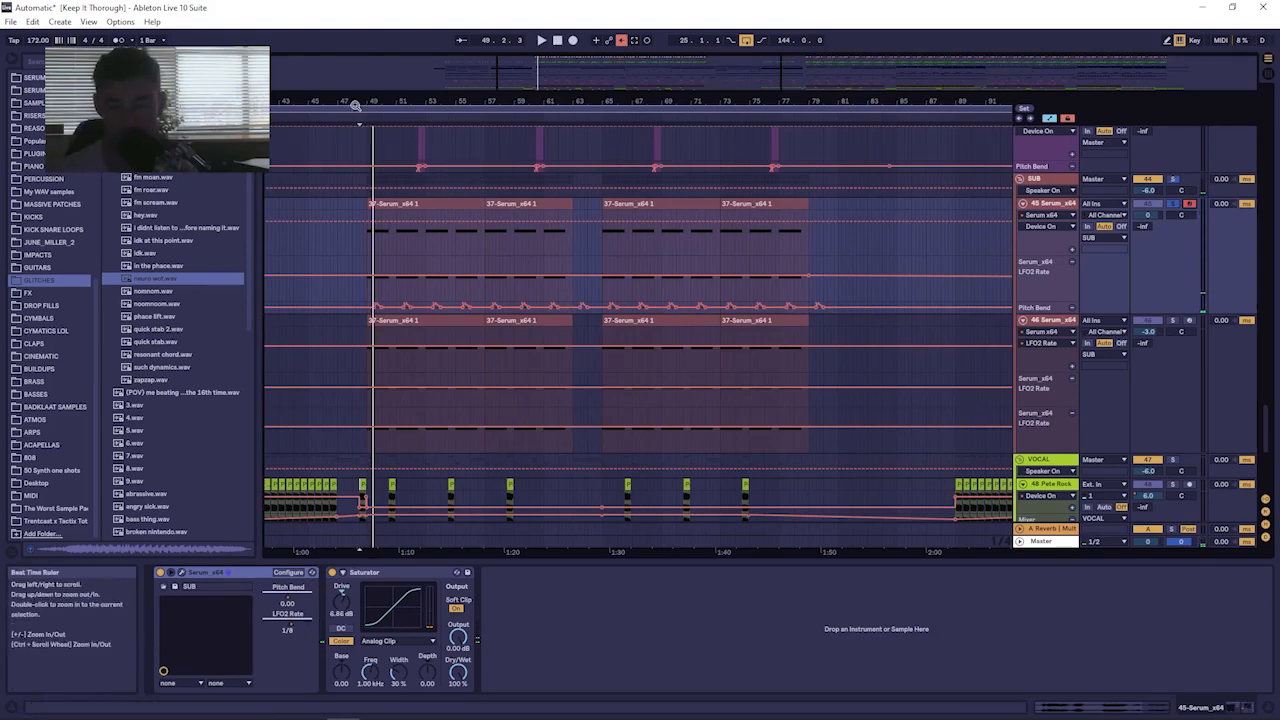
pyautogui.moveTo(357, 108); pyautogui.dragTo(358, 220)
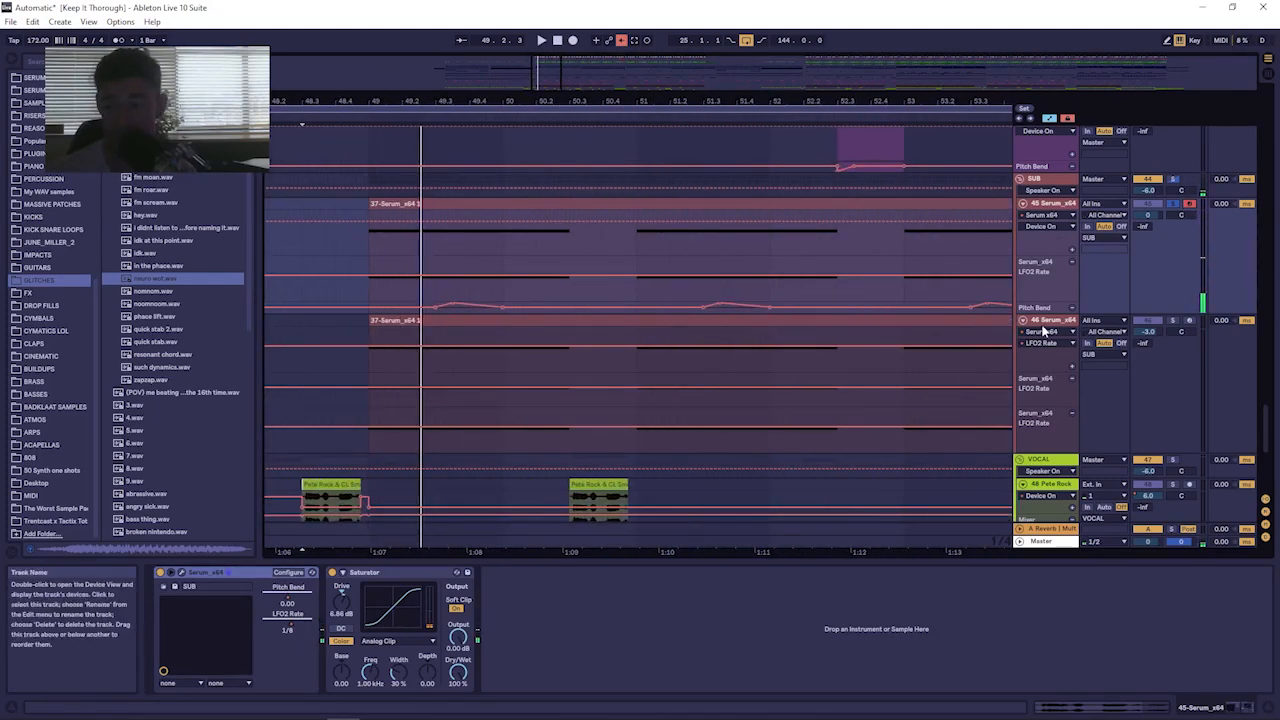
# Select and arm Serum track 46, and play the SUB group's layers into bar 49.
pyautogui.click(1078, 320)
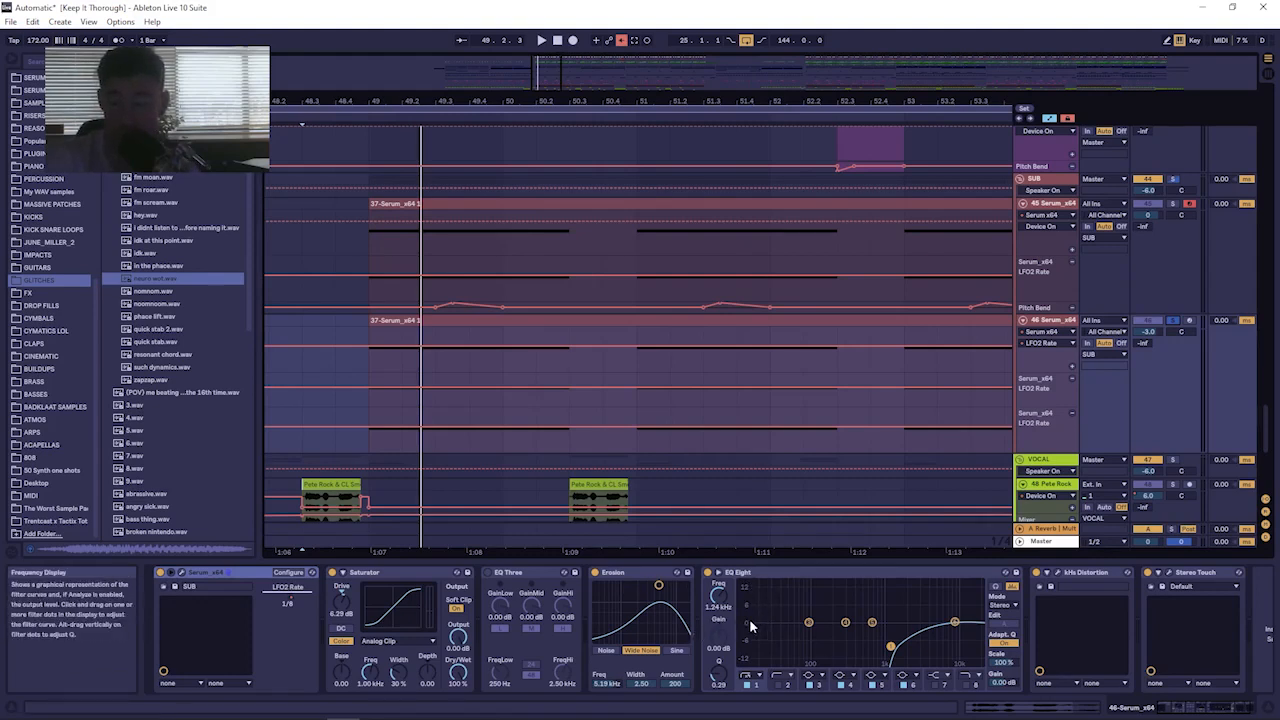
pyautogui.click(1189, 320)
pyautogui.moveTo(408, 100); pyautogui.dragTo(333, 100)
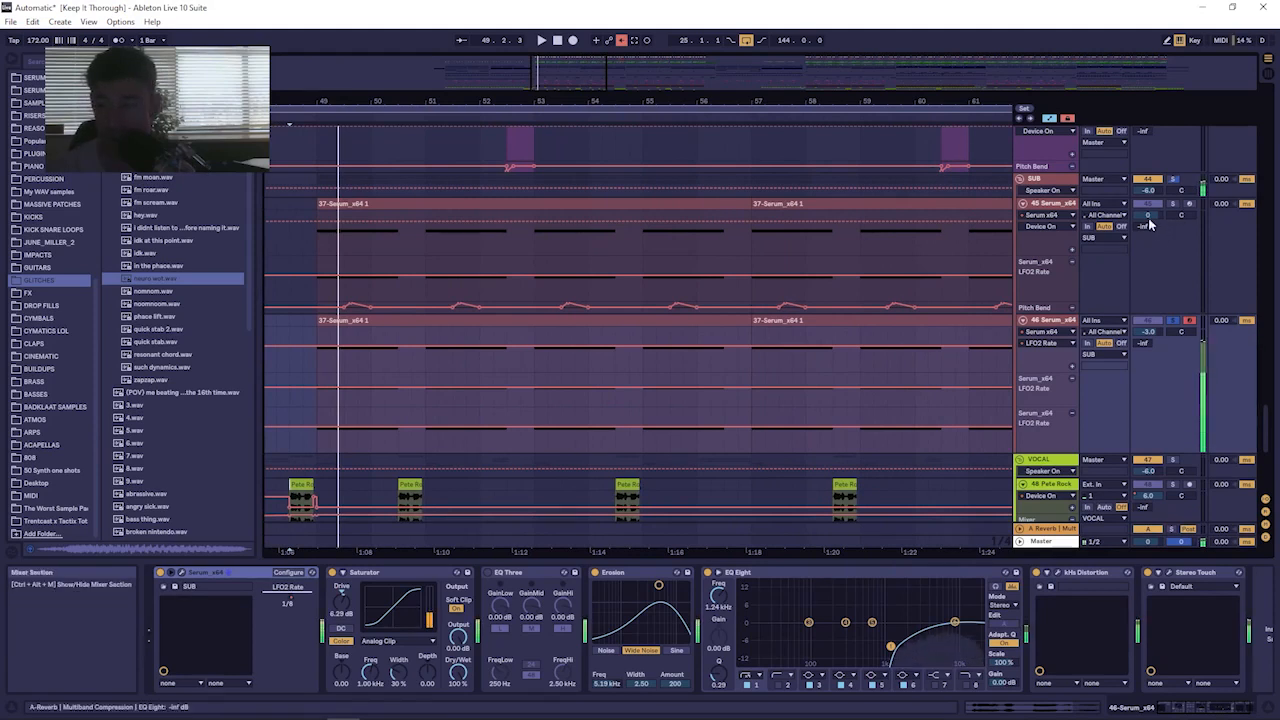
pyautogui.press('space')
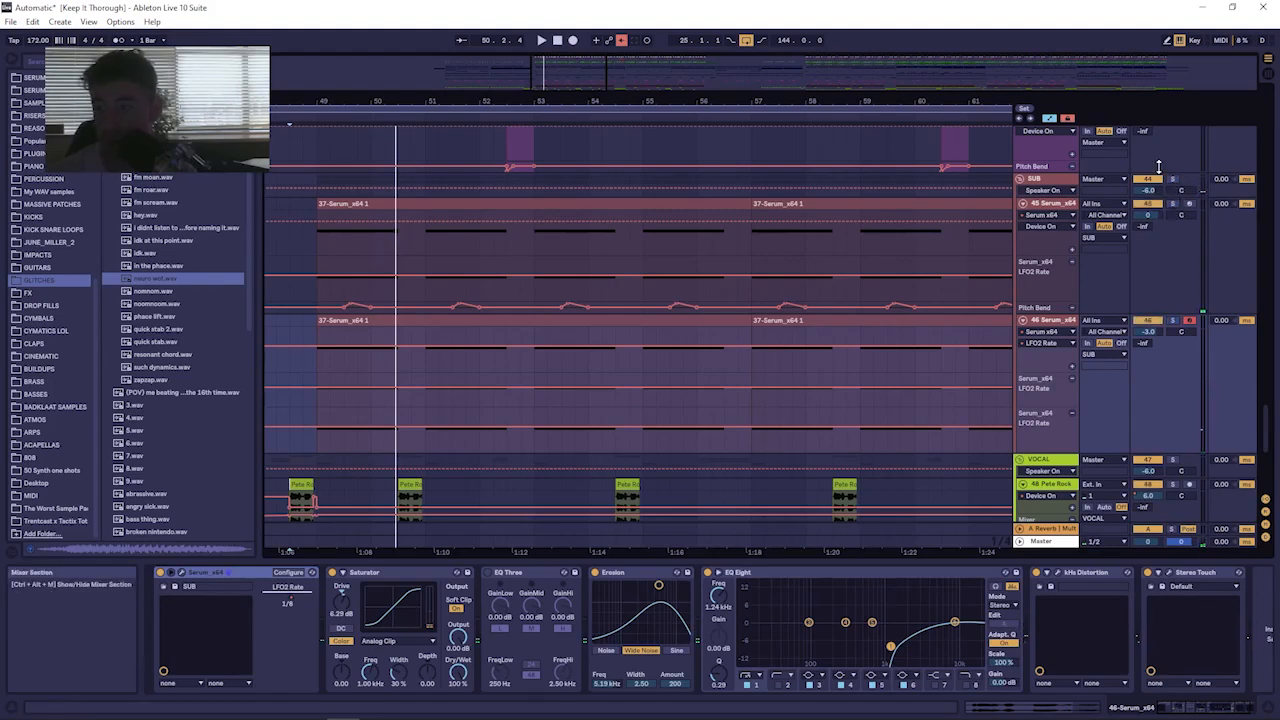
# Fold both Serum sub tracks, the SUB group, and Serum track 43 above it.
pyautogui.scroll(-2, 970, 403)
pyautogui.scroll(4, 971, 394)
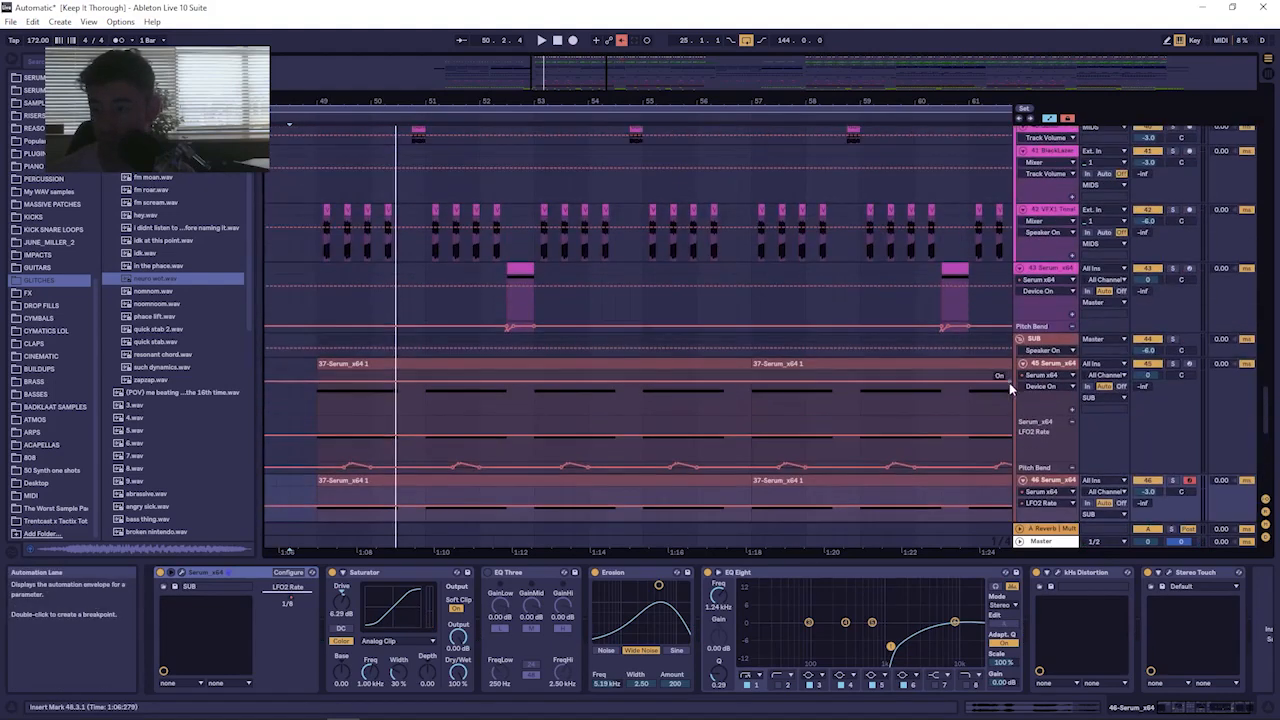
pyautogui.click(1023, 366)
pyautogui.click(1022, 376)
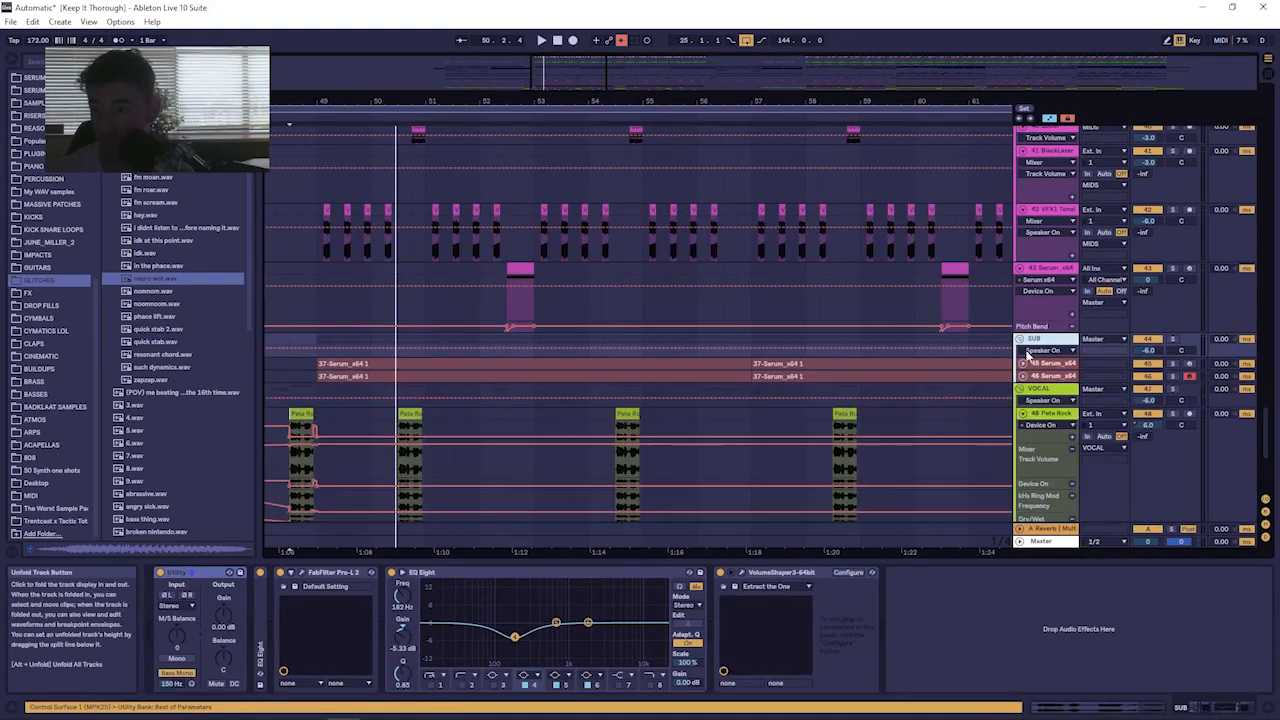
pyautogui.click(1020, 339)
pyautogui.click(1020, 268)
# Return to the drum tracks and play the full mix from before bar 48 into the section at bar 49.
pyautogui.moveTo(1269, 445); pyautogui.dragTo(1272, 92)
pyautogui.moveTo(347, 99); pyautogui.dragTo(547, 48)
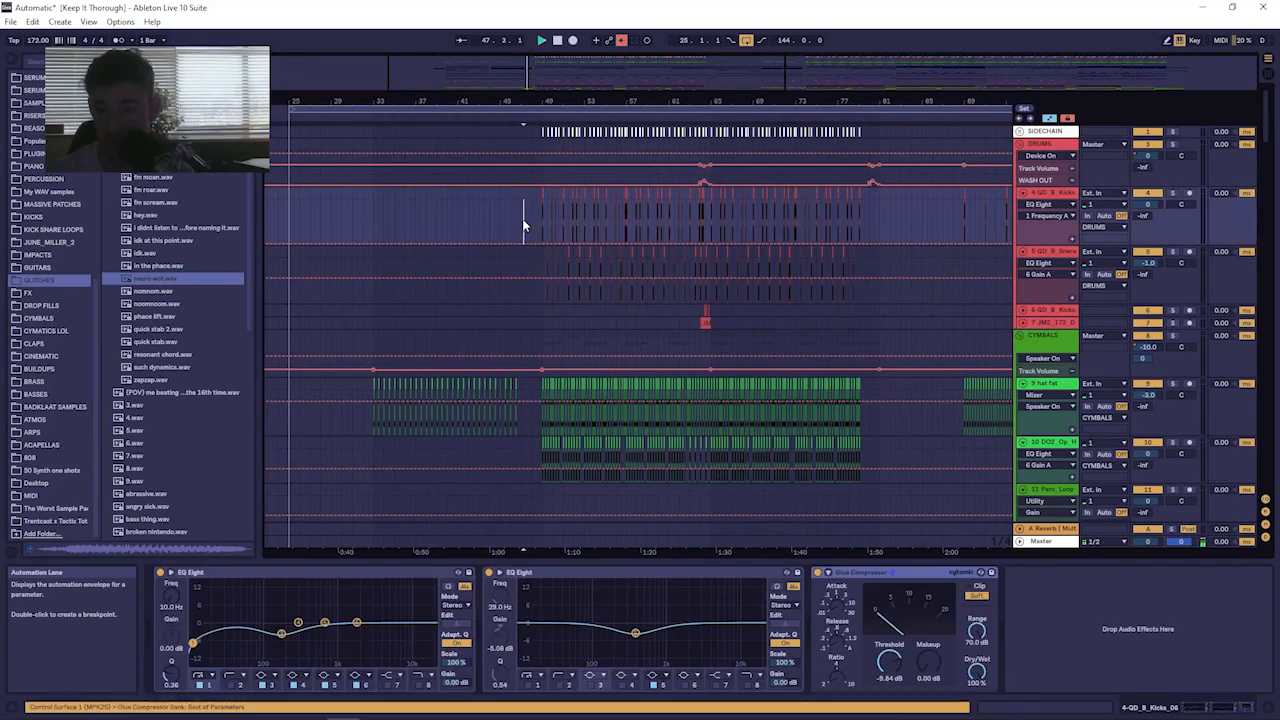
pyautogui.press('space')
pyautogui.moveTo(547, 99); pyautogui.dragTo(412, 178)
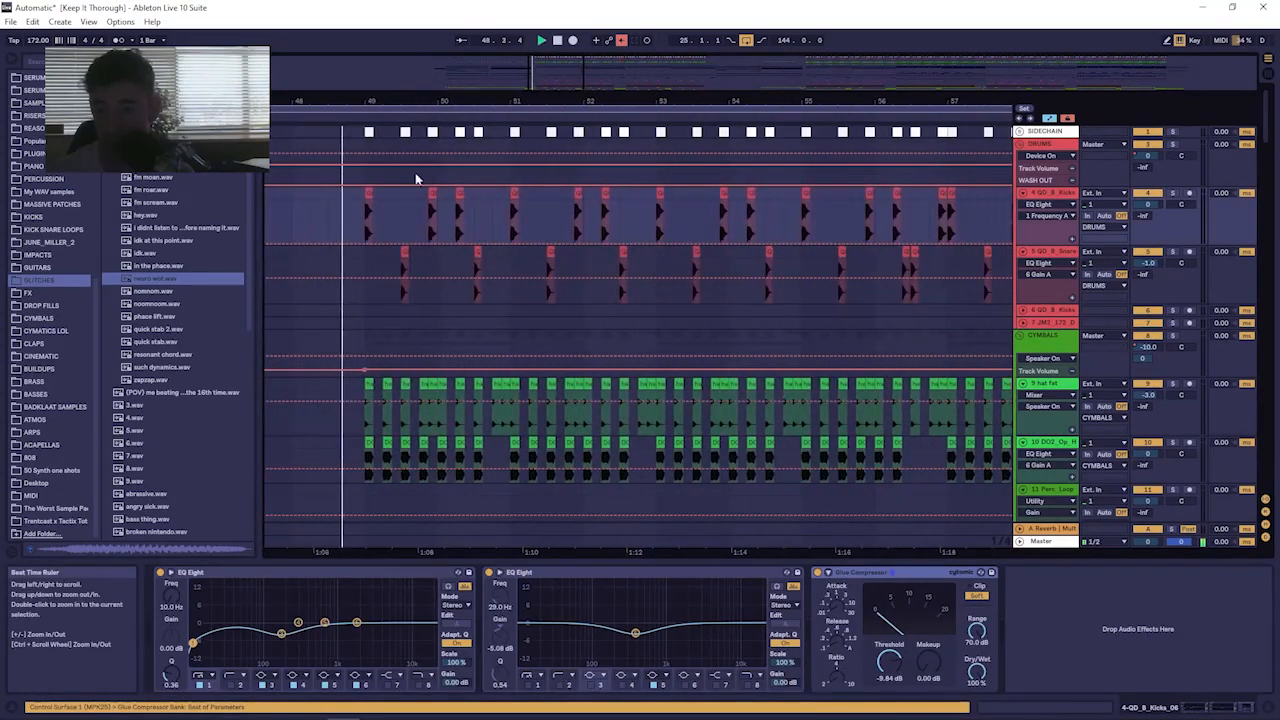
# Fold the snare track 5 and the kicks track 4 in the DRUMS group.
pyautogui.click(1021, 253)
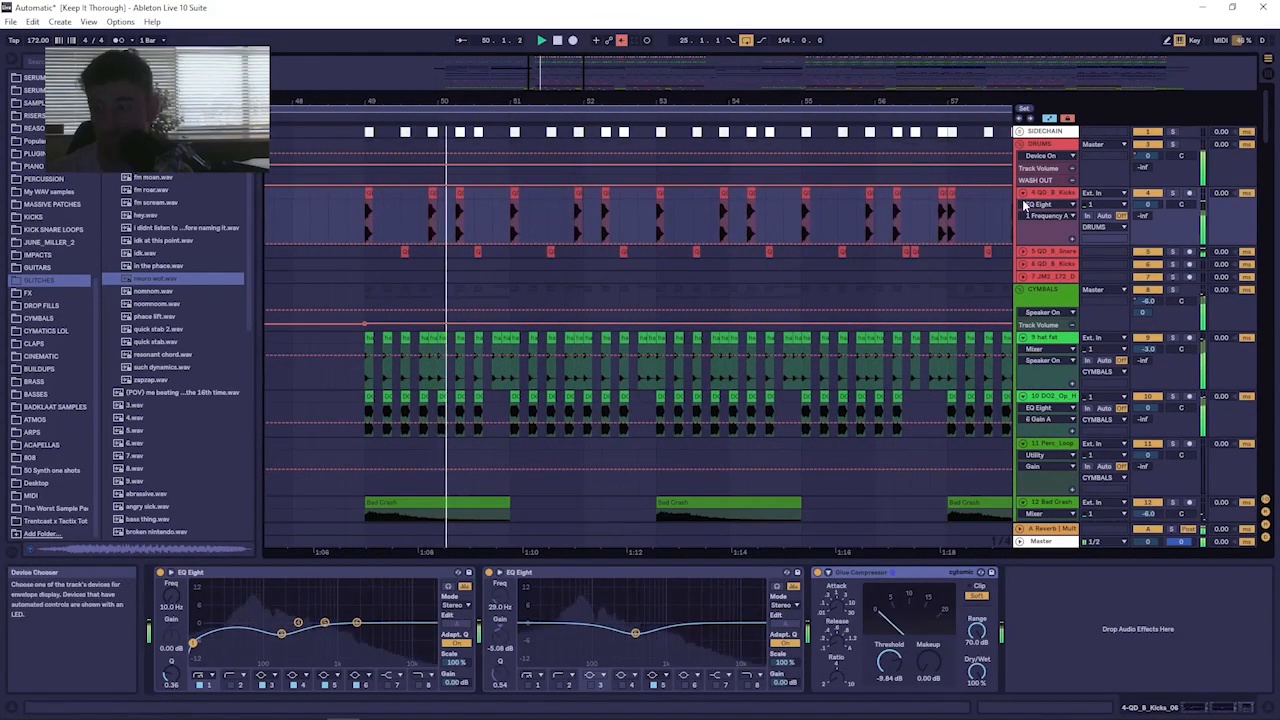
pyautogui.click(1021, 193)
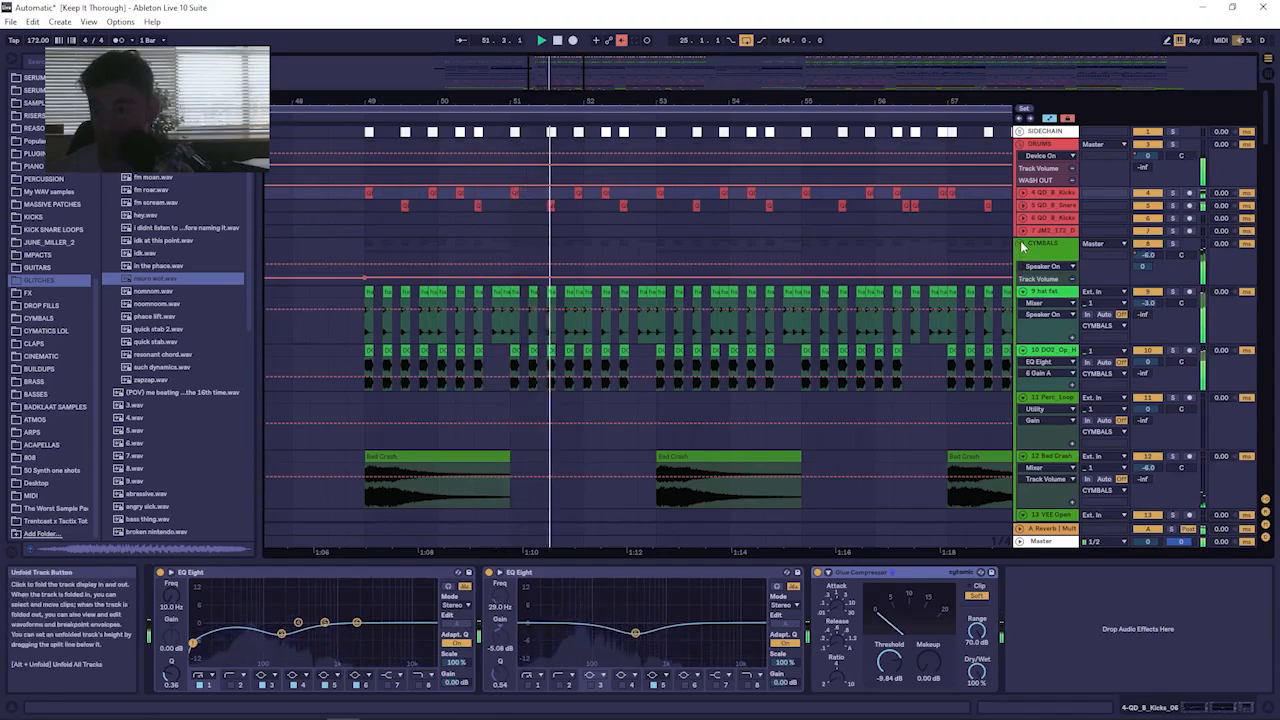
# Examine the FX and MIDS tracks' clips and automation around bars 47 to 89 while the mix plays.
pyautogui.scroll(-10, 870, 275)
pyautogui.scroll(-10, 866, 268)
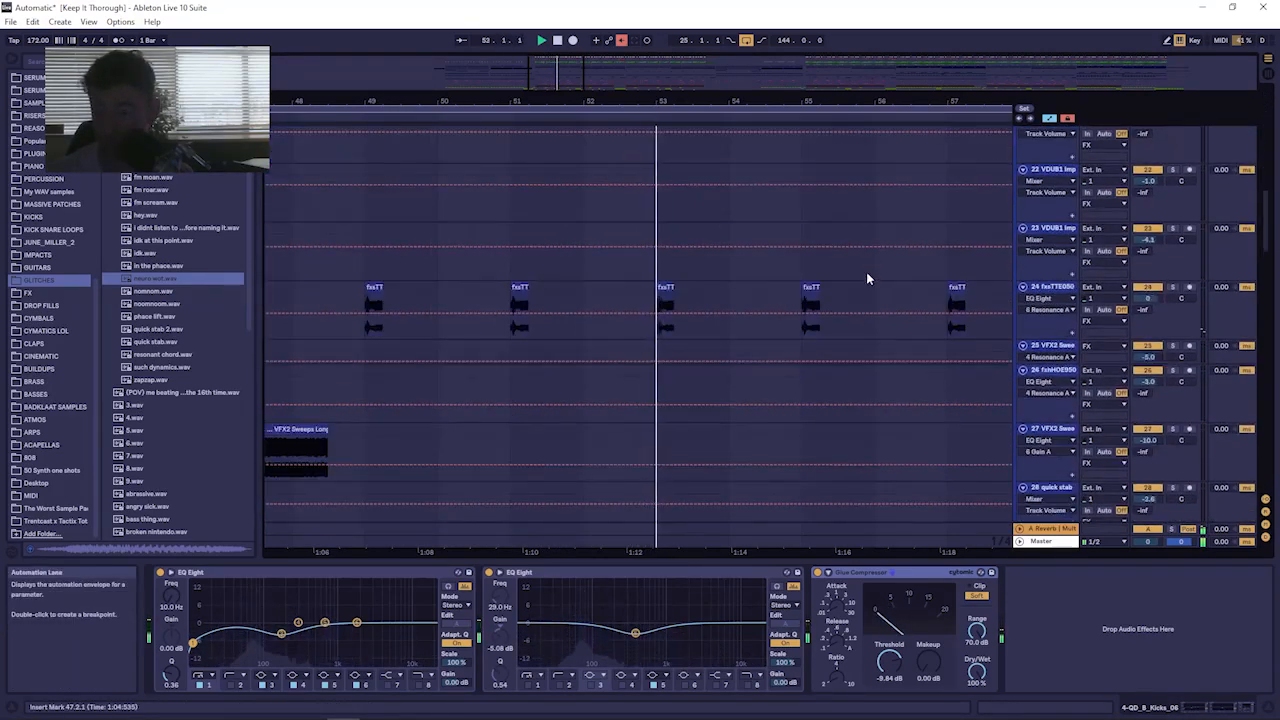
pyautogui.moveTo(1266, 279); pyautogui.dragTo(1267, 292)
pyautogui.moveTo(814, 101); pyautogui.dragTo(466, 45)
pyautogui.scroll(-10, 493, 267)
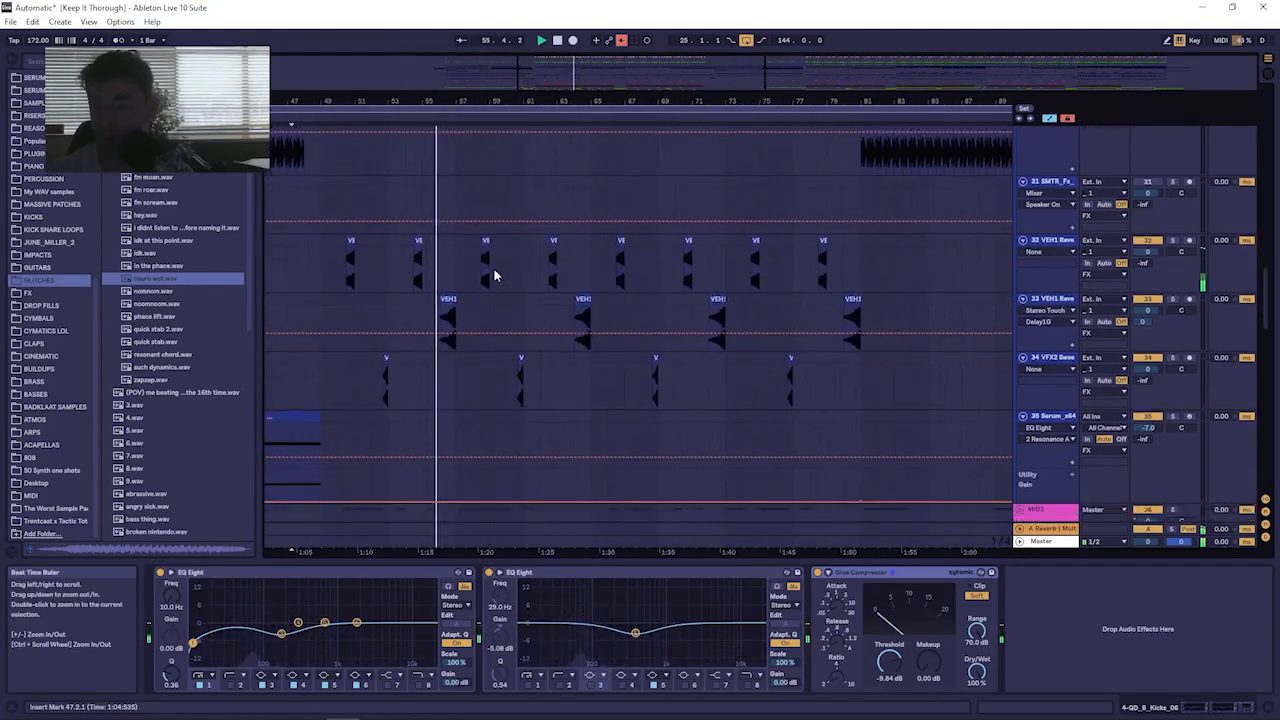
pyautogui.scroll(5, 515, 225)
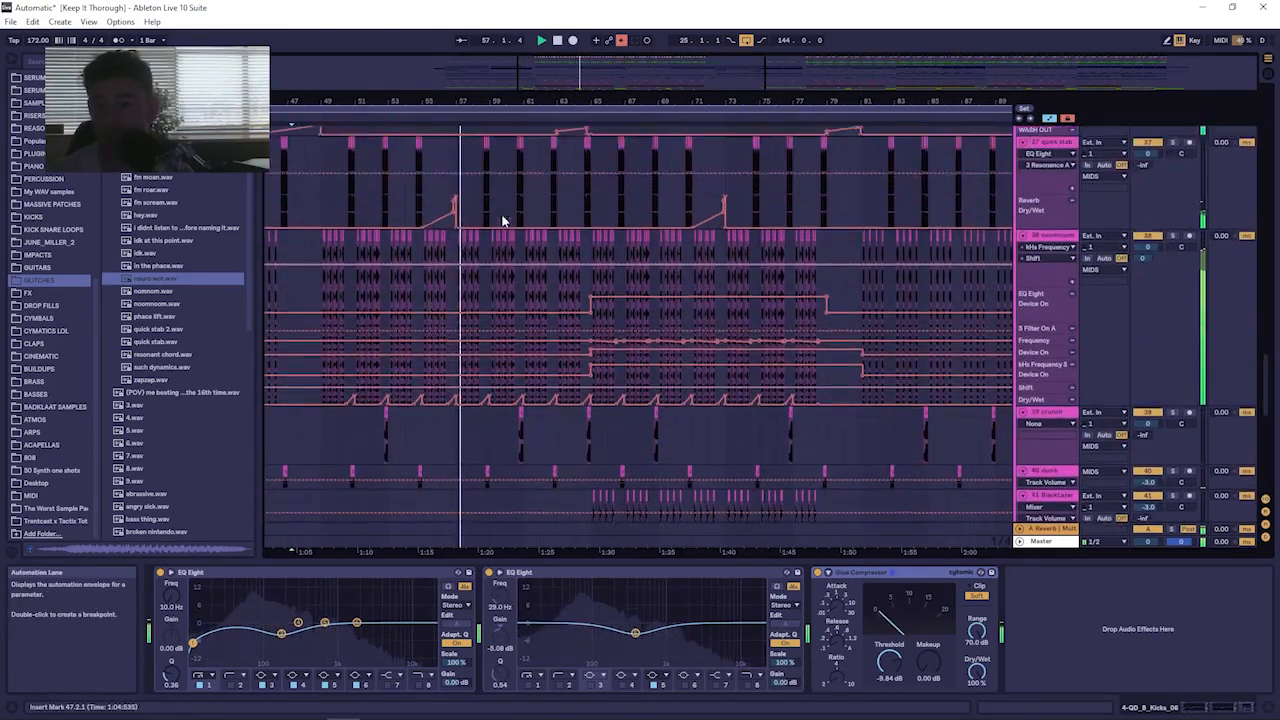
pyautogui.moveTo(317, 91); pyautogui.dragTo(433, 130)
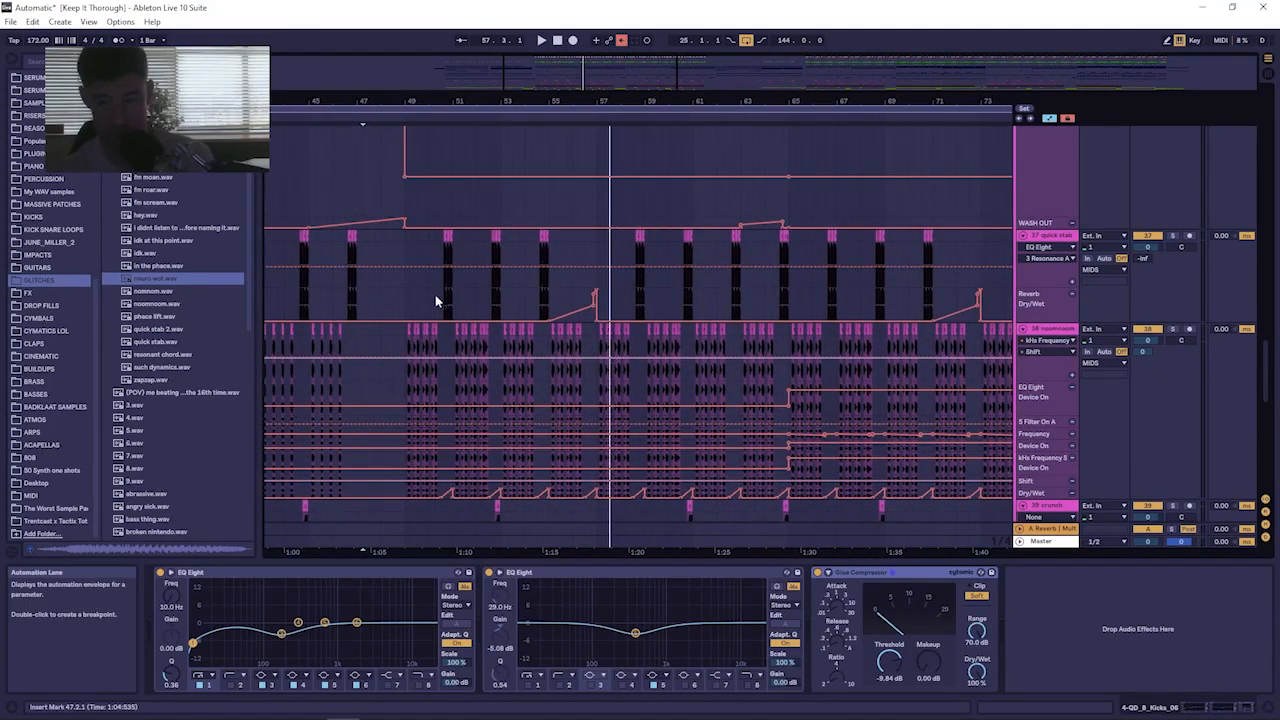
# Place the insert marker at bar 49 on the quick stab track and solo the MIDS group.
pyautogui.click(404, 243)
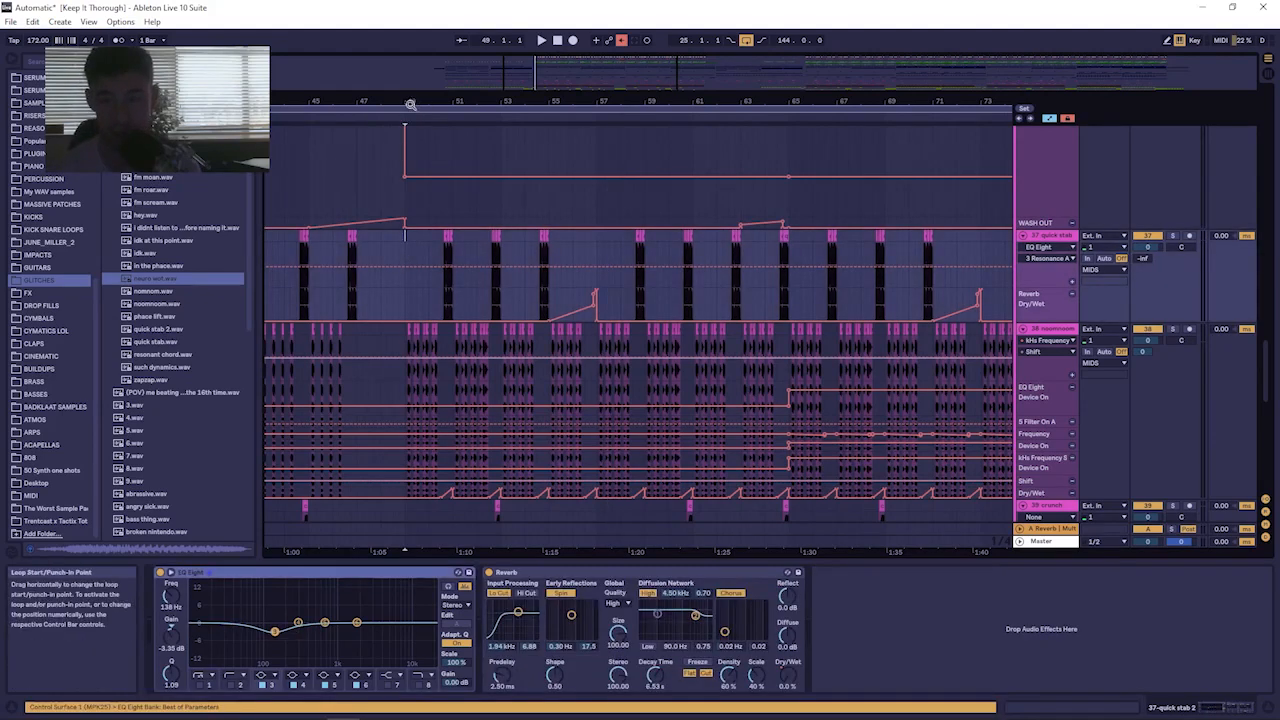
pyautogui.moveTo(408, 100); pyautogui.dragTo(406, 150)
pyautogui.scroll(2, 1140, 206)
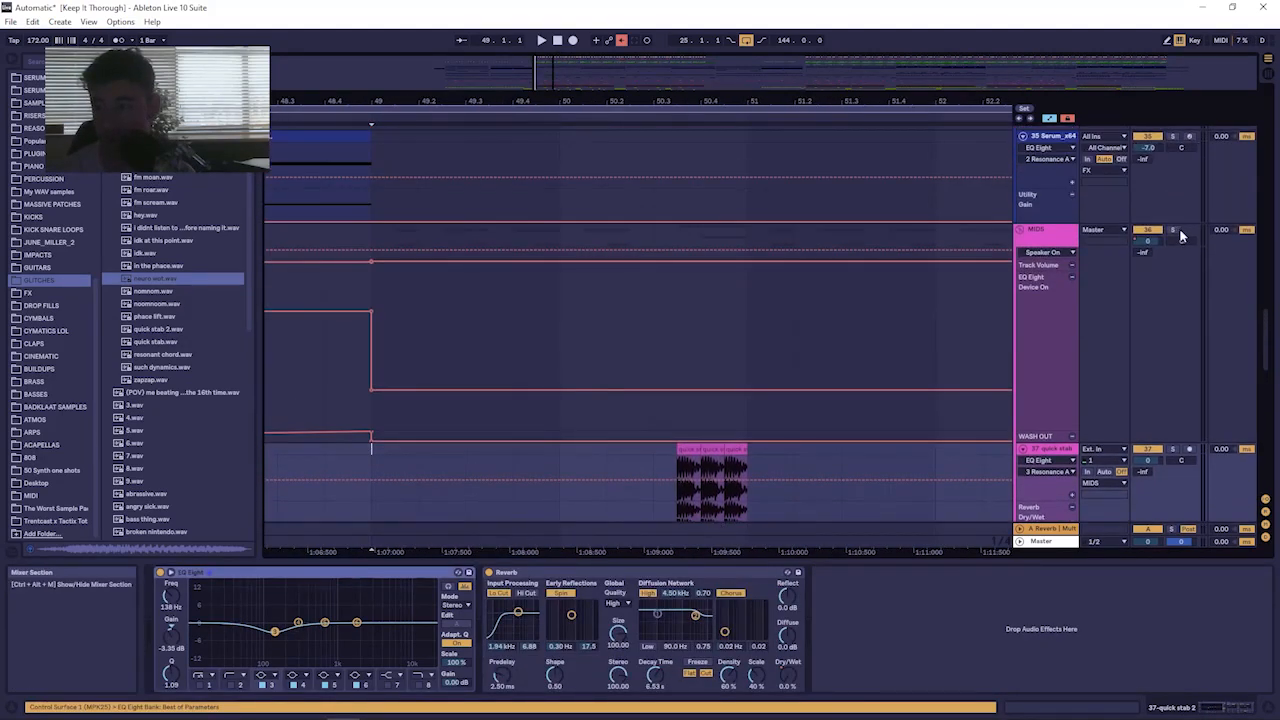
pyautogui.click(1174, 231)
pyautogui.scroll(-5, 1040, 430)
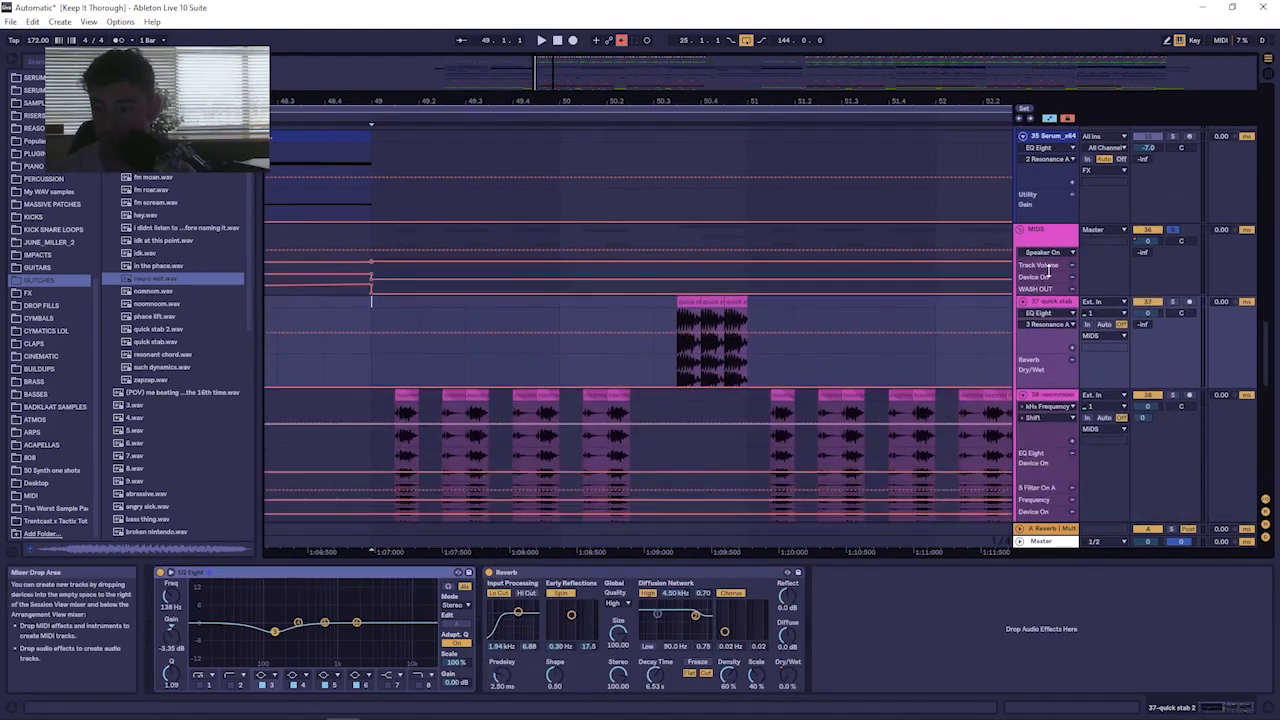
# Try adding resonant chord.wav to the crunch track just after bar 49, and undo it.
pyautogui.moveTo(392, 103); pyautogui.dragTo(392, 70)
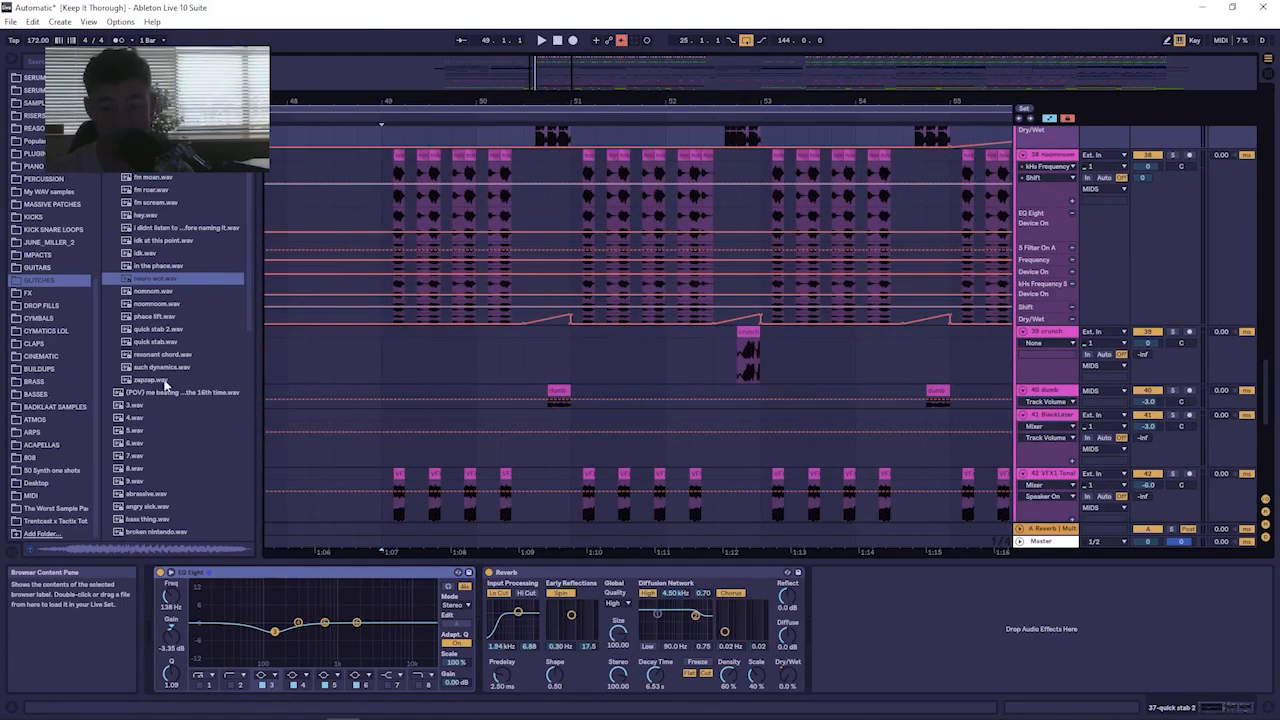
pyautogui.moveTo(160, 354); pyautogui.dragTo(420, 357)
pyautogui.hotkey('ctrl', 'z')
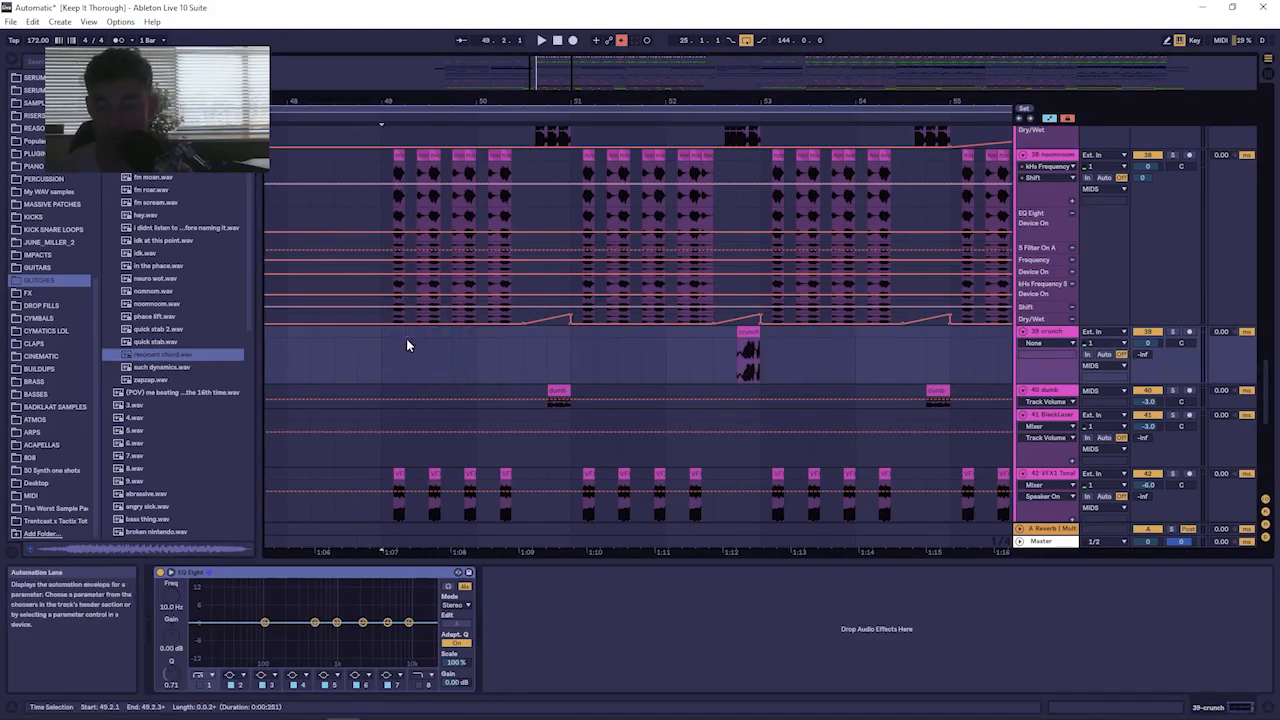
# Play the soloed MIDS group from bar 49 and pick the noomnoom clip at 49.2.3.
pyautogui.click(382, 340)
pyautogui.press('space')
pyautogui.moveTo(402, 100)
pyautogui.mouseDown()
pyautogui.moveTo(402, 190)
pyautogui.moveTo(402, 140)
pyautogui.mouseUp()
pyautogui.press('space')
pyautogui.click(477, 154)
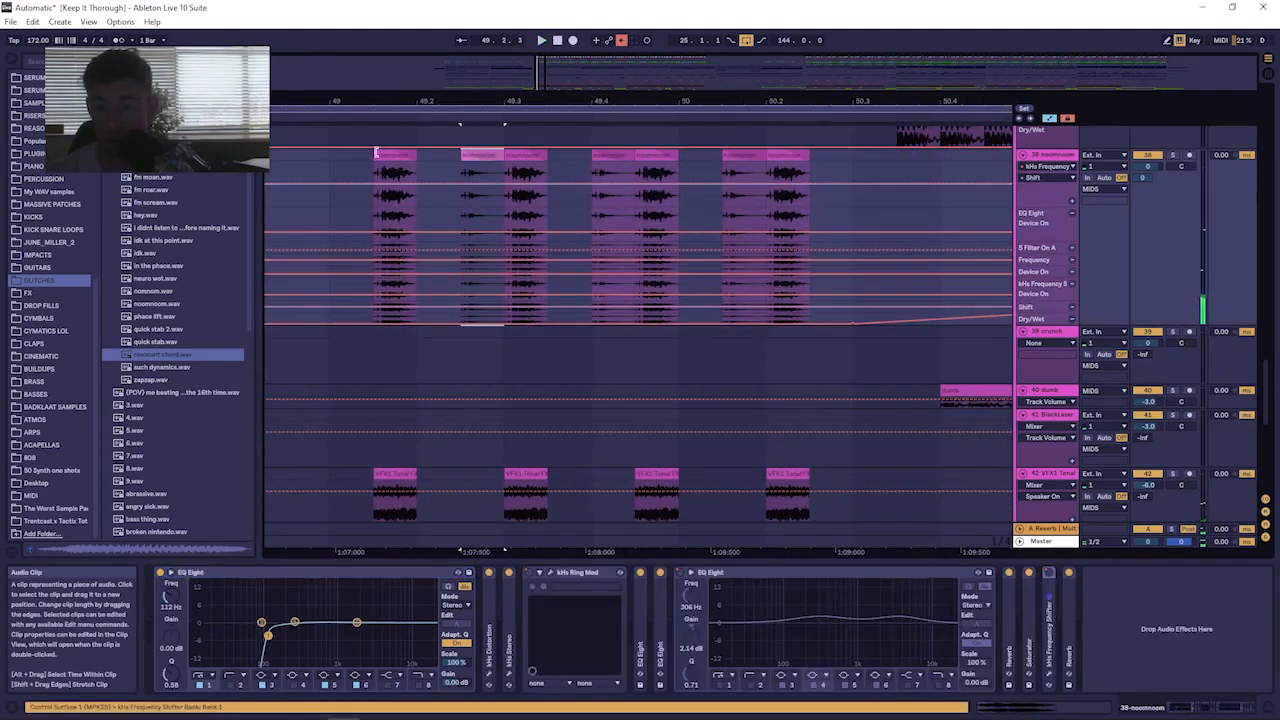
# Audition the noomnoom clips at 49.1.3, 49.2.3 and 49.3.1 one at a time.
pyautogui.moveTo(390, 97); pyautogui.dragTo(403, 98)
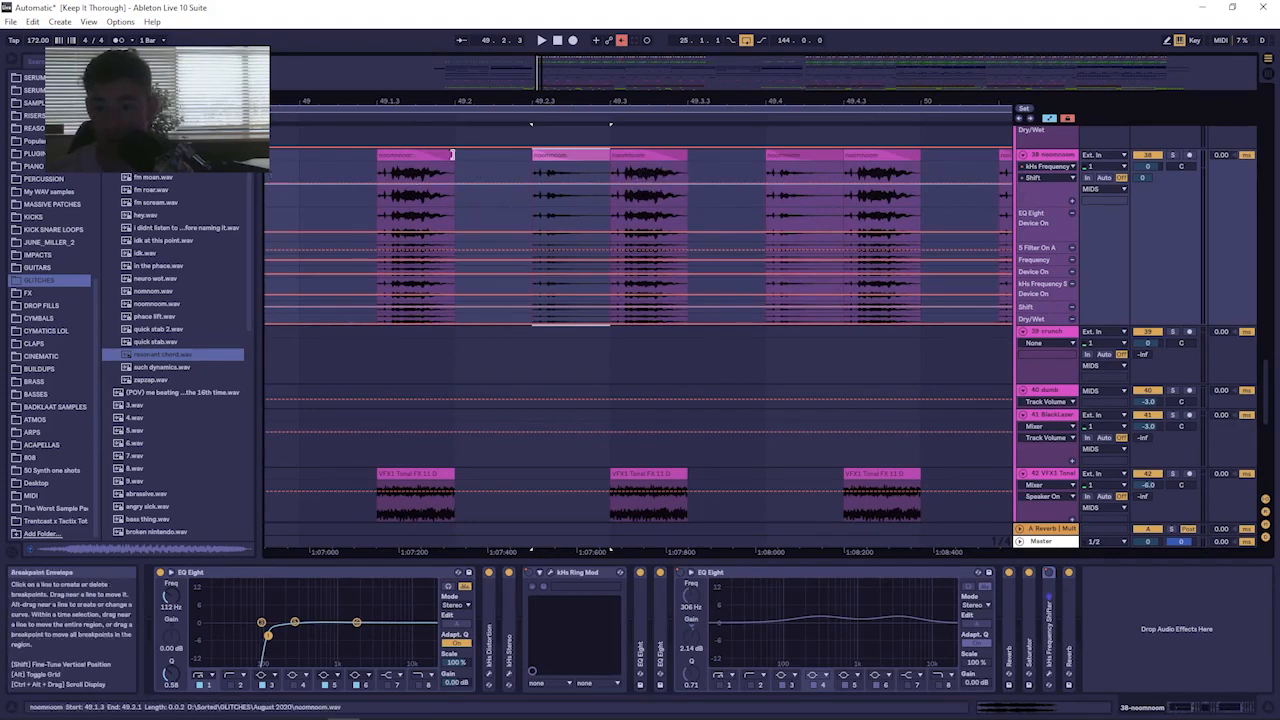
pyautogui.click(430, 170)
pyautogui.press('space')
pyautogui.press('space')
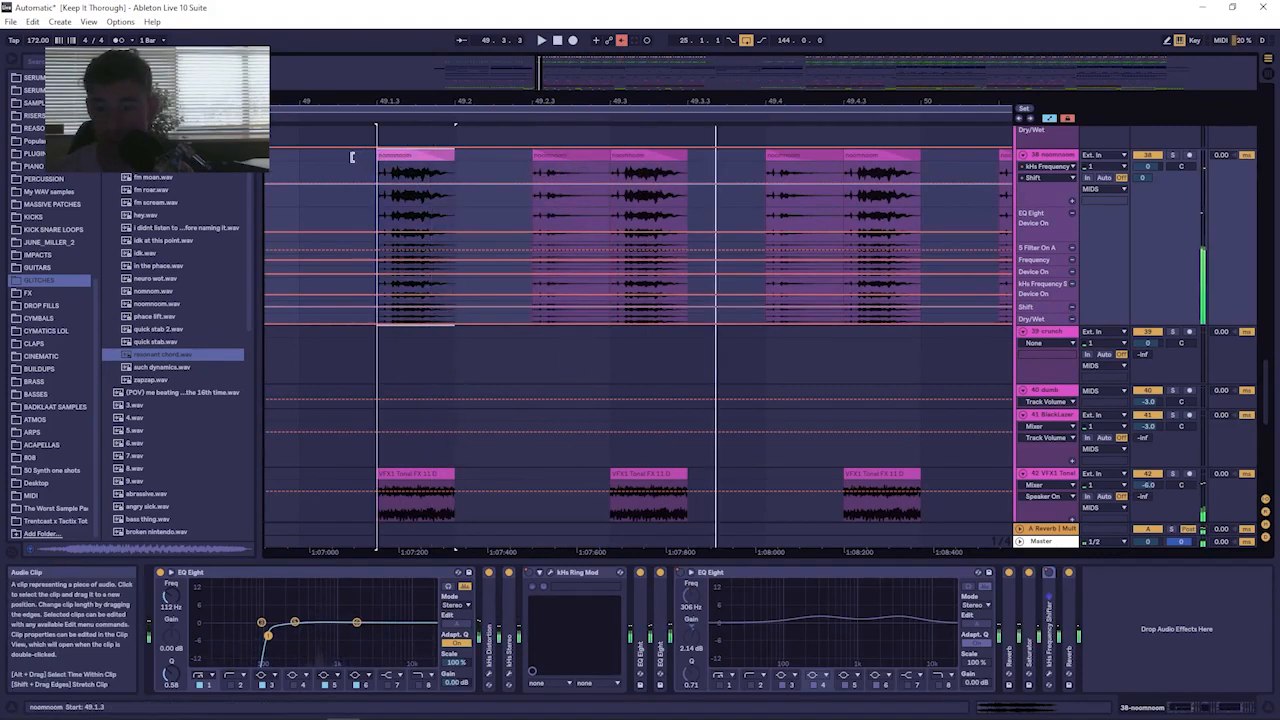
pyautogui.moveTo(378, 155); pyautogui.dragTo(454, 158)
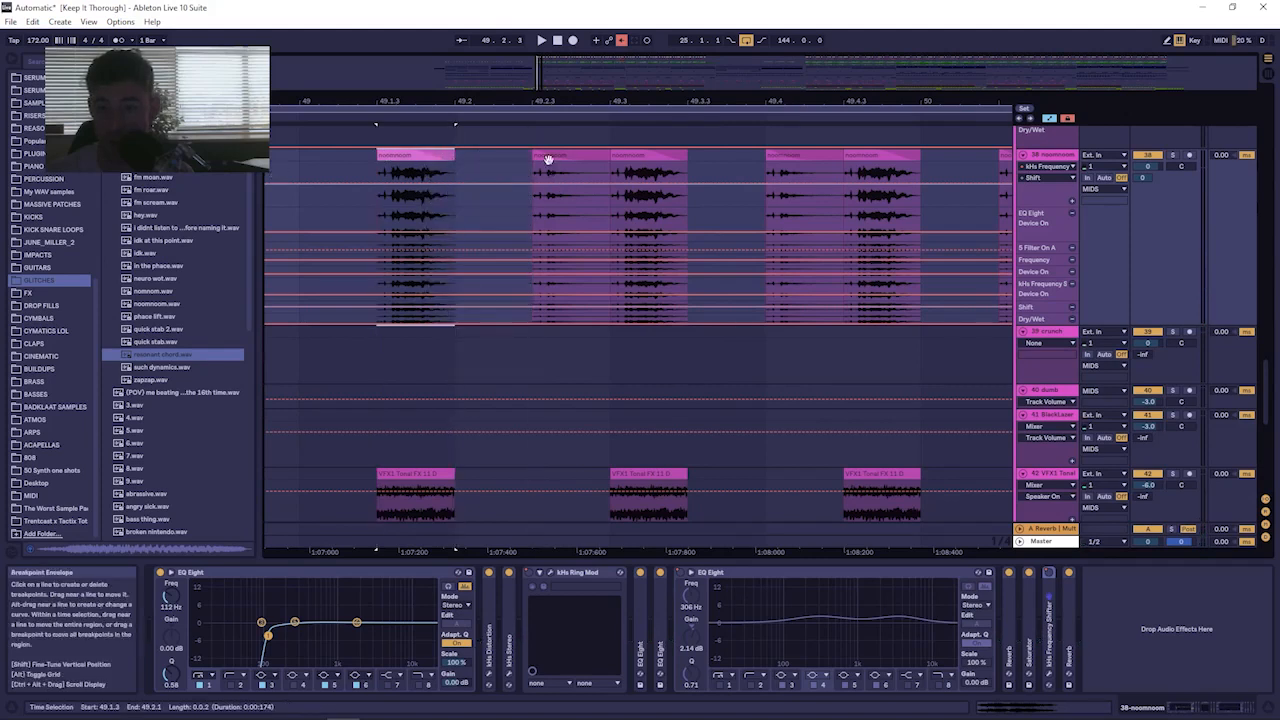
pyautogui.click(550, 158)
pyautogui.click(654, 156)
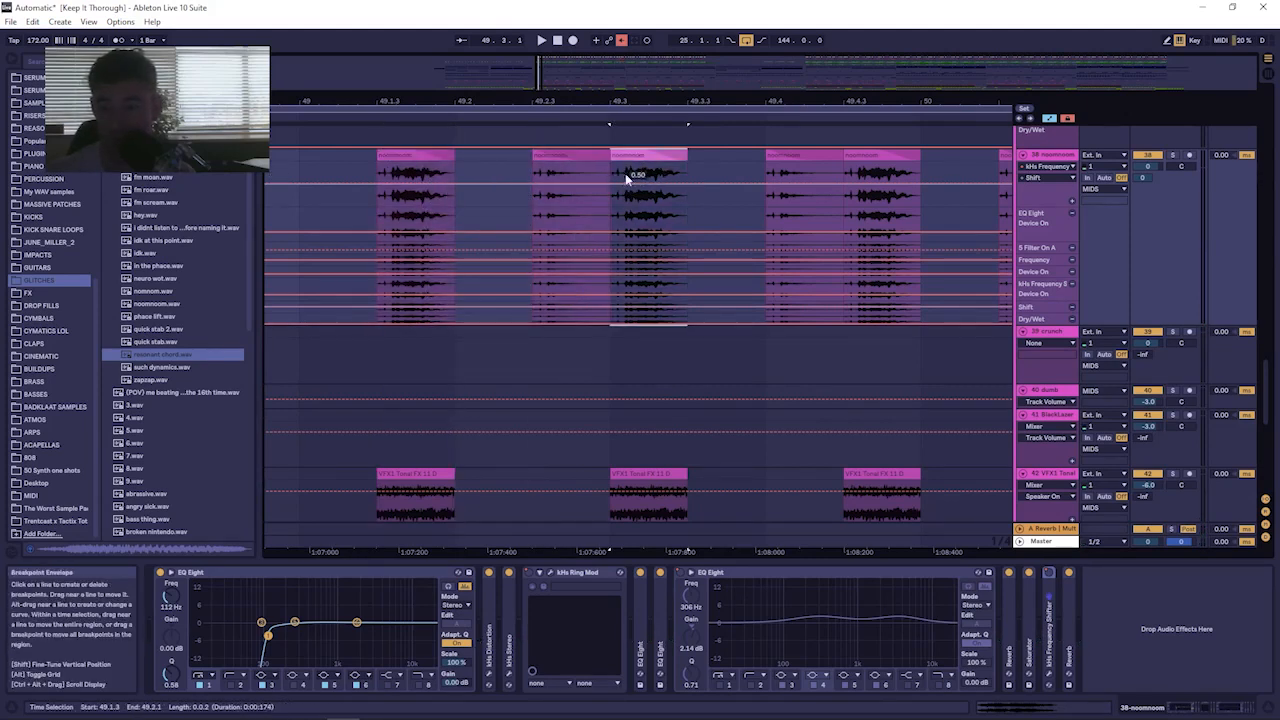
# Play the noomnoom clip from 49.3.1 up close, and hide the automation lanes to reveal the clip fades.
pyautogui.moveTo(620, 101); pyautogui.dragTo(655, 152)
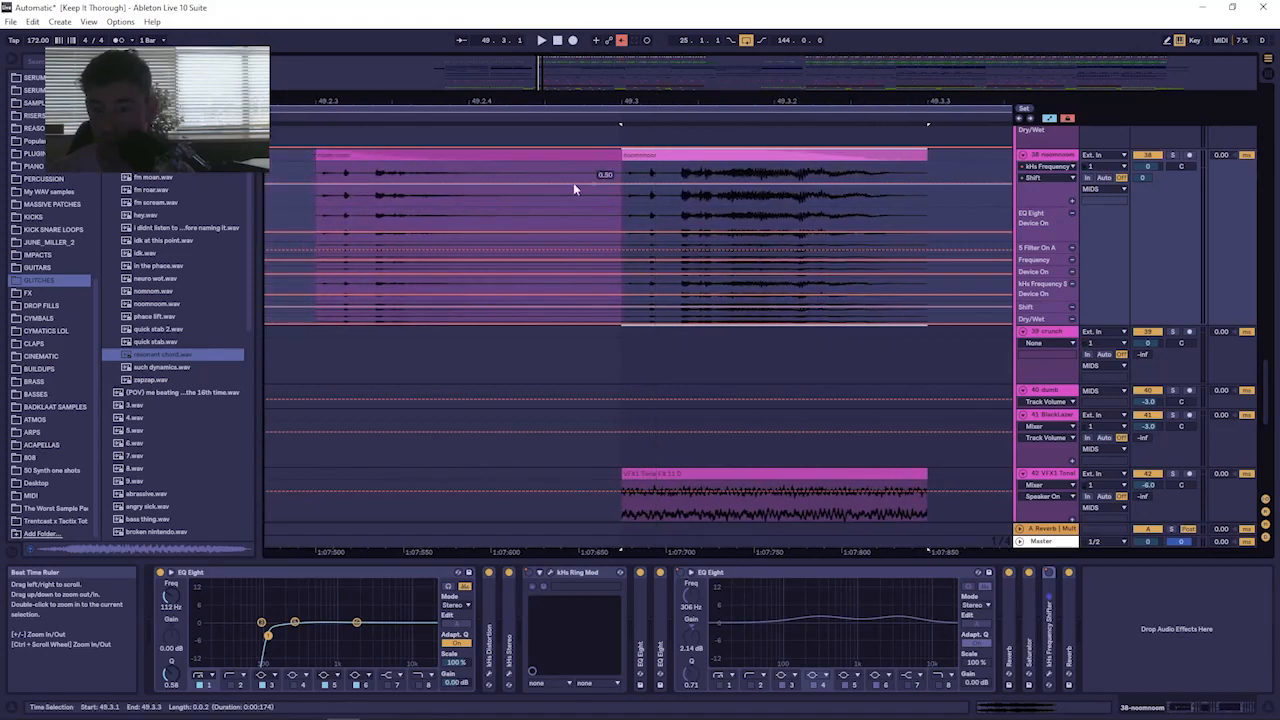
pyautogui.click(712, 177)
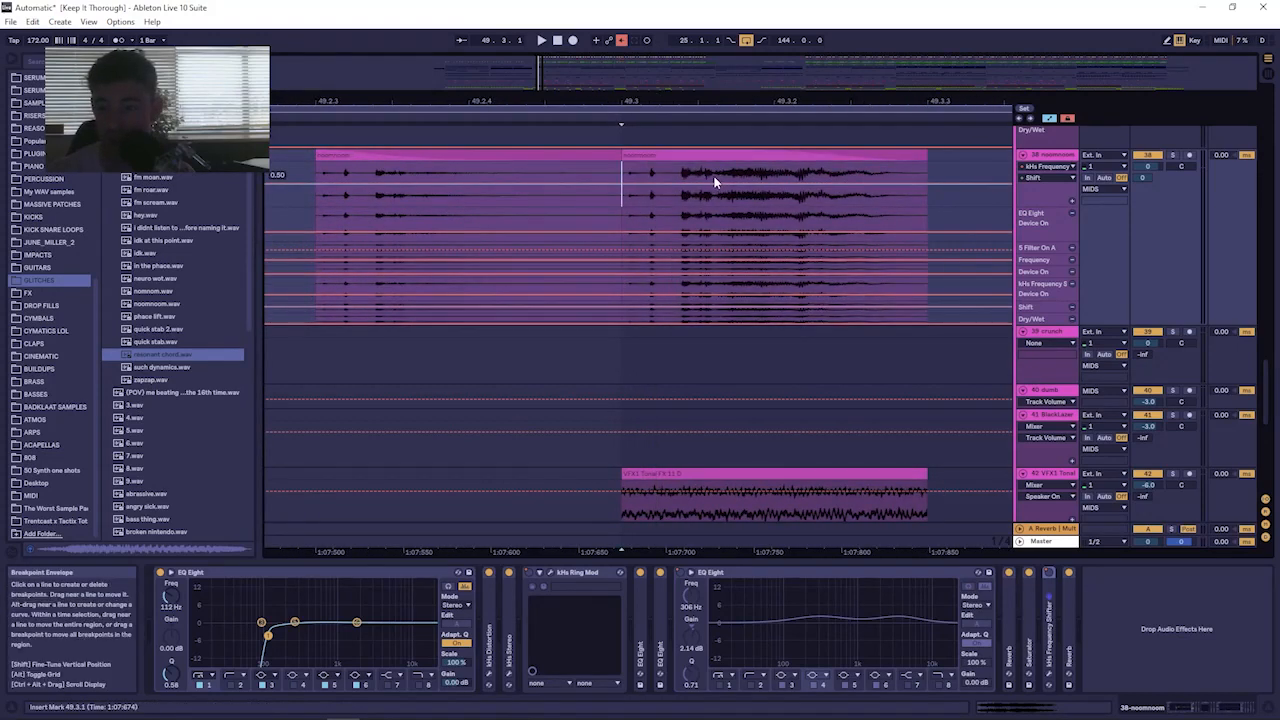
pyautogui.press('space')
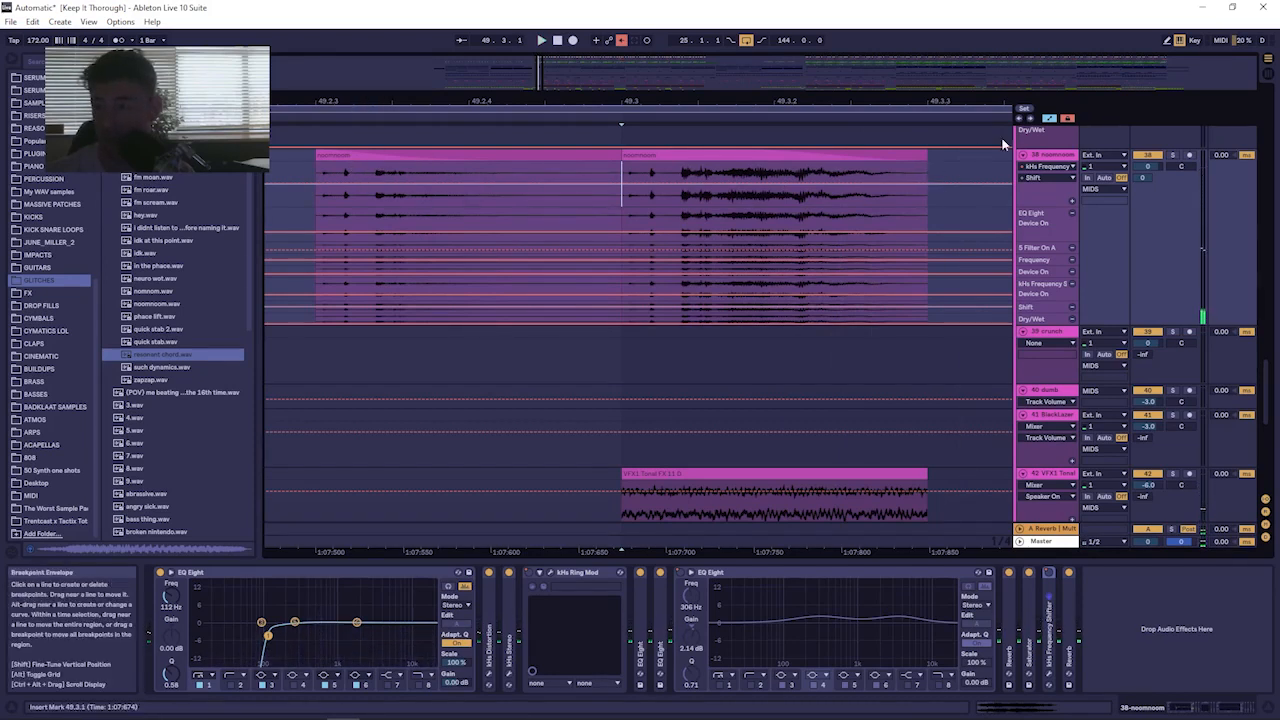
pyautogui.press('a')
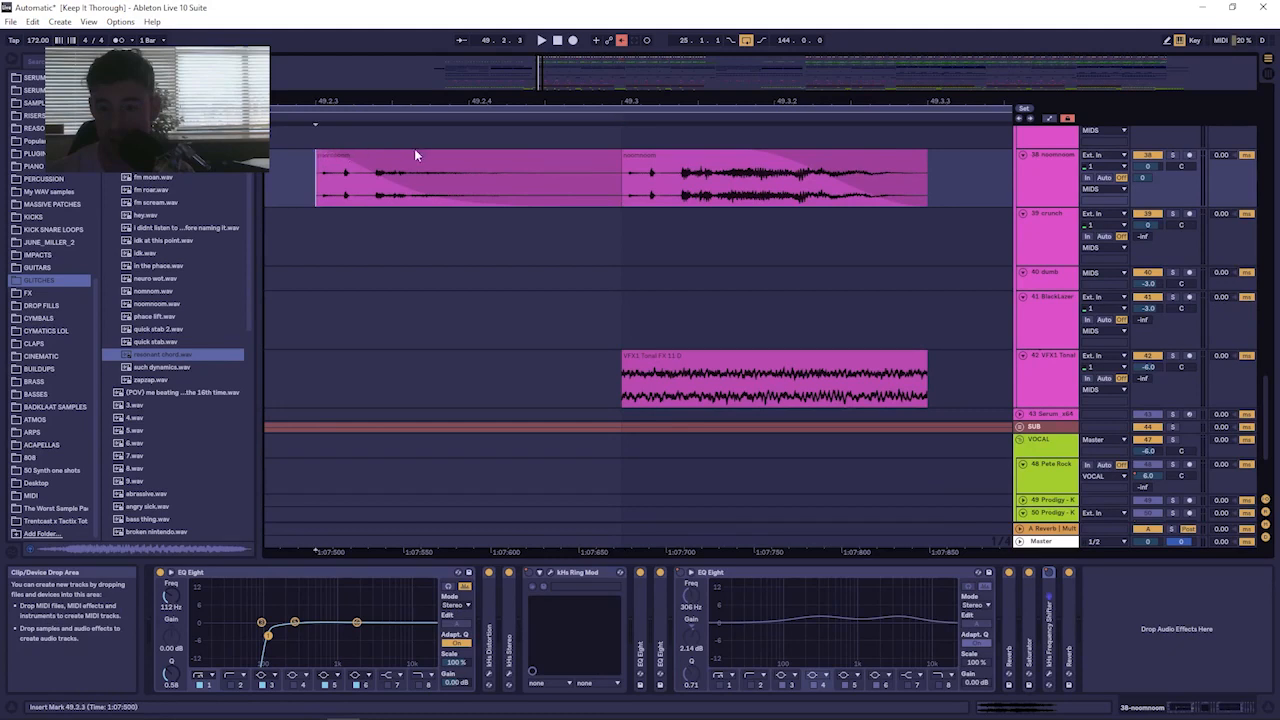
# Try a later fade-out start on the noomnoom clip at 49.2.3, and return it to the clip's beginning.
pyautogui.moveTo(316, 151); pyautogui.dragTo(394, 155)
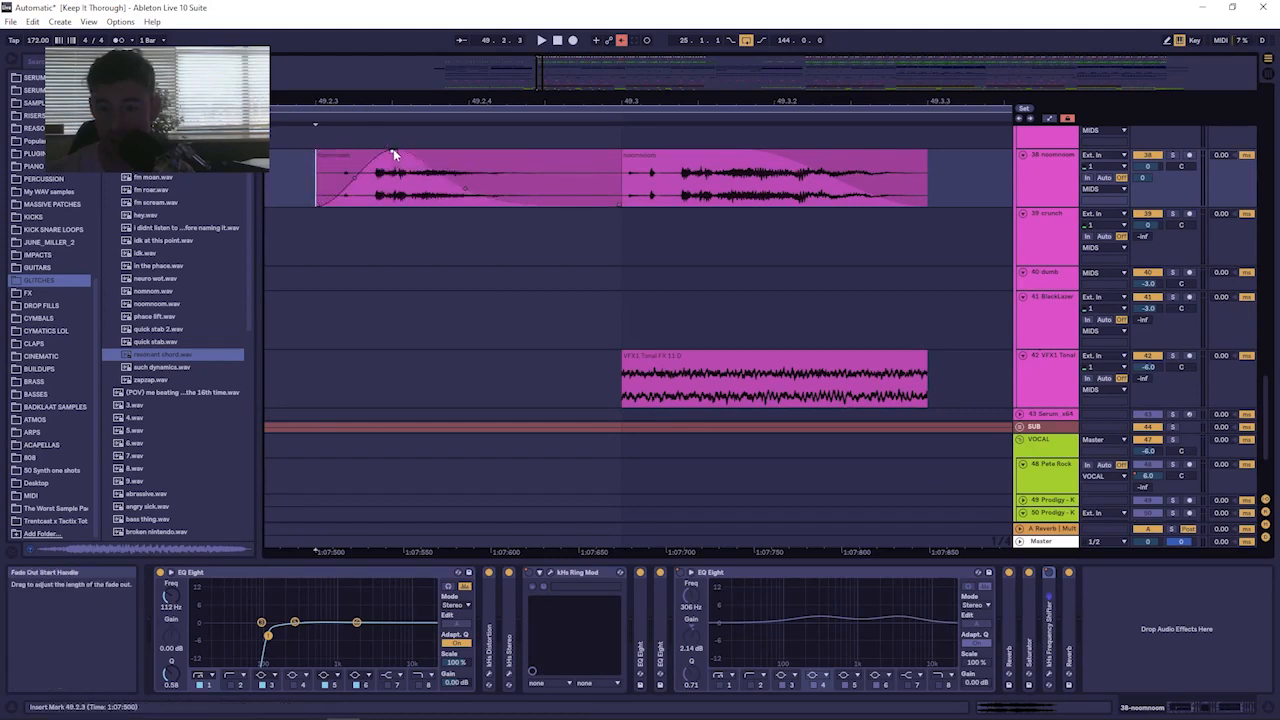
pyautogui.click(420, 155)
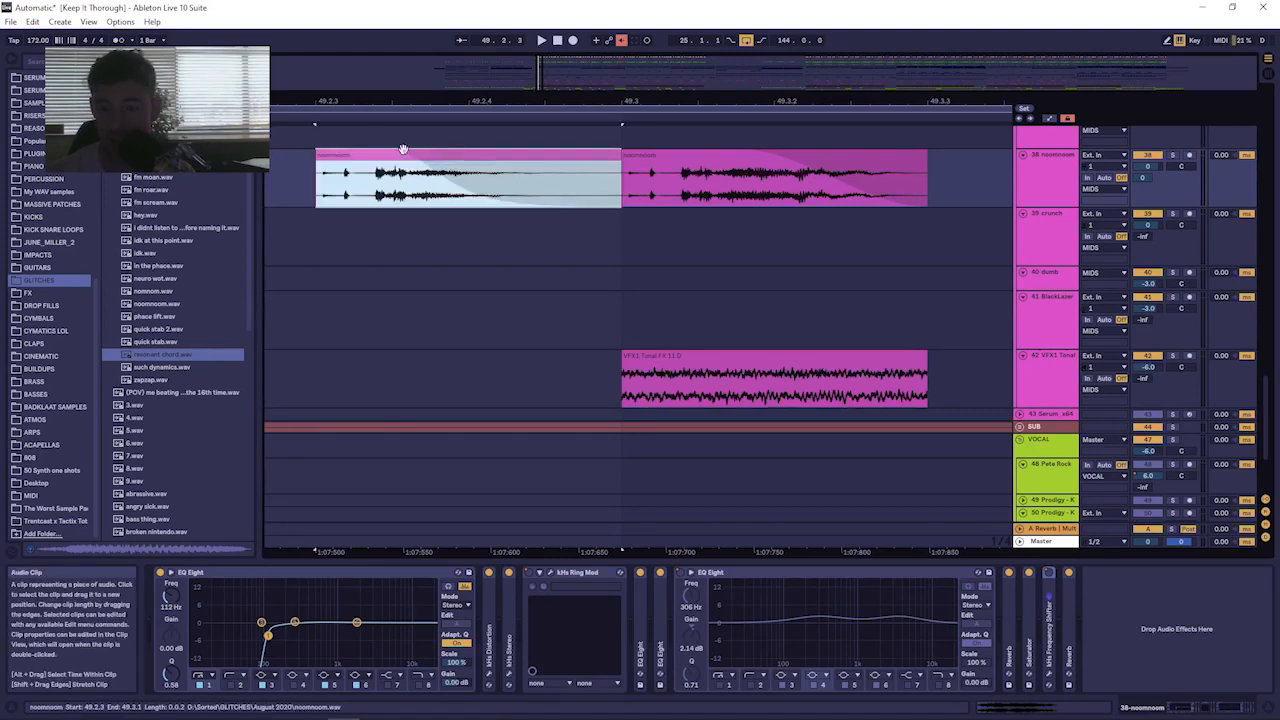
pyautogui.moveTo(397, 154); pyautogui.dragTo(321, 155)
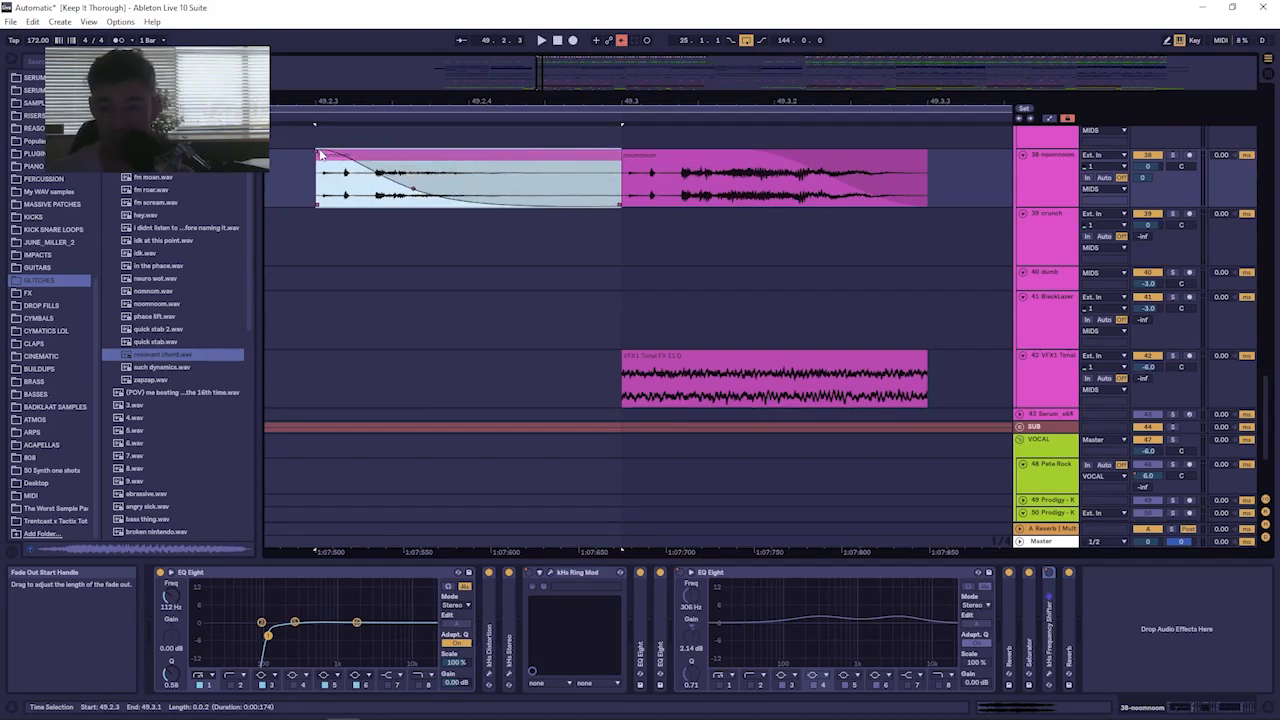
# Play the soloed MIDS group from bar 49 into bar 50.
pyautogui.click(307, 180)
pyautogui.keyDown('ctrl'); pyautogui.scroll(-10, 348, 187); pyautogui.keyUp('ctrl')
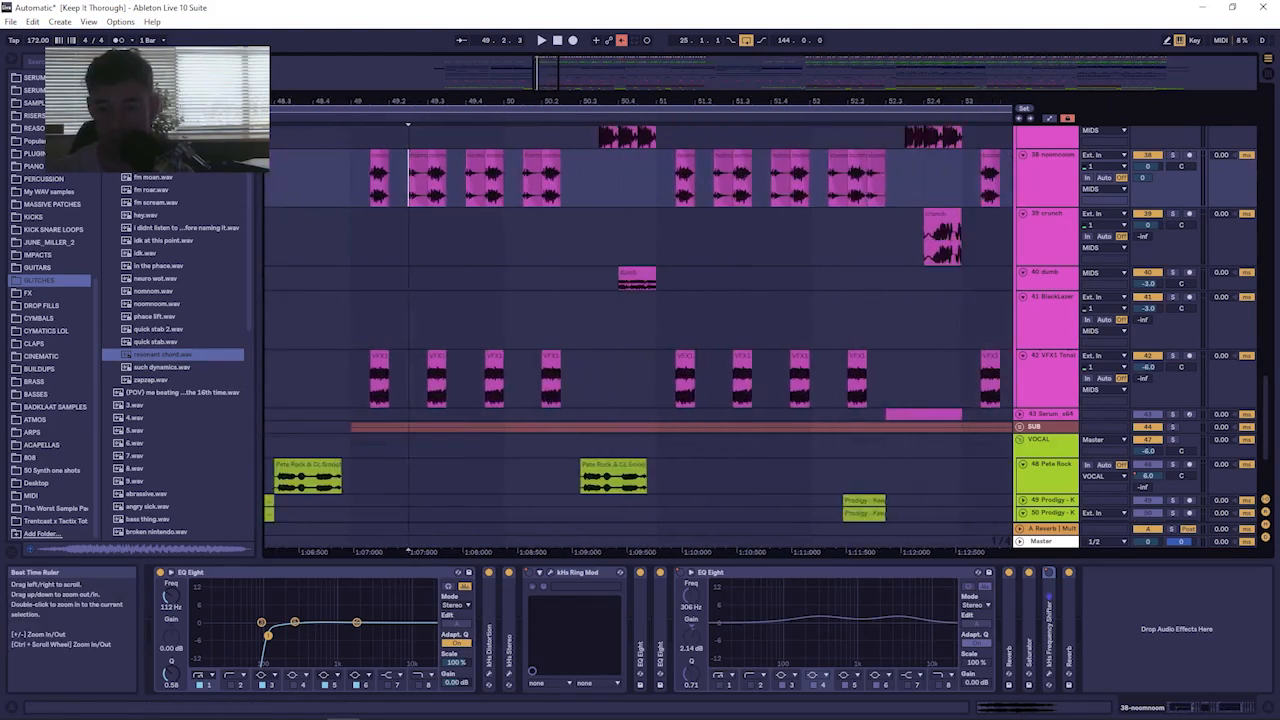
pyautogui.press('space')
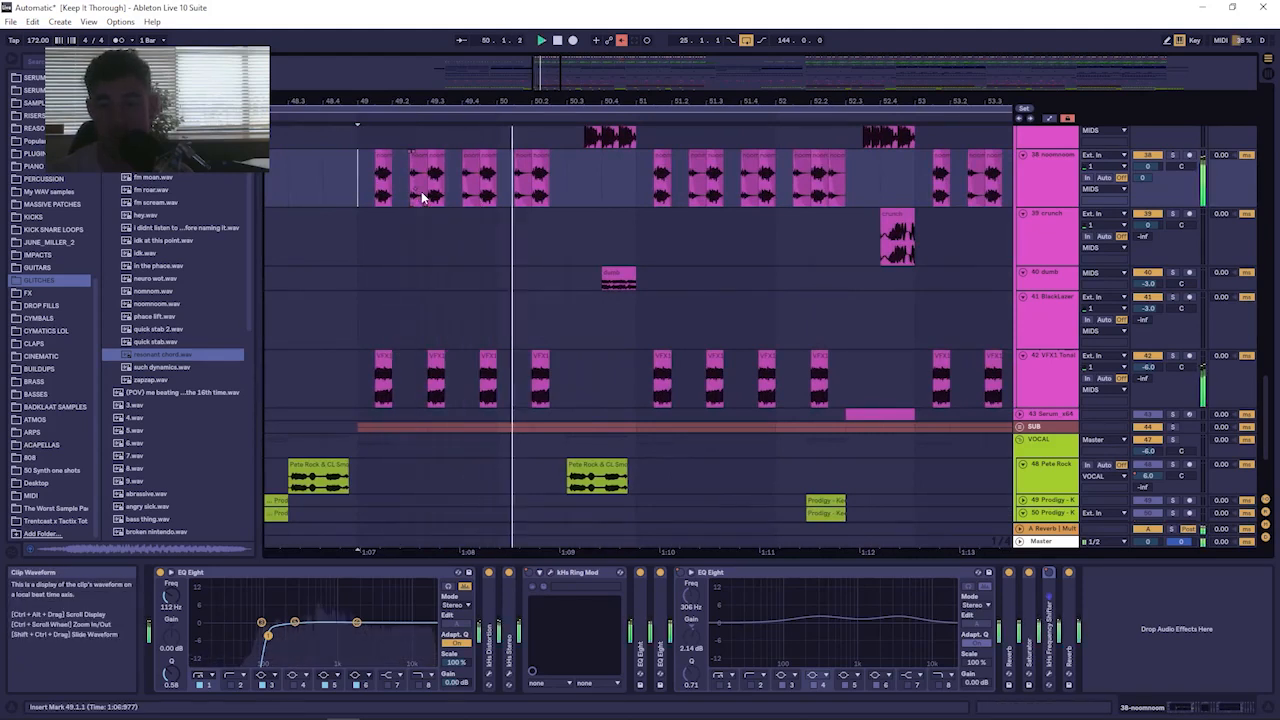
pyautogui.press('space')
# Solo the crunch, dumb and VFX1 Tonal tracks as well, and play from bar 49.
pyautogui.scroll(2, 715, 143)
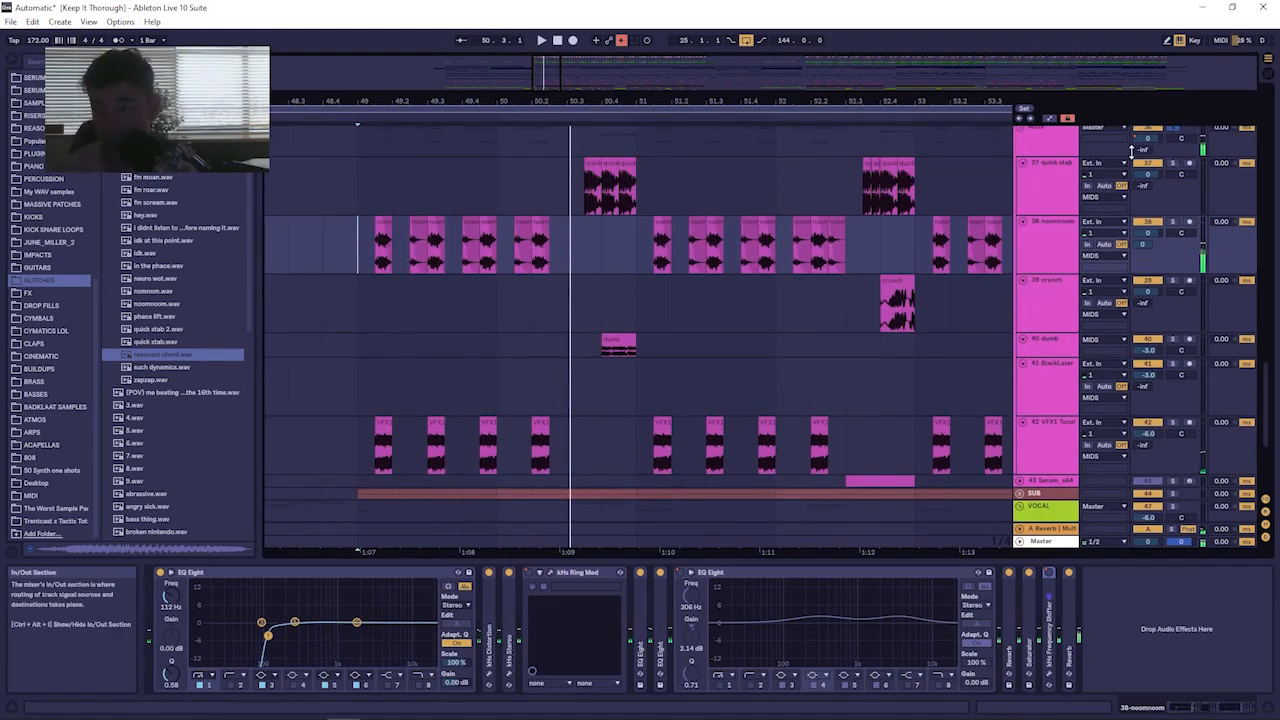
pyautogui.scroll(-3, 1178, 190)
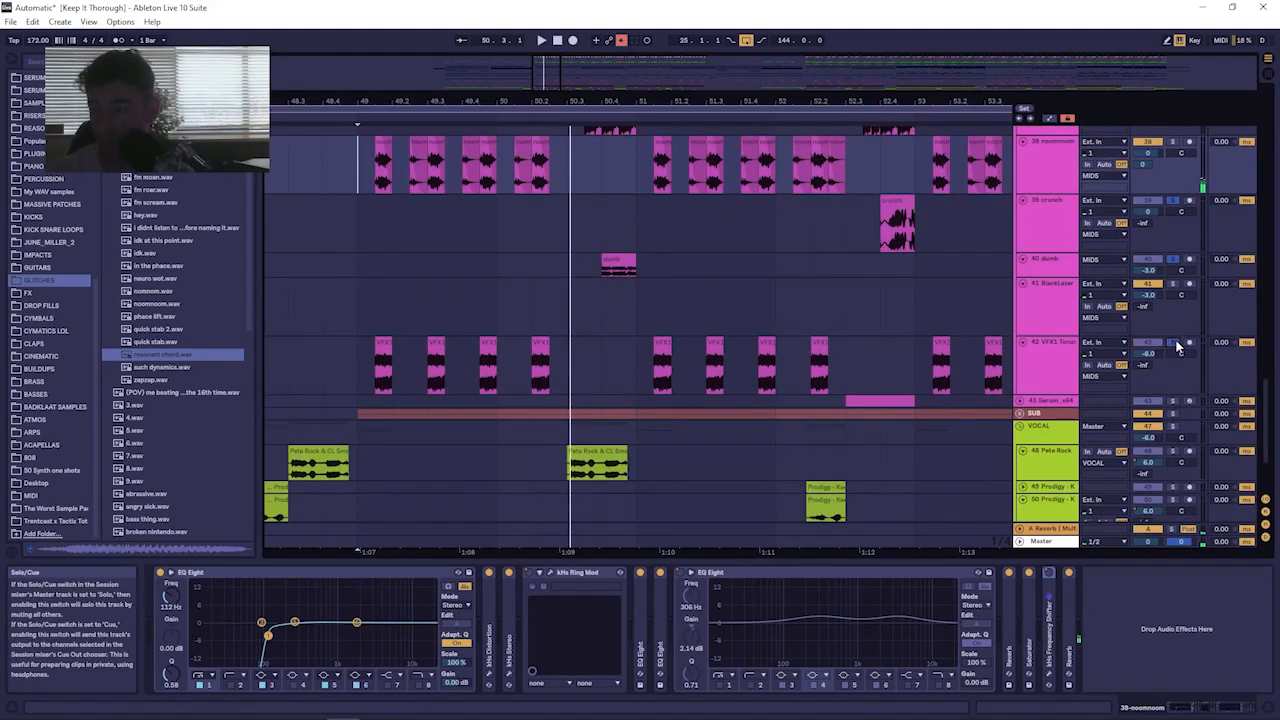
pyautogui.press('space')
pyautogui.moveTo(505, 101); pyautogui.dragTo(474, 85)
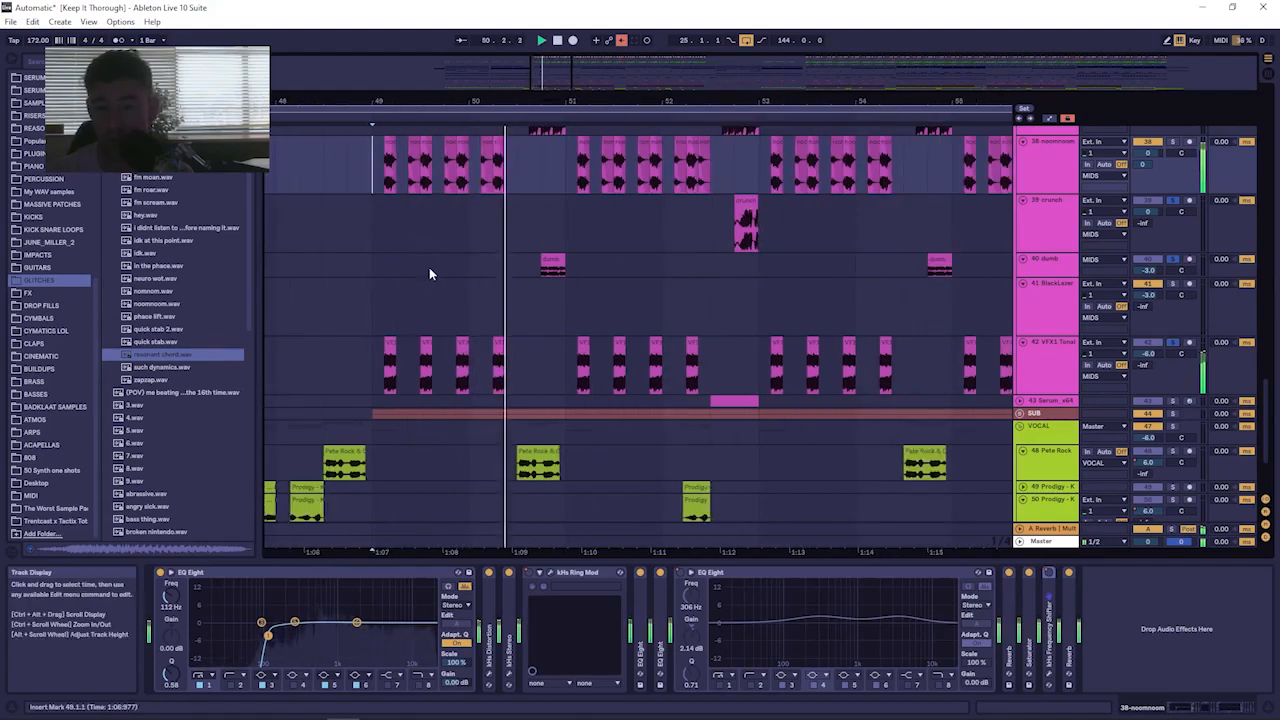
# Solo only noomnoom track 38 and play it from bar 49.
pyautogui.scroll(4, 434, 294)
pyautogui.scroll(2, 434, 294)
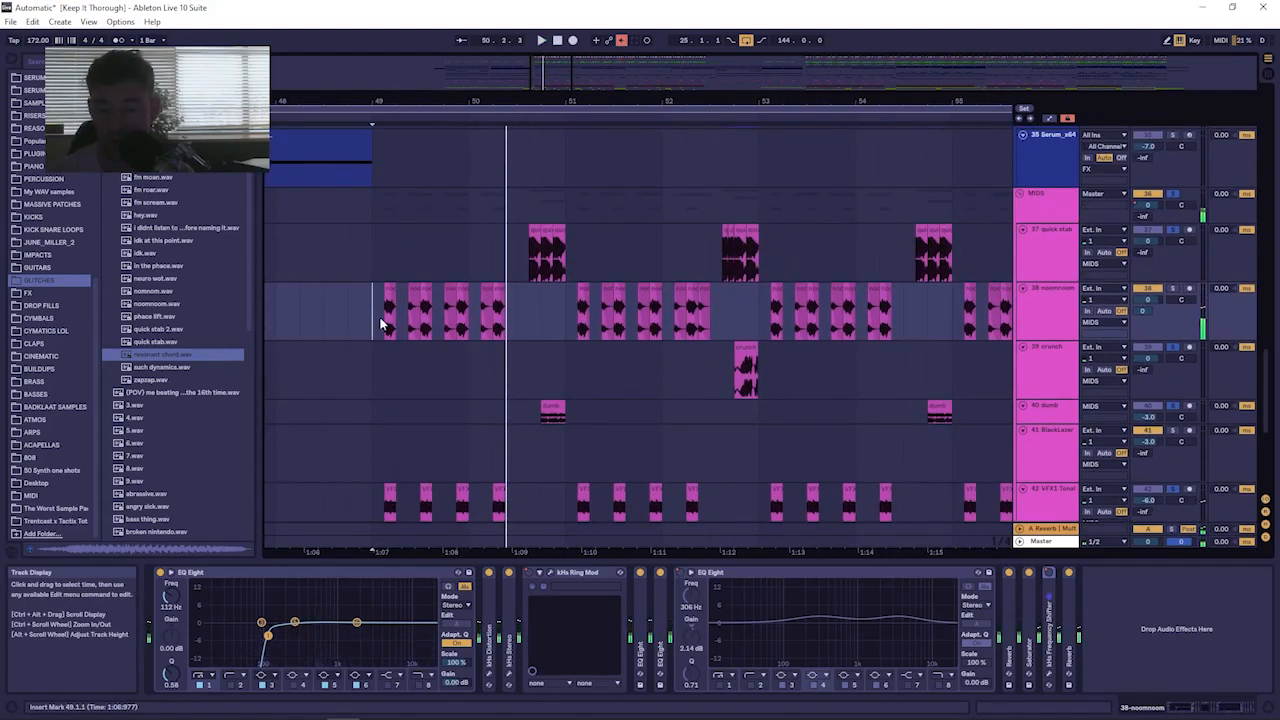
pyautogui.click(1175, 289)
pyautogui.scroll(-5, 1177, 287)
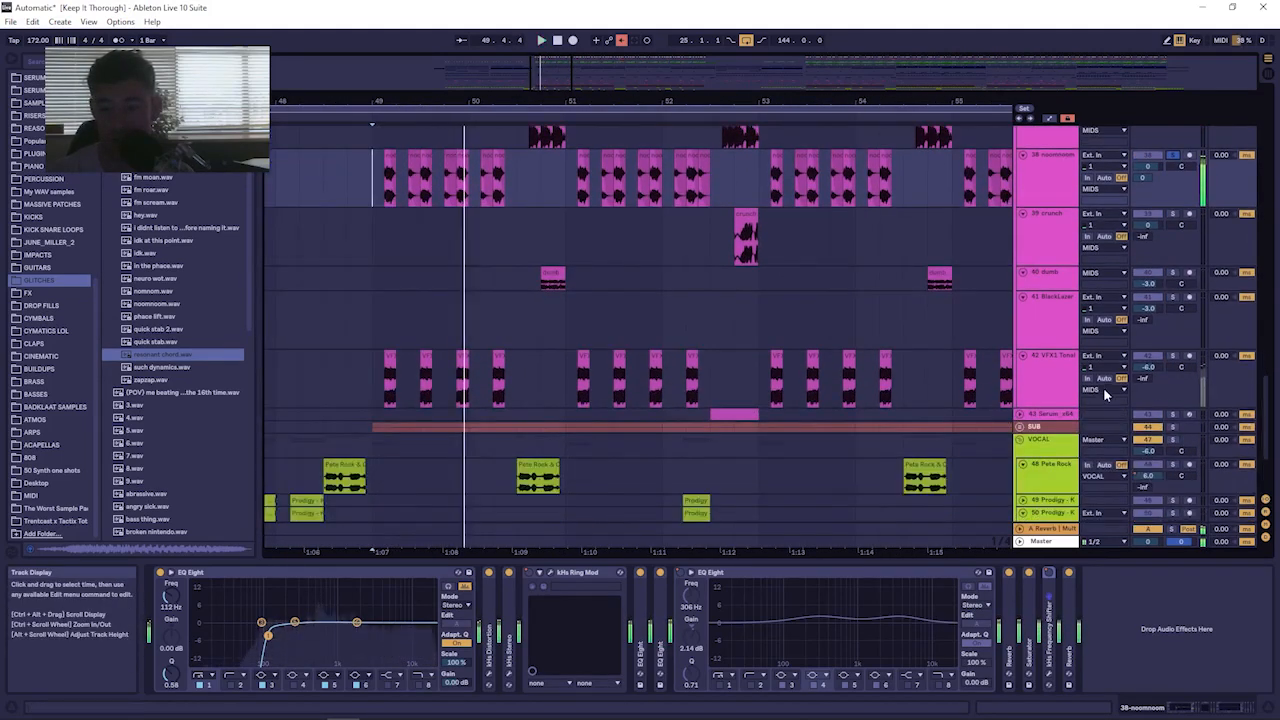
# Solo only VFX1 Tonal track 42 and play it from bar 49 into bar 51.
pyautogui.click(1173, 356)
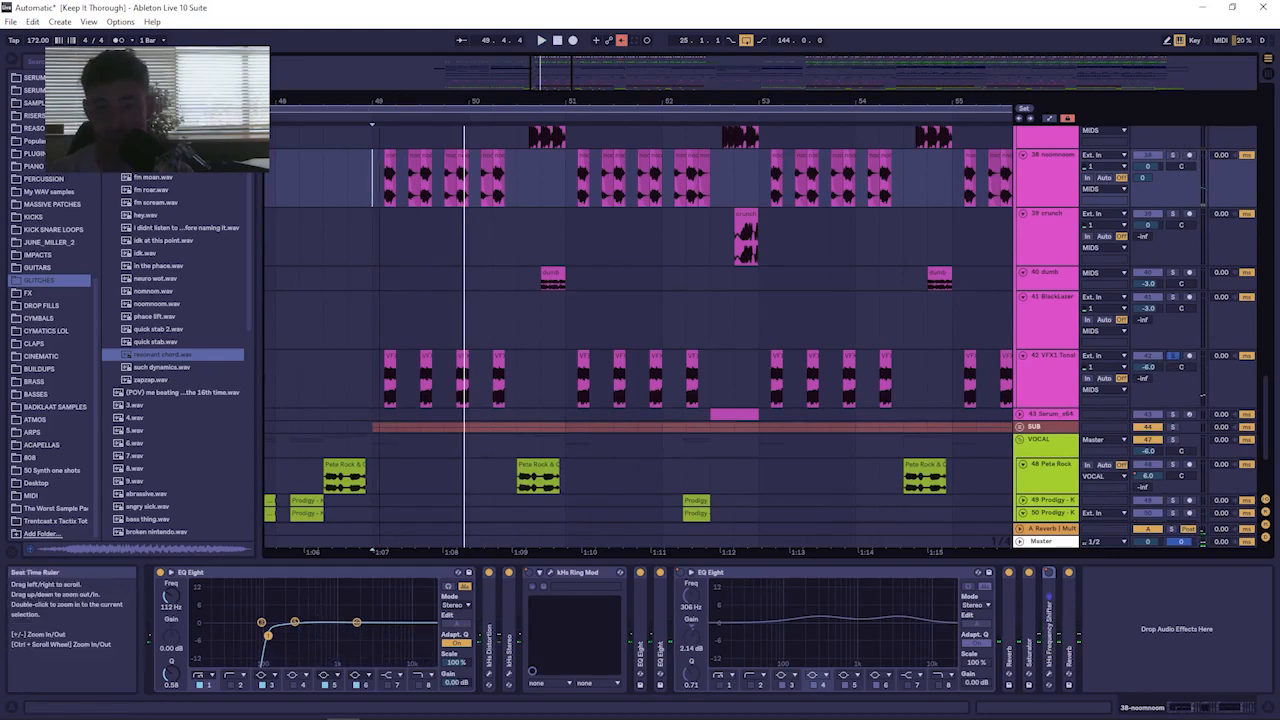
pyautogui.moveTo(380, 101); pyautogui.dragTo(378, 220)
pyautogui.press('space')
pyautogui.moveTo(376, 101)
pyautogui.mouseDown()
pyautogui.moveTo(375, 30)
pyautogui.moveTo(365, 97)
pyautogui.mouseUp()
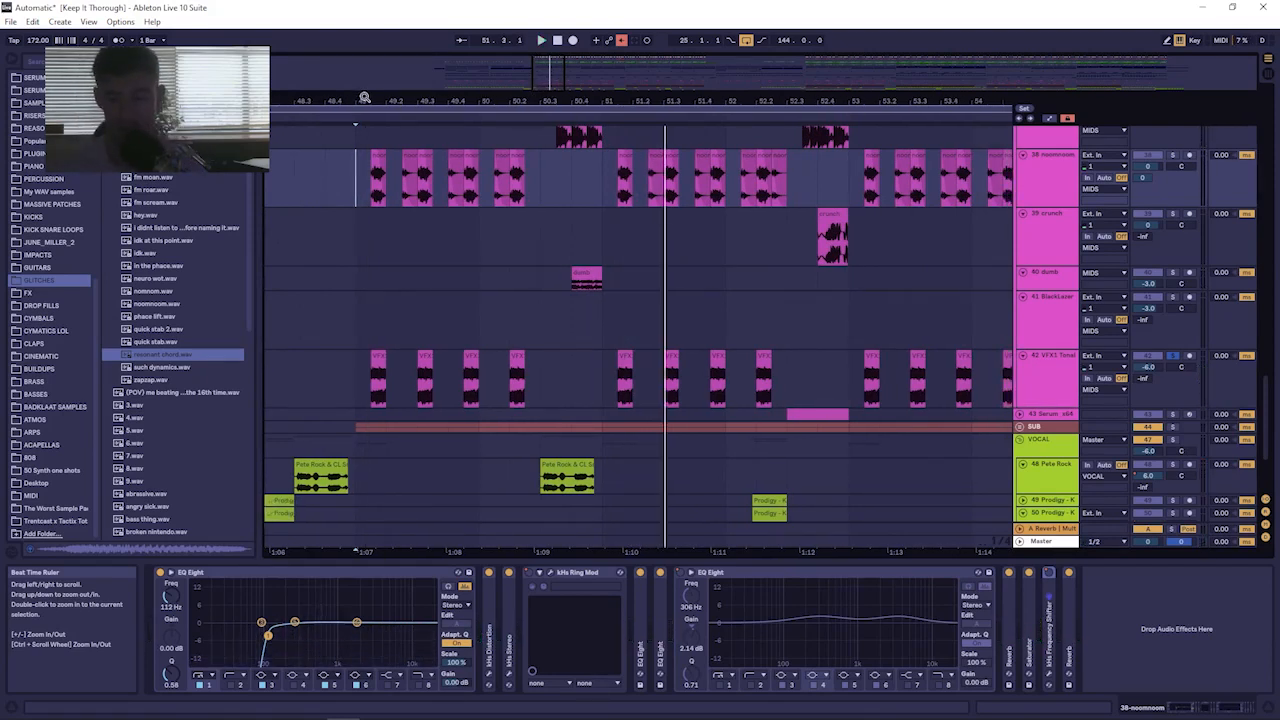
# Select the noomnoom clip at 49.1.3 up close, and clear the solo on VFX1 Tonal track 42.
pyautogui.moveTo(363, 101); pyautogui.dragTo(362, 190)
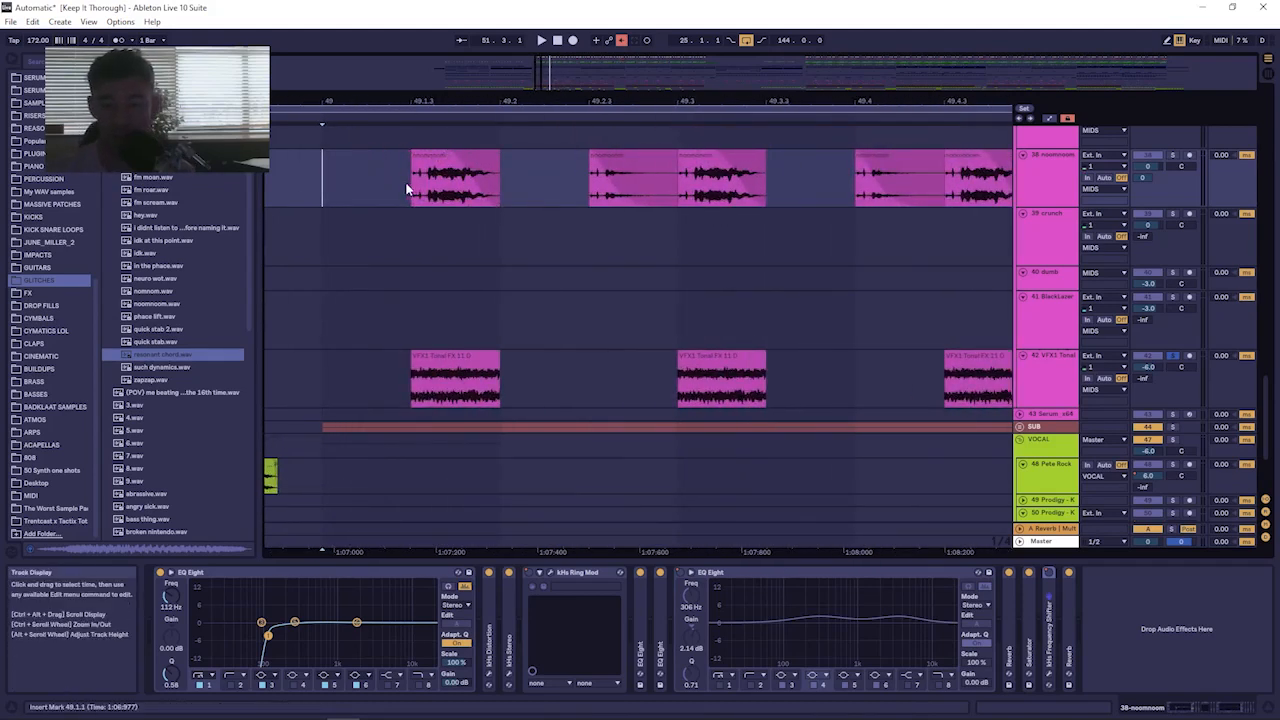
pyautogui.click(429, 160)
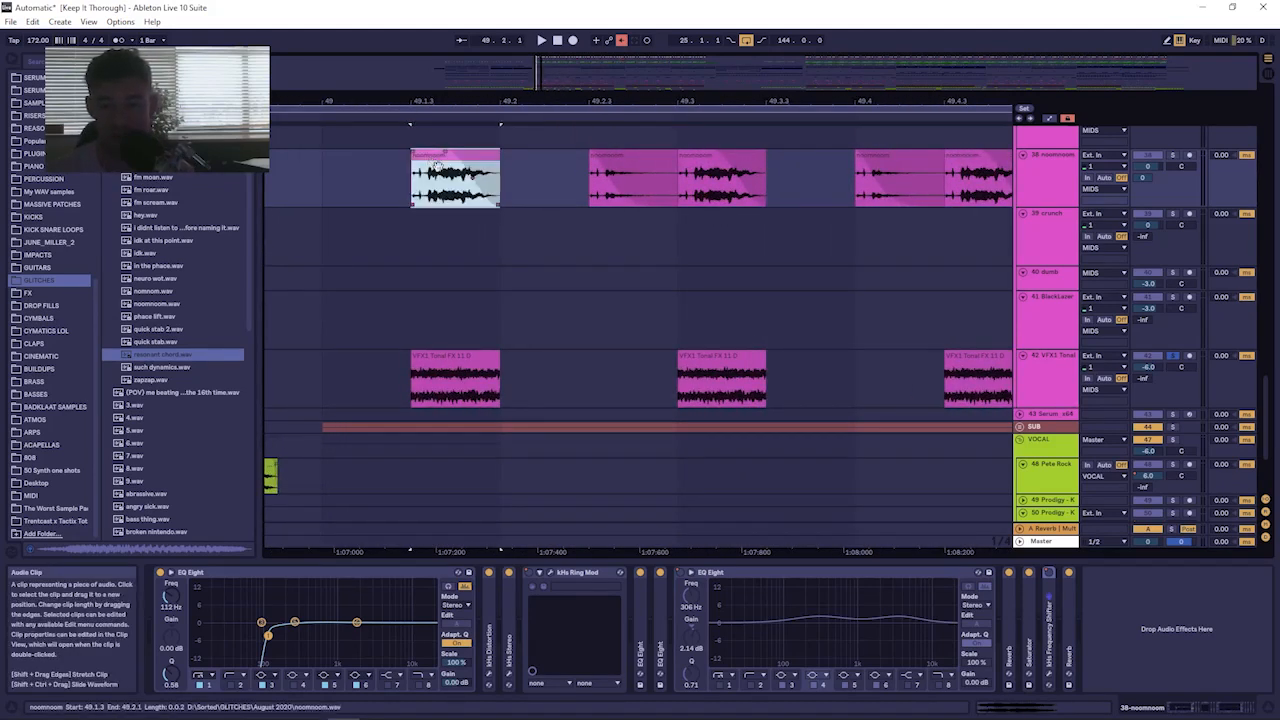
pyautogui.keyDown('ctrl'); pyautogui.click(1173, 155); pyautogui.keyUp('ctrl')
pyautogui.click(1174, 356)
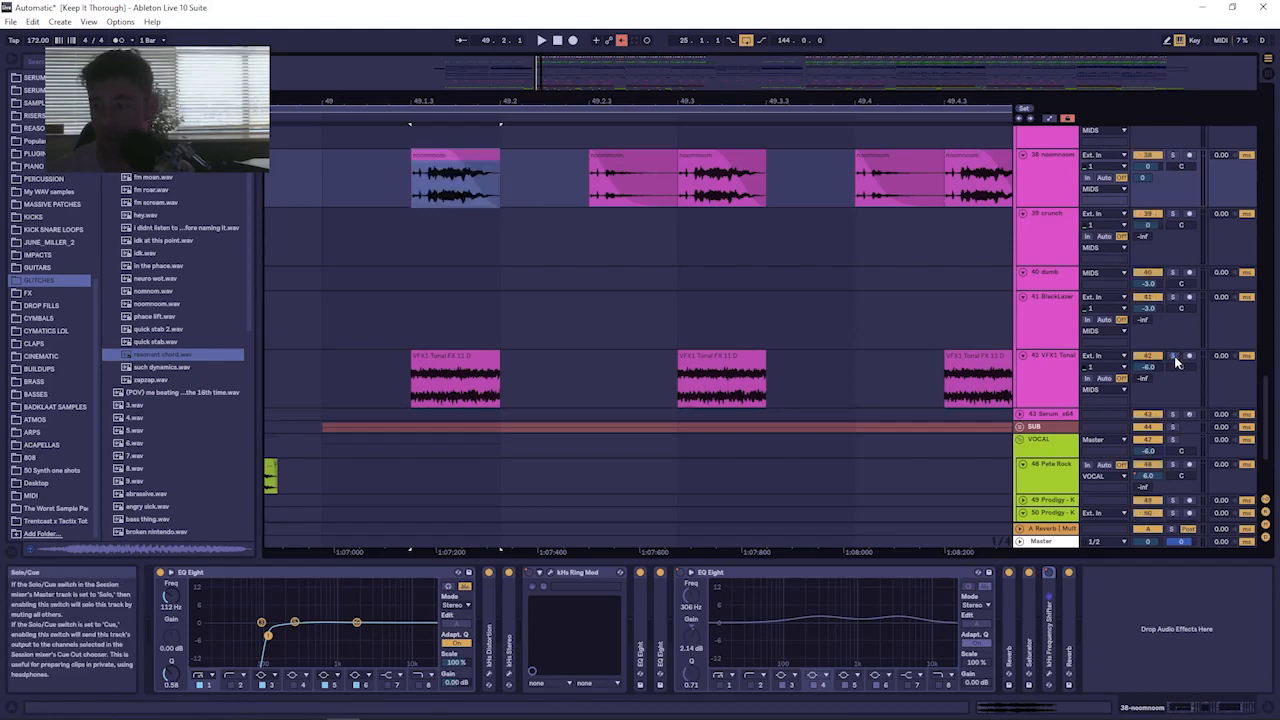
# Play VFX1 Tonal track 42 on its own from 49.1.3 and show its device chain.
pyautogui.scroll(-2, 402, 378)
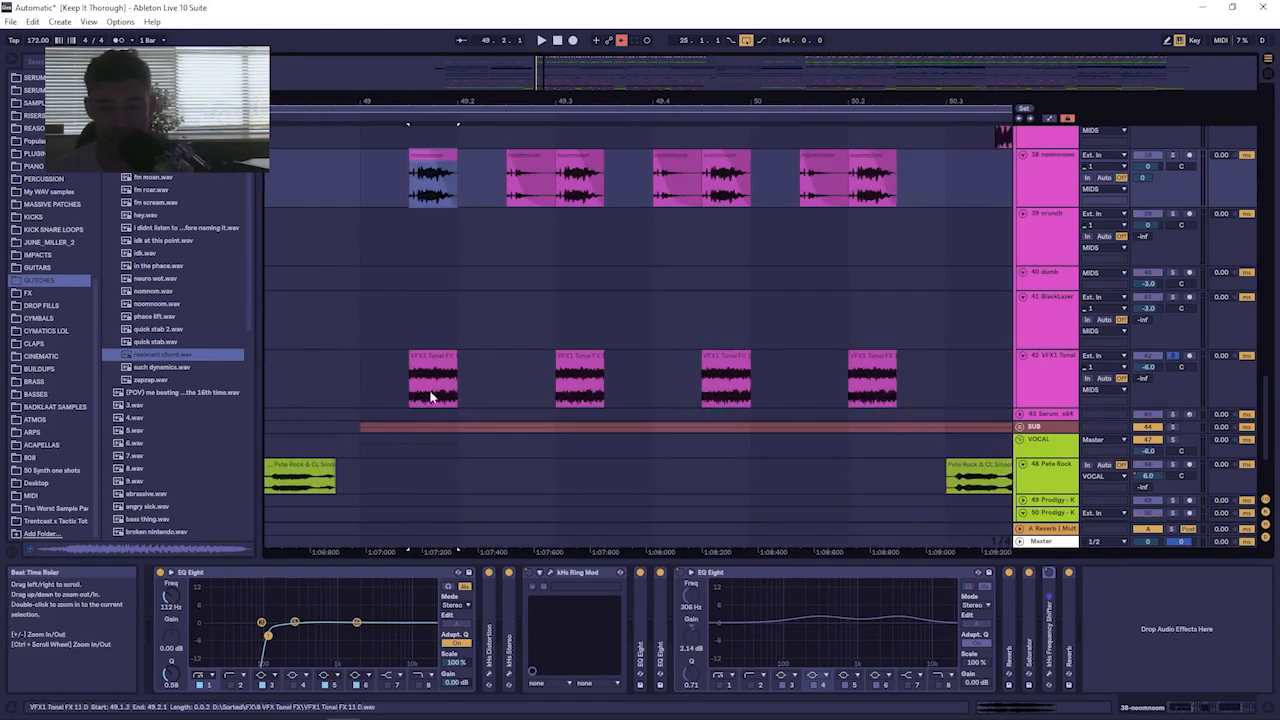
pyautogui.press('space')
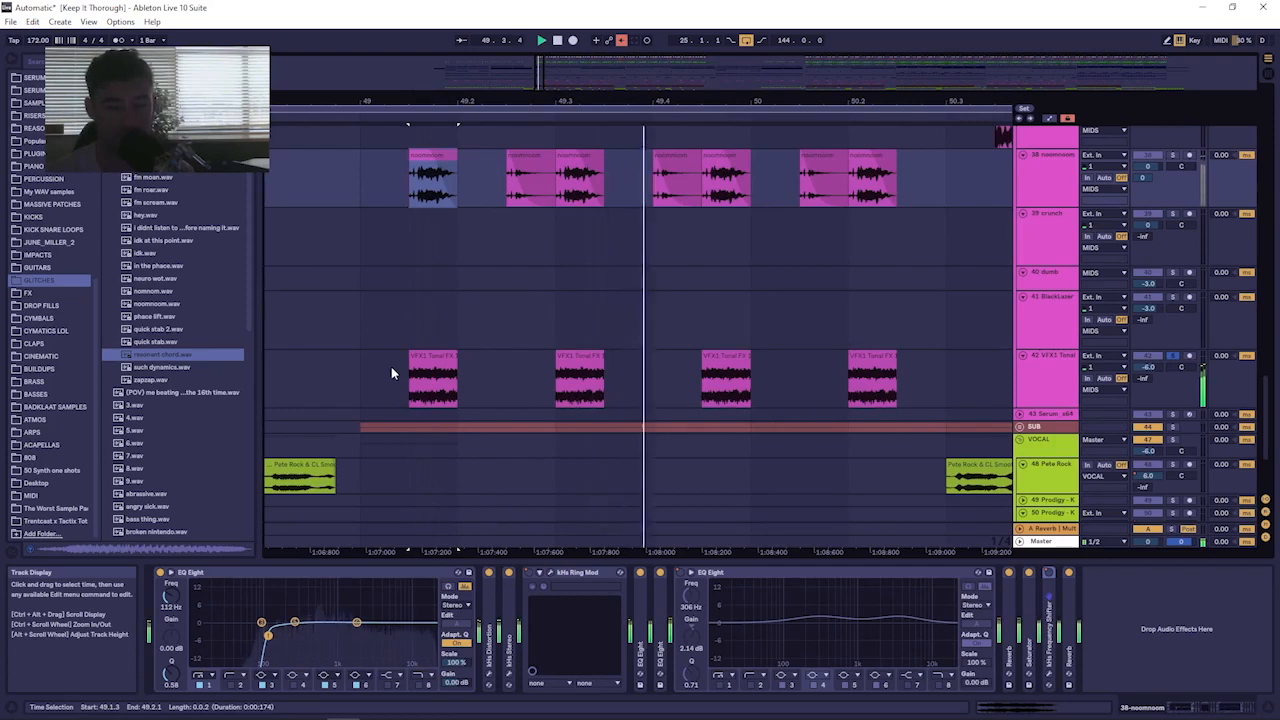
pyautogui.moveTo(400, 102); pyautogui.dragTo(380, 50)
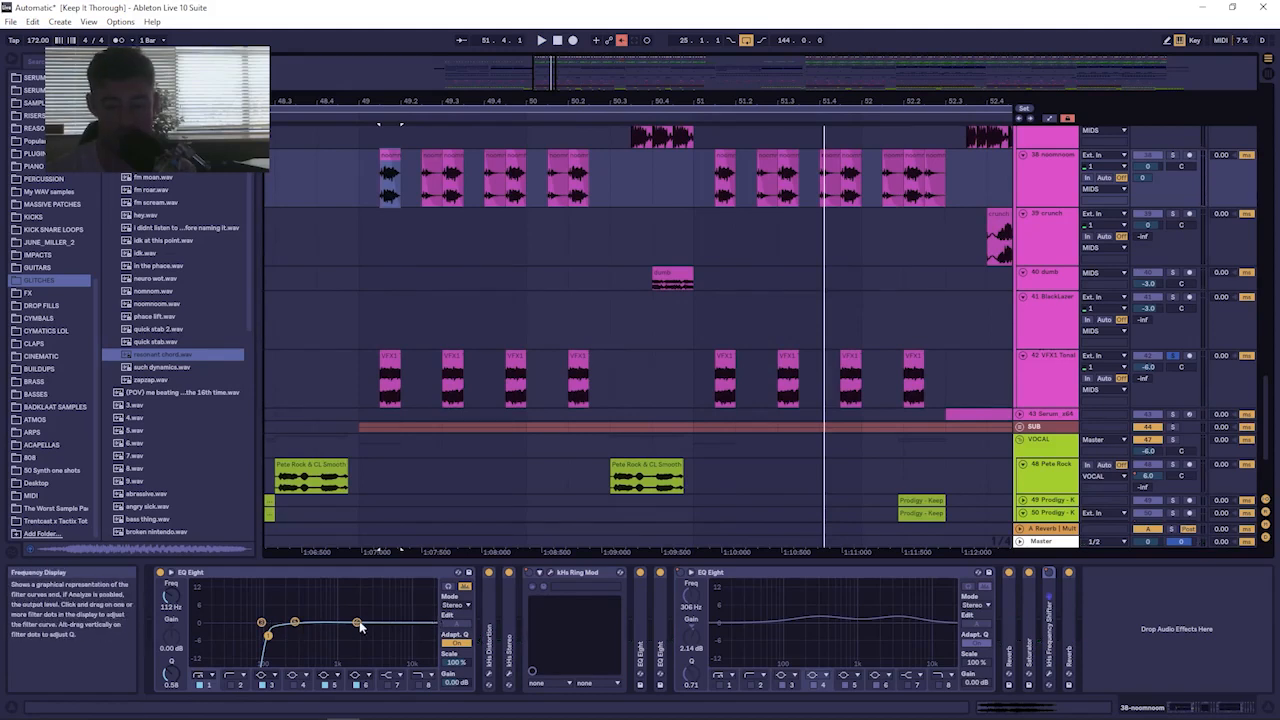
pyautogui.click(1057, 356)
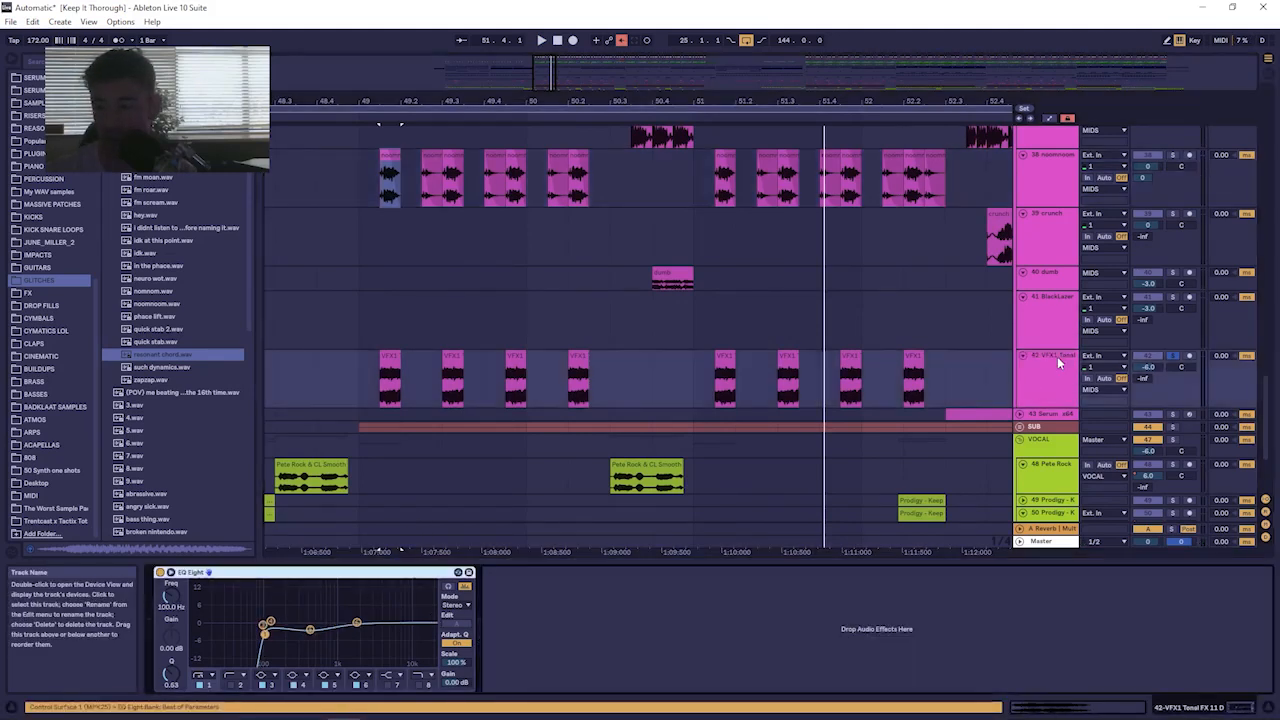
pyautogui.press('space')
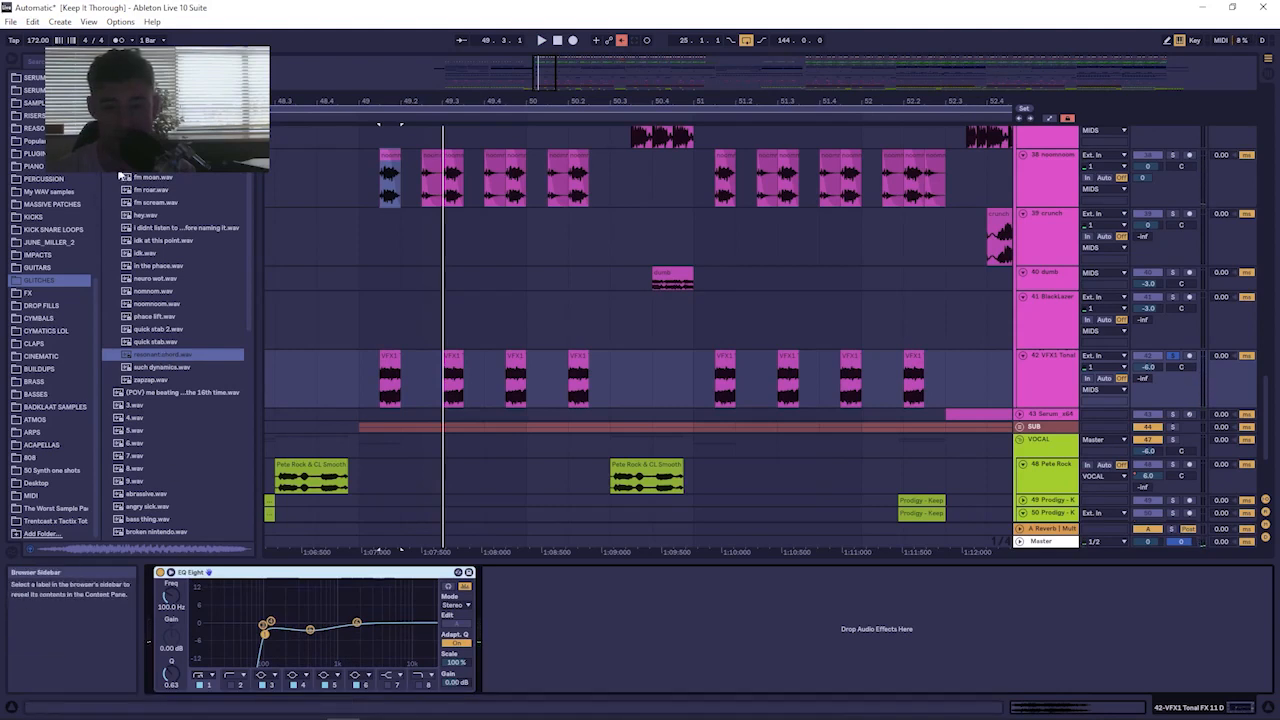
# Add a second EQ Eight after the existing one on VFX1 Tonal track 42.
pyautogui.moveTo(95, 347); pyautogui.dragTo(95, 152)
pyautogui.click(55, 146)
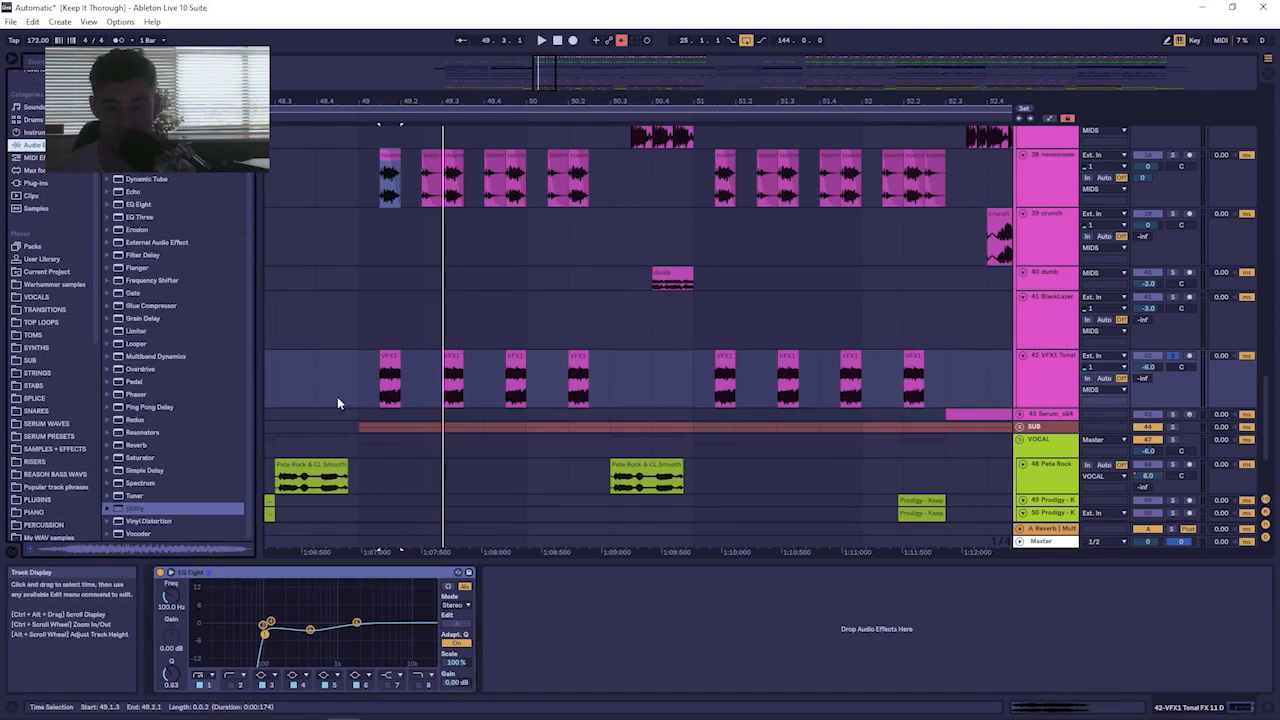
pyautogui.moveTo(145, 205); pyautogui.dragTo(600, 632)
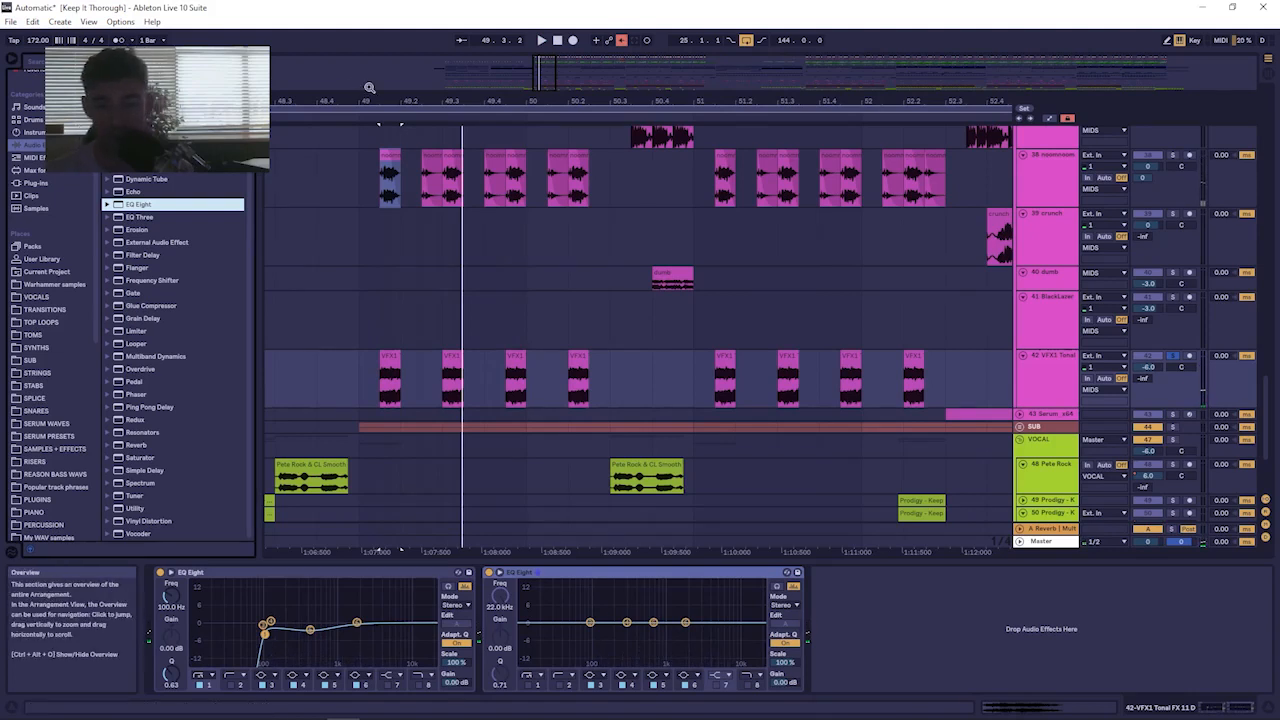
# Solo noomnoom track 38 together with VFX1 Tonal track 42 and play the layered stabs from 49.1.3.
pyautogui.moveTo(370, 97); pyautogui.dragTo(370, 128)
pyautogui.keyDown('ctrl'); pyautogui.click(1172, 156); pyautogui.keyUp('ctrl')
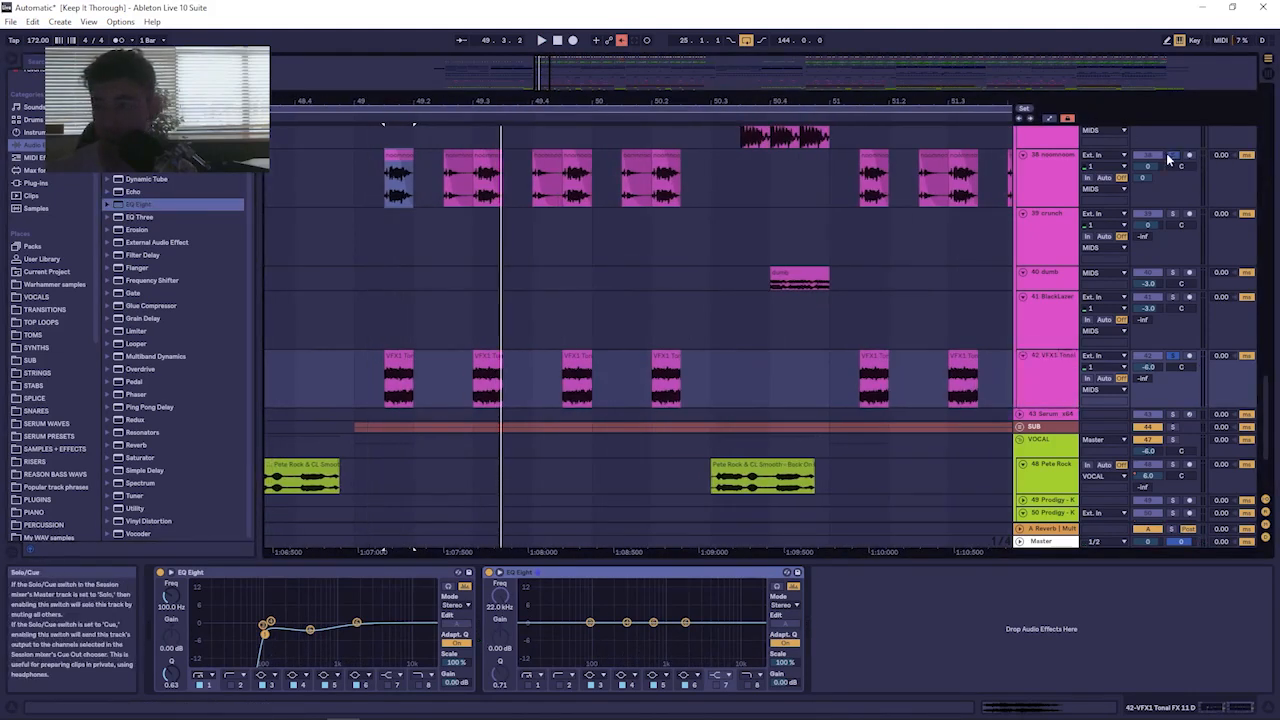
pyautogui.press('space')
pyautogui.press('space')
pyautogui.press('space')
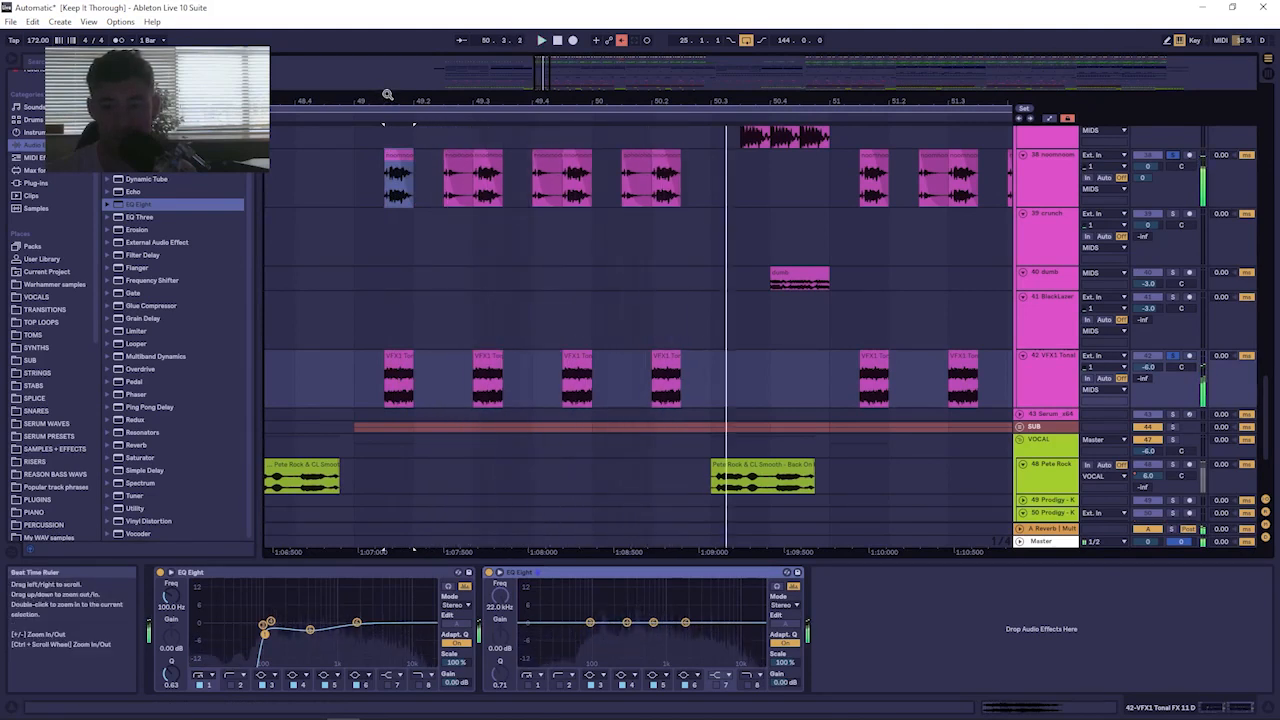
pyautogui.moveTo(387, 95); pyautogui.dragTo(434, 96)
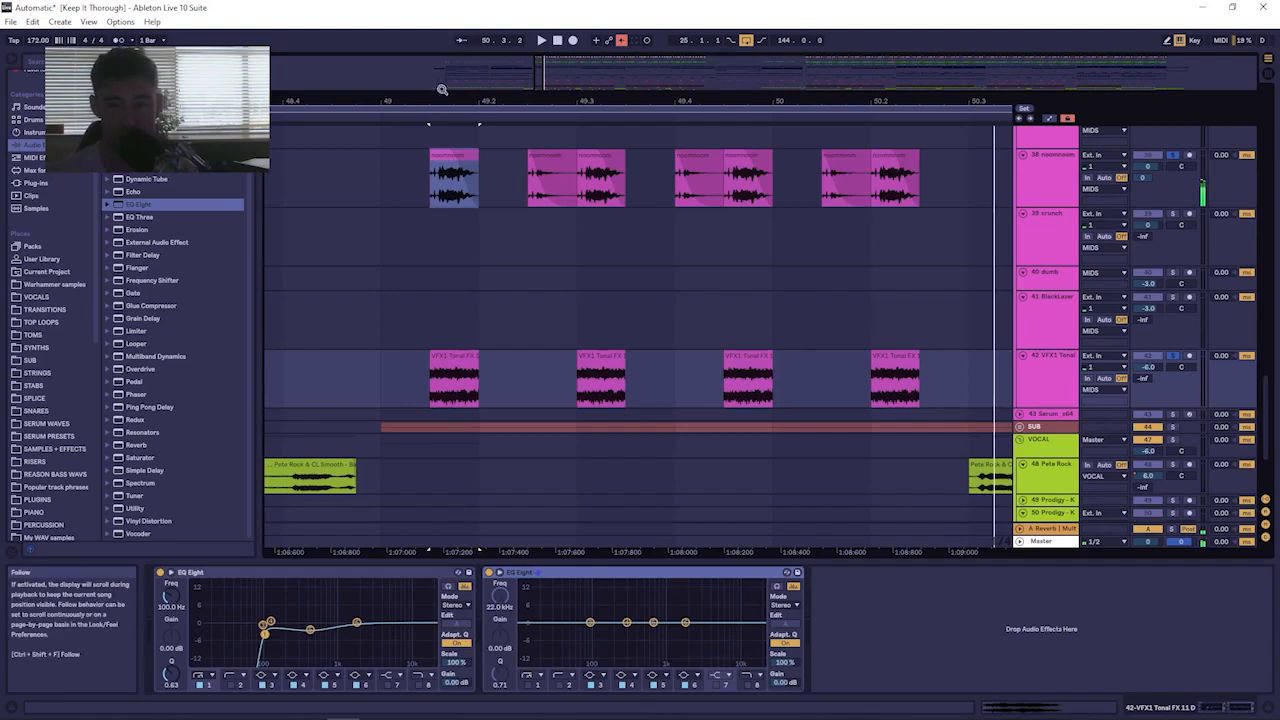
pyautogui.moveTo(434, 98); pyautogui.dragTo(434, 130)
pyautogui.press('space')
pyautogui.press('space')
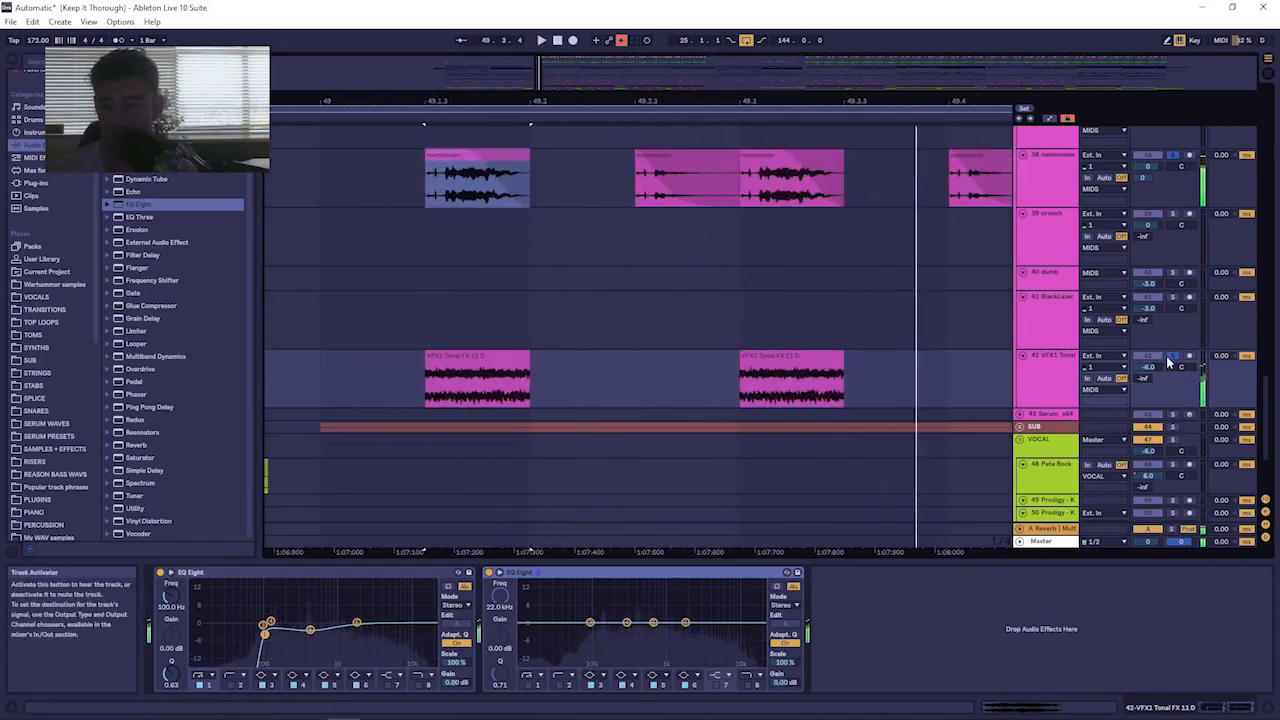
# Compare the noomnoom stabs from 49.1.3 without and with VFX1 Tonal track 42 soloed.
pyautogui.click(1173, 358)
pyautogui.press('space')
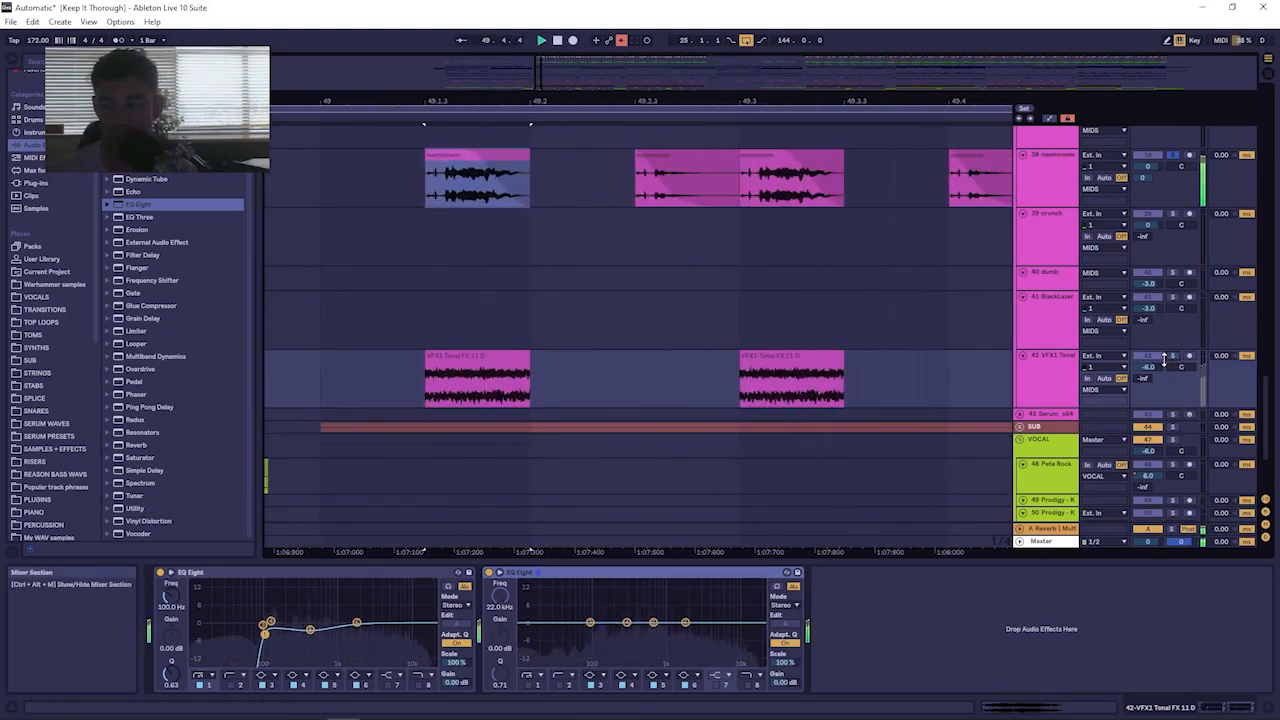
pyautogui.press('space')
pyautogui.click(1172, 358)
pyautogui.press('space')
pyautogui.press('space')
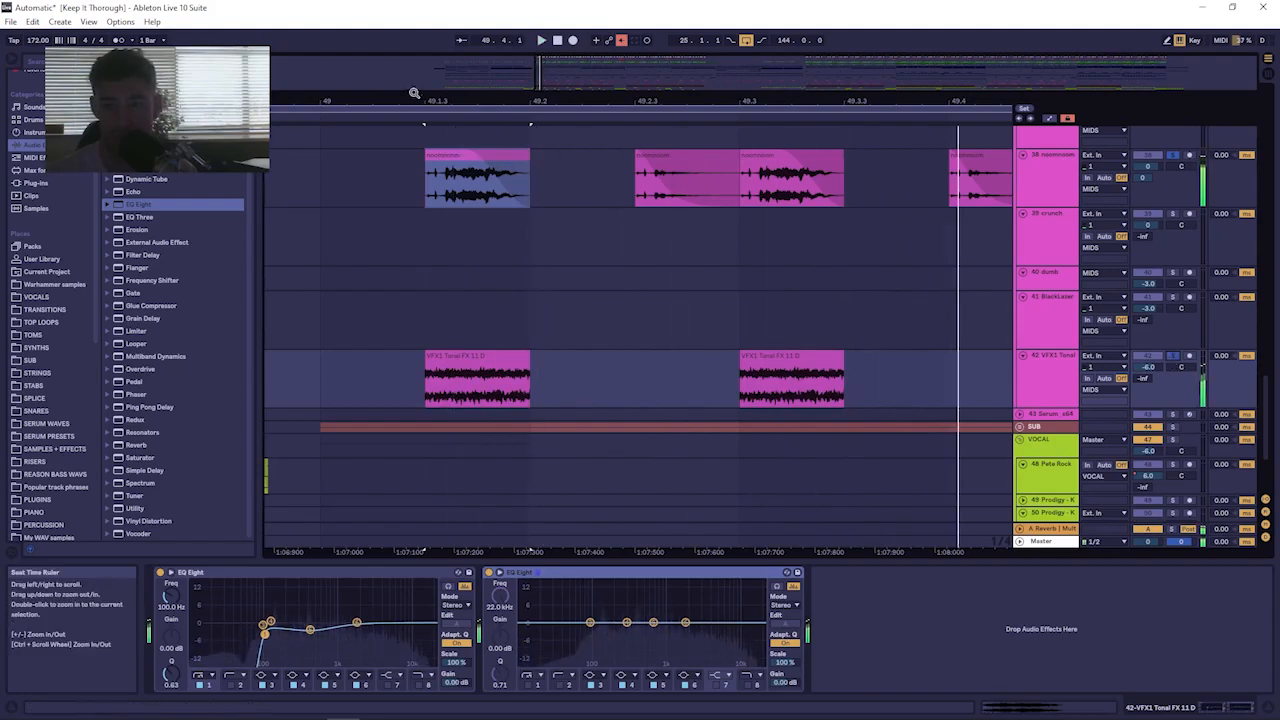
# Add quick stab track 37 to the soloed tracks and play the section from bar 49 into bar 52.
pyautogui.moveTo(422, 98); pyautogui.dragTo(406, 25)
pyautogui.scroll(2, 460, 206)
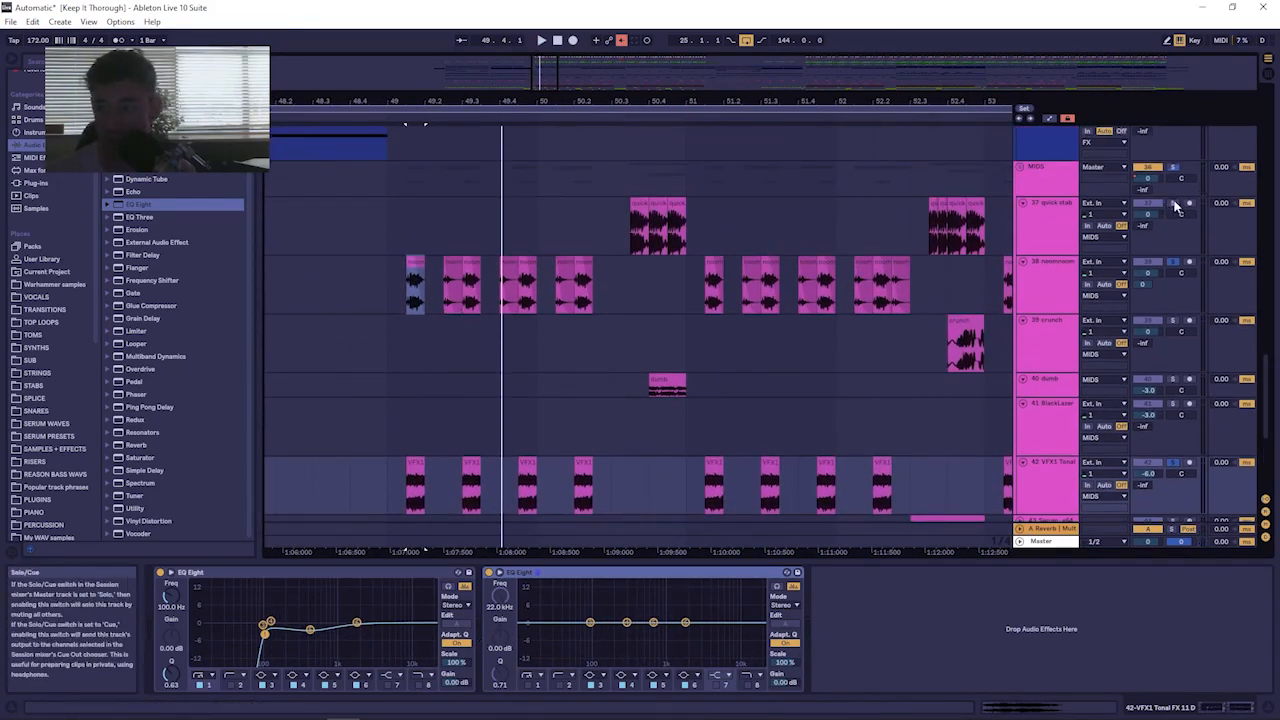
pyautogui.press('space')
pyautogui.moveTo(620, 103); pyautogui.dragTo(617, 200)
pyautogui.scroll(-1, 591, 317)
pyautogui.scroll(-2, 591, 317)
# Enlarge the Reverb Dry/Wet automation lane of noomnoom track 38 and play its rise from 50.2.1.
pyautogui.click(1043, 252)
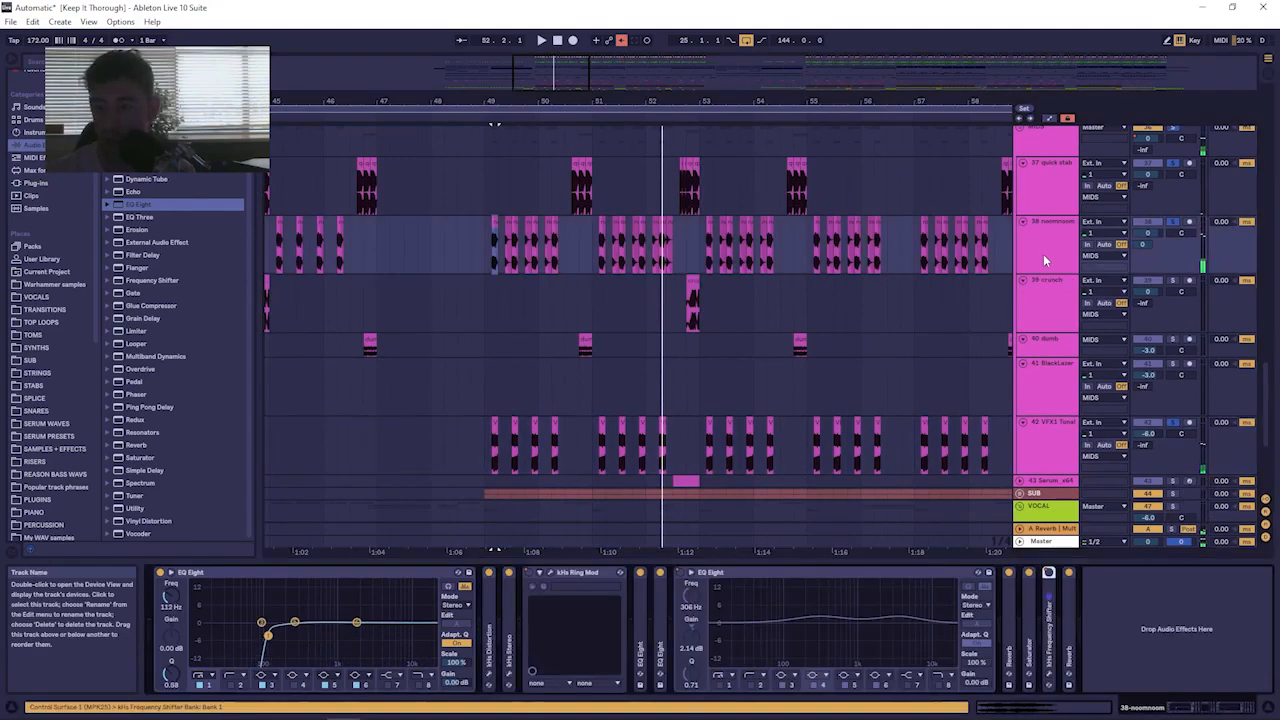
pyautogui.click(1050, 119)
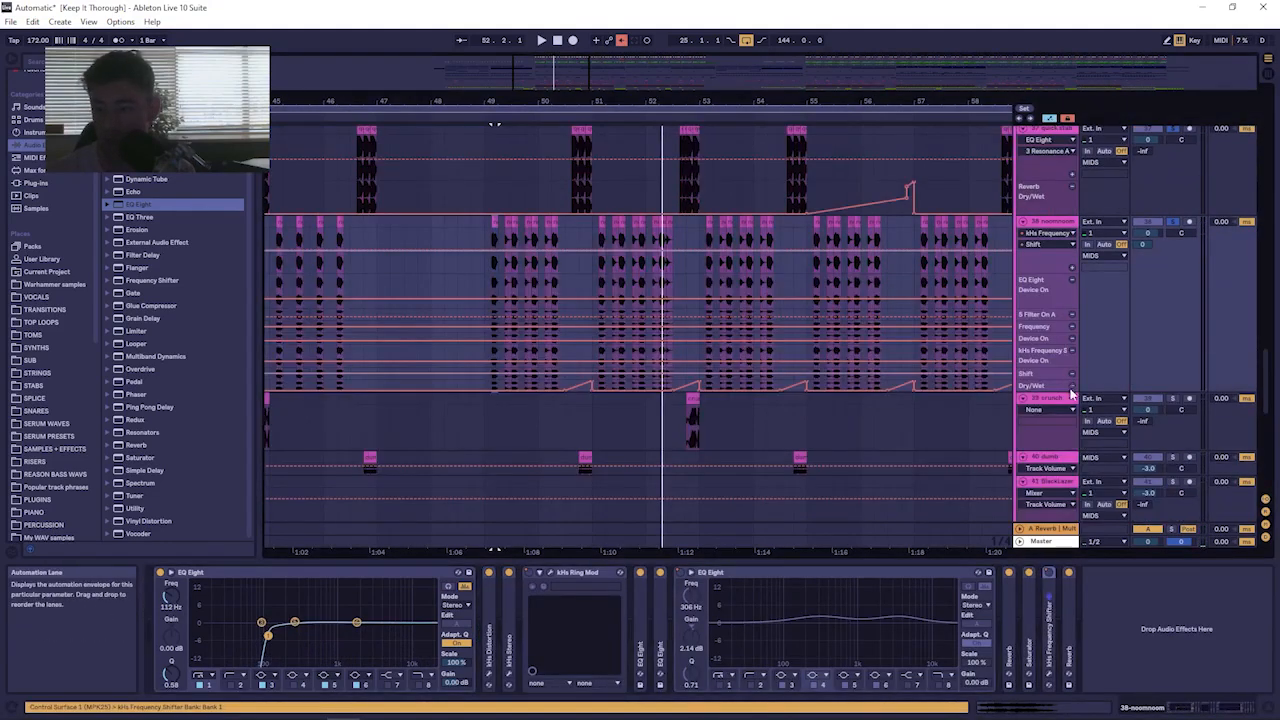
pyautogui.moveTo(1043, 391); pyautogui.dragTo(980, 590)
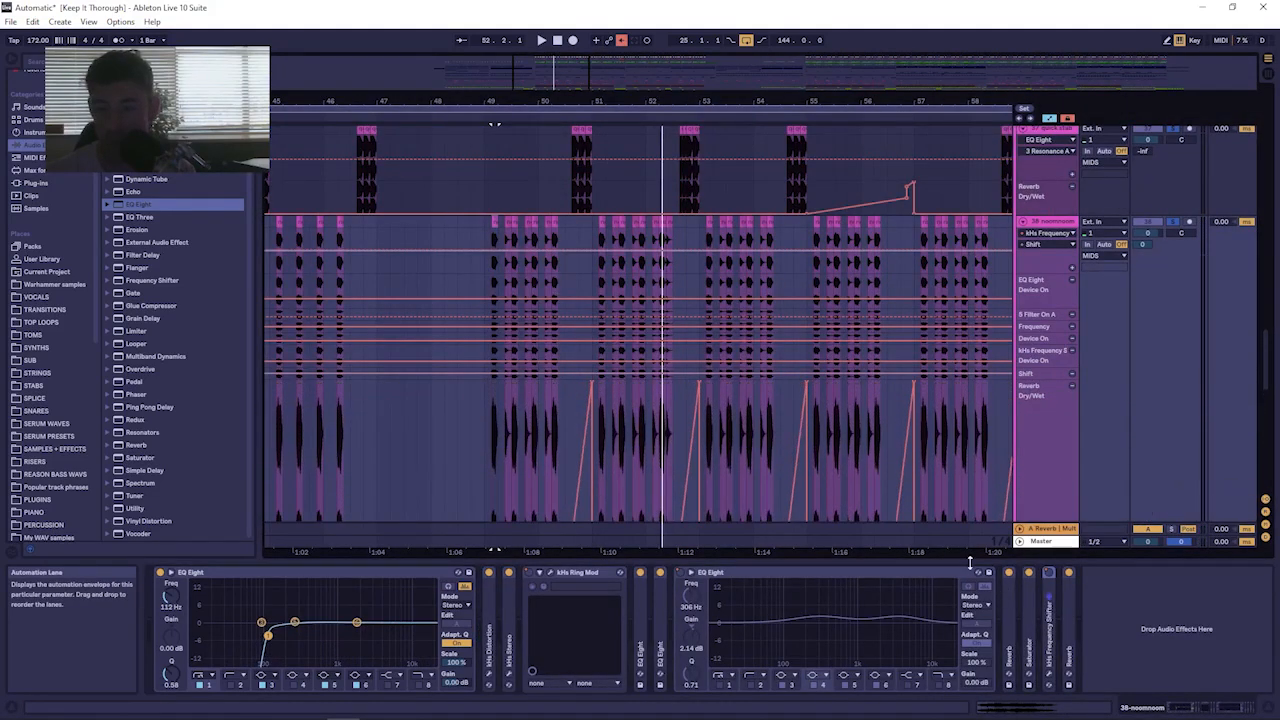
pyautogui.scroll(-14, 737, 394)
pyautogui.scroll(4, 611, 318)
pyautogui.scroll(4, 608, 318)
pyautogui.click(553, 423)
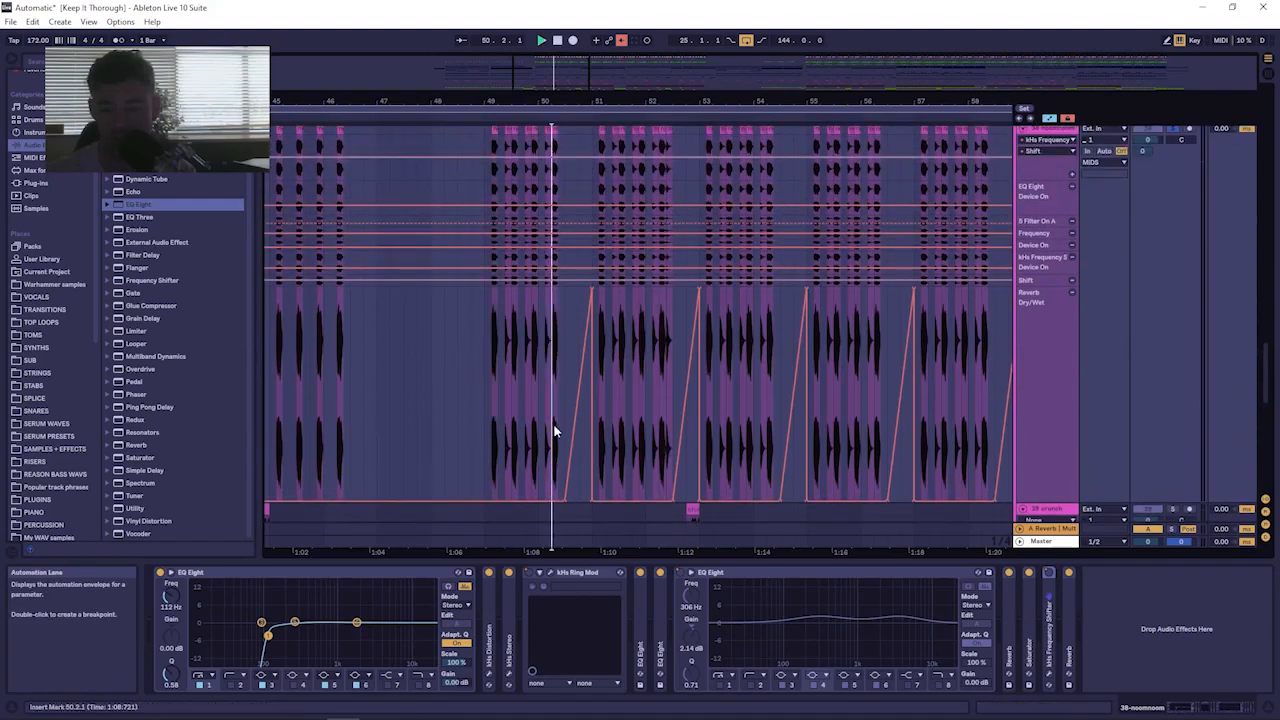
pyautogui.press('space')
# Solo only quick stab track 37 and play its three stabs from 50.3 into bar 51.
pyautogui.scroll(8, 564, 321)
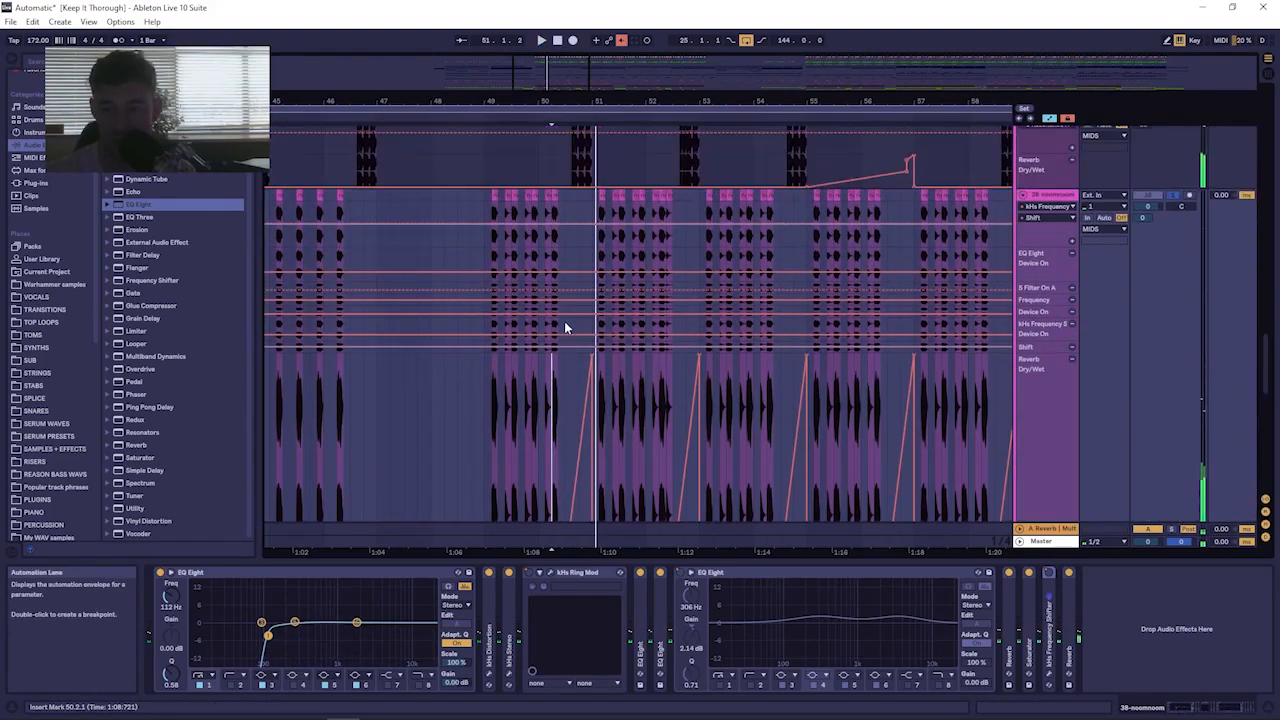
pyautogui.click(568, 204)
pyautogui.moveTo(589, 98)
pyautogui.mouseDown()
pyautogui.moveTo(587, 142)
pyautogui.moveTo(672, 149)
pyautogui.mouseUp()
pyautogui.press('space')
pyautogui.press('space')
pyautogui.press('space')
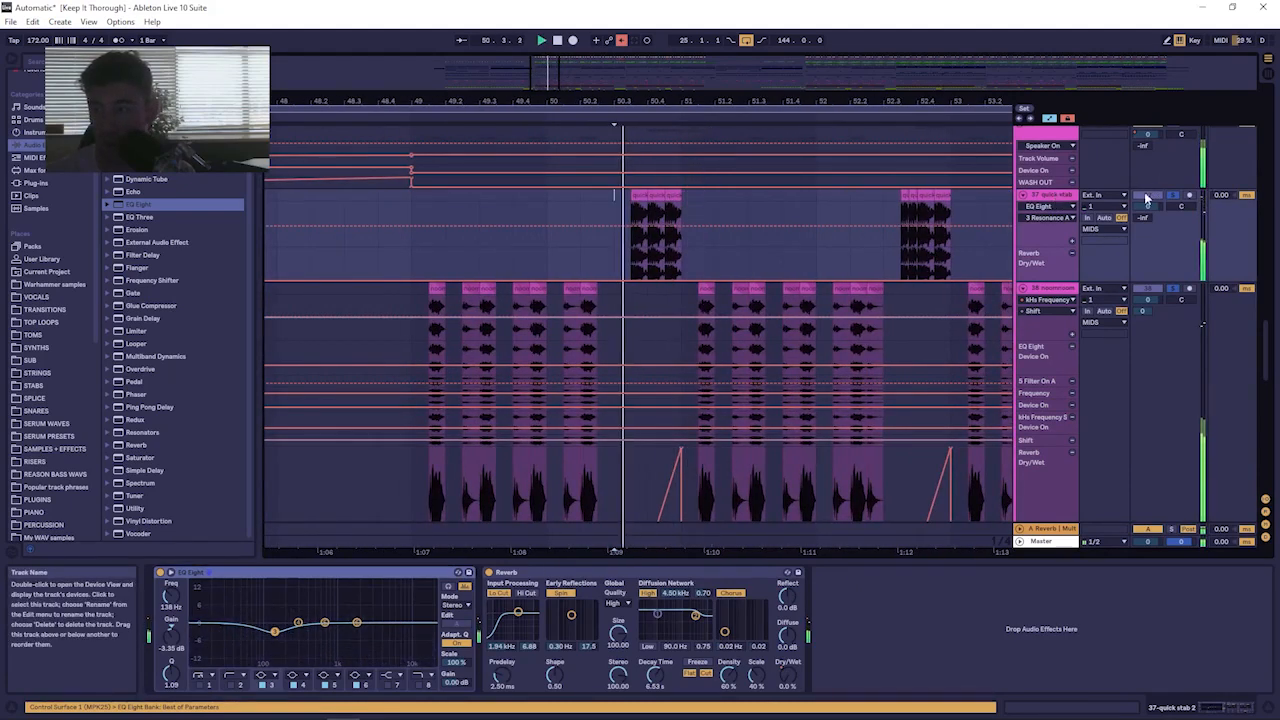
pyautogui.press('space')
pyautogui.press('space')
pyautogui.moveTo(650, 101); pyautogui.dragTo(625, 164)
pyautogui.press('space')
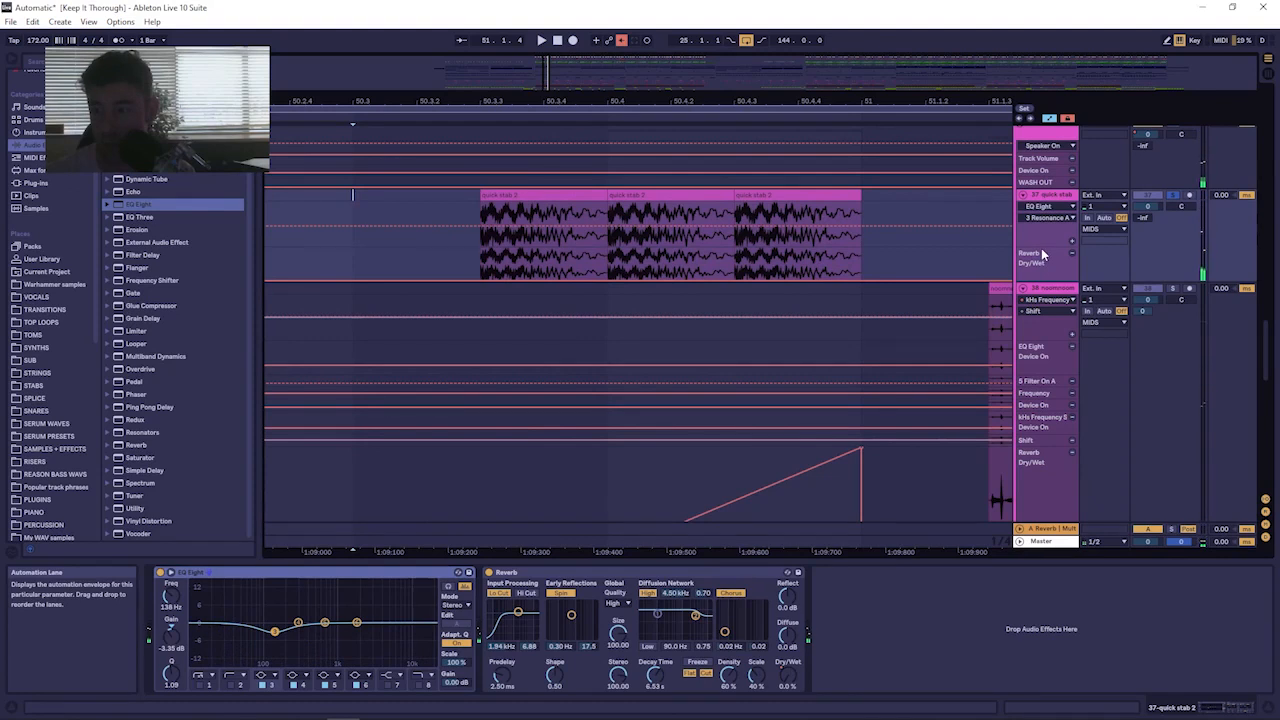
# Select the quick stab 2 clip at 50.3.3 and search the GLITCHES sample folder for "quick".
pyautogui.click(511, 193)
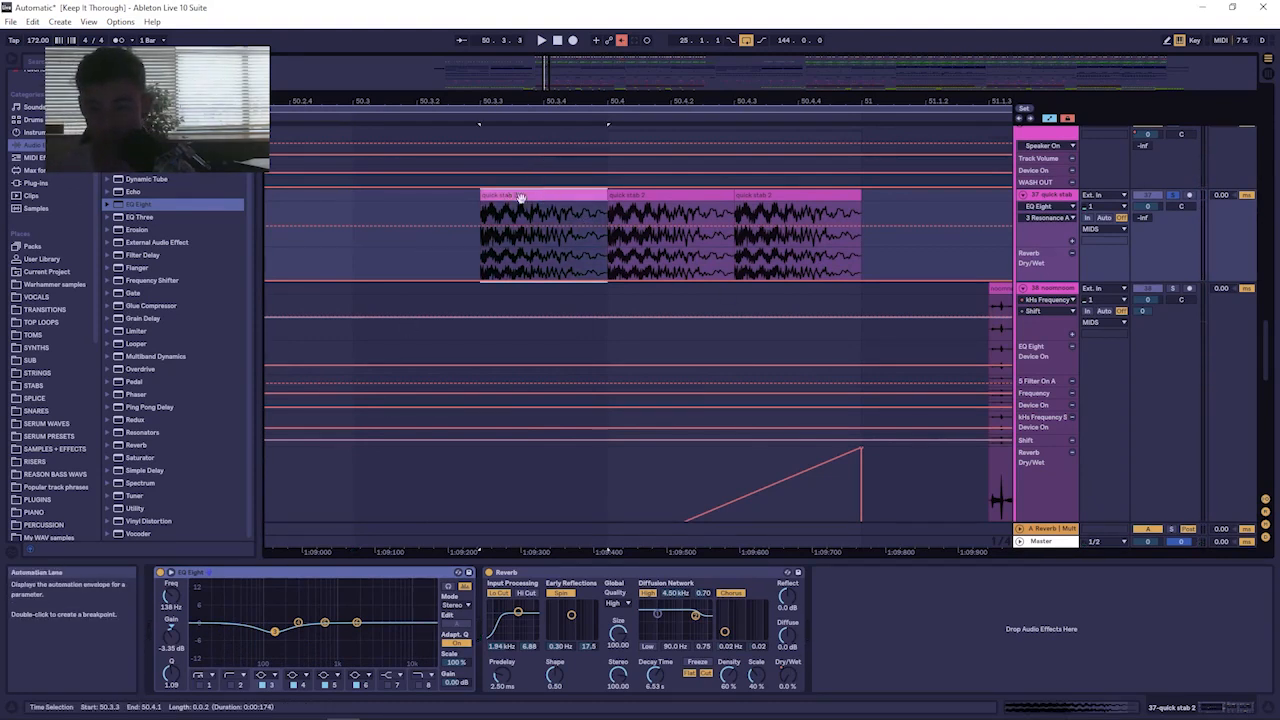
pyautogui.scroll(-7, 66, 466)
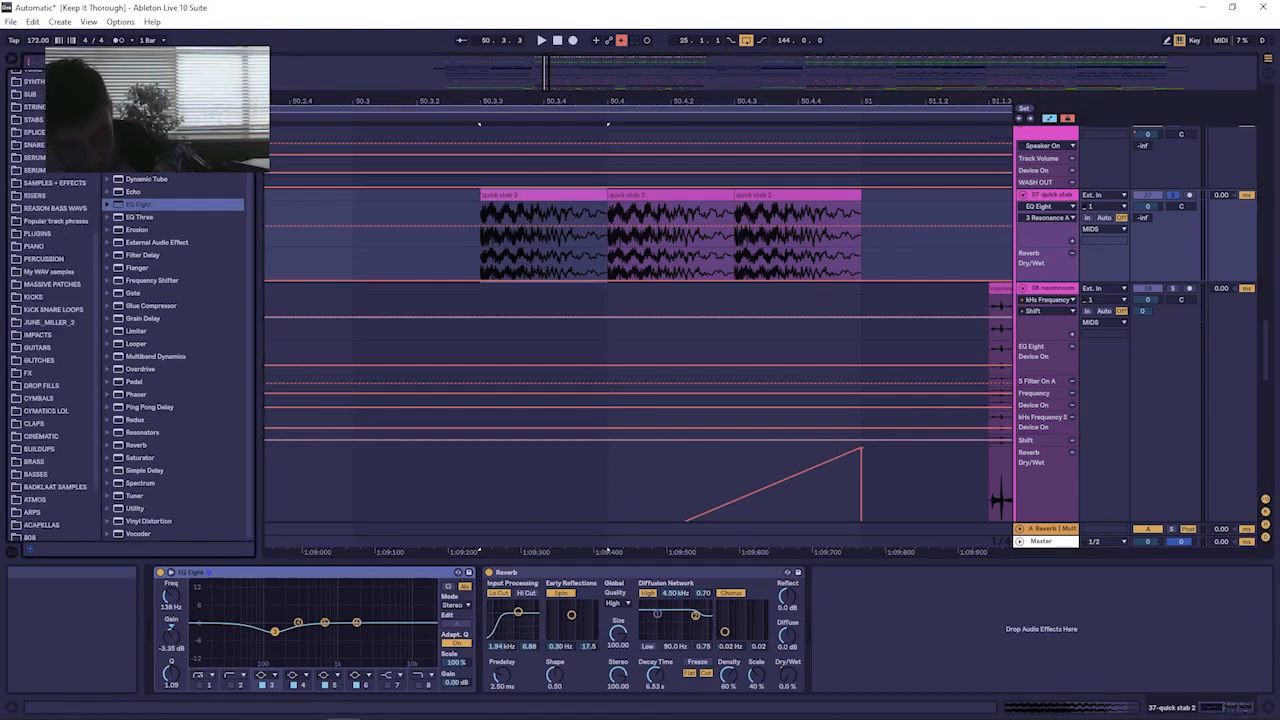
pyautogui.write('quick')
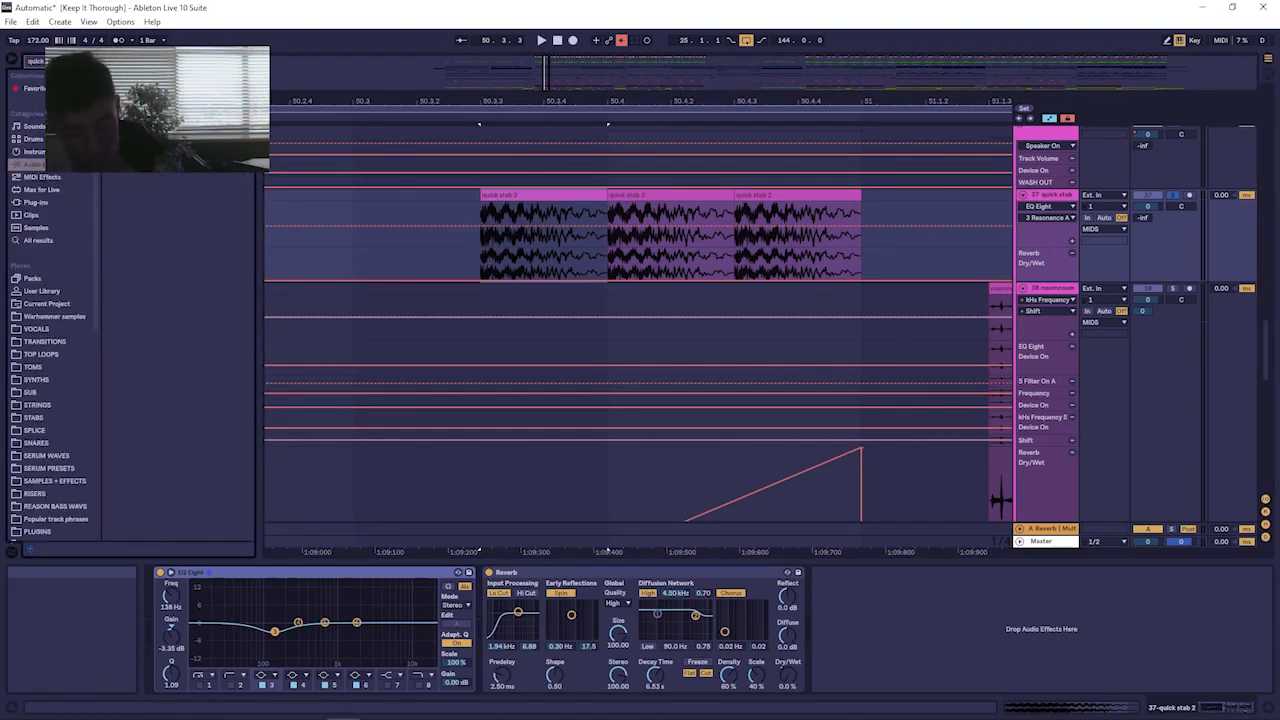
pyautogui.scroll(-8, 46, 426)
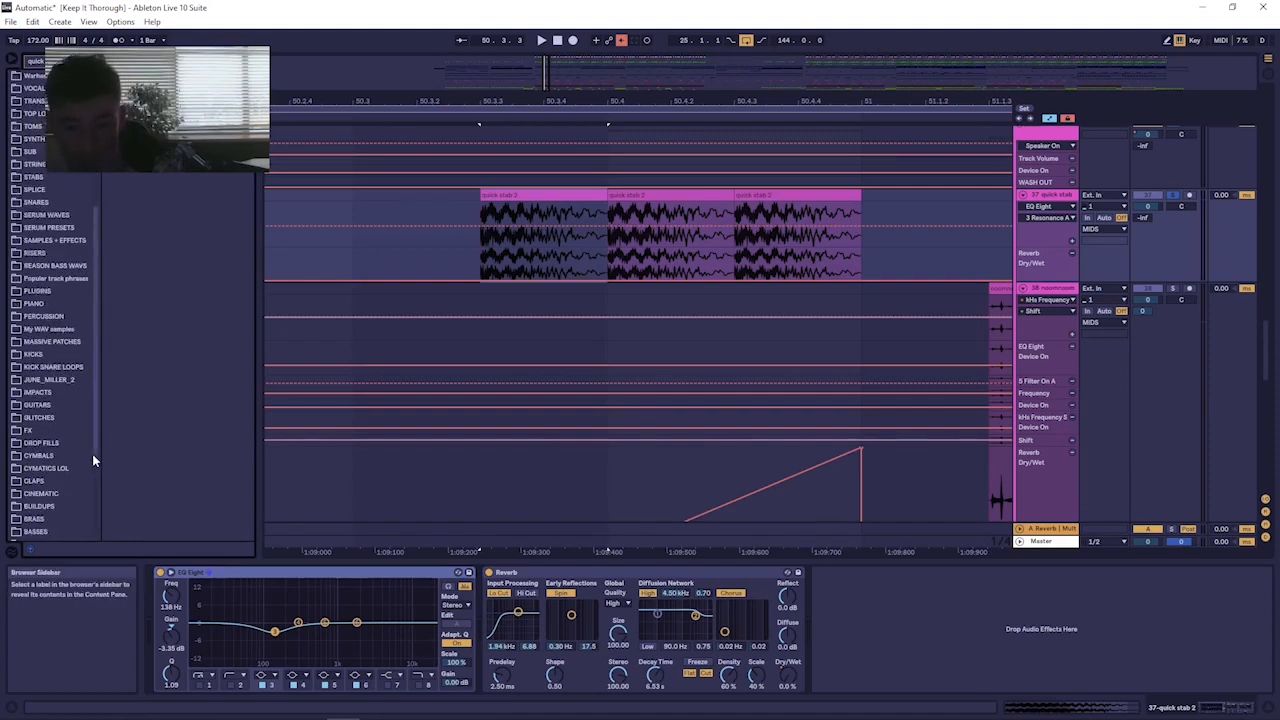
pyautogui.click(49, 419)
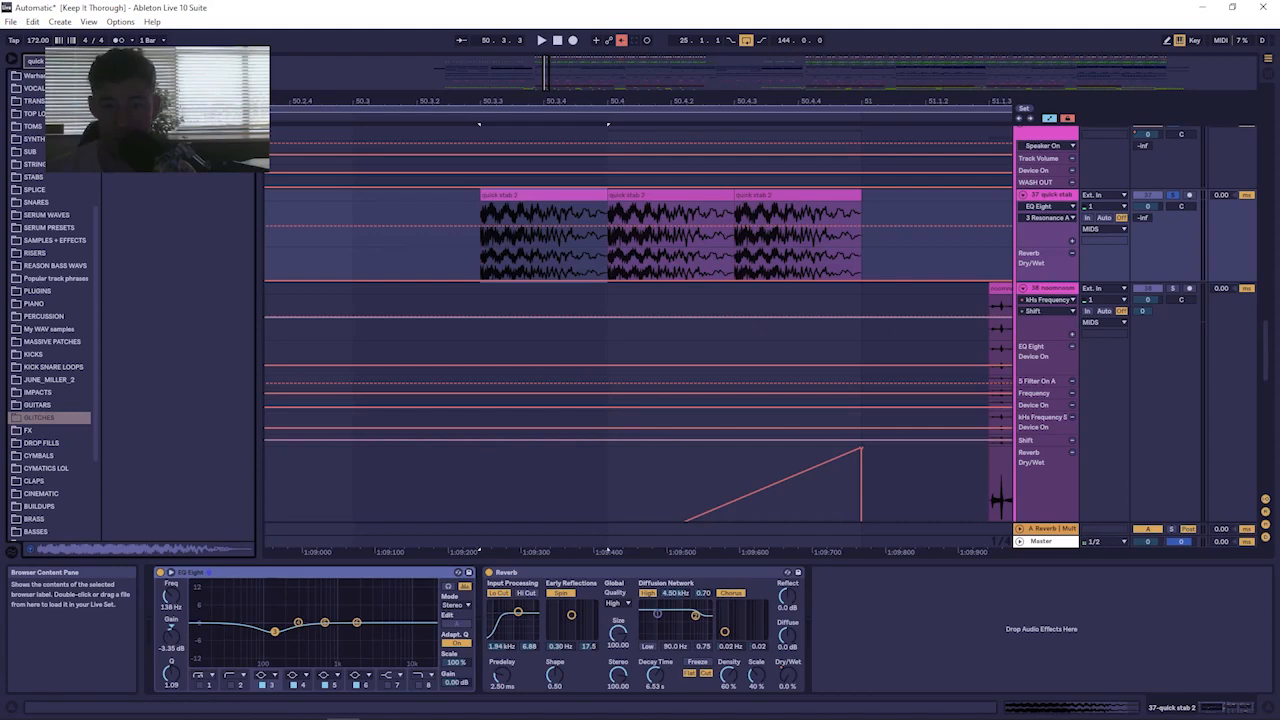
# Try a longer quick stab 2 clip running from 50.4.3 to 51.1.4 on track 37, and undo it.
pyautogui.moveTo(285, 183); pyautogui.dragTo(696, 221)
pyautogui.moveTo(941, 97); pyautogui.dragTo(696, 99)
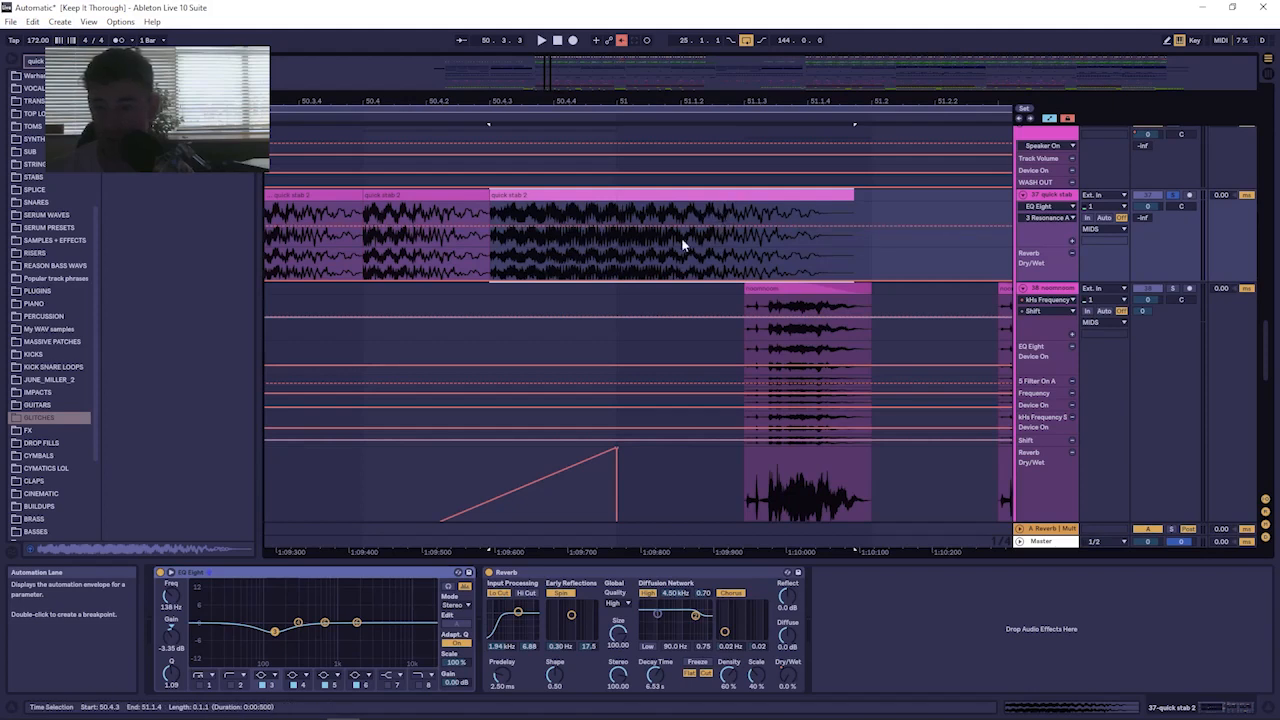
pyautogui.hotkey('ctrl', 'z')
# Play the soloed quick stab track 37 from 50.3.3 into bar 51.
pyautogui.press('space')
pyautogui.moveTo(443, 100); pyautogui.dragTo(552, 95)
pyautogui.press('space')
pyautogui.press('space')
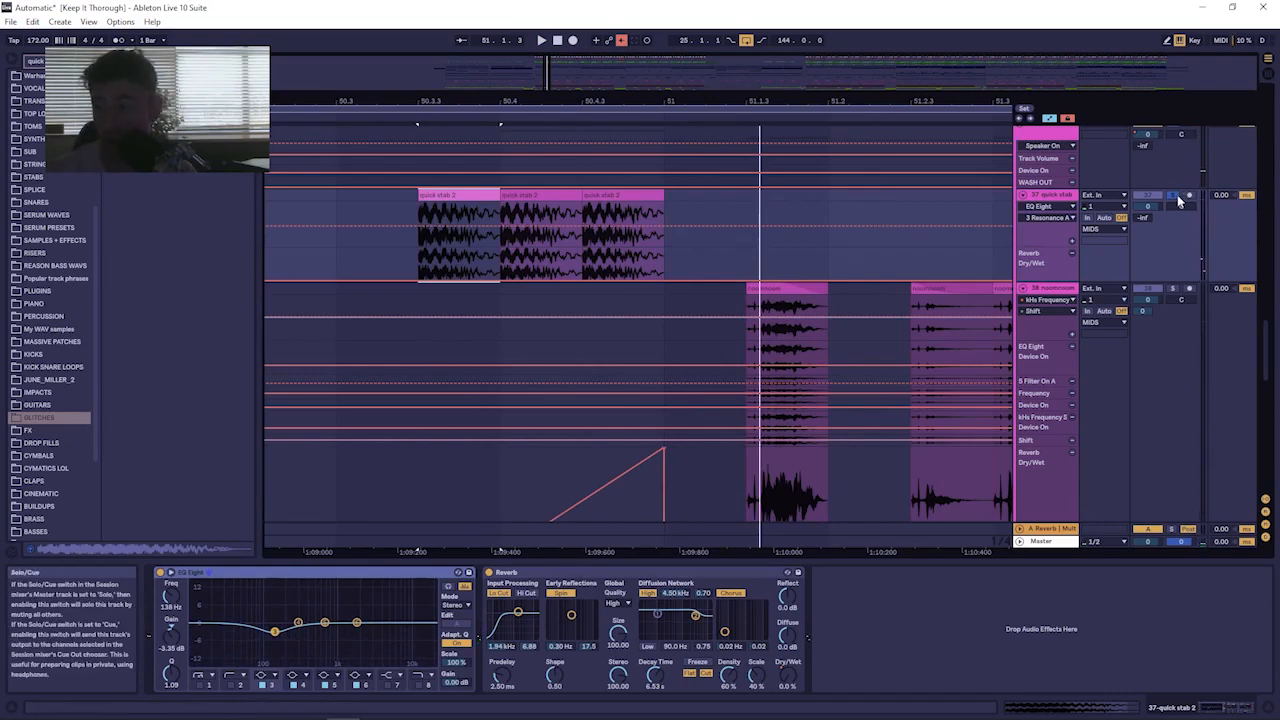
# Clear the browser search to list the whole GLITCHES folder again.
pyautogui.moveTo(428, 99); pyautogui.dragTo(428, 60)
pyautogui.moveTo(446, 551); pyautogui.dragTo(564, 551)
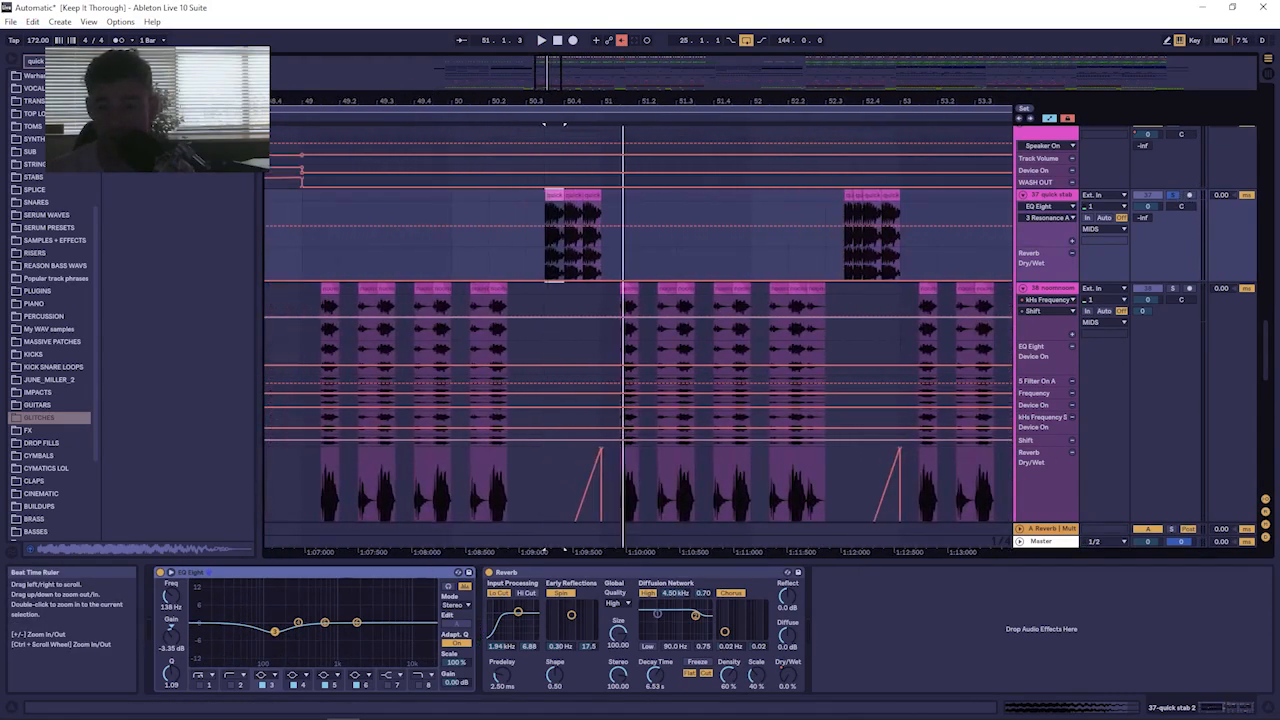
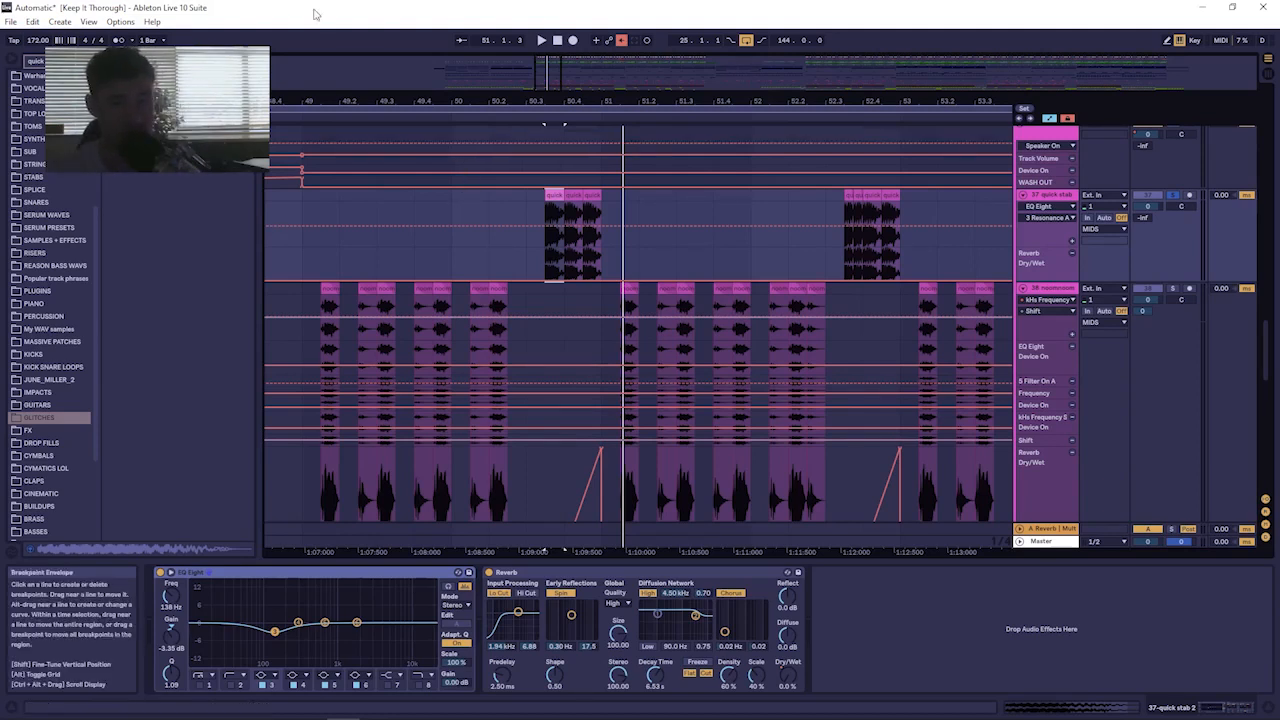
pyautogui.click(246, 61)
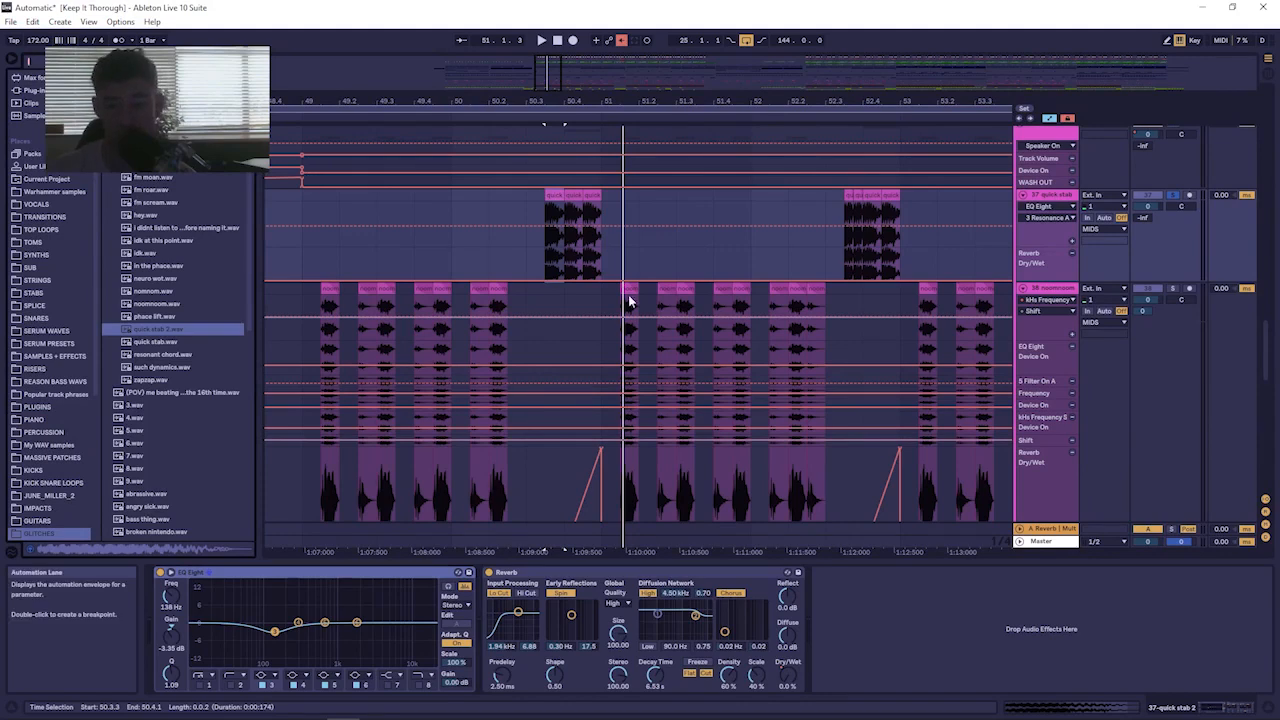
# Enlarge quick stab track 37 to examine the clip waveform at 50.3.3 and play it from there.
pyautogui.moveTo(549, 100); pyautogui.dragTo(549, 200)
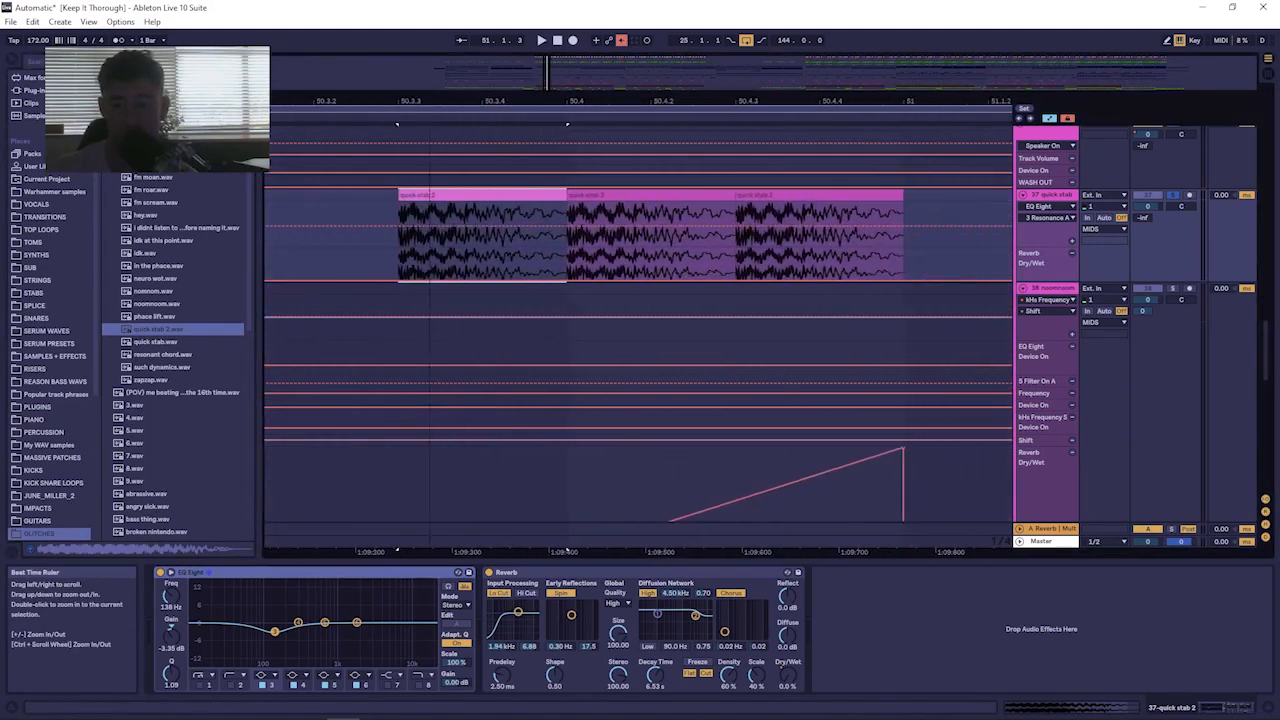
pyautogui.moveTo(1037, 248); pyautogui.dragTo(1008, 384)
pyautogui.moveTo(437, 102); pyautogui.dragTo(437, 142)
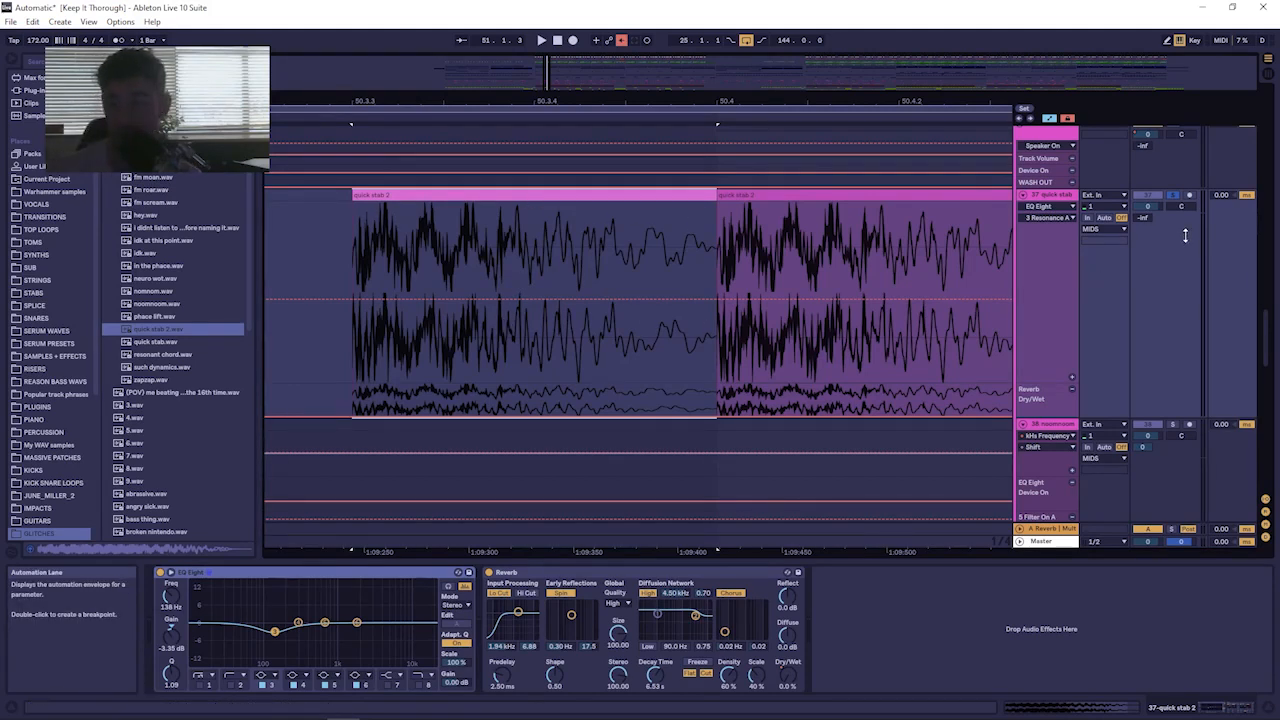
pyautogui.press('space')
pyautogui.press('space')
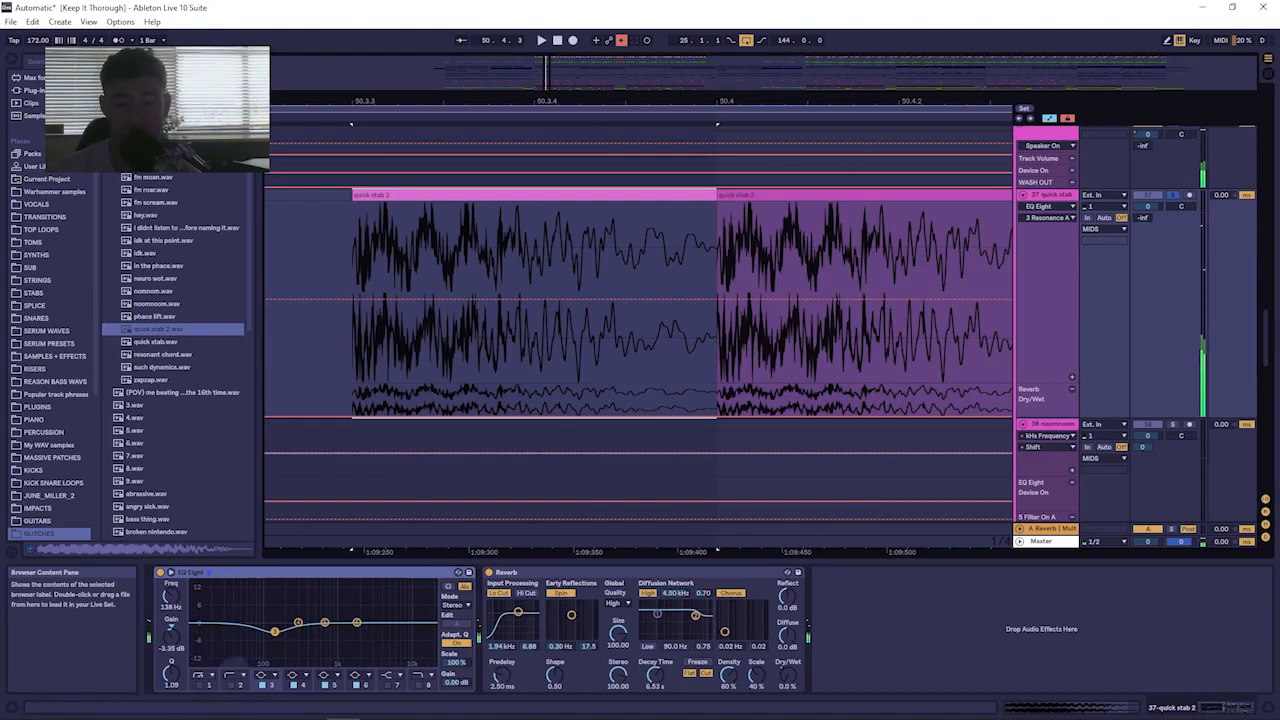
# Add an EQ Eight after the Reverb on quick stab track 37, with its spectrum analysis on, and start playback.
pyautogui.scroll(1, 82, 294)
pyautogui.scroll(3, 92, 255)
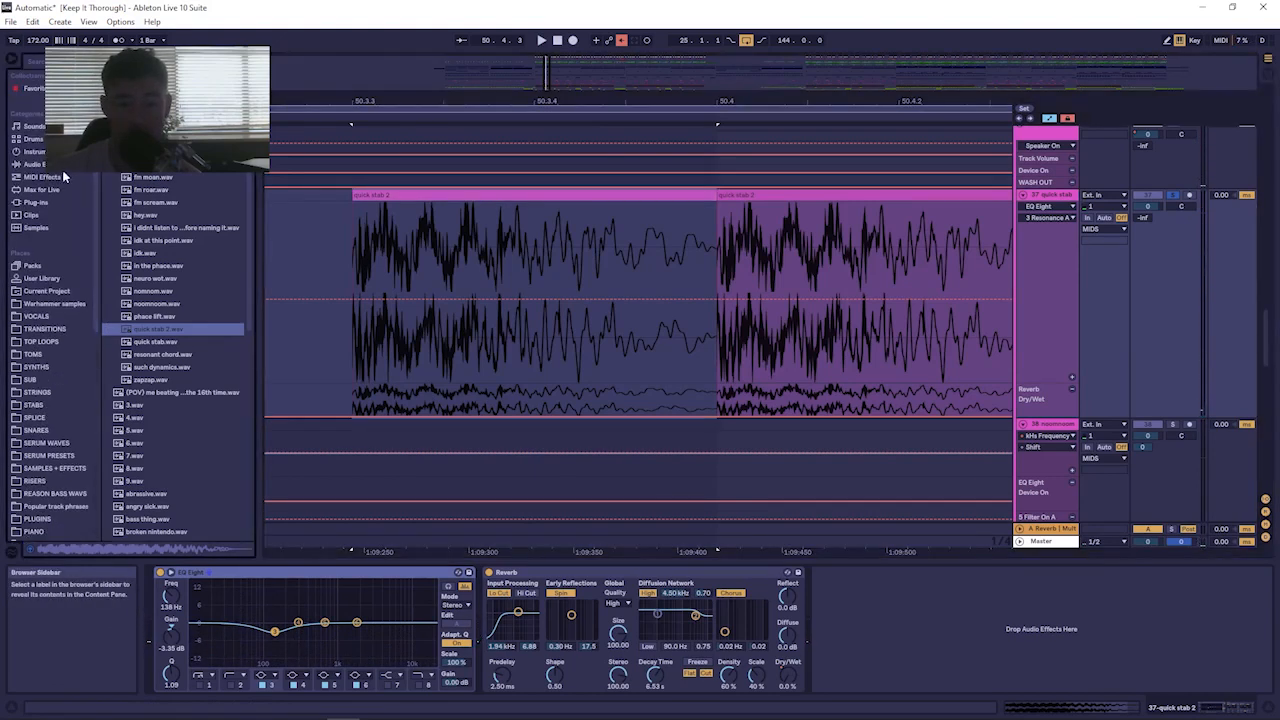
pyautogui.click(48, 165)
pyautogui.moveTo(140, 206); pyautogui.dragTo(843, 663)
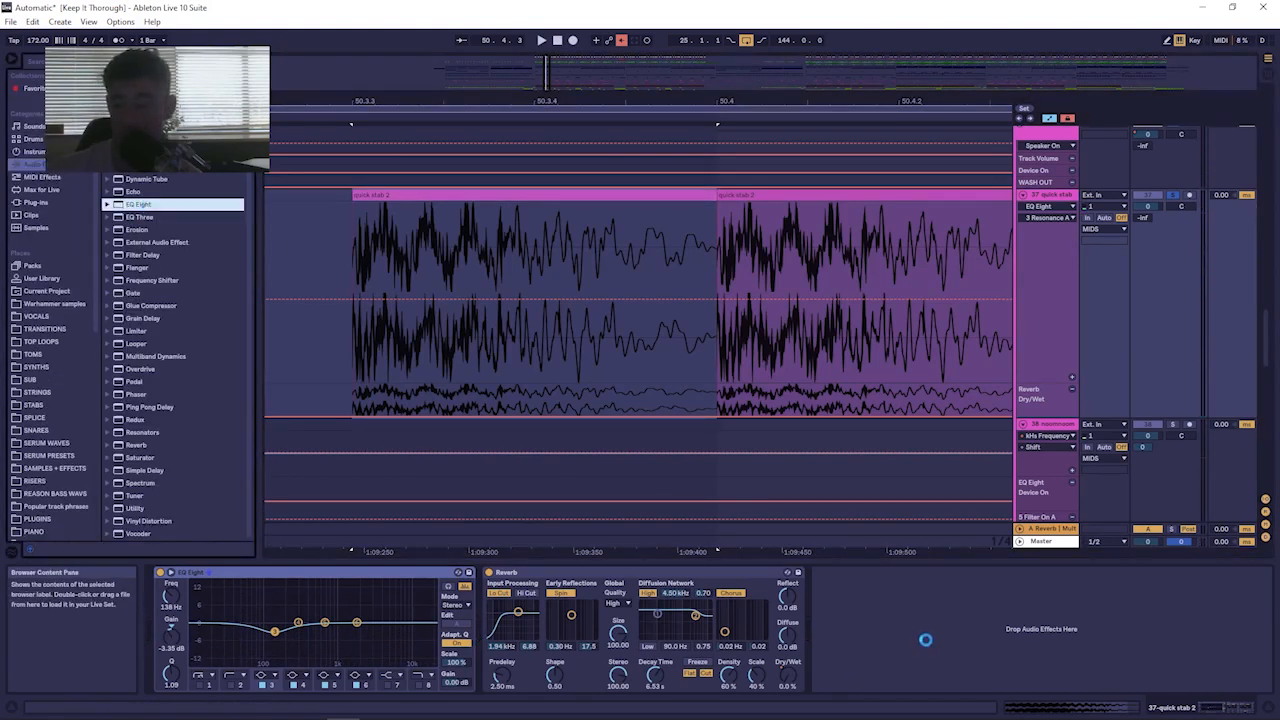
pyautogui.press('space')
pyautogui.click(1123, 587)
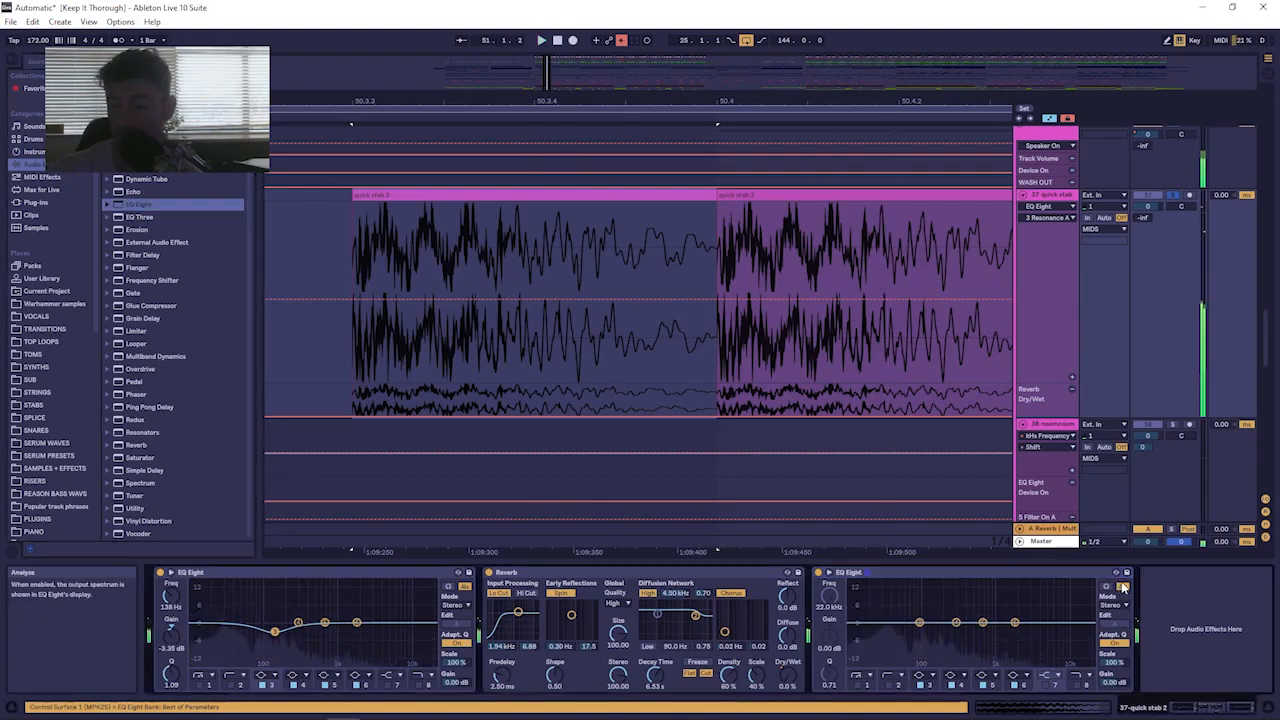
# Compare the quick stab with the newly added EQ Eight switched off and on while playing it.
pyautogui.press('space')
pyautogui.press('space')
pyautogui.press('space')
pyautogui.press('space')
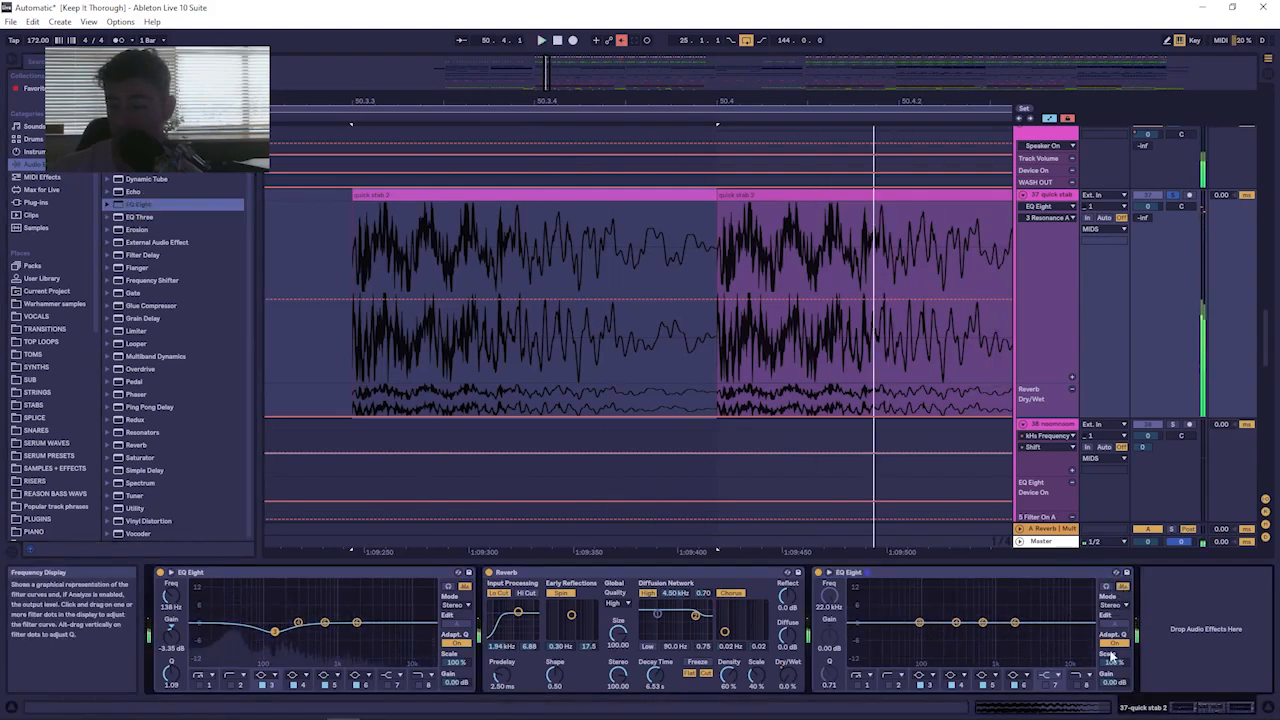
pyautogui.click(819, 573)
pyautogui.press('space')
pyautogui.click(819, 573)
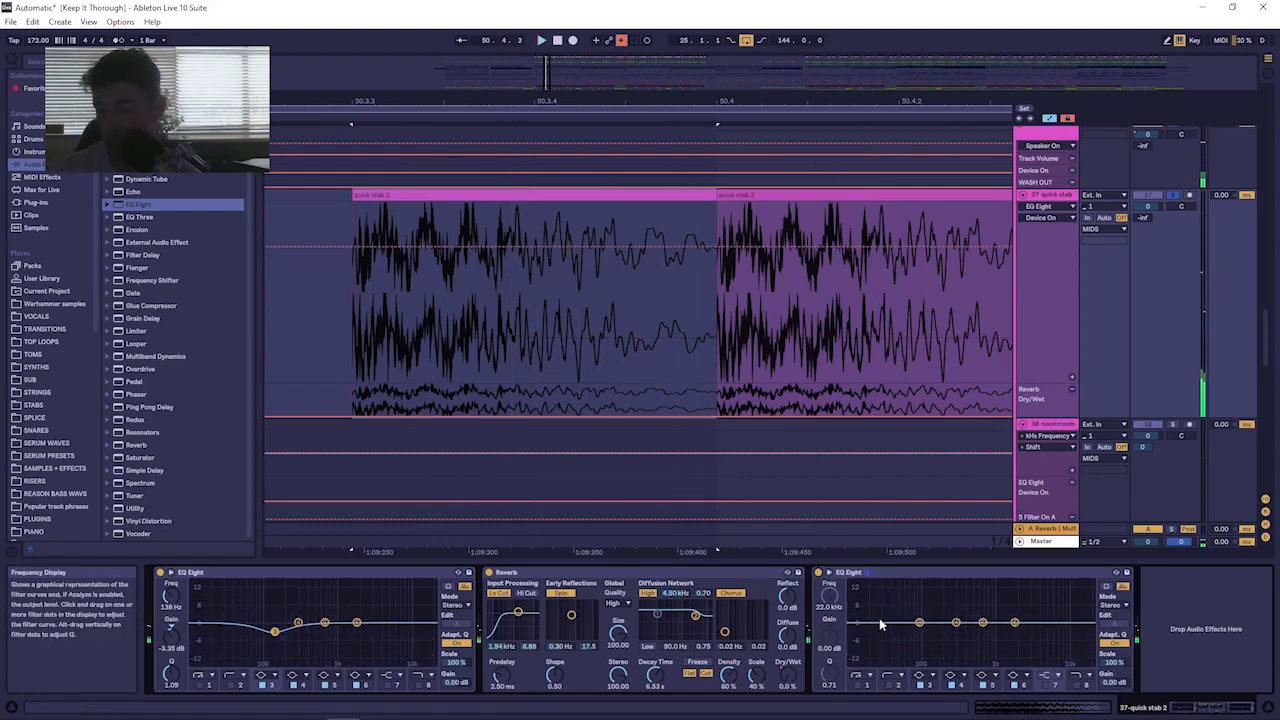
pyautogui.press('space')
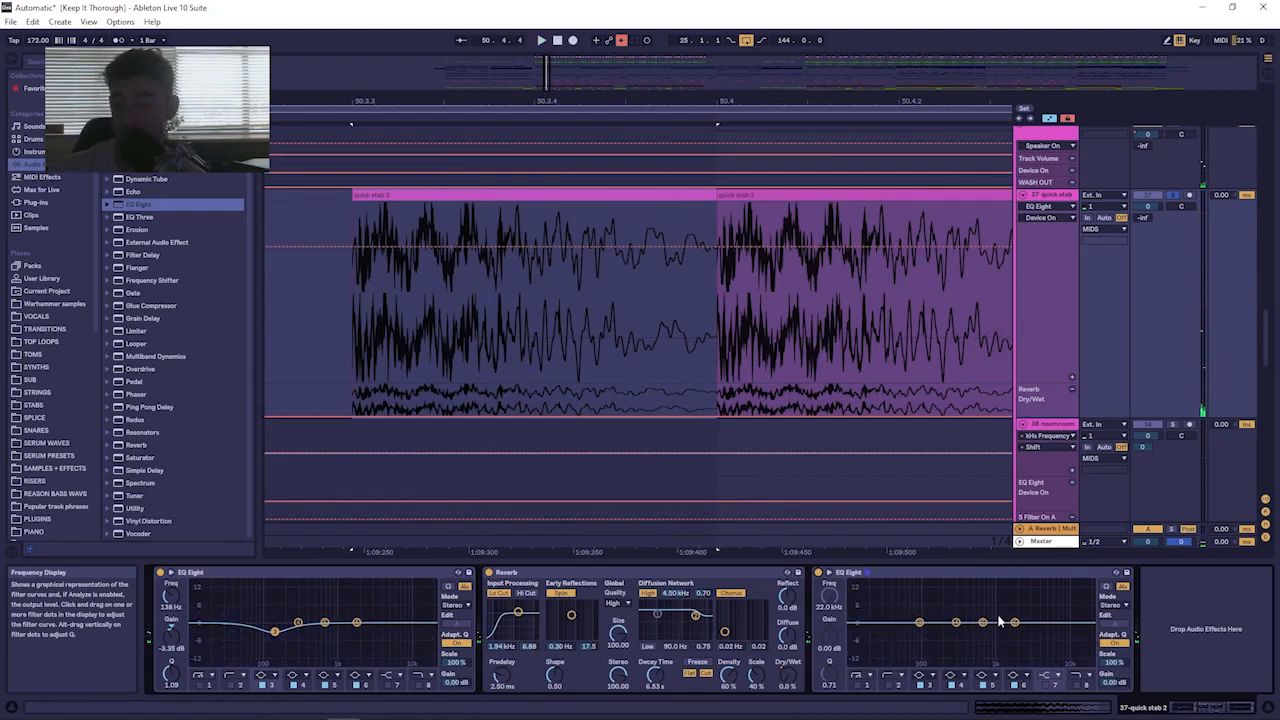
pyautogui.press('space')
pyautogui.press('space')
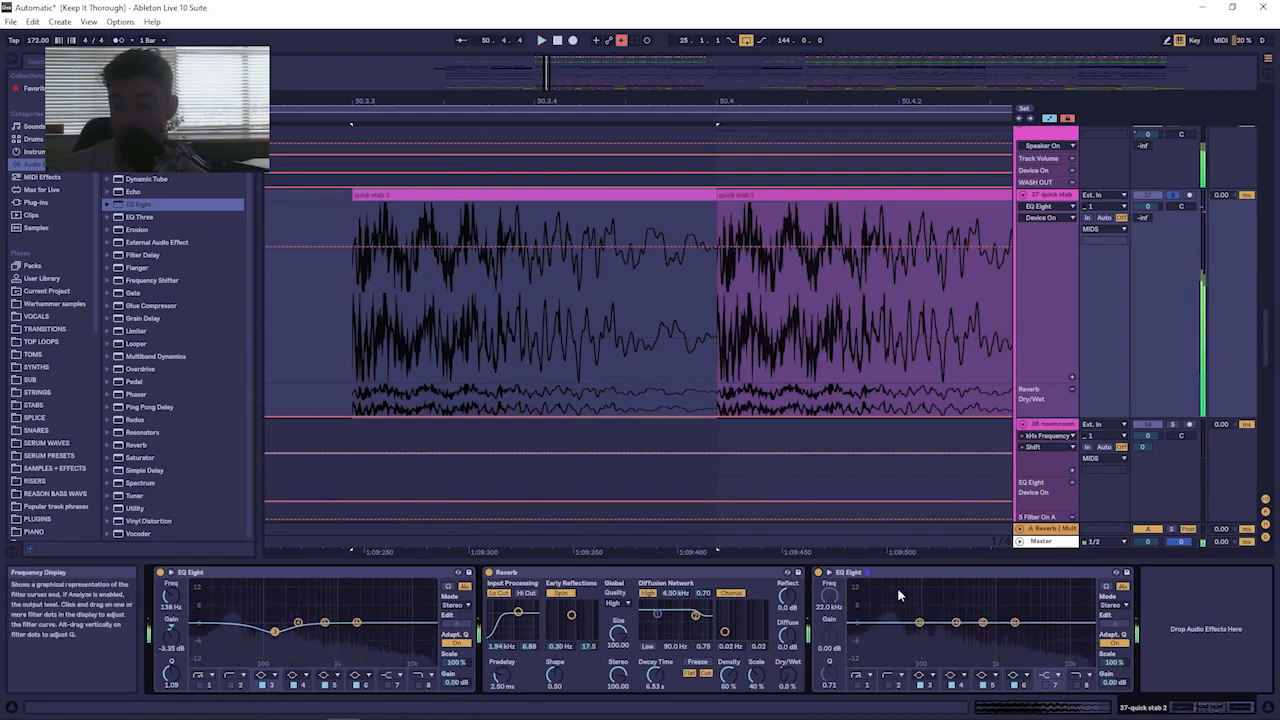
# Expand the new EQ Eight's display and switch on low-cut filter 2 and high-cut filter 8.
pyautogui.click(829, 573)
pyautogui.moveTo(655, 477); pyautogui.dragTo(629, 6)
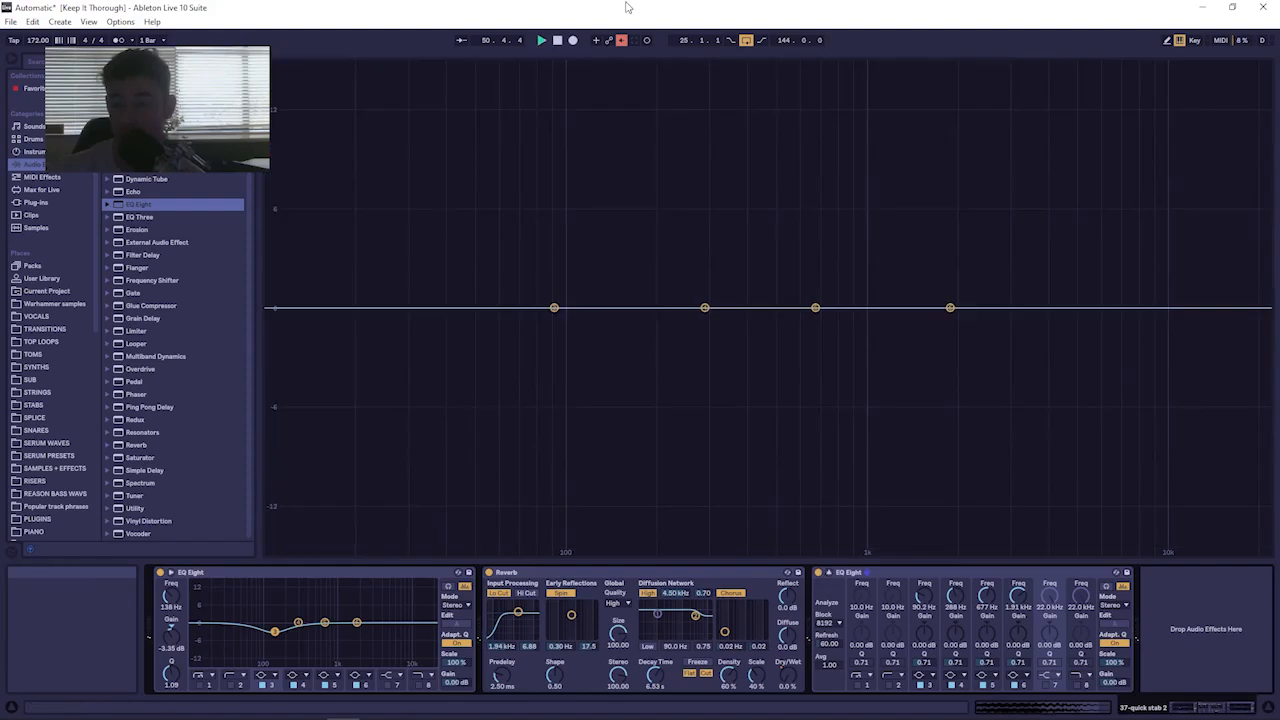
pyautogui.press('space')
pyautogui.press('space')
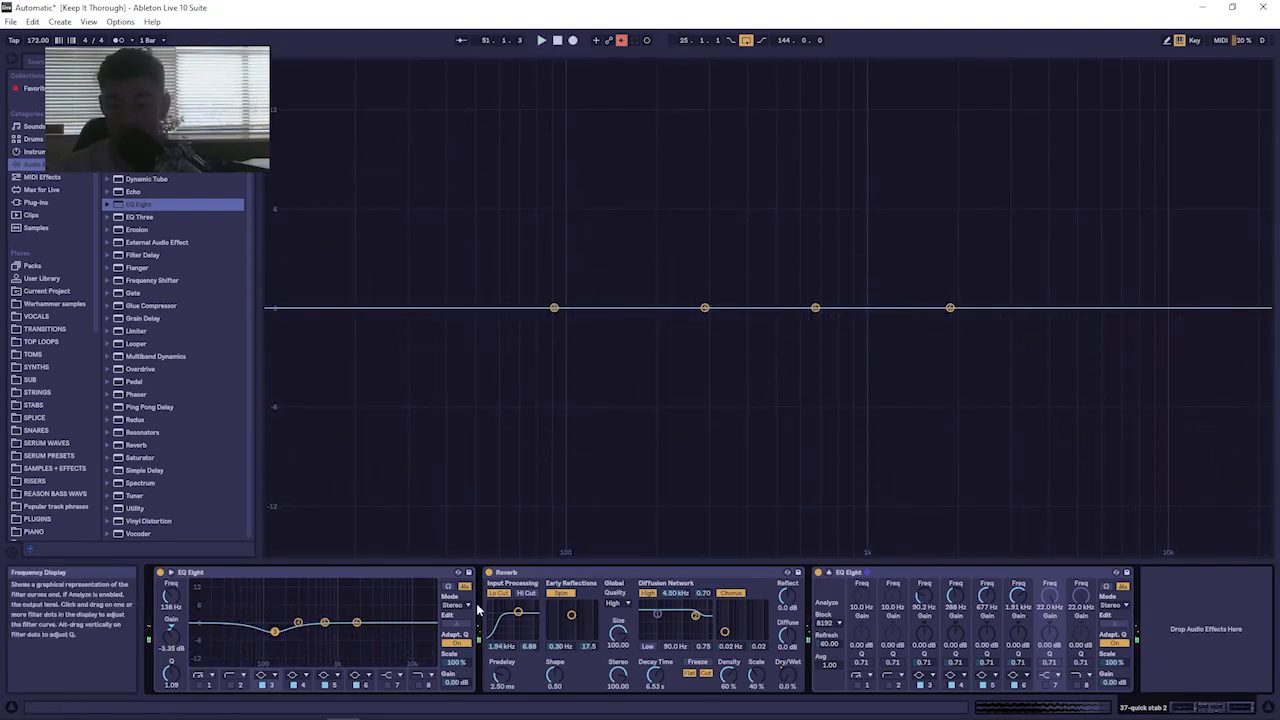
pyautogui.click(889, 685)
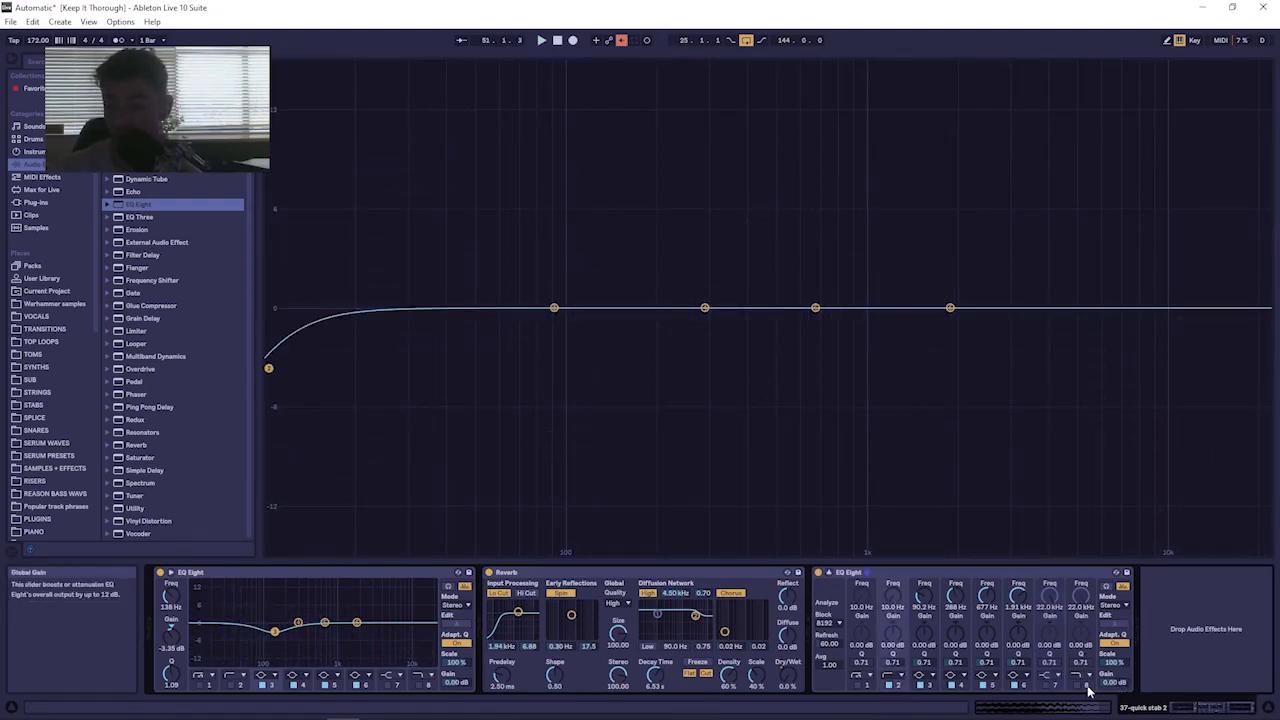
pyautogui.click(1078, 686)
pyautogui.click(1078, 686)
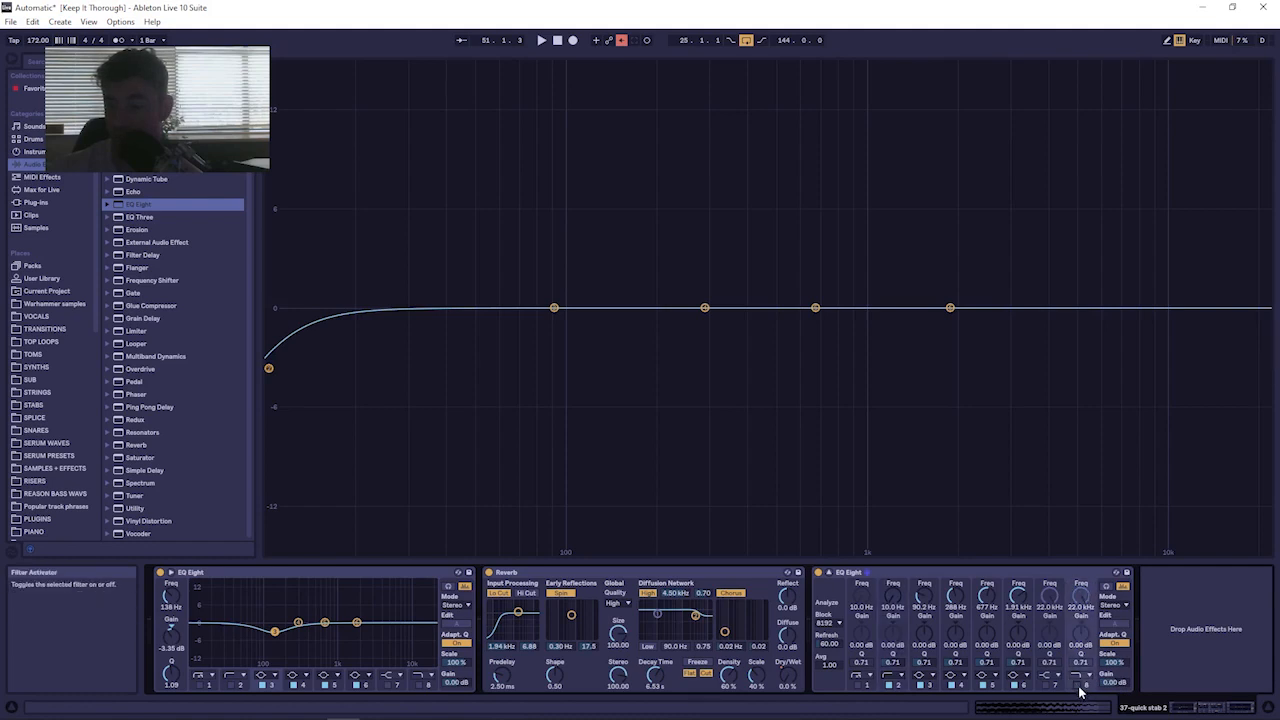
pyautogui.click(1078, 686)
# Sweep the band between both cut filters during playback, ending with the low cut at 226 Hz and high cut at 11.2 kHz.
pyautogui.press('space')
pyautogui.moveTo(1267, 368); pyautogui.dragTo(770, 351)
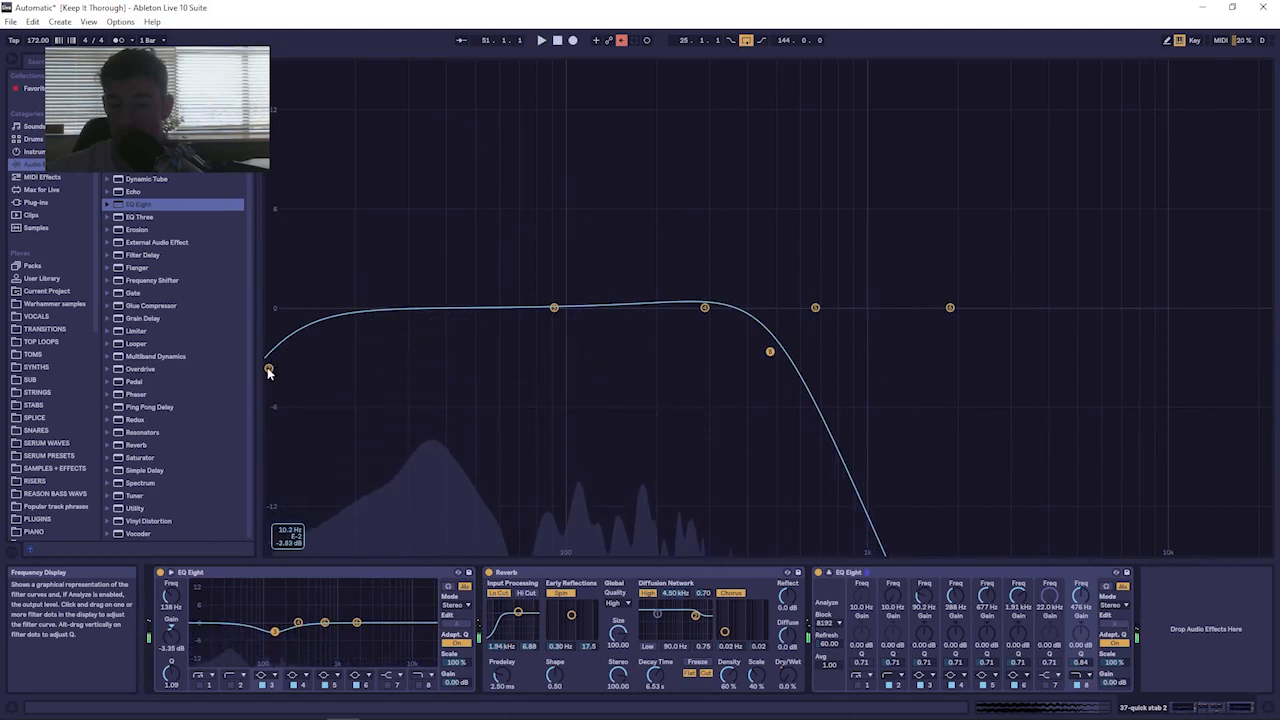
pyautogui.moveTo(268, 368); pyautogui.dragTo(556, 357)
pyautogui.moveTo(771, 353); pyautogui.dragTo(821, 364)
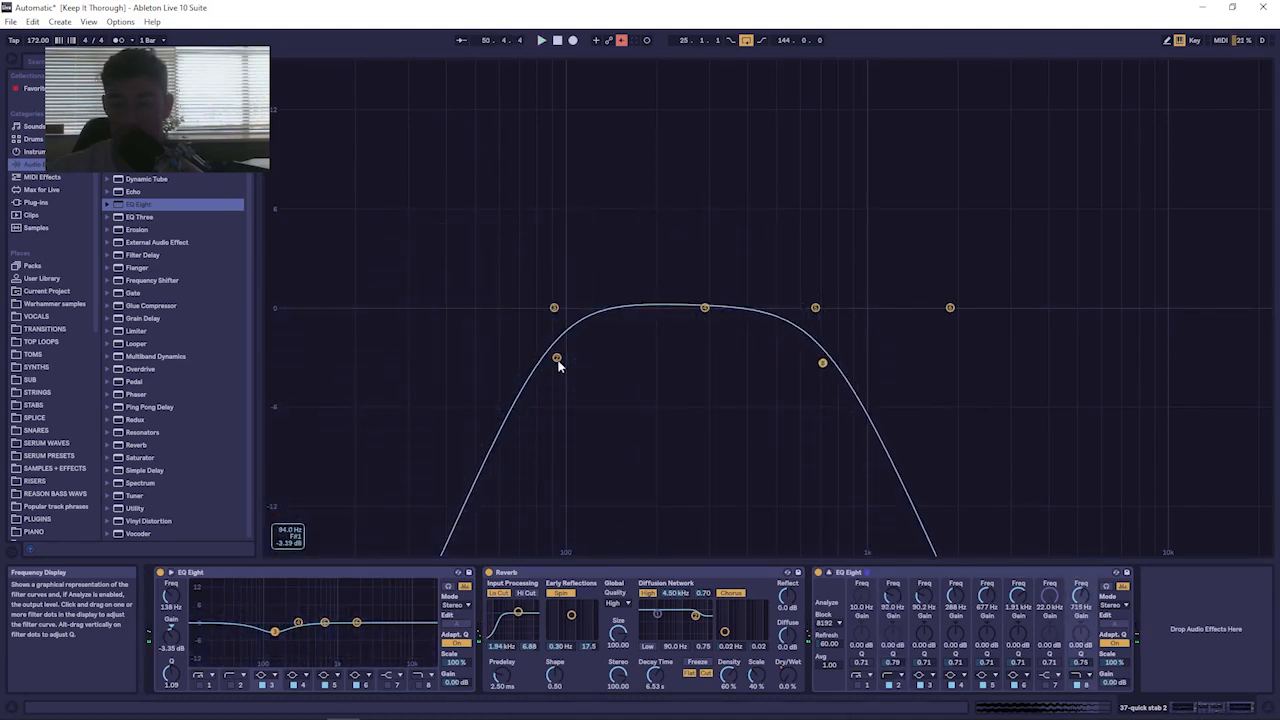
pyautogui.moveTo(557, 360); pyautogui.dragTo(571, 358)
pyautogui.moveTo(822, 363); pyautogui.dragTo(1179, 366)
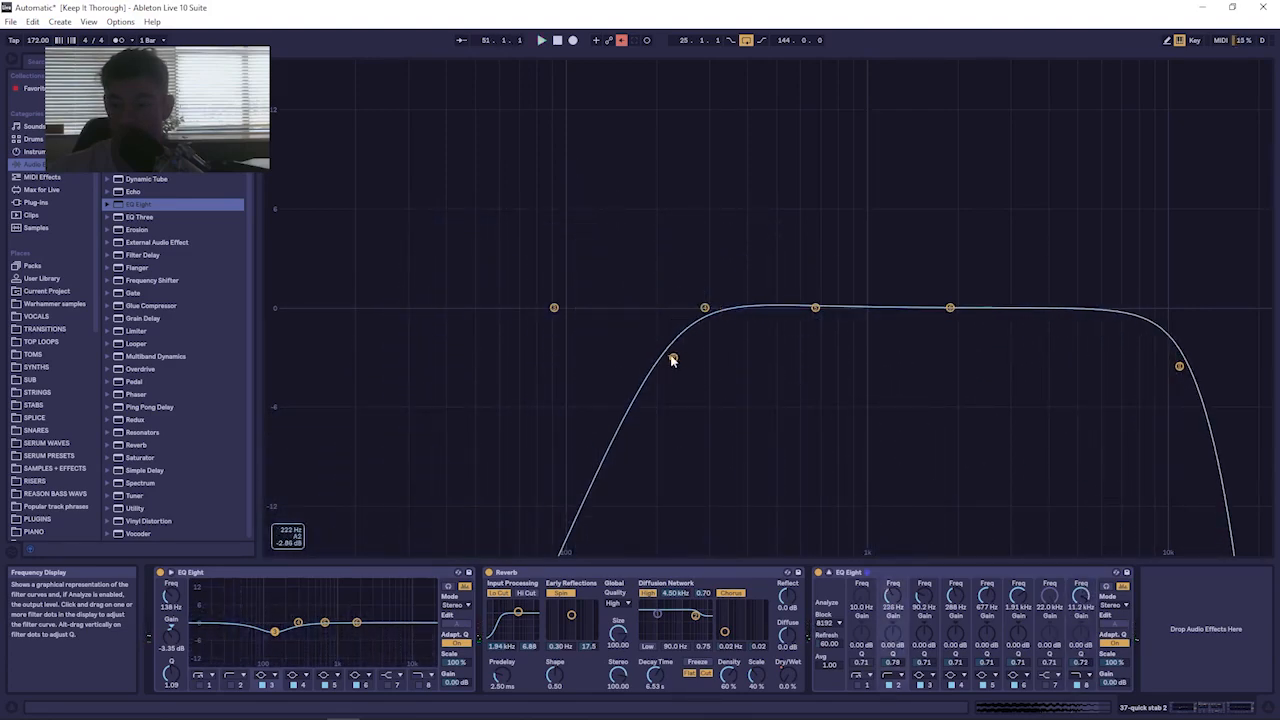
# Collapse the EQ display, lower the low cut to 10 Hz and switch off filters 2 and 8.
pyautogui.click(829, 573)
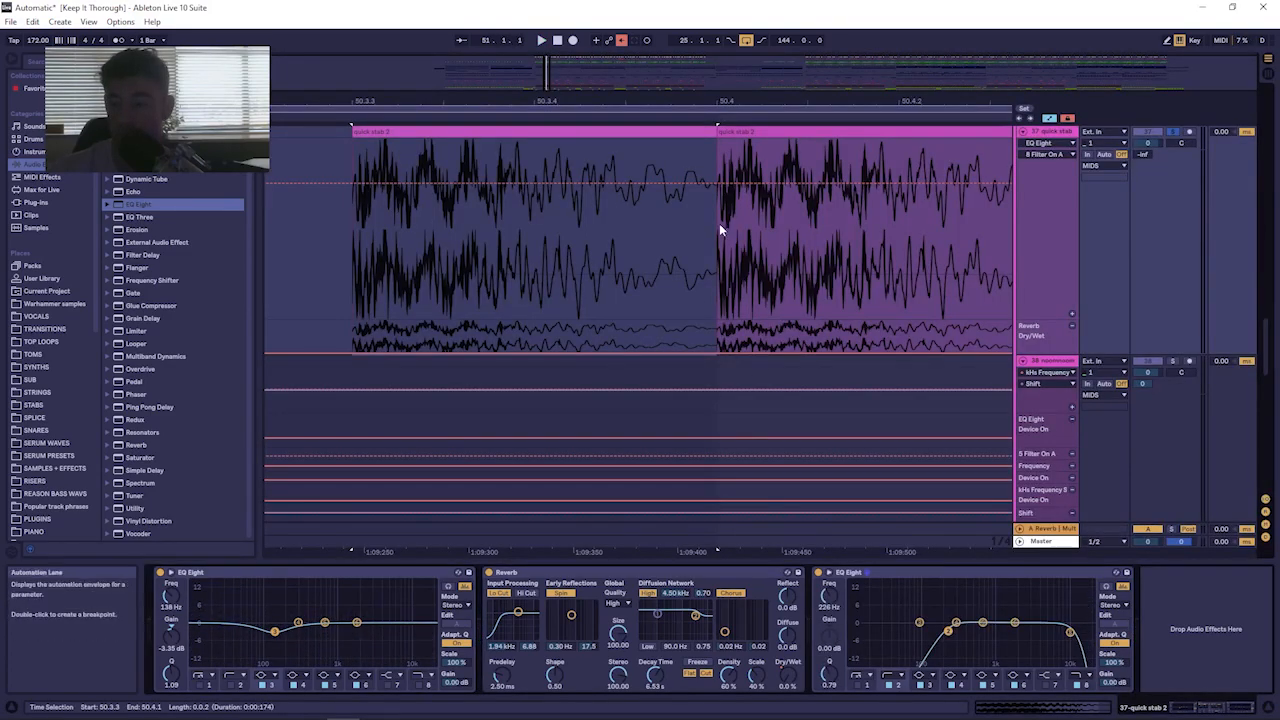
pyautogui.press('space')
pyautogui.moveTo(948, 631); pyautogui.dragTo(851, 631)
pyautogui.press('space')
pyautogui.press('space')
pyautogui.press('space')
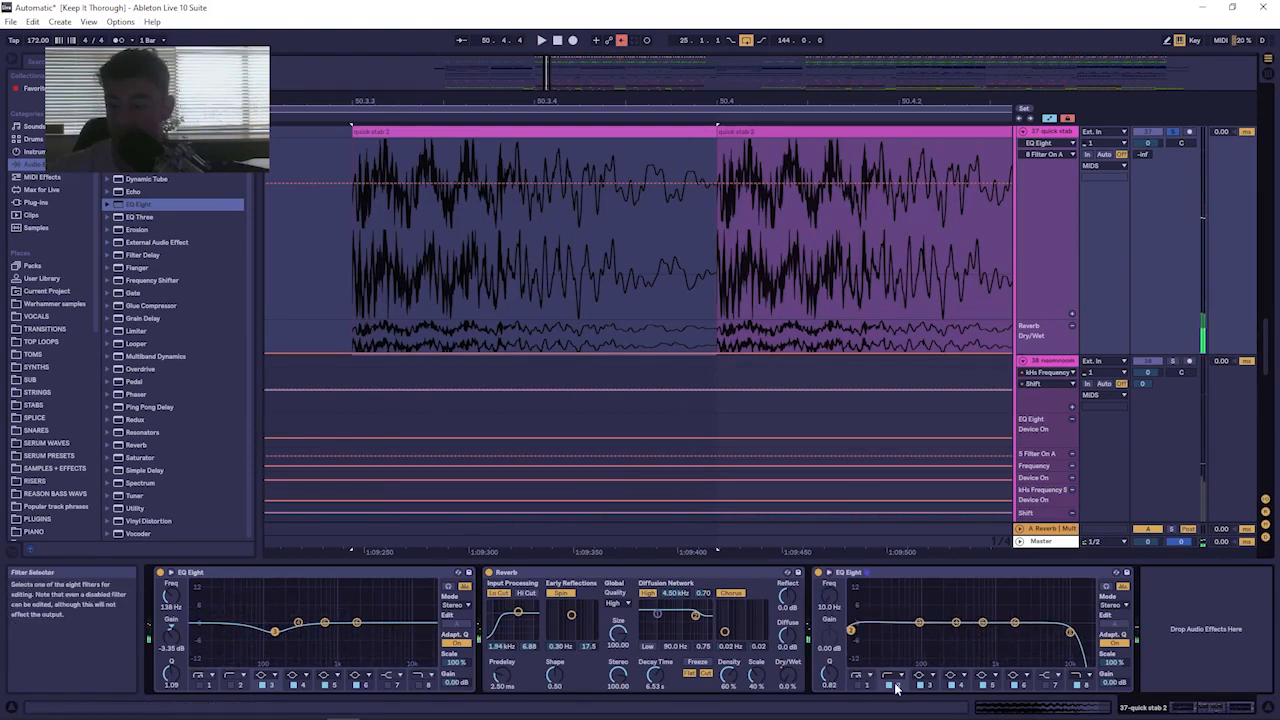
pyautogui.click(1077, 686)
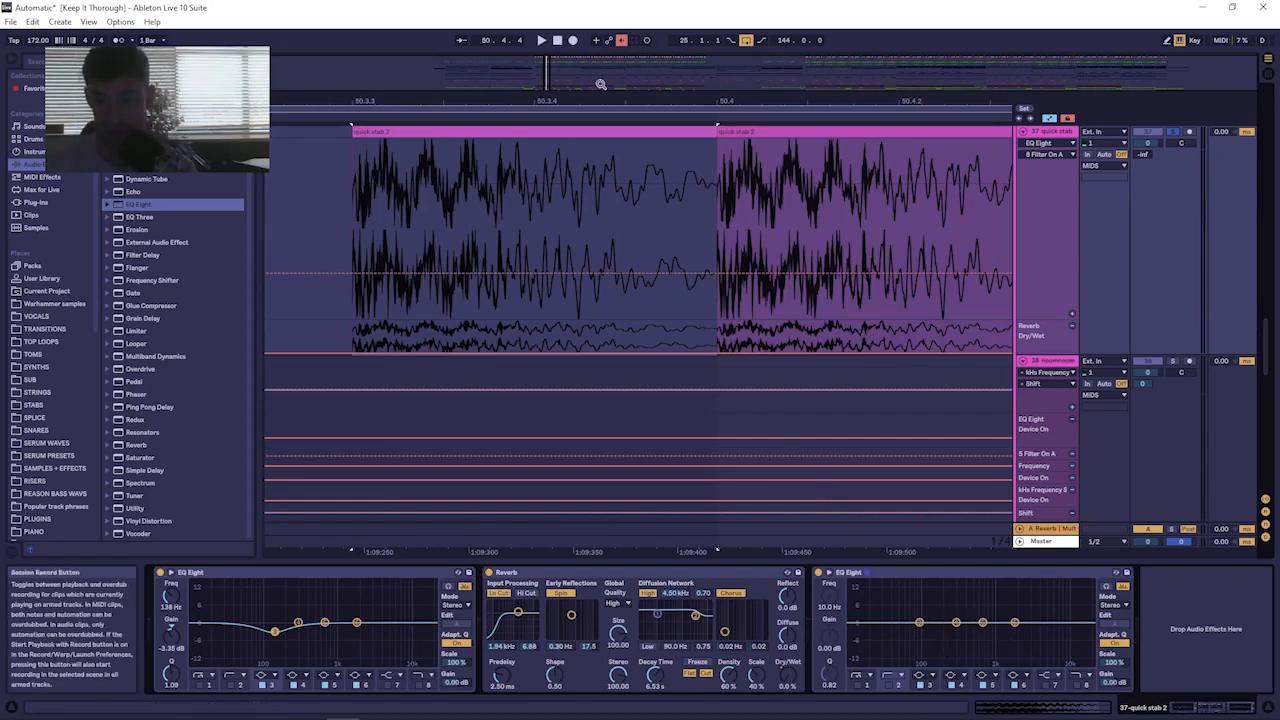
# Go to the quick stab clips around bars 88 to 91 and play soloed track 37 from 90.3.3 and 88.3.3.
pyautogui.scroll(3, 1051, 275)
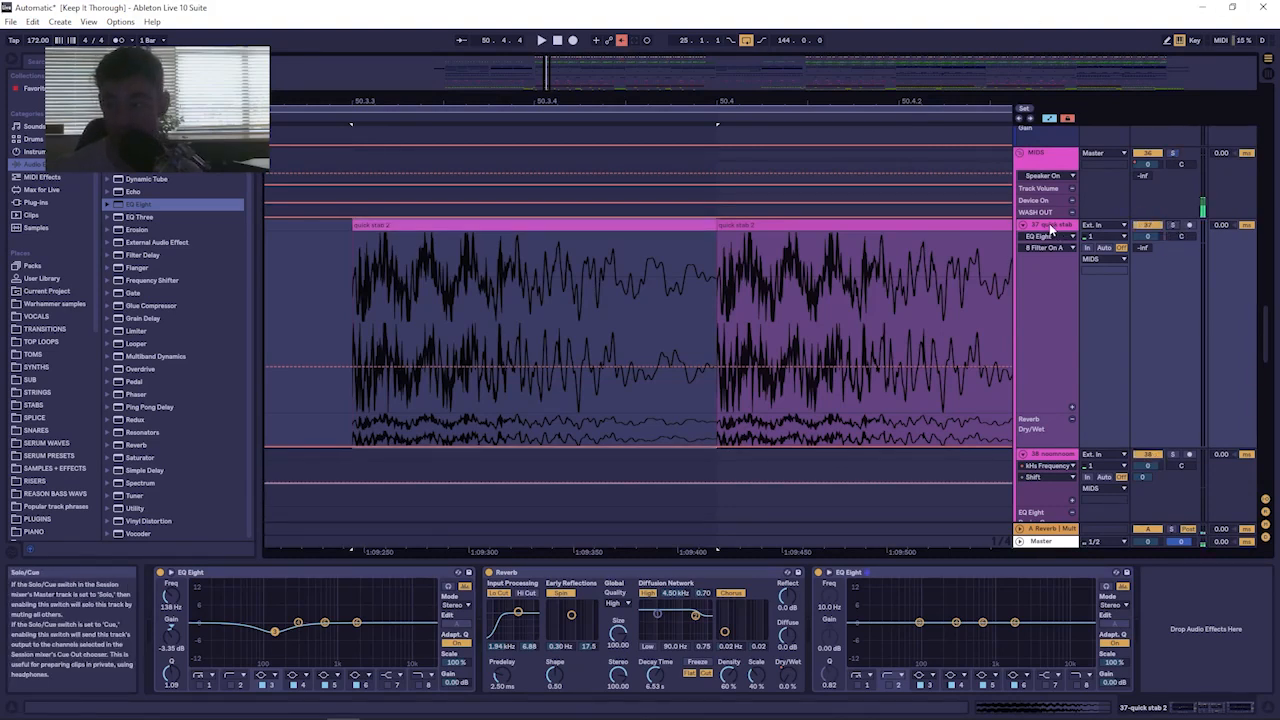
pyautogui.click(1023, 225)
pyautogui.moveTo(765, 87); pyautogui.dragTo(762, 93)
pyautogui.moveTo(567, 90); pyautogui.dragTo(566, 80)
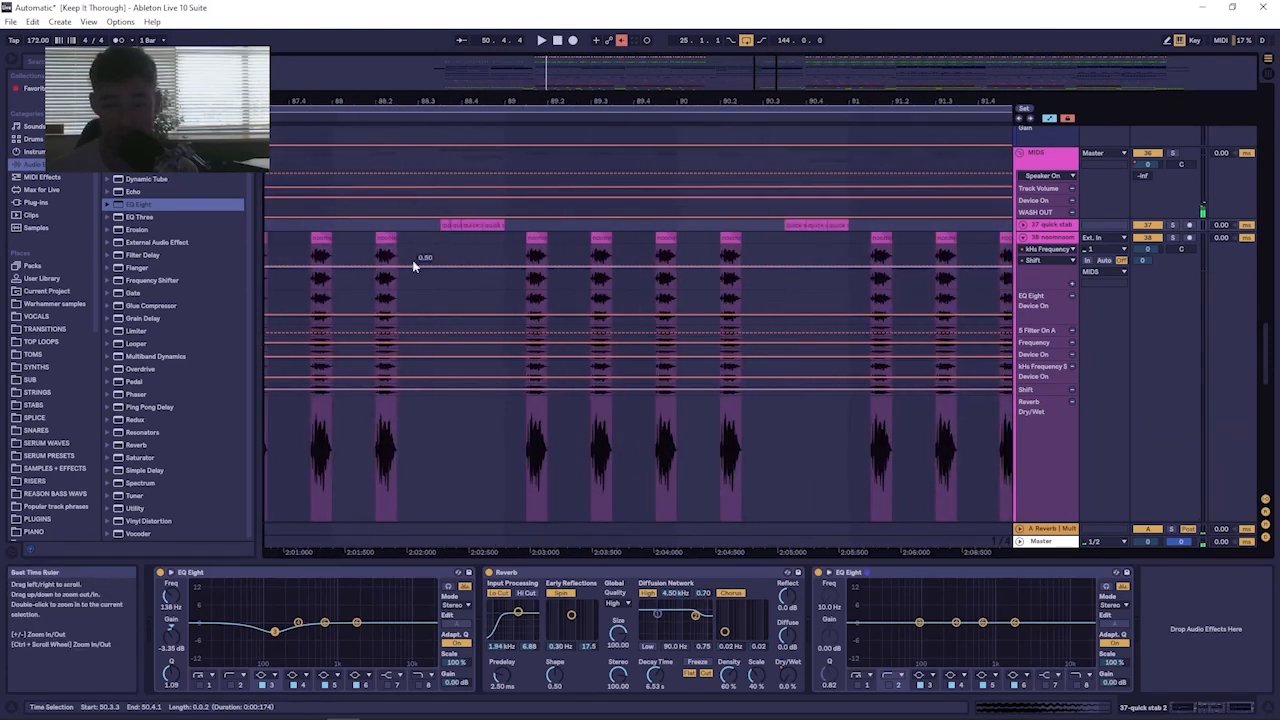
pyautogui.click(1022, 225)
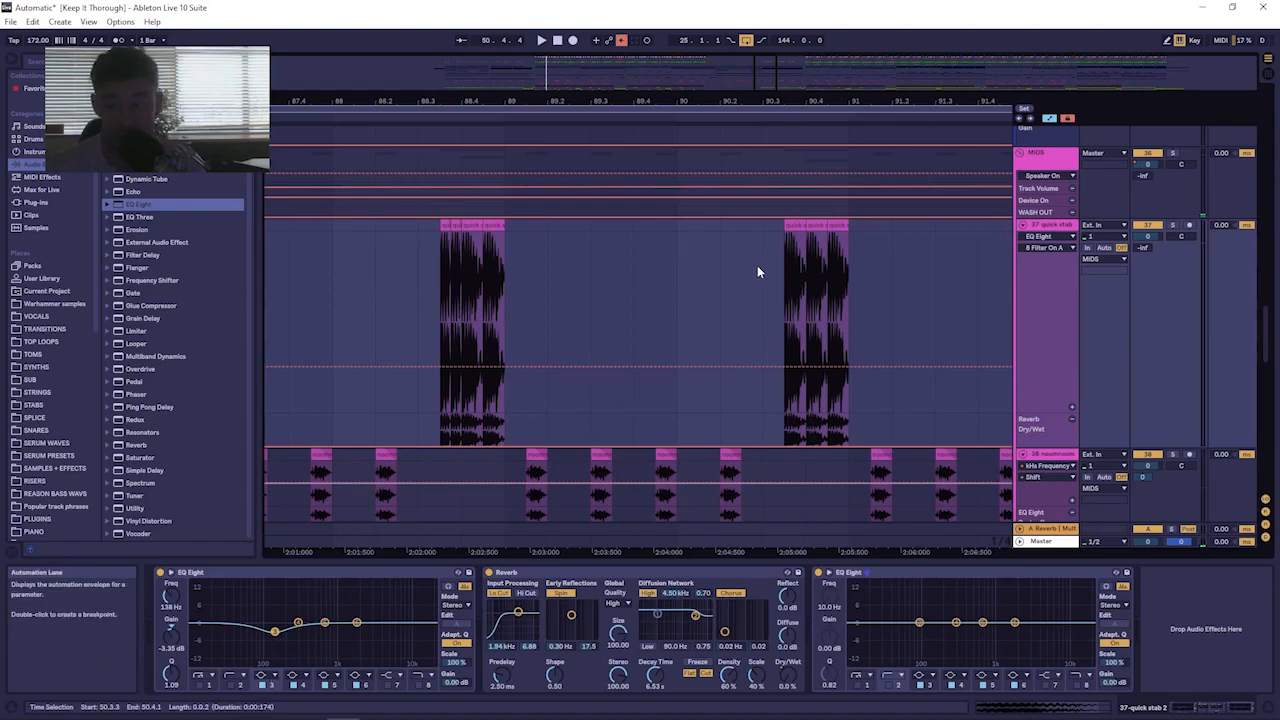
pyautogui.press('space')
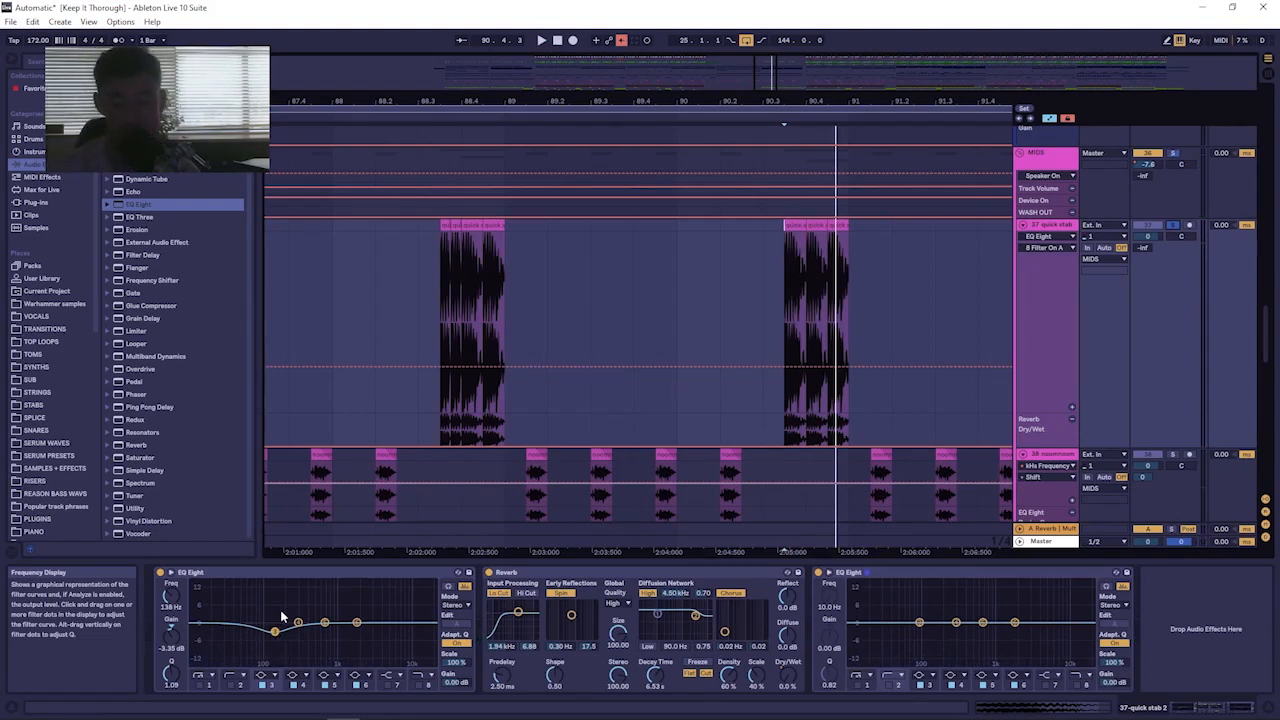
pyautogui.press('space')
pyautogui.click(433, 224)
pyautogui.press('space')
pyautogui.press('space')
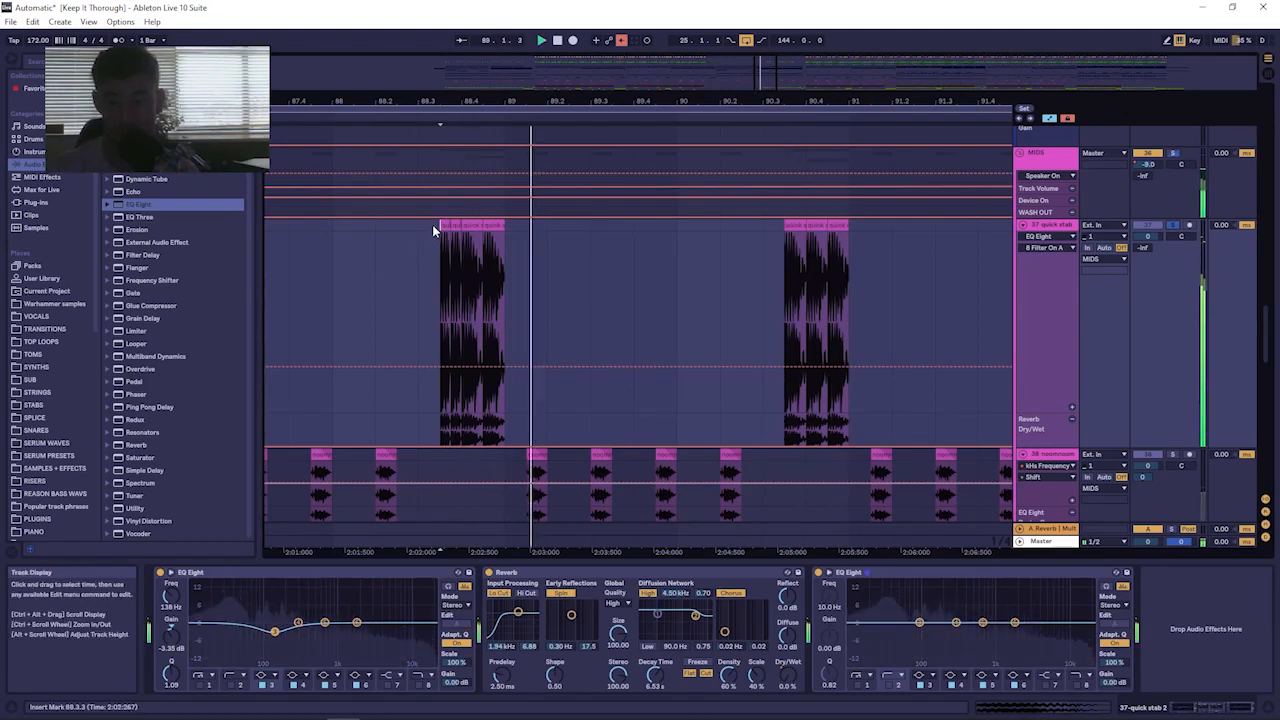
# Unsolo the quick stab track and play its fills from 90.3.3 and 88.3.3 in the full mix.
pyautogui.press('space')
pyautogui.press('space')
pyautogui.click(791, 233)
pyautogui.press('space')
pyautogui.press('space')
pyautogui.press('space')
pyautogui.press('space')
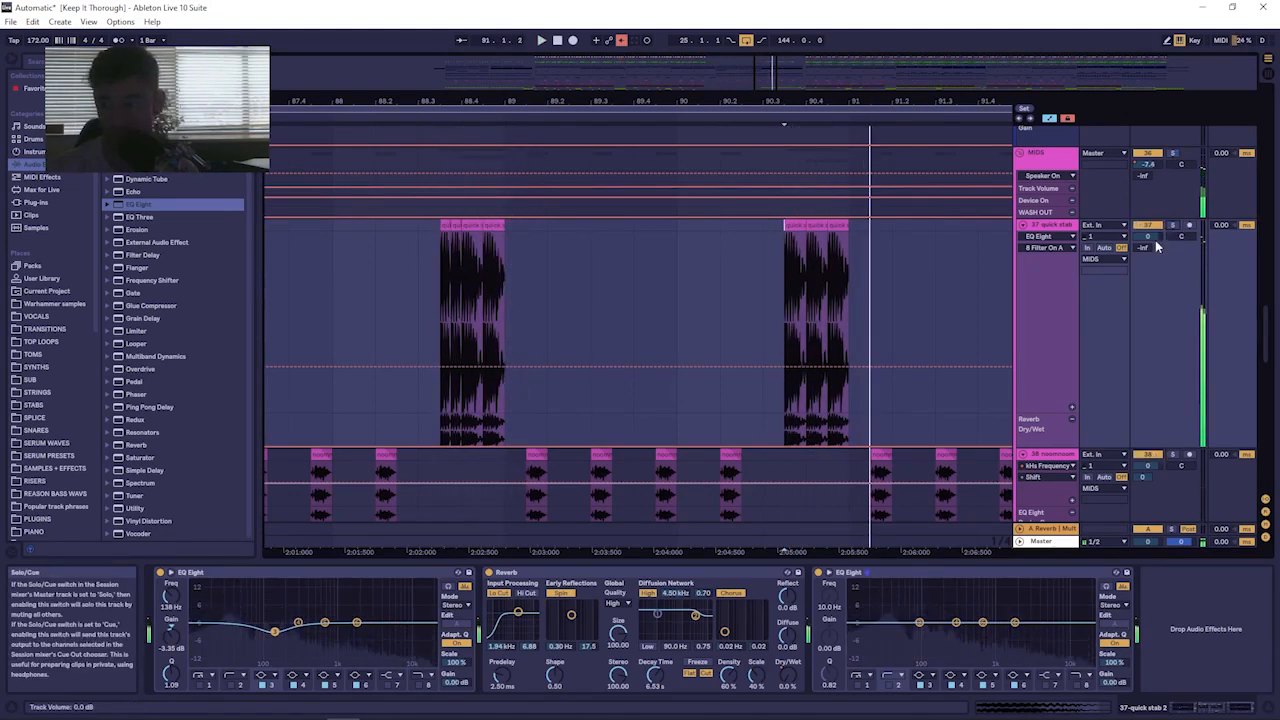
pyautogui.press('space')
pyautogui.press('space')
pyautogui.press('space')
pyautogui.click(446, 226)
pyautogui.press('space')
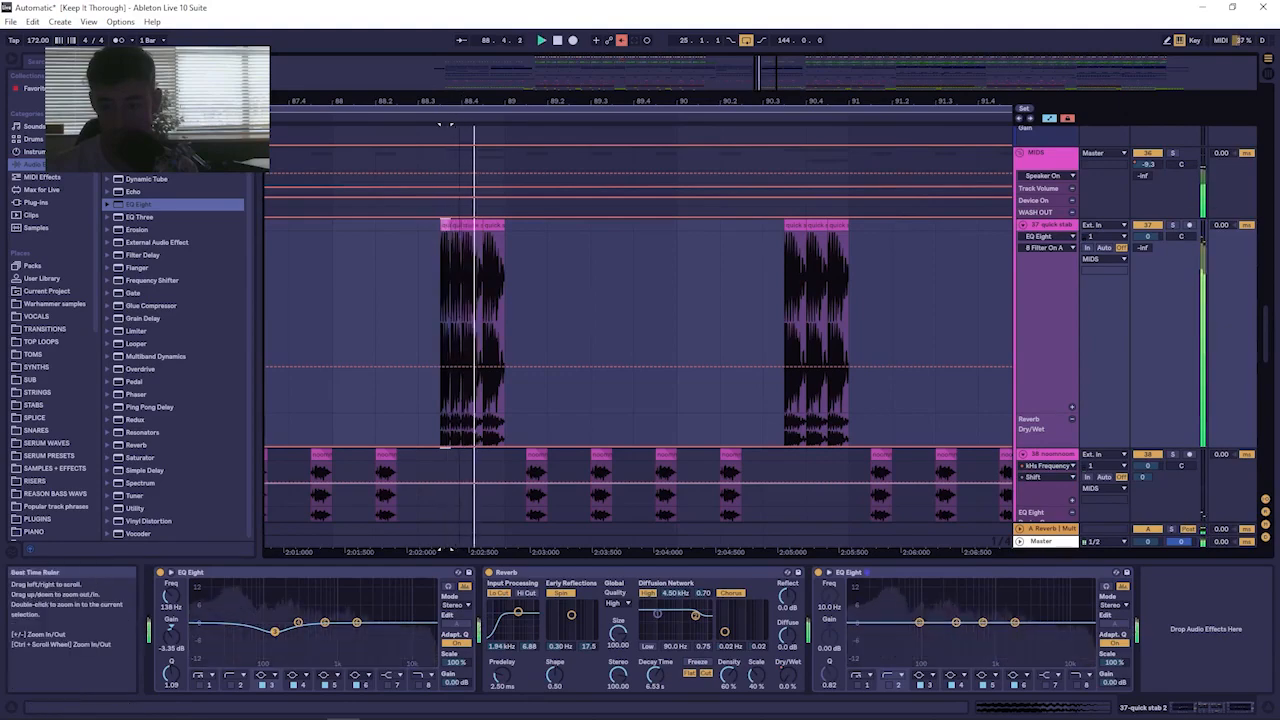
pyautogui.moveTo(460, 101); pyautogui.dragTo(460, 45)
pyautogui.moveTo(632, 96); pyautogui.dragTo(632, 50)
pyautogui.press('space')
# View the whole arrangement and play the full mix from bar 48 into bar 49.
pyautogui.moveTo(547, 102)
pyautogui.mouseDown()
pyautogui.moveTo(790, 92)
pyautogui.moveTo(720, 90)
pyautogui.moveTo(757, 88)
pyautogui.moveTo(745, 52)
pyautogui.mouseUp()
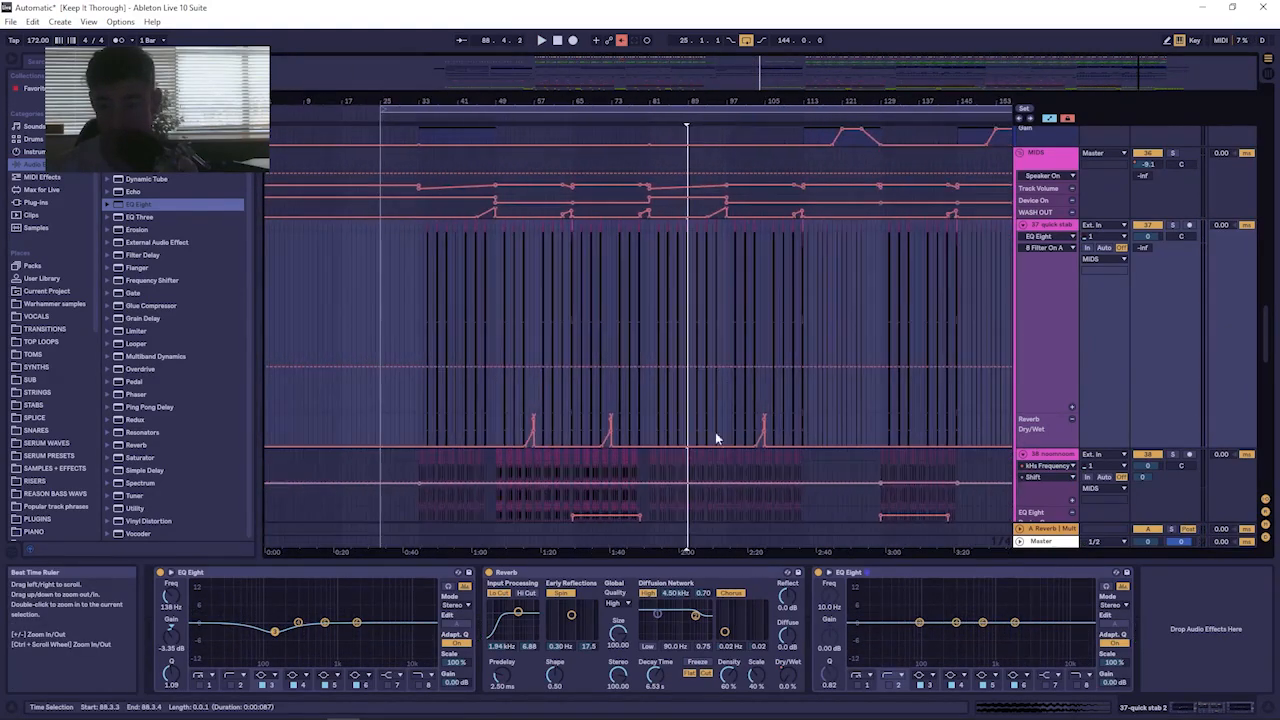
pyautogui.scroll(-3, 702, 450)
pyautogui.scroll(7, 697, 460)
pyautogui.scroll(6, 697, 456)
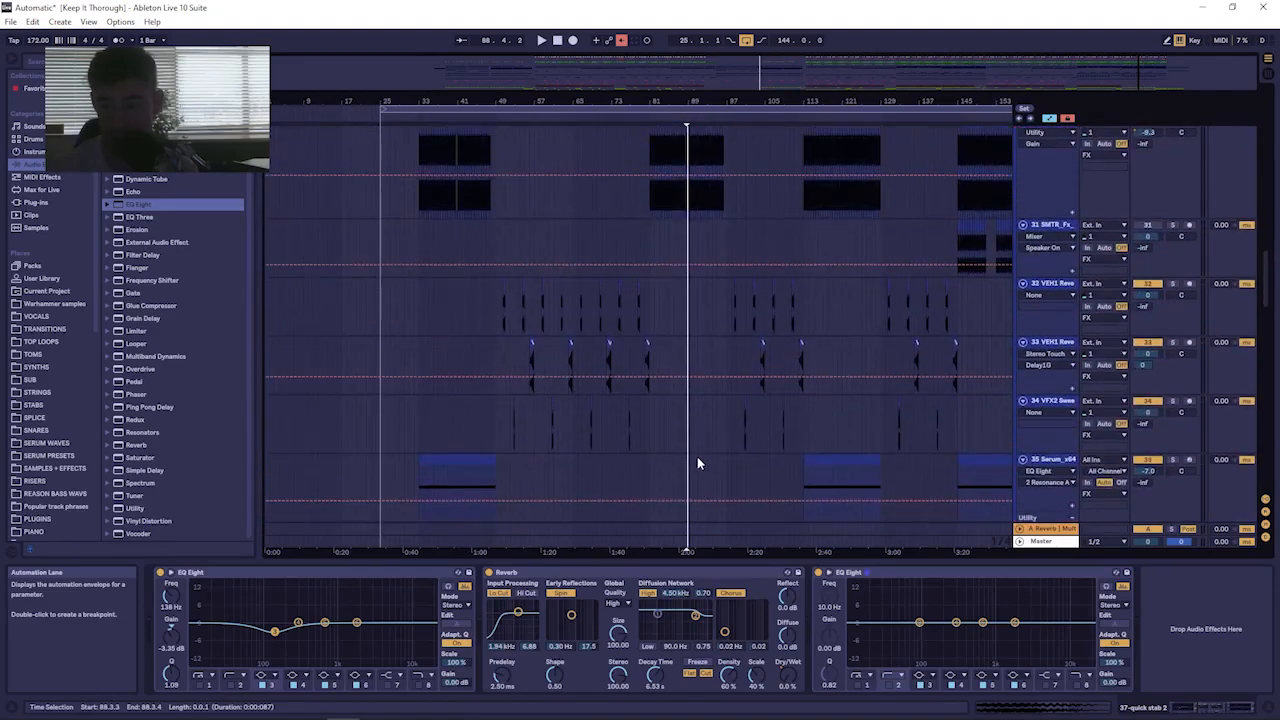
pyautogui.click(492, 242)
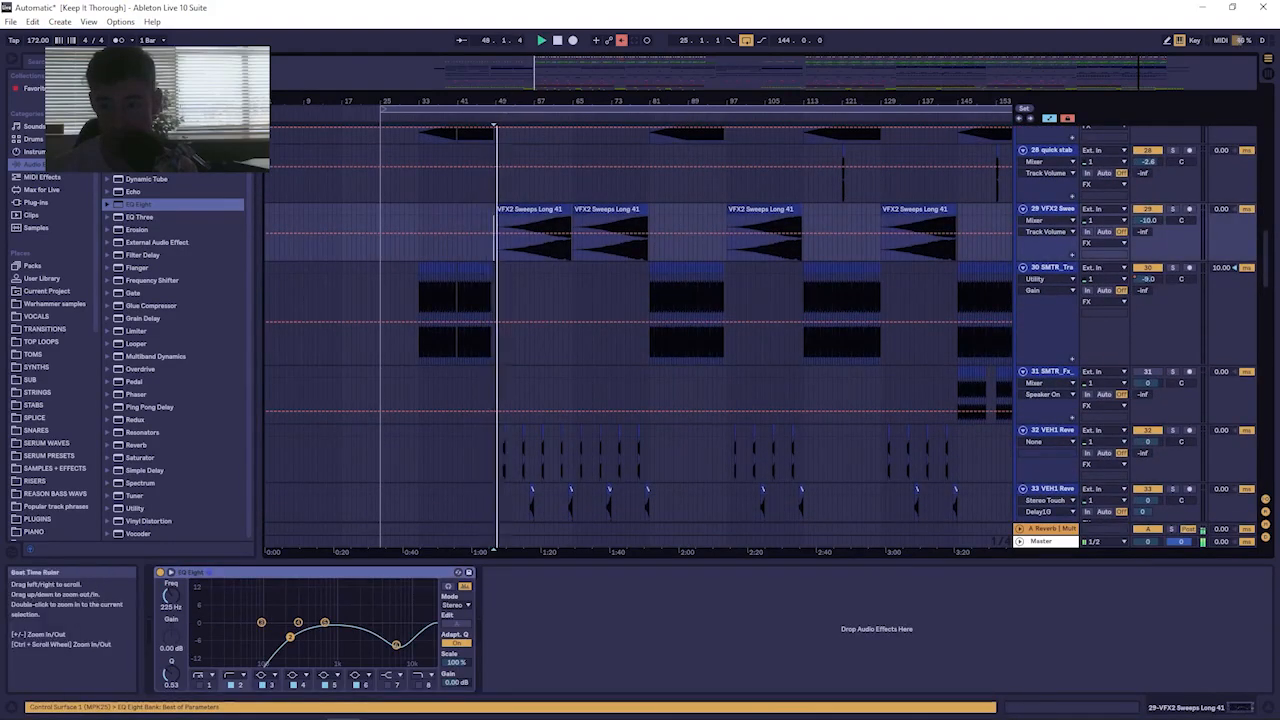
pyautogui.moveTo(513, 92); pyautogui.dragTo(513, 180)
pyautogui.scroll(3, 572, 272)
pyautogui.scroll(-4, 580, 270)
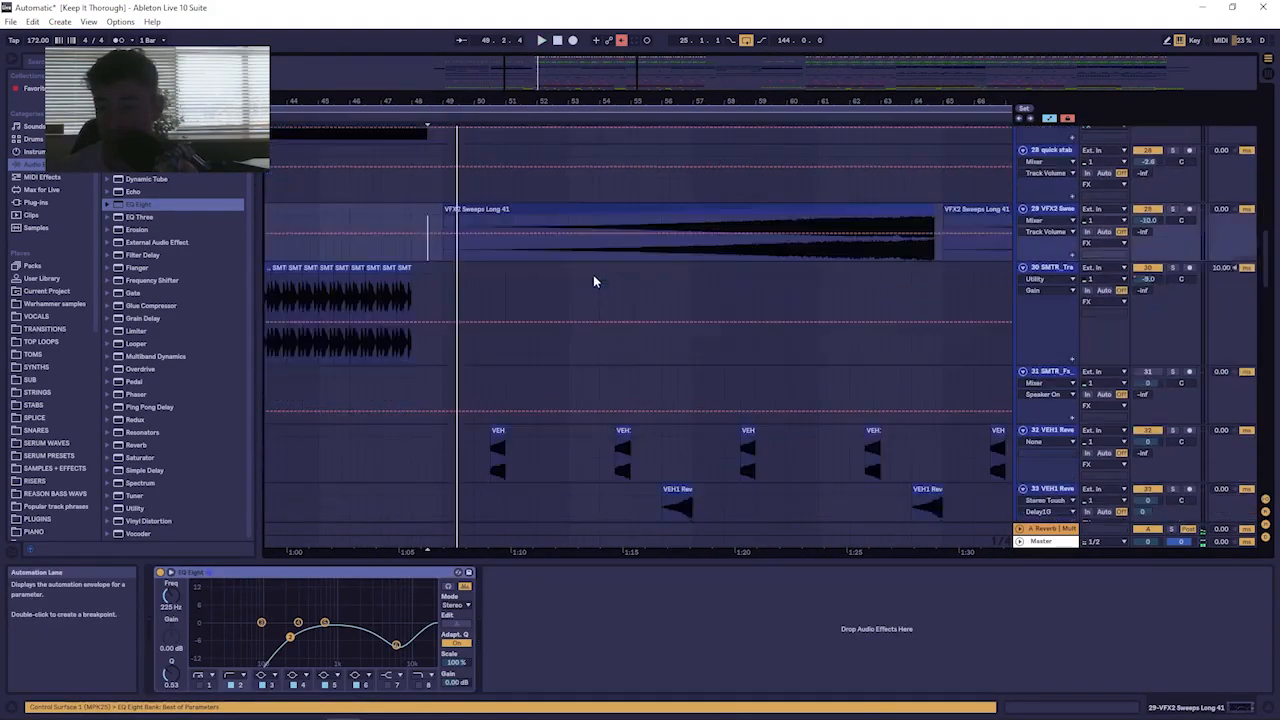
# Return to noomnoom track 38 with its reverb automation and play the mix from 49.1.1.
pyautogui.moveTo(1265, 283); pyautogui.dragTo(1261, 392)
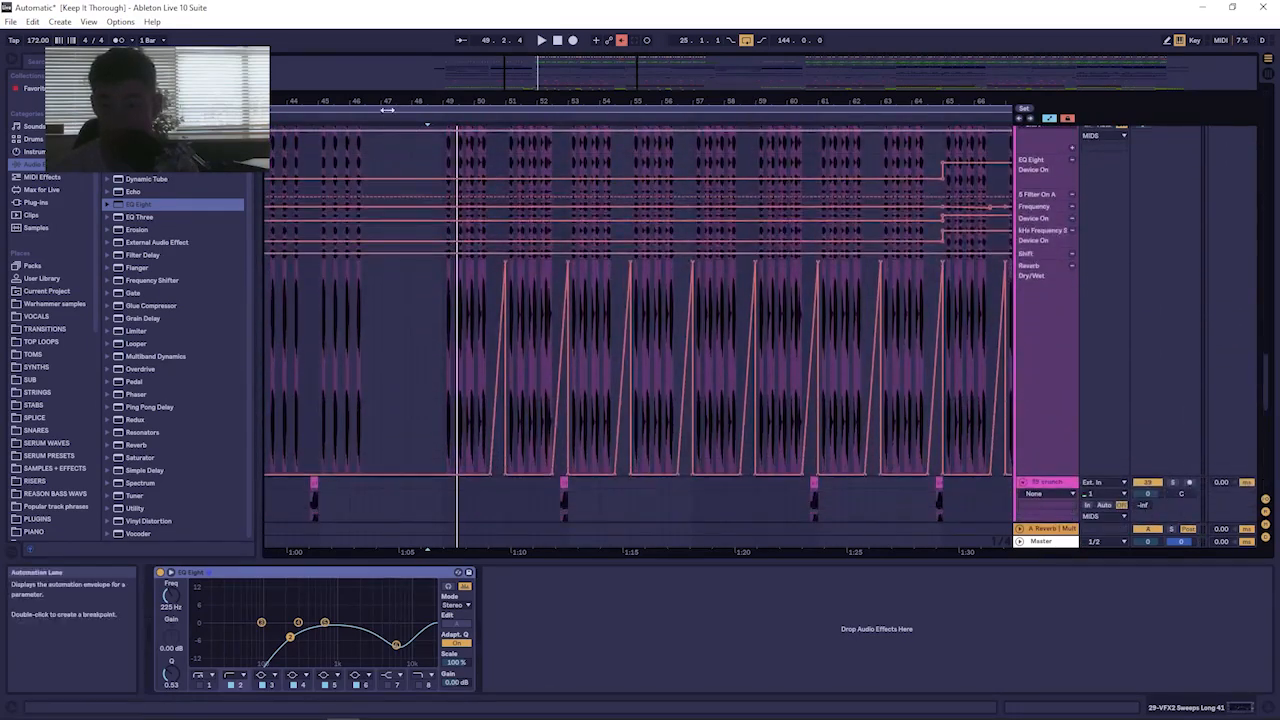
pyautogui.moveTo(458, 101); pyautogui.dragTo(433, 394)
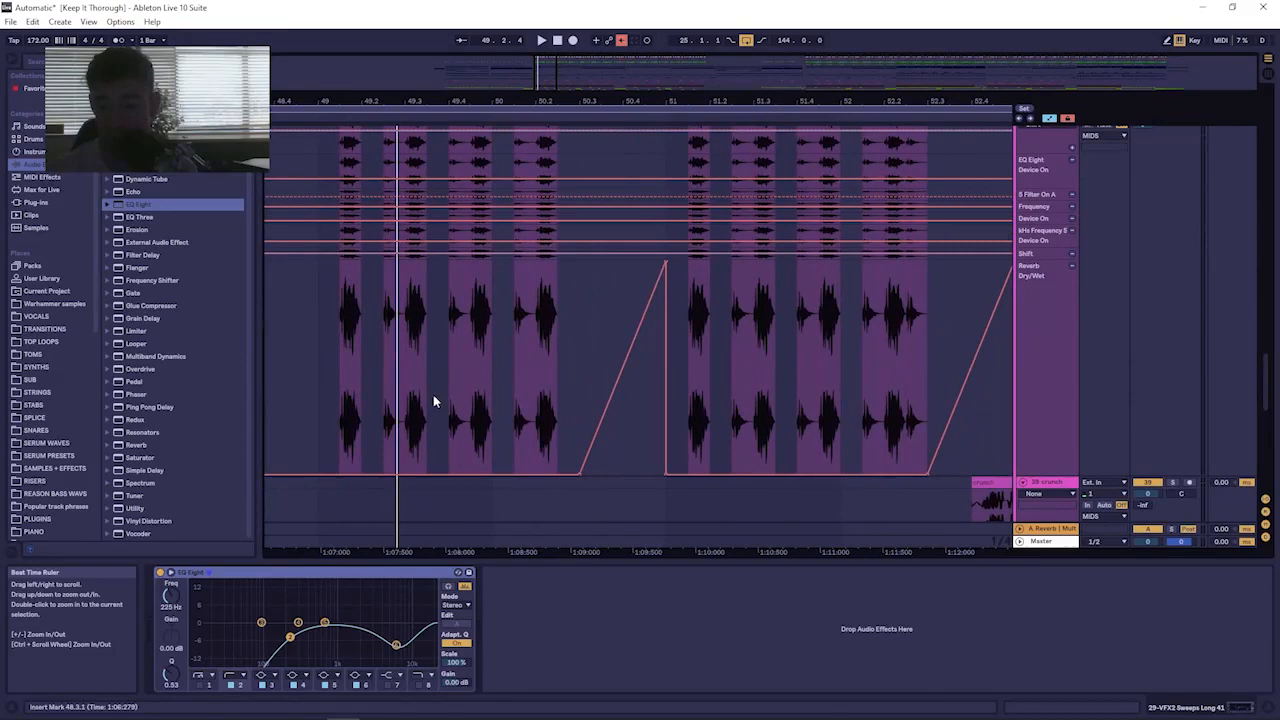
pyautogui.click(573, 408)
pyautogui.press('space')
pyautogui.press('space')
pyautogui.click(332, 368)
pyautogui.scroll(5, 1037, 234)
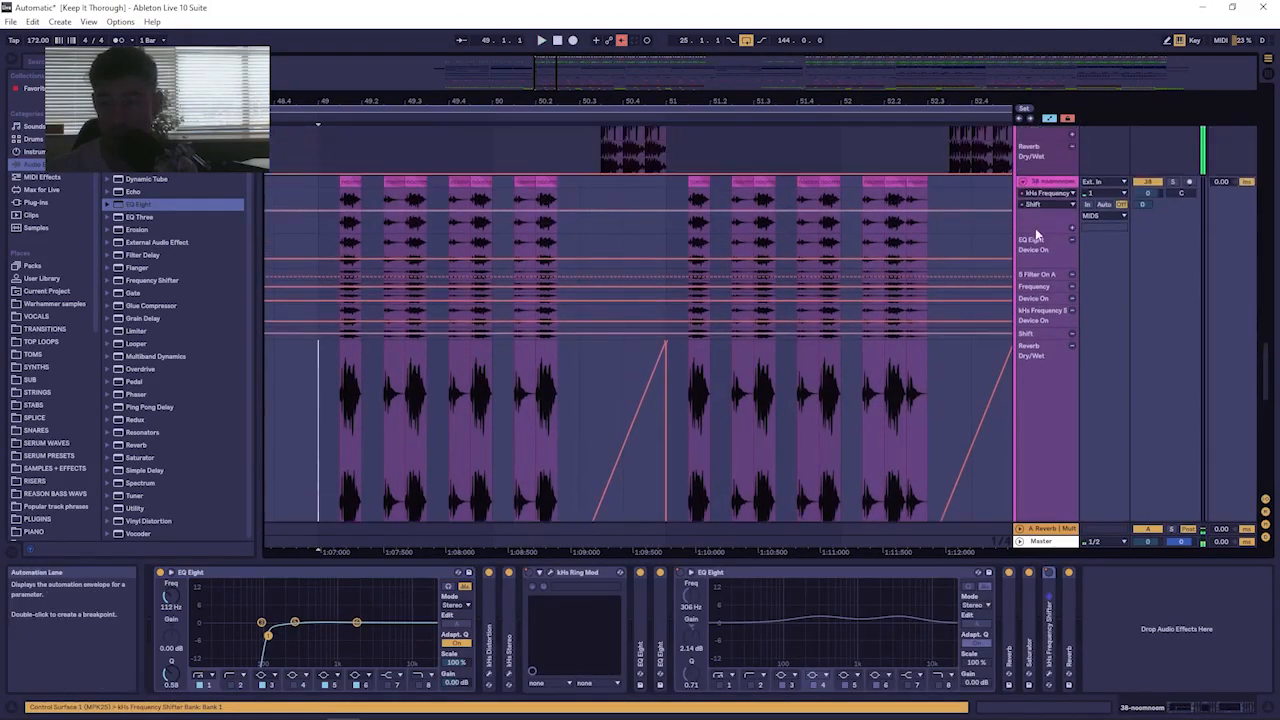
# Solo noomnoom track 38 and play it from 49.1.1 into bar 51.
pyautogui.click(1151, 237)
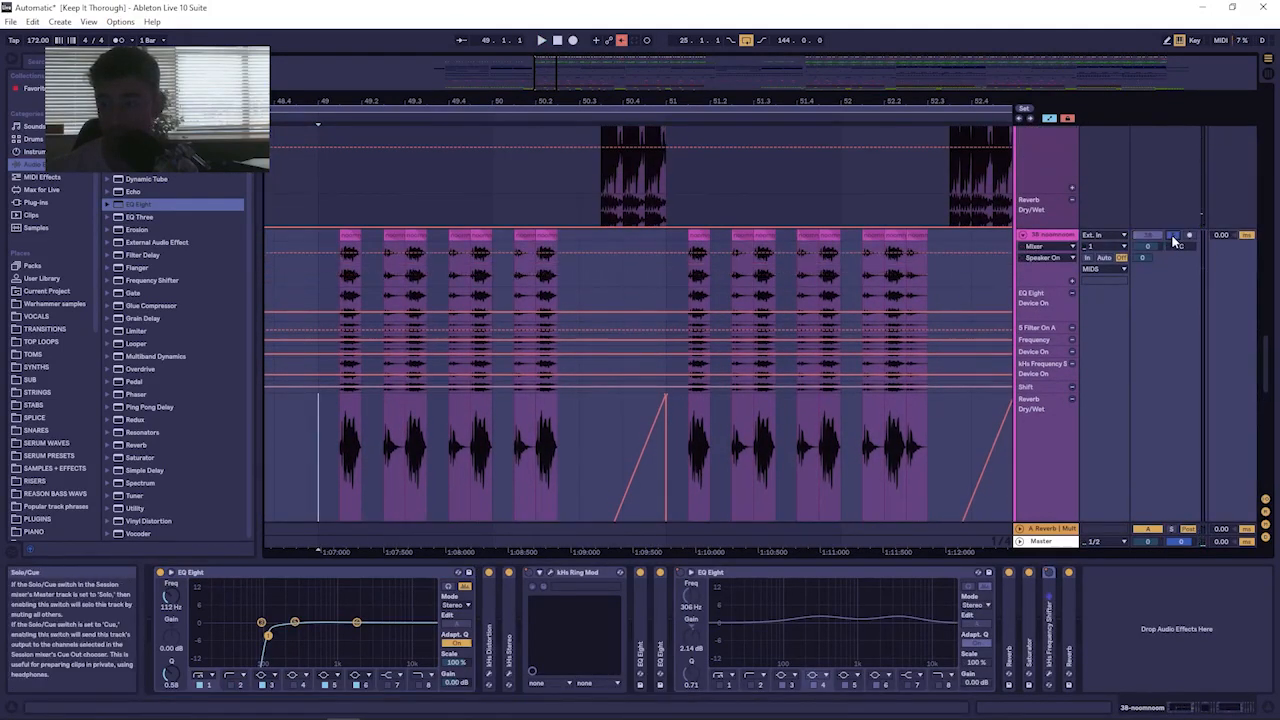
pyautogui.press('space')
pyautogui.scroll(3, 675, 420)
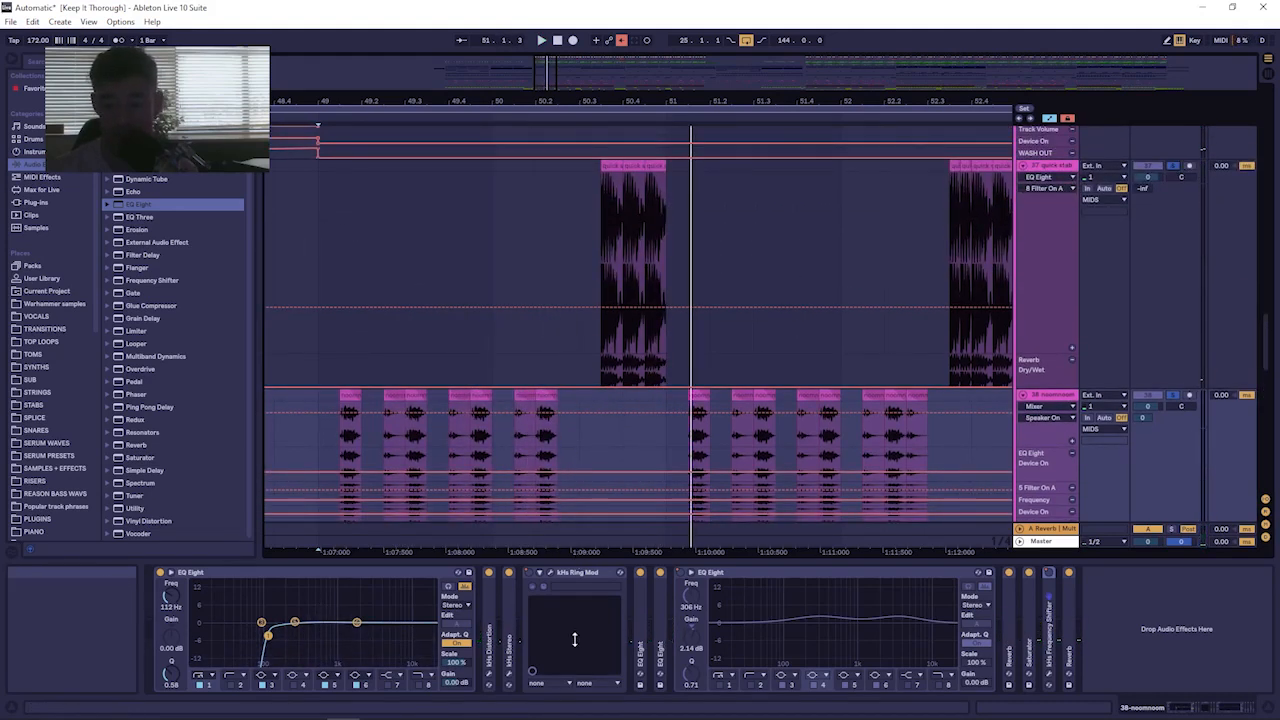
# Enlarge the arrangement area, play soloed tracks 37 and 38 together from 49.1.1, and view the mid-bass tracks below.
pyautogui.moveTo(575, 640); pyautogui.dragTo(576, 668)
pyautogui.click(315, 242)
pyautogui.press('space')
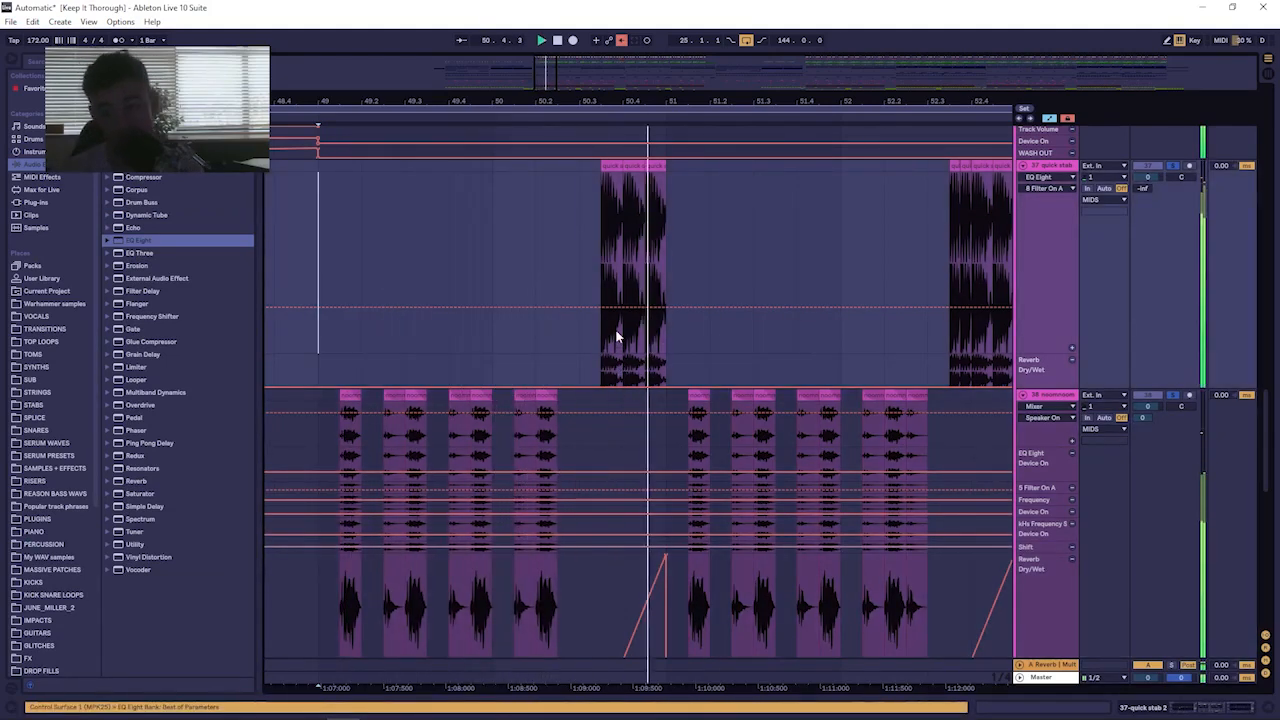
pyautogui.scroll(-3, 615, 334)
pyautogui.scroll(-7, 617, 330)
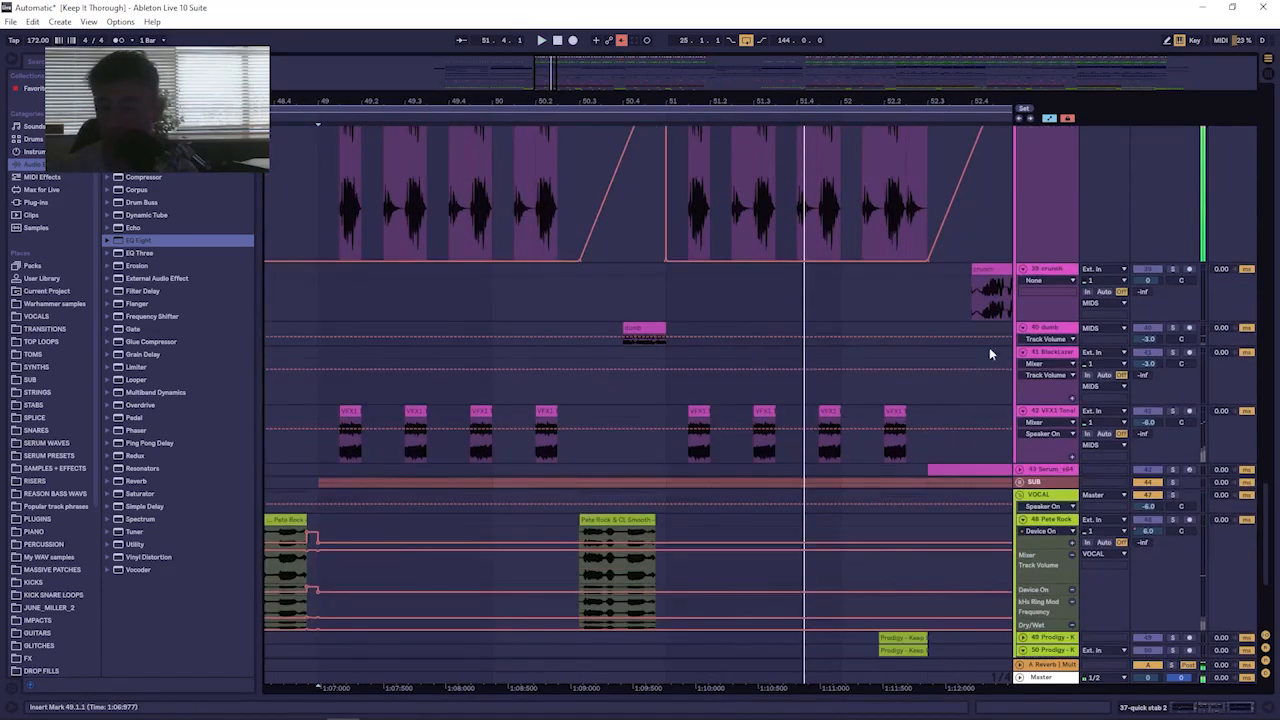
# Unfold and enlarge the dumb track 40, solo it and play its clip from 50.4.1.
pyautogui.click(1022, 327)
pyautogui.click(1023, 328)
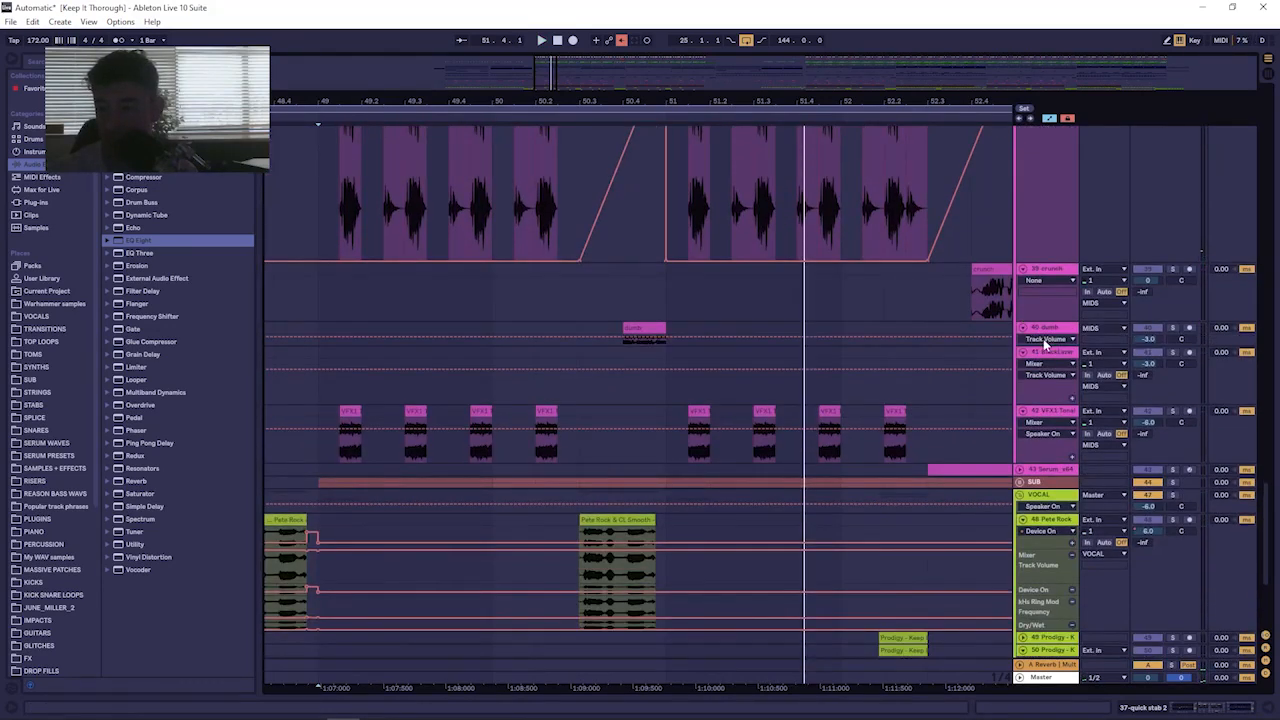
pyautogui.moveTo(1092, 346); pyautogui.dragTo(1094, 448)
pyautogui.click(632, 328)
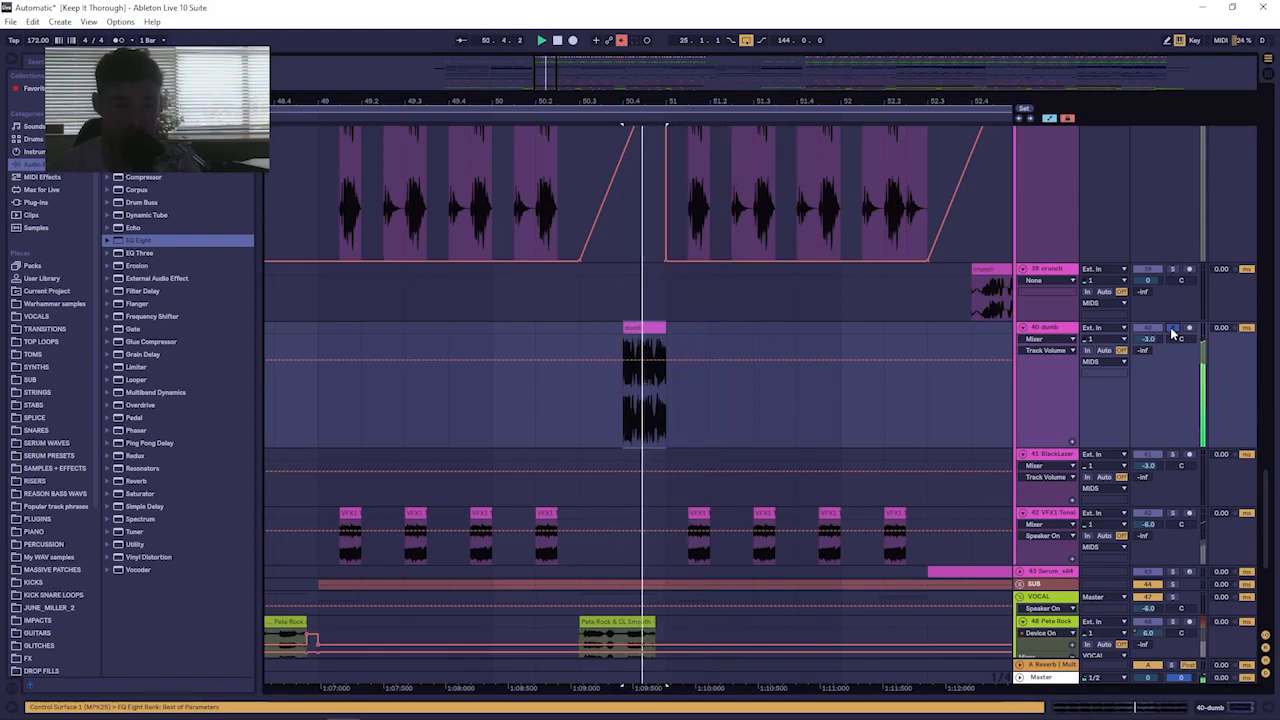
pyautogui.scroll(-4, 793, 407)
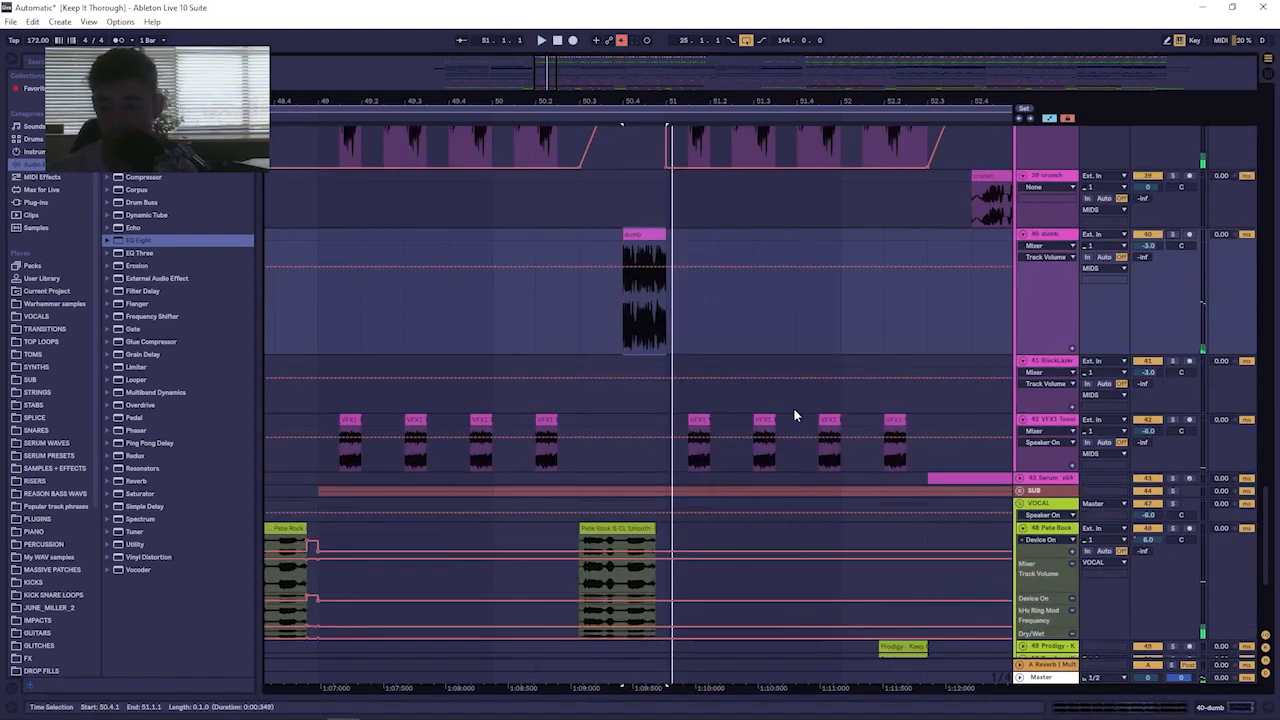
# Solo VFX1 Tonal track 42 and play it from 49.1.1, alone and together with noomnoom track 38.
pyautogui.click(317, 354)
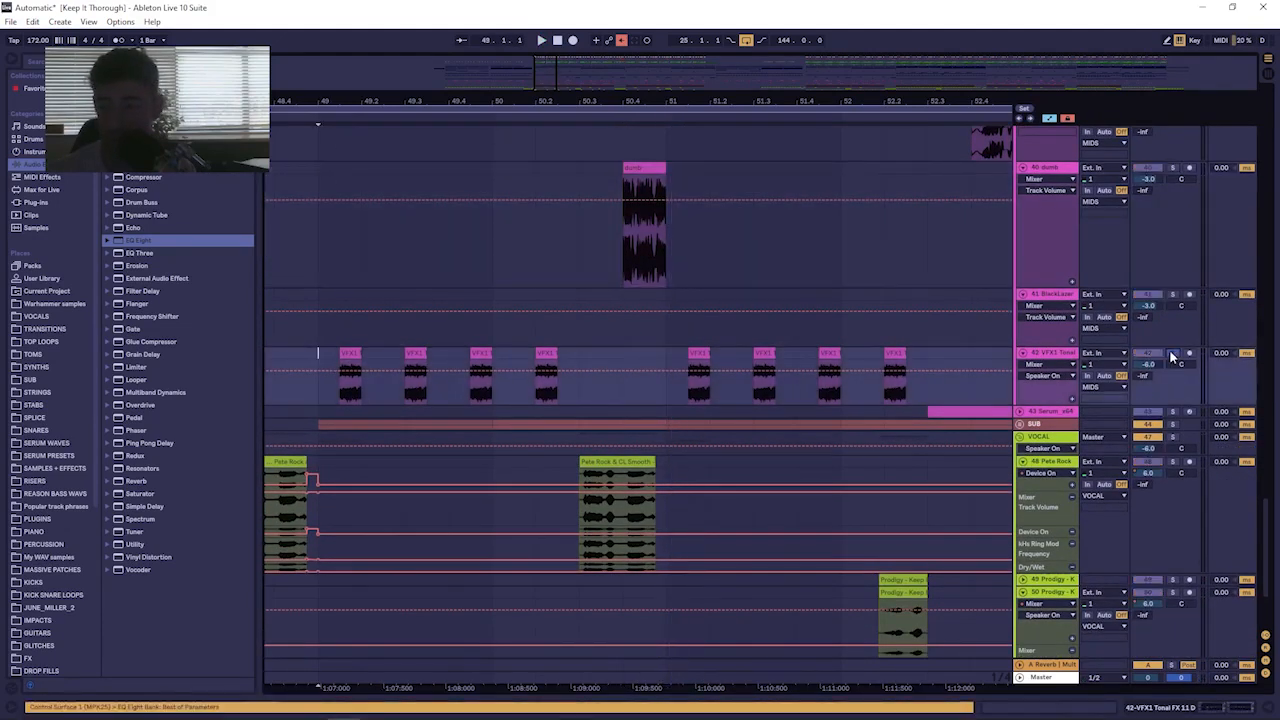
pyautogui.scroll(5, 1163, 290)
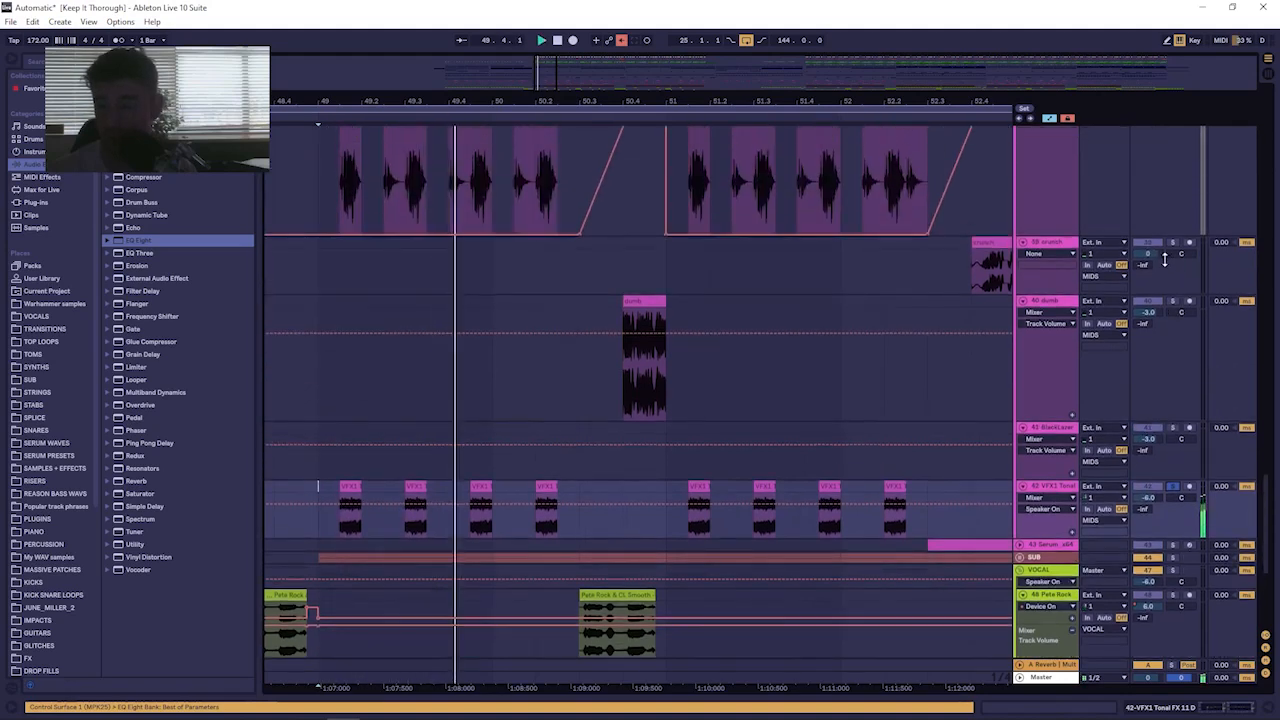
pyautogui.scroll(-3, 1165, 262)
pyautogui.scroll(4, 1217, 512)
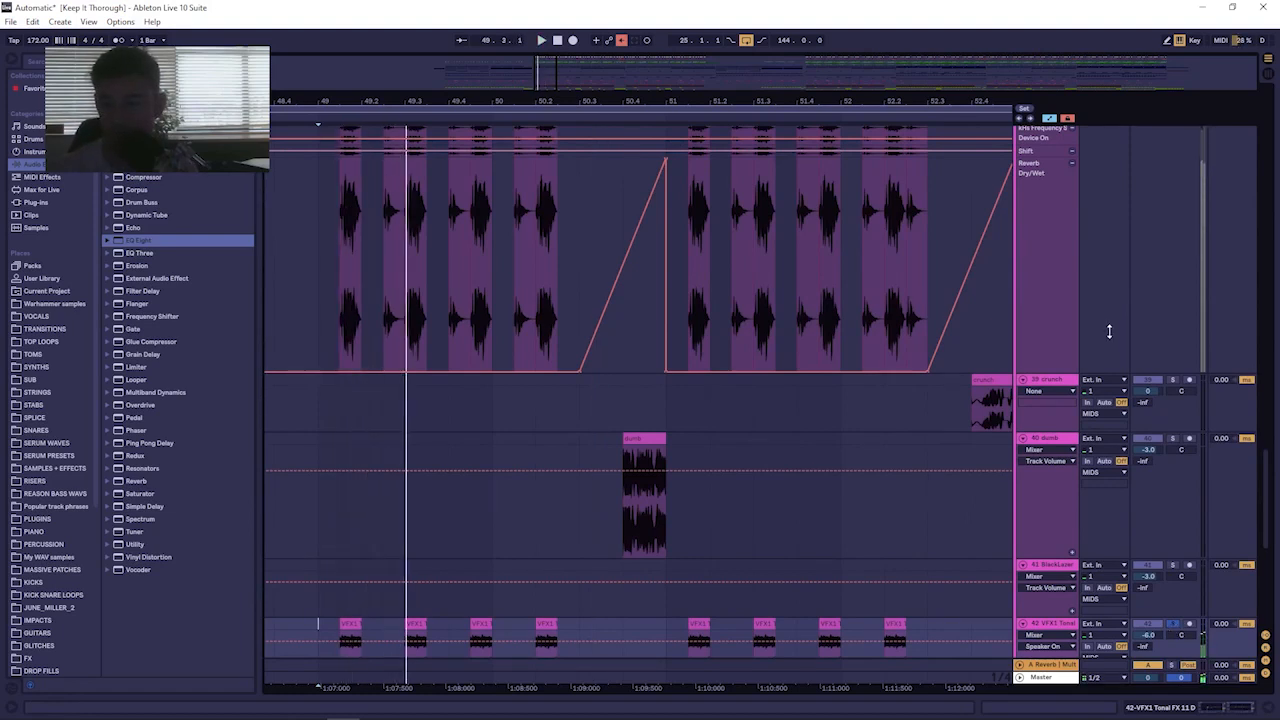
pyautogui.scroll(3, 1121, 200)
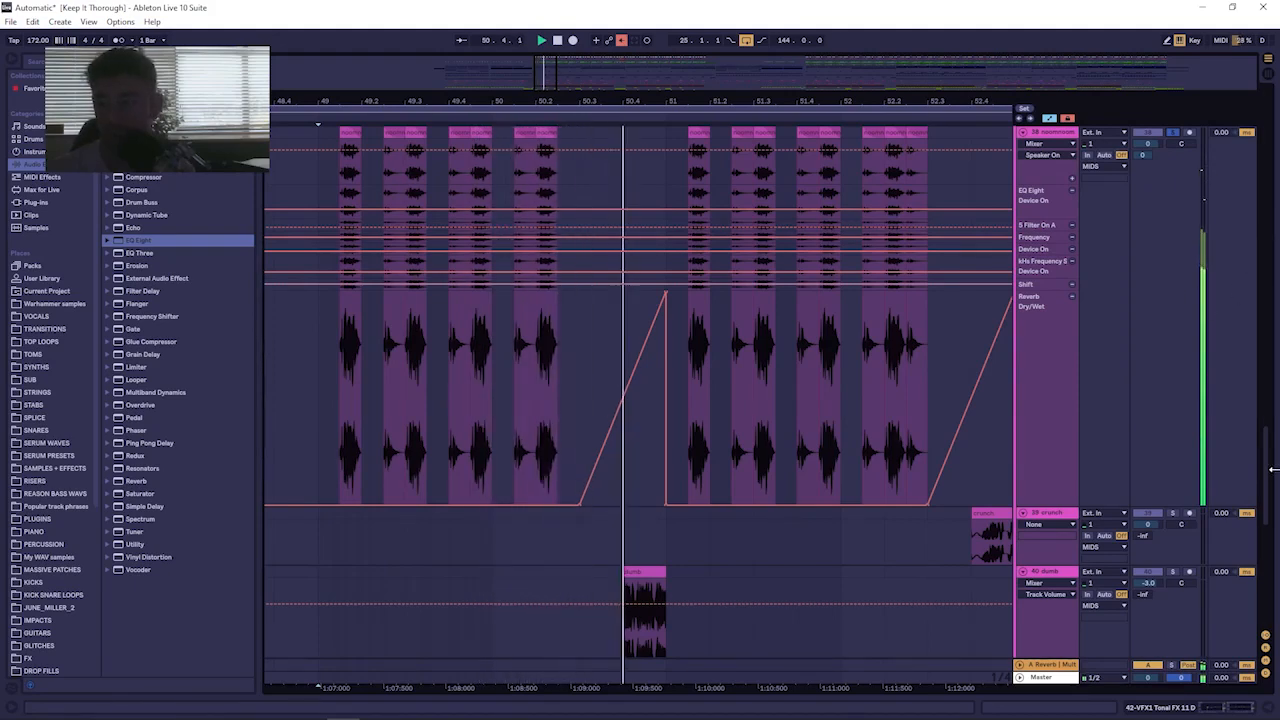
# Solo the whole MIDS group and play all its mid-bass layers together from 49.1.1.
pyautogui.moveTo(1268, 483); pyautogui.dragTo(1270, 431)
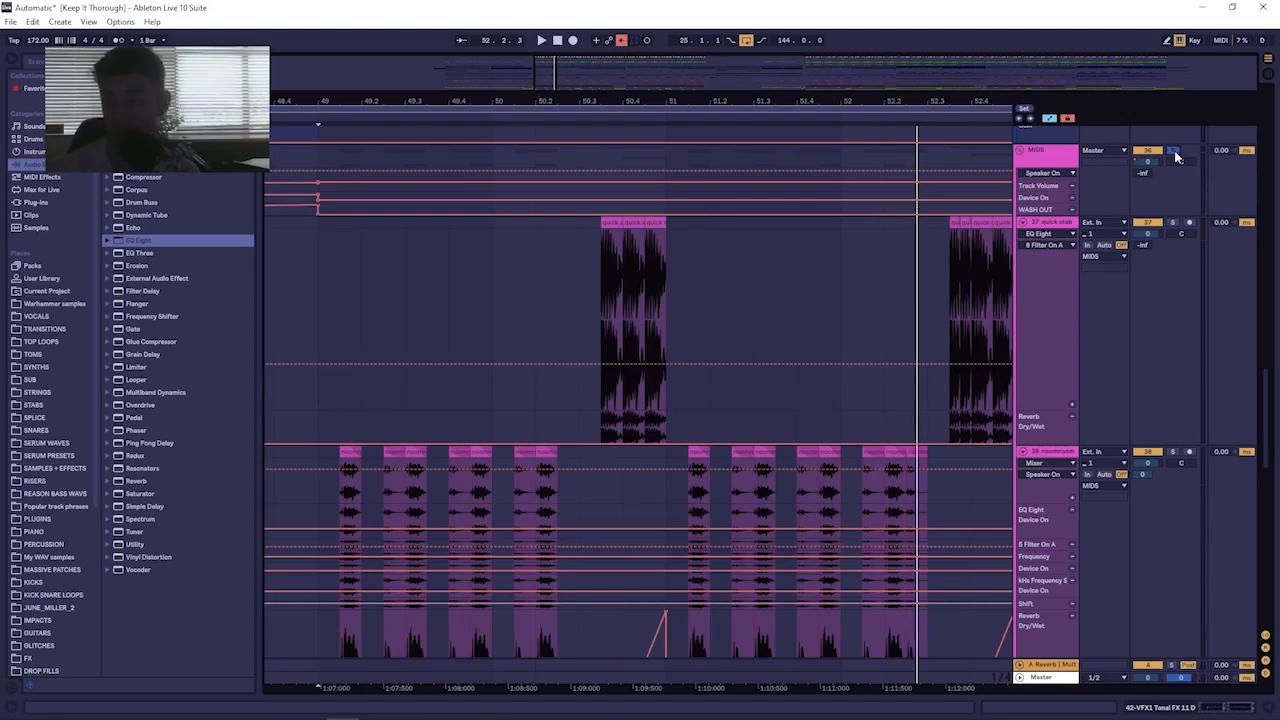
pyautogui.press('space')
pyautogui.moveTo(631, 99); pyautogui.dragTo(631, 50)
pyautogui.scroll(-2, 767, 258)
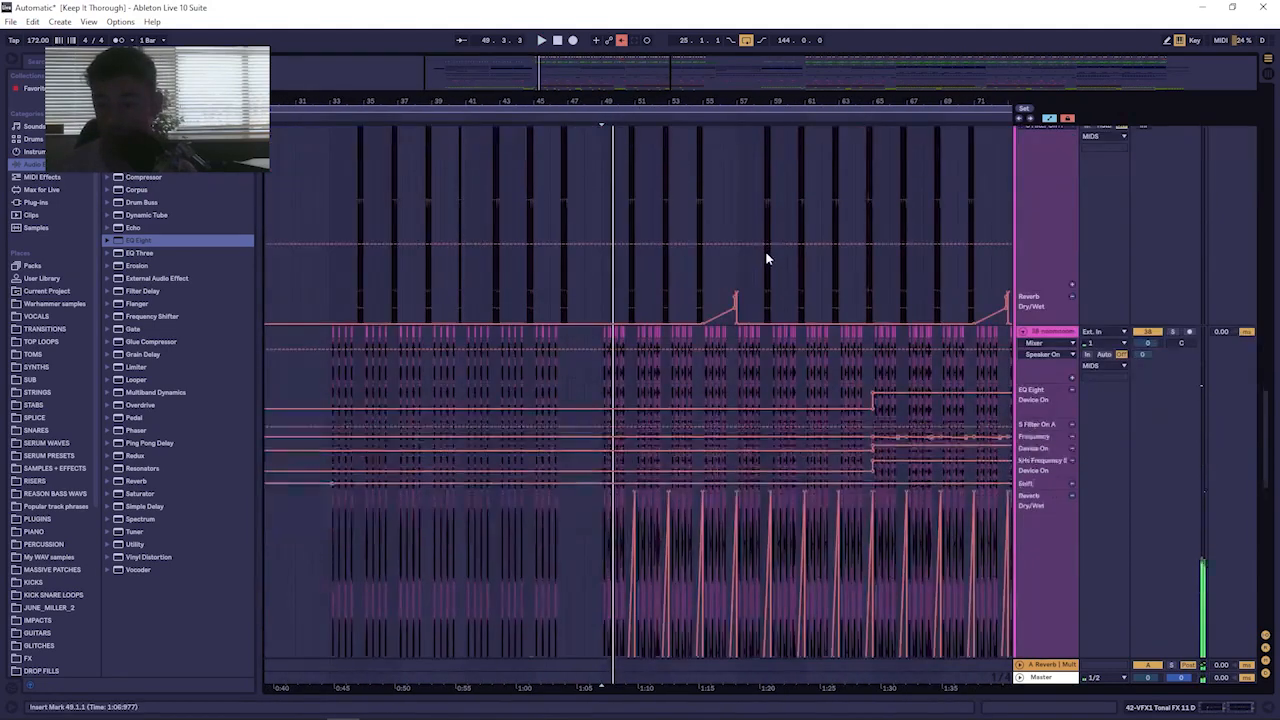
# Solo the SUB group as well and play it together with the mids from 49.1.1 to bar 53.
pyautogui.scroll(-8, 766, 257)
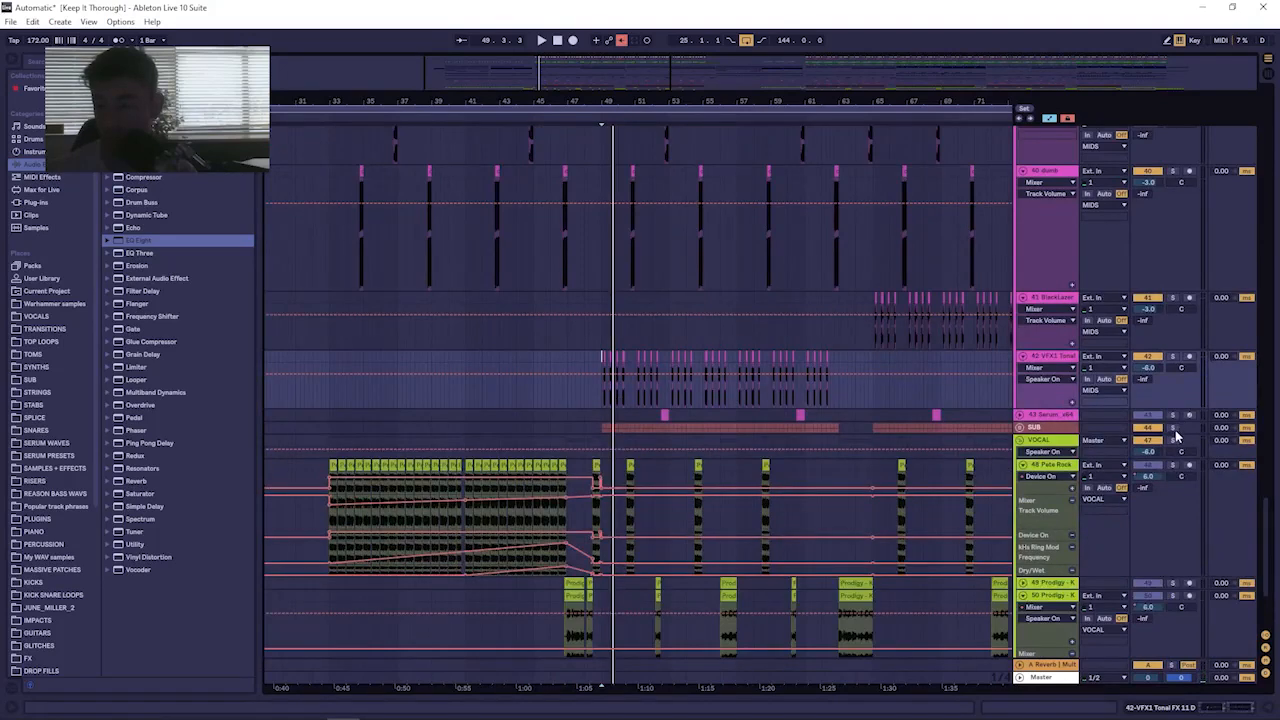
pyautogui.click(1173, 428)
pyautogui.press('space')
pyautogui.moveTo(628, 101); pyautogui.dragTo(454, 124)
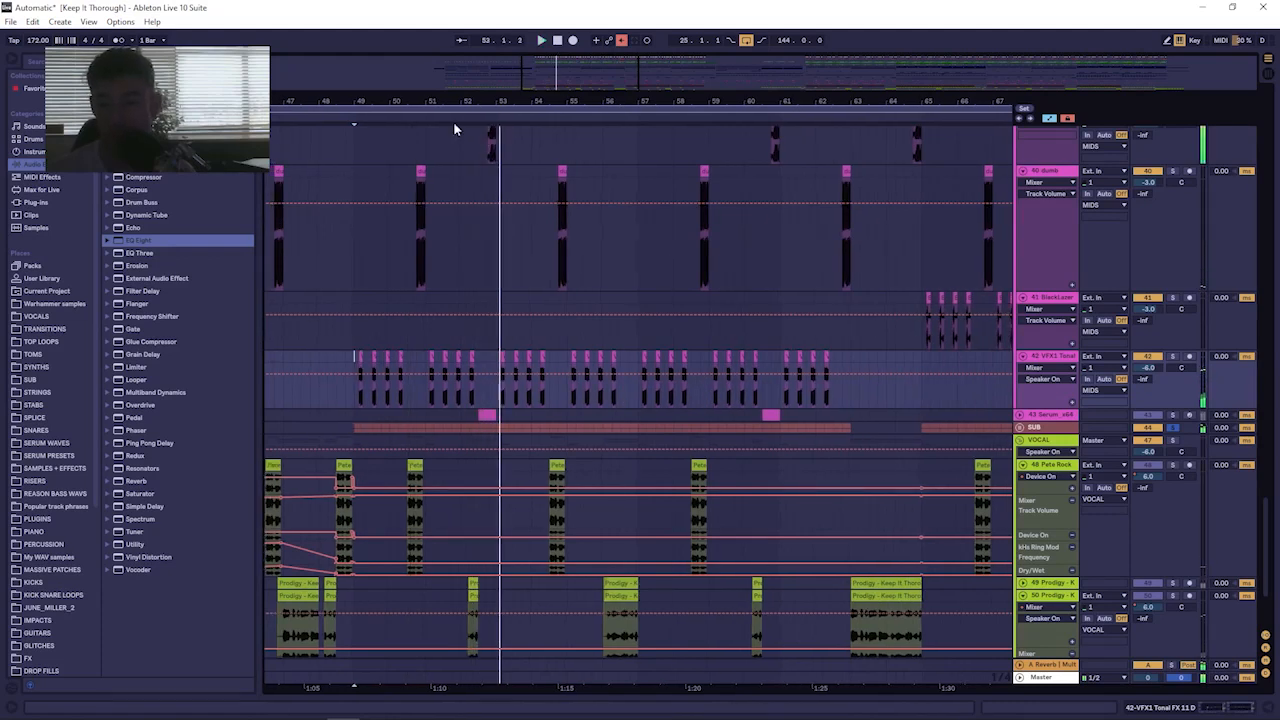
# Unfold Serum_x64 track 43, solo it alongside the sub and play its clip from 52.3.1.
pyautogui.click(1019, 414)
pyautogui.scroll(-2, 518, 405)
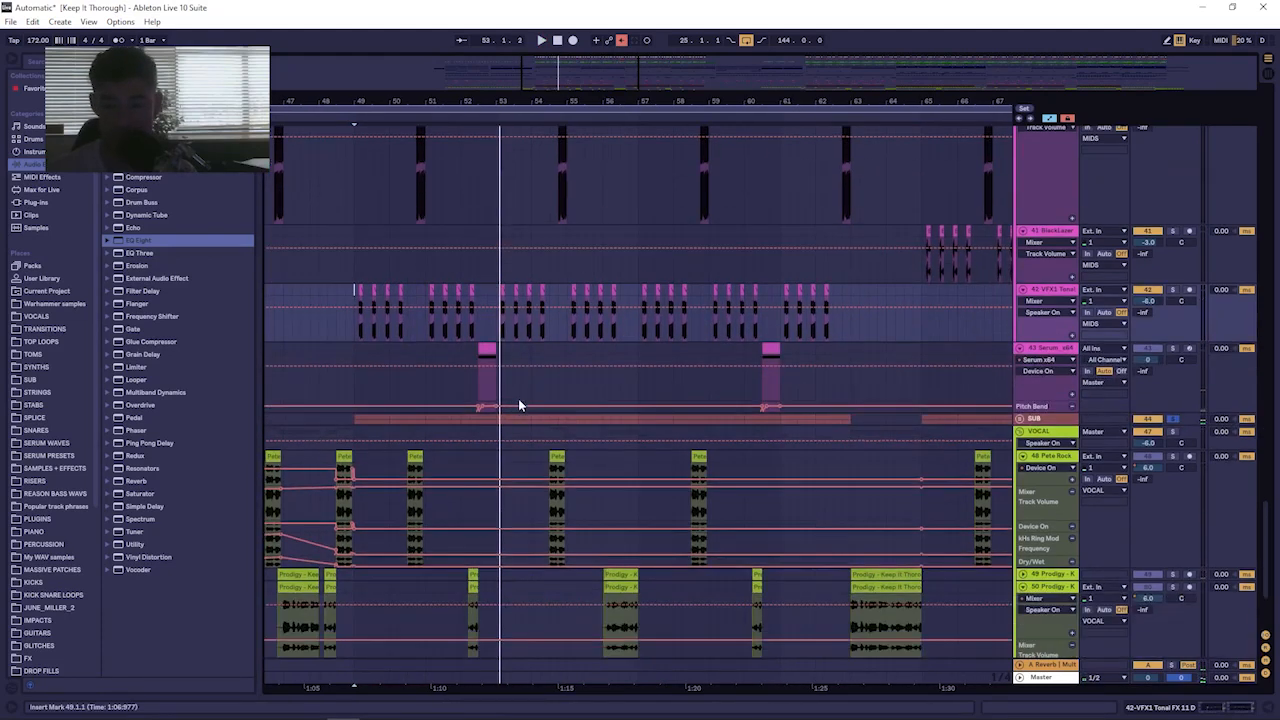
pyautogui.click(477, 353)
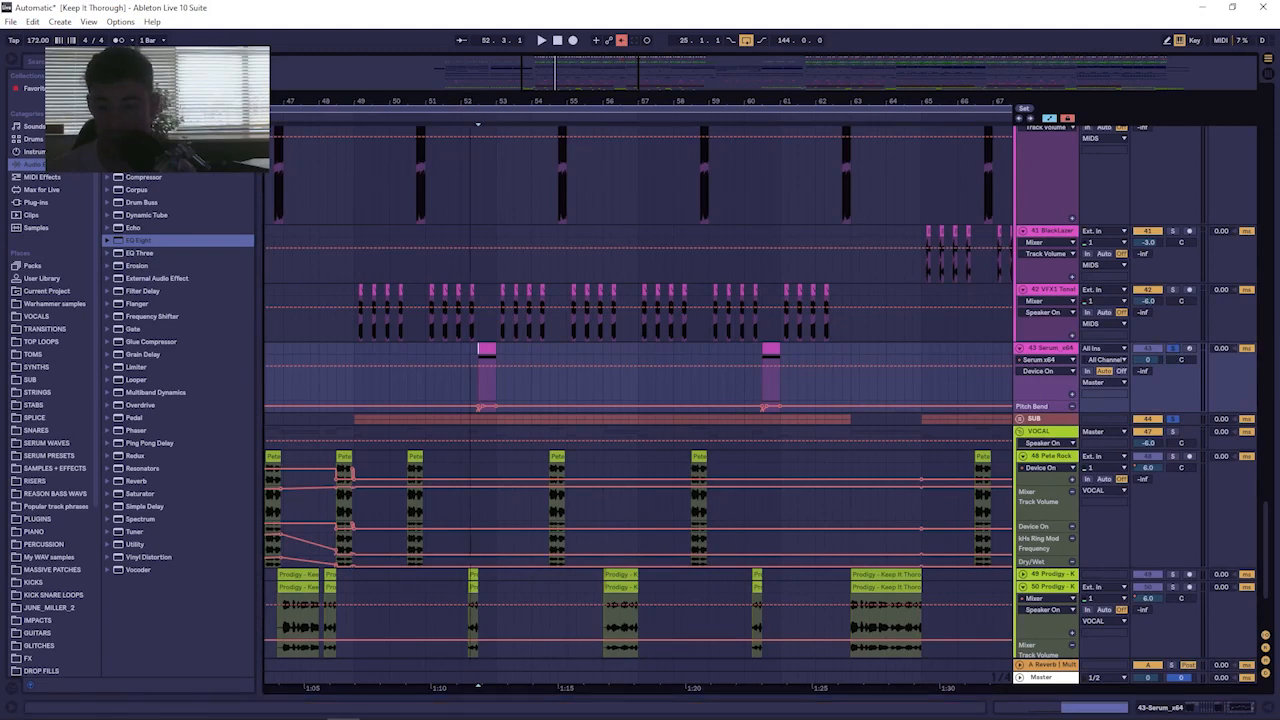
pyautogui.press('space')
pyautogui.moveTo(470, 103); pyautogui.dragTo(470, 168)
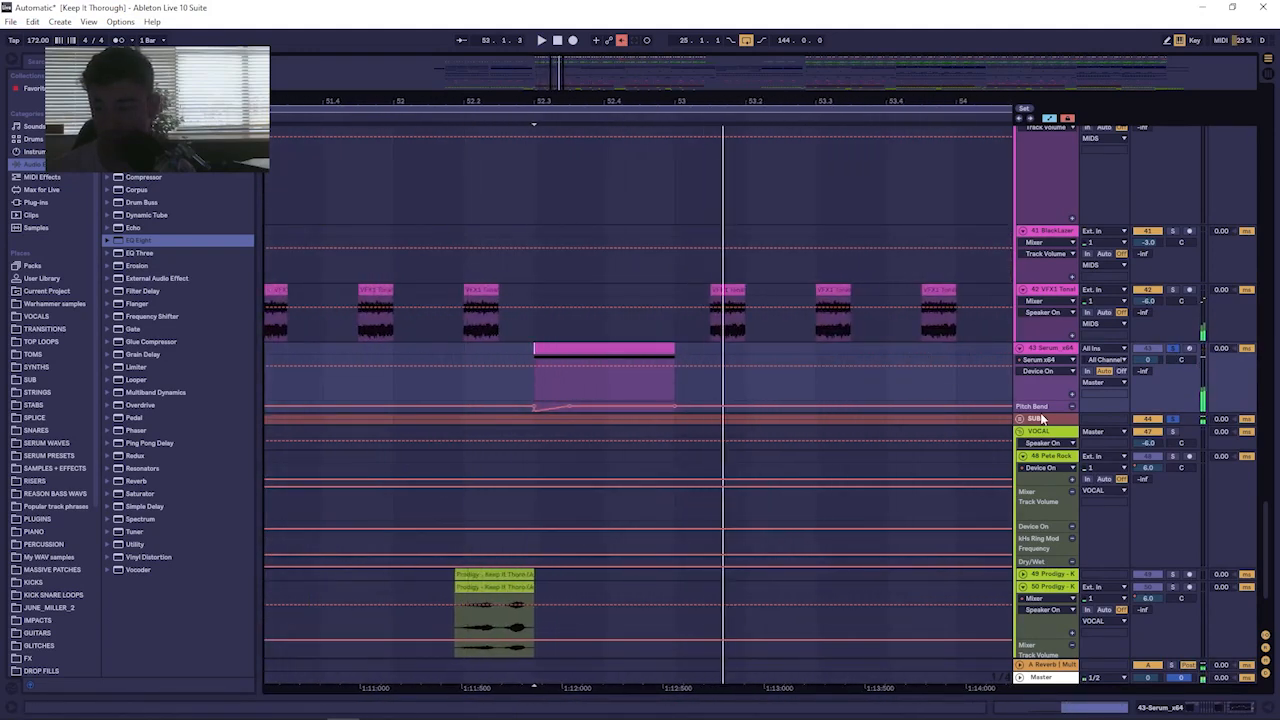
# Enlarge Serum_x64 track 43, examine its Pitch Bend automation and device chain, and play from 52.3.1 again.
pyautogui.moveTo(1034, 415); pyautogui.dragTo(1034, 654)
pyautogui.scroll(-3, 940, 320)
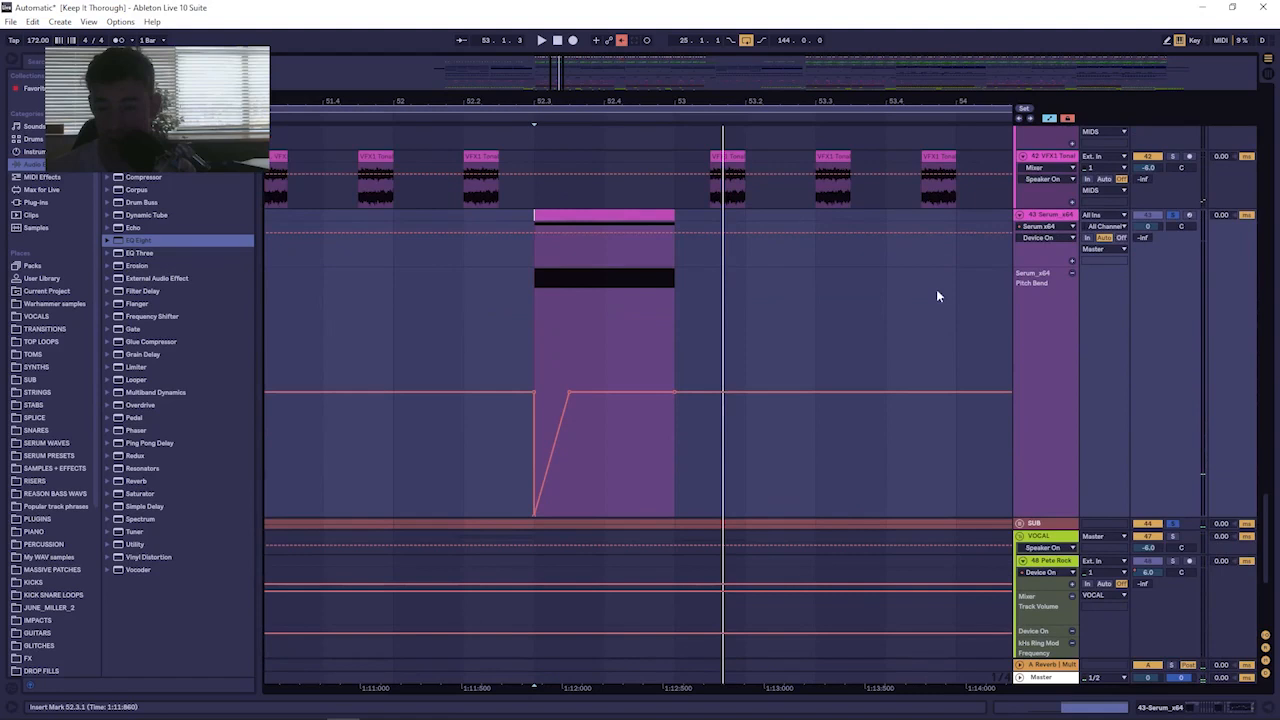
pyautogui.doubleClick(1058, 219)
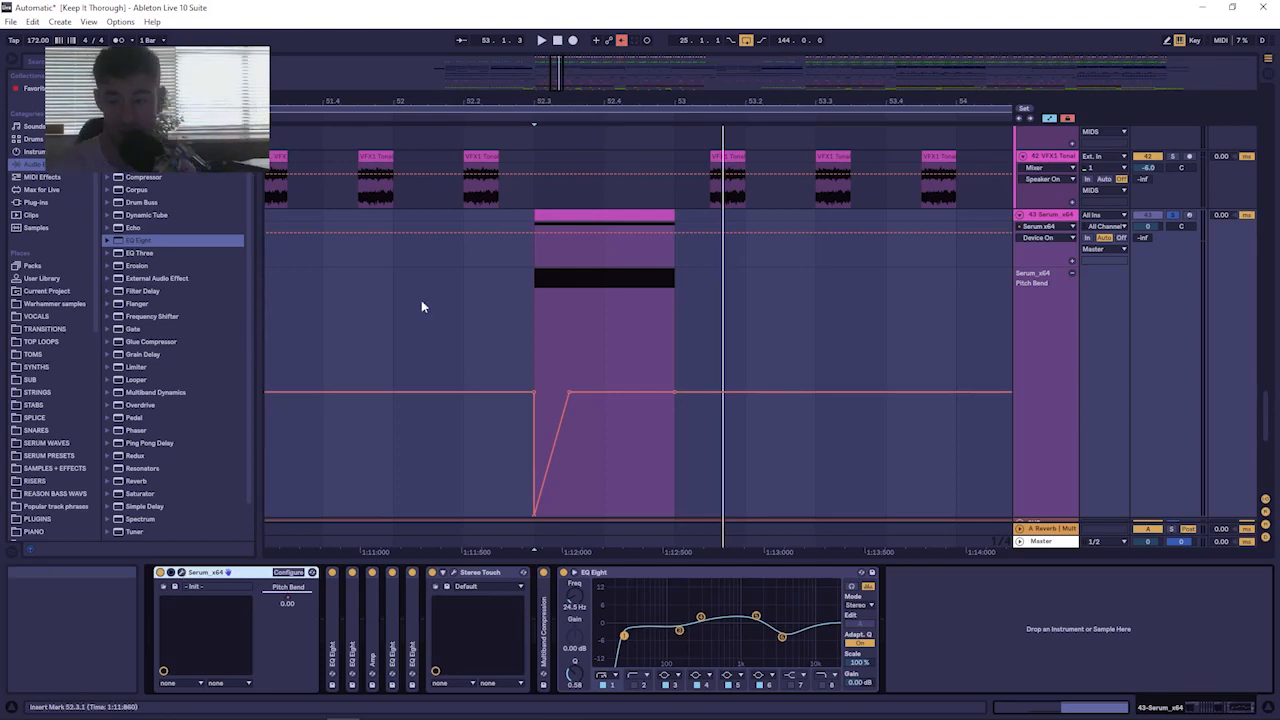
pyautogui.scroll(-3, 575, 431)
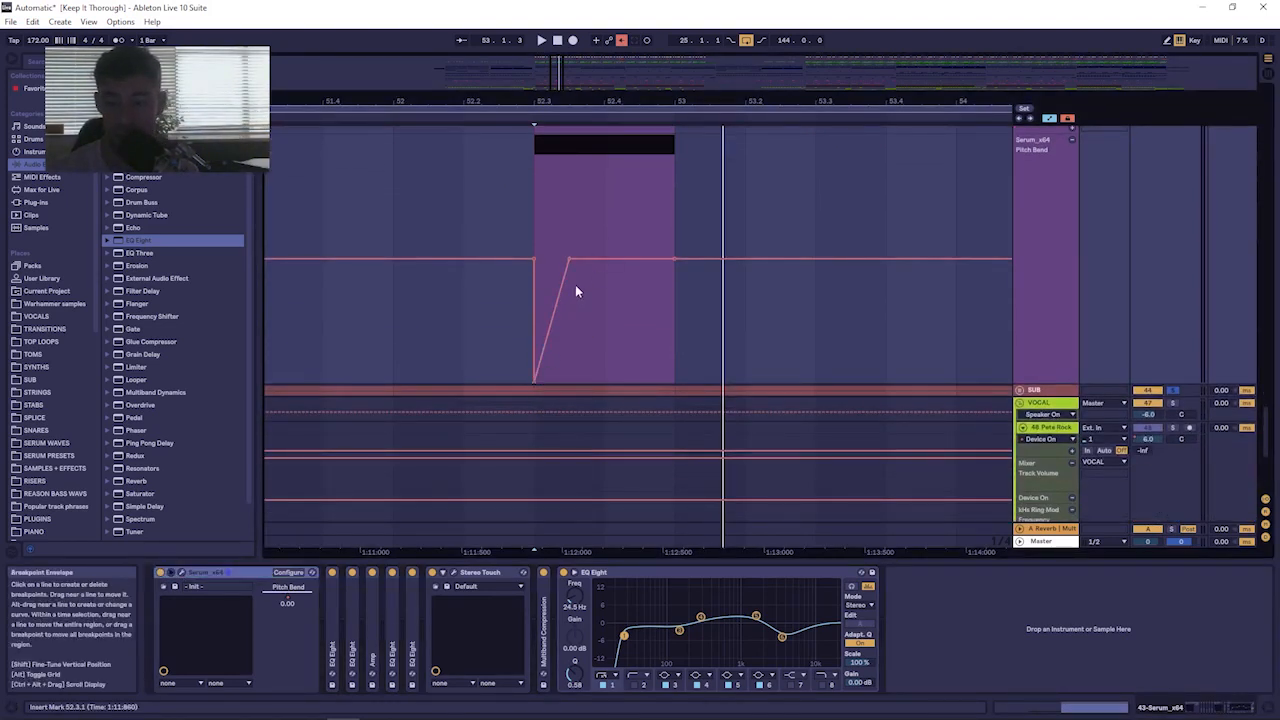
pyautogui.scroll(1, 527, 150)
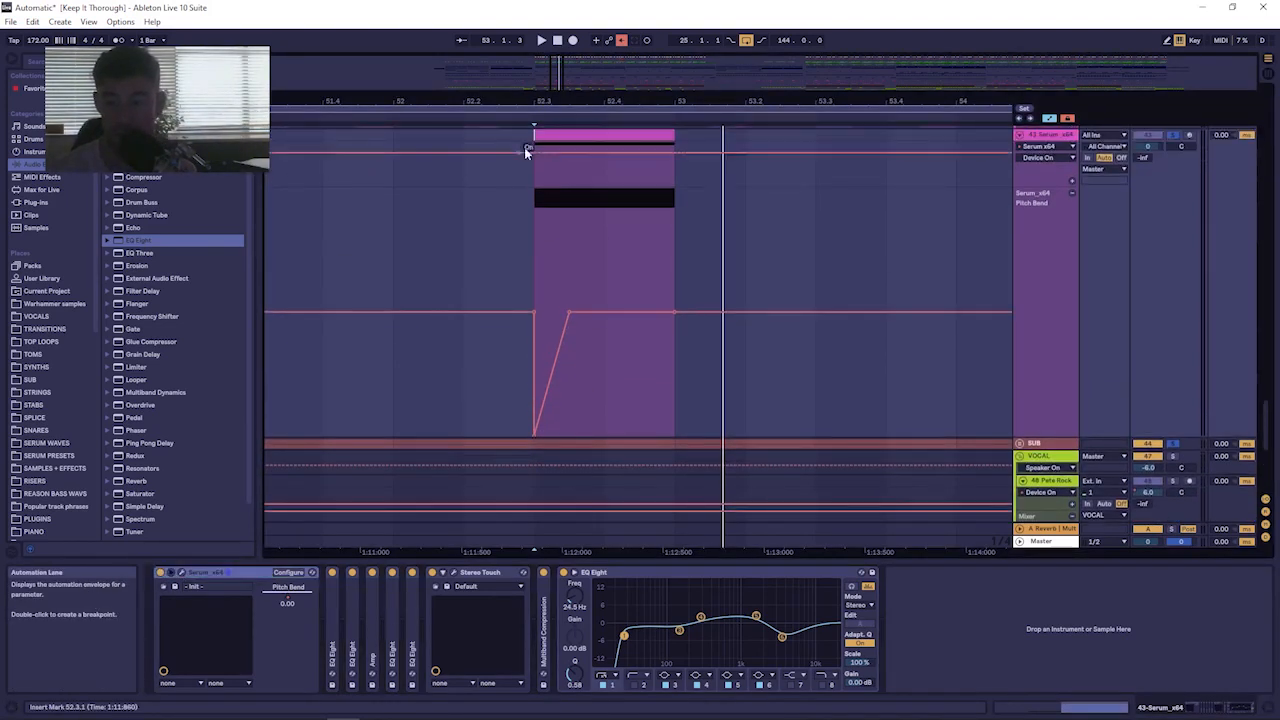
pyautogui.press('space')
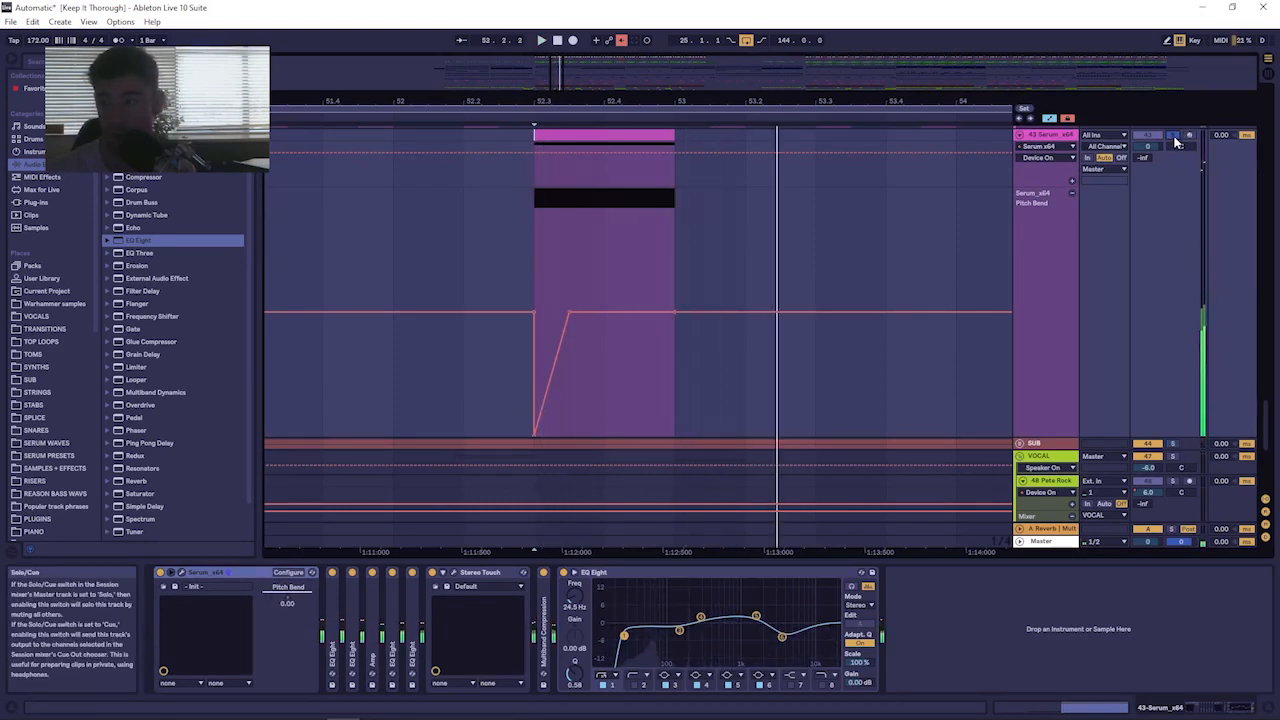
# Go up to the FX group, solo the Ooo Vox stem on track 16 and play it from 49.1.1.
pyautogui.moveTo(695, 101); pyautogui.dragTo(587, 2)
pyautogui.scroll(5, 849, 269)
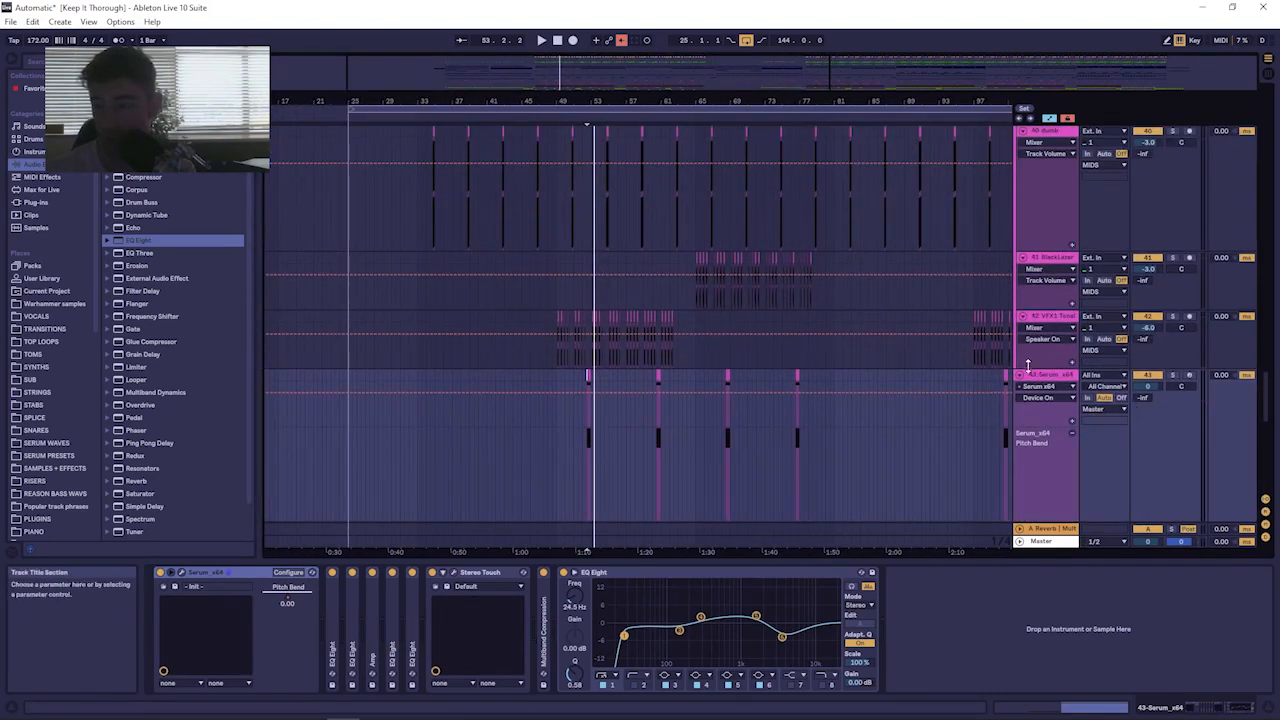
pyautogui.scroll(-10, 1056, 264)
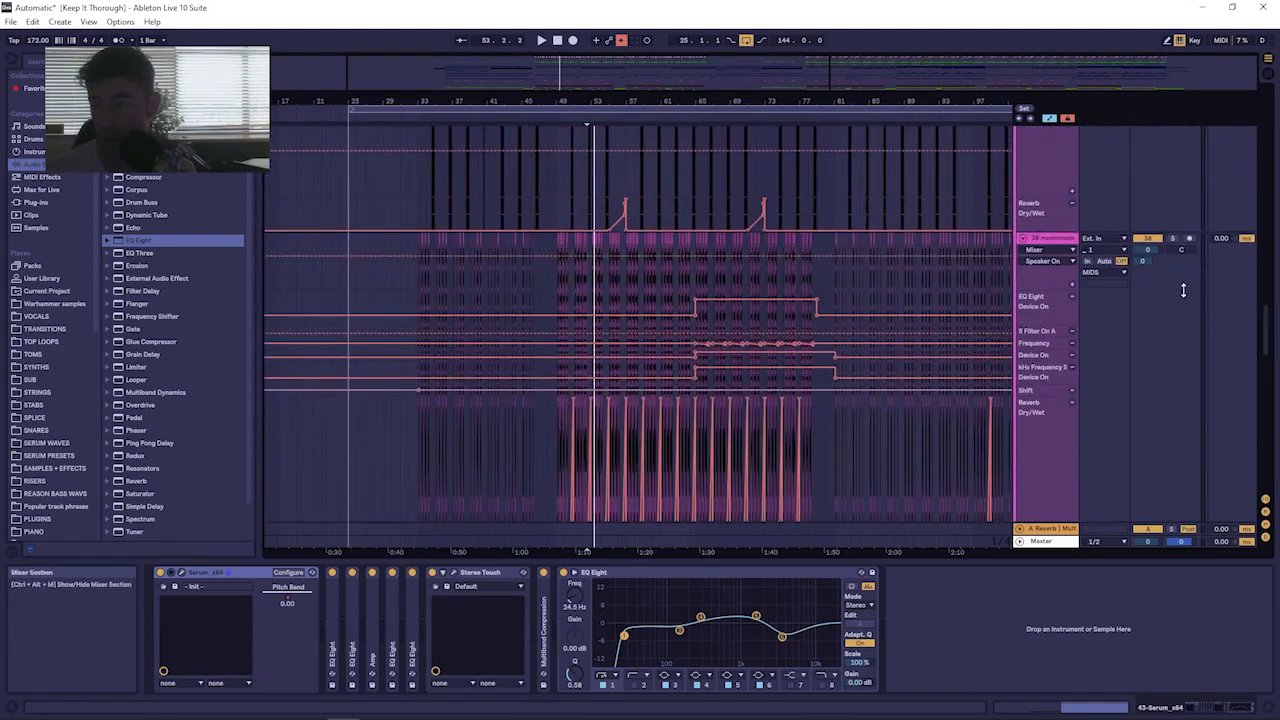
pyautogui.scroll(8, 1183, 290)
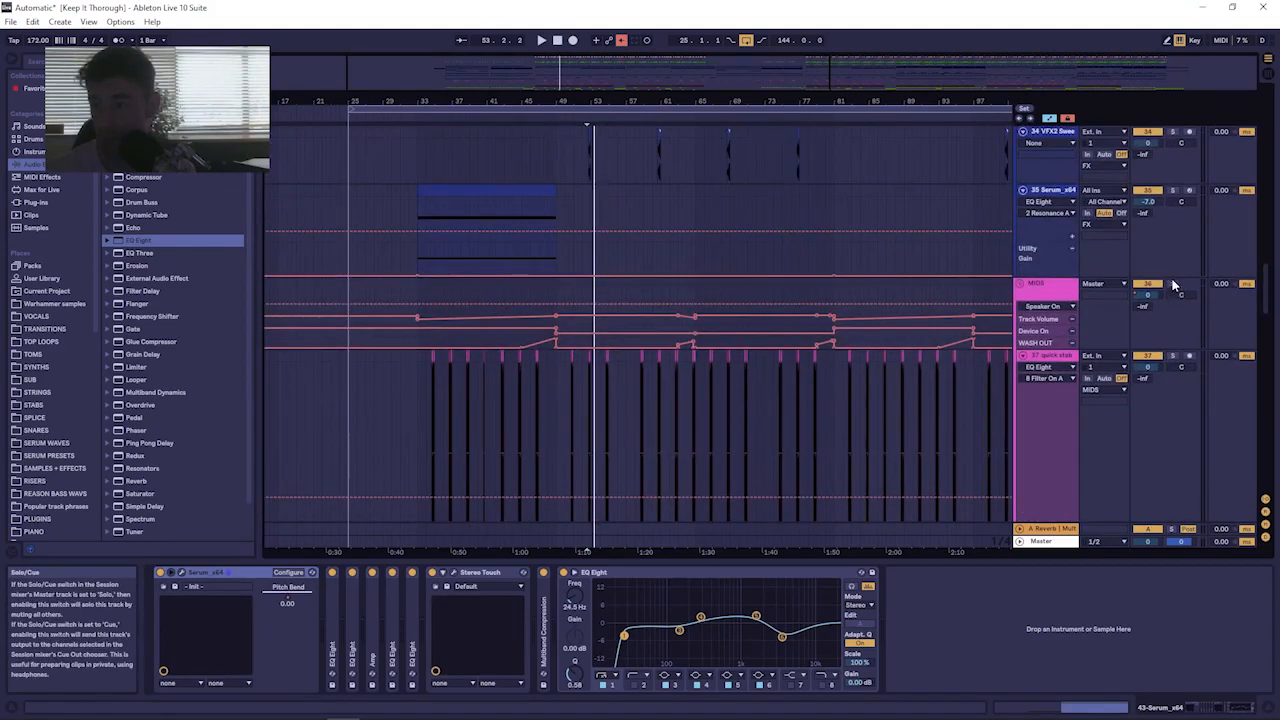
pyautogui.moveTo(1268, 295); pyautogui.dragTo(1258, 173)
pyautogui.scroll(5, 1167, 195)
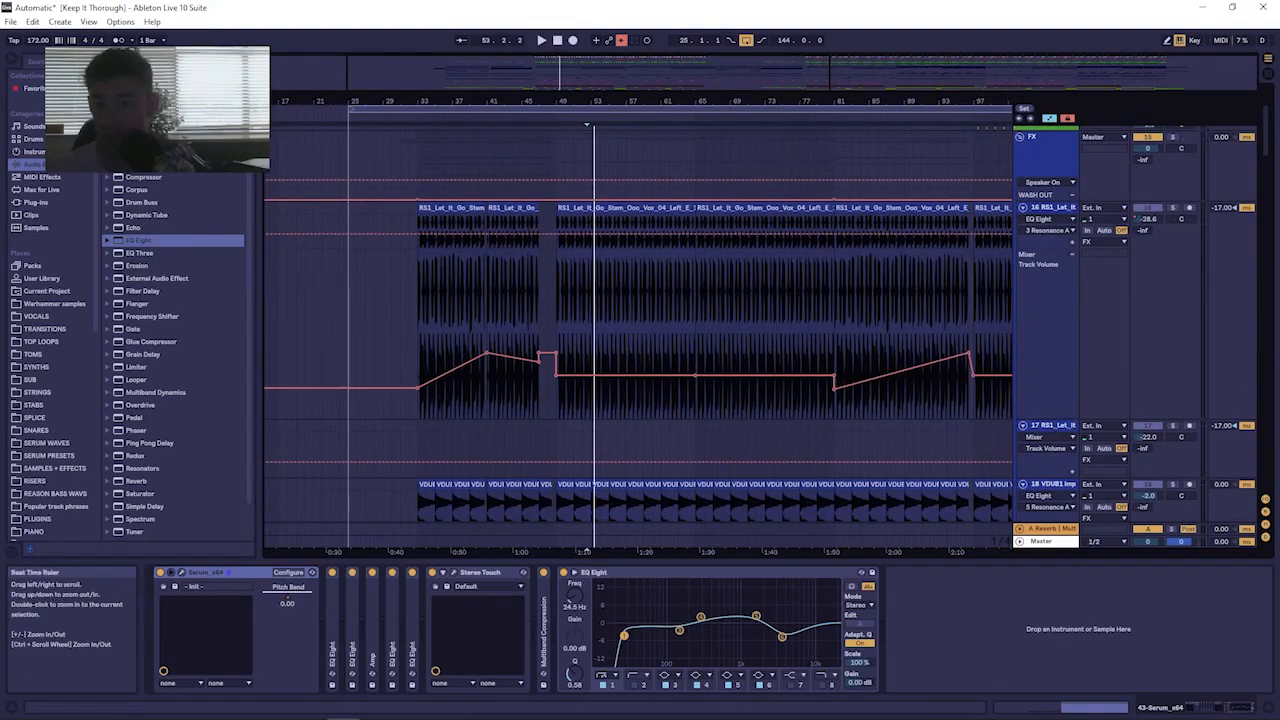
pyautogui.moveTo(545, 101); pyautogui.dragTo(305, 273)
pyautogui.click(372, 209)
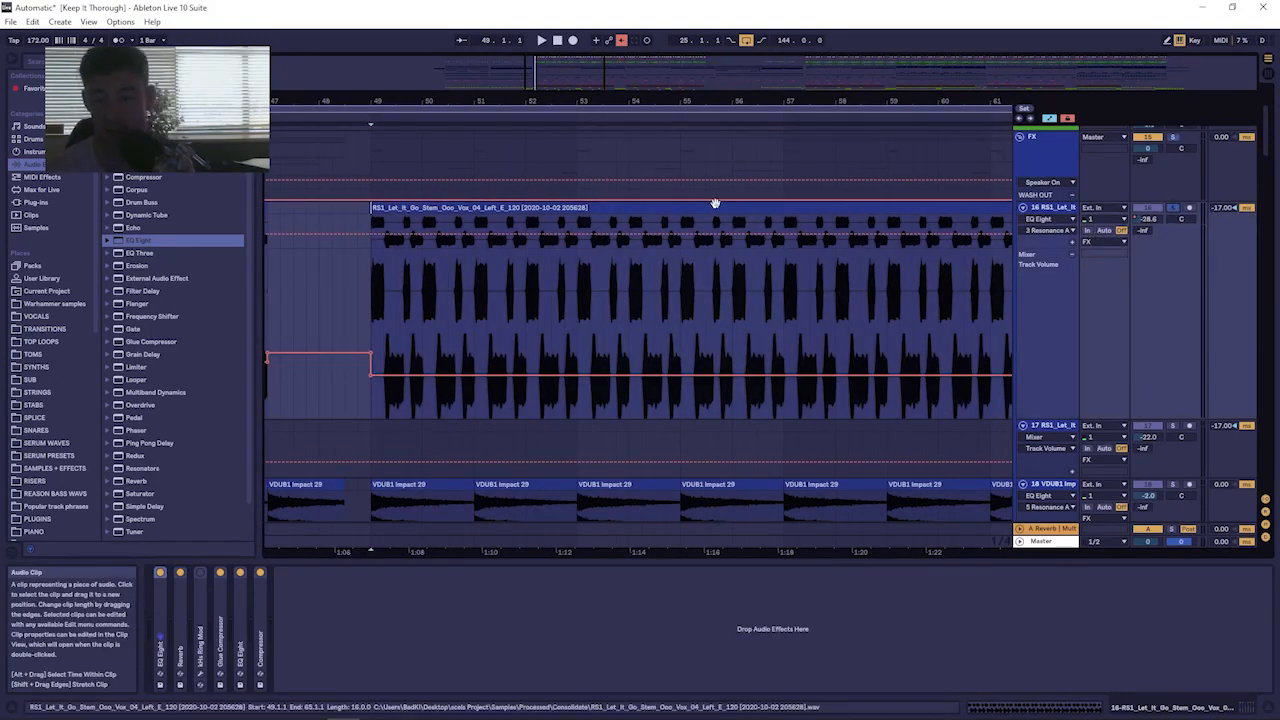
pyautogui.press('space')
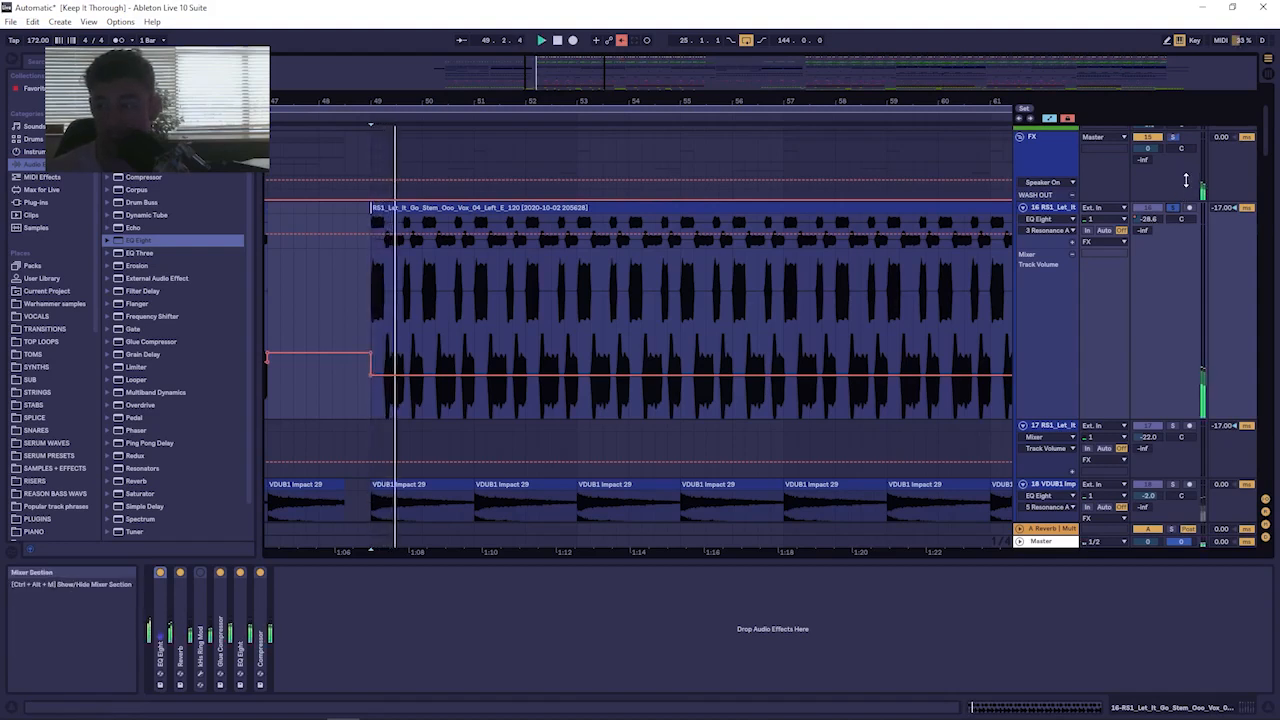
# Compare the Ooo Vox stem by playing the full mix from 49.1.1 and then soloing track 16 again.
pyautogui.press('space')
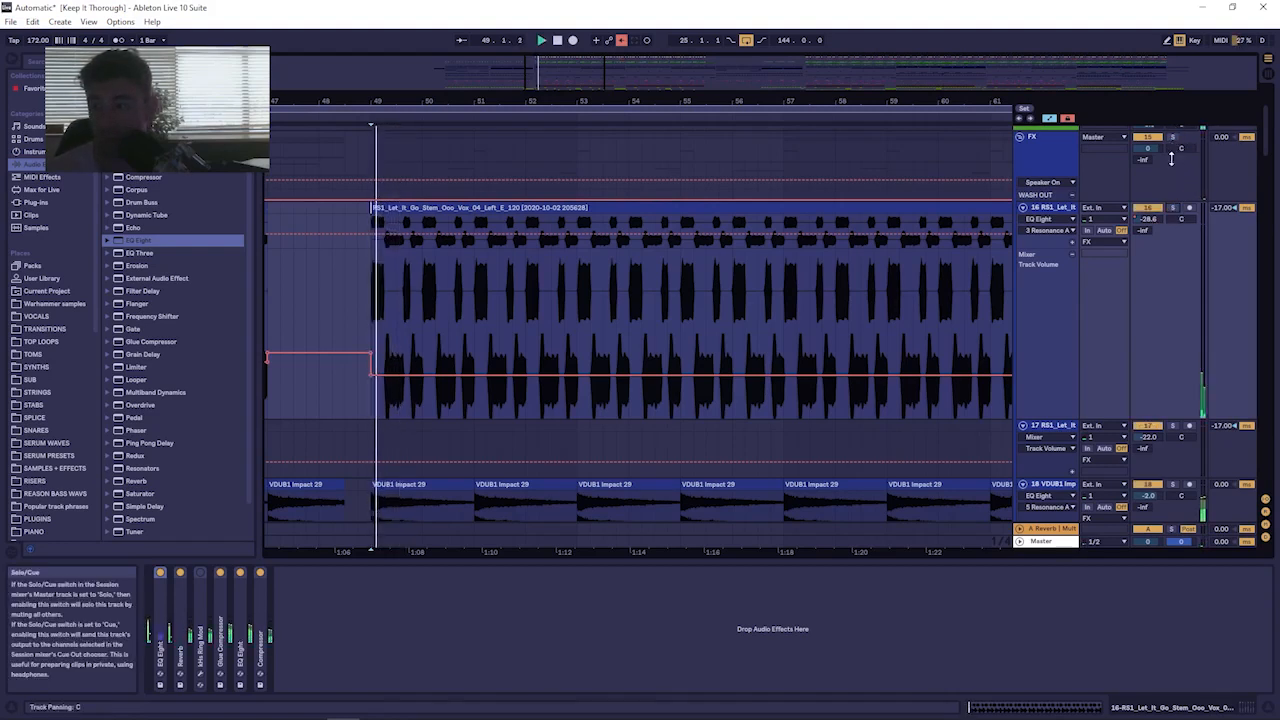
pyautogui.press('space')
pyautogui.press('space')
pyautogui.click(1173, 210)
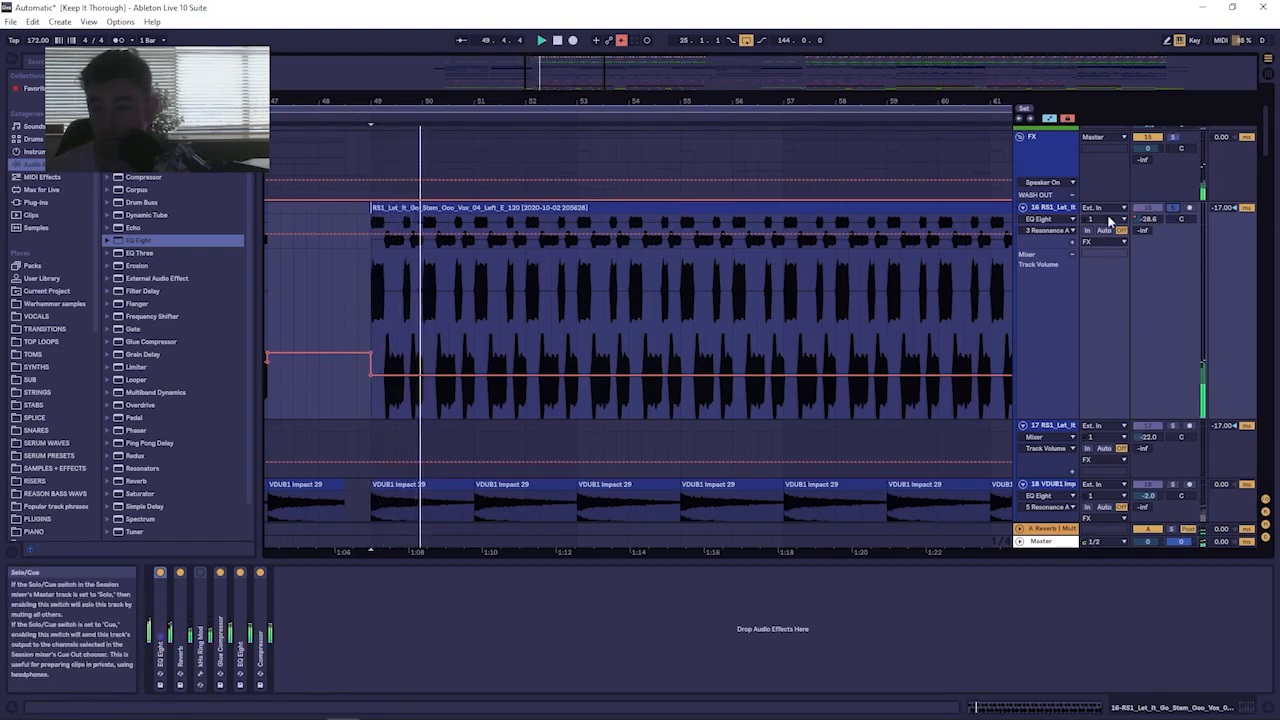
# Review track 16's volume automation across the arrangement, playing the soloed stem near bar 81 and from 113.2.1.
pyautogui.moveTo(445, 101); pyautogui.dragTo(474, 45)
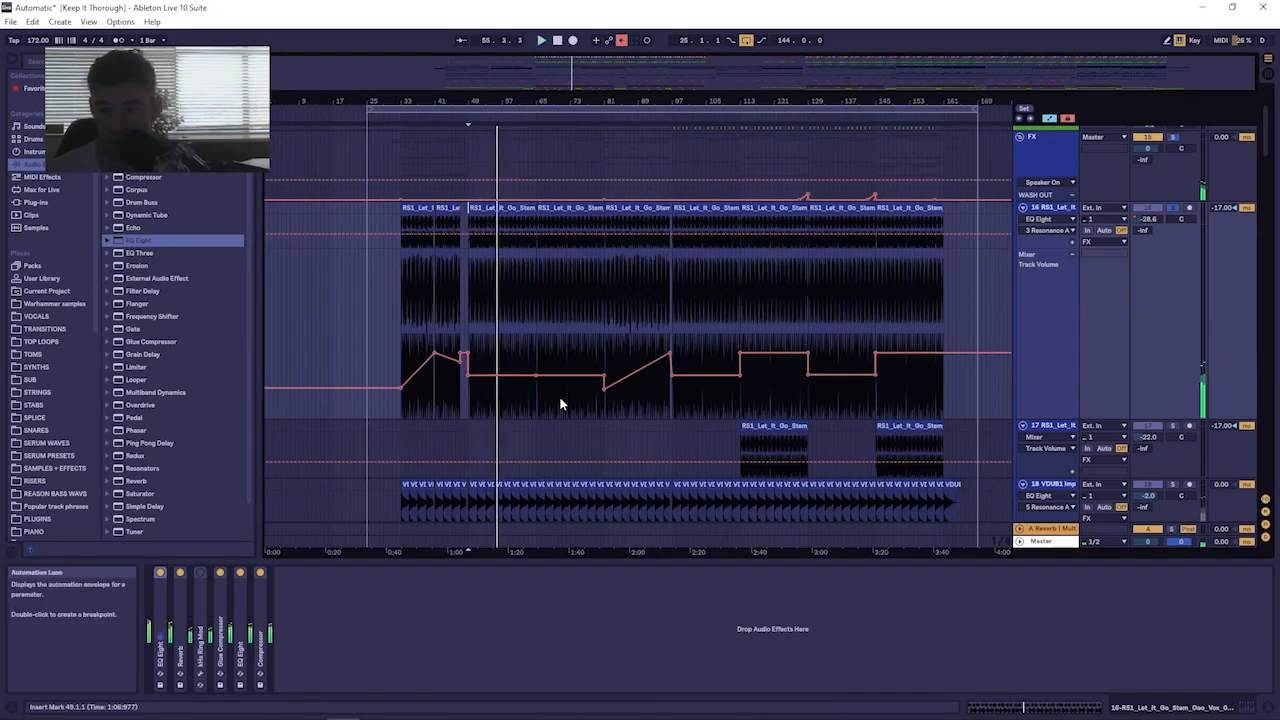
pyautogui.click(609, 394)
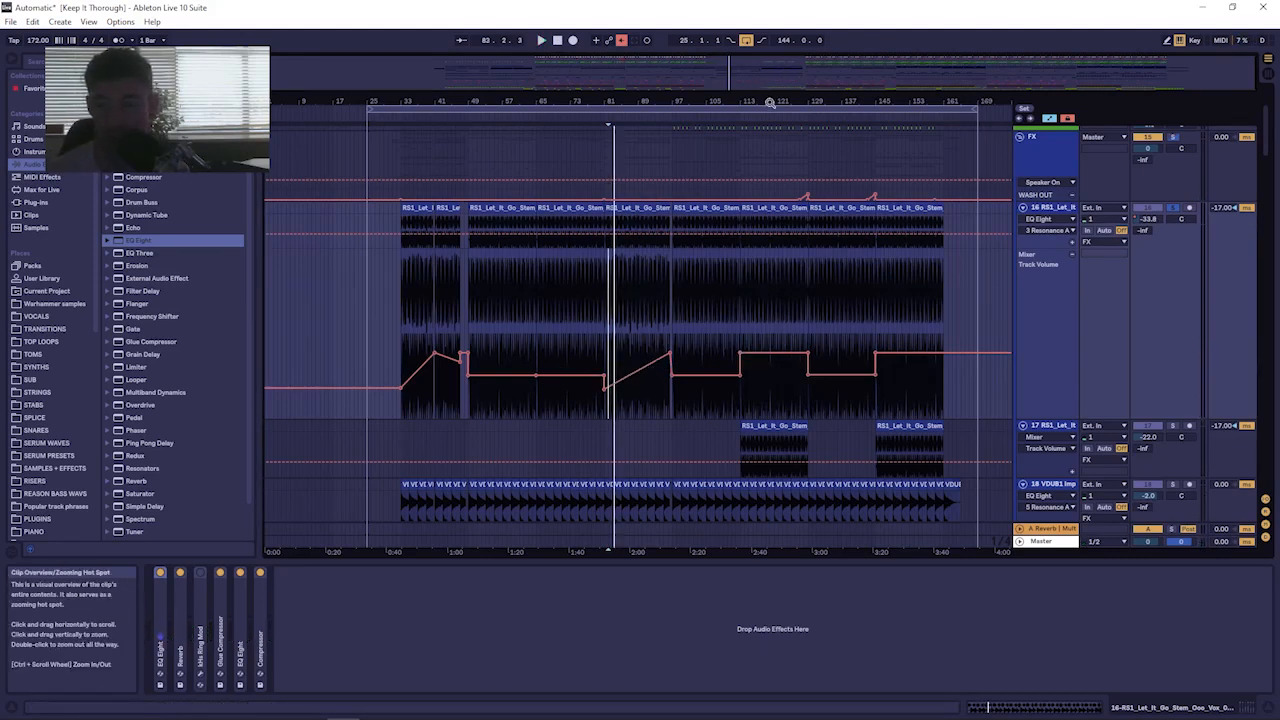
pyautogui.moveTo(769, 102); pyautogui.dragTo(703, 313)
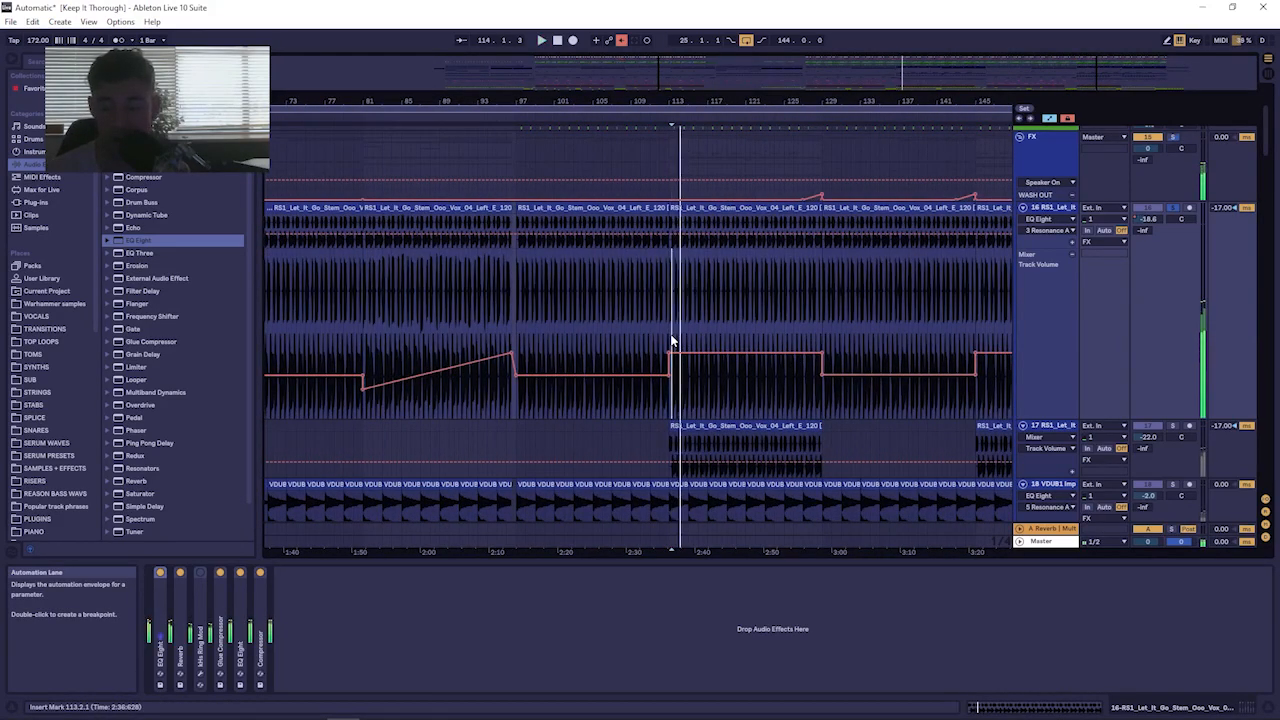
# Select the raised-volume section of the vox stem on track 16 from 113.1.1 to 129.1.1 and view it within the arrangement.
pyautogui.moveTo(671, 101); pyautogui.dragTo(427, 206)
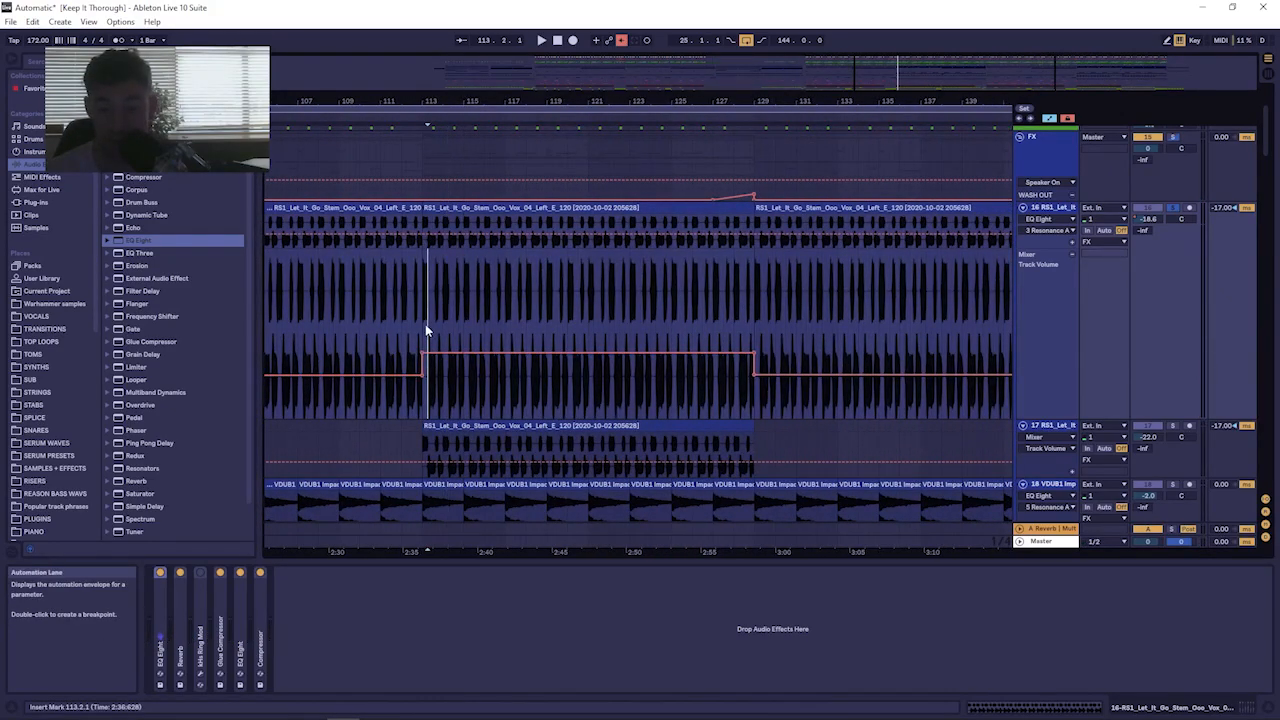
pyautogui.moveTo(425, 324); pyautogui.dragTo(755, 328)
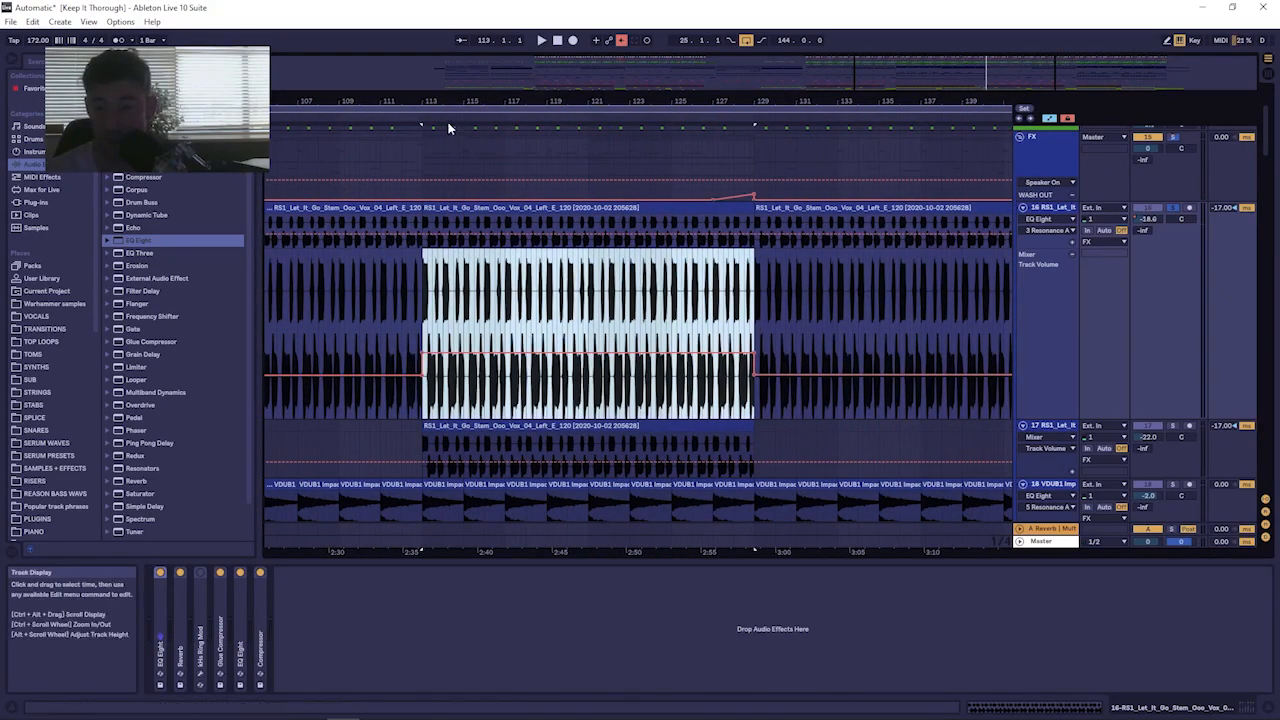
pyautogui.moveTo(454, 102); pyautogui.dragTo(457, 12)
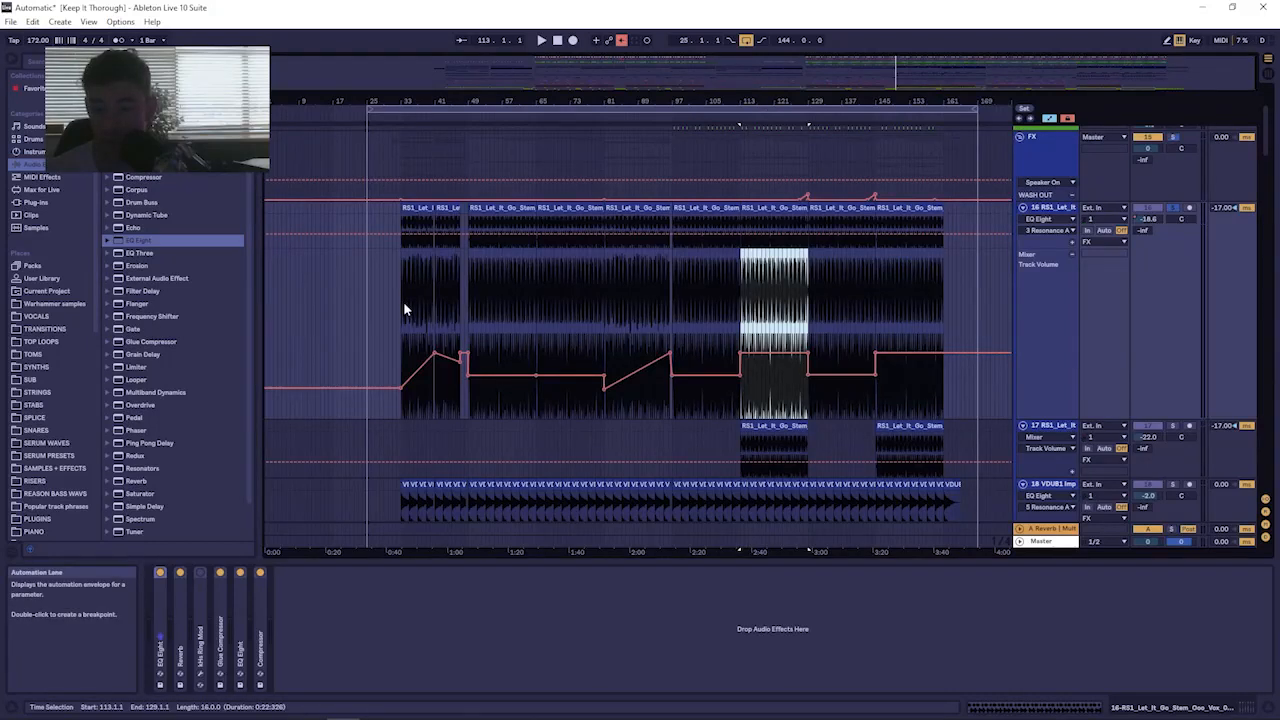
# Select the VDUB1 Impact 29 clip at 33.1.1 on track 18, solo the track and play it.
pyautogui.scroll(-5, 601, 415)
pyautogui.click(395, 256)
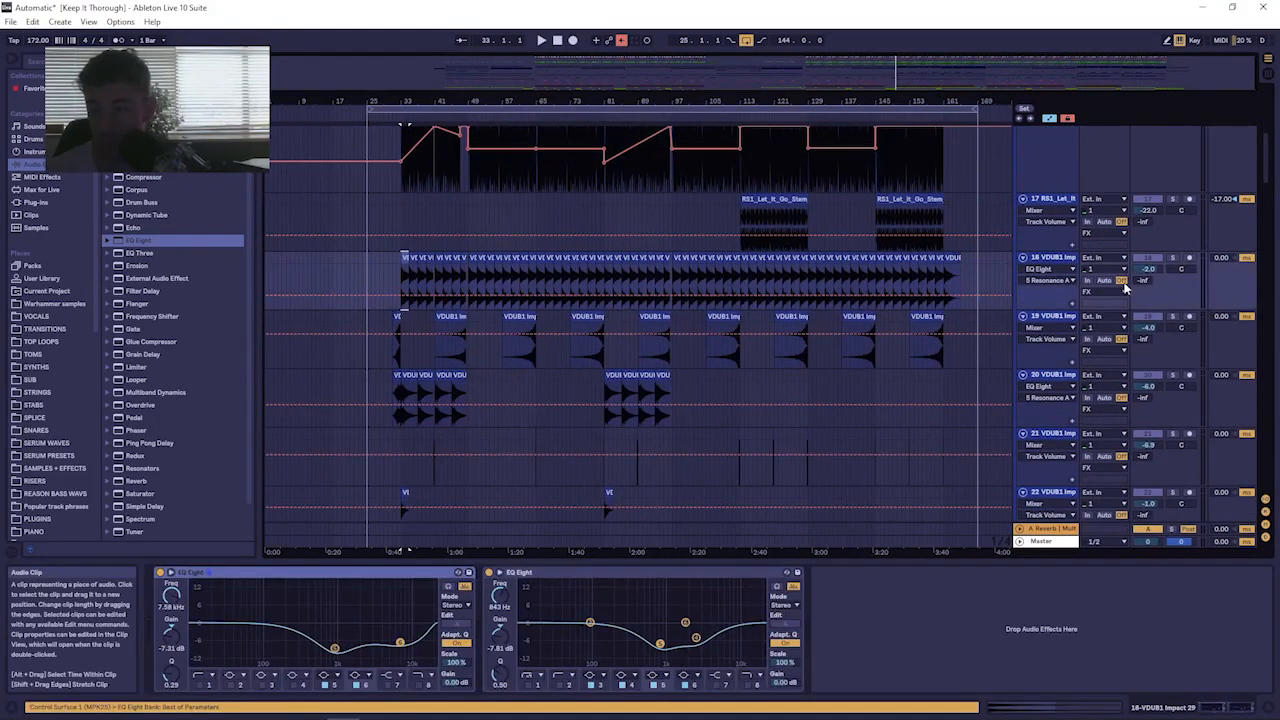
pyautogui.press('space')
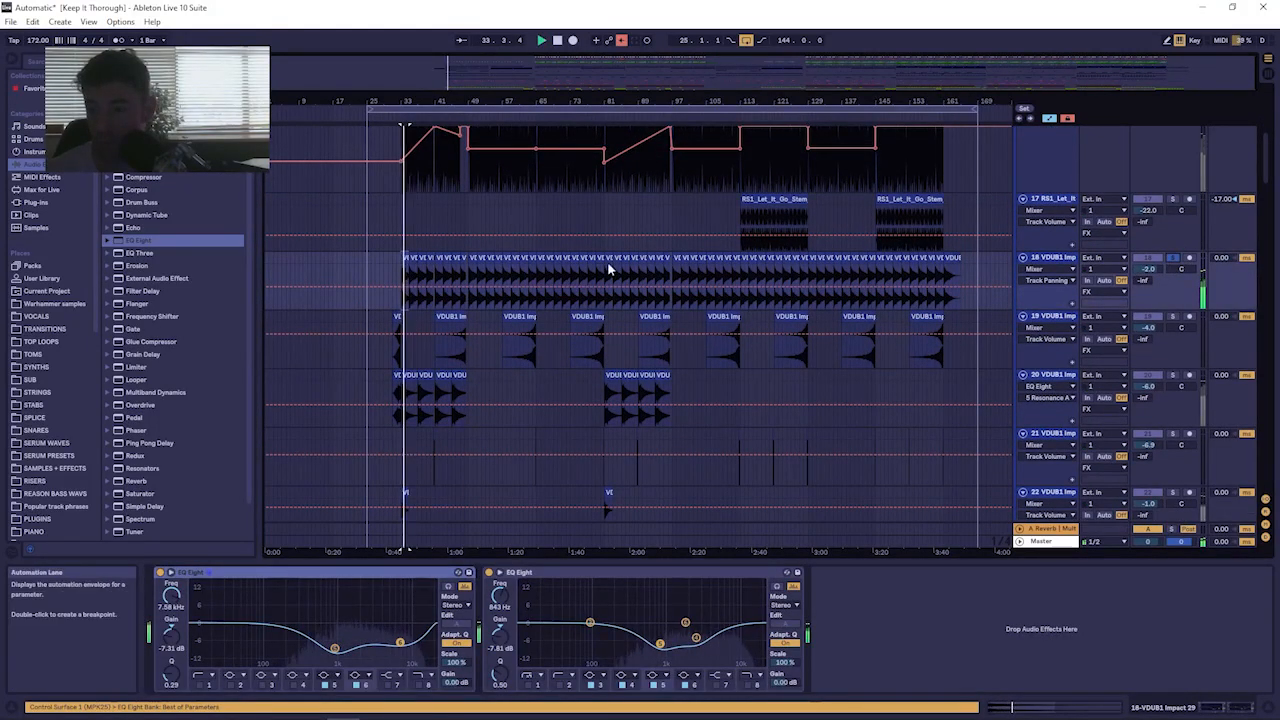
# Play the soloed VDUB1 Impact layers from 49.1.1, adding the solos of tracks 19, 20 and 24 one after another.
pyautogui.moveTo(478, 101); pyautogui.dragTo(328, 306)
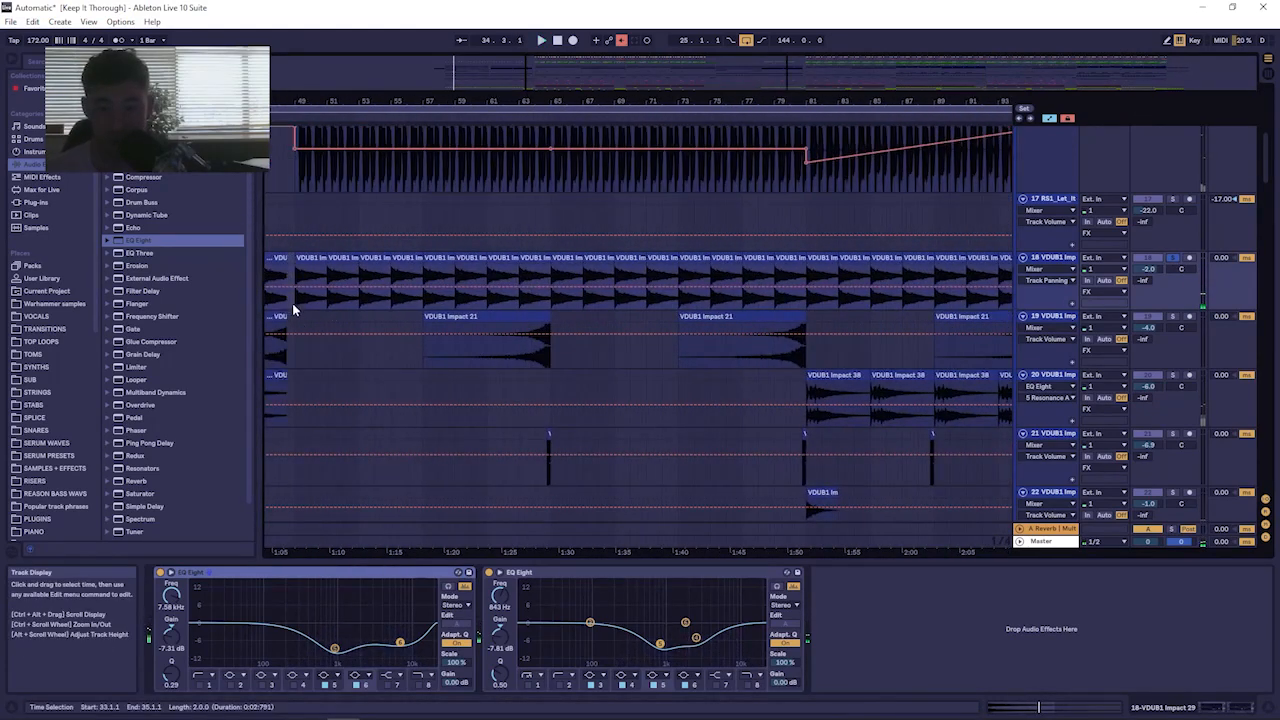
pyautogui.click(294, 303)
pyautogui.press('space')
pyautogui.moveTo(337, 101)
pyautogui.mouseDown()
pyautogui.moveTo(434, 100)
pyautogui.moveTo(448, 72)
pyautogui.mouseUp()
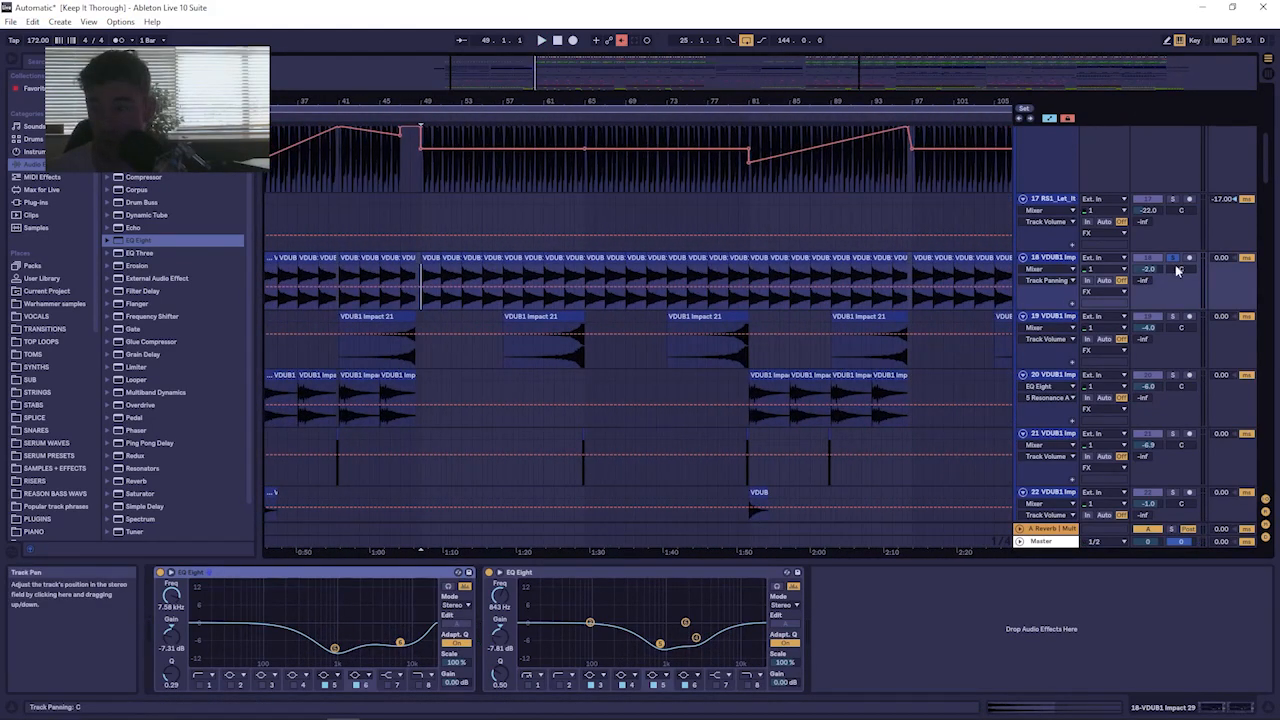
pyautogui.press('space')
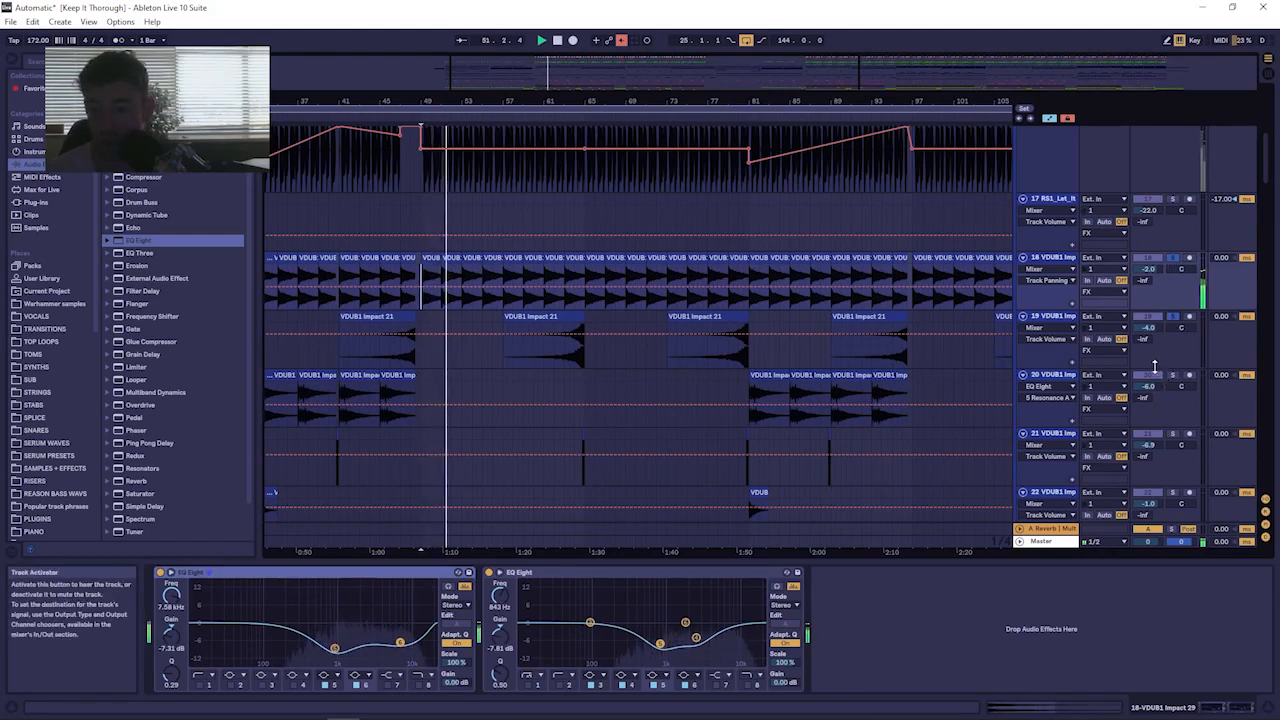
pyautogui.scroll(-4, 1160, 380)
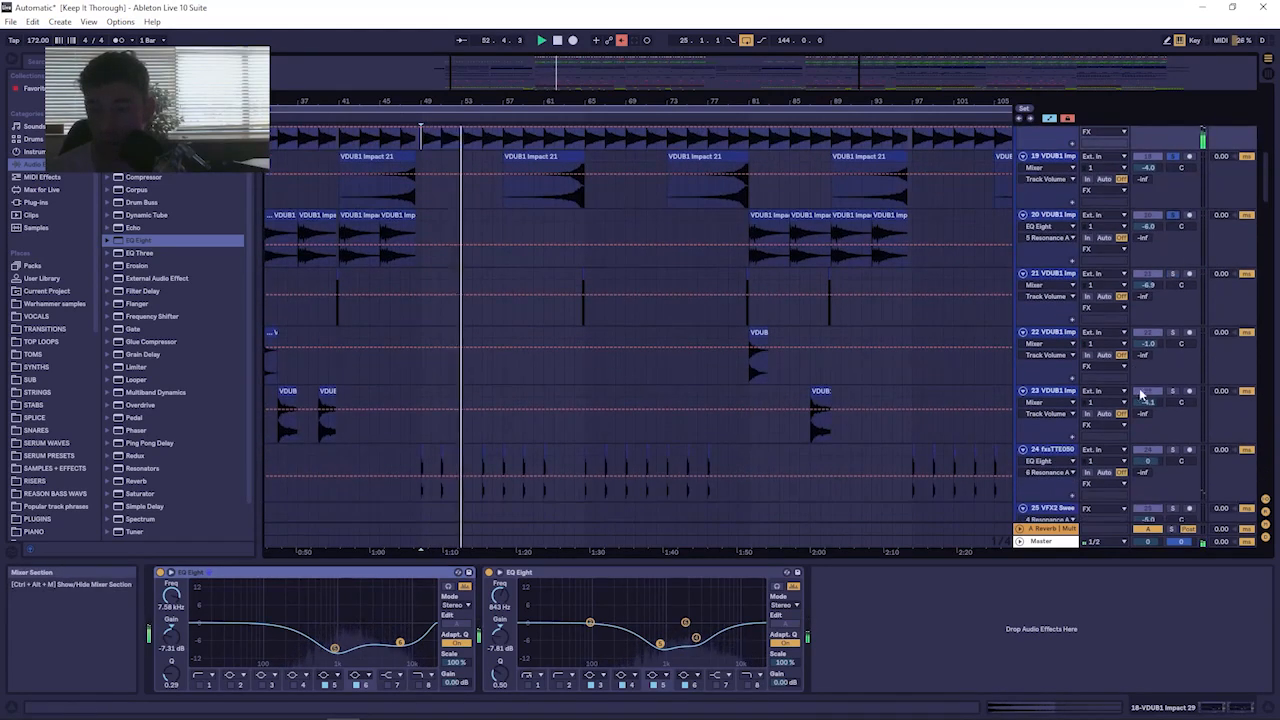
pyautogui.press('space')
pyautogui.press('space')
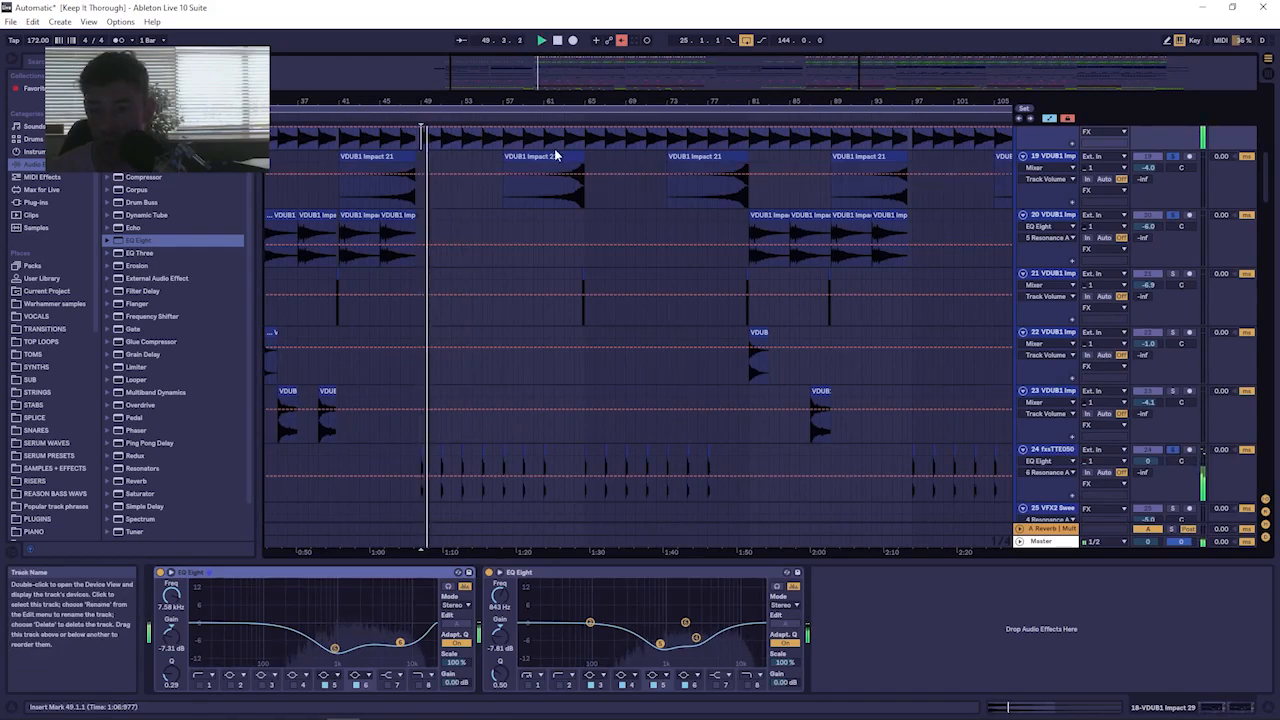
# Play the soloed track 24 hits from 49.1.1 and select their range from 49.1.1 to 55.1.1.
pyautogui.scroll(-4, 540, 220)
pyautogui.moveTo(420, 104); pyautogui.dragTo(420, 205)
pyautogui.moveTo(532, 104); pyautogui.dragTo(453, 93)
pyautogui.press('space')
pyautogui.press('space')
pyautogui.moveTo(439, 281); pyautogui.dragTo(893, 282)
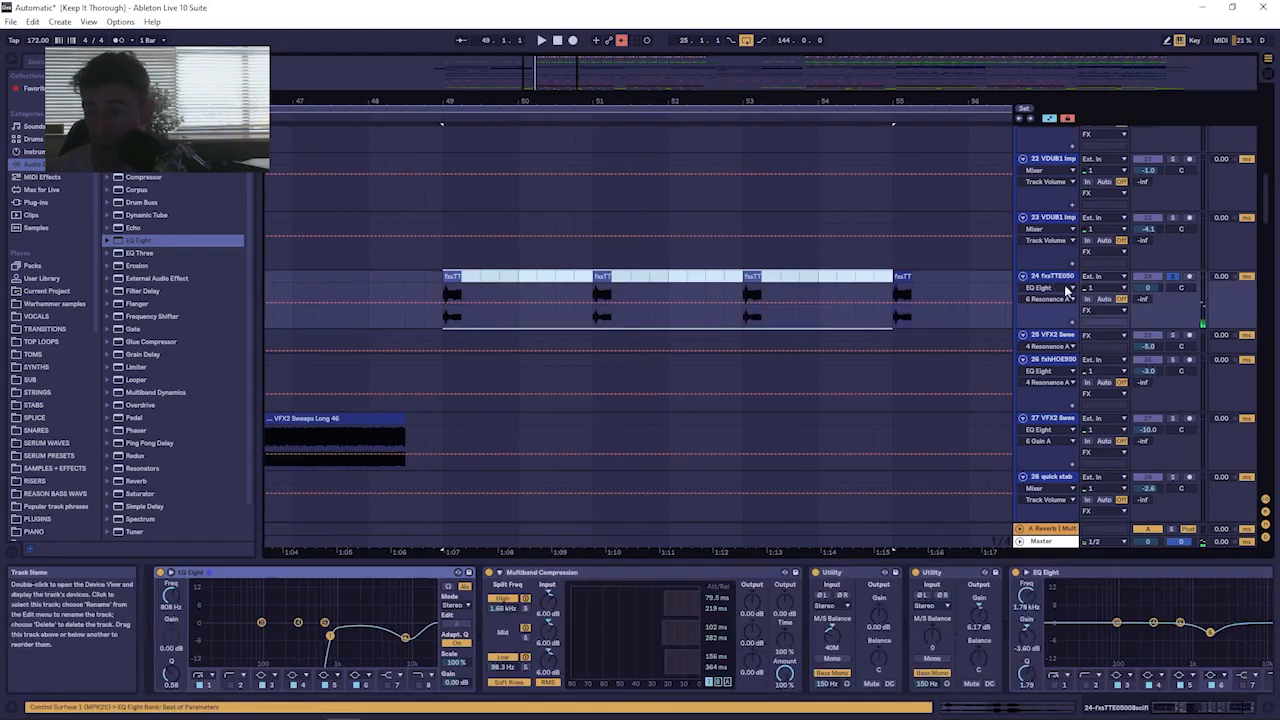
# Solo FX tracks 29, 32, 33 and 34 as well and examine how their reverse and sweep clips are spaced from bar 49.
pyautogui.scroll(-5, 1068, 290)
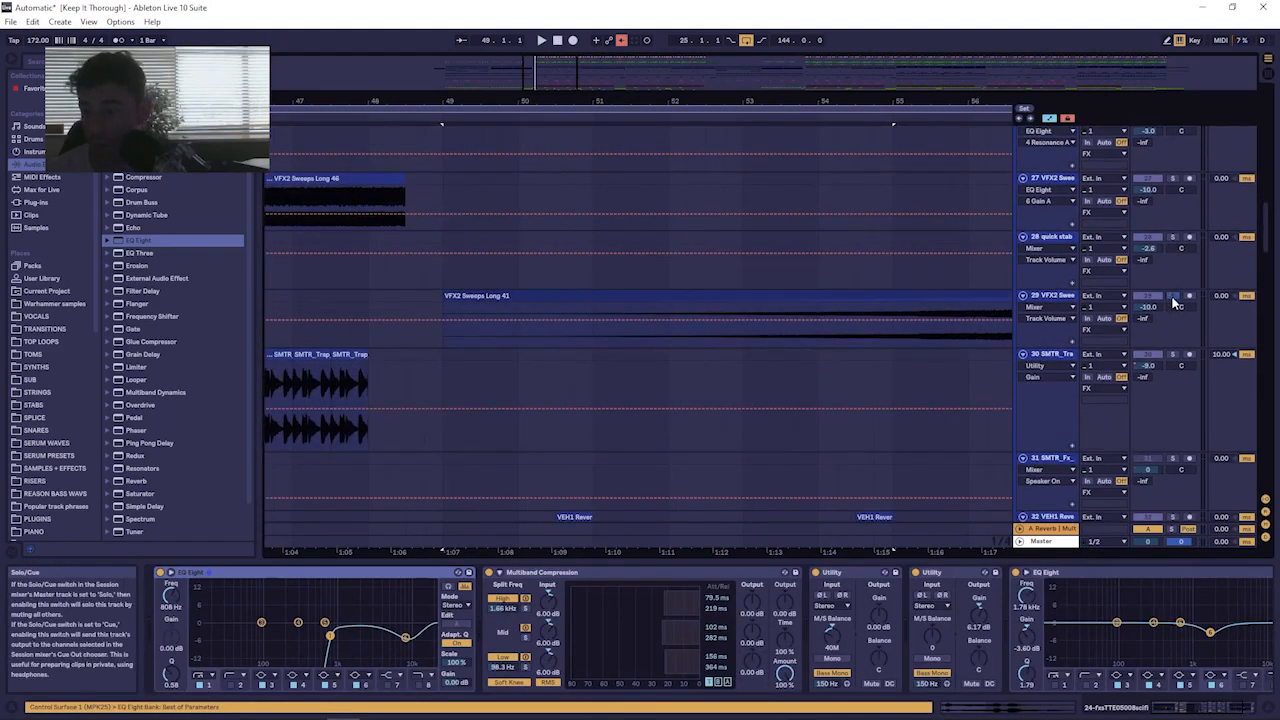
pyautogui.scroll(-3, 929, 362)
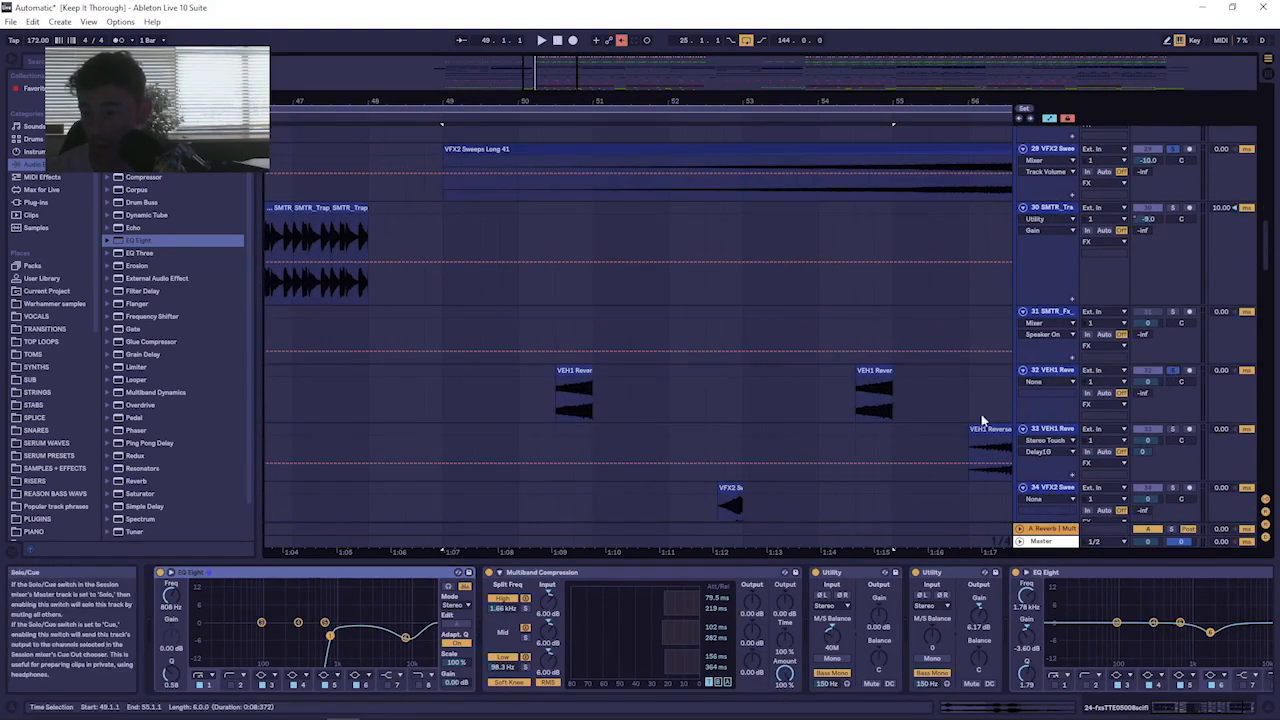
pyautogui.scroll(-3, 1010, 395)
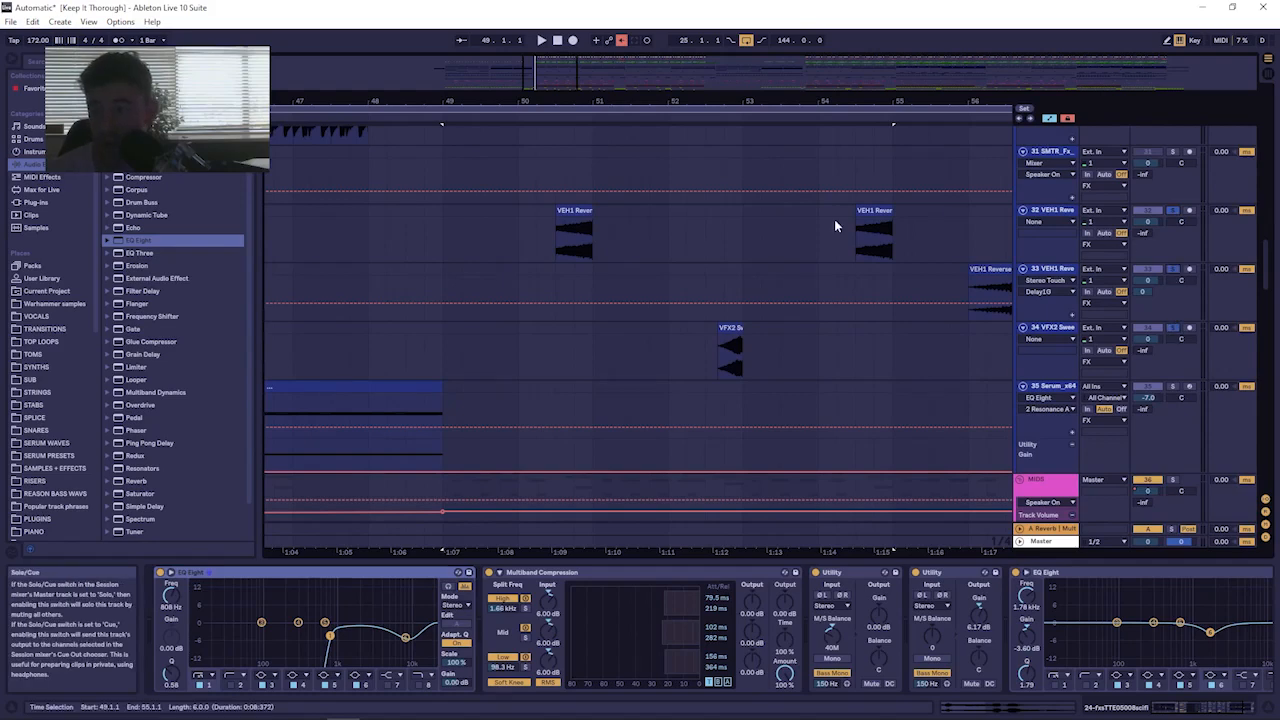
pyautogui.moveTo(577, 101); pyautogui.dragTo(306, 40)
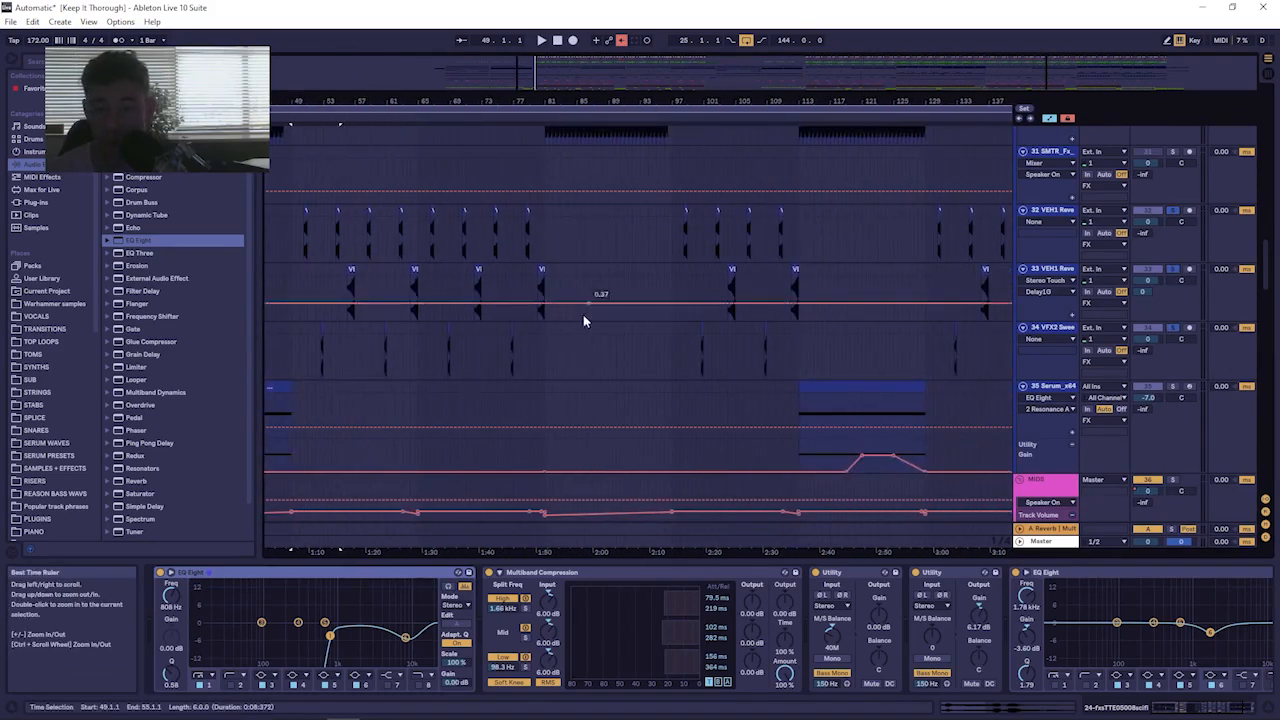
pyautogui.scroll(2, 269, 240)
pyautogui.moveTo(322, 101); pyautogui.dragTo(296, 153)
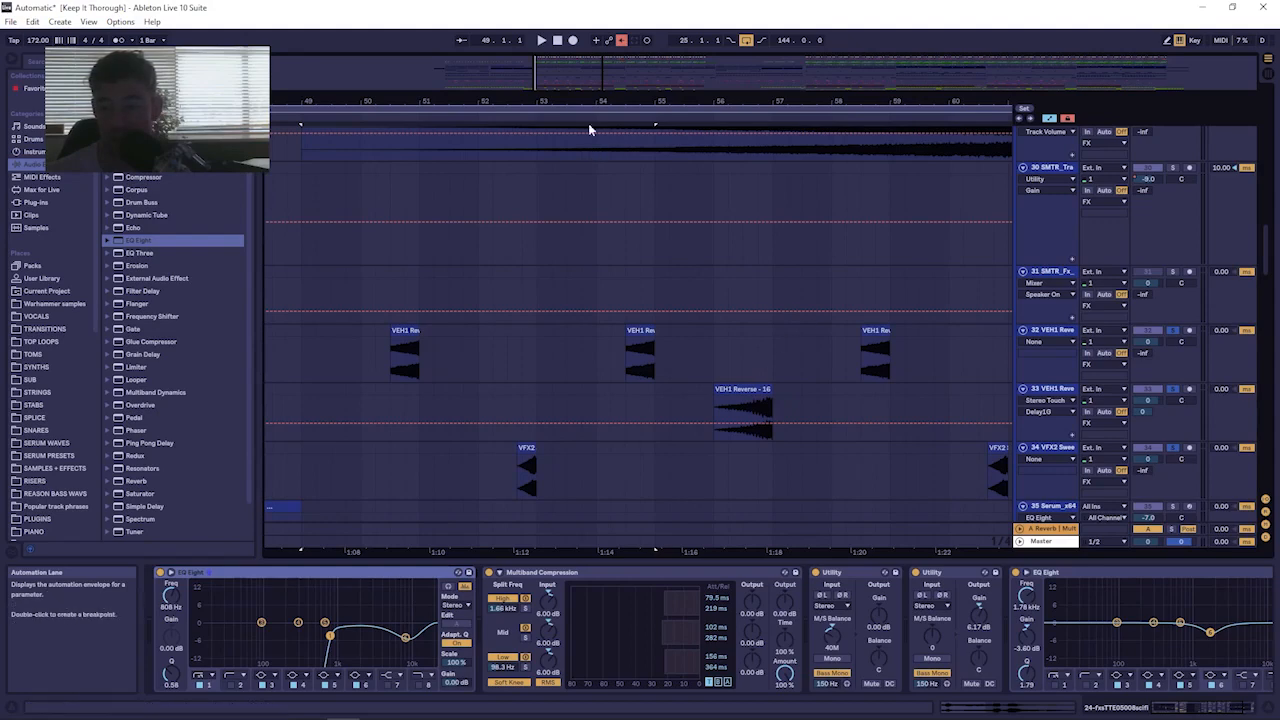
pyautogui.moveTo(588, 101); pyautogui.dragTo(570, 60)
pyautogui.scroll(2, 497, 357)
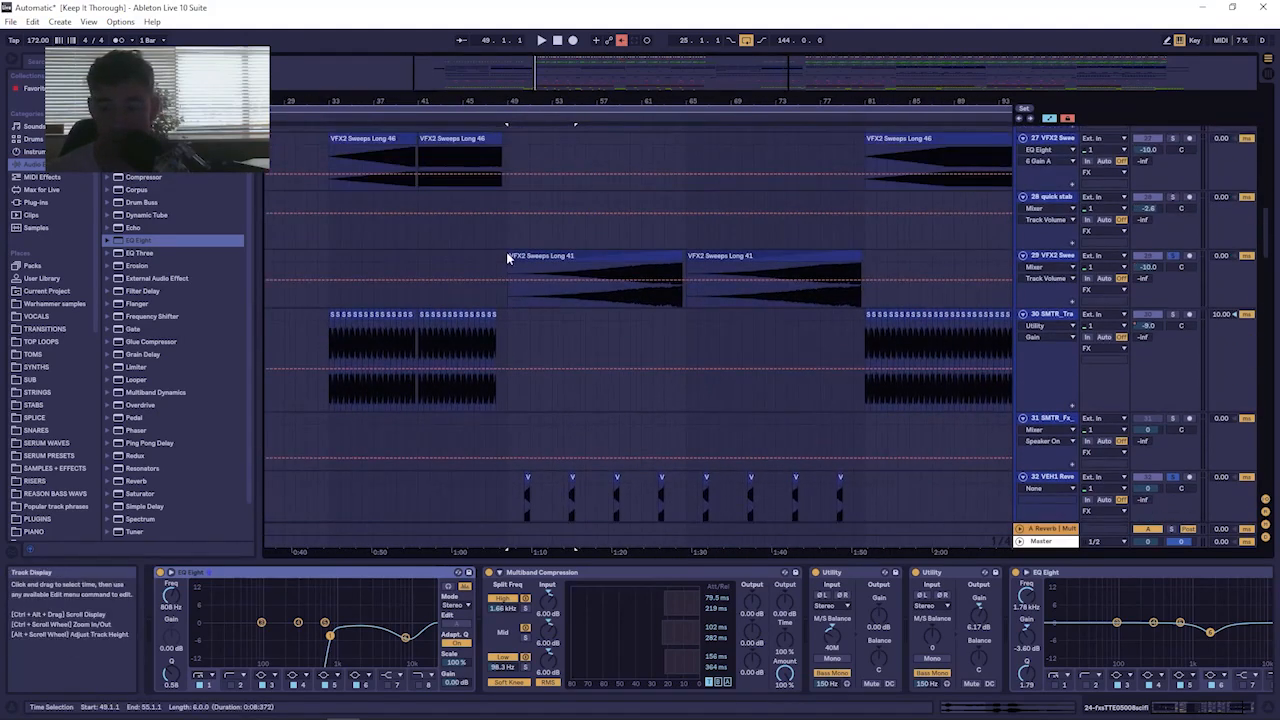
# Select the first VFX2 Sweeps Long 41 clip on track 29 from bar 49 and review it against the other soloed FX tracks.
pyautogui.moveTo(507, 257); pyautogui.dragTo(681, 263)
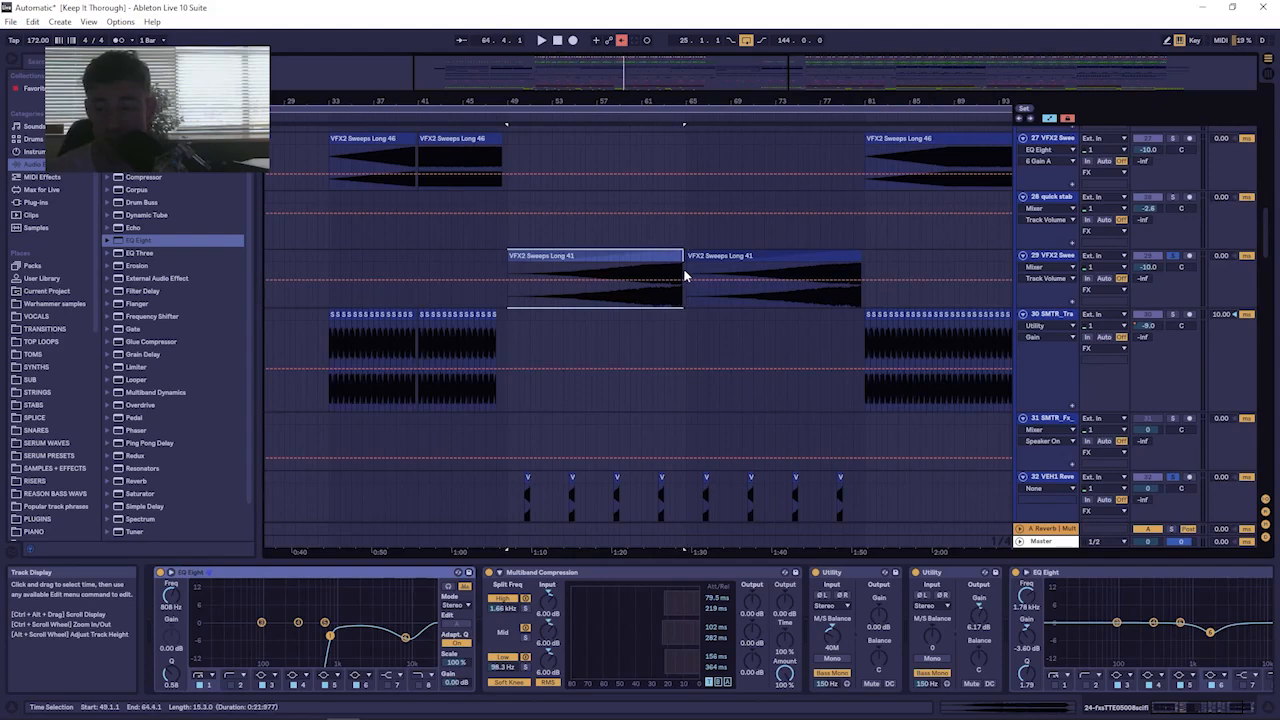
pyautogui.moveTo(685, 276); pyautogui.dragTo(686, 276)
pyautogui.scroll(10, 1273, 275)
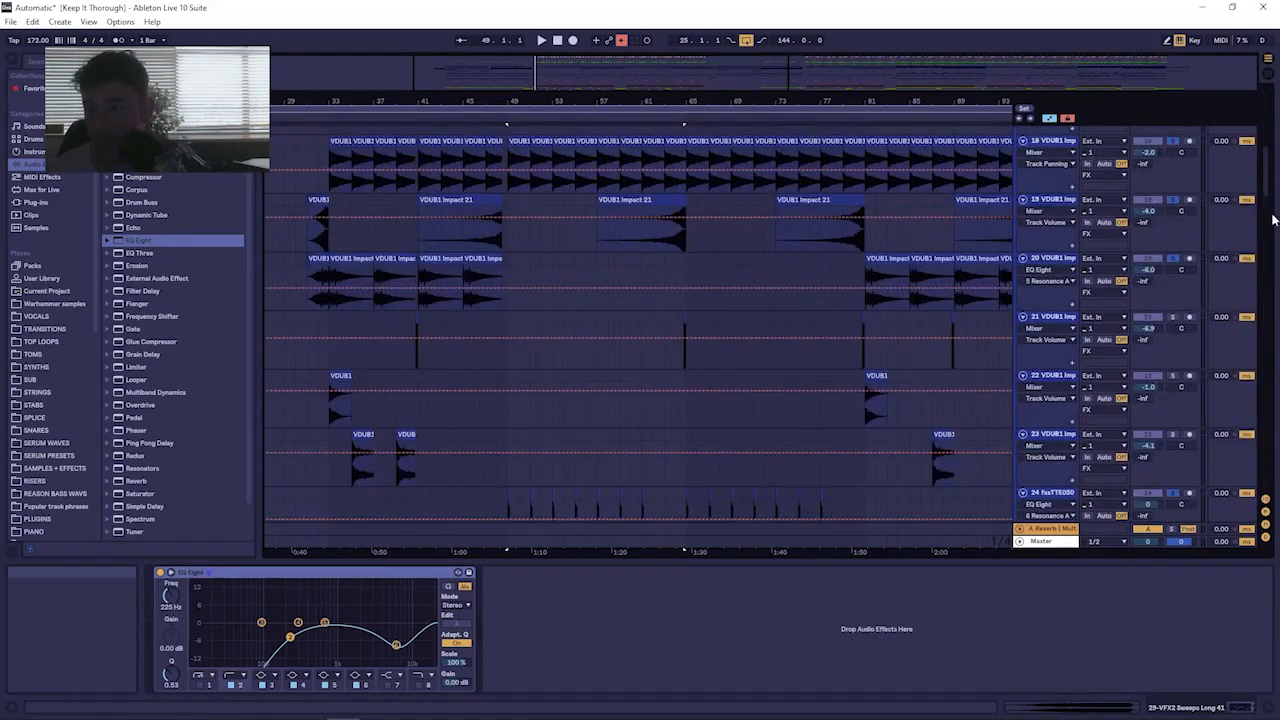
pyautogui.scroll(-5, 1273, 219)
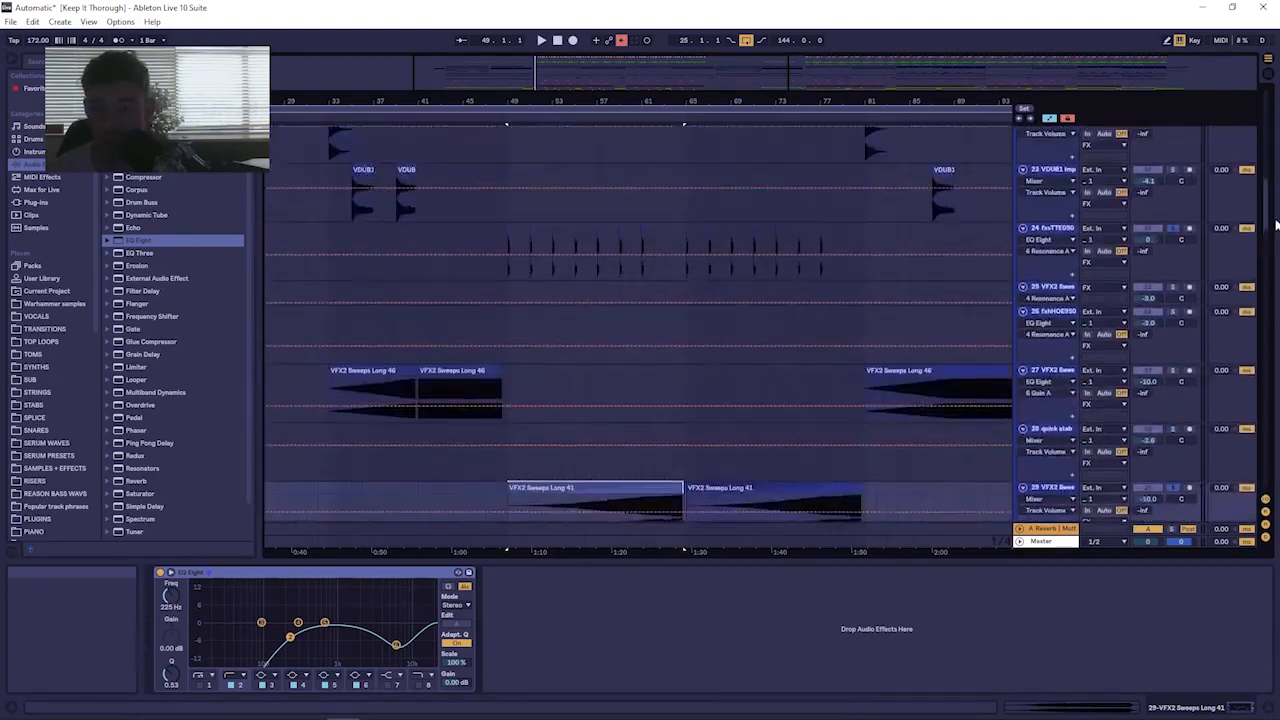
pyautogui.scroll(6, 1275, 225)
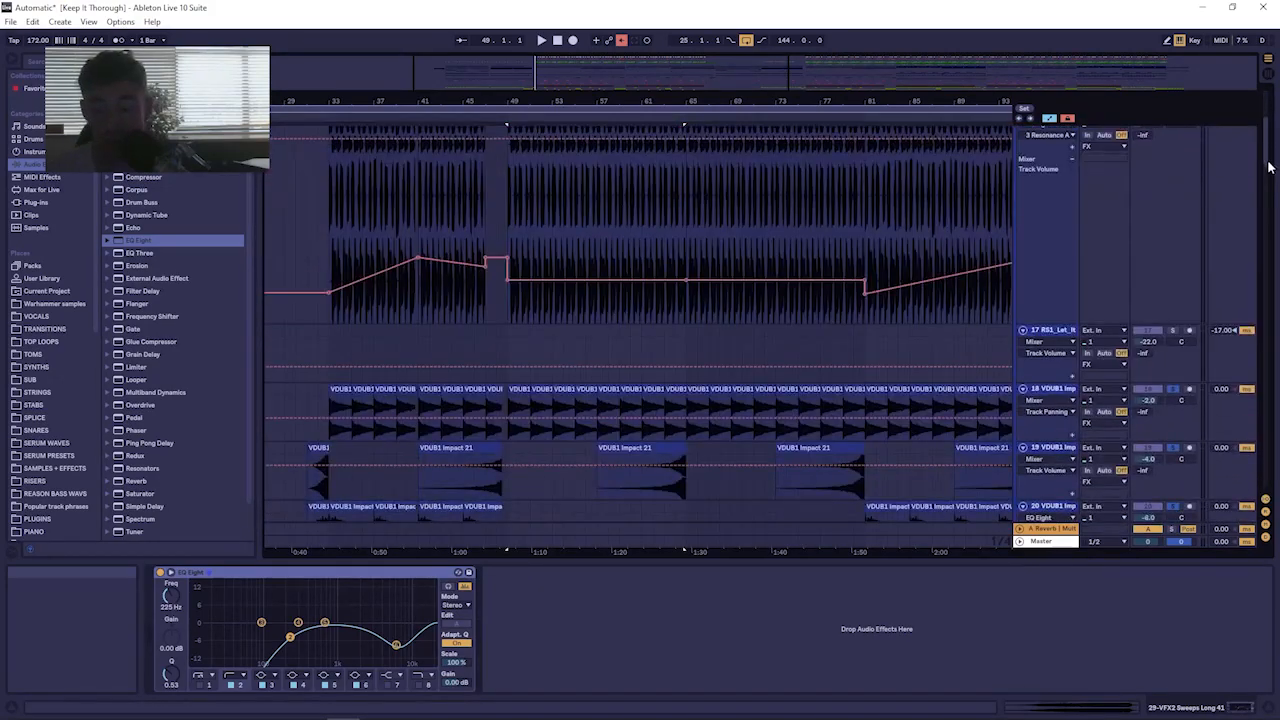
# Play the full mix from 48.4.1 with the FX solos off and bring the VOCAL group's tracks into view.
pyautogui.moveTo(513, 95); pyautogui.dragTo(351, 97)
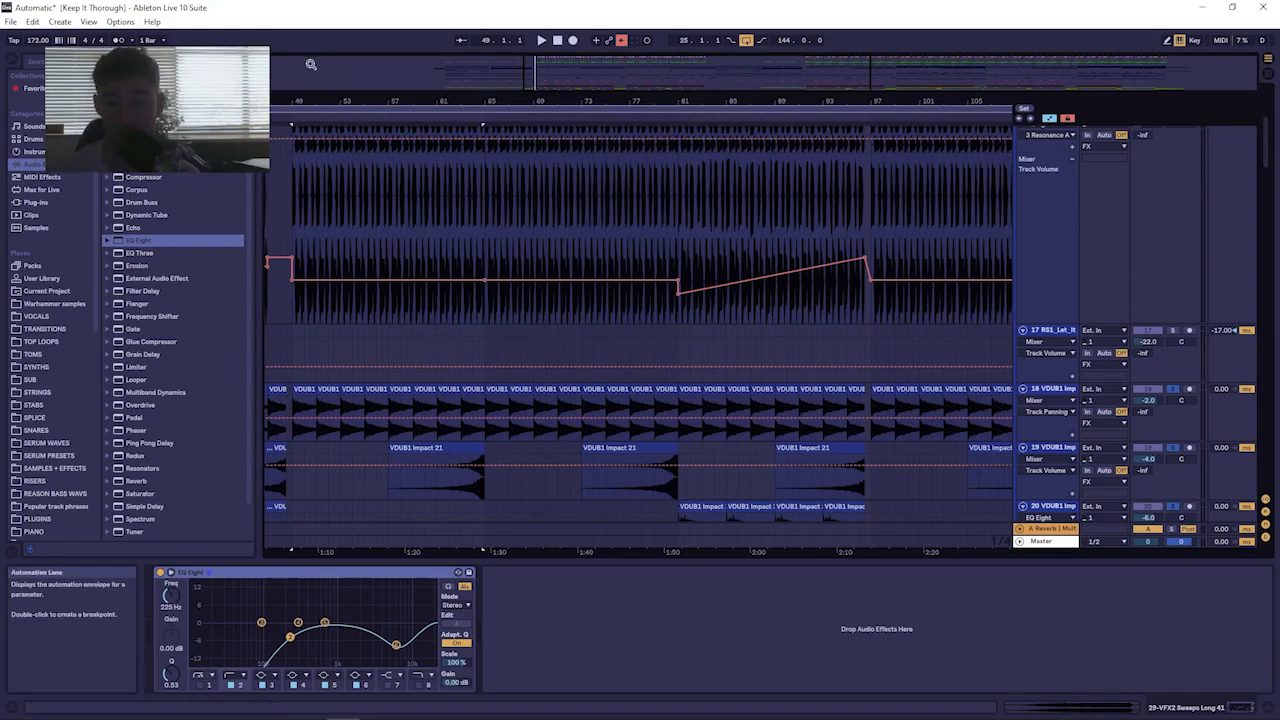
pyautogui.moveTo(306, 101); pyautogui.dragTo(343, 135)
pyautogui.click(325, 222)
pyautogui.press('space')
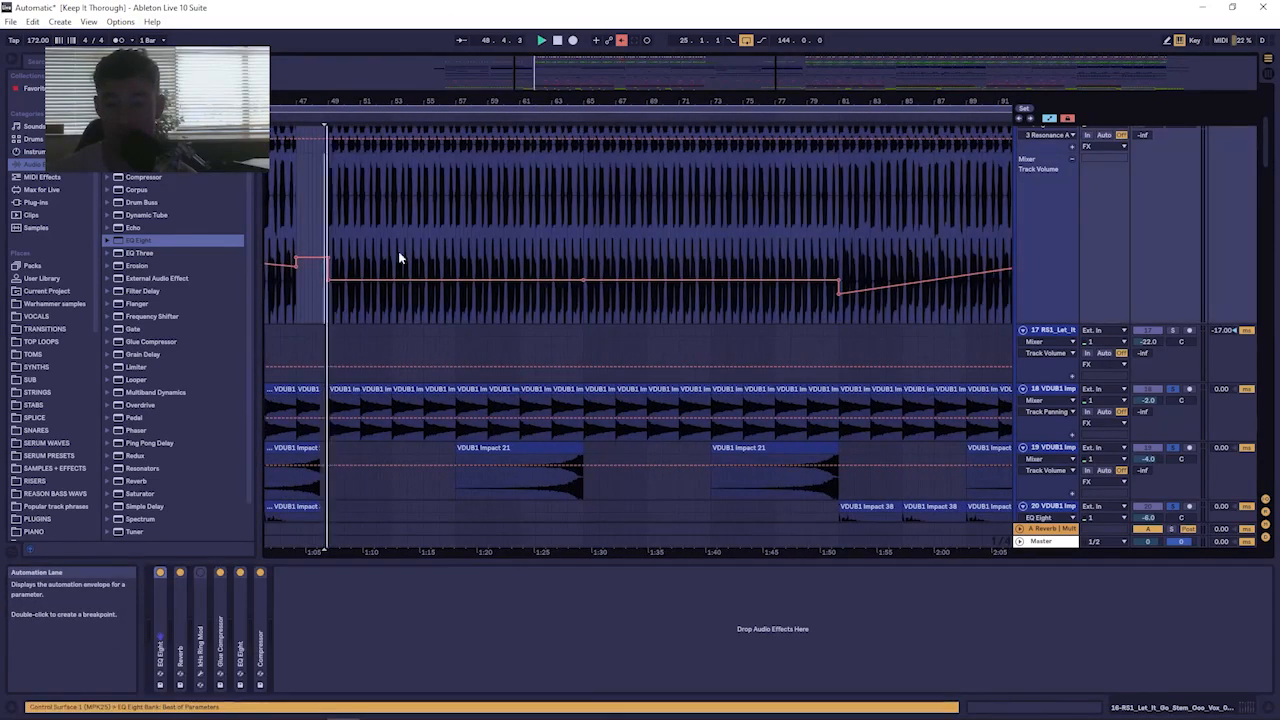
pyautogui.scroll(3, 1063, 223)
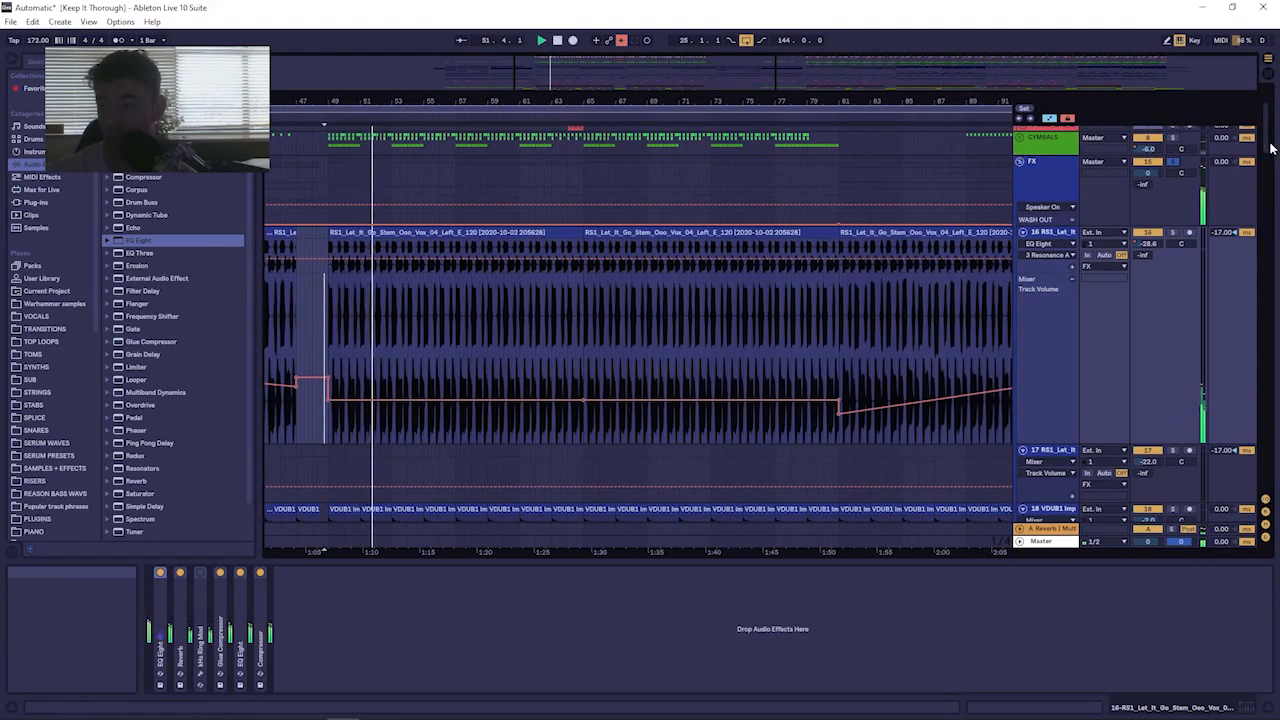
pyautogui.moveTo(1268, 148); pyautogui.dragTo(1236, 486)
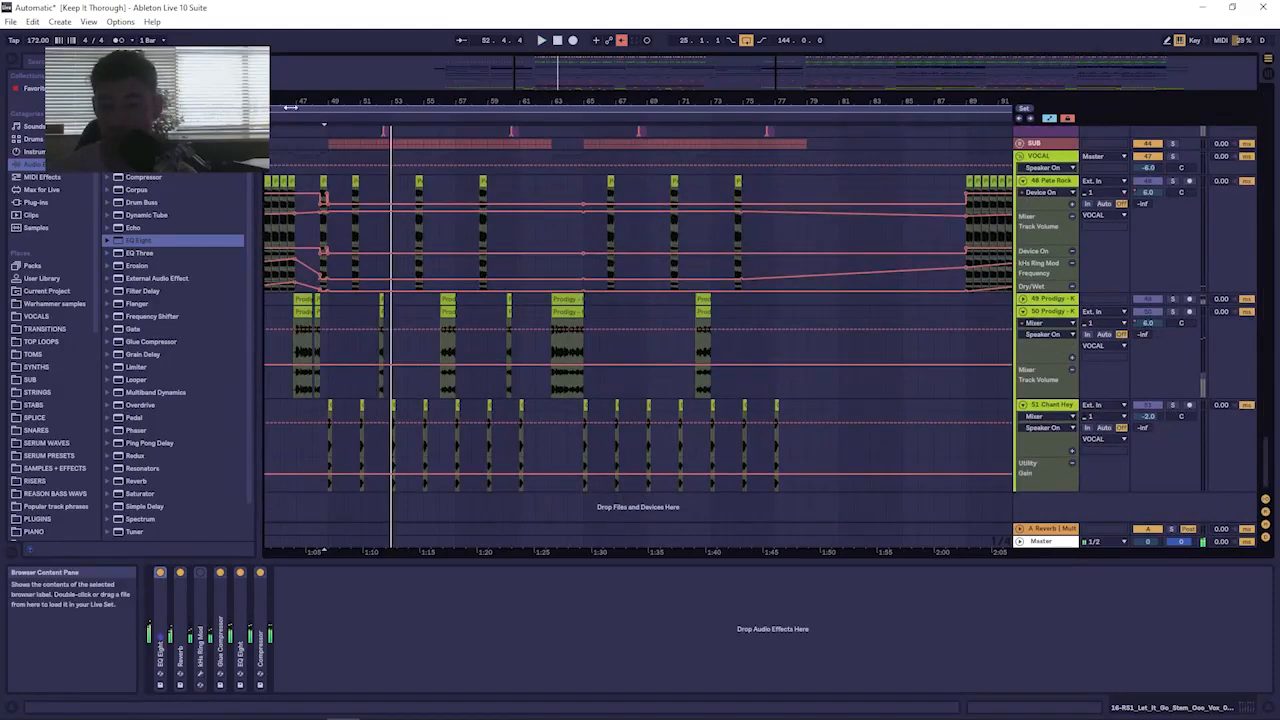
# Examine the placement of the Pete Rock, Prodigy and Chant Hey clips between bars 49 and 55 while replaying the mix from 48.4.1.
pyautogui.moveTo(321, 104); pyautogui.dragTo(330, 290)
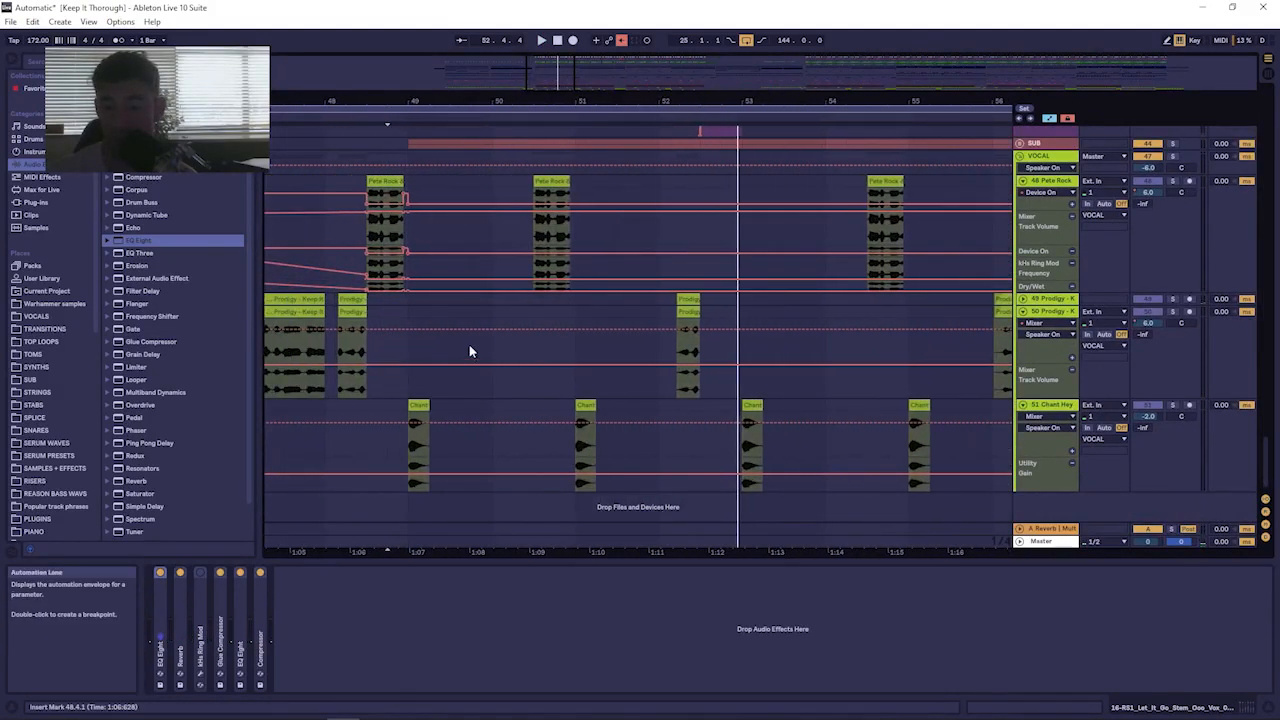
pyautogui.scroll(4, 463, 349)
pyautogui.scroll(-2, 470, 340)
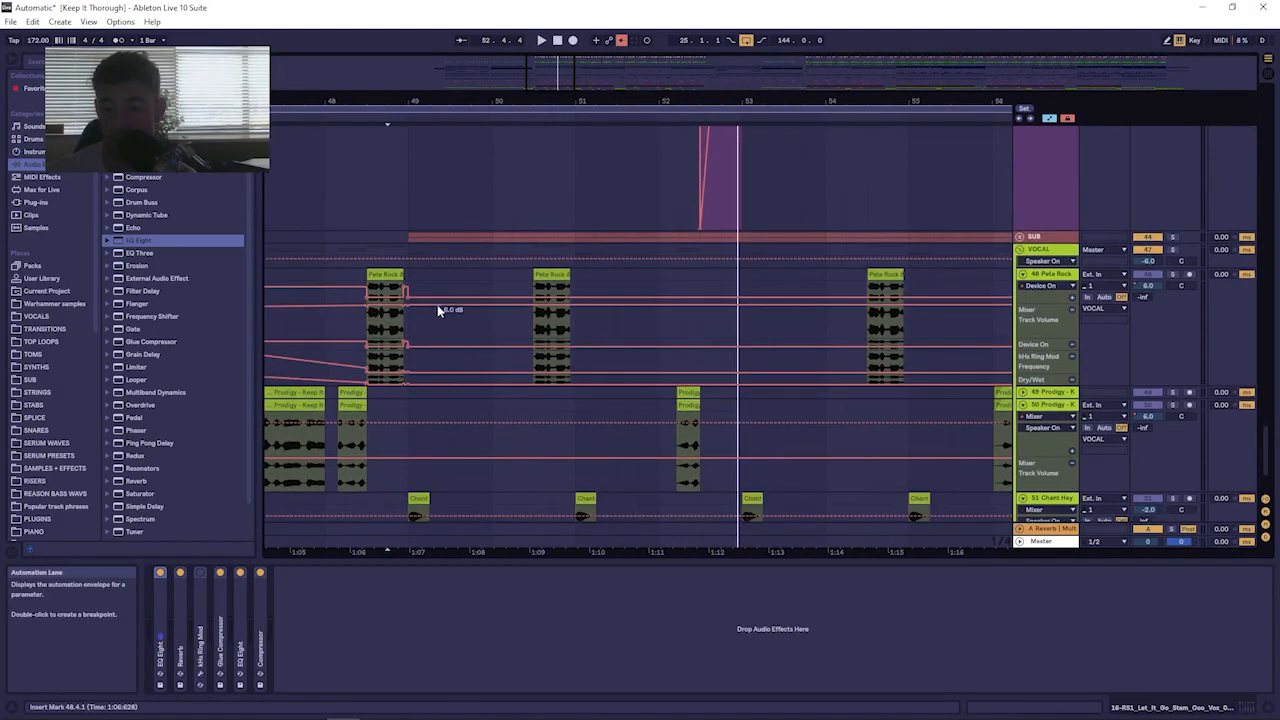
pyautogui.moveTo(446, 97); pyautogui.dragTo(444, 60)
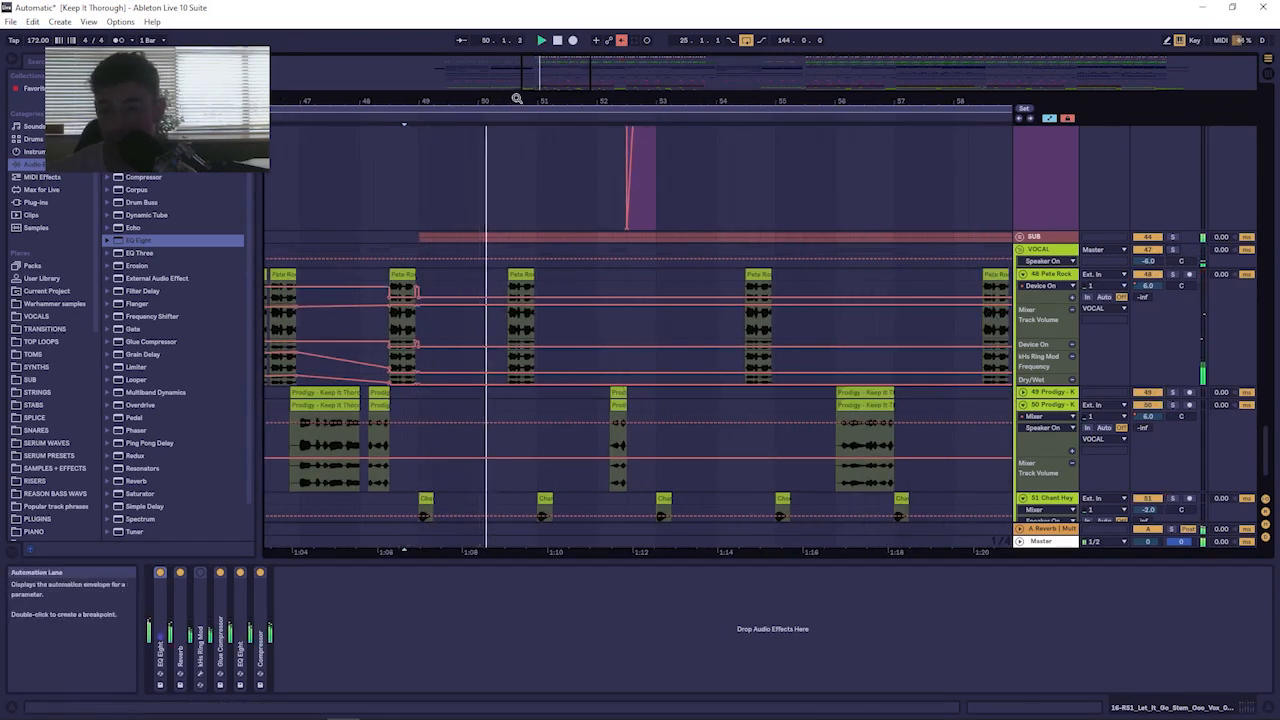
pyautogui.moveTo(517, 98); pyautogui.dragTo(491, 286)
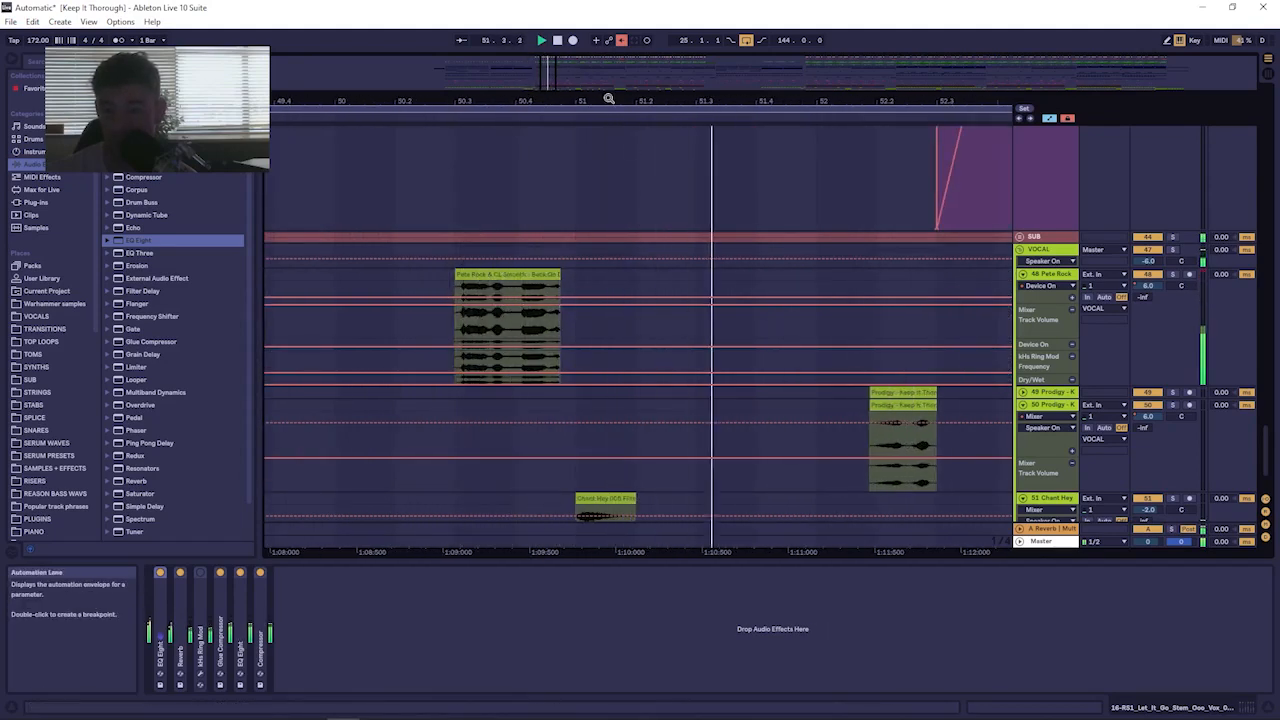
pyautogui.moveTo(609, 98); pyautogui.dragTo(607, 6)
pyautogui.scroll(-2, 663, 317)
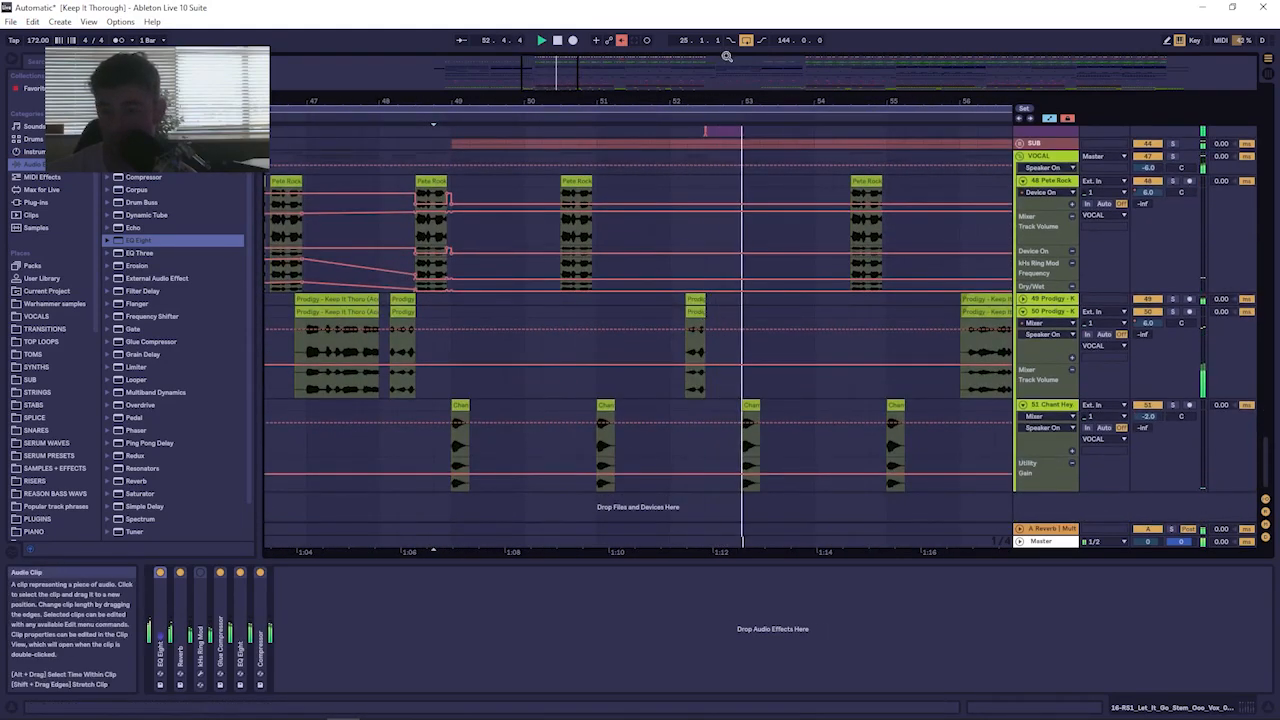
# Follow the Prodigy vocal clips around bar 56 during playback and unfold track 49 above track 50.
pyautogui.moveTo(740, 101); pyautogui.dragTo(360, 58)
pyautogui.moveTo(557, 101); pyautogui.dragTo(560, 190)
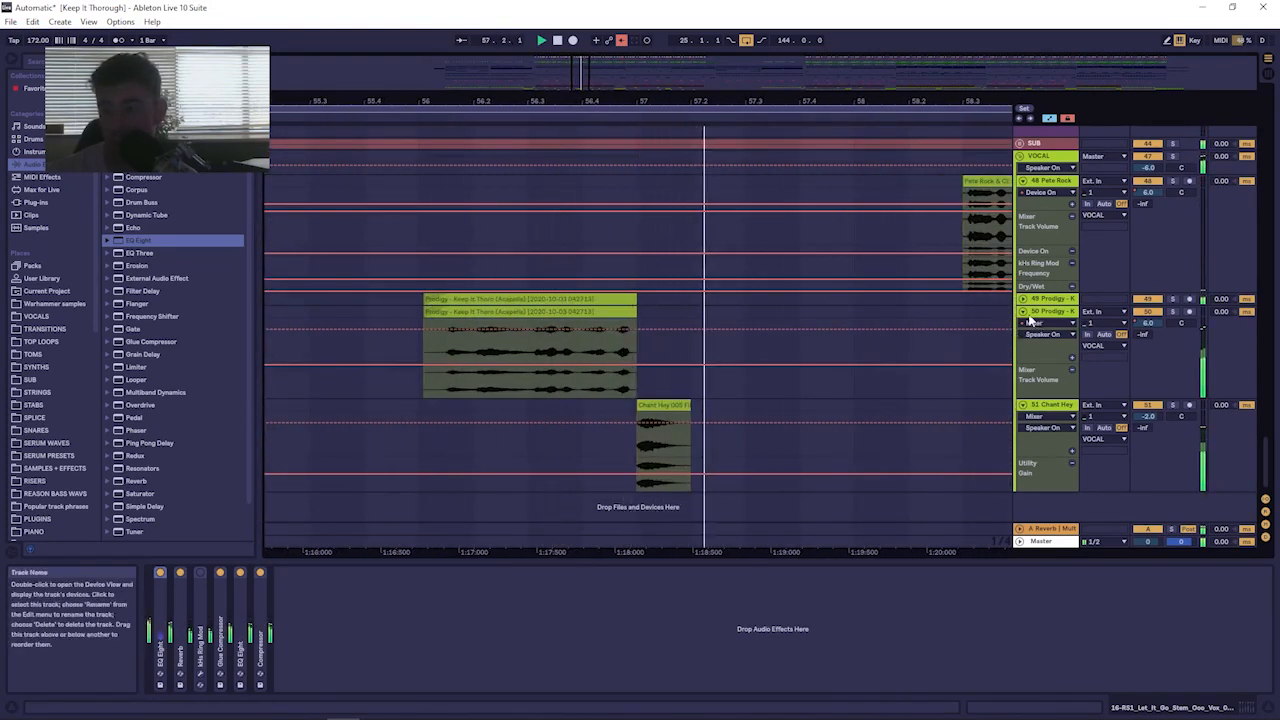
pyautogui.moveTo(675, 98); pyautogui.dragTo(620, 5)
pyautogui.click(1022, 300)
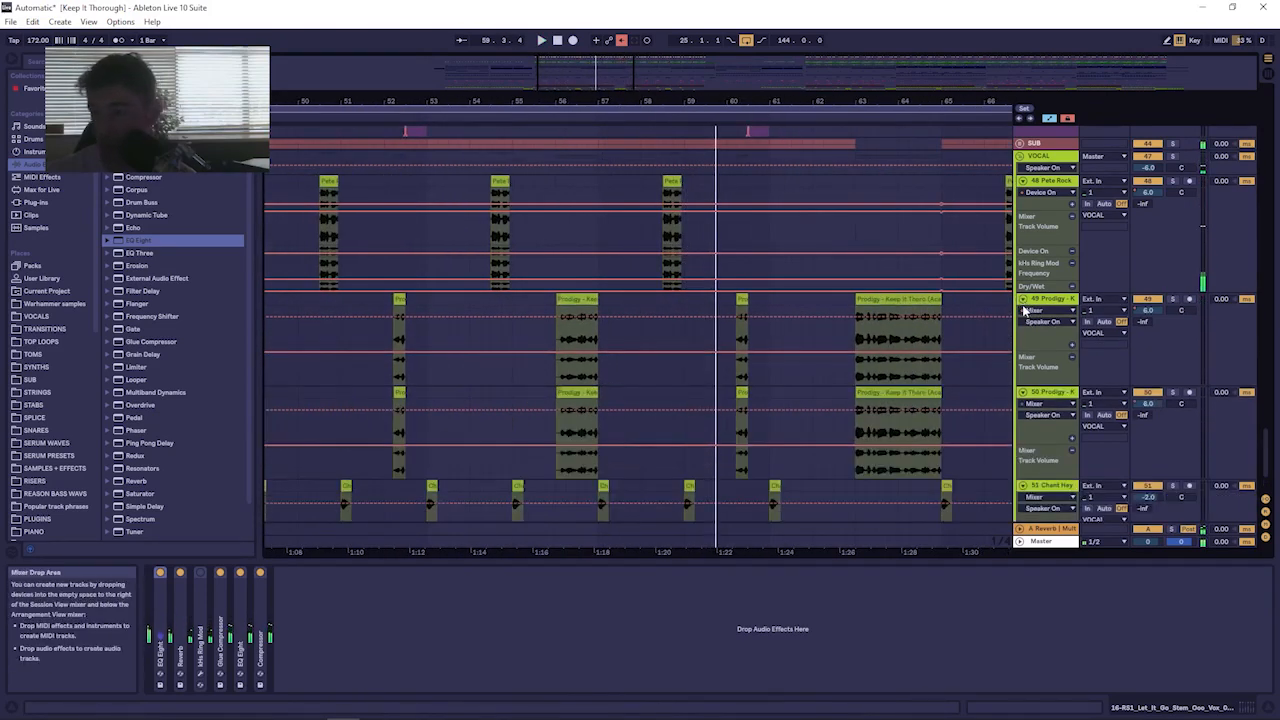
# Set the start position to 56.1.1 on track 49, solo tracks 49 and 50 together and play the Prodigy vocal.
pyautogui.click(558, 300)
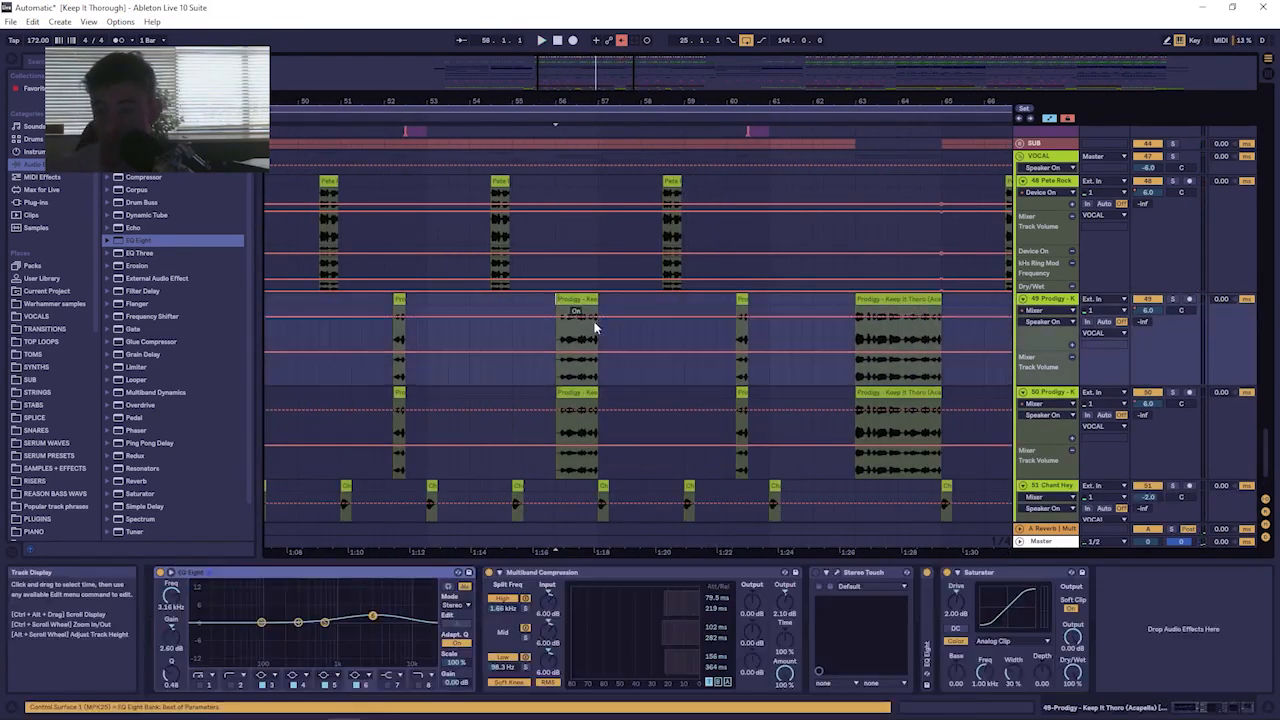
pyautogui.click(1174, 300)
pyautogui.keyDown('ctrl'); pyautogui.click(1174, 393); pyautogui.keyUp('ctrl')
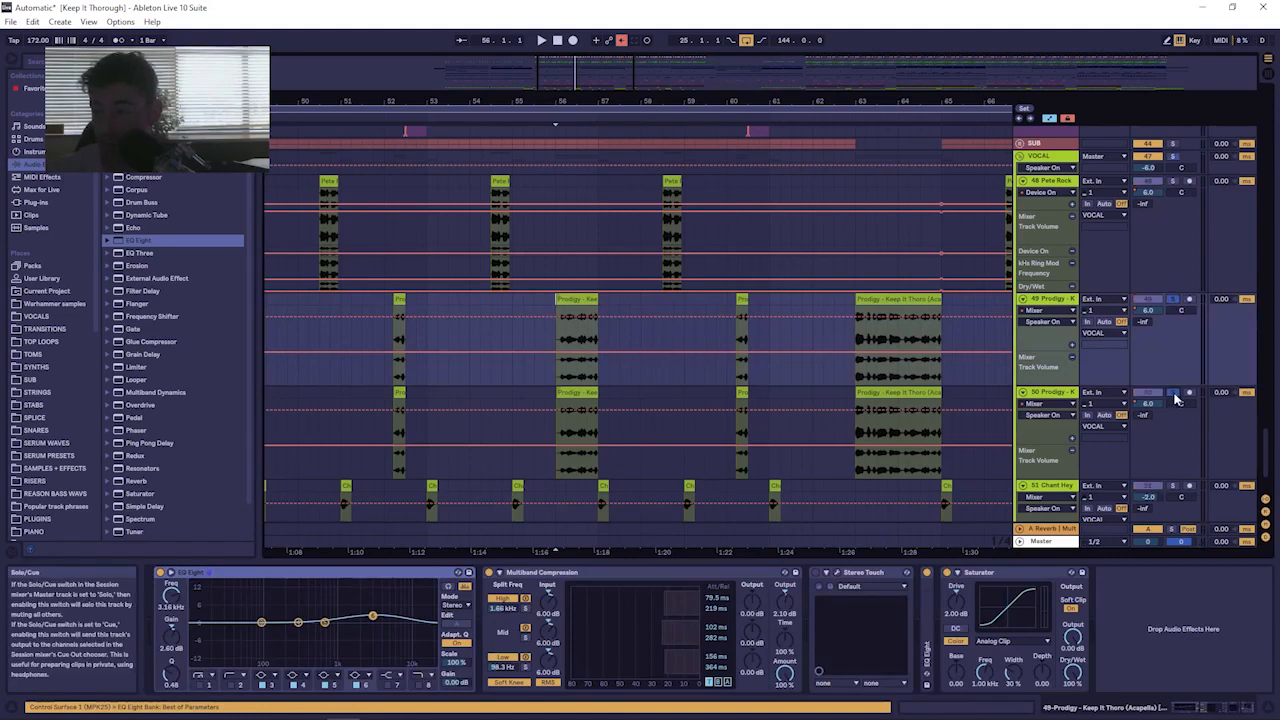
pyautogui.press('space')
pyautogui.press('space')
# Play the Prodigy vocal from 56.1.1 with only track 50 soloed to hear that layer alone.
pyautogui.moveTo(585, 101)
pyautogui.mouseDown()
pyautogui.moveTo(585, 160)
pyautogui.moveTo(589, 88)
pyautogui.mouseUp()
pyautogui.press('space')
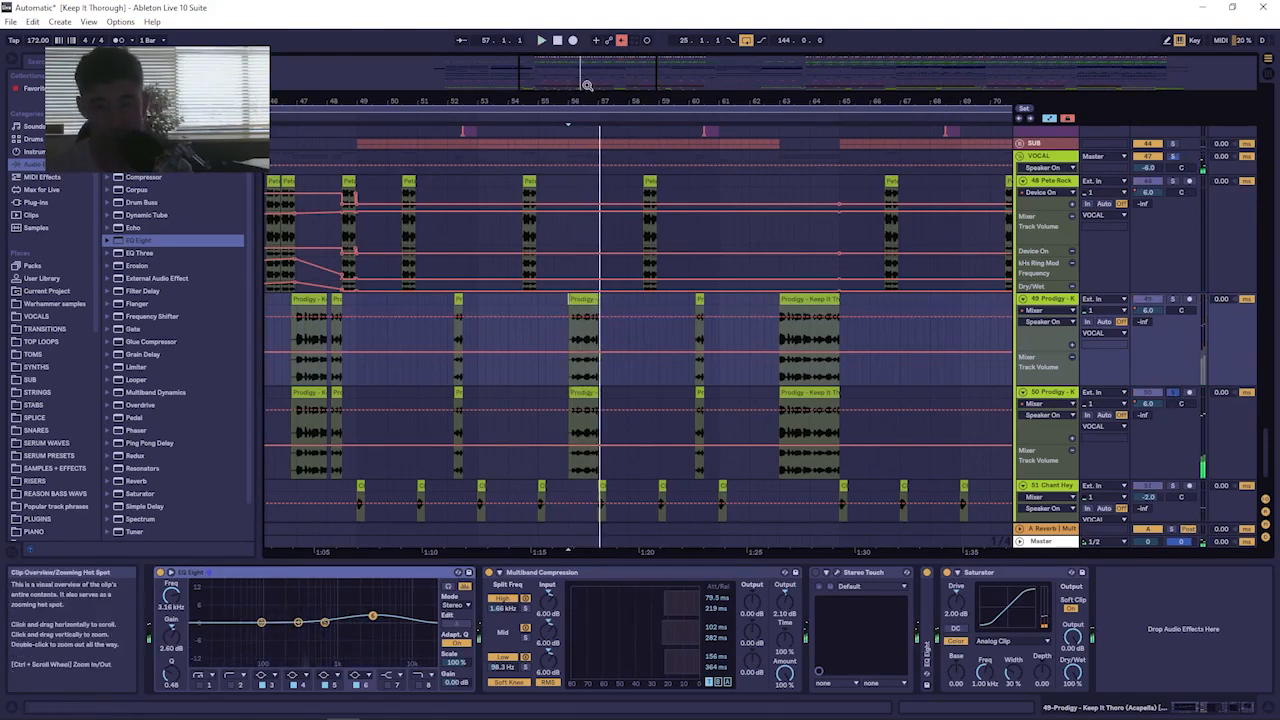
pyautogui.moveTo(585, 92); pyautogui.dragTo(584, 112)
pyautogui.press('space')
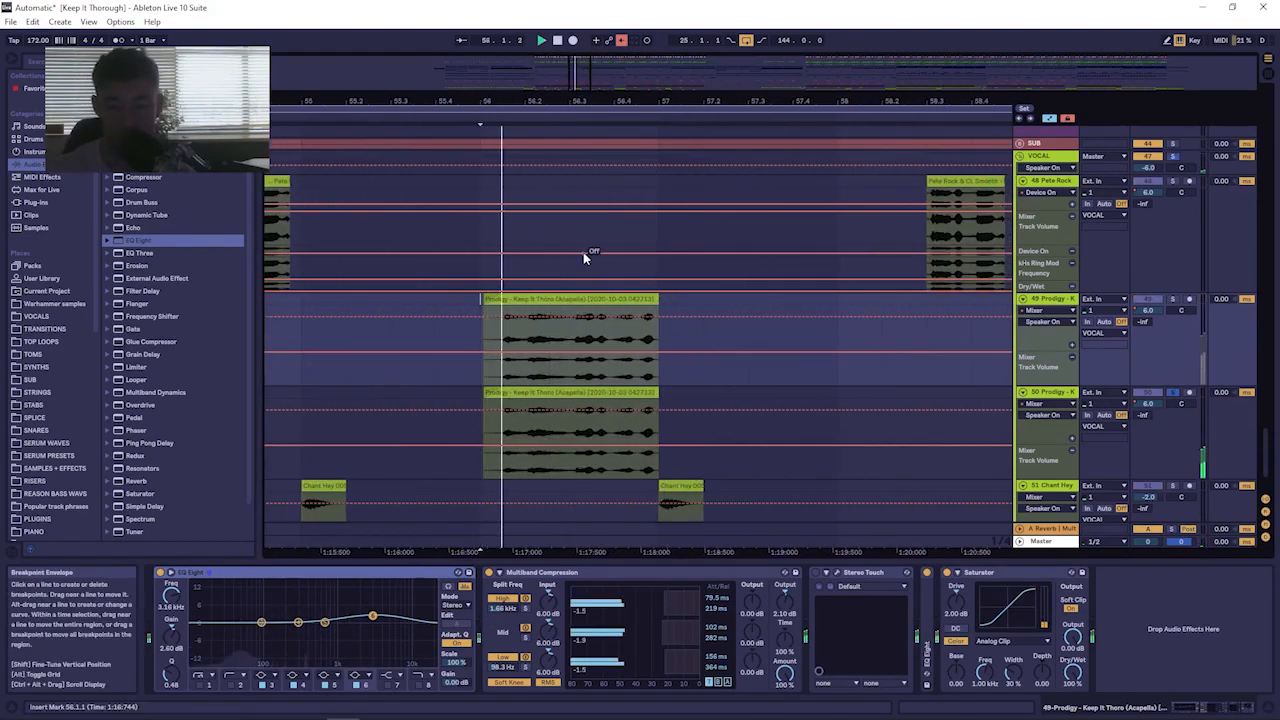
pyautogui.press('space')
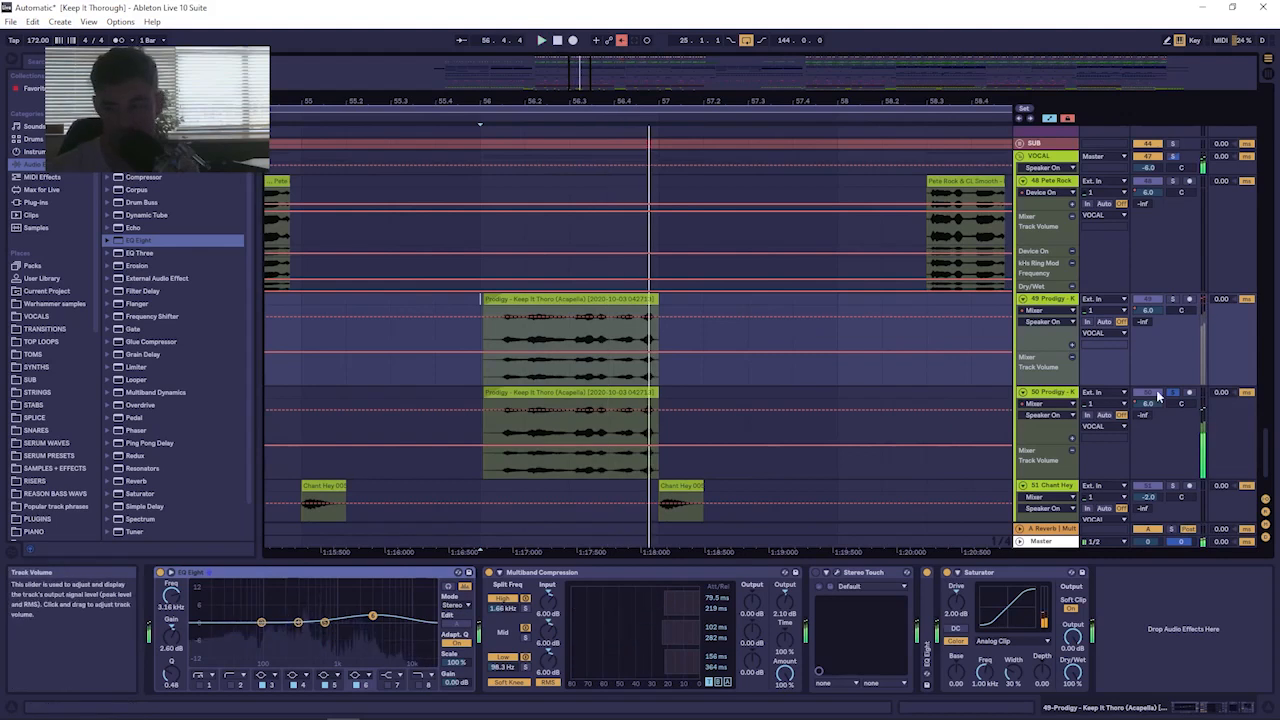
# Solo track 49 together with track 50 again to hear both layers, and compare the vocal within the full mix from 56.1.1.
pyautogui.click(1174, 290)
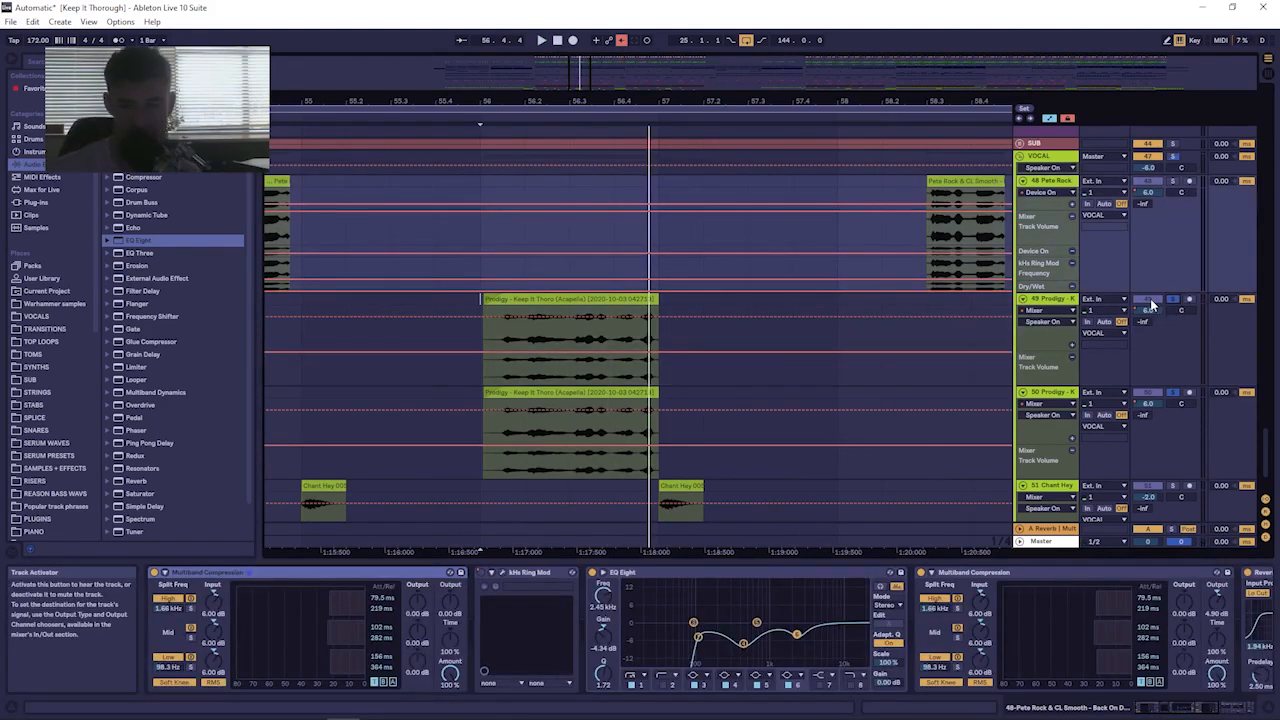
pyautogui.press('space')
pyautogui.moveTo(571, 103); pyautogui.dragTo(424, 32)
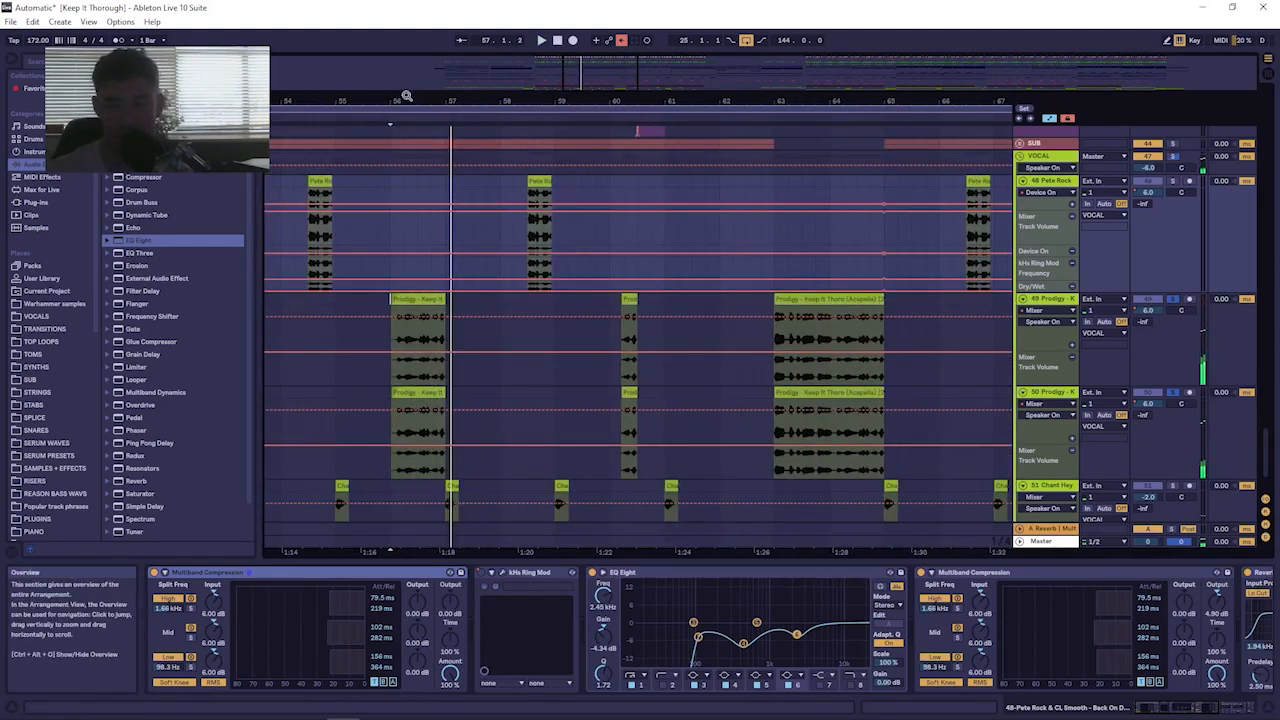
pyautogui.moveTo(407, 99)
pyautogui.mouseDown()
pyautogui.moveTo(407, 112)
pyautogui.moveTo(409, 94)
pyautogui.mouseUp()
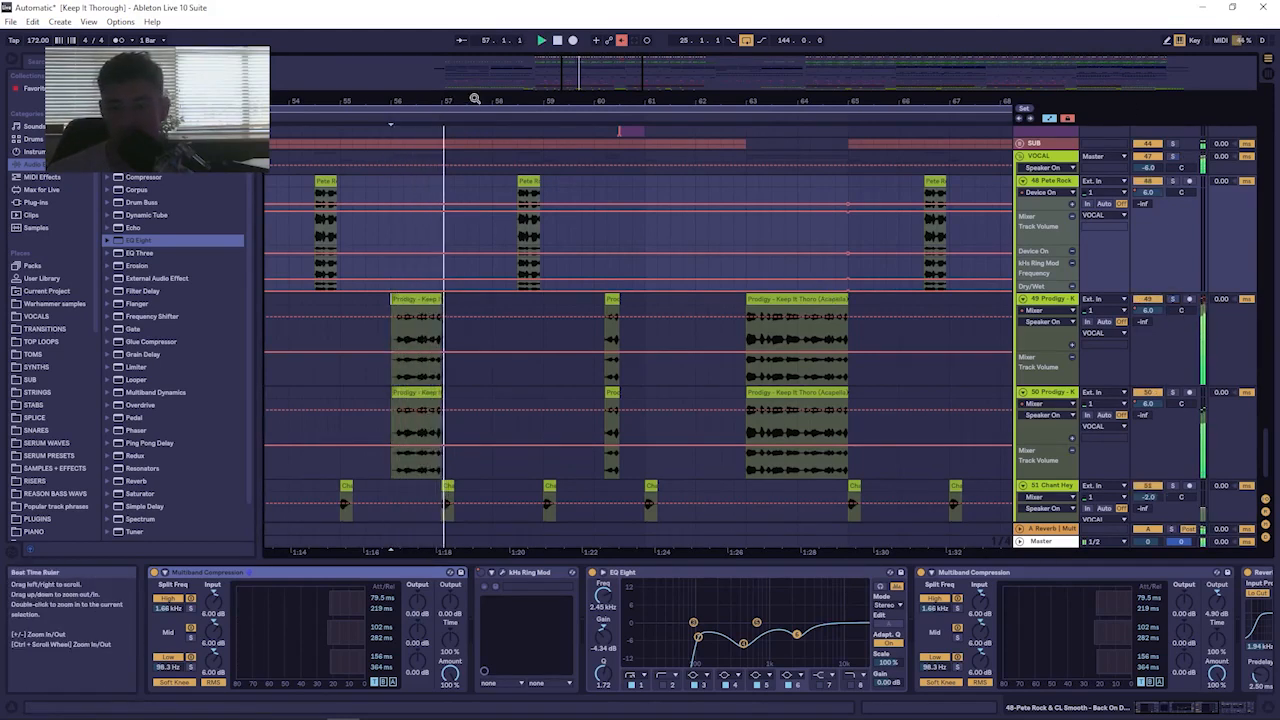
# Fold the Serum track 43 above the SUB group to collapse its Pitch Bend automation lane.
pyautogui.moveTo(520, 101)
pyautogui.mouseDown()
pyautogui.moveTo(520, 122)
pyautogui.moveTo(518, 100)
pyautogui.mouseUp()
pyautogui.scroll(-3, 550, 333)
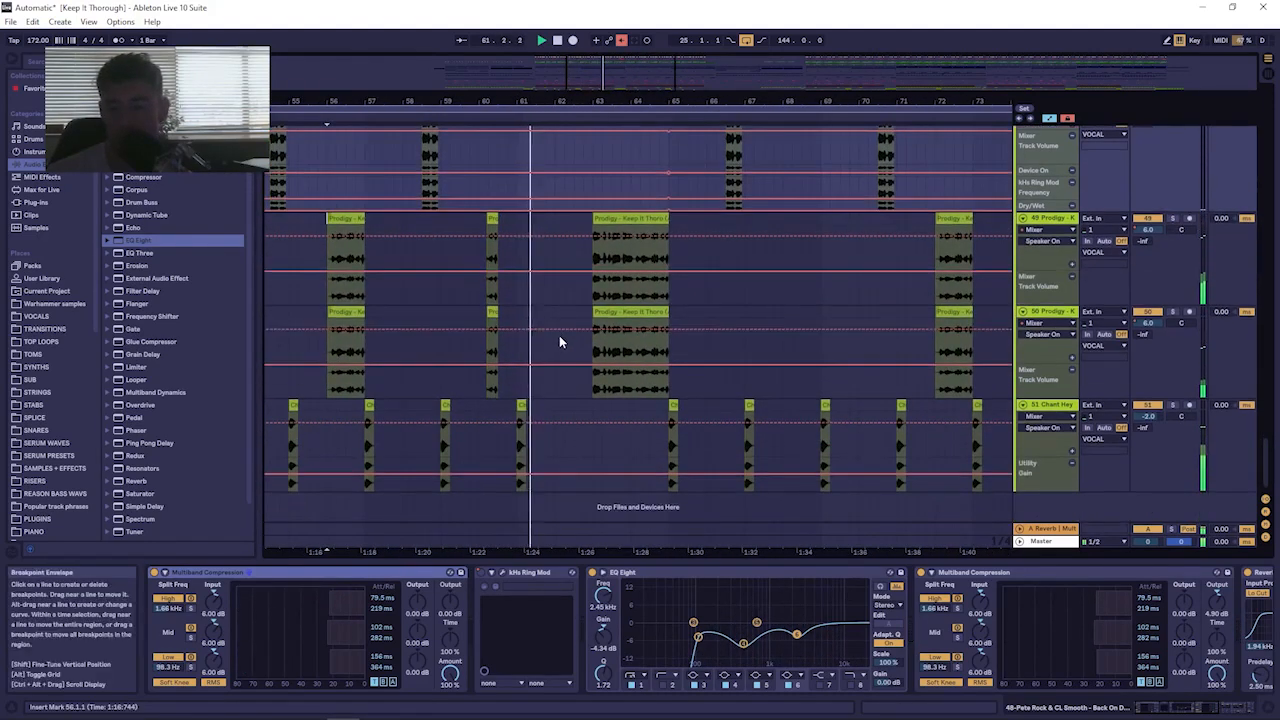
pyautogui.scroll(4, 620, 322)
pyautogui.scroll(5, 655, 319)
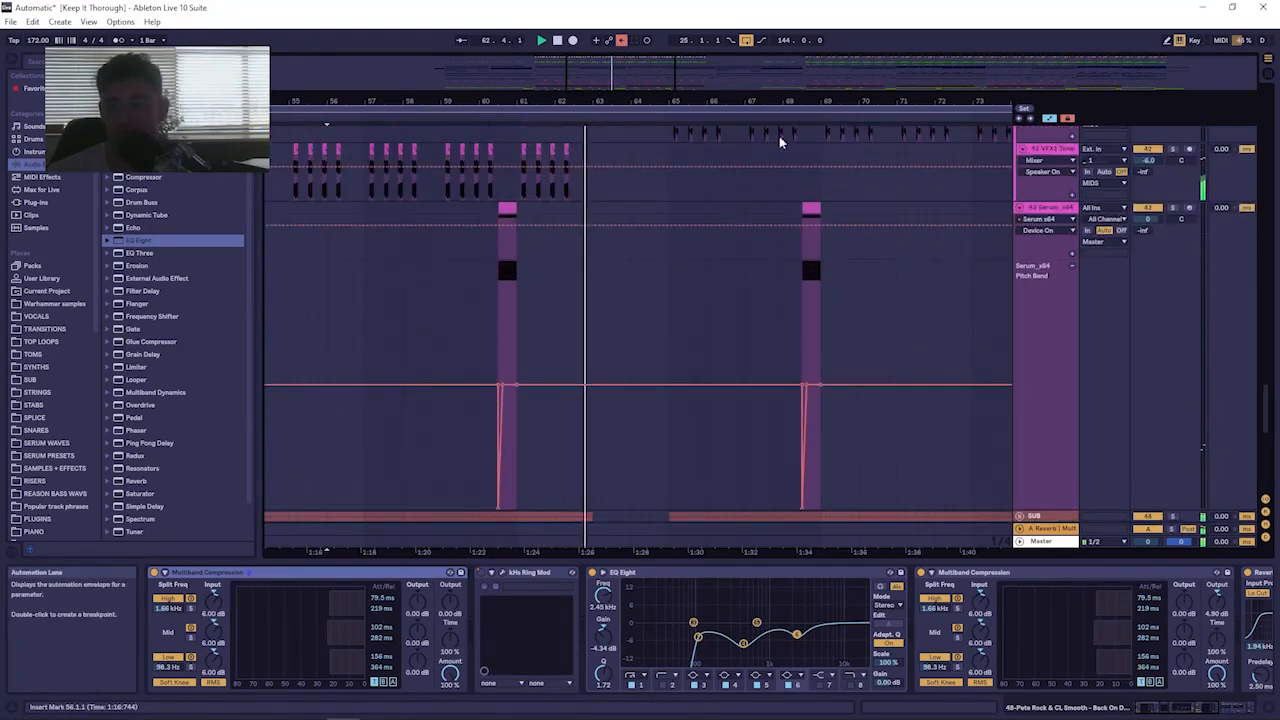
pyautogui.click(1021, 208)
pyautogui.scroll(5, 997, 197)
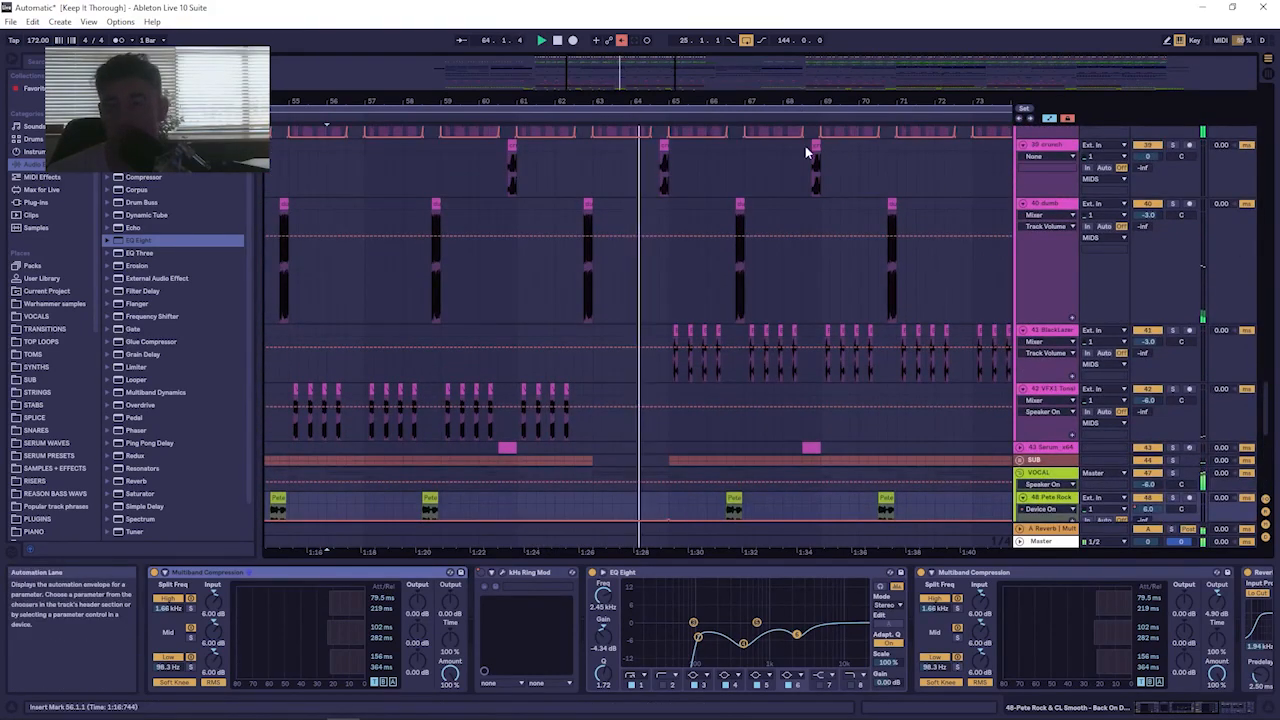
# Shrink the Reverb Dry/Wet automation lane of track 38 and enlarge the track's main clip lane above its EQ Eight lane.
pyautogui.moveTo(652, 102); pyautogui.dragTo(503, 97)
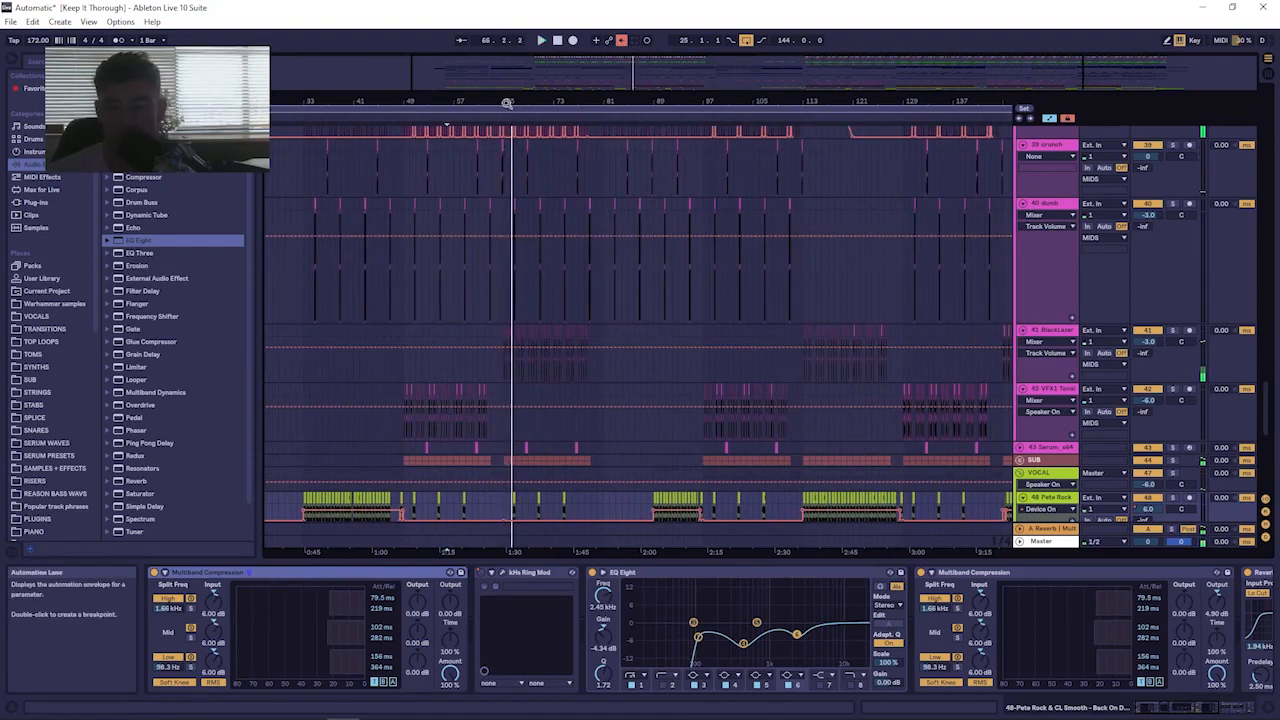
pyautogui.moveTo(507, 102); pyautogui.dragTo(536, 140)
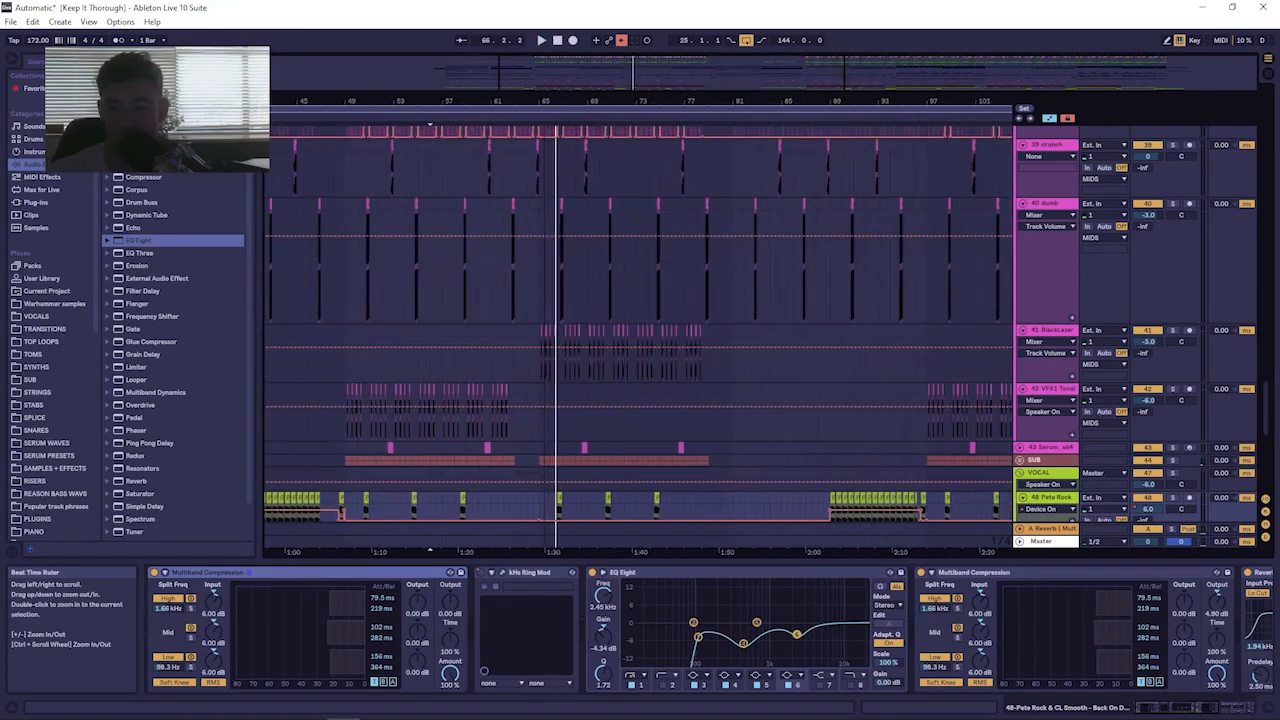
pyautogui.scroll(5, 637, 257)
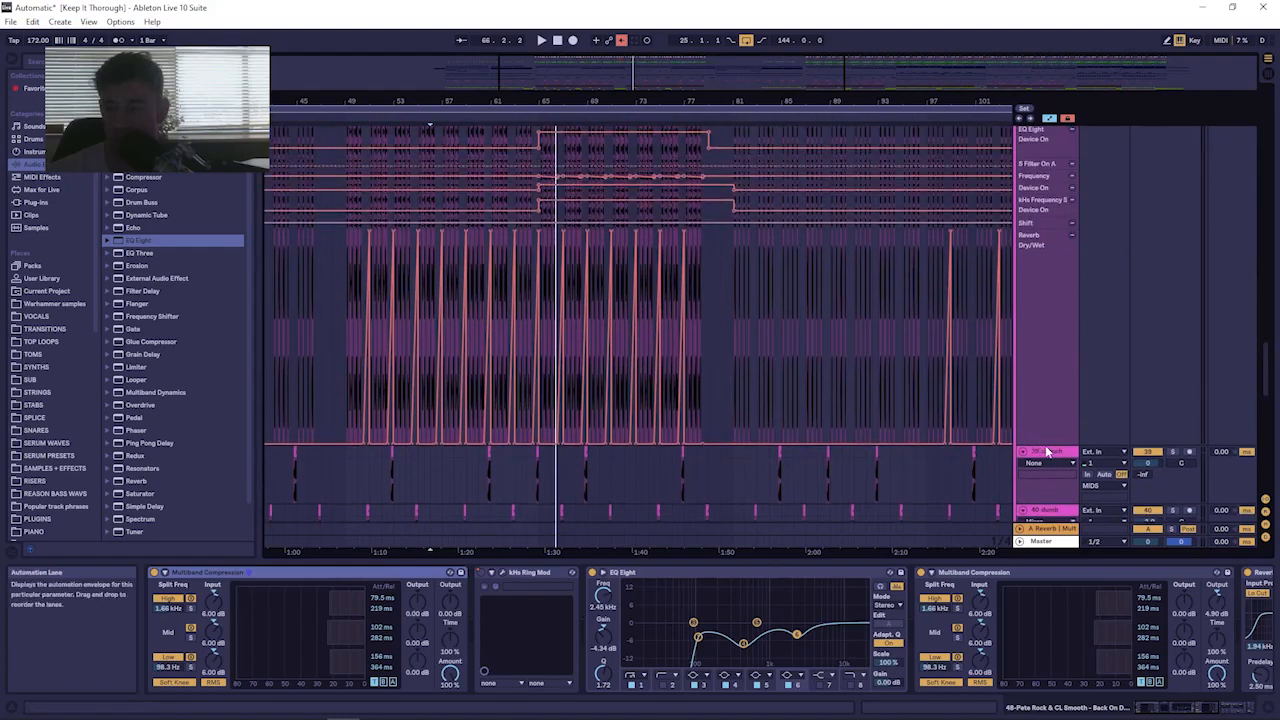
pyautogui.moveTo(1042, 444); pyautogui.dragTo(1060, 243)
pyautogui.scroll(3, 806, 326)
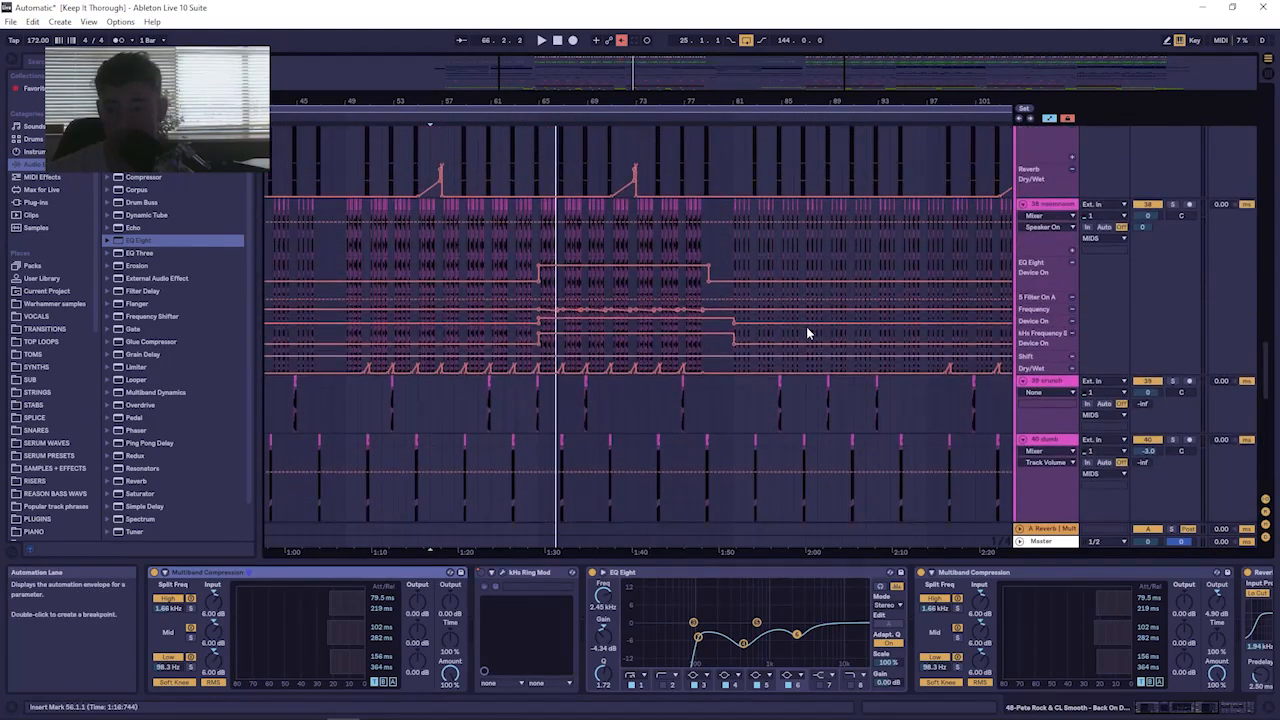
pyautogui.click(984, 244)
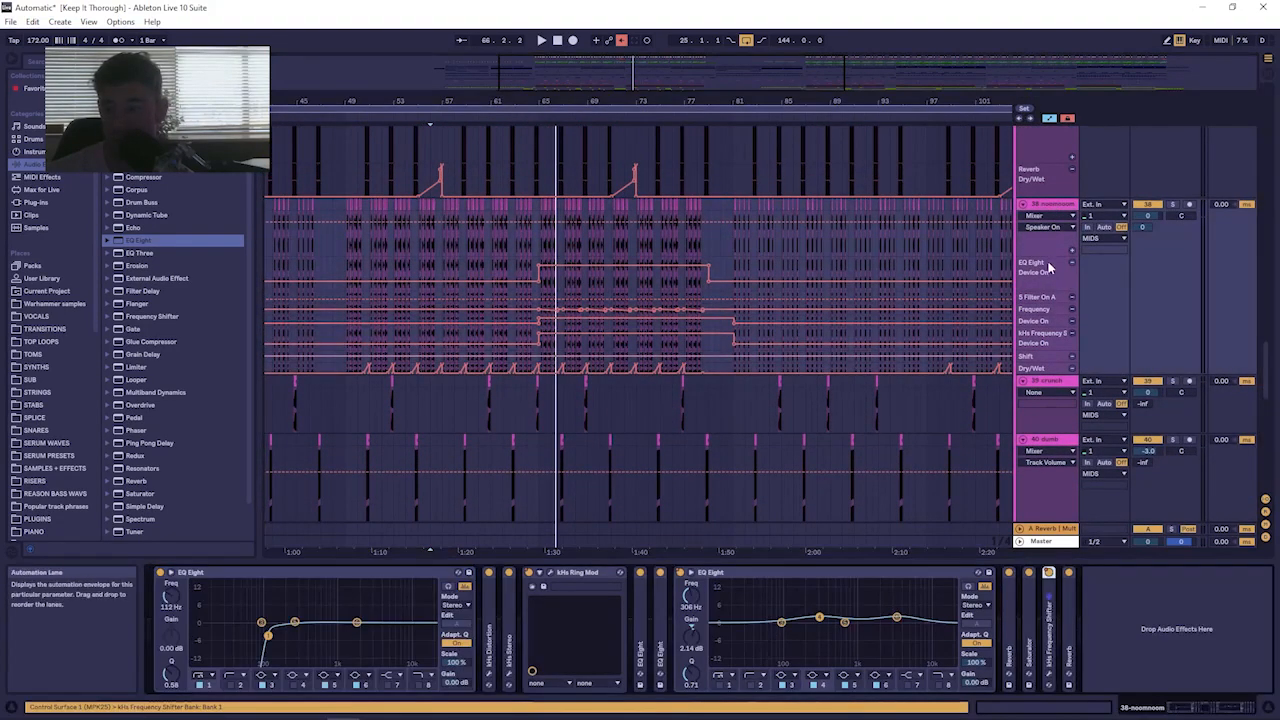
pyautogui.moveTo(1040, 257); pyautogui.dragTo(1045, 341)
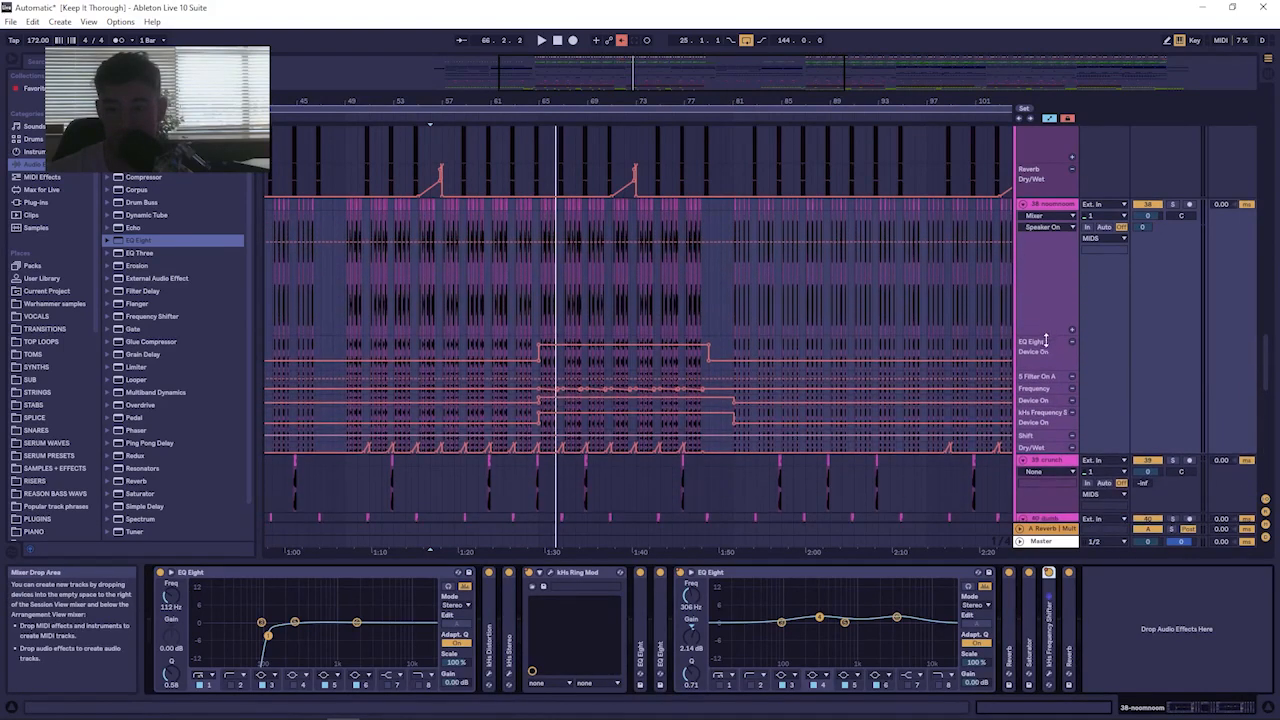
# Play track 38 soloed from 49.1.1 and mark its run of clips from 49.1.1 to 78.3.1.
pyautogui.click(344, 208)
pyautogui.press('space')
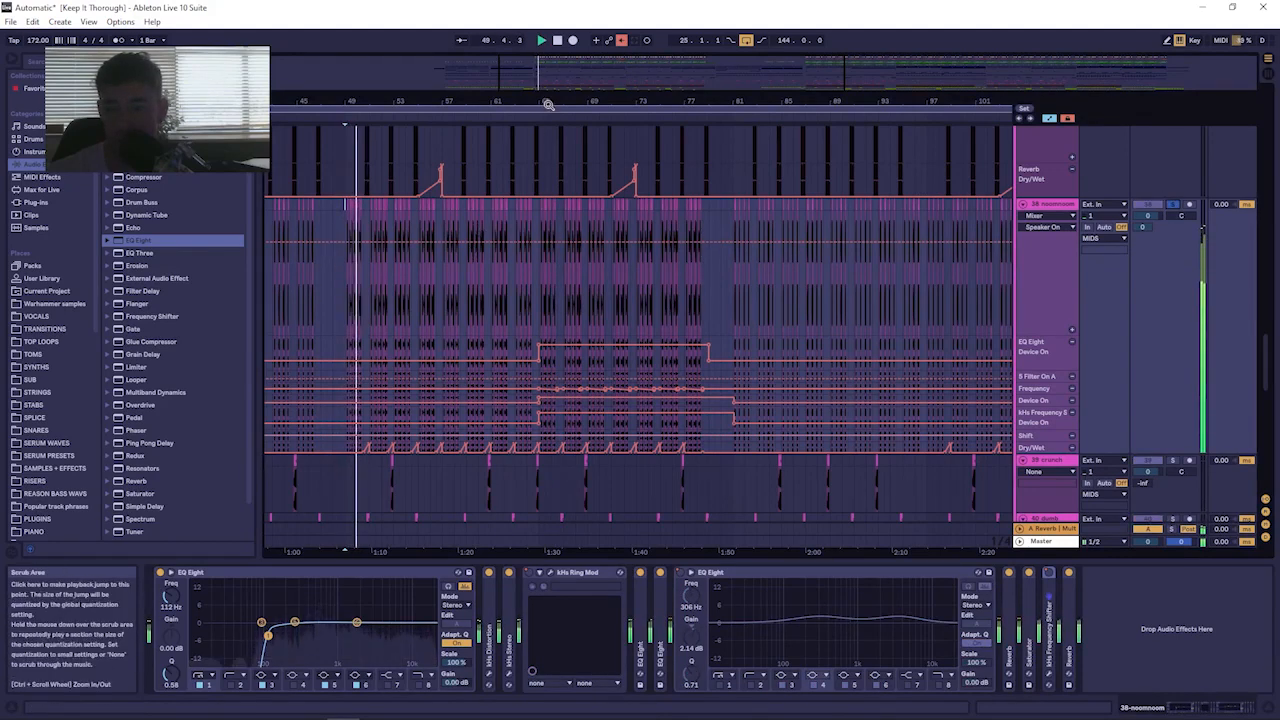
pyautogui.moveTo(583, 102); pyautogui.dragTo(697, 232)
pyautogui.press('space')
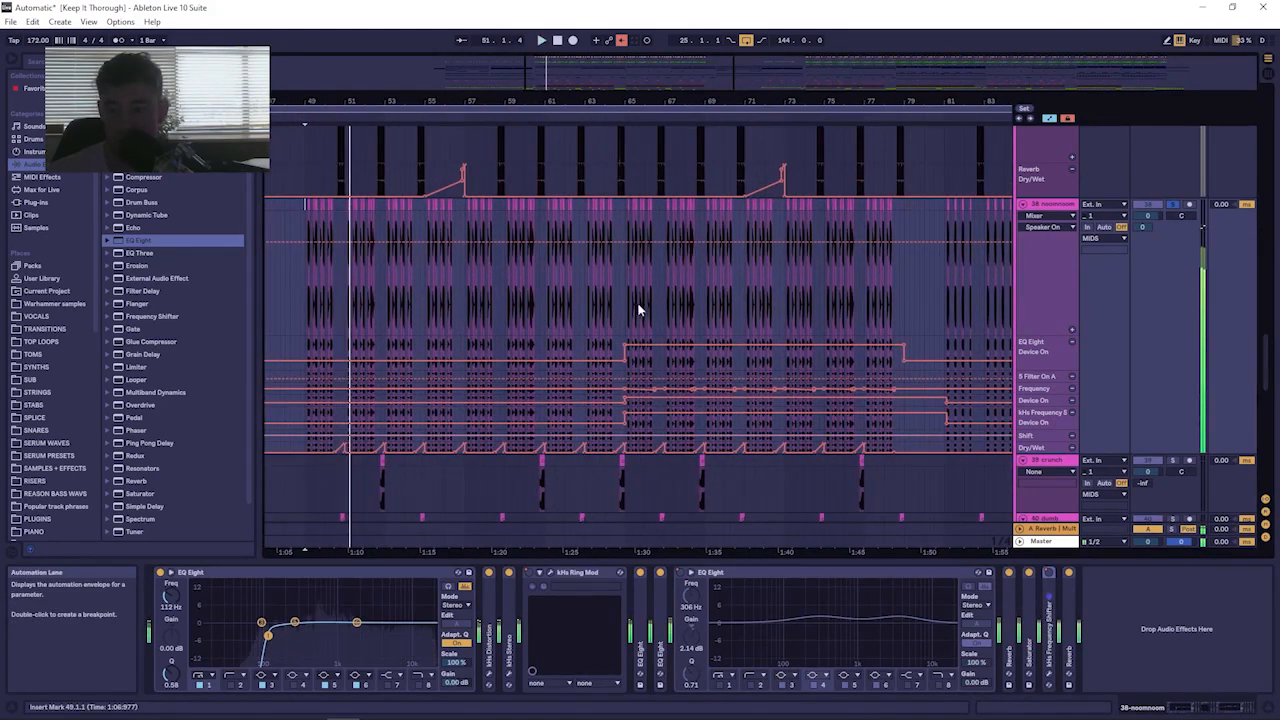
pyautogui.moveTo(305, 228); pyautogui.dragTo(894, 204)
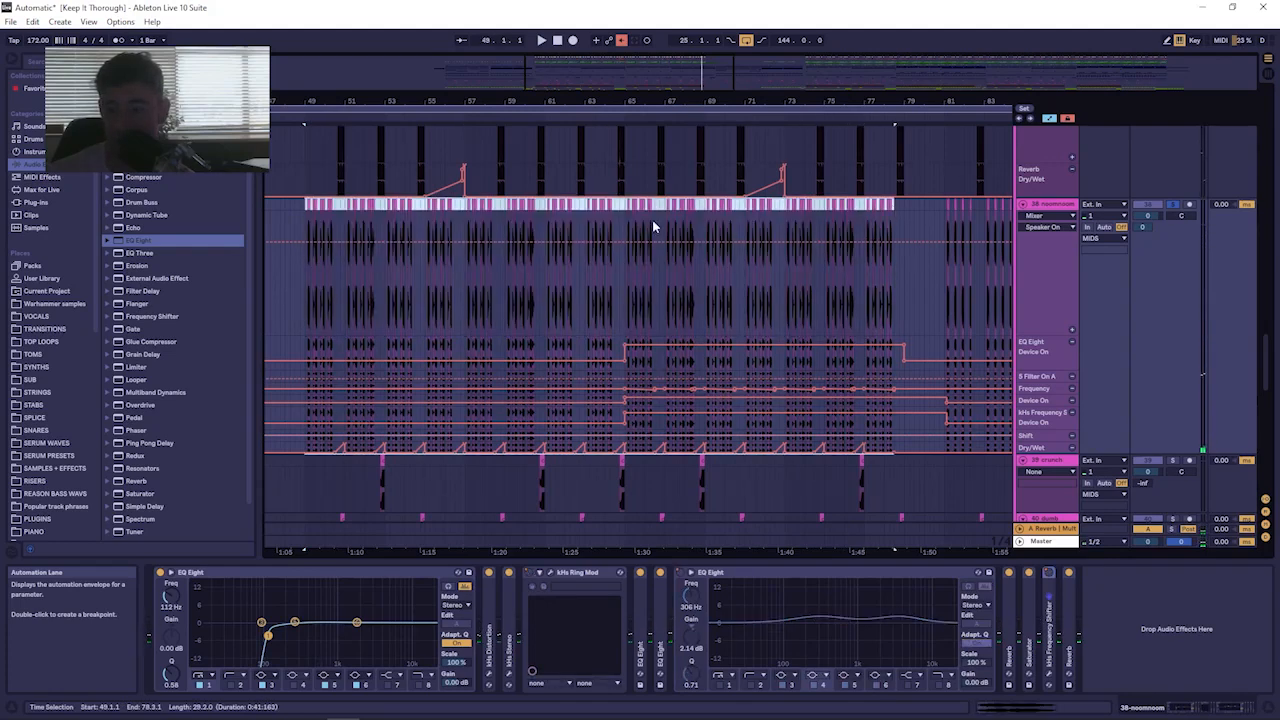
# Play soloed track 38 from just before bar 65 to hear where its EQ Eight and Frequency Shifter automation switches on.
pyautogui.click(621, 204)
pyautogui.press('space')
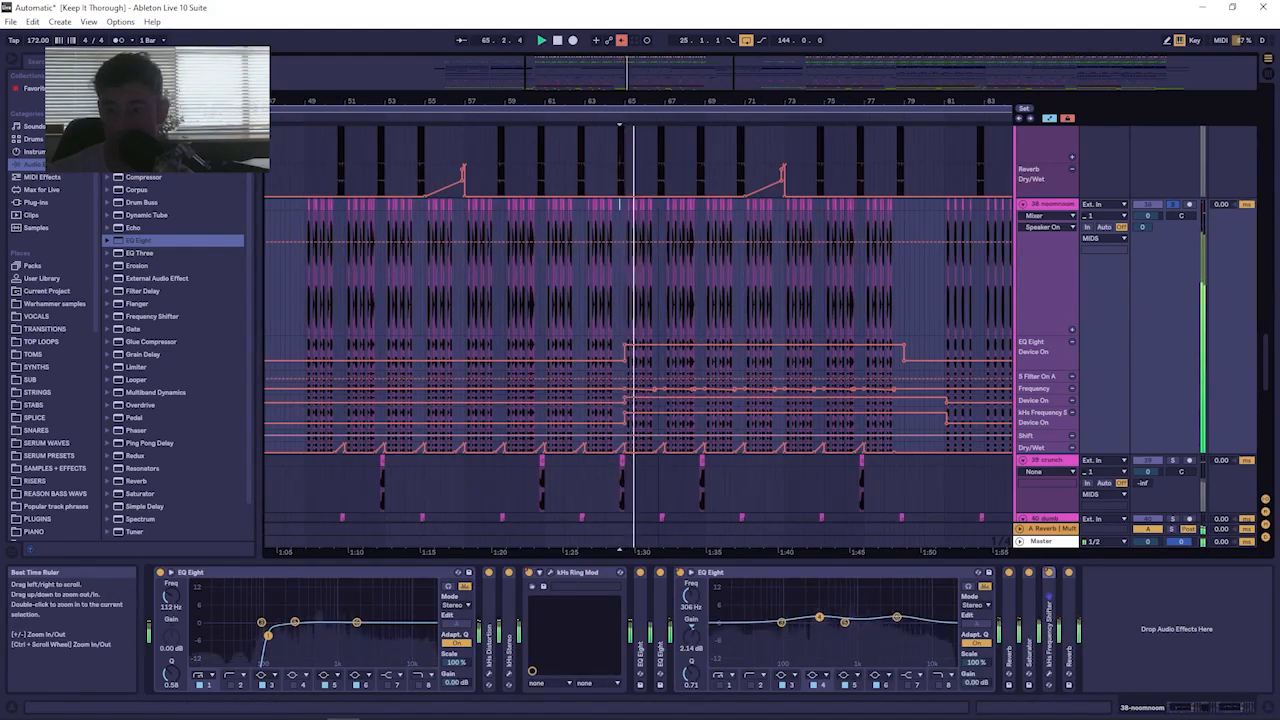
pyautogui.moveTo(657, 101); pyautogui.dragTo(630, 165)
pyautogui.moveTo(618, 104); pyautogui.dragTo(568, 105)
pyautogui.press('space')
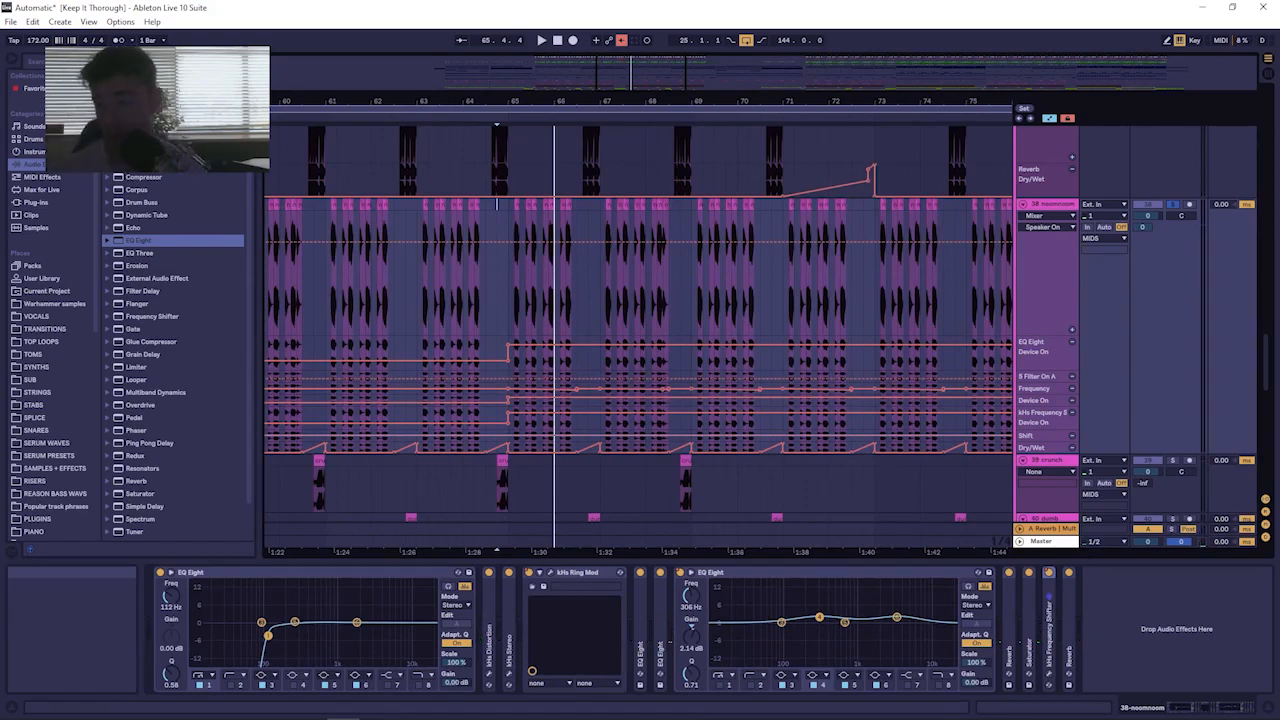
# Open the kHs Frequency Shifter window on the 38-noomnoom track, show its Device On automation and play from bar 65.
pyautogui.doubleClick(1048, 640)
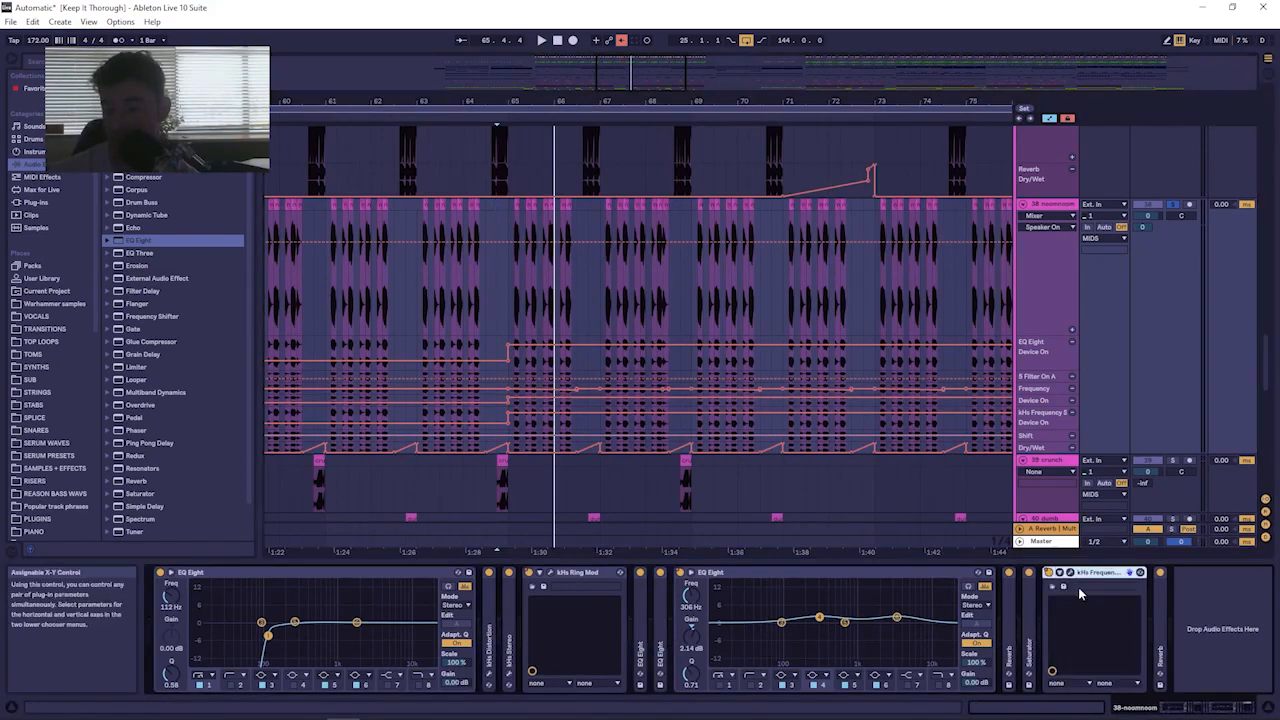
pyautogui.click(1074, 574)
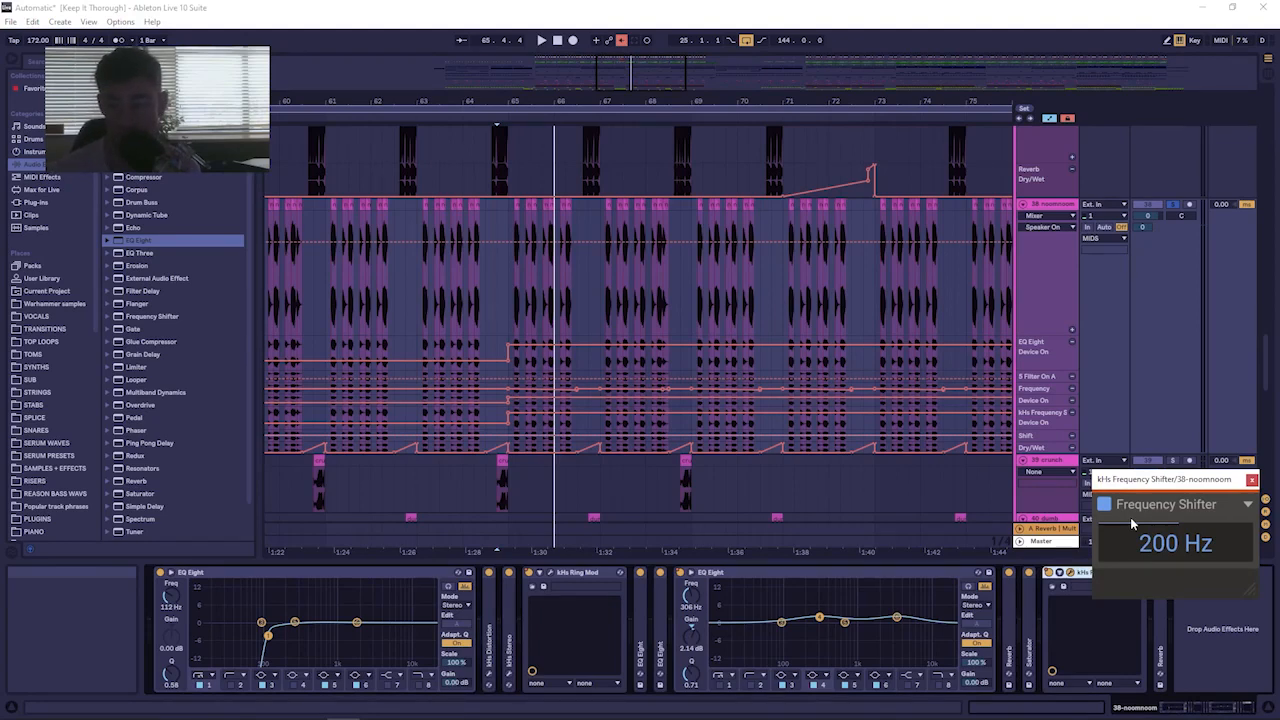
pyautogui.press('space')
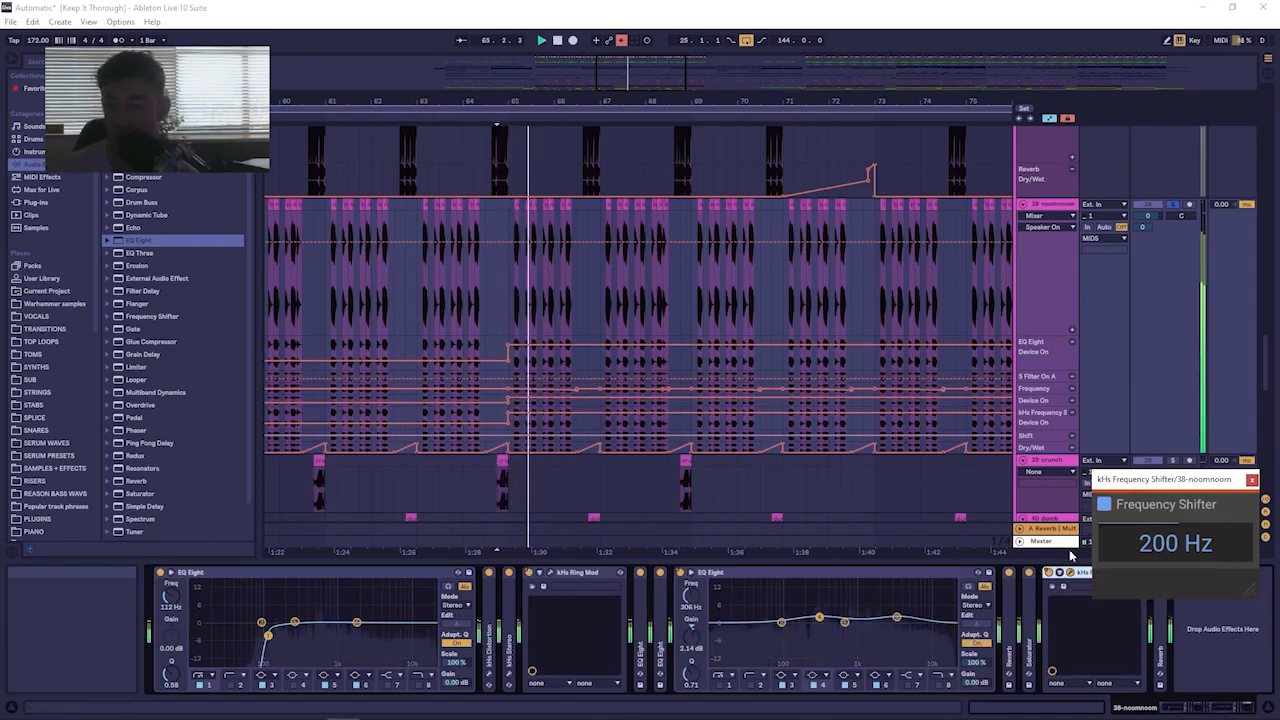
pyautogui.moveTo(1156, 480); pyautogui.dragTo(1090, 290)
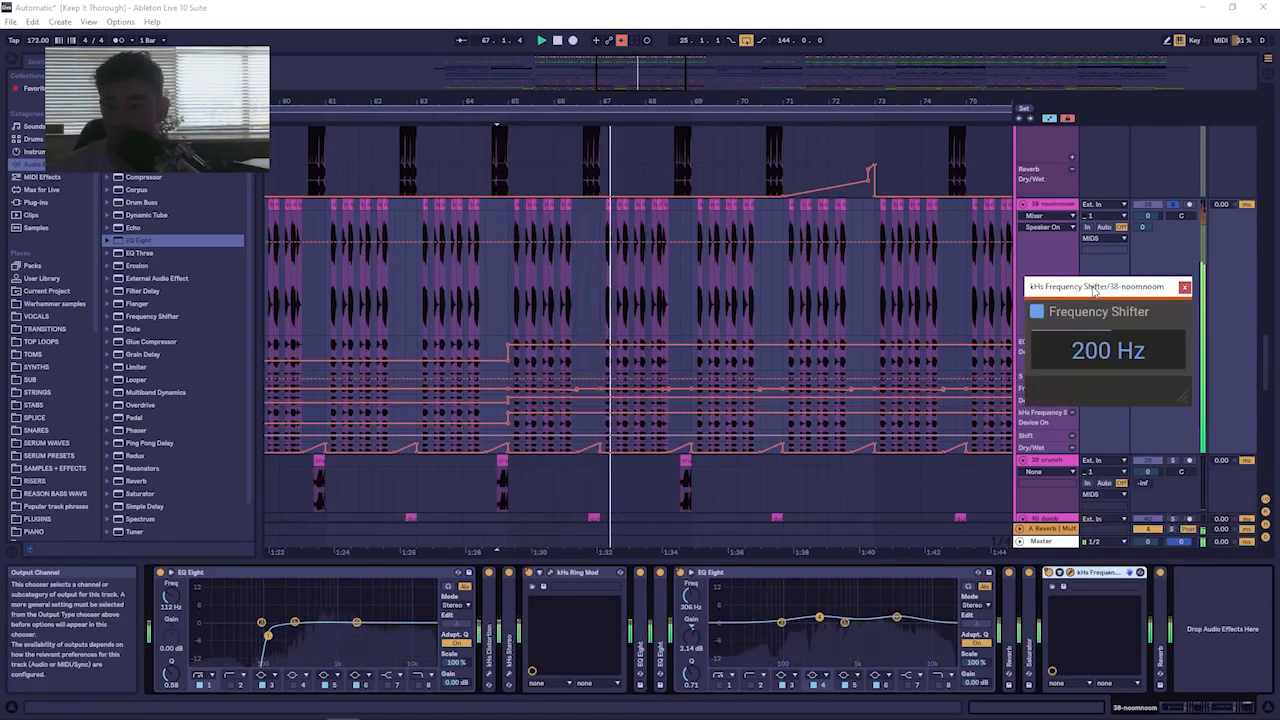
pyautogui.click(1050, 580)
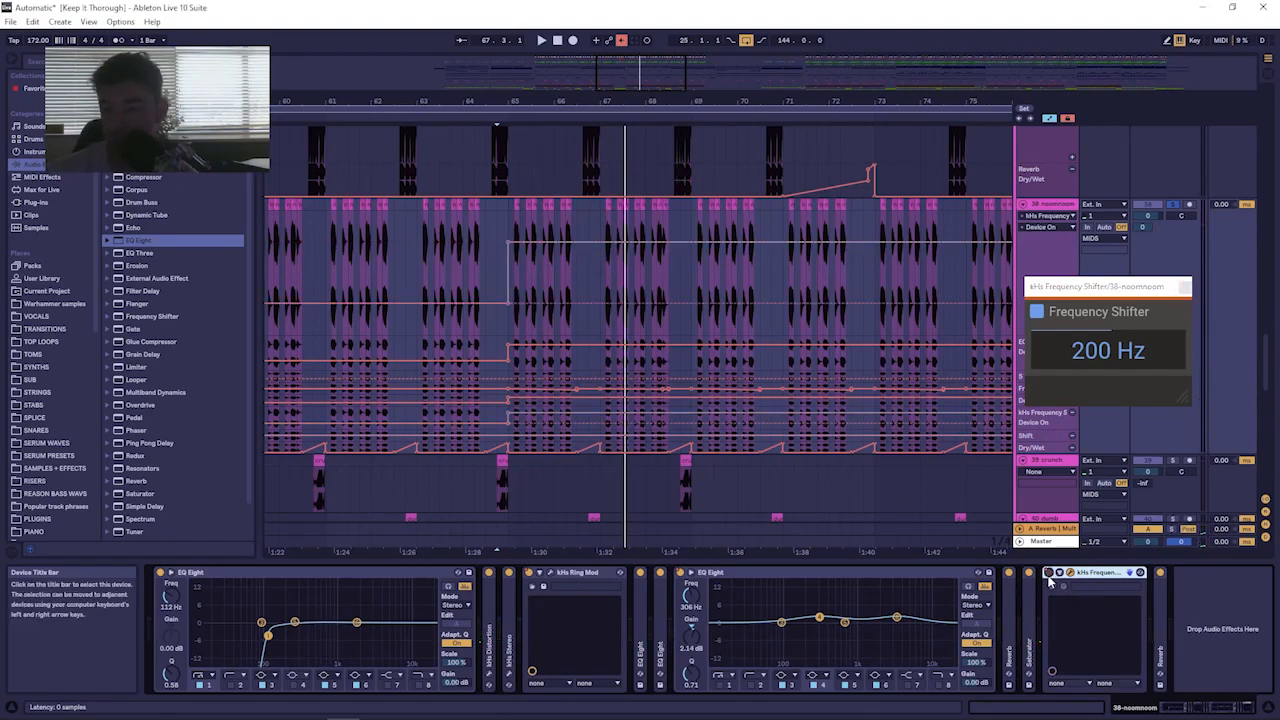
pyautogui.press('space')
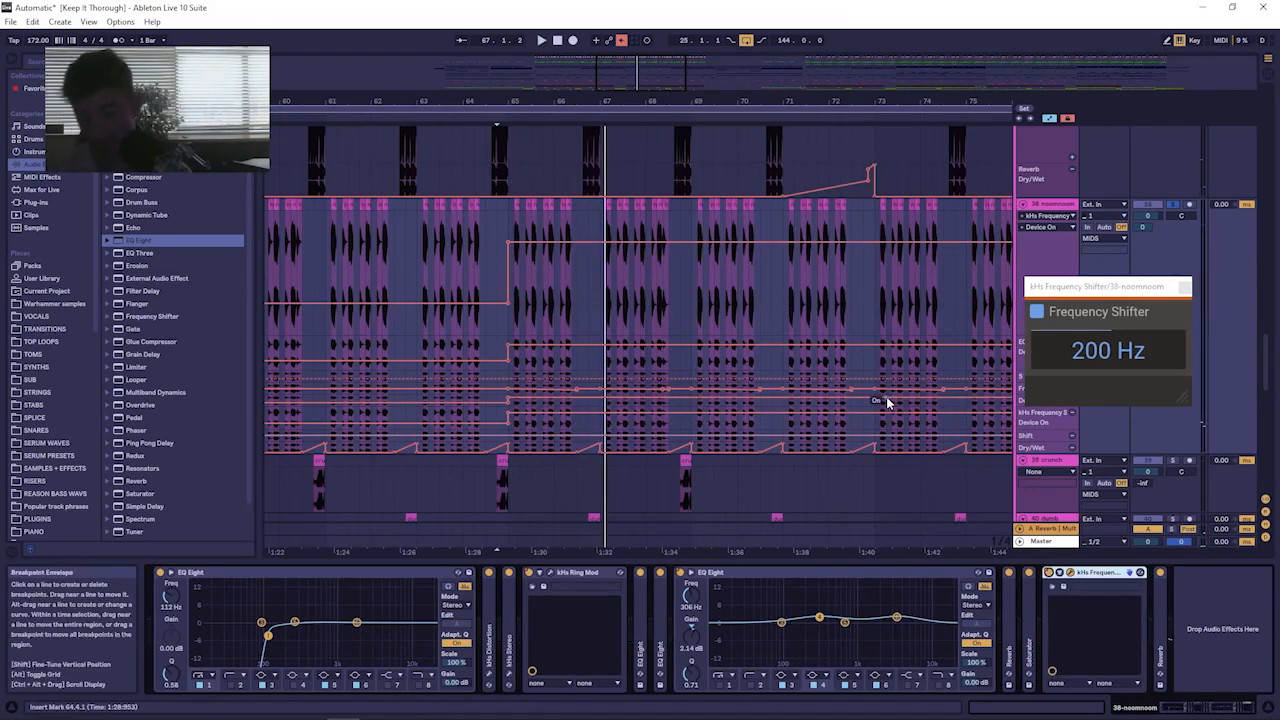
# Open the kHs Ring Mod window, place it and the Frequency Shifter window apart over the arrangement, and play the section.
pyautogui.click(548, 575)
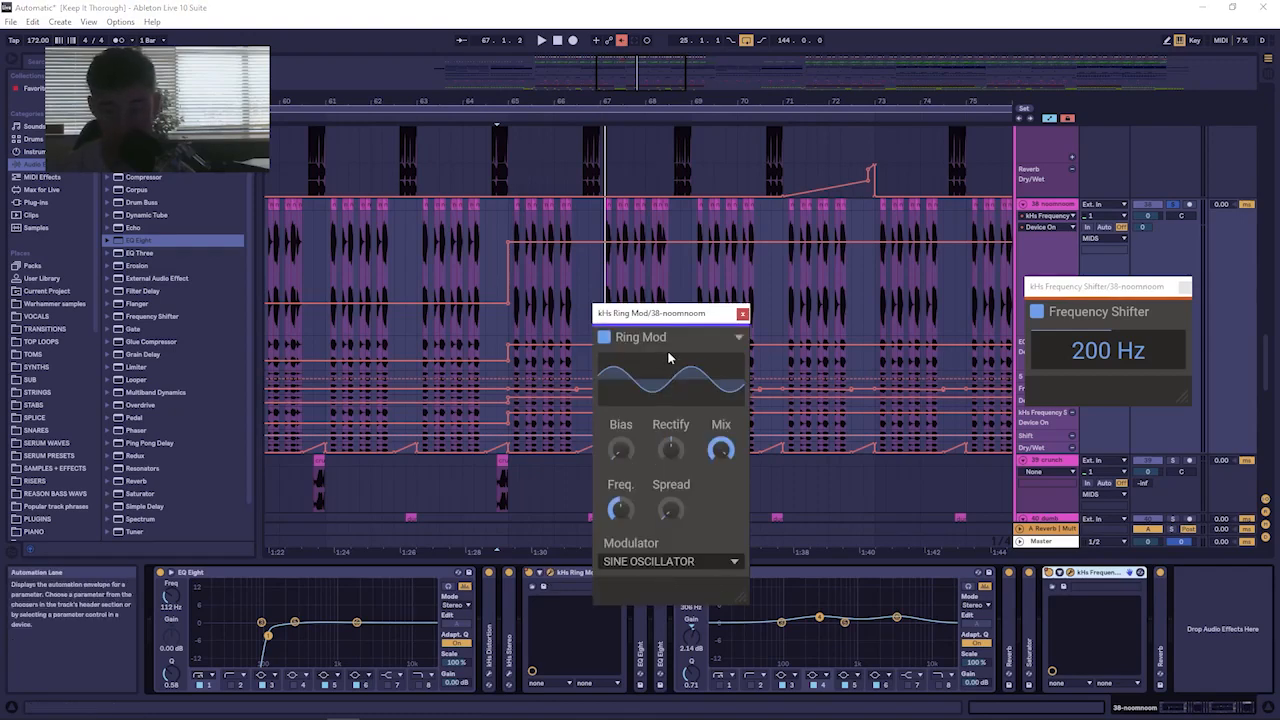
pyautogui.moveTo(655, 313); pyautogui.dragTo(795, 146)
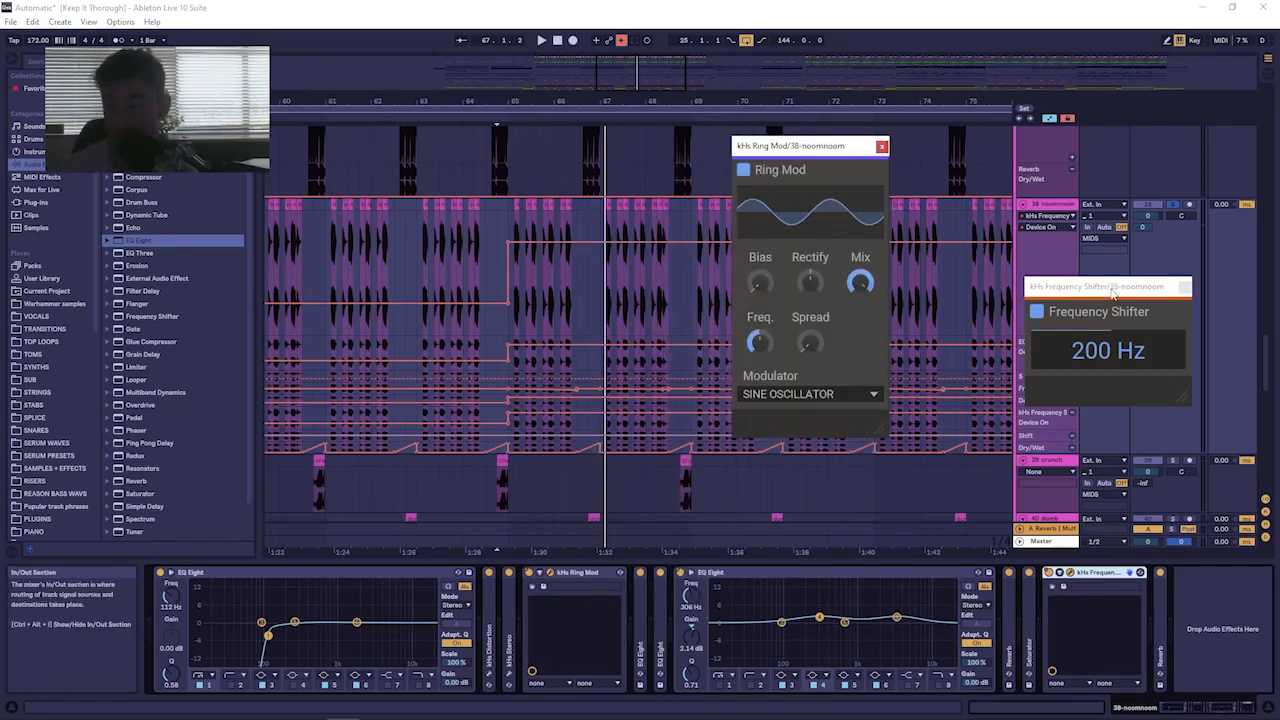
pyautogui.moveTo(1093, 292); pyautogui.dragTo(904, 486)
pyautogui.press('space')
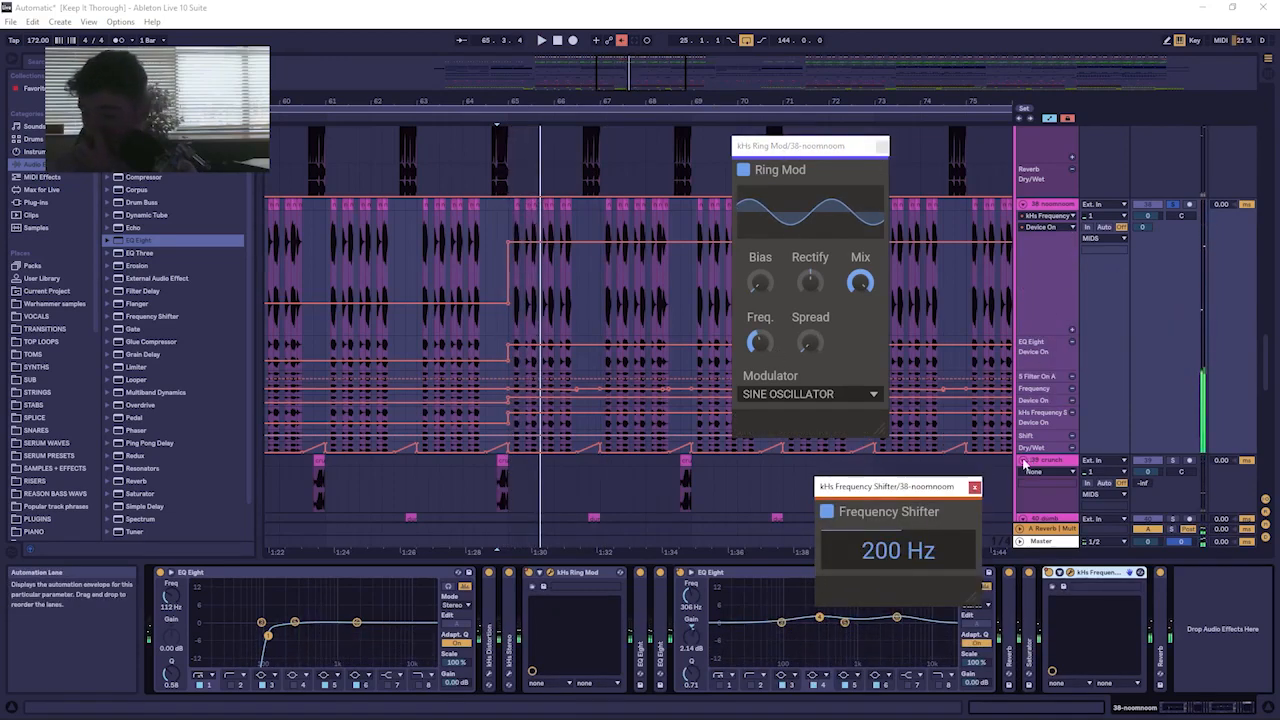
# Enlarge the Ring Mod Frequency automation lane on the 38-noomnoom track and play from just before bar 65.
pyautogui.moveTo(1040, 395); pyautogui.dragTo(1040, 520)
pyautogui.scroll(-3, 977, 306)
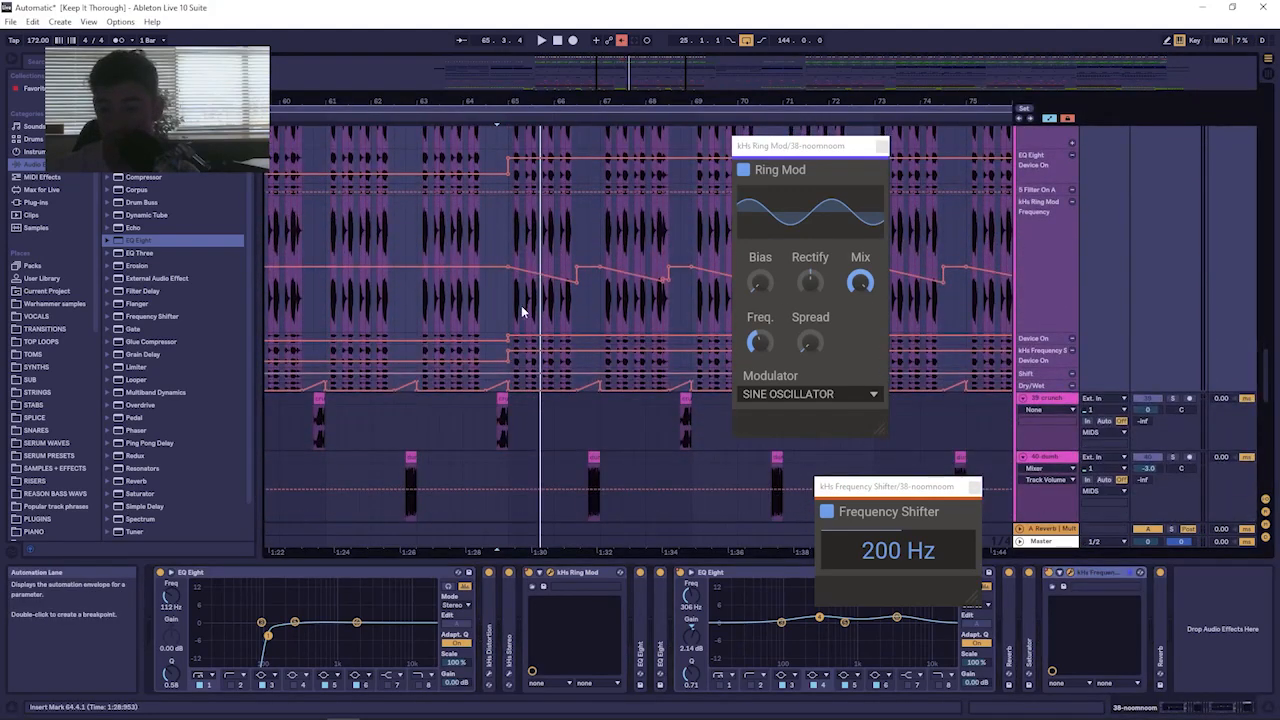
pyautogui.press('space')
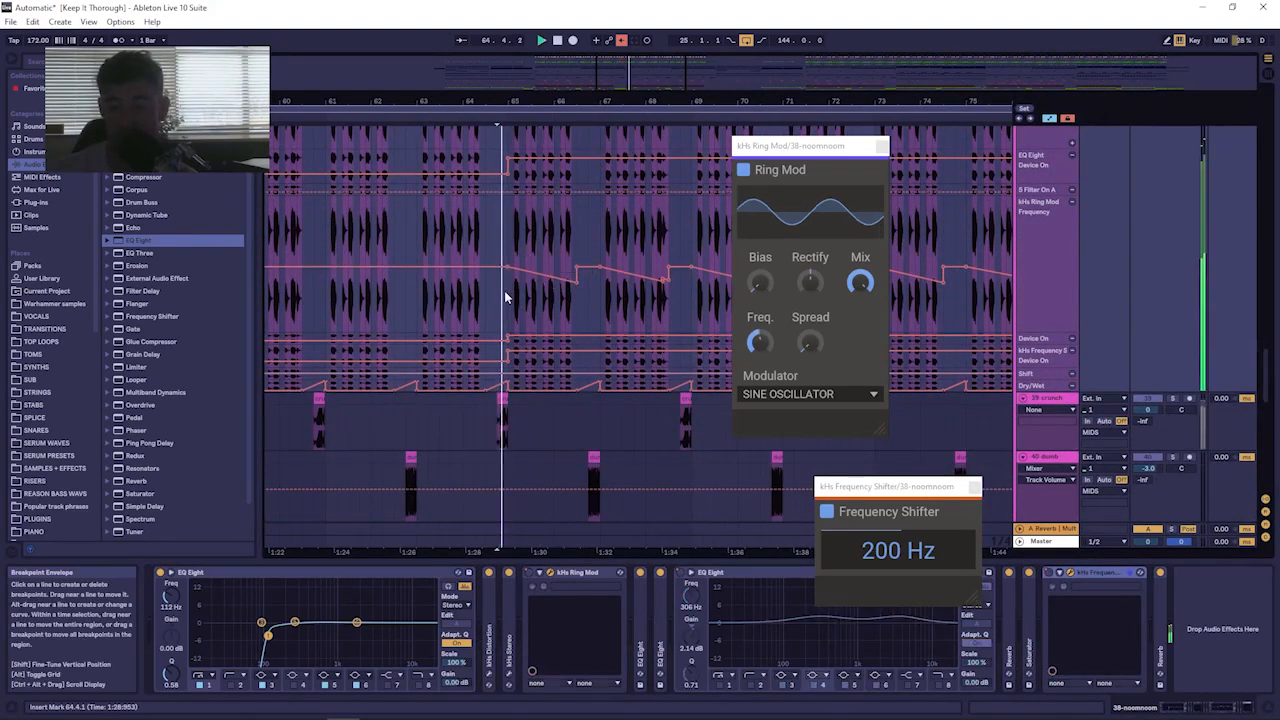
# Play the 38-noomnoom track briefly from about bar 49, ahead of the Ring Mod sweeps.
pyautogui.moveTo(518, 100); pyautogui.dragTo(518, 38)
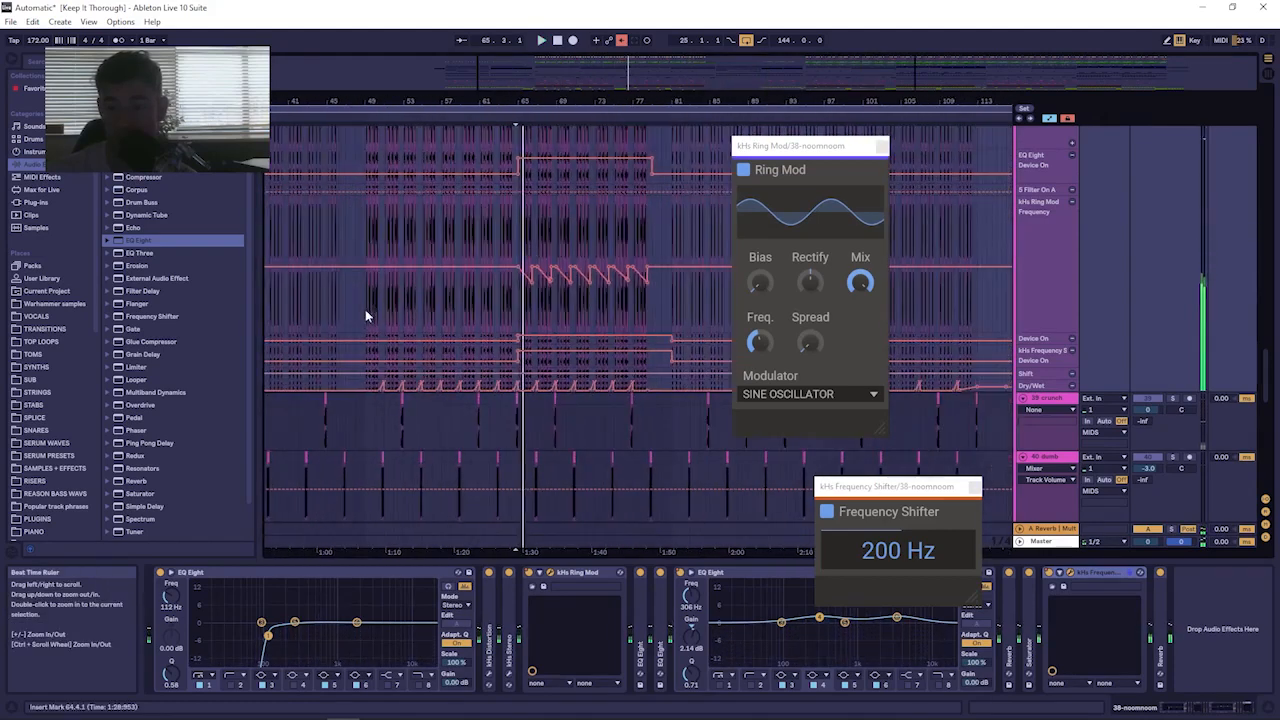
pyautogui.click(369, 296)
pyautogui.press('space')
pyautogui.press('space')
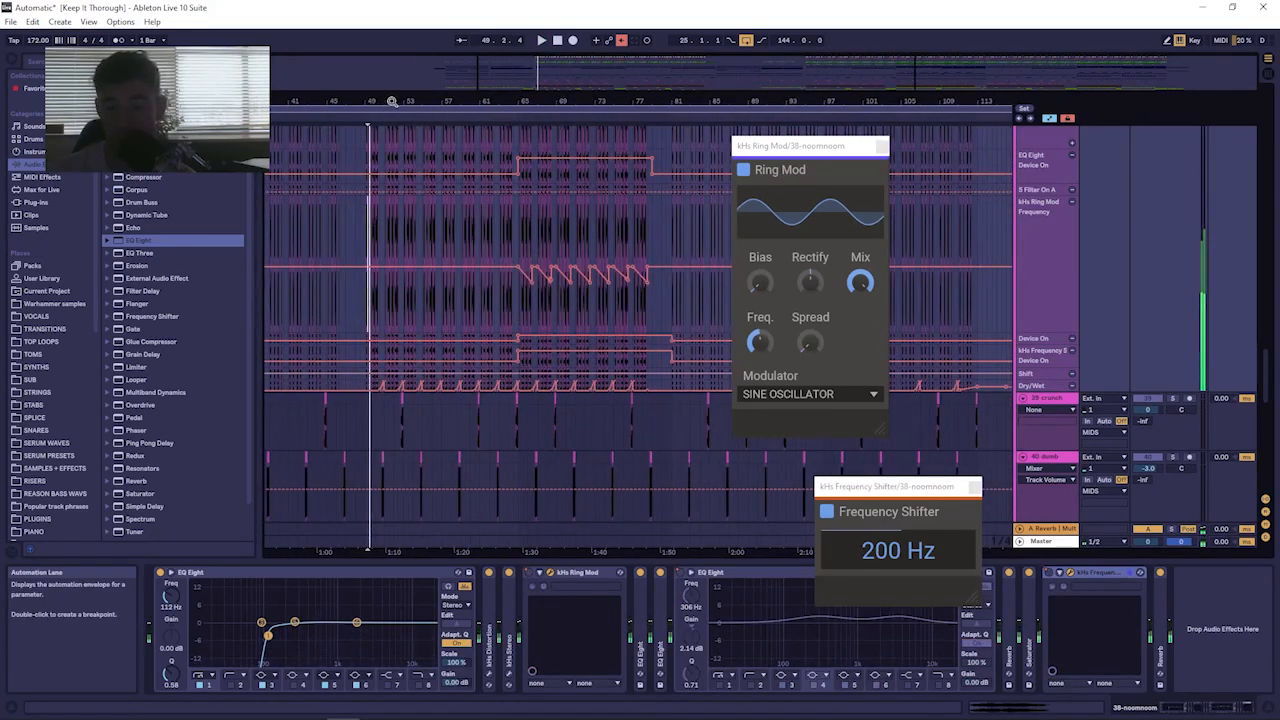
# Select the Ring Mod Frequency automation from bar 49 to bar 64 and play that section.
pyautogui.moveTo(391, 101)
pyautogui.mouseDown()
pyautogui.moveTo(393, 82)
pyautogui.moveTo(470, 48)
pyautogui.moveTo(377, 60)
pyautogui.moveTo(358, 104)
pyautogui.mouseUp()
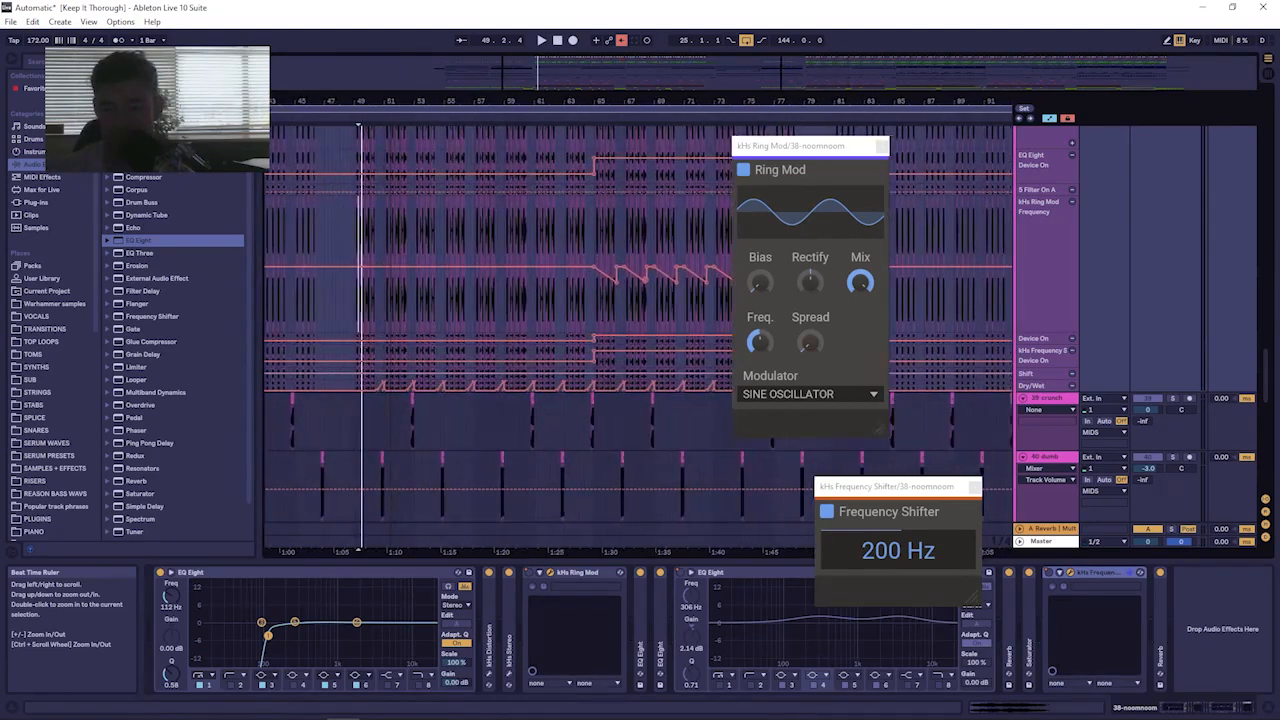
pyautogui.moveTo(357, 286); pyautogui.dragTo(592, 292)
pyautogui.press('space')
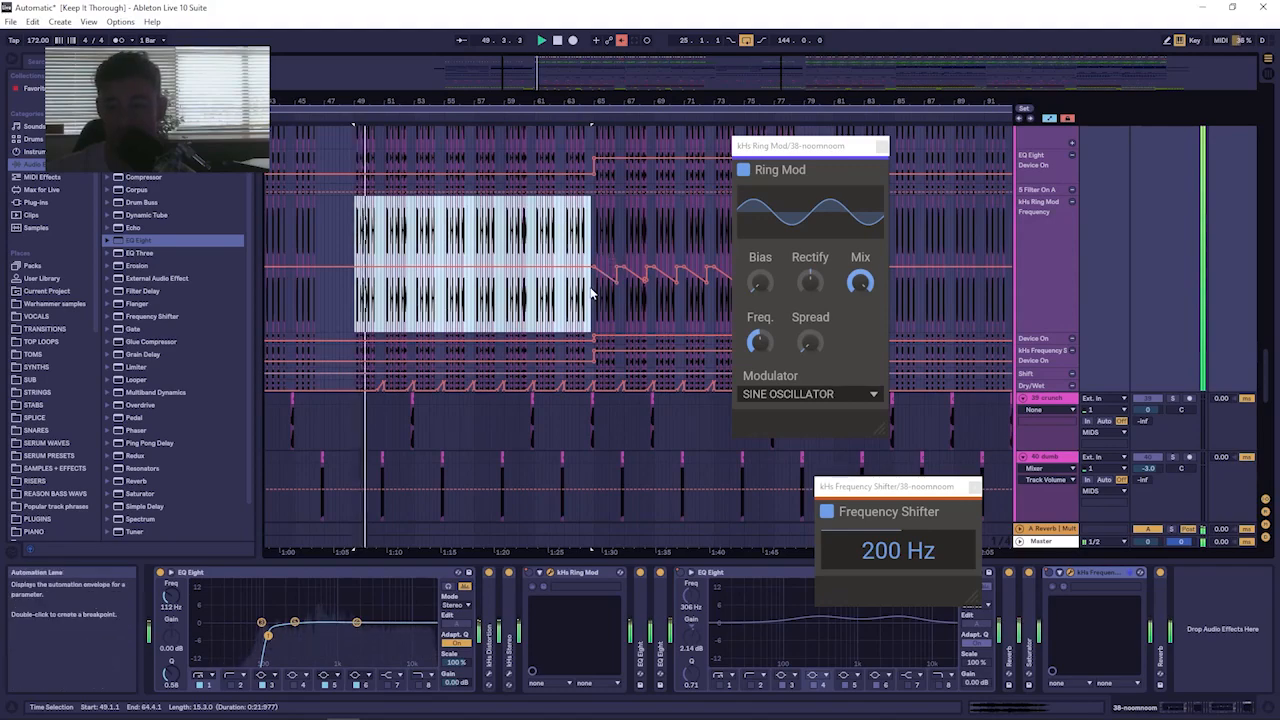
pyautogui.click(584, 296)
pyautogui.press('space')
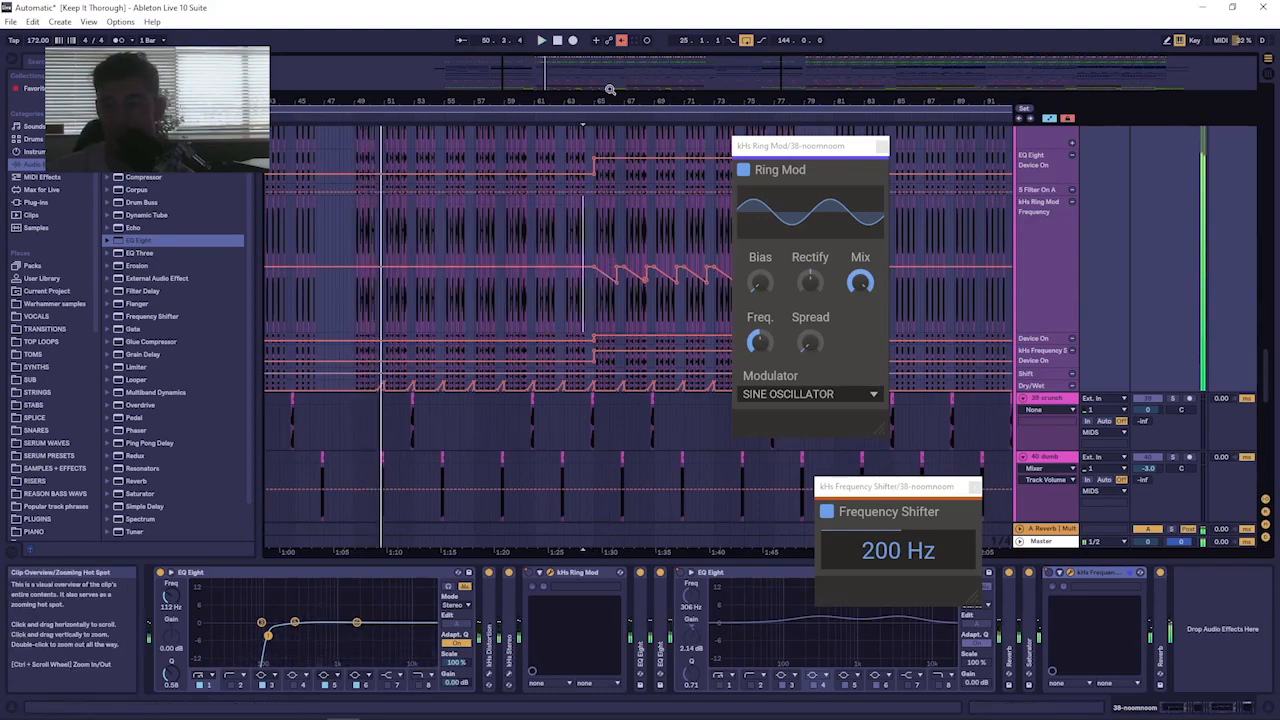
# Move the Frequency Shifter window beside the Ring Mod window and play the modulated section from bar 65.
pyautogui.moveTo(605, 101)
pyautogui.mouseDown()
pyautogui.moveTo(343, 101)
pyautogui.moveTo(346, 140)
pyautogui.moveTo(378, 195)
pyautogui.moveTo(473, 176)
pyautogui.moveTo(473, 101)
pyautogui.mouseUp()
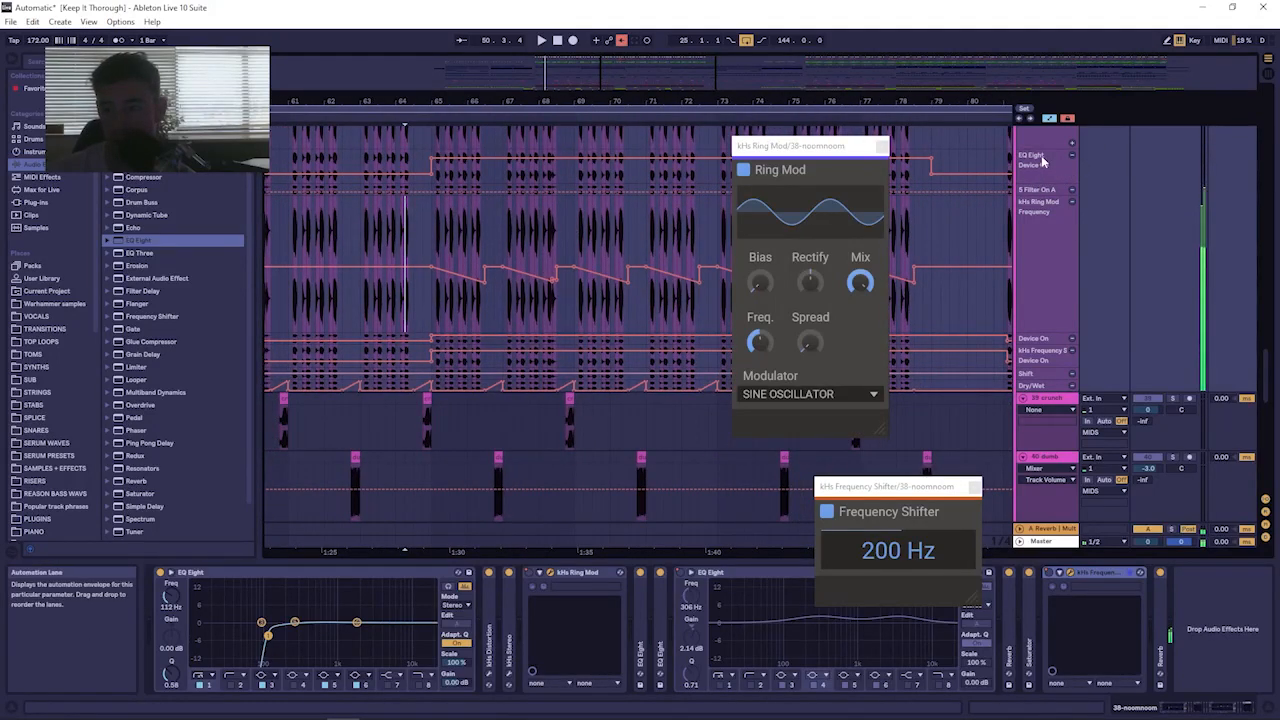
pyautogui.scroll(2, 1039, 171)
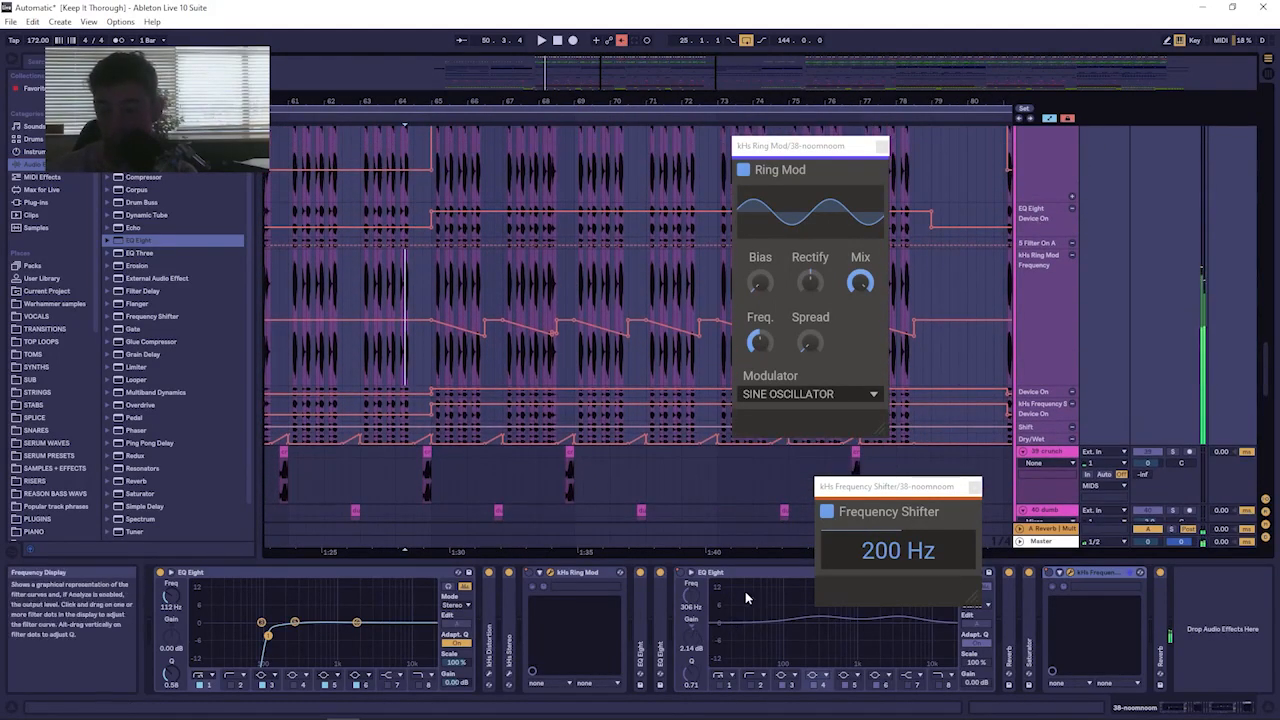
pyautogui.moveTo(880, 487); pyautogui.dragTo(1001, 309)
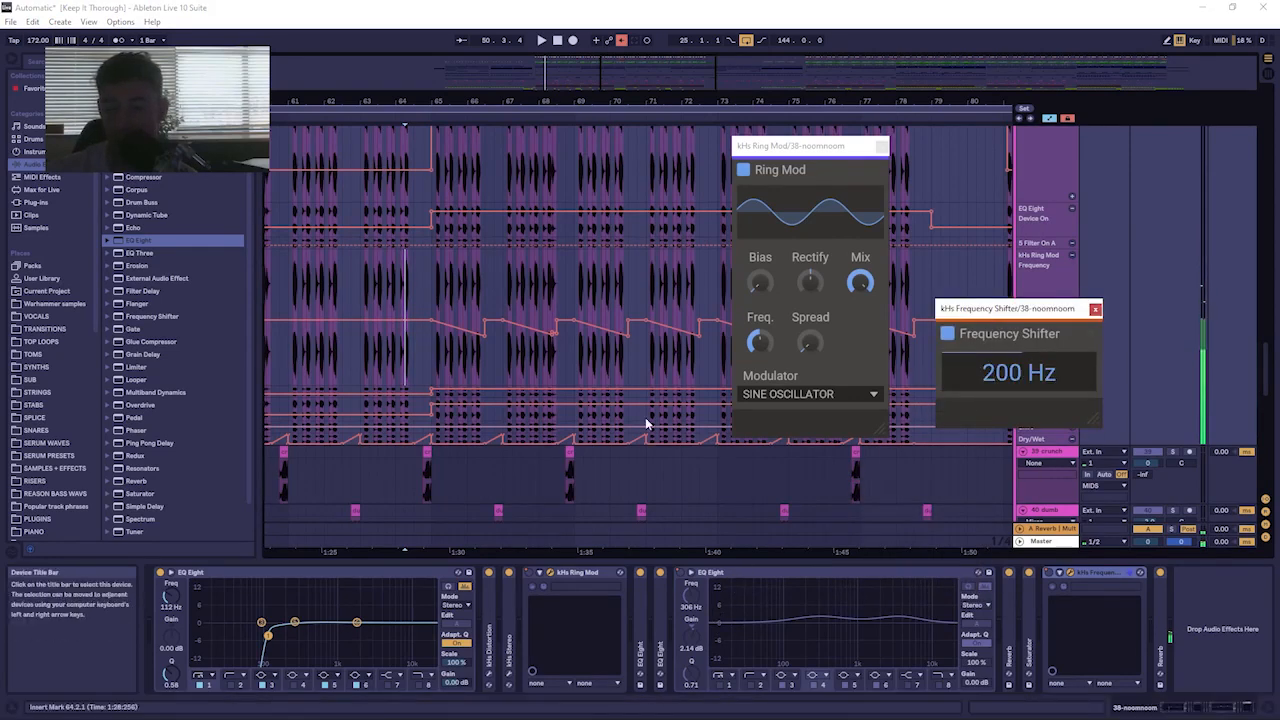
pyautogui.click(431, 240)
pyautogui.press('space')
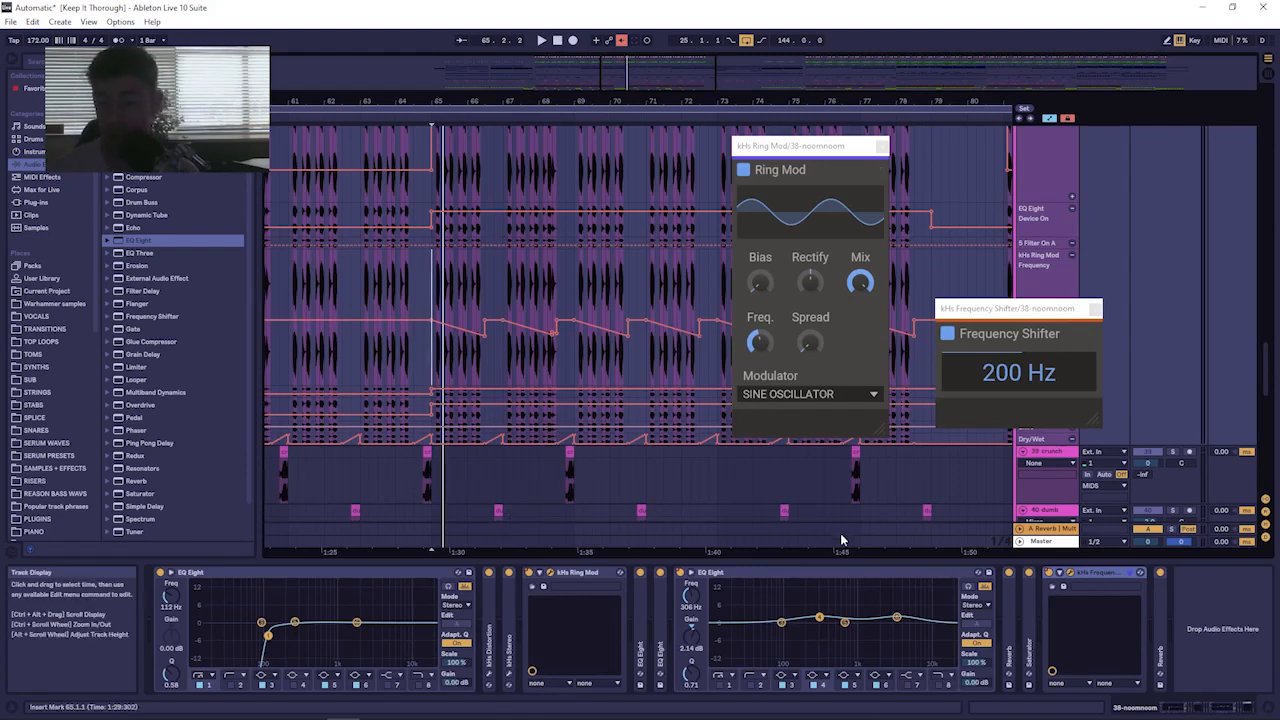
# Inspect the high-frequency band of the EQ Eight after the Ring Mod and play from bar 65.
pyautogui.click(819, 572)
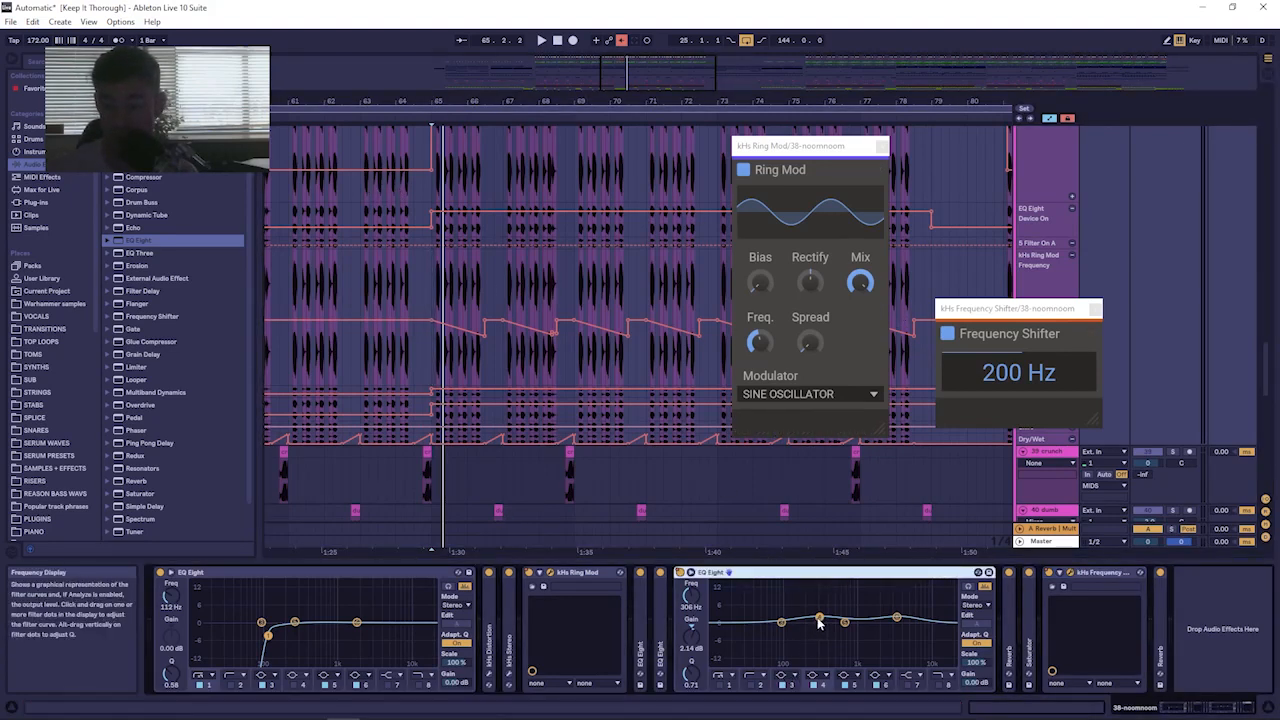
pyautogui.click(898, 617)
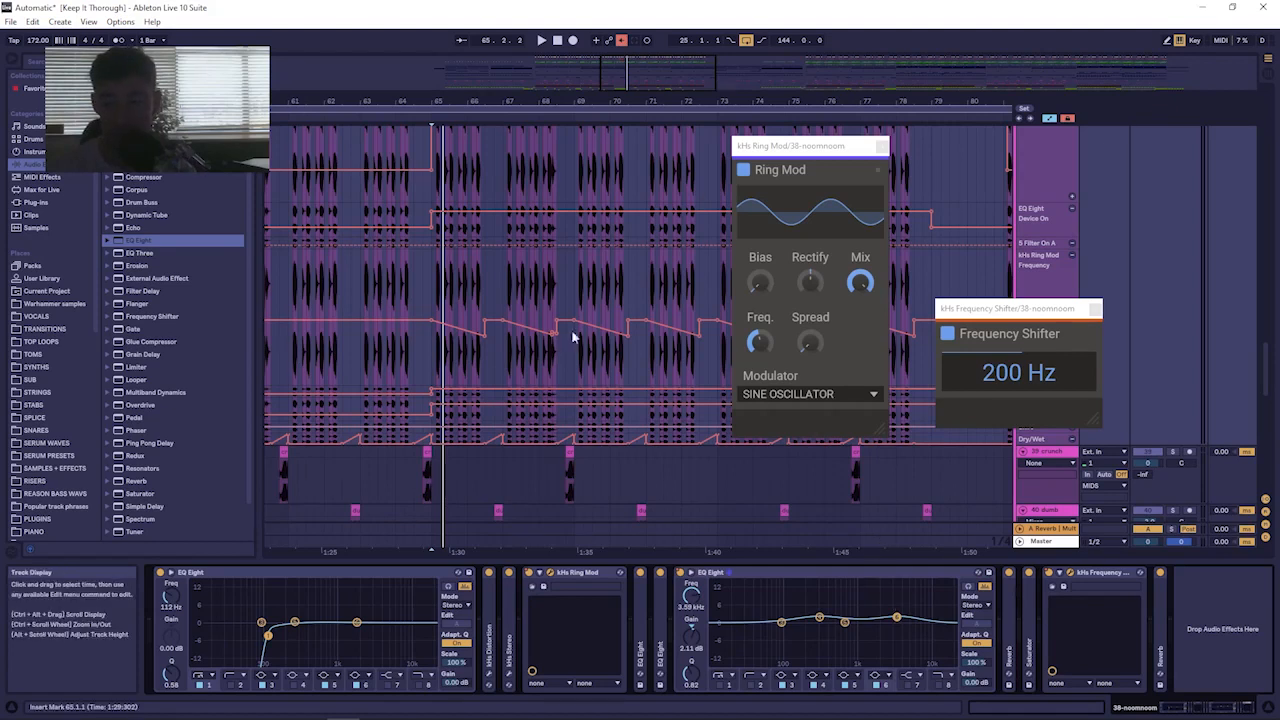
pyautogui.press('space')
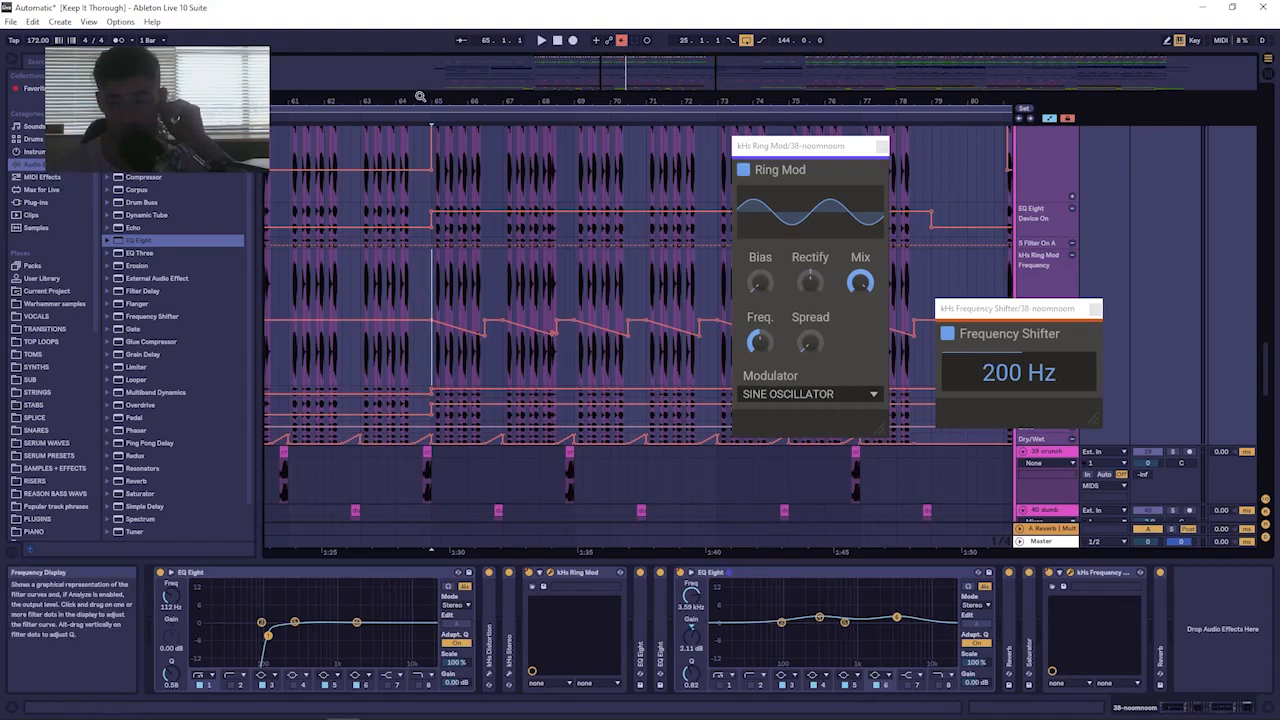
# Unsolo the 38-noomnoom track and play the full mix from bar 65.
pyautogui.moveTo(446, 96); pyautogui.dragTo(446, 61)
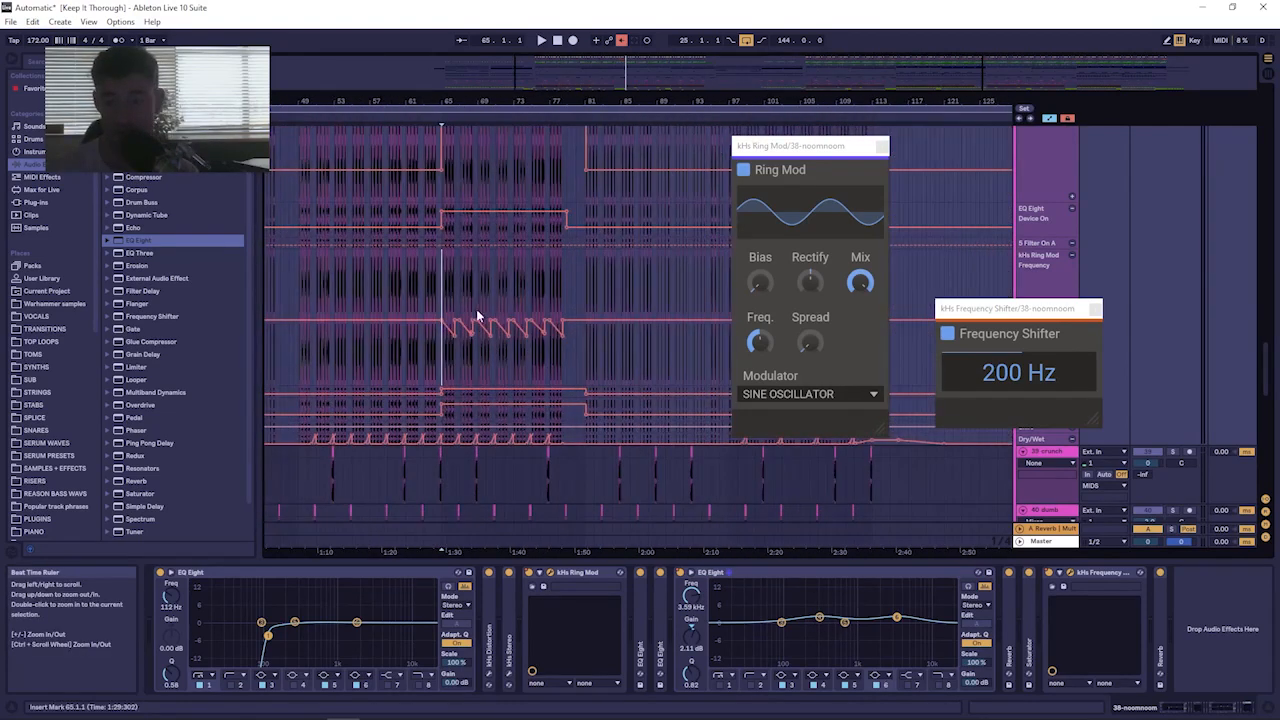
pyautogui.scroll(2, 528, 361)
pyautogui.scroll(-1, 528, 356)
pyautogui.press('space')
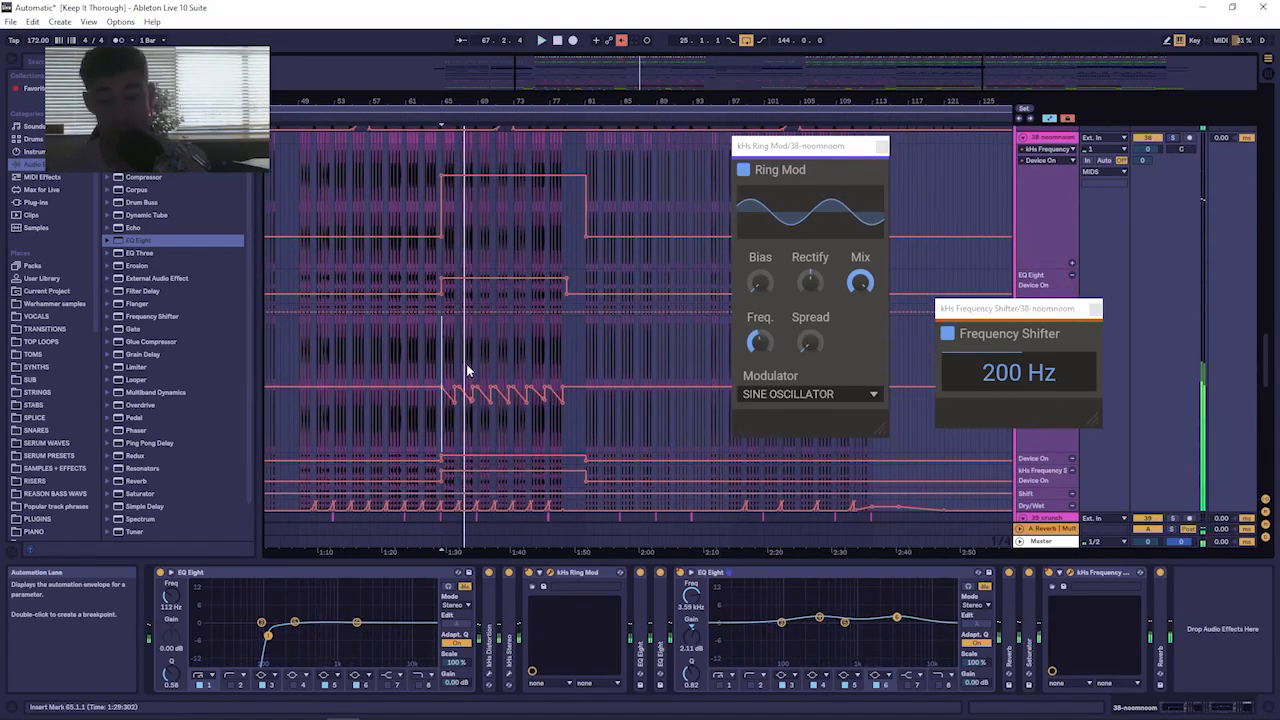
# Examine the 39-crunch track from bar 49 to about bar 79 and the mid, sub and vocal tracks beneath it.
pyautogui.scroll(-10, 470, 362)
pyautogui.scroll(-8, 484, 378)
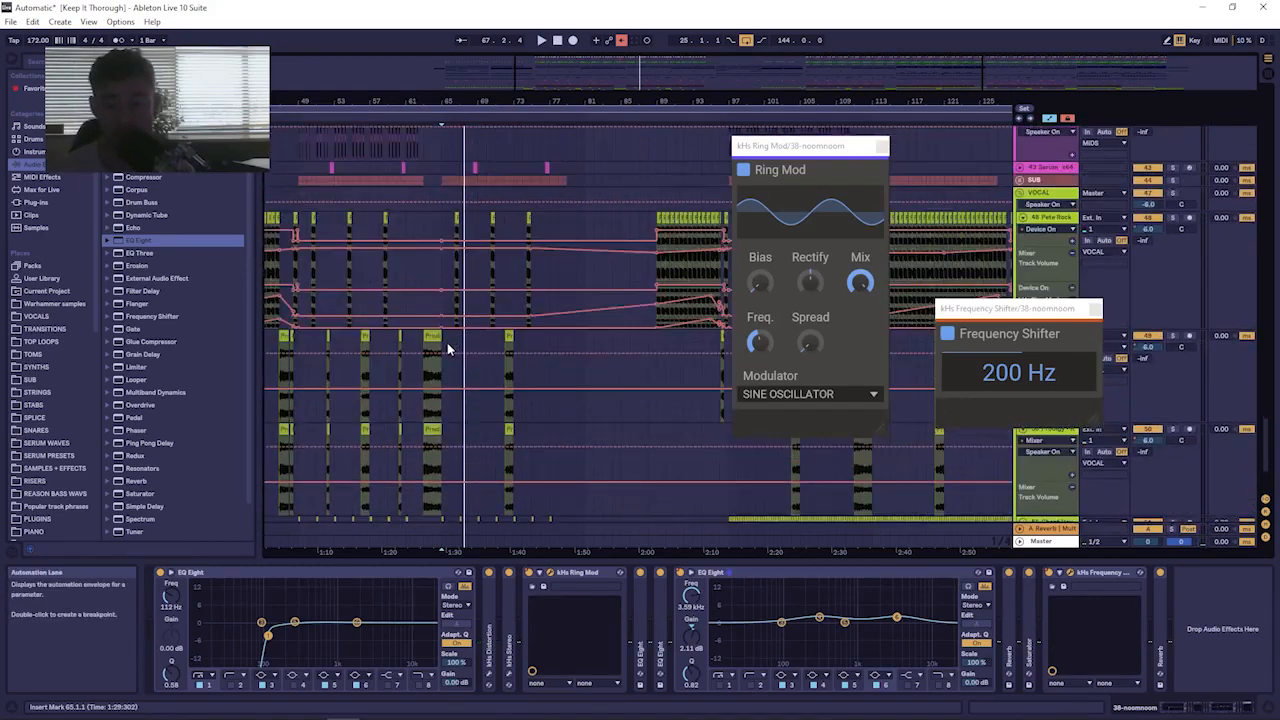
pyautogui.moveTo(316, 101); pyautogui.dragTo(363, 96)
pyautogui.scroll(8, 641, 209)
pyautogui.scroll(8, 641, 209)
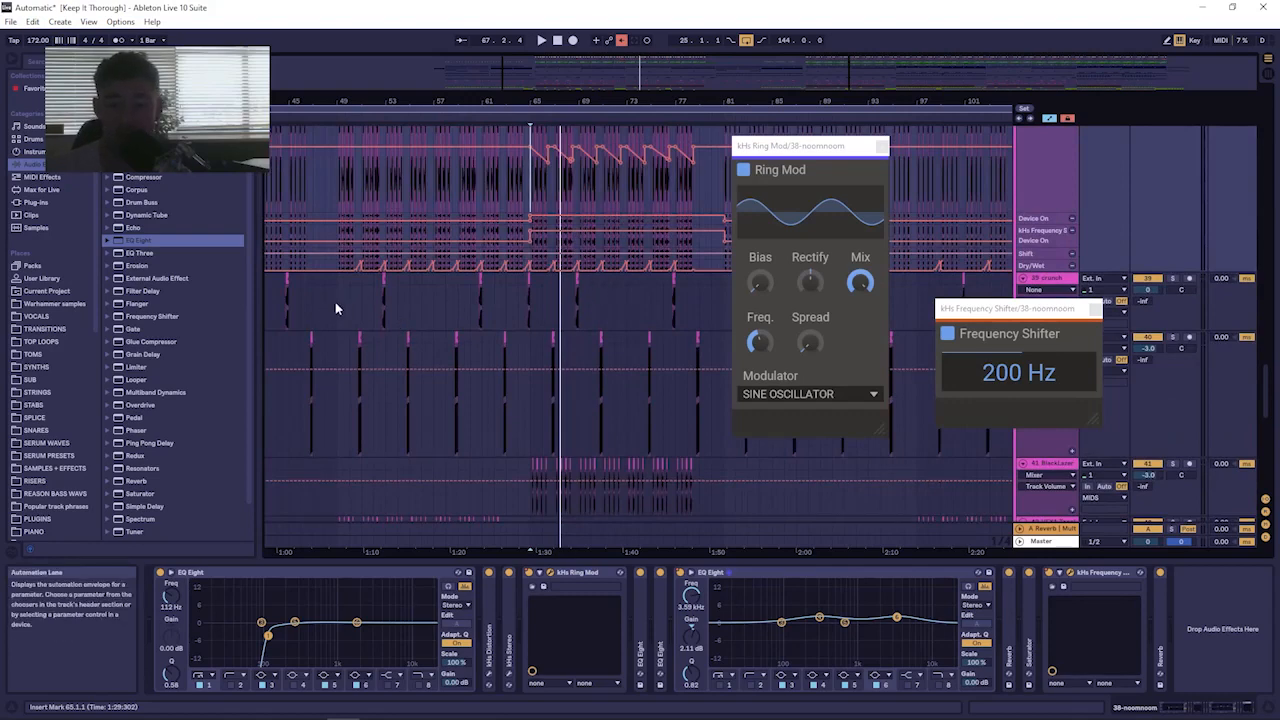
pyautogui.moveTo(338, 298)
pyautogui.mouseDown()
pyautogui.moveTo(366, 404)
pyautogui.moveTo(705, 425)
pyautogui.moveTo(718, 481)
pyautogui.moveTo(696, 314)
pyautogui.mouseUp()
pyautogui.click(696, 314)
pyautogui.scroll(-5, 656, 347)
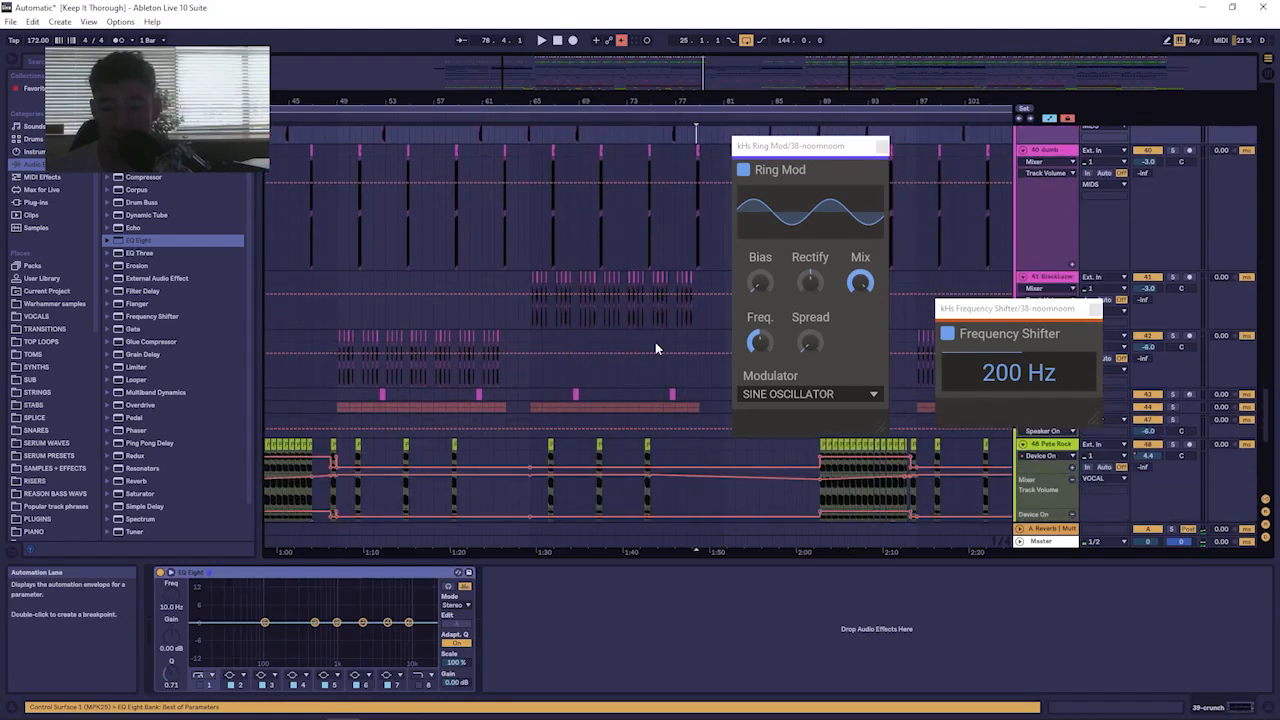
pyautogui.scroll(8, 655, 348)
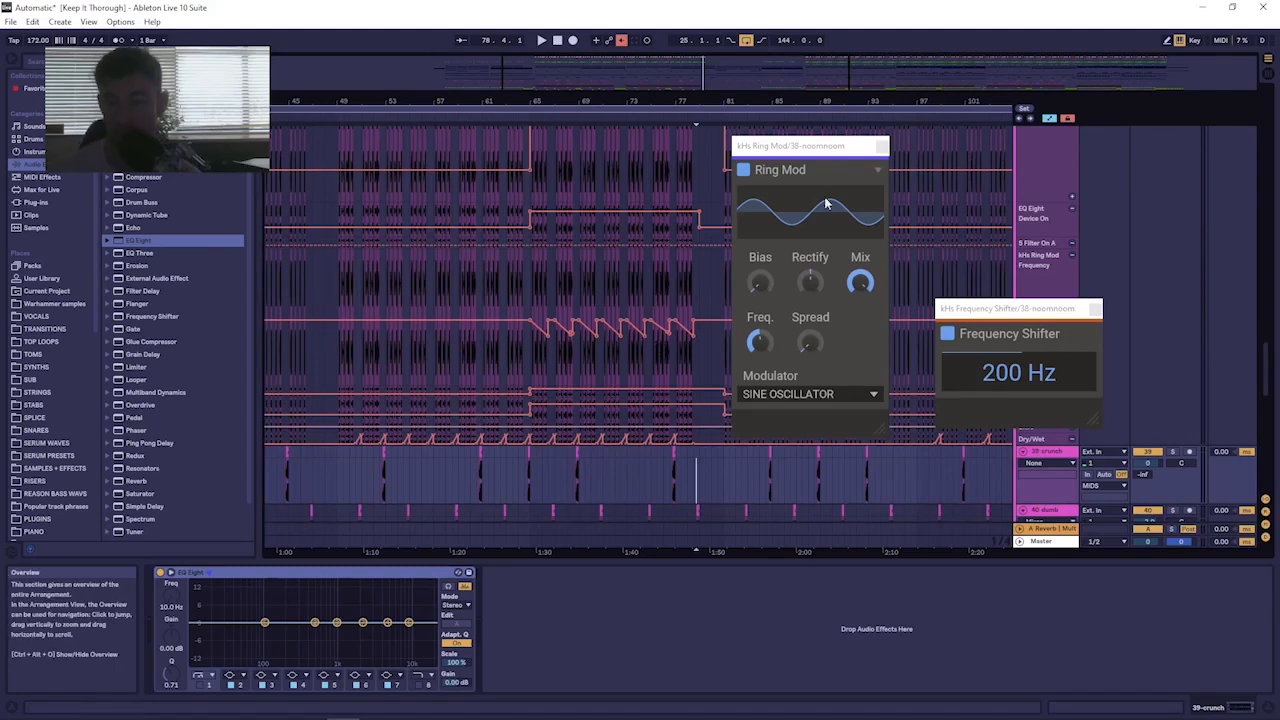
# Place the insert mark at bar 65 on the EQ Eight Device On automation and play the mix from there.
pyautogui.click(521, 191)
pyautogui.moveTo(523, 102); pyautogui.dragTo(522, 212)
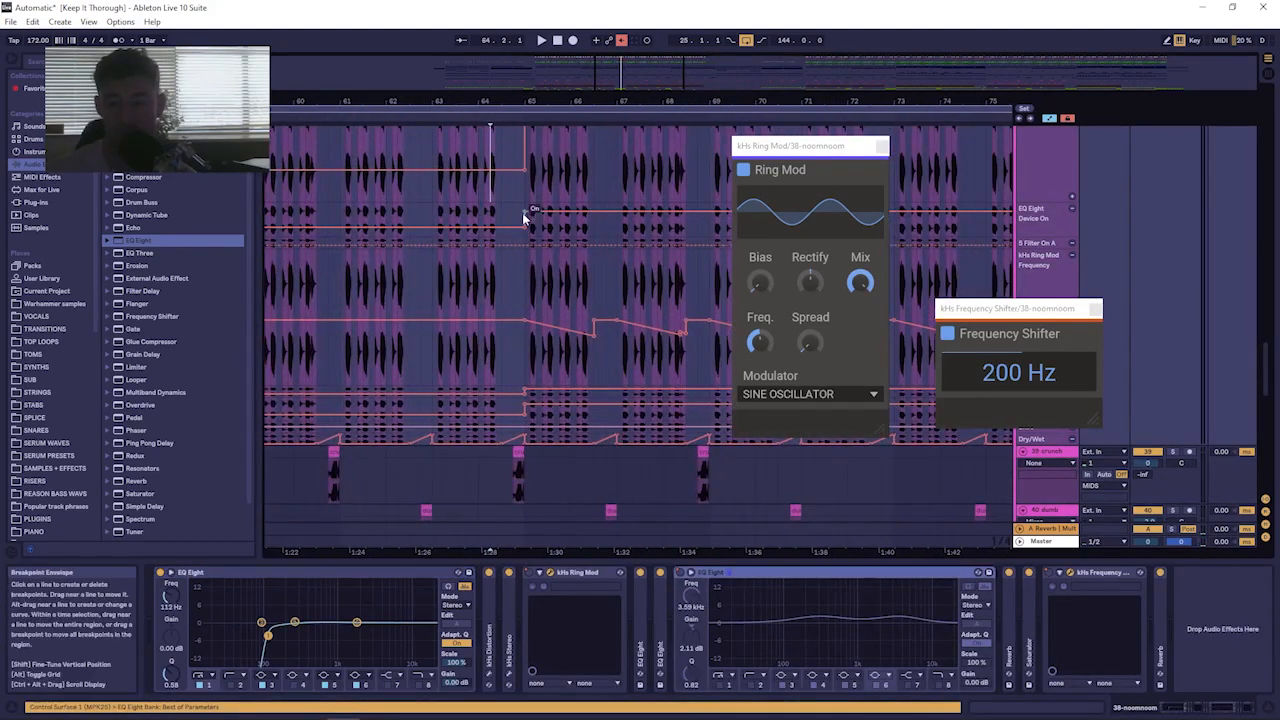
pyautogui.press('space')
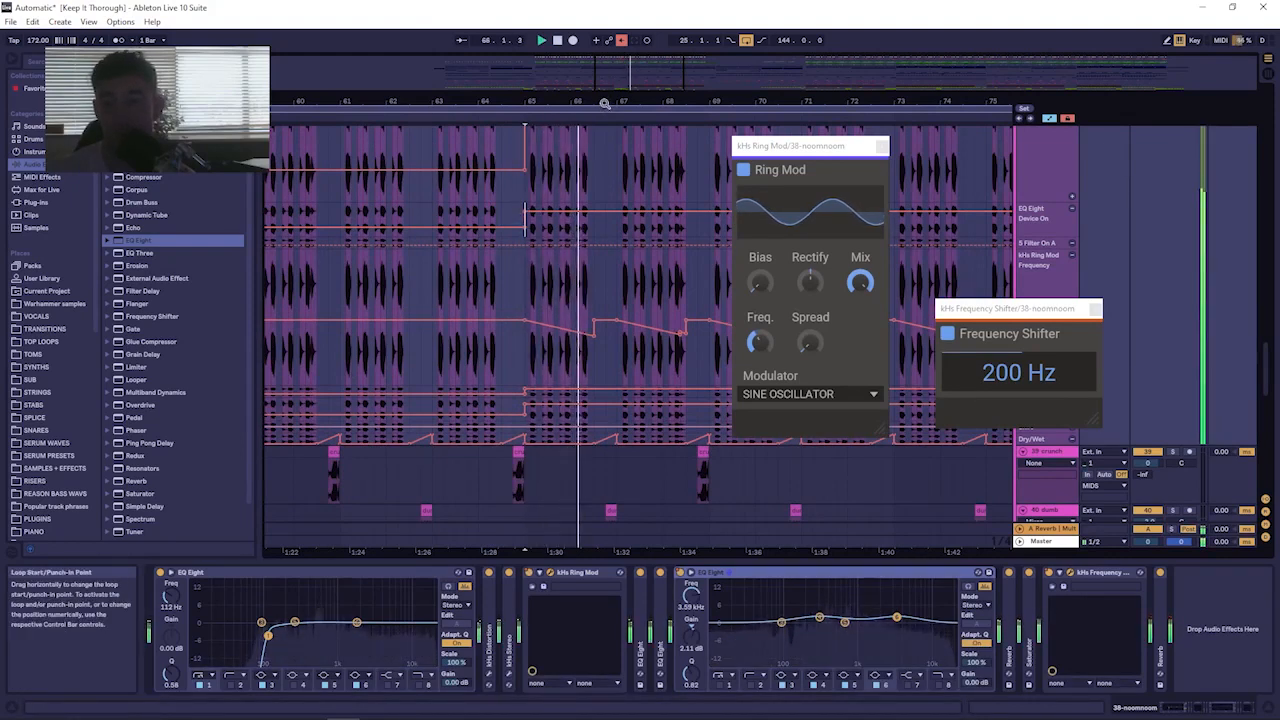
pyautogui.moveTo(603, 102); pyautogui.dragTo(515, 34)
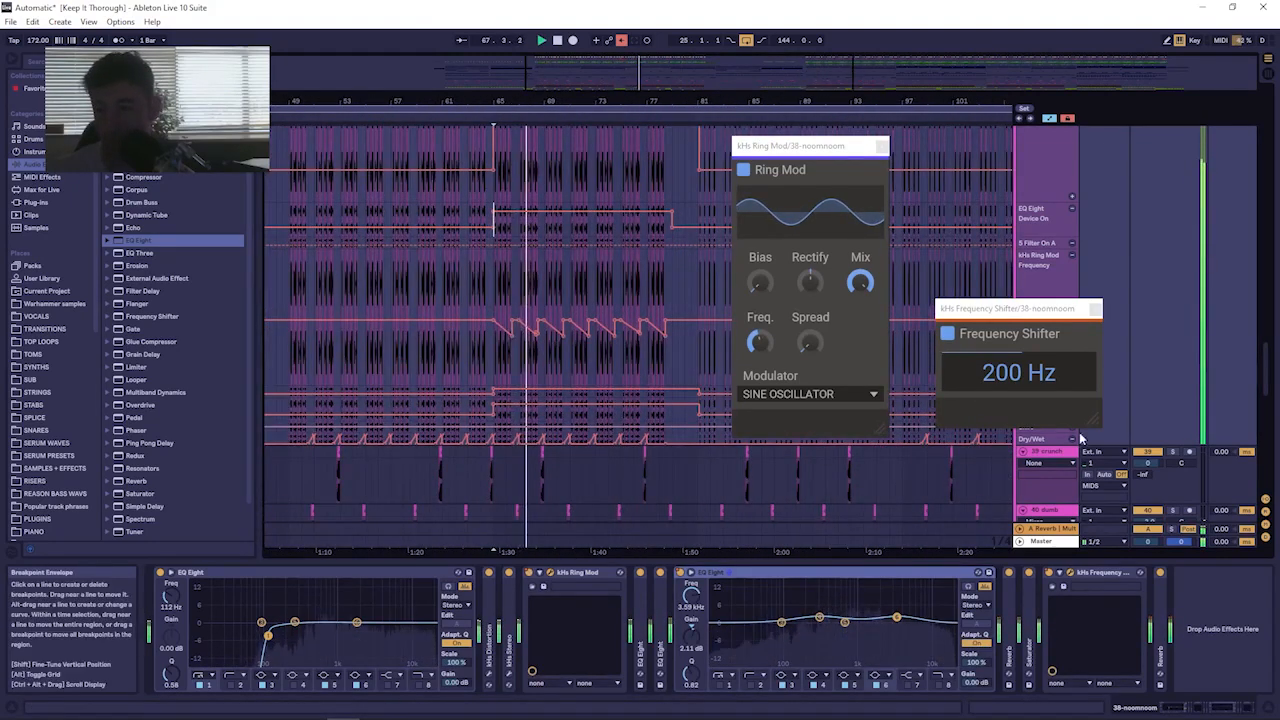
# Close the Frequency Shifter and Ring Mod windows and shrink the Ring Mod Frequency lane to view the track's whole automation.
pyautogui.click(1096, 309)
pyautogui.click(882, 147)
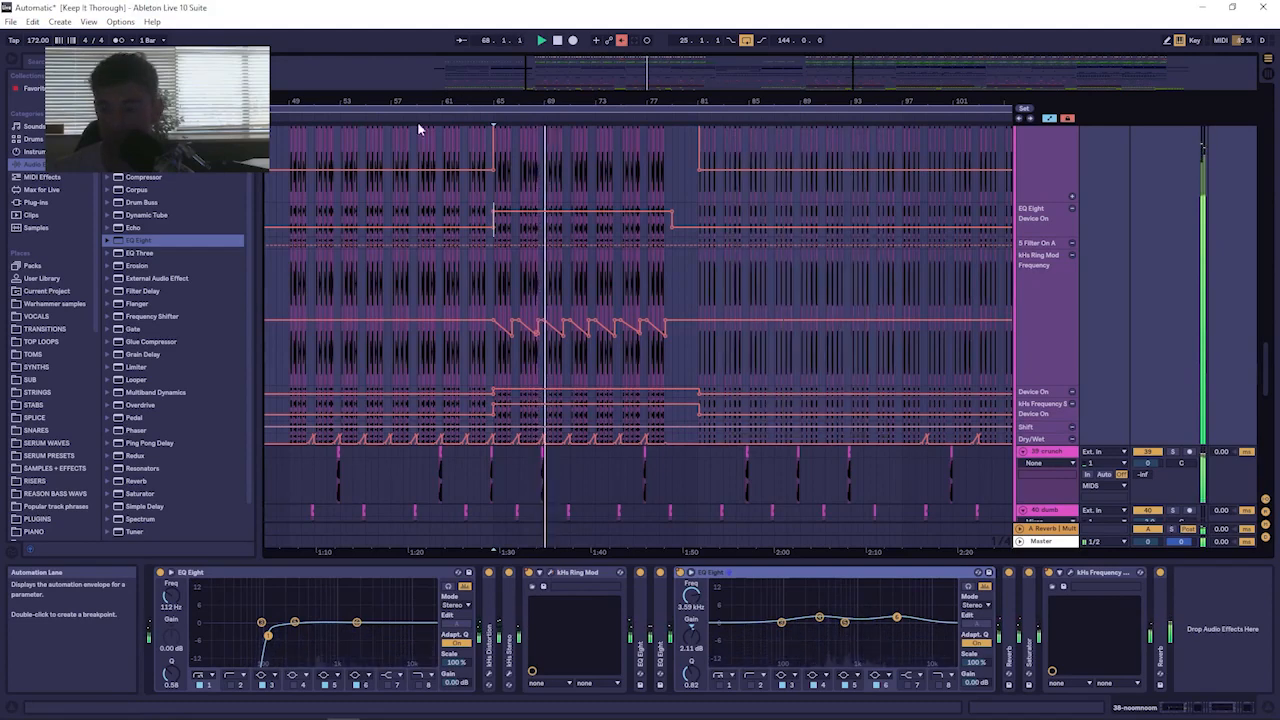
pyautogui.moveTo(525, 102); pyautogui.dragTo(546, 34)
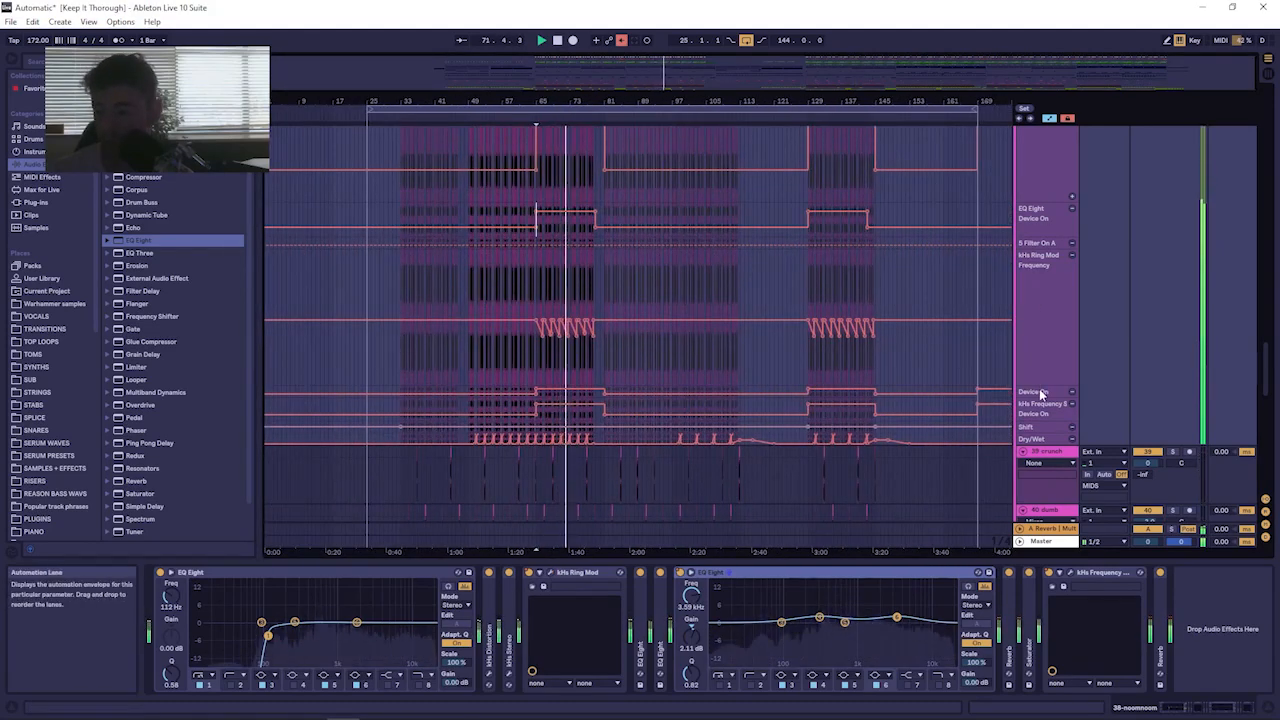
pyautogui.moveTo(1040, 387); pyautogui.dragTo(1044, 204)
pyautogui.scroll(5, 1040, 214)
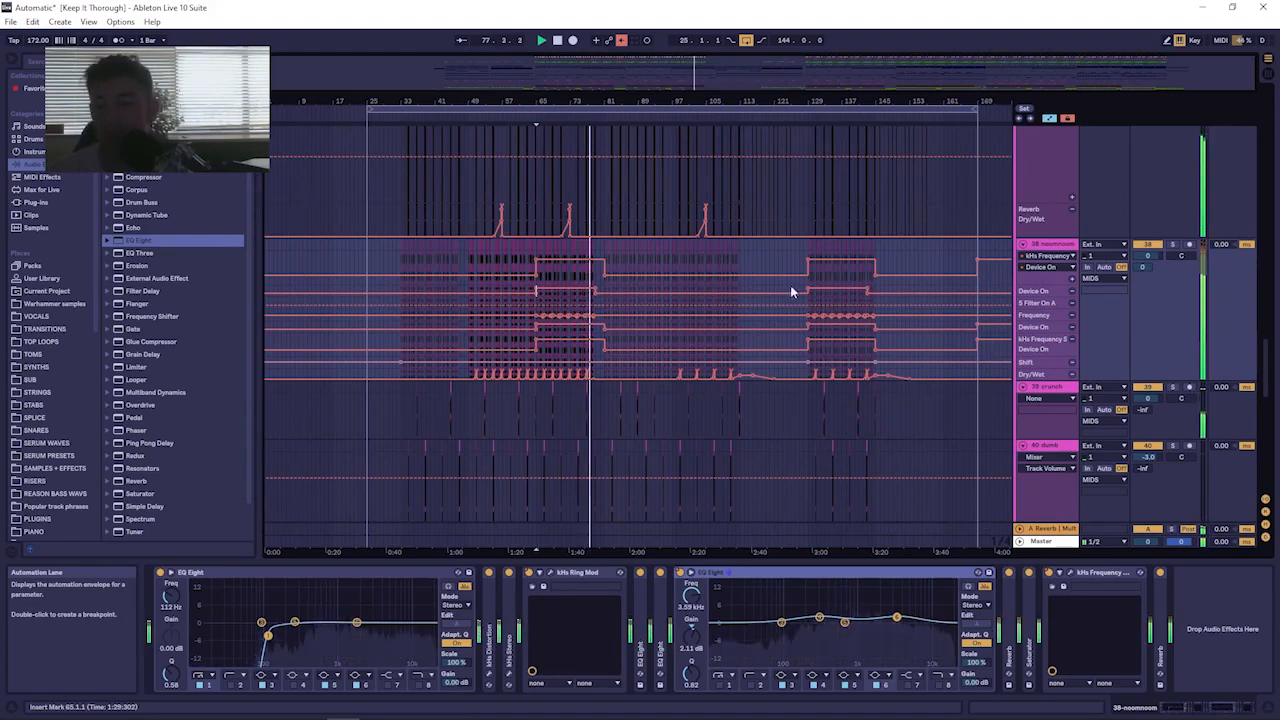
# Unfold the two EQ Eights directly after the Ring Mod on 38-noomnoom and play the track soloed from bar 65.
pyautogui.press('space')
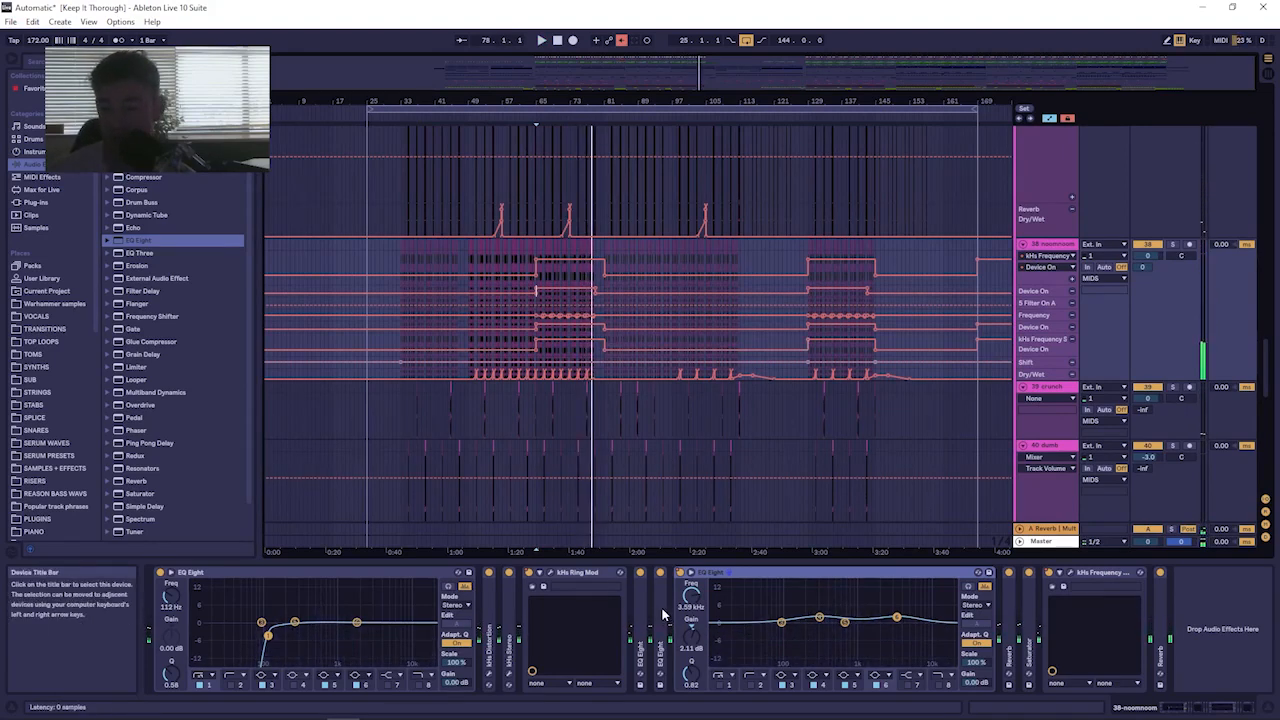
pyautogui.doubleClick(662, 612)
pyautogui.click(640, 616)
pyautogui.doubleClick(640, 617)
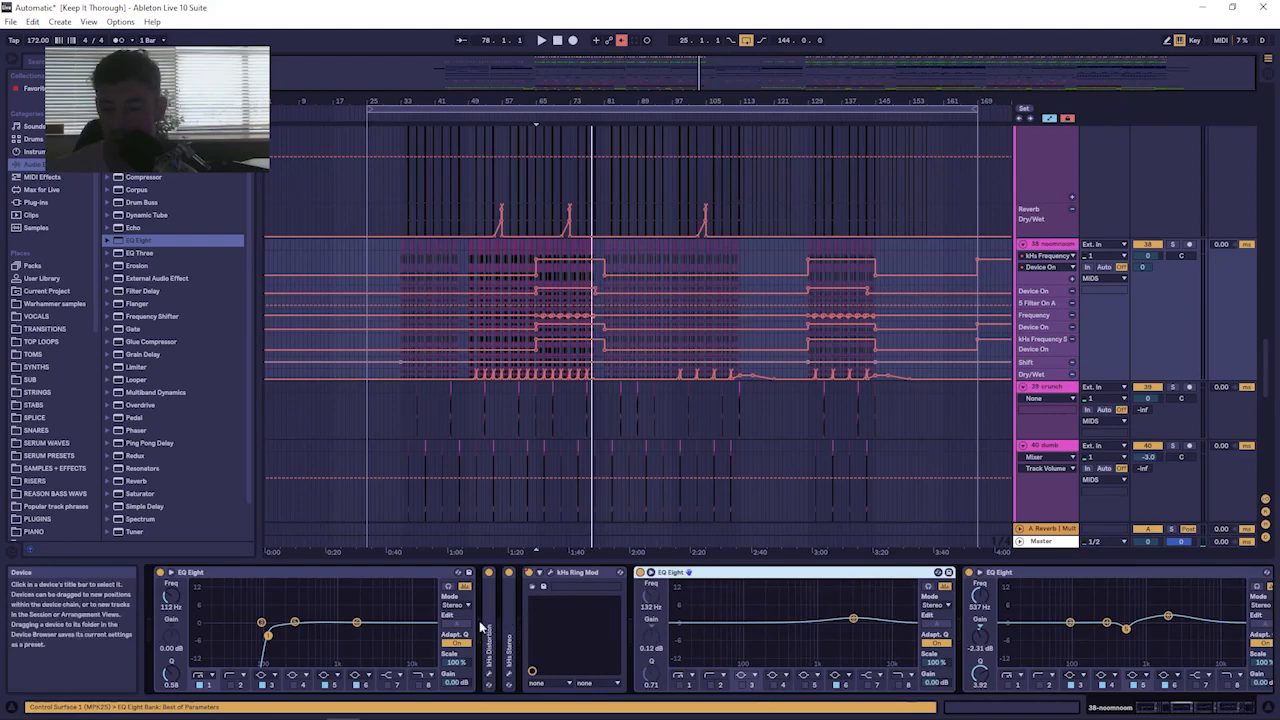
pyautogui.press('space')
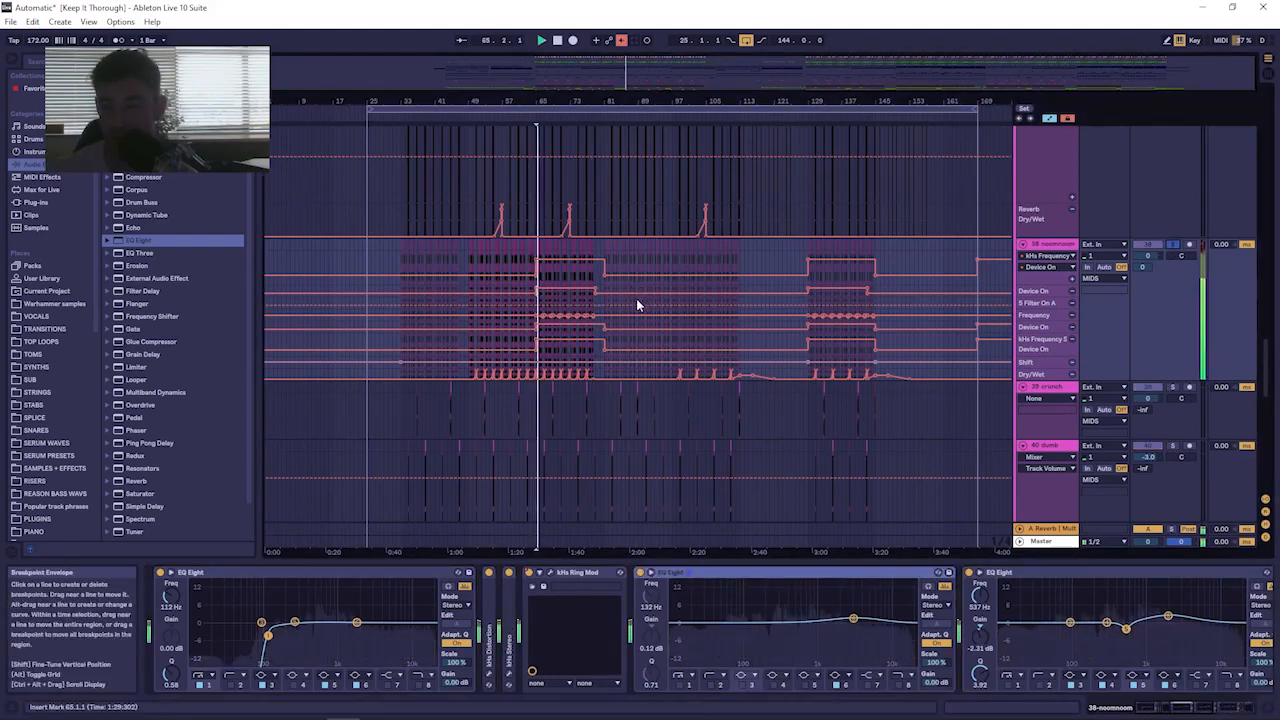
pyautogui.press('space')
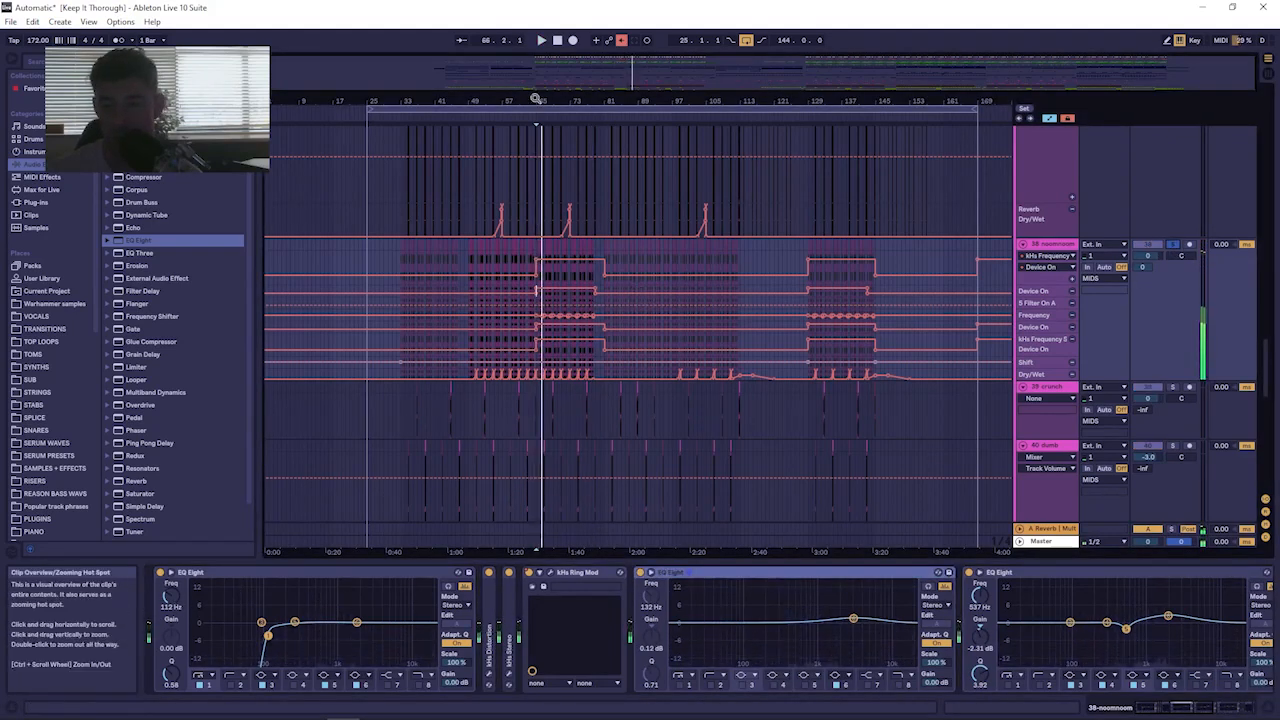
# Try raising the low-cut frequency of the first EQ Eight on 38-noomnoom to 408 Hz and undo the change.
pyautogui.moveTo(541, 102)
pyautogui.mouseDown()
pyautogui.moveTo(530, 200)
pyautogui.moveTo(539, 110)
pyautogui.mouseUp()
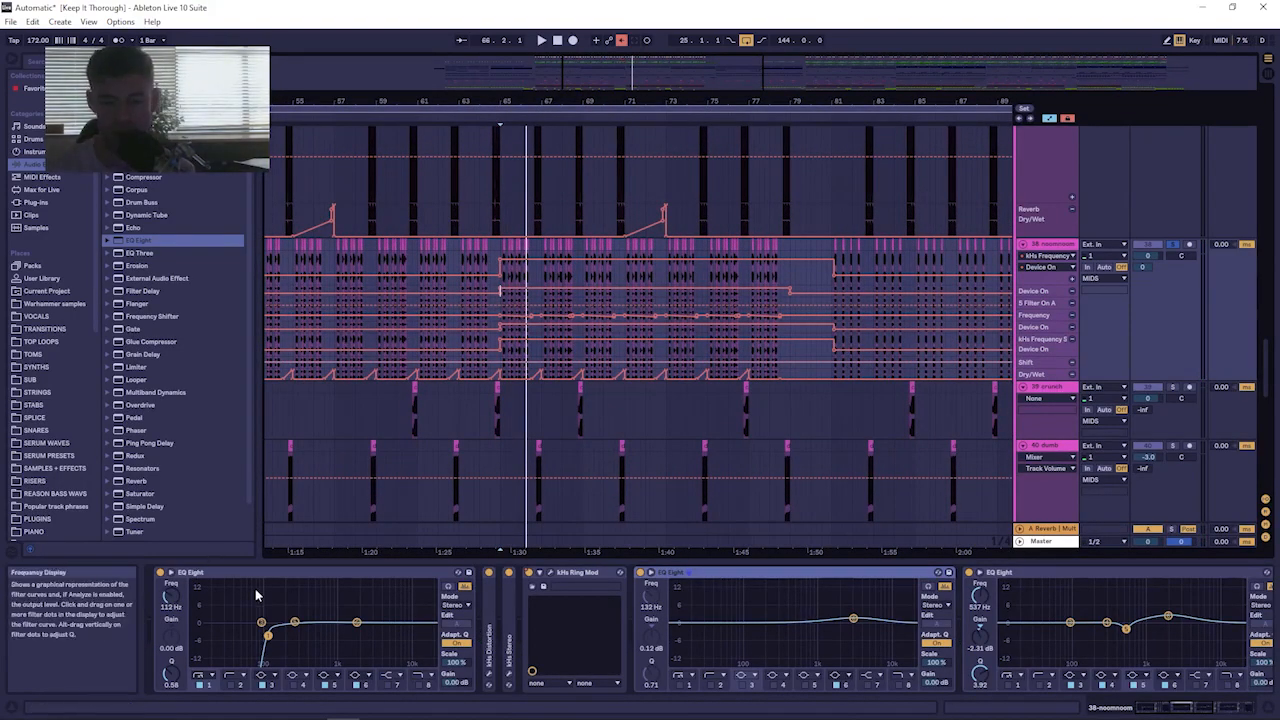
pyautogui.moveTo(507, 99); pyautogui.dragTo(493, 185)
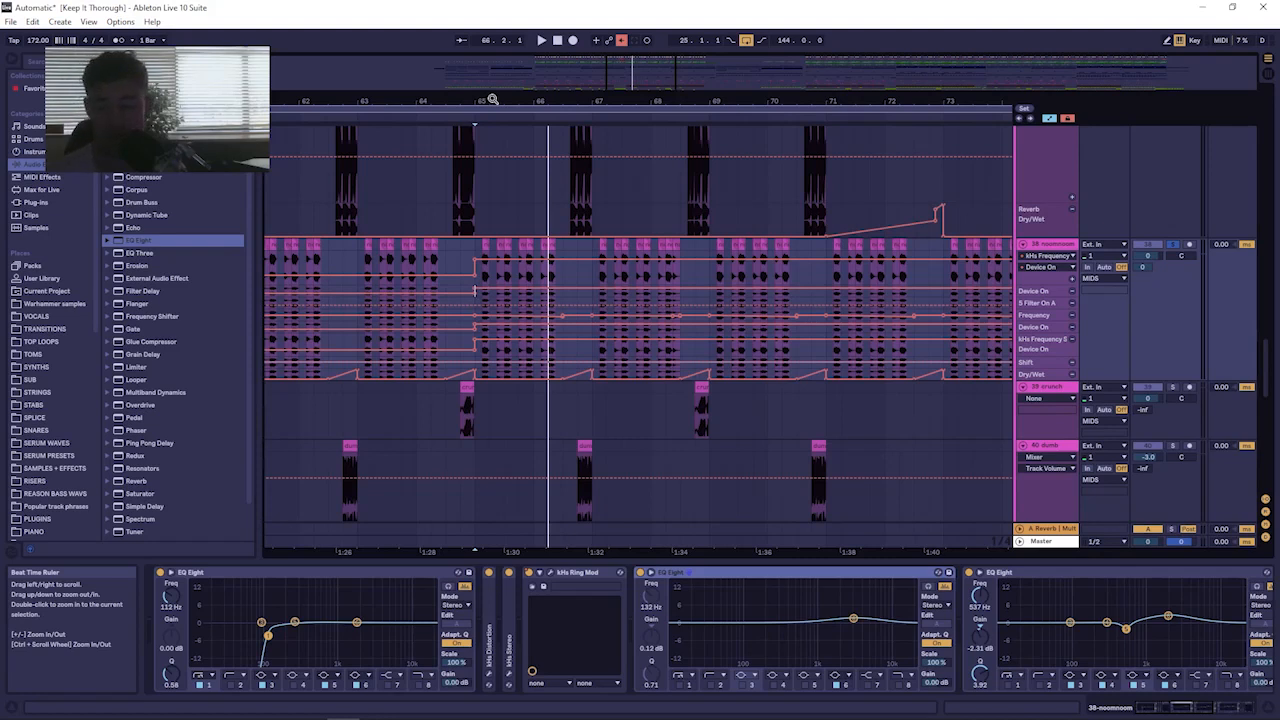
pyautogui.click(295, 622)
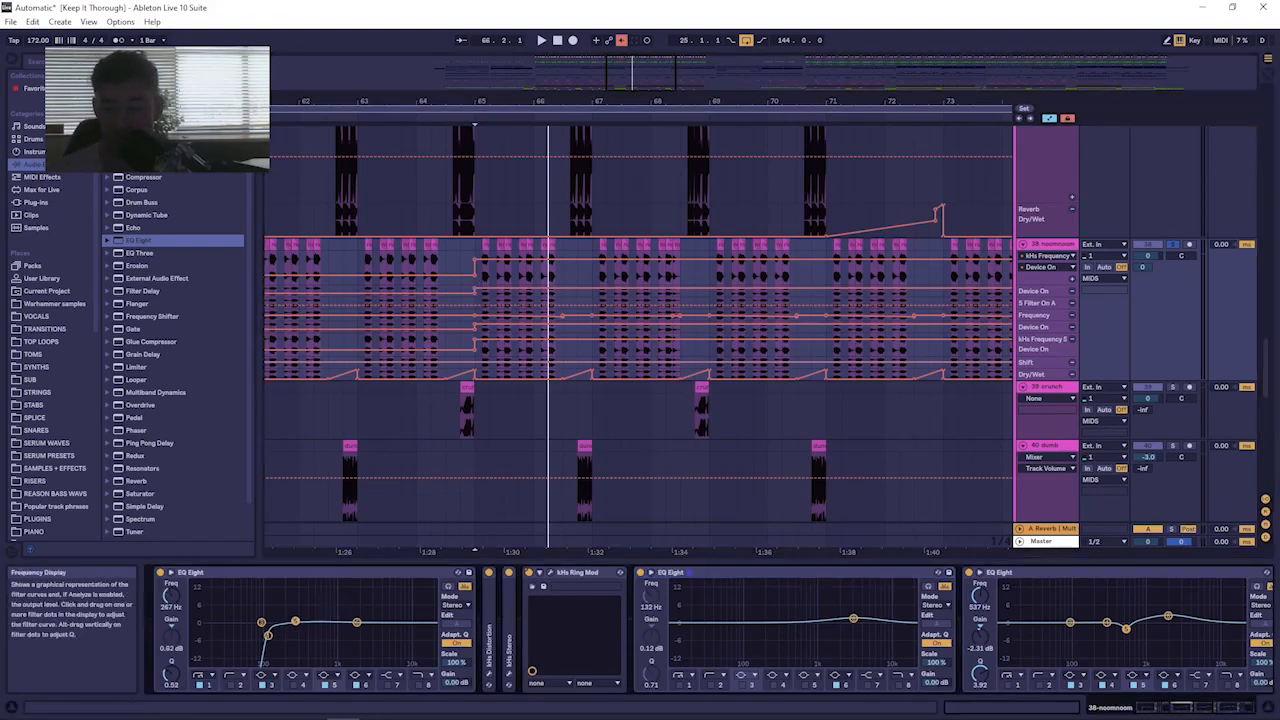
pyautogui.moveTo(295, 622)
pyautogui.mouseDown()
pyautogui.moveTo(283, 606)
pyautogui.moveTo(294, 598)
pyautogui.moveTo(270, 636)
pyautogui.moveTo(308, 636)
pyautogui.mouseUp()
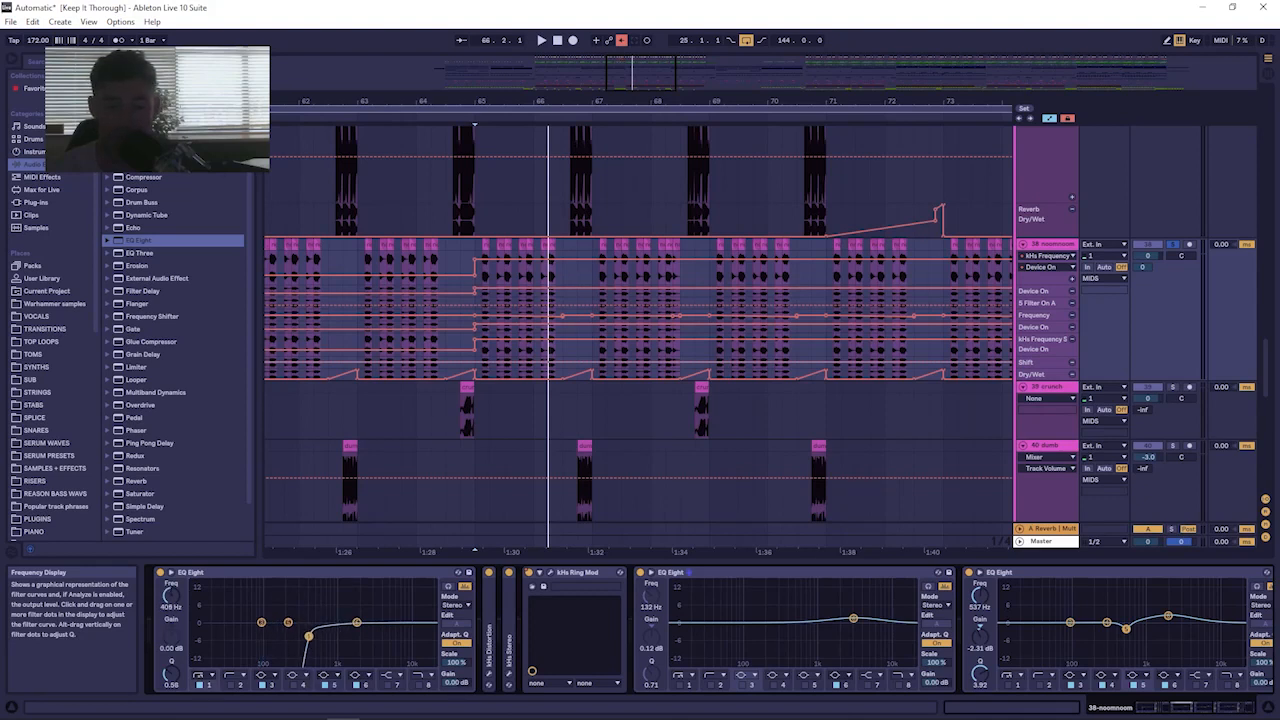
pyautogui.hotkey('ctrl', 'z')
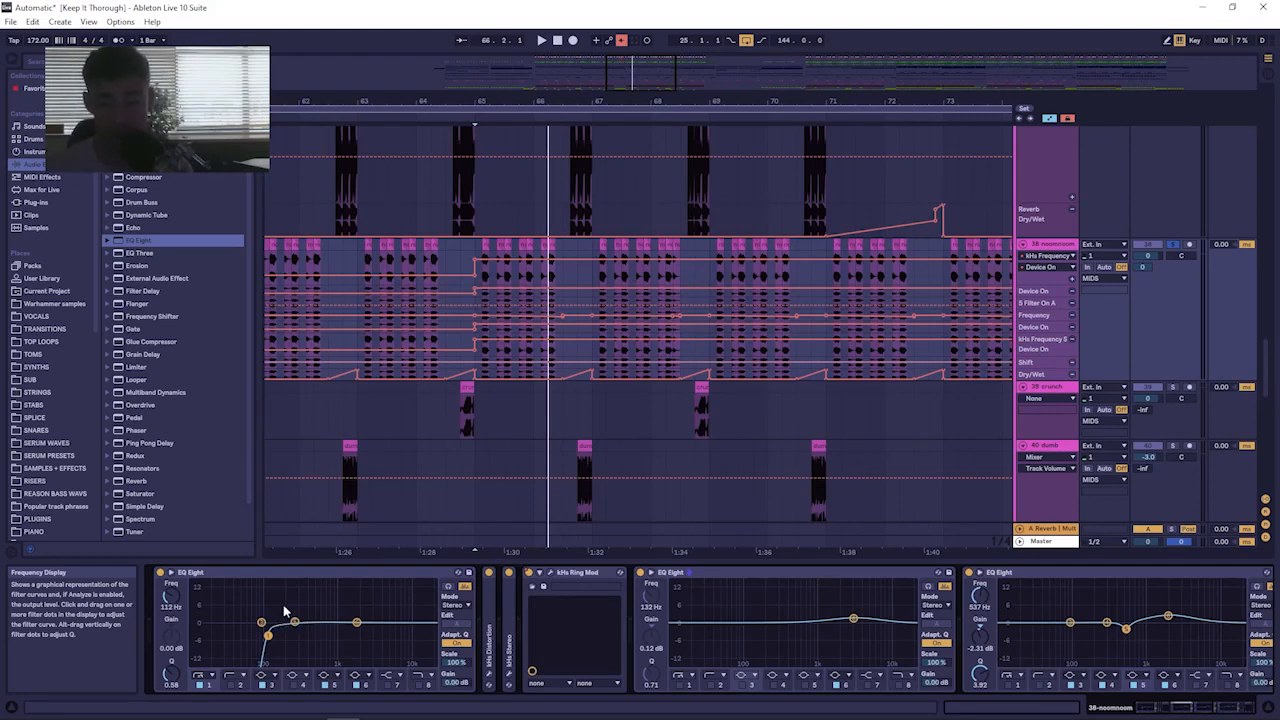
# Try the first EQ Eight's low cut at 141 Hz in the enlarged display and return it to 112 Hz.
pyautogui.press('space')
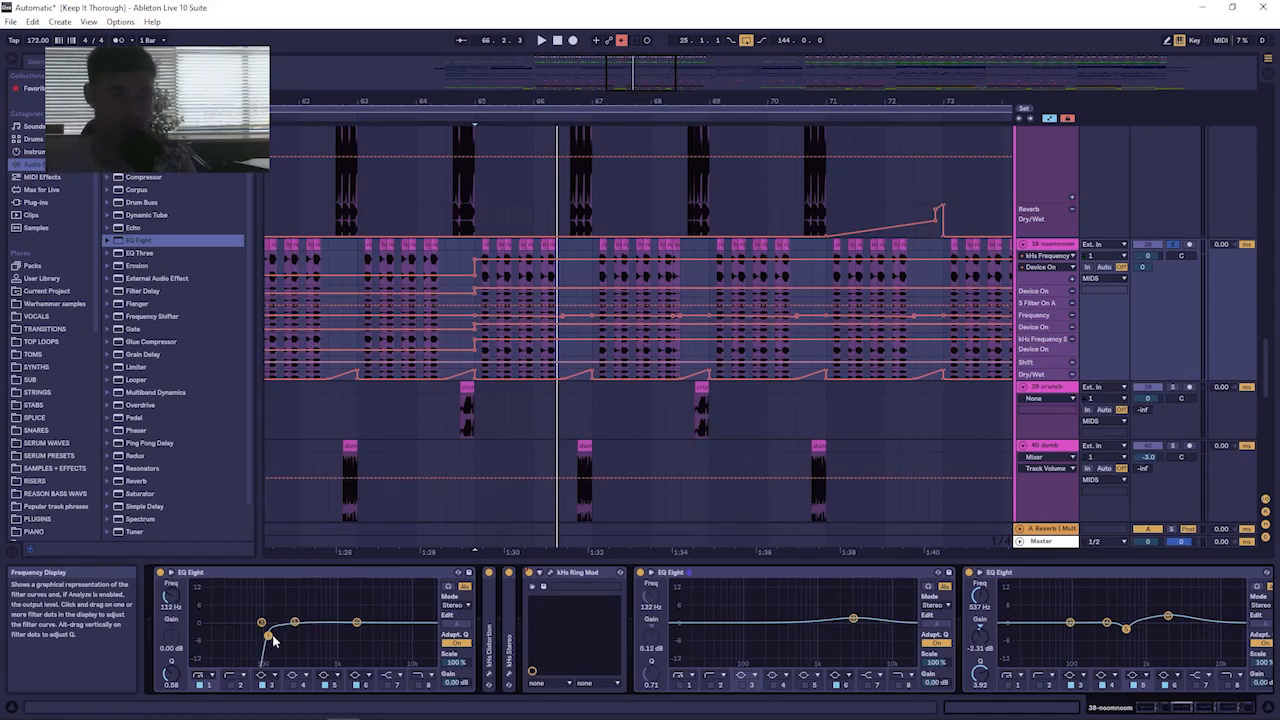
pyautogui.click(171, 574)
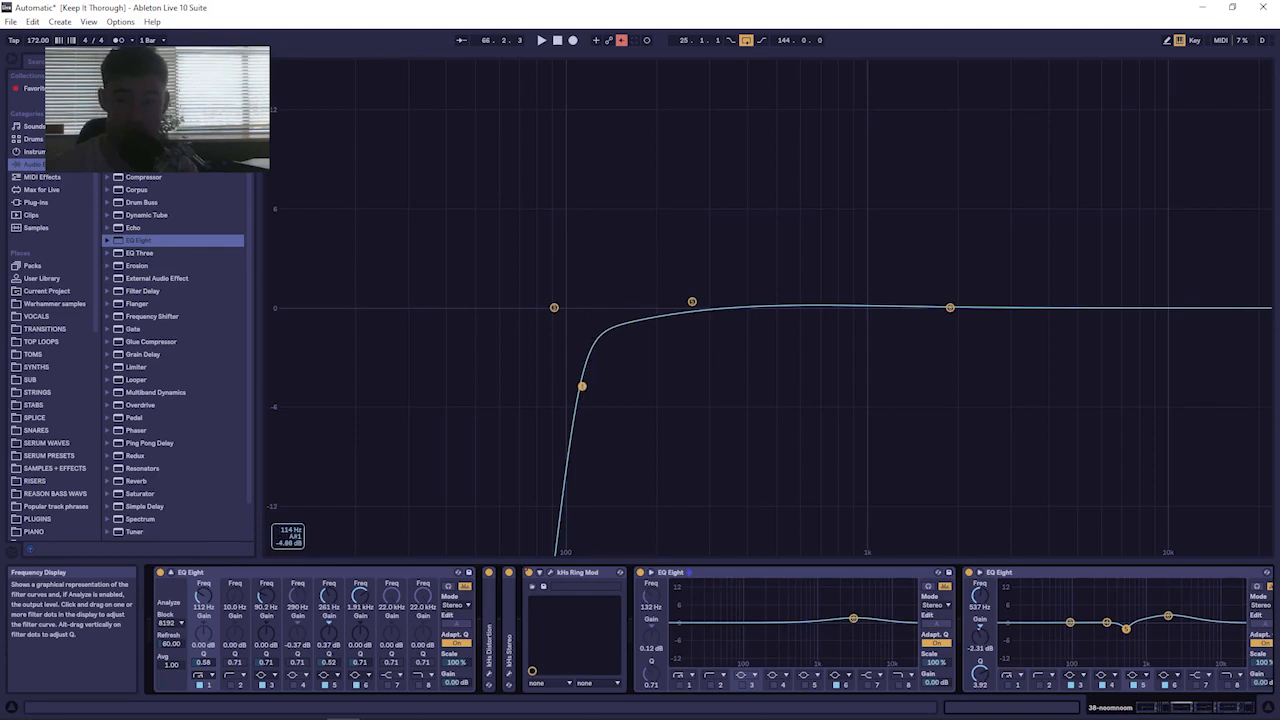
pyautogui.moveTo(582, 386); pyautogui.dragTo(612, 382)
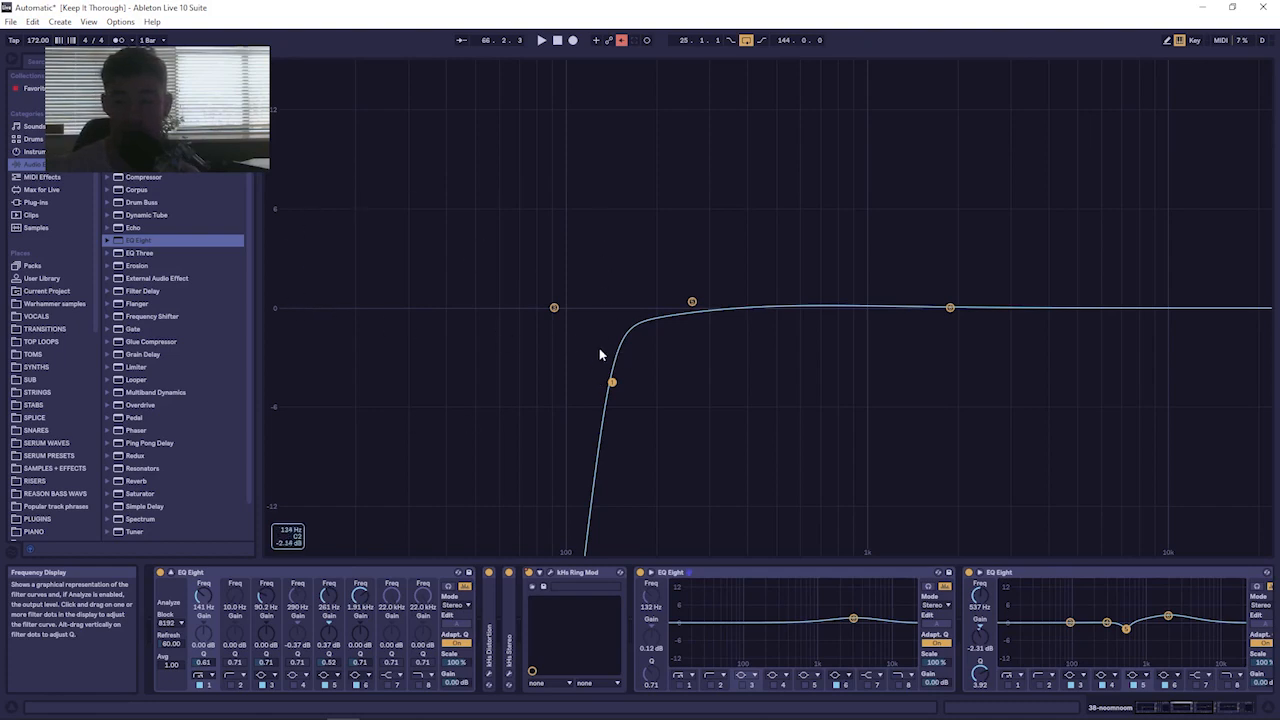
pyautogui.moveTo(612, 386); pyautogui.dragTo(583, 389)
pyautogui.moveTo(500, 58); pyautogui.dragTo(532, 605)
# Examine the 38-noomnoom clips and automation around bars 49 to 81 and enlarge the stab track's lane above it.
pyautogui.moveTo(491, 94); pyautogui.dragTo(492, 63)
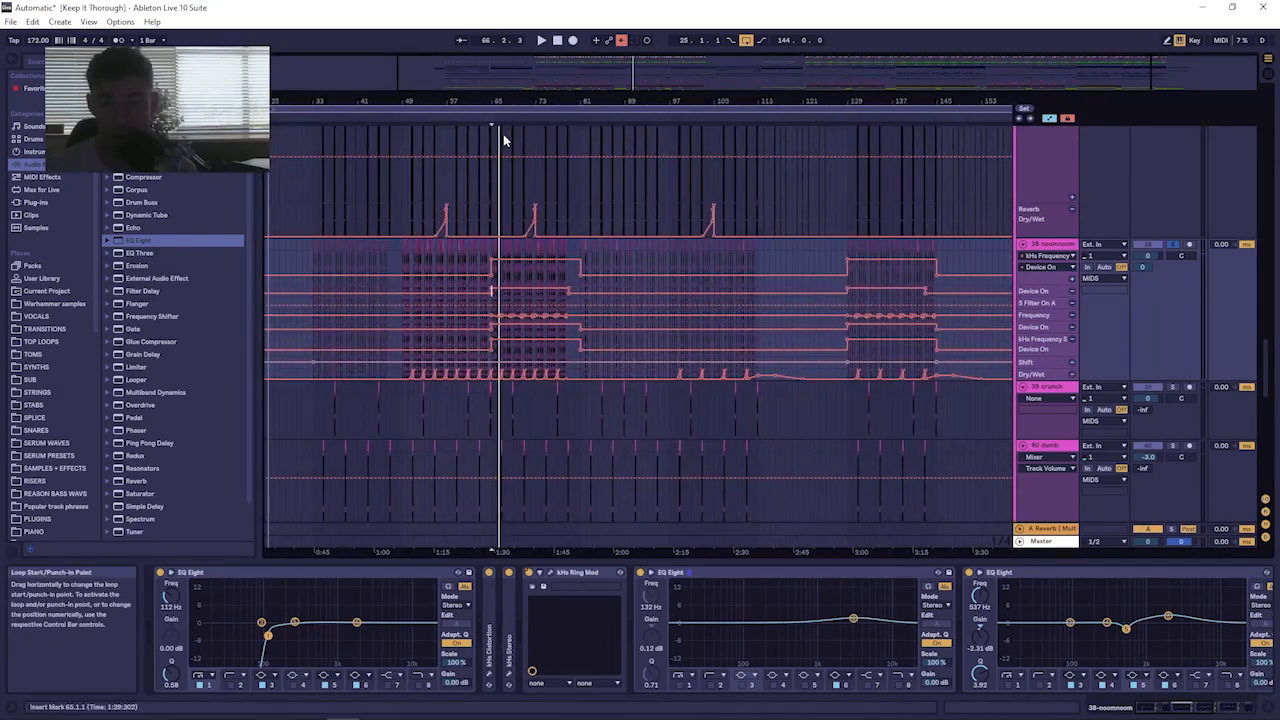
pyautogui.moveTo(401, 100); pyautogui.dragTo(402, 117)
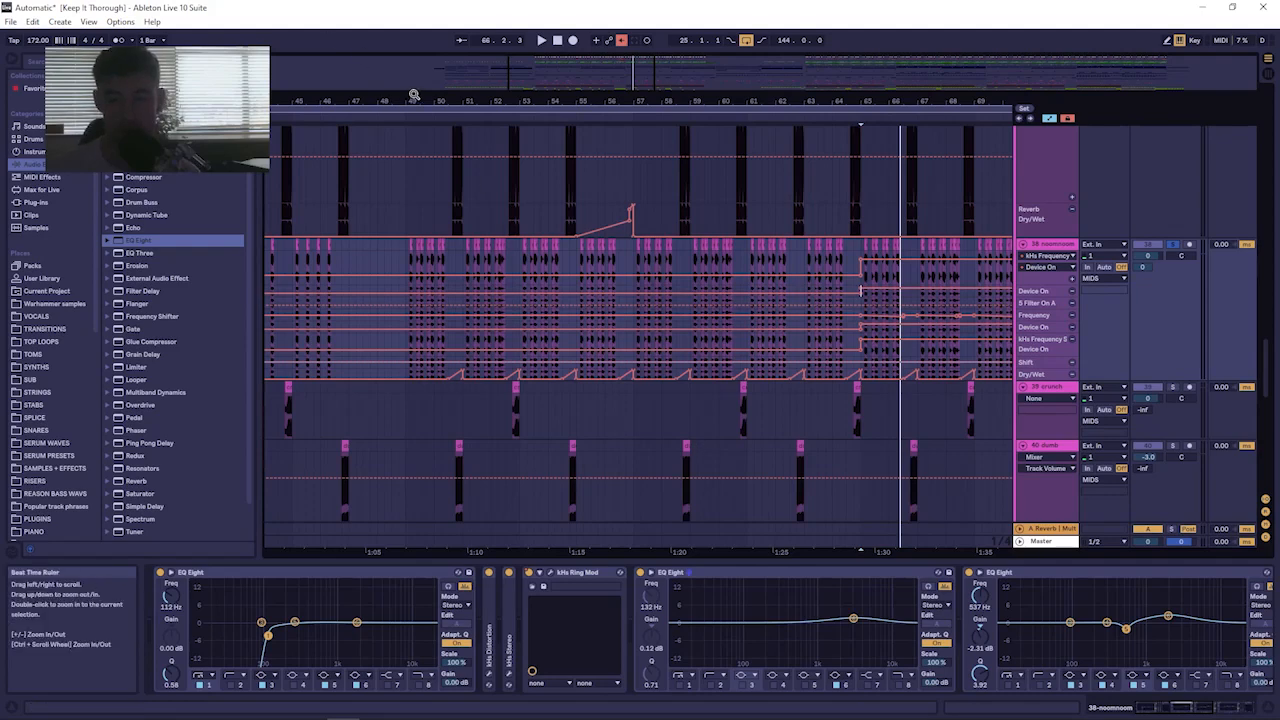
pyautogui.moveTo(414, 98); pyautogui.dragTo(309, 88)
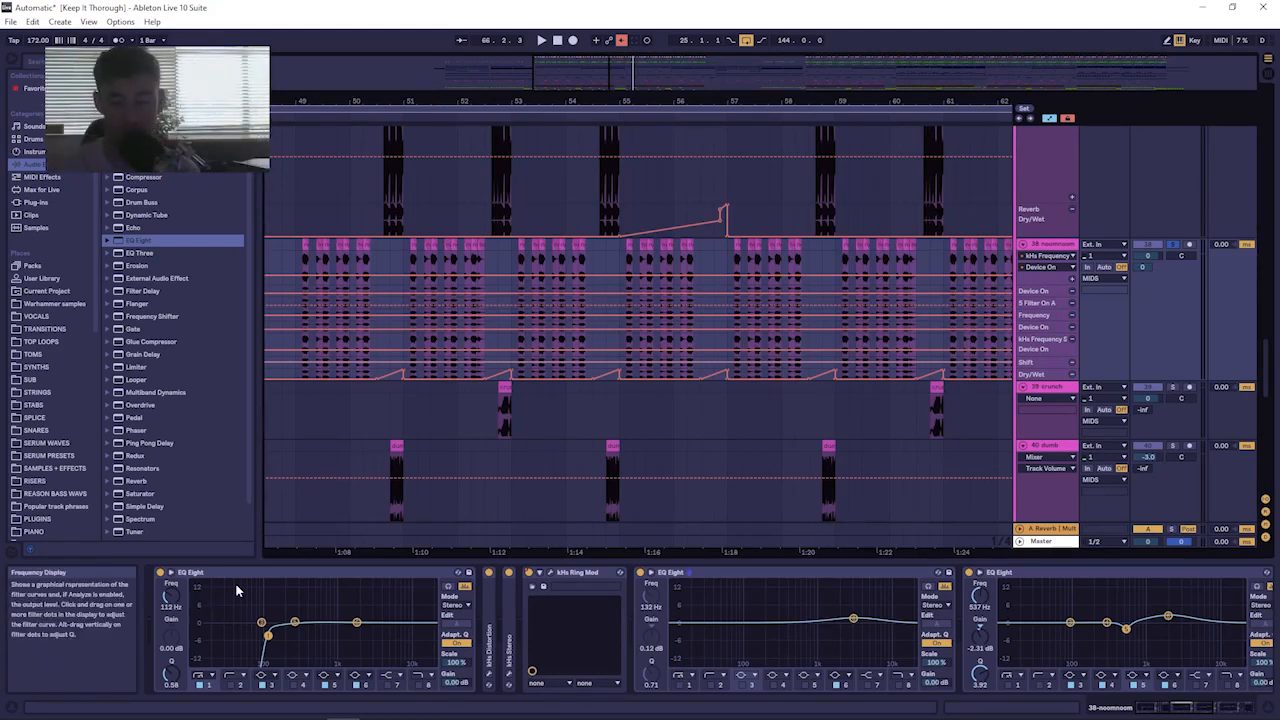
pyautogui.moveTo(321, 95); pyautogui.dragTo(321, 50)
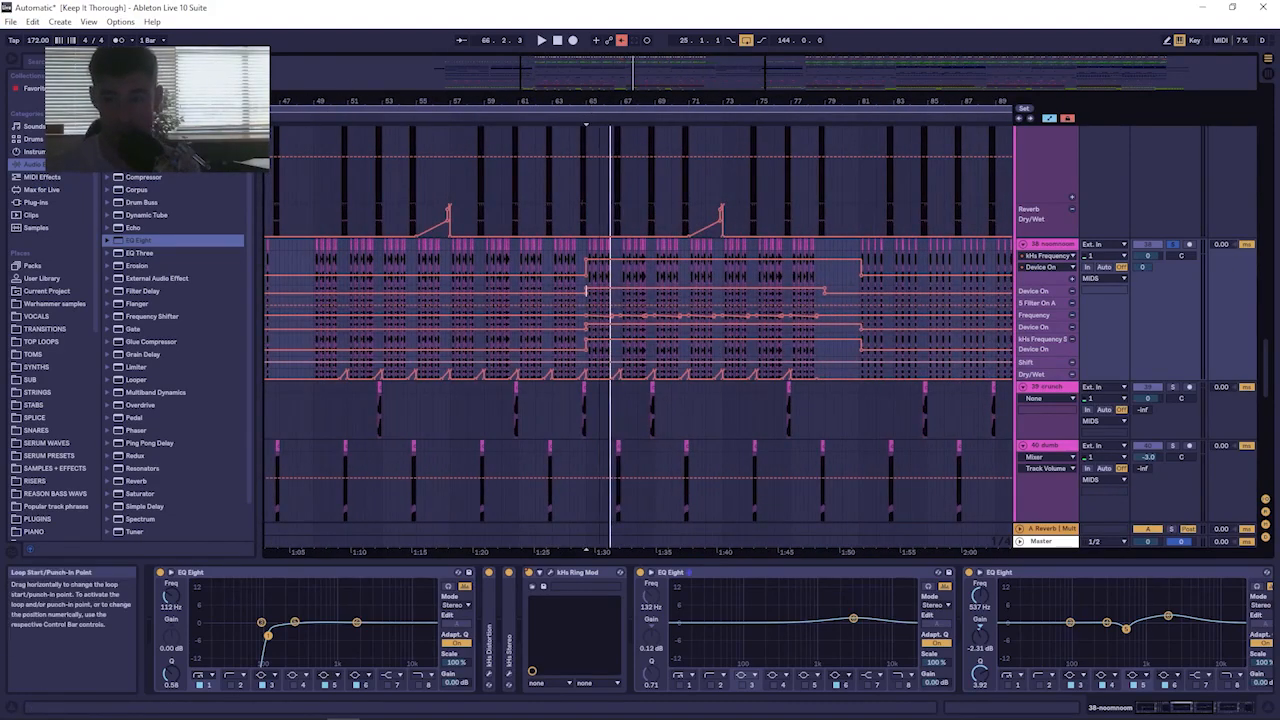
pyautogui.moveTo(533, 100)
pyautogui.mouseDown()
pyautogui.moveTo(533, 55)
pyautogui.moveTo(556, 70)
pyautogui.moveTo(556, 101)
pyautogui.mouseUp()
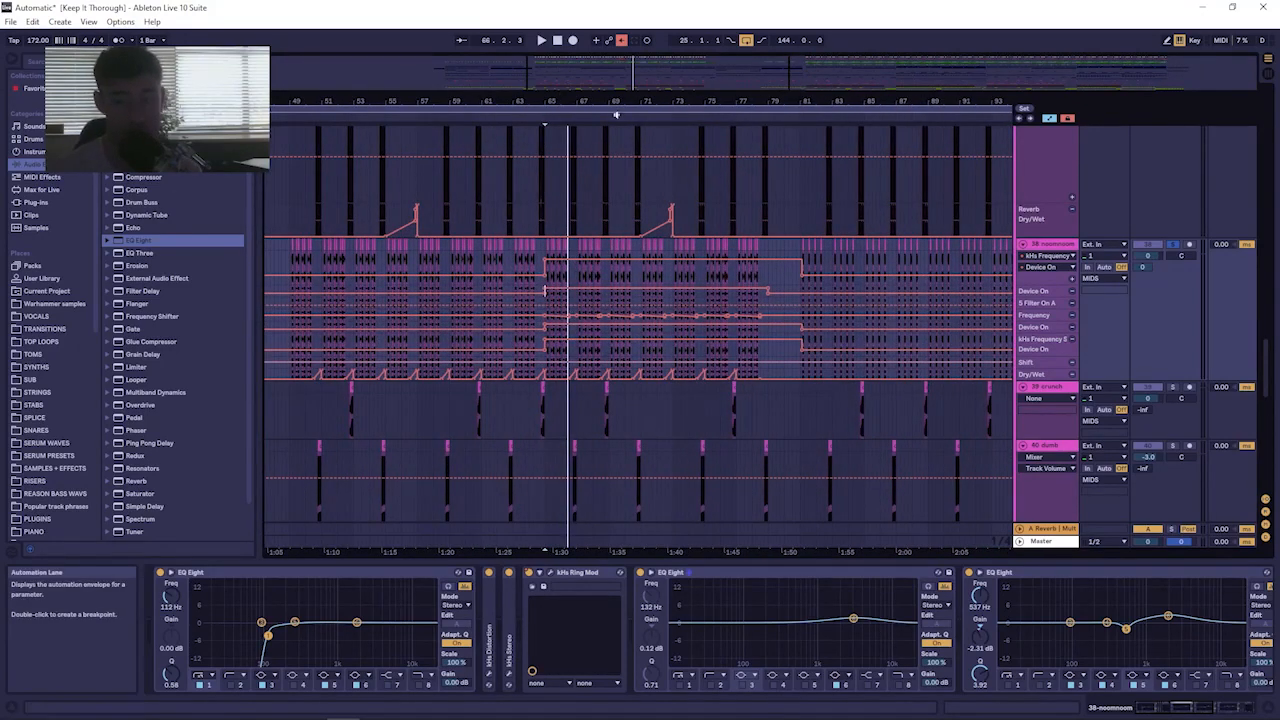
pyautogui.moveTo(566, 86); pyautogui.dragTo(551, 52)
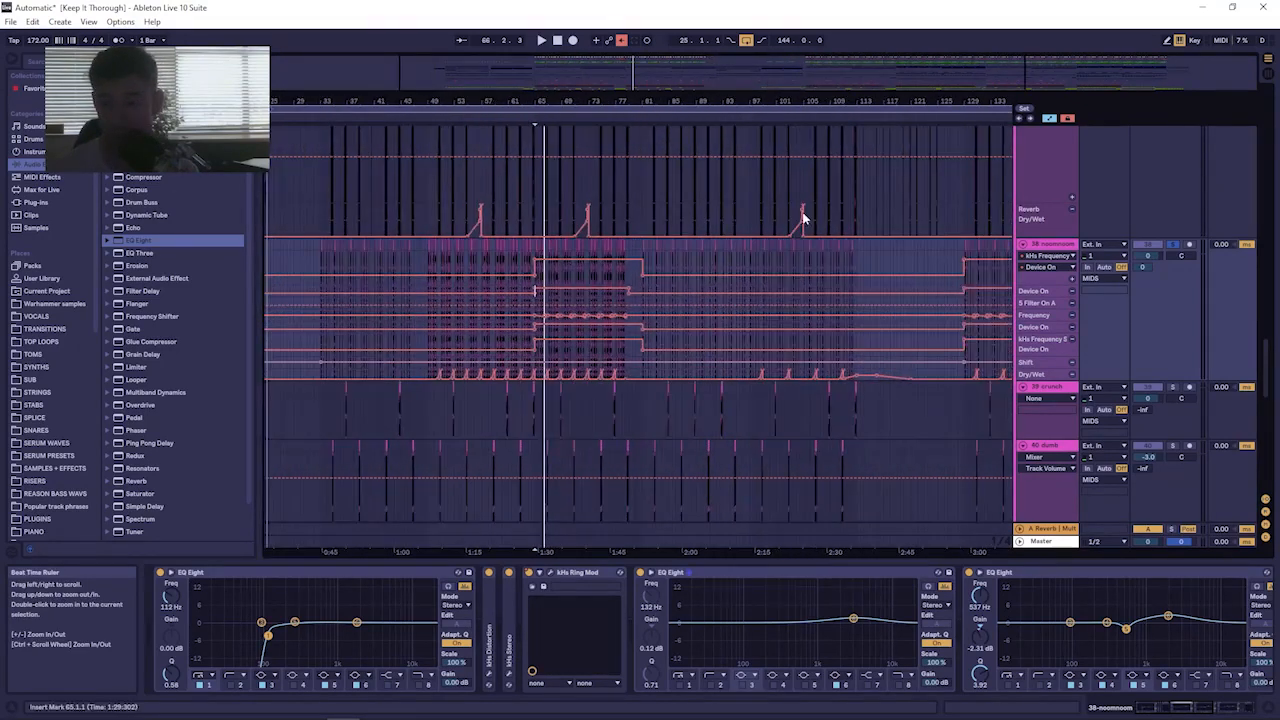
pyautogui.moveTo(1041, 237); pyautogui.dragTo(1041, 293)
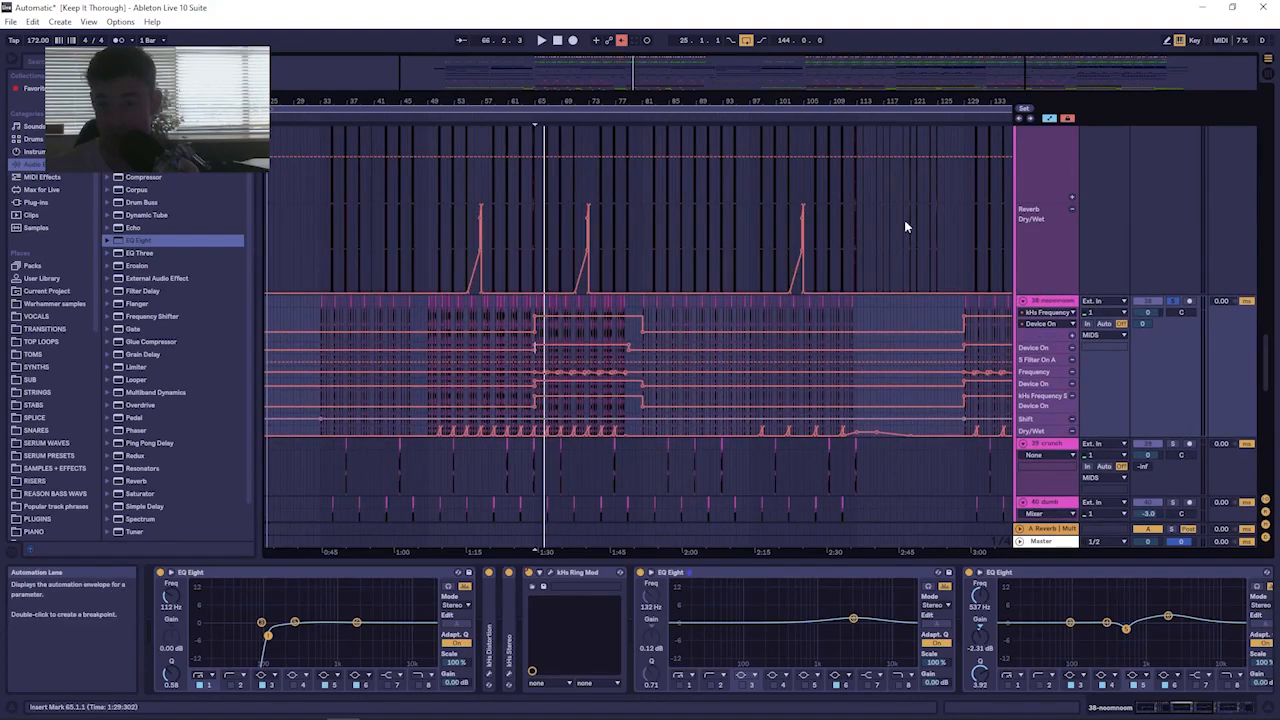
pyautogui.scroll(1, 906, 229)
# Unsolo 38-noomnoom and play the MIDS group soloed from bar 65.
pyautogui.press('space')
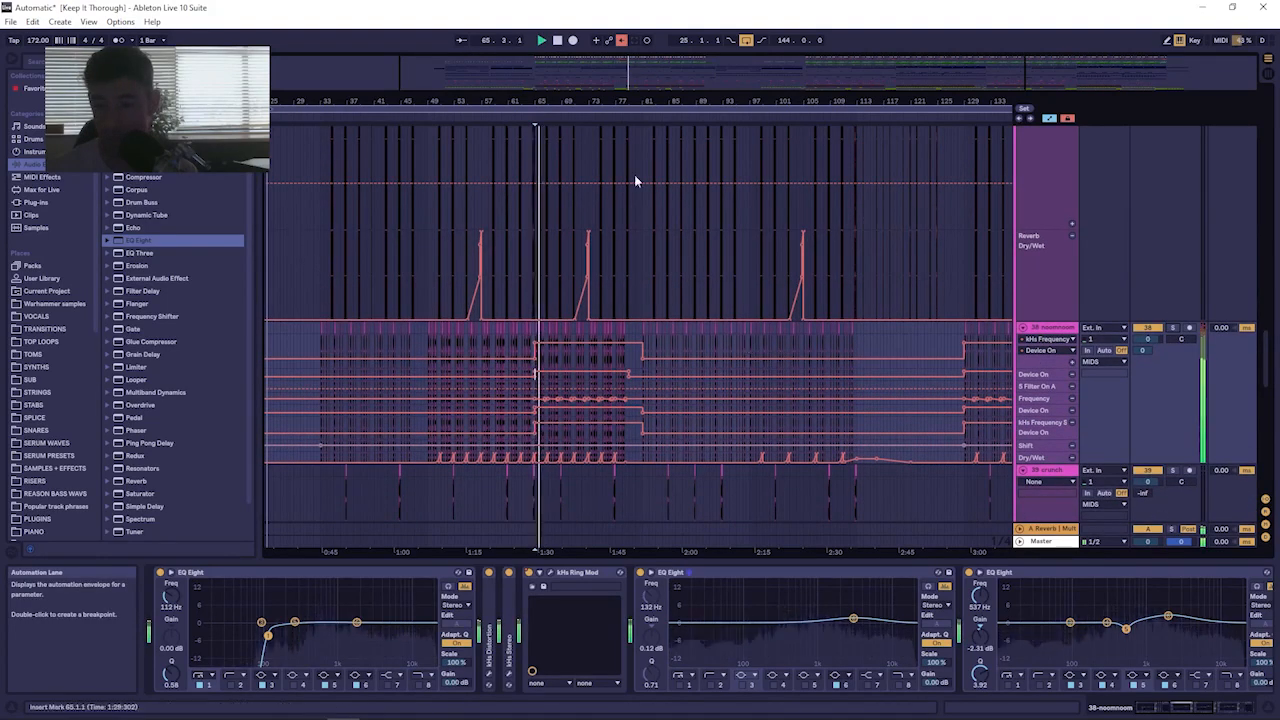
pyautogui.scroll(-7, 795, 305)
pyautogui.scroll(7, 796, 298)
pyautogui.scroll(7, 796, 293)
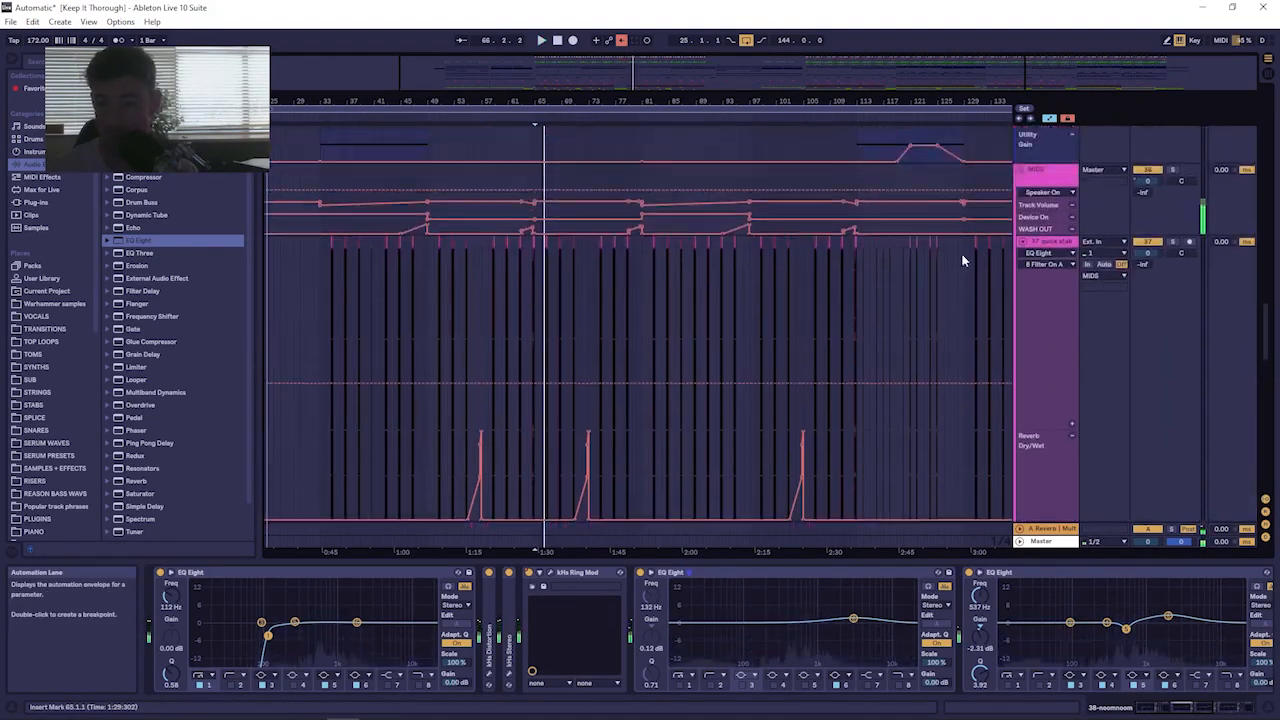
pyautogui.click(1050, 188)
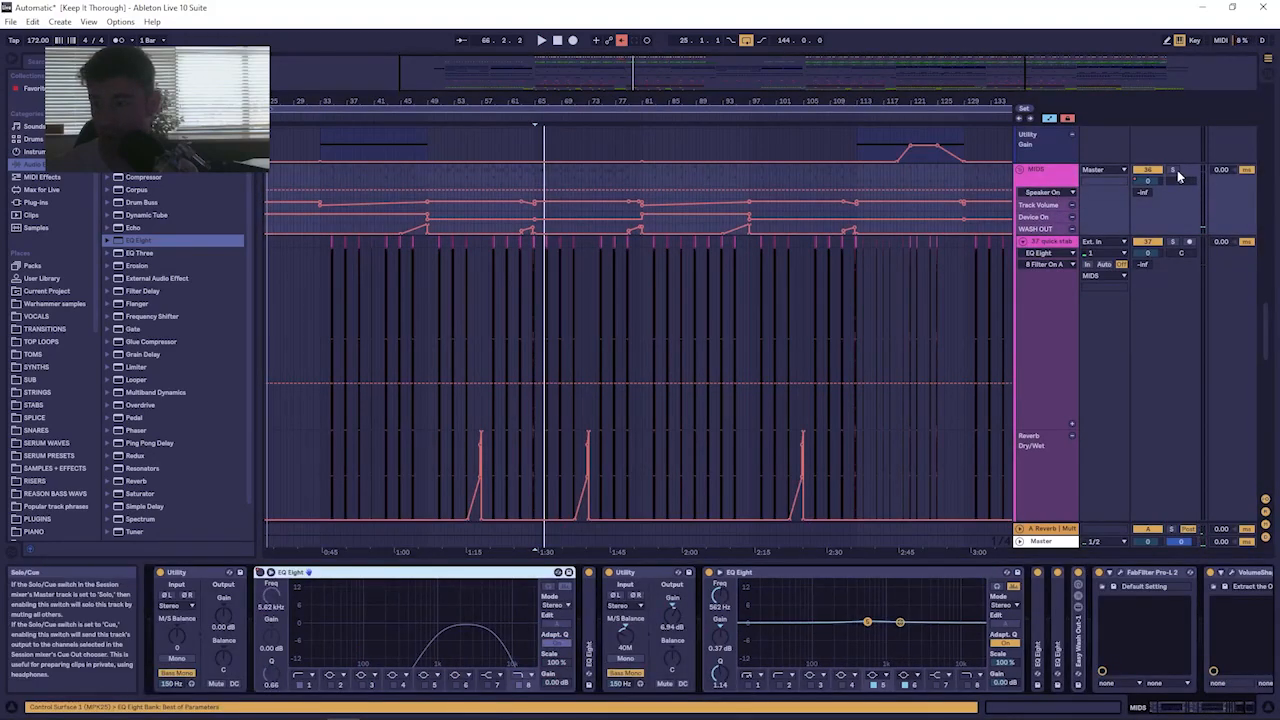
pyautogui.press('space')
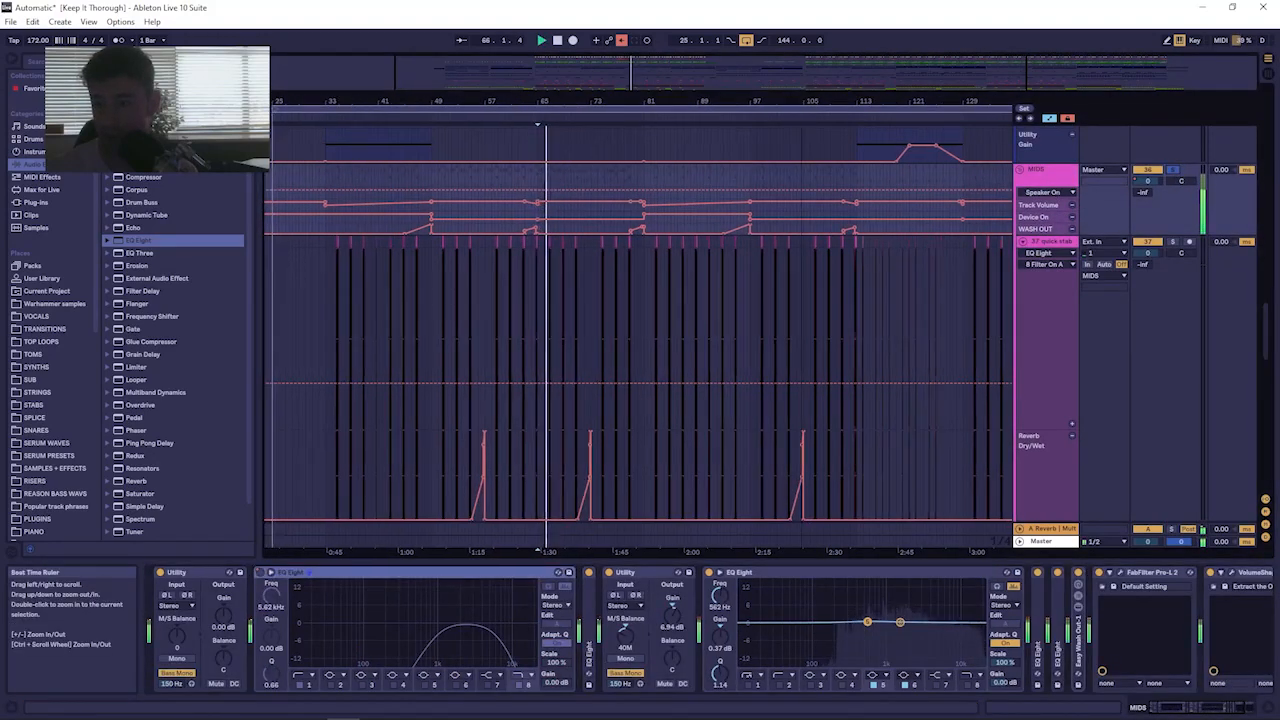
pyautogui.press('-')
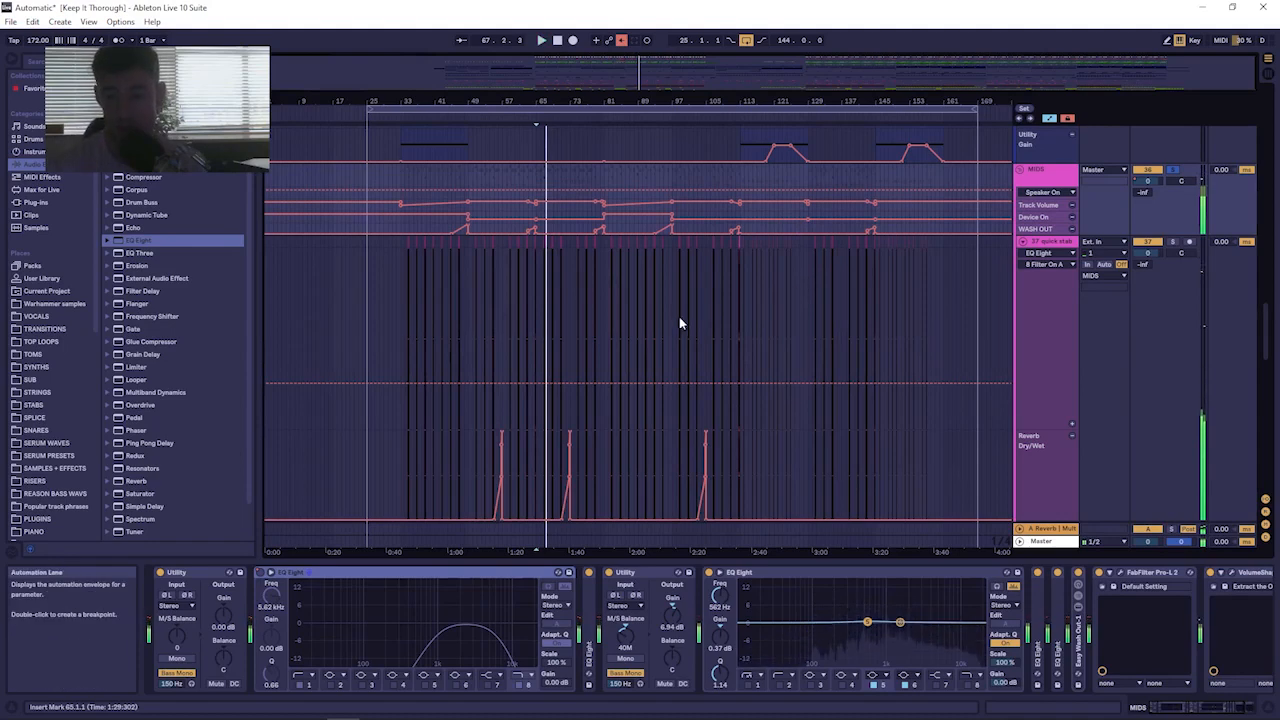
# Place the insert mark at the start of the 40-dumb clip just before bar 63 and play from there.
pyautogui.scroll(-6, 678, 346)
pyautogui.scroll(-3, 670, 346)
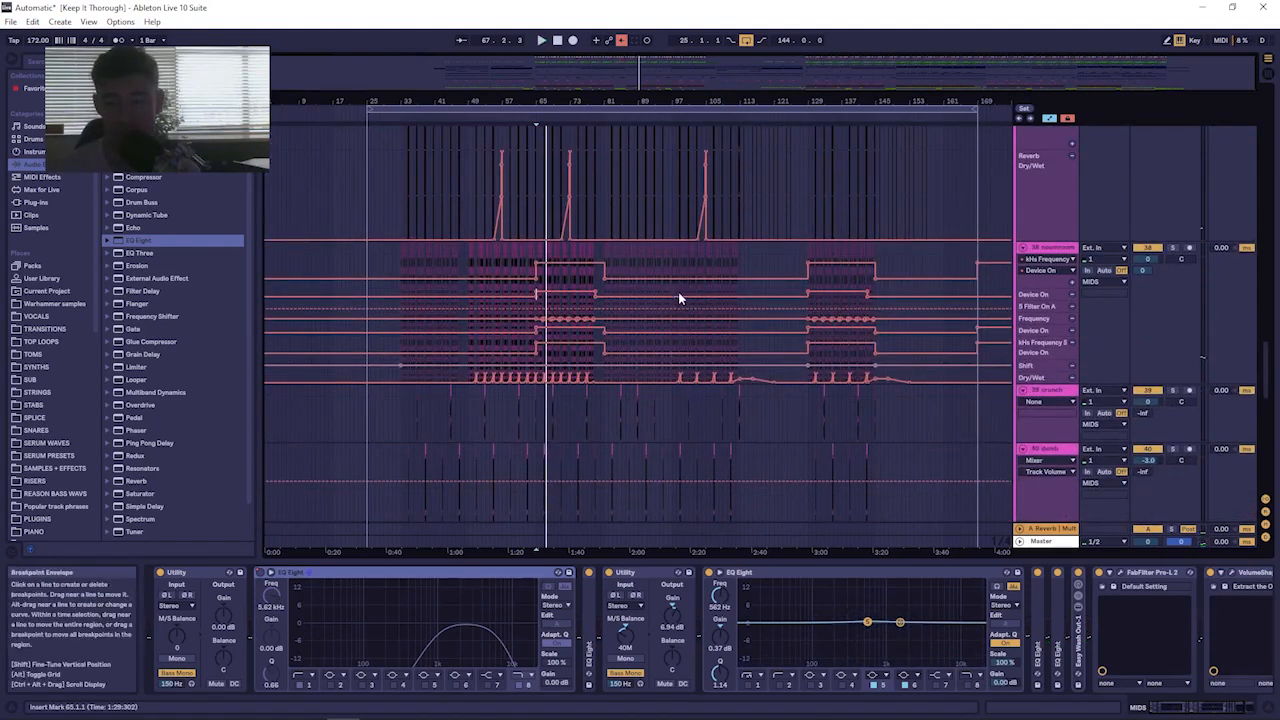
pyautogui.moveTo(530, 99); pyautogui.dragTo(536, 200)
pyautogui.press('-')
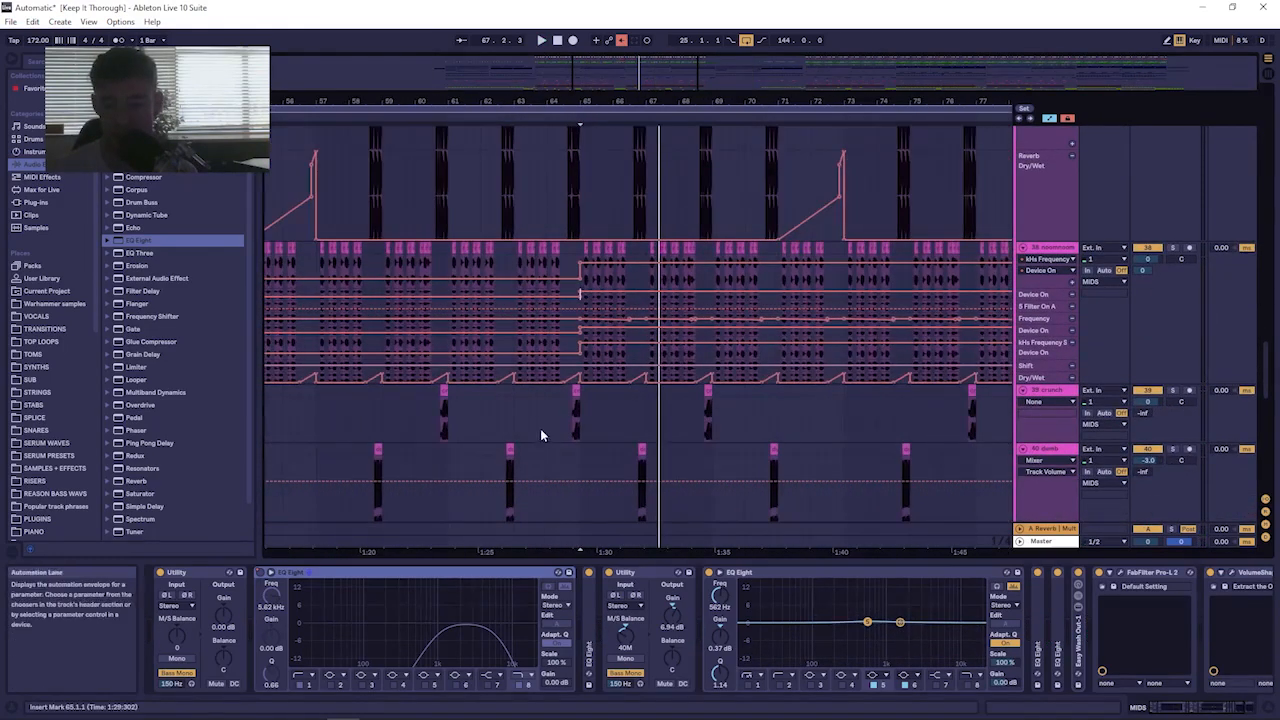
pyautogui.click(506, 449)
pyautogui.press('space')
pyautogui.press('space')
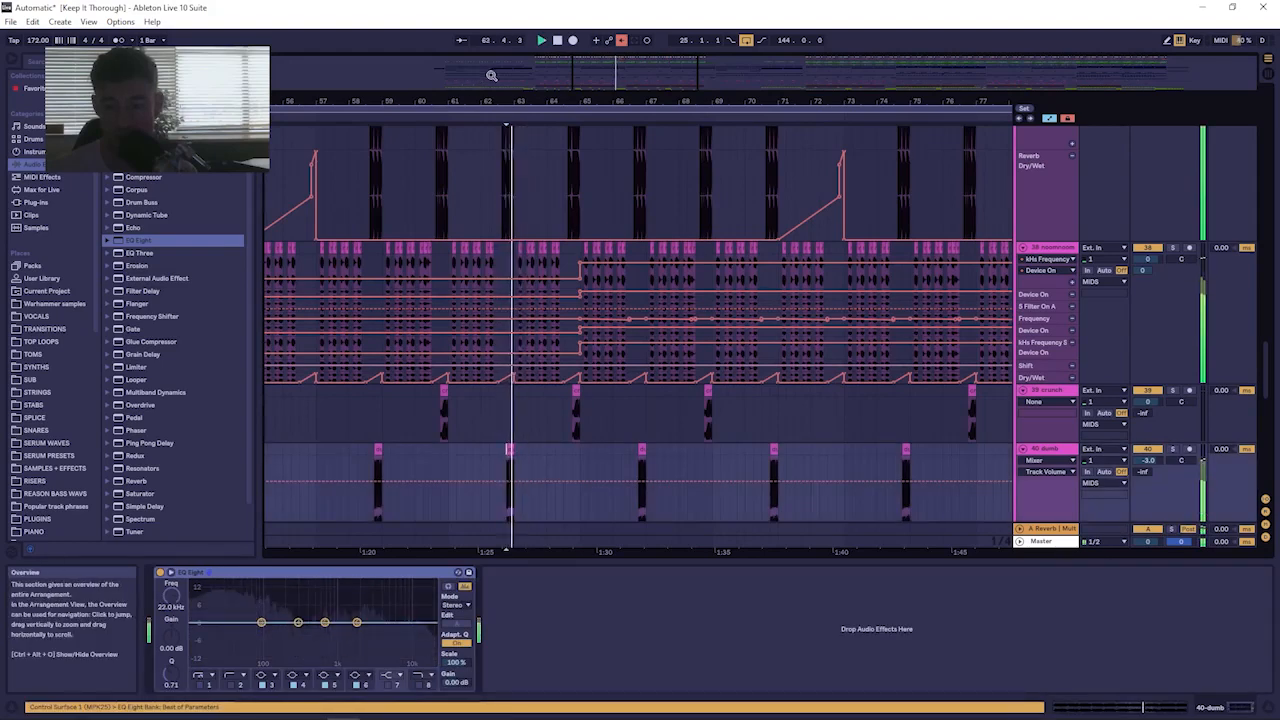
pyautogui.moveTo(505, 100); pyautogui.dragTo(508, 152)
# Replay the 40-dumb clip several times while checking its spectrum in the EQ Eight.
pyautogui.press('space')
pyautogui.press('space')
pyautogui.press('space')
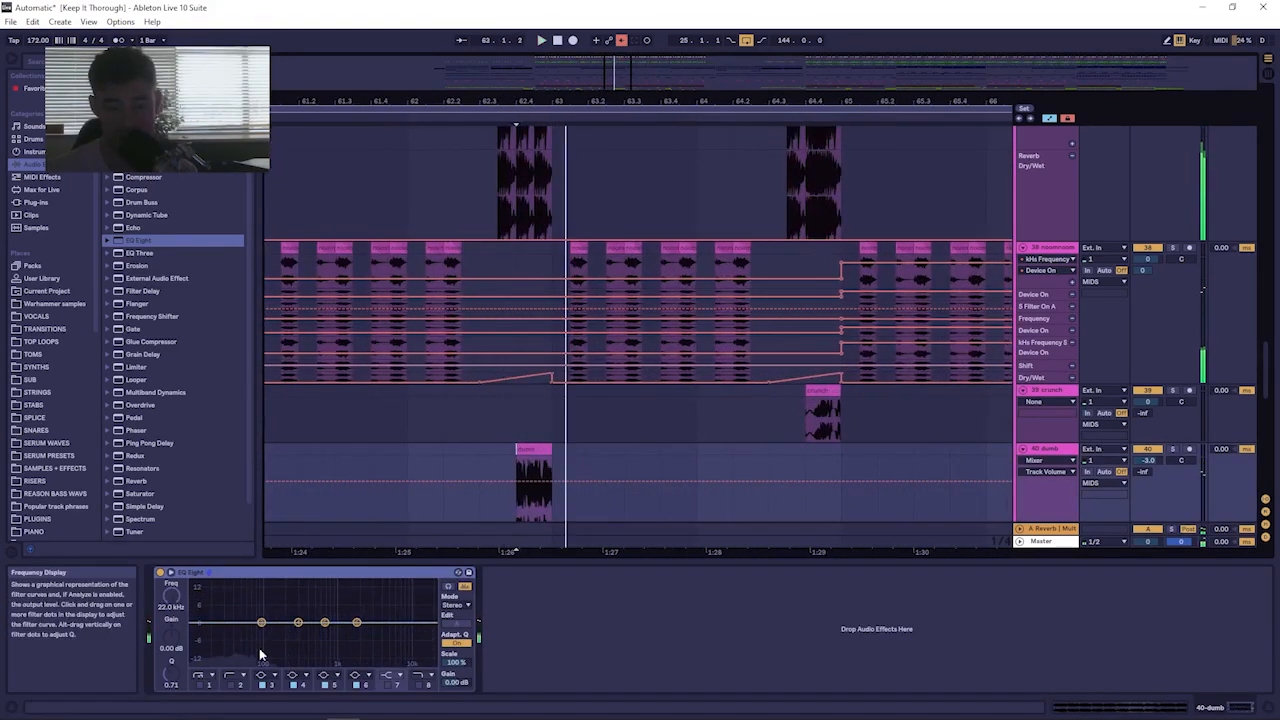
pyautogui.press('space')
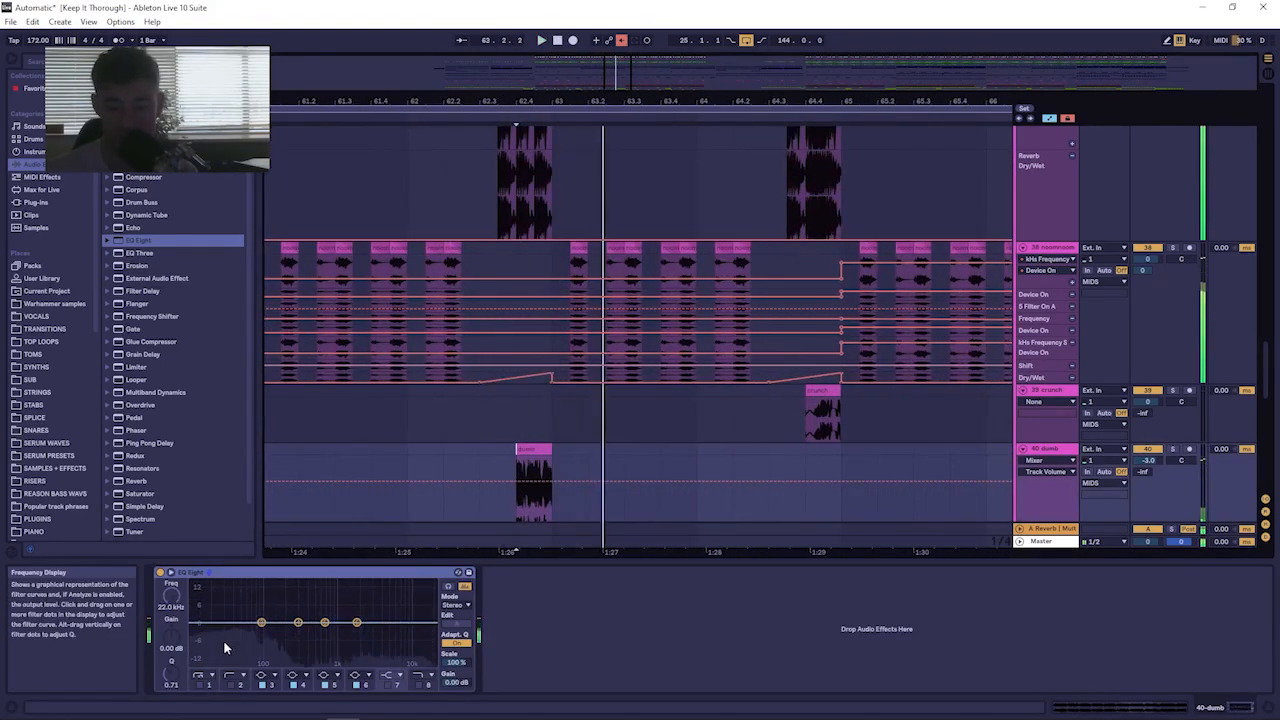
pyautogui.press('space')
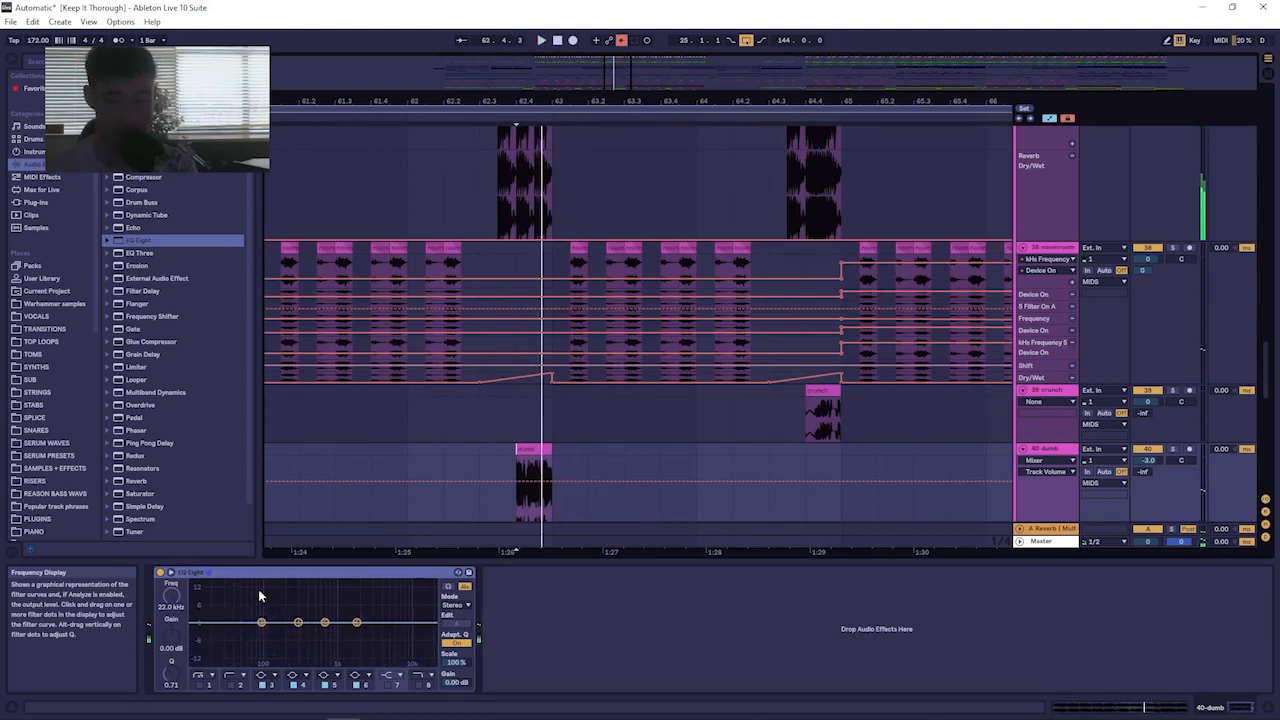
pyautogui.press('space')
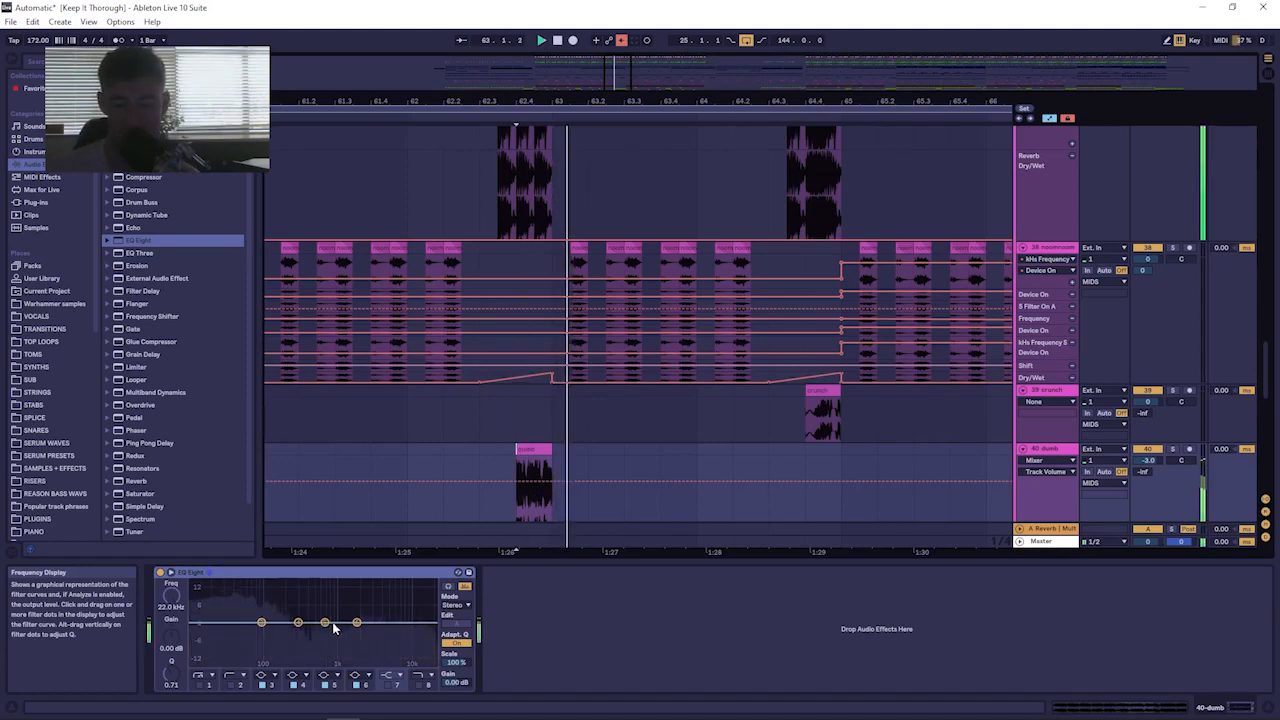
pyautogui.press('space')
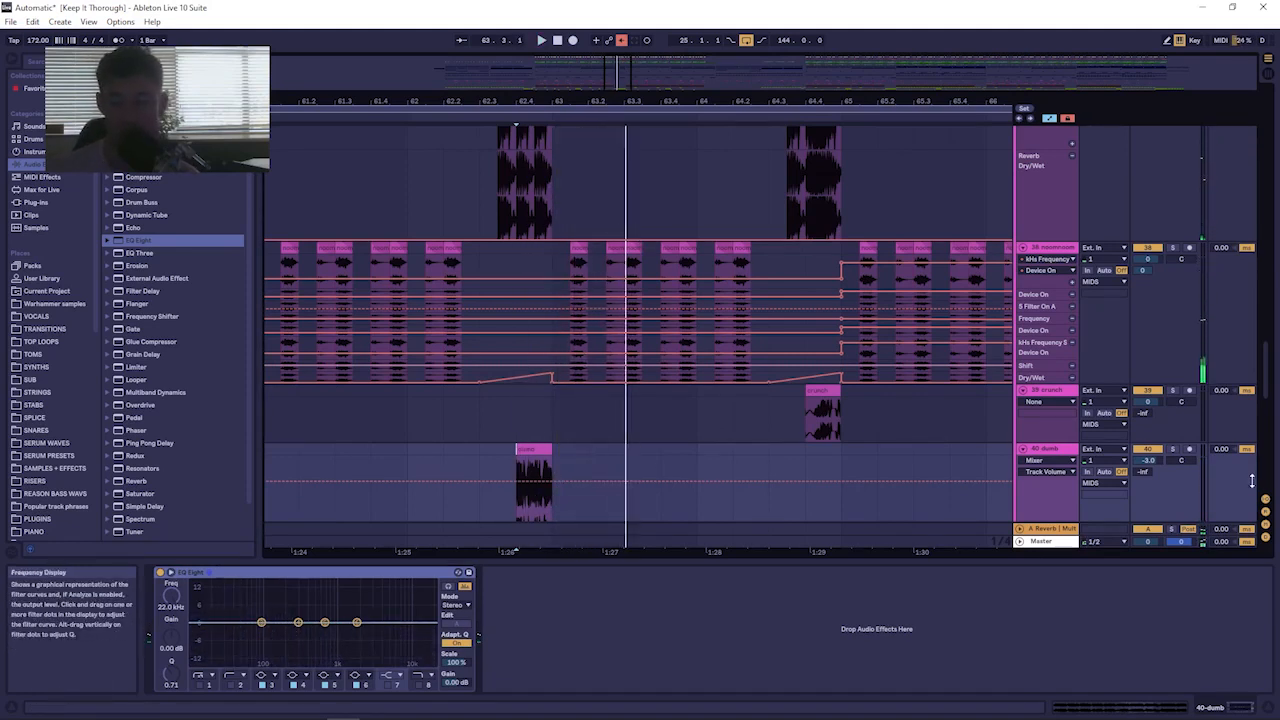
# Play the MIDS group soloed from just before bar 63 and fold the group to view it alongside the vocal tracks.
pyautogui.scroll(5, 1051, 271)
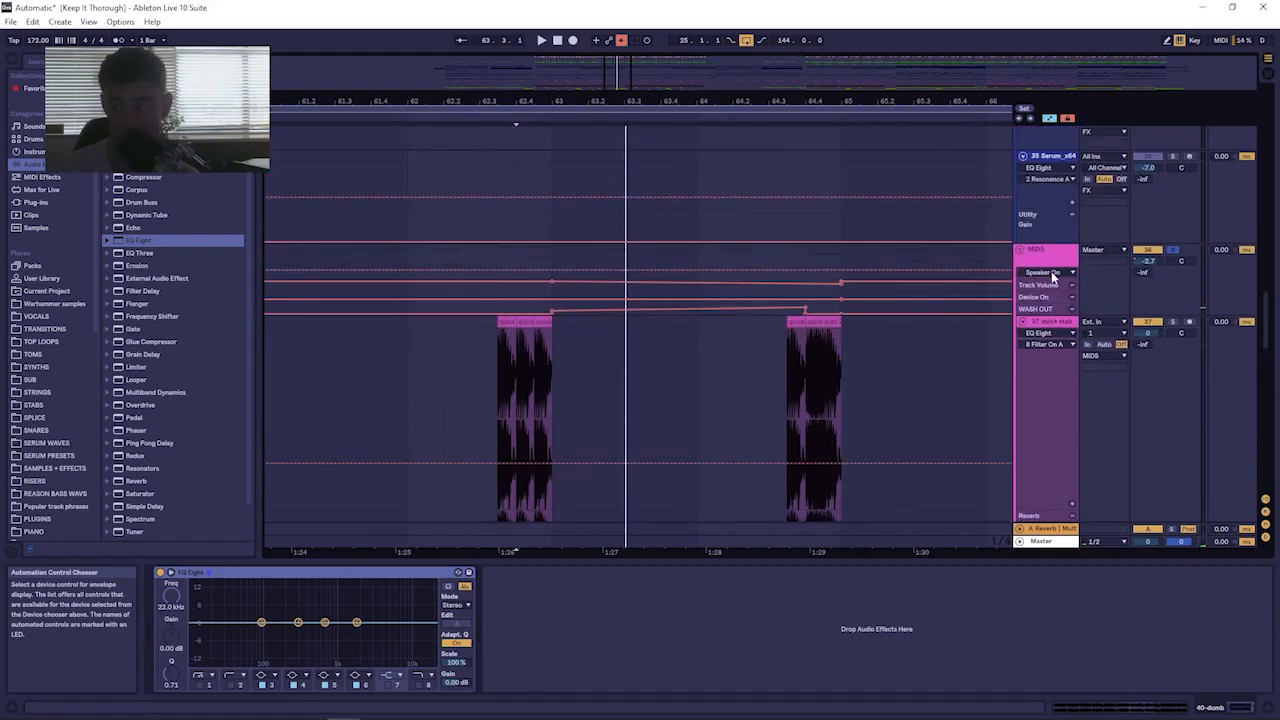
pyautogui.click(1175, 249)
pyautogui.press('space')
pyautogui.click(1020, 250)
pyautogui.click(1036, 256)
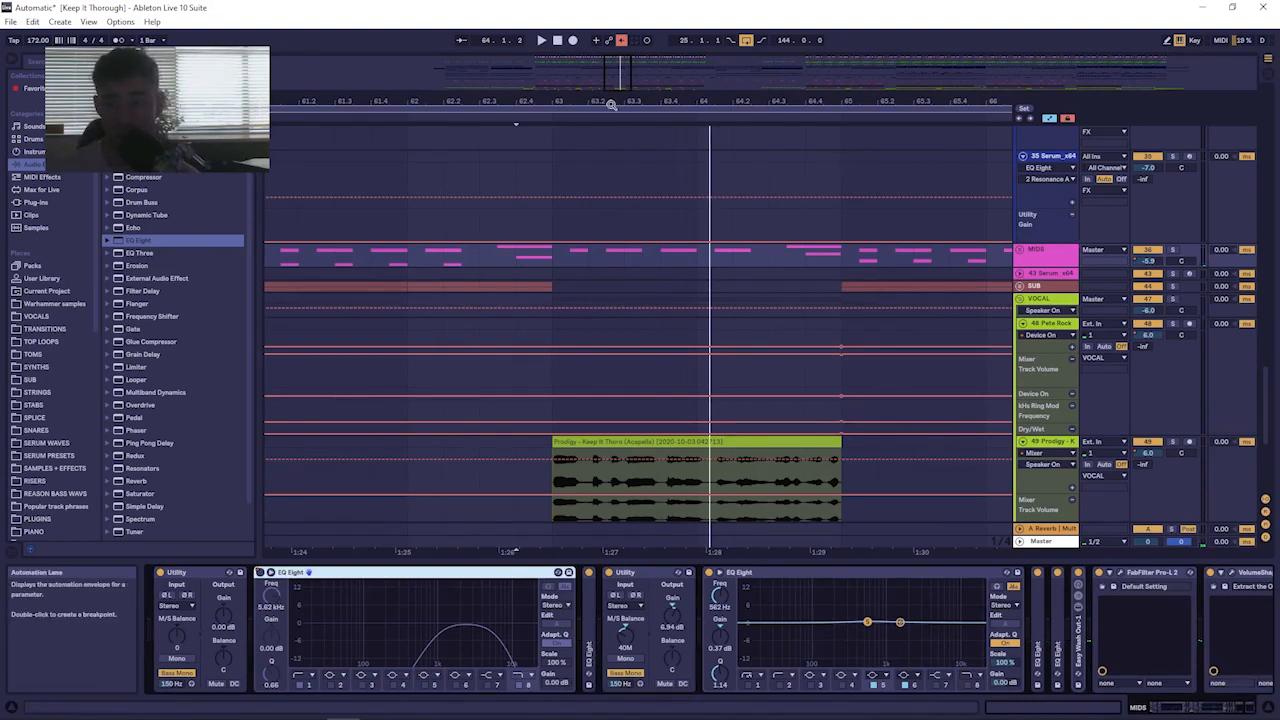
pyautogui.moveTo(612, 102); pyautogui.dragTo(615, 43)
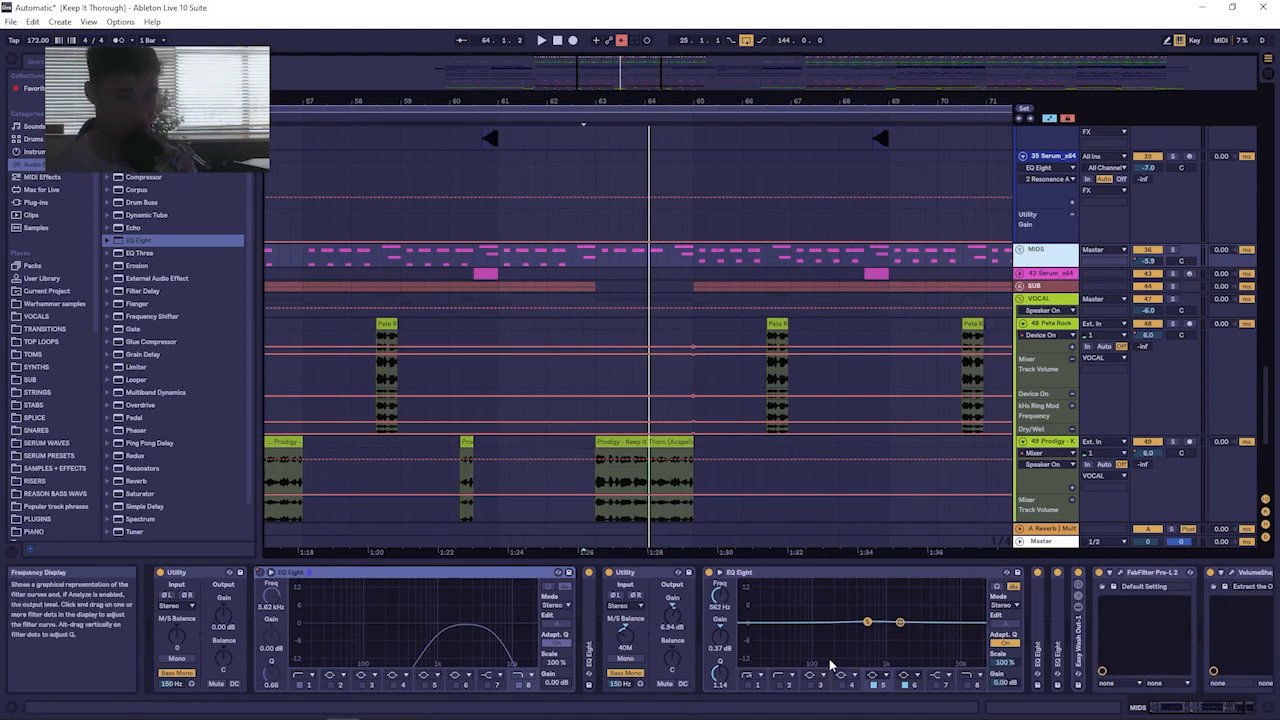
# Replay the soloed MIDS group from just before bar 63 while checking its spectrum in the enlarged EQ Eight display.
pyautogui.press('space')
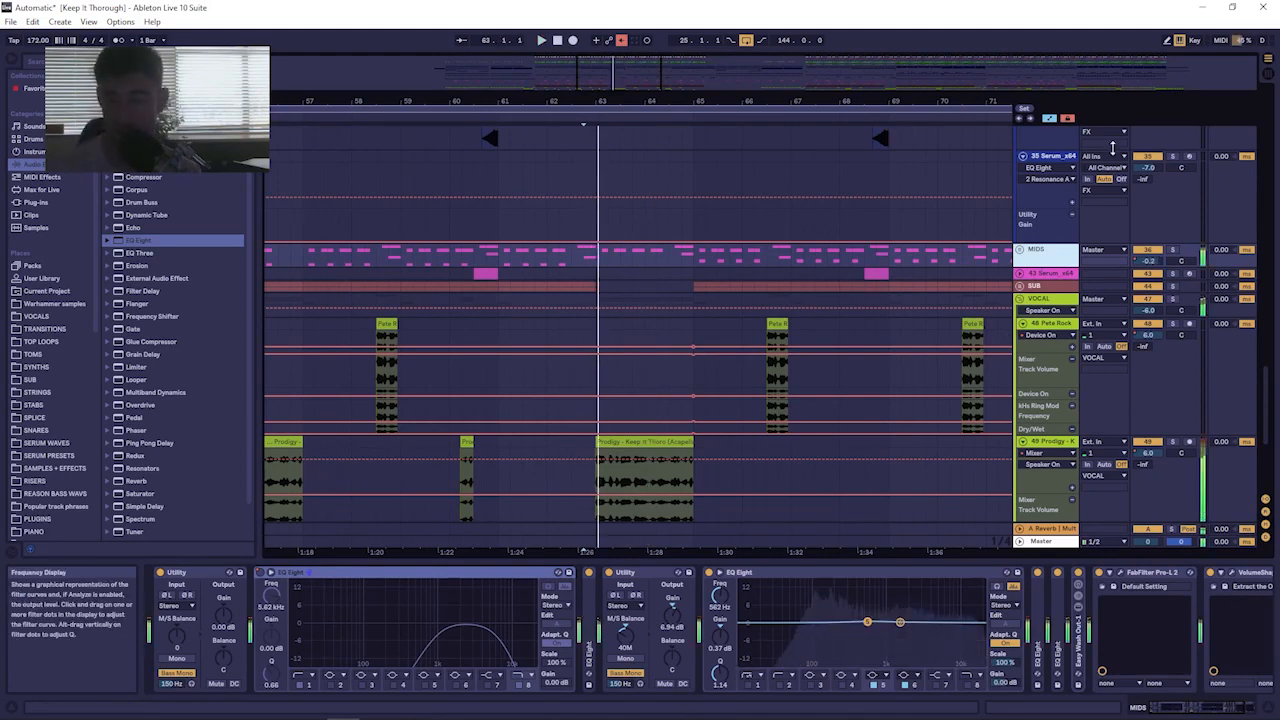
pyautogui.click(1168, 250)
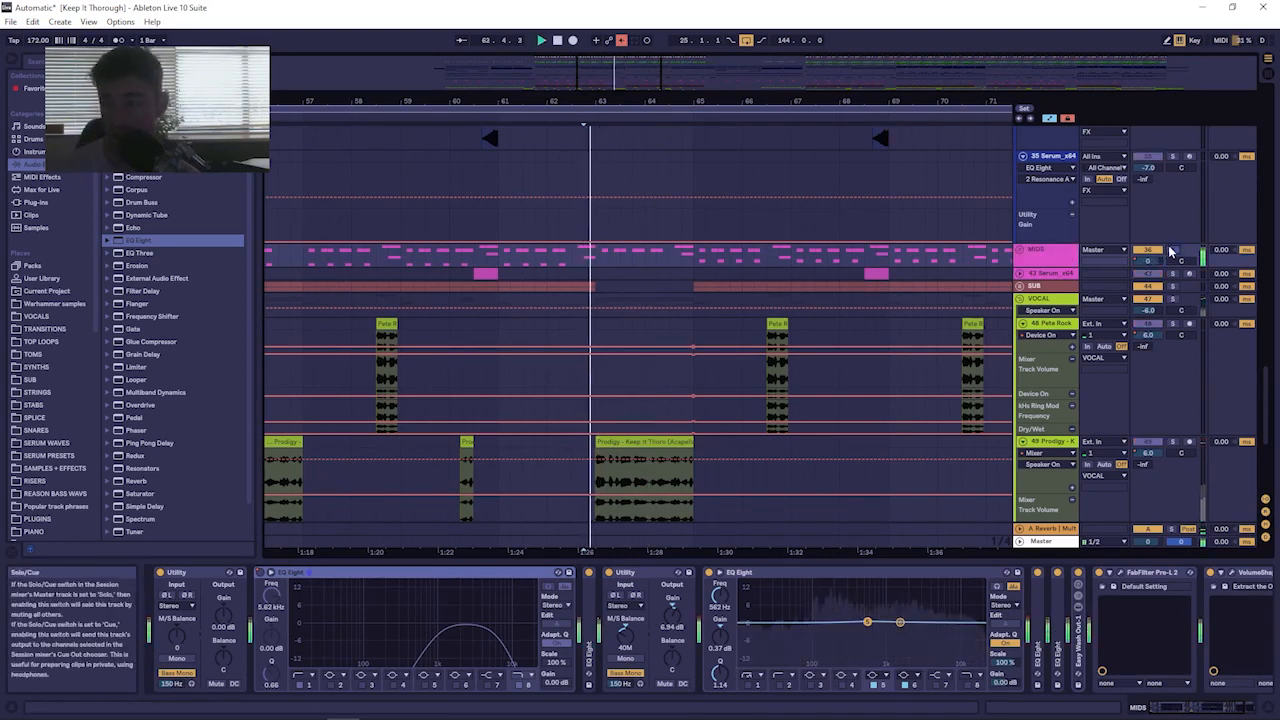
pyautogui.click(728, 572)
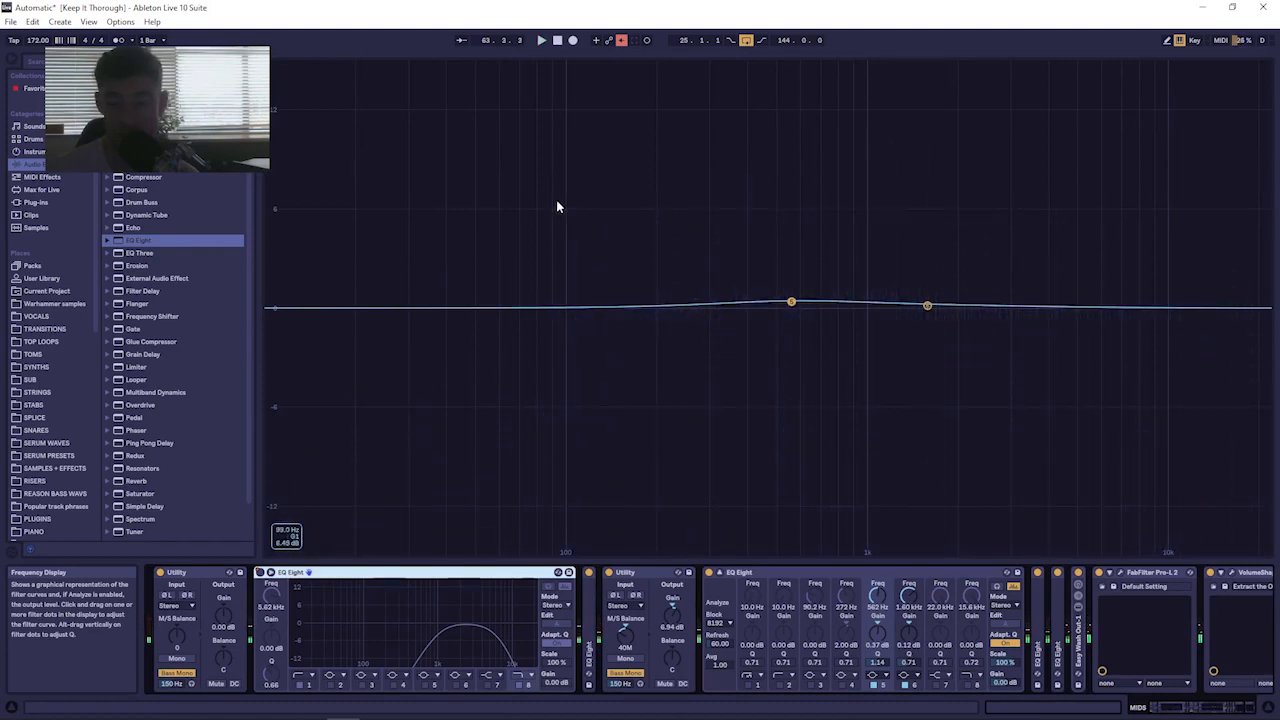
pyautogui.press('space')
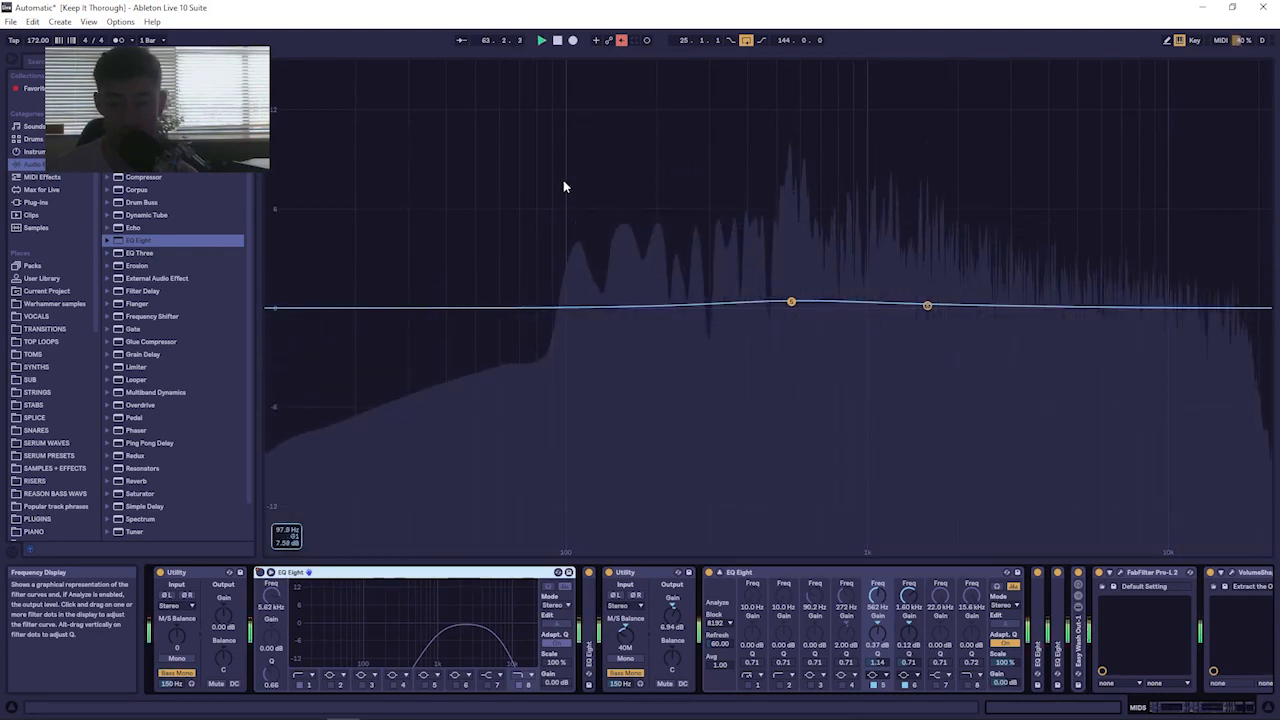
pyautogui.press('space')
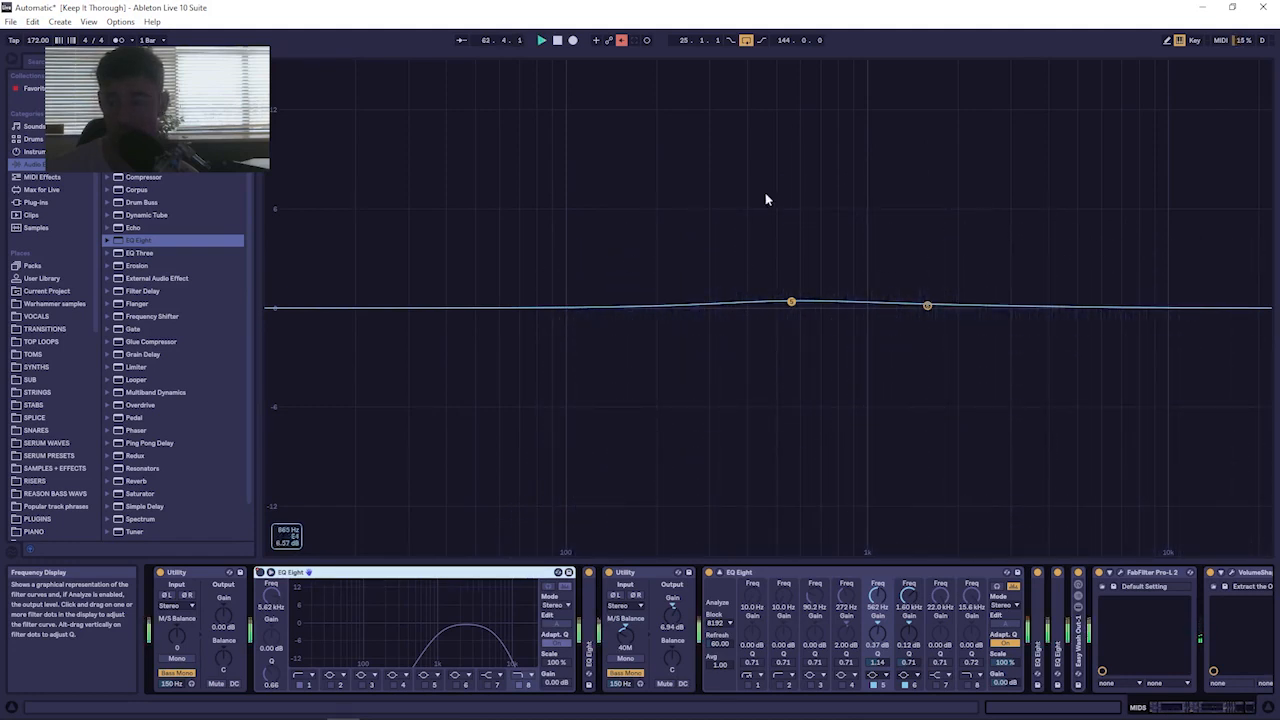
pyautogui.press('space')
pyautogui.press('space')
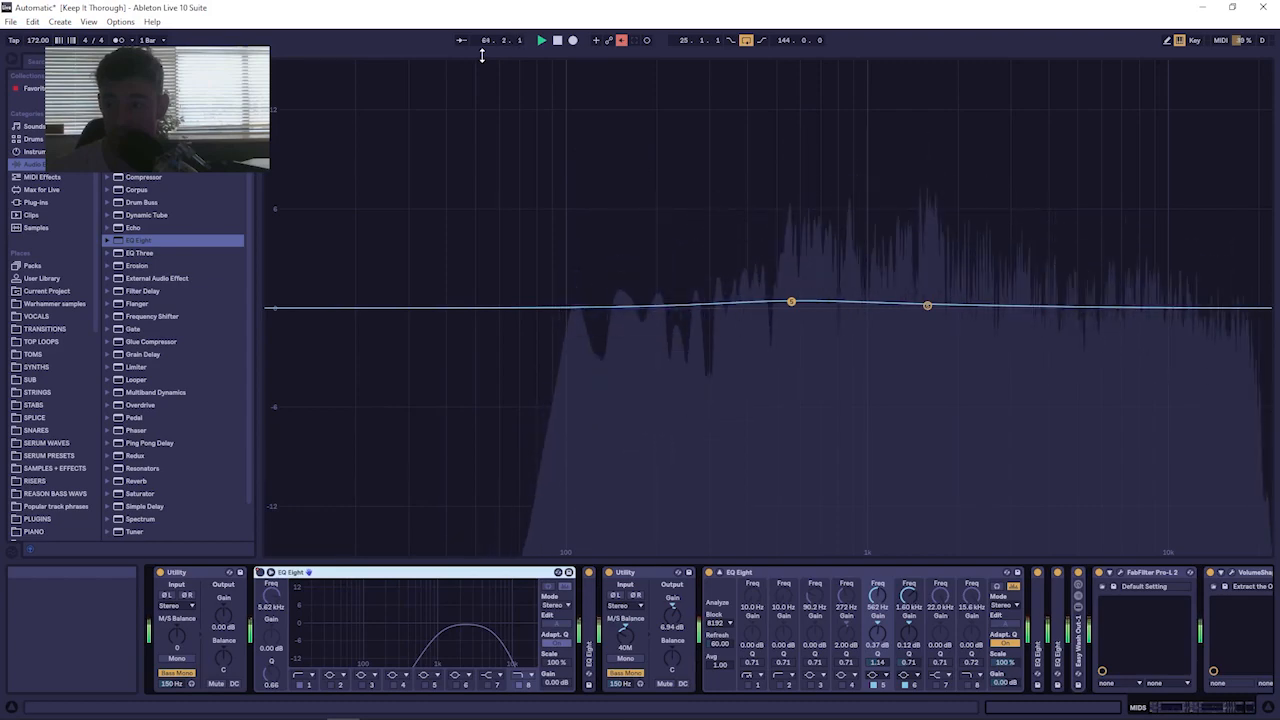
# Collapse the enlarged EQ Eight display and unsolo the MIDS group while the full mix plays.
pyautogui.moveTo(481, 56); pyautogui.dragTo(480, 548)
pyautogui.click(1173, 250)
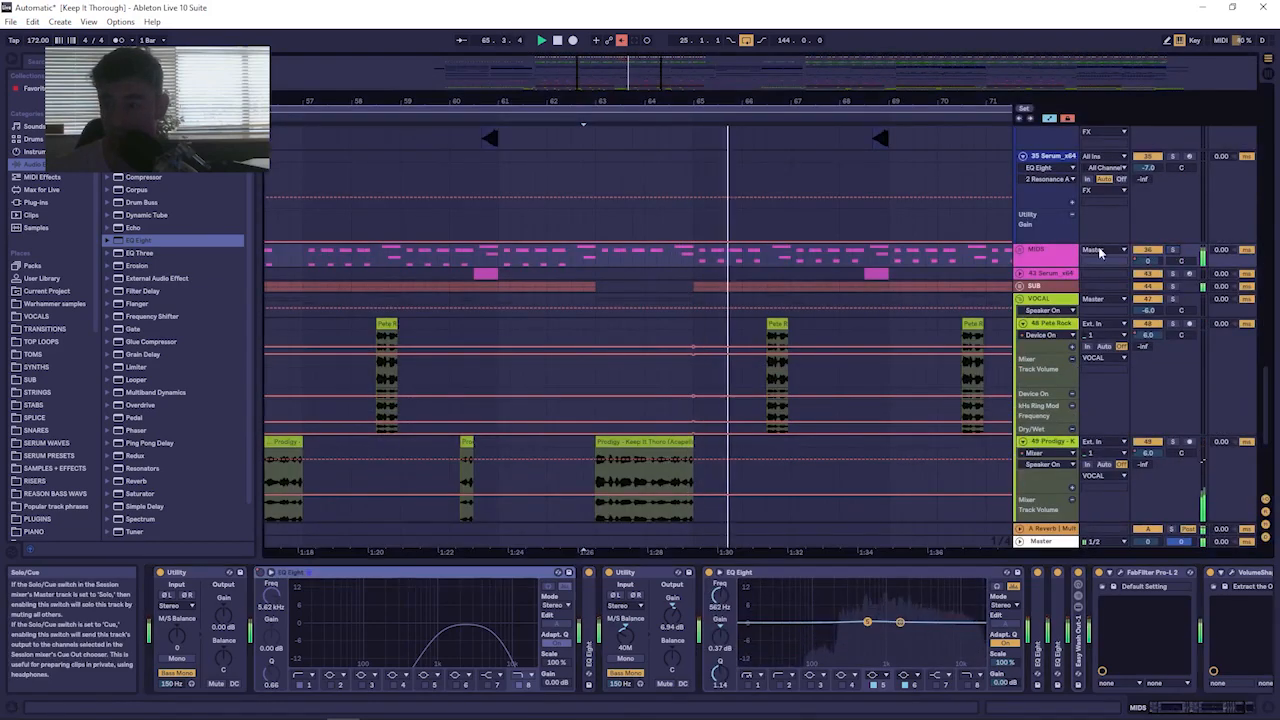
pyautogui.moveTo(722, 98); pyautogui.dragTo(610, 17)
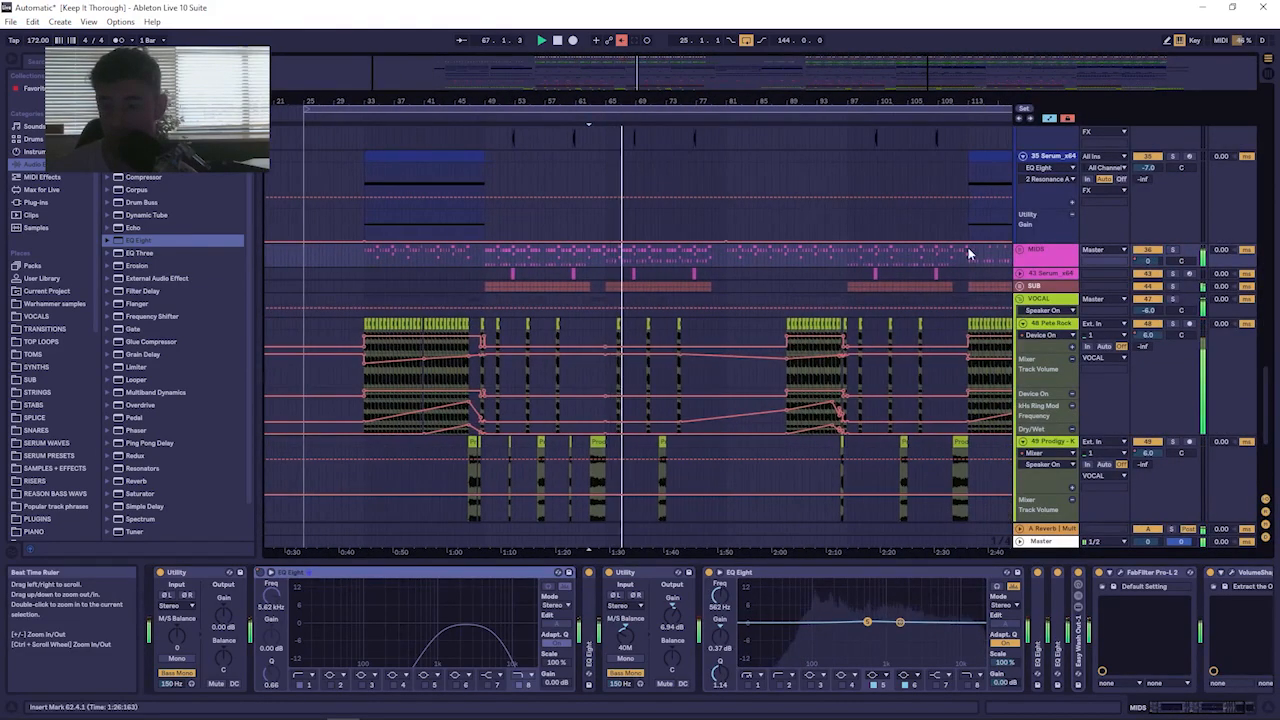
# Fold the VOCAL group and FX tracks 32 to 35 to compact the arrangement.
pyautogui.click(1021, 299)
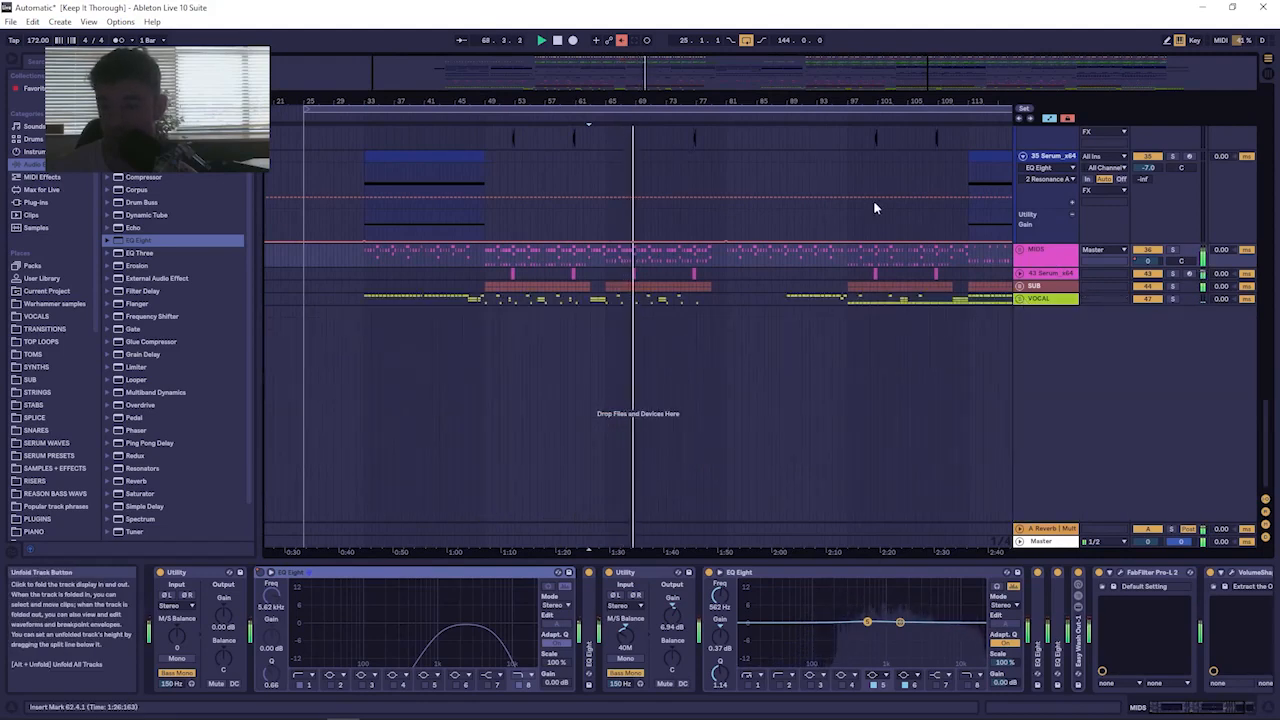
pyautogui.scroll(2, 873, 203)
pyautogui.scroll(3, 1010, 222)
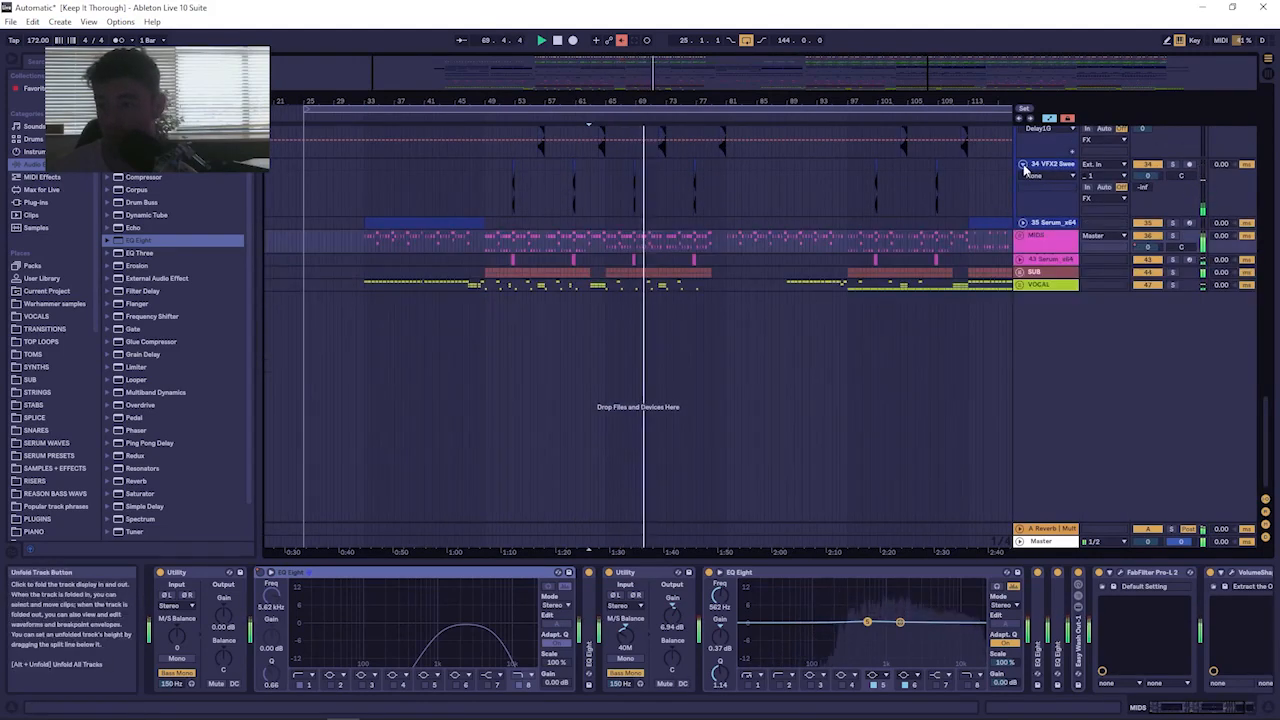
pyautogui.scroll(5, 1040, 236)
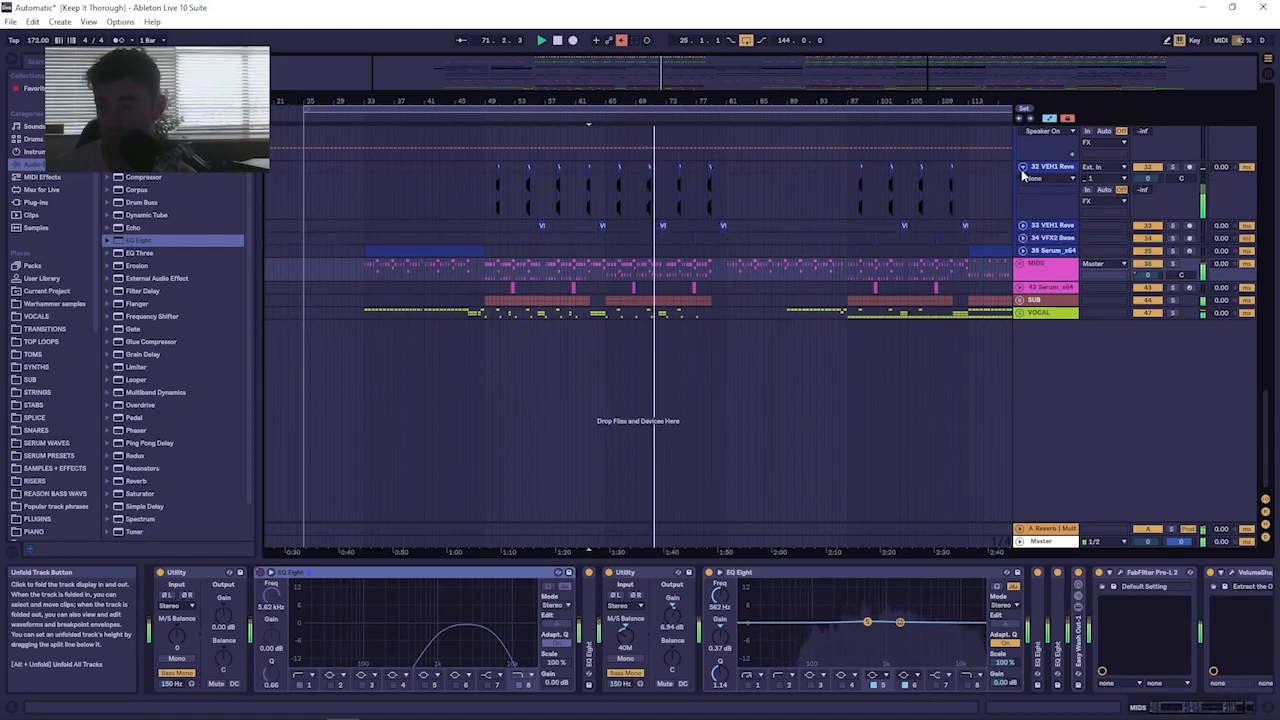
pyautogui.scroll(6, 1036, 222)
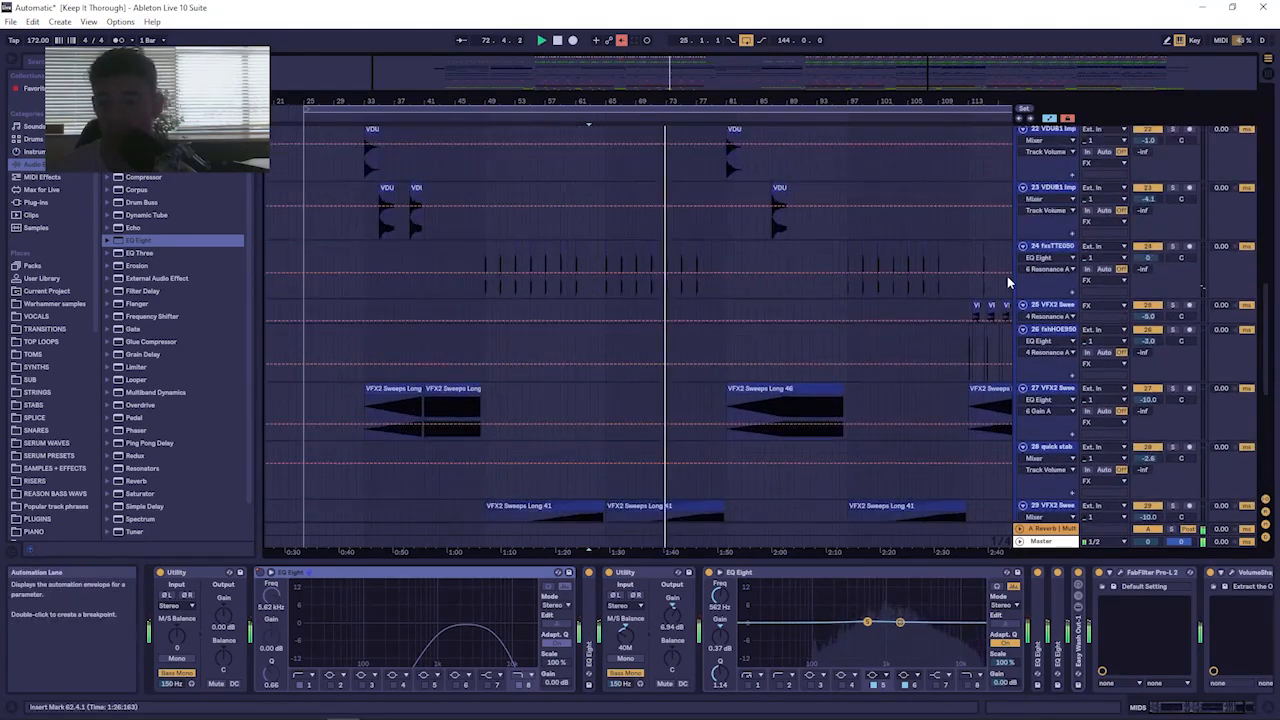
# Stop playback and examine the sweep, impact and texture tracks inside the FX group across the whole arrangement.
pyautogui.scroll(-5, 644, 350)
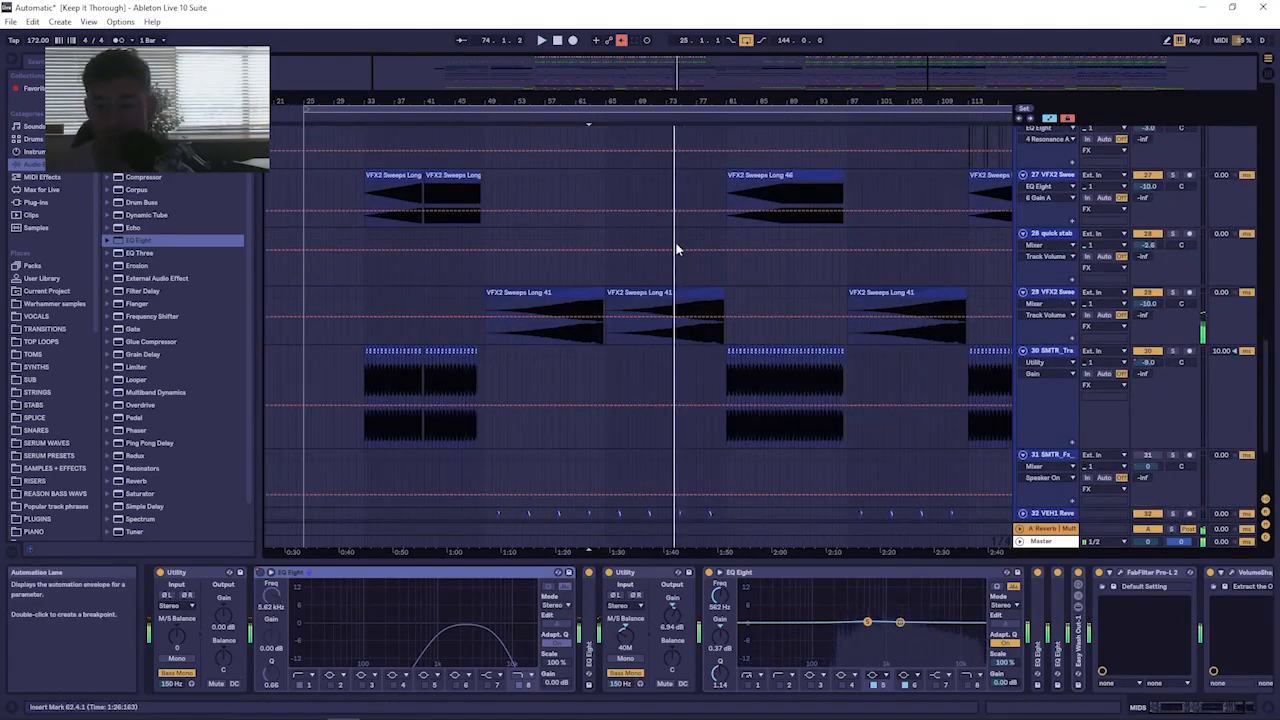
pyautogui.moveTo(543, 95)
pyautogui.mouseDown()
pyautogui.moveTo(545, 108)
pyautogui.moveTo(583, 98)
pyautogui.moveTo(488, 86)
pyautogui.moveTo(528, 78)
pyautogui.mouseUp()
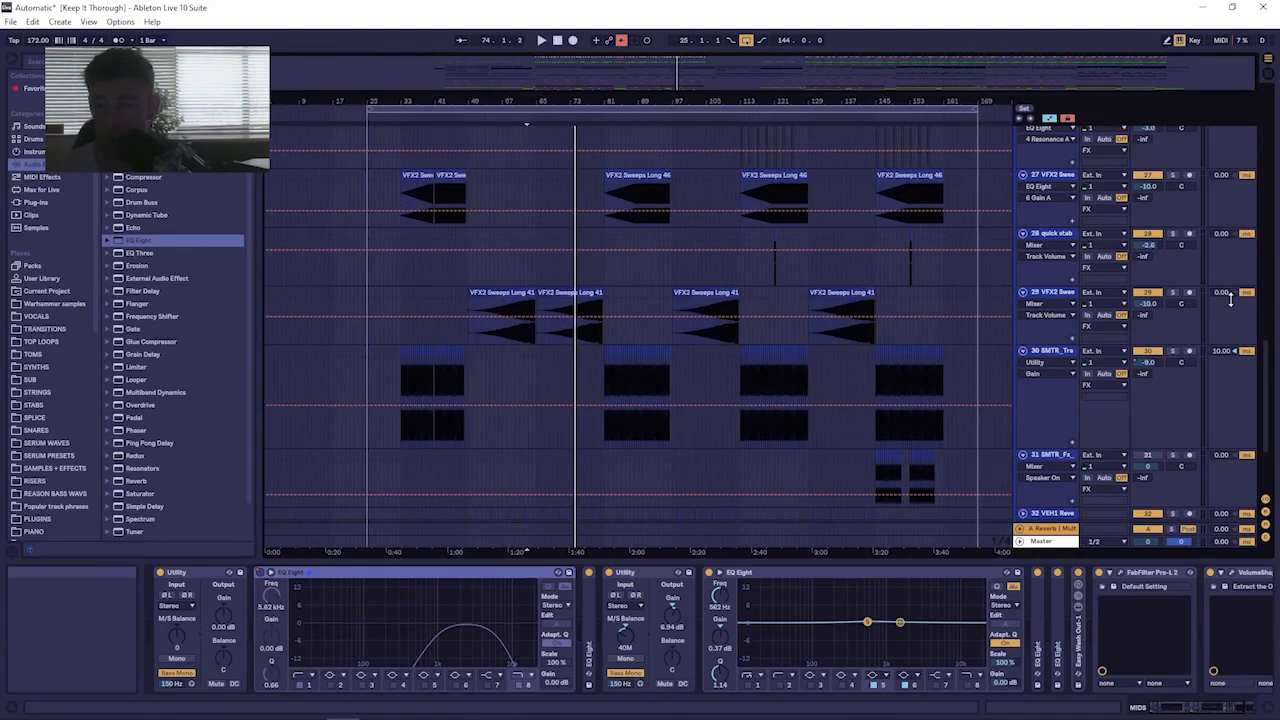
pyautogui.scroll(3, 1263, 330)
pyautogui.scroll(5, 1263, 330)
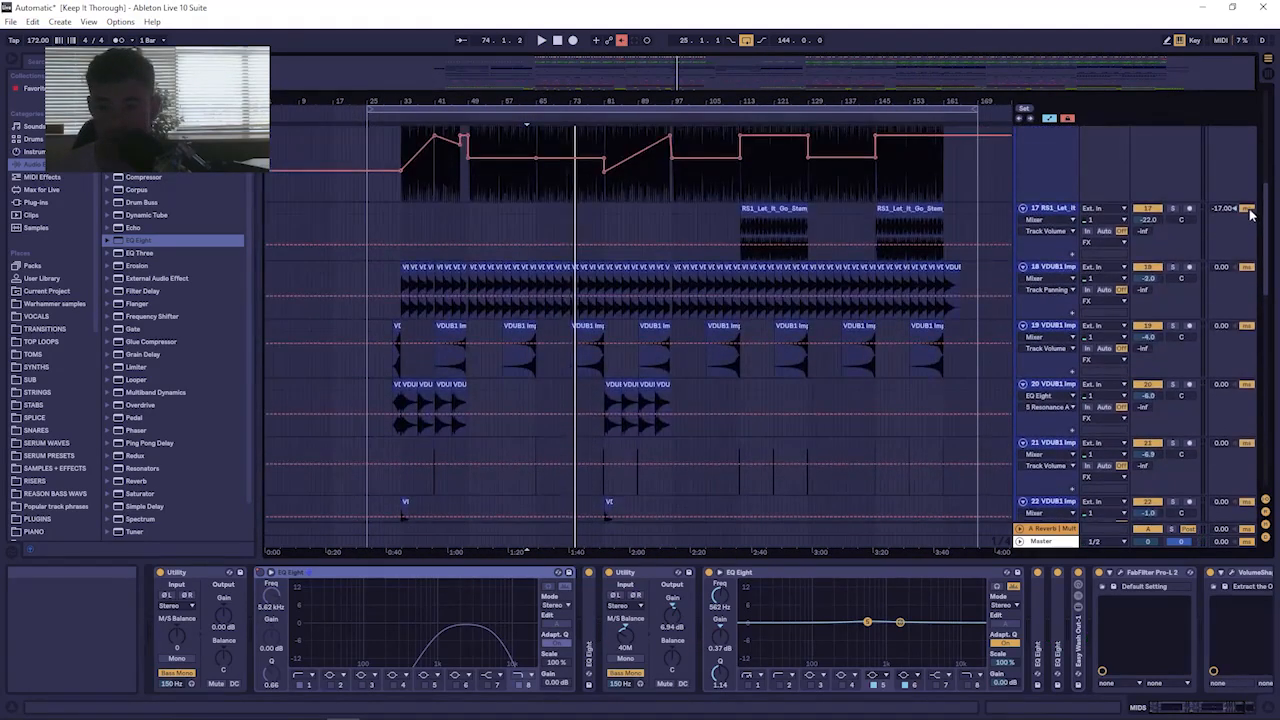
pyautogui.scroll(-7, 1250, 350)
pyautogui.scroll(-3, 1240, 370)
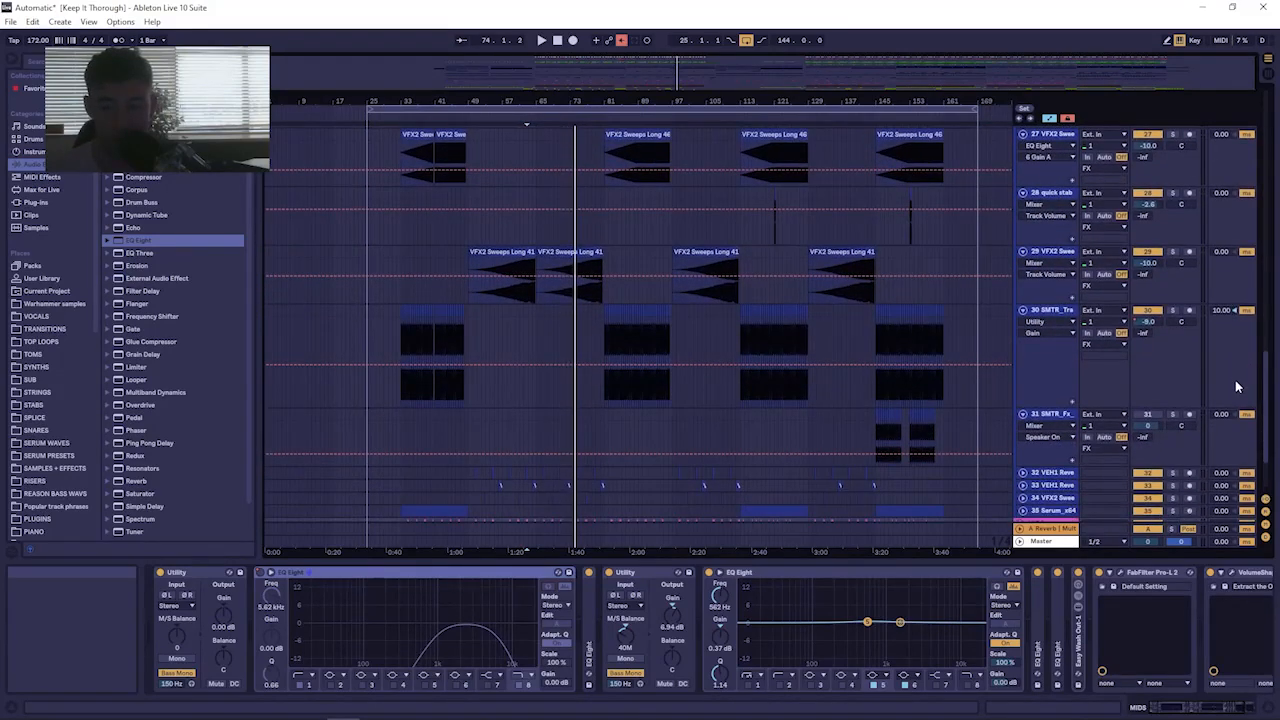
pyautogui.scroll(-2, 1235, 385)
pyautogui.moveTo(1233, 394); pyautogui.dragTo(1237, 359)
pyautogui.moveTo(502, 106)
pyautogui.mouseDown()
pyautogui.moveTo(502, 122)
pyautogui.moveTo(502, 108)
pyautogui.mouseUp()
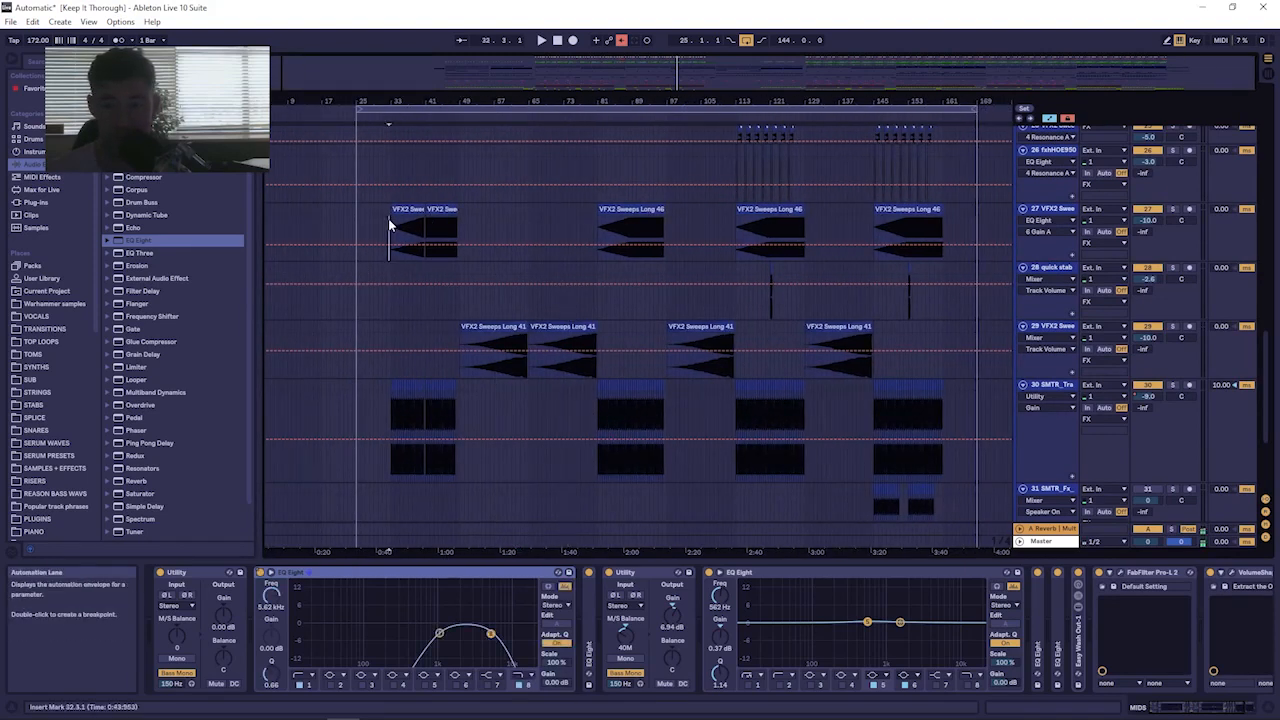
# Mark the VFX2 Sweeps Long 46 section starting around bar 81 and play from its end just before bar 97.
pyautogui.click(391, 220)
pyautogui.moveTo(461, 216); pyautogui.dragTo(625, 212)
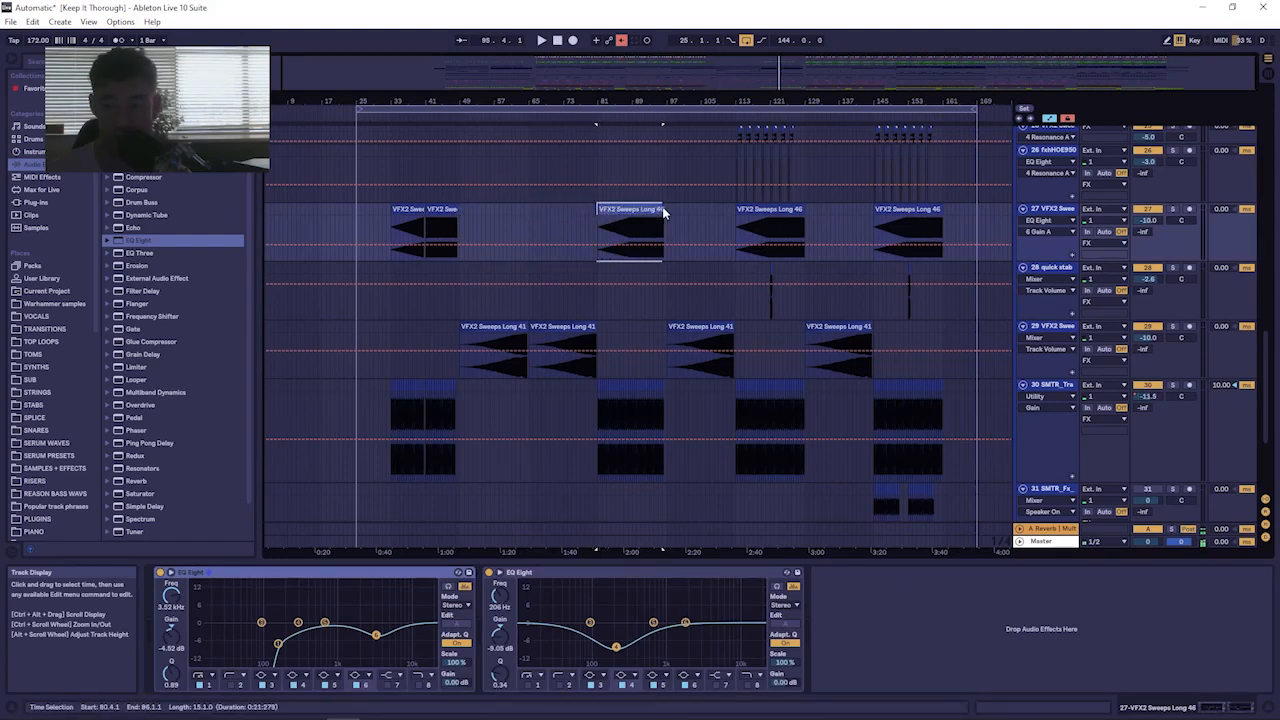
pyautogui.click(664, 195)
pyautogui.press('space')
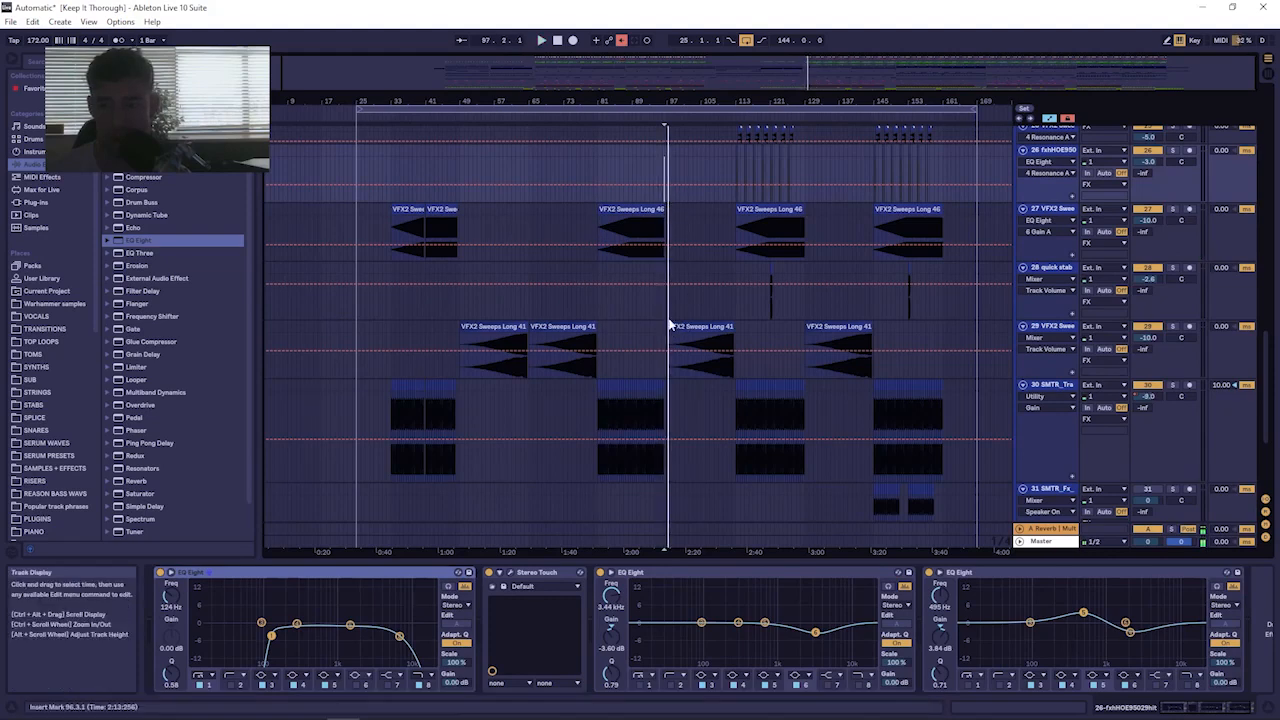
# Mark the time ranges of the VFX2 Sweeps Long 46 clips starting around bars 113 and 145 on track 27.
pyautogui.moveTo(674, 291); pyautogui.dragTo(742, 303)
pyautogui.moveTo(733, 230); pyautogui.dragTo(812, 230)
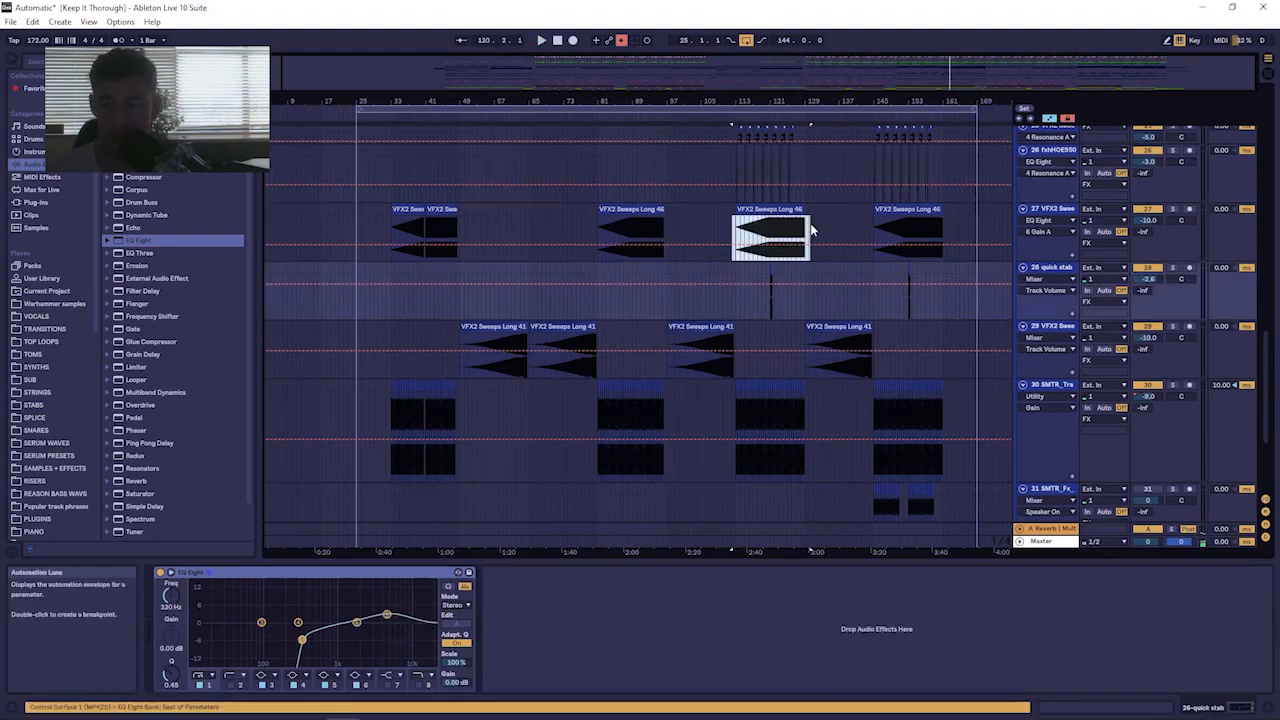
pyautogui.click(808, 226)
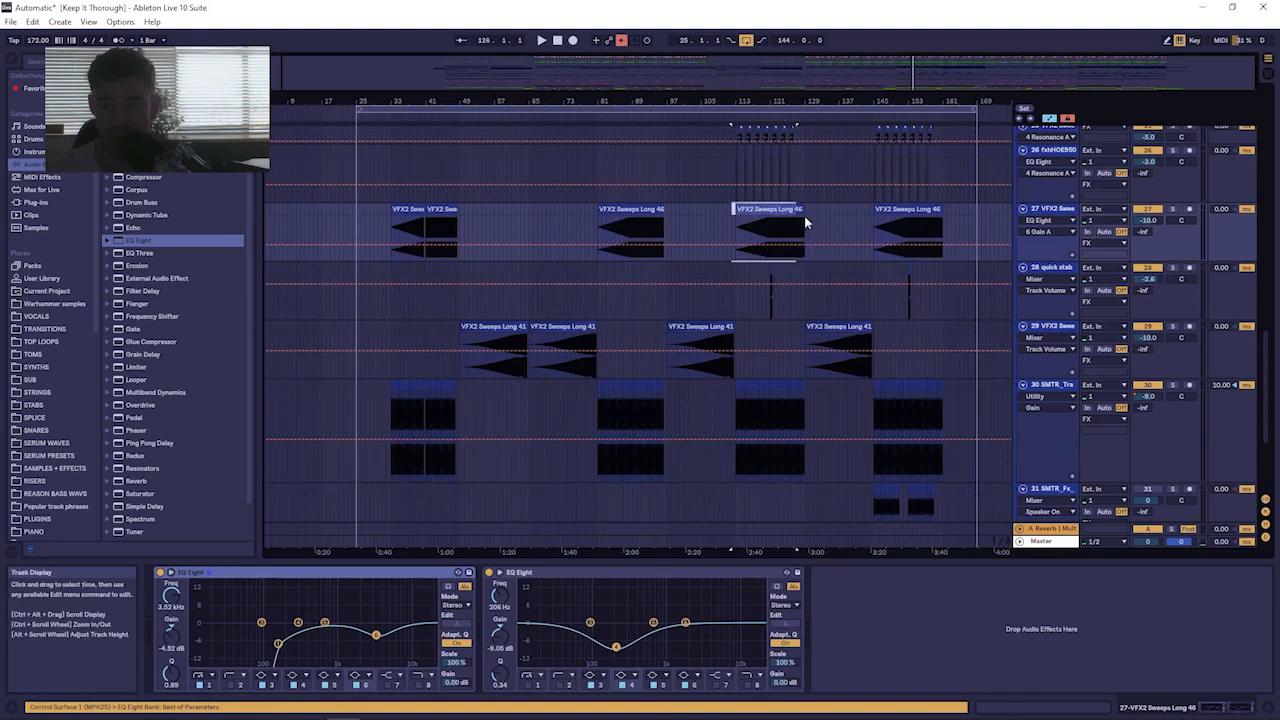
pyautogui.moveTo(808, 222); pyautogui.dragTo(866, 225)
pyautogui.click(934, 212)
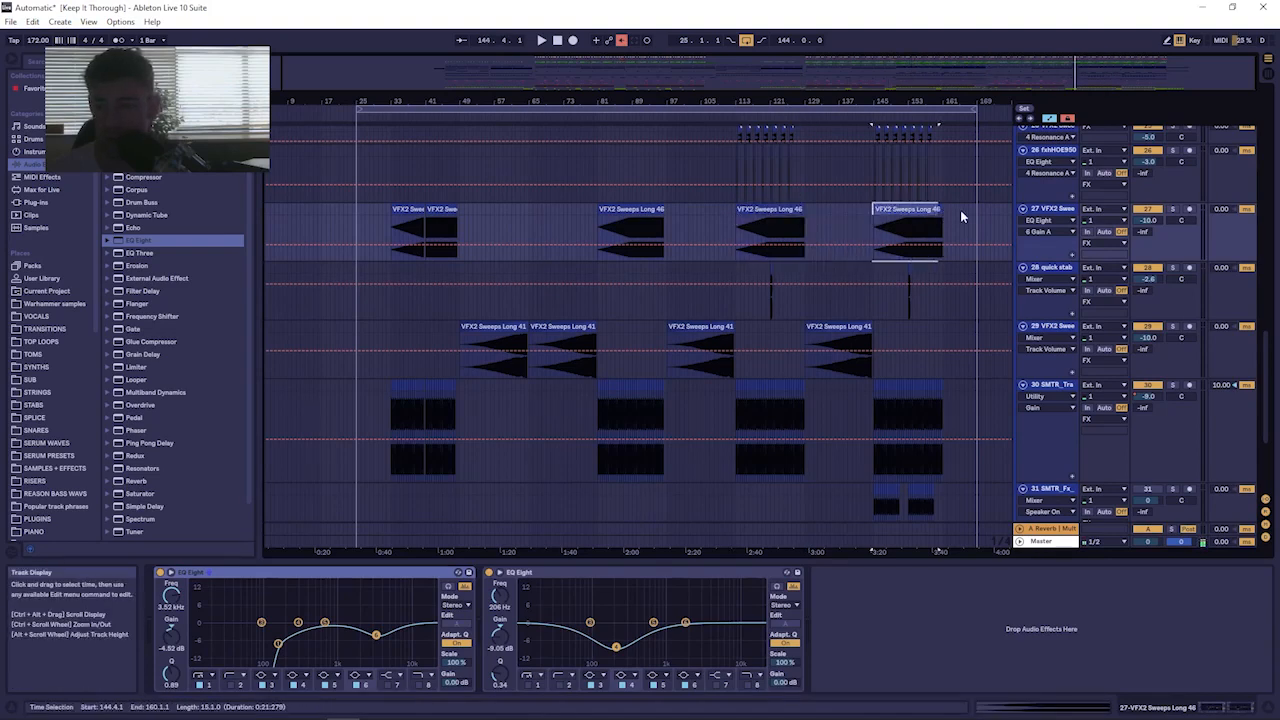
# Examine how the VFX2 Sweeps Long 41 clips are placed relative to the Long 46 sweeps and the impact tracks.
pyautogui.scroll(10, 945, 218)
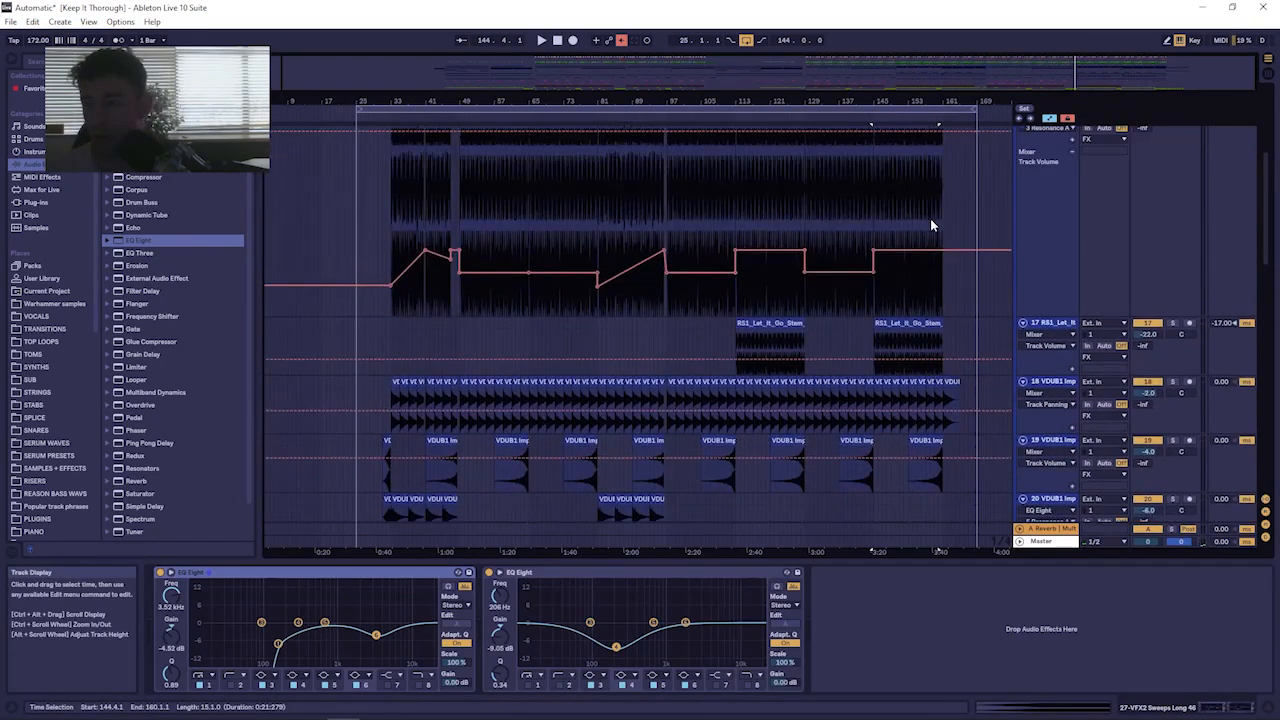
pyautogui.scroll(-10, 930, 218)
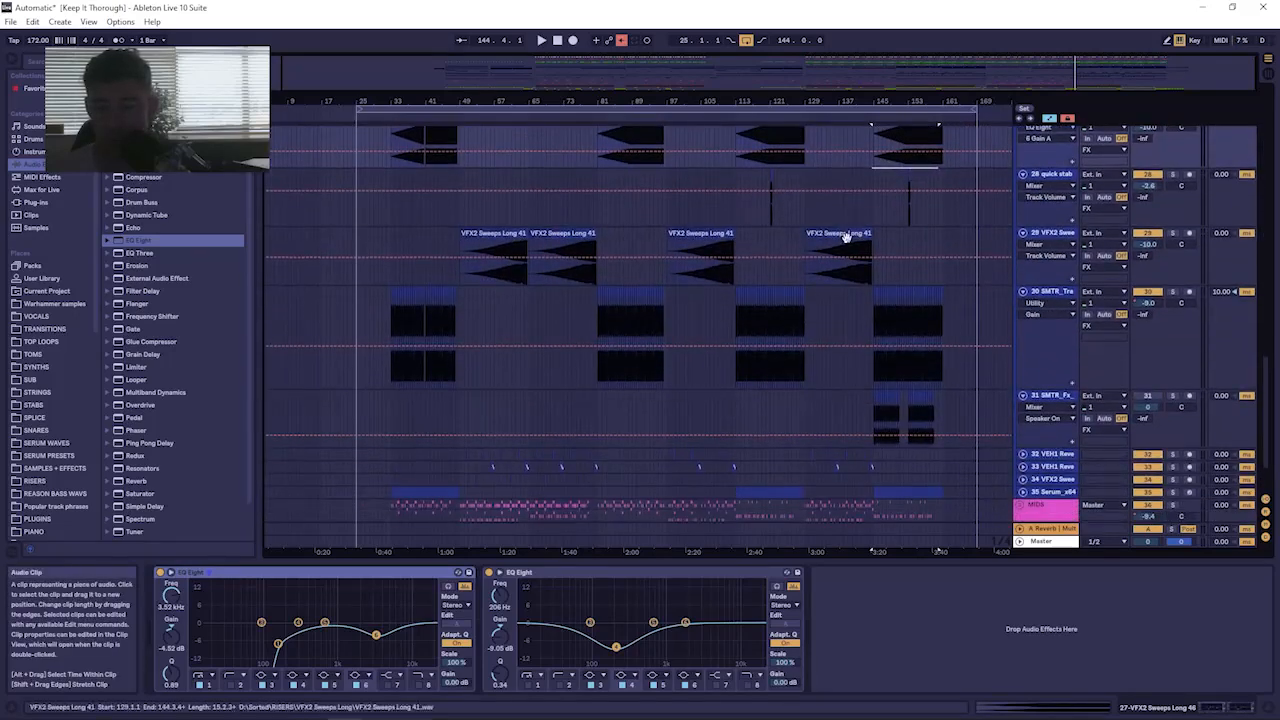
pyautogui.scroll(1, 540, 272)
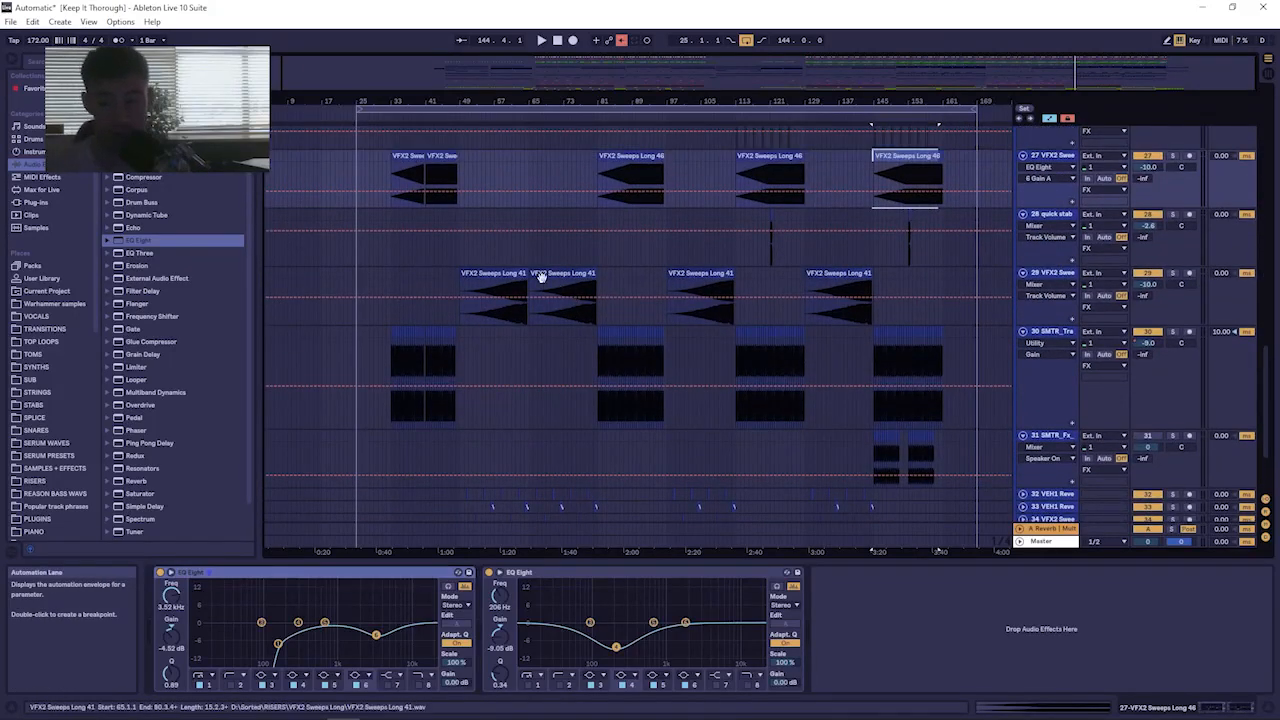
pyautogui.scroll(10, 562, 181)
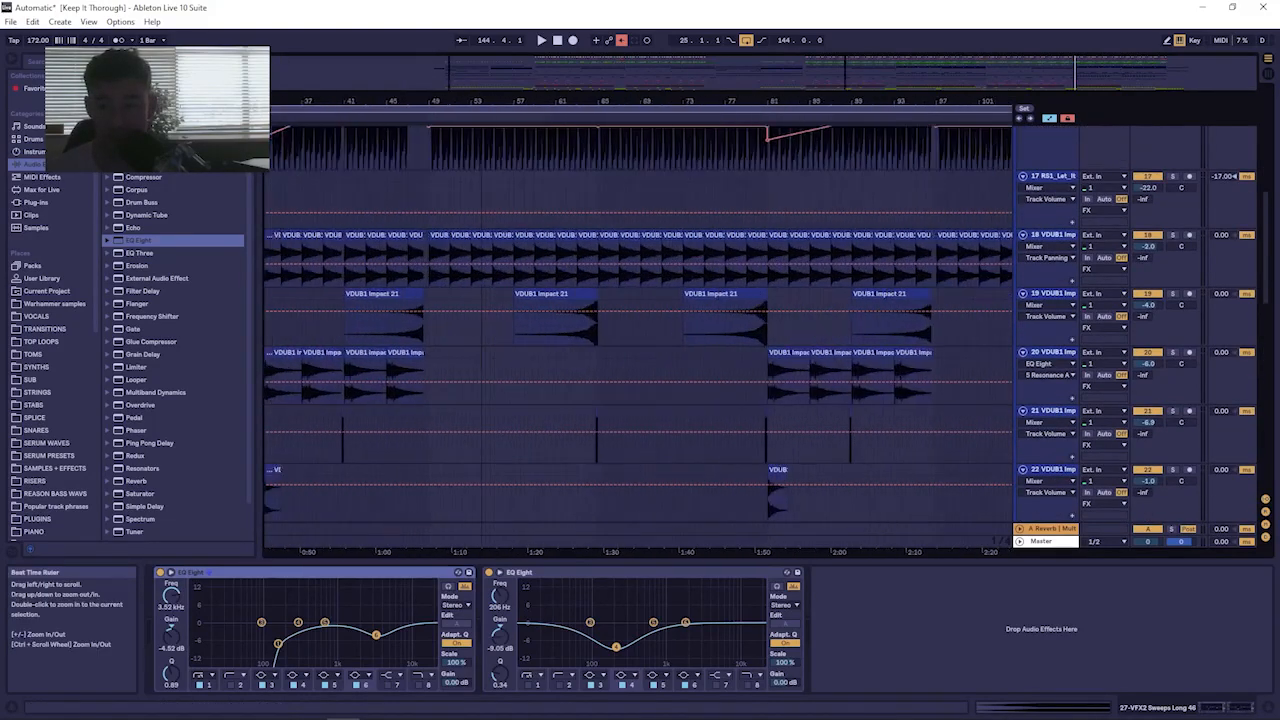
pyautogui.moveTo(485, 101); pyautogui.dragTo(477, 172)
pyautogui.scroll(-10, 553, 344)
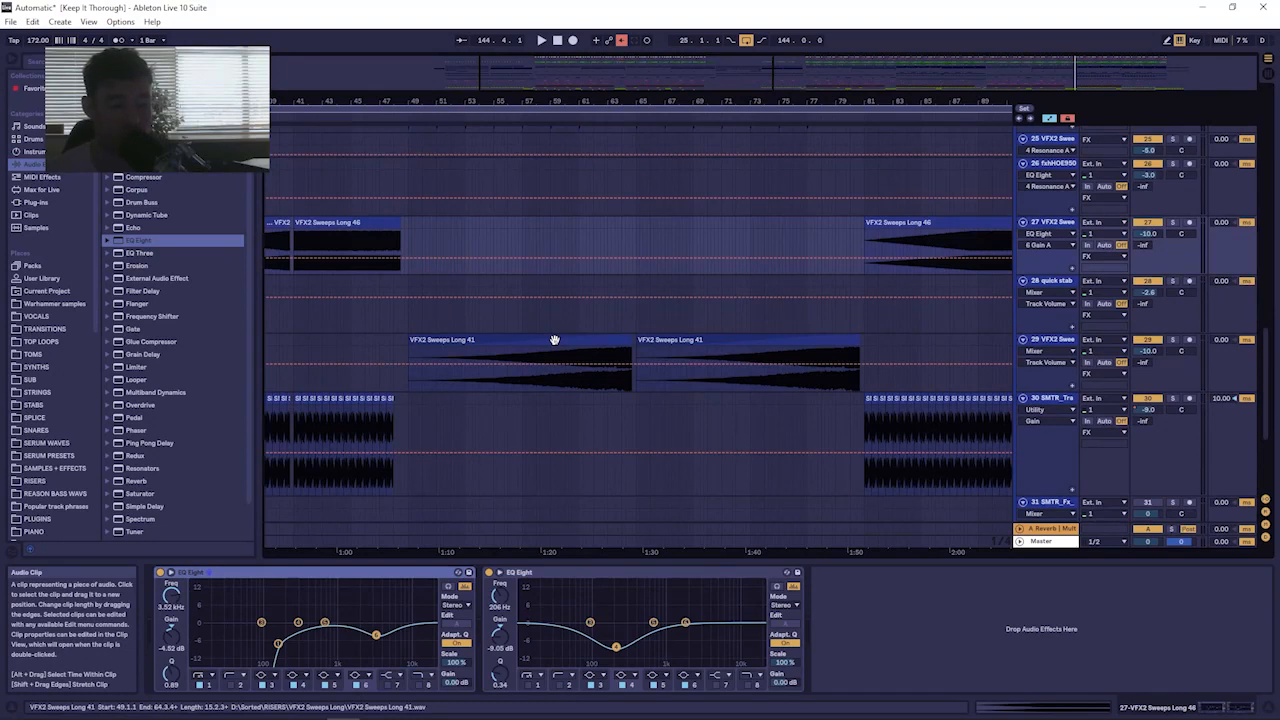
pyautogui.moveTo(425, 101); pyautogui.dragTo(374, 82)
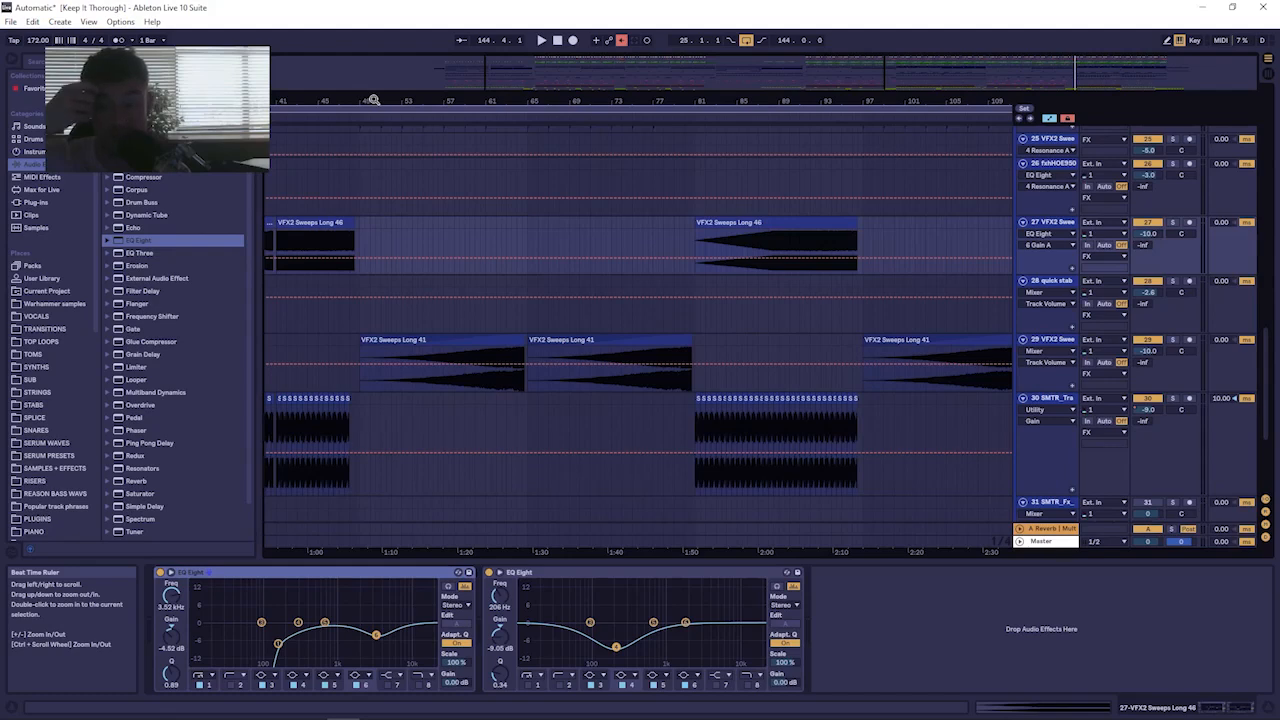
pyautogui.moveTo(375, 101); pyautogui.dragTo(450, 315)
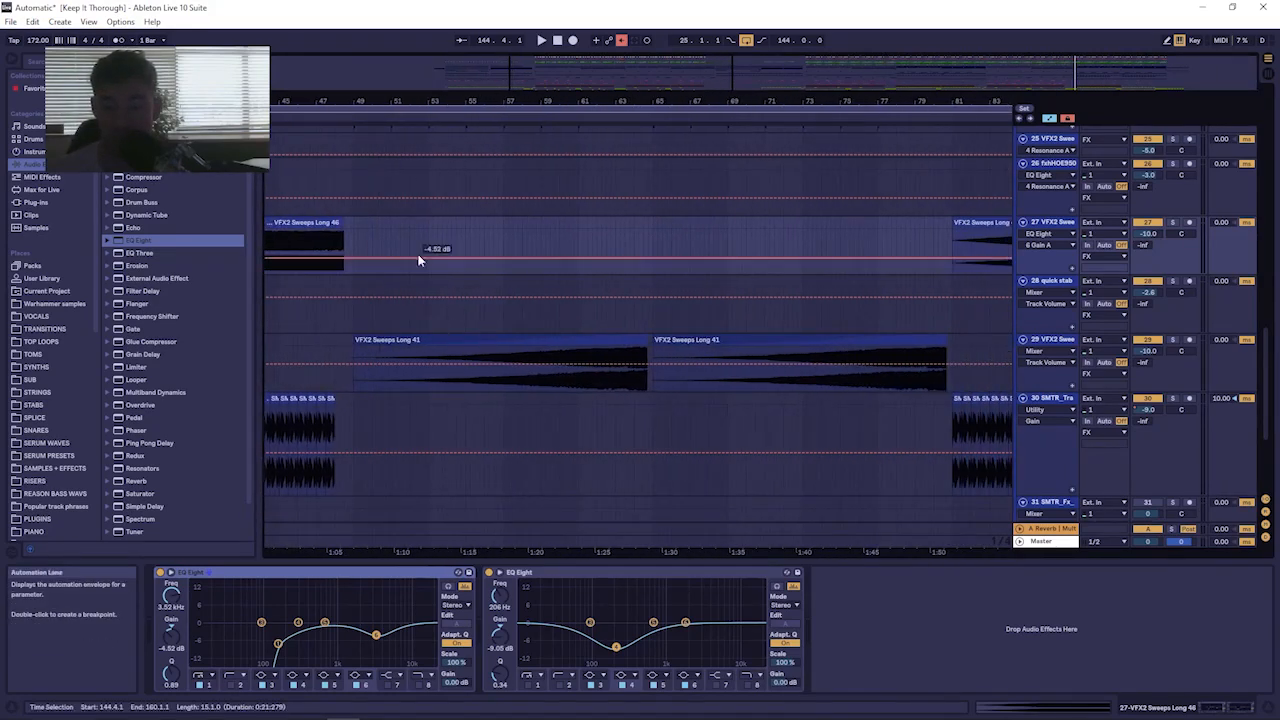
# Return to the top of the track list and fold the FX group.
pyautogui.scroll(15, 1123, 261)
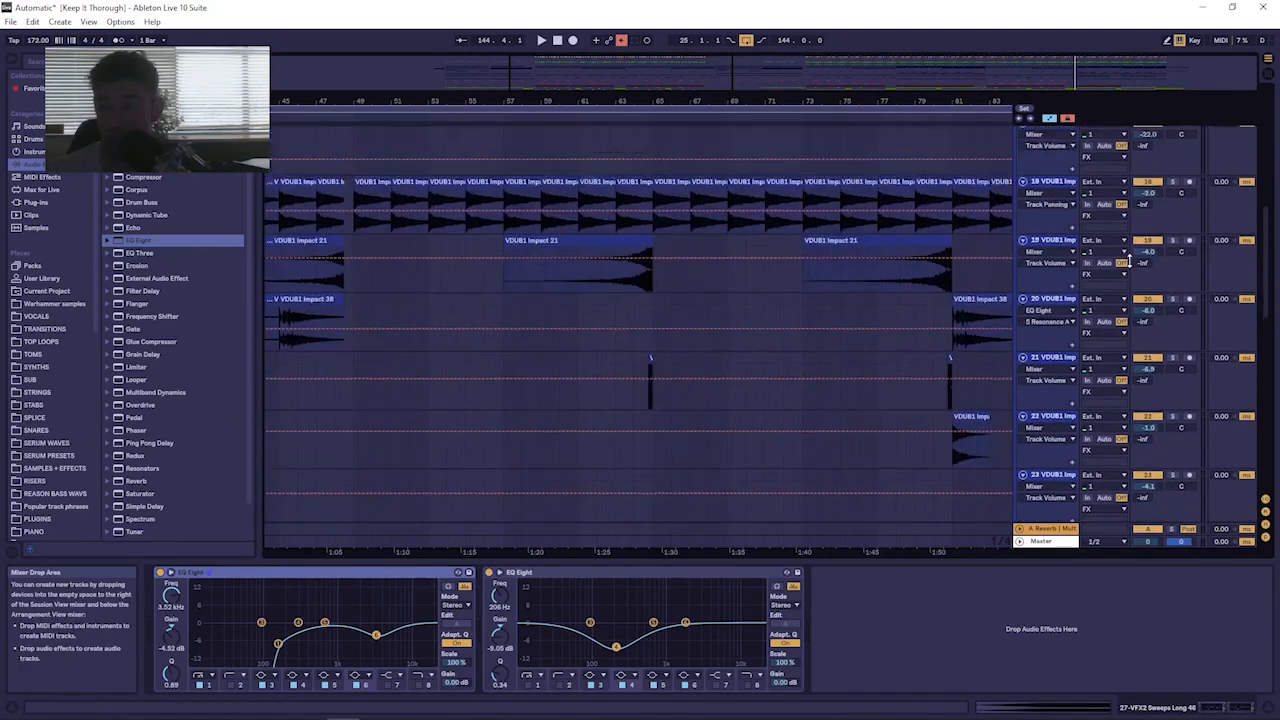
pyautogui.scroll(5, 1123, 261)
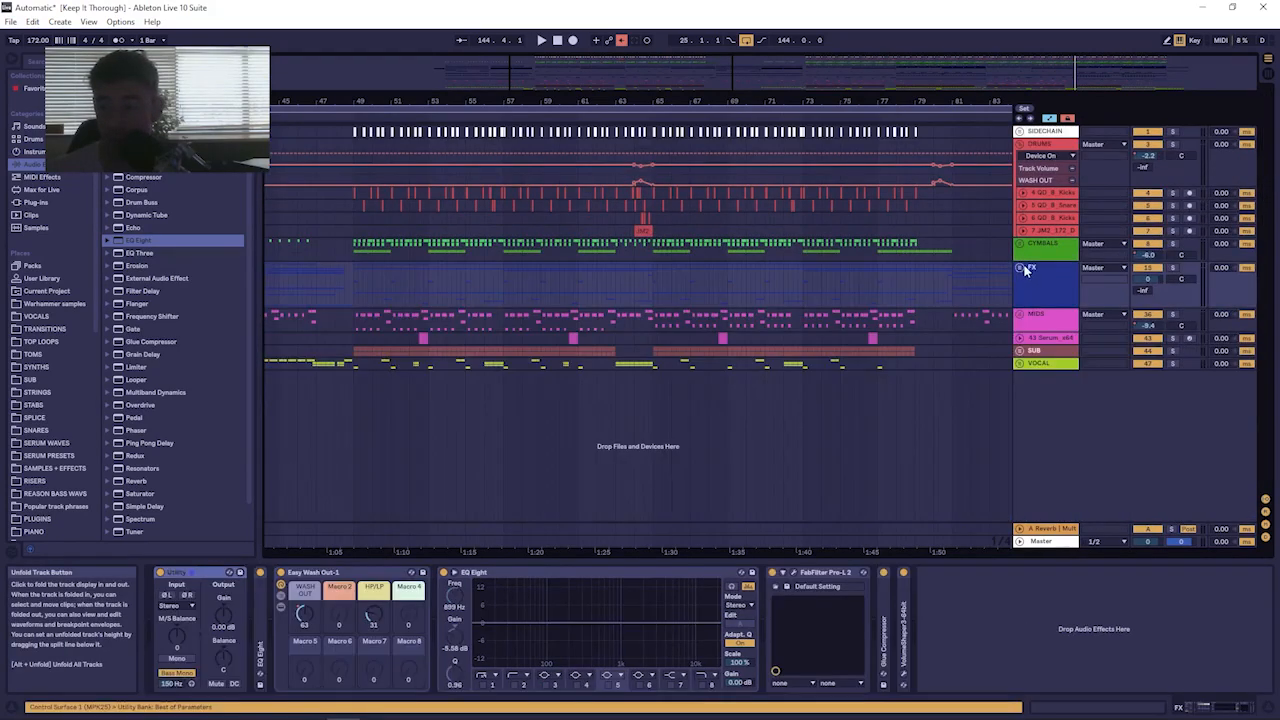
pyautogui.click(1020, 268)
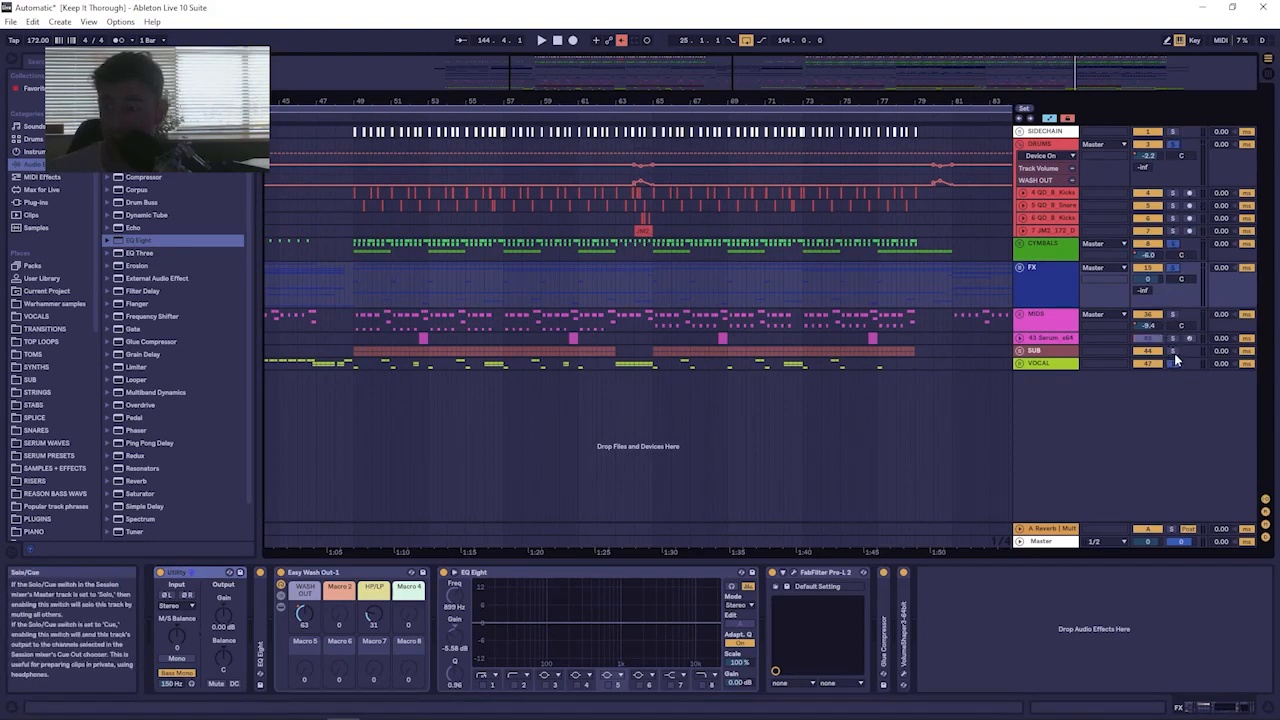
# Play the drop from bar 49 with the main groups soloed and the 43 Serum track left out.
pyautogui.click(353, 273)
pyautogui.press('space')
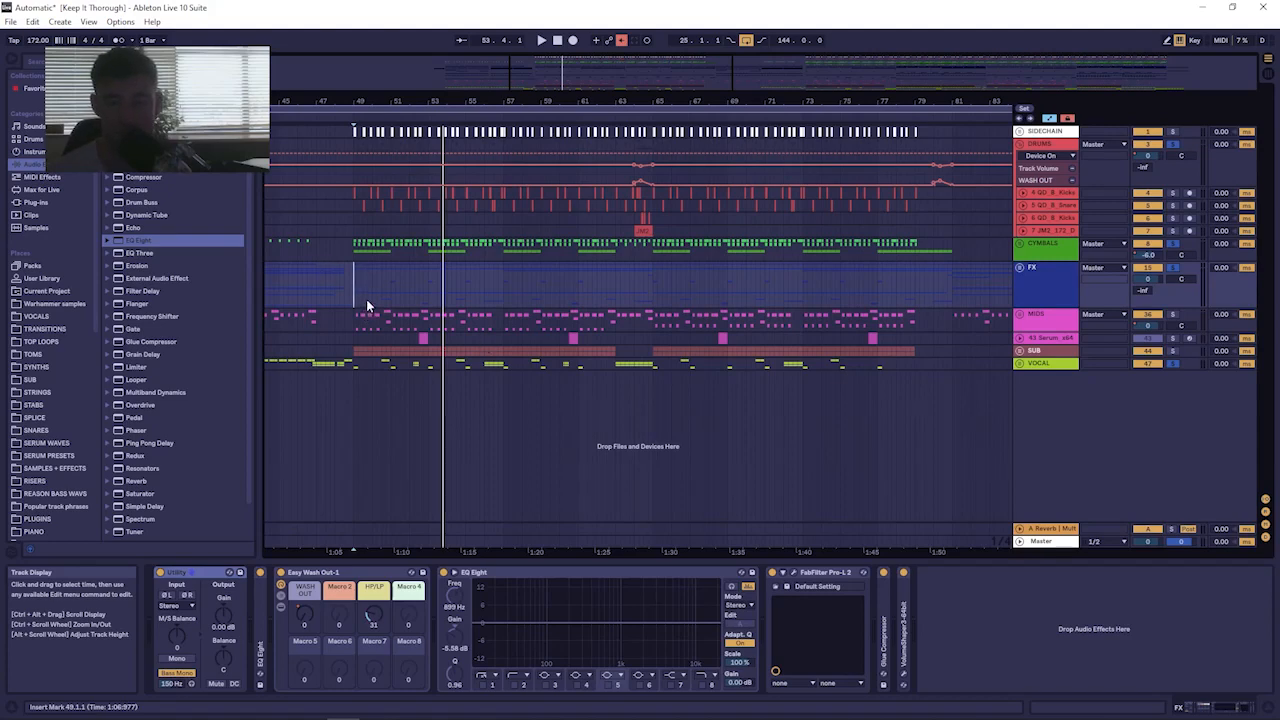
pyautogui.press('space')
pyautogui.moveTo(370, 102)
pyautogui.mouseDown()
pyautogui.moveTo(370, 116)
pyautogui.moveTo(357, 100)
pyautogui.mouseUp()
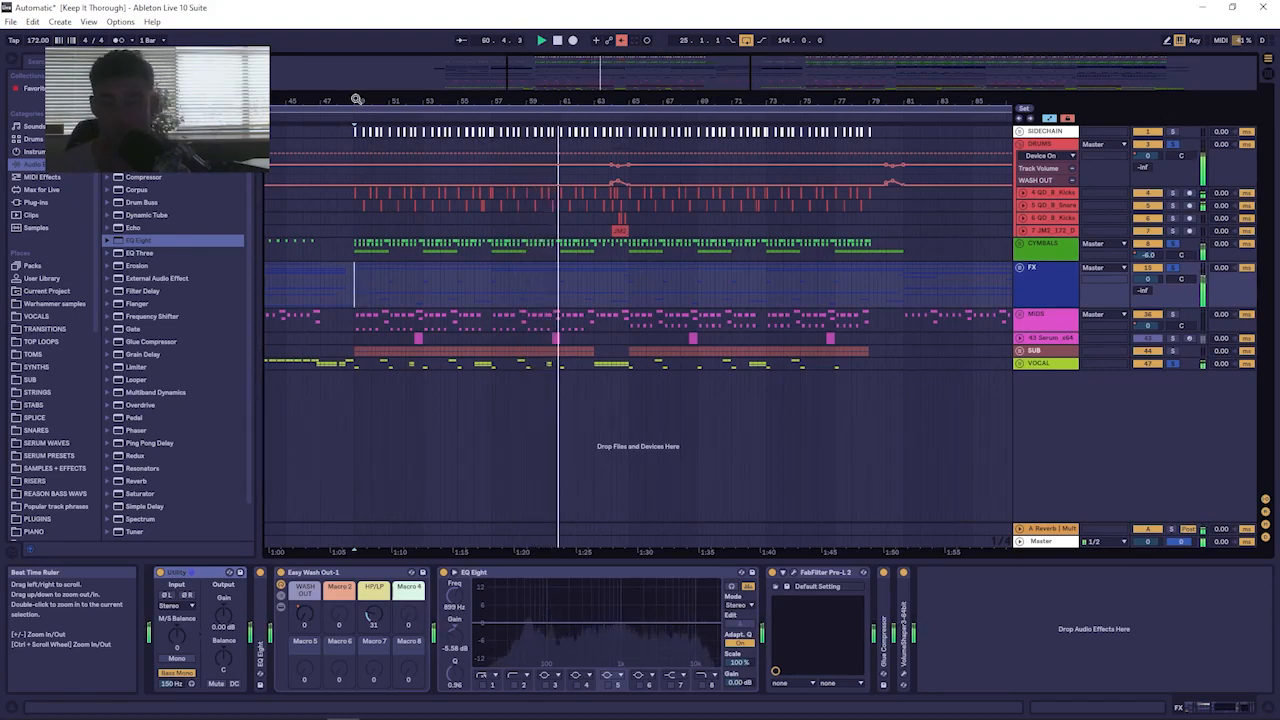
pyautogui.moveTo(463, 100); pyautogui.dragTo(463, 78)
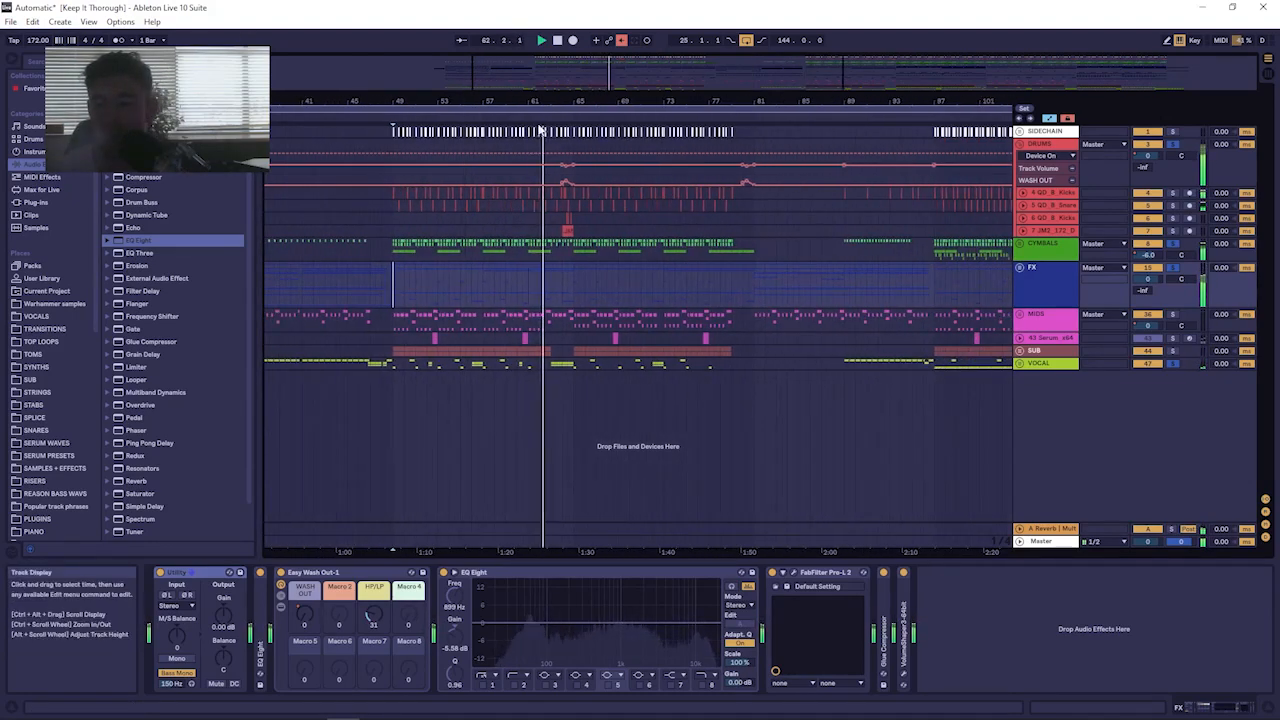
# Look over the FX group's tracks across both drops and fold the group again.
pyautogui.moveTo(562, 99); pyautogui.dragTo(562, 121)
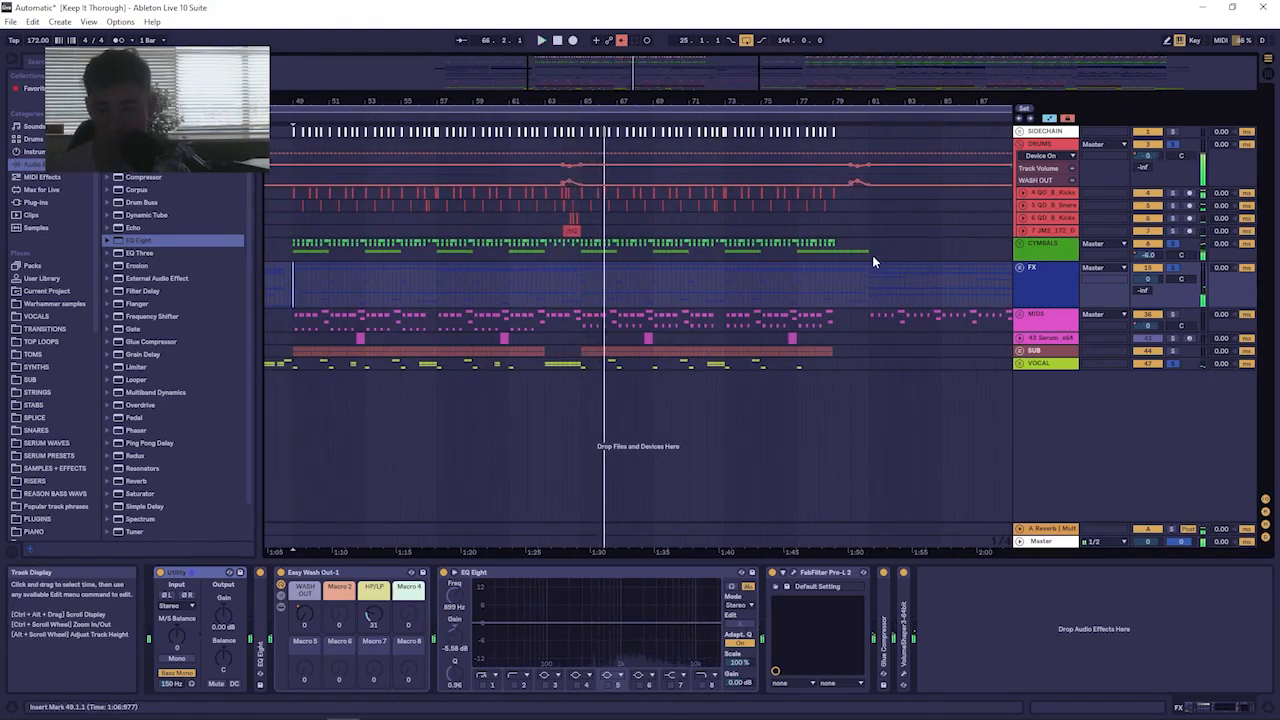
pyautogui.click(1019, 268)
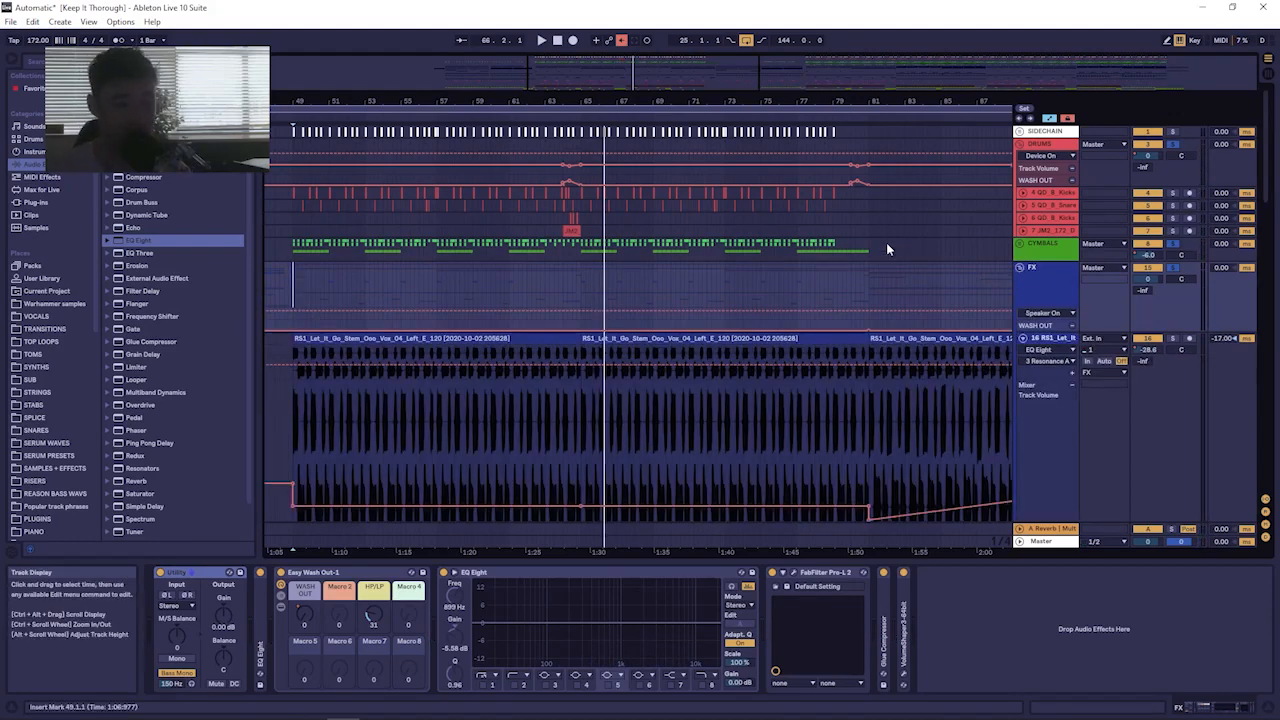
pyautogui.moveTo(592, 103); pyautogui.dragTo(605, 103)
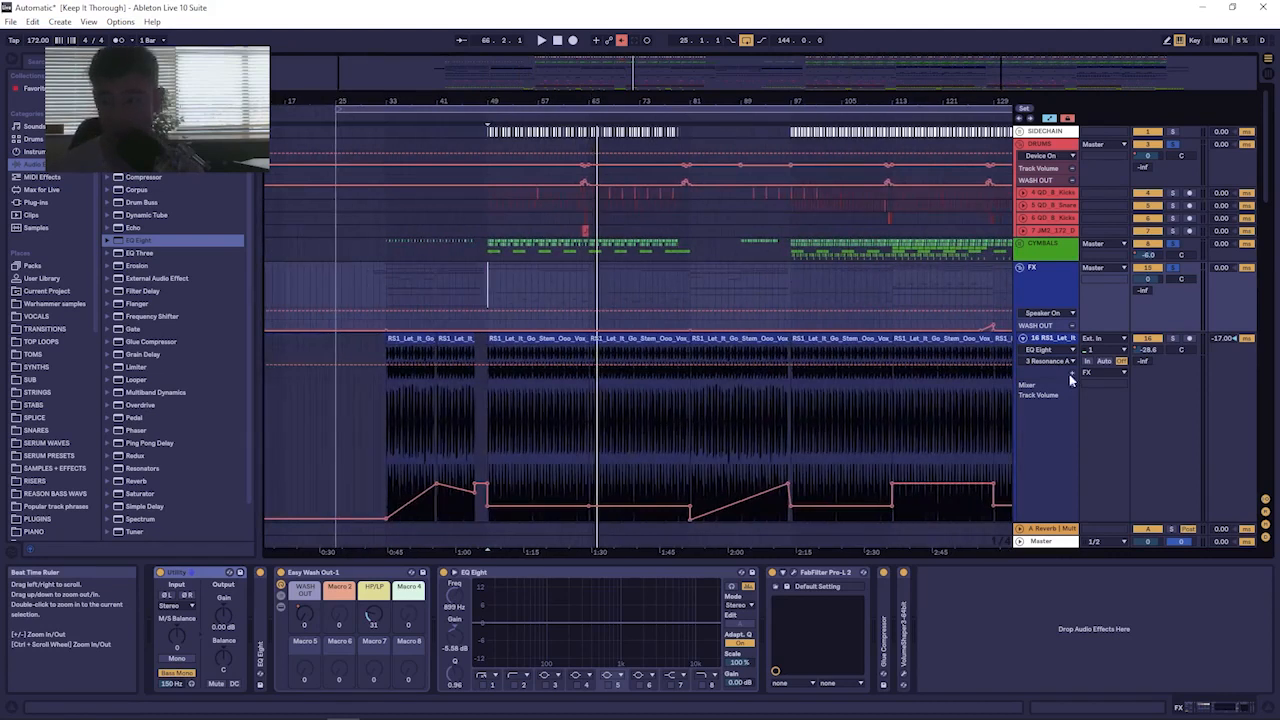
pyautogui.click(1030, 285)
pyautogui.click(1019, 268)
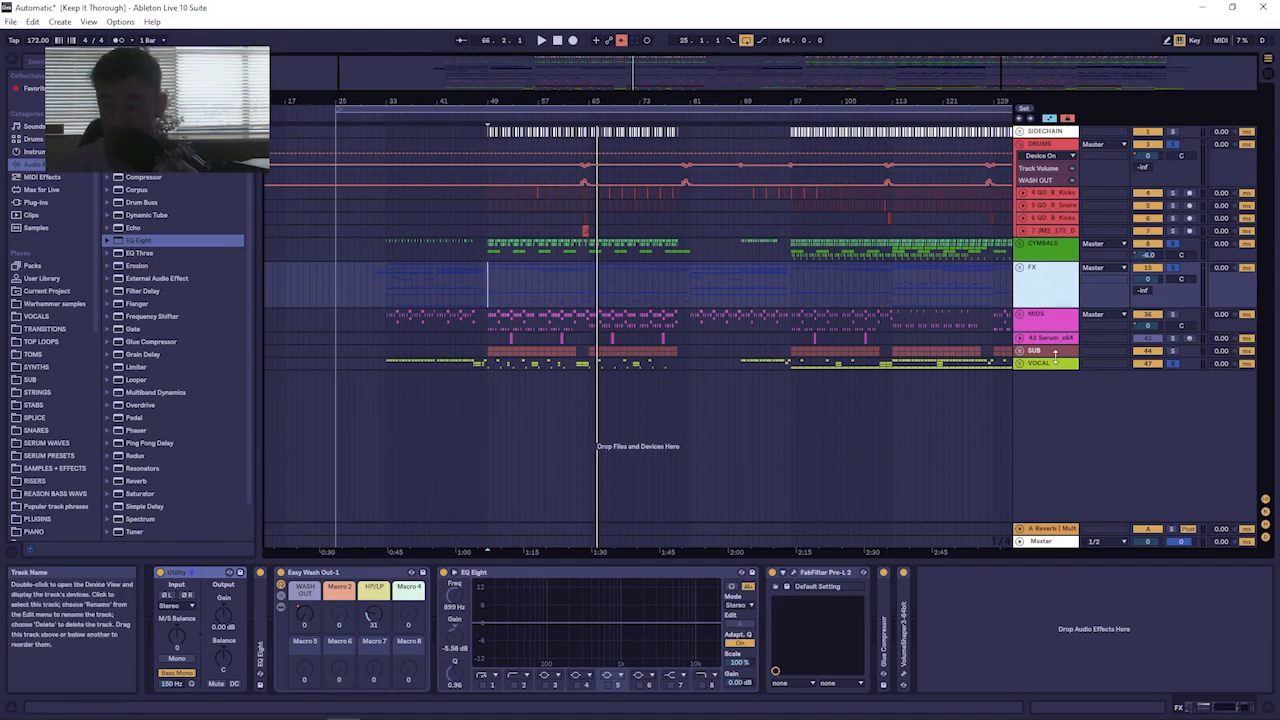
# Play the drop from bar 49 with only the DRUMS and CYMBALS groups soloed.
pyautogui.click(1172, 146)
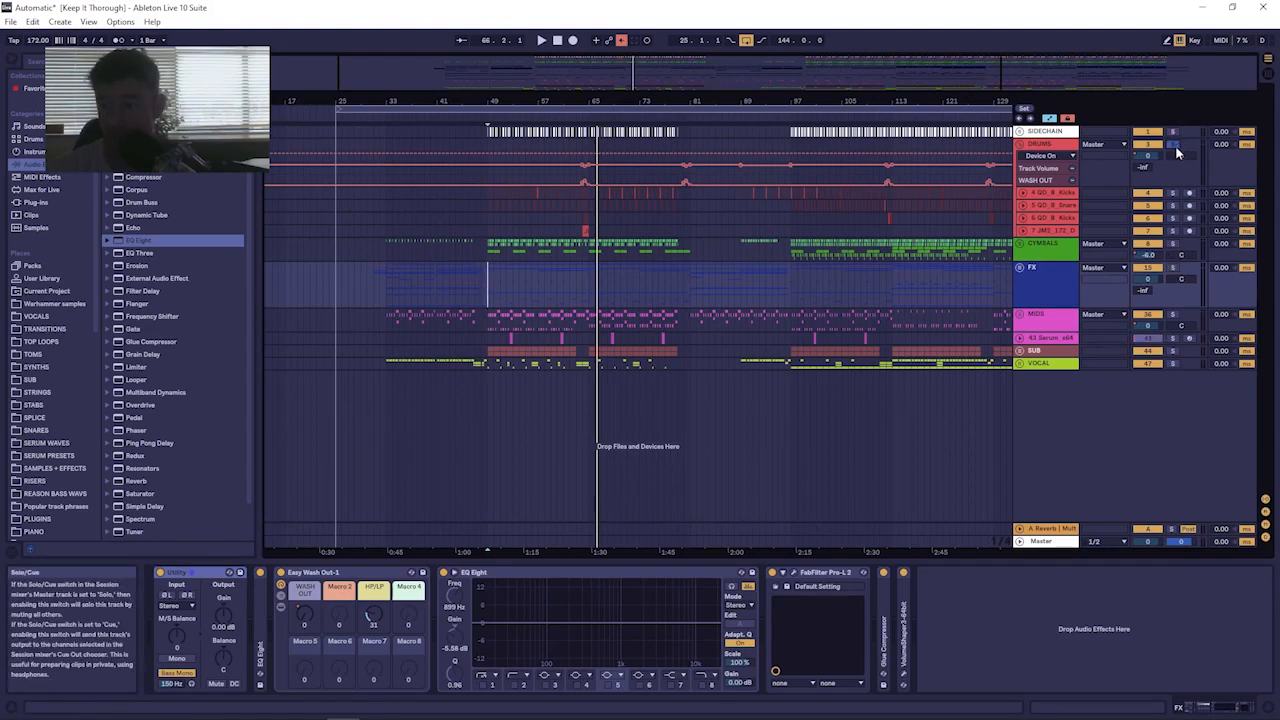
pyautogui.click(545, 268)
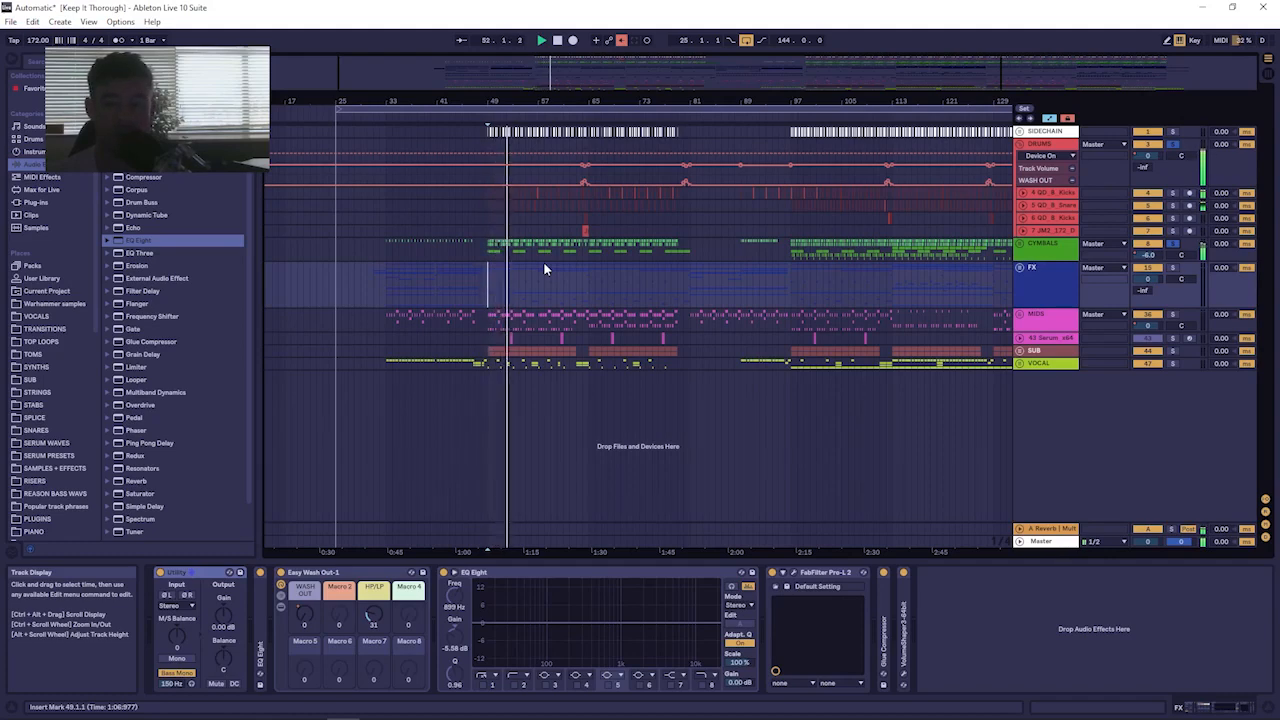
pyautogui.press('space')
# Compare the drop from bar 49 with and without the FX group soloed alongside the drums and cymbals.
pyautogui.moveTo(501, 99); pyautogui.dragTo(340, 98)
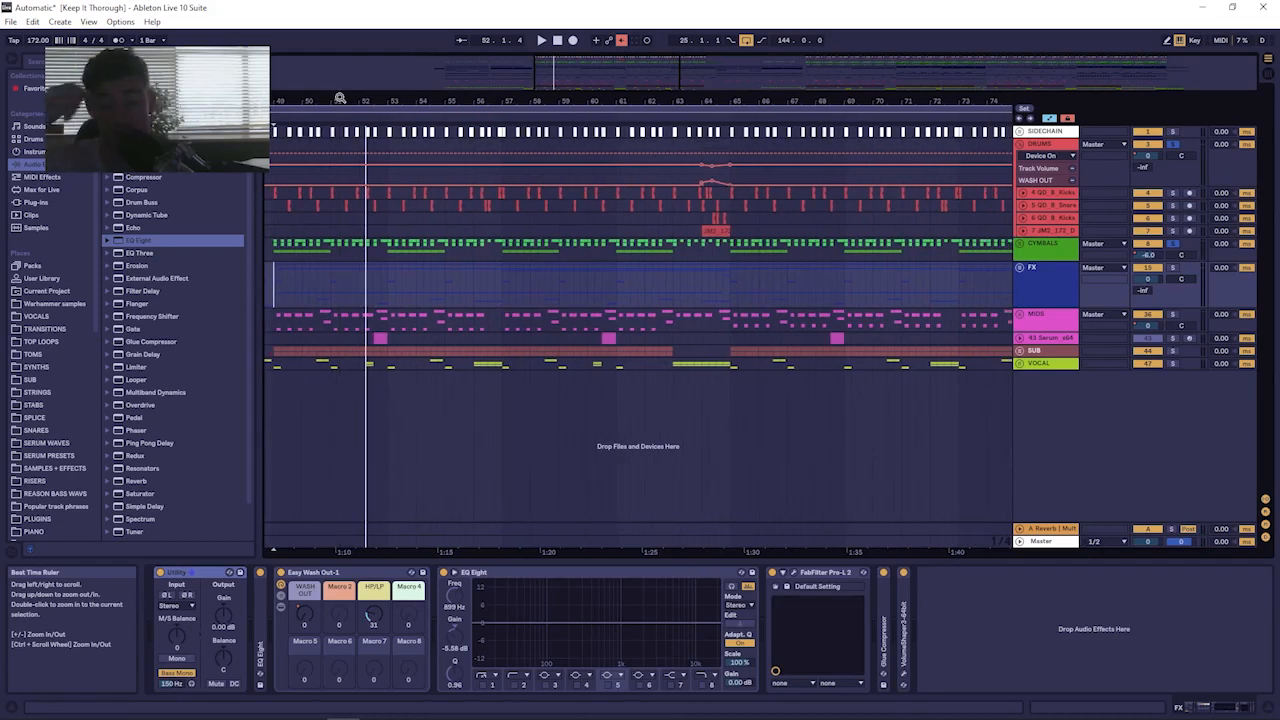
pyautogui.press('space')
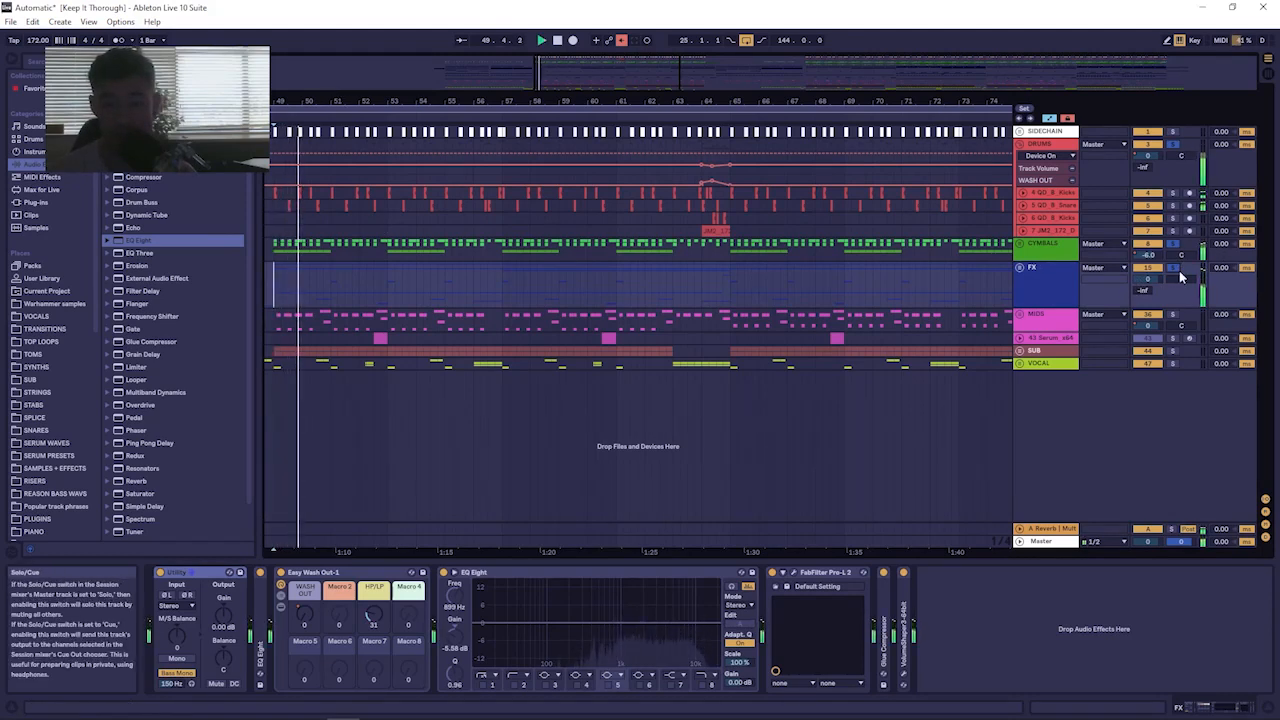
pyautogui.press('space')
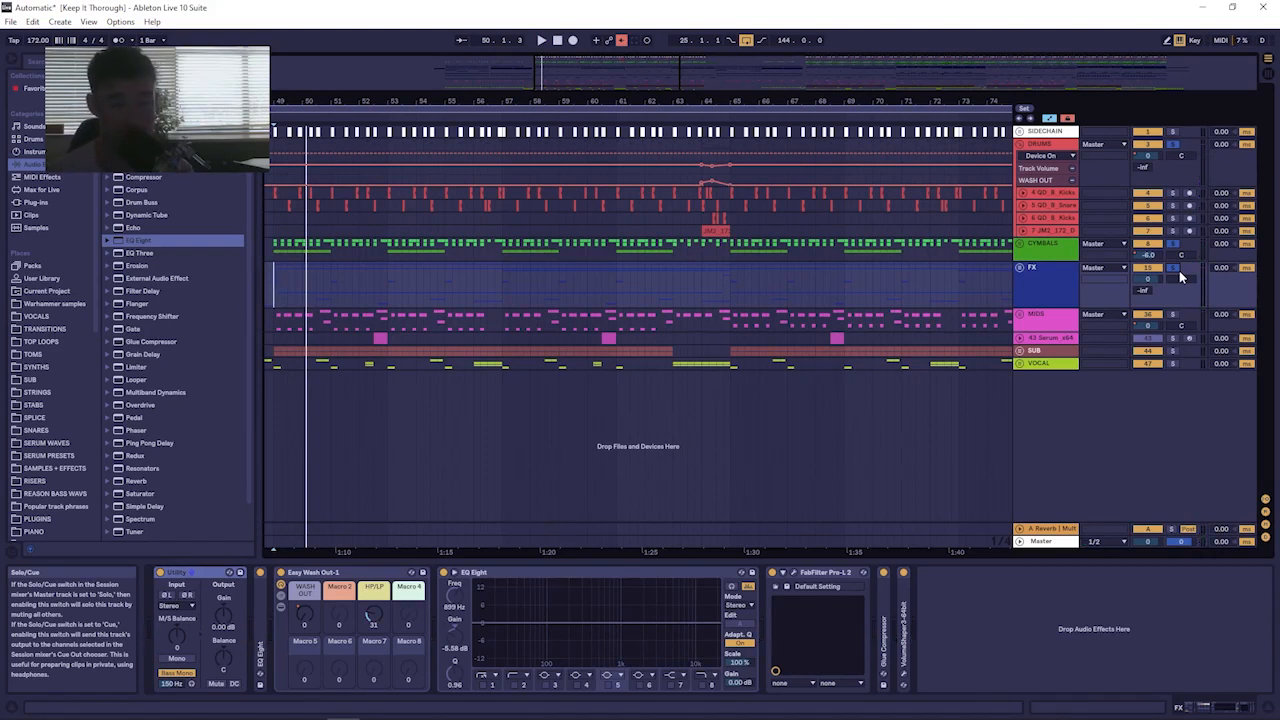
pyautogui.press('space')
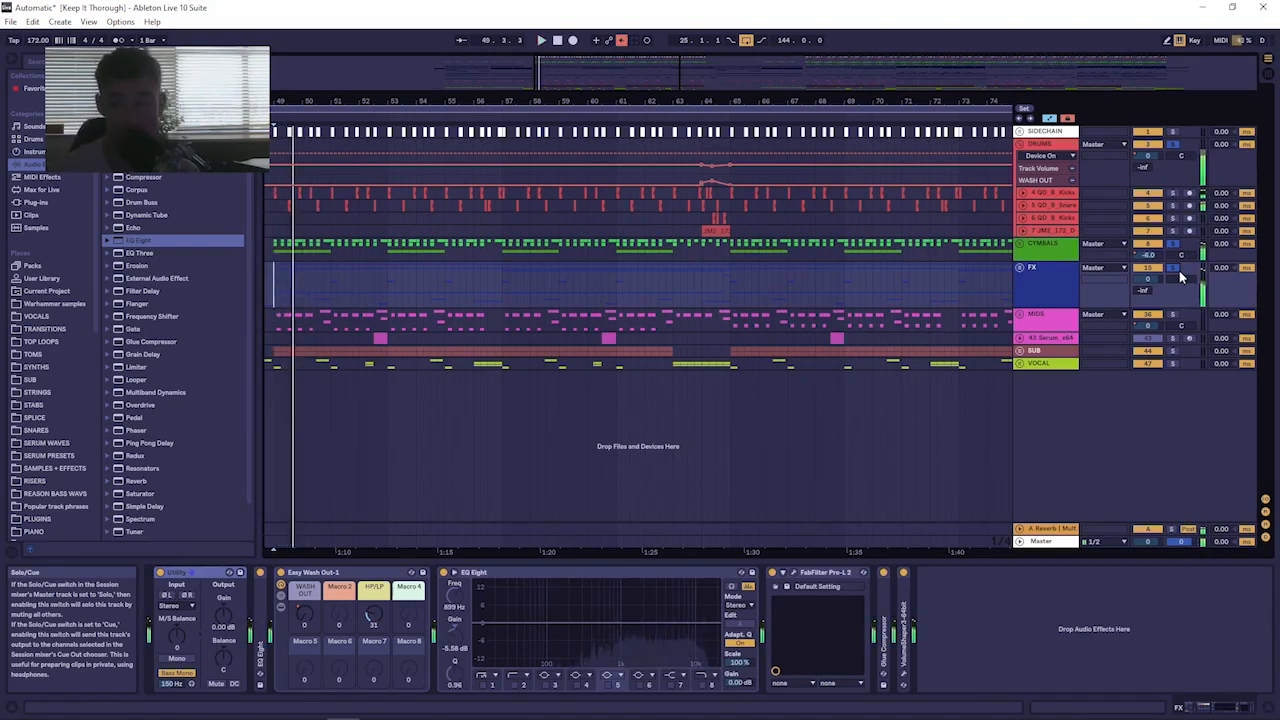
pyautogui.press('space')
pyautogui.click(1174, 268)
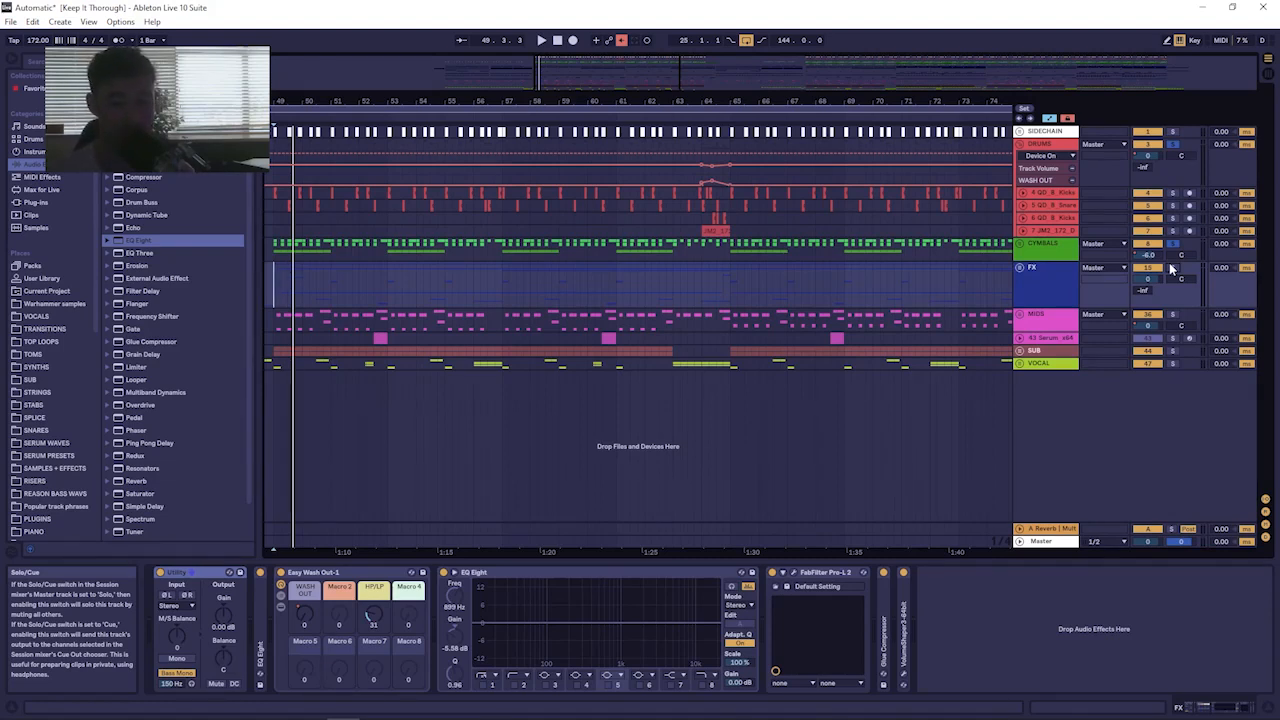
pyautogui.press('space')
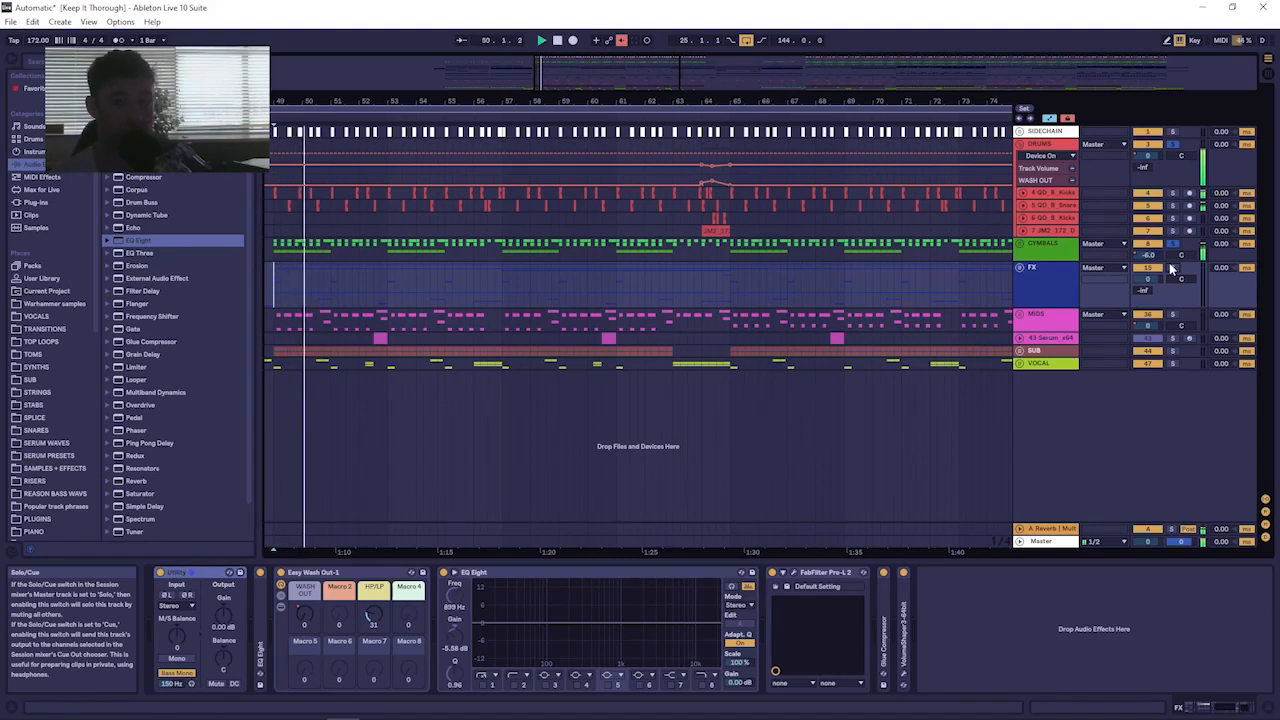
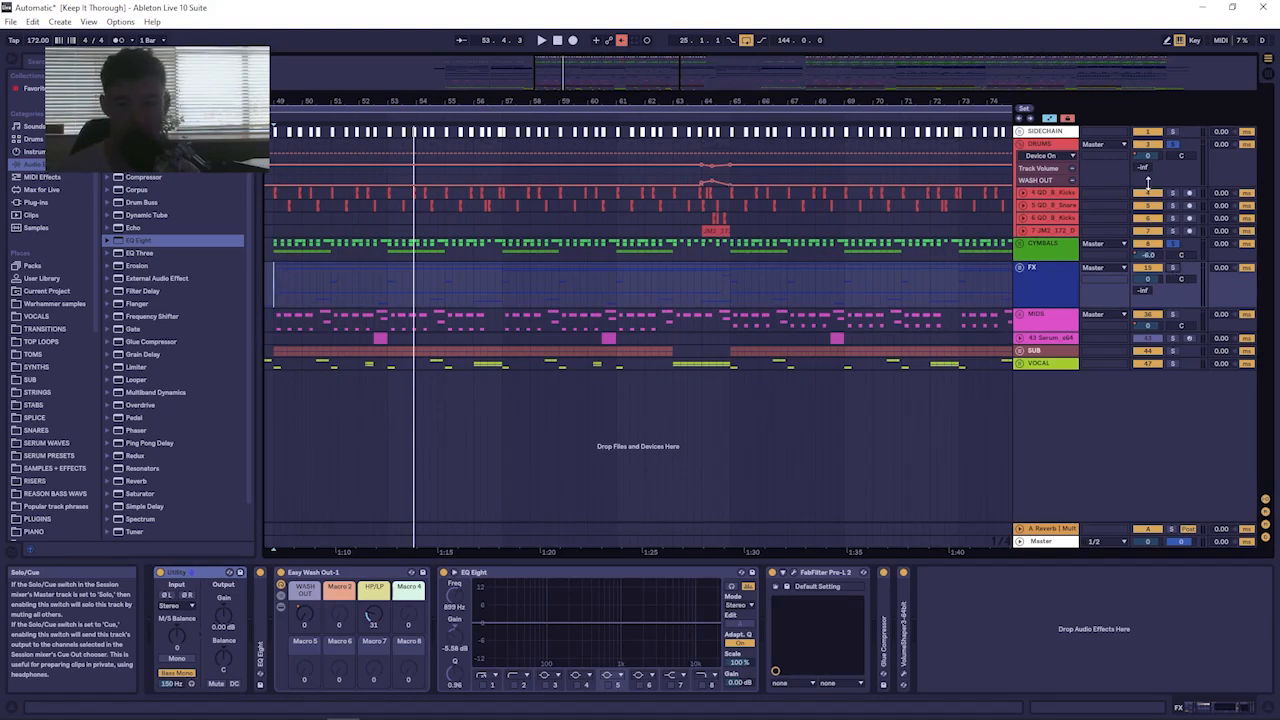
# Unfold the FX group, reduce the height of track 16 and collapse that track.
pyautogui.click(1018, 268)
pyautogui.scroll(-5, 597, 352)
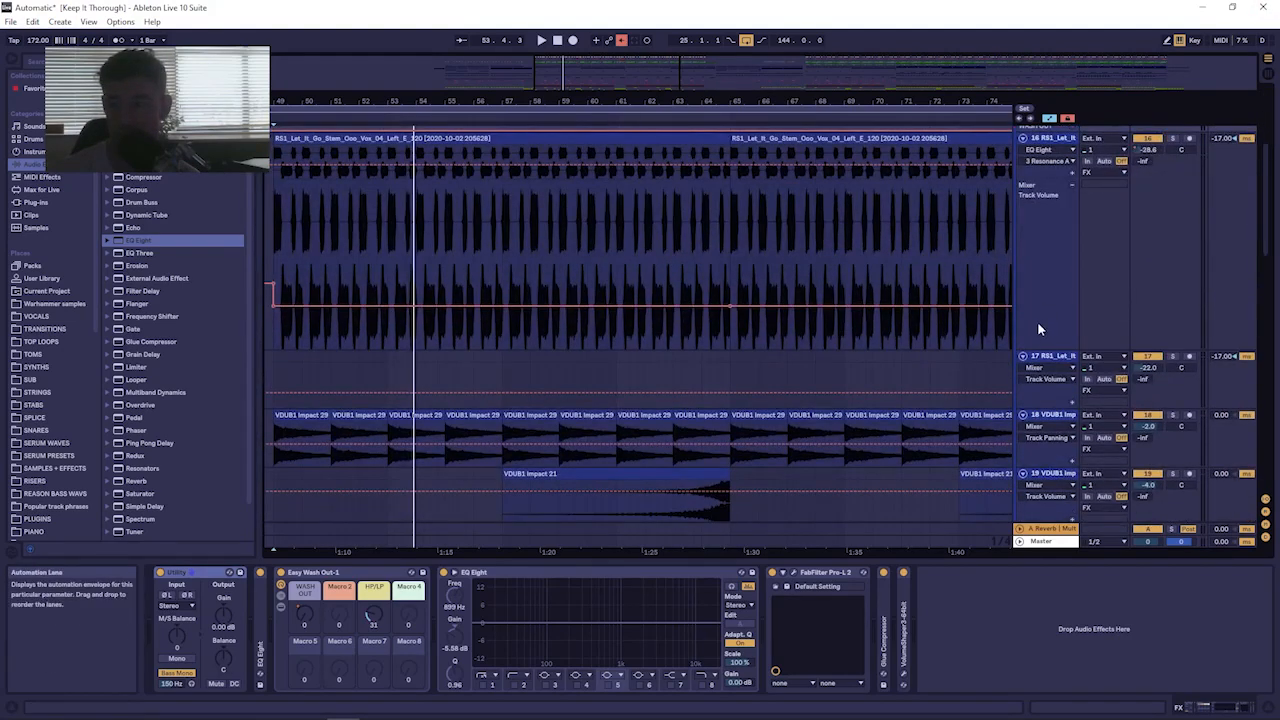
pyautogui.moveTo(1046, 350); pyautogui.dragTo(1047, 184)
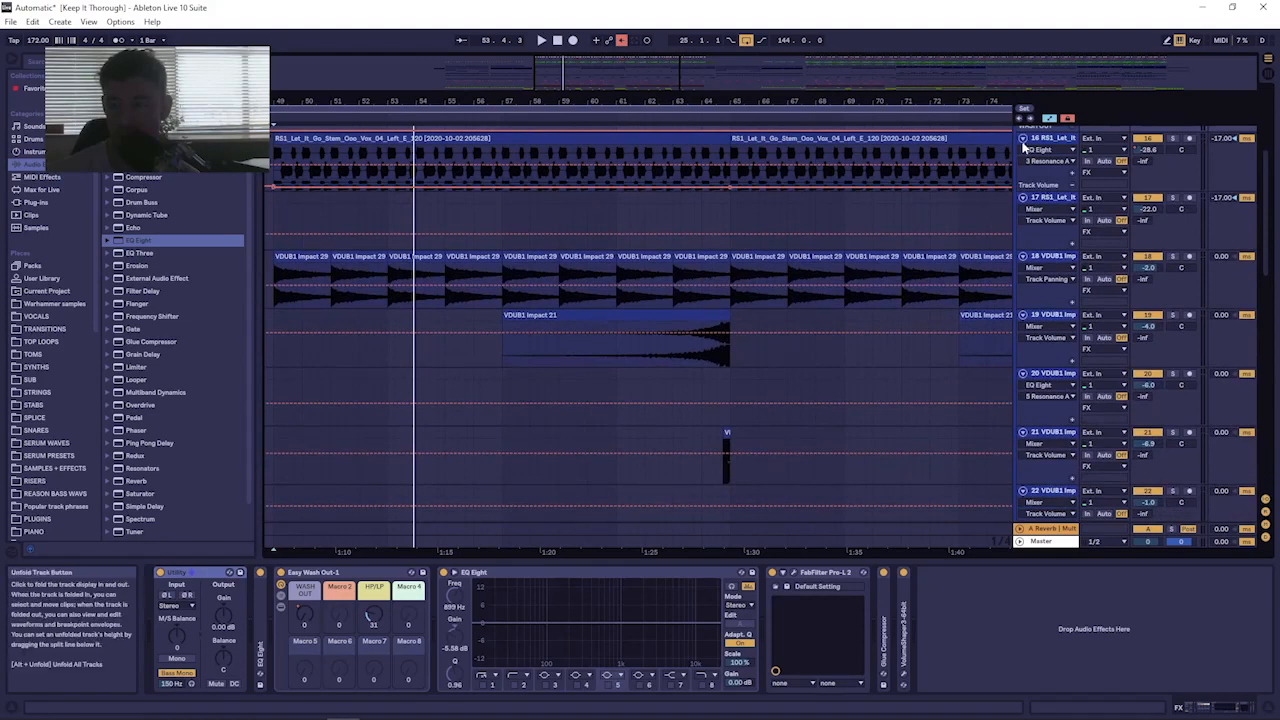
pyautogui.click(1023, 140)
pyautogui.scroll(2, 949, 210)
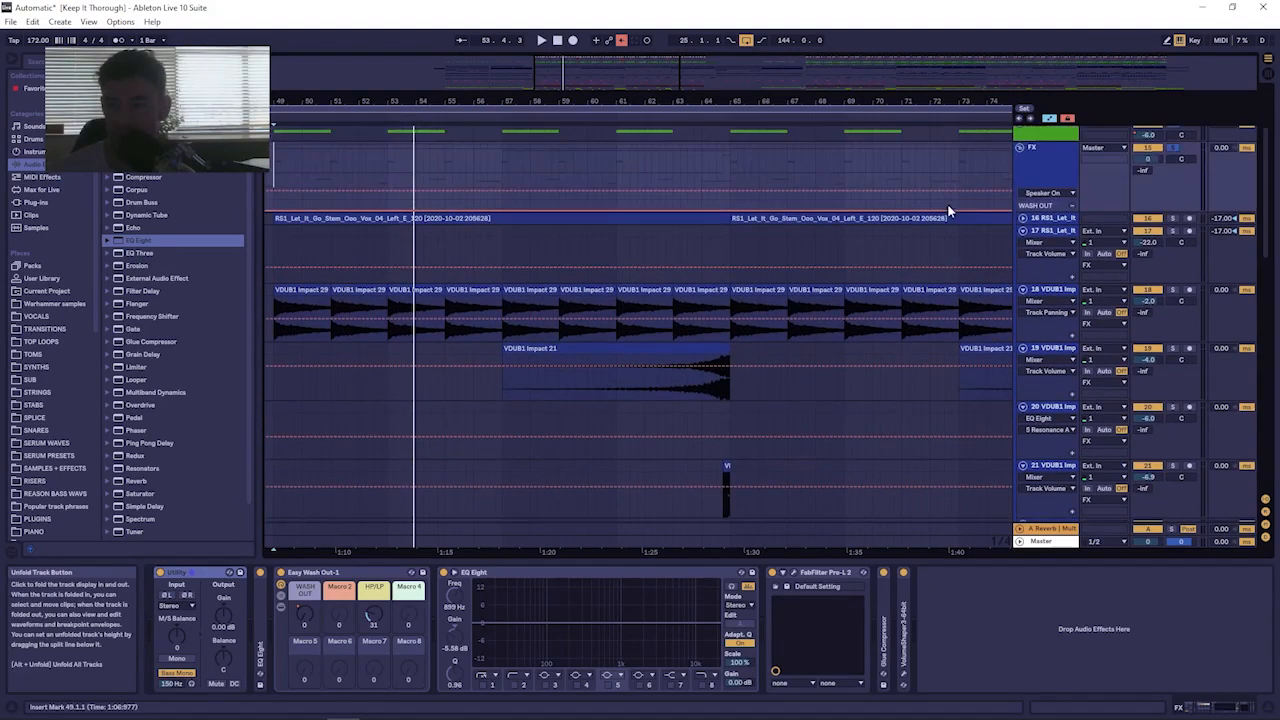
pyautogui.scroll(2, 940, 210)
# Play the drop from bar 49 with the FX group soloed and follow the VDUB1 Impact clips on tracks 18 to 21.
pyautogui.press('space')
pyautogui.moveTo(298, 102); pyautogui.dragTo(346, 82)
pyautogui.press('space')
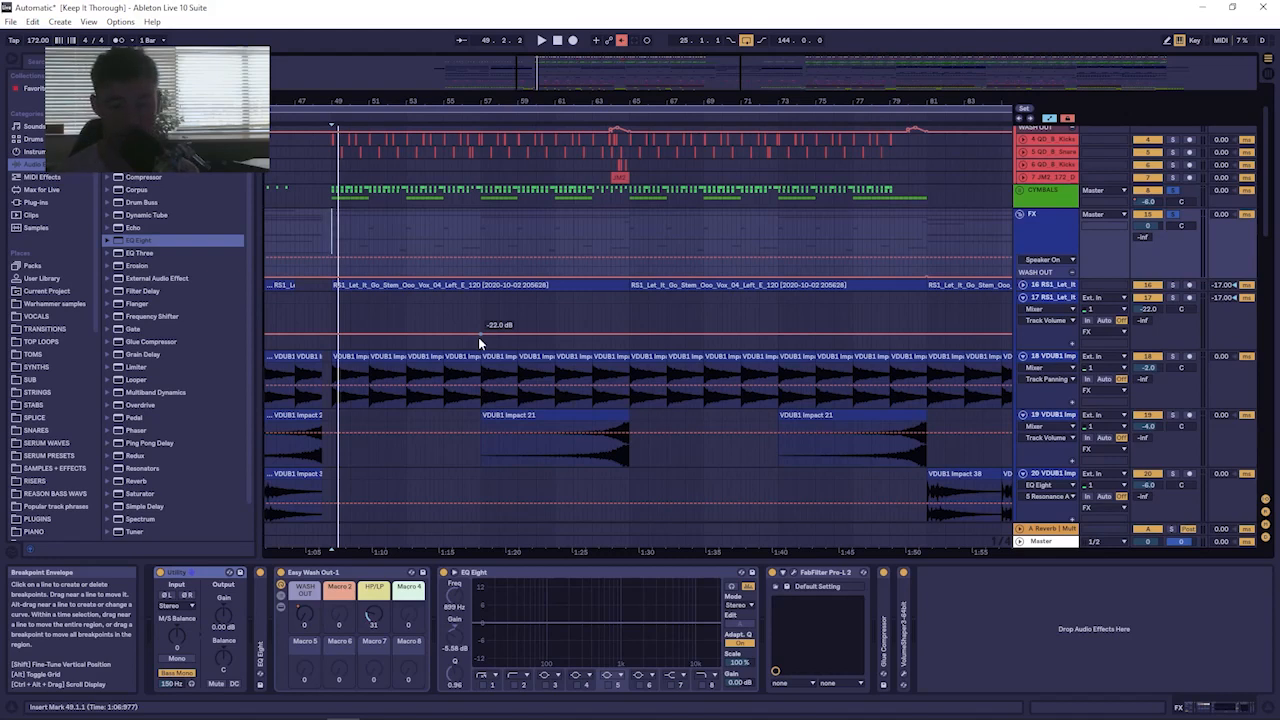
pyautogui.press('space')
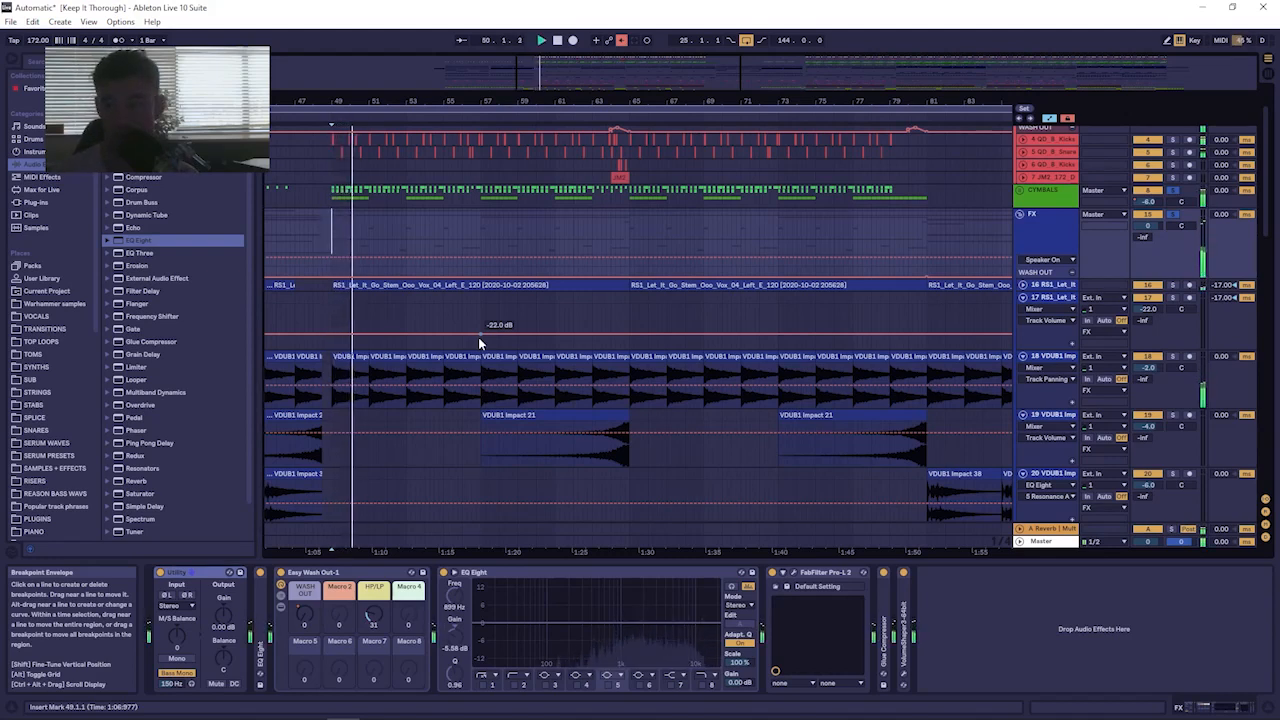
pyautogui.scroll(-2, 484, 272)
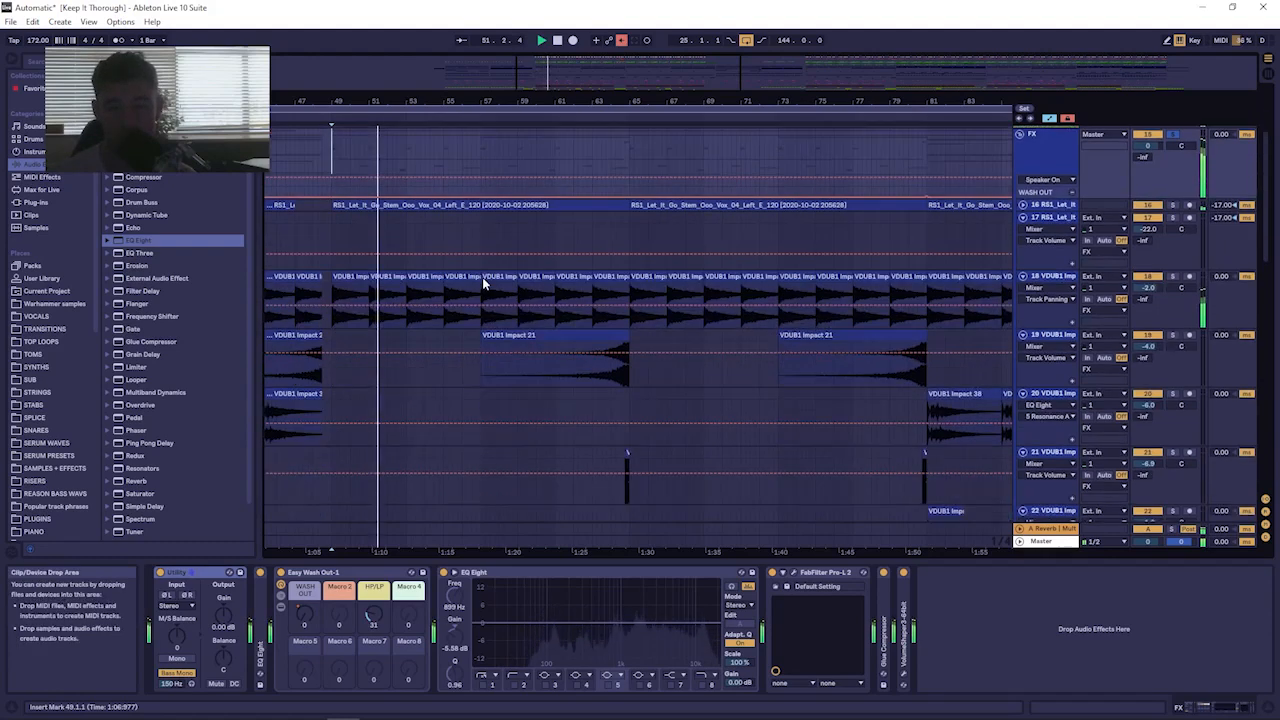
pyautogui.scroll(-1, 482, 277)
pyautogui.scroll(1, 482, 277)
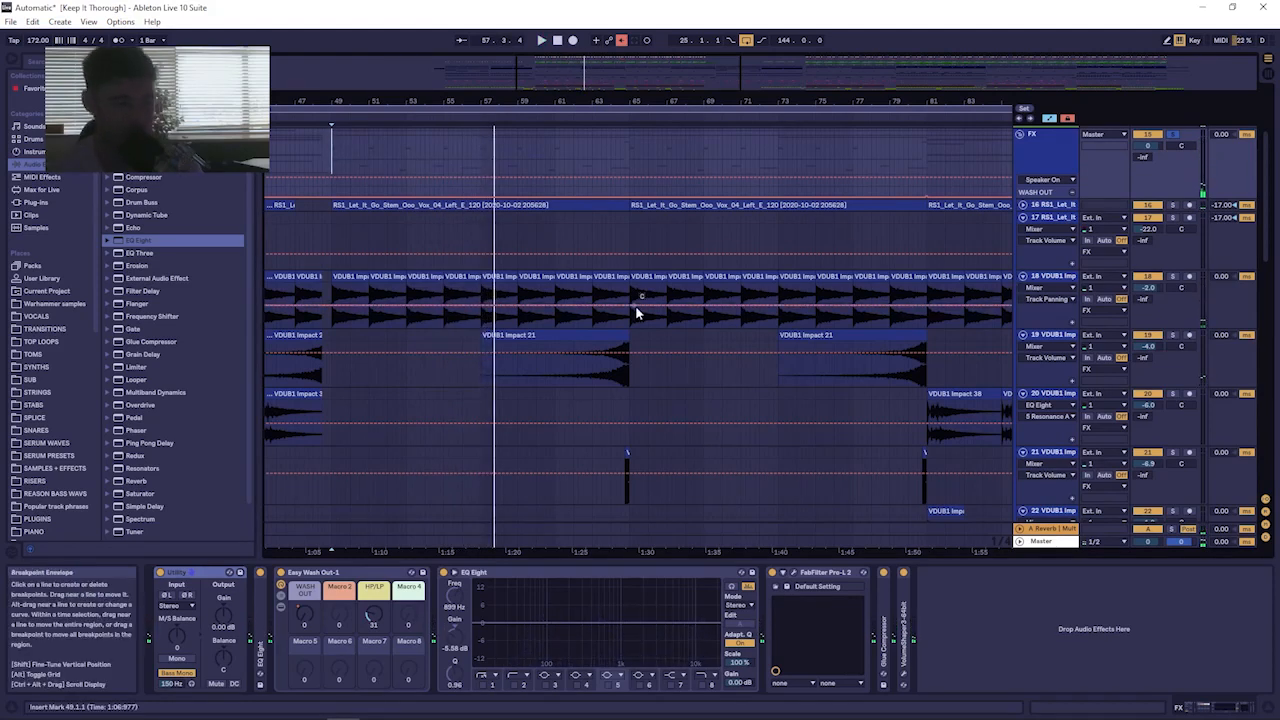
# Fold the FX and DRUMS groups.
pyautogui.scroll(3, 808, 240)
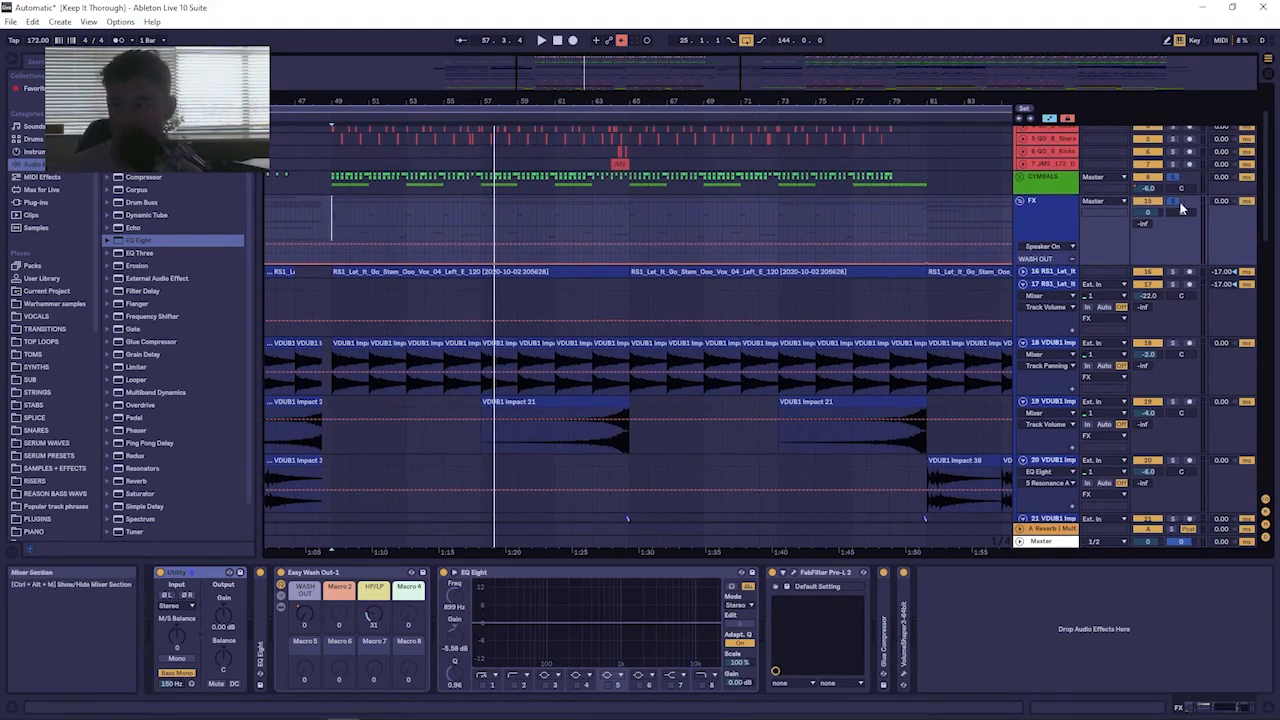
pyautogui.click(1020, 201)
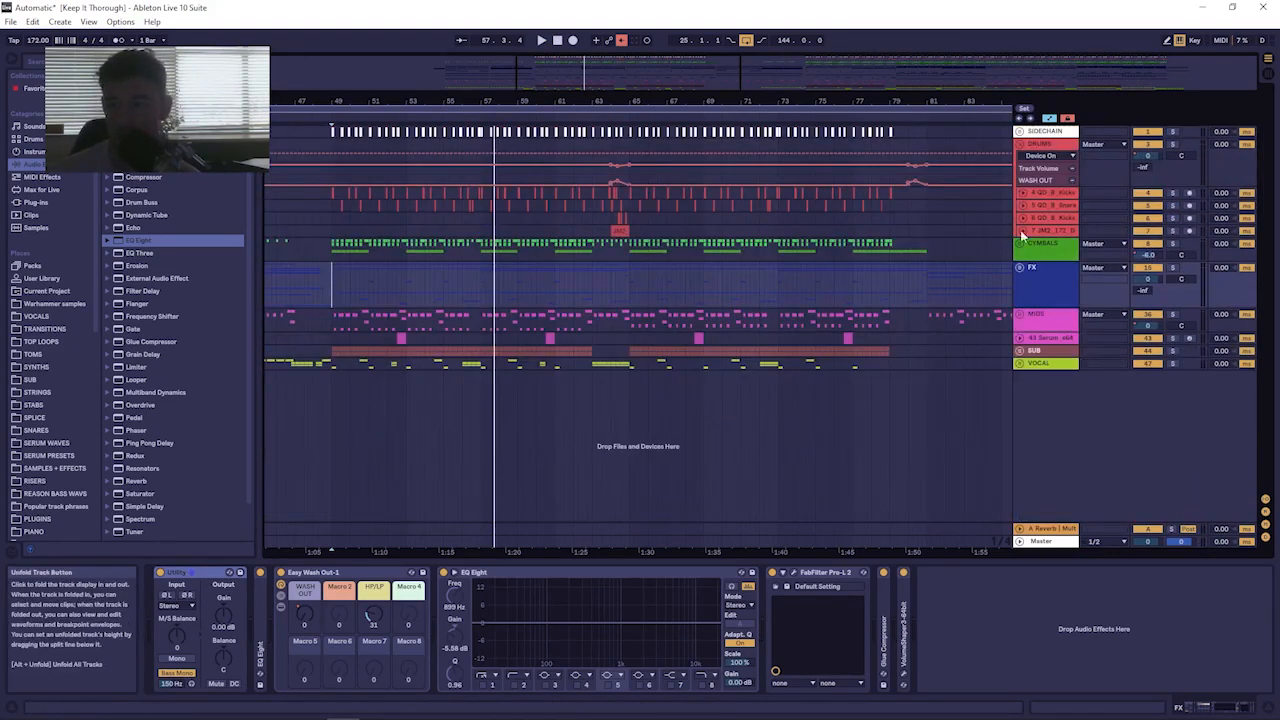
pyautogui.click(1021, 144)
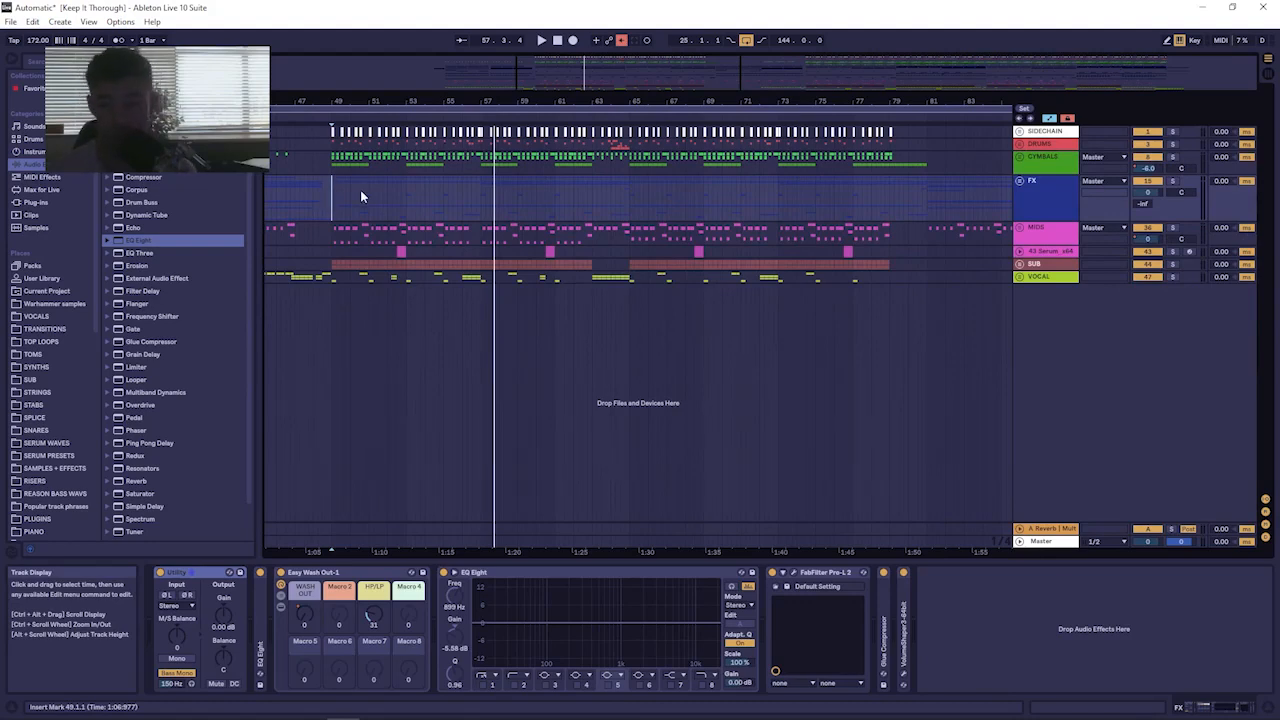
# Unfold the FX group and its track 16, and examine the impact, sweep and reverse clips down to track 35.
pyautogui.click(1020, 181)
pyautogui.scroll(-5, 470, 300)
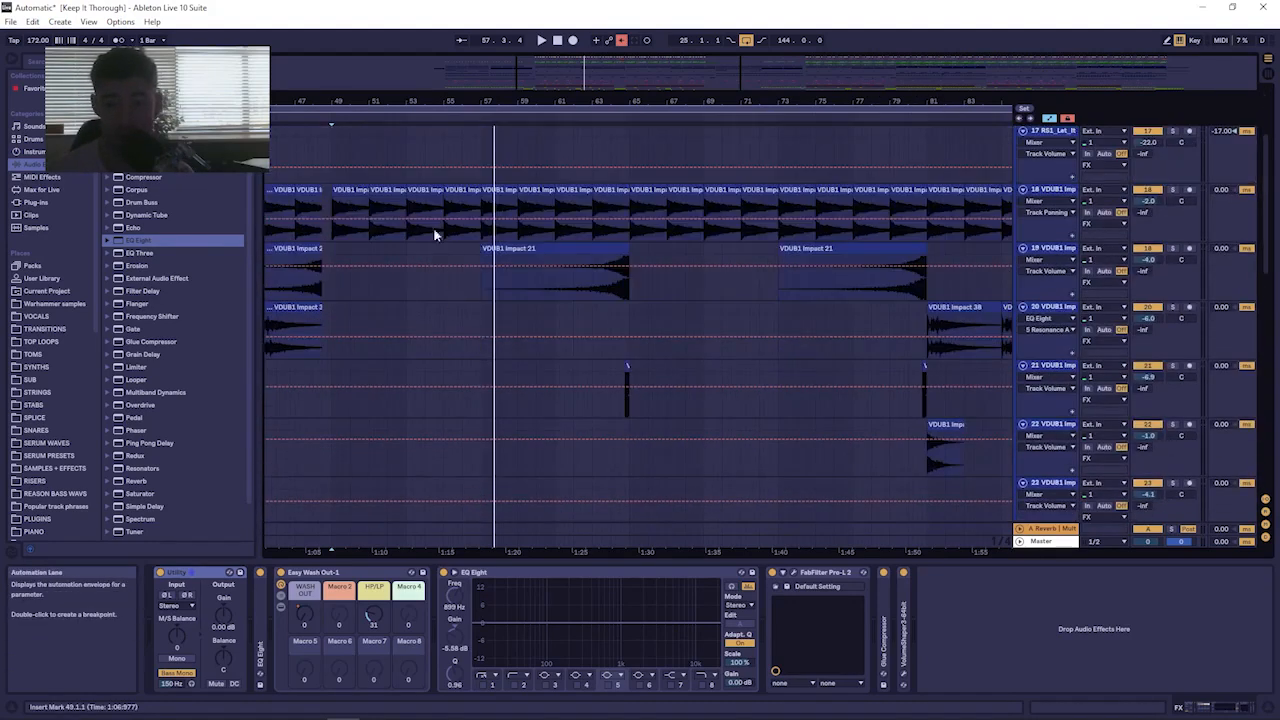
pyautogui.scroll(3, 430, 270)
pyautogui.scroll(-7, 423, 353)
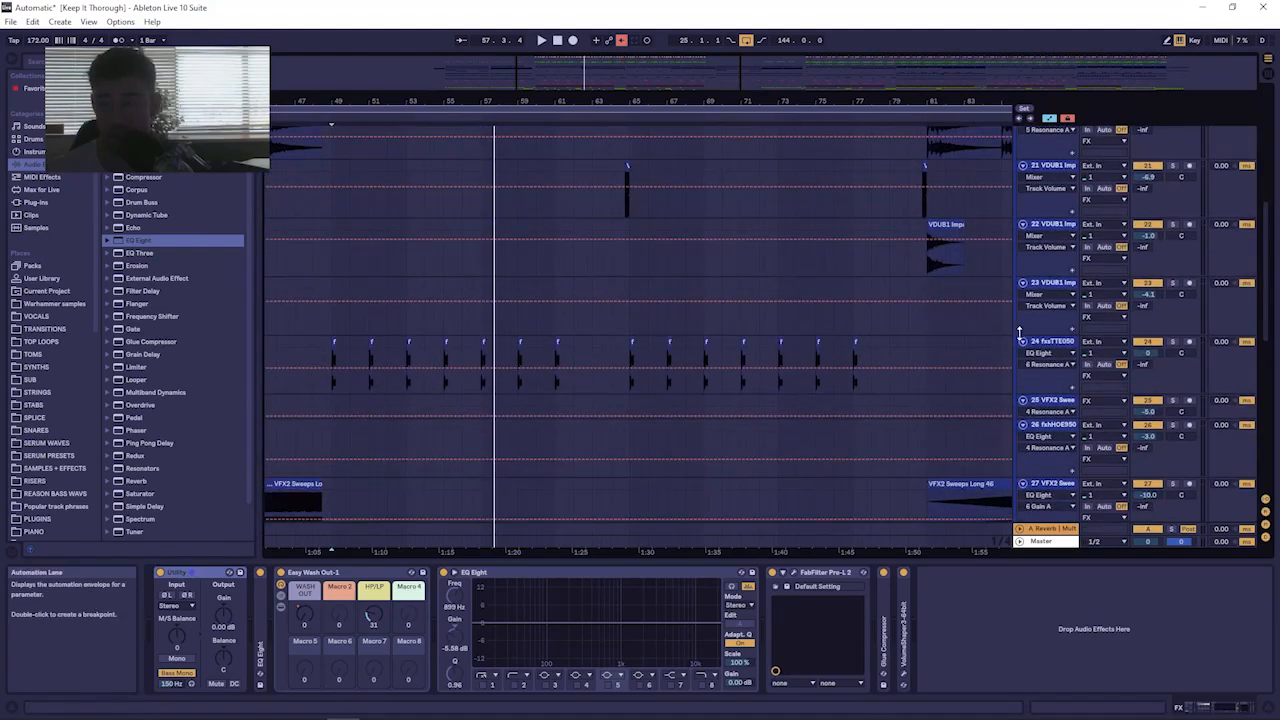
pyautogui.scroll(6, 975, 348)
pyautogui.scroll(2, 977, 353)
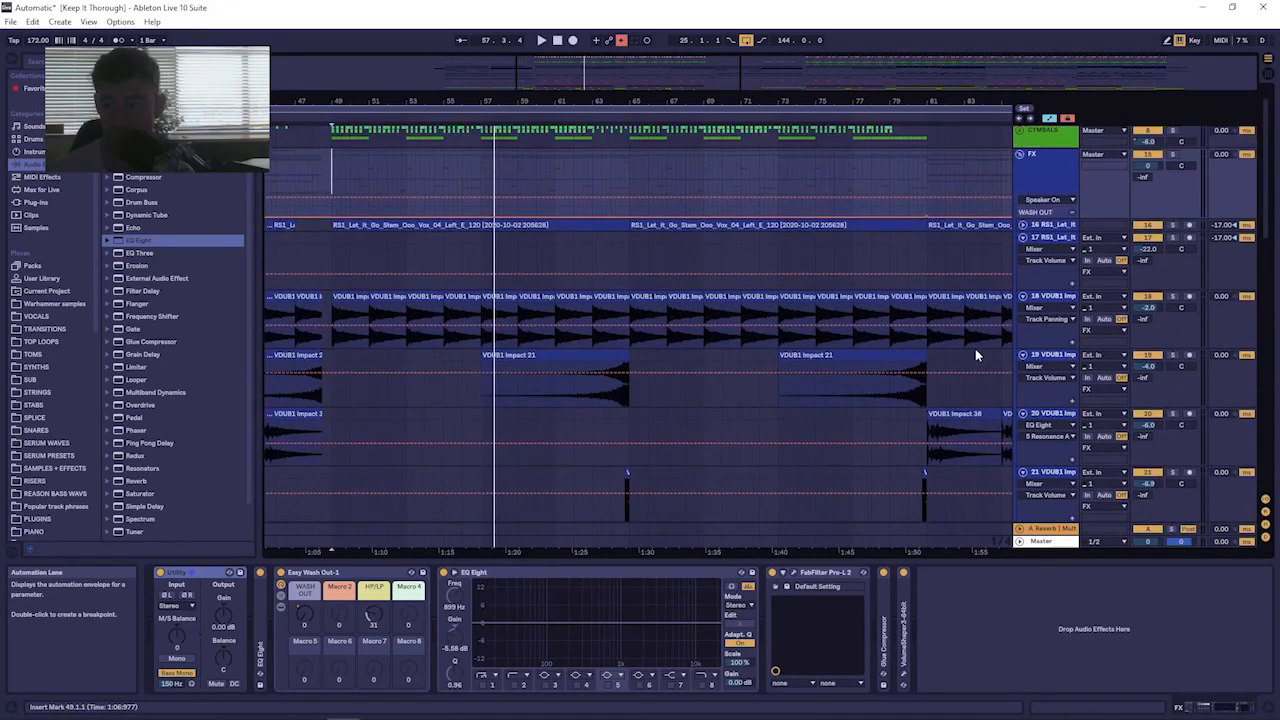
pyautogui.click(1023, 226)
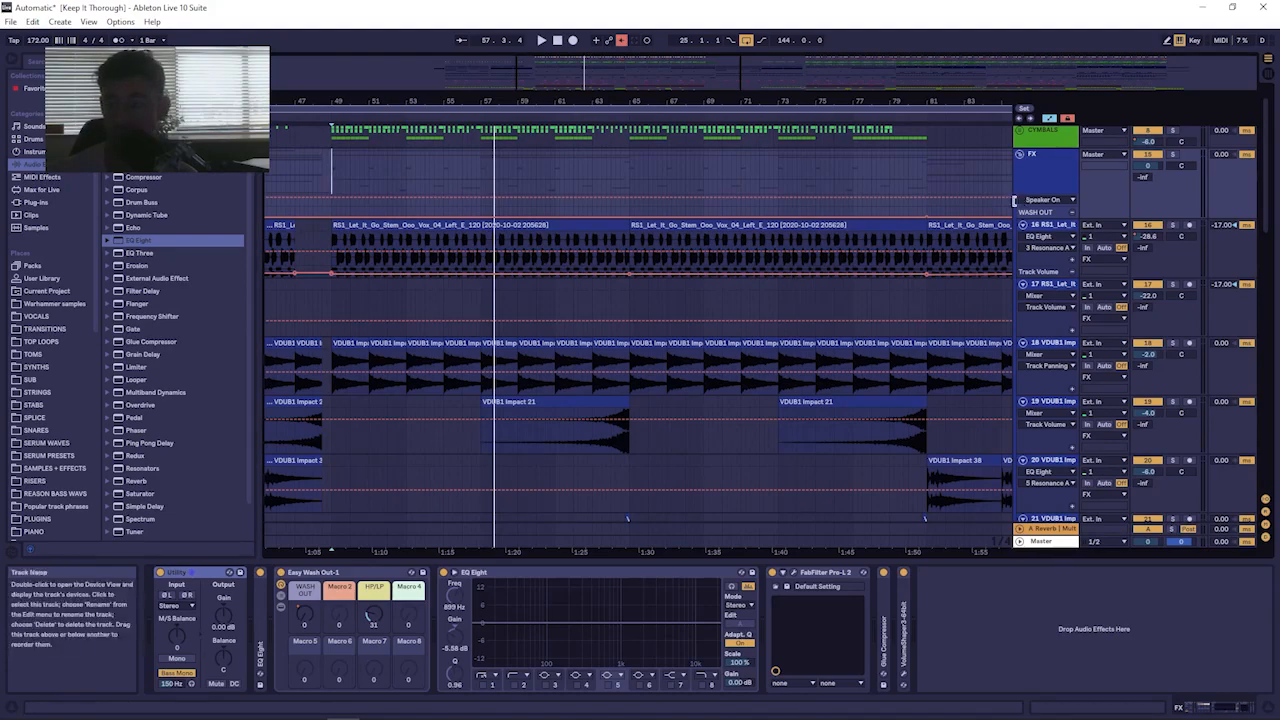
pyautogui.scroll(-10, 991, 219)
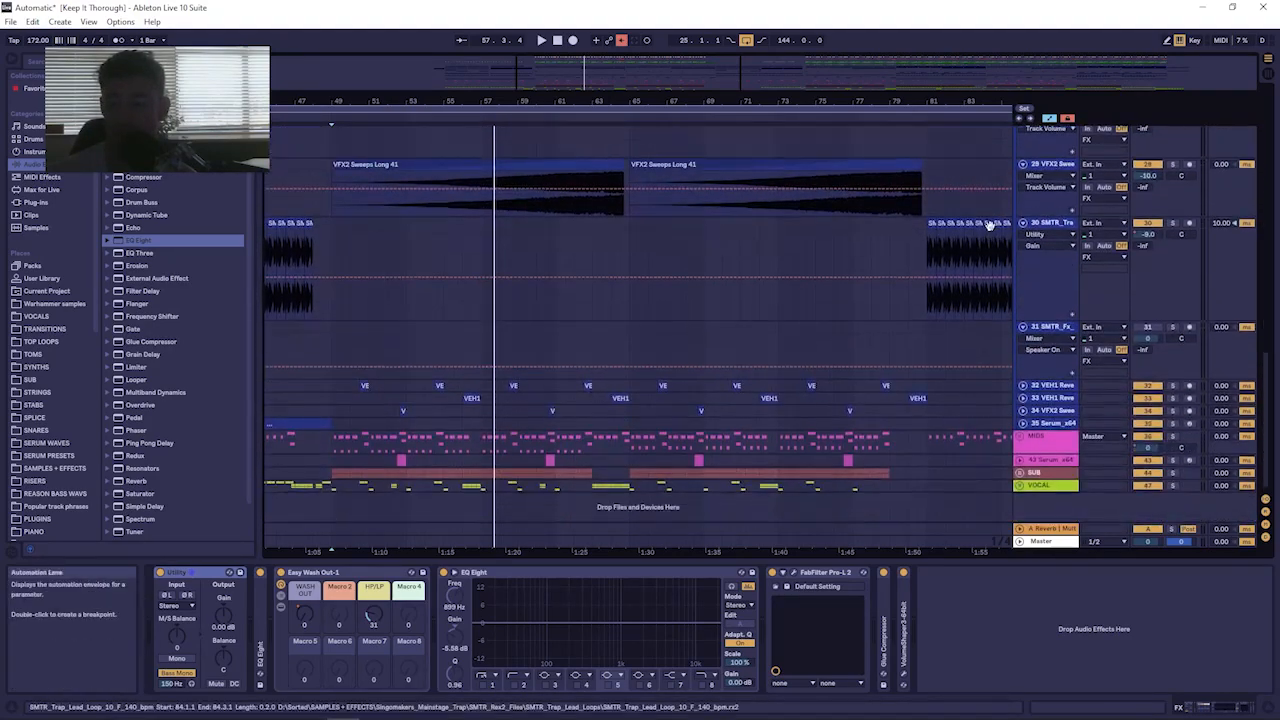
# Unfold the MIDS group and examine the clips and automation lanes of tracks 37 to 40 across the arrangement.
pyautogui.click(1019, 436)
pyautogui.scroll(-4, 773, 358)
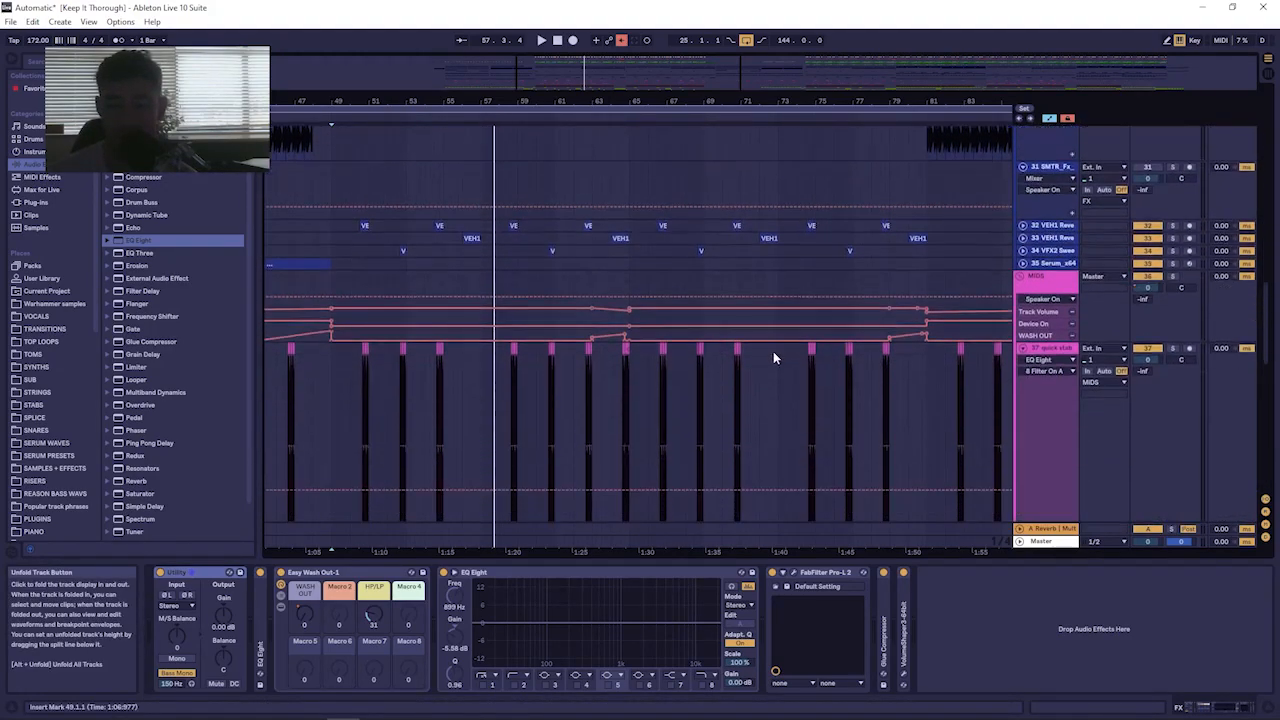
pyautogui.scroll(-6, 773, 358)
pyautogui.moveTo(430, 124); pyautogui.dragTo(890, 395)
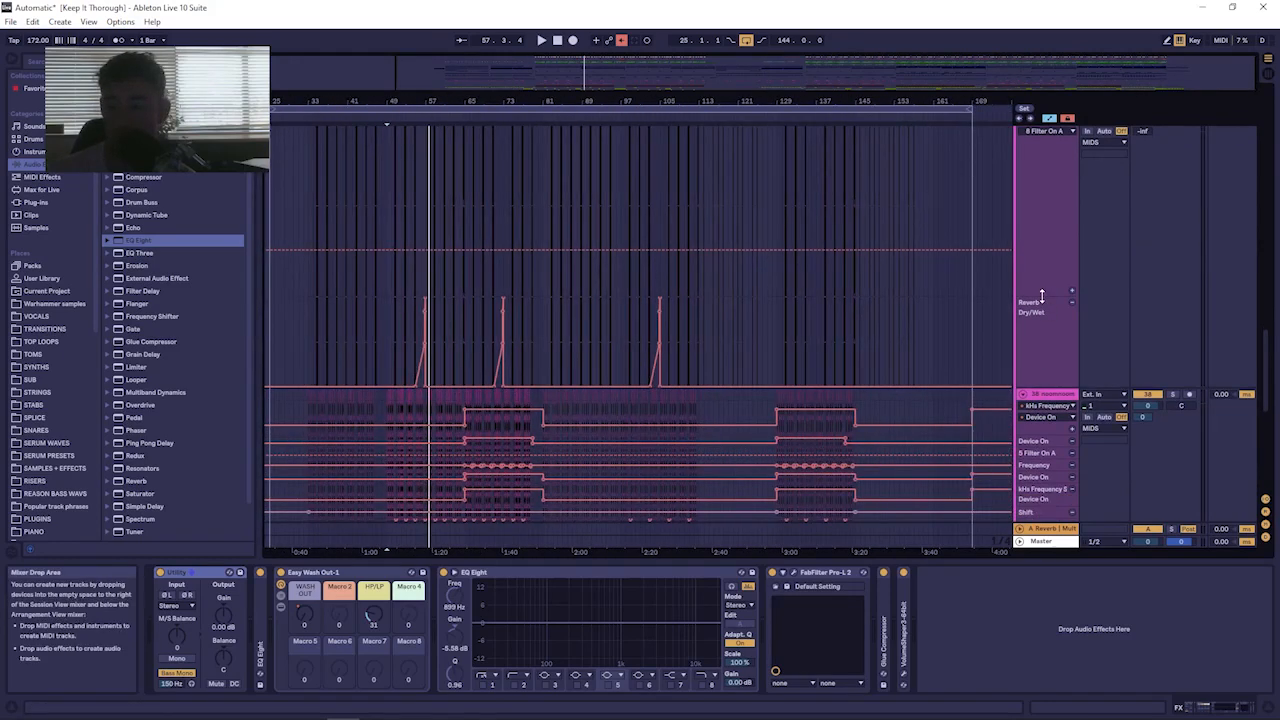
pyautogui.scroll(-4, 1040, 290)
pyautogui.scroll(-2, 1040, 238)
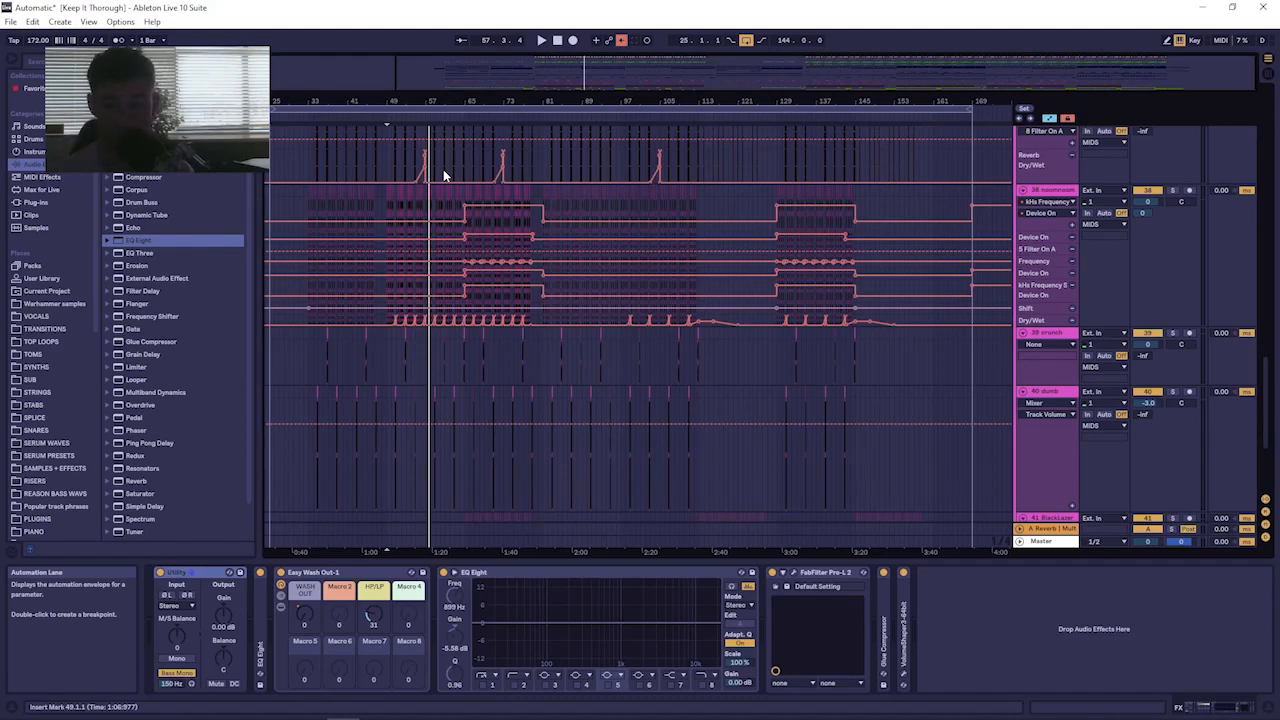
pyautogui.moveTo(396, 100); pyautogui.dragTo(394, 188)
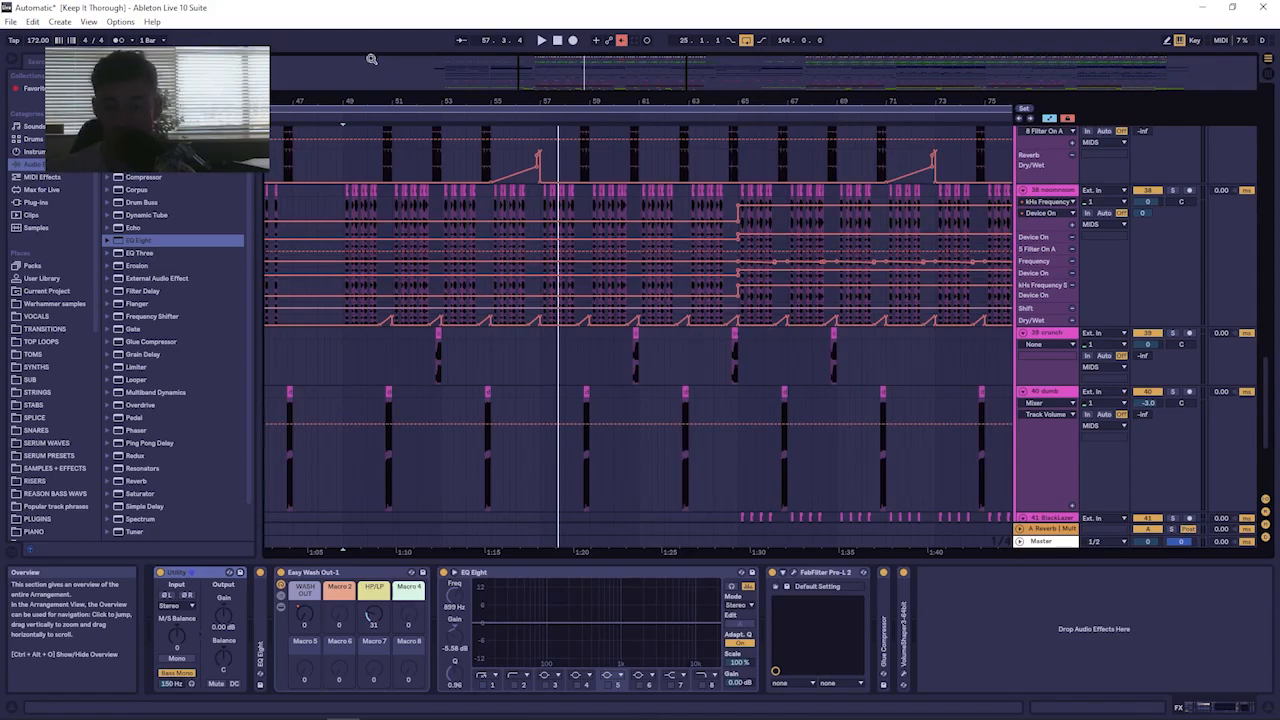
pyautogui.moveTo(351, 102); pyautogui.dragTo(351, 30)
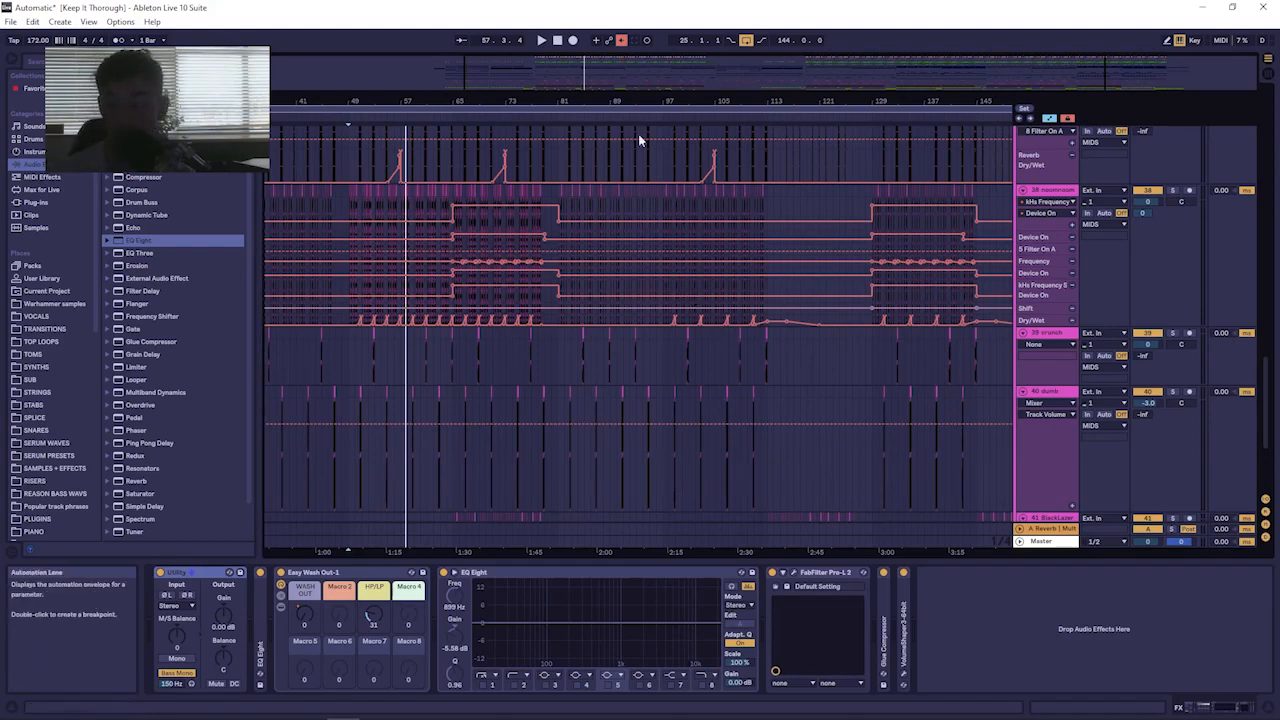
# Fold tracks 38, 39 and 40 in the MIDS group.
pyautogui.click(1022, 333)
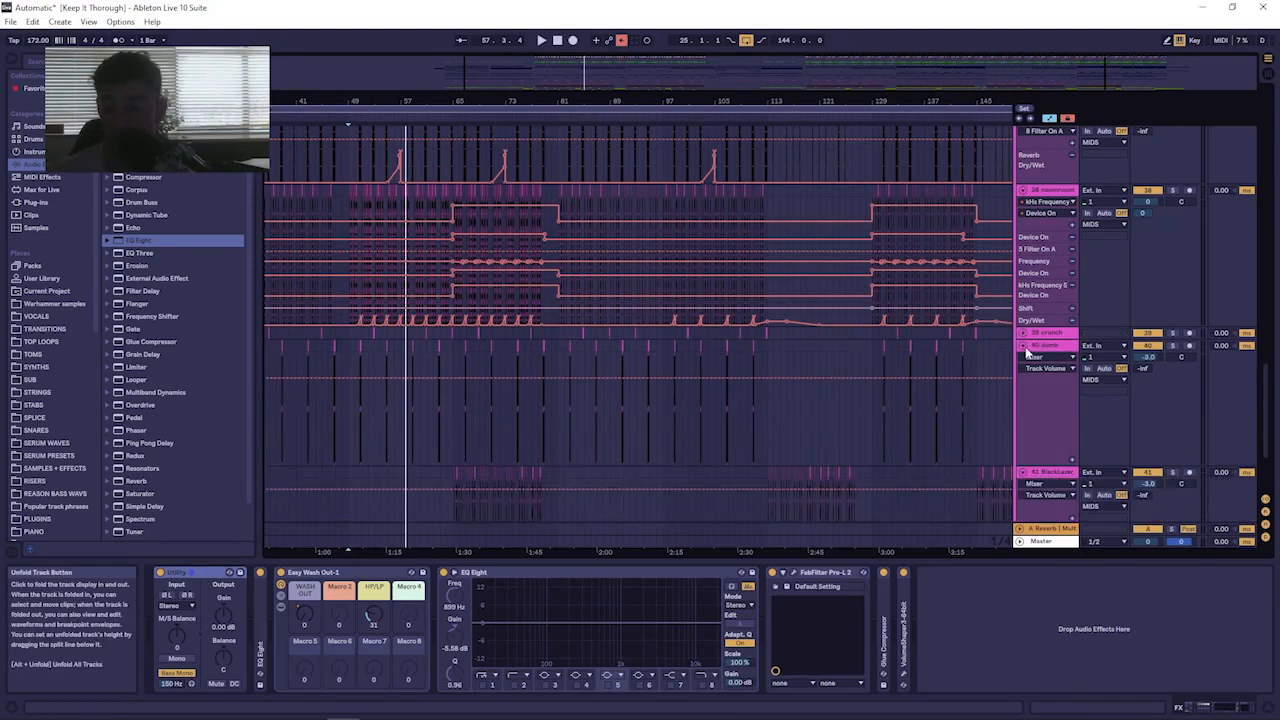
pyautogui.click(1021, 345)
pyautogui.click(1031, 190)
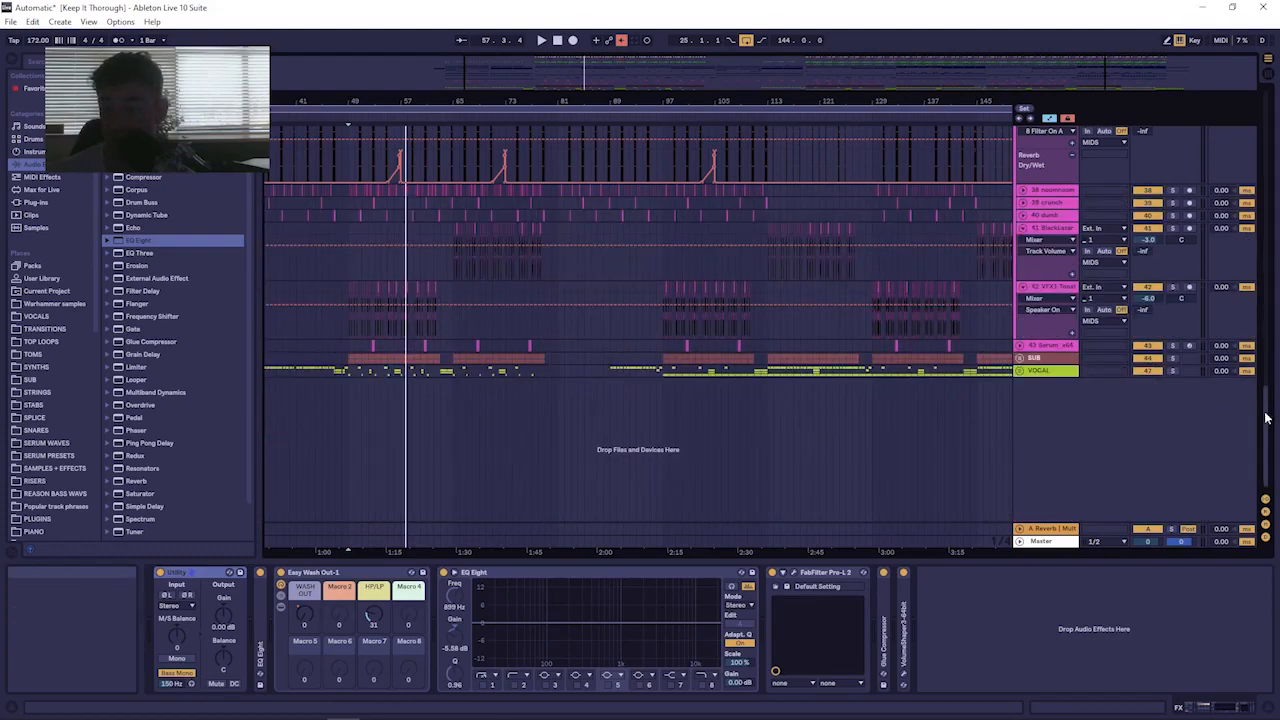
# Fold tracks 41 and 42 in the MIDS group, and fold the whole FX group.
pyautogui.click(1021, 287)
pyautogui.click(1022, 228)
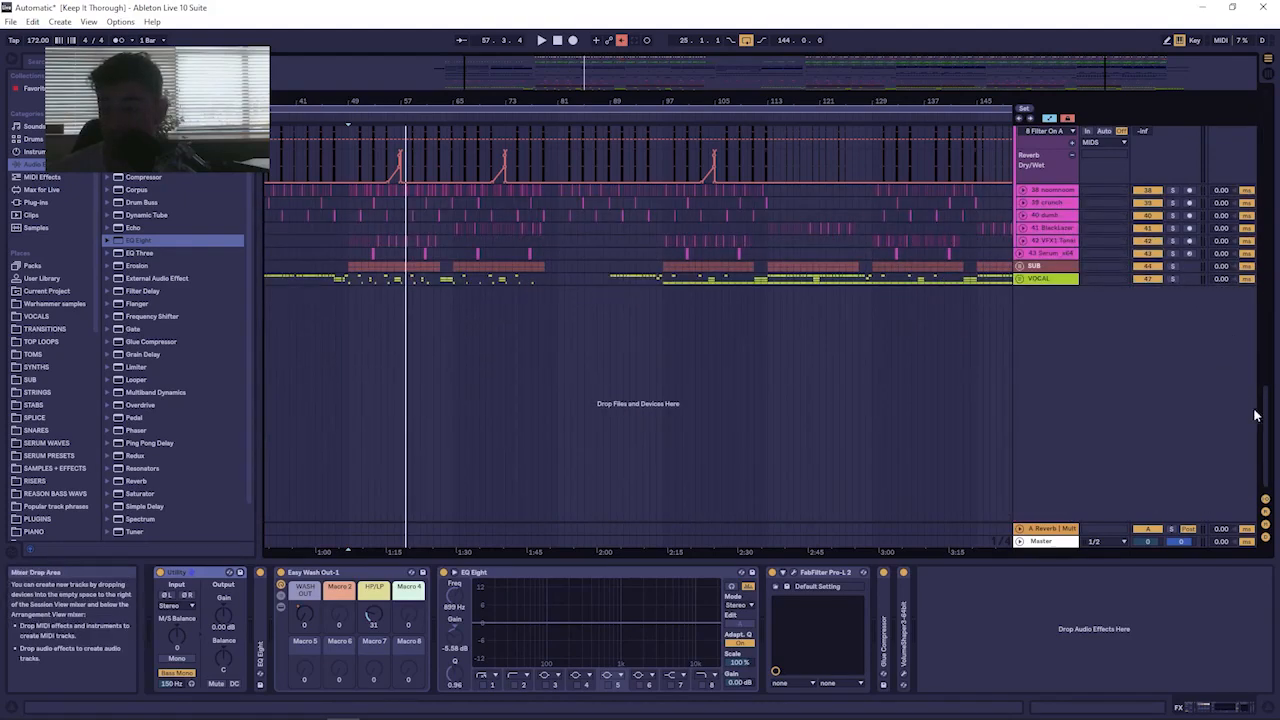
pyautogui.scroll(5, 1263, 358)
pyautogui.scroll(5, 1263, 358)
pyautogui.click(1027, 183)
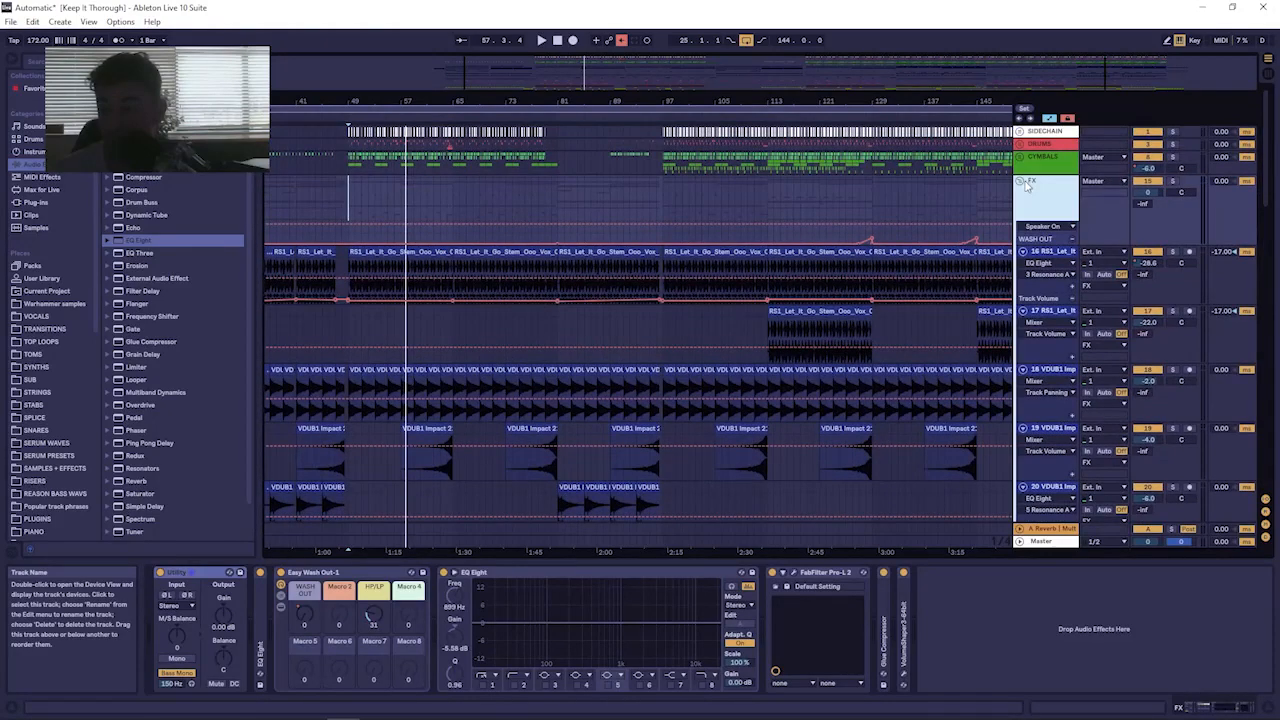
pyautogui.click(1020, 182)
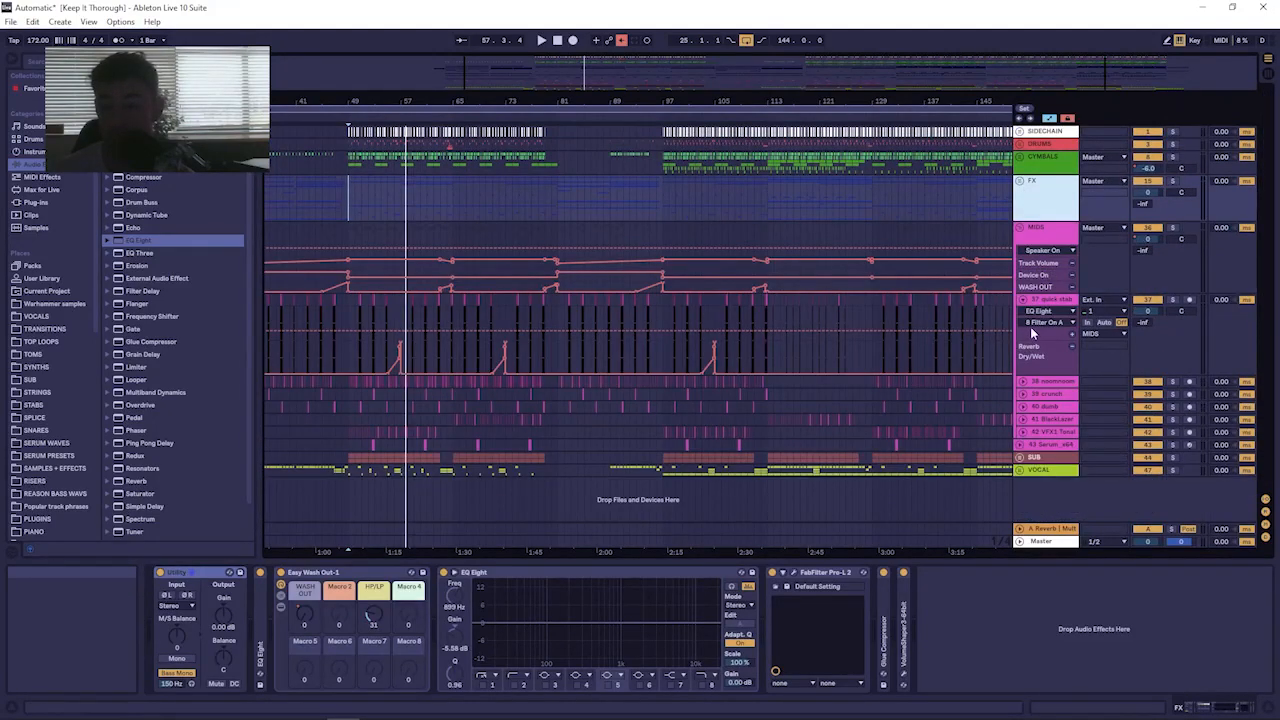
# Highlight the MIDS clips of tracks 37 to 43 from bar 49 to about bar 129 in the arrangement.
pyautogui.moveTo(670, 100)
pyautogui.mouseDown()
pyautogui.moveTo(465, 120)
pyautogui.moveTo(480, 125)
pyautogui.moveTo(408, 104)
pyautogui.moveTo(708, 106)
pyautogui.mouseUp()
pyautogui.click(459, 198)
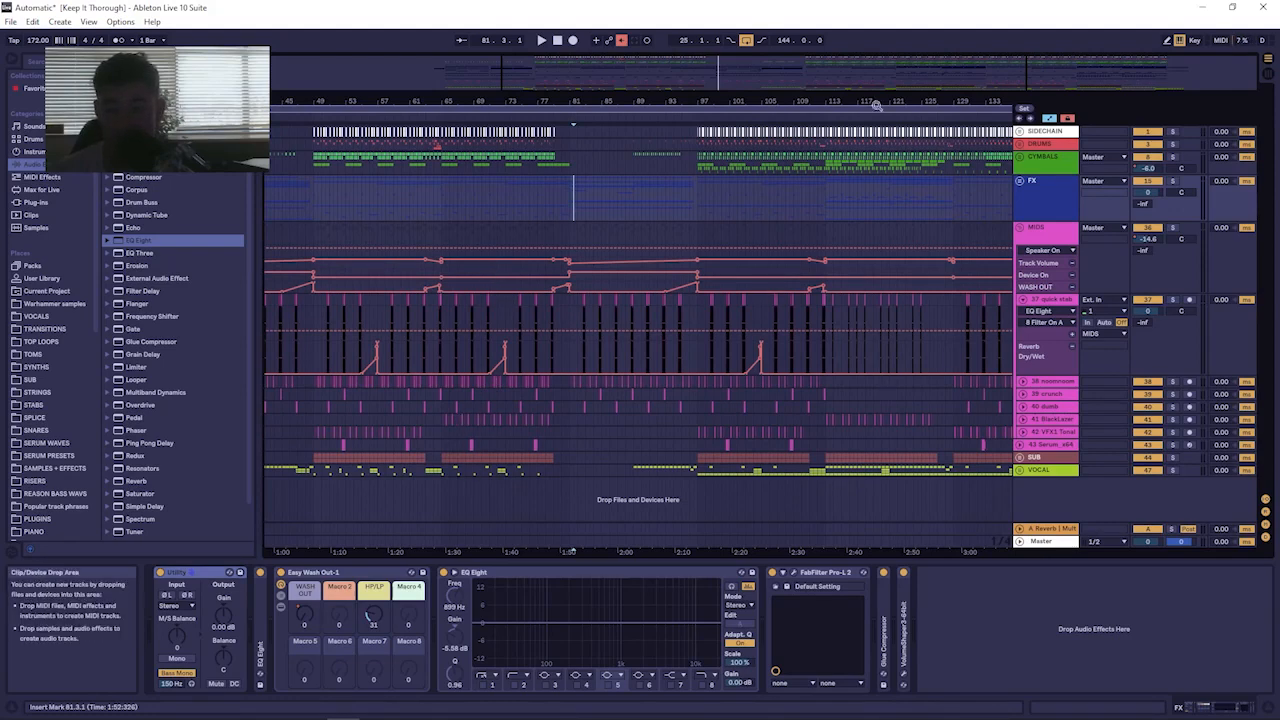
pyautogui.moveTo(706, 96); pyautogui.dragTo(675, 102)
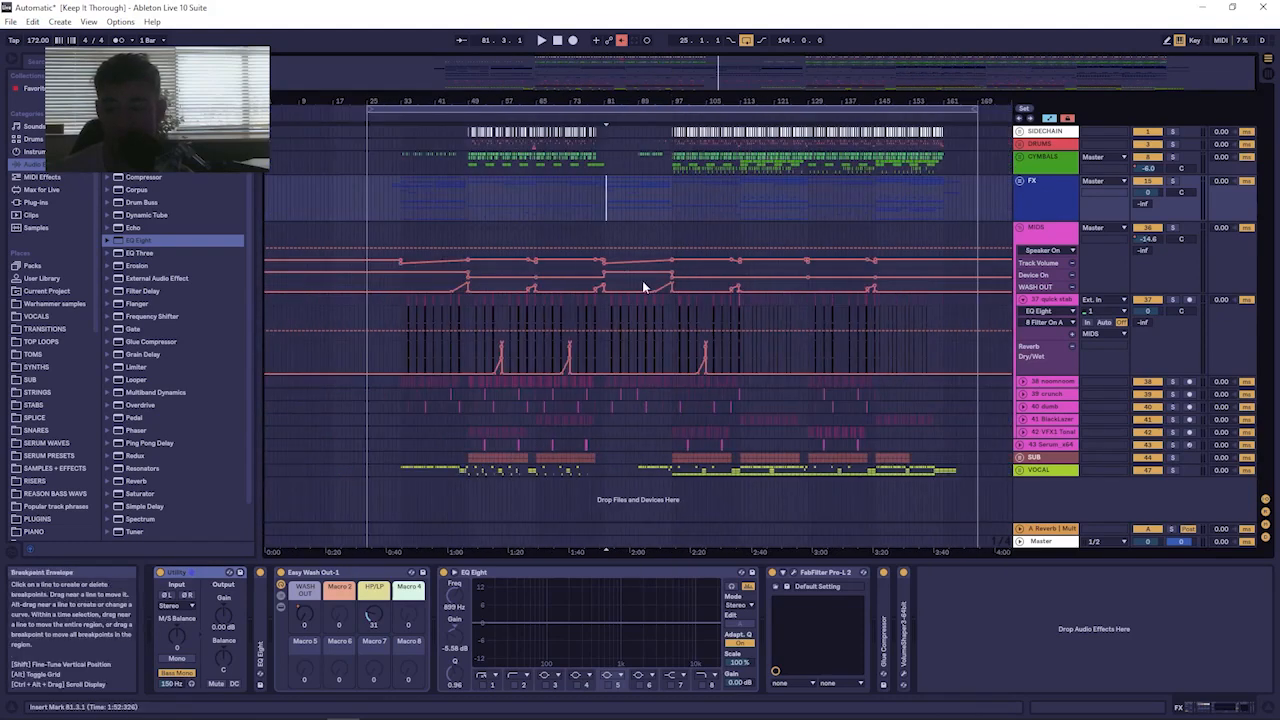
pyautogui.moveTo(467, 301); pyautogui.dragTo(811, 455)
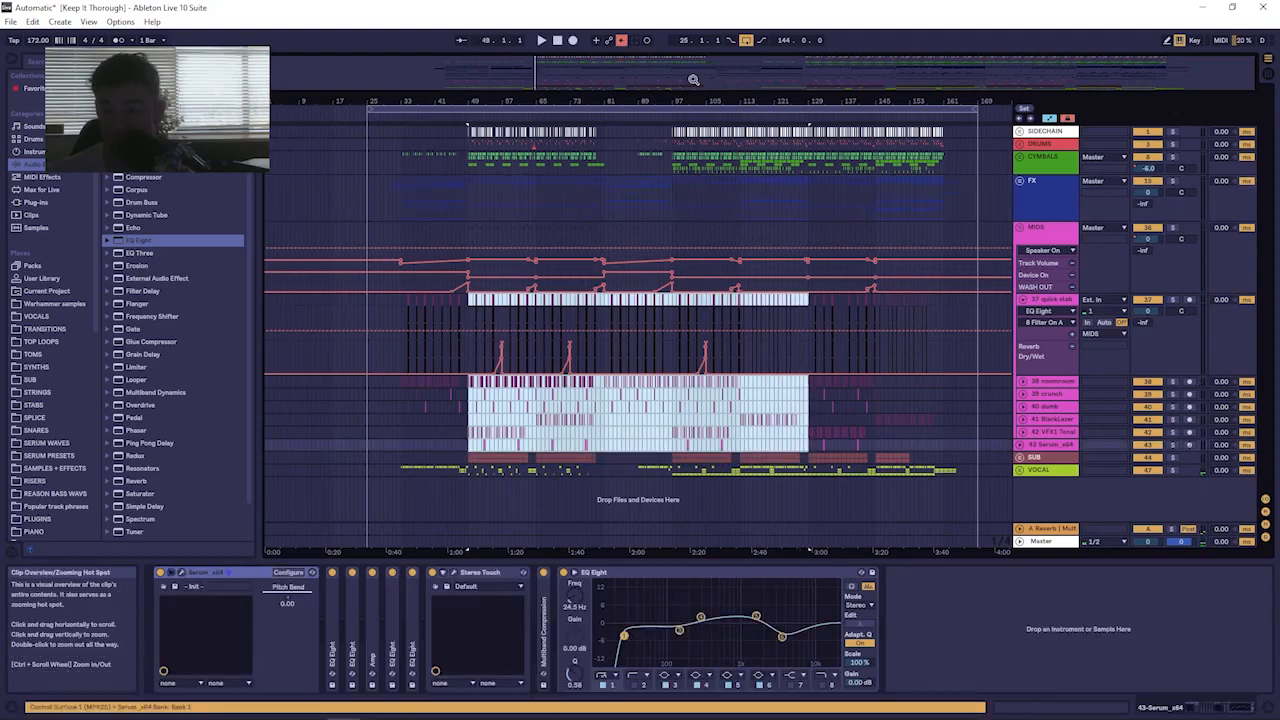
# Play the start of the second drop from bar 97 and stop it.
pyautogui.moveTo(697, 101); pyautogui.dragTo(655, 157)
pyautogui.click(487, 280)
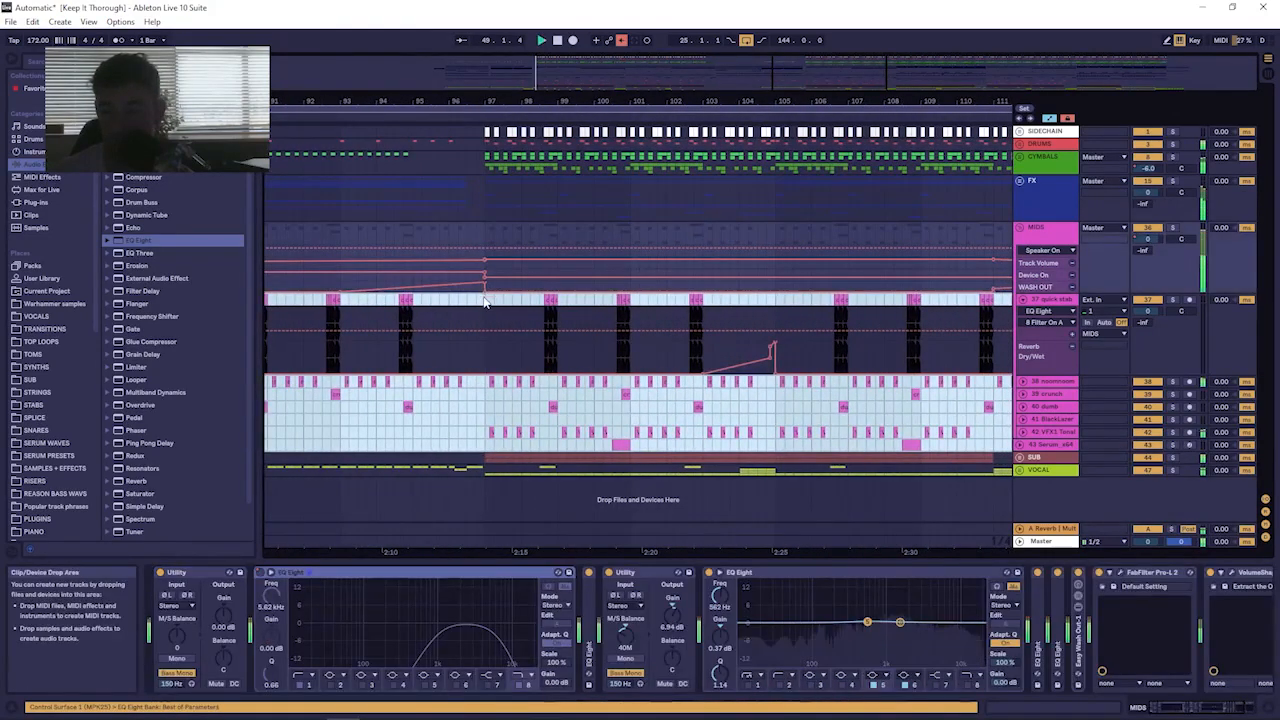
pyautogui.click(487, 303)
pyautogui.press('space')
pyautogui.press('space')
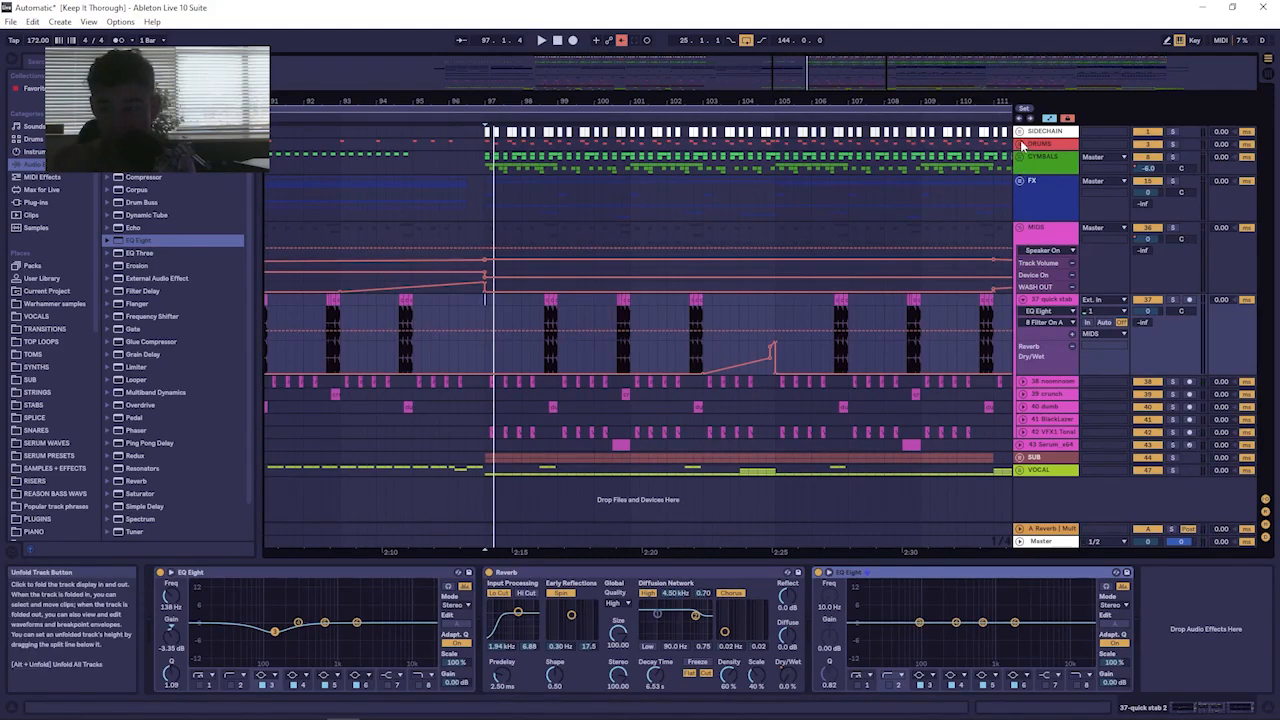
# Unfold the DRUMS group, and play it soloed together with the CYMBALS group from bar 97.
pyautogui.click(1020, 147)
pyautogui.moveTo(500, 101); pyautogui.dragTo(371, 240)
pyautogui.click(368, 195)
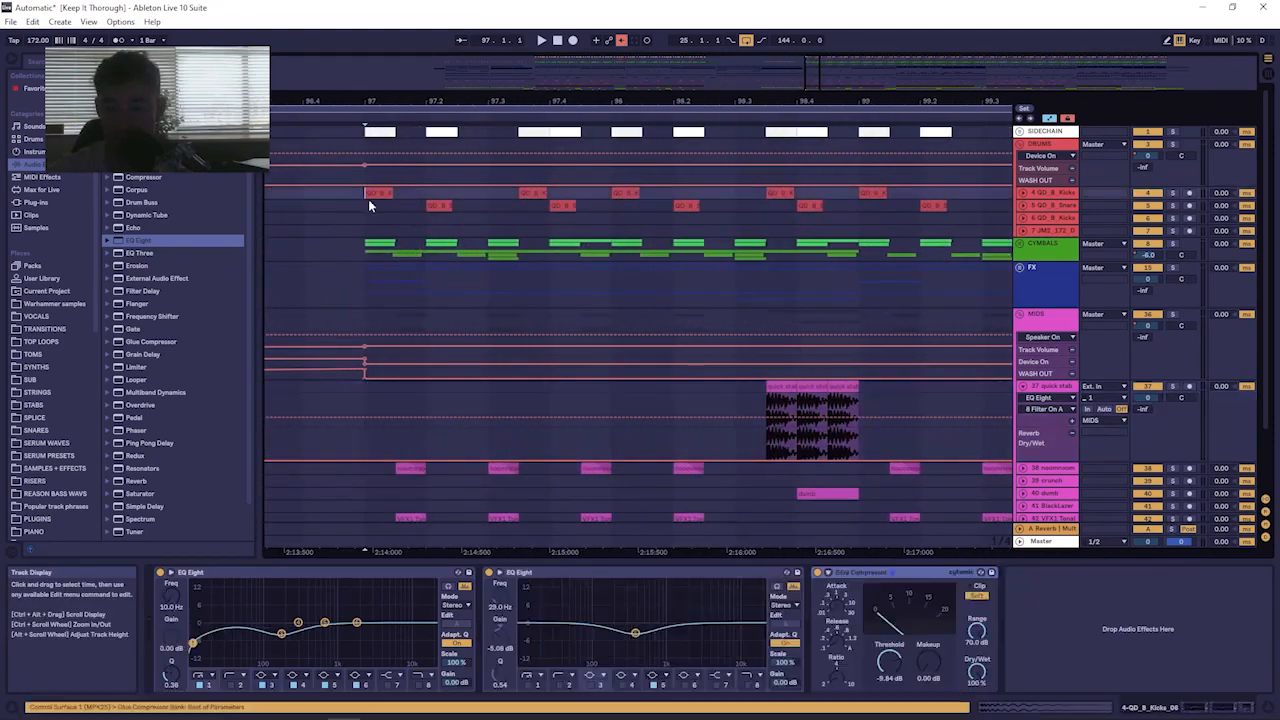
pyautogui.click(1172, 144)
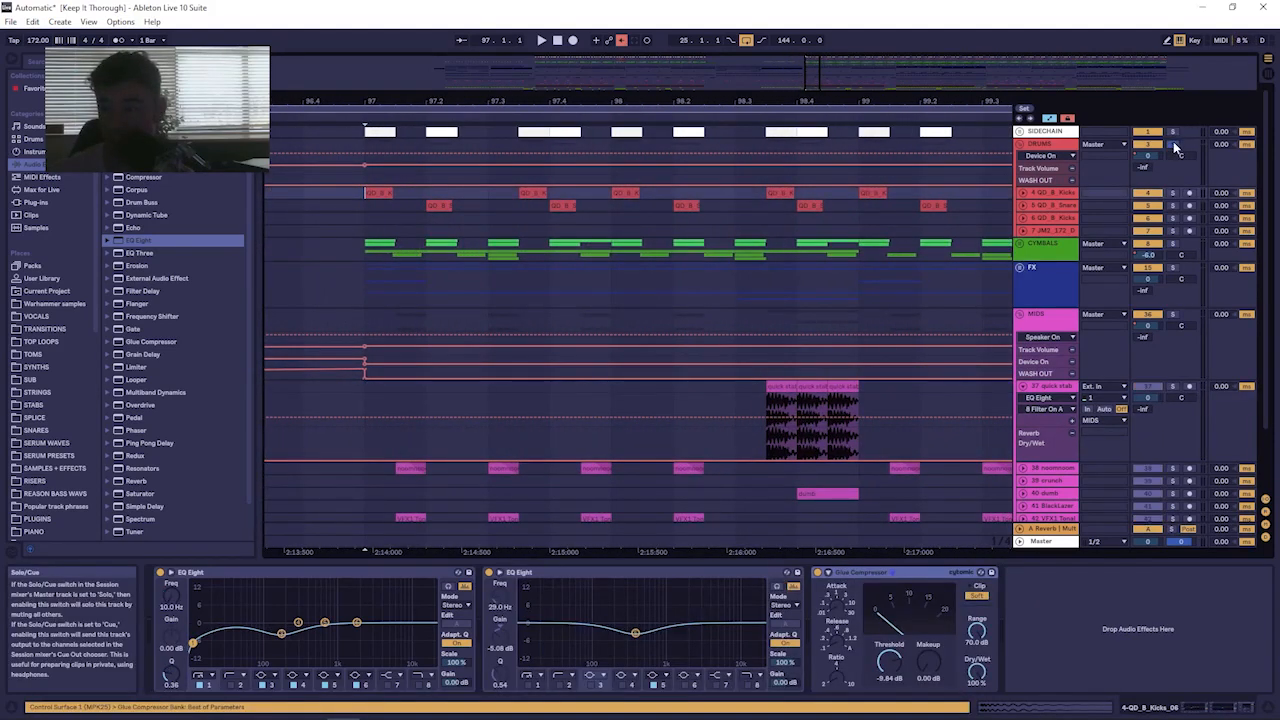
pyautogui.press('space')
pyautogui.click(1172, 244)
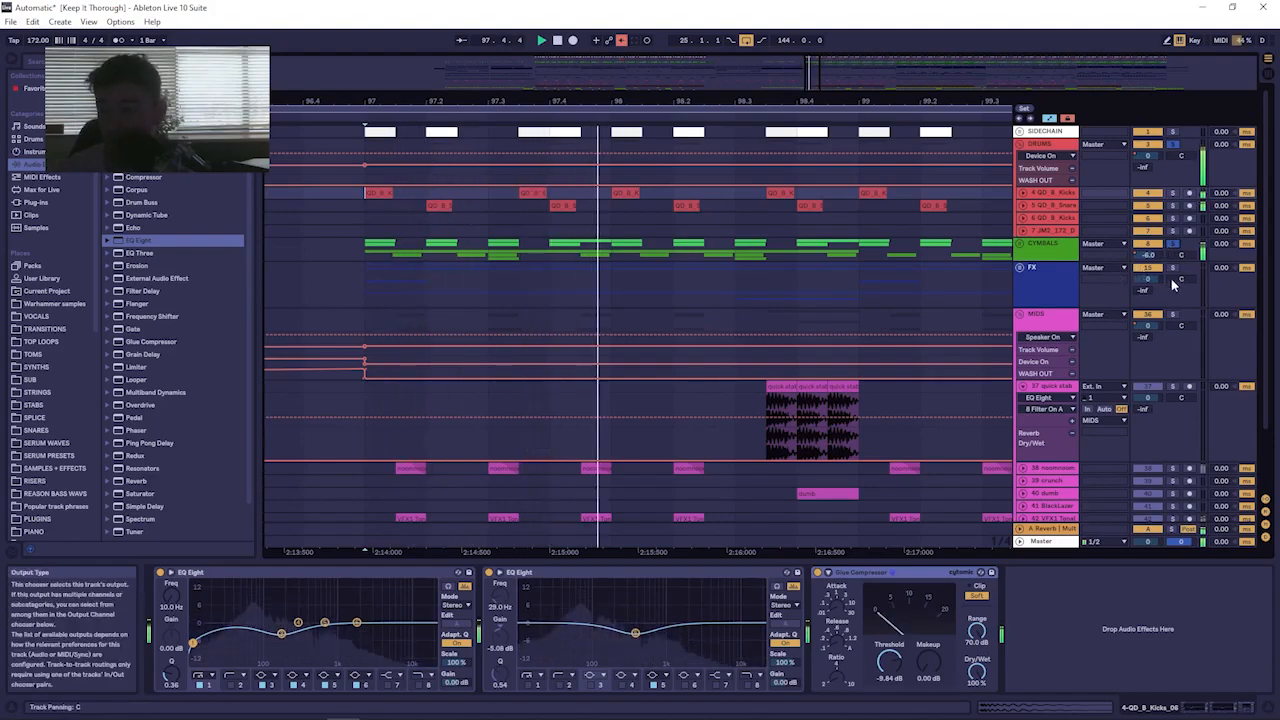
# Unfold the FX group while listening to it with the drums and cymbals, and examine its clips down to track 24.
pyautogui.click(1035, 275)
pyautogui.click(1019, 267)
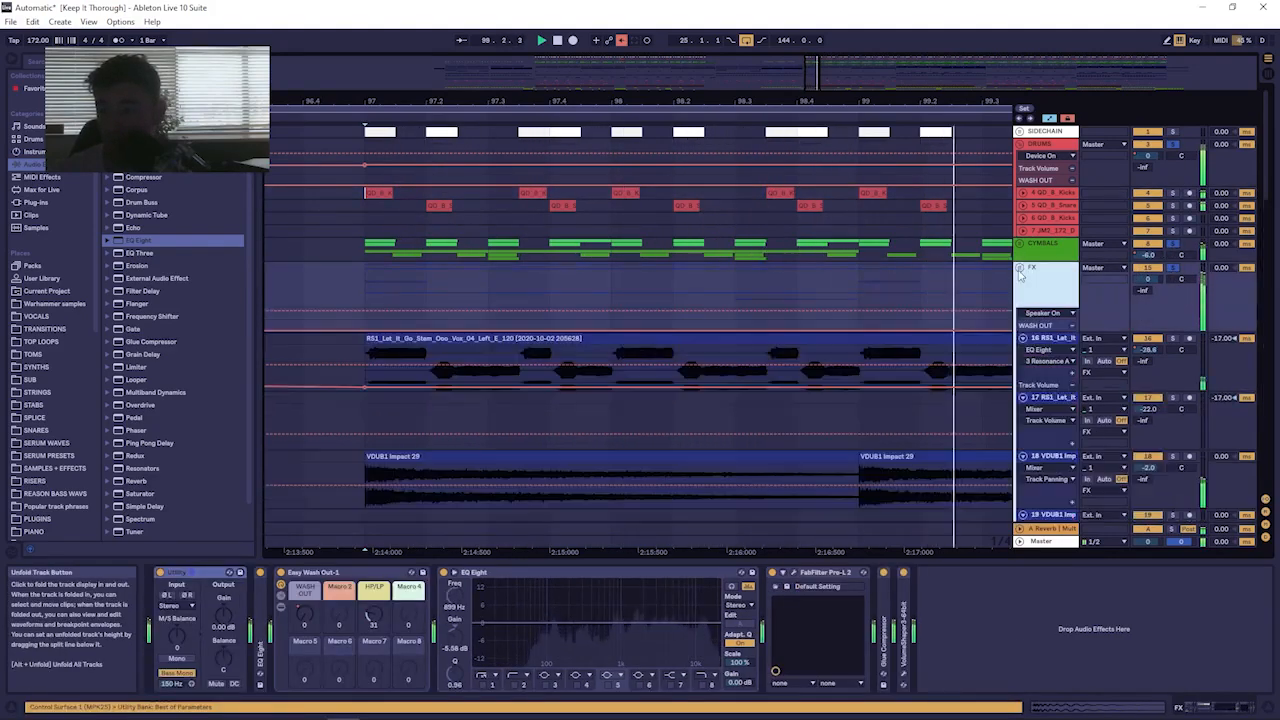
pyautogui.press('space')
pyautogui.moveTo(500, 100); pyautogui.dragTo(510, 20)
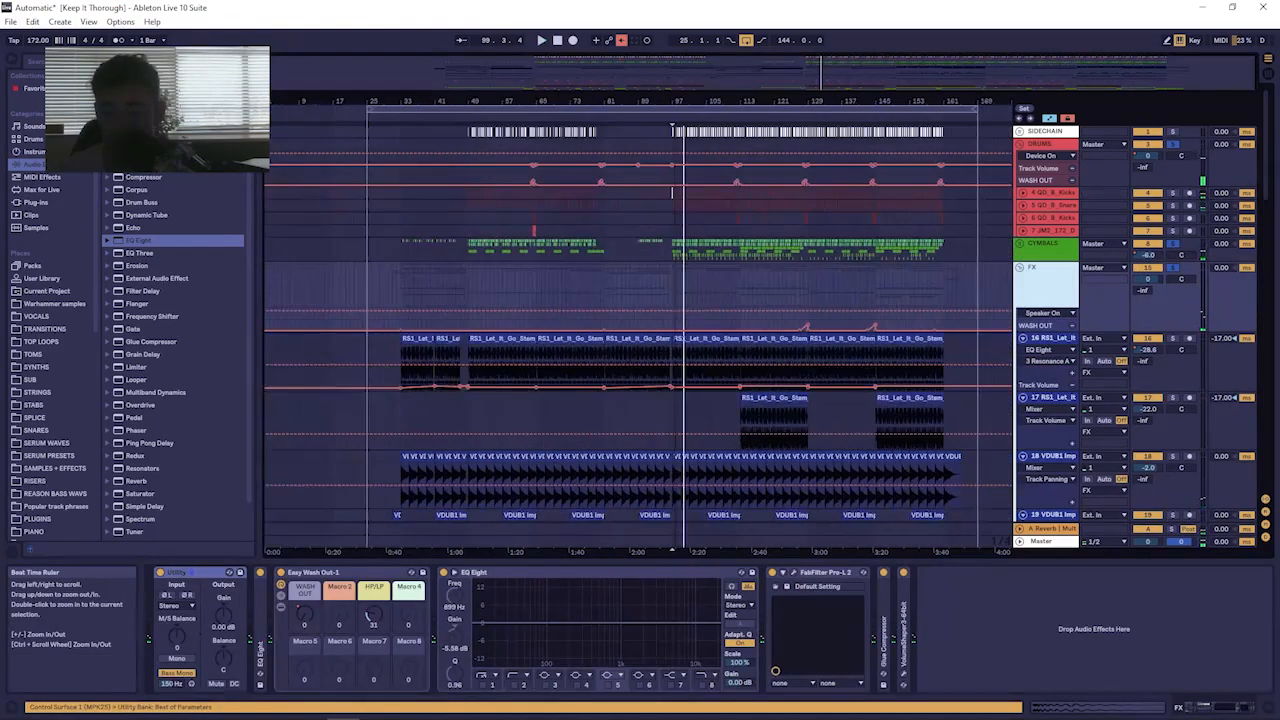
pyautogui.scroll(-8, 775, 320)
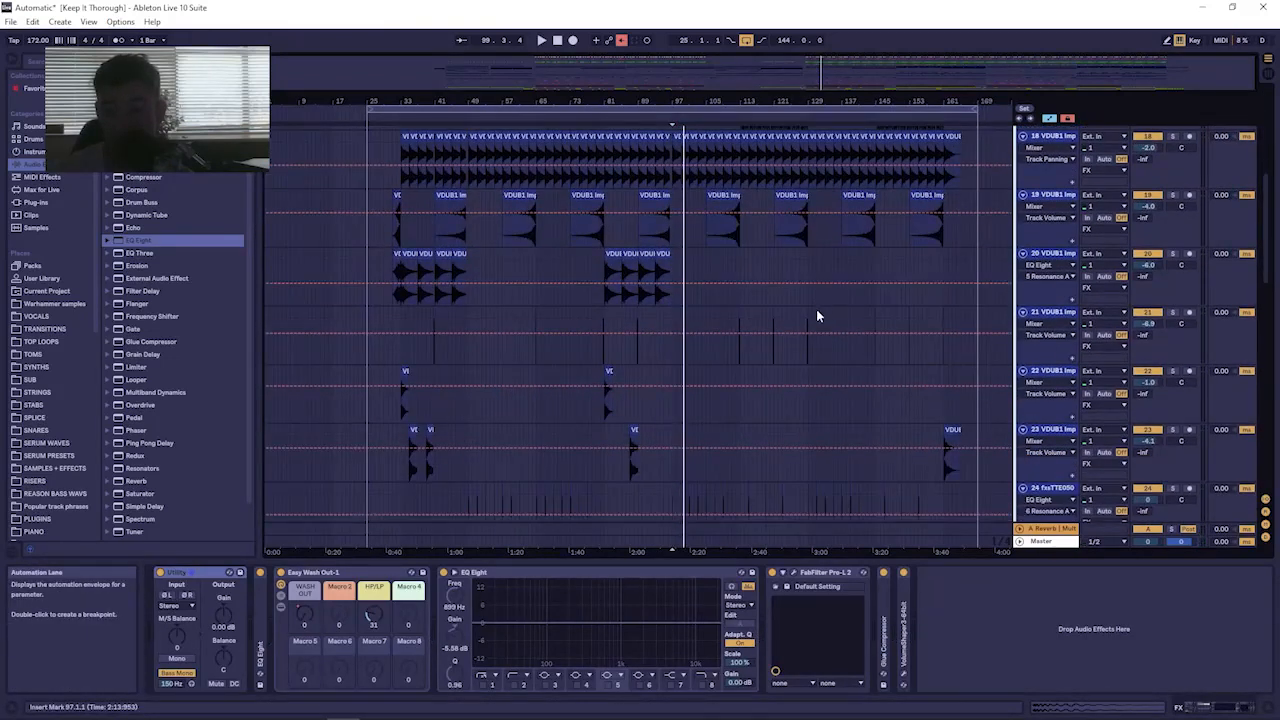
pyautogui.scroll(8, 825, 313)
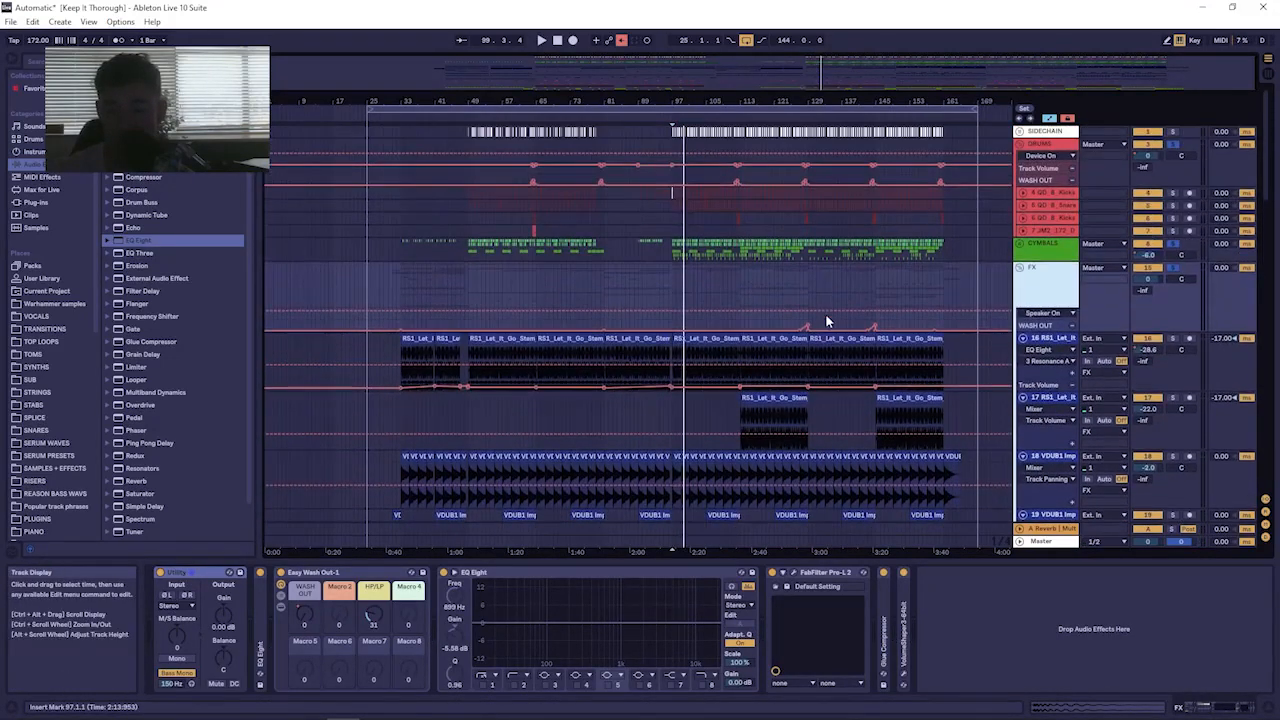
pyautogui.scroll(-6, 684, 220)
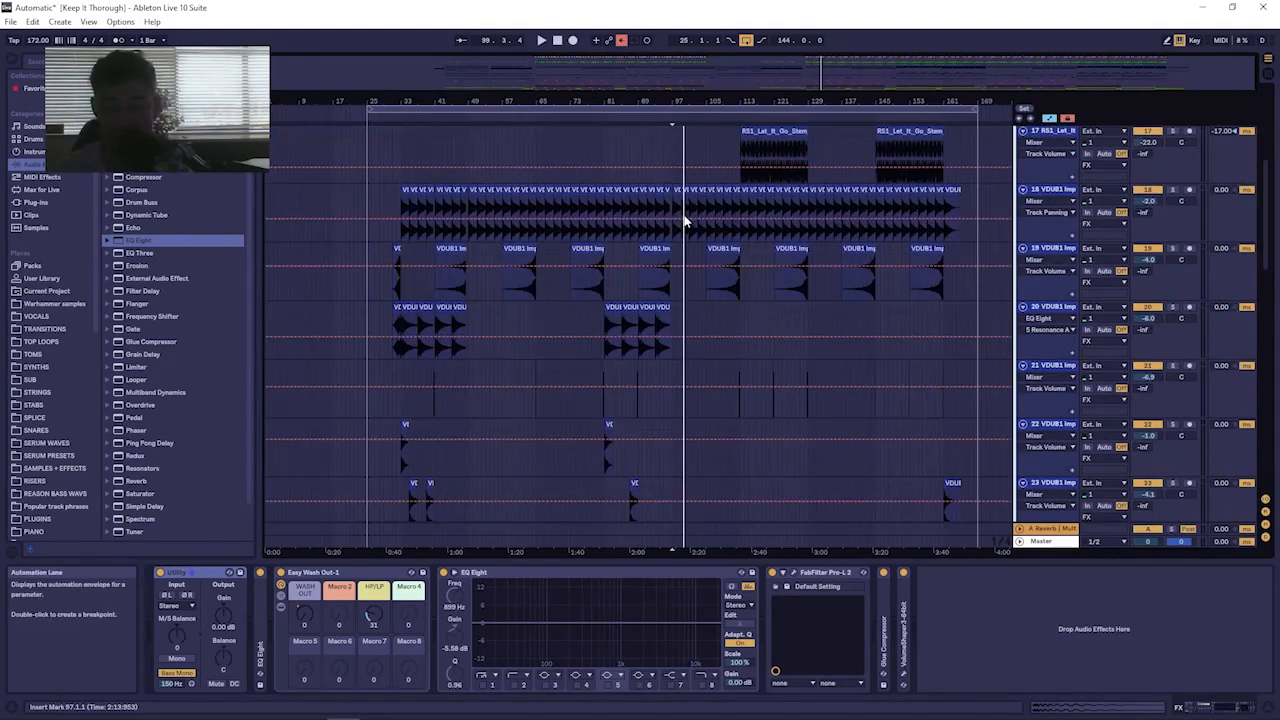
# Select the range from 48.3.1 to 65.1.1 on impact track 21 and play from its start.
pyautogui.moveTo(466, 367); pyautogui.dragTo(536, 378)
pyautogui.press('space')
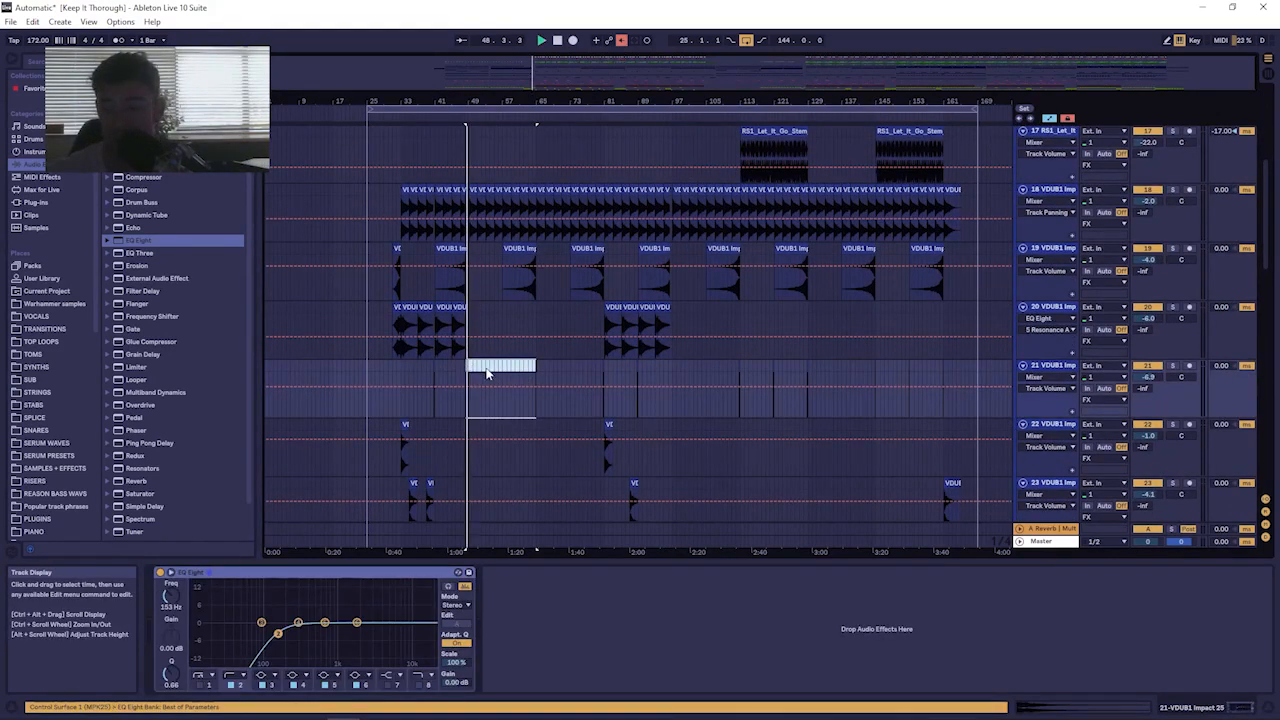
pyautogui.scroll(6, 1085, 205)
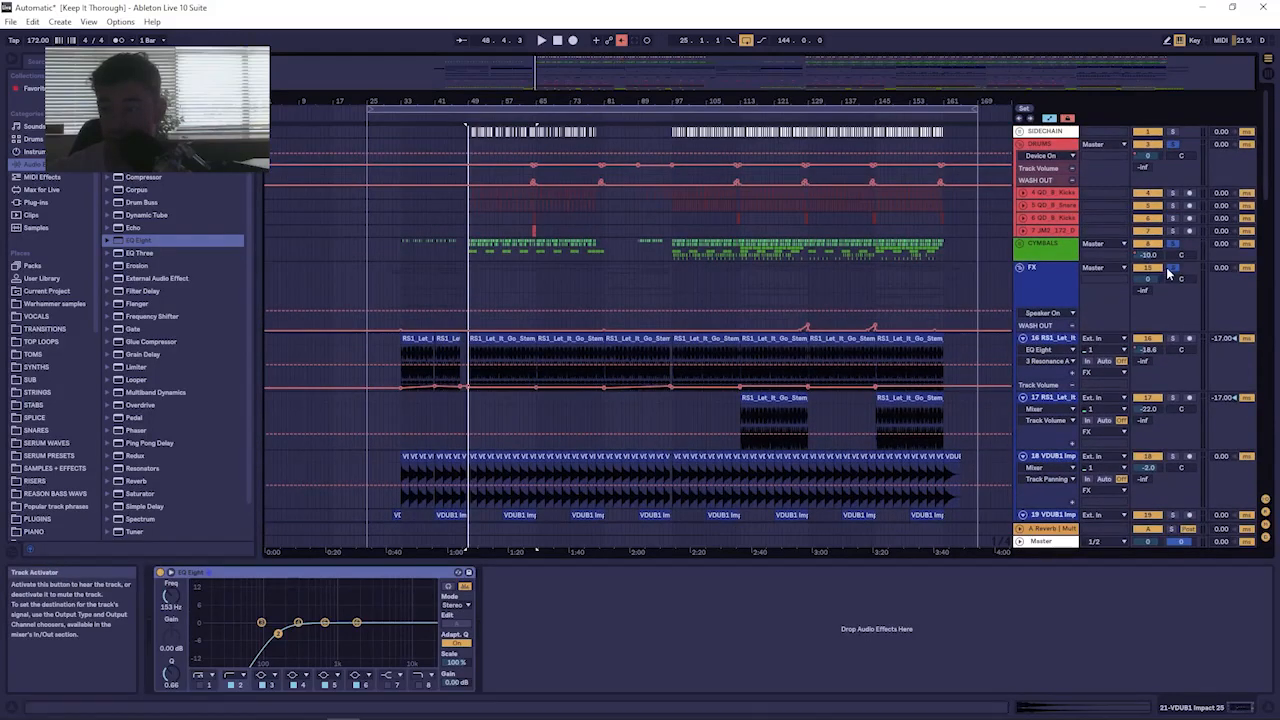
pyautogui.scroll(-5, 559, 376)
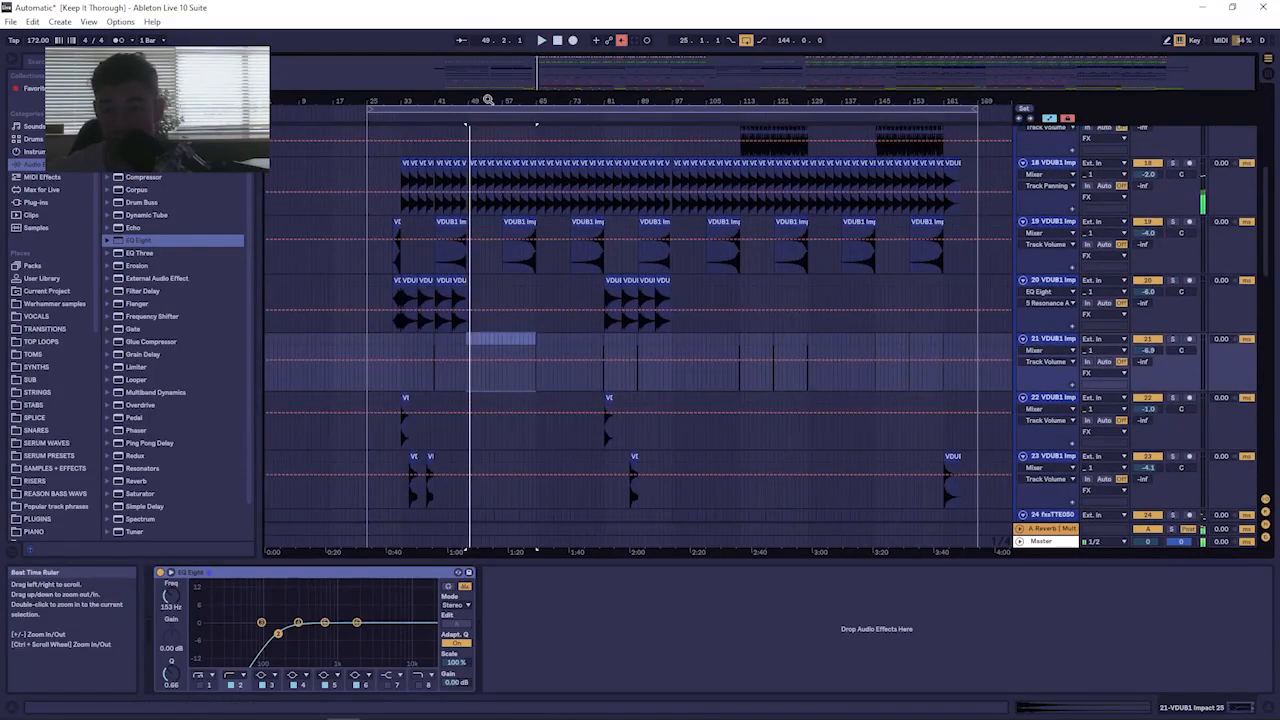
pyautogui.moveTo(487, 101); pyautogui.dragTo(476, 125)
pyautogui.press('space')
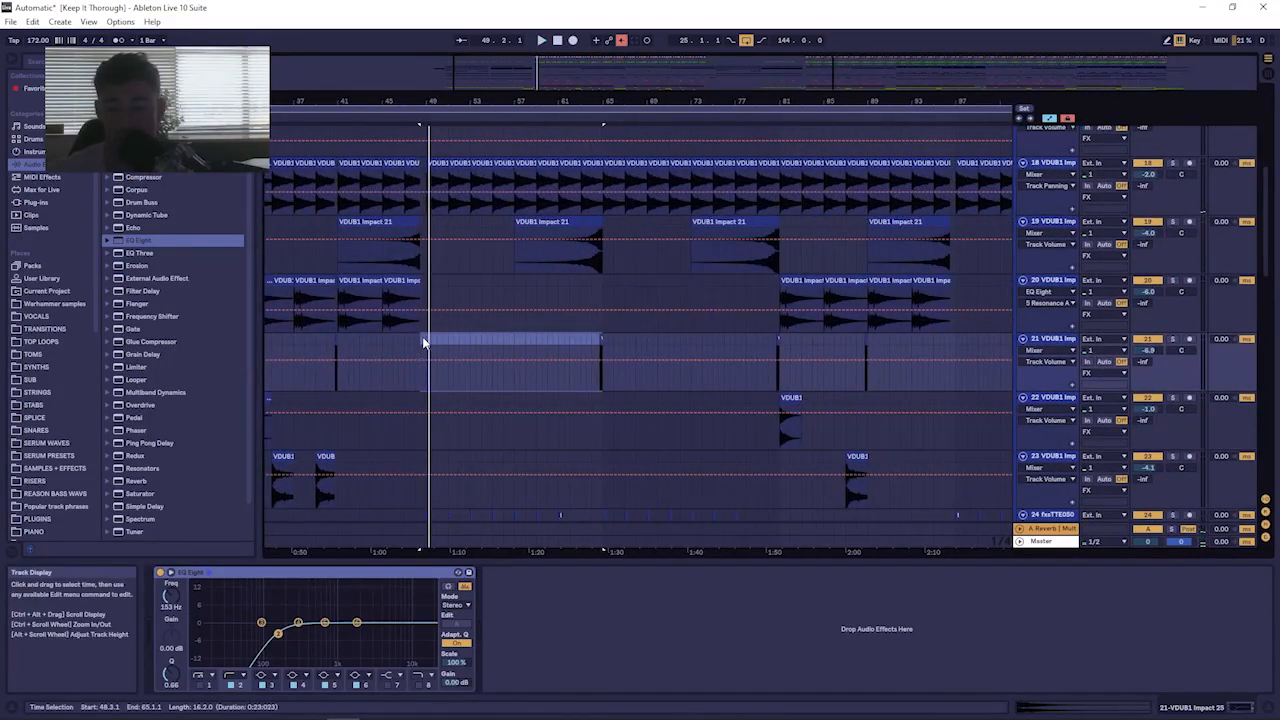
# Change the arrangement to a coarser snapping grid, and play from bar 49 on track 21.
pyautogui.click(418, 342)
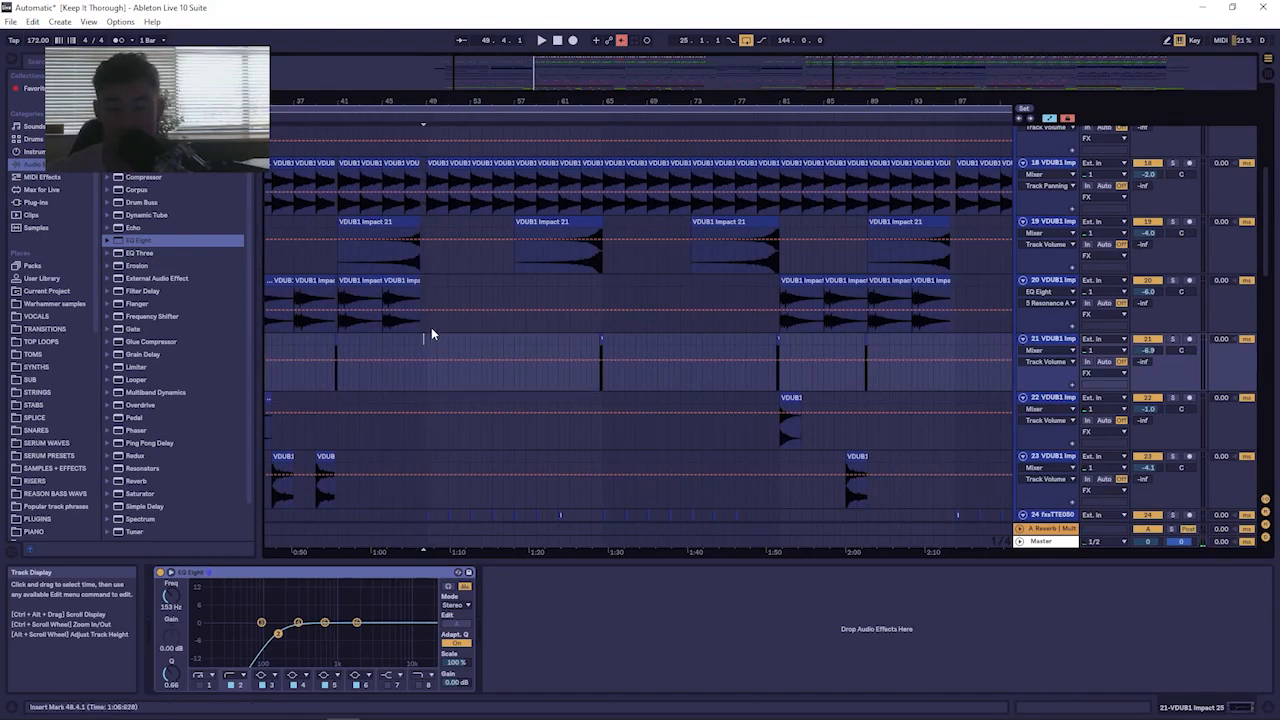
pyautogui.rightClick(431, 335)
pyautogui.click(462, 446)
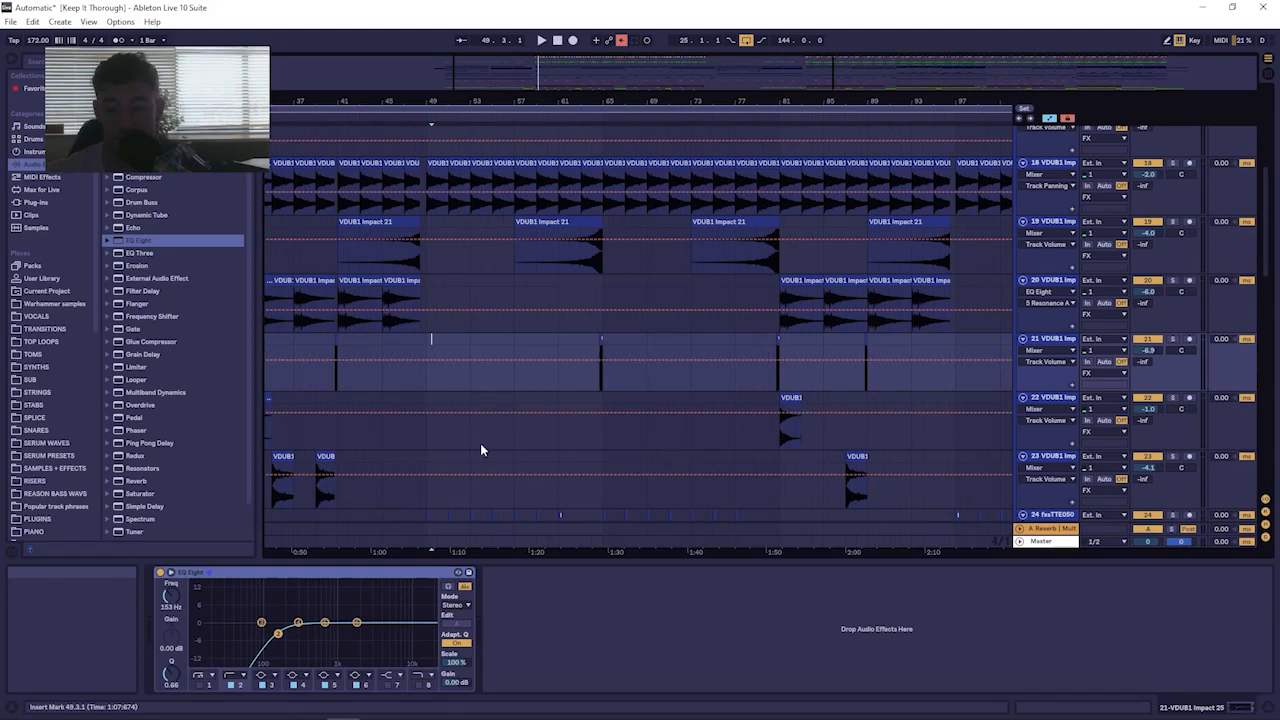
pyautogui.click(421, 337)
pyautogui.press('space')
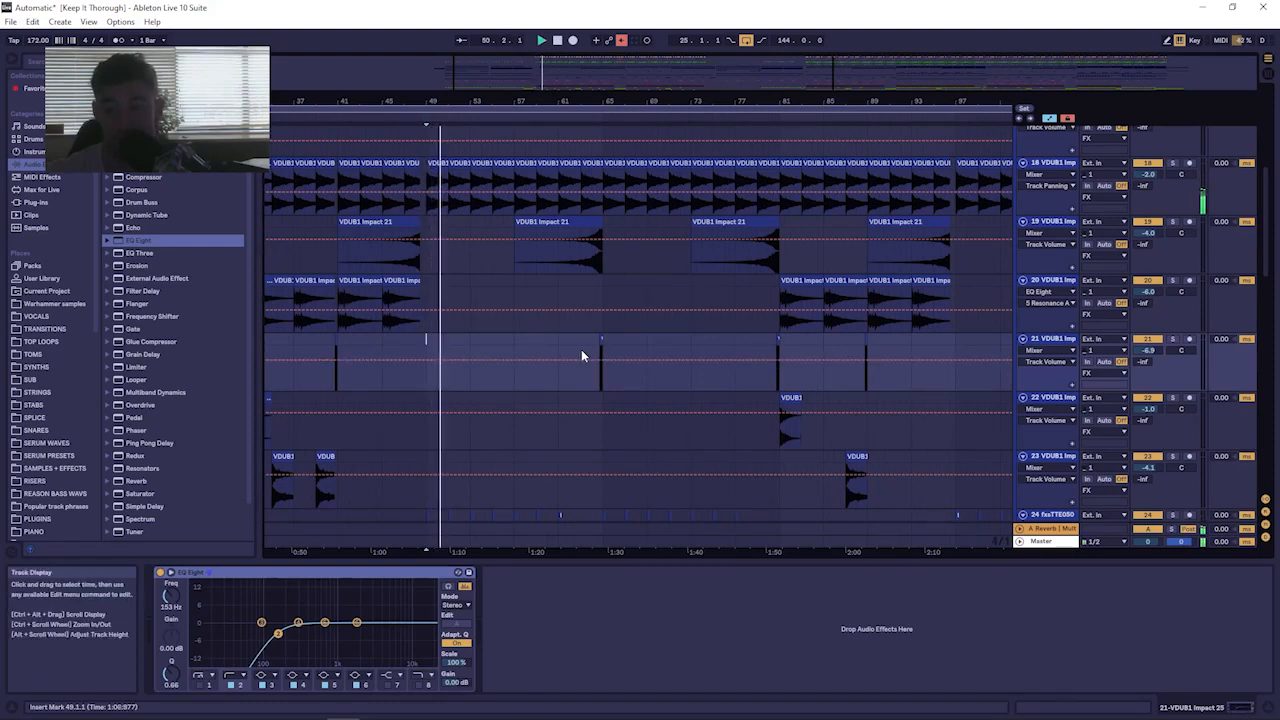
# Play the impacts and reverse effects from bar 57 and from bar 65.
pyautogui.click(510, 343)
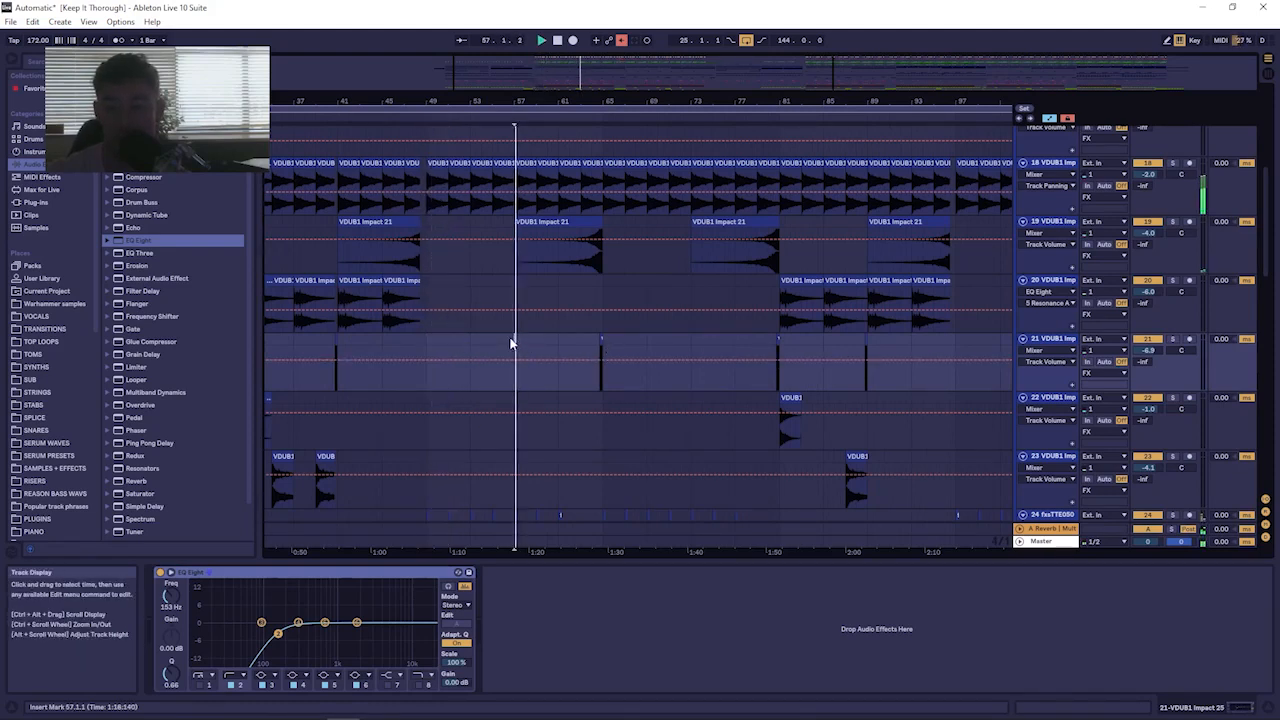
pyautogui.moveTo(618, 101); pyautogui.dragTo(493, 96)
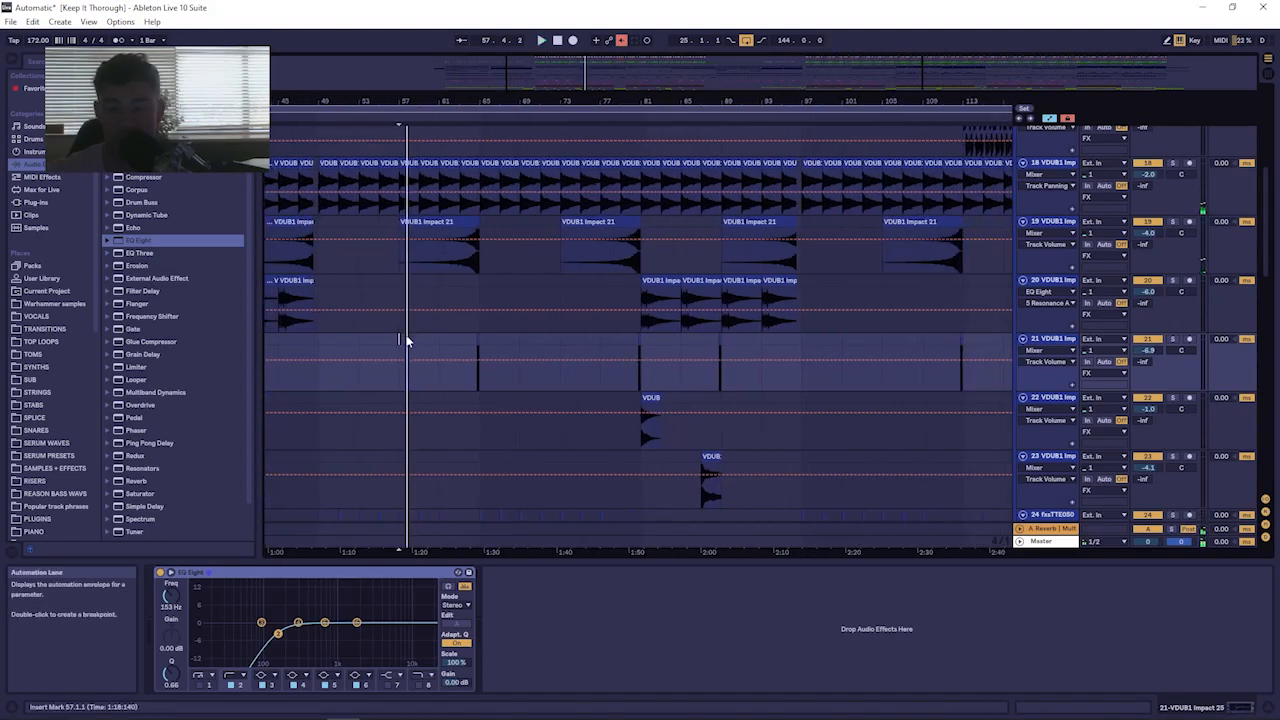
pyautogui.press('space')
pyautogui.click(480, 340)
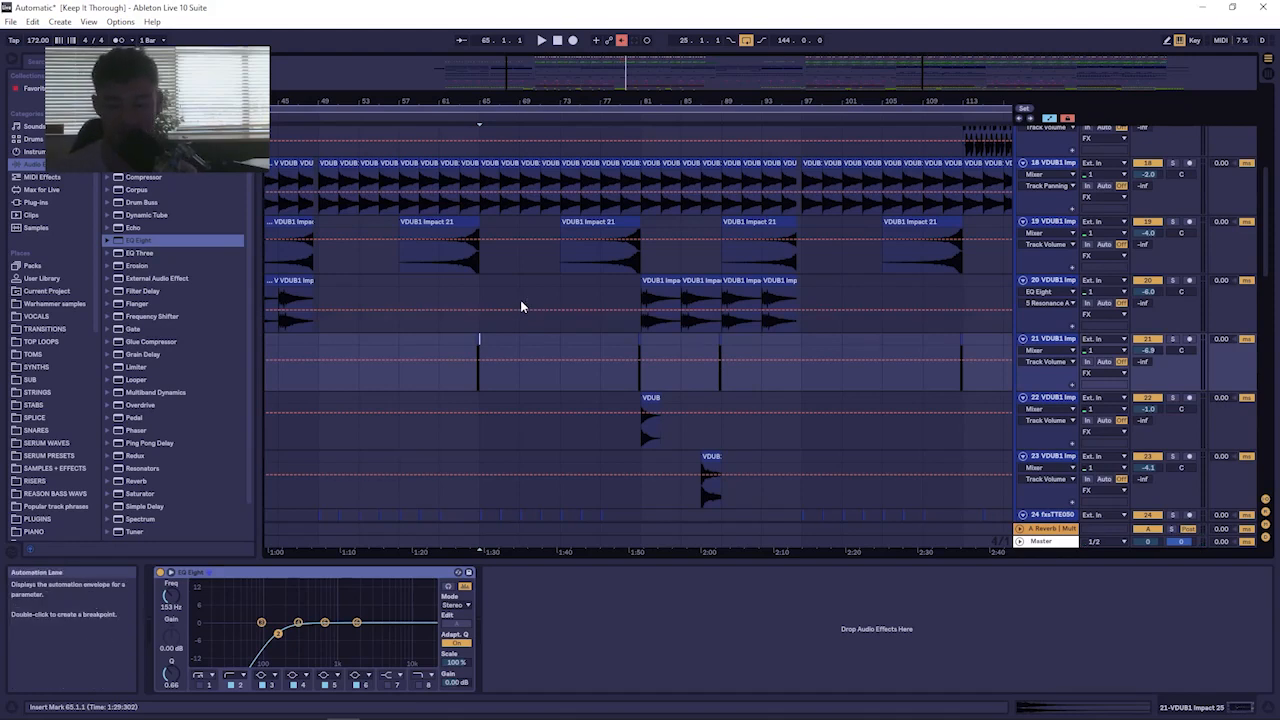
pyautogui.press('space')
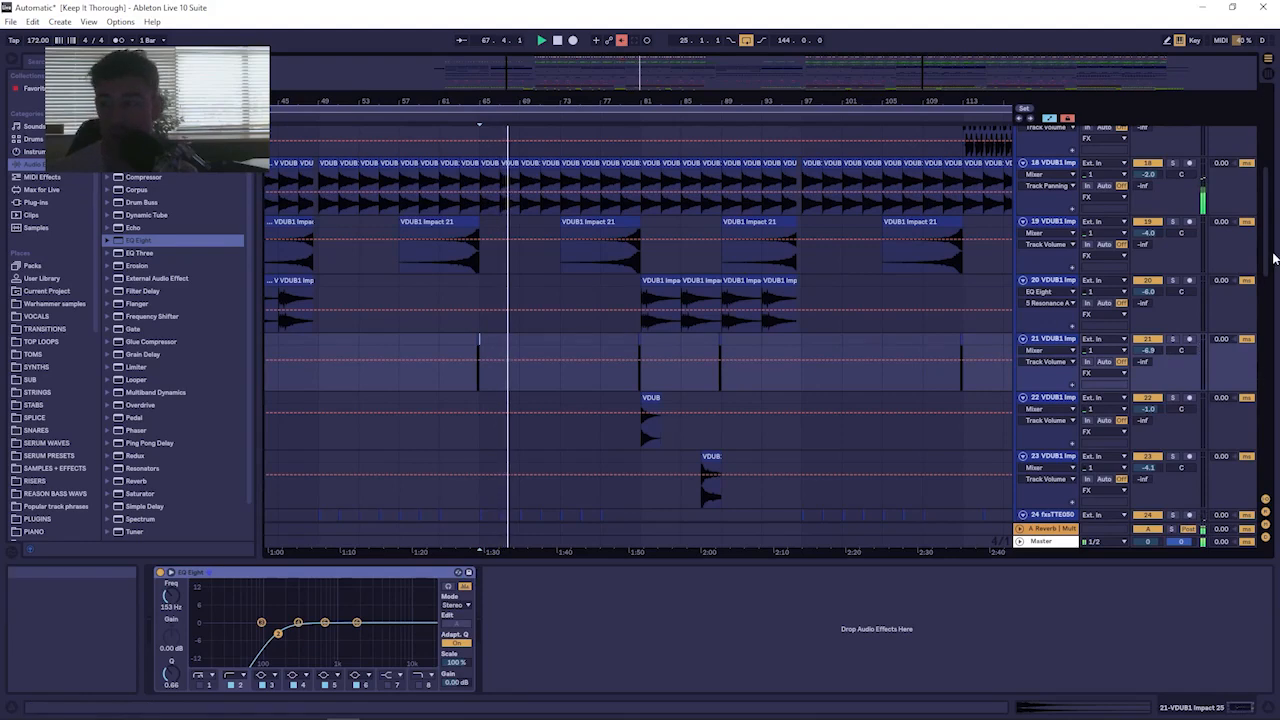
# Play the drums and FX layers of the second drop from bar 97, and stop playback.
pyautogui.scroll(5, 1266, 255)
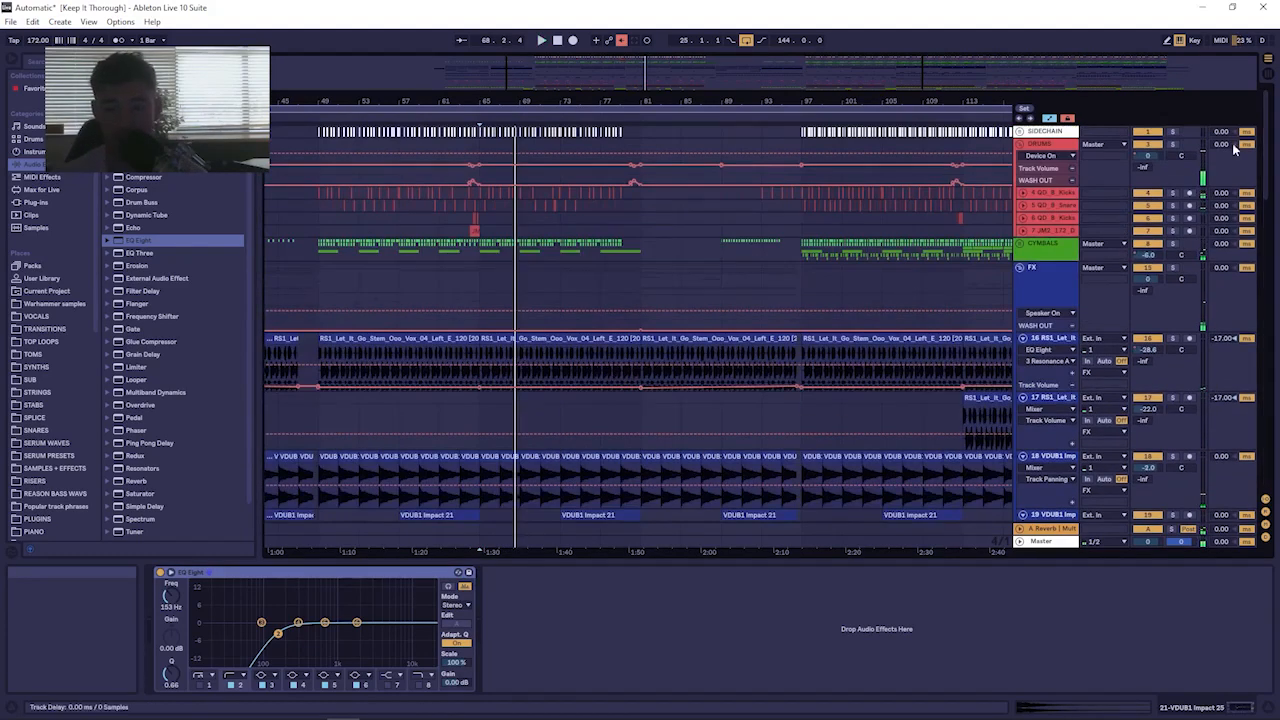
pyautogui.moveTo(828, 101); pyautogui.dragTo(483, 103)
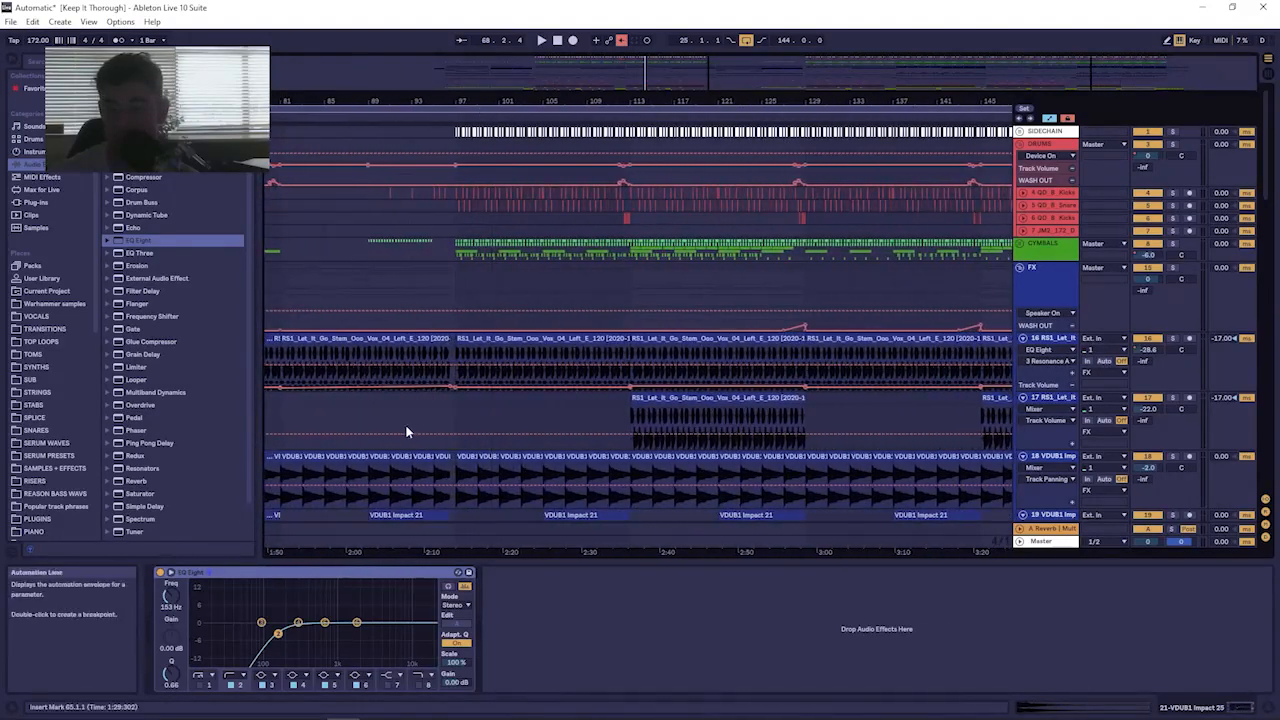
pyautogui.press('space')
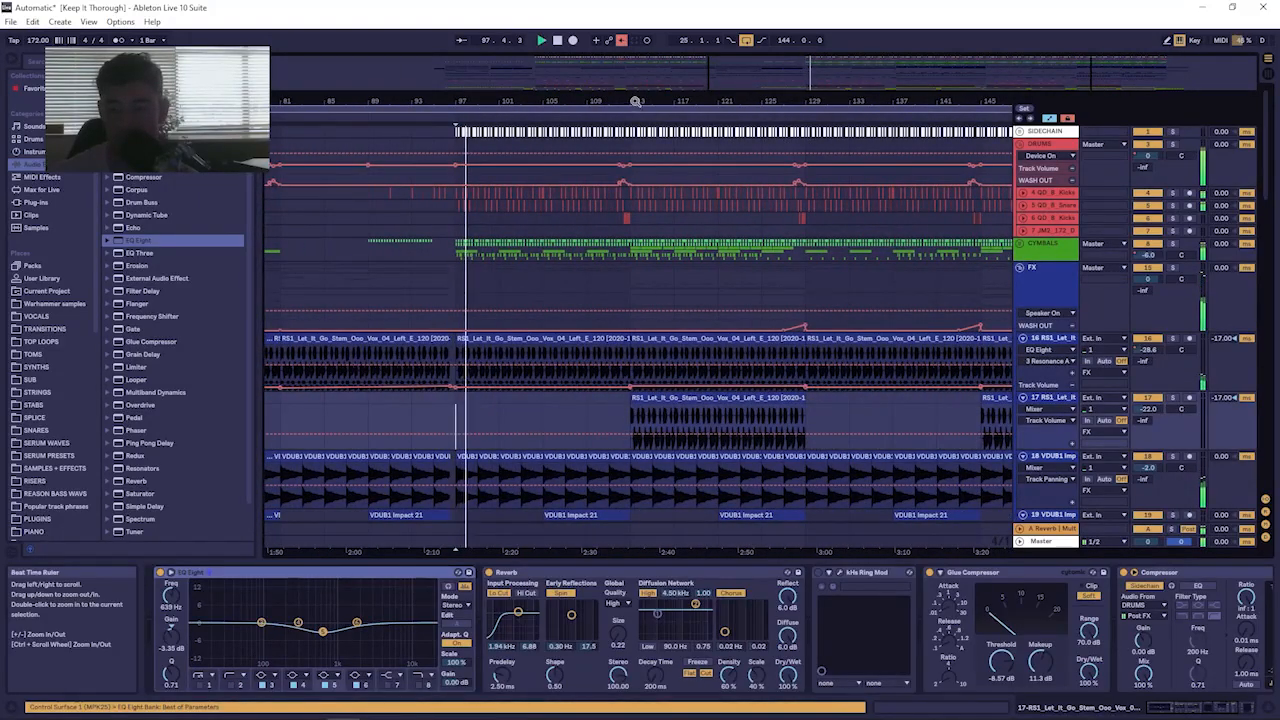
pyautogui.moveTo(634, 102); pyautogui.dragTo(570, 87)
pyautogui.press('space')
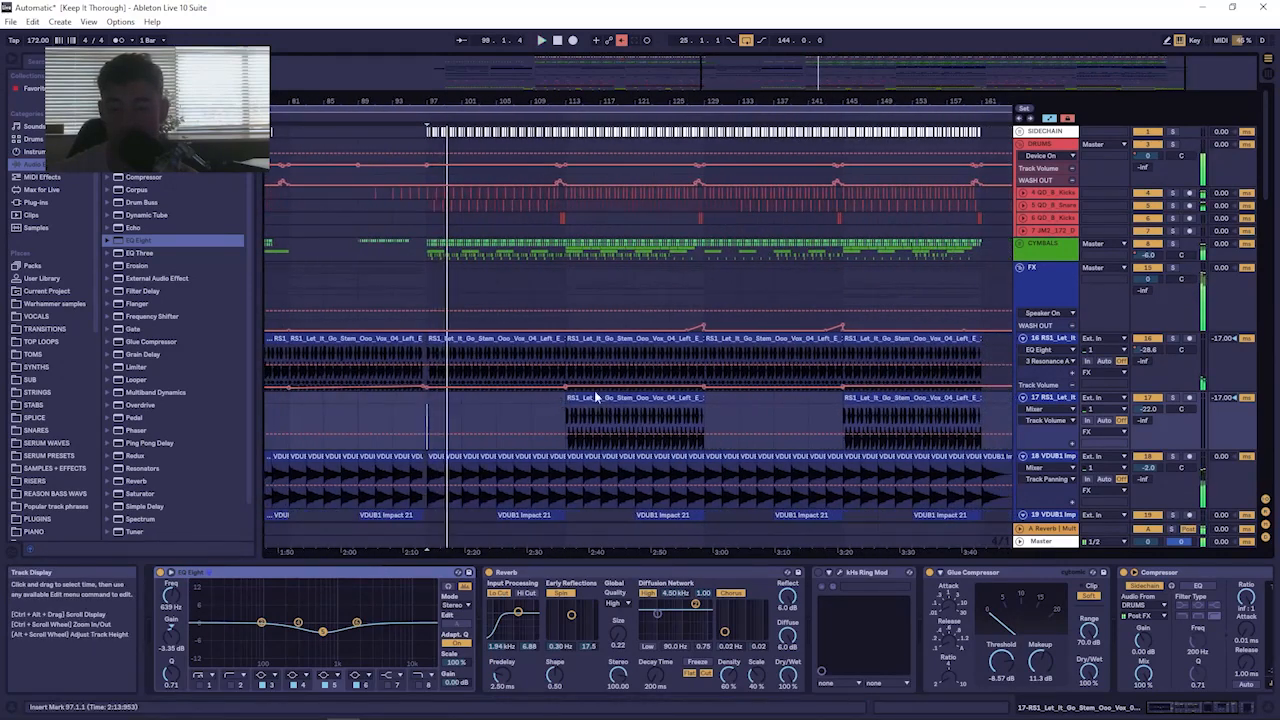
# Locate the start of the RS1 vocal stem on track 17 at bar 113, and restart playback from bar 97 for comparison.
pyautogui.click(563, 400)
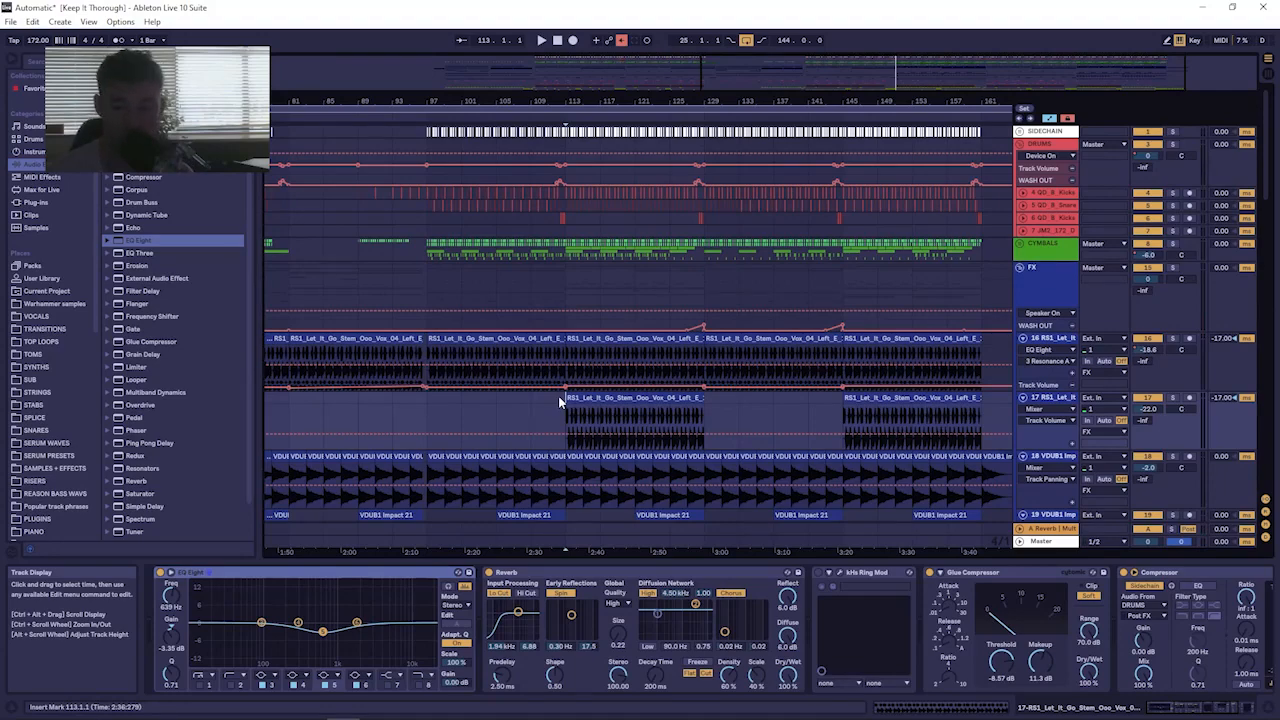
pyautogui.moveTo(562, 101); pyautogui.dragTo(464, 100)
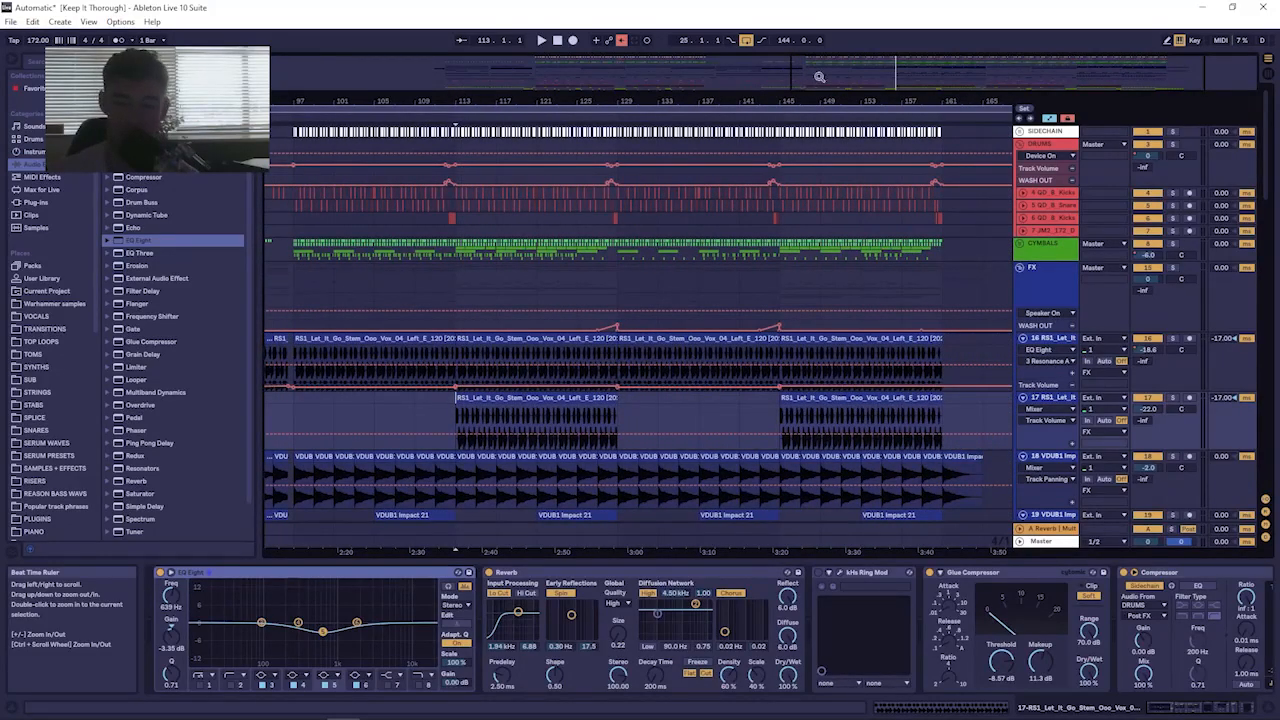
pyautogui.moveTo(464, 100); pyautogui.dragTo(490, 92)
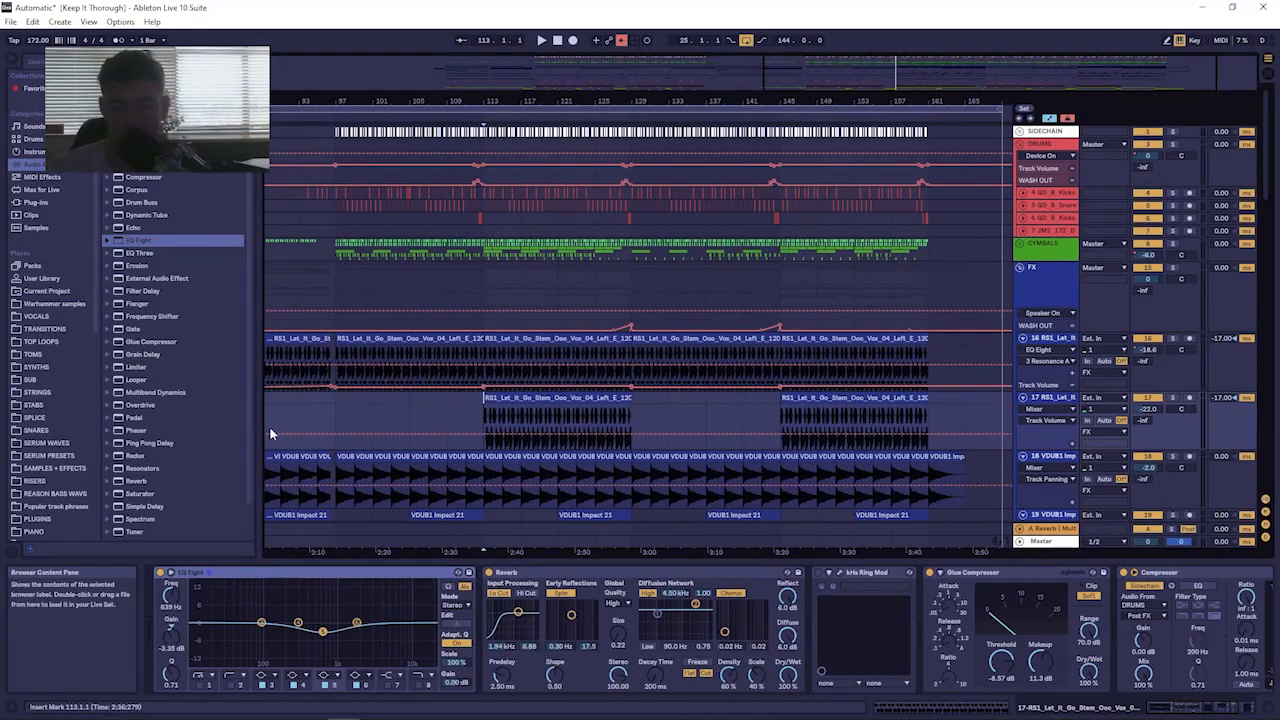
pyautogui.click(325, 405)
pyautogui.press('space')
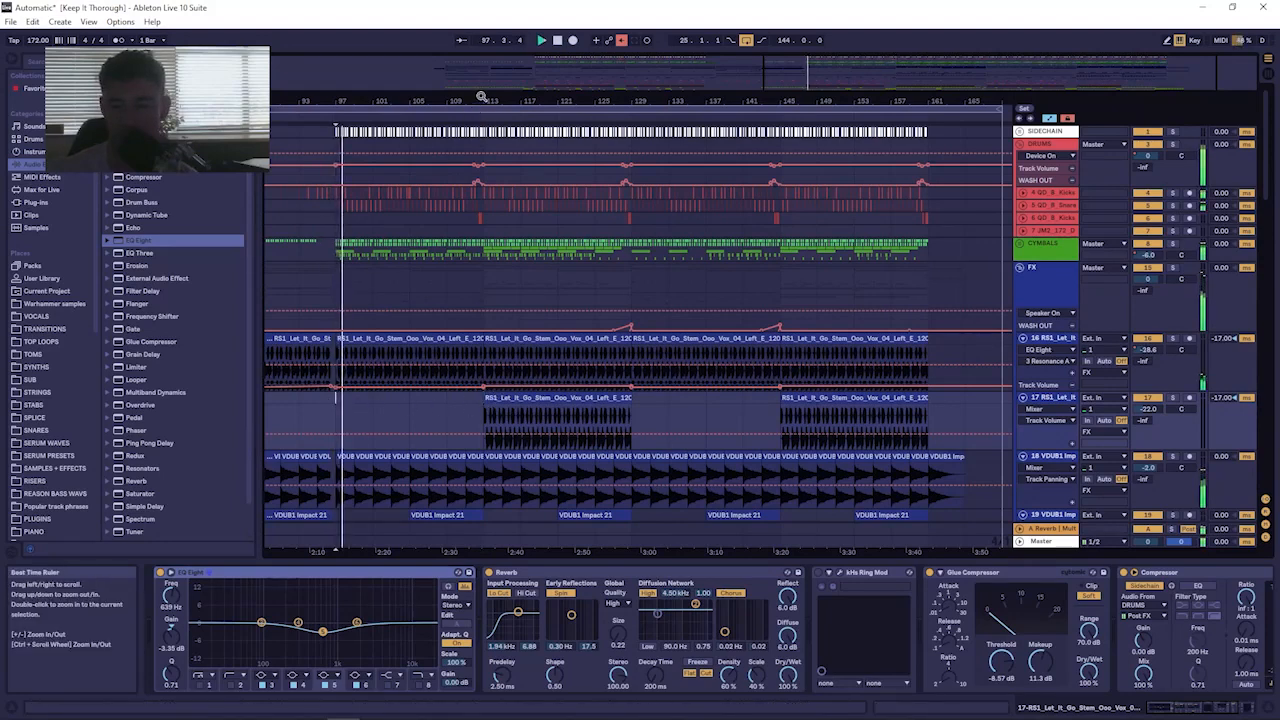
# Play the transition into the RS1 vocal stem on track 17 from bar 109.
pyautogui.moveTo(482, 98); pyautogui.dragTo(509, 136)
pyautogui.click(476, 404)
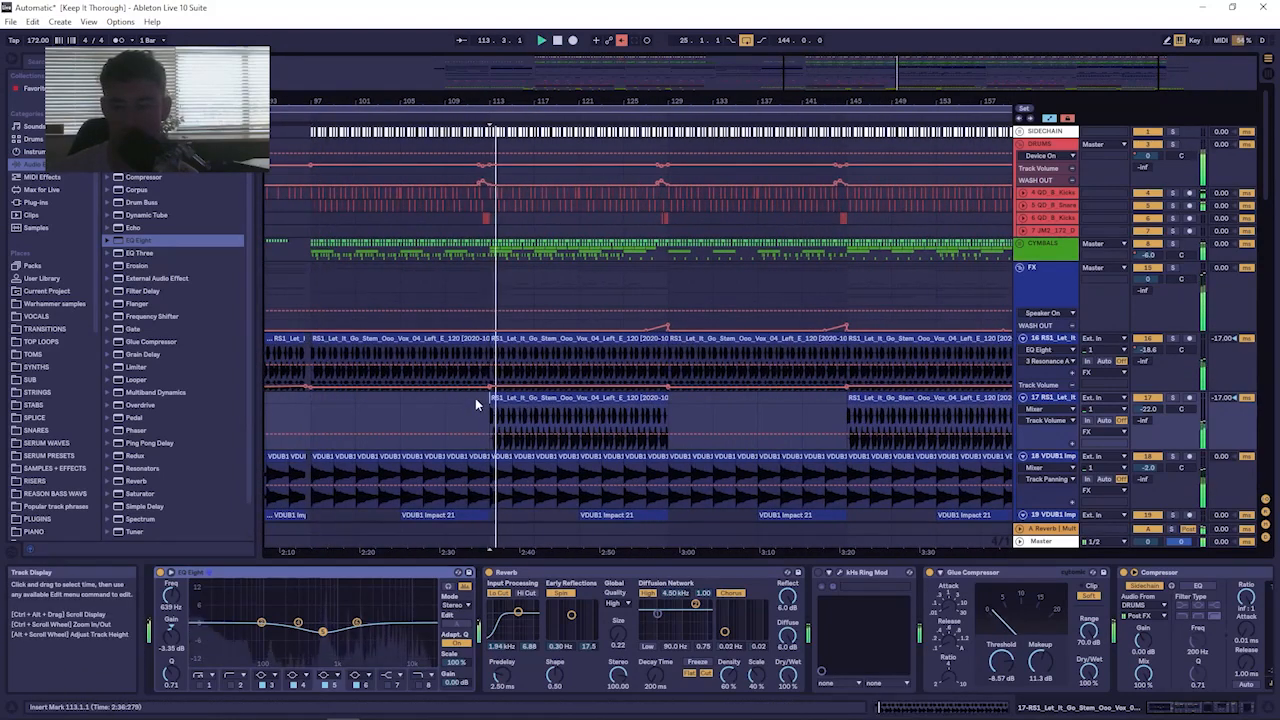
pyautogui.click(443, 405)
pyautogui.press('space')
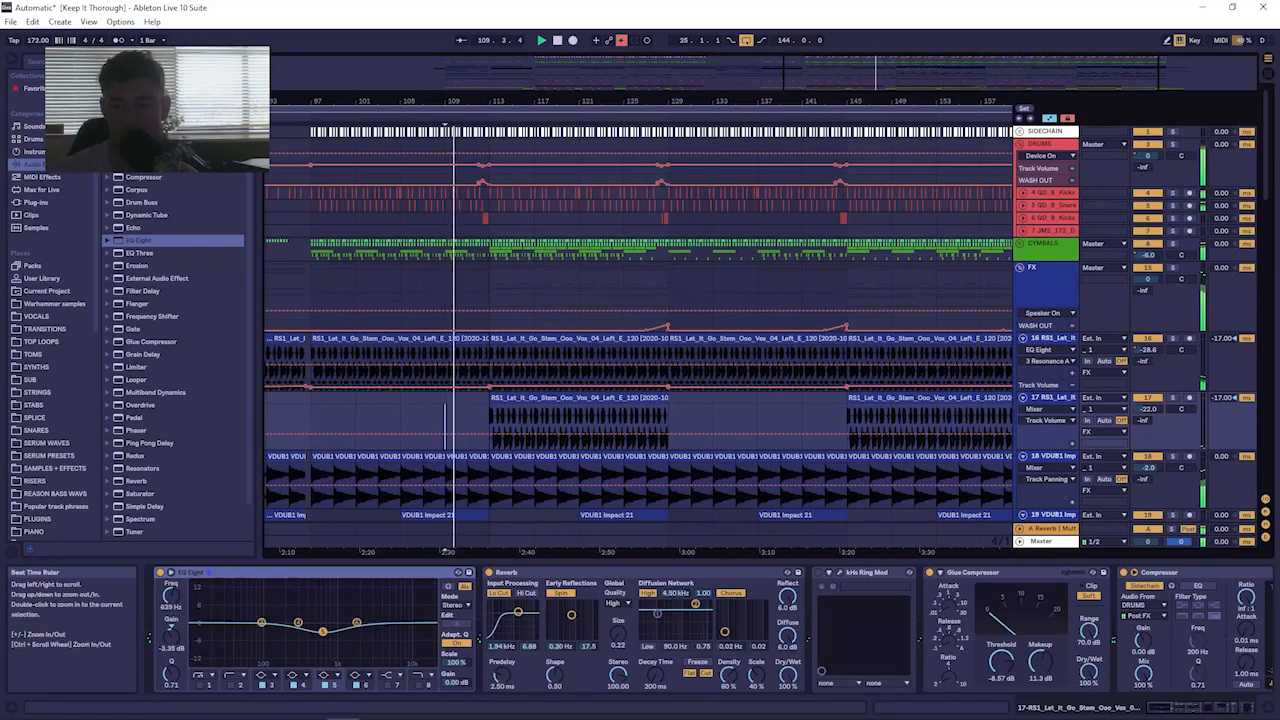
# Mark bar 145 on track 16 and bar 161 on the FX group, stop playback, and review the FX tracks of the second drop.
pyautogui.moveTo(516, 101); pyautogui.dragTo(680, 94)
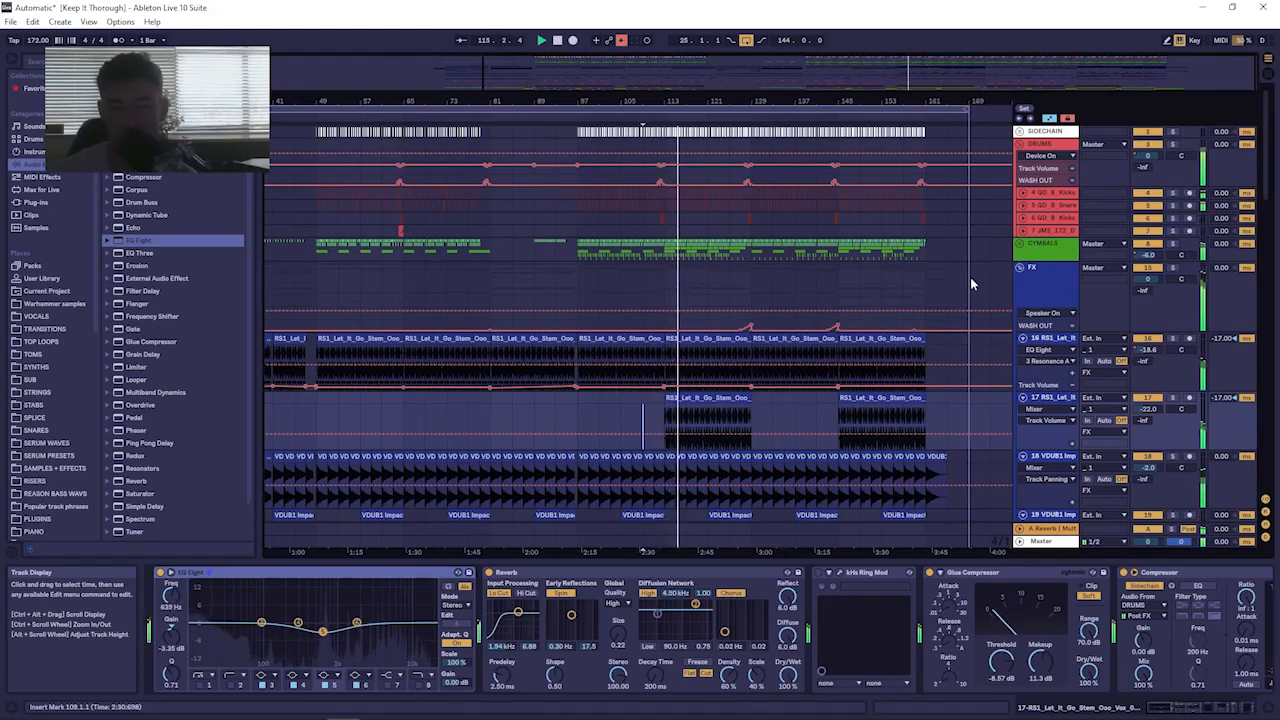
pyautogui.click(840, 353)
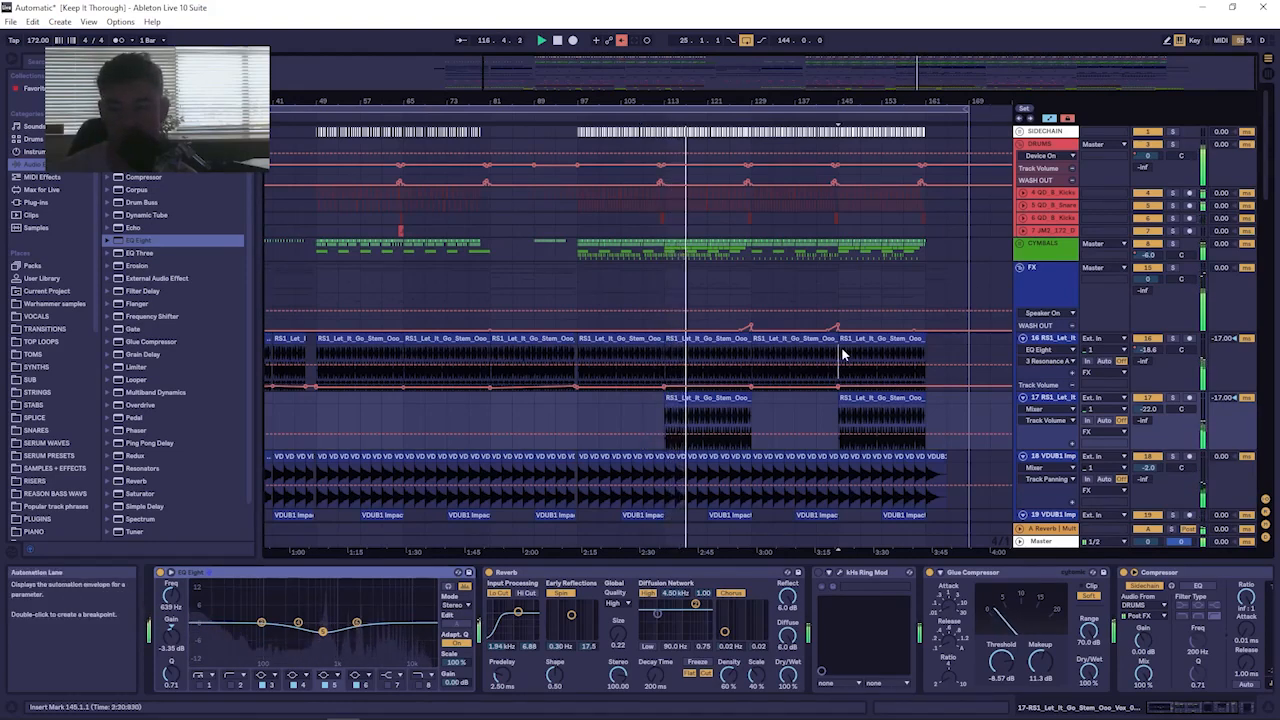
pyautogui.click(930, 286)
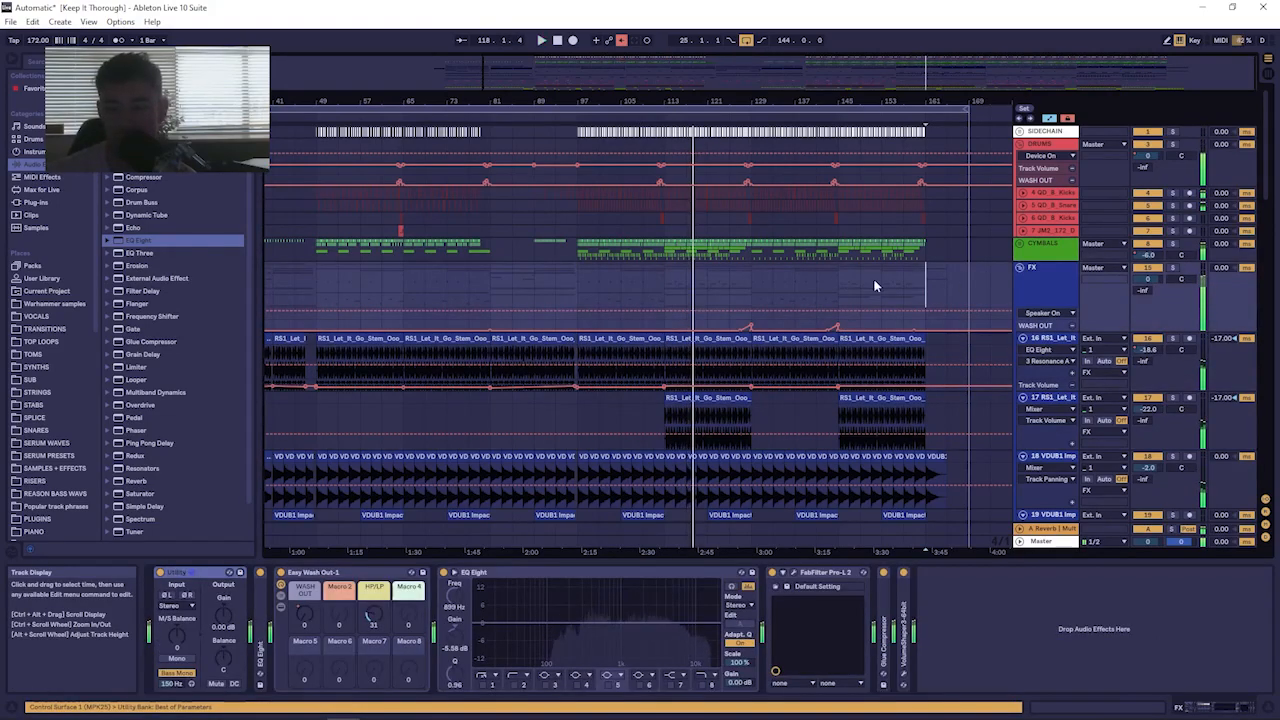
pyautogui.scroll(-8, 837, 280)
pyautogui.scroll(-10, 815, 272)
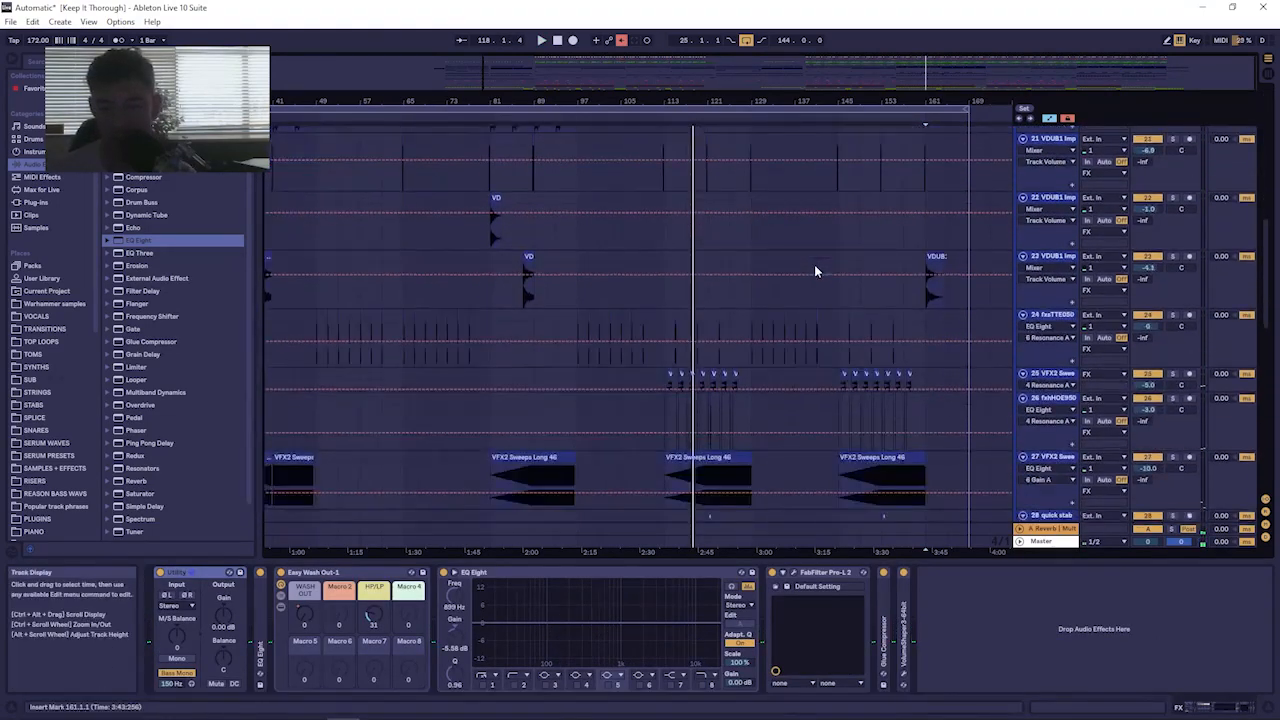
pyautogui.scroll(7, 812, 250)
pyautogui.scroll(6, 809, 245)
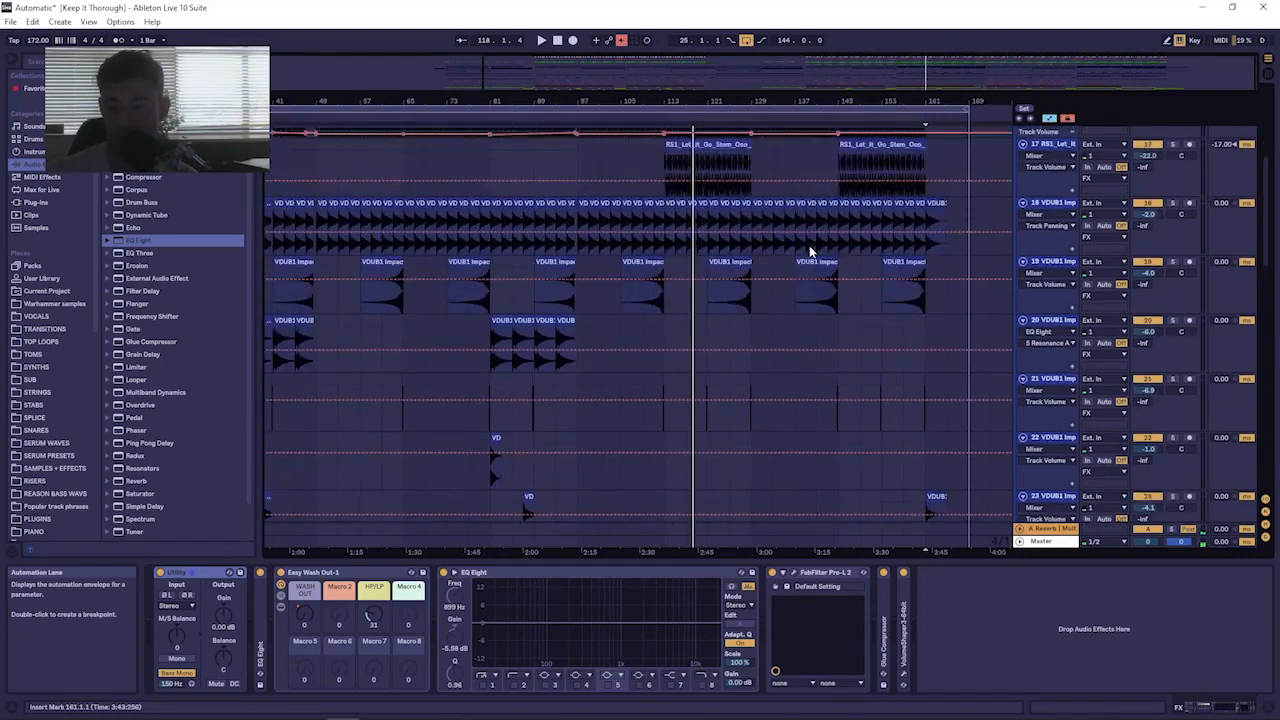
# Play from bar 113 on the FX group, stop playback, and look through the FX layers below it.
pyautogui.moveTo(712, 98); pyautogui.dragTo(546, 94)
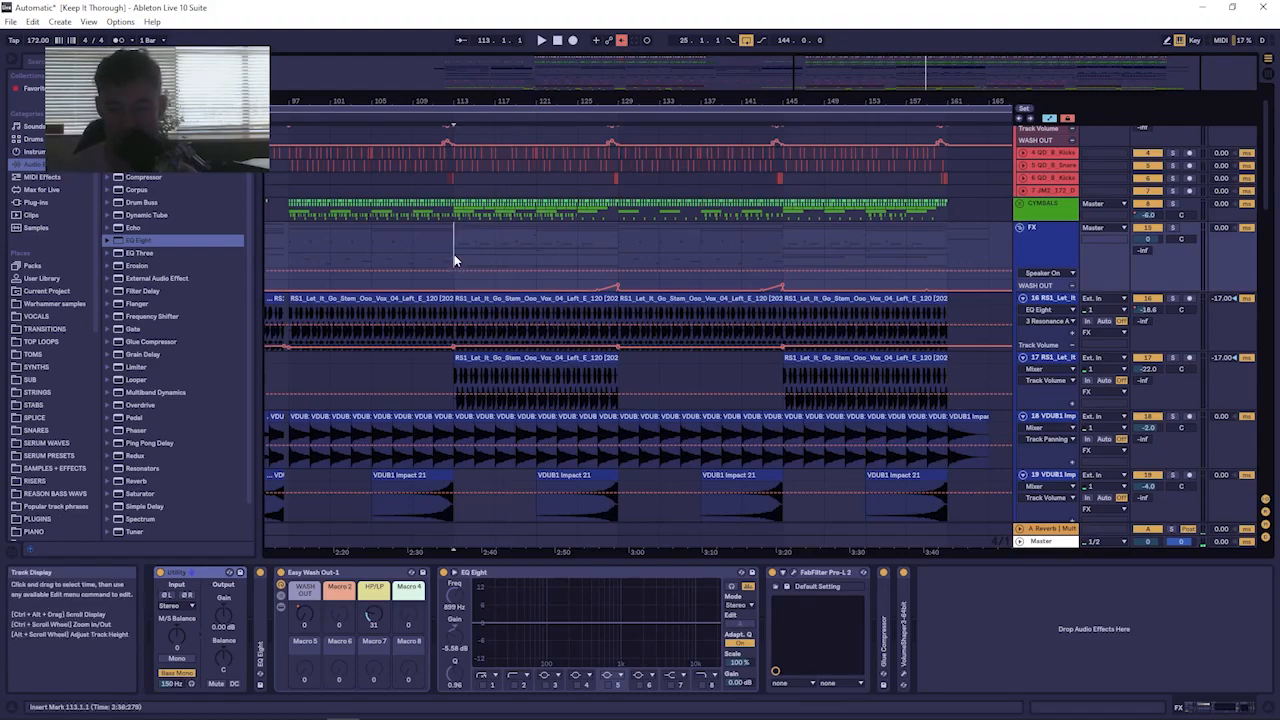
pyautogui.press('space')
pyautogui.scroll(-6, 553, 383)
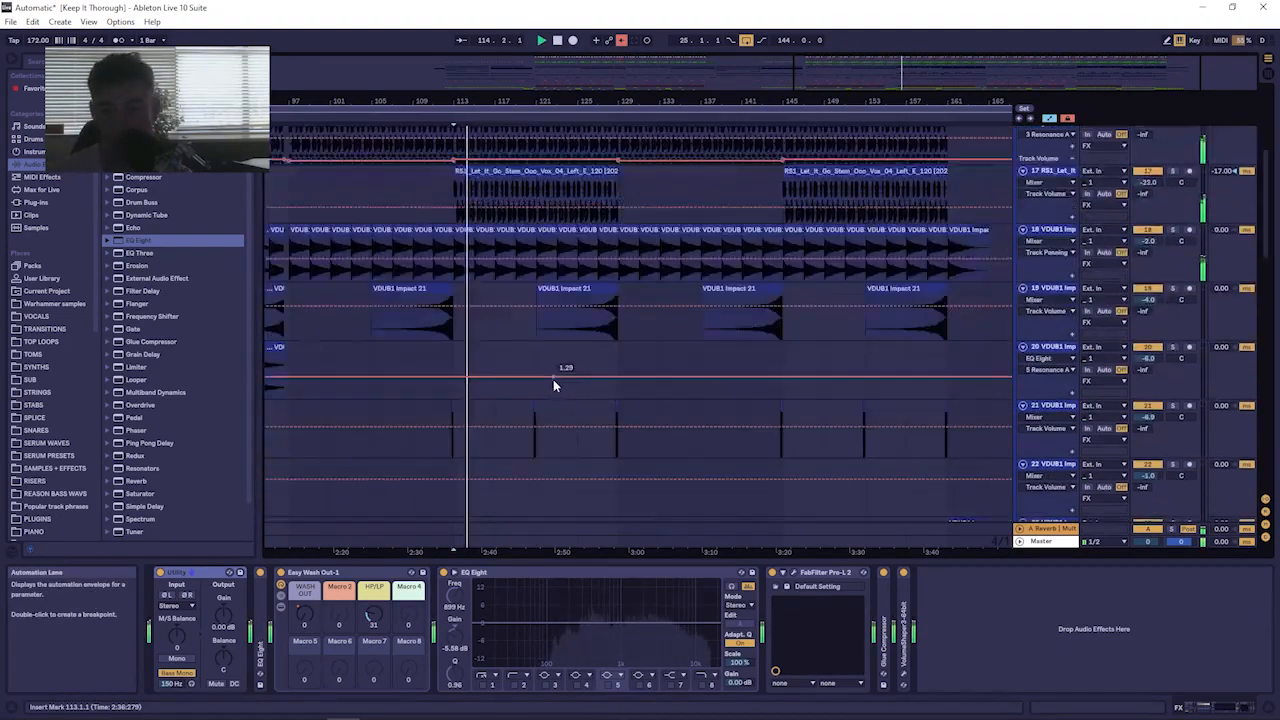
pyautogui.scroll(-15, 553, 379)
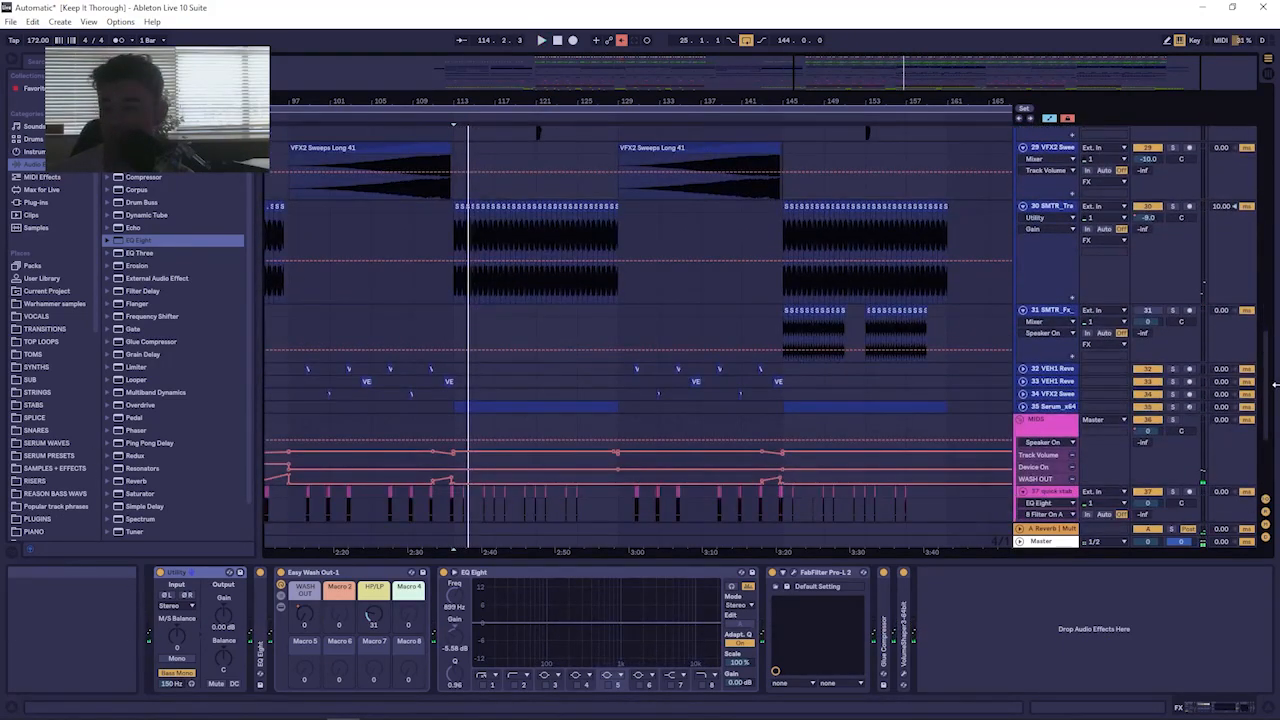
# Unfold the VOCAL group, solo vocal track 48 and play it from bar 113.
pyautogui.moveTo(1267, 395); pyautogui.dragTo(1262, 456)
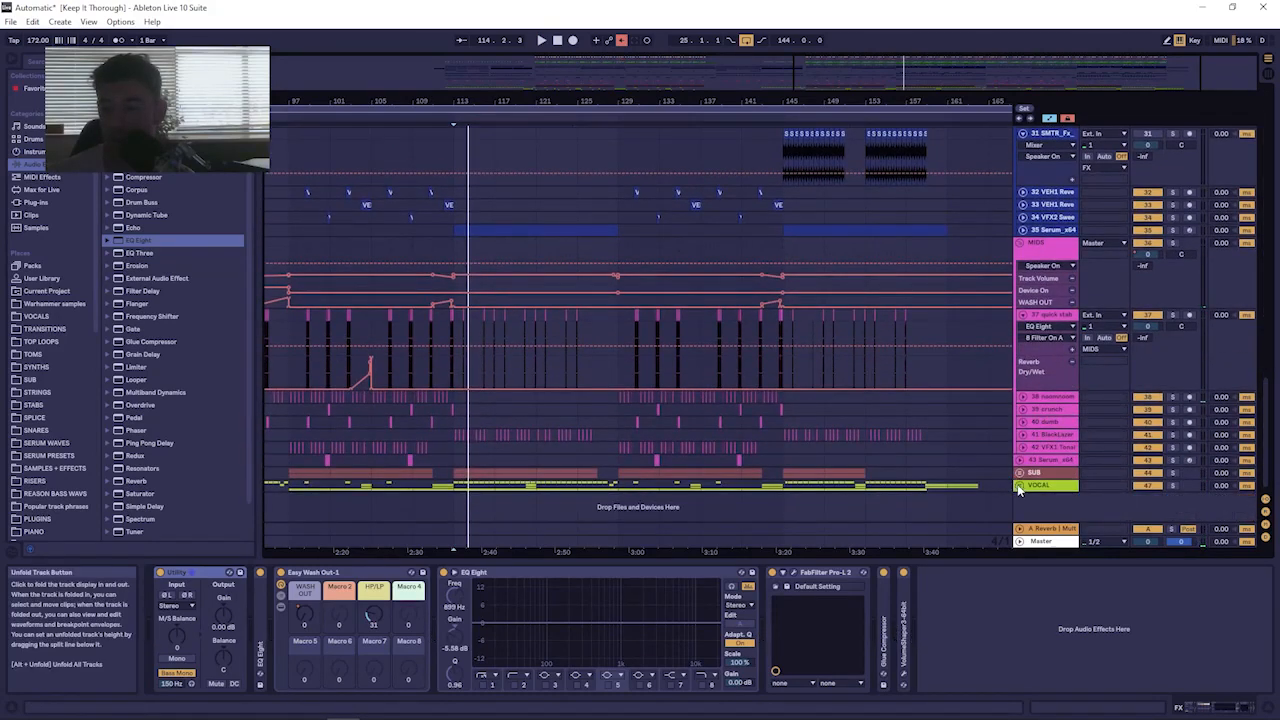
pyautogui.click(1019, 485)
pyautogui.scroll(-10, 862, 308)
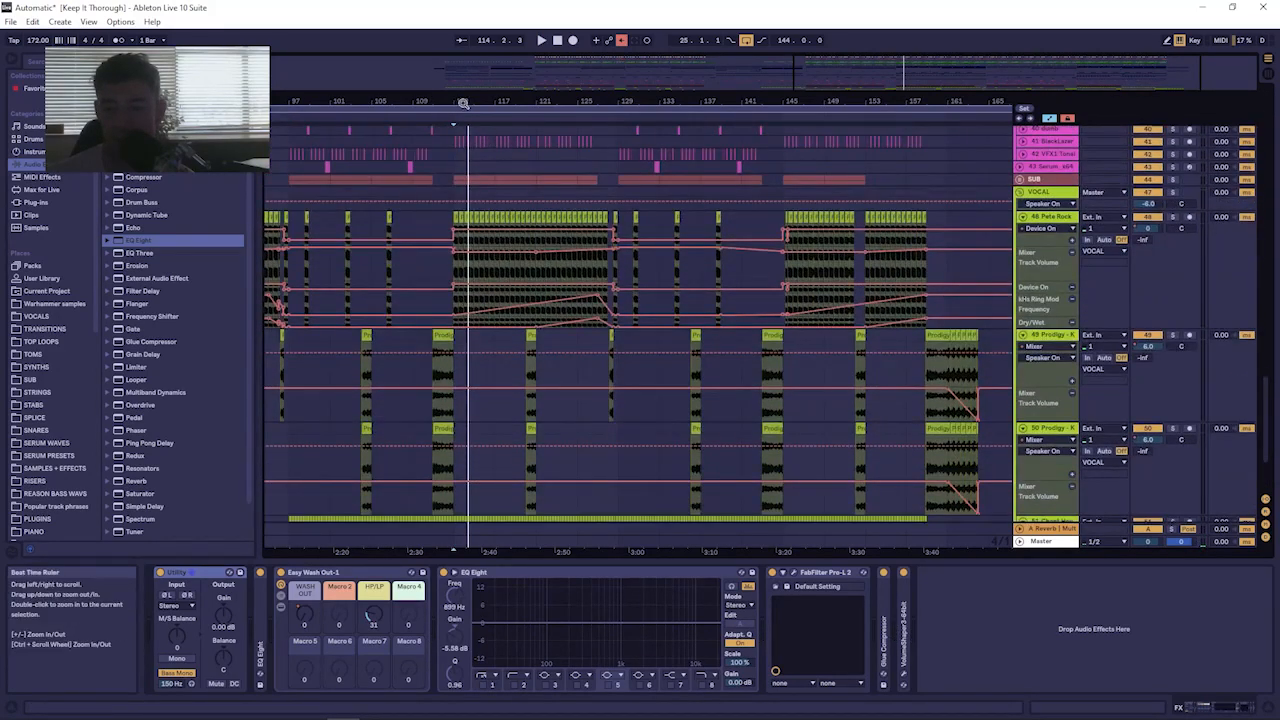
pyautogui.scroll(5, 503, 160)
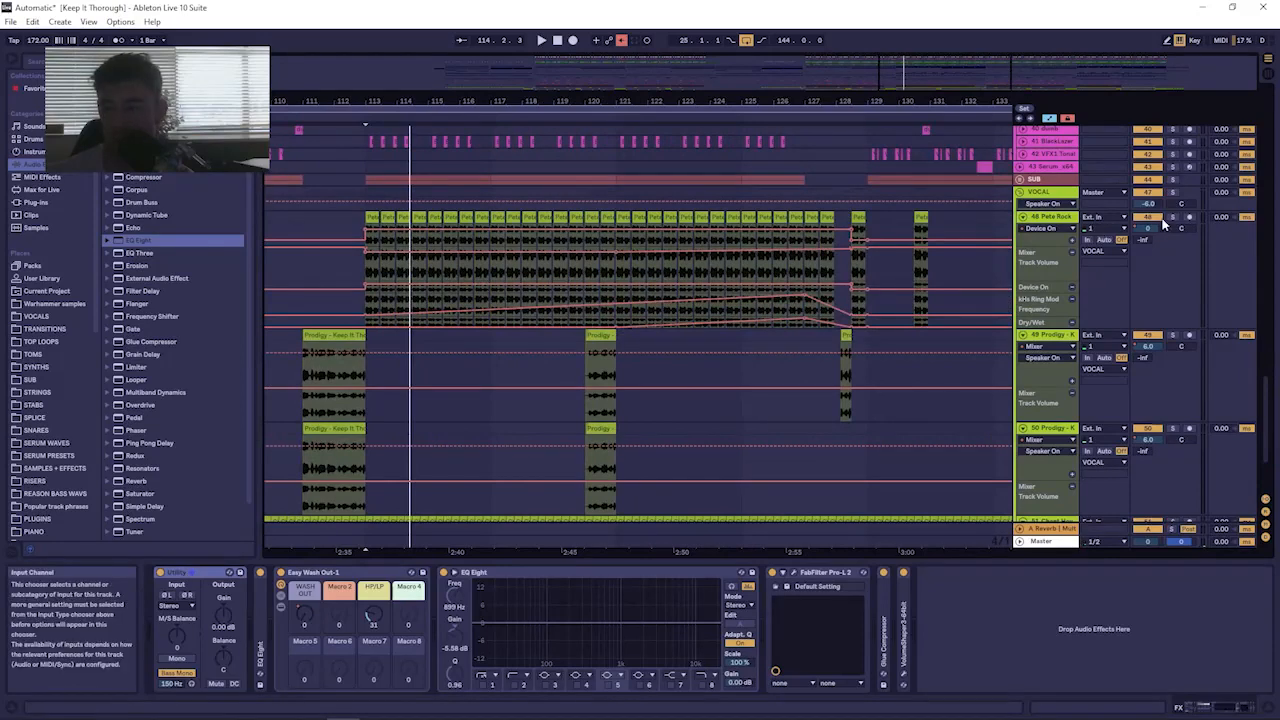
pyautogui.click(355, 212)
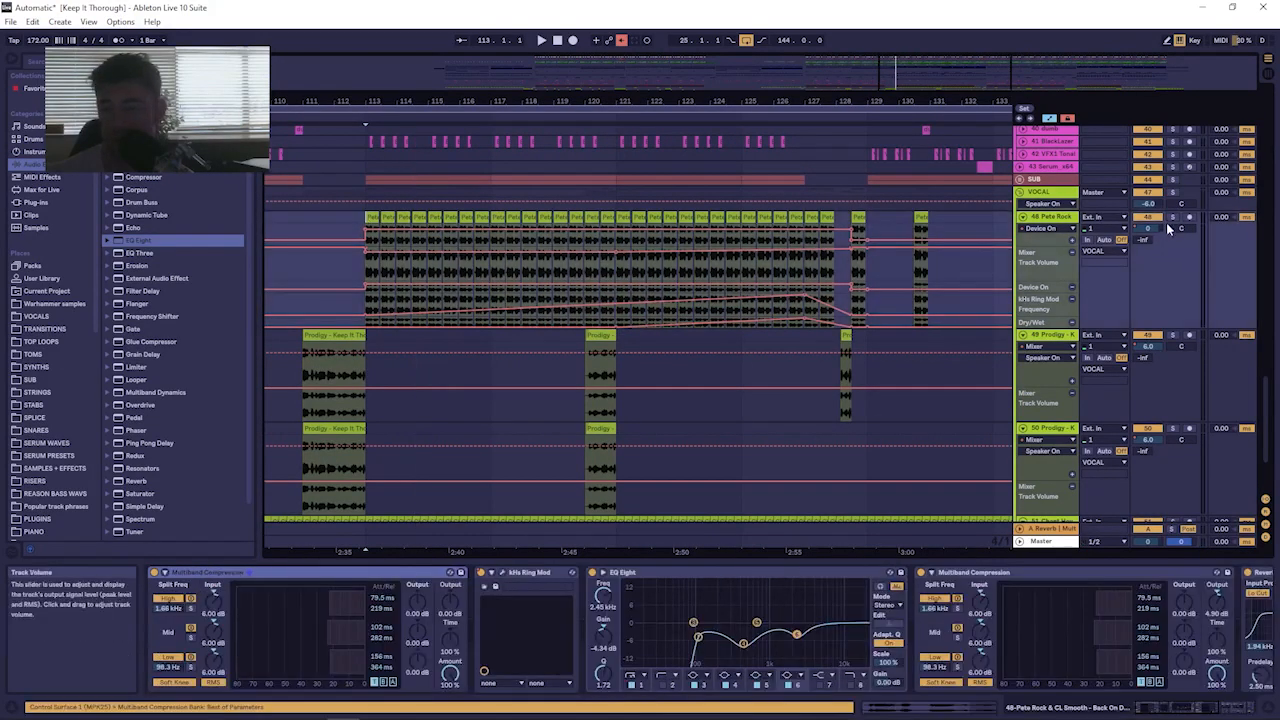
pyautogui.press('space')
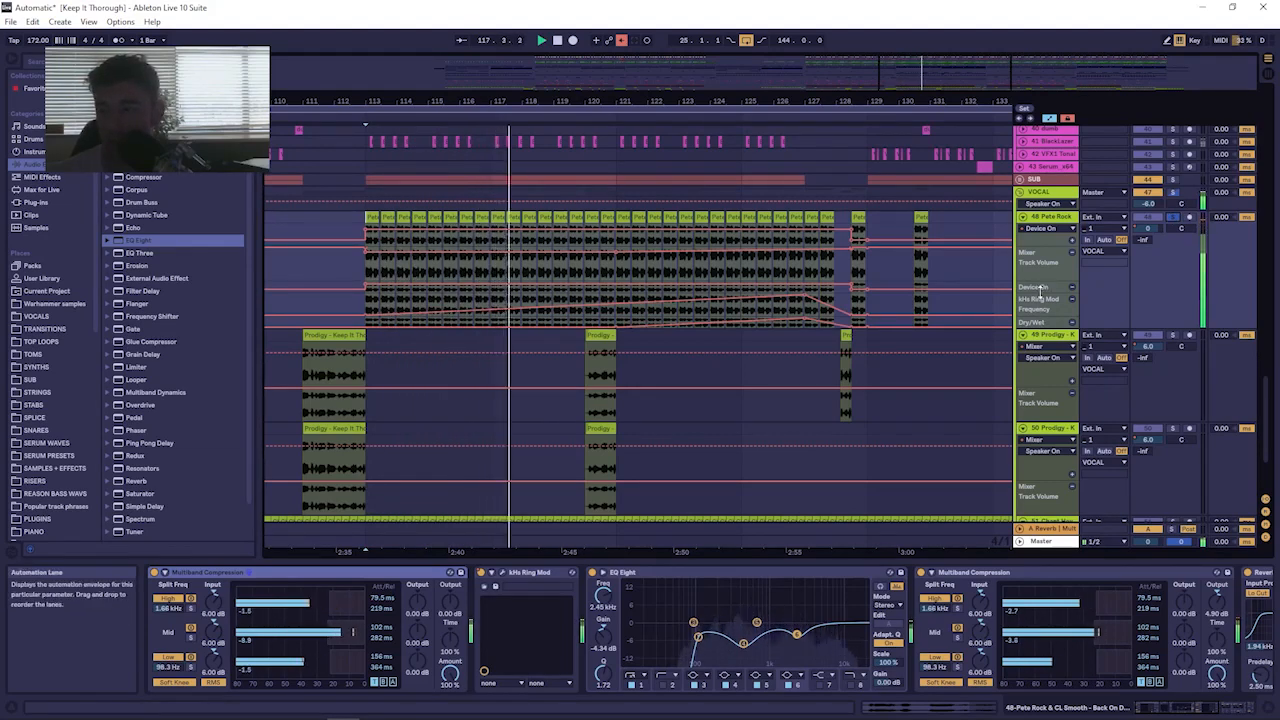
# Enlarge track 48's kHs Ring Mod Device On, Frequency and Reverb Dry/Wet automation lanes, and follow them through playback to bar 129.
pyautogui.moveTo(1036, 313); pyautogui.dragTo(1034, 371)
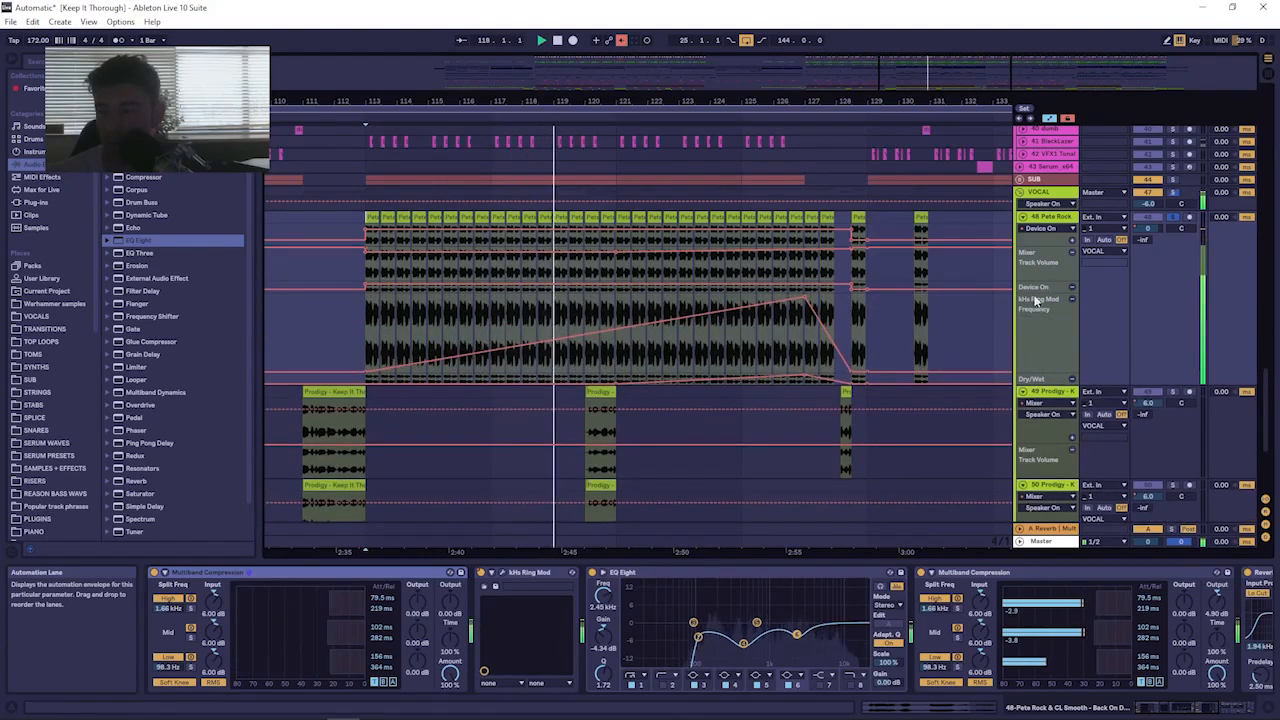
pyautogui.moveTo(1036, 293); pyautogui.dragTo(1023, 367)
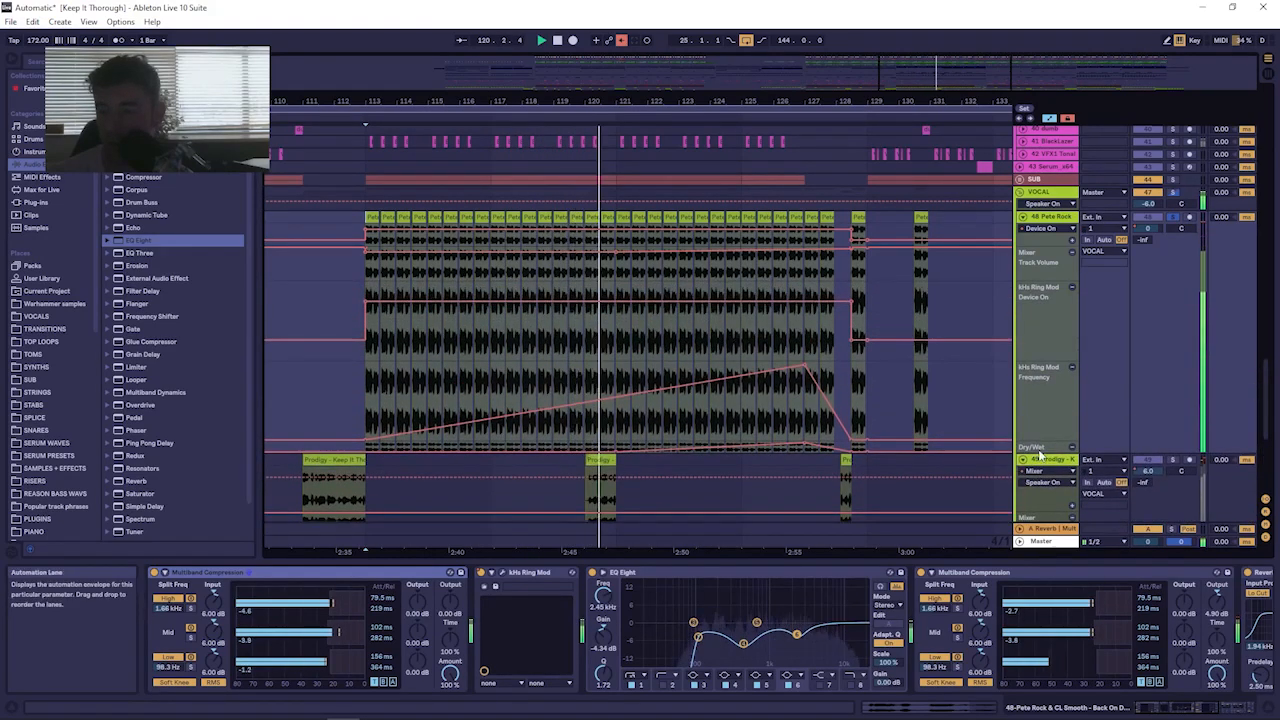
pyautogui.moveTo(1036, 453); pyautogui.dragTo(1029, 520)
pyautogui.scroll(-1, 1038, 350)
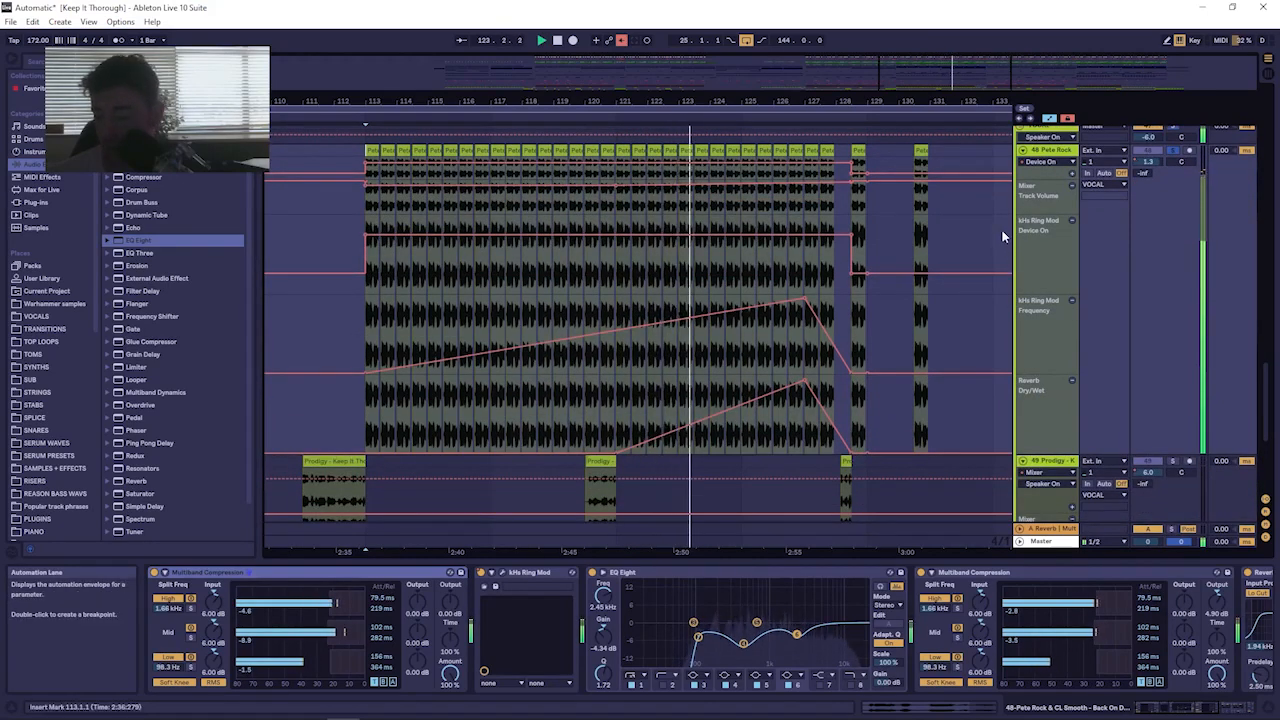
pyautogui.moveTo(828, 102); pyautogui.dragTo(575, 98)
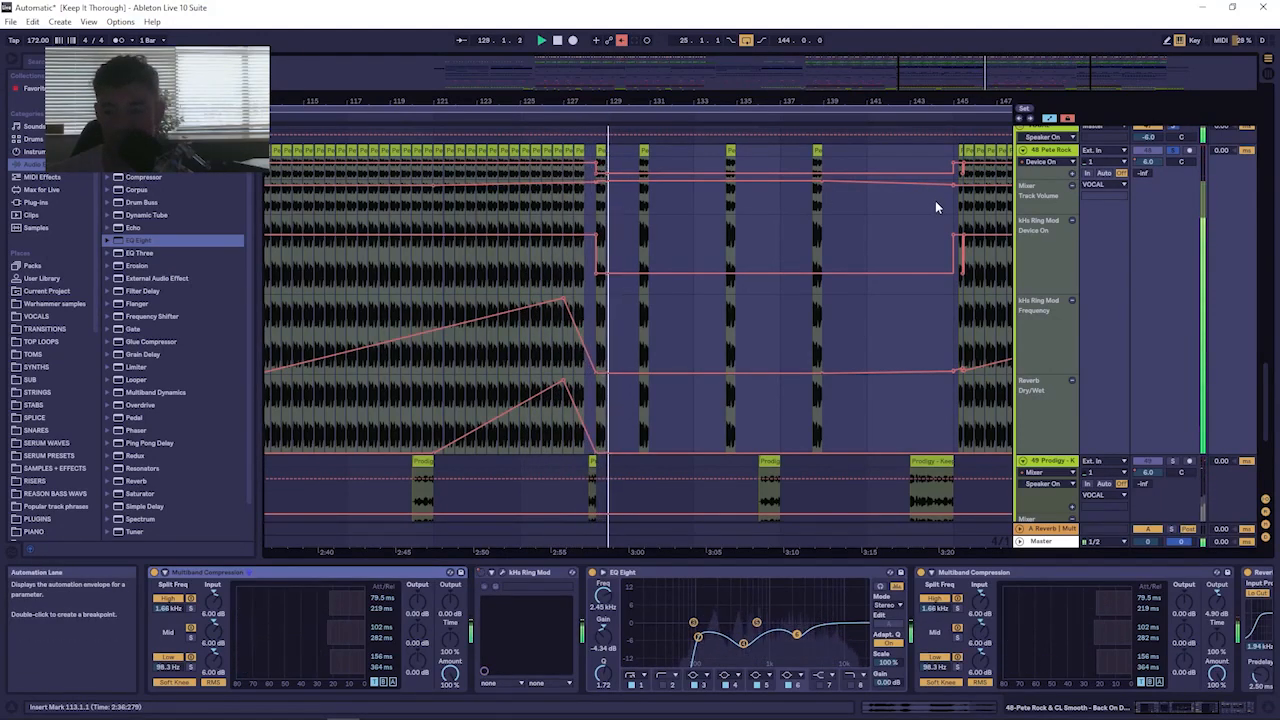
# Stop playback, clear the vocal solo, and play FX tracks 25 and 26 soloed together from bar 113.
pyautogui.scroll(10, 1165, 155)
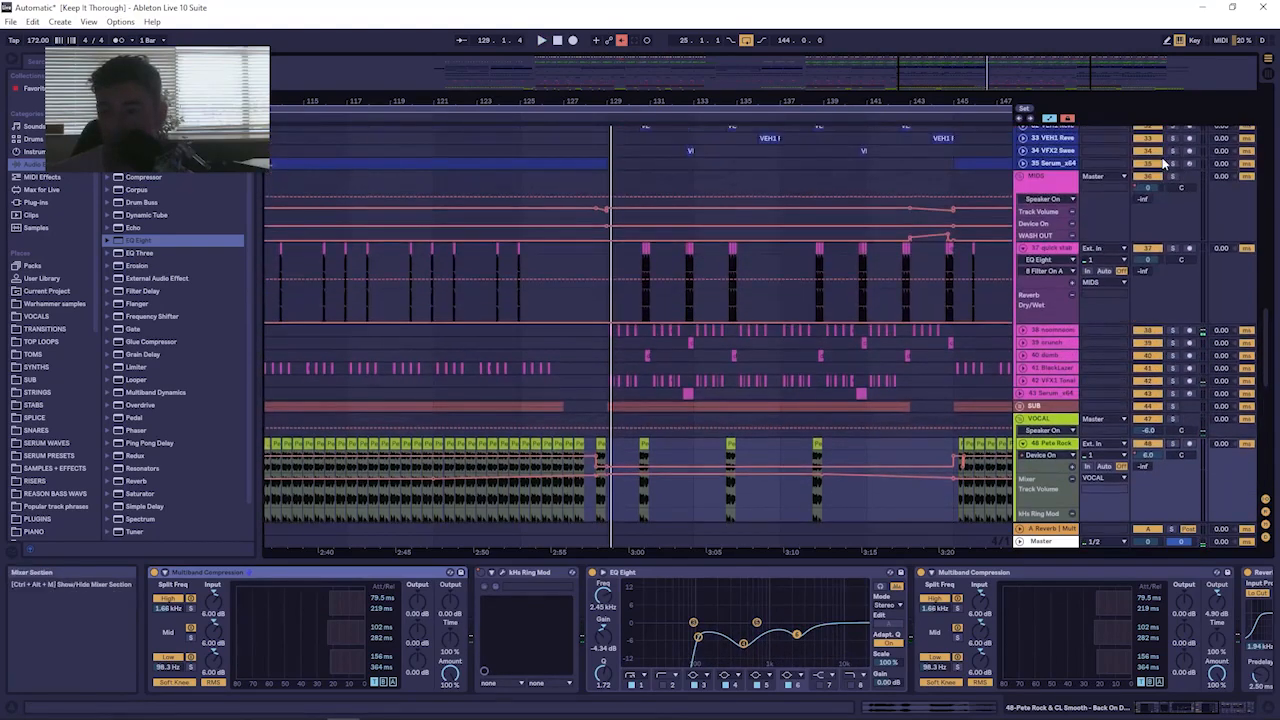
pyautogui.moveTo(516, 96); pyautogui.dragTo(747, 135)
pyautogui.scroll(8, 752, 268)
pyautogui.scroll(3, 750, 269)
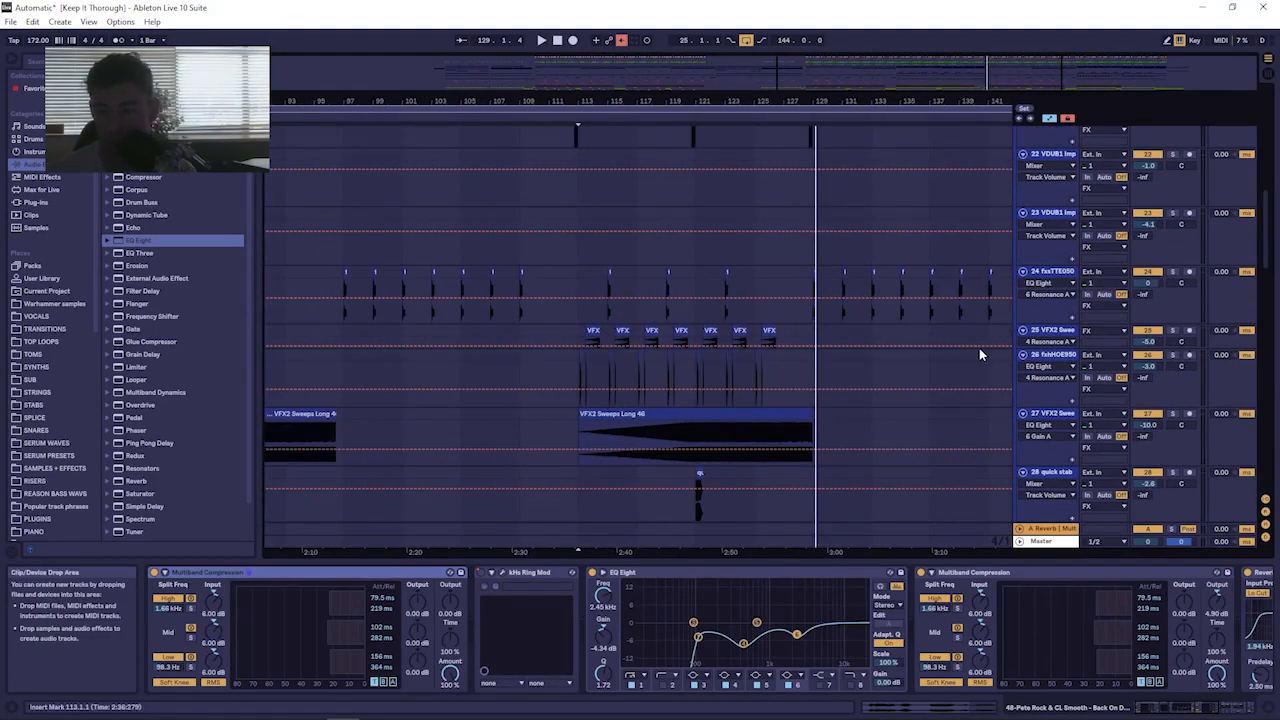
pyautogui.click(578, 378)
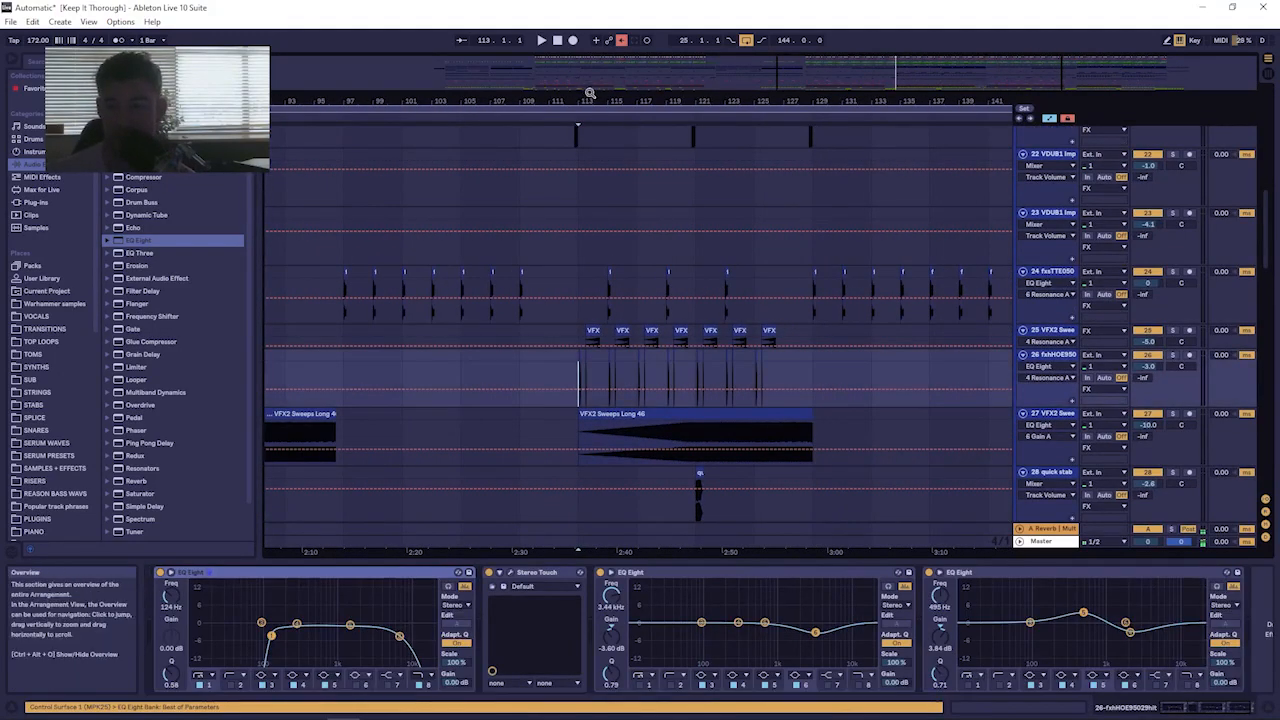
pyautogui.moveTo(590, 93)
pyautogui.mouseDown()
pyautogui.moveTo(594, 175)
pyautogui.moveTo(583, 100)
pyautogui.mouseUp()
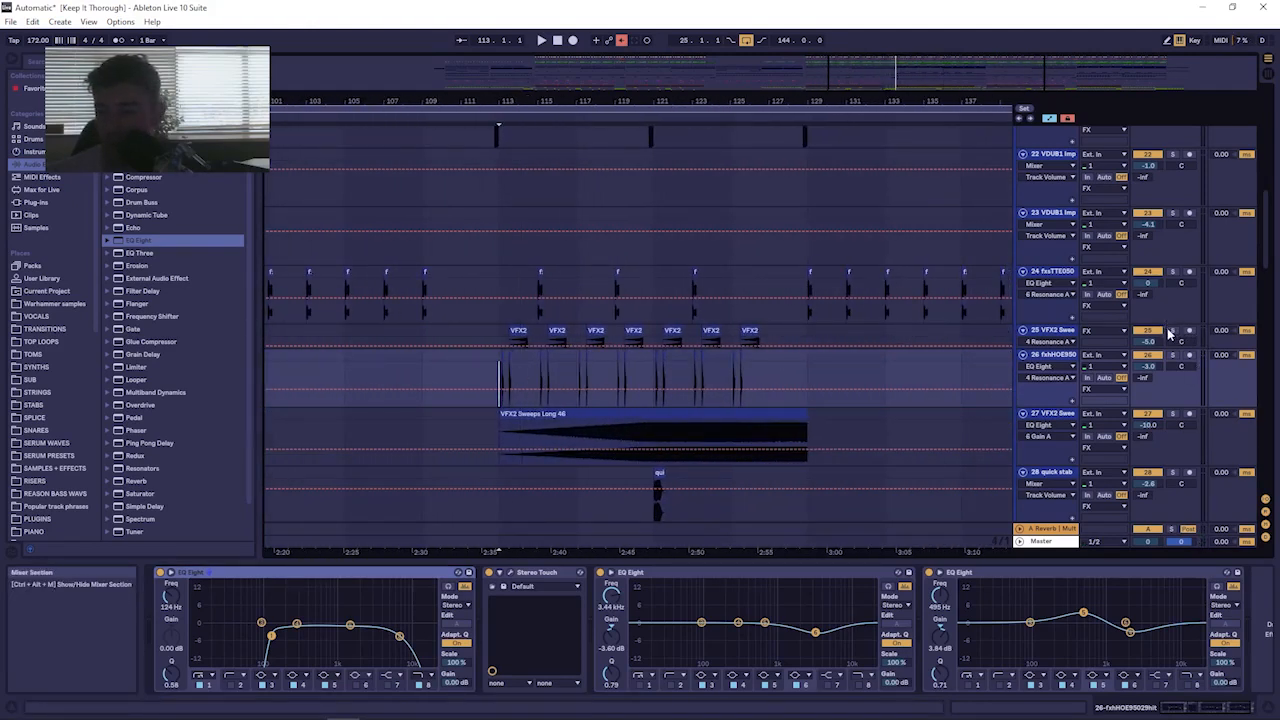
pyautogui.click(1172, 331)
pyautogui.keyDown('ctrl'); pyautogui.click(1174, 356); pyautogui.keyUp('ctrl')
pyautogui.press('space')
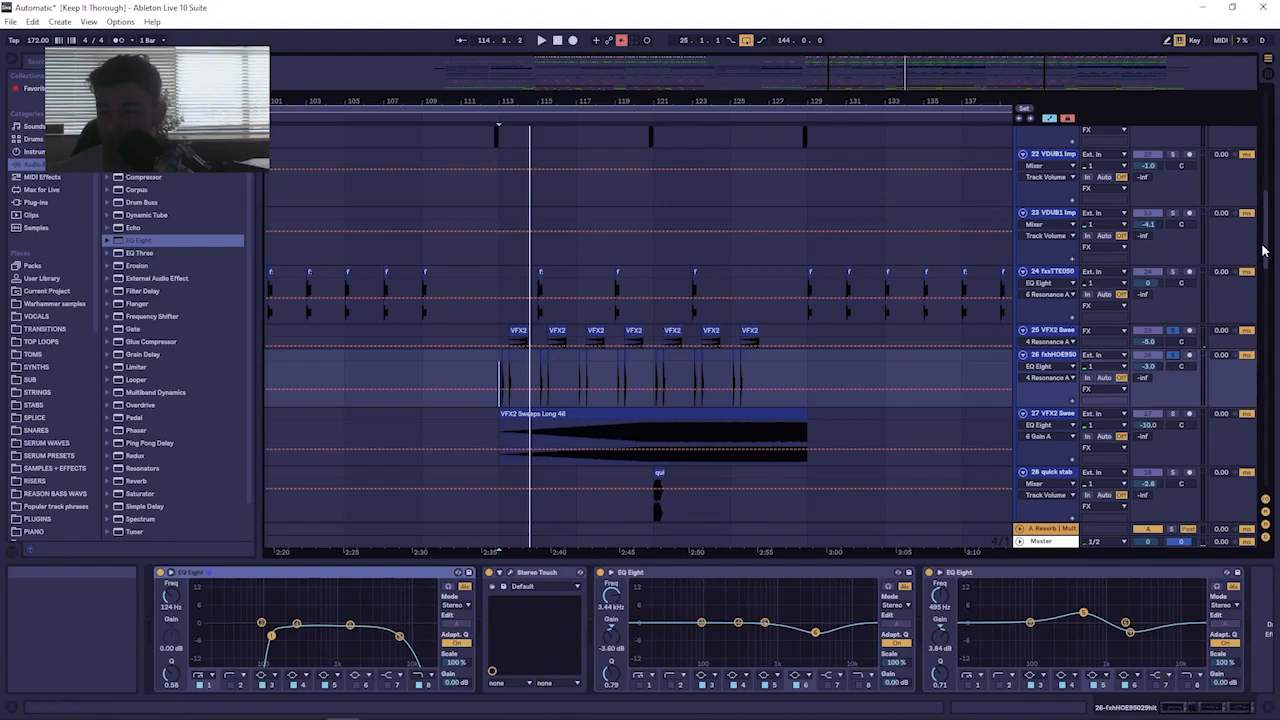
# Add the DRUMS, VOCAL and SUB groups to the soloed FX tracks, and play them together from bar 113.
pyautogui.moveTo(1263, 250); pyautogui.dragTo(1268, 100)
pyautogui.click(1173, 146)
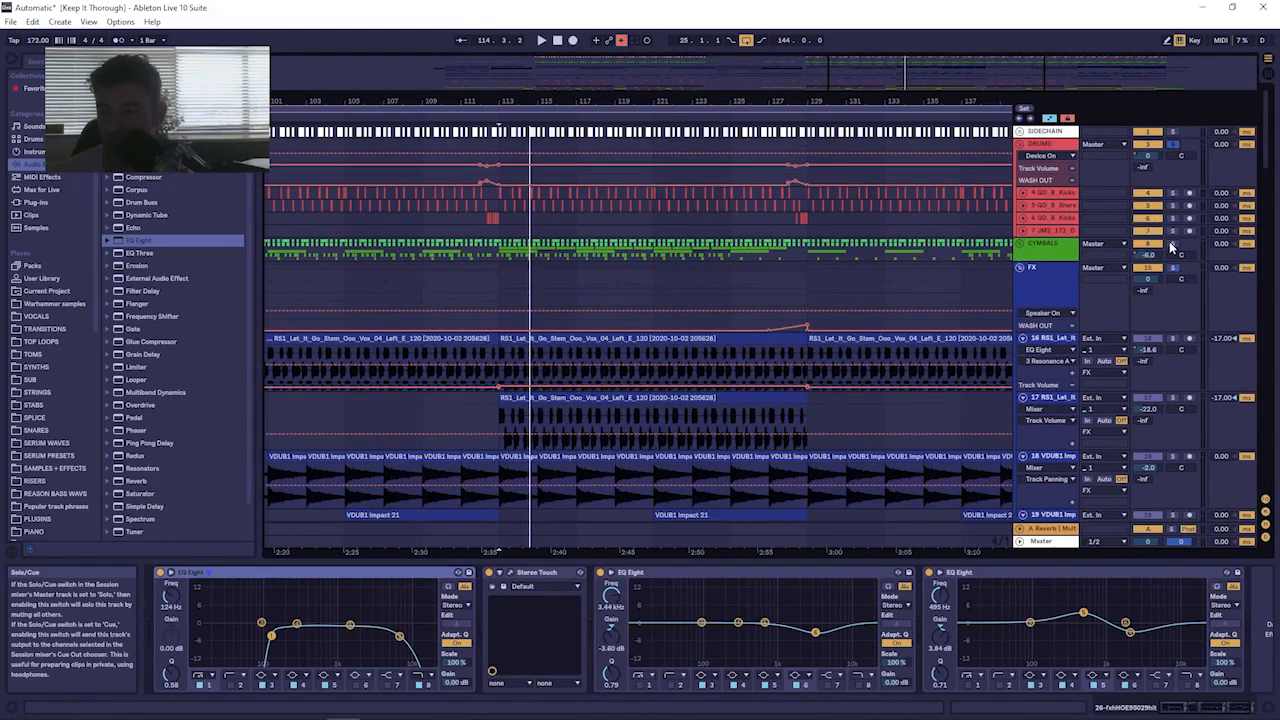
pyautogui.moveTo(1266, 180); pyautogui.dragTo(1268, 364)
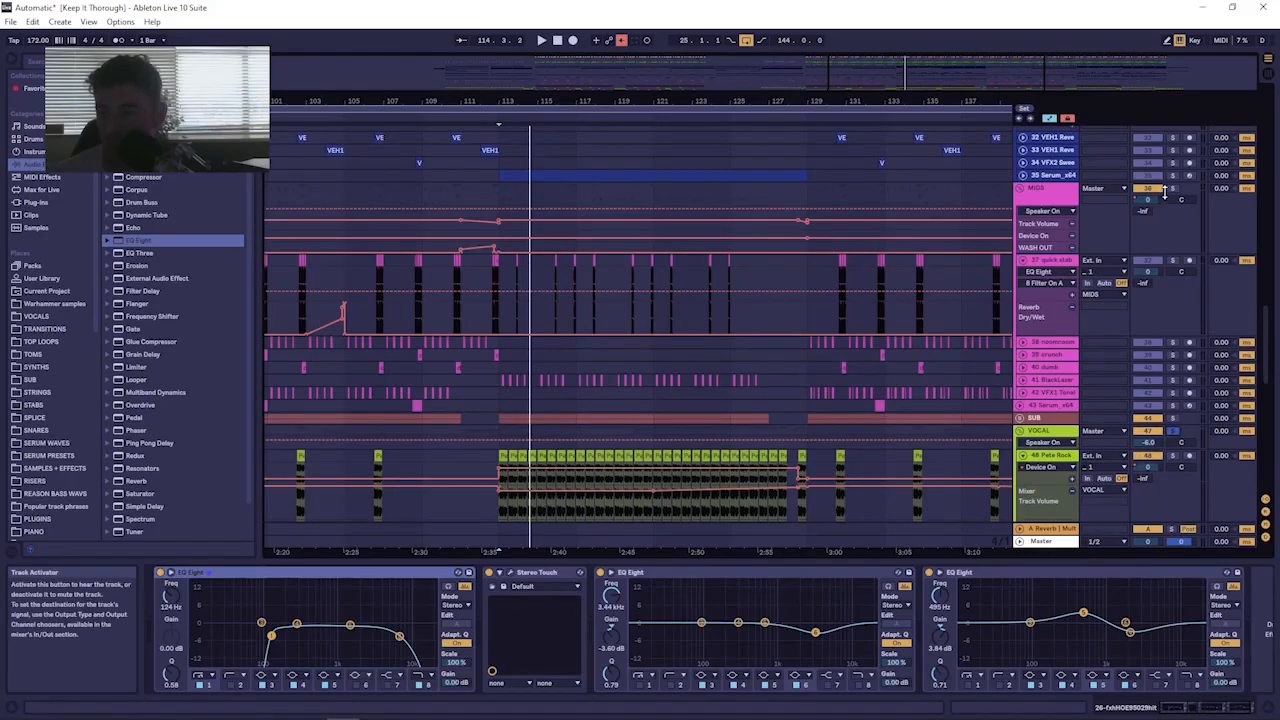
pyautogui.keyDown('ctrl'); pyautogui.click(1173, 419); pyautogui.keyUp('ctrl')
pyautogui.press('space')
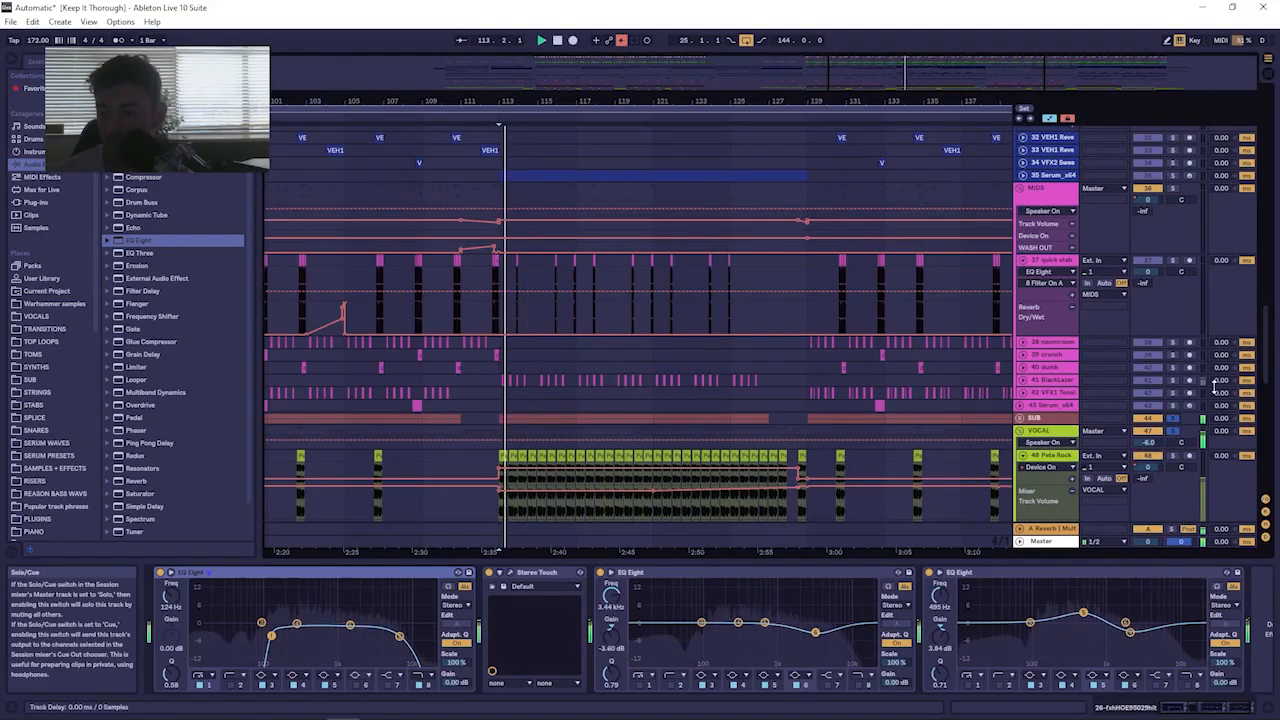
# Stop playback, and enlarge track 26 to show the waveform of its first fxhHOE95029hit clip in bar 113.
pyautogui.moveTo(1266, 369); pyautogui.dragTo(1268, 248)
pyautogui.moveTo(495, 551); pyautogui.dragTo(338, 551)
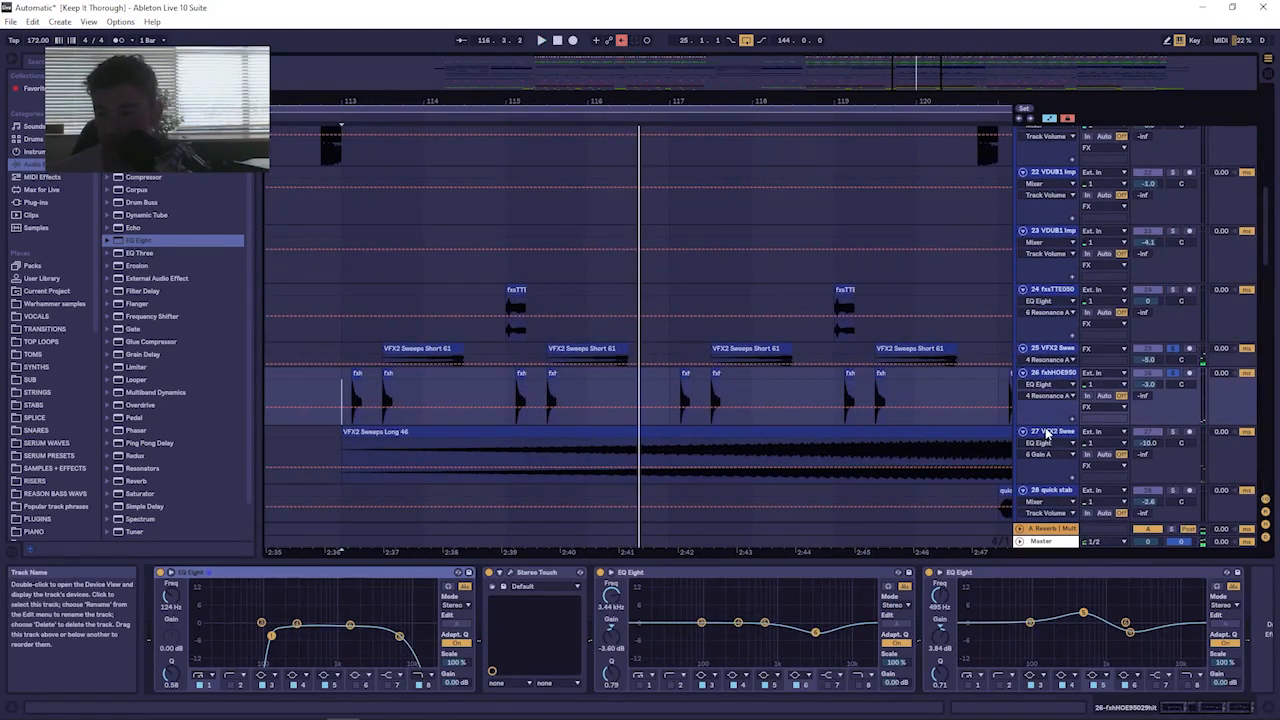
pyautogui.moveTo(1045, 424); pyautogui.dragTo(1045, 515)
pyautogui.moveTo(338, 551); pyautogui.dragTo(301, 551)
pyautogui.moveTo(348, 102); pyautogui.dragTo(348, 123)
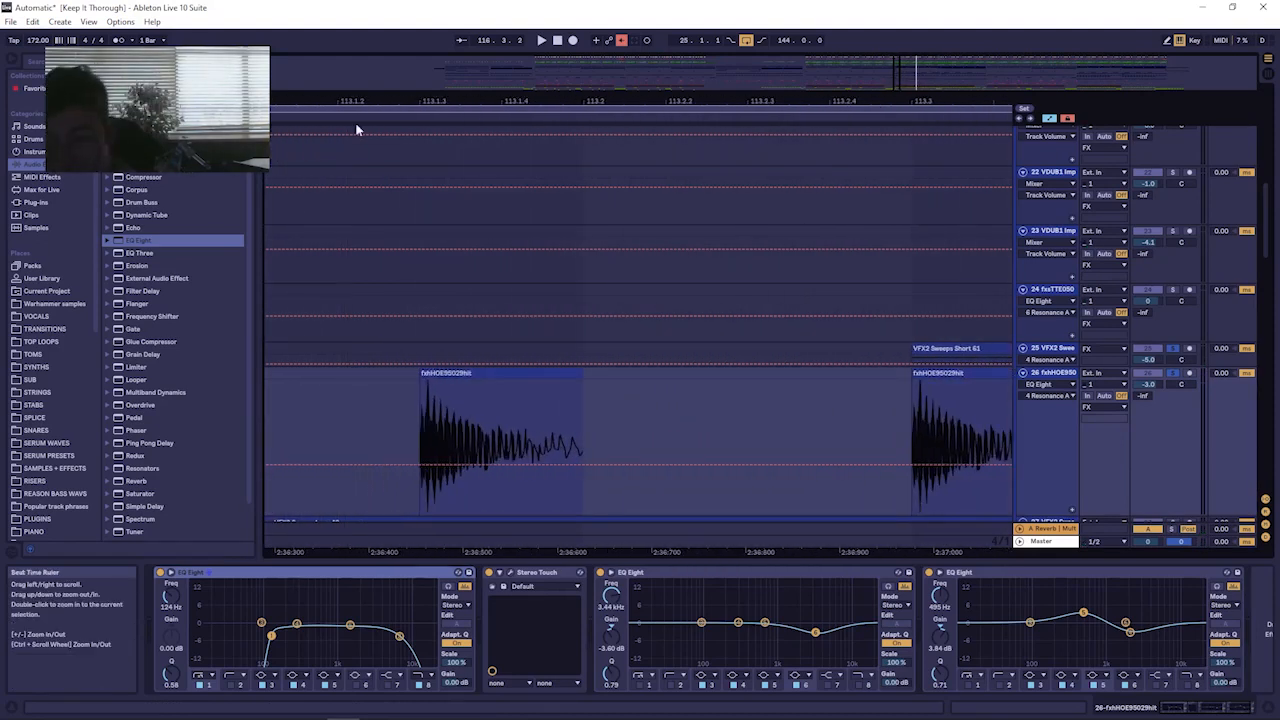
# Play the fxhHOE95029hit clip repeatedly from 113.1.3 with only track 26 soloed.
pyautogui.click(417, 377)
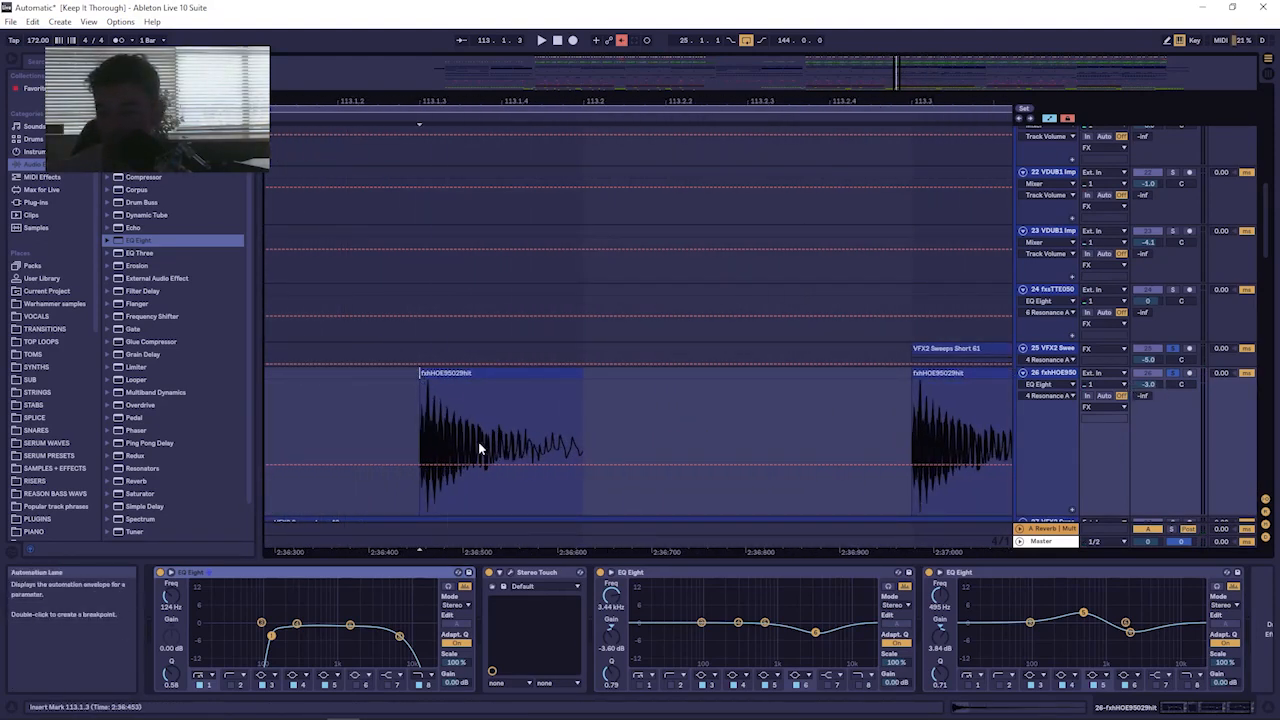
pyautogui.press('space')
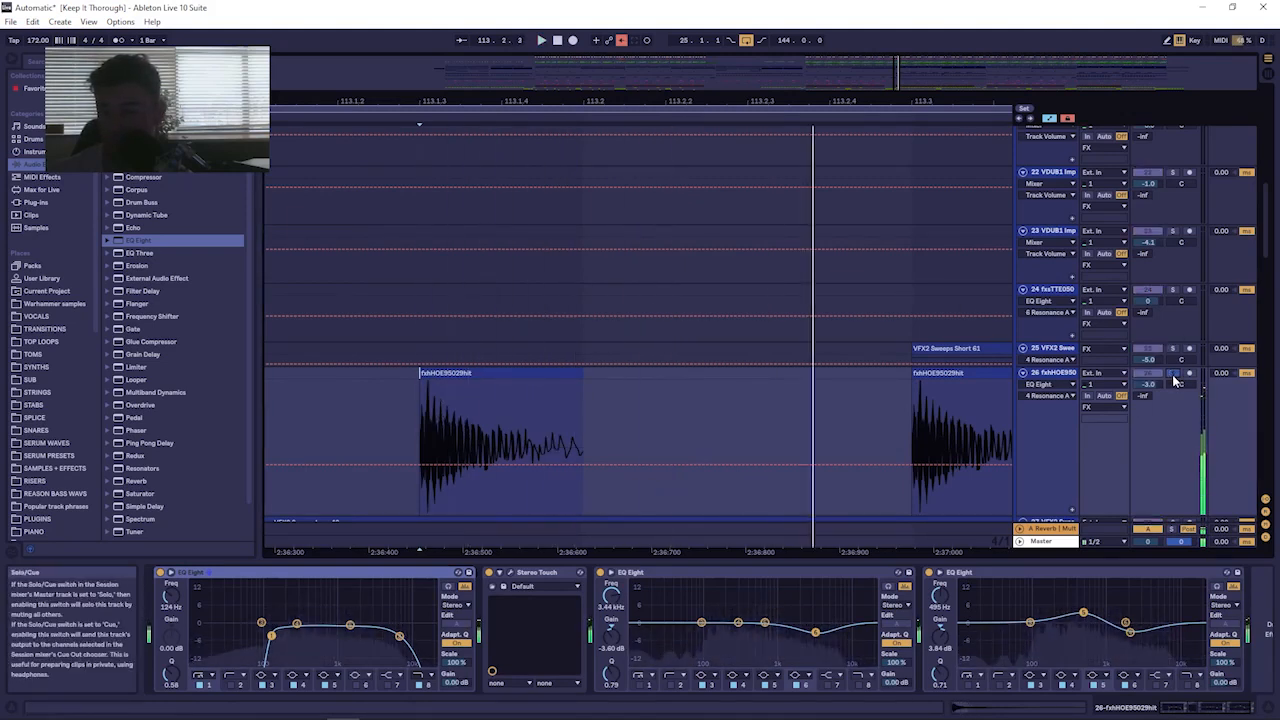
pyautogui.press('space')
pyautogui.press('space')
pyautogui.press('space')
pyautogui.press('space')
pyautogui.press('space')
pyautogui.press('space')
pyautogui.press('space')
pyautogui.press('space')
# Play the VFX2 Sweeps Short 61 clip from 113.3.1 with only track 25 soloed, and clear the solo.
pyautogui.moveTo(516, 102)
pyautogui.mouseDown()
pyautogui.moveTo(514, 66)
pyautogui.moveTo(455, 58)
pyautogui.mouseUp()
pyautogui.click(528, 355)
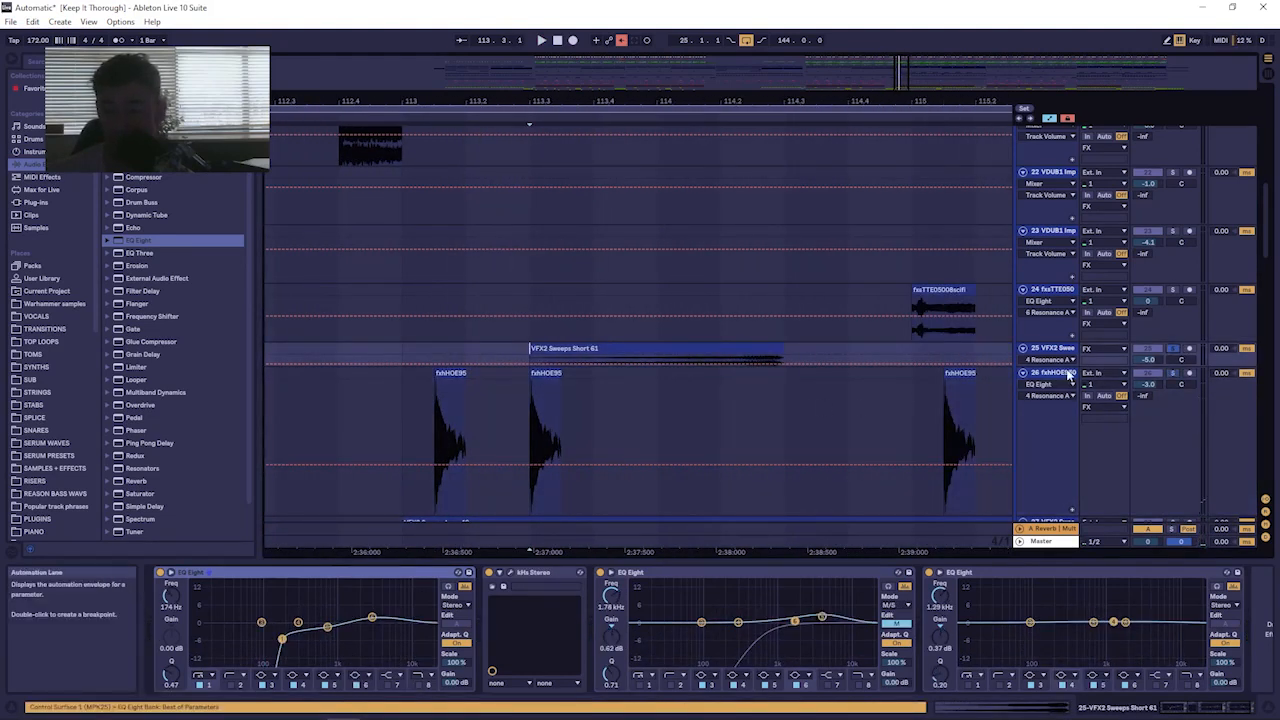
pyautogui.press('space')
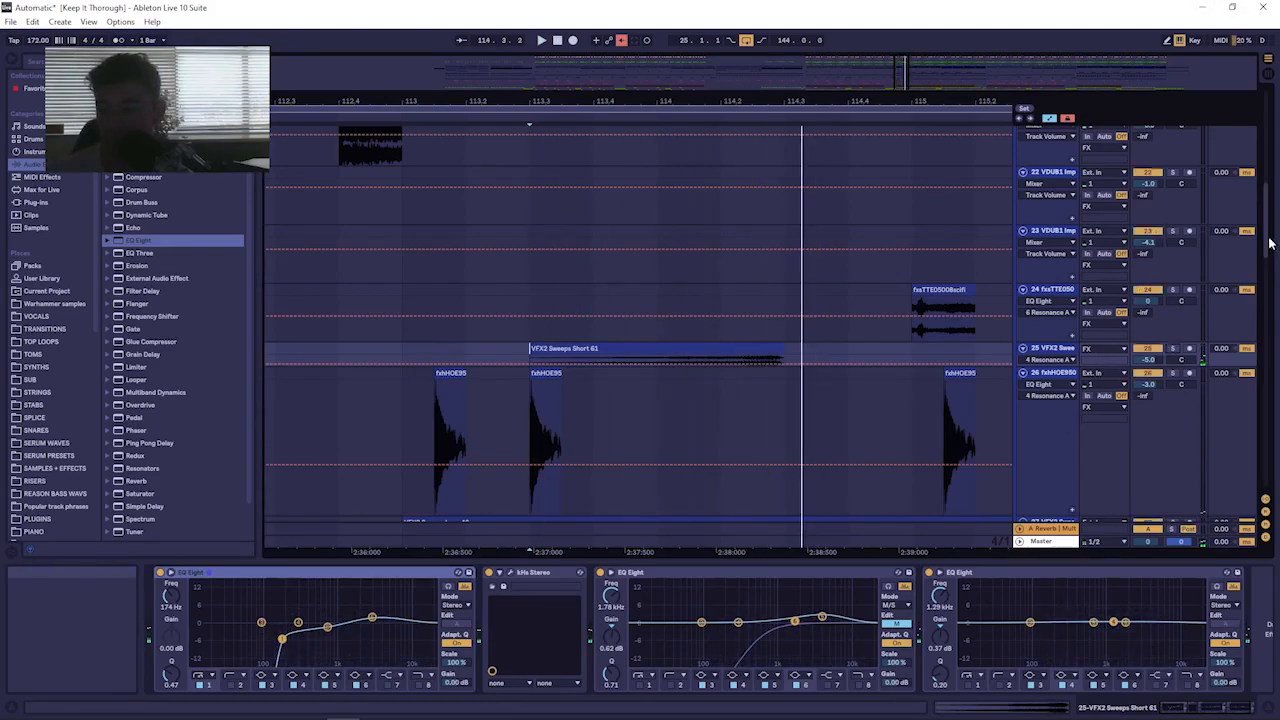
# Locate the BlackLazer clips on MIDS track 41, and place the insert marker on the first one at 113.1.3.
pyautogui.scroll(-5, 1258, 372)
pyautogui.moveTo(1258, 372)
pyautogui.mouseDown()
pyautogui.moveTo(1252, 405)
pyautogui.moveTo(1252, 355)
pyautogui.moveTo(1253, 412)
pyautogui.moveTo(1257, 369)
pyautogui.mouseUp()
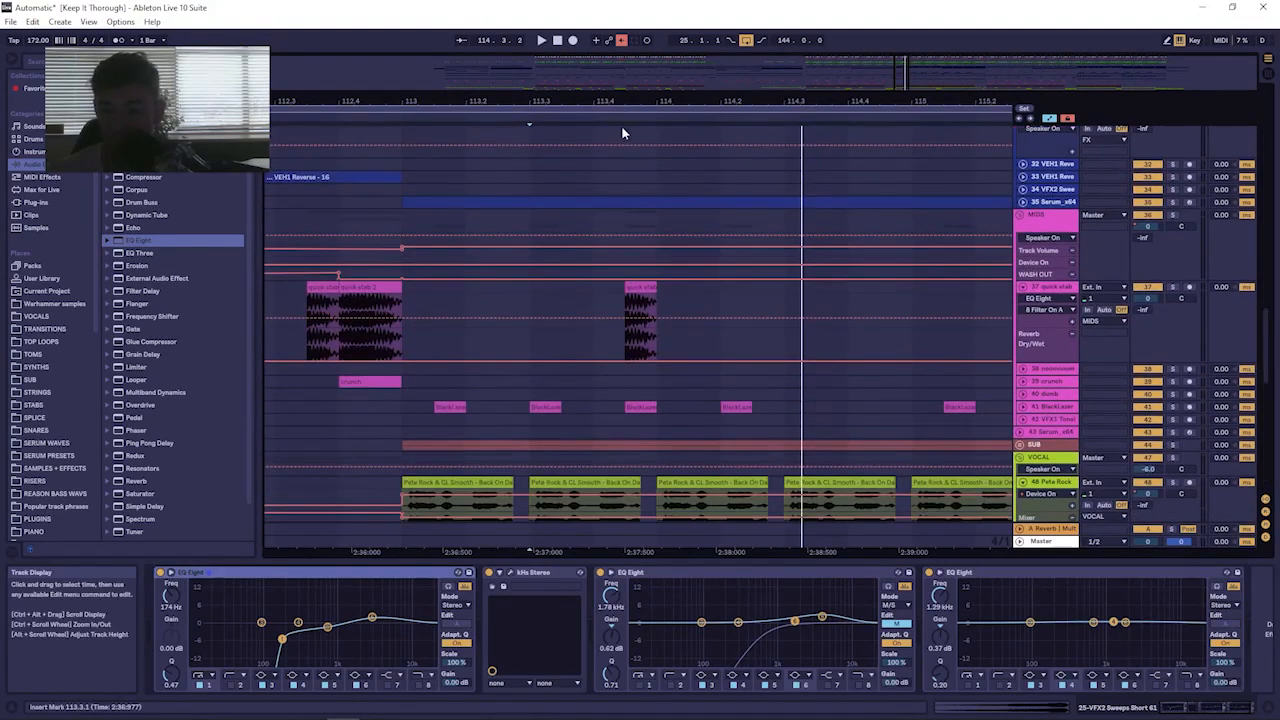
pyautogui.moveTo(613, 101); pyautogui.dragTo(613, 75)
pyautogui.click(518, 404)
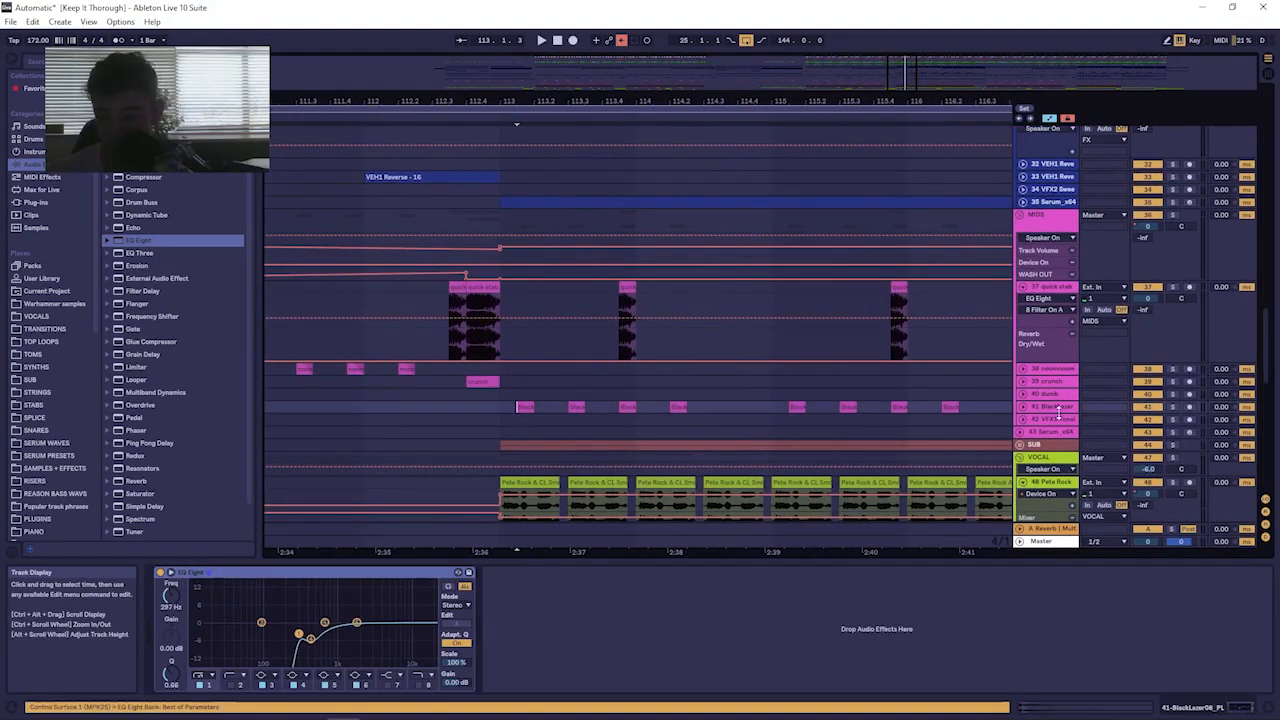
# Play the fxhHOE95029hit clips from 113.1.1 with only track 26 soloed, and clear the solo.
pyautogui.moveTo(1268, 327); pyautogui.dragTo(1250, 216)
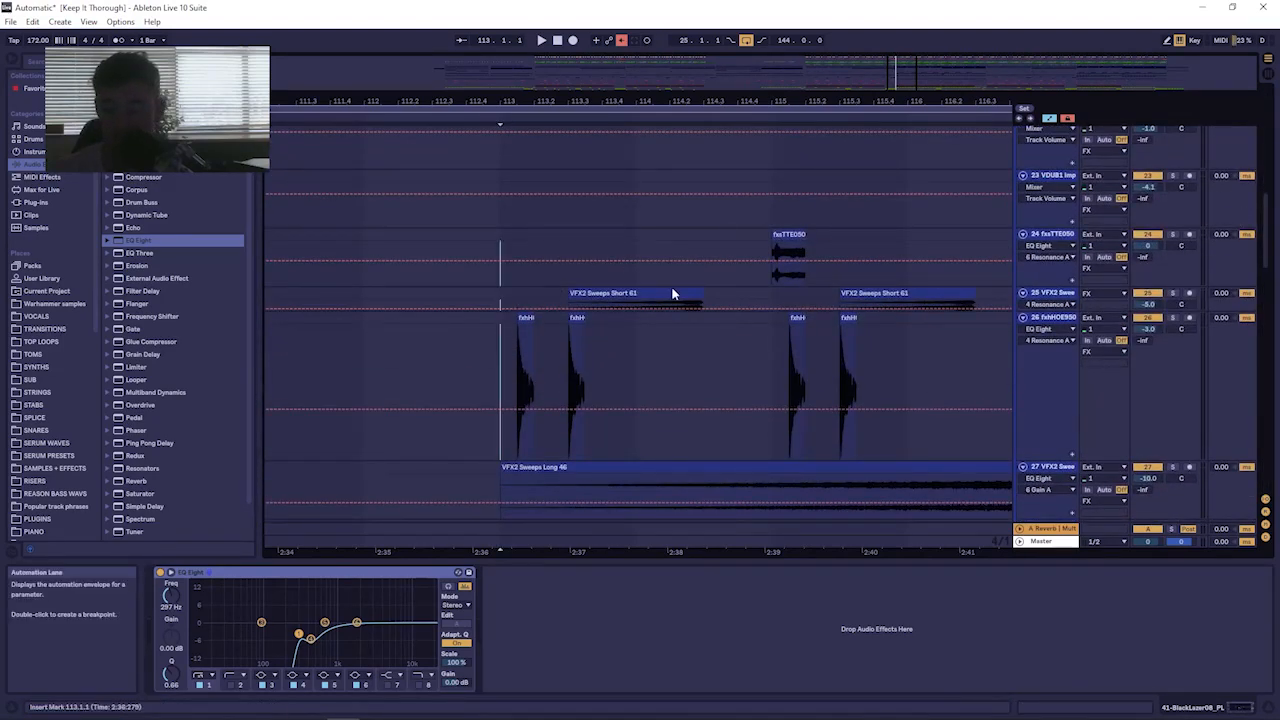
pyautogui.moveTo(672, 289); pyautogui.dragTo(685, 293)
pyautogui.click(491, 321)
pyautogui.moveTo(482, 98)
pyautogui.mouseDown()
pyautogui.moveTo(757, 100)
pyautogui.moveTo(467, 103)
pyautogui.mouseUp()
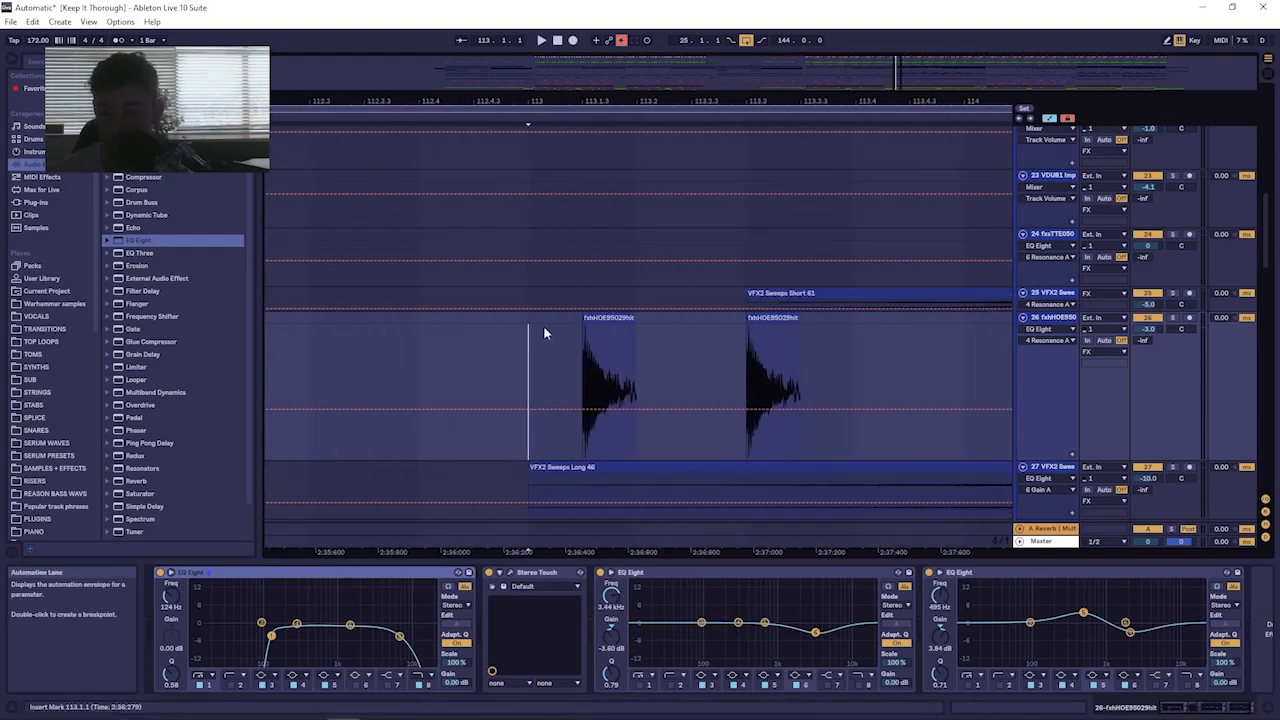
pyautogui.click(1171, 318)
pyautogui.press('space')
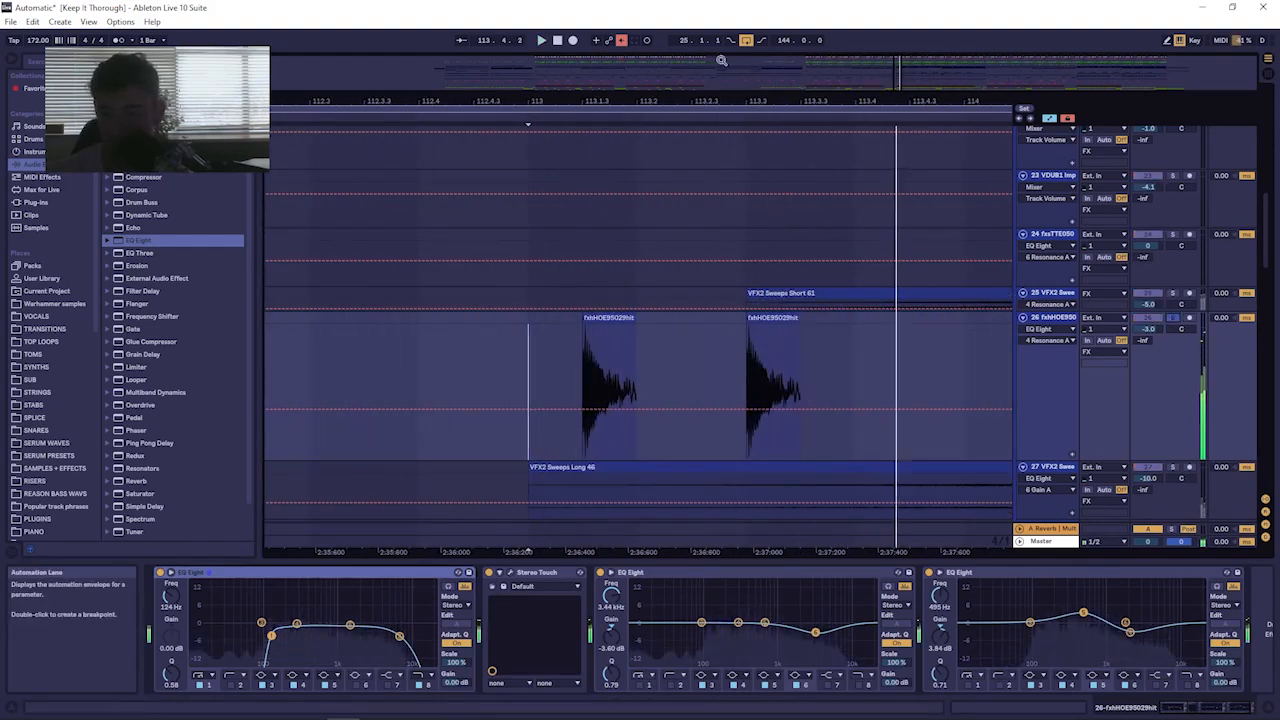
pyautogui.moveTo(717, 102); pyautogui.dragTo(588, 100)
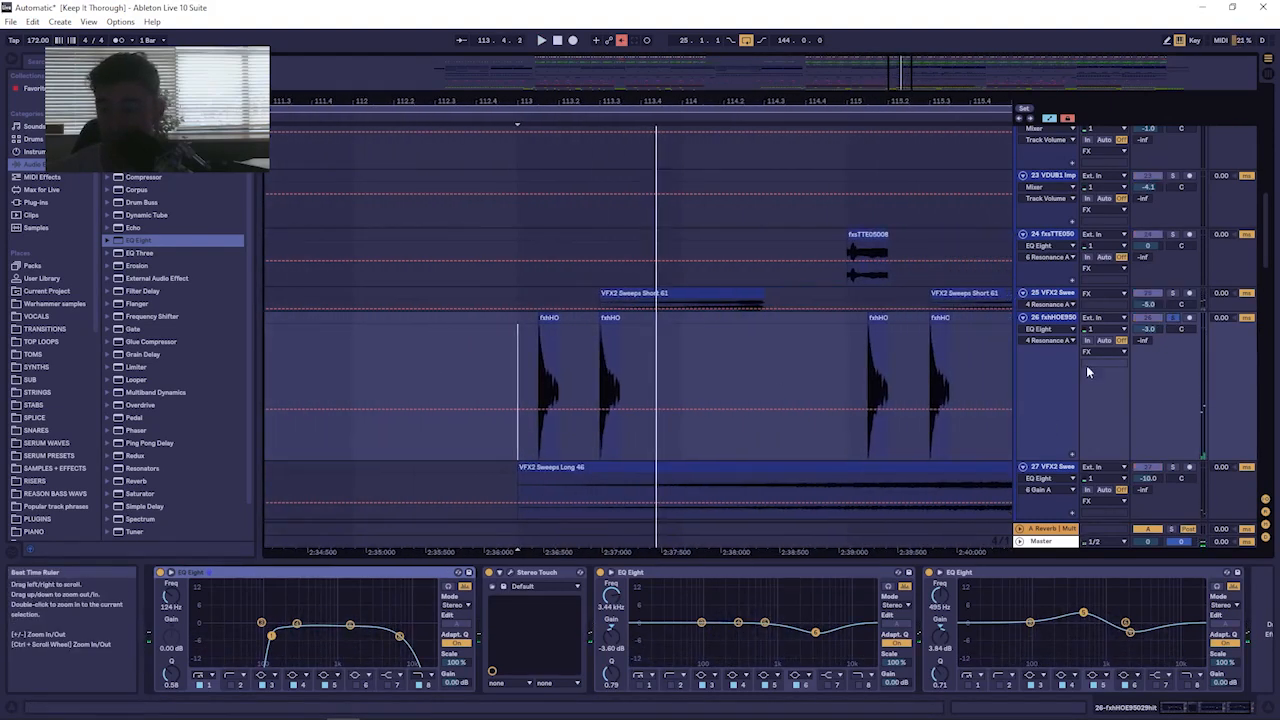
pyautogui.click(1174, 319)
# Play the full arrangement from 97.1.1, showing the FX tracks across bars 97 to 157.
pyautogui.moveTo(508, 100); pyautogui.dragTo(830, 45)
pyautogui.scroll(-5, 552, 430)
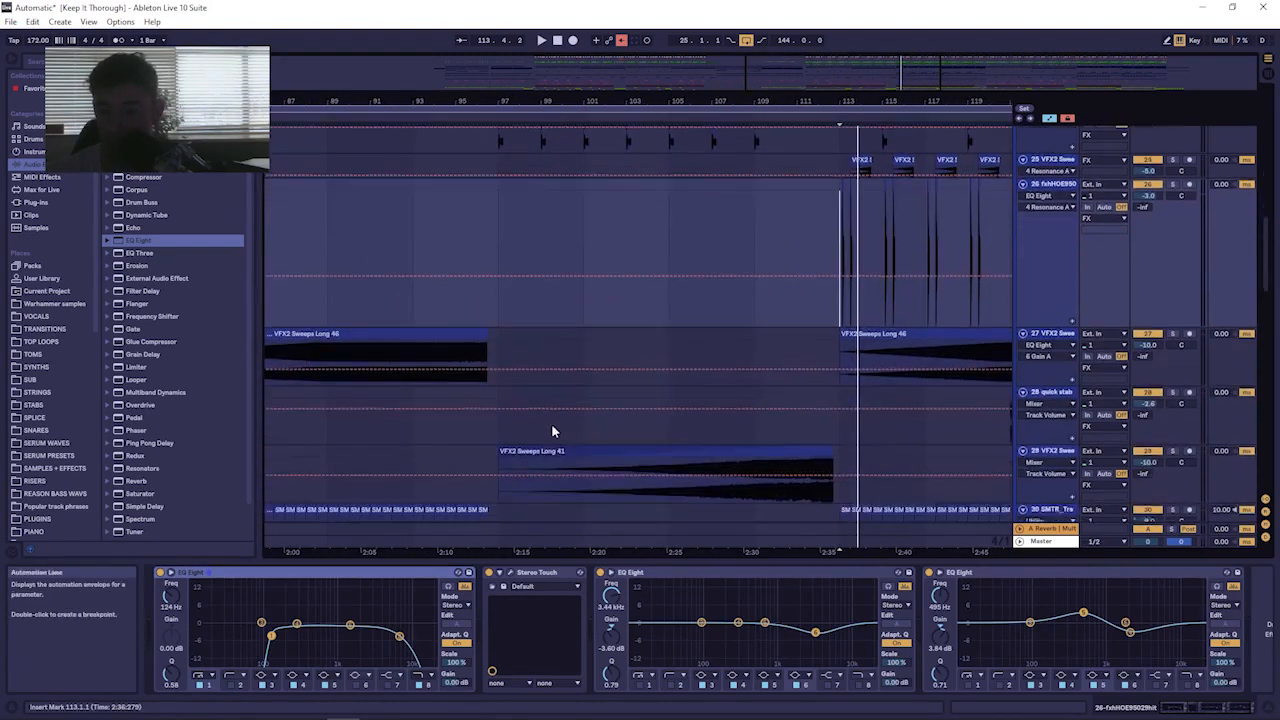
pyautogui.scroll(-1, 560, 422)
pyautogui.moveTo(516, 100); pyautogui.dragTo(678, 42)
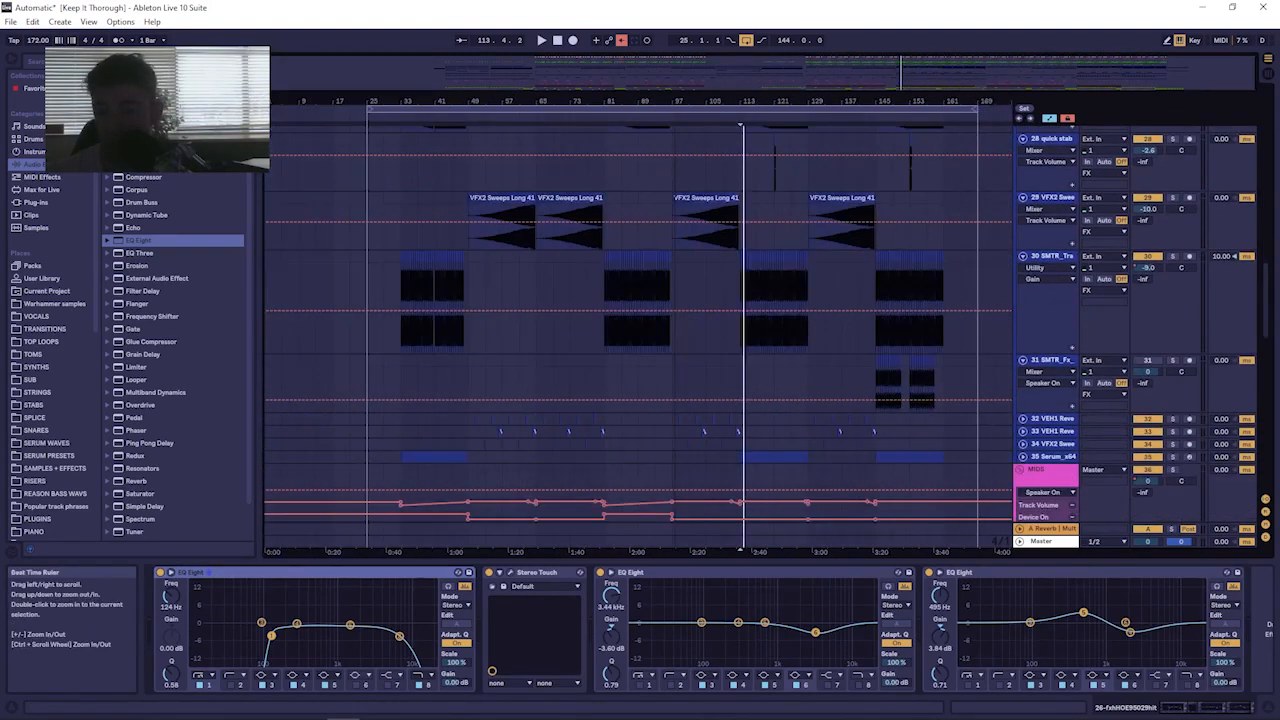
pyautogui.moveTo(677, 265); pyautogui.dragTo(728, 265)
pyautogui.press('space')
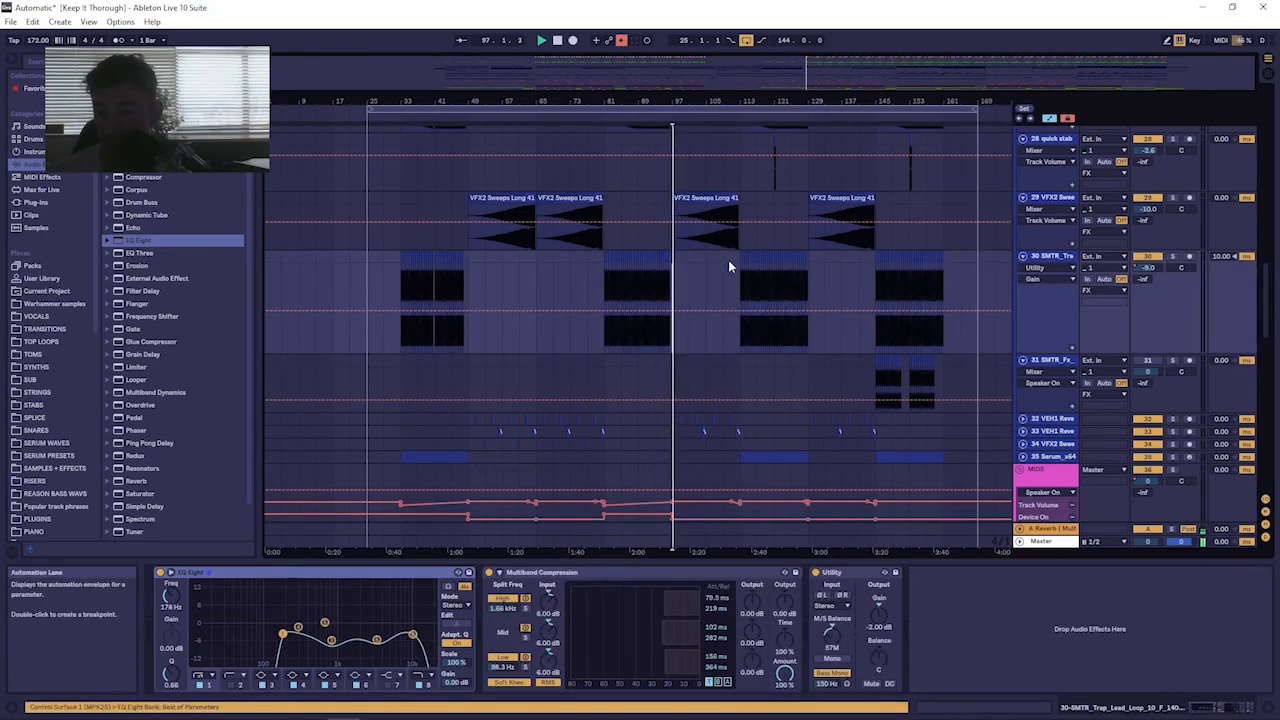
pyautogui.moveTo(715, 98)
pyautogui.mouseDown()
pyautogui.moveTo(666, 126)
pyautogui.moveTo(487, 126)
pyautogui.mouseUp()
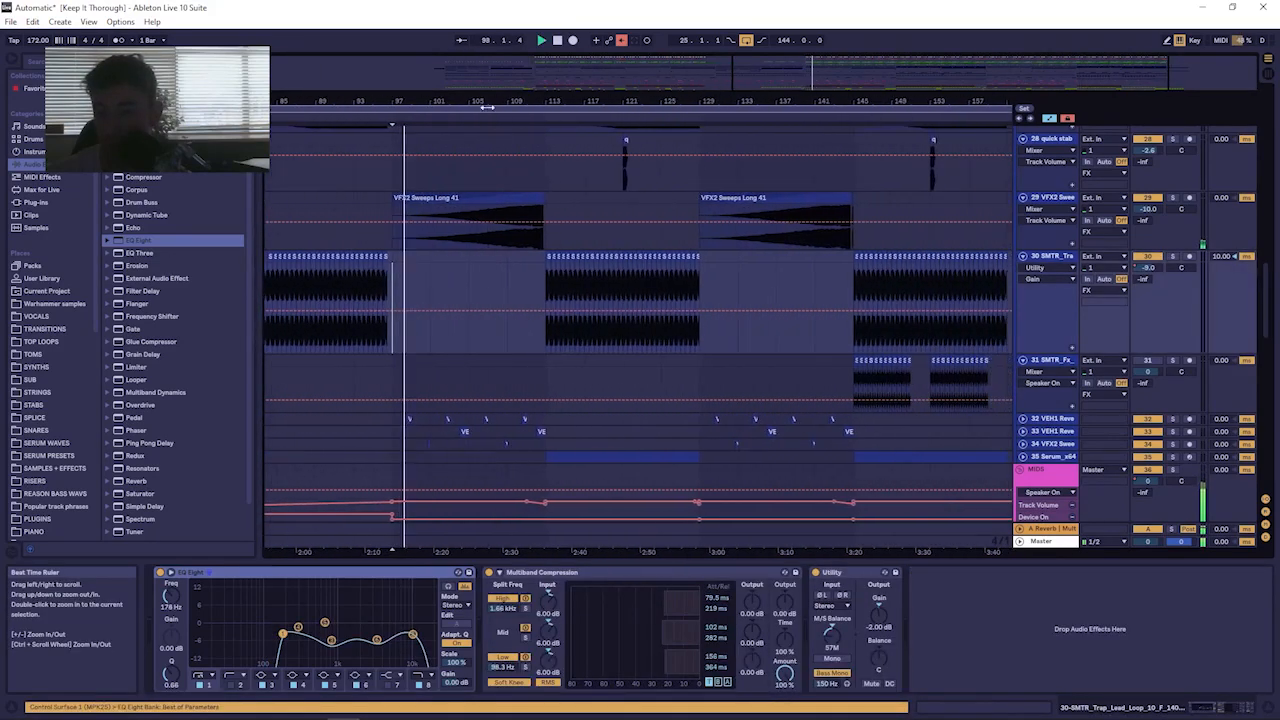
# Play the second half of the drop from 113.1.1, and return playback to 97.1.1 for comparison.
pyautogui.click(553, 236)
pyautogui.press('space')
pyautogui.press('space')
pyautogui.click(552, 239)
pyautogui.press('space')
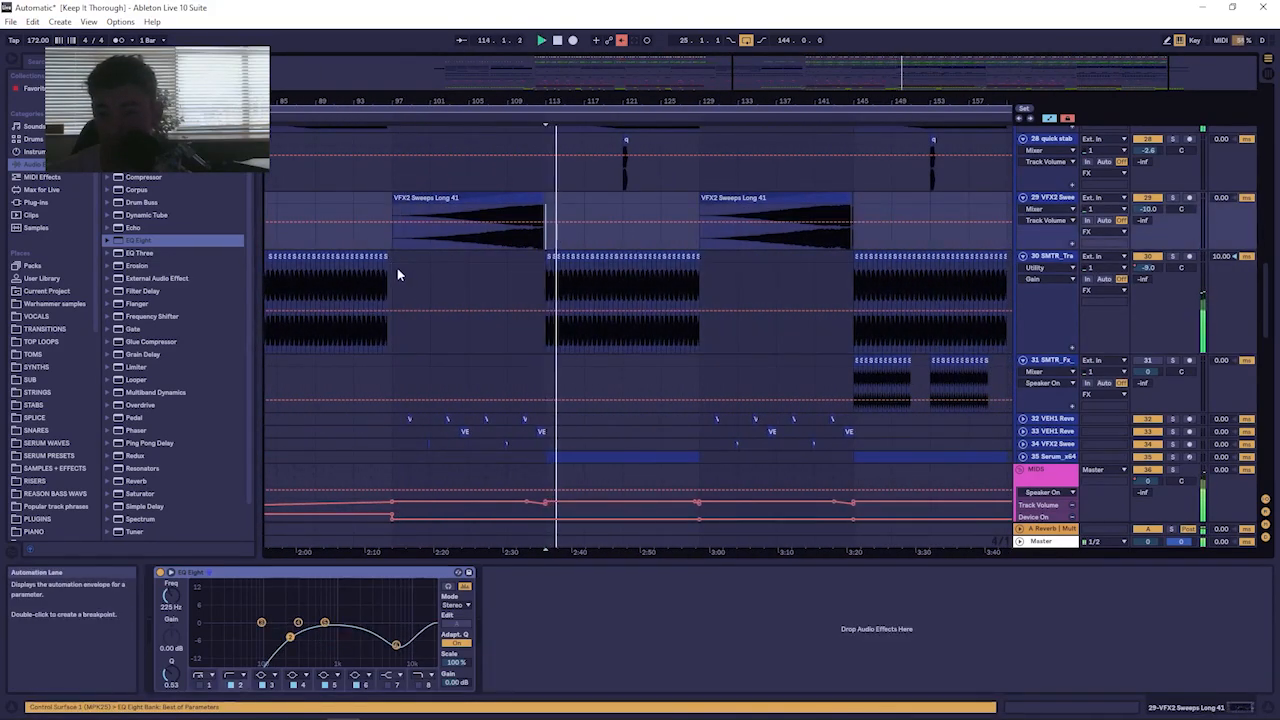
pyautogui.click(437, 258)
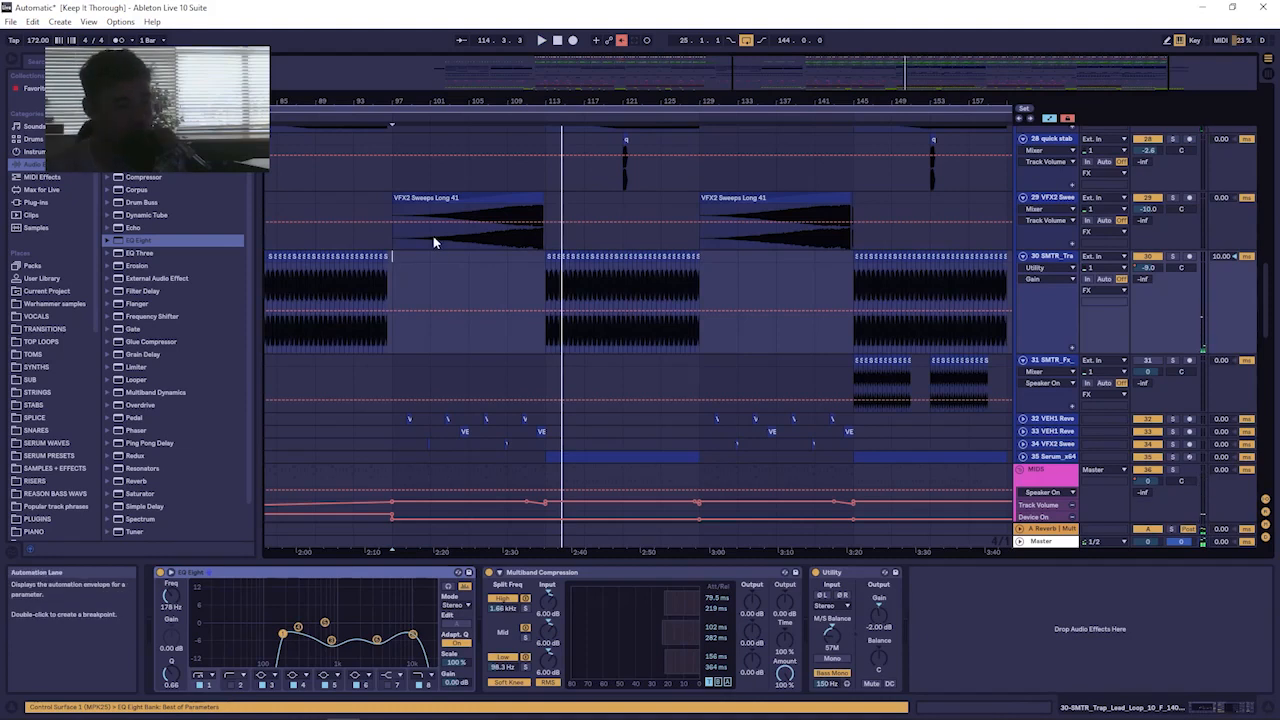
pyautogui.press('space')
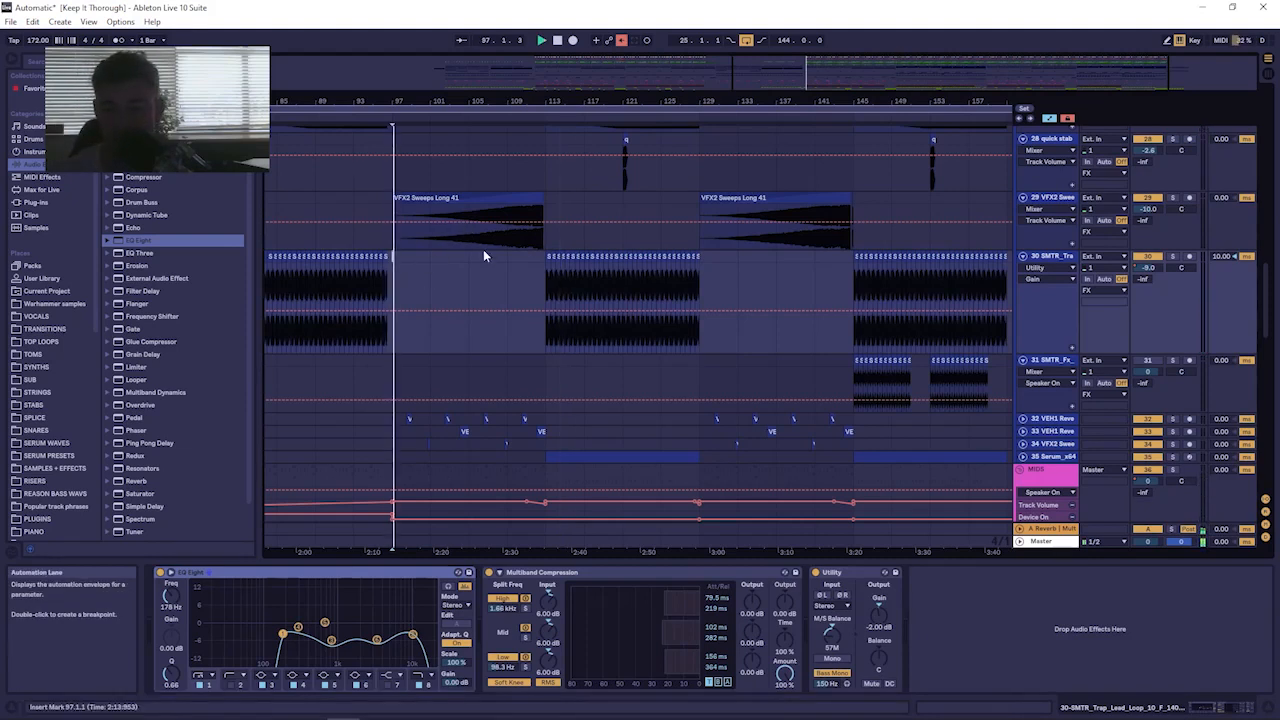
# Alternate playback between 113.1.1 and 97.1.1 again to compare the two sections, and stop.
pyautogui.click(547, 208)
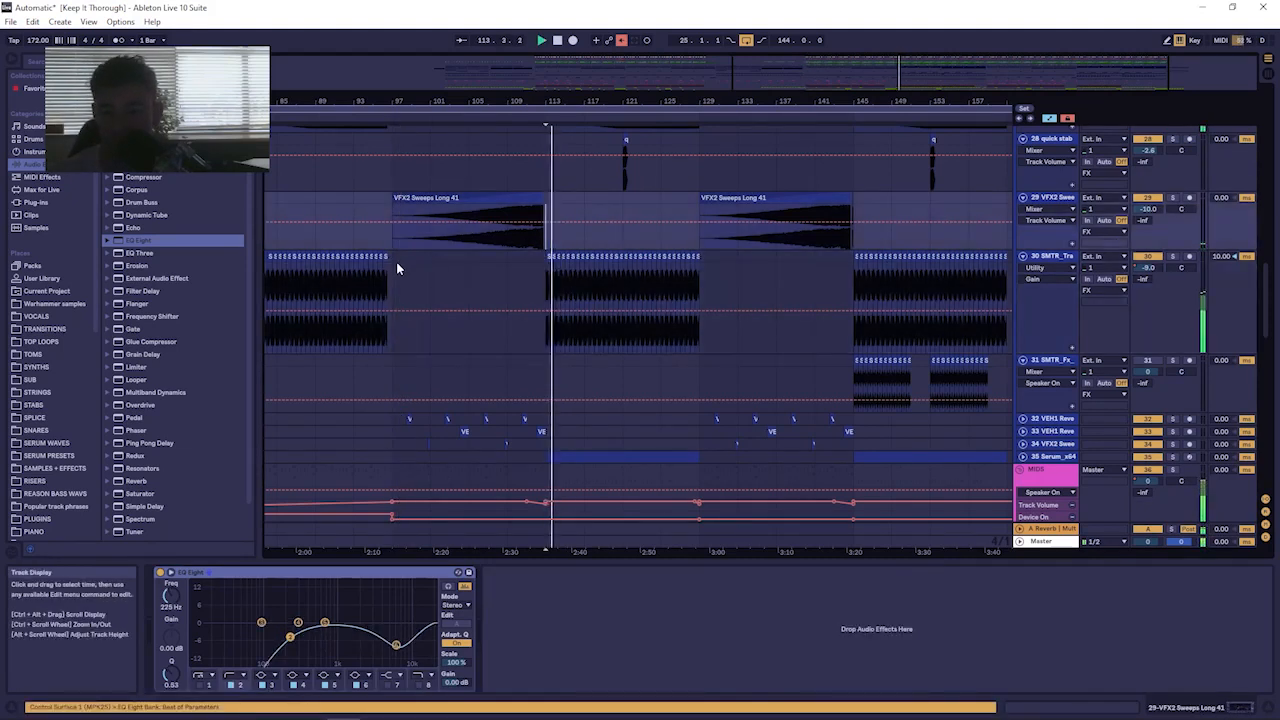
pyautogui.click(396, 262)
pyautogui.press('space')
pyautogui.press('space')
pyautogui.click(547, 201)
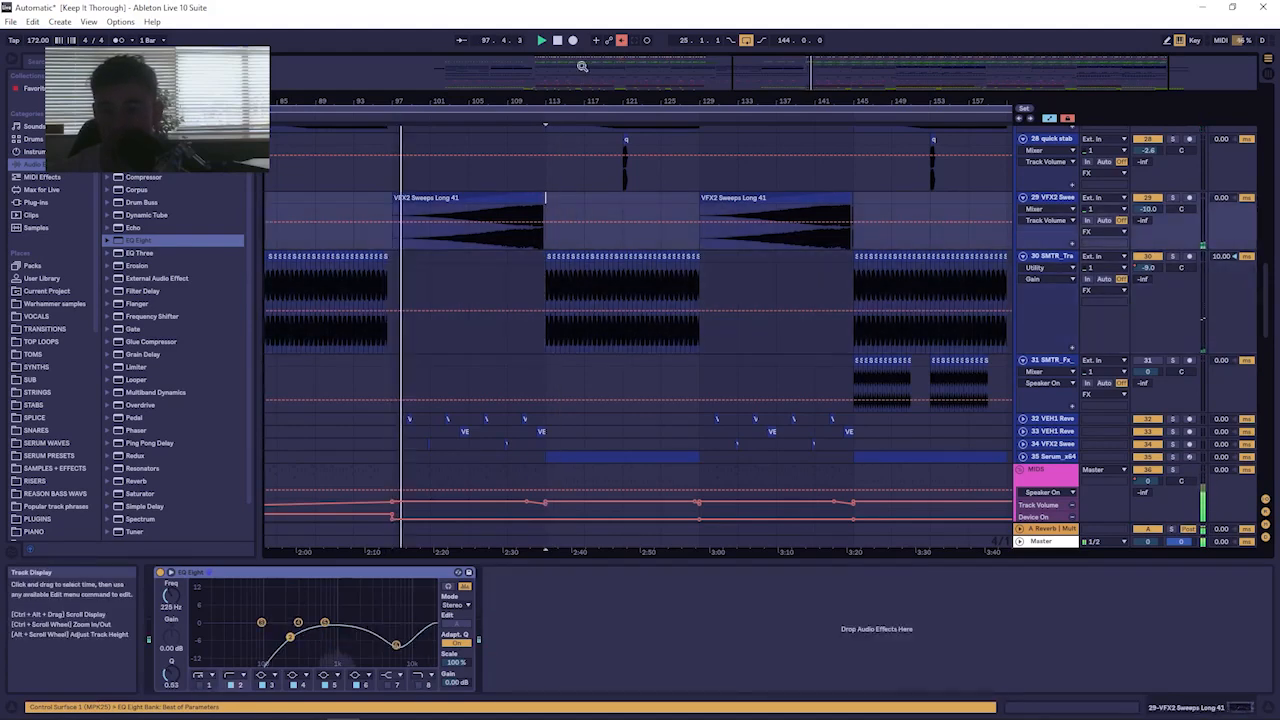
pyautogui.press('space')
pyautogui.press('space')
pyautogui.press('space')
# Examine the FX and MIDS tracks around bar 113, and play the SMTR_Trap loop with only track 30 soloed.
pyautogui.moveTo(554, 98); pyautogui.dragTo(556, 176)
pyautogui.scroll(4, 589, 184)
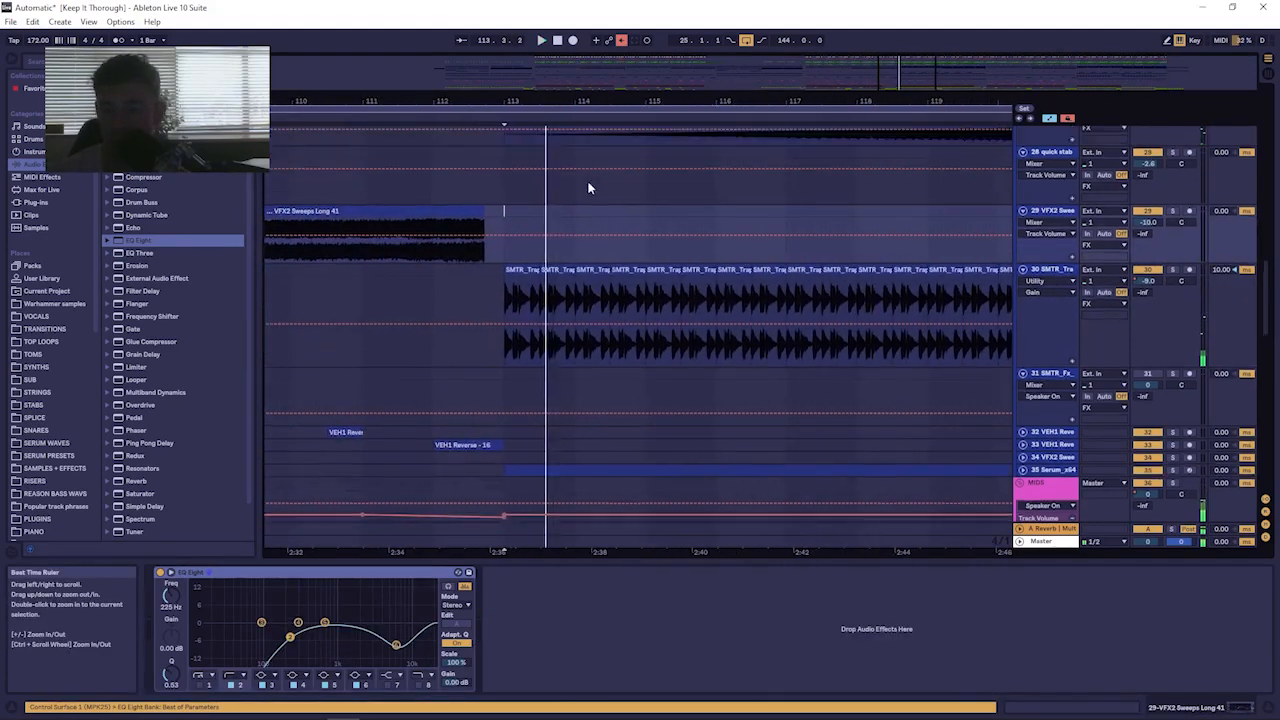
pyautogui.scroll(4, 600, 197)
pyautogui.scroll(5, 846, 329)
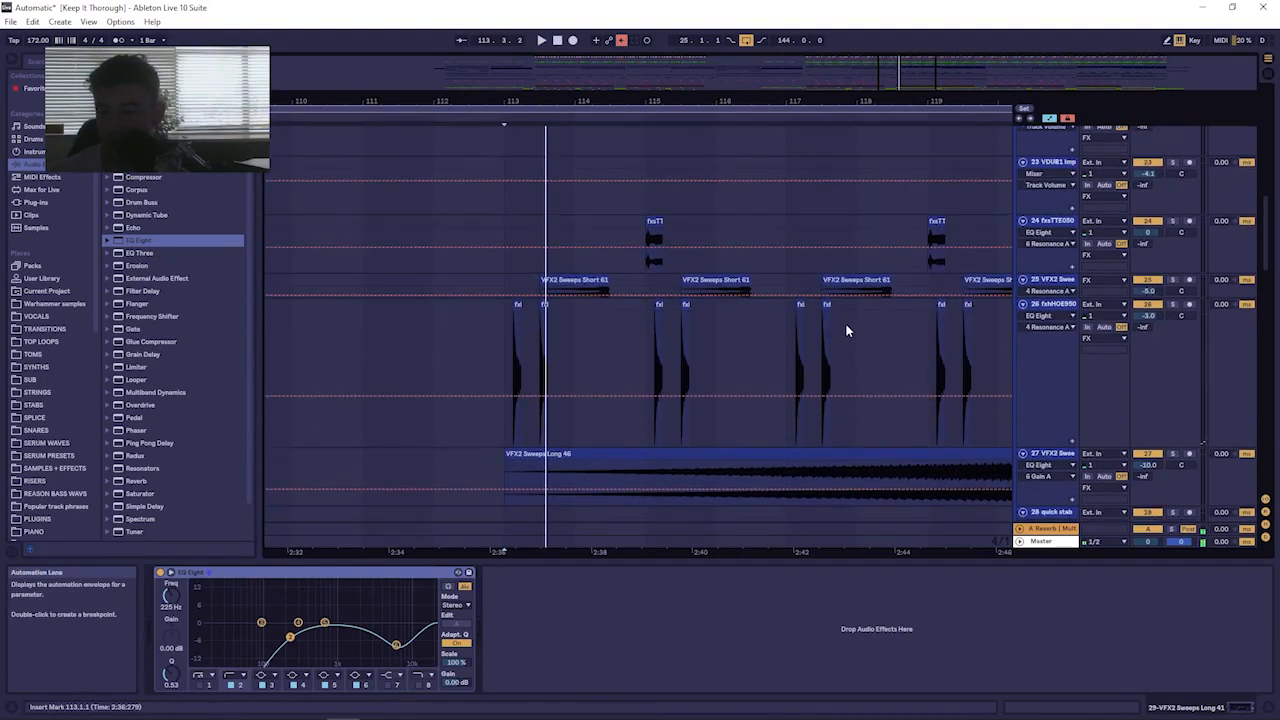
pyautogui.scroll(5, 845, 330)
pyautogui.scroll(-8, 800, 318)
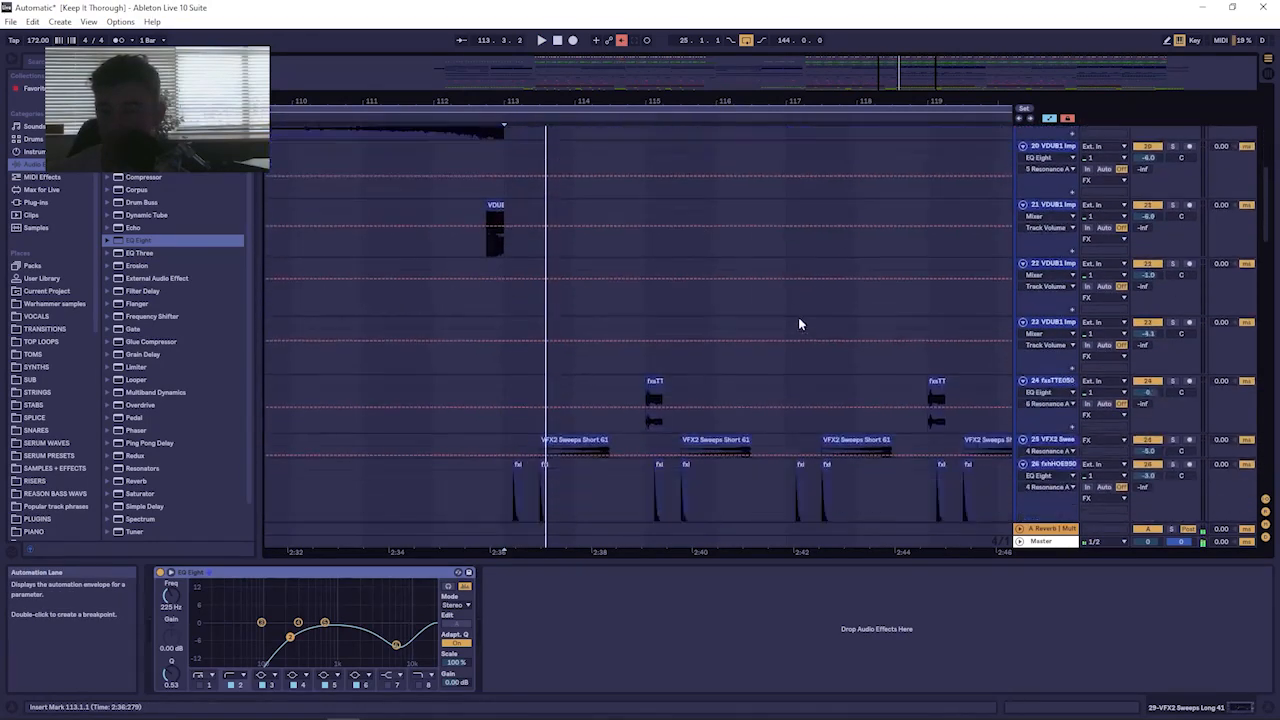
pyautogui.scroll(-10, 800, 318)
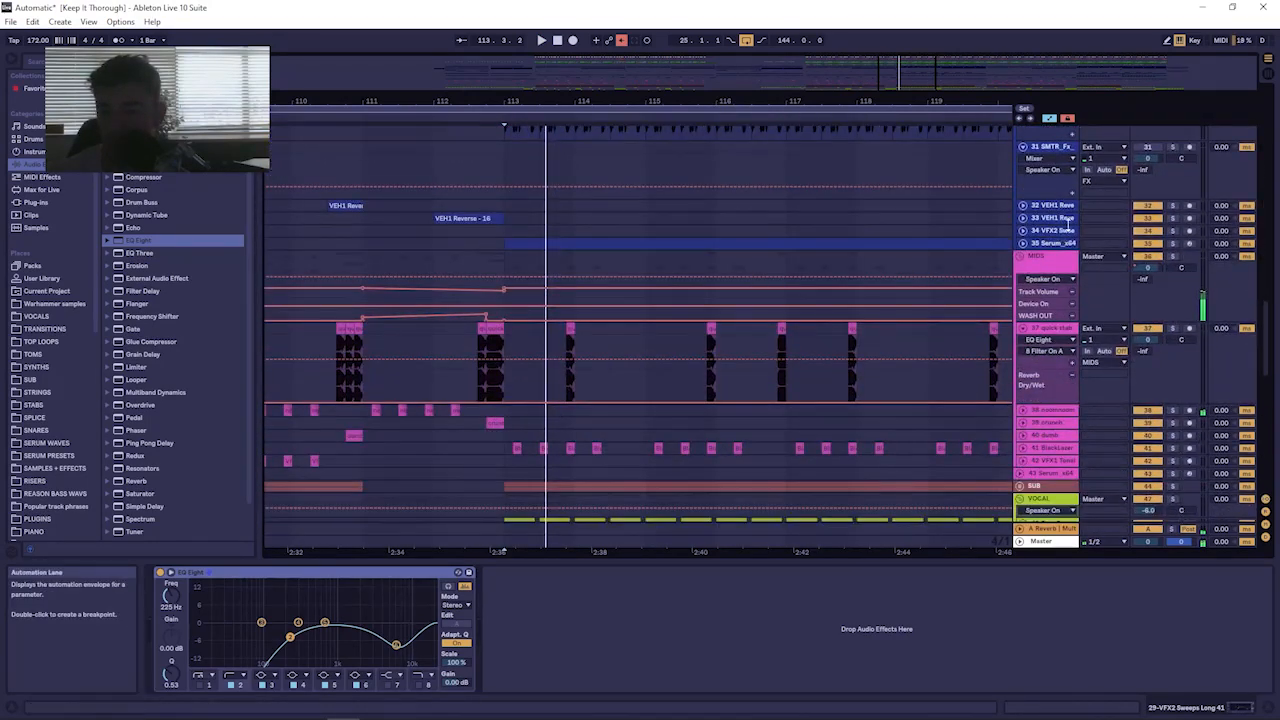
pyautogui.scroll(3, 805, 228)
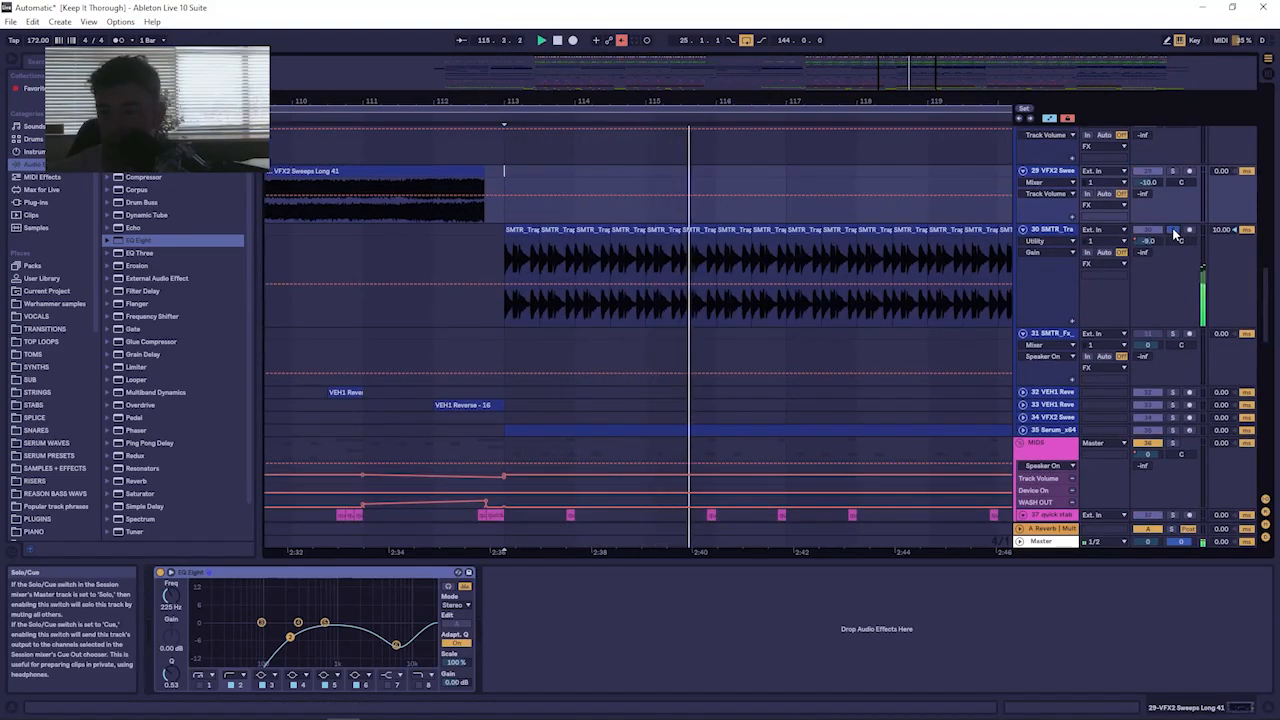
pyautogui.moveTo(508, 106); pyautogui.dragTo(416, 111)
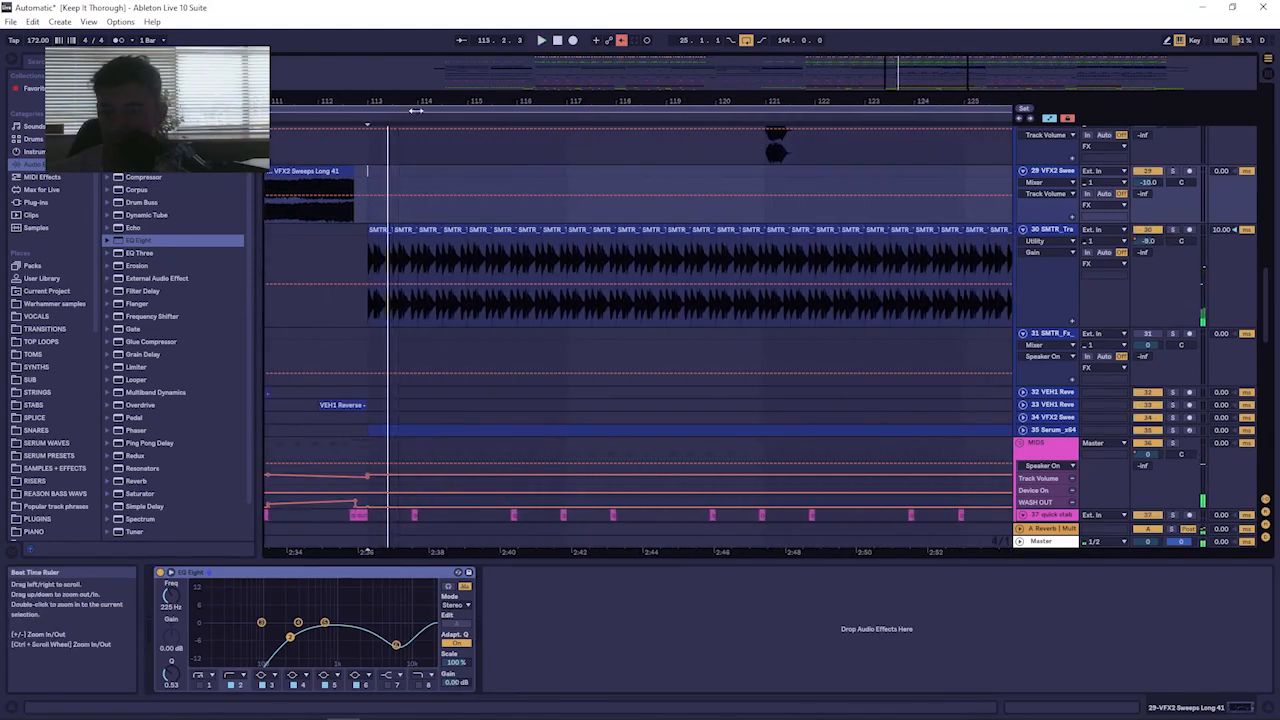
# Locate the RS1_Let_It_Go vocal layers on FX tracks 16 and 17, and solo both for playback.
pyautogui.scroll(-2, 511, 318)
pyautogui.scroll(5, 509, 313)
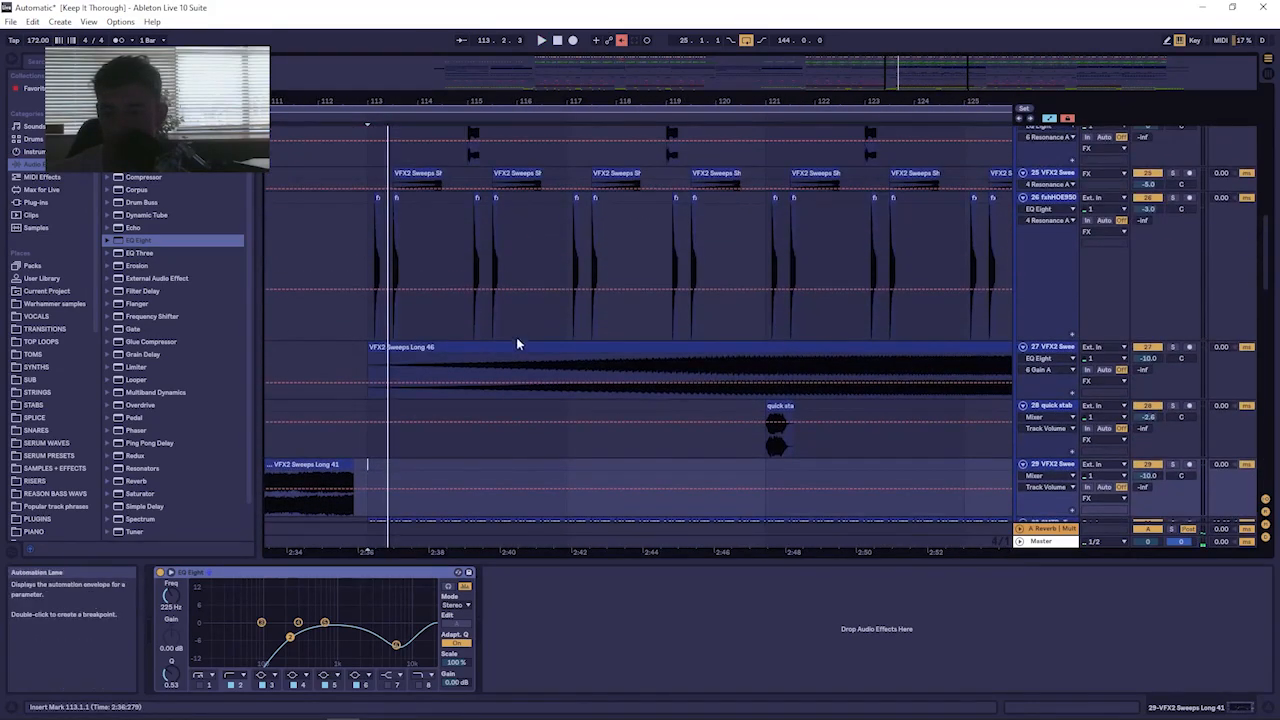
pyautogui.scroll(8, 478, 318)
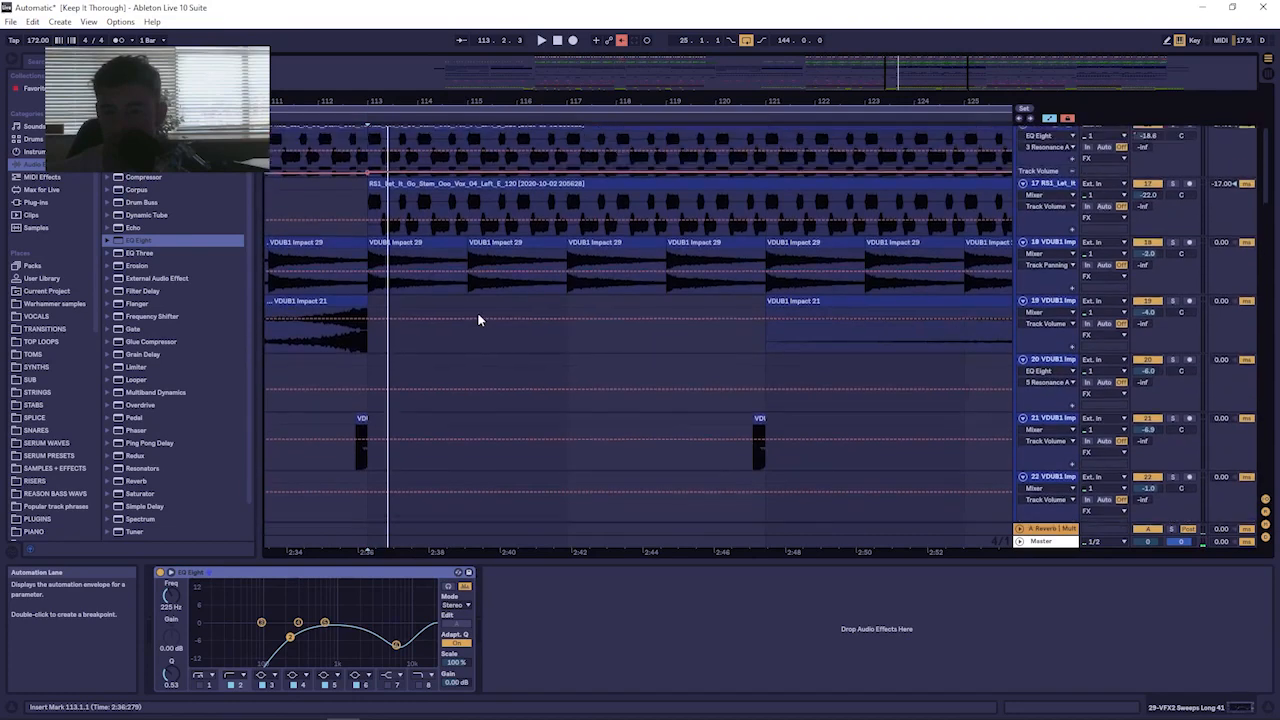
pyautogui.scroll(3, 477, 318)
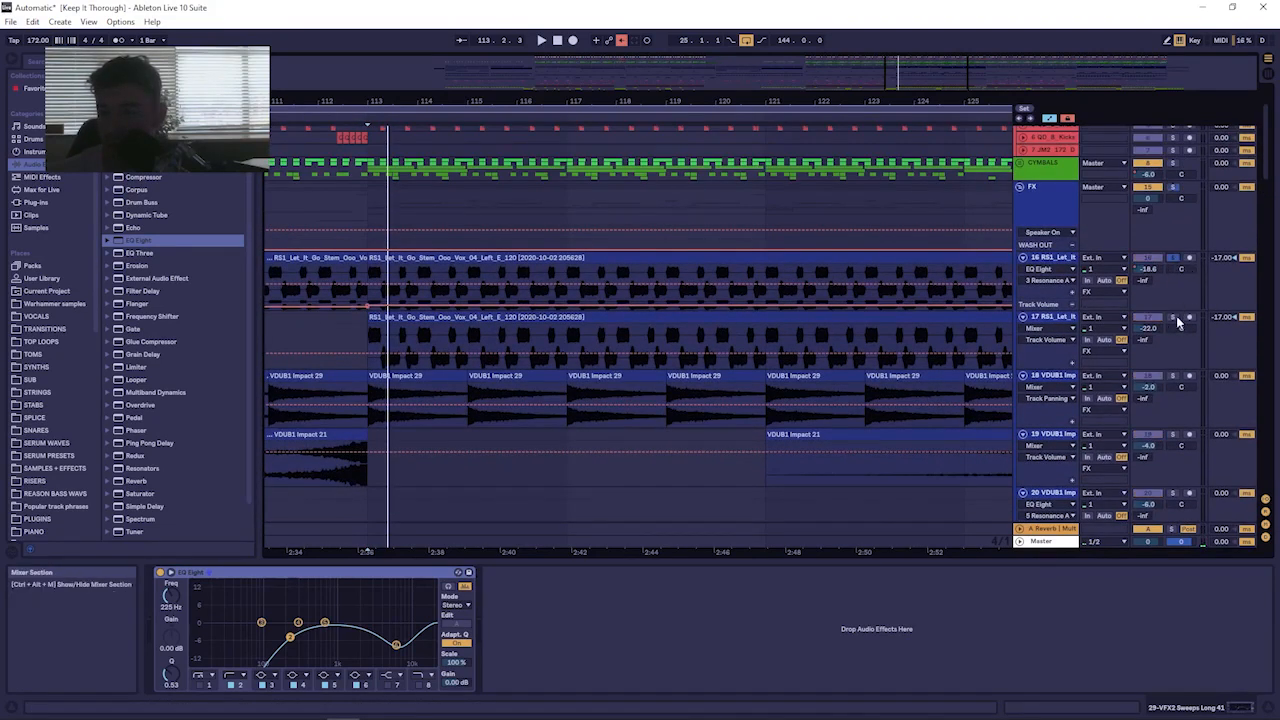
pyautogui.keyDown('ctrl'); pyautogui.click(1174, 317); pyautogui.keyUp('ctrl')
pyautogui.press('space')
# Play the track 16 RS1_Let_It_Go vocal soloed from before the drop, from 109.1.1 and from 113.1.1, and stop playback.
pyautogui.moveTo(463, 103); pyautogui.dragTo(691, 70)
pyautogui.click(419, 276)
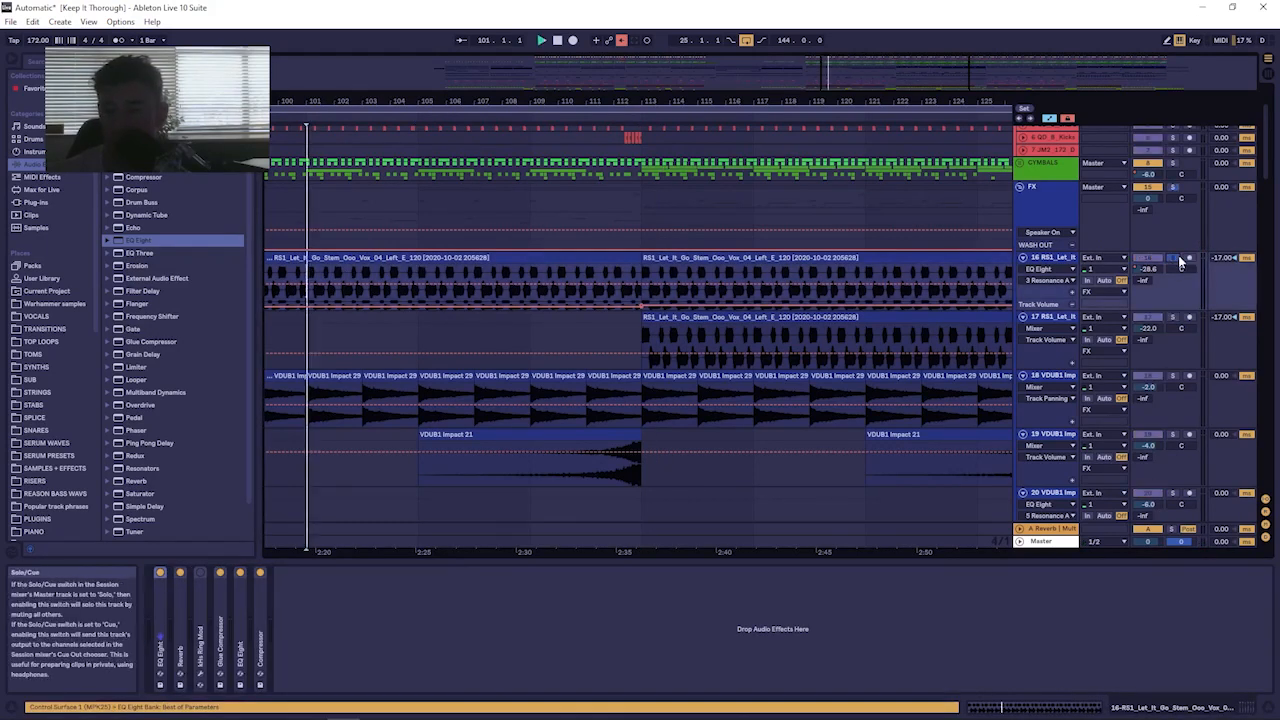
pyautogui.press('space')
pyautogui.click(510, 275)
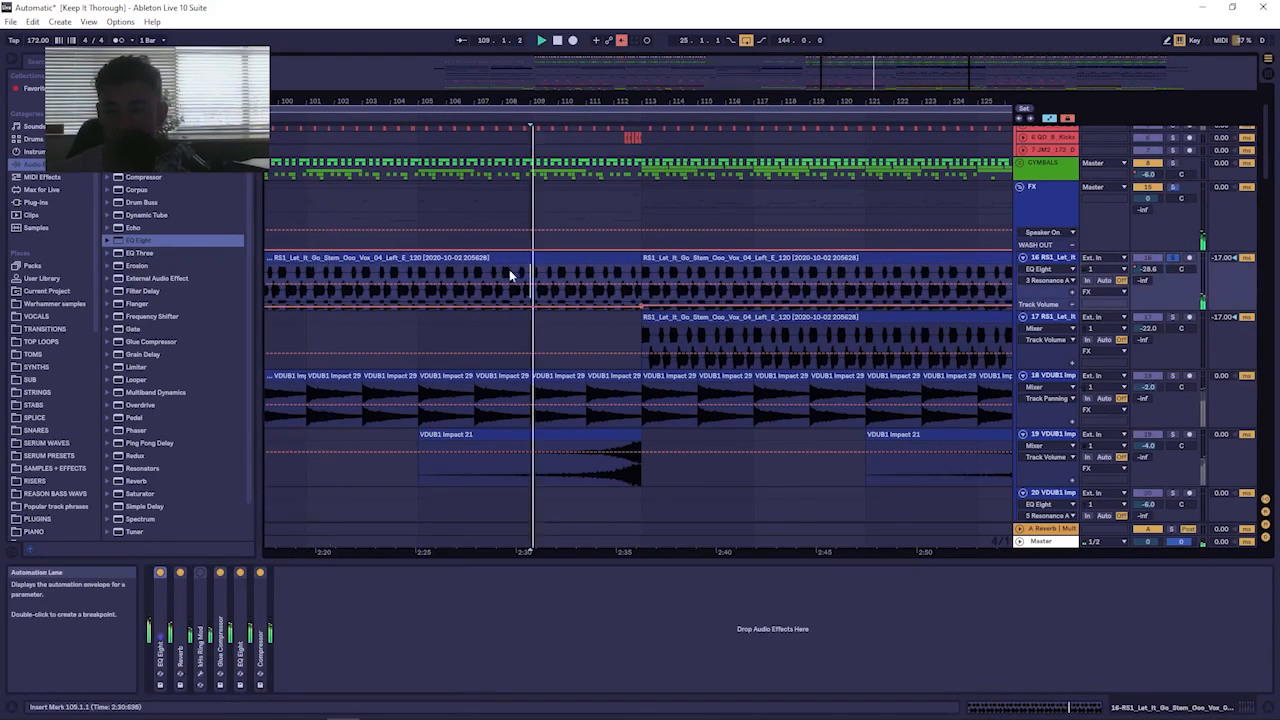
pyautogui.click(632, 275)
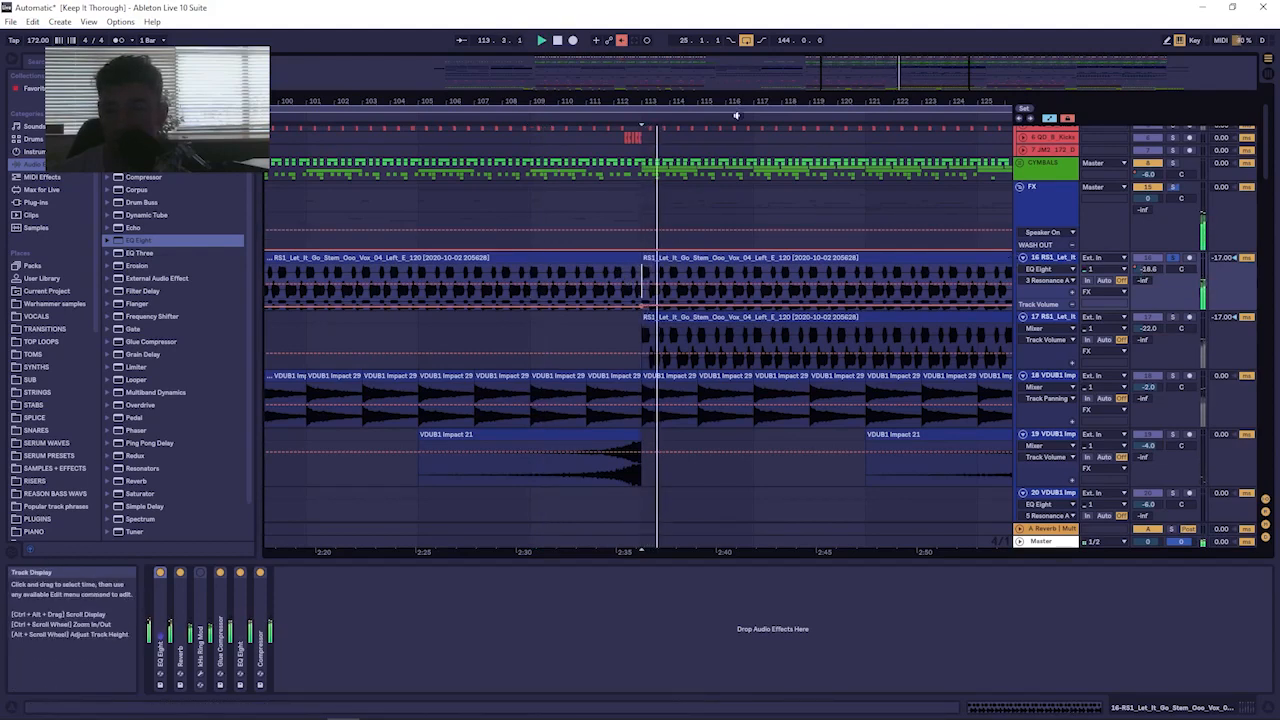
pyautogui.moveTo(725, 102); pyautogui.dragTo(462, 122)
pyautogui.press('space')
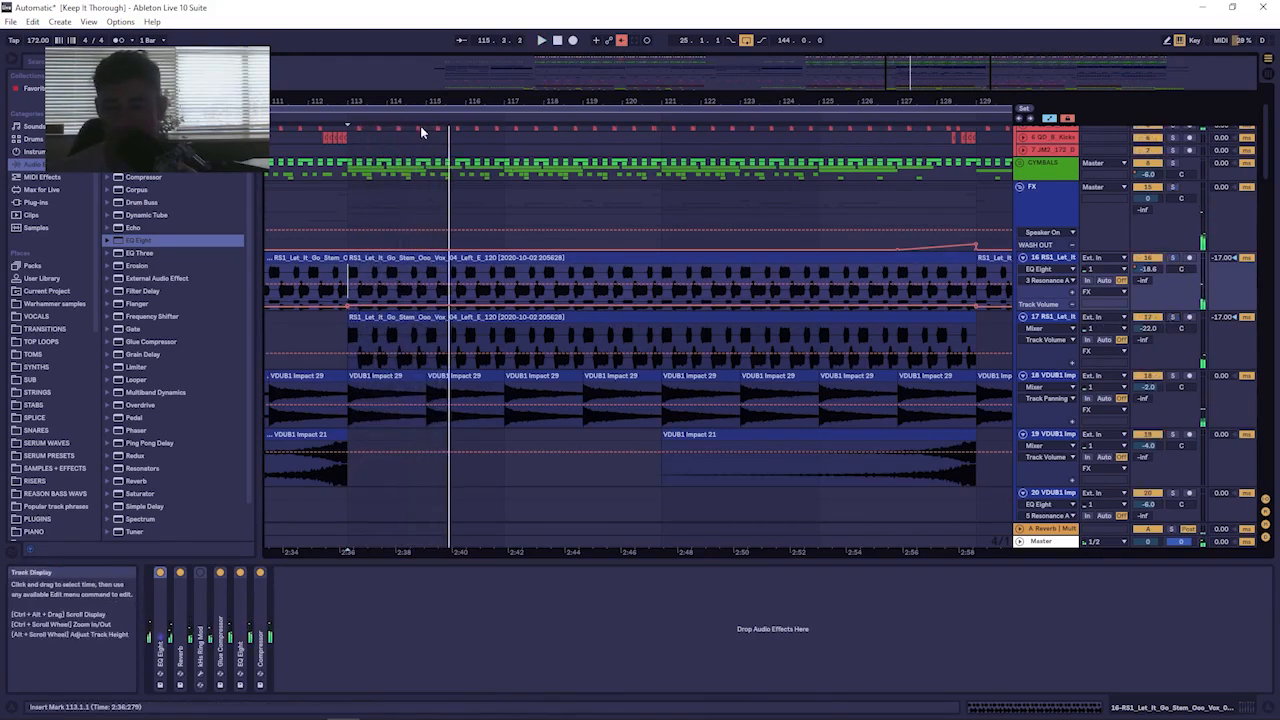
# Play the full mix from 113.1.1, and unfold the CYMBALS group to show its tracks.
pyautogui.moveTo(592, 98); pyautogui.dragTo(600, 40)
pyautogui.scroll(-3, 678, 392)
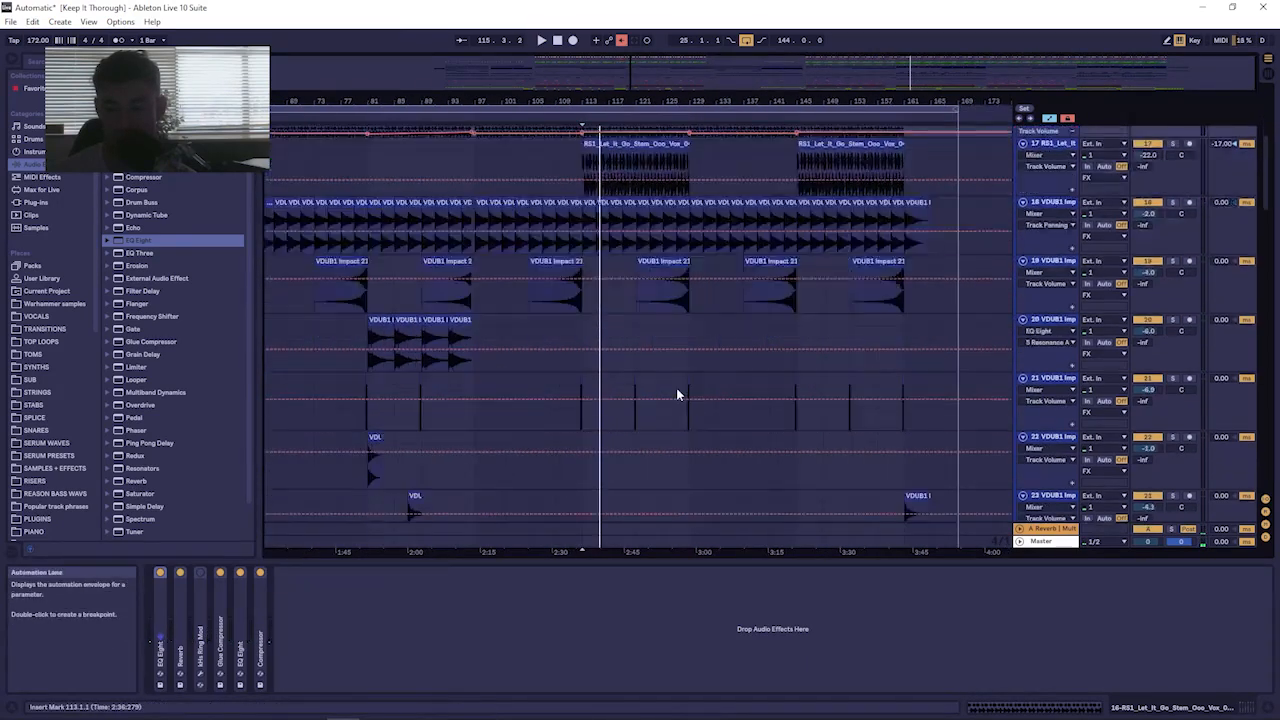
pyautogui.scroll(2, 678, 388)
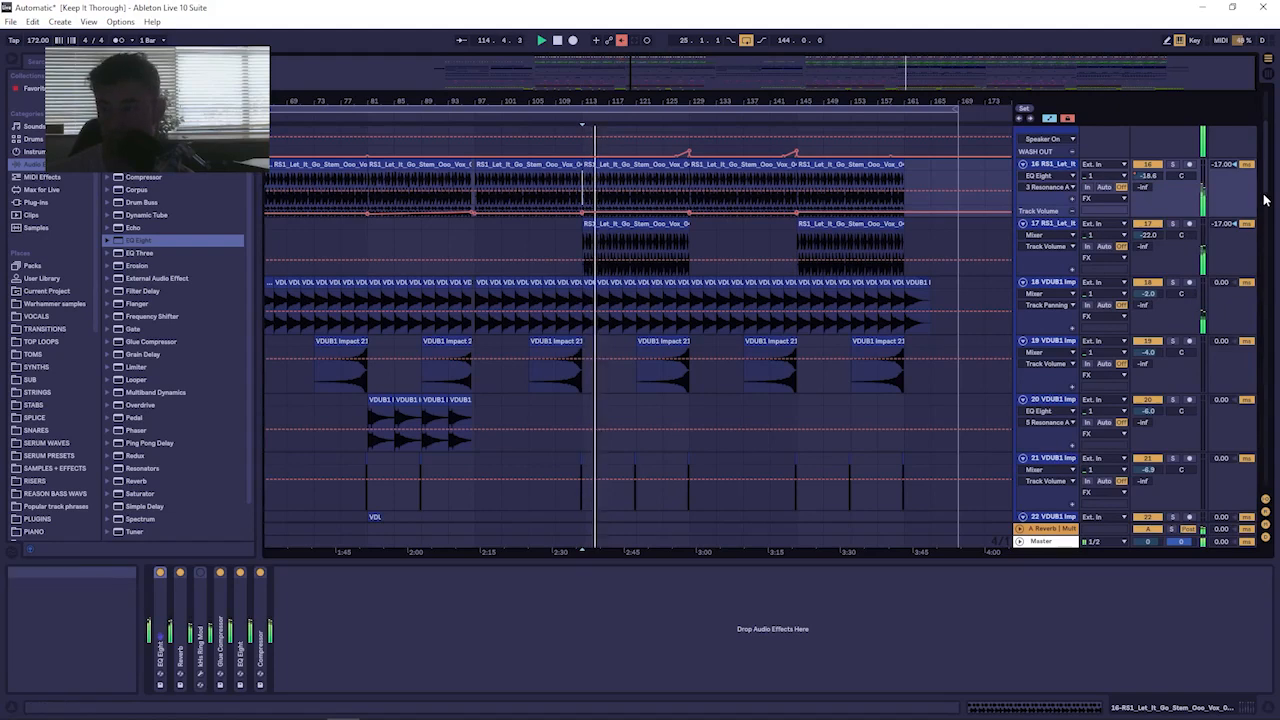
pyautogui.moveTo(1268, 190); pyautogui.dragTo(1275, 150)
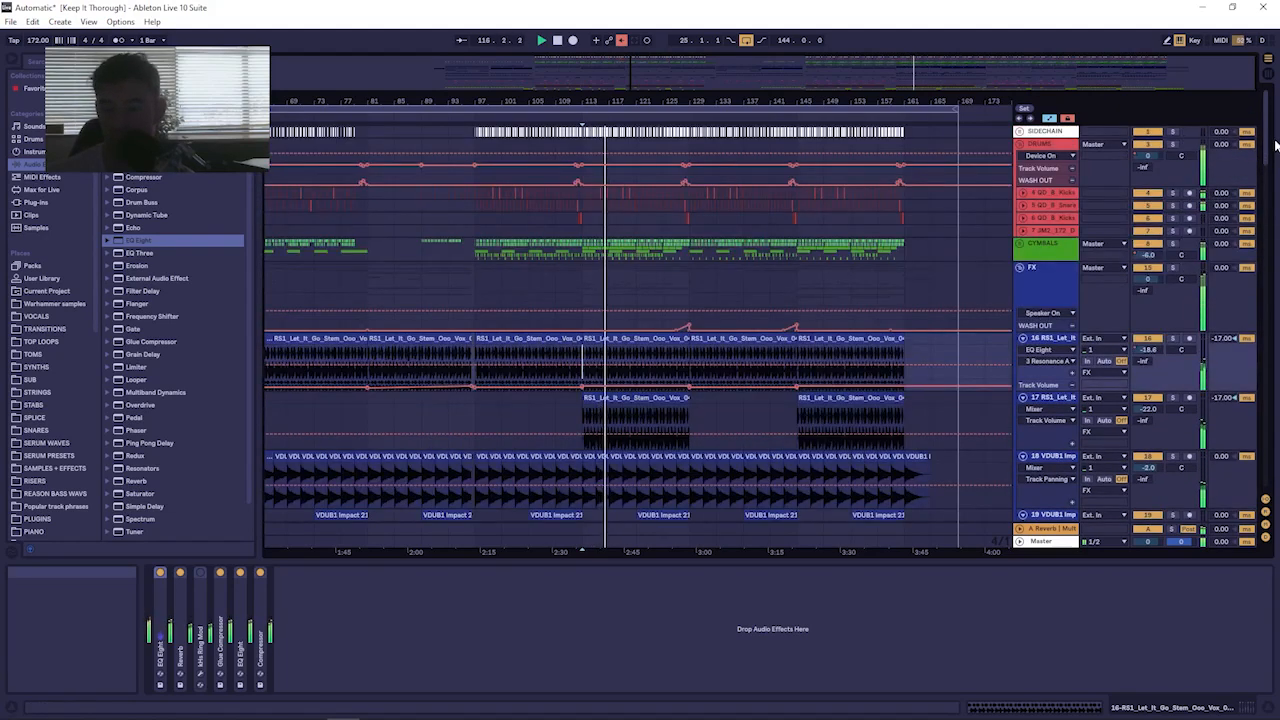
pyautogui.click(1021, 244)
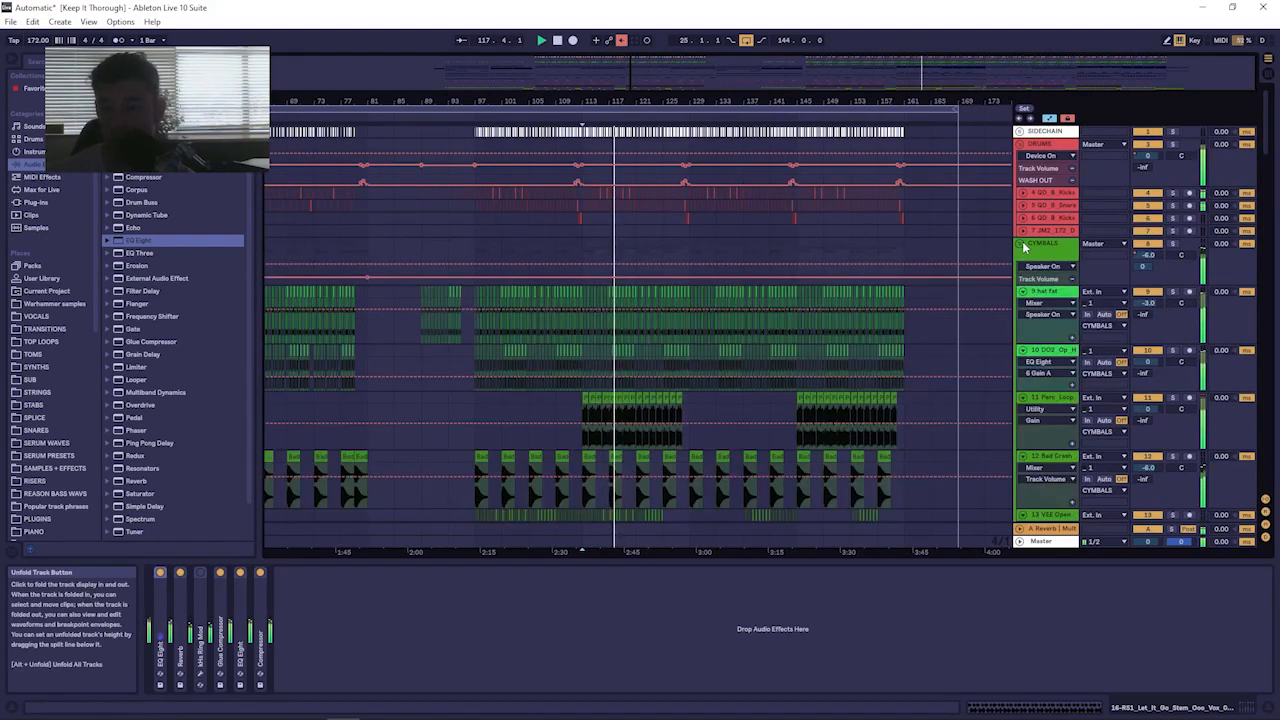
# Examine the FX impact, sweep, hit and loop tracks from bar 113 to 129 while the full mix plays, and stop playback.
pyautogui.scroll(-12, 1017, 280)
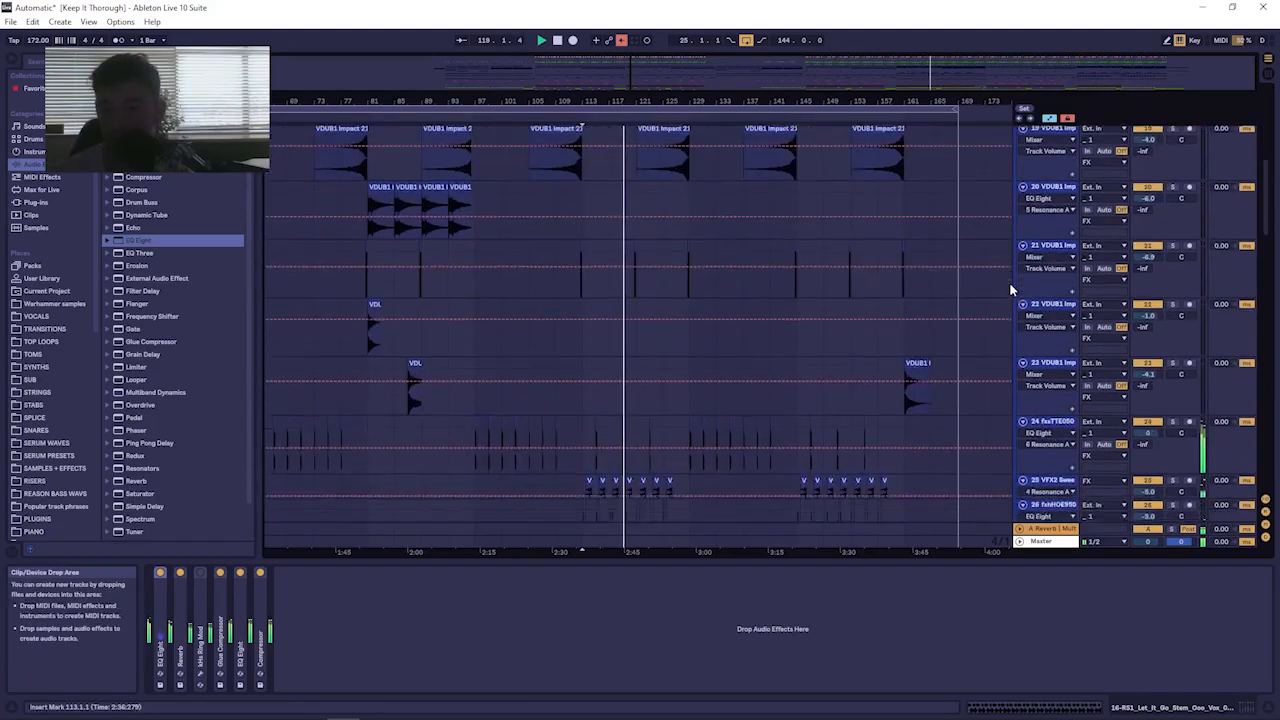
pyautogui.scroll(-2, 1010, 285)
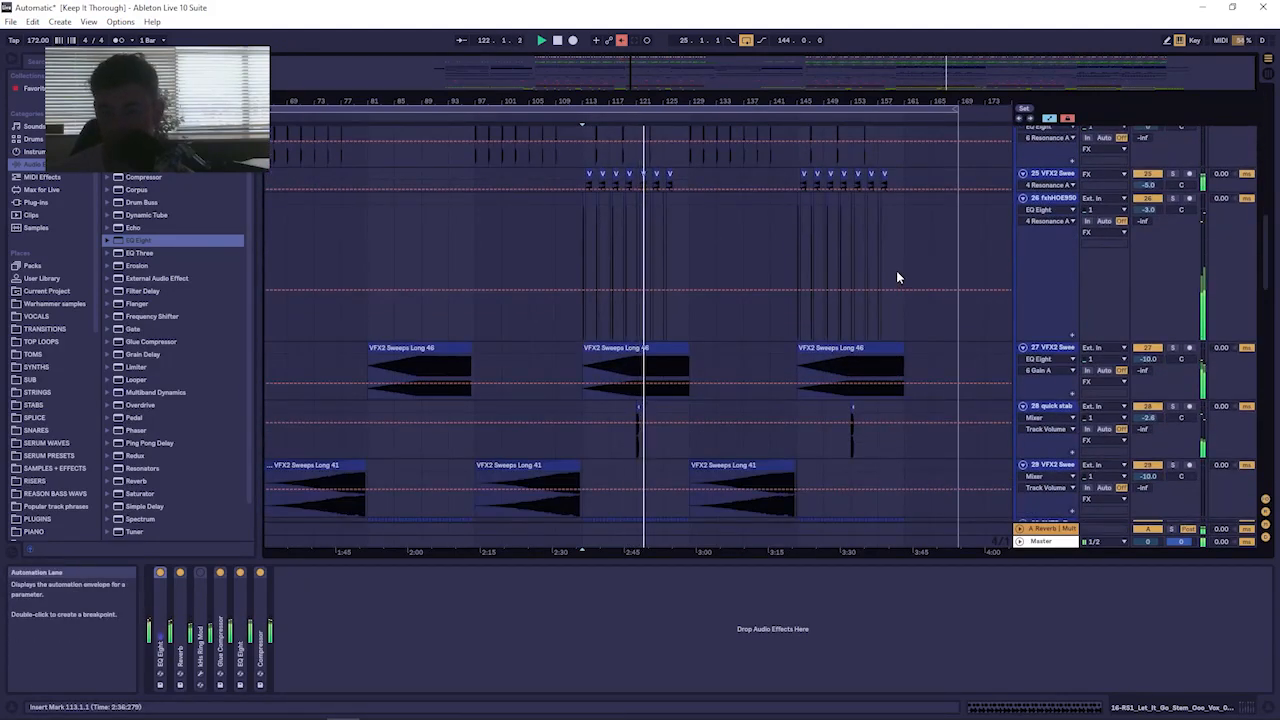
pyautogui.scroll(-1, 761, 187)
pyautogui.moveTo(708, 78); pyautogui.dragTo(771, 170)
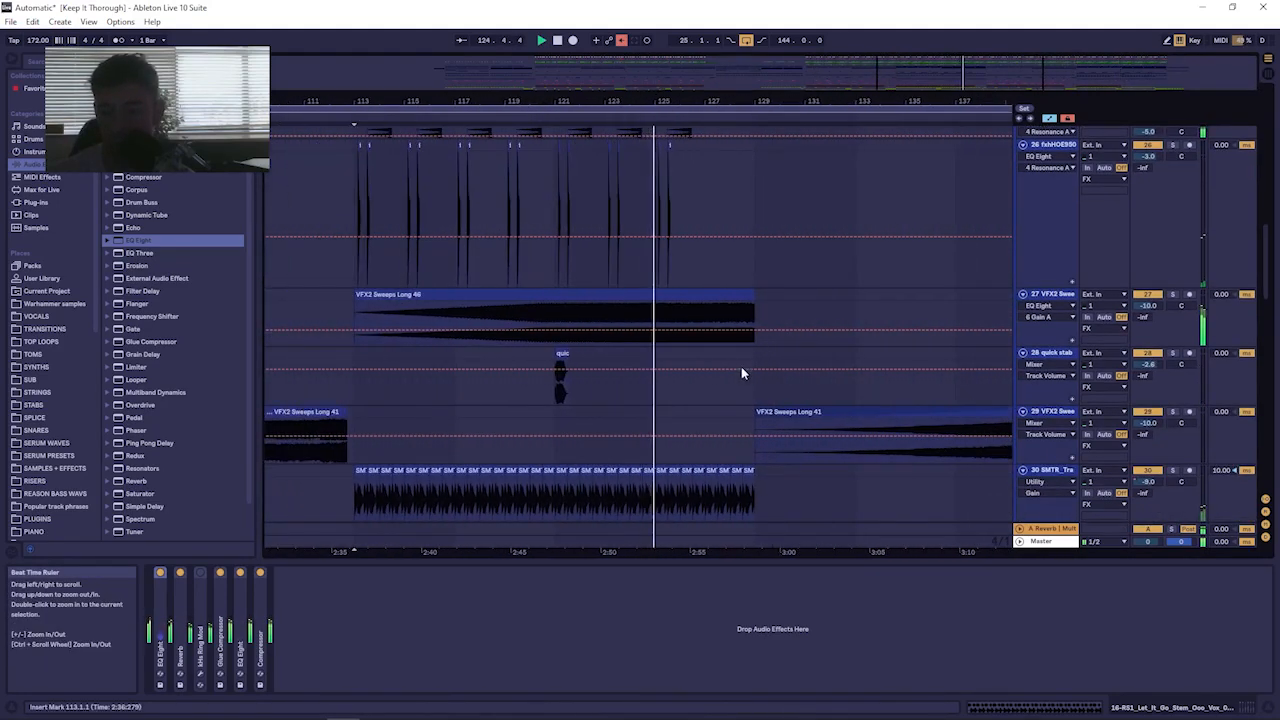
pyautogui.scroll(-2, 762, 345)
pyautogui.scroll(8, 762, 345)
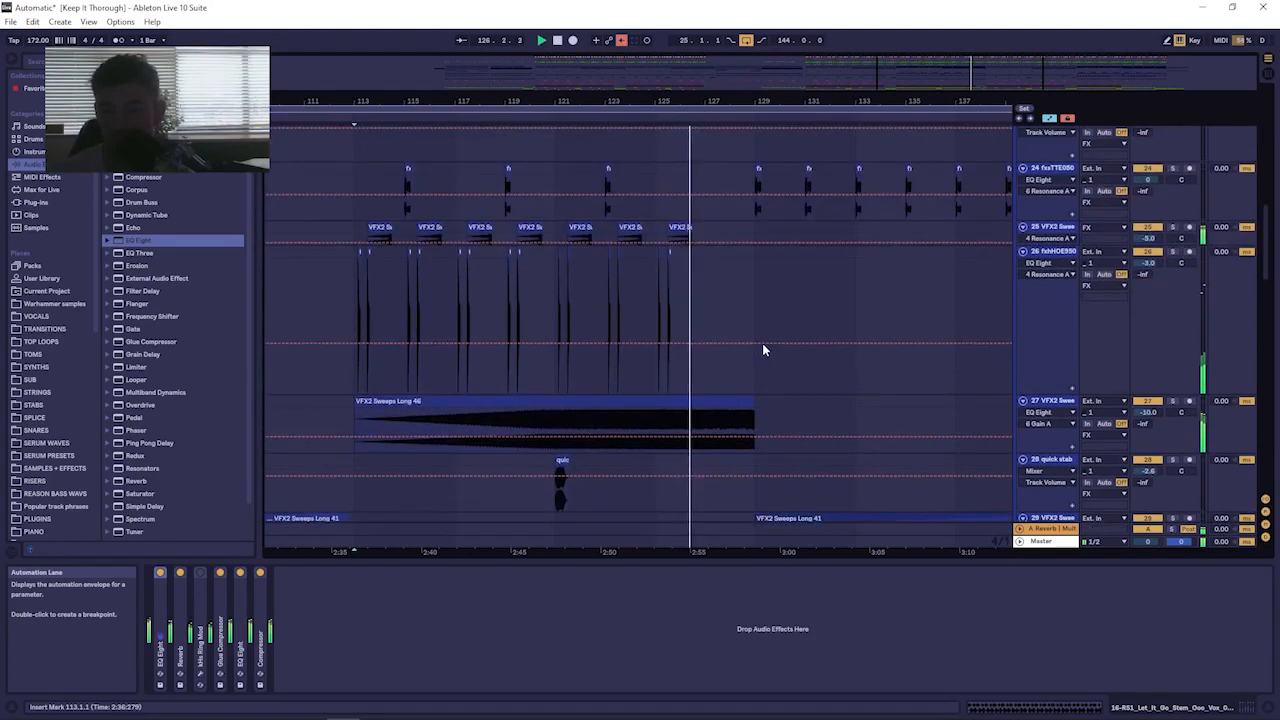
pyautogui.scroll(-6, 762, 349)
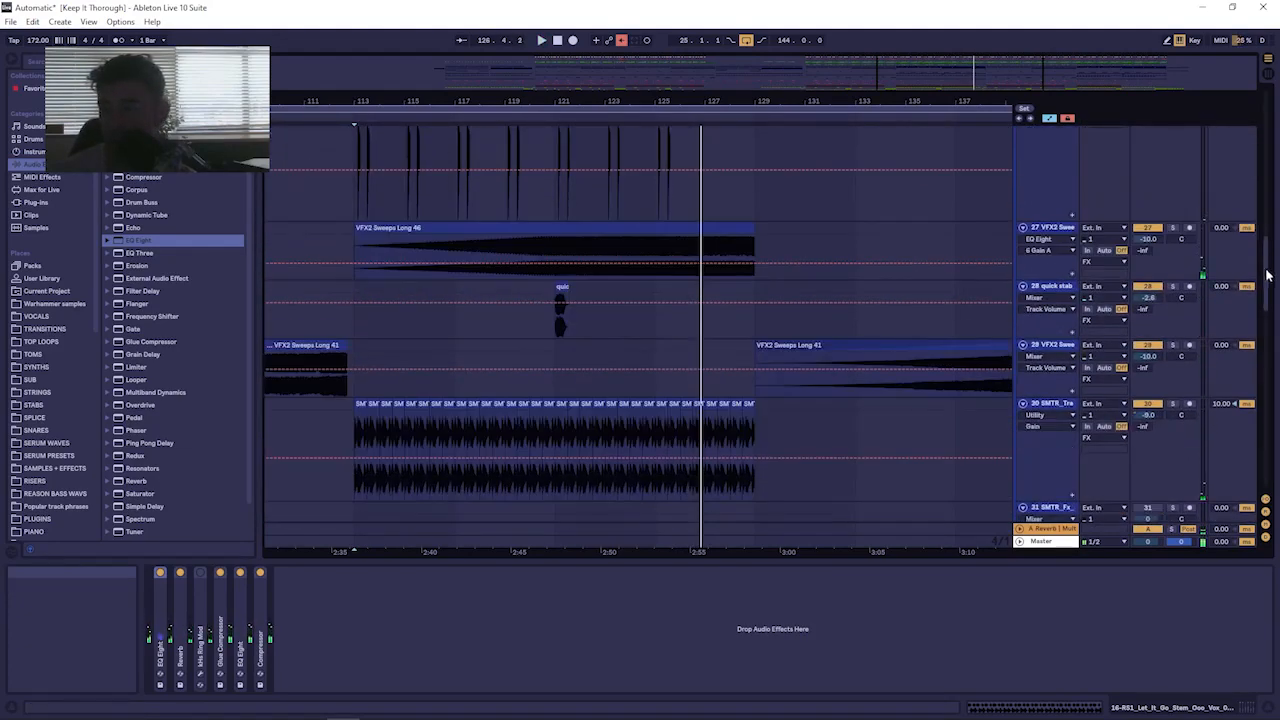
# Play the MIDS quick stab from 113.4.3 soloed and the BlackLaser08_PL clip from 114.2.1, and stop playback.
pyautogui.moveTo(1268, 275); pyautogui.dragTo(1256, 351)
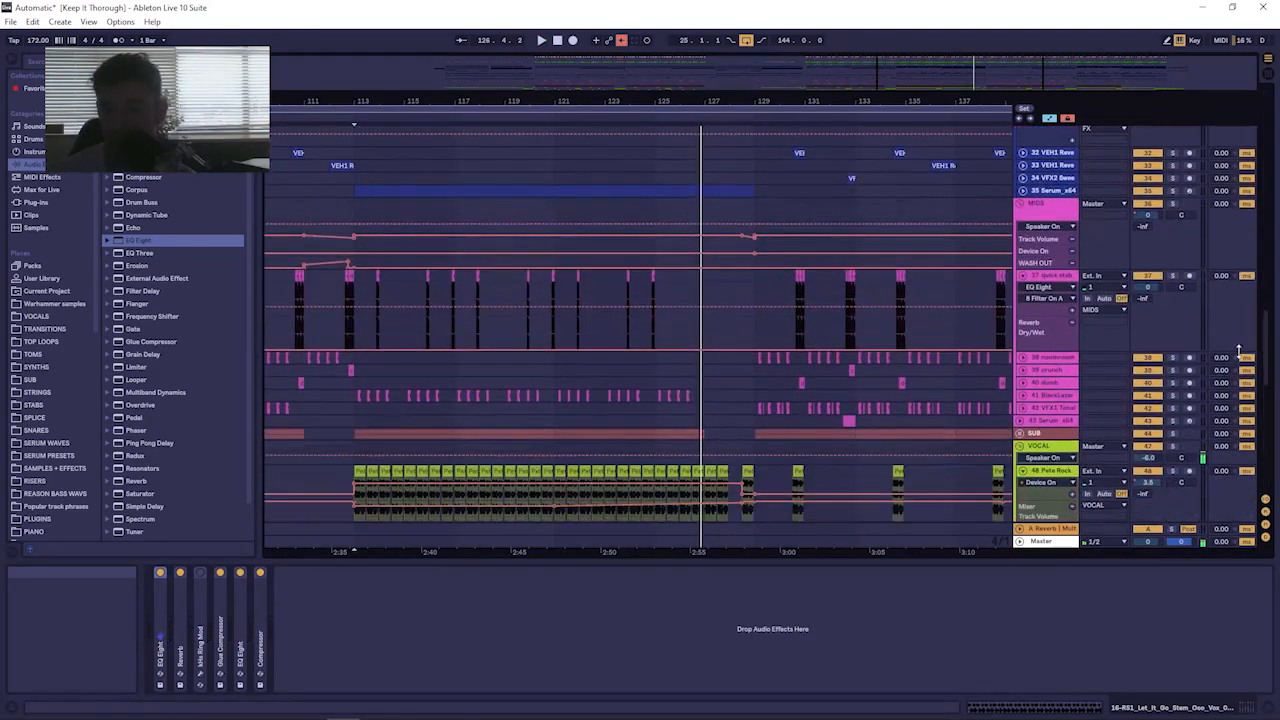
pyautogui.click(377, 277)
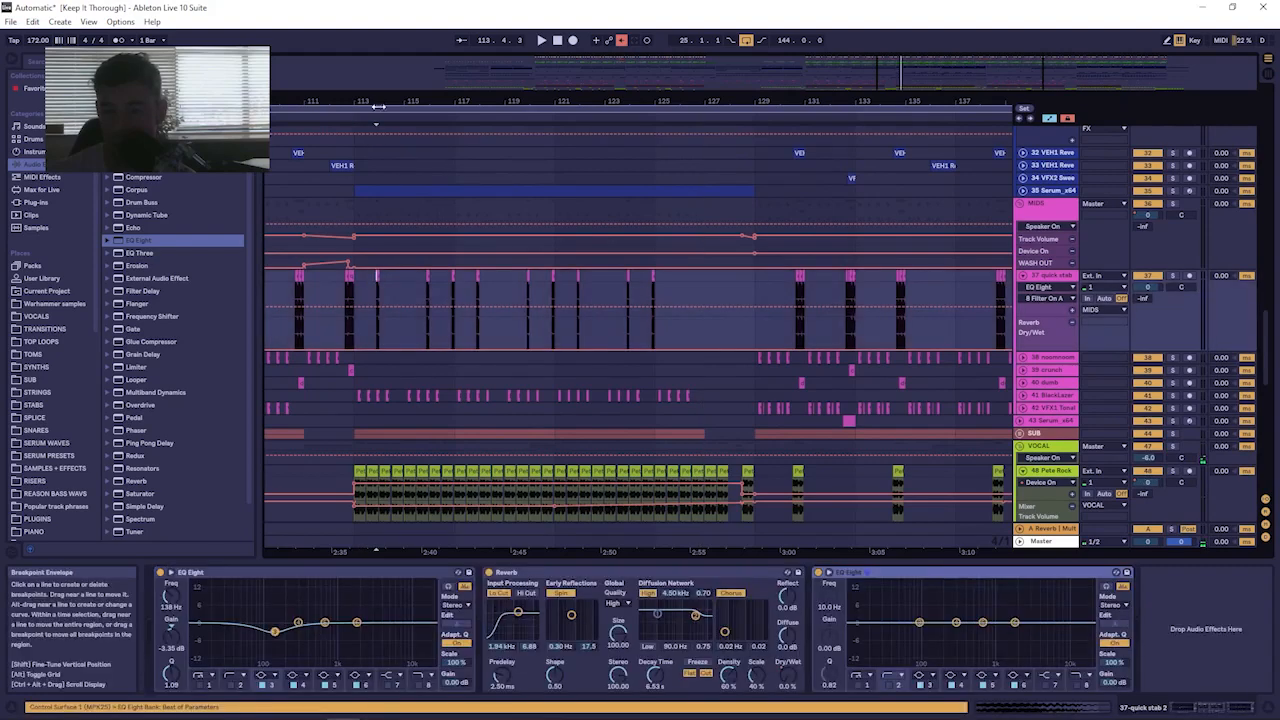
pyautogui.moveTo(382, 103)
pyautogui.mouseDown()
pyautogui.moveTo(400, 130)
pyautogui.moveTo(687, 188)
pyautogui.mouseUp()
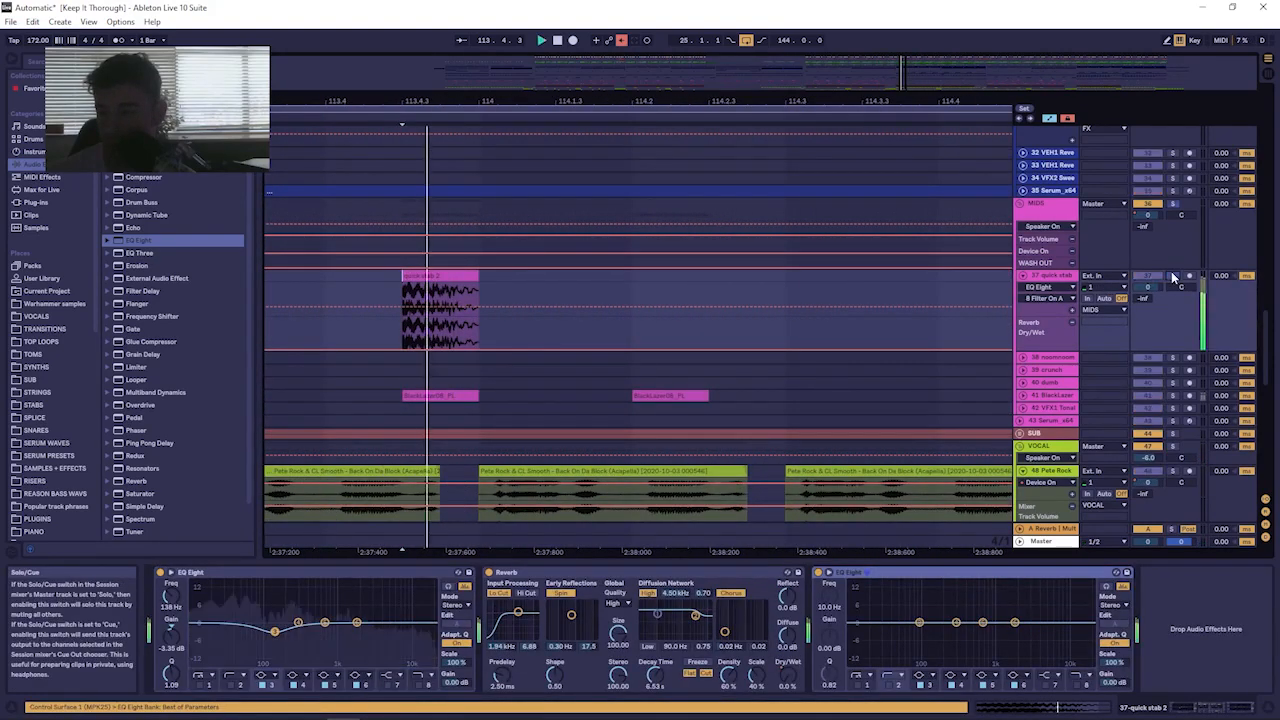
pyautogui.click(768, 392)
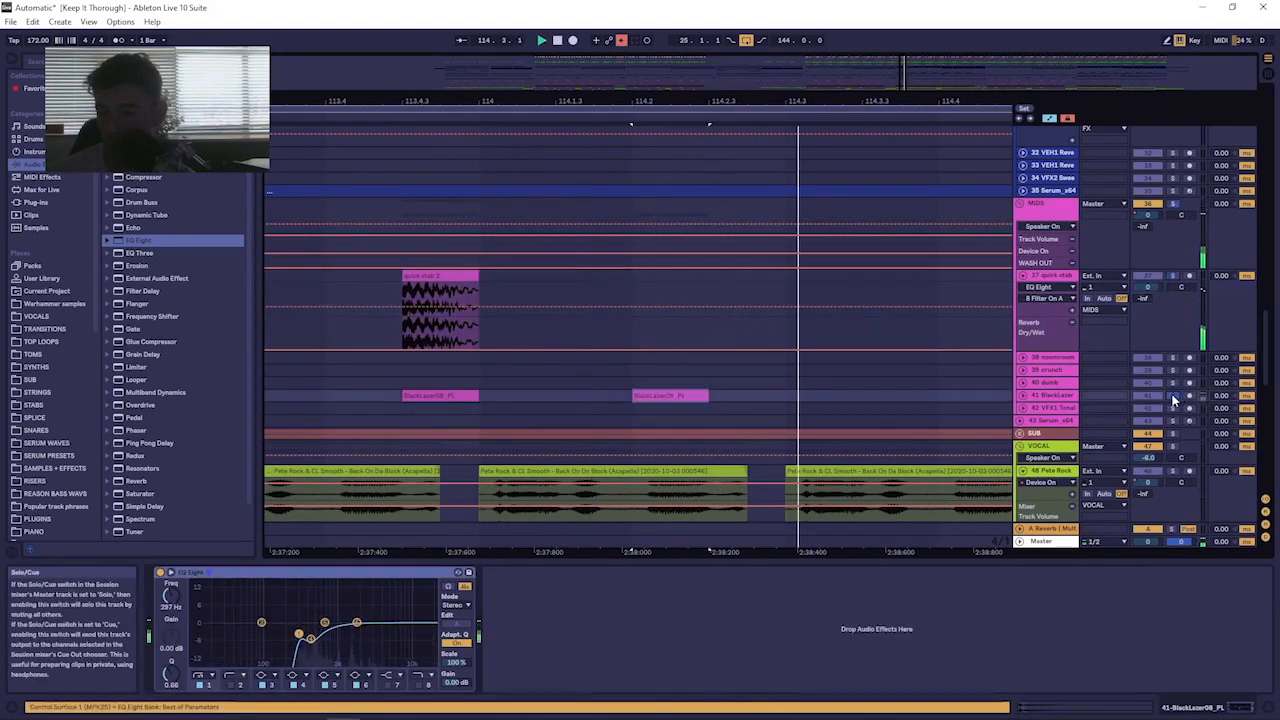
pyautogui.moveTo(725, 552); pyautogui.dragTo(725, 550)
# Locate the quick stab clip on FX track 28 around bar 121, play it soloed, and stop playback.
pyautogui.moveTo(725, 103); pyautogui.dragTo(491, 40)
pyautogui.scroll(-2, 612, 390)
pyautogui.scroll(-10, 615, 397)
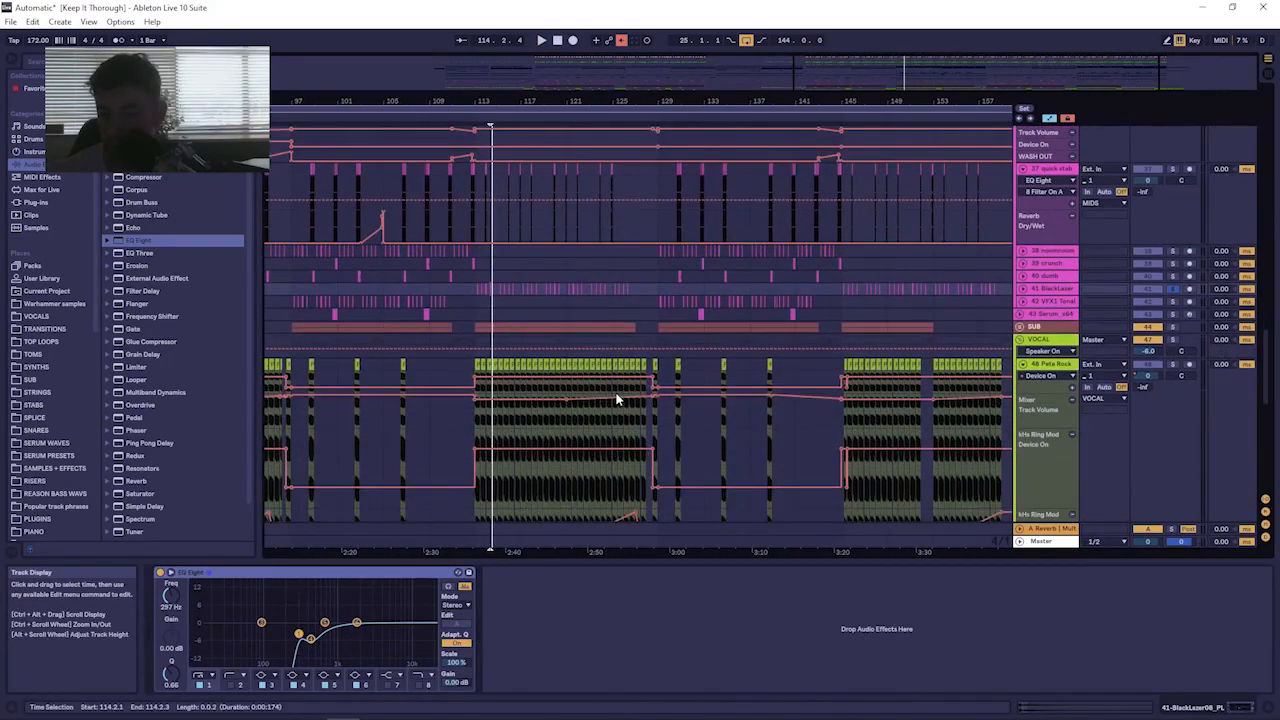
pyautogui.scroll(3, 600, 390)
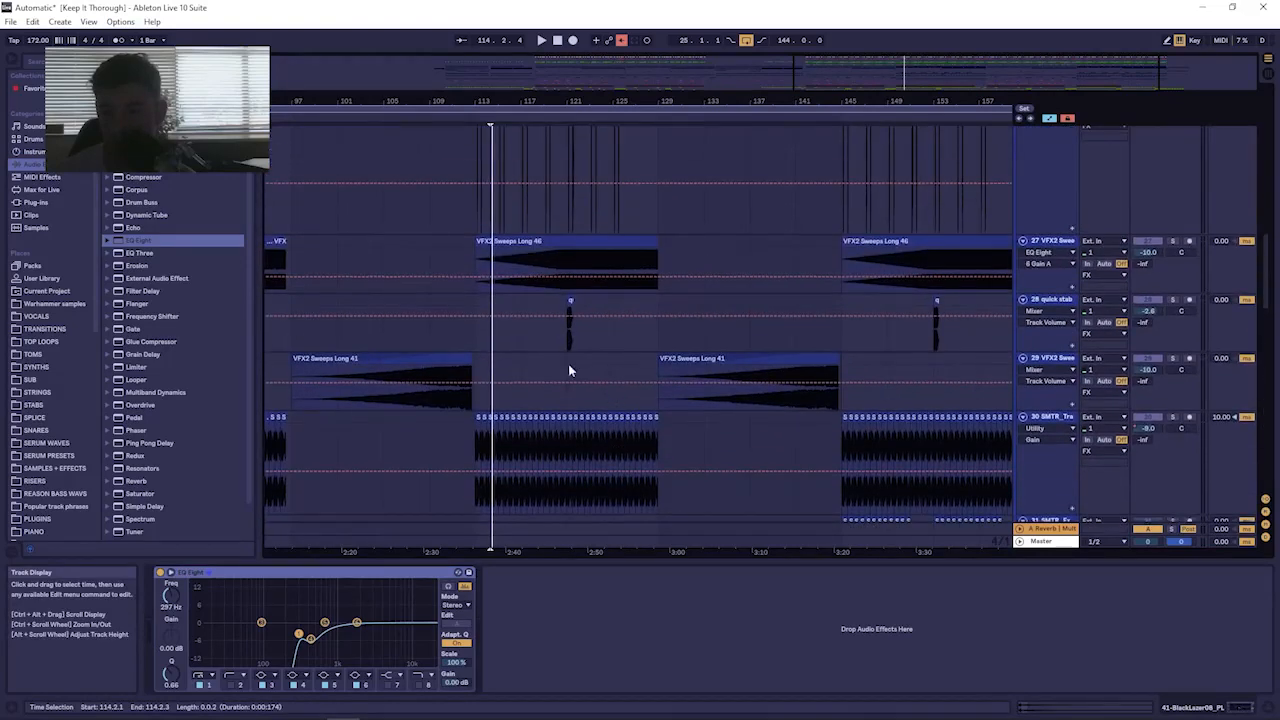
pyautogui.click(567, 300)
pyautogui.press('space')
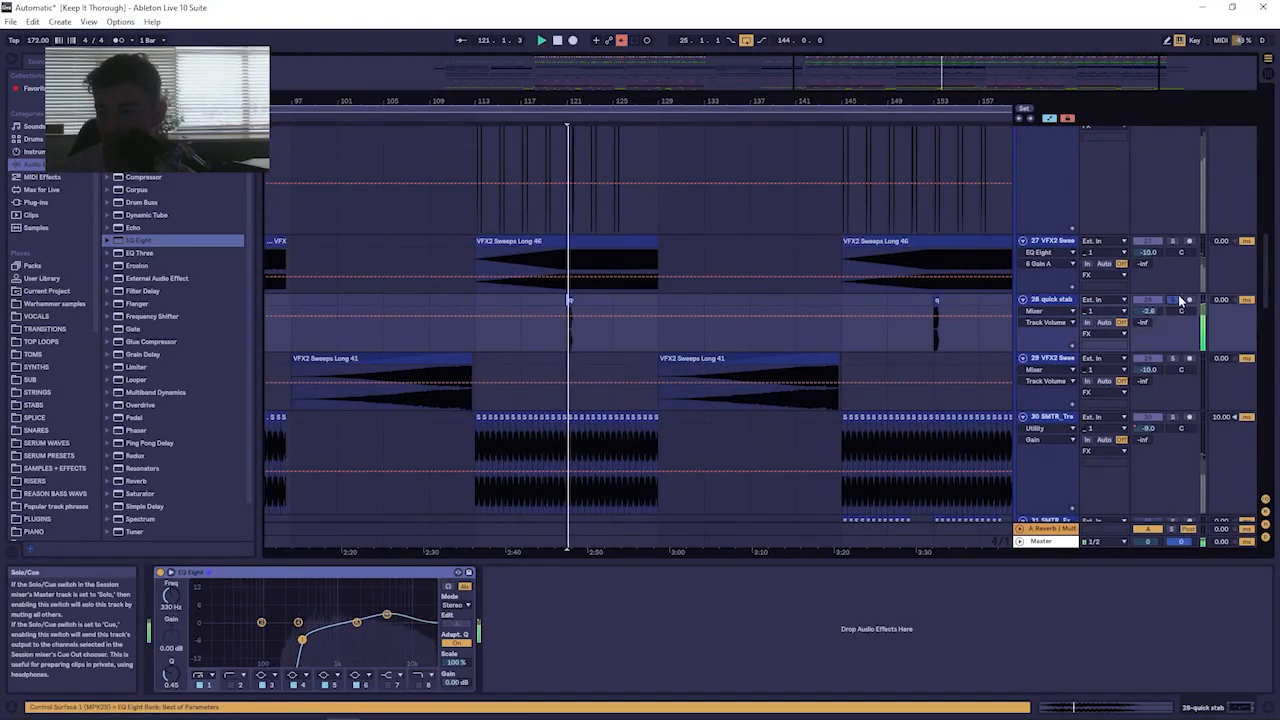
pyautogui.press('space')
# Find the short VDUB1 Impact hit on track 21 before bar 121, and play it soloed and in the full mix.
pyautogui.moveTo(566, 99); pyautogui.dragTo(587, 192)
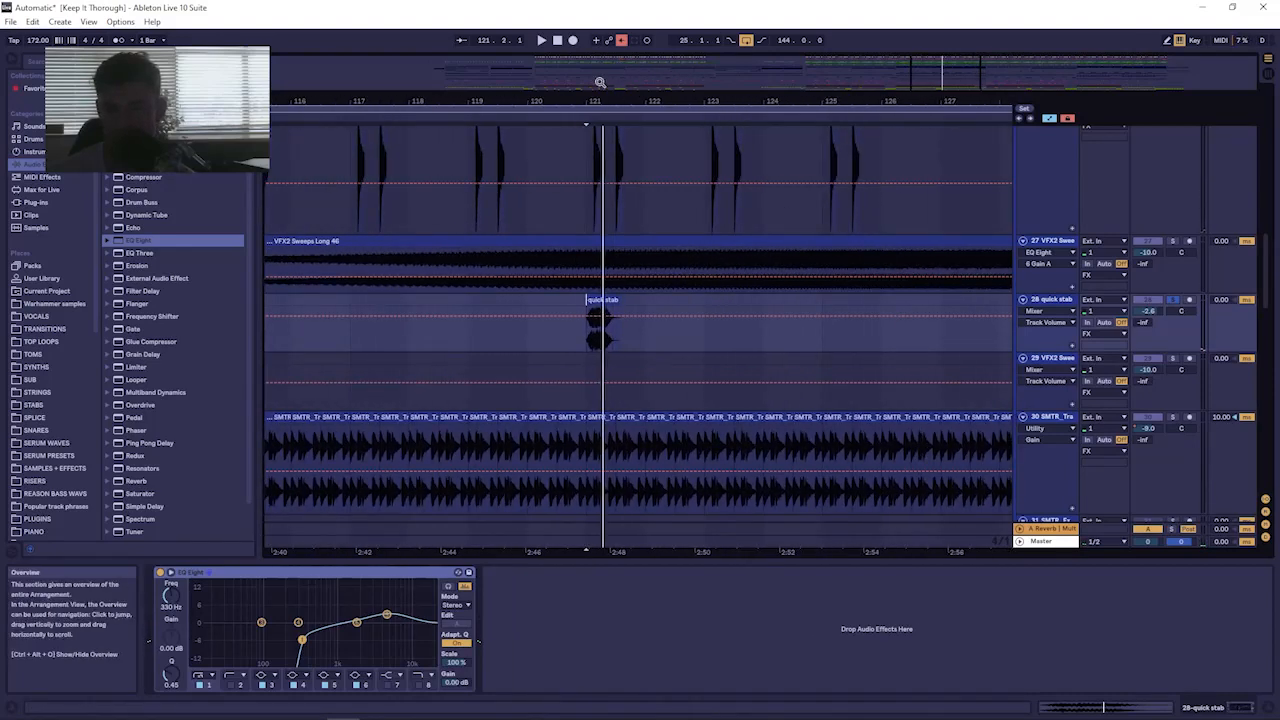
pyautogui.moveTo(589, 100); pyautogui.dragTo(612, 50)
pyautogui.scroll(1, 800, 351)
pyautogui.scroll(-4, 740, 365)
pyautogui.scroll(8, 710, 365)
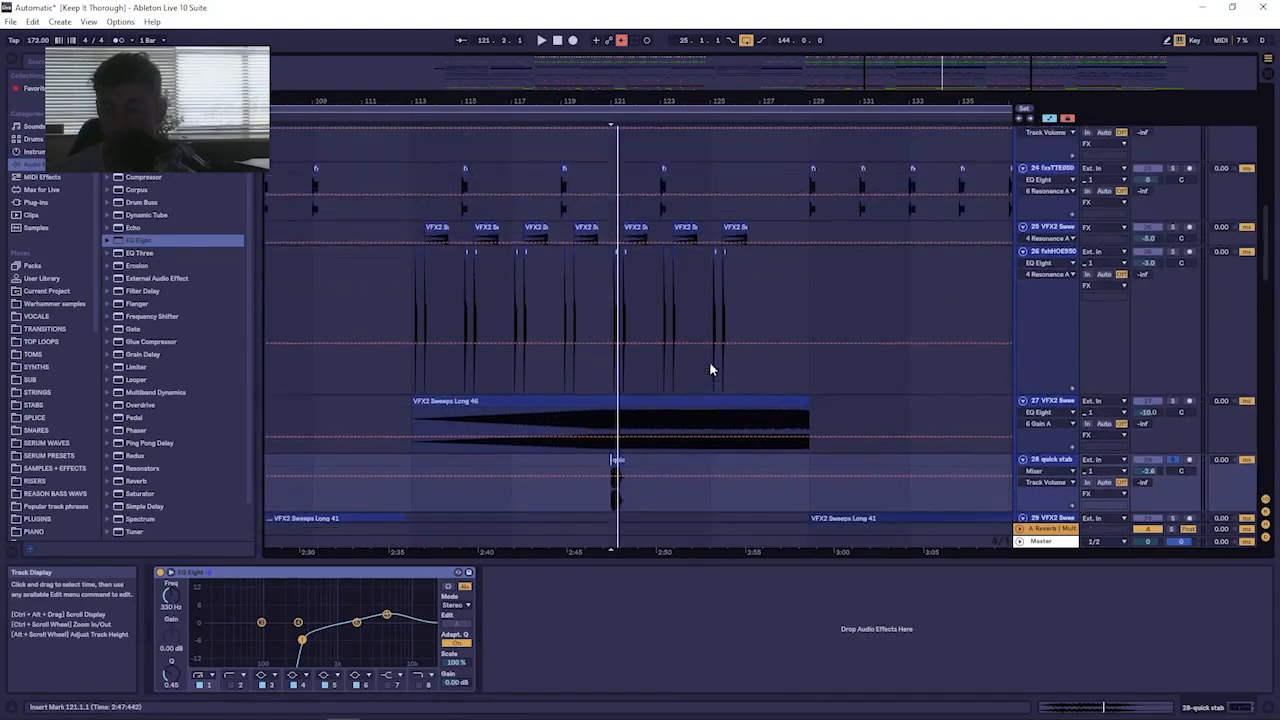
pyautogui.scroll(6, 709, 370)
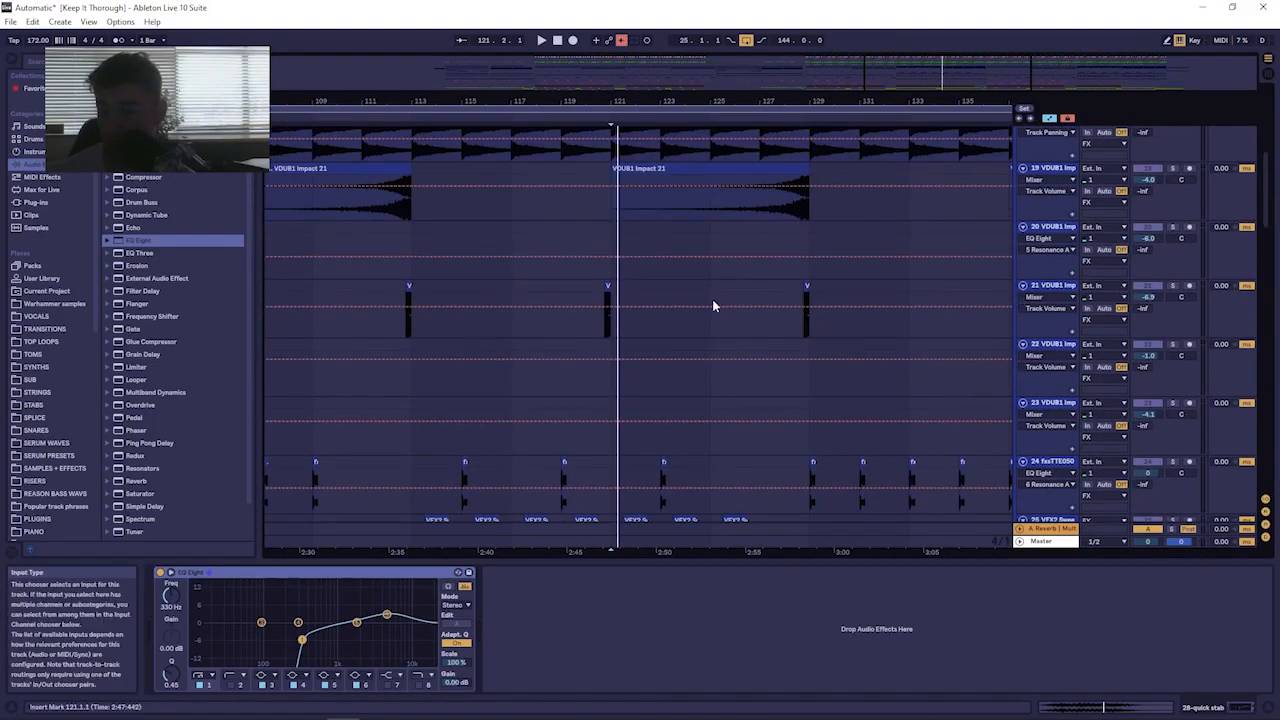
pyautogui.click(606, 288)
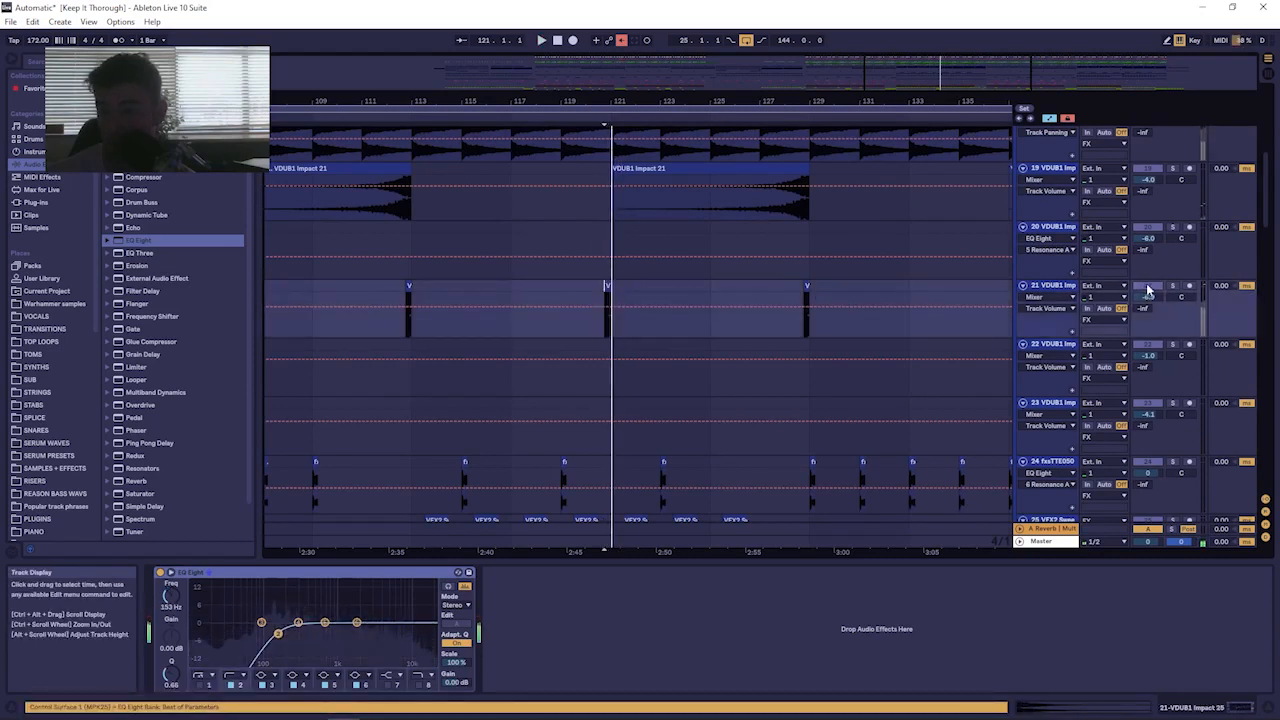
pyautogui.press('space')
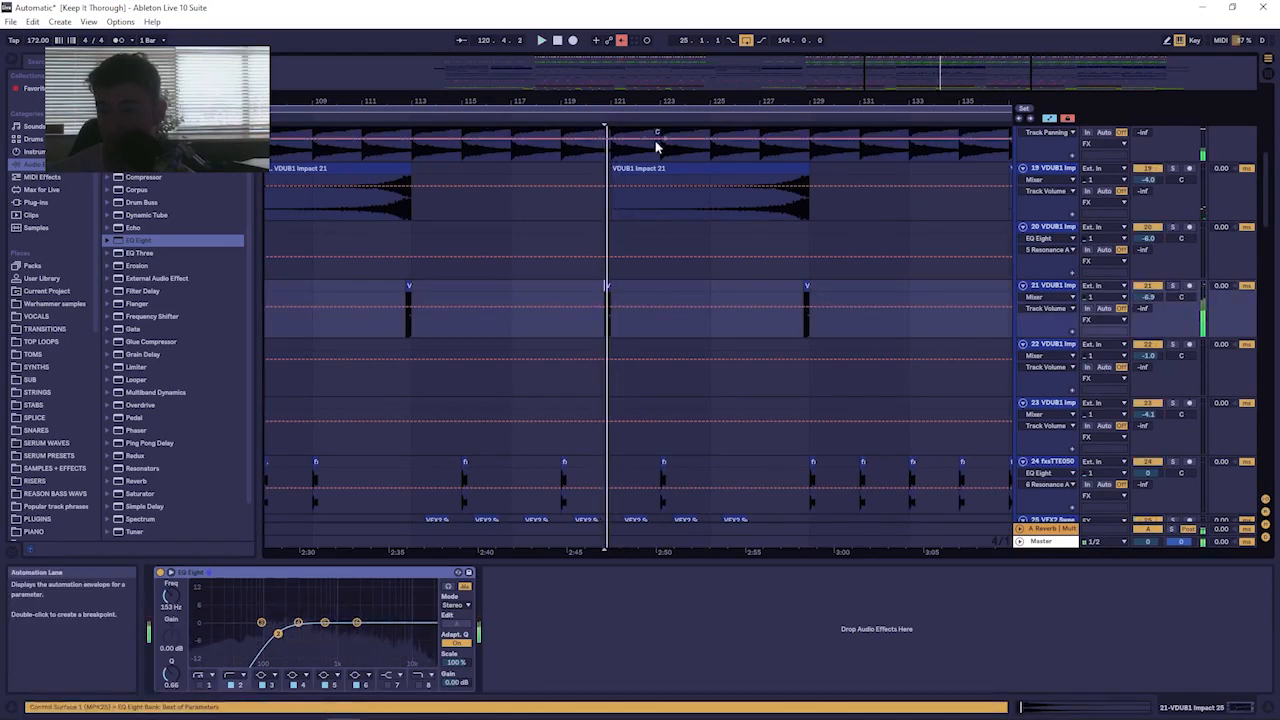
# Examine the FX hit and sweep tracks during playback, zoom in on the DRUMS group around 120.4, and stop playback.
pyautogui.moveTo(610, 120); pyautogui.dragTo(612, 108)
pyautogui.scroll(-5, 634, 335)
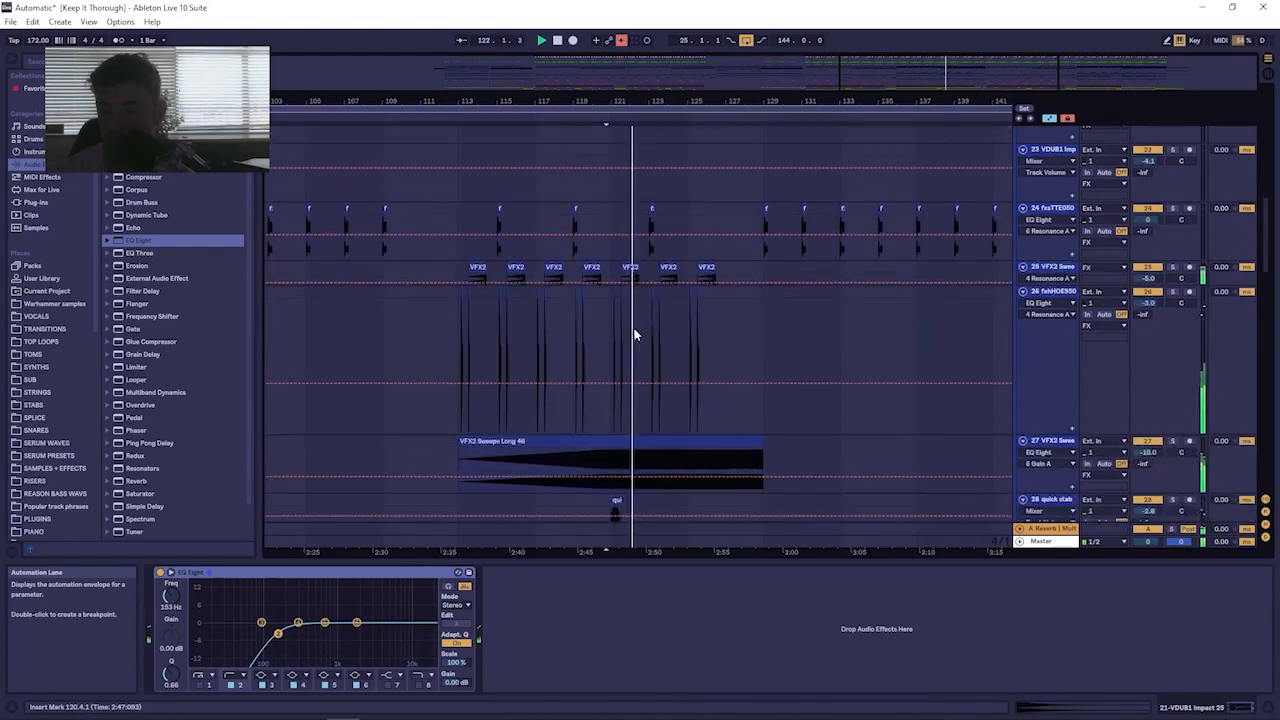
pyautogui.moveTo(1268, 286); pyautogui.dragTo(1262, 145)
pyautogui.moveTo(614, 102); pyautogui.dragTo(610, 185)
pyautogui.press('space')
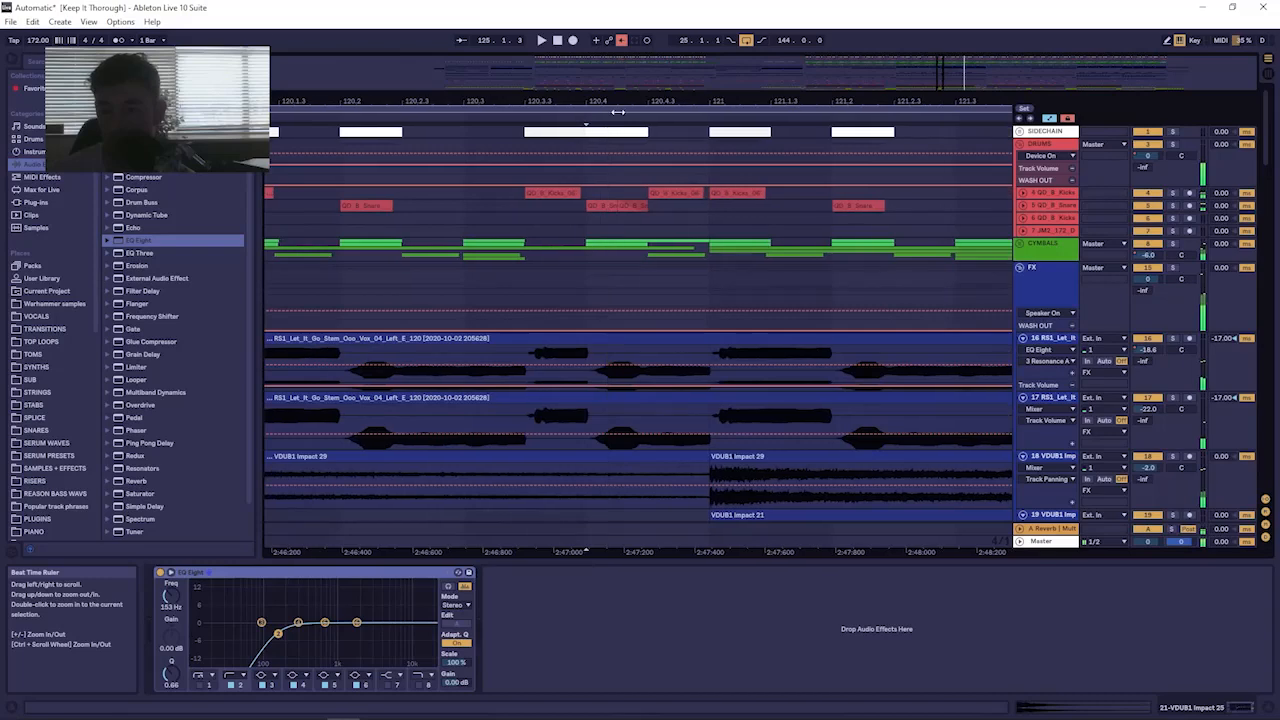
# Unfold the QD_B_Kicks and QD_B_Snare tracks in the DRUMS group, and play the full mix from 120.2.1.
pyautogui.click(1023, 205)
pyautogui.click(1023, 193)
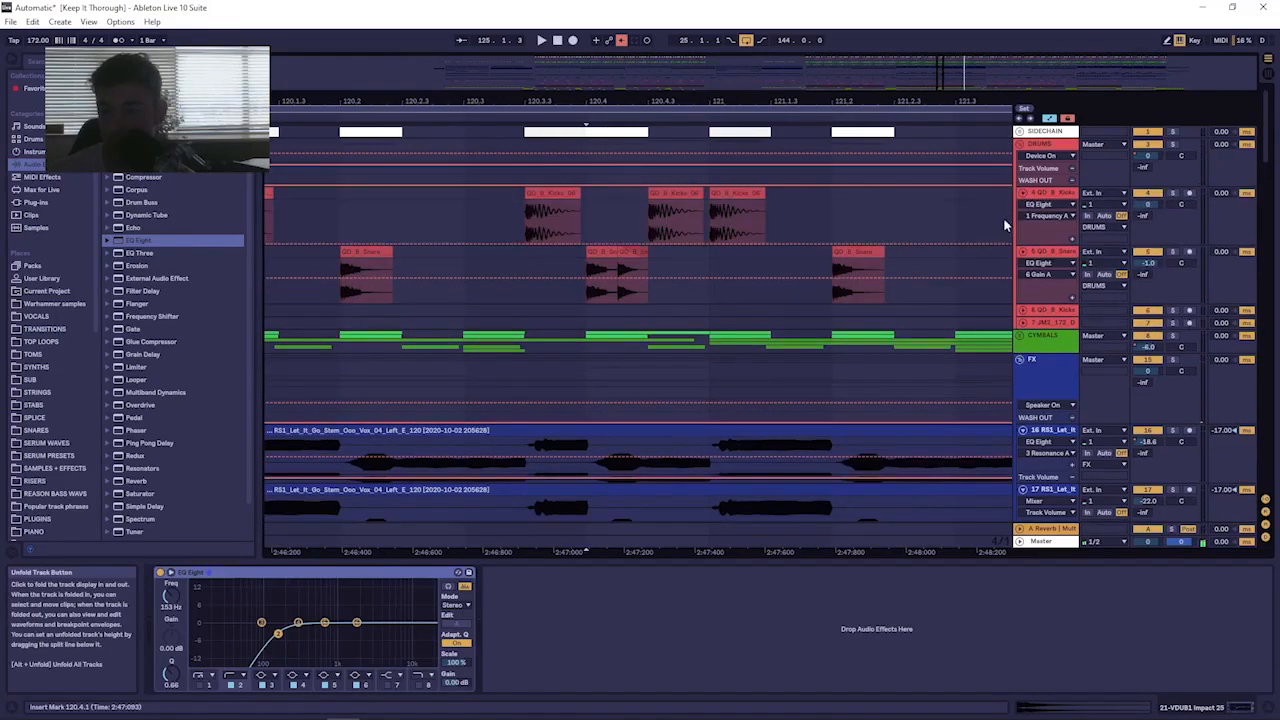
pyautogui.click(528, 231)
pyautogui.press('space')
pyautogui.press('Down')
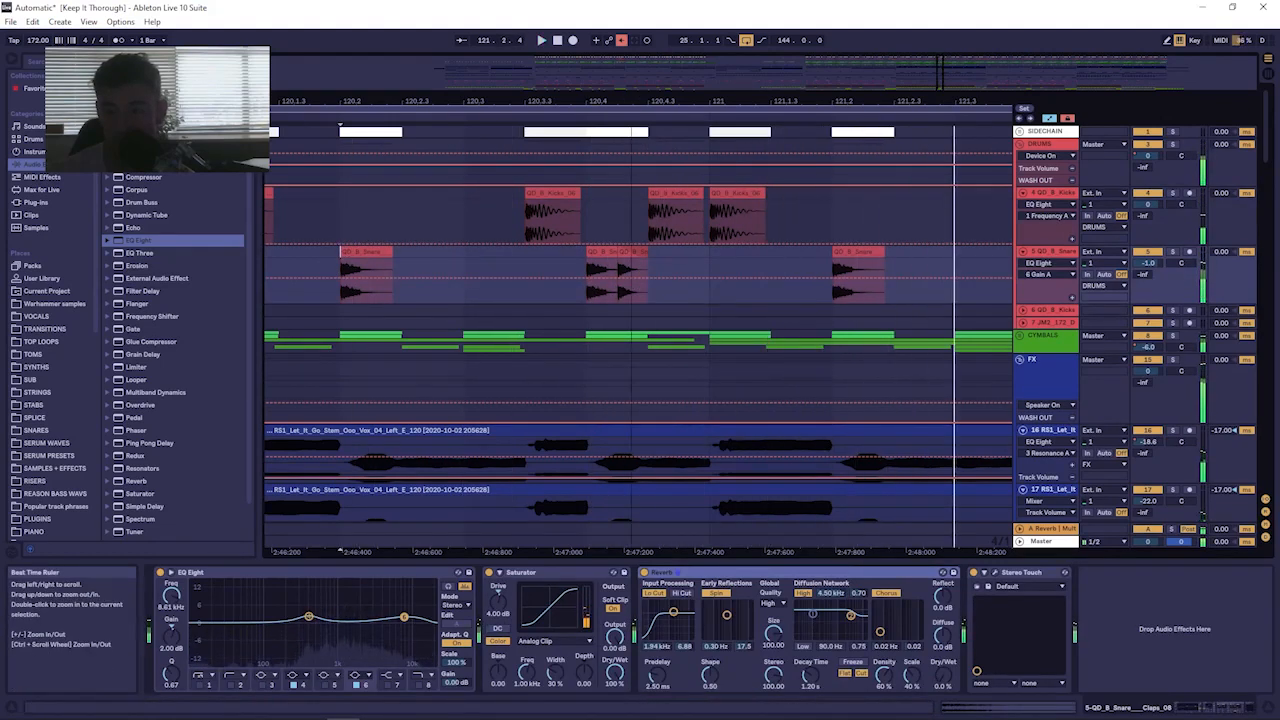
# Zoom in on the double snare at 120.4, play the soloed drums and cymbals from 120.2.1, and stop playback.
pyautogui.moveTo(631, 101); pyautogui.dragTo(631, 160)
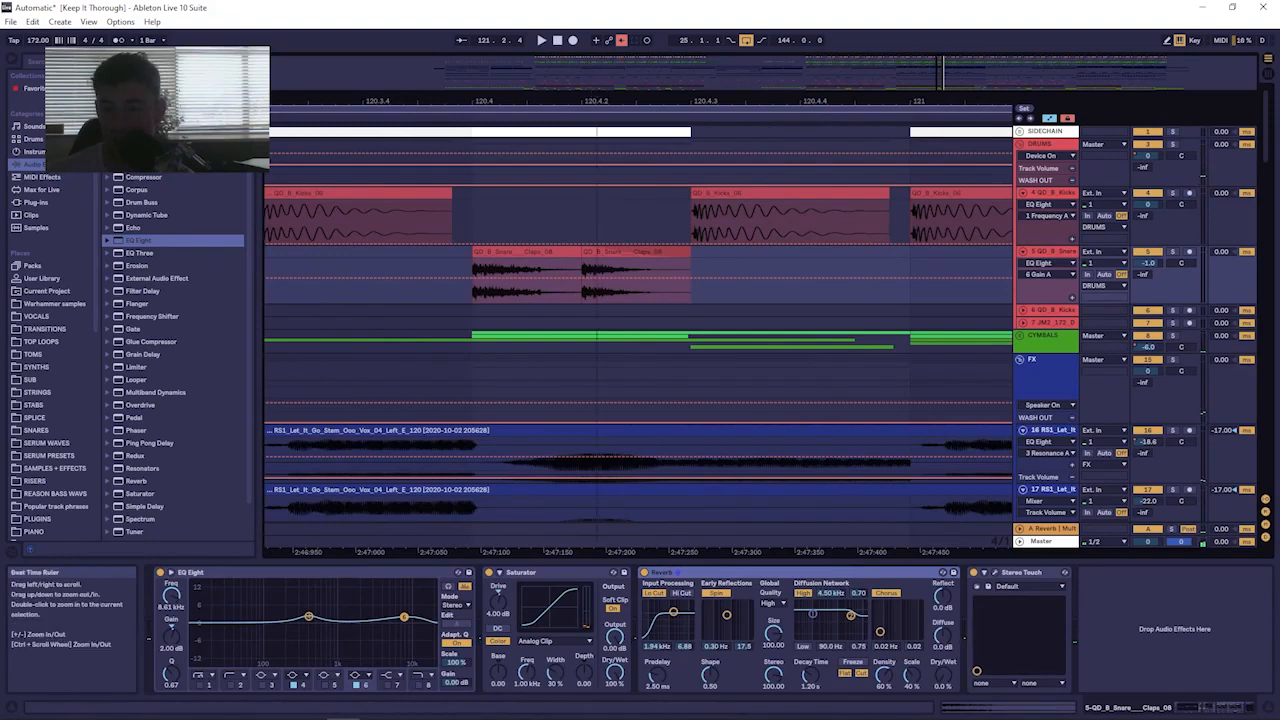
pyautogui.moveTo(612, 101); pyautogui.dragTo(612, 38)
pyautogui.click(513, 258)
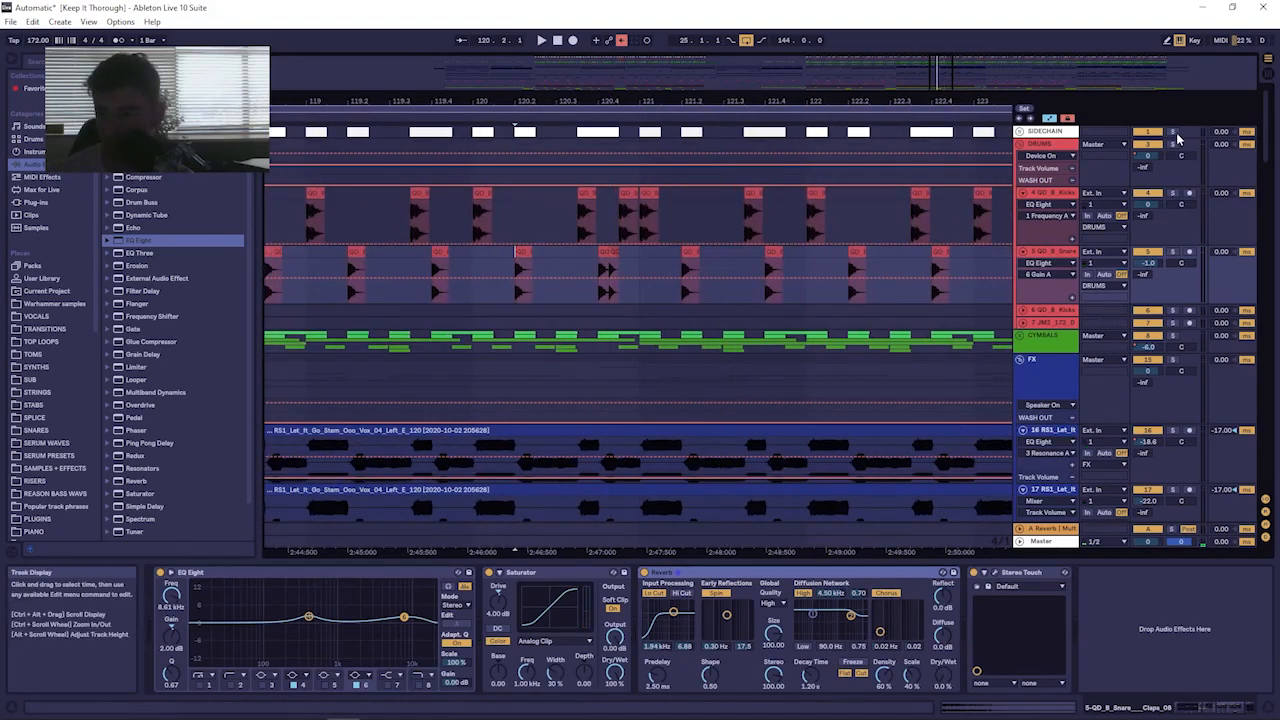
pyautogui.press('space')
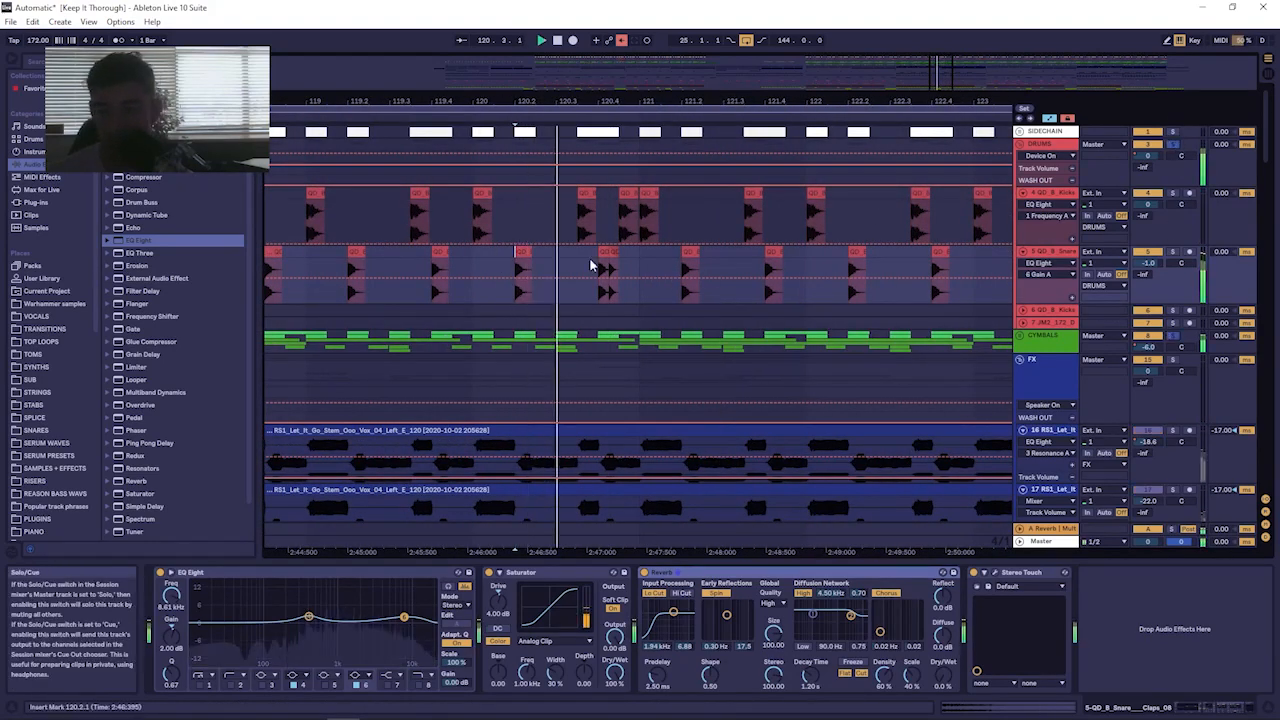
pyautogui.moveTo(604, 91); pyautogui.dragTo(697, 100)
pyautogui.press('space')
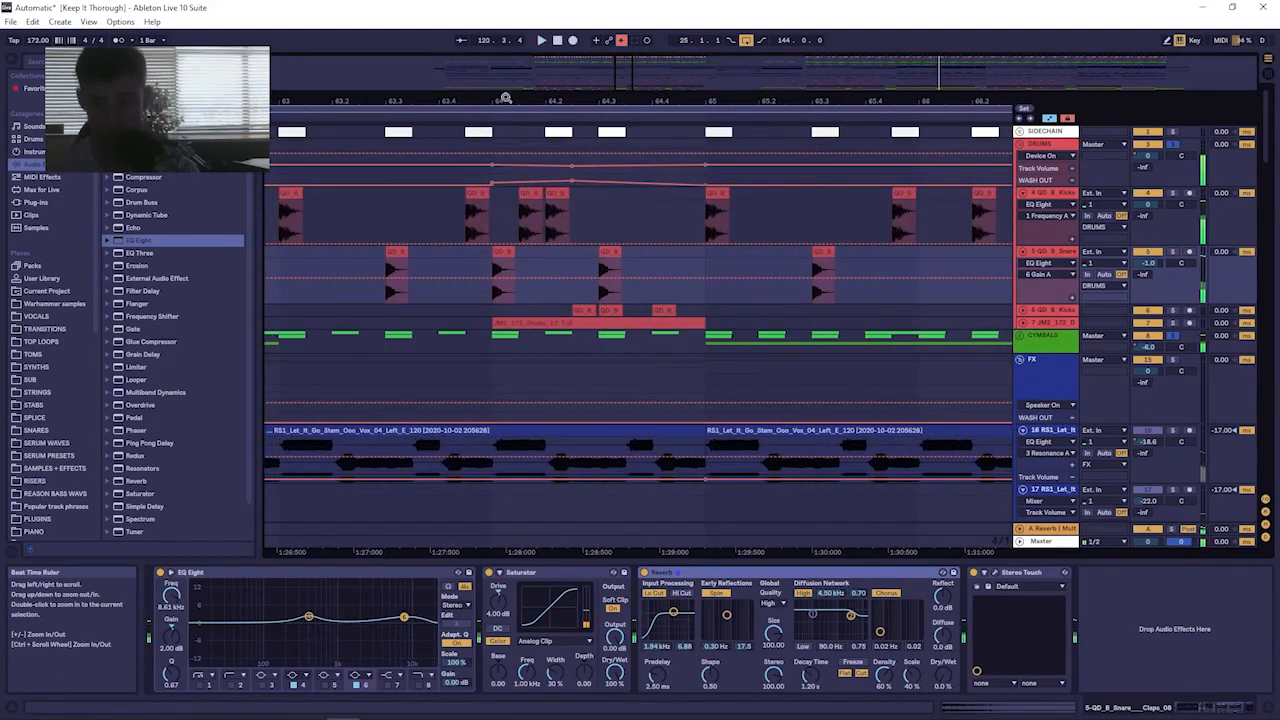
# Play the soloed drums and cymbals of the first drop from 53.1.1 past the bar 57 variation, and stop playback.
pyautogui.moveTo(500, 101); pyautogui.dragTo(740, 50)
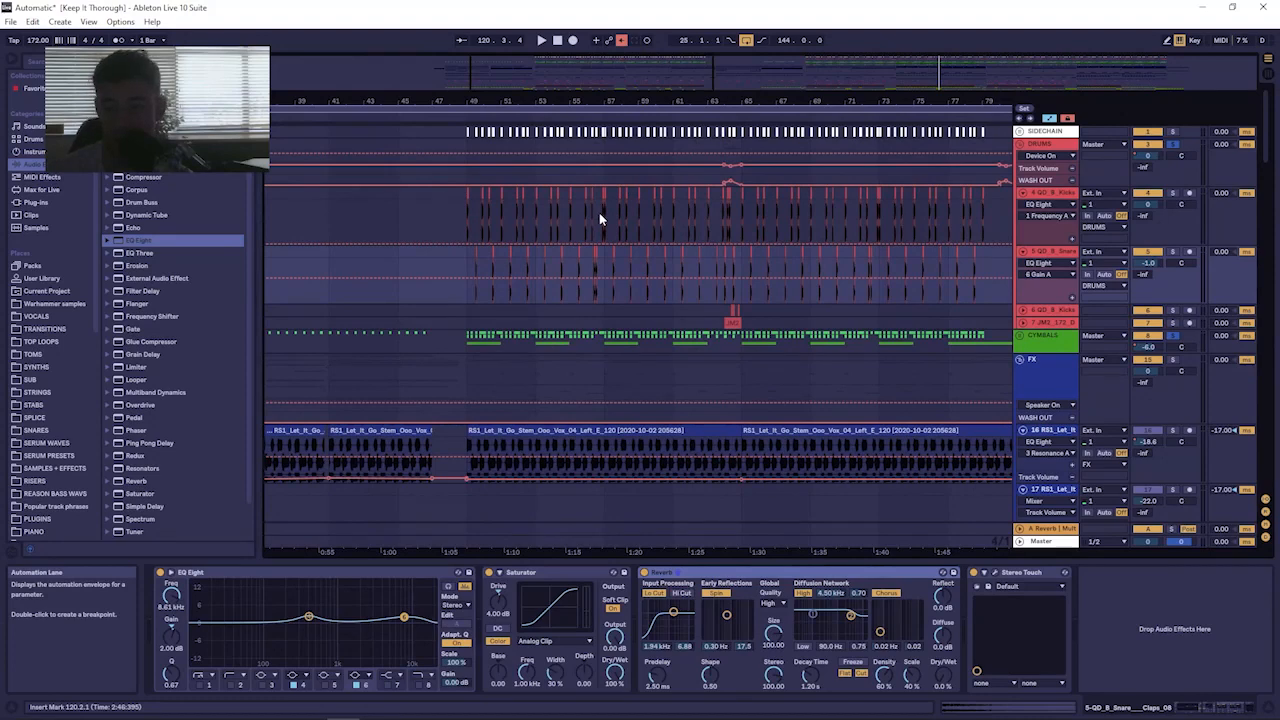
pyautogui.moveTo(575, 100); pyautogui.dragTo(477, 234)
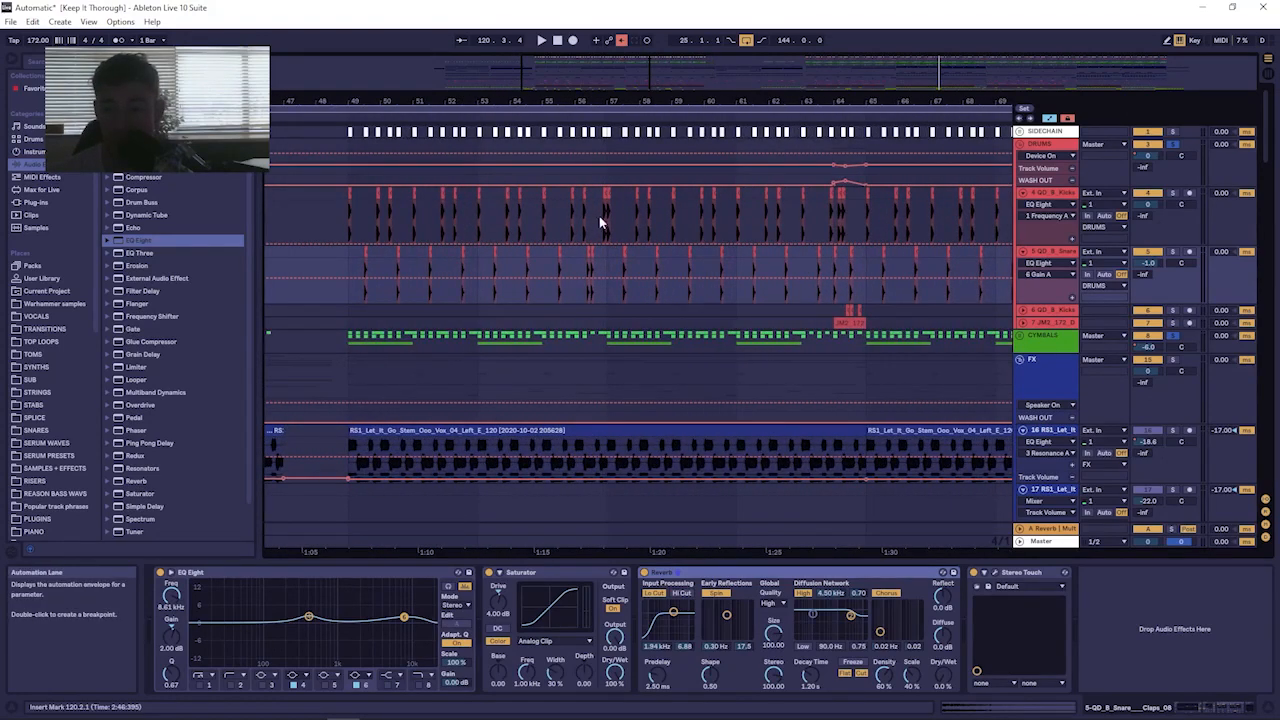
pyautogui.click(480, 213)
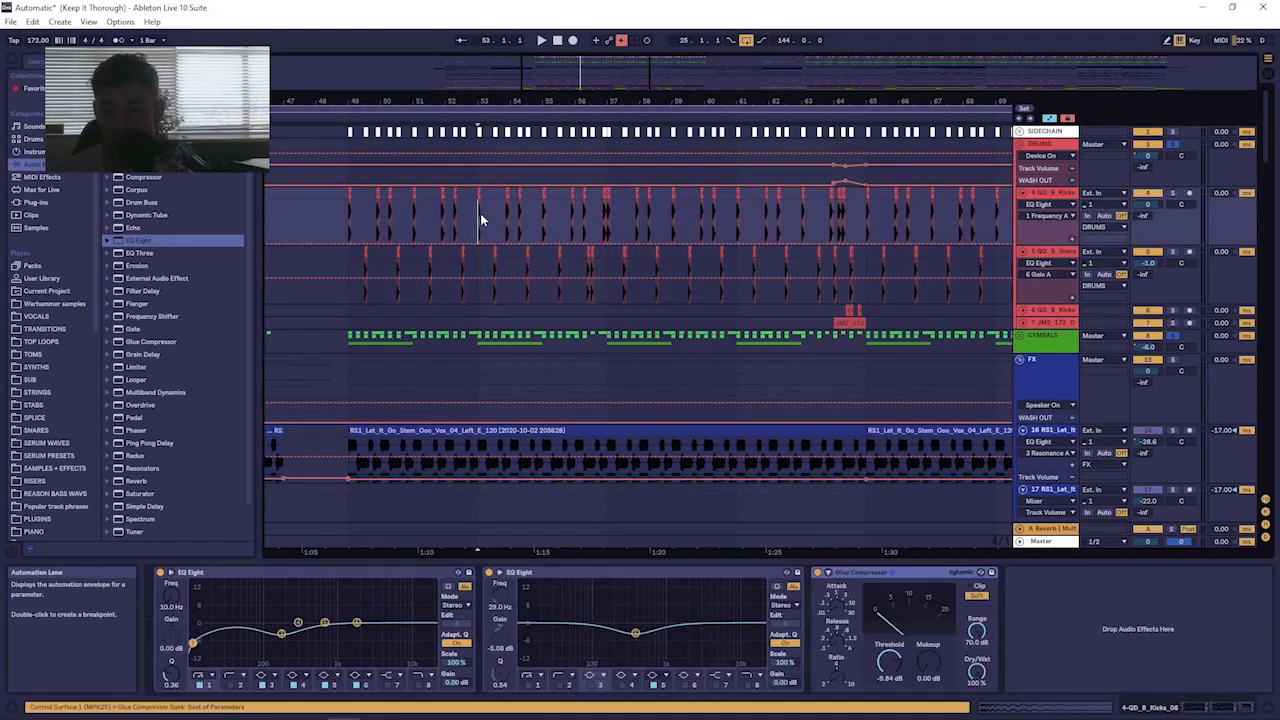
pyautogui.press('space')
pyautogui.moveTo(615, 100); pyautogui.dragTo(518, 165)
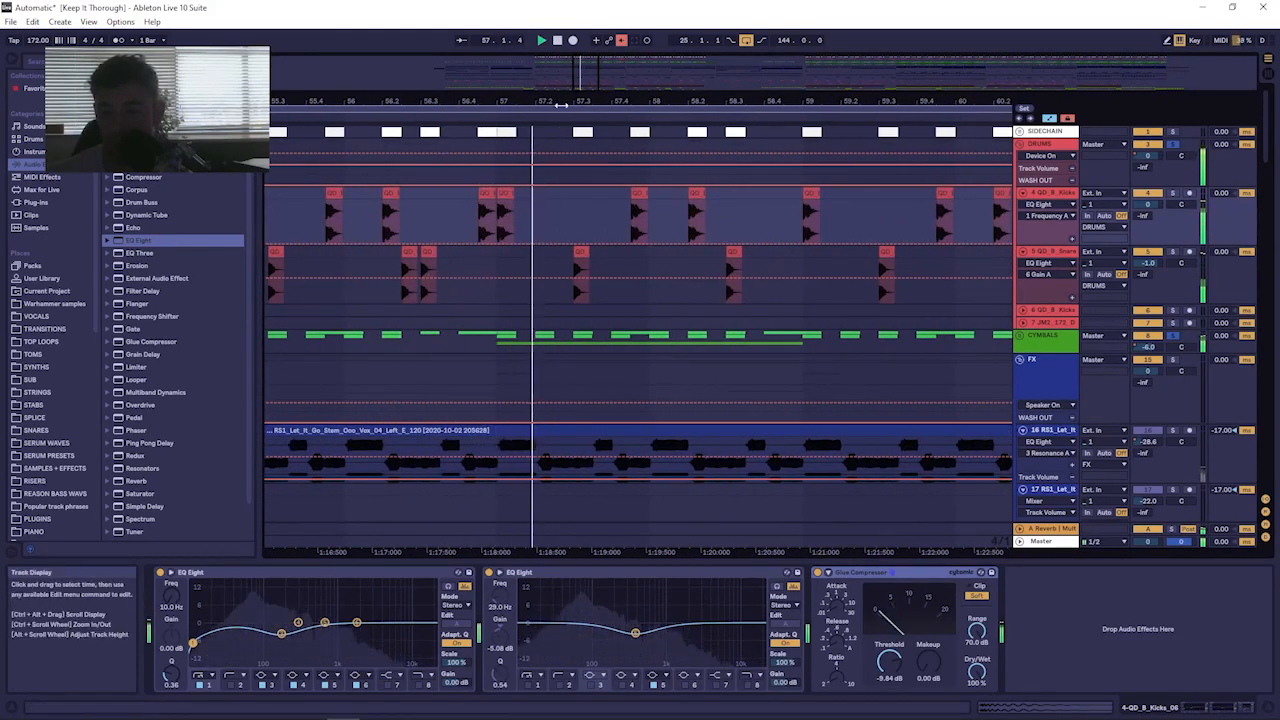
pyautogui.press('space')
# Locate the start of the second drop, and play its soloed drums and cymbals from 97.1.1.
pyautogui.moveTo(569, 101); pyautogui.dragTo(569, 42)
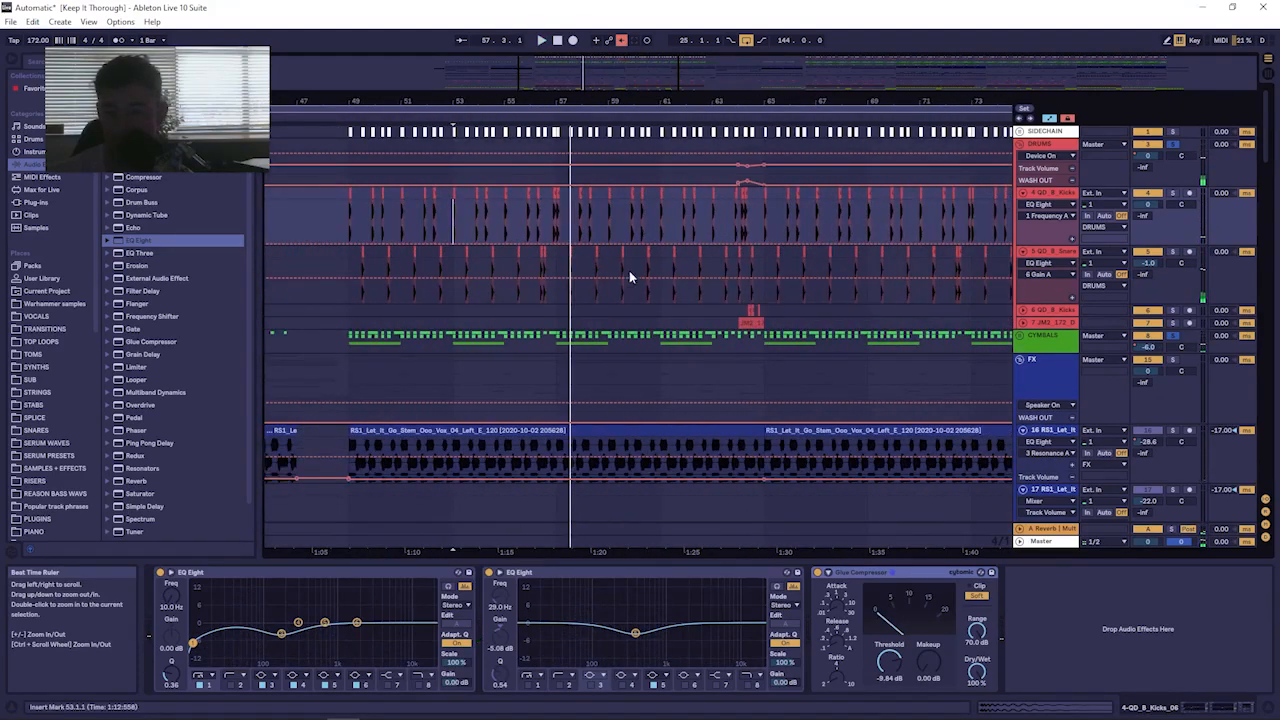
pyautogui.moveTo(697, 101); pyautogui.dragTo(697, 40)
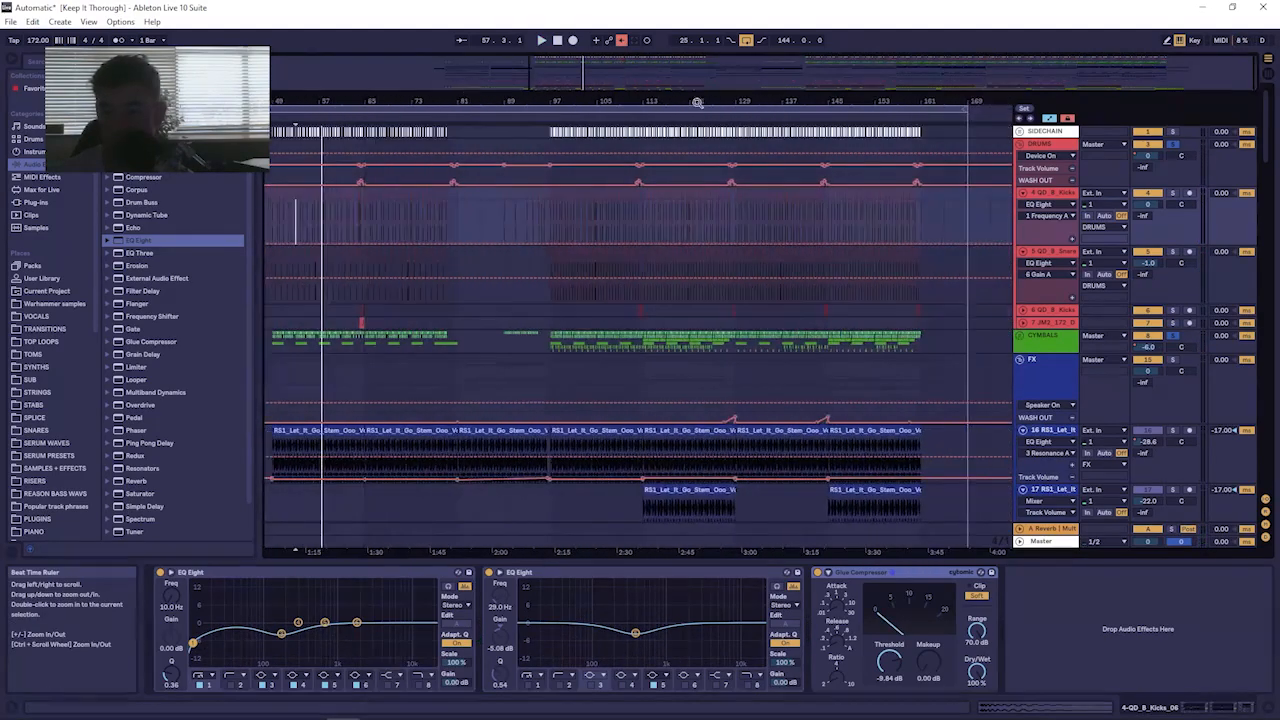
pyautogui.moveTo(649, 100); pyautogui.dragTo(560, 250)
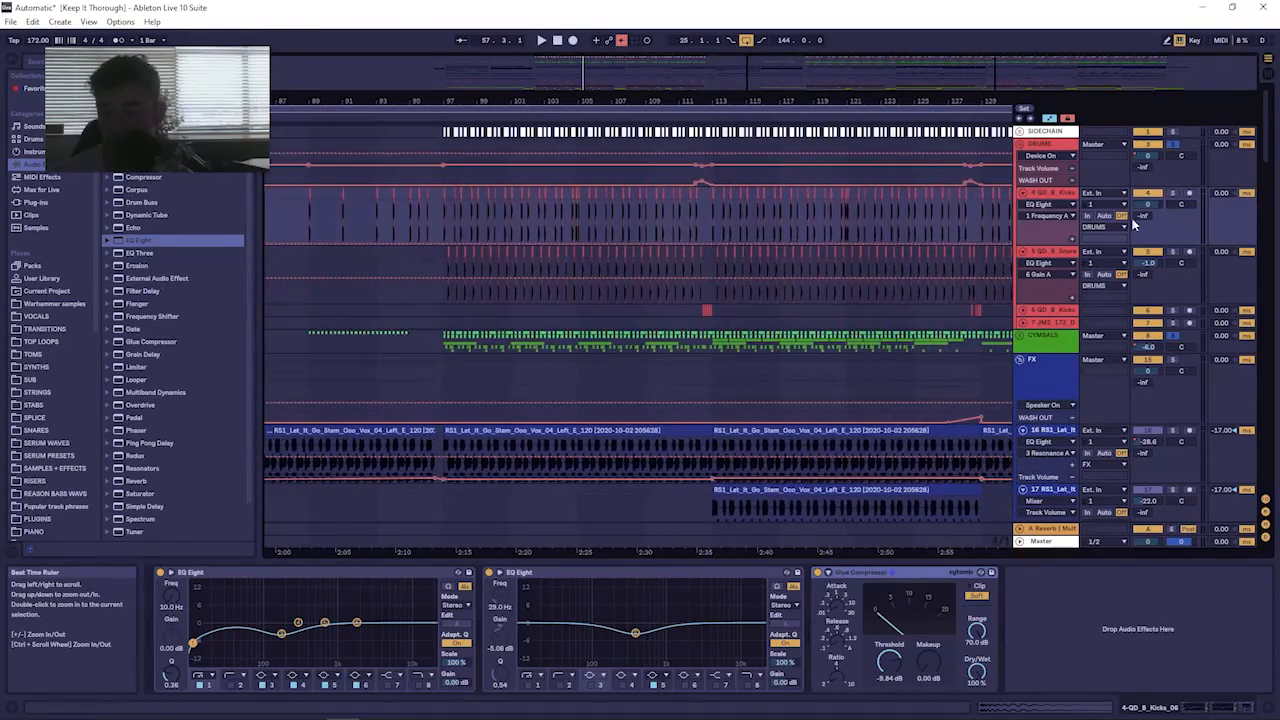
pyautogui.click(930, 196)
pyautogui.click(433, 213)
pyautogui.press('space')
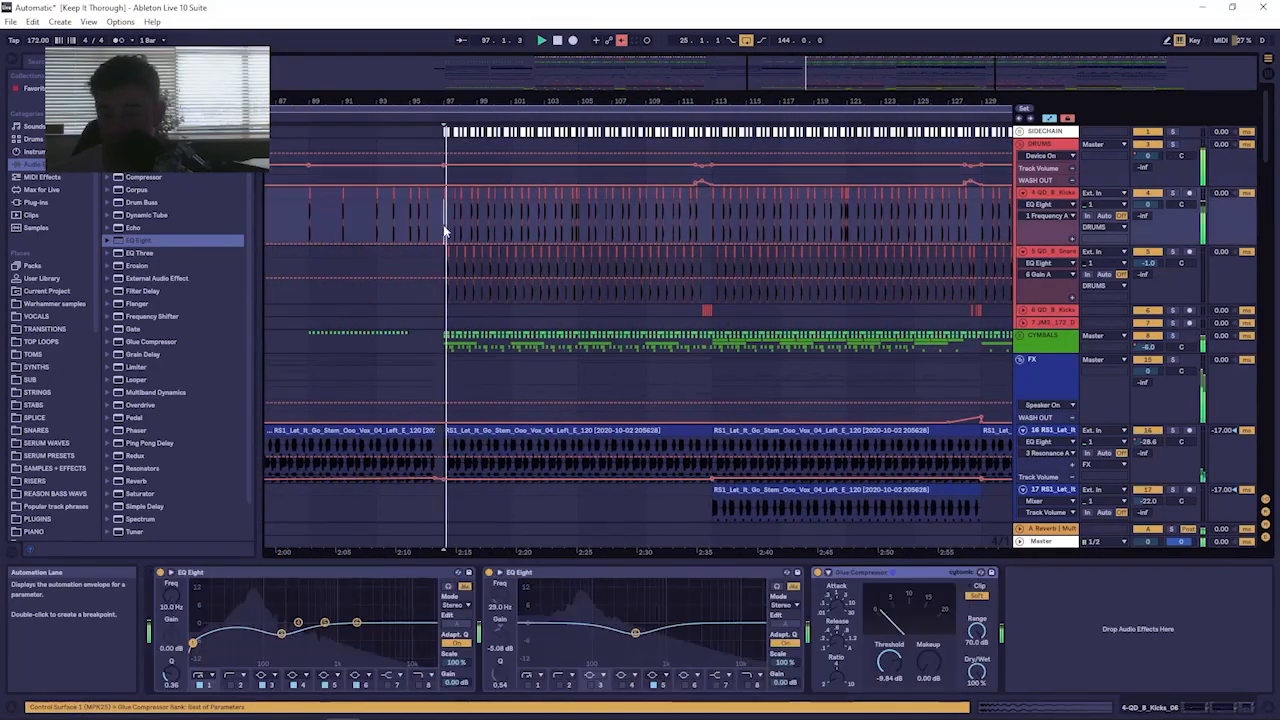
# Play the track 6 QD_B_Kicks fill in the full mix from 112.2.3, stop playback, and unfold the track.
pyautogui.moveTo(687, 101)
pyautogui.mouseDown()
pyautogui.moveTo(687, 50)
pyautogui.moveTo(688, 130)
pyautogui.moveTo(740, 250)
pyautogui.moveTo(572, 302)
pyautogui.mouseUp()
pyautogui.click(640, 310)
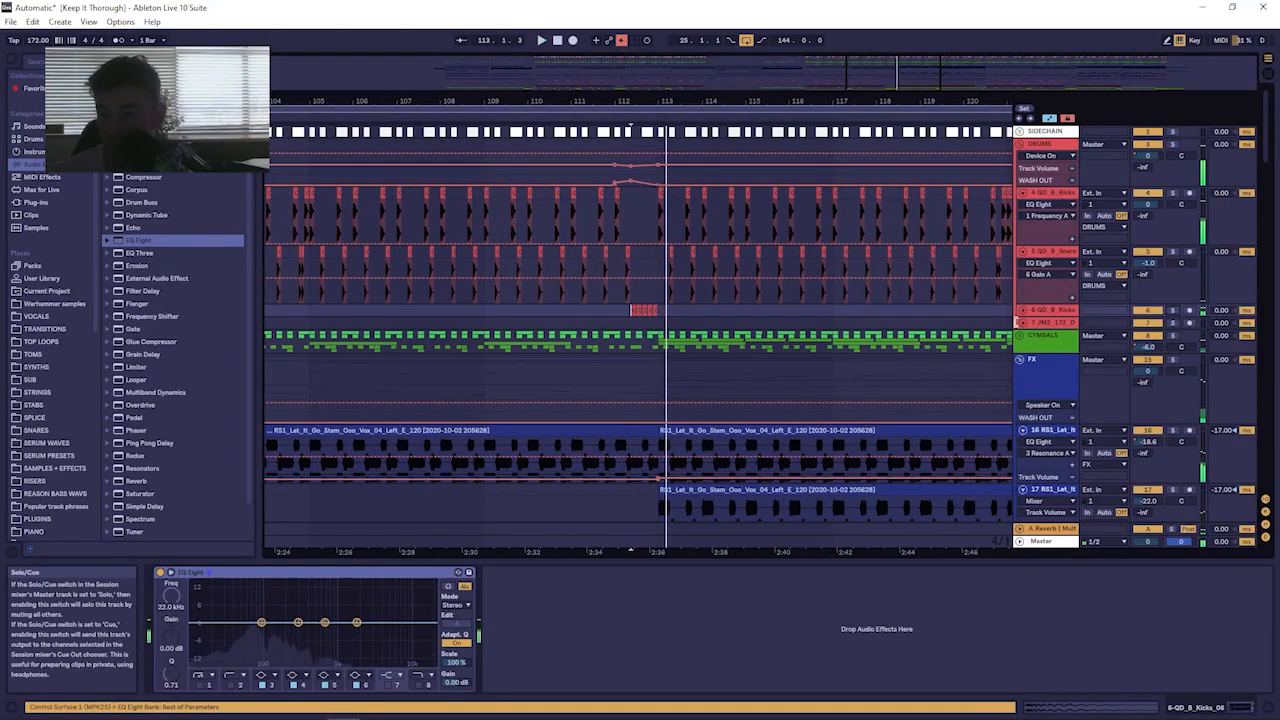
pyautogui.moveTo(643, 102); pyautogui.dragTo(983, 467)
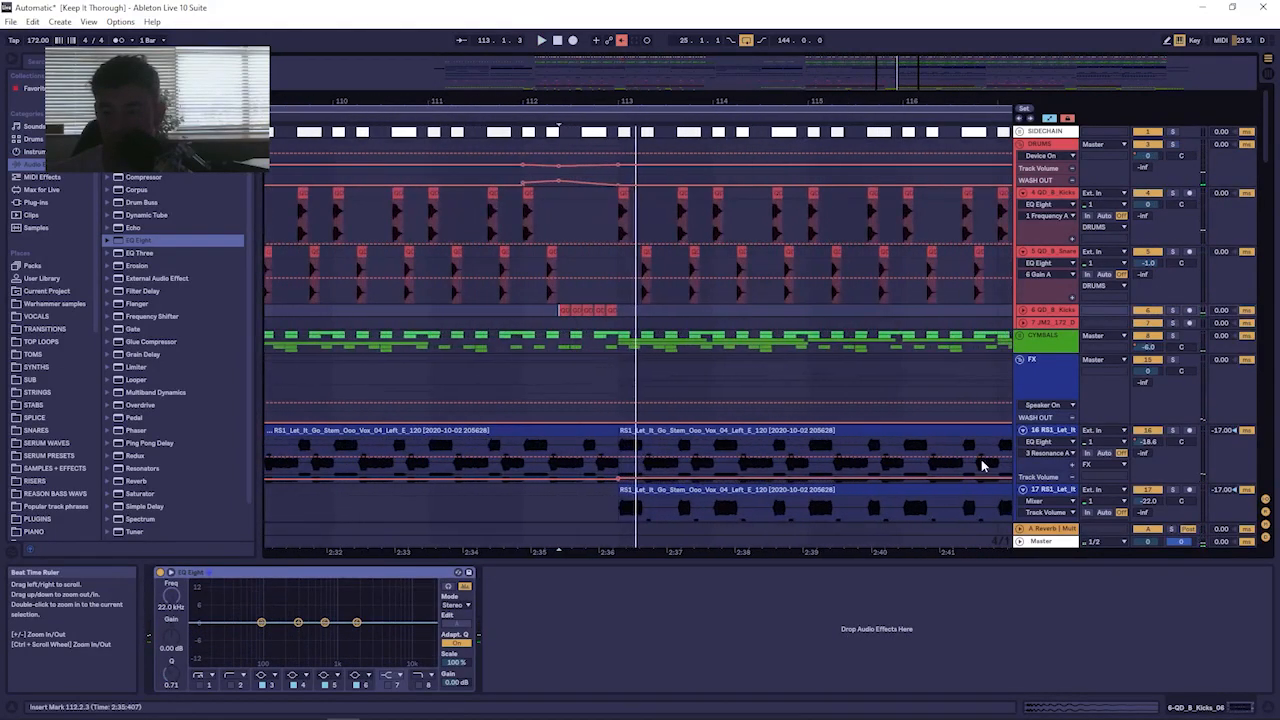
pyautogui.click(1020, 312)
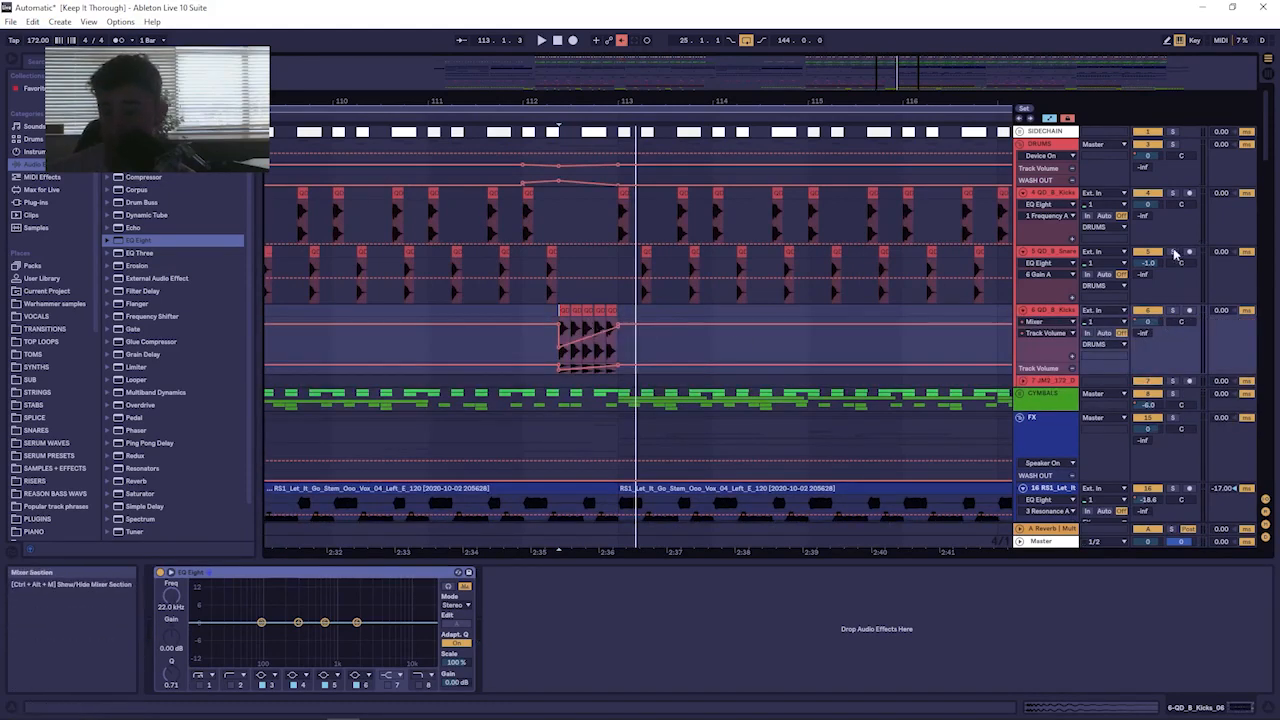
# Replay the full mix from 112.2.3 through the unfolded kick fill into bar 113, and stop playback.
pyautogui.moveTo(607, 97)
pyautogui.mouseDown()
pyautogui.moveTo(566, 97)
pyautogui.moveTo(570, 60)
pyautogui.mouseUp()
pyautogui.press('space')
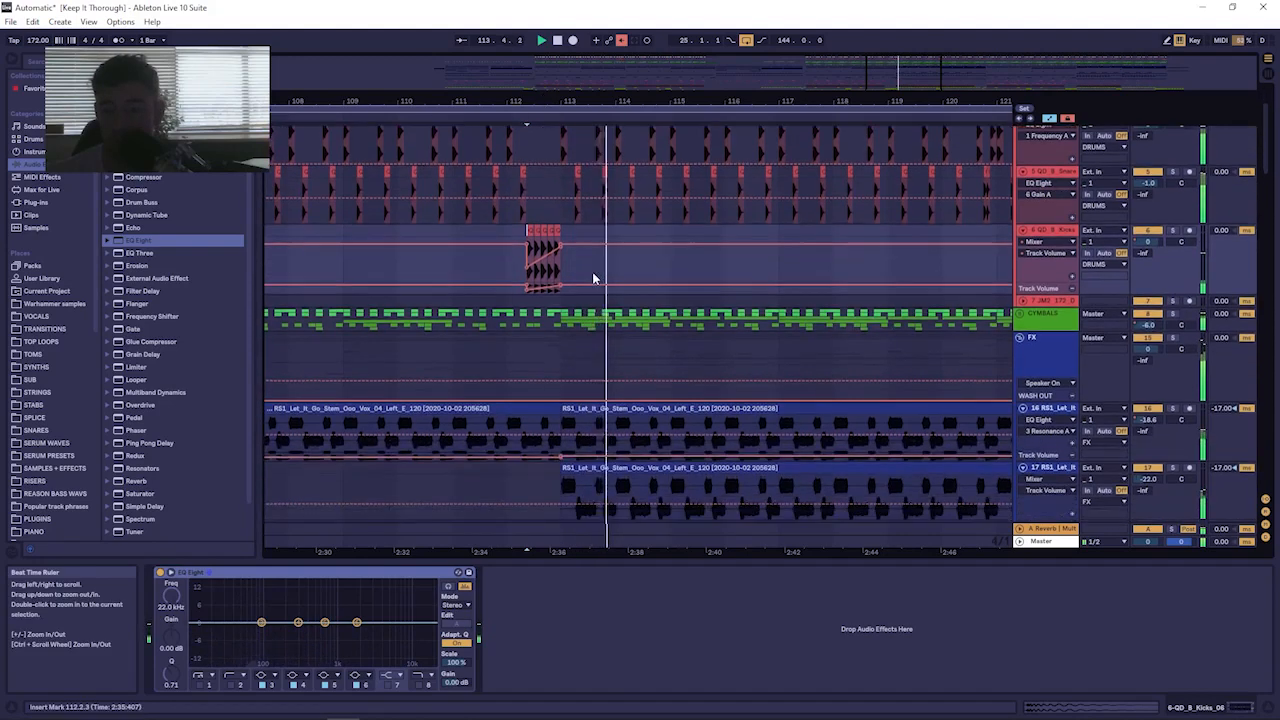
pyautogui.scroll(-5, 592, 271)
pyautogui.press('space')
# Play the full mix from the track 6 QD_B_Kicks fill at 128.2.3 into bar 131, and stop playback at the FX sweeps.
pyautogui.moveTo(586, 97); pyautogui.dragTo(430, 43)
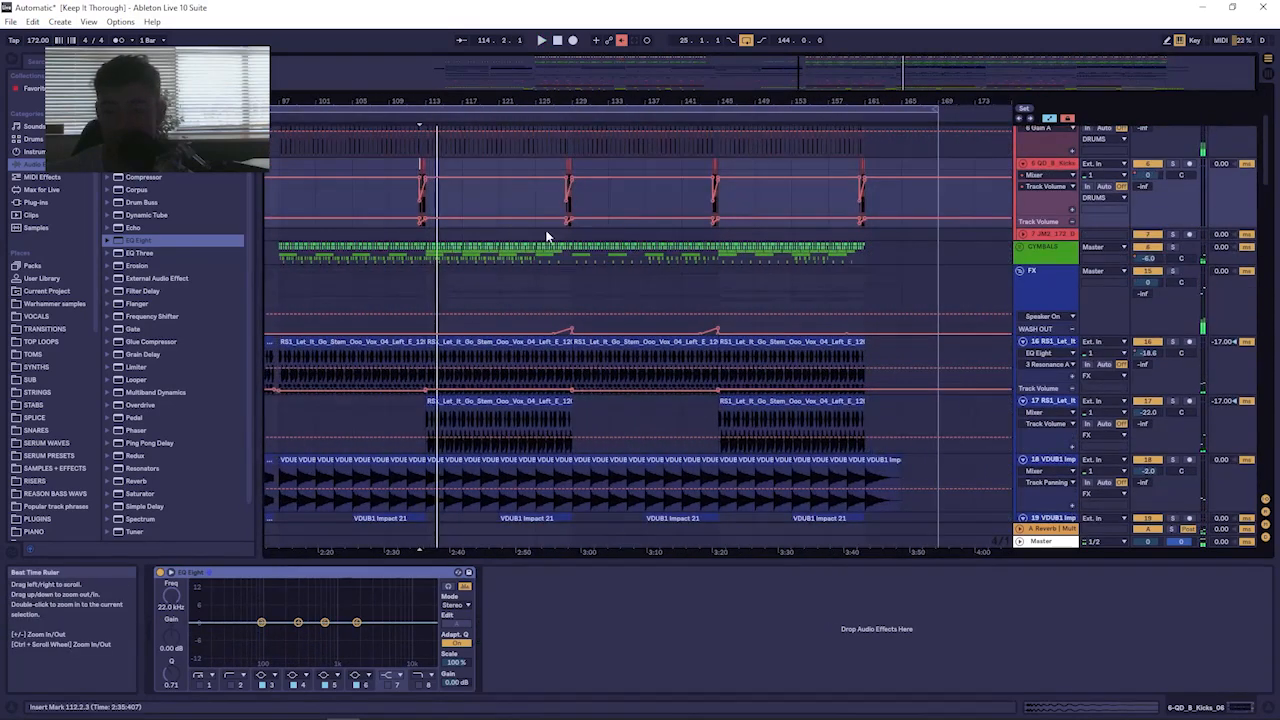
pyautogui.press('space')
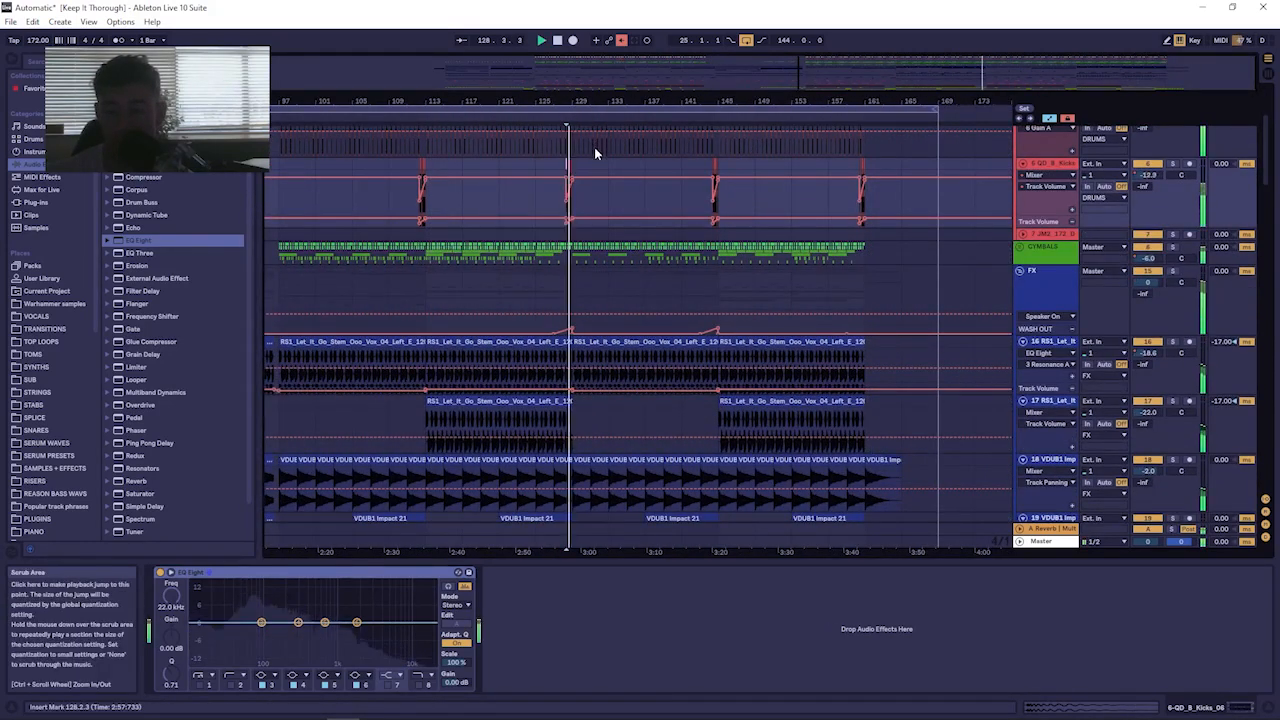
pyautogui.moveTo(601, 99)
pyautogui.mouseDown()
pyautogui.moveTo(601, 170)
pyautogui.moveTo(614, 105)
pyautogui.mouseUp()
pyautogui.scroll(-6, 628, 318)
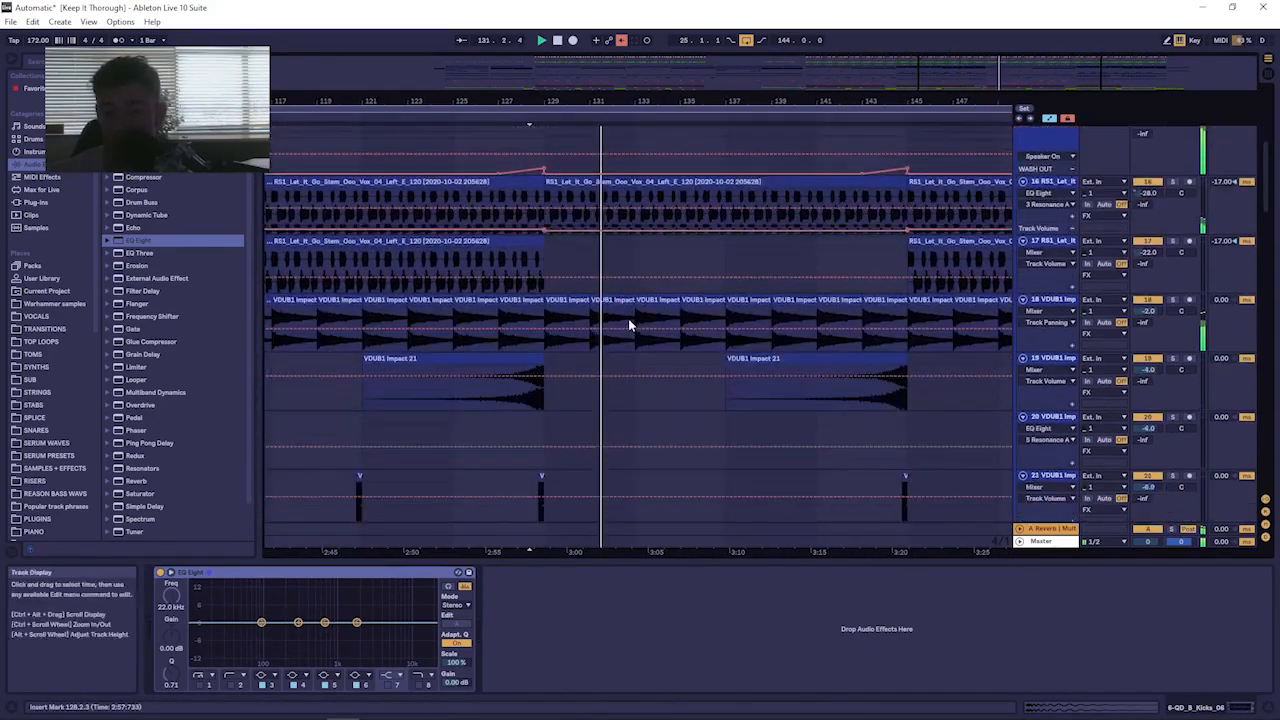
pyautogui.scroll(-8, 627, 298)
pyautogui.press('space')
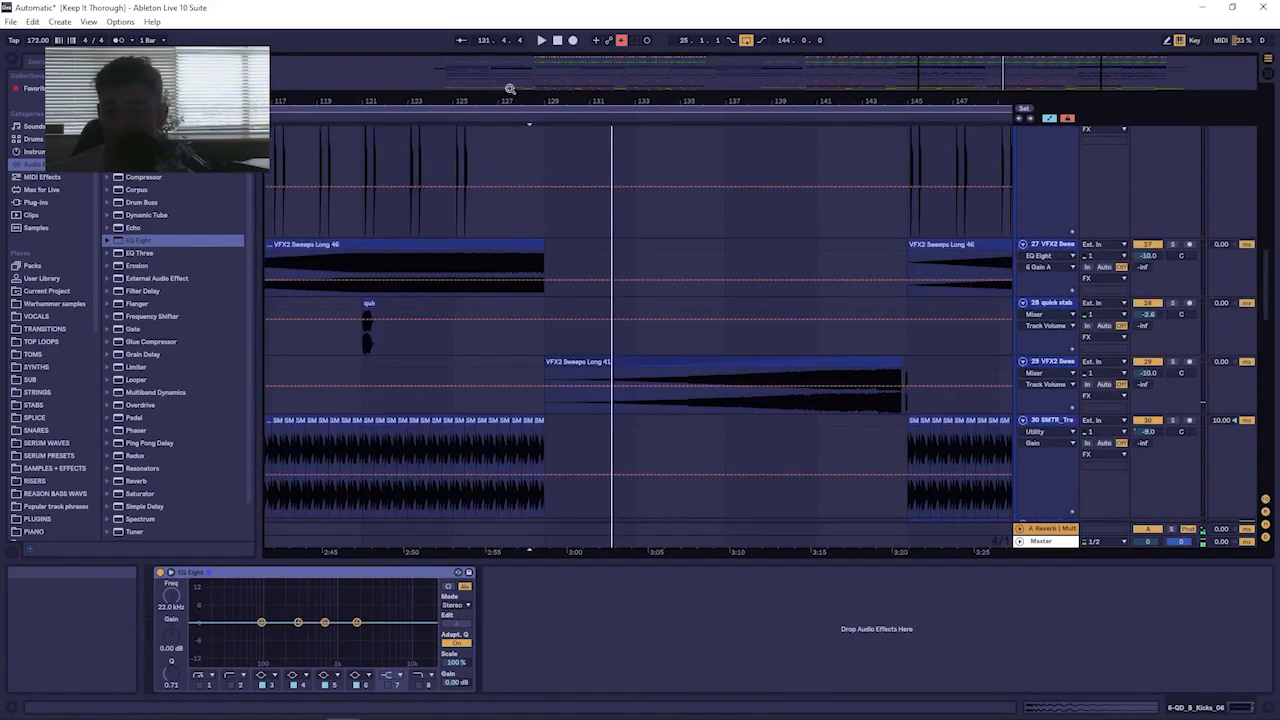
# Play the start of the second drop from 97.1.1, stop playback, and locate the track 30 SMTR_Trap loop at bar 113.
pyautogui.moveTo(509, 95); pyautogui.dragTo(577, 88)
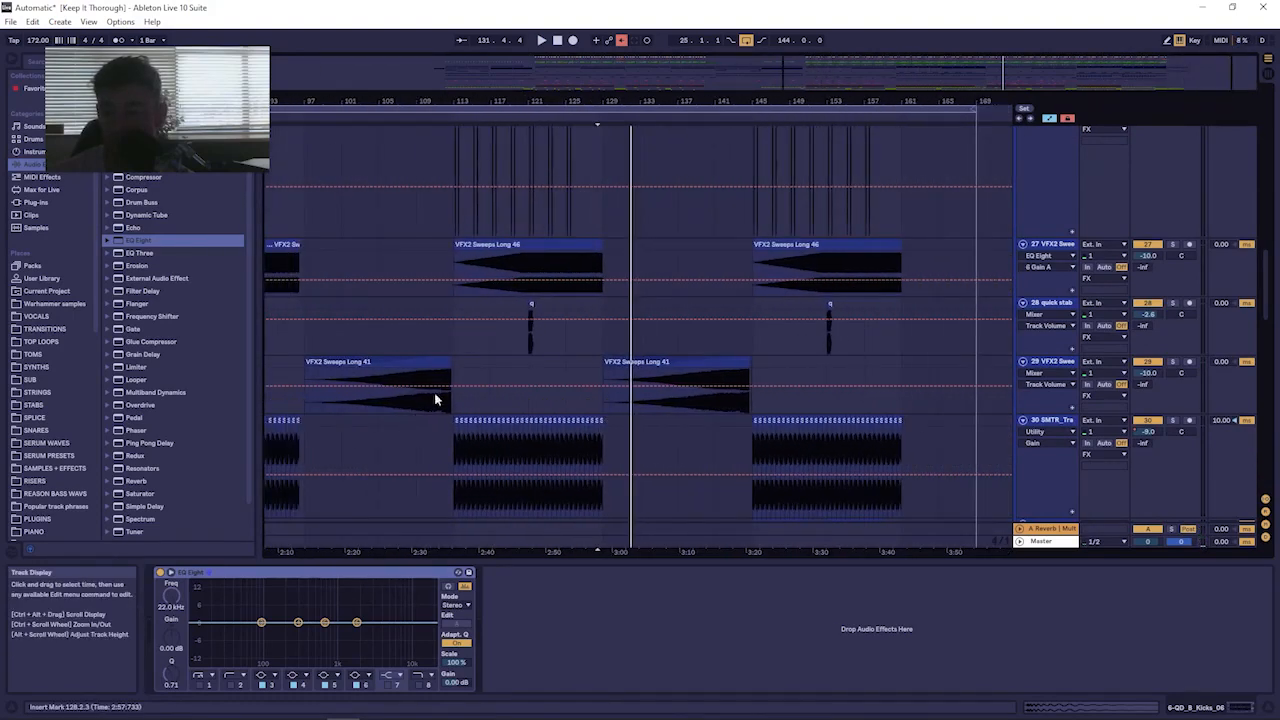
pyautogui.click(464, 352)
pyautogui.press('space')
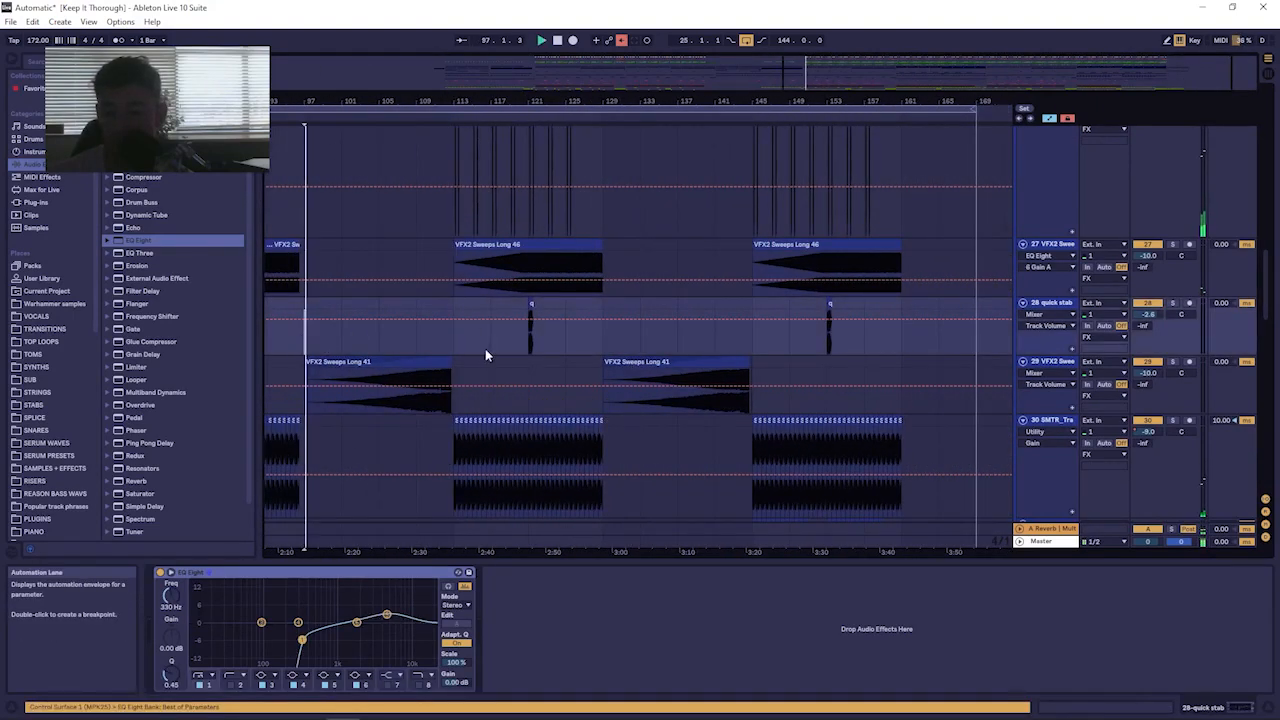
pyautogui.scroll(-5, 485, 348)
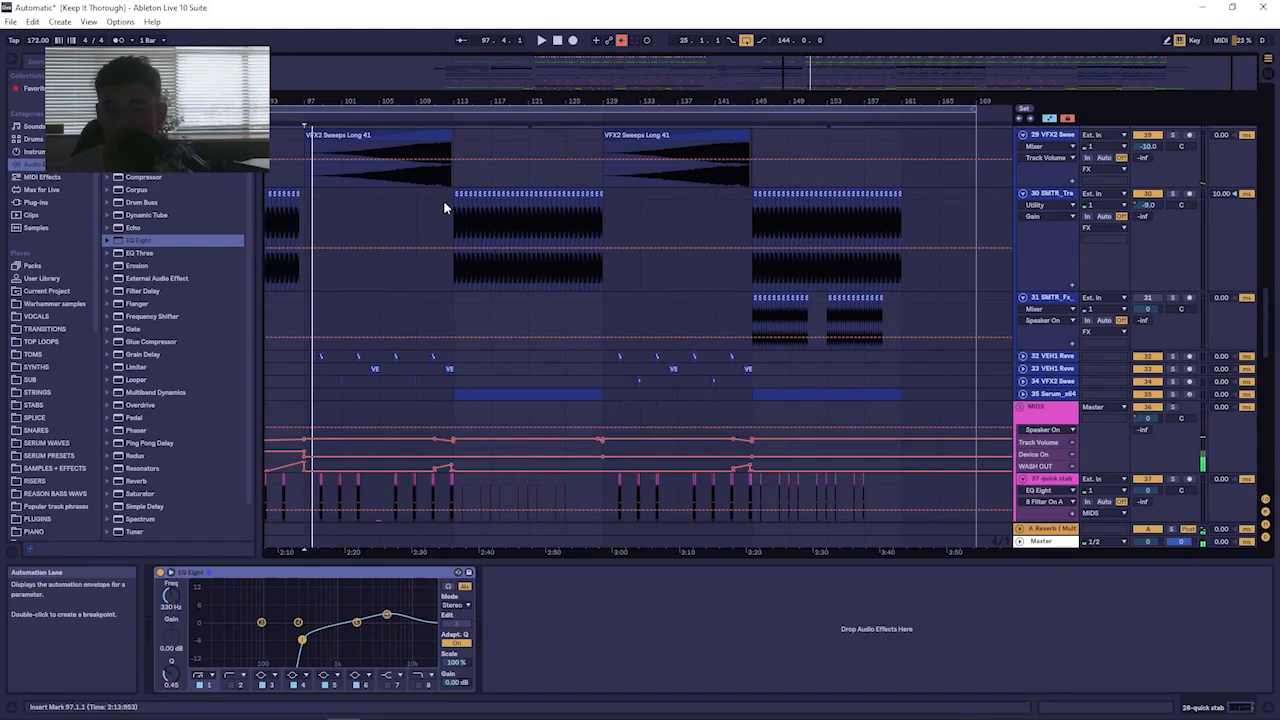
pyautogui.scroll(5, 590, 230)
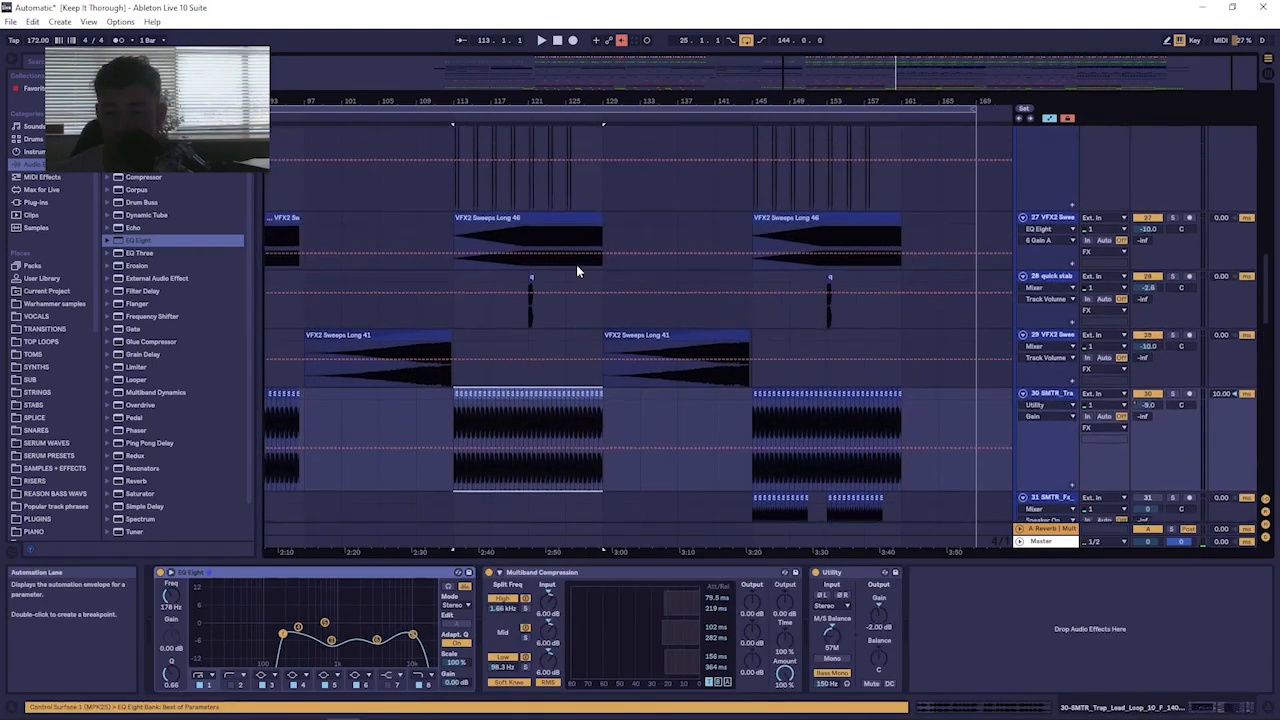
# Play the mix from 113.1.1 with the SMTR_Trap loop, solo the track 51 Chant Hey, and stop playback.
pyautogui.press('space')
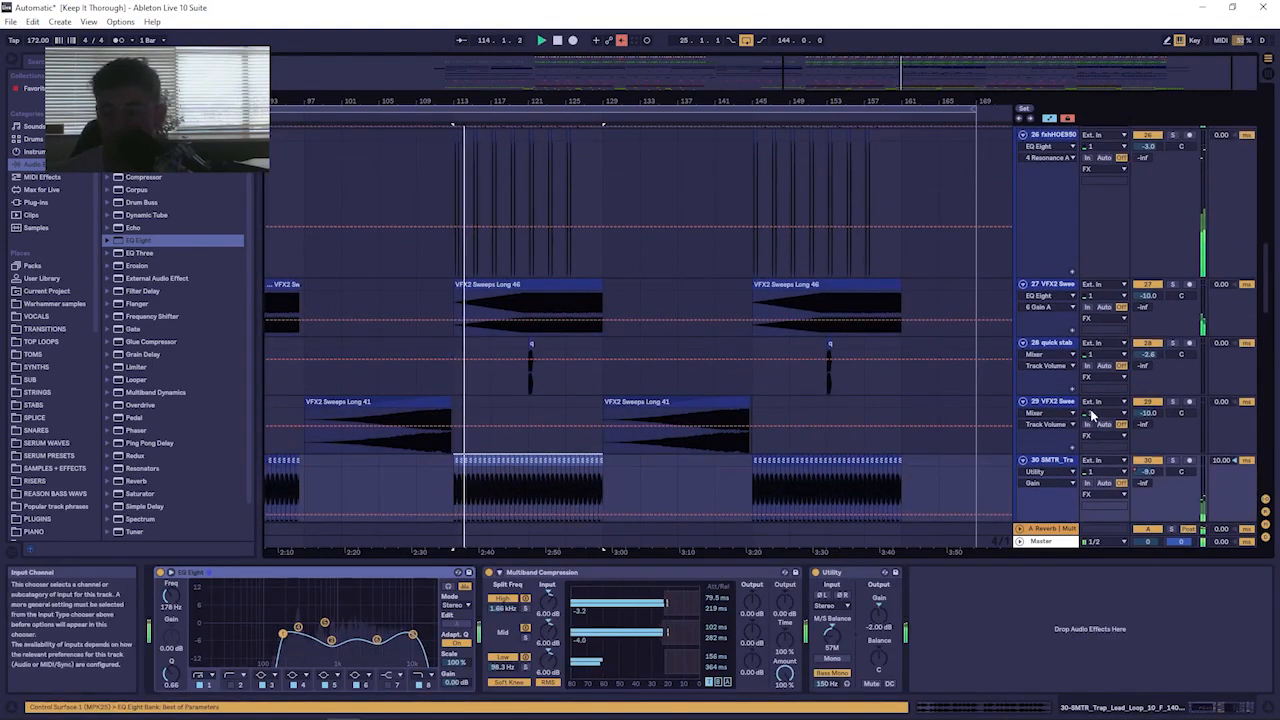
pyautogui.moveTo(1265, 279); pyautogui.dragTo(1266, 466)
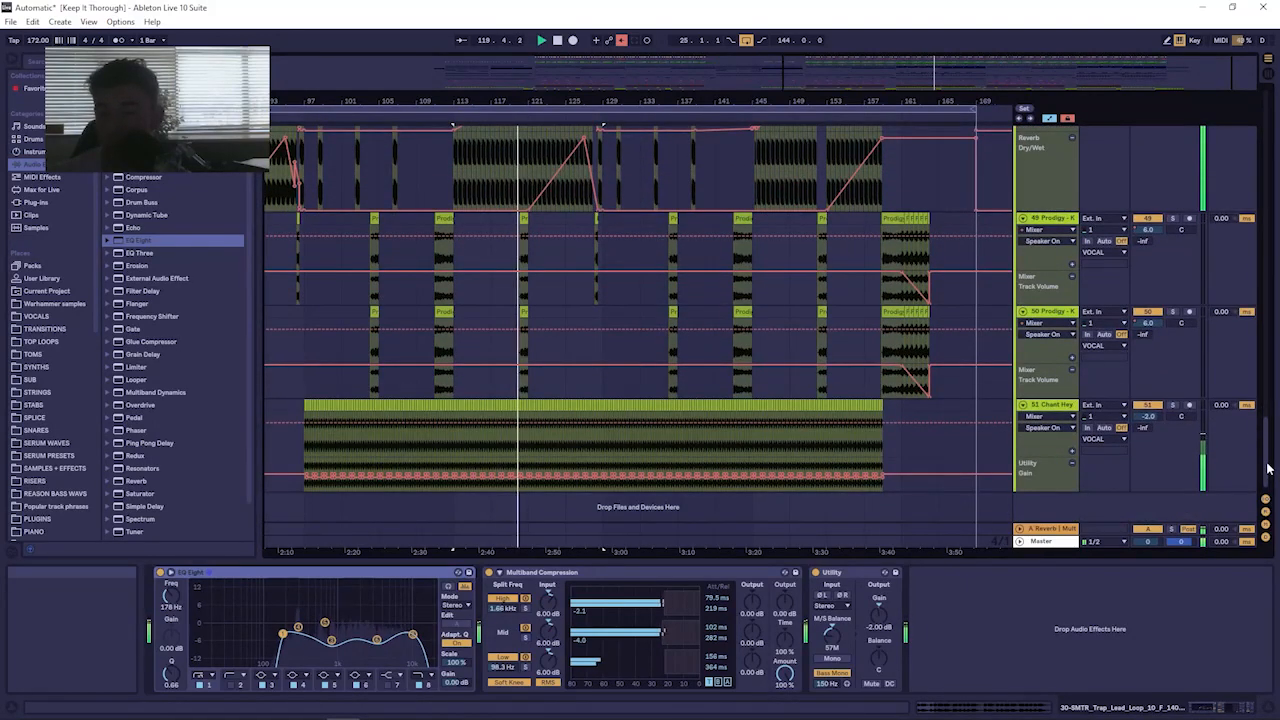
pyautogui.click(1181, 398)
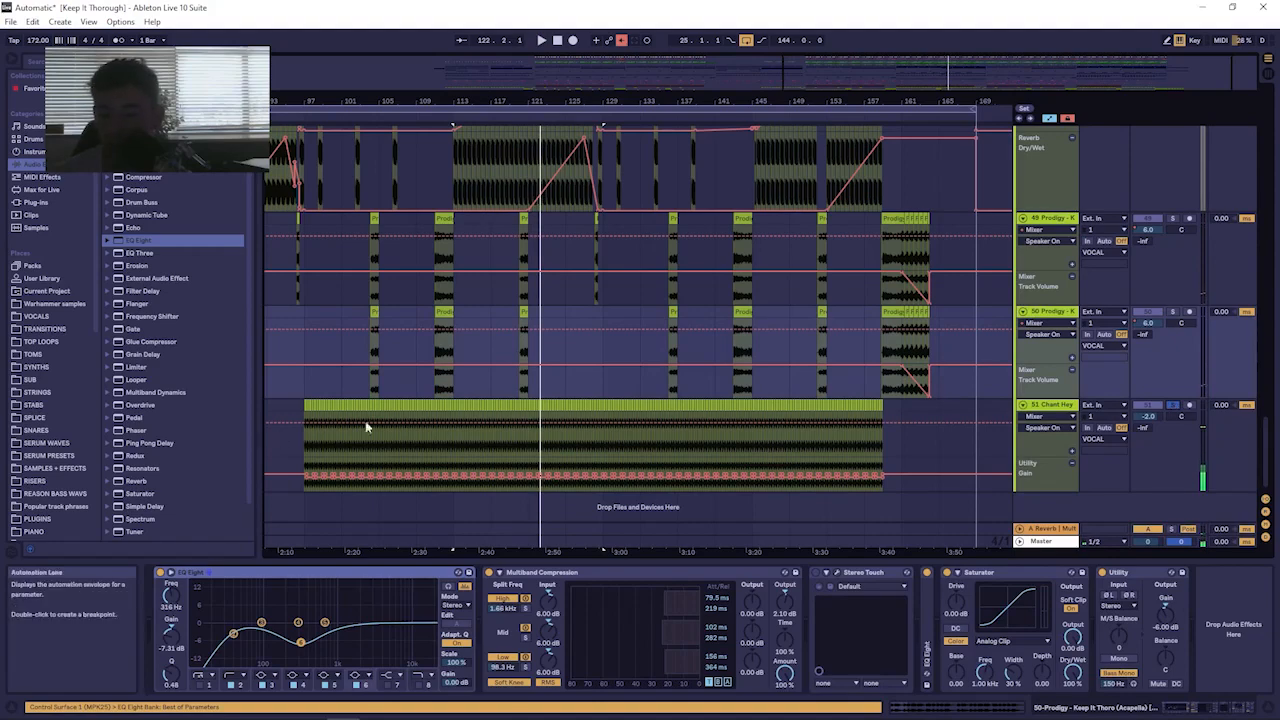
pyautogui.moveTo(1265, 448); pyautogui.dragTo(1253, 521)
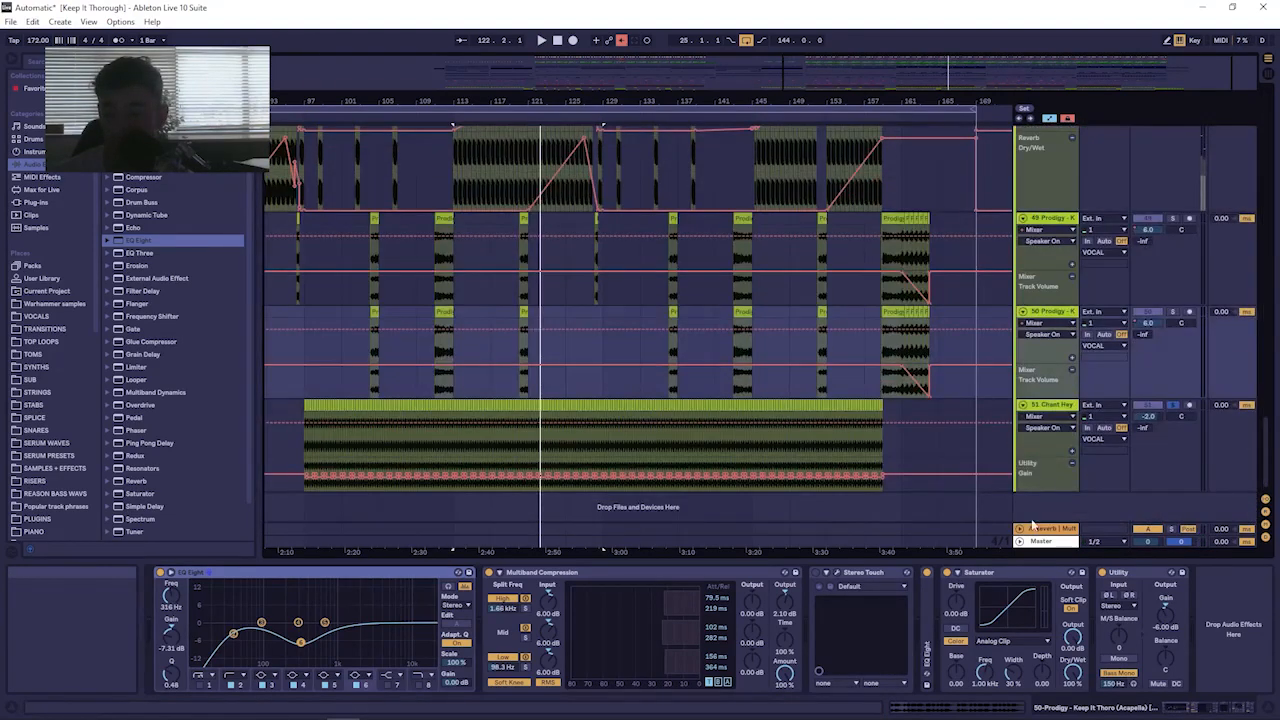
# Select the Chant Hey range on track 51 from 97.1.1 to 165.1.1, unsolo the track, and play the full mix.
pyautogui.moveTo(313, 97)
pyautogui.mouseDown()
pyautogui.moveTo(313, 80)
pyautogui.moveTo(313, 114)
pyautogui.moveTo(330, 98)
pyautogui.mouseUp()
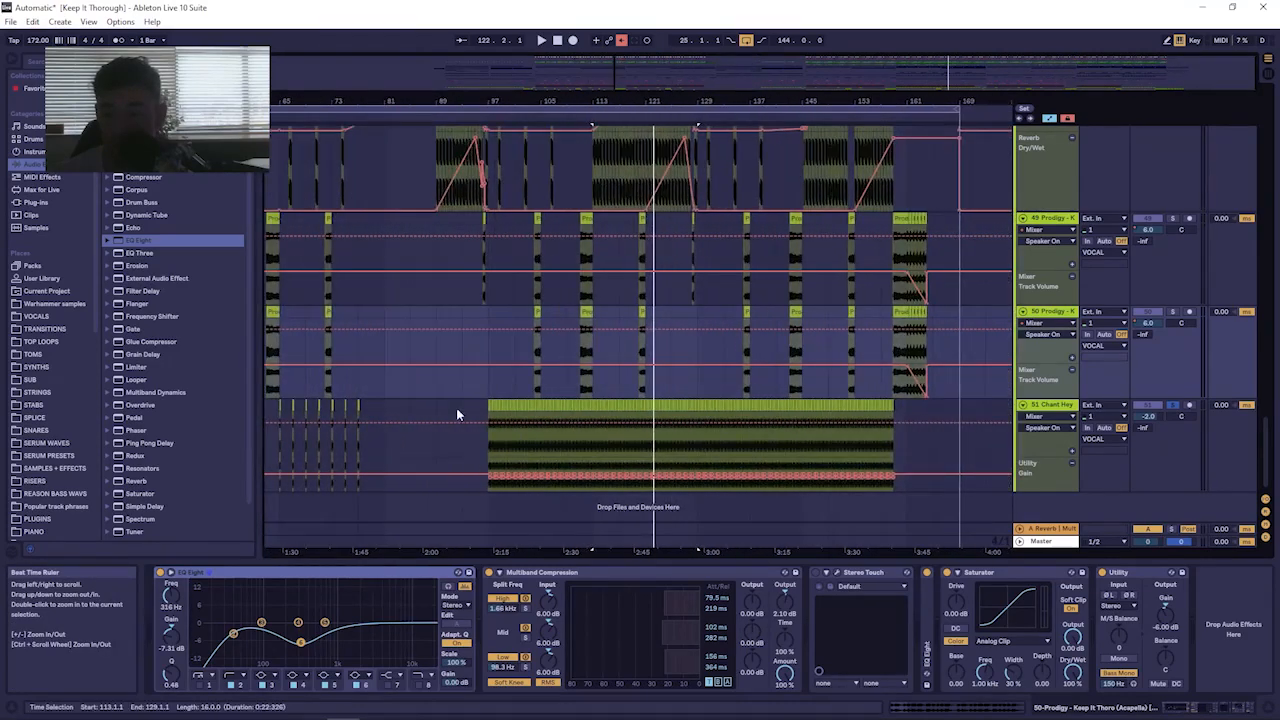
pyautogui.click(489, 405)
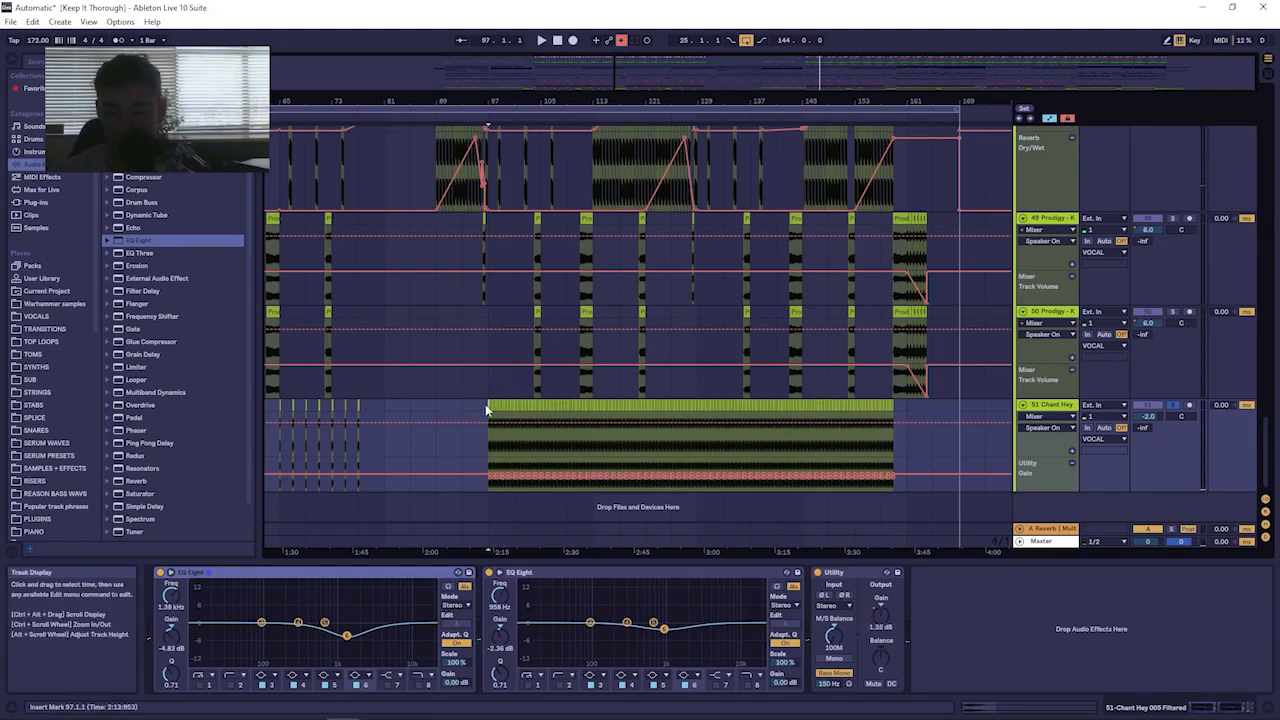
pyautogui.moveTo(487, 409); pyautogui.dragTo(935, 402)
pyautogui.click(1028, 395)
pyautogui.moveTo(670, 96); pyautogui.dragTo(670, 60)
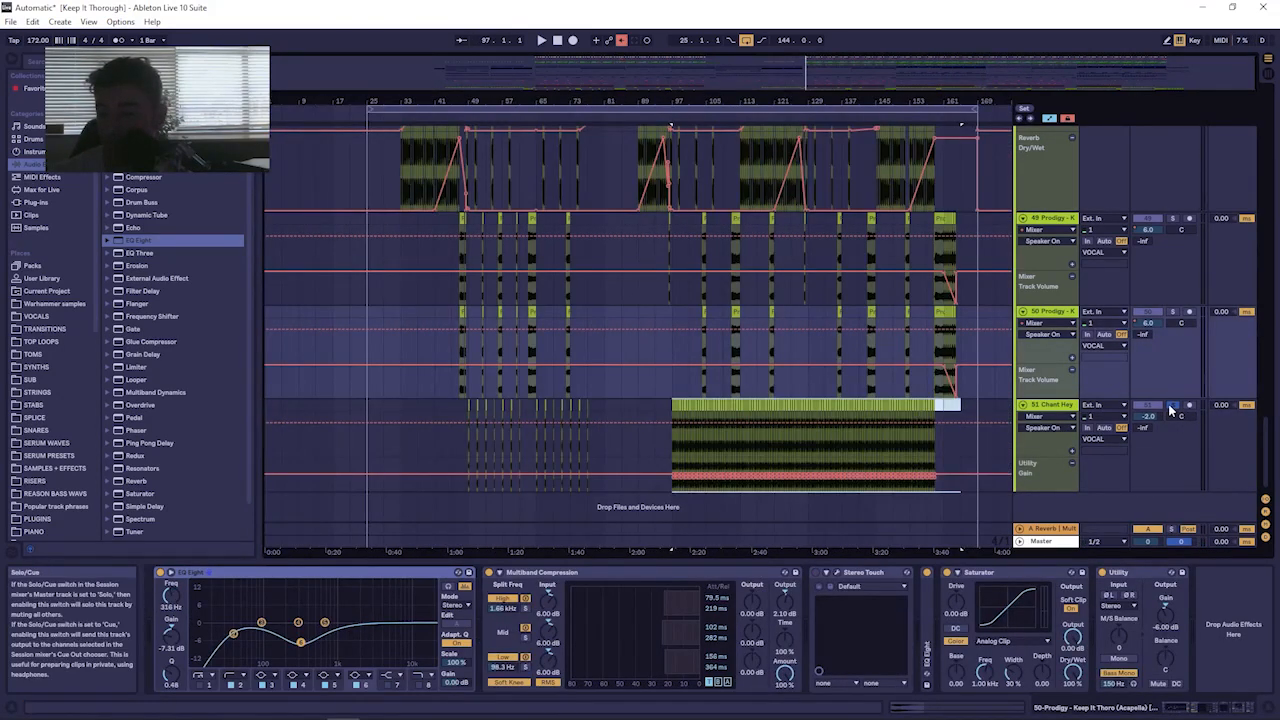
pyautogui.press('space')
# Fold tracks 49 and 50 during playback, show the devices of track 51 Chant Hey, and stop playback.
pyautogui.moveTo(883, 101); pyautogui.dragTo(757, 165)
pyautogui.click(1023, 313)
pyautogui.click(1022, 219)
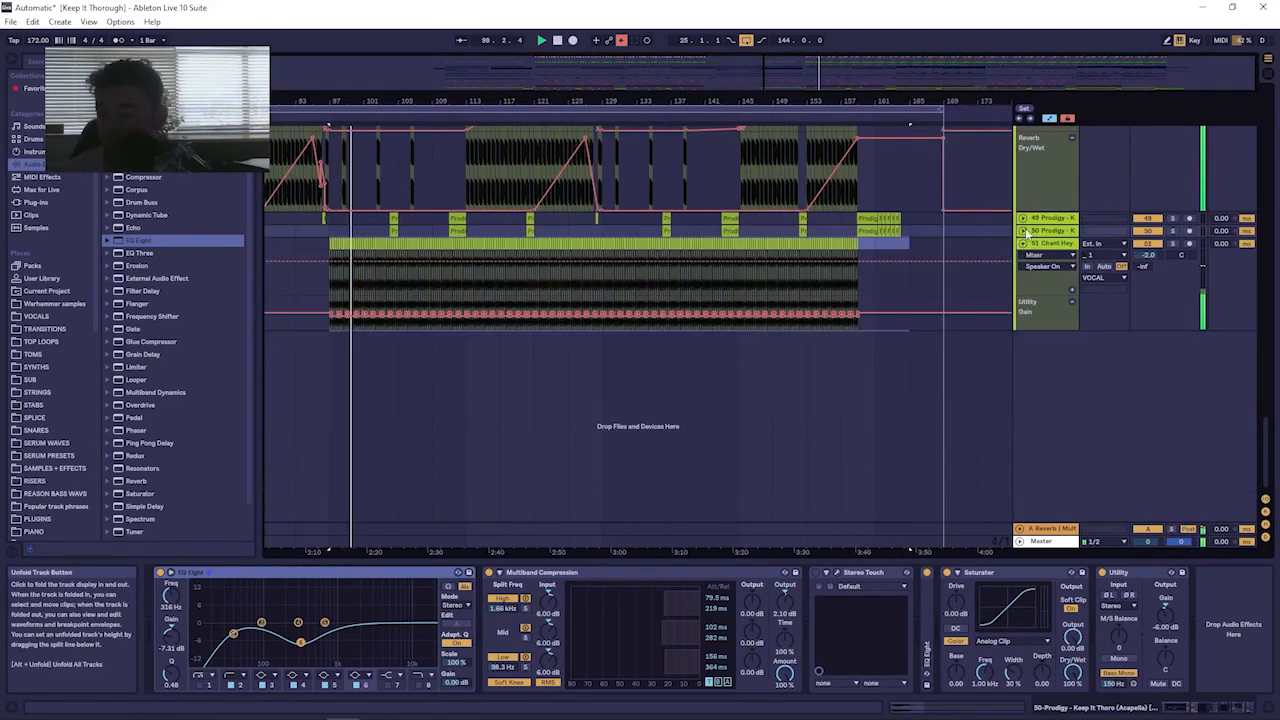
pyautogui.click(1040, 244)
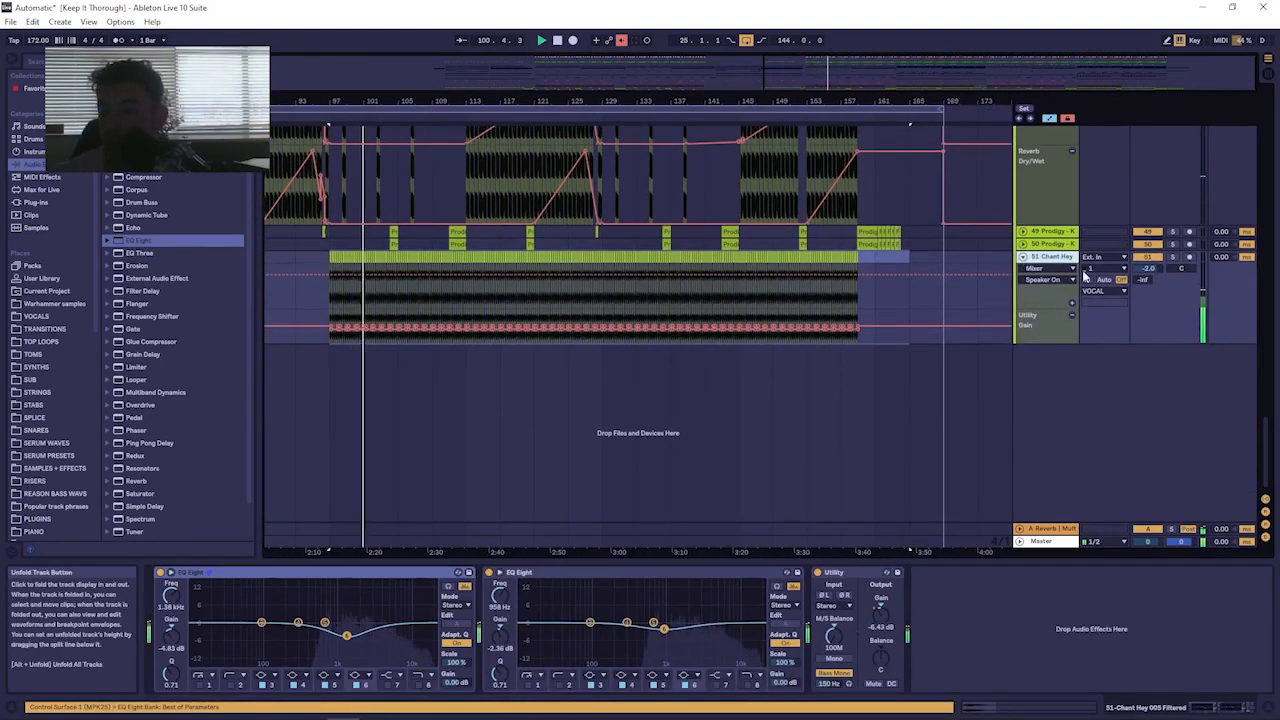
pyautogui.scroll(3, 1150, 280)
pyautogui.moveTo(1268, 430); pyautogui.dragTo(1262, 303)
pyautogui.moveTo(1258, 390); pyautogui.dragTo(1262, 350)
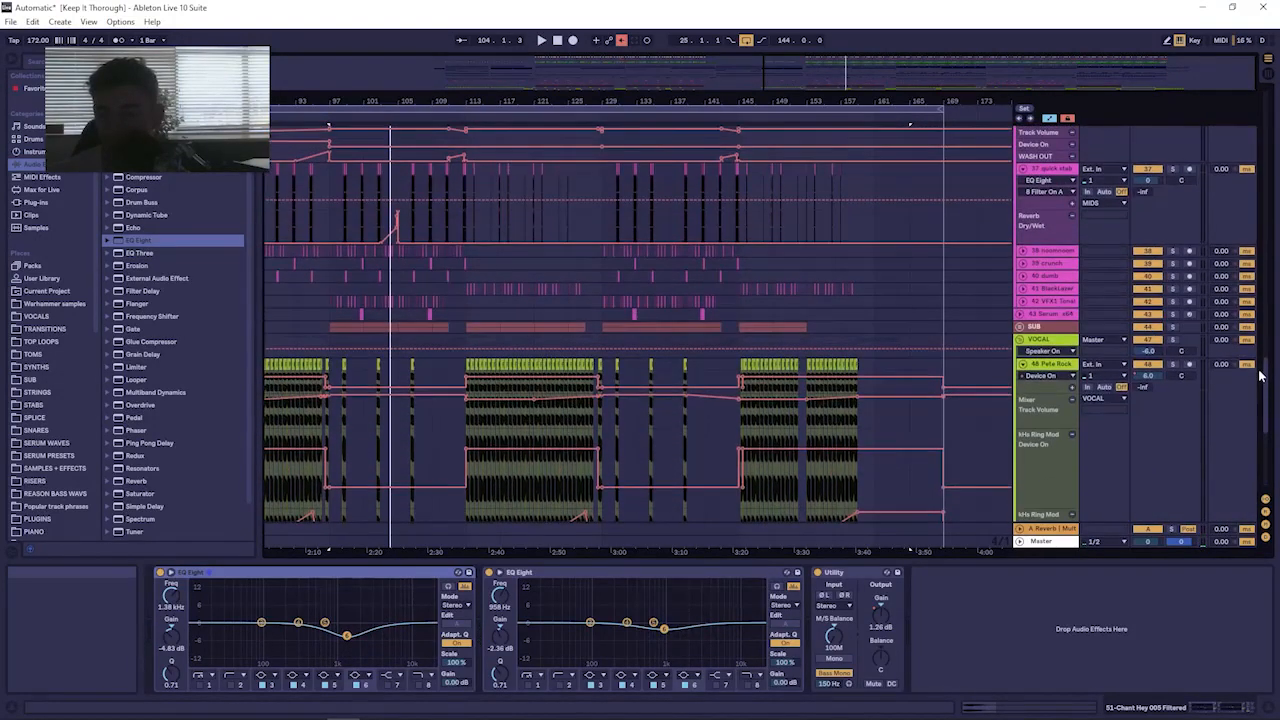
# Fold track 48 Pete Rock, unfold the SUB group with its Serum tracks, and show the devices of track 45.
pyautogui.click(1022, 365)
pyautogui.click(1020, 380)
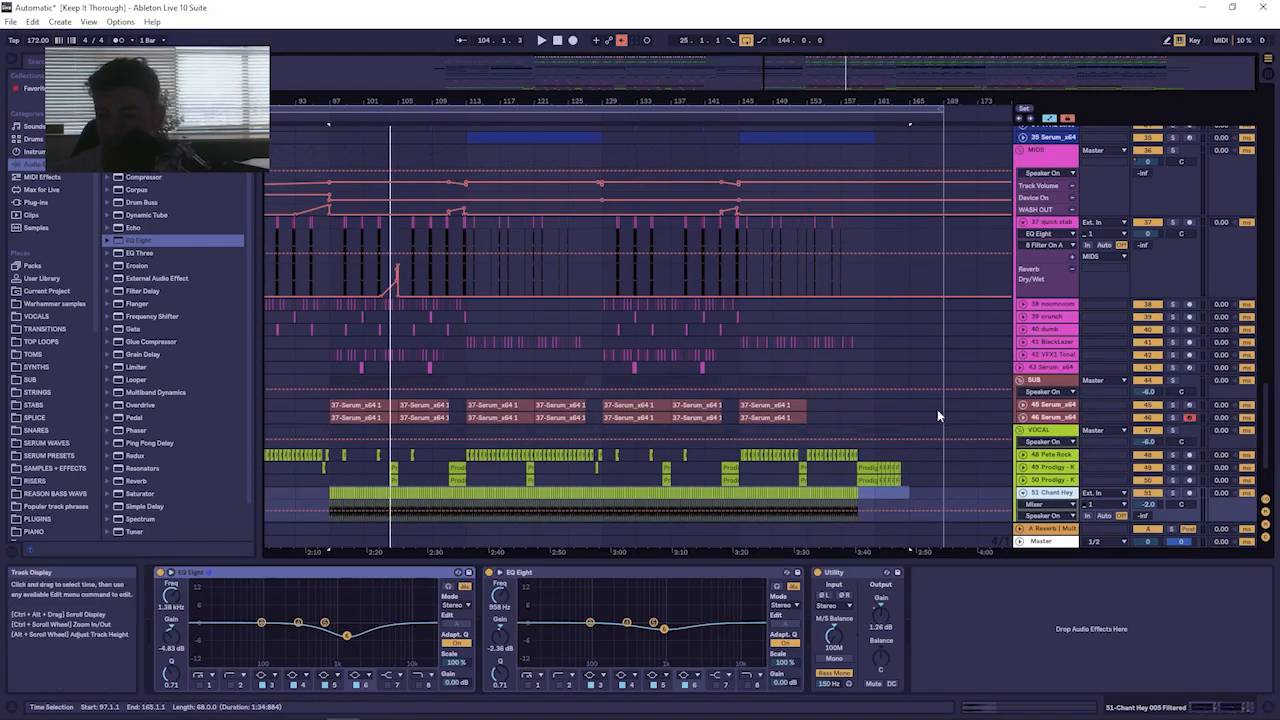
pyautogui.click(1023, 406)
pyautogui.scroll(-4, 1030, 400)
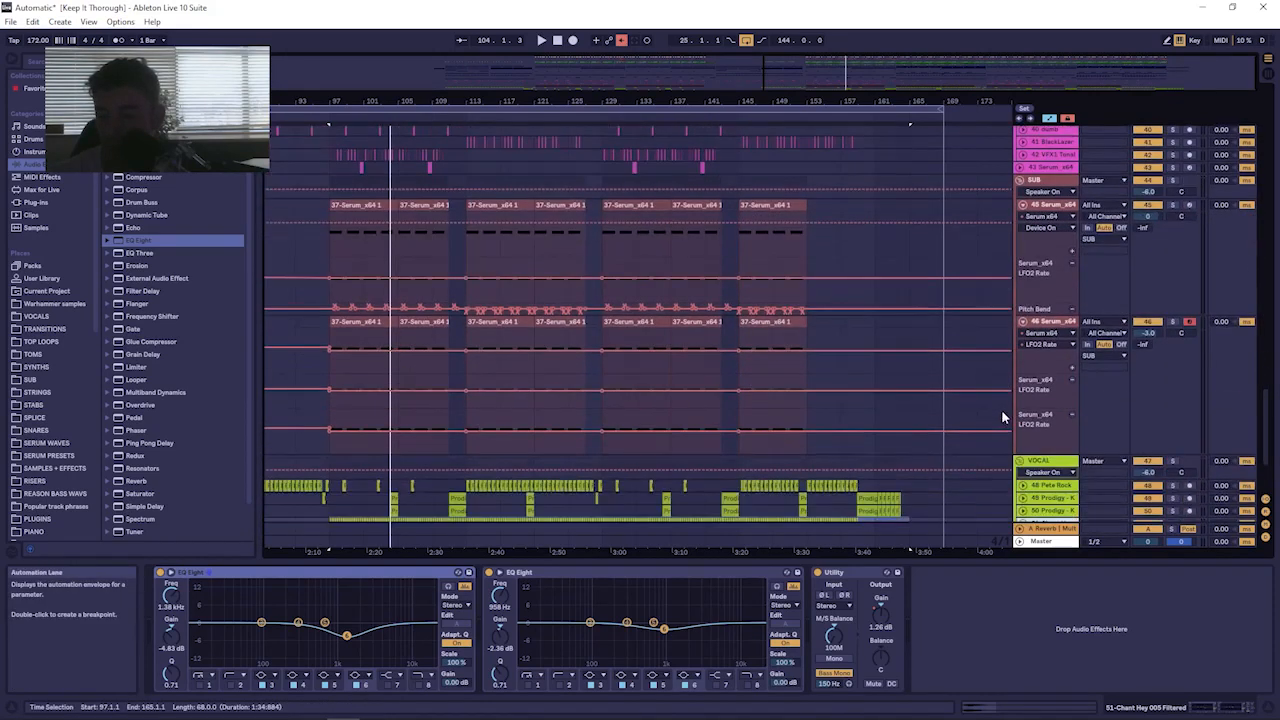
pyautogui.click(1045, 207)
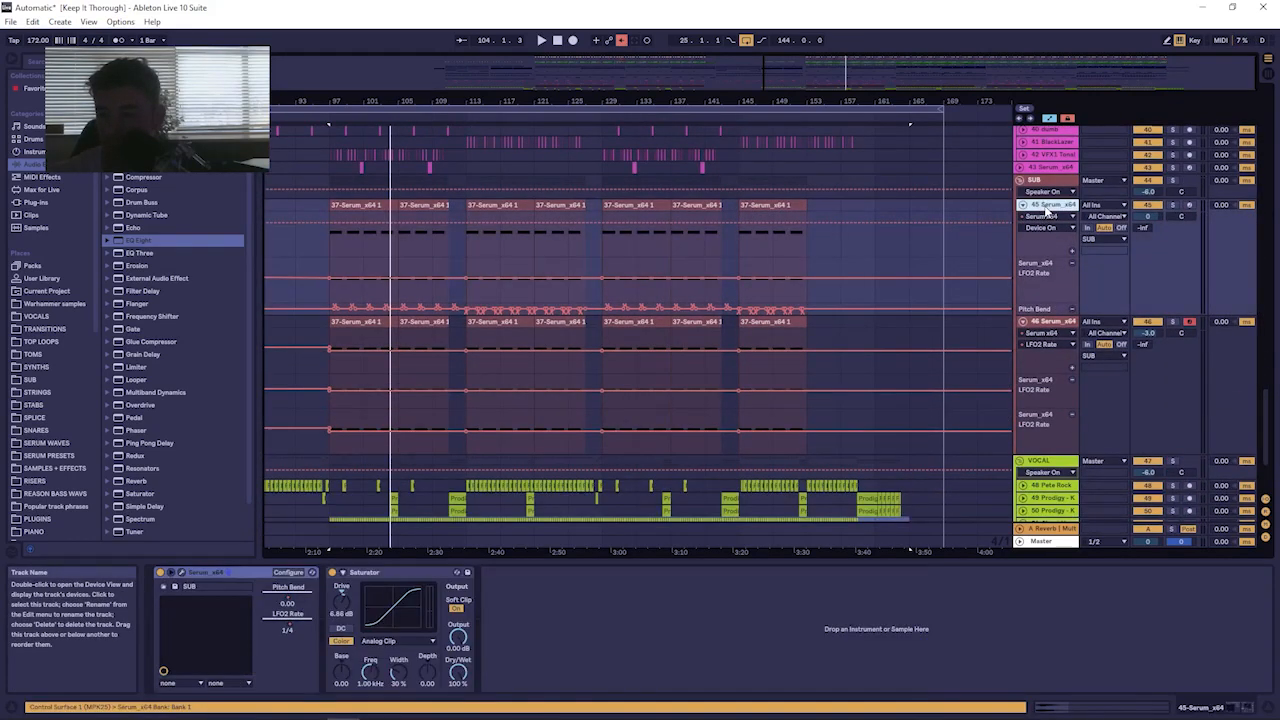
# Show the devices of the MIDIS group and of the Master track.
pyautogui.scroll(6, 830, 232)
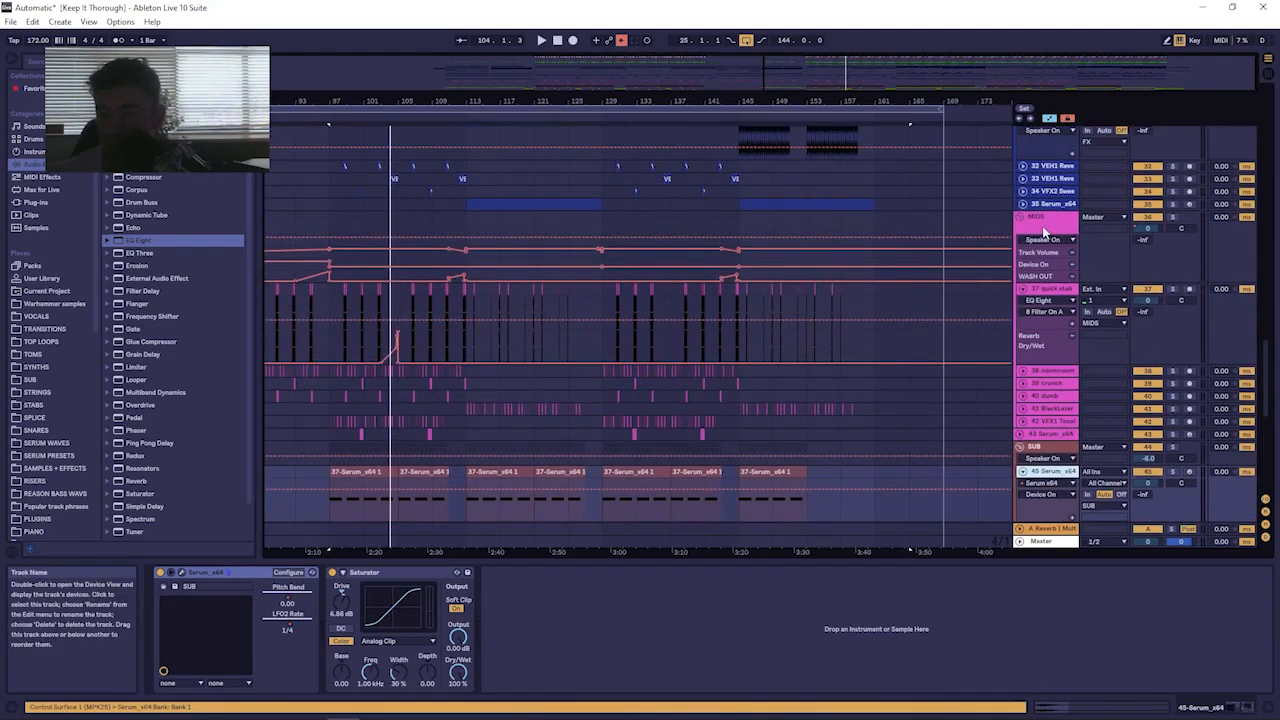
pyautogui.click(1022, 257)
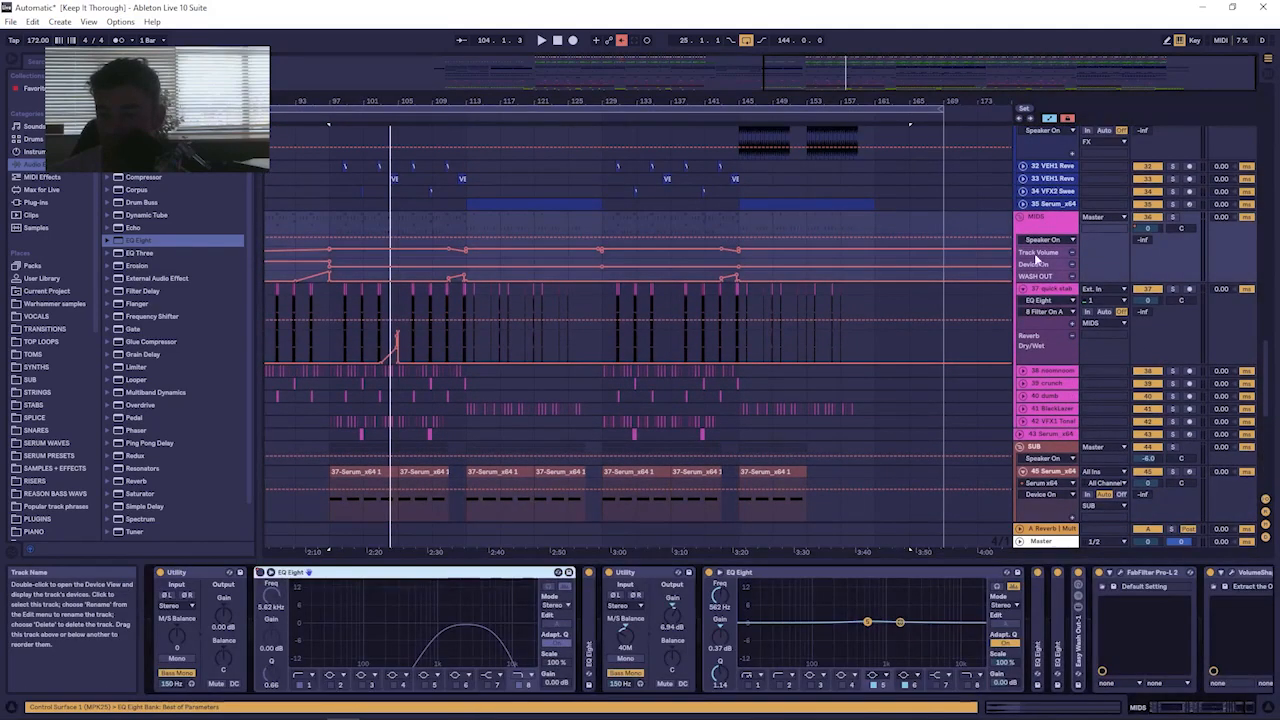
pyautogui.click(1040, 541)
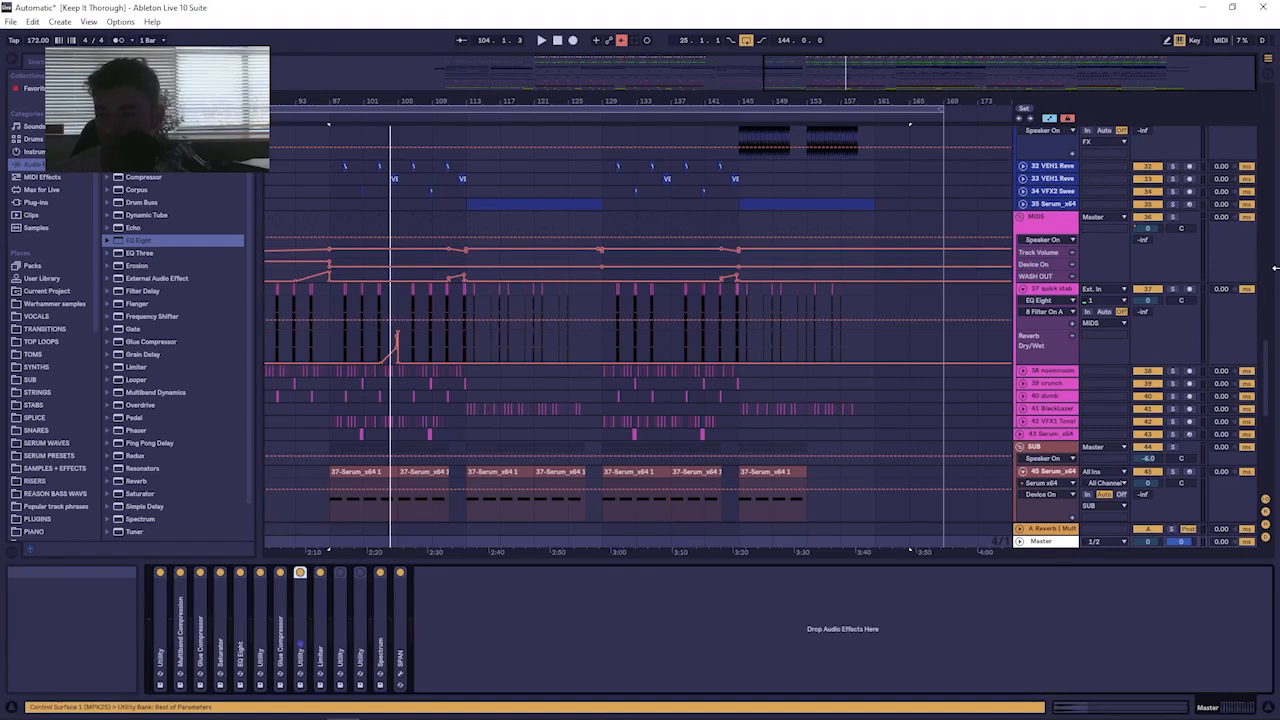
# Fold the MIDIS, SUB, VOCAL, DRUMS and FX groups for a compact overview of the arrangement.
pyautogui.click(1020, 218)
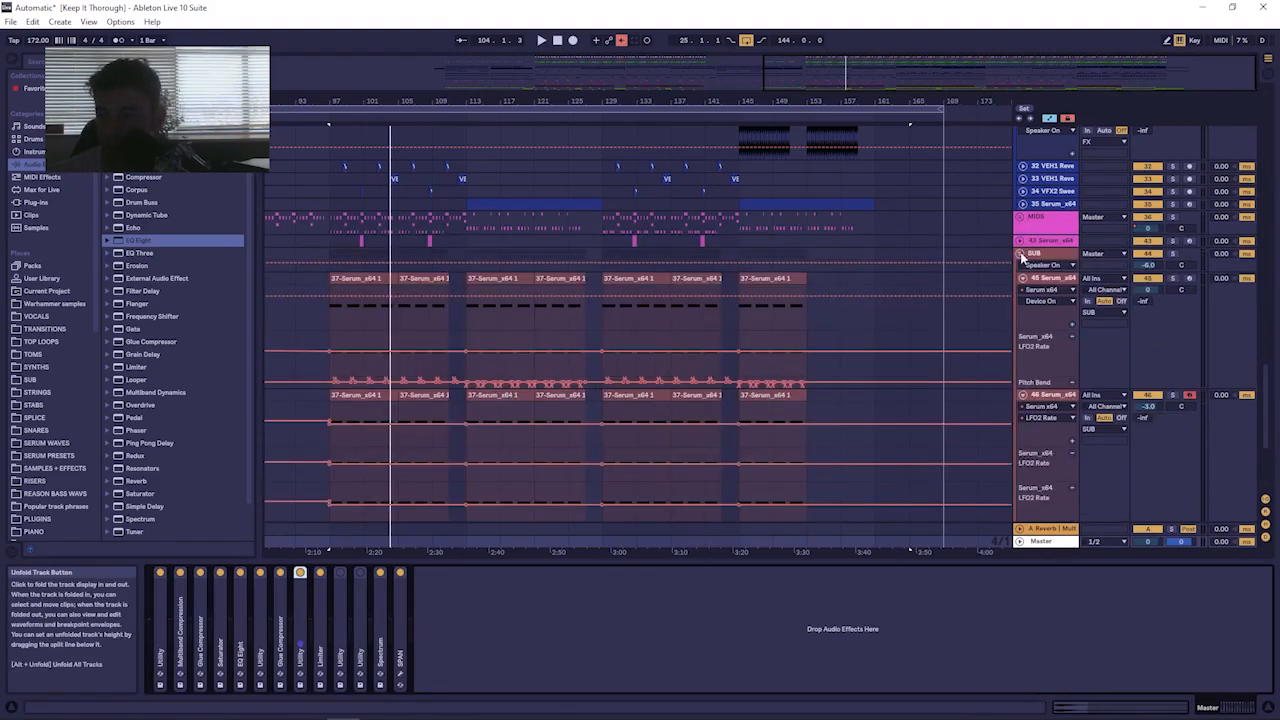
pyautogui.click(1020, 253)
pyautogui.click(1020, 267)
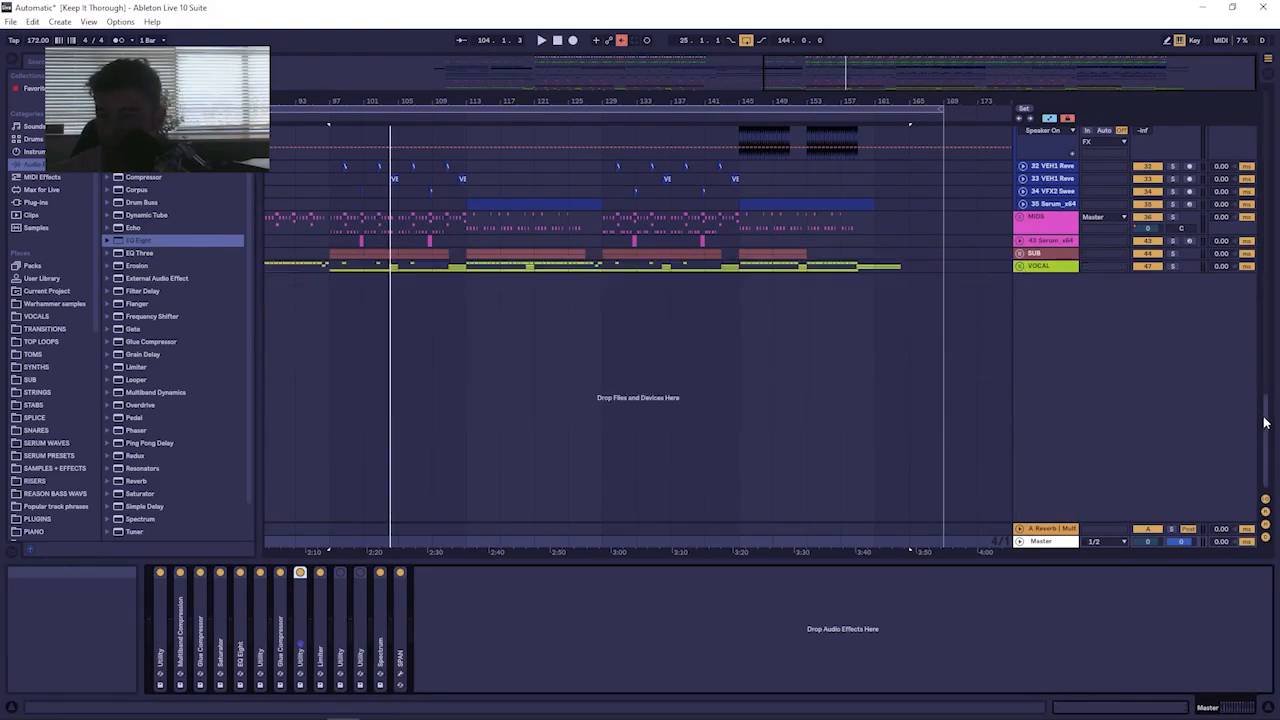
pyautogui.moveTo(1266, 423); pyautogui.dragTo(1260, 102)
pyautogui.click(1020, 144)
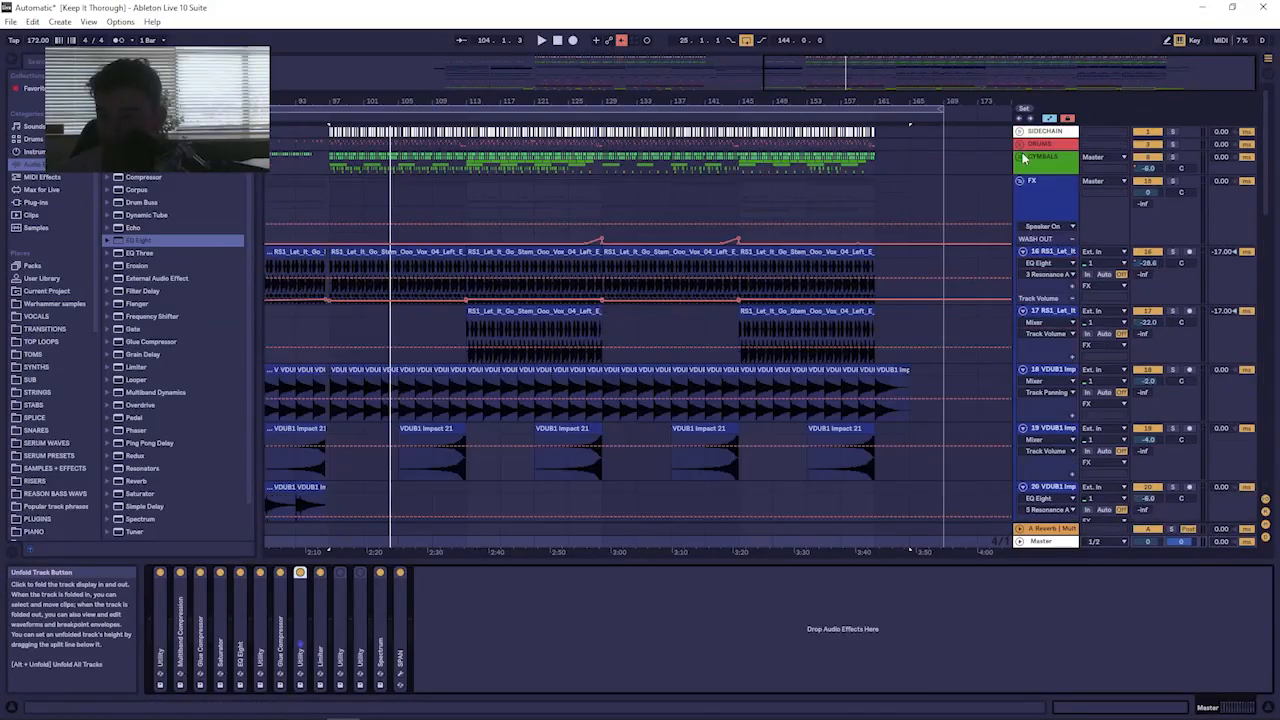
pyautogui.click(1020, 180)
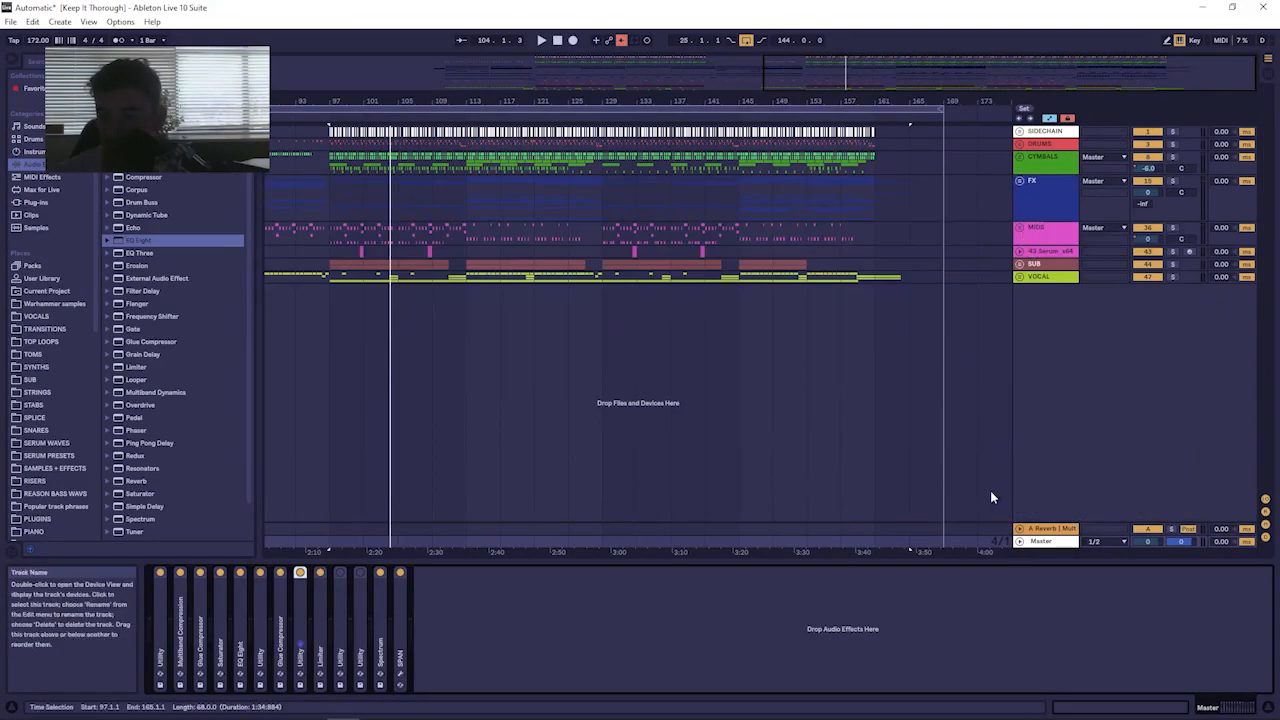
# Move FabFilter Pro-L 2 to the end of the DRUMS group's device chain, after the last Glue Compressor.
pyautogui.click(1040, 145)
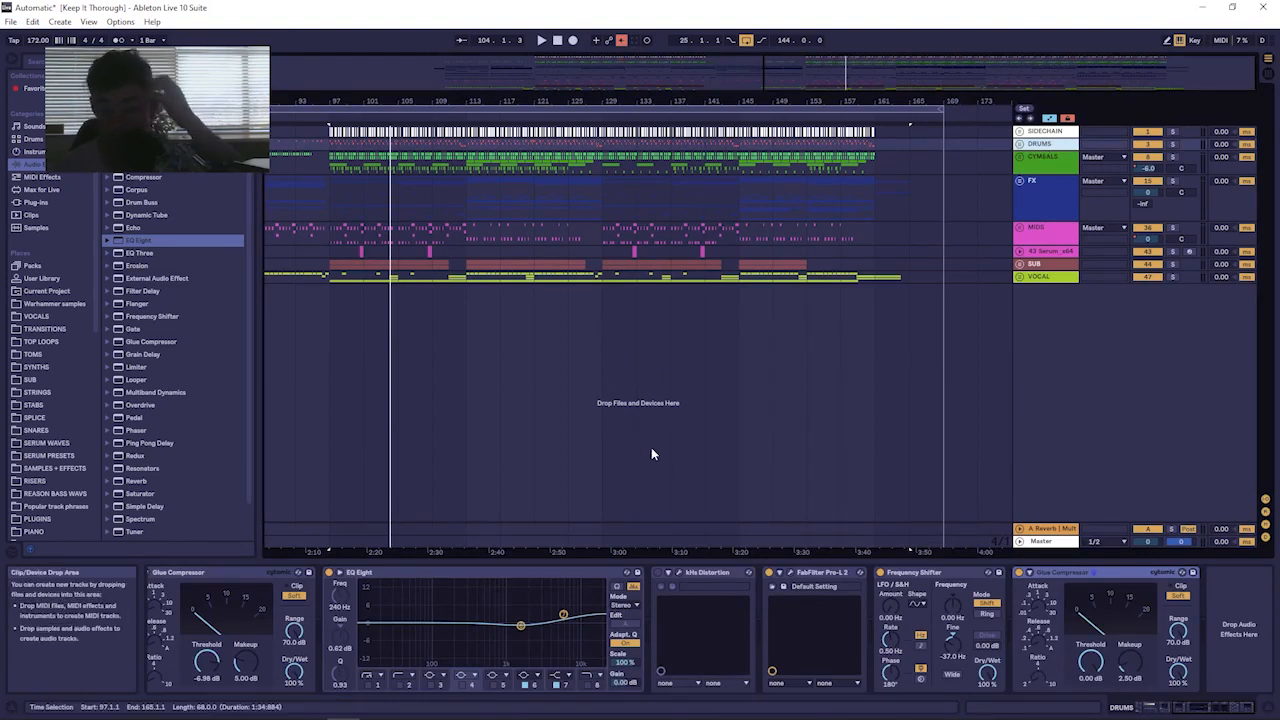
pyautogui.click(810, 577)
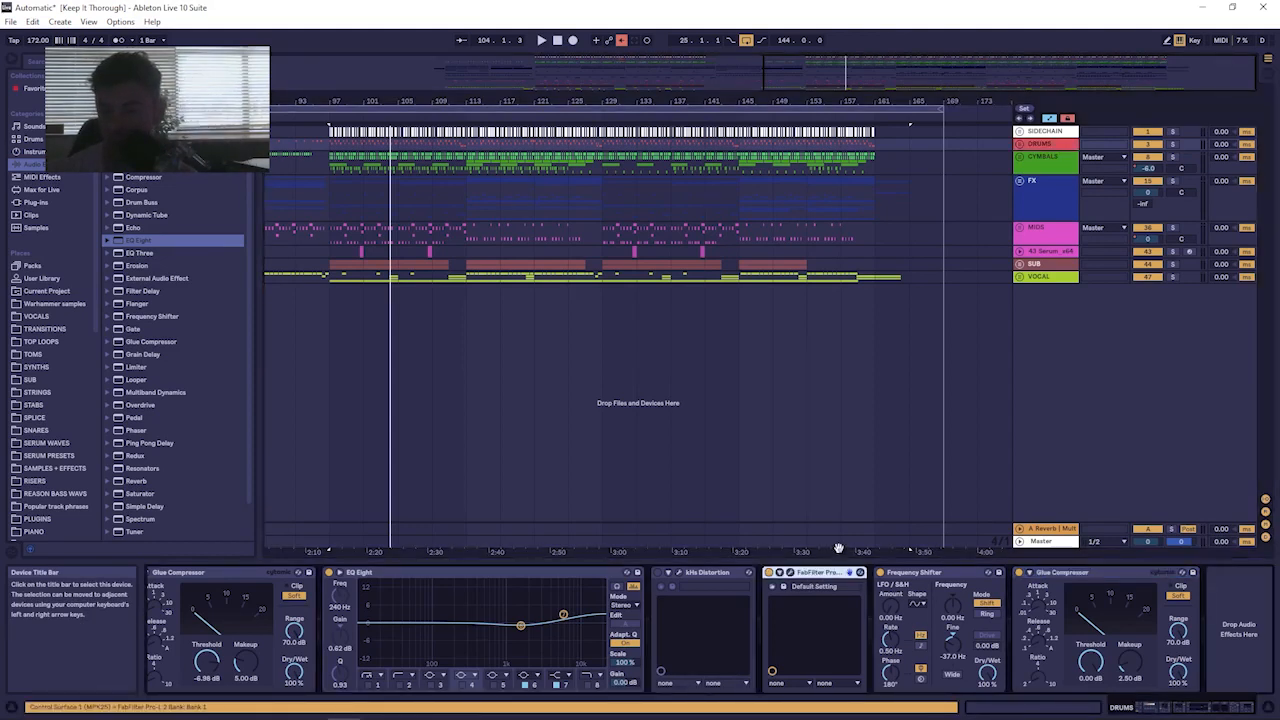
pyautogui.moveTo(820, 578); pyautogui.dragTo(1210, 606)
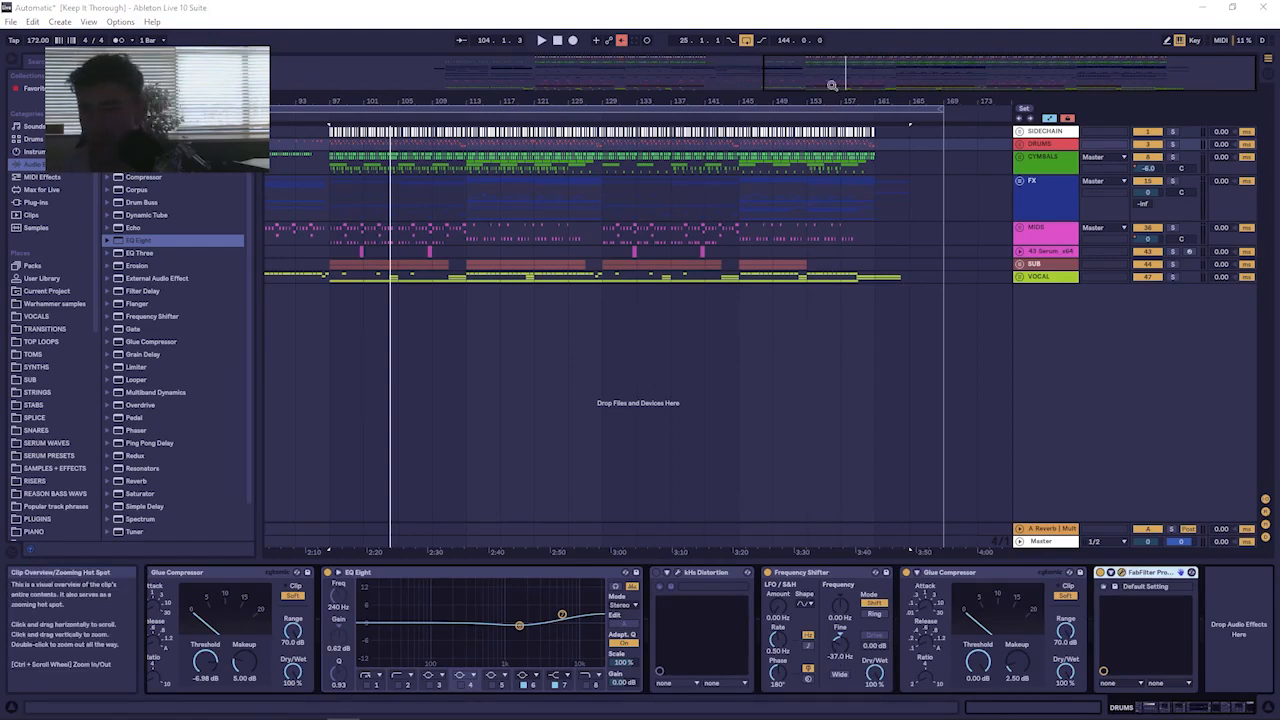
# Audition the second drop from 97.1.1 with the DRUMS Pro-L 2 gain at 0 dB, and raise the gain to about 5.8 dB.
pyautogui.moveTo(0, 163); pyautogui.dragTo(566, 160)
pyautogui.moveTo(289, 347); pyautogui.dragTo(289, 468)
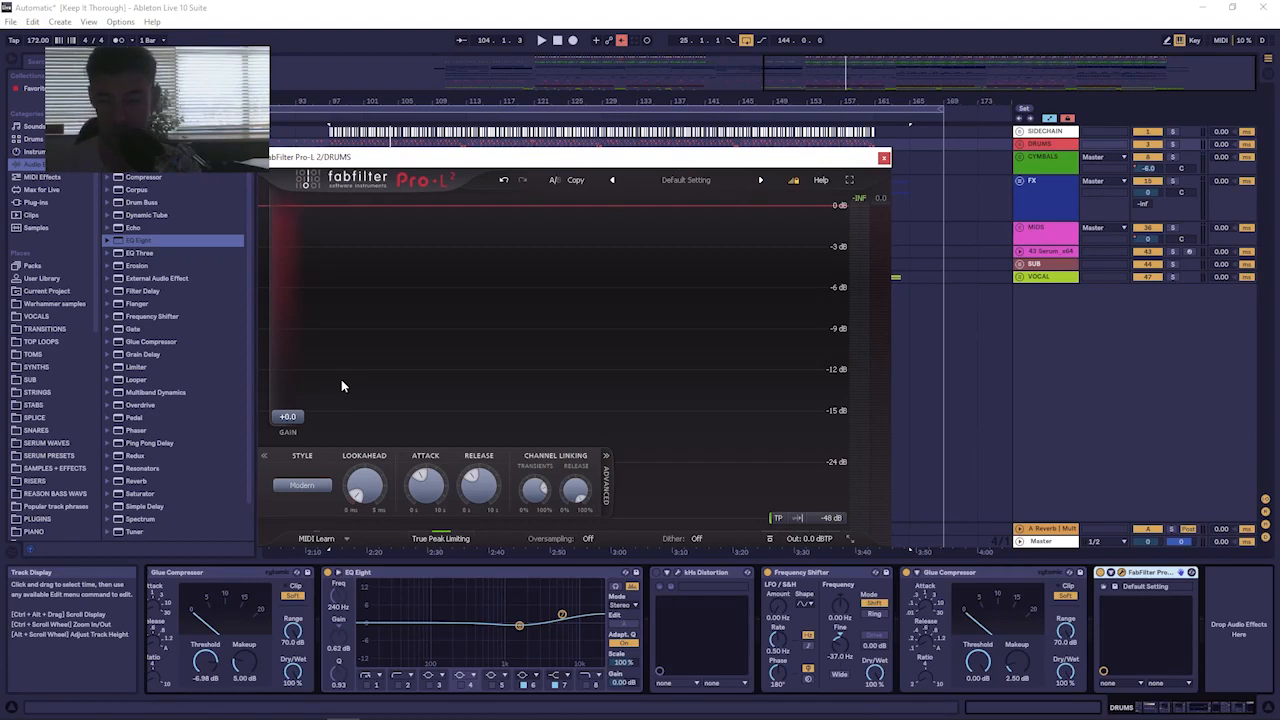
pyautogui.press('space')
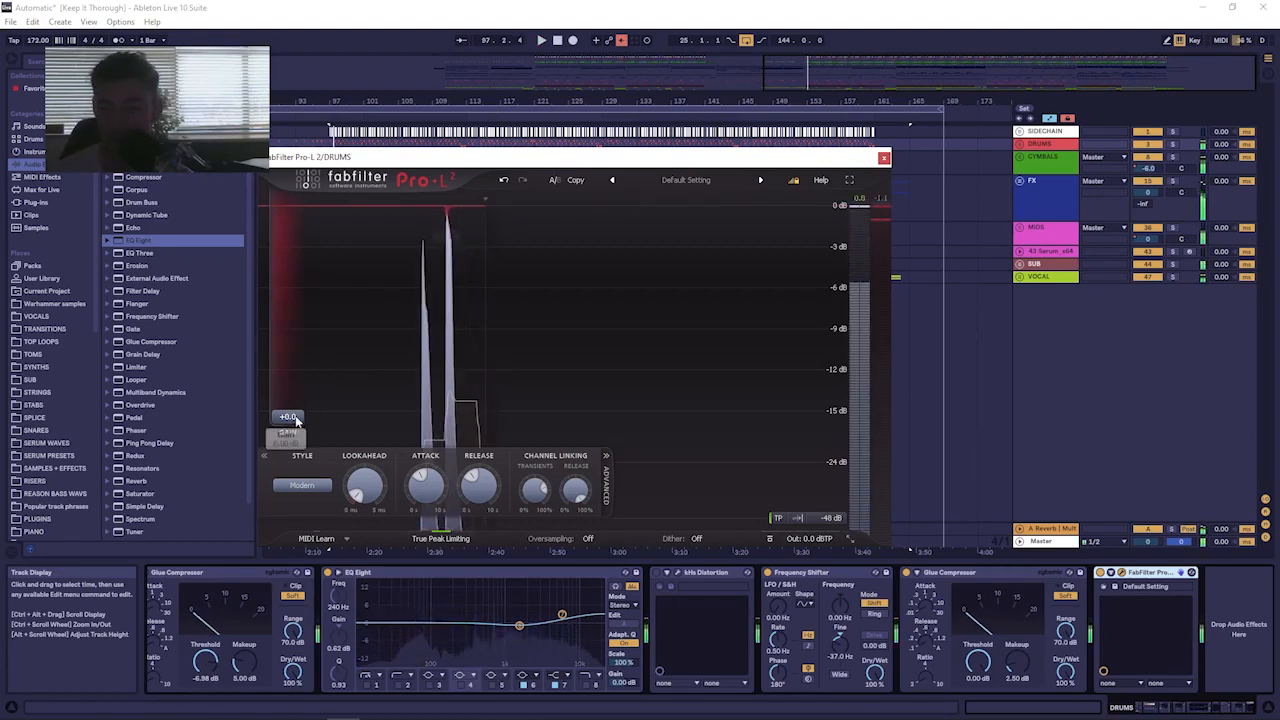
pyautogui.moveTo(288, 424); pyautogui.dragTo(307, 377)
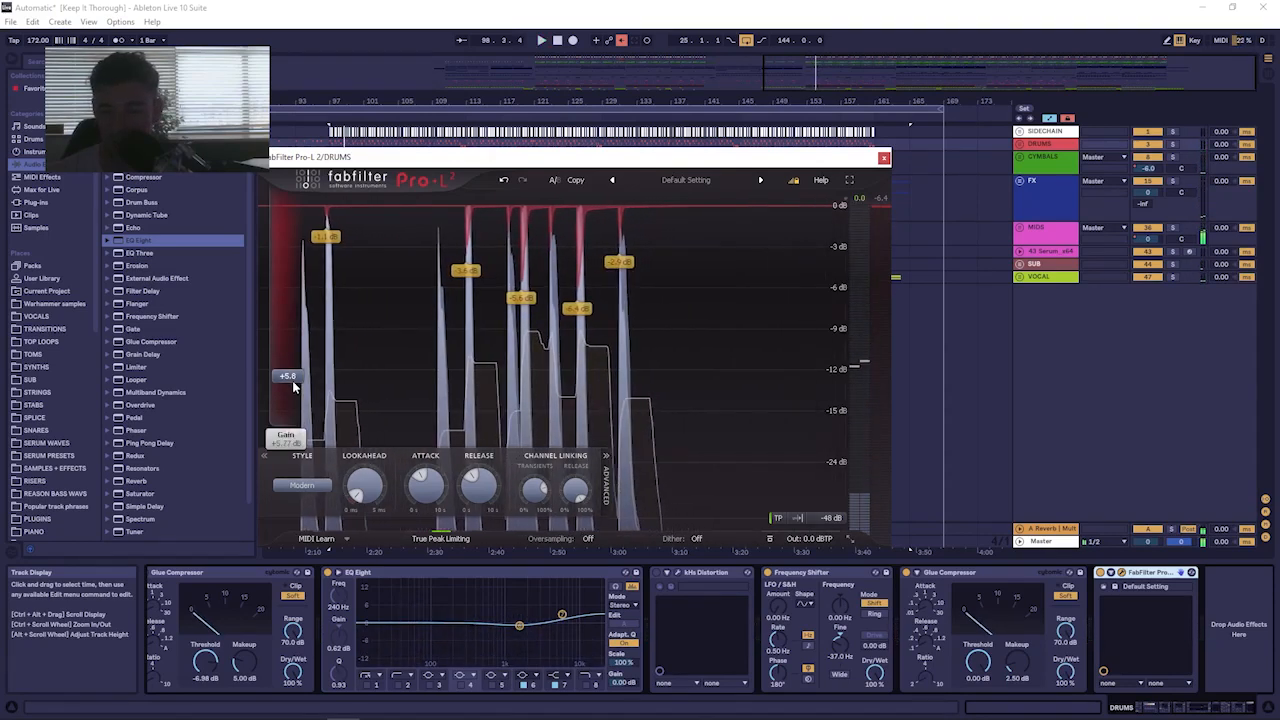
pyautogui.press('space')
pyautogui.moveTo(516, 160); pyautogui.dragTo(123, 176)
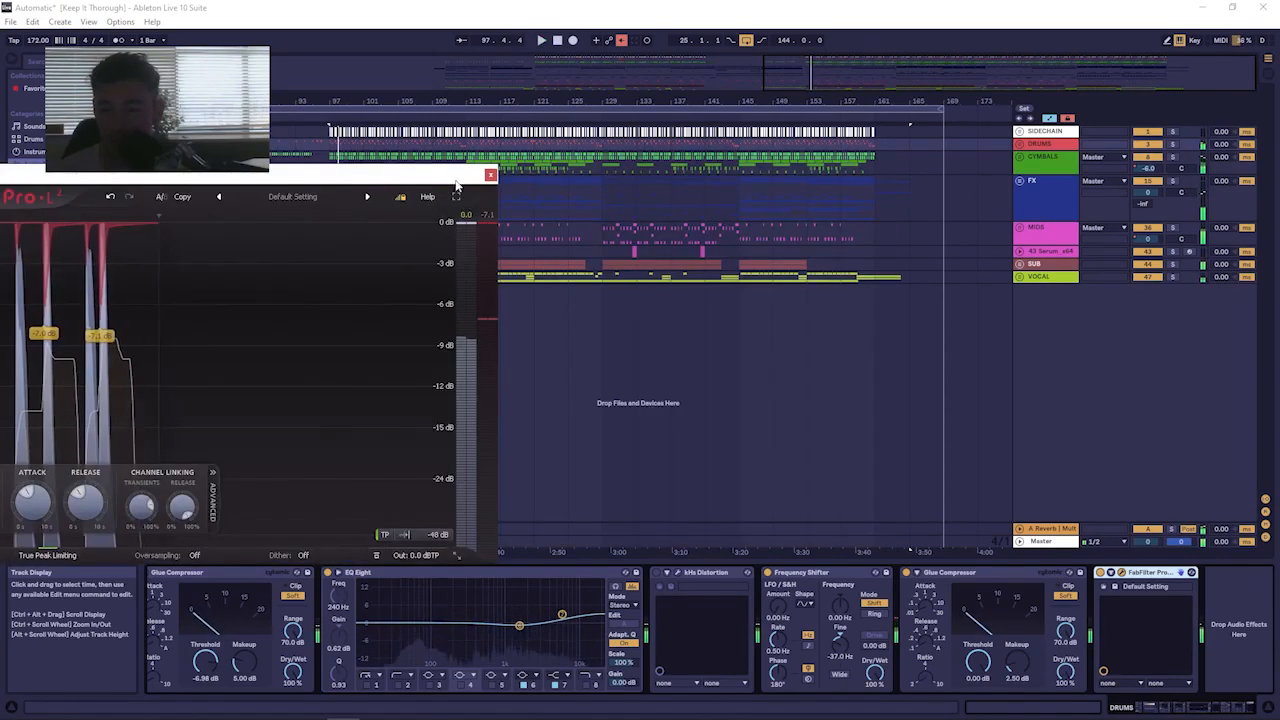
# Close the DRUMS group's Pro-L 2 window and show FabFilter Pro-L 2 and VolumeShaper in the CYMBALS group's device chain.
pyautogui.click(491, 176)
pyautogui.click(1042, 144)
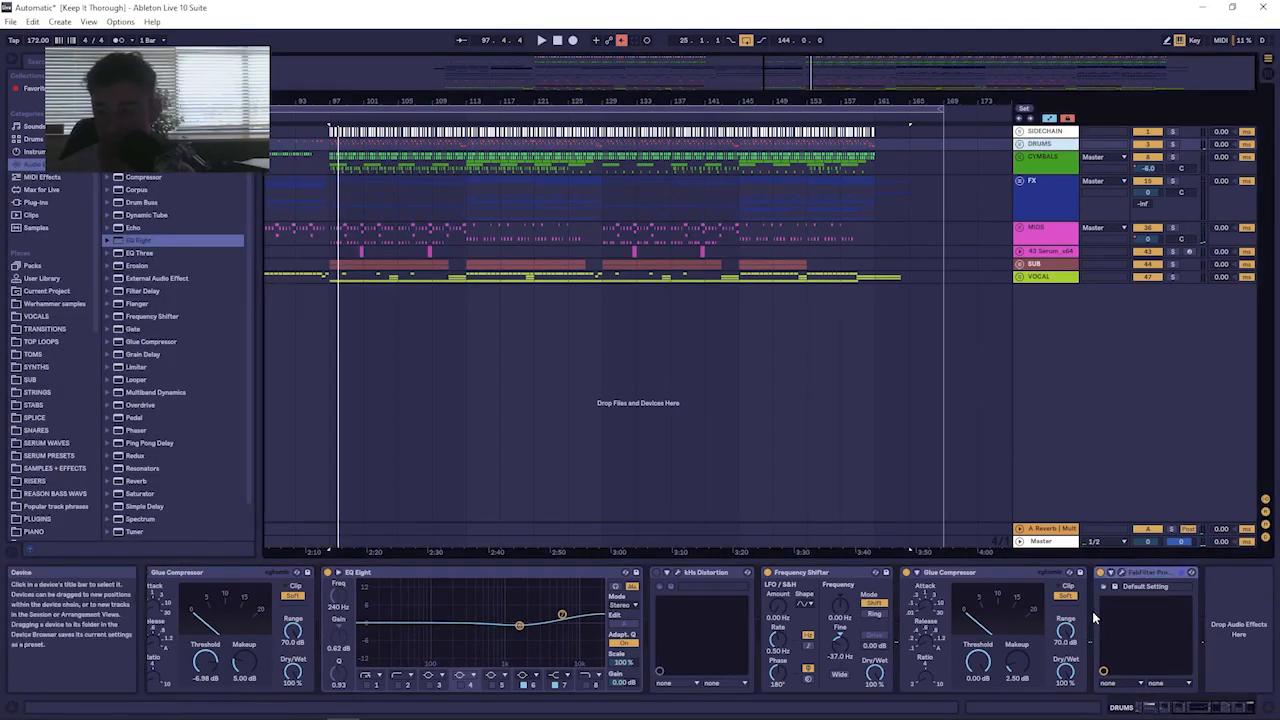
pyautogui.click(1046, 164)
pyautogui.click(647, 573)
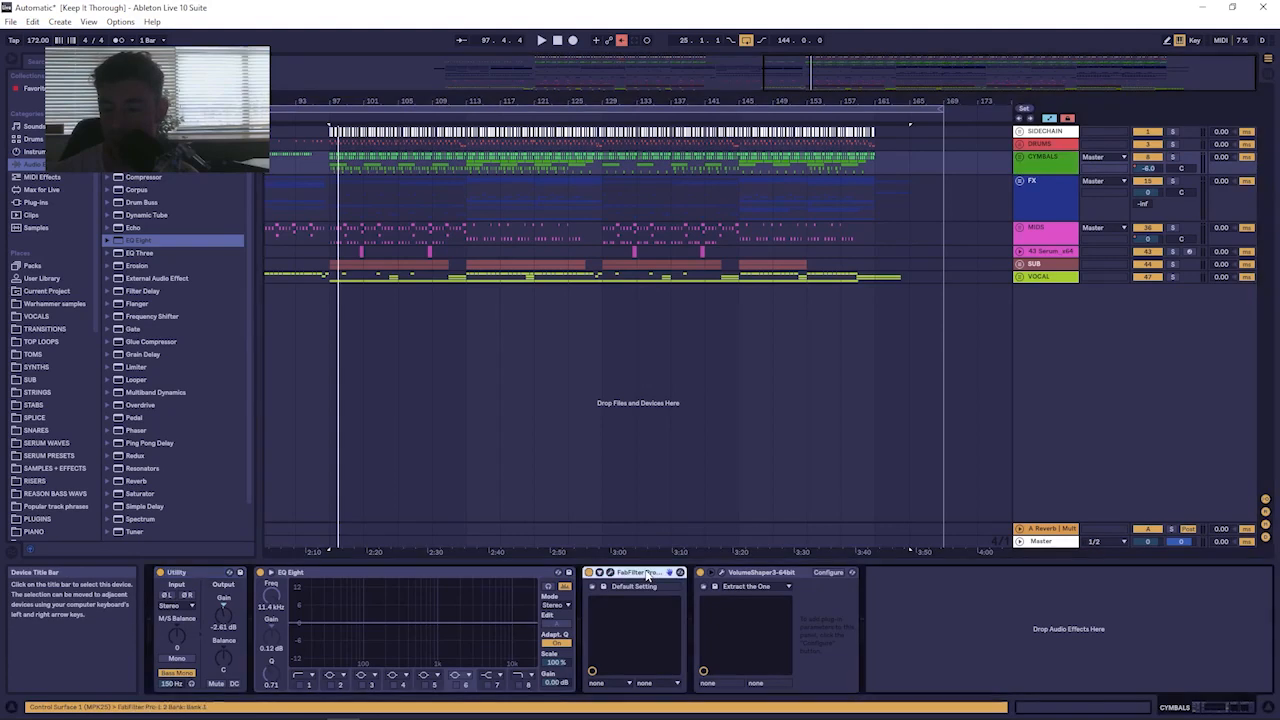
pyautogui.click(763, 574)
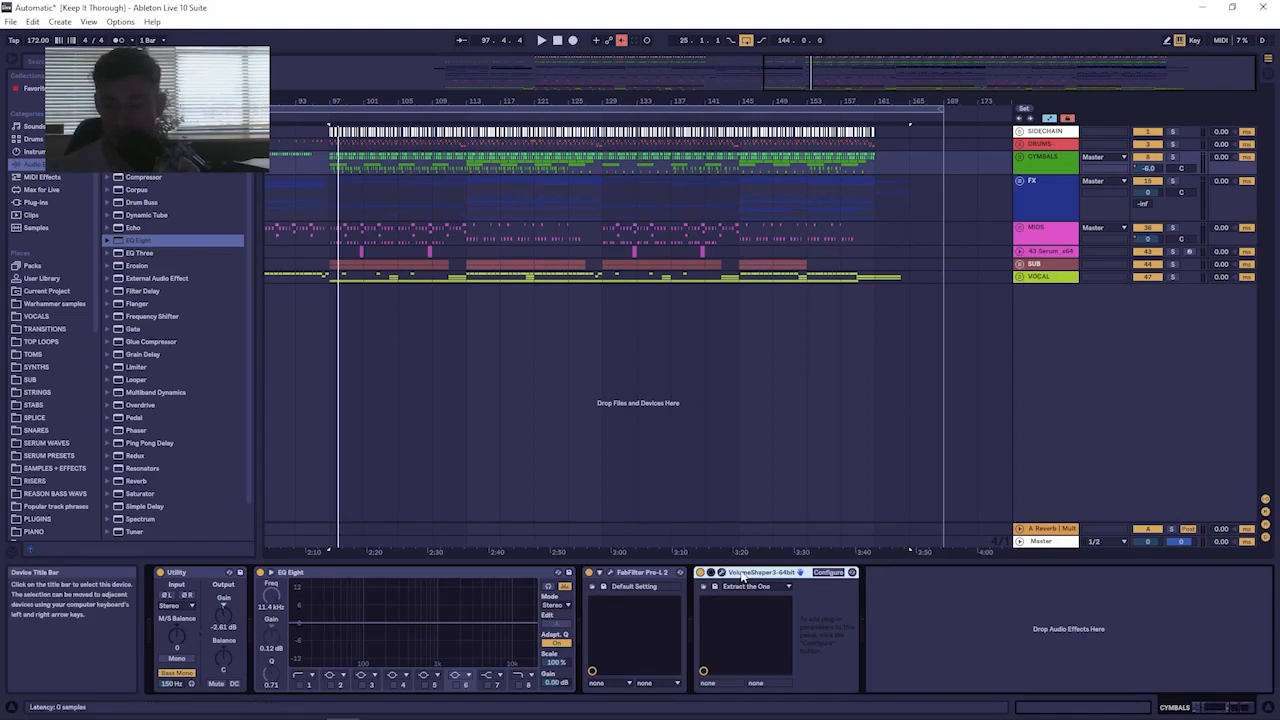
# Audition the second drop from 97.2.1 while watching the limiting in the DRUMS group's FabFilter Pro-L 2, and close the plug-in window.
pyautogui.click(1040, 146)
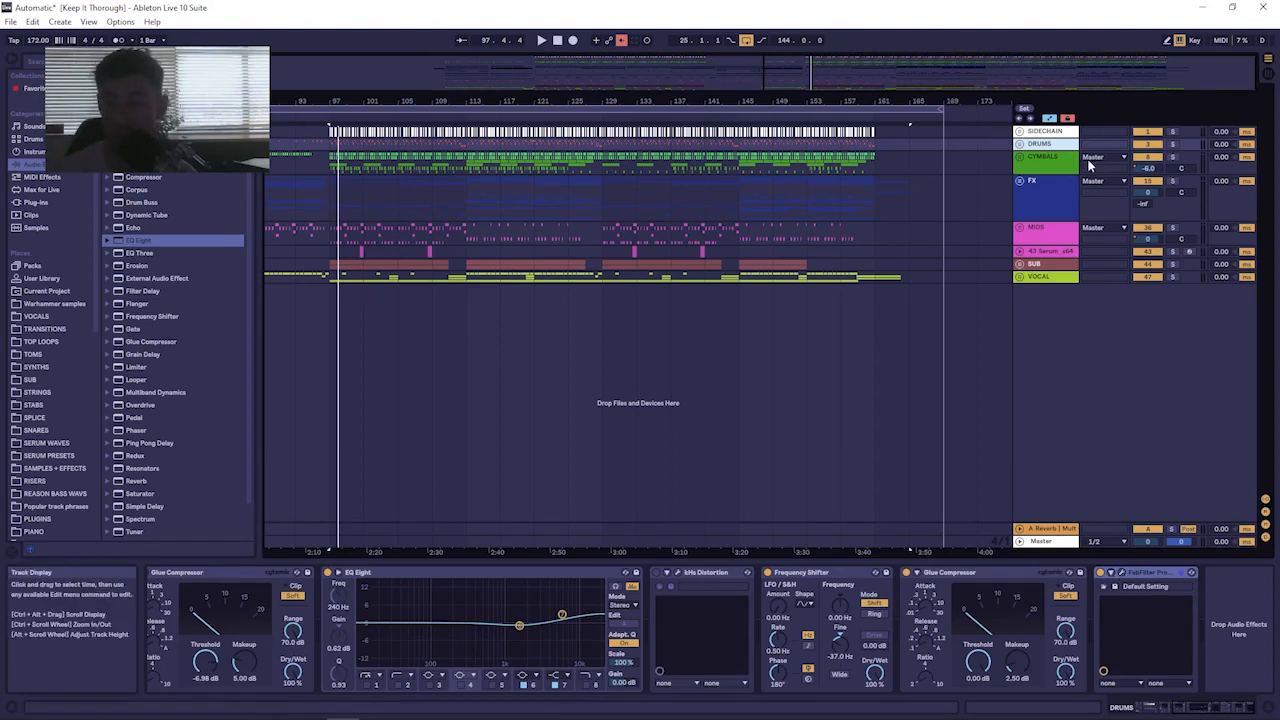
pyautogui.click(1123, 576)
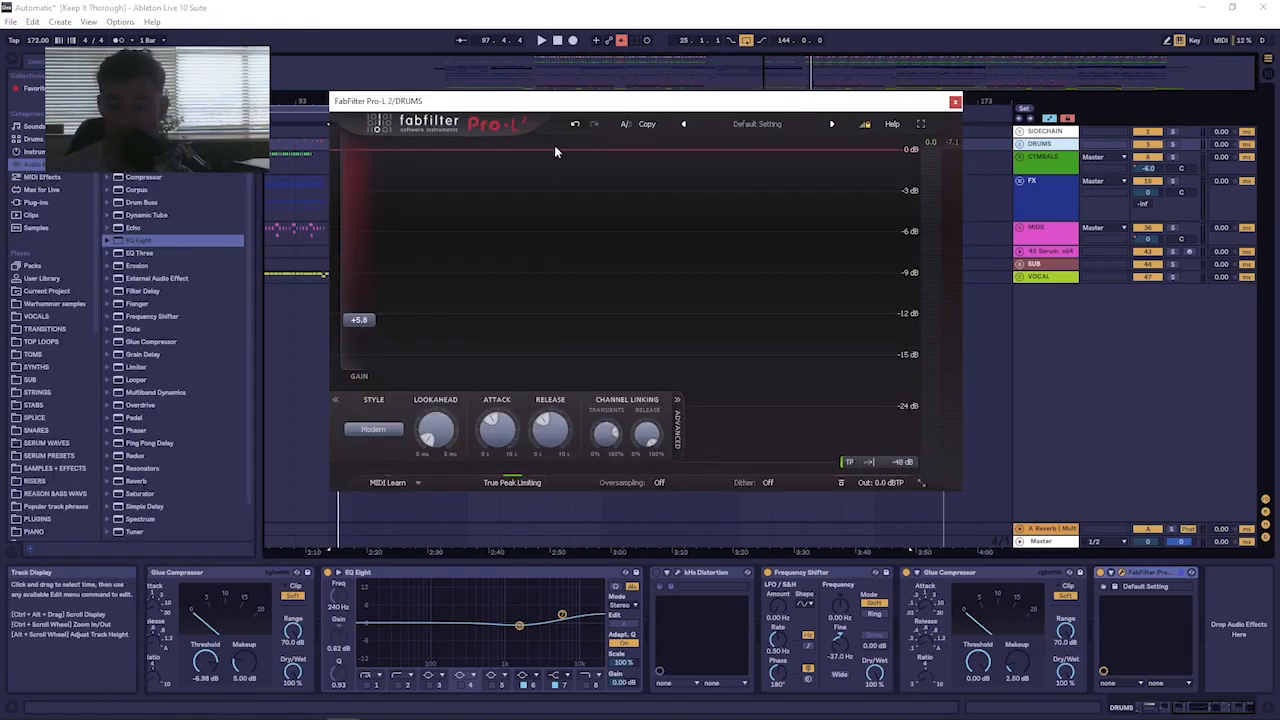
pyautogui.press('space')
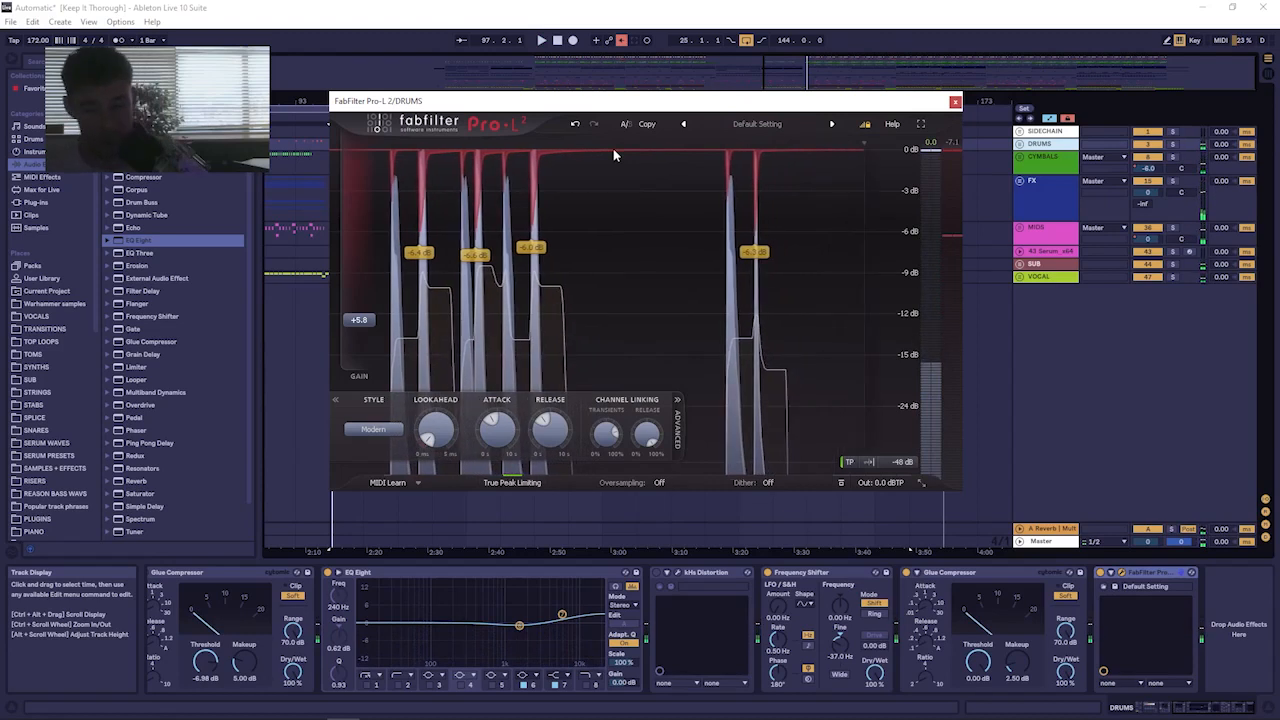
pyautogui.press('space')
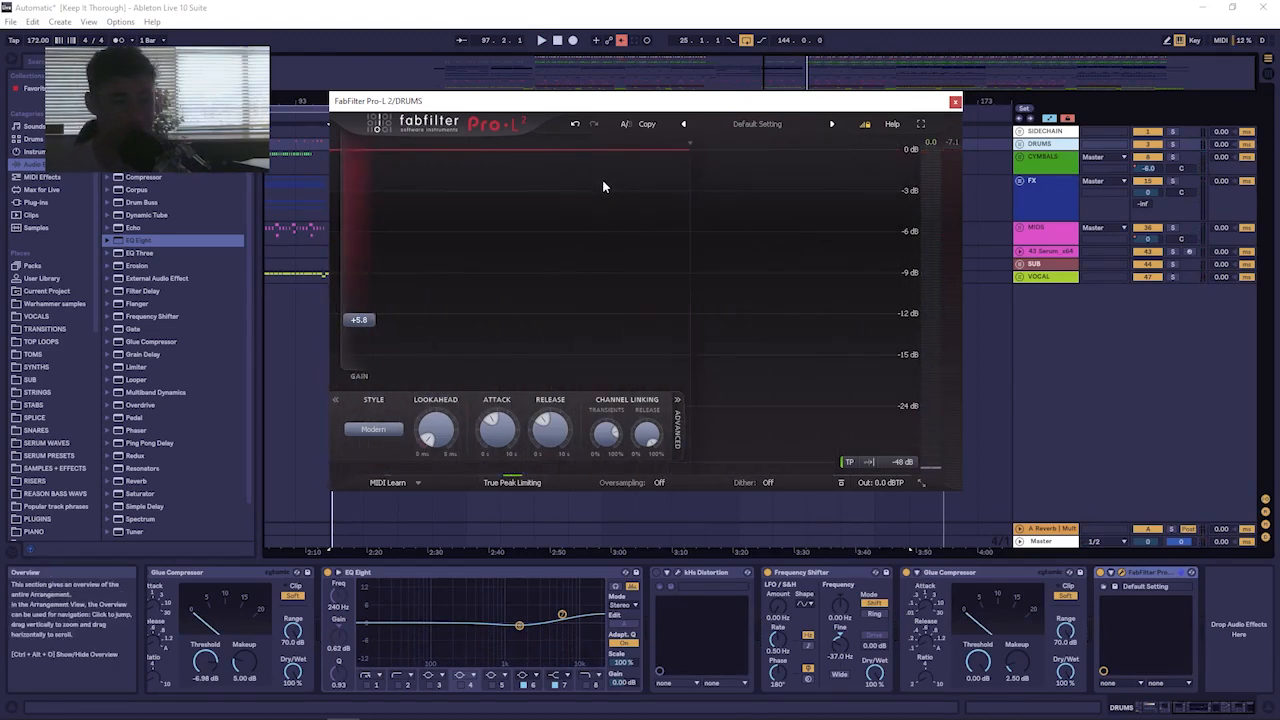
pyautogui.click(954, 102)
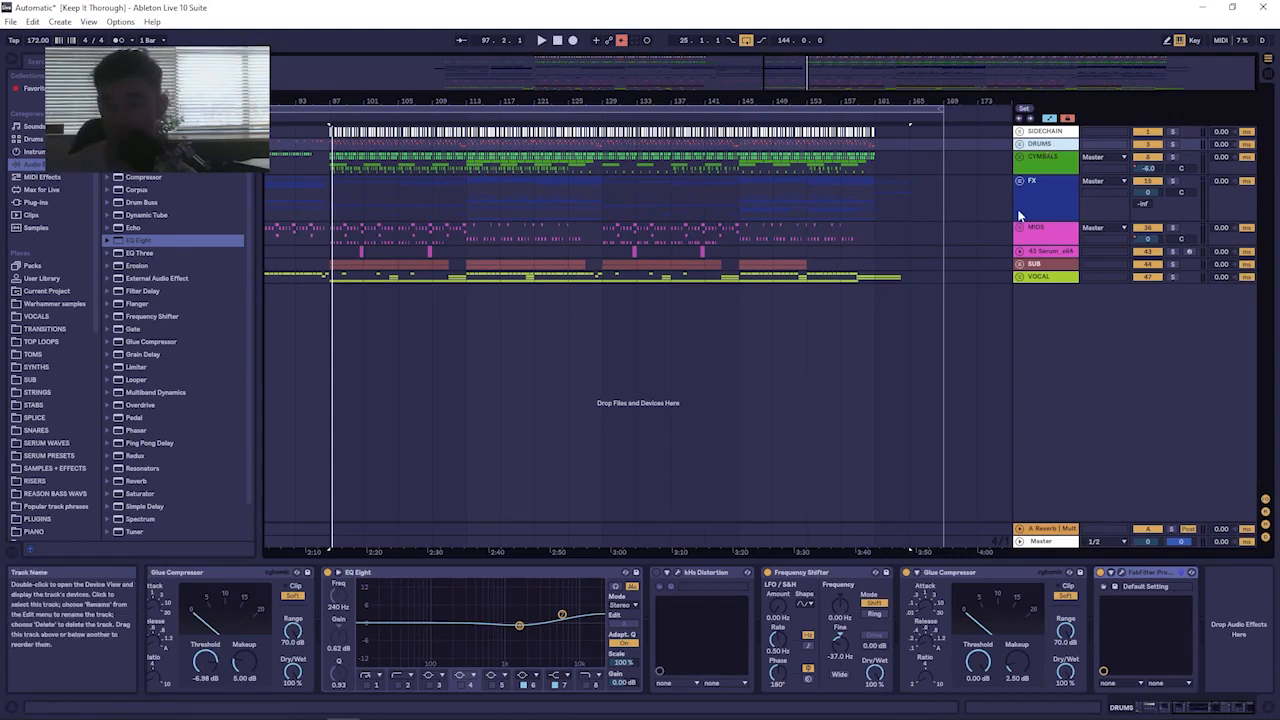
# Show the device chains of the CYMBALS, FX and MIDS groups, and inspect the FX group's FabFilter Pro-L 2 window.
pyautogui.click(1050, 167)
pyautogui.click(1046, 195)
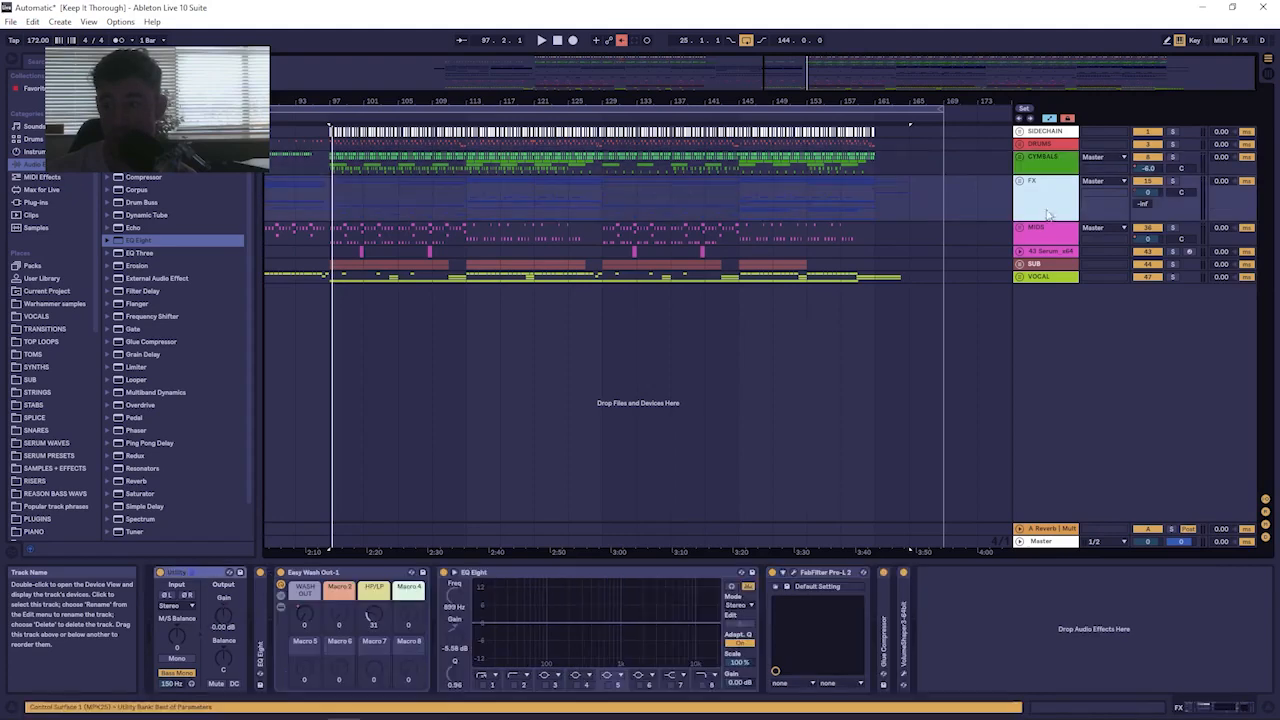
pyautogui.click(1043, 228)
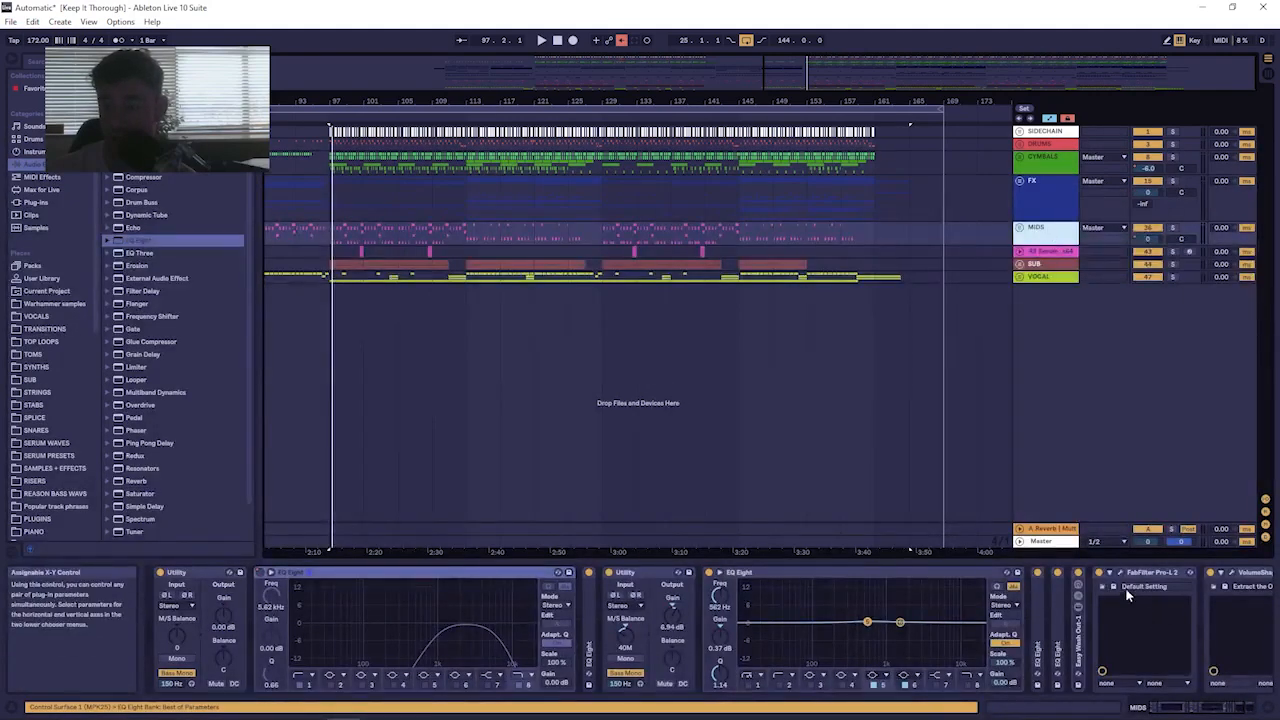
pyautogui.click(1053, 200)
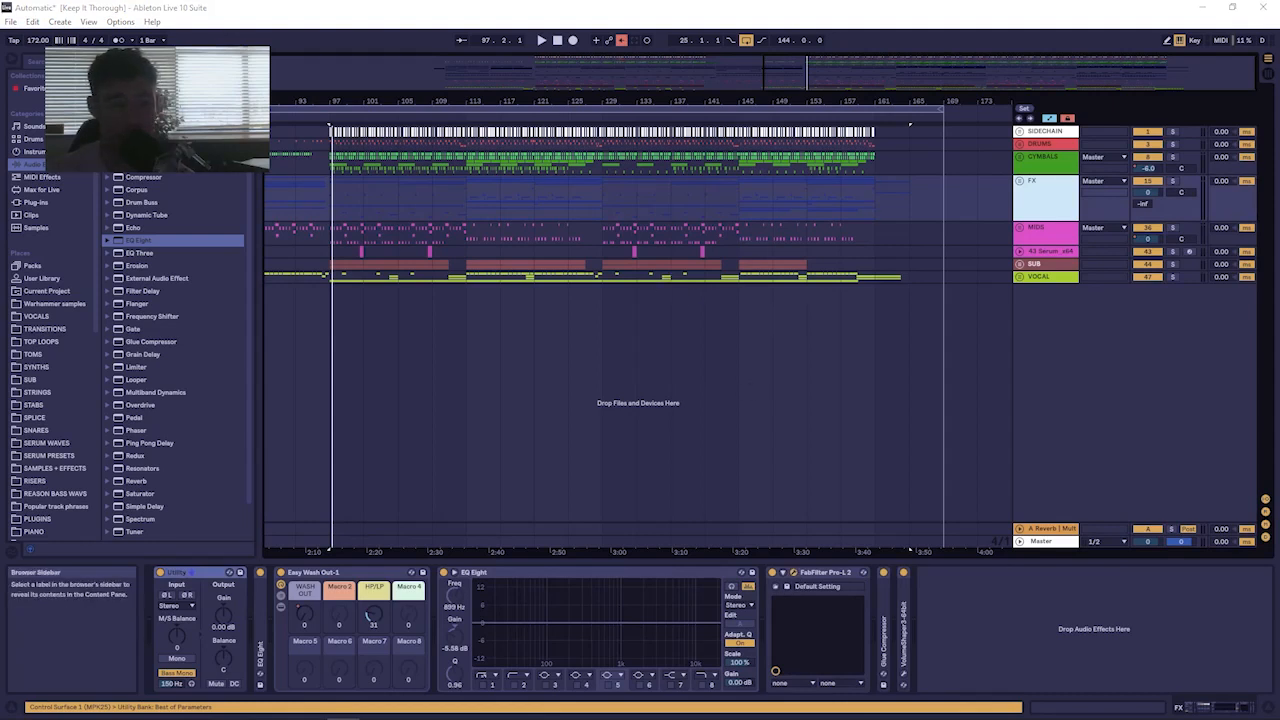
pyautogui.moveTo(0, 139); pyautogui.dragTo(674, 139)
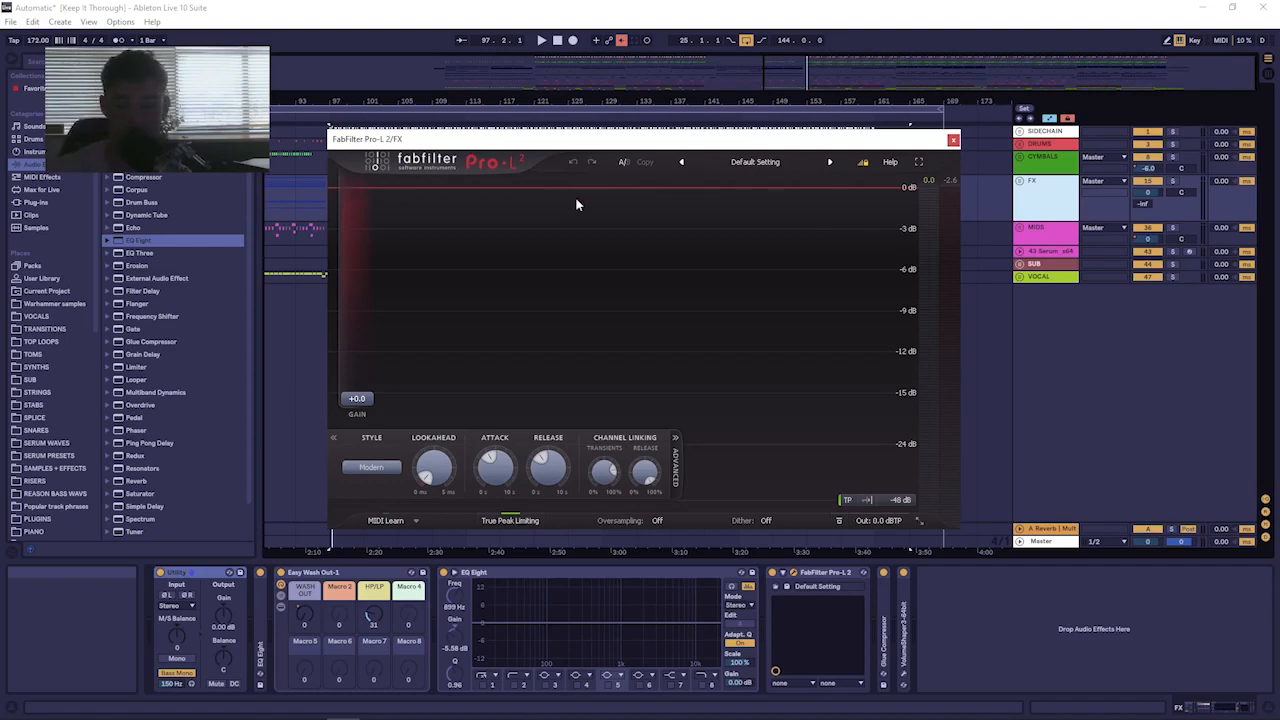
pyautogui.click(953, 140)
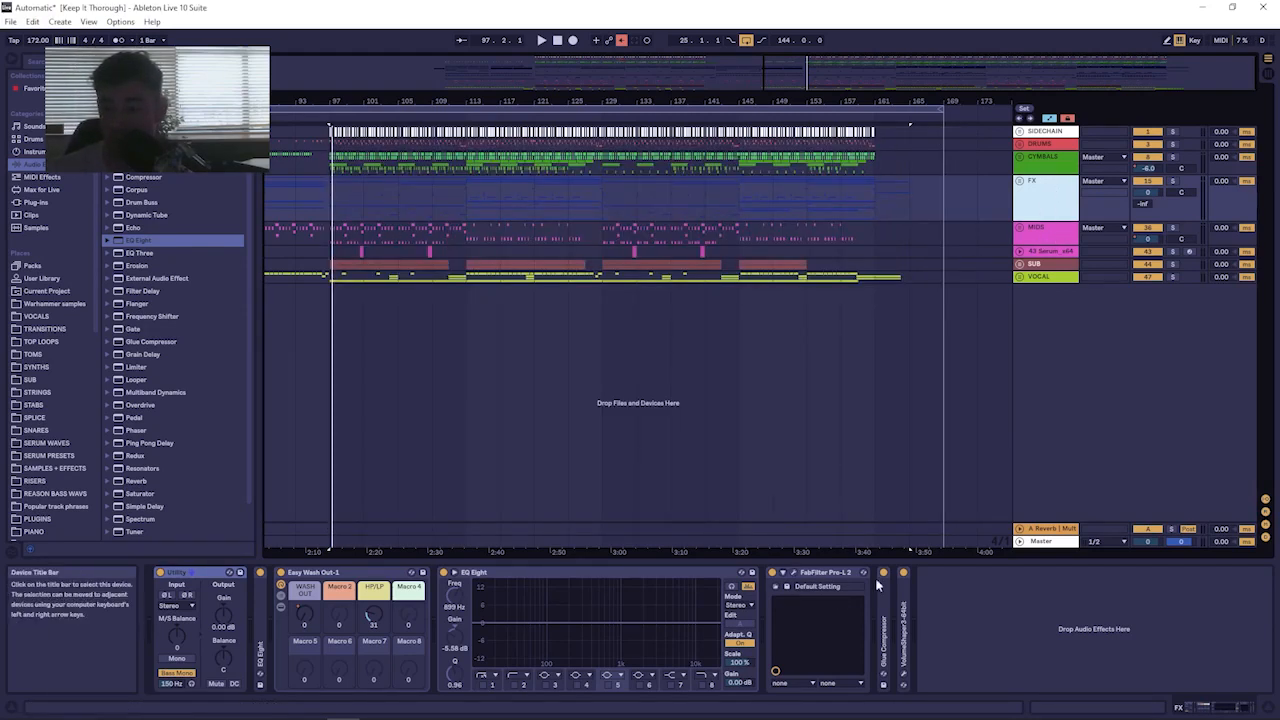
# Expand VolumeShaper and Glue Compressor in the FX group's chain and move FabFilter Pro-L 2 between Glue Compressor and VolumeShaper.
pyautogui.doubleClick(904, 618)
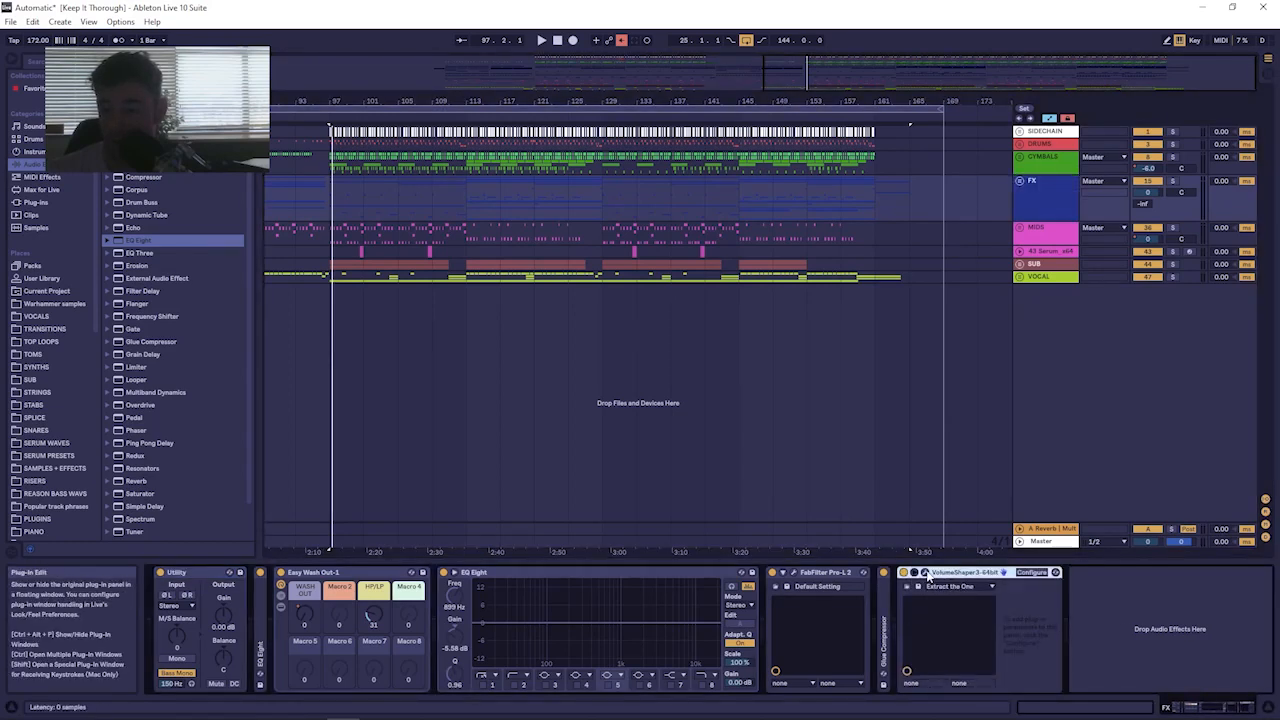
pyautogui.doubleClick(886, 620)
pyautogui.click(815, 572)
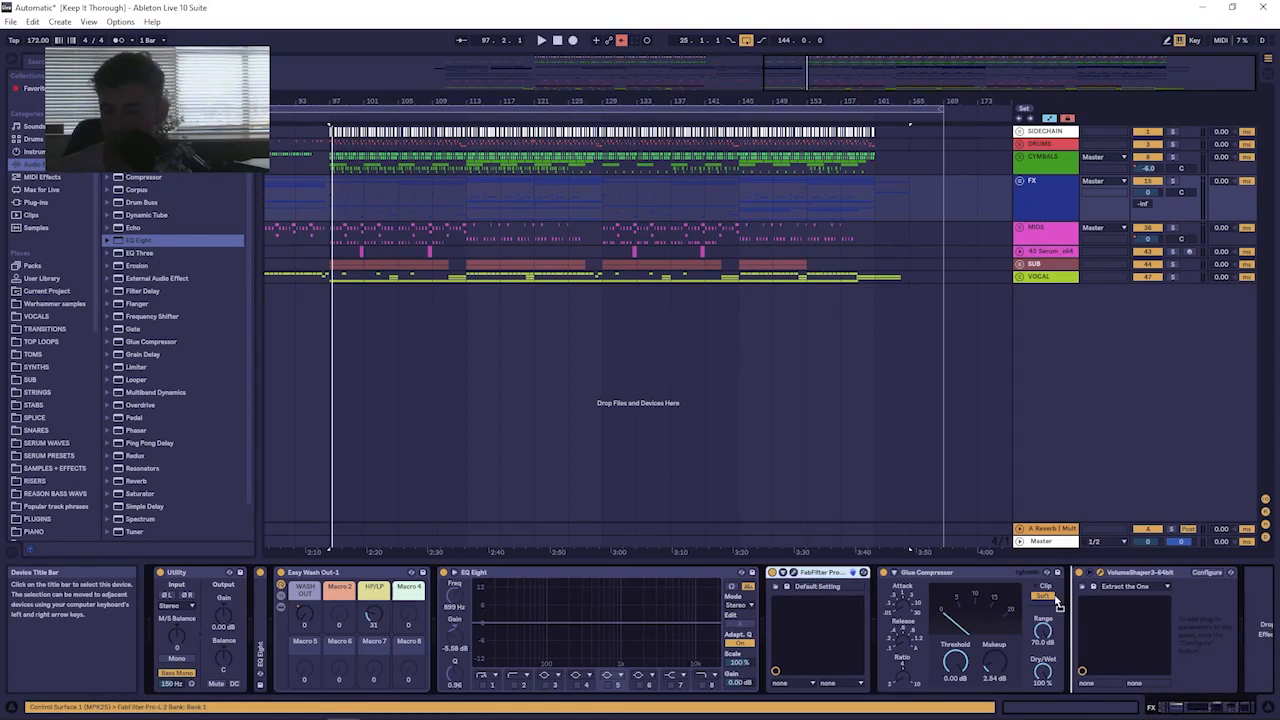
pyautogui.moveTo(1053, 594); pyautogui.dragTo(1058, 592)
pyautogui.doubleClick(1149, 572)
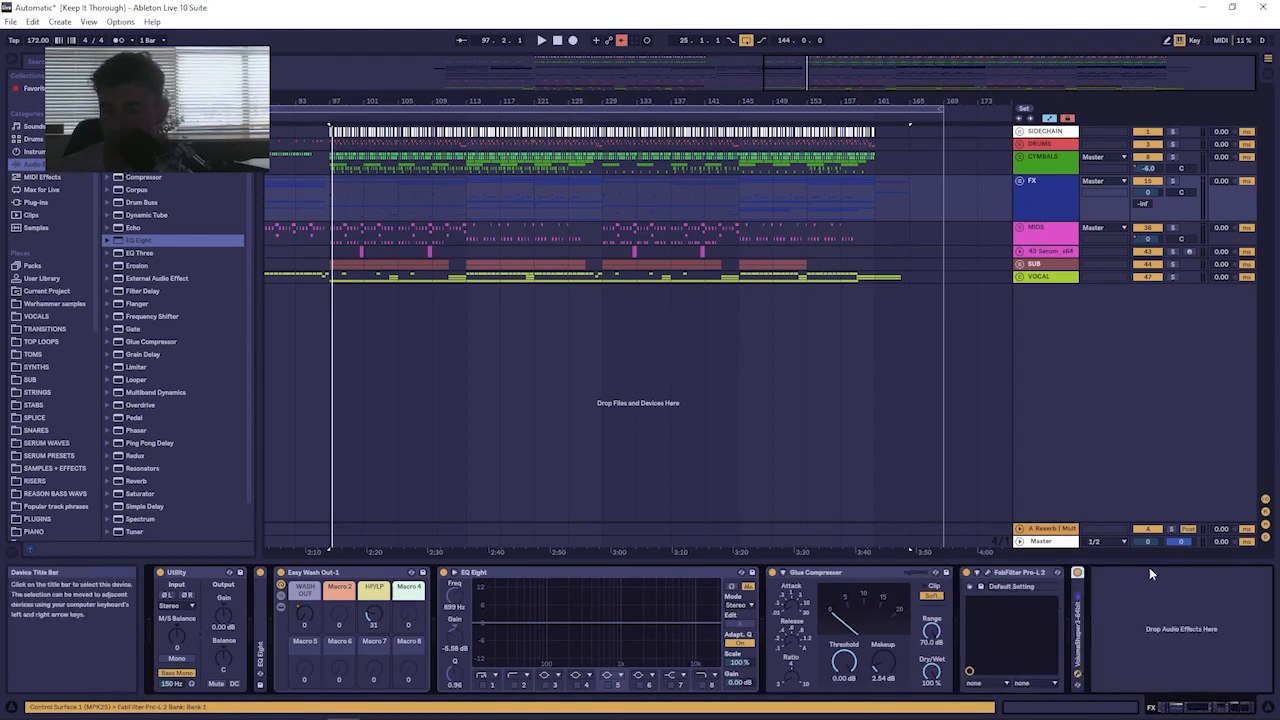
# Expand VolumeShaper in the FX group and show its volume curve beside the device chain for comparison with Pro-L 2.
pyautogui.doubleClick(1078, 625)
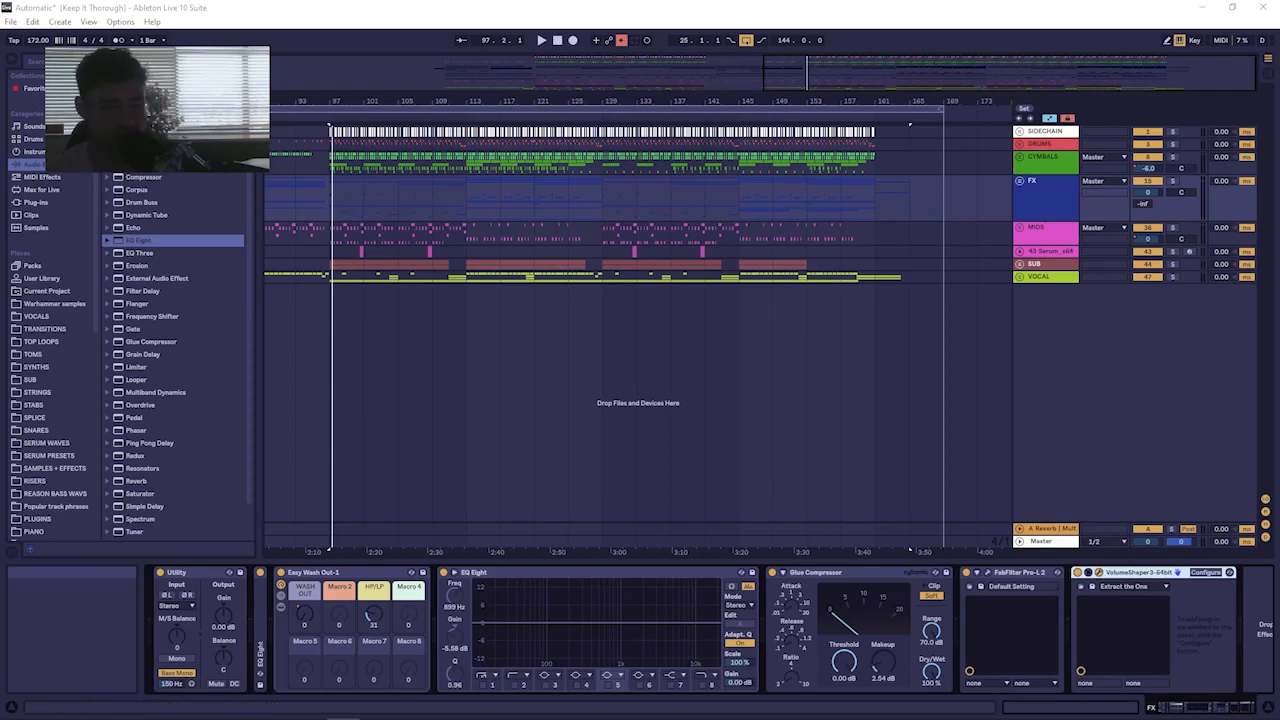
pyautogui.moveTo(0, 376); pyautogui.dragTo(597, 340)
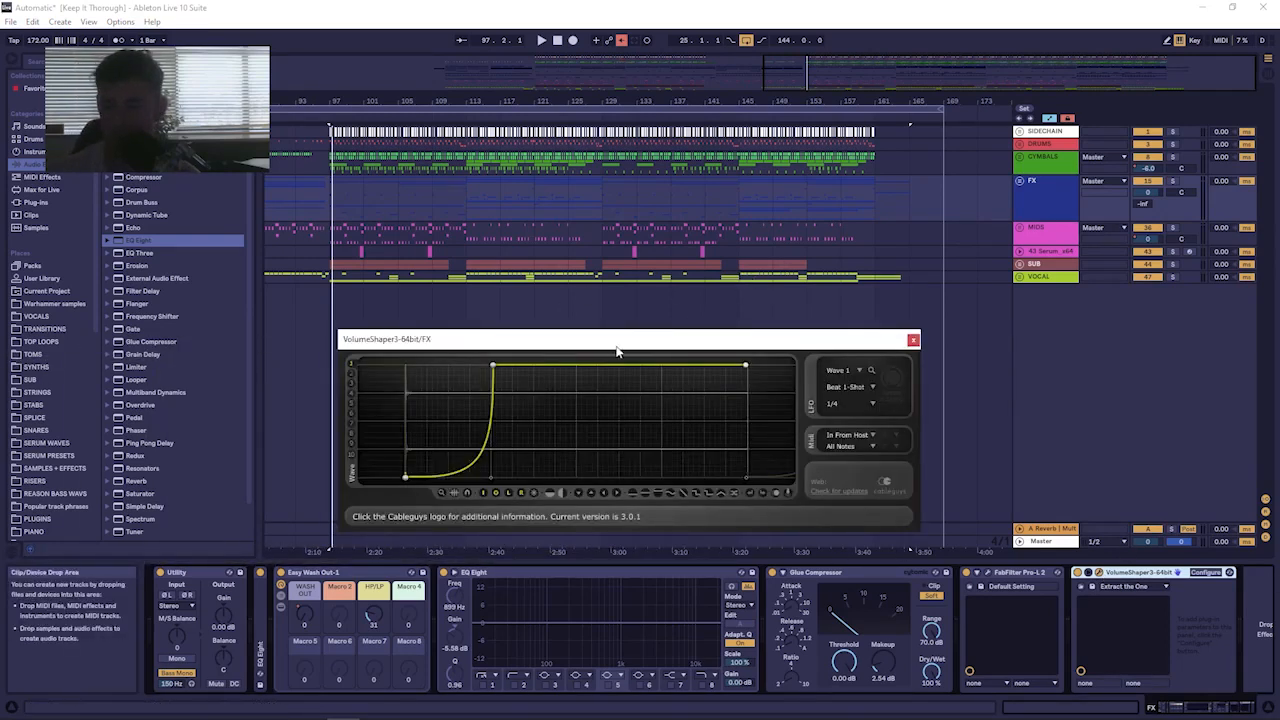
pyautogui.click(1008, 577)
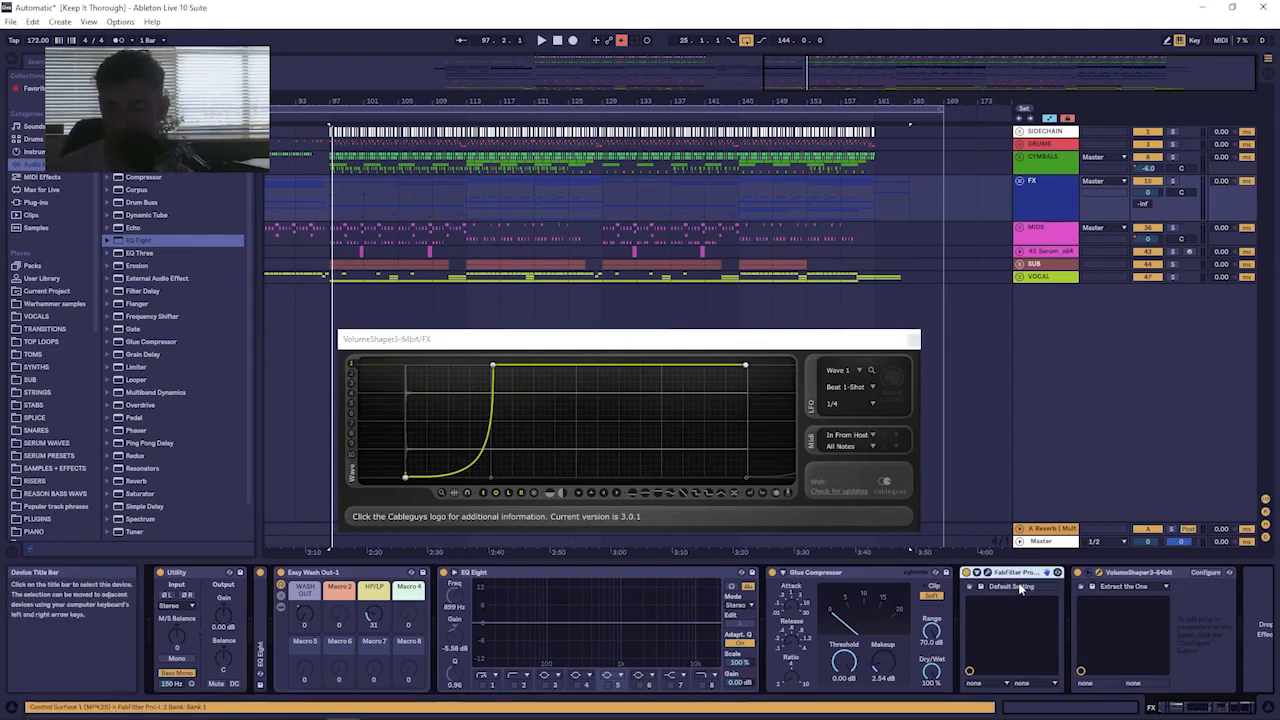
pyautogui.click(1131, 575)
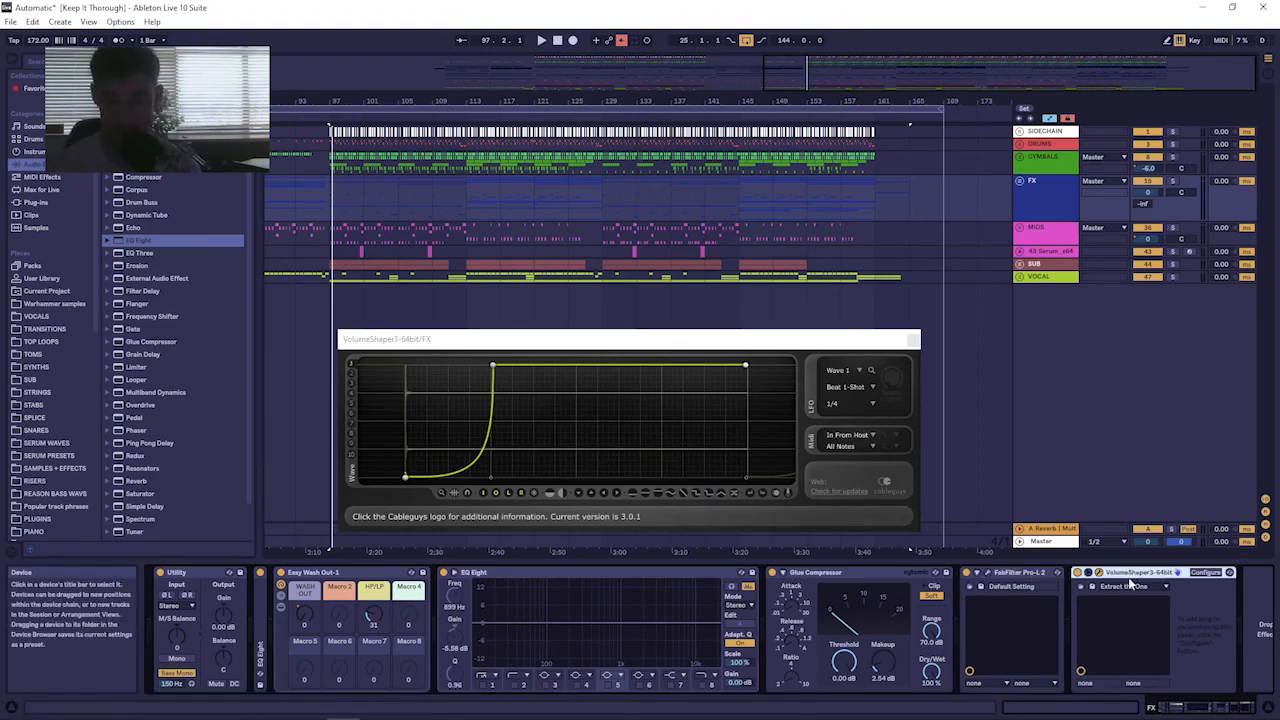
# Try FabFilter Pro-L 2 after VolumeShaper in the FX group's chain, and restore the order with VolumeShaper last.
pyautogui.moveTo(1016, 576); pyautogui.dragTo(1236, 580)
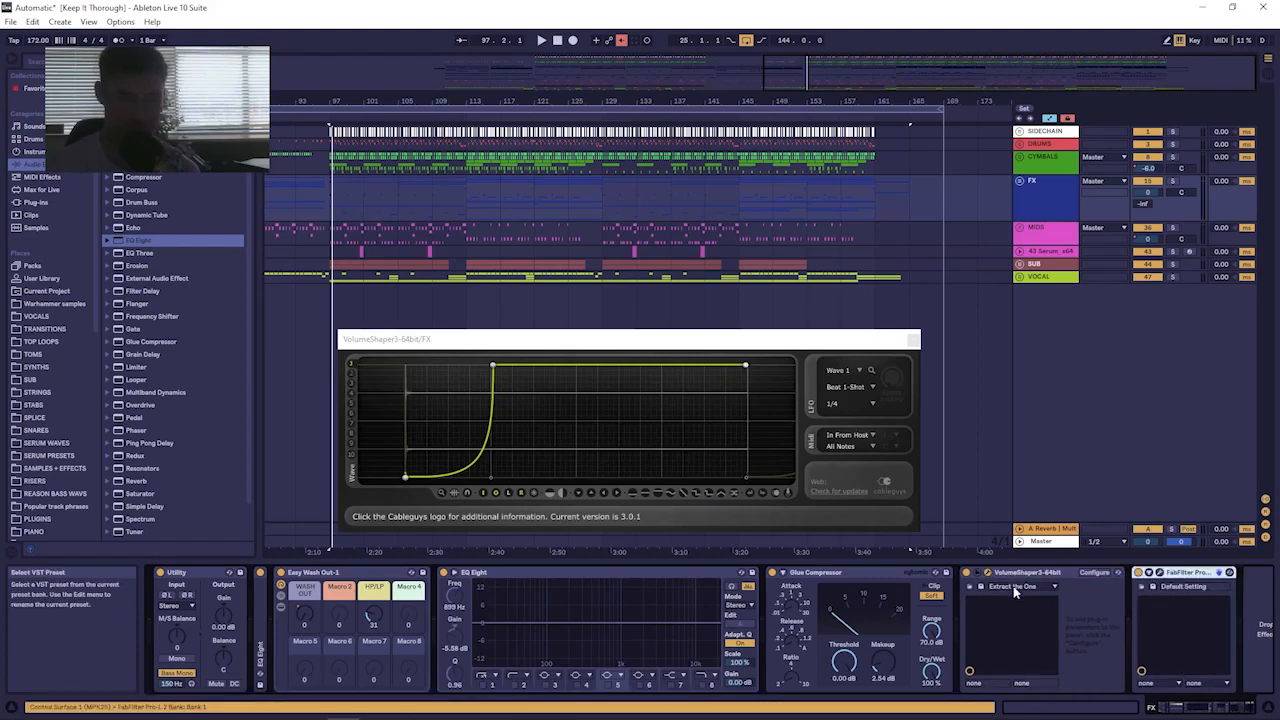
pyautogui.moveTo(1029, 574); pyautogui.dragTo(1240, 575)
pyautogui.moveTo(1146, 592); pyautogui.dragTo(1146, 592)
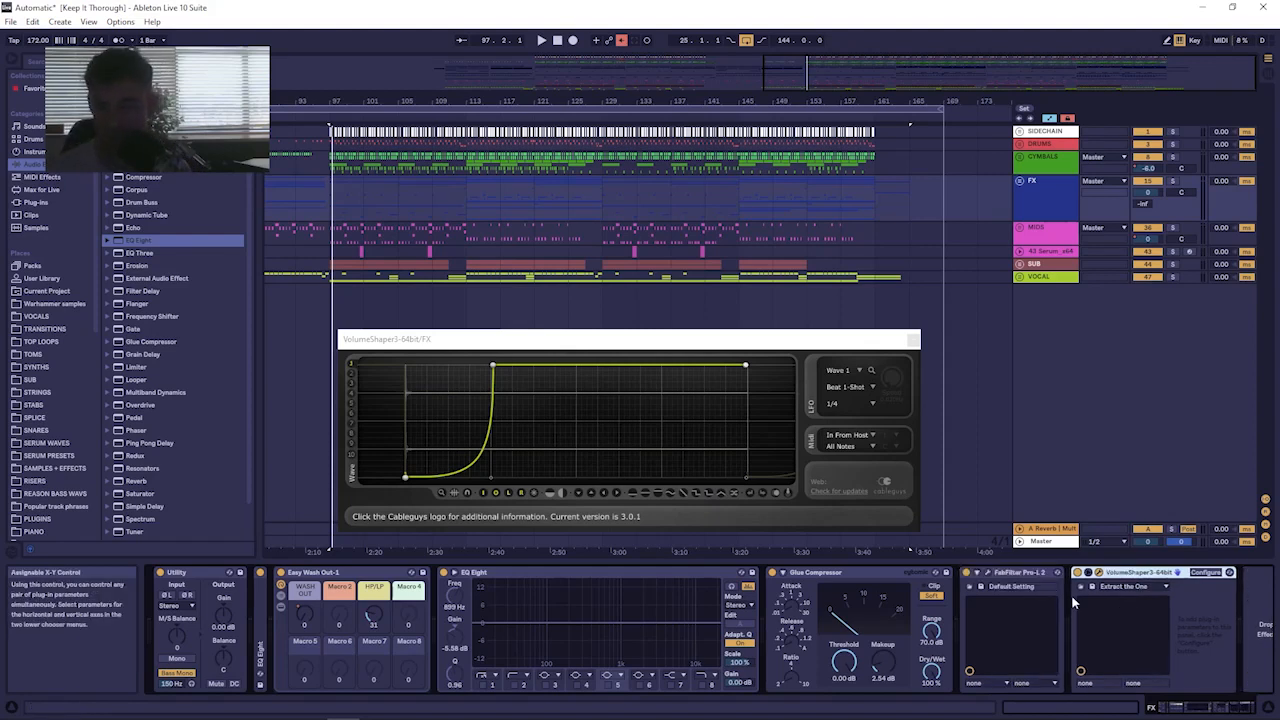
pyautogui.click(1016, 578)
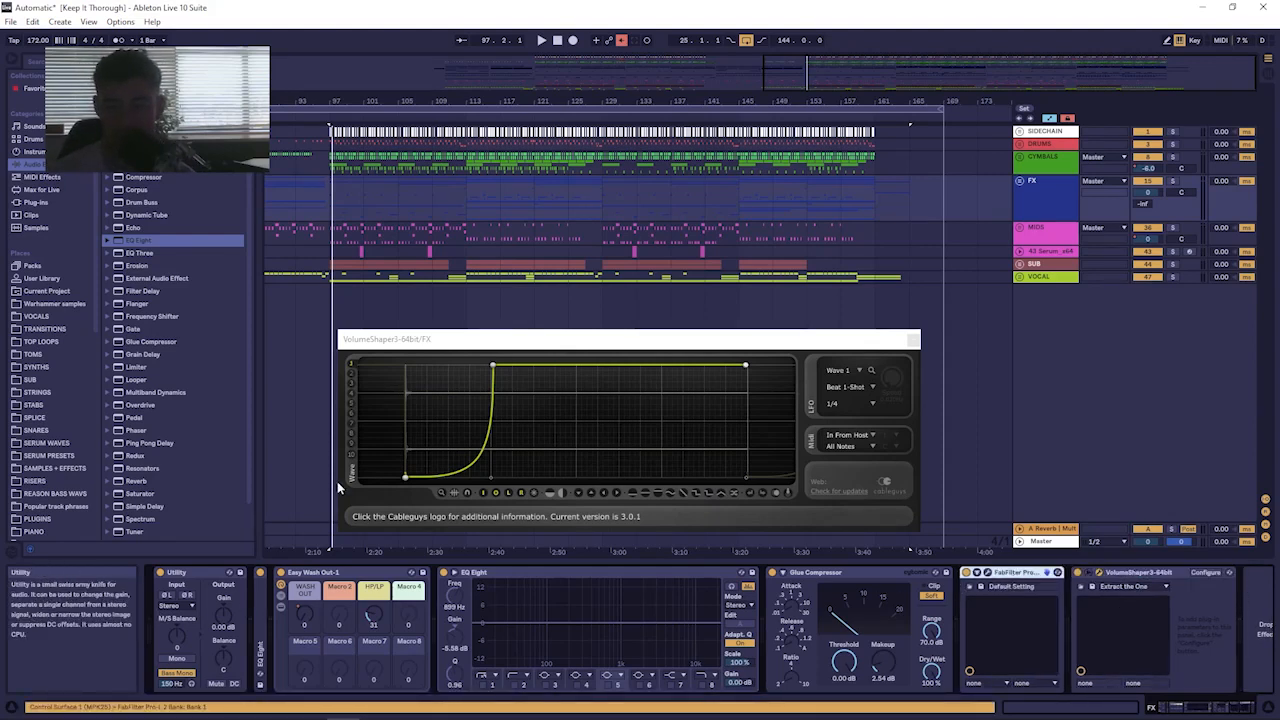
# Compare the VolumeShaper curves of the FX and MIDS groups side by side, and close both plug-in windows.
pyautogui.moveTo(562, 340); pyautogui.dragTo(701, 332)
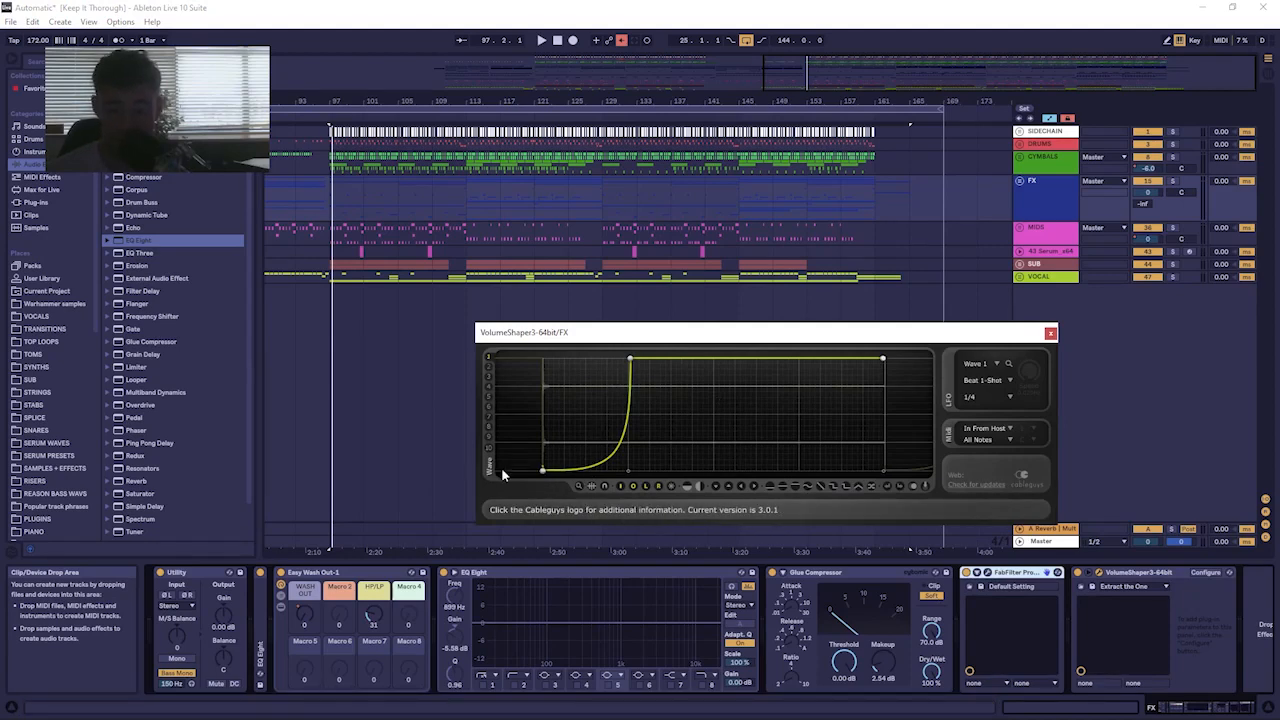
pyautogui.click(1049, 237)
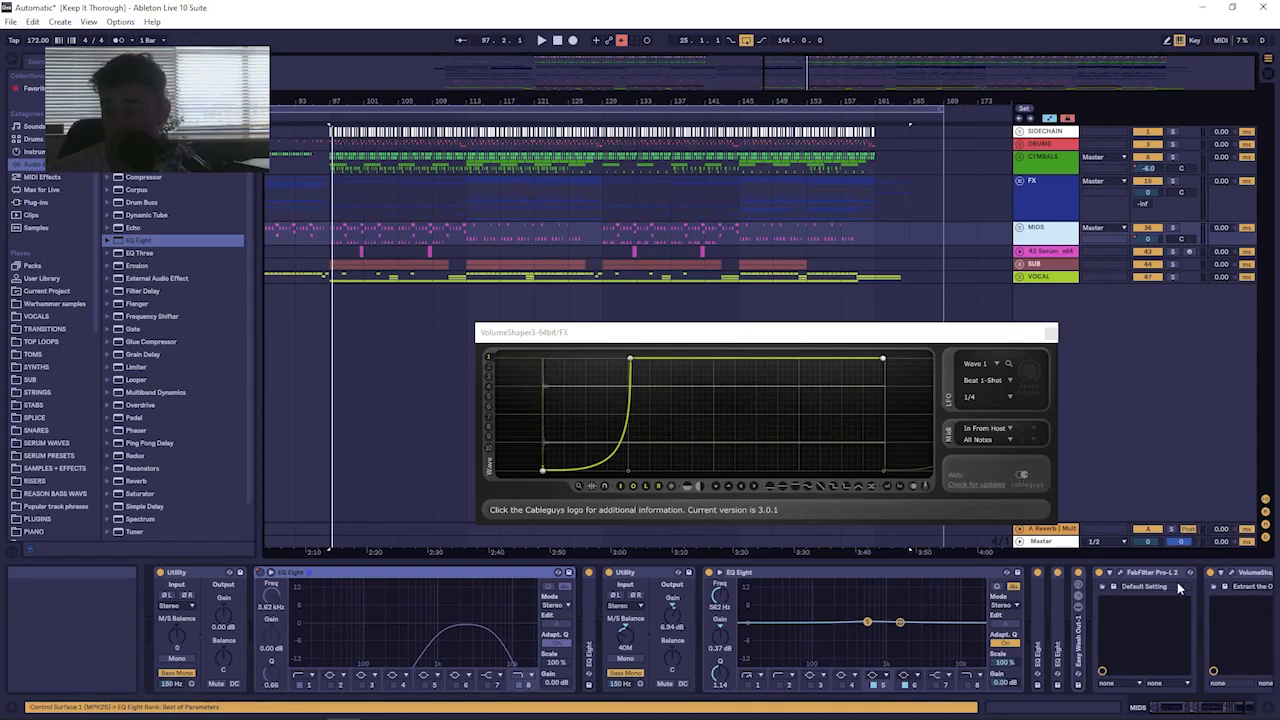
pyautogui.click(1231, 573)
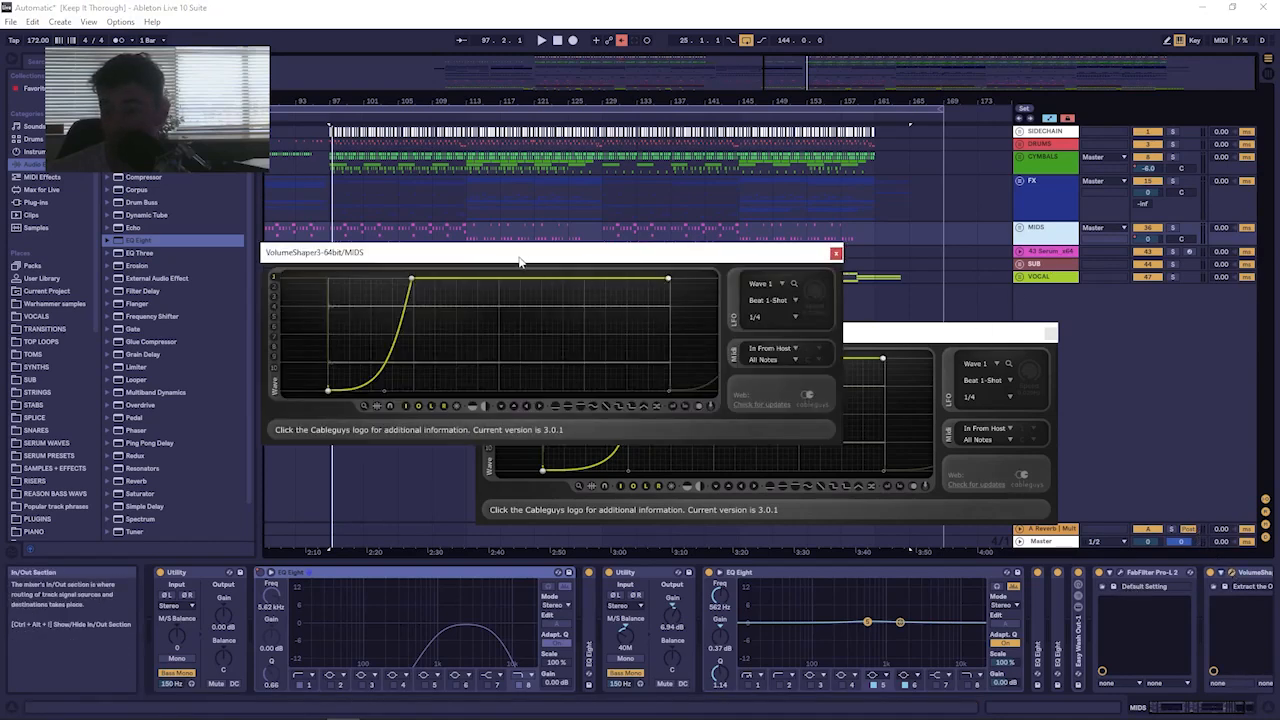
pyautogui.moveTo(519, 262); pyautogui.dragTo(503, 204)
pyautogui.moveTo(368, 332)
pyautogui.mouseDown()
pyautogui.moveTo(399, 332)
pyautogui.moveTo(375, 333)
pyautogui.mouseUp()
pyautogui.click(823, 196)
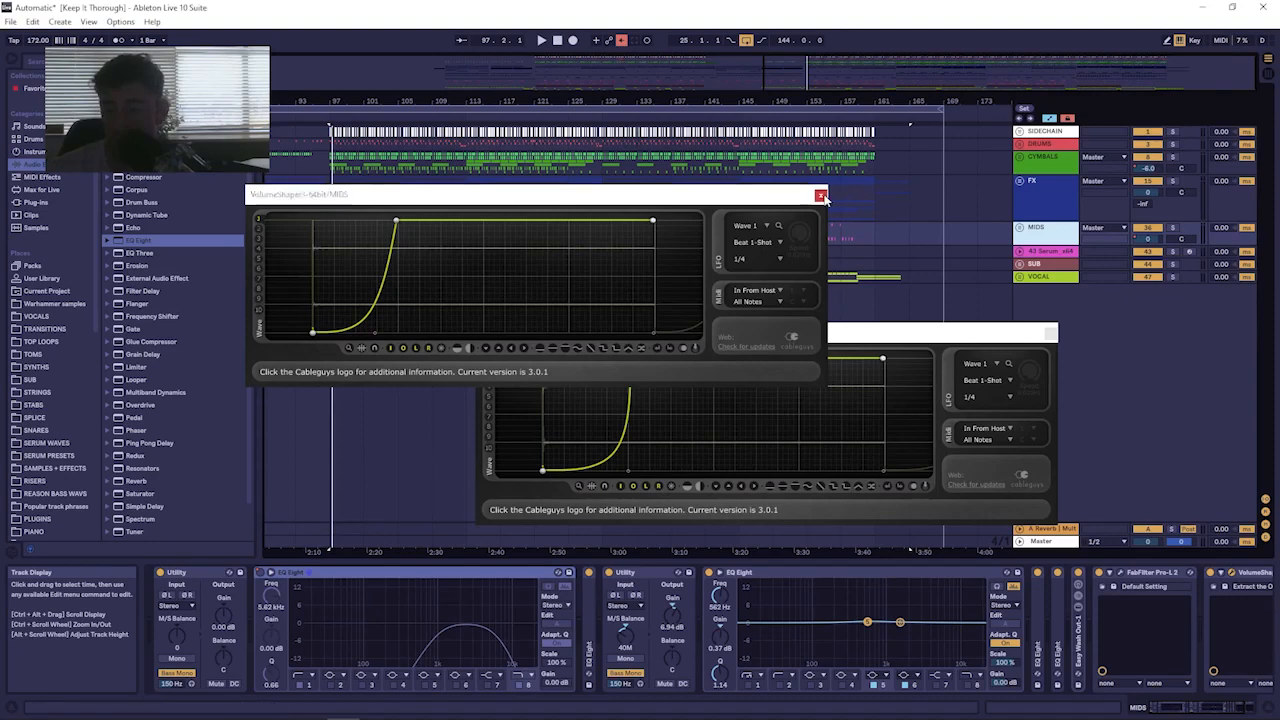
pyautogui.click(1050, 332)
# Show the SUB group's devices, inspect its VolumeShaper curve, and close the plug-in window.
pyautogui.click(1040, 263)
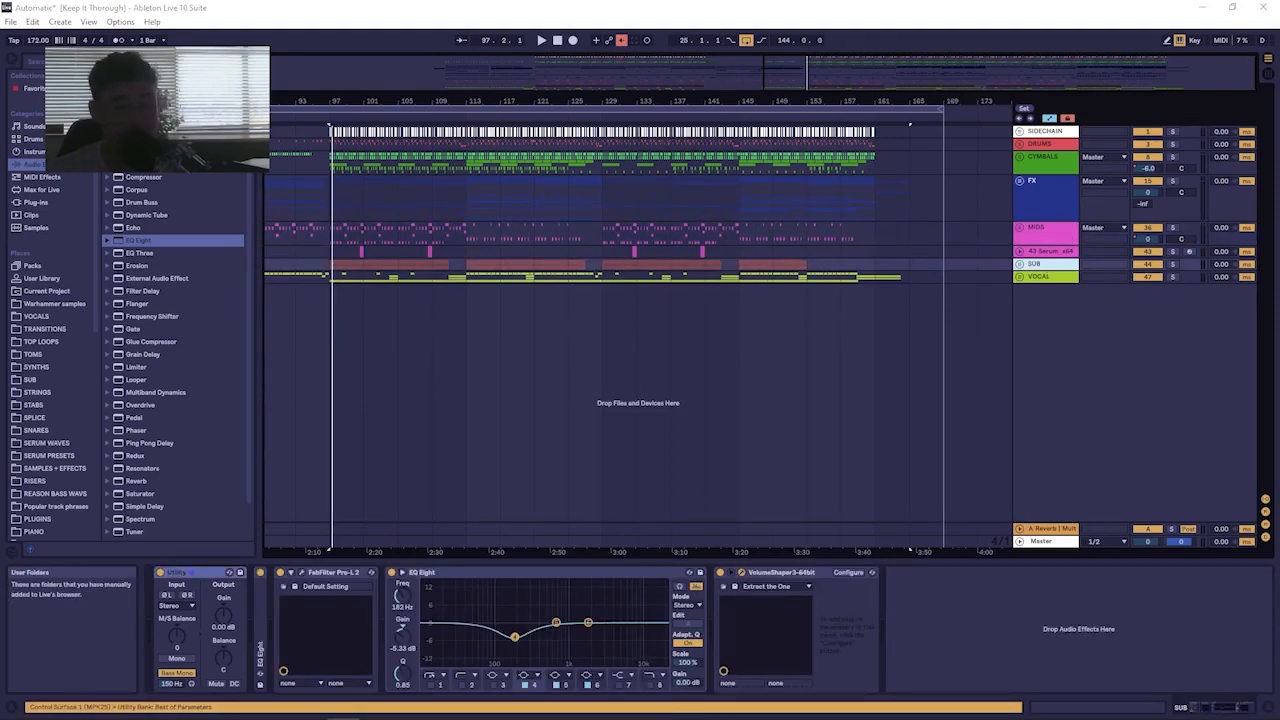
pyautogui.moveTo(2, 300); pyautogui.dragTo(462, 265)
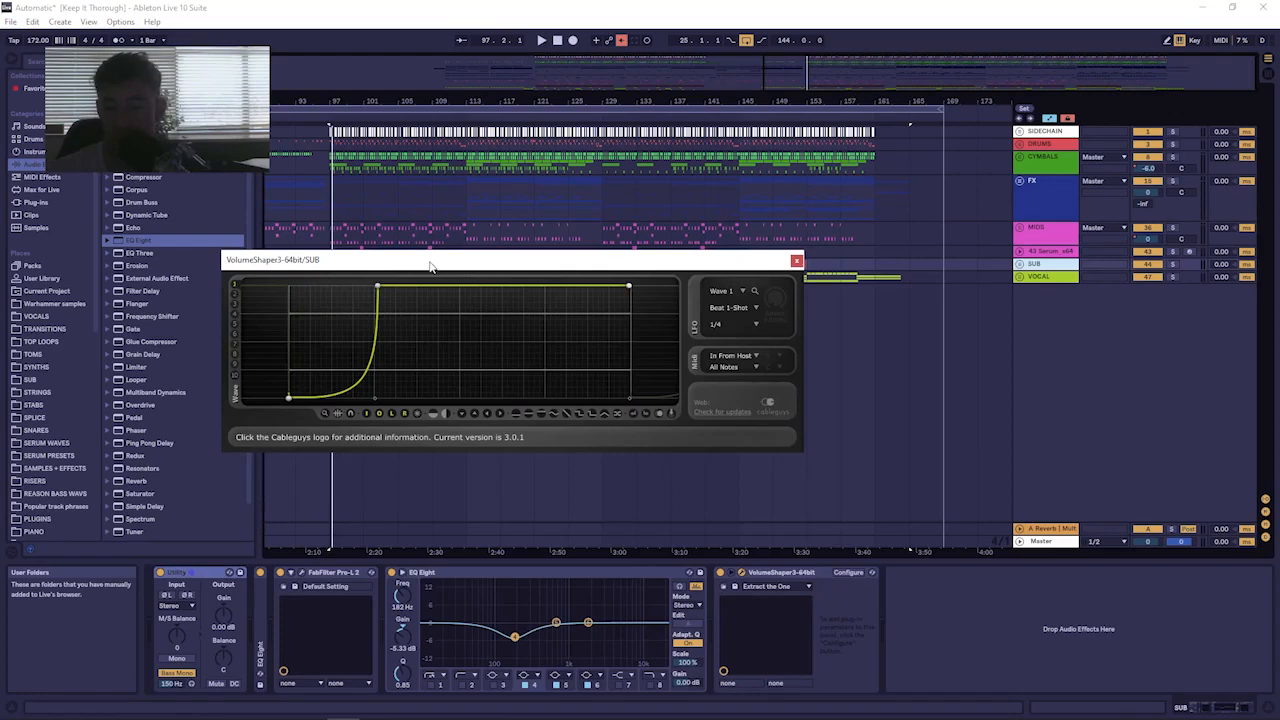
pyautogui.click(797, 262)
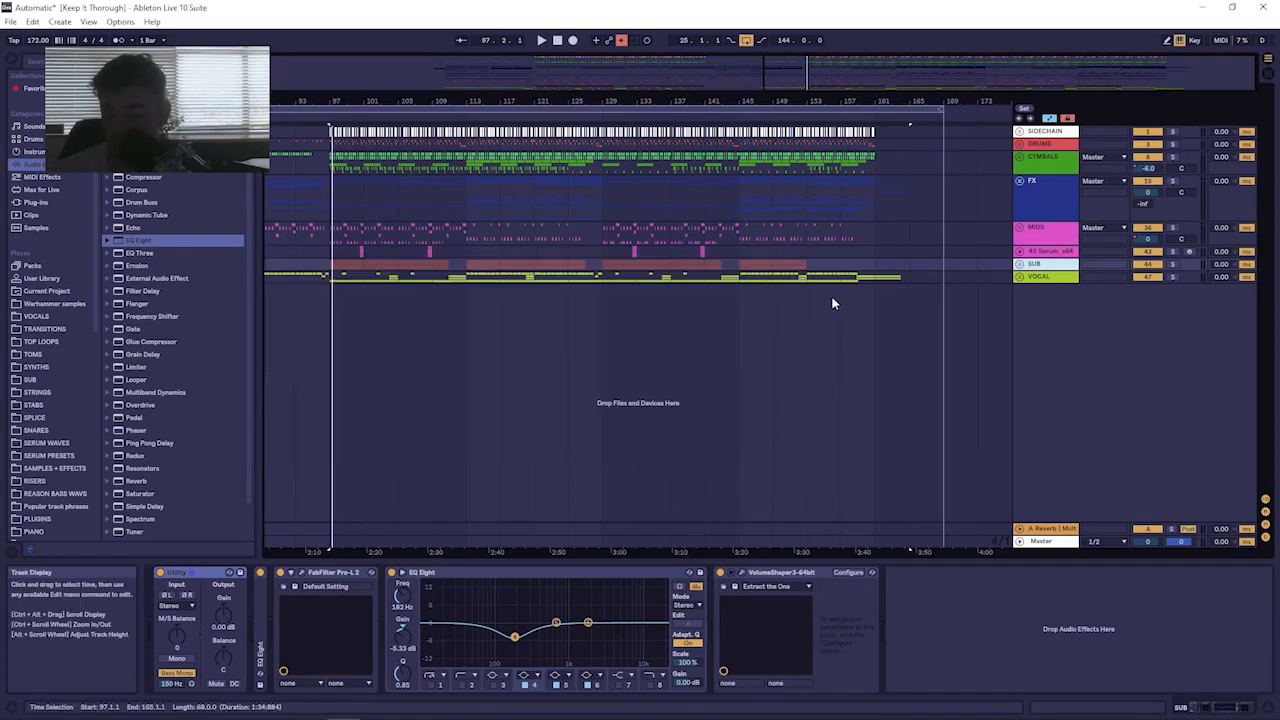
# Show the VOCAL group's devices and tracks, collapse the Chant Hey track, and leave the VOCAL group folded.
pyautogui.click(1040, 277)
pyautogui.click(1019, 277)
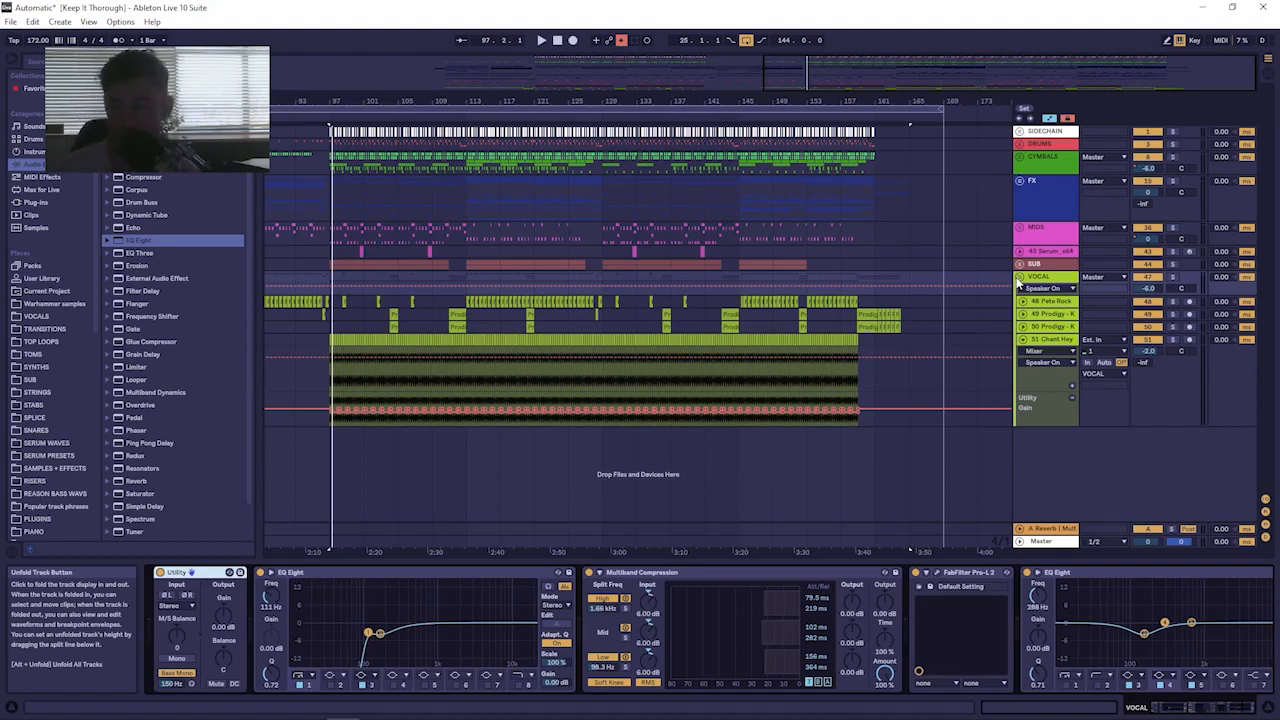
pyautogui.click(1022, 340)
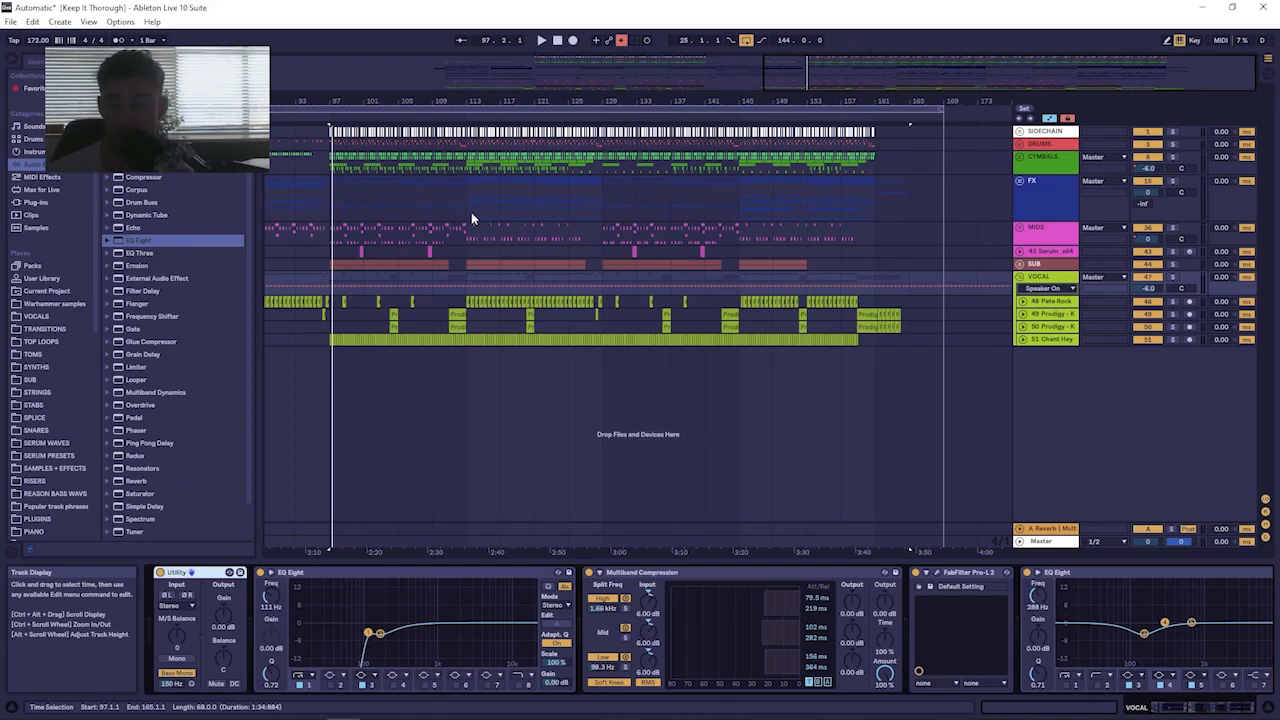
pyautogui.click(1019, 279)
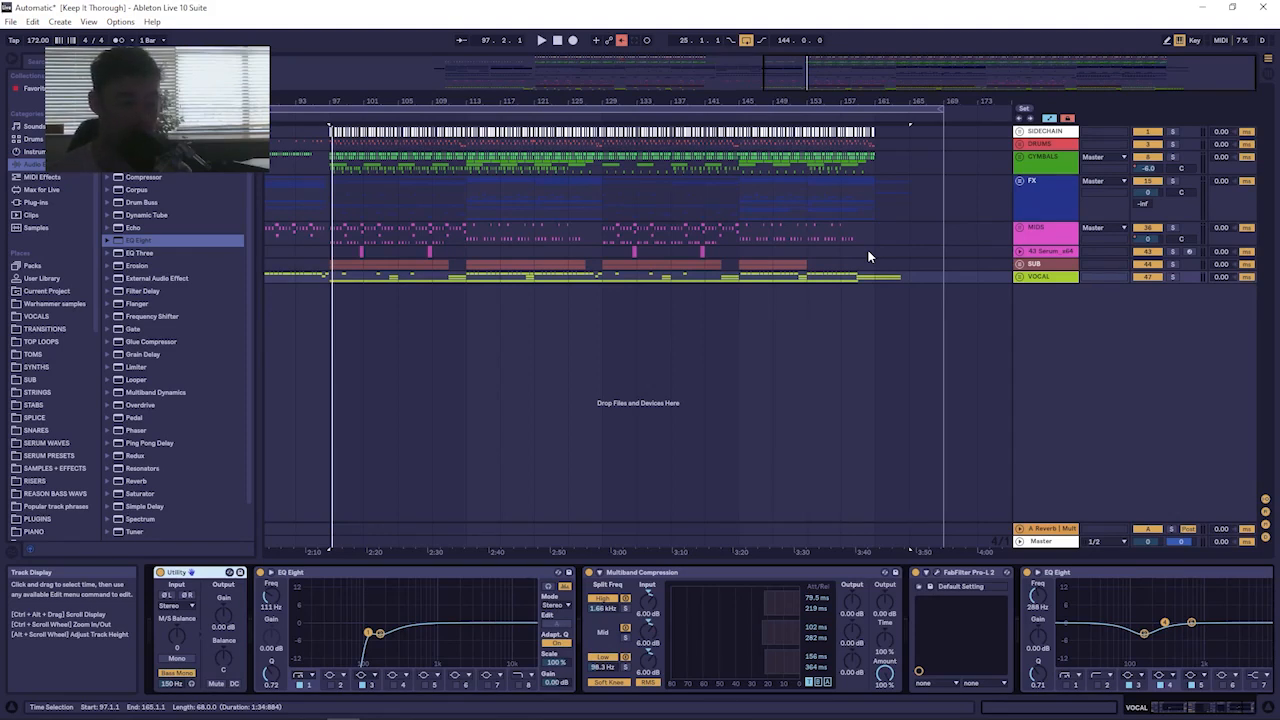
pyautogui.click(1019, 278)
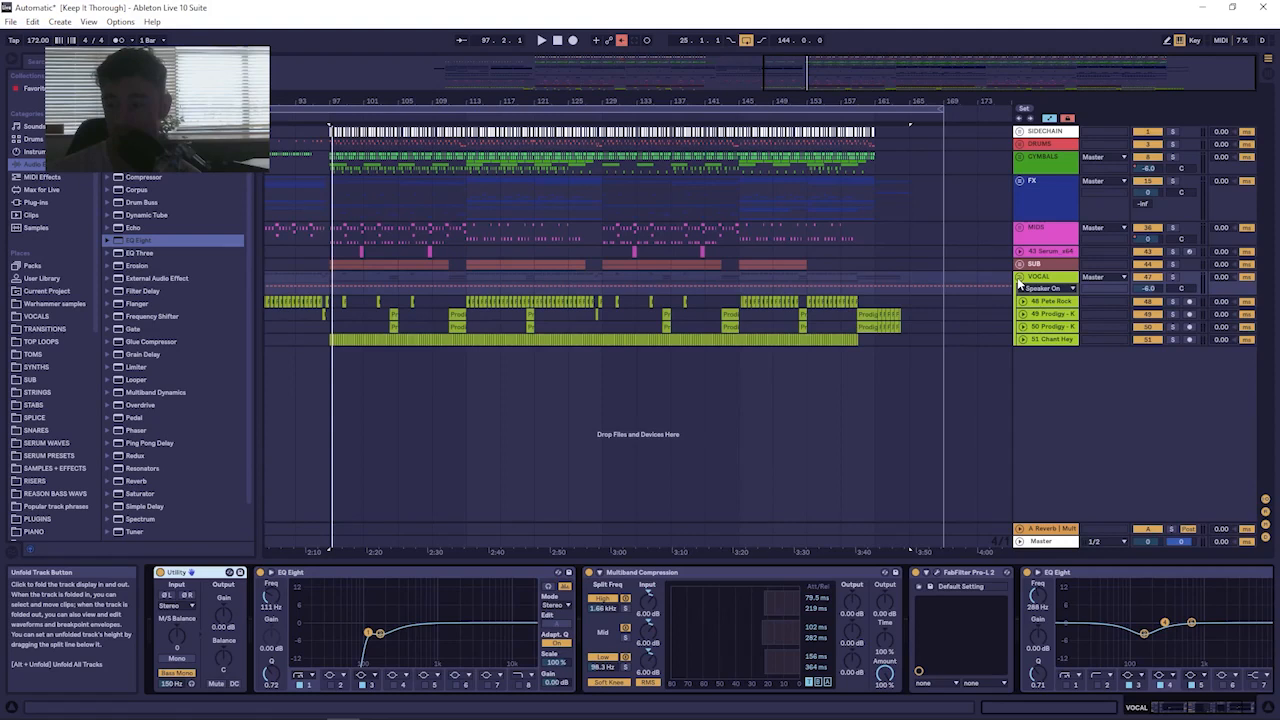
pyautogui.click(1019, 279)
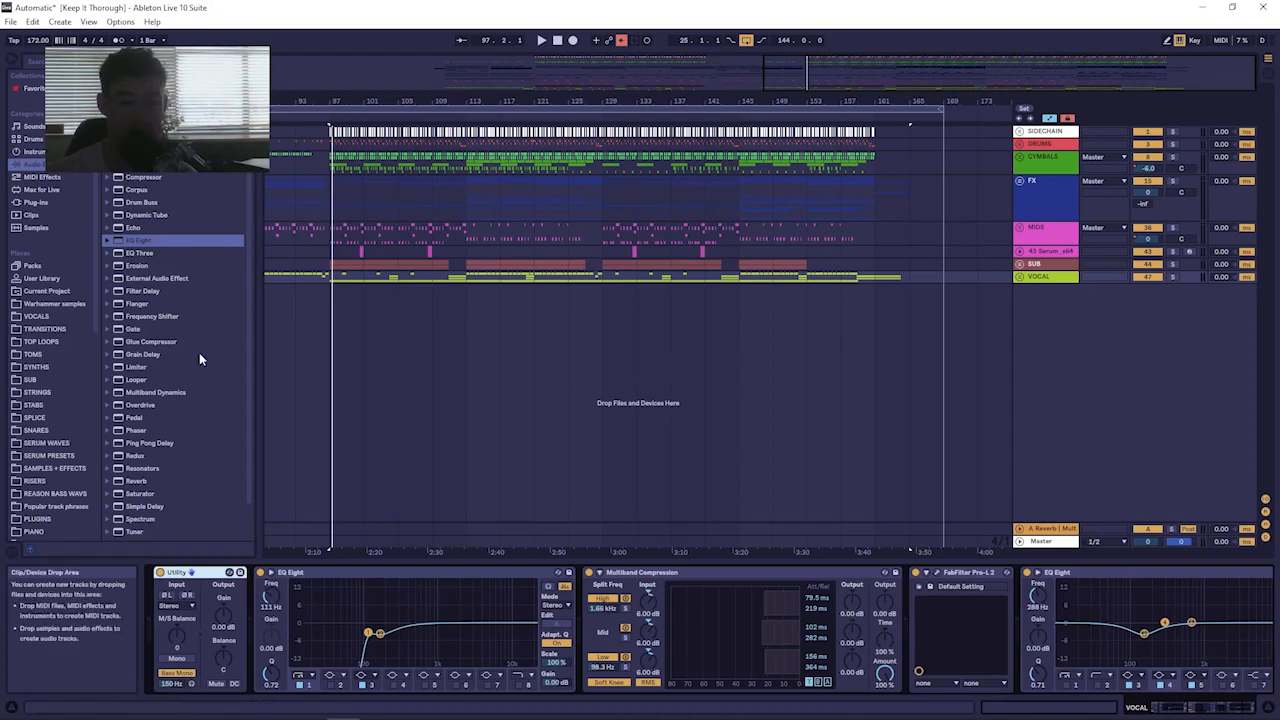
# Try a Glue Compressor at the end of the VOCAL group's device chain, and delete it.
pyautogui.click(150, 341)
pyautogui.press('Return')
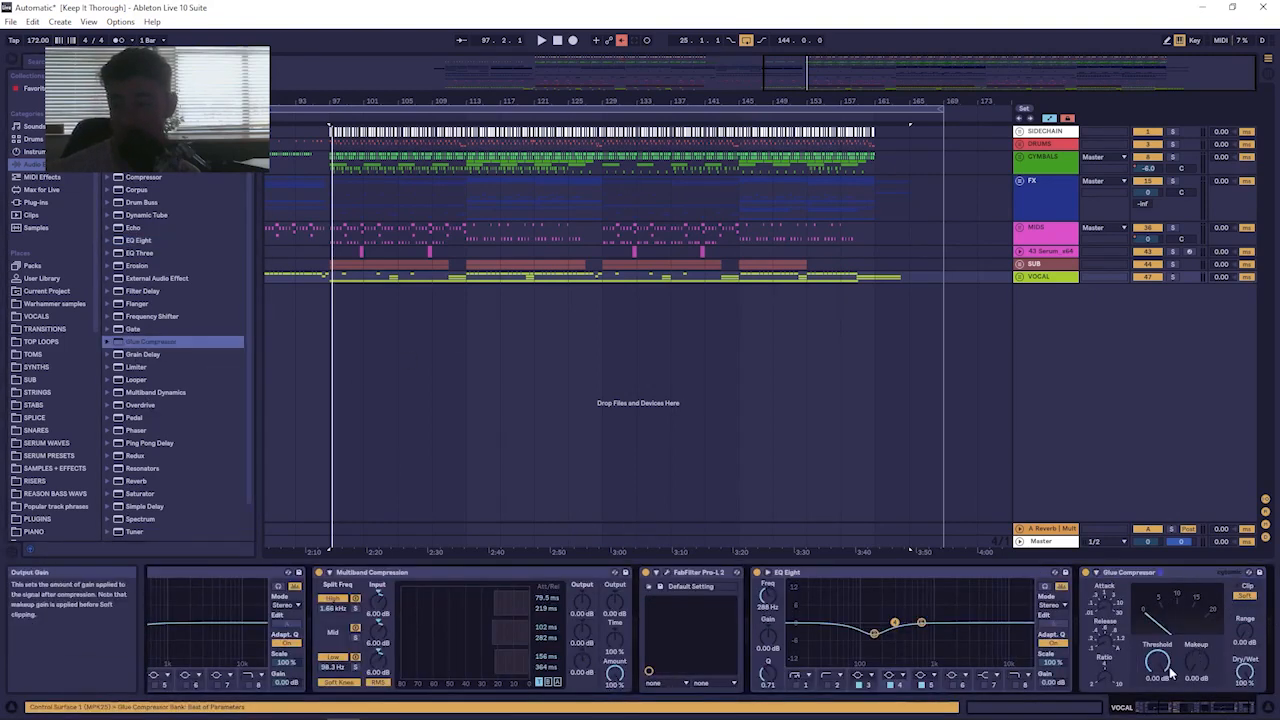
pyautogui.click(1146, 574)
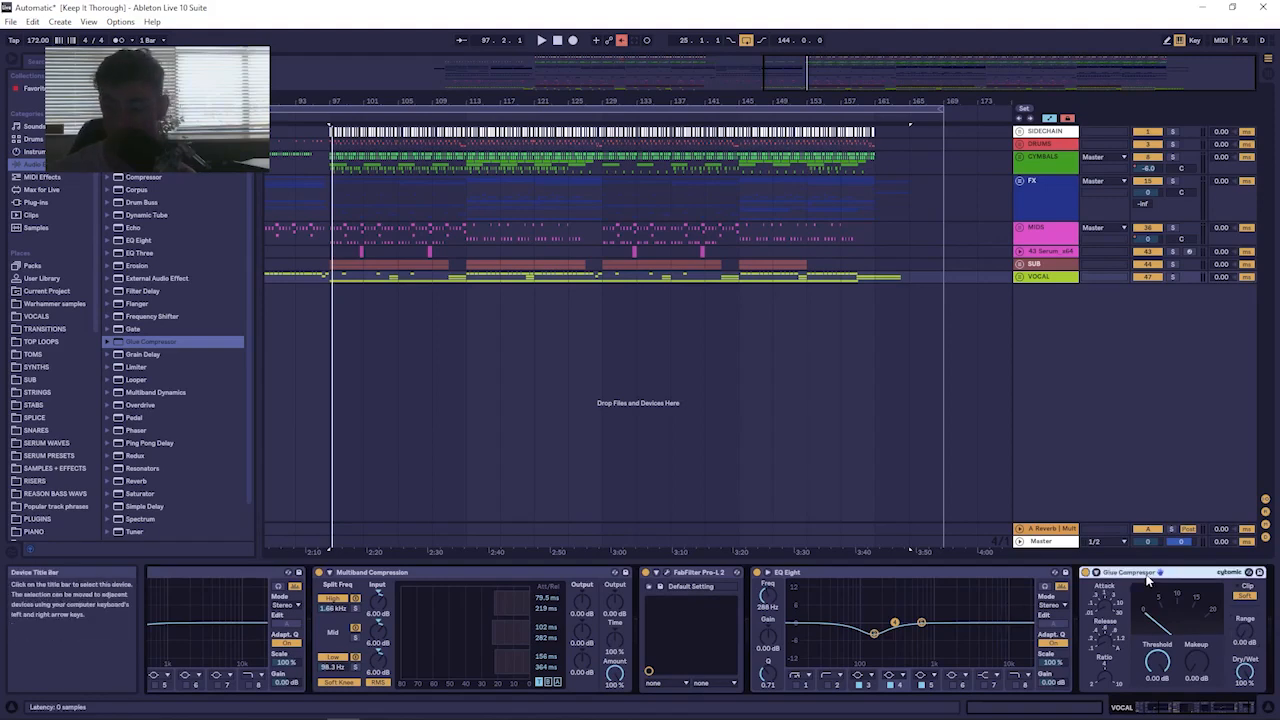
pyautogui.press('Delete')
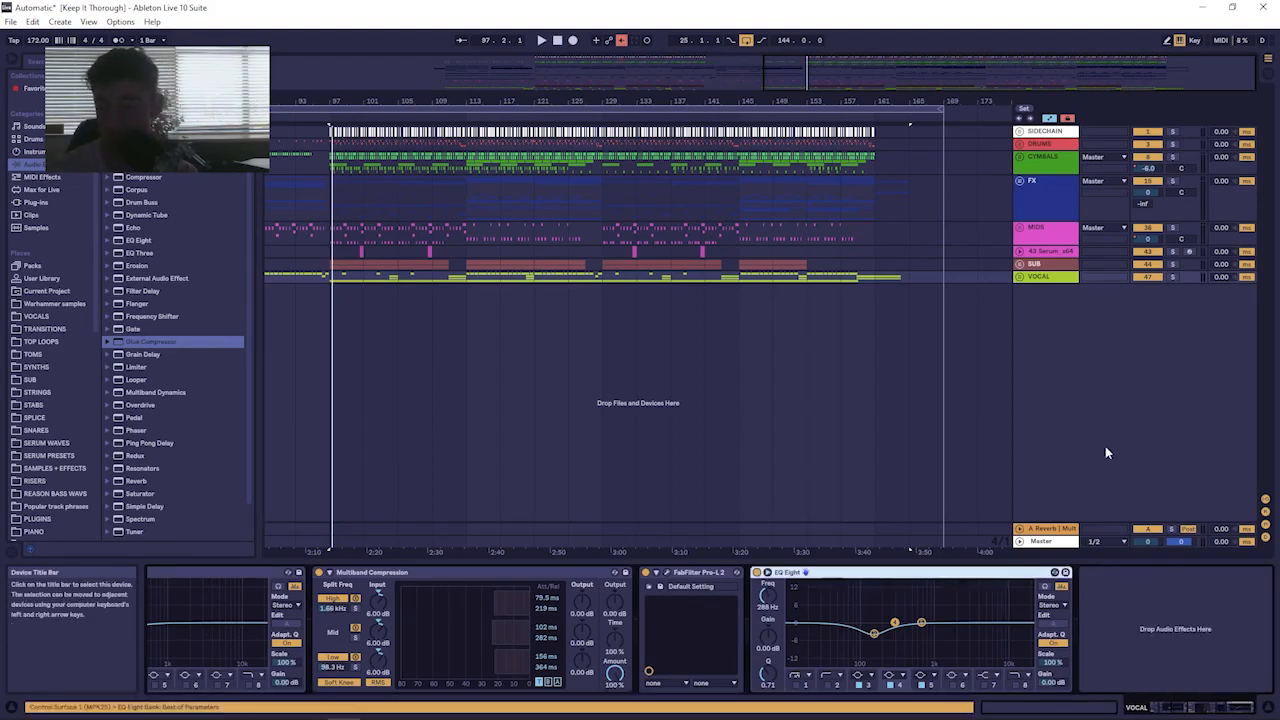
# Review the device chains of the DRUMS, CYMBALS, FX, MIDS, Serum and SUB tracks one after another, and return to DRUMS.
pyautogui.click(1050, 146)
pyautogui.click(1056, 161)
pyautogui.click(1058, 203)
pyautogui.click(1059, 239)
pyautogui.click(1059, 254)
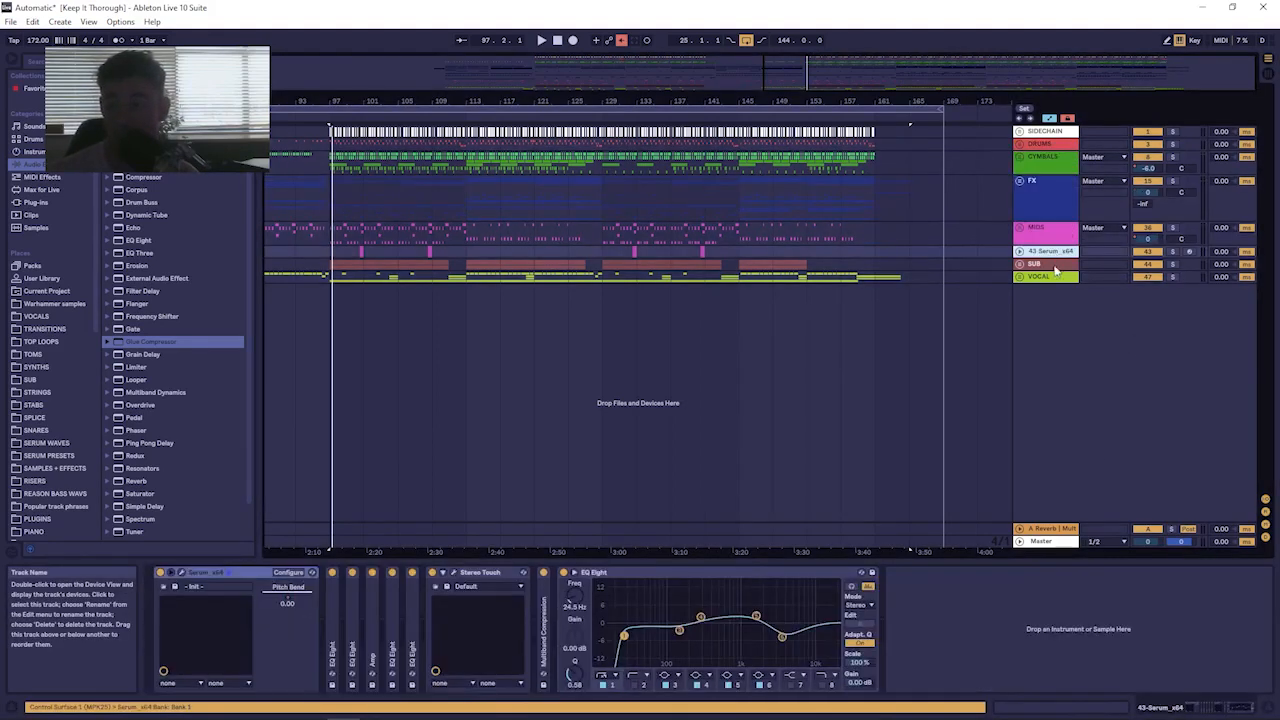
pyautogui.click(1054, 265)
pyautogui.click(1052, 146)
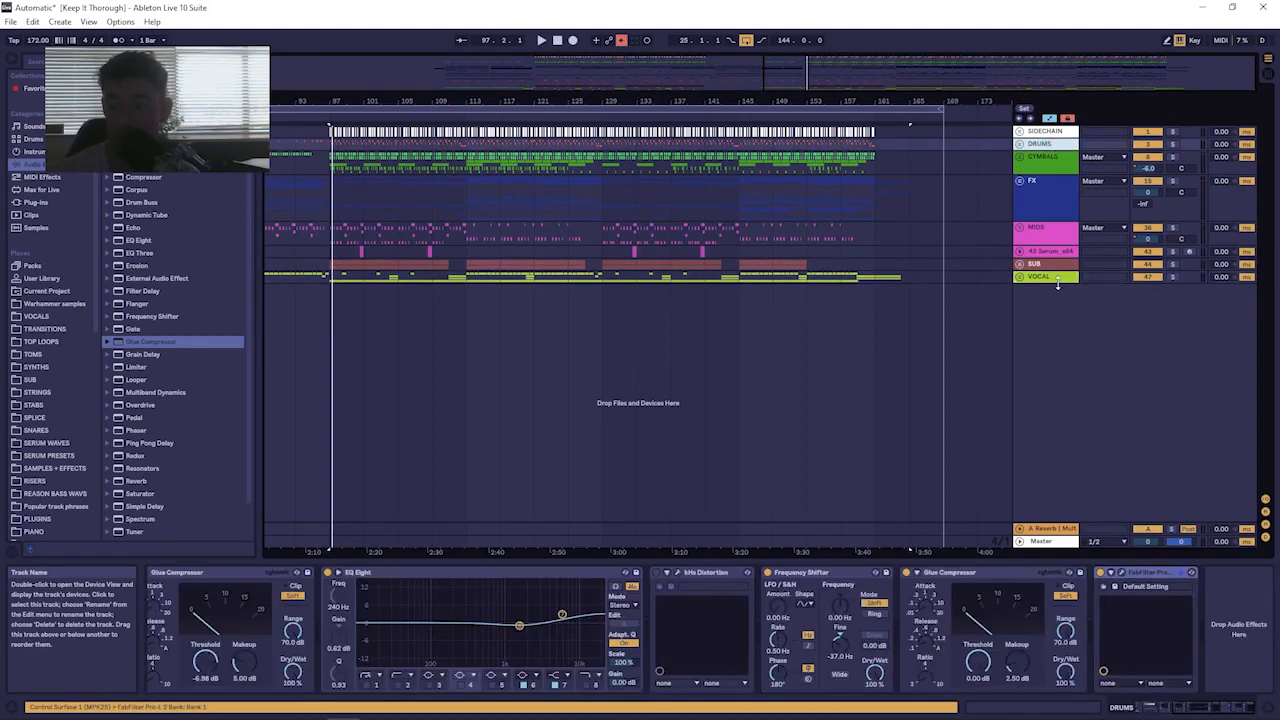
# Show the Master track's device chain and unfold its first Utility and the Multiband Compression device.
pyautogui.click(1040, 543)
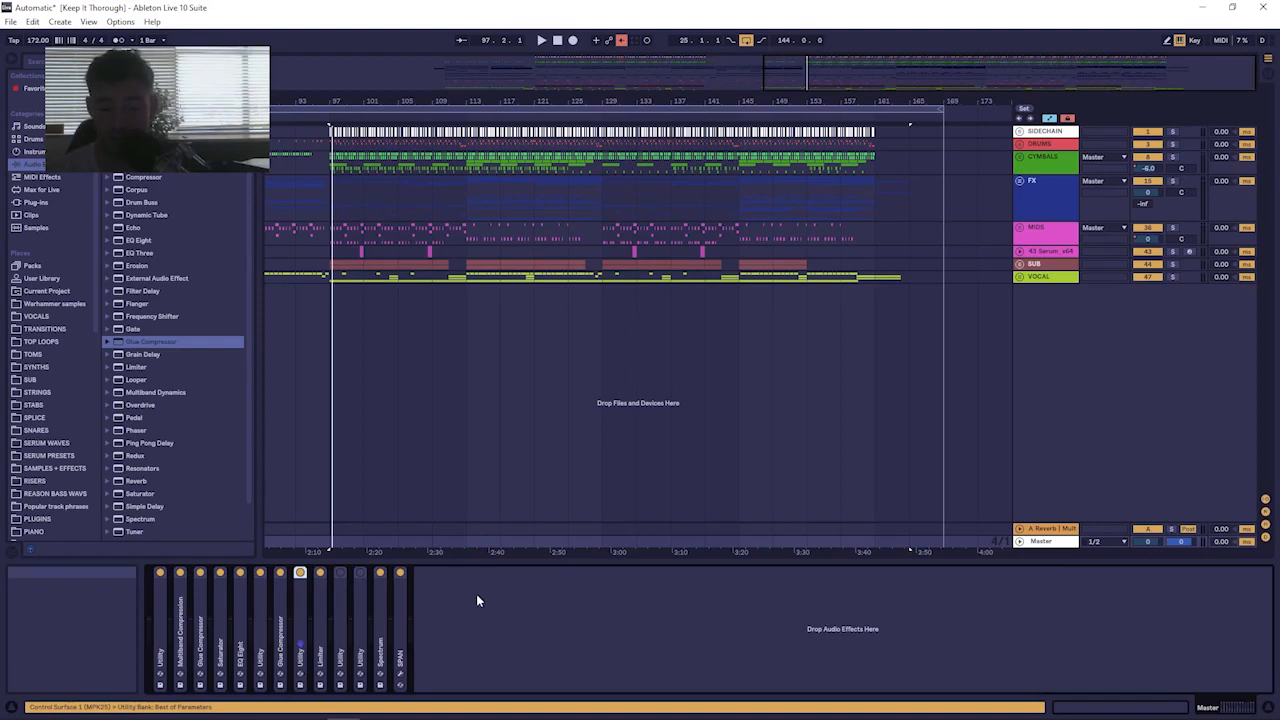
pyautogui.doubleClick(158, 613)
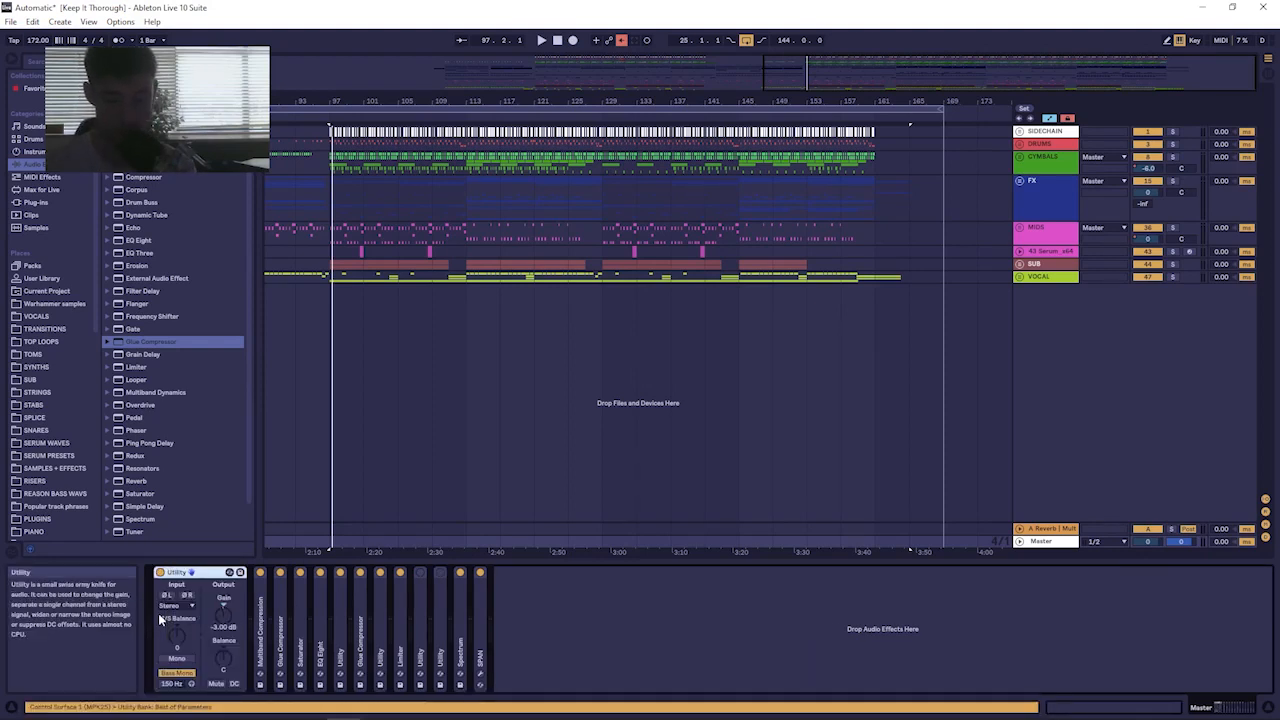
pyautogui.doubleClick(263, 599)
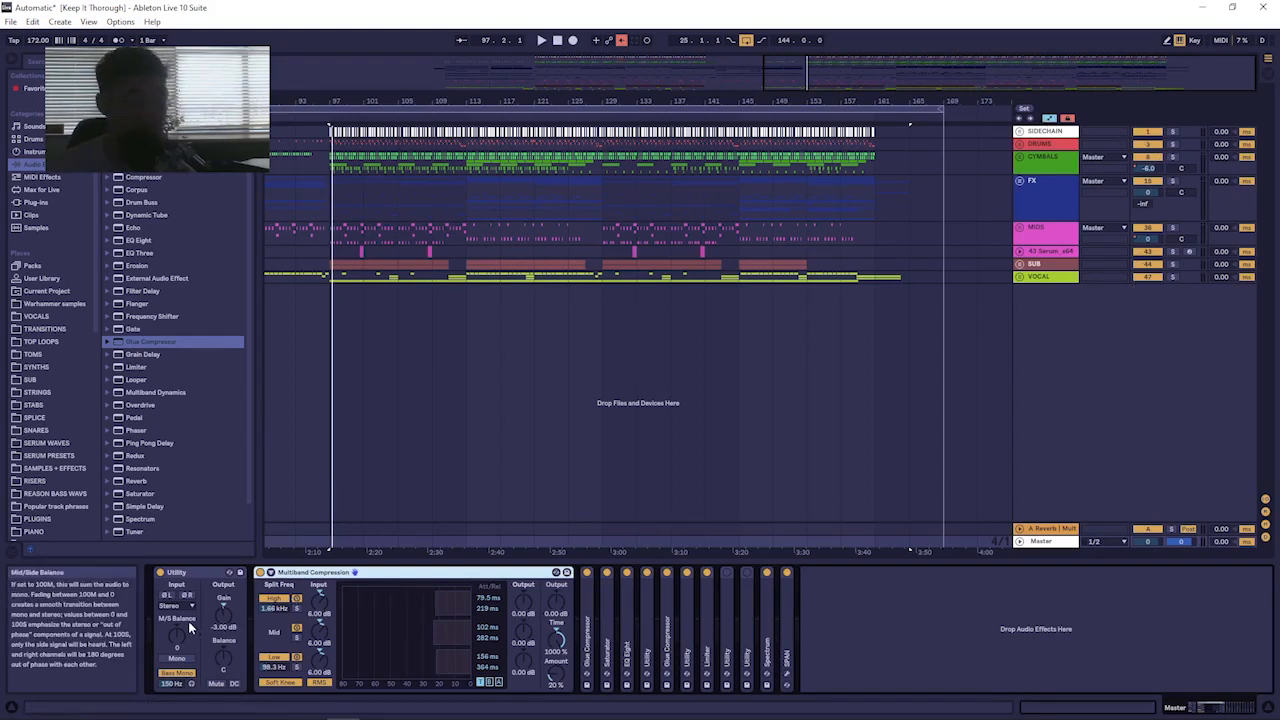
# Unfold the DRUMS group to show its tracks, show the MIDS group's devices, and fold DRUMS again.
pyautogui.click(1019, 144)
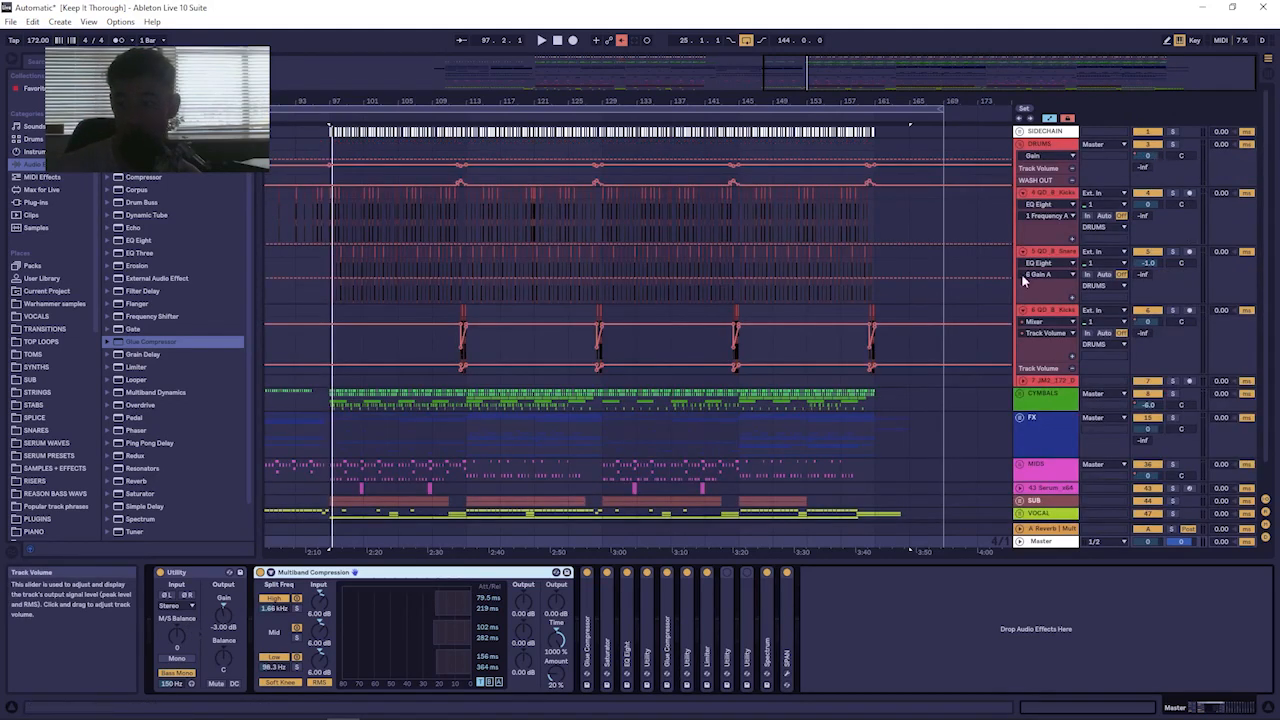
pyautogui.click(1027, 467)
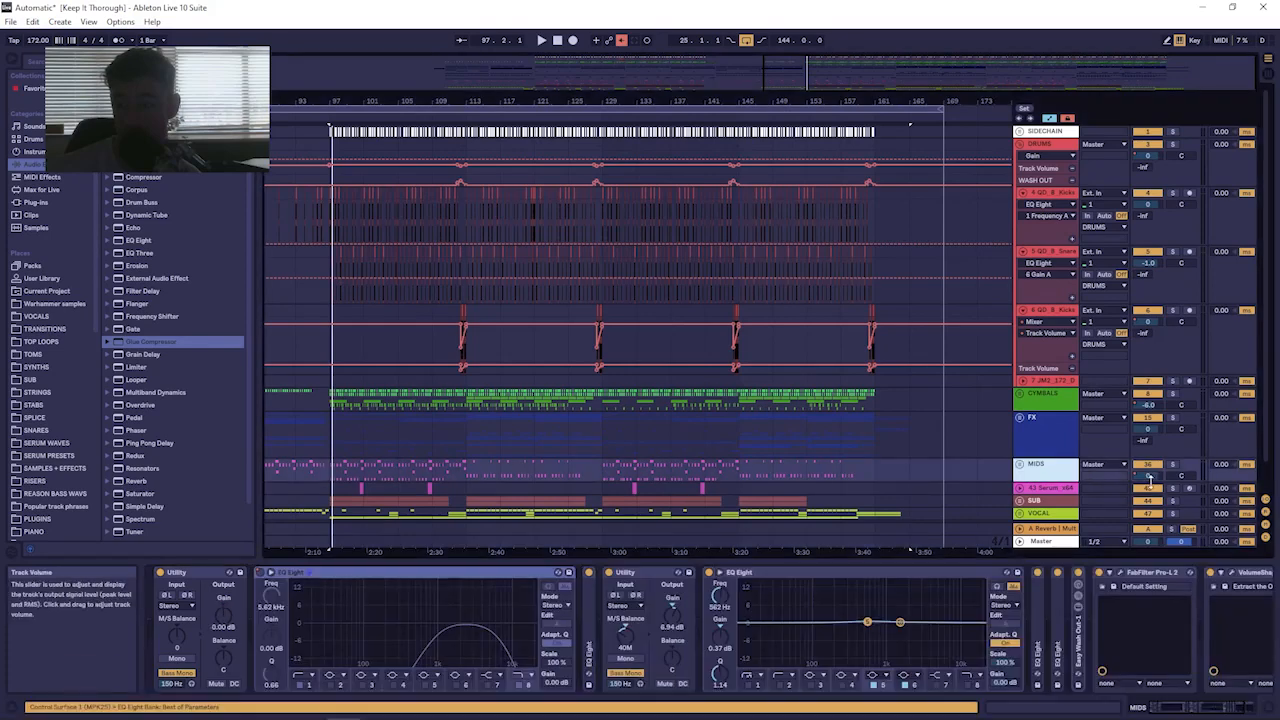
pyautogui.click(1019, 145)
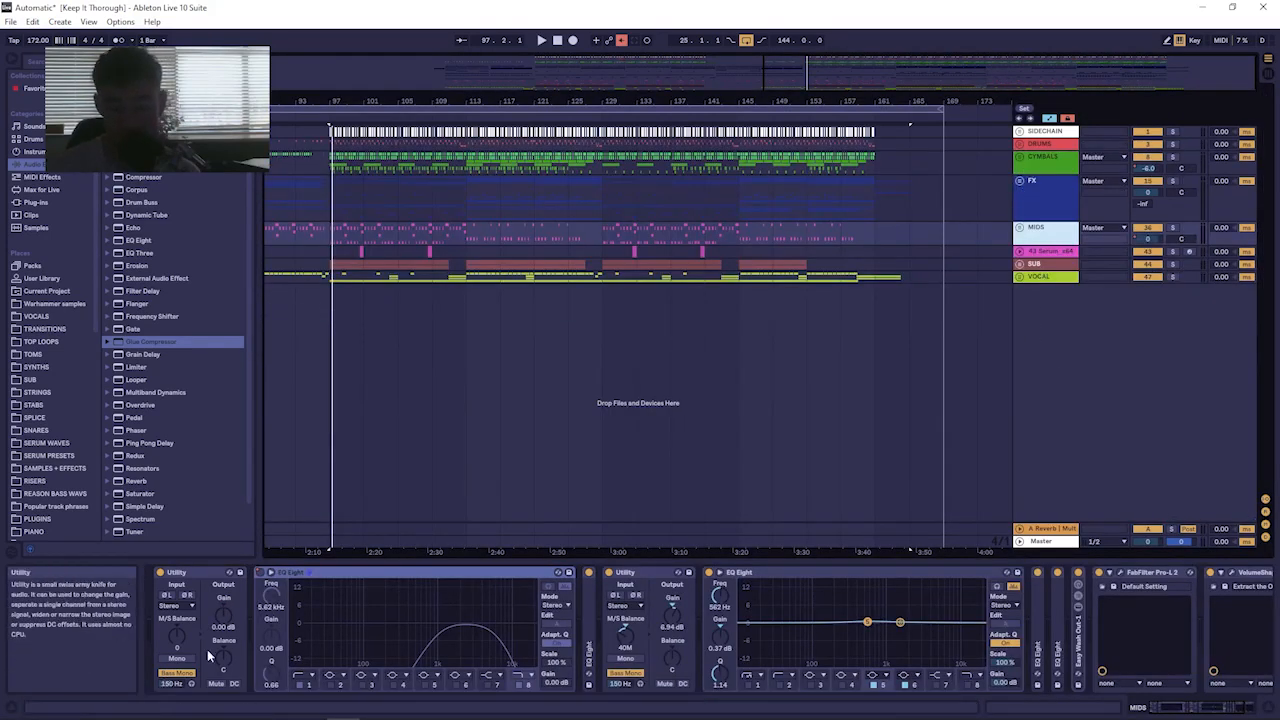
# Return to the Master chain and show the Multiband Compression preset among the Multiband Dynamics presets, along with the device's Time control.
pyautogui.click(1047, 542)
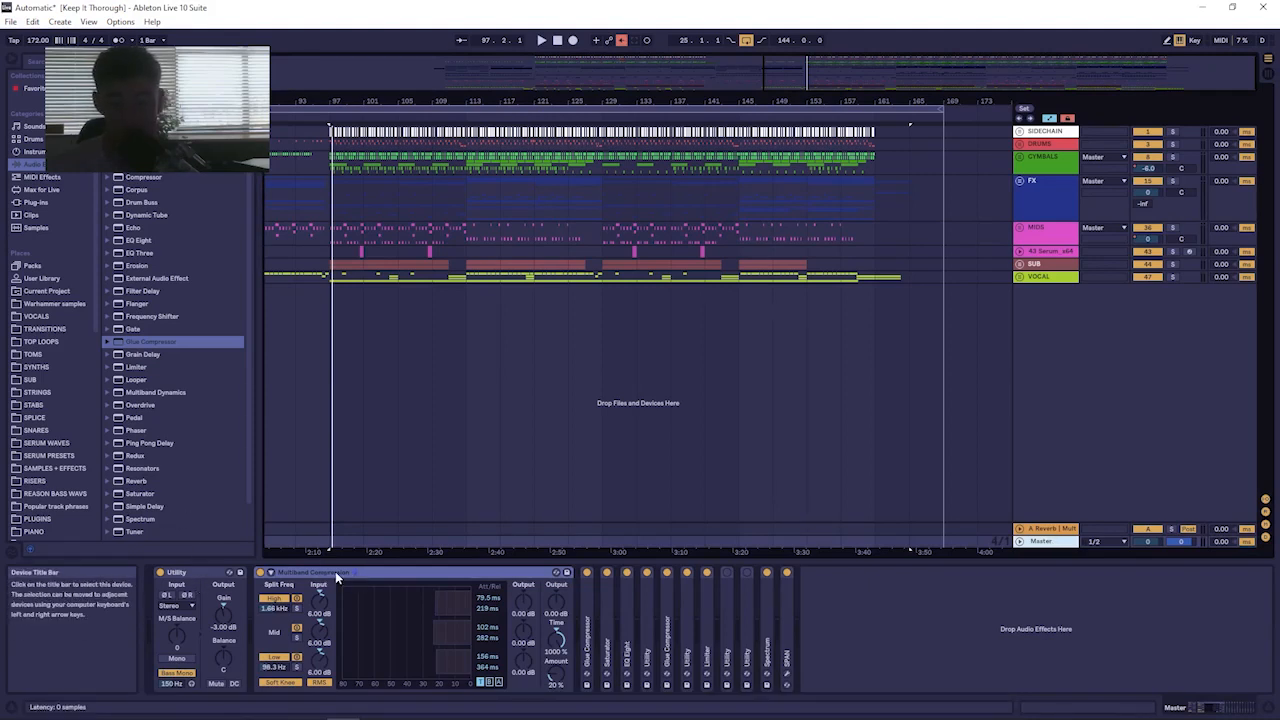
pyautogui.click(110, 392)
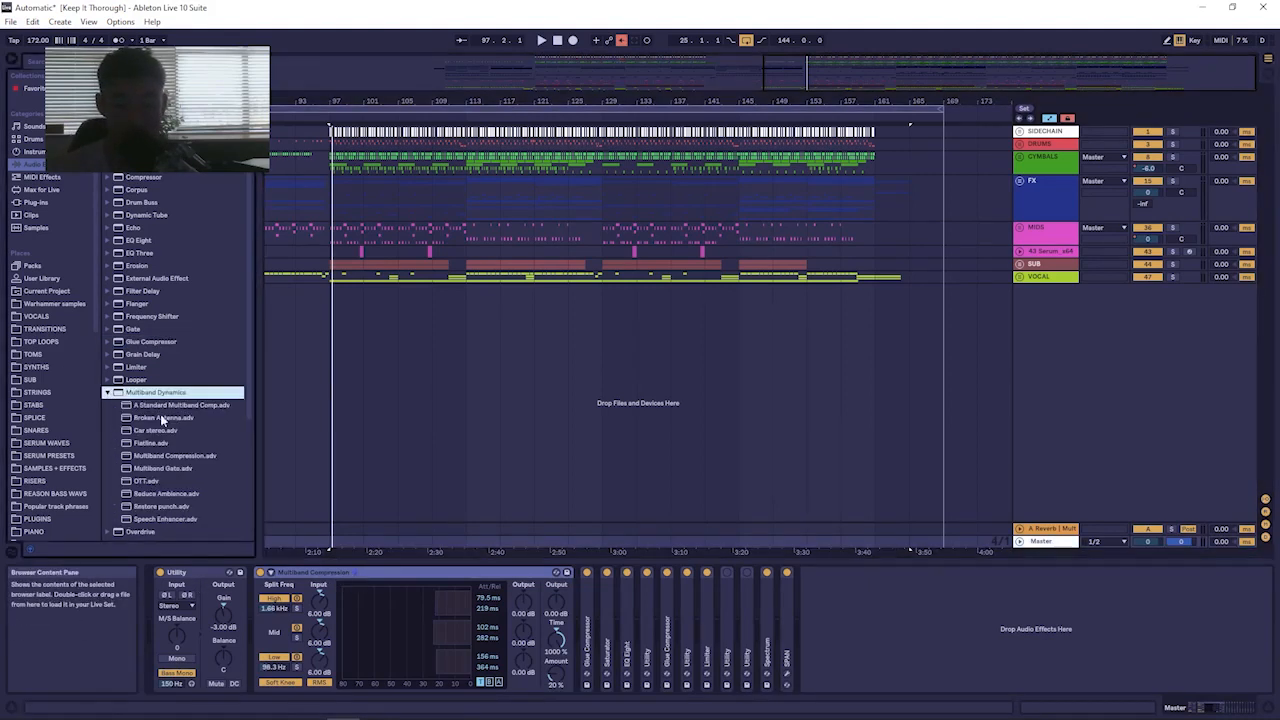
pyautogui.click(162, 456)
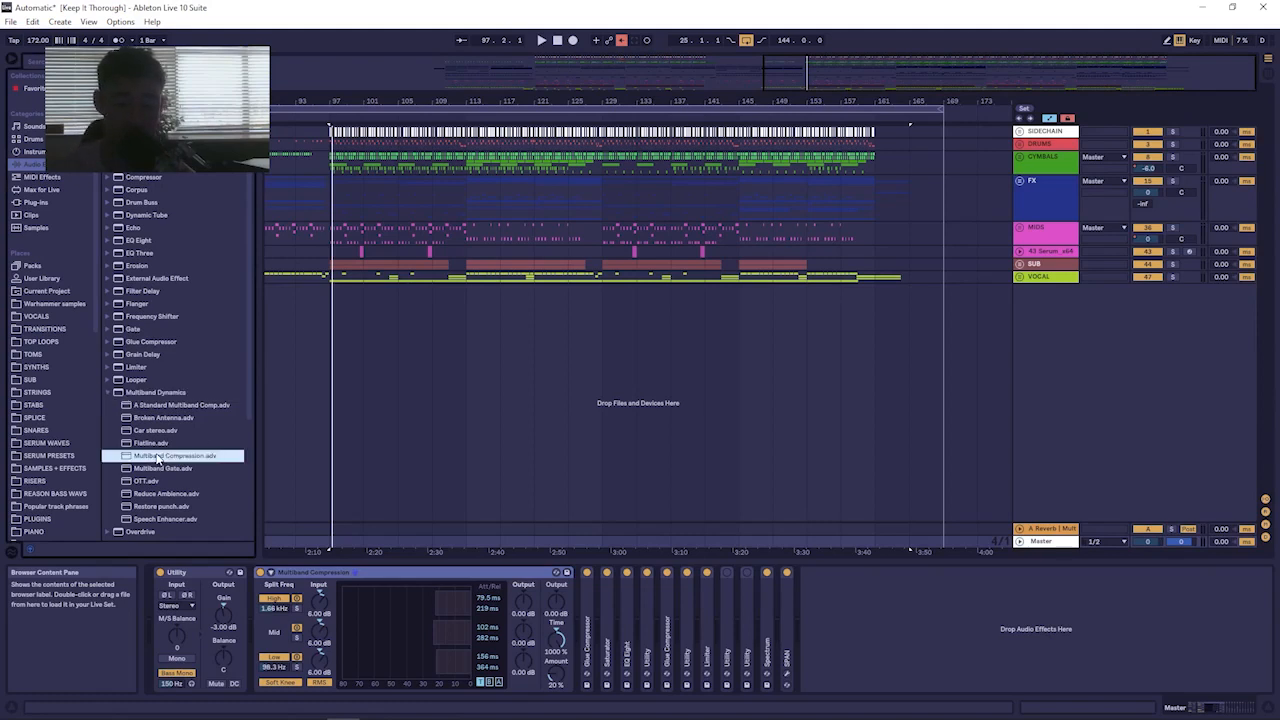
pyautogui.click(559, 640)
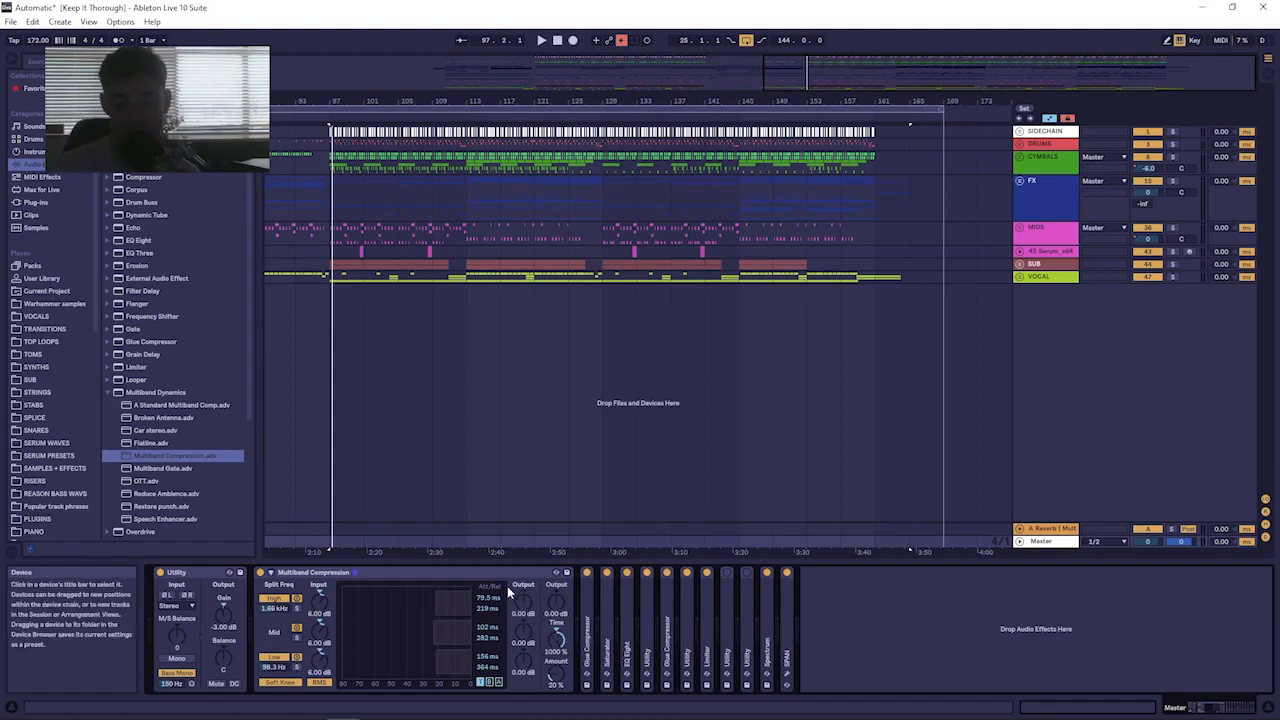
# Unfold the Master's first Glue Compressor and the Saturator, and play the second drop through them.
pyautogui.doubleClick(590, 600)
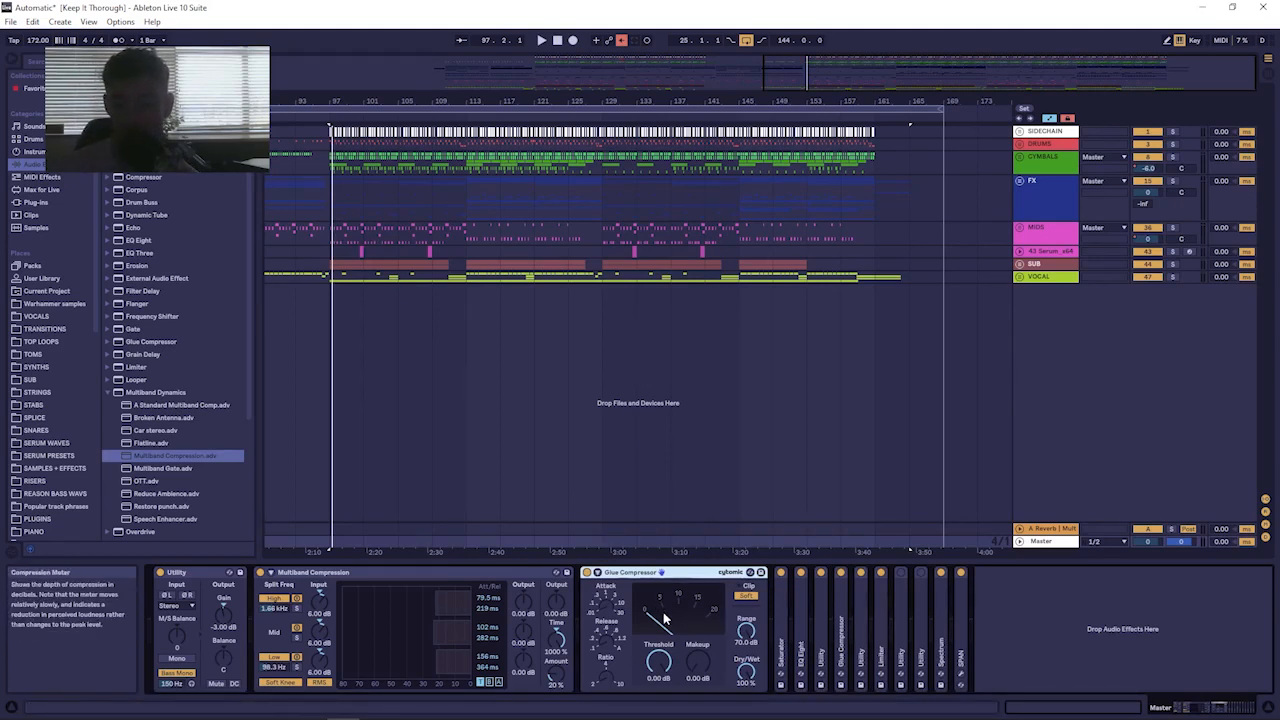
pyautogui.press('space')
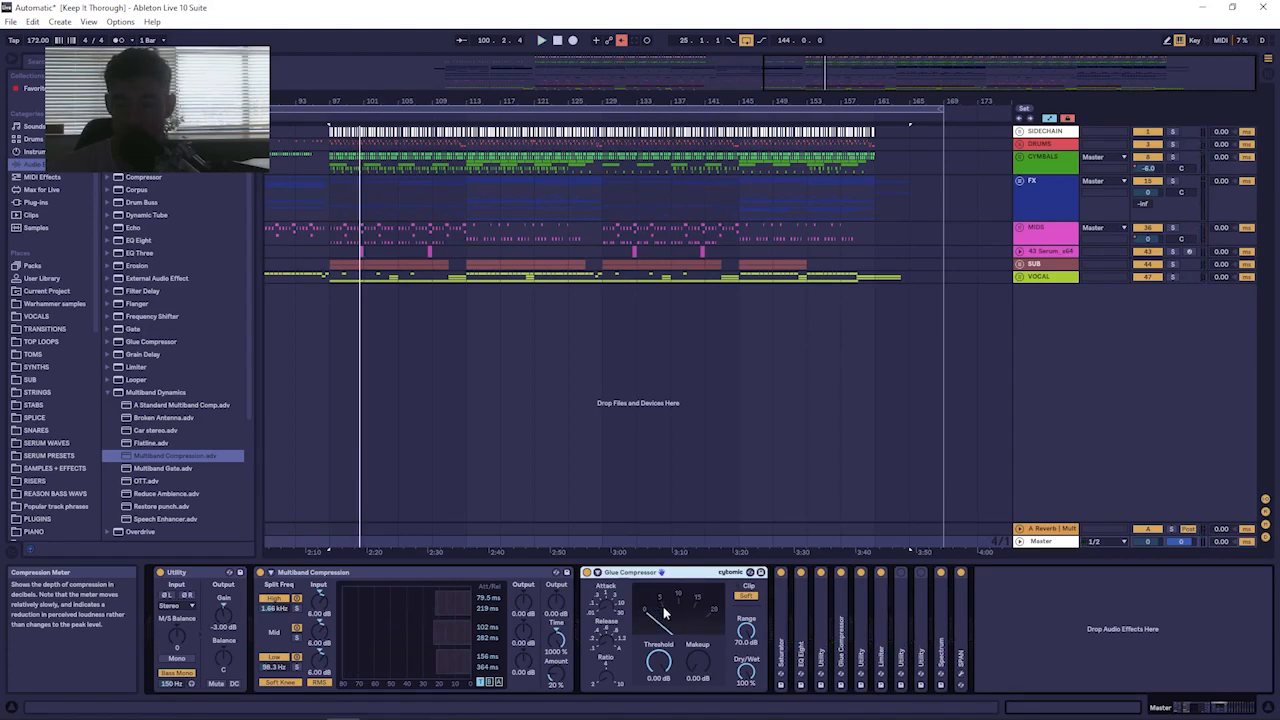
pyautogui.press('space')
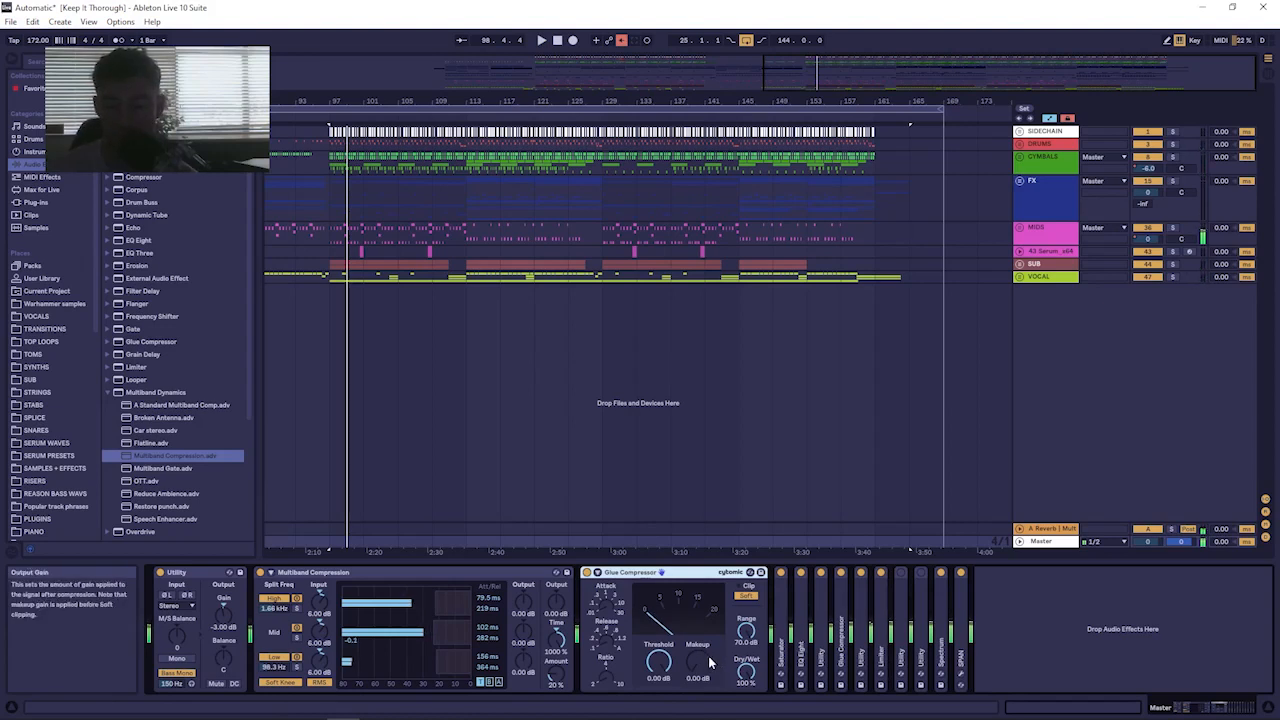
pyautogui.doubleClick(783, 616)
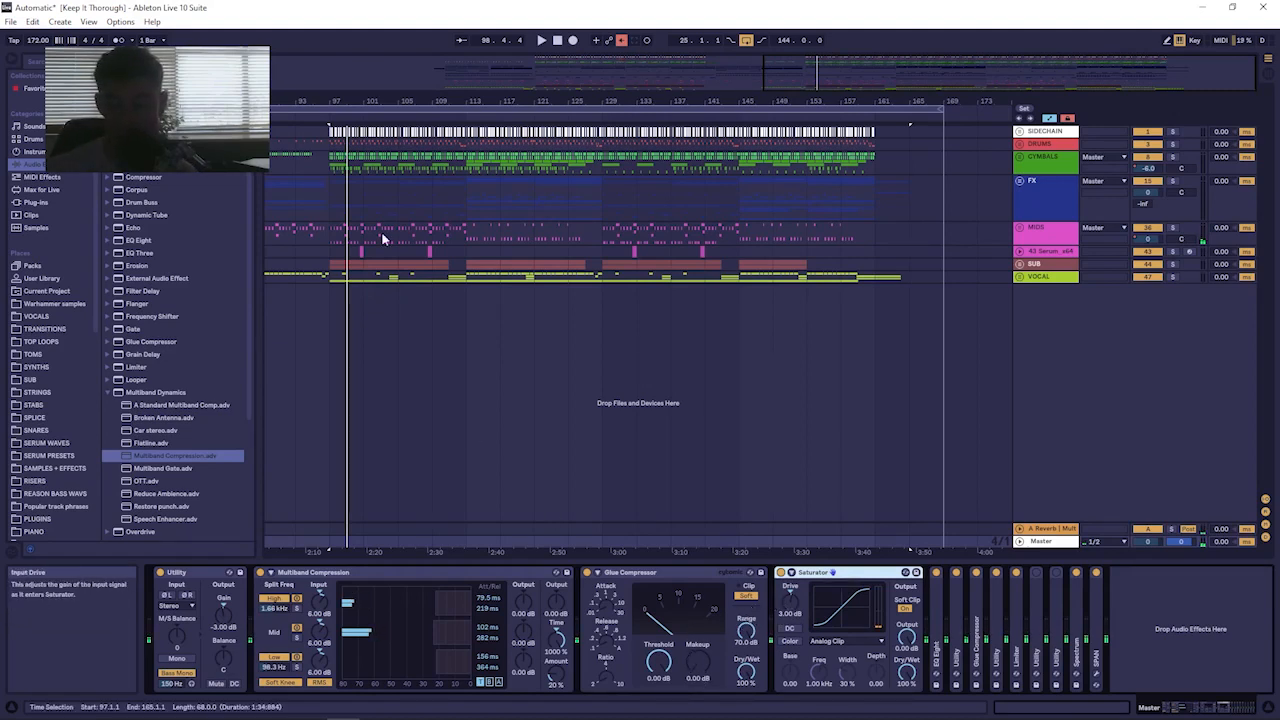
pyautogui.press('space')
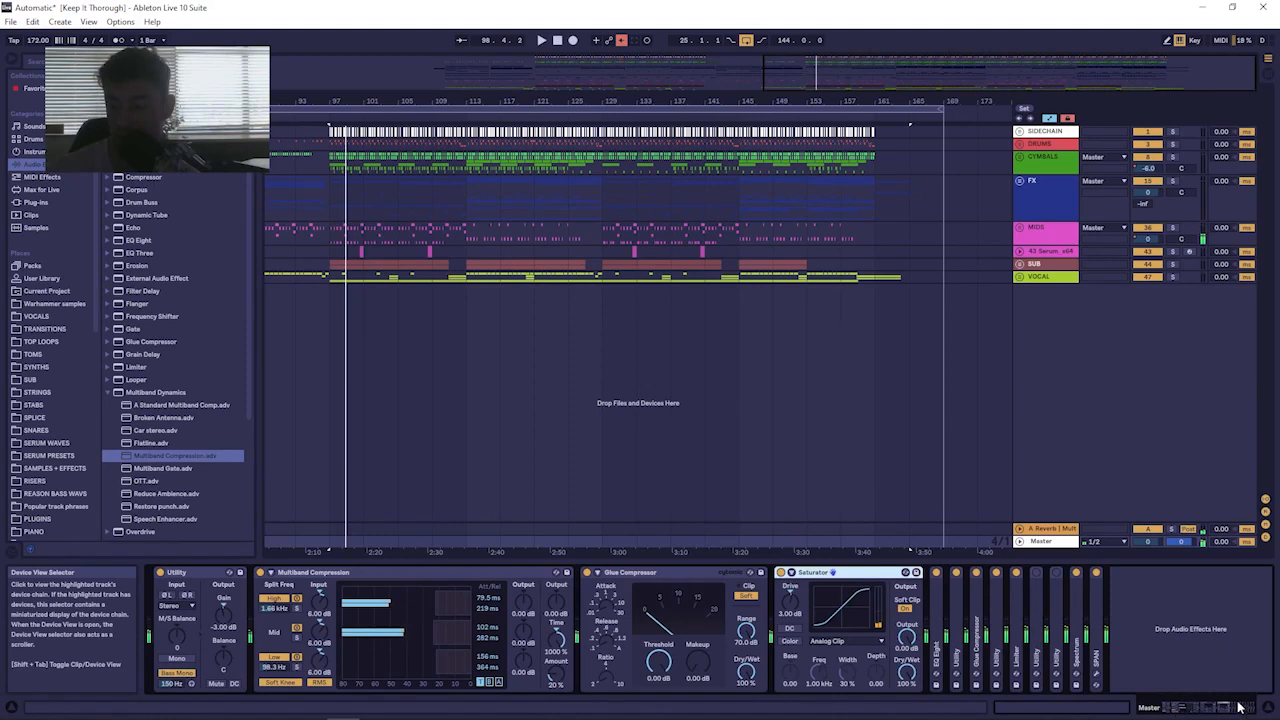
# Unfold the Master's EQ Eight to inspect its curve, and fold it again.
pyautogui.doubleClick(937, 593)
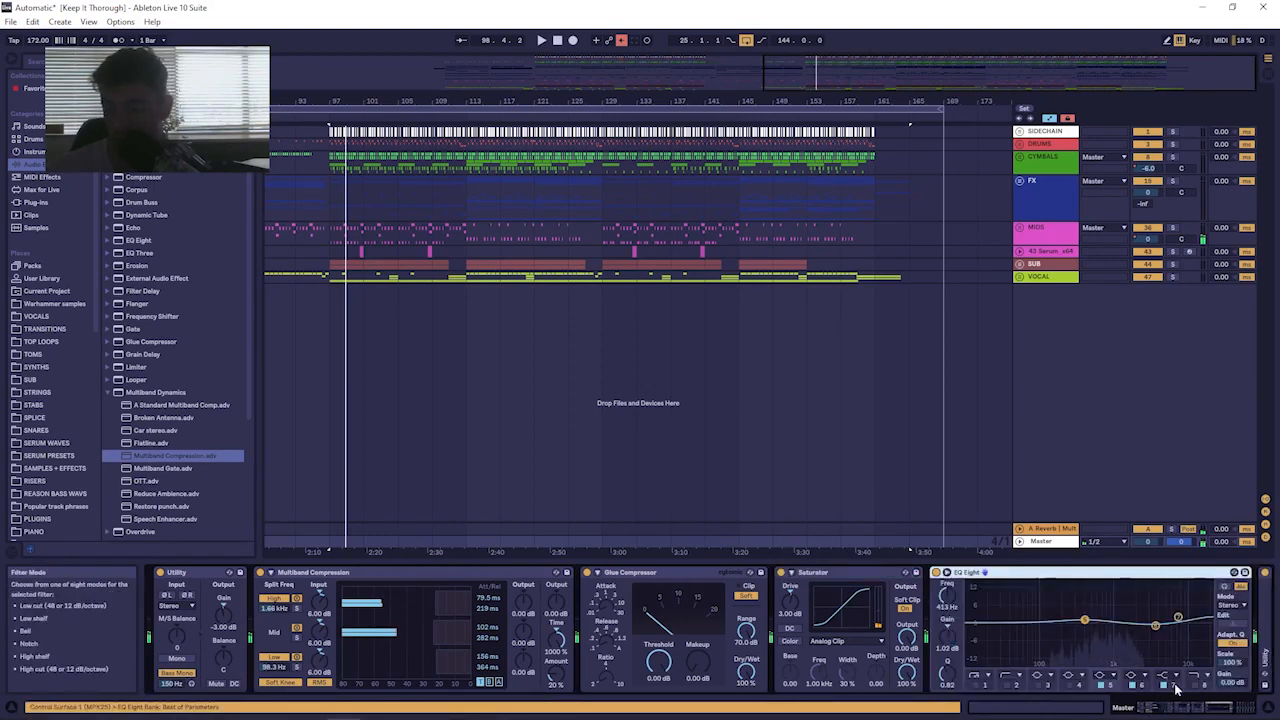
pyautogui.moveTo(1183, 706); pyautogui.dragTo(1231, 704)
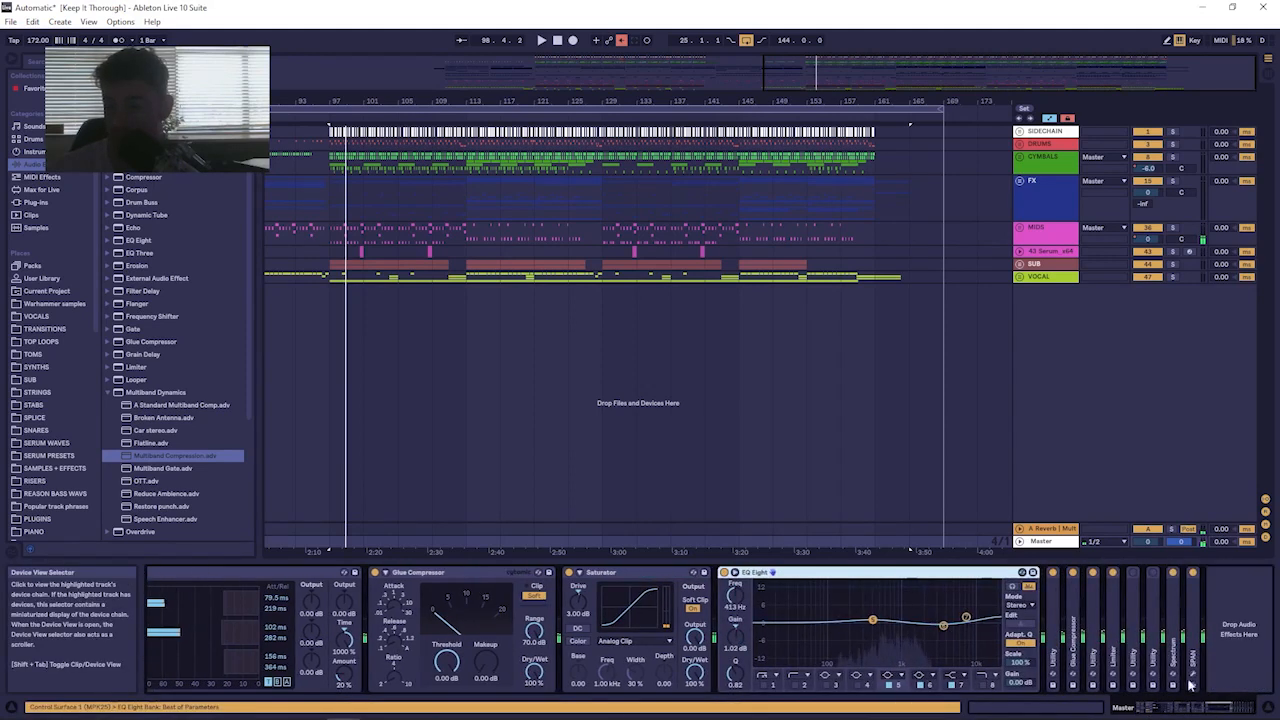
pyautogui.doubleClick(820, 575)
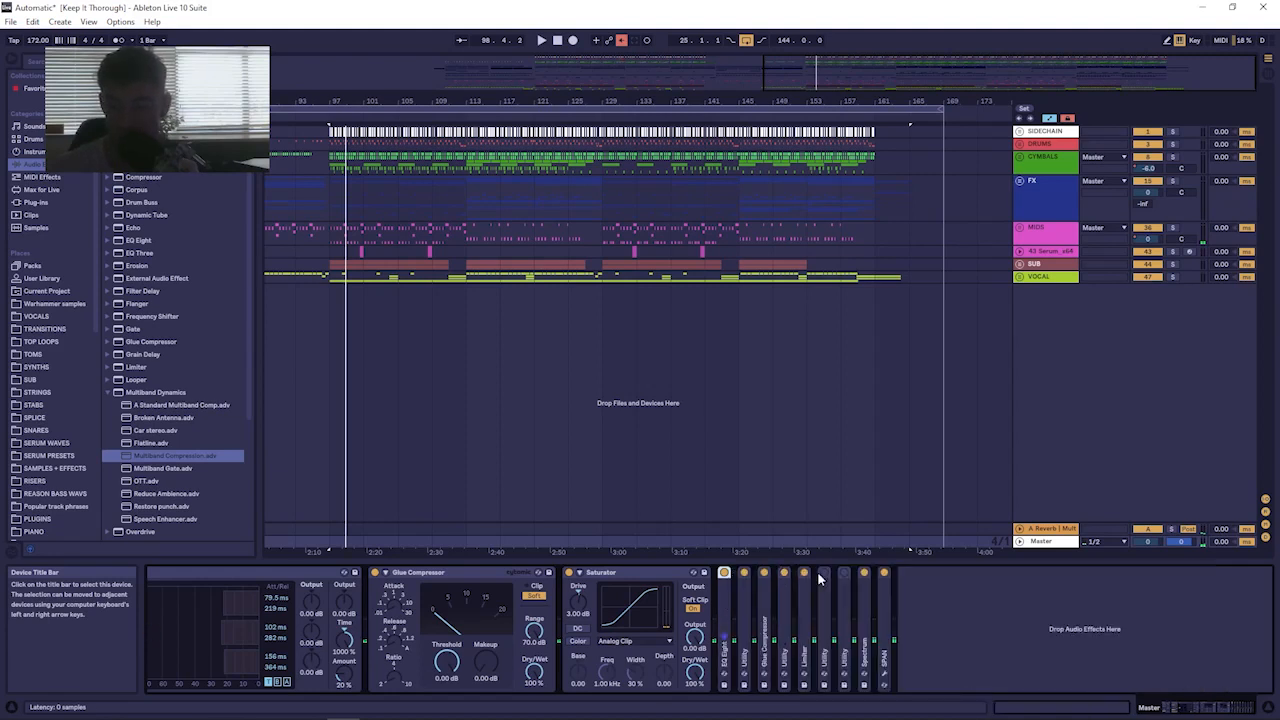
# Unfold the Utility after EQ Eight and the second Glue Compressor on the Master, point out its Range, and play the drop.
pyautogui.doubleClick(742, 603)
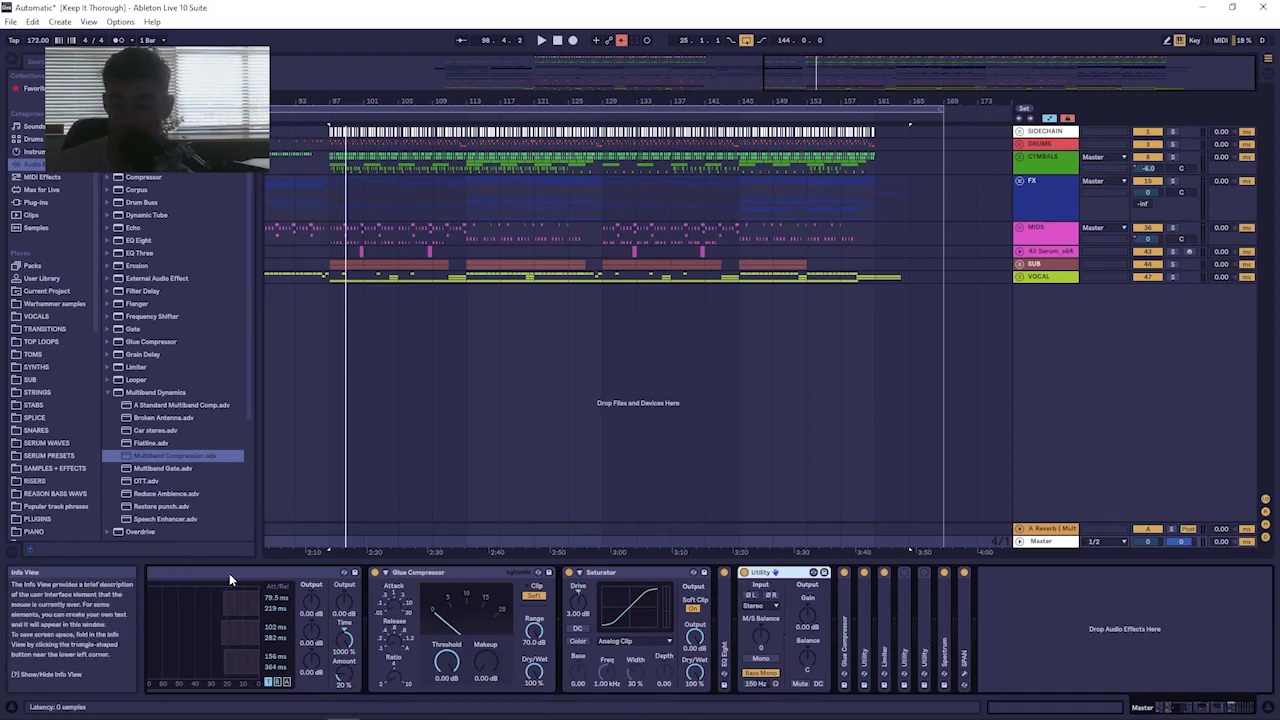
pyautogui.doubleClick(847, 611)
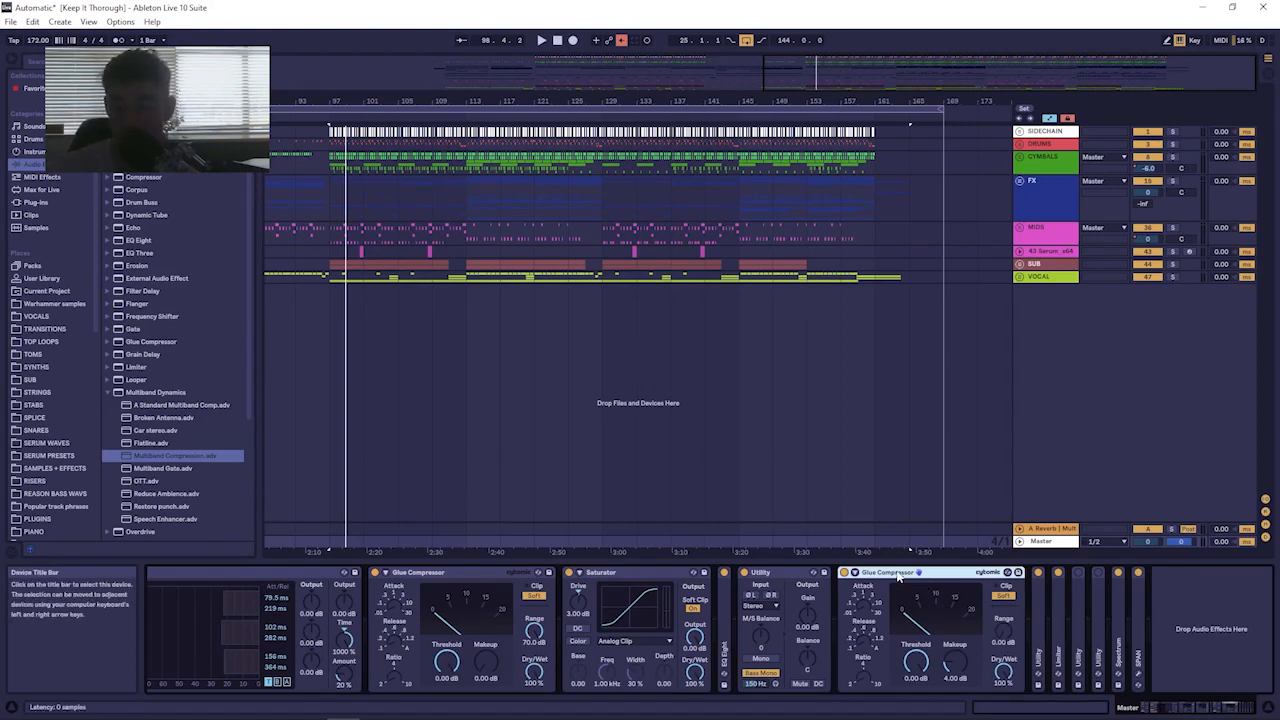
pyautogui.press('space')
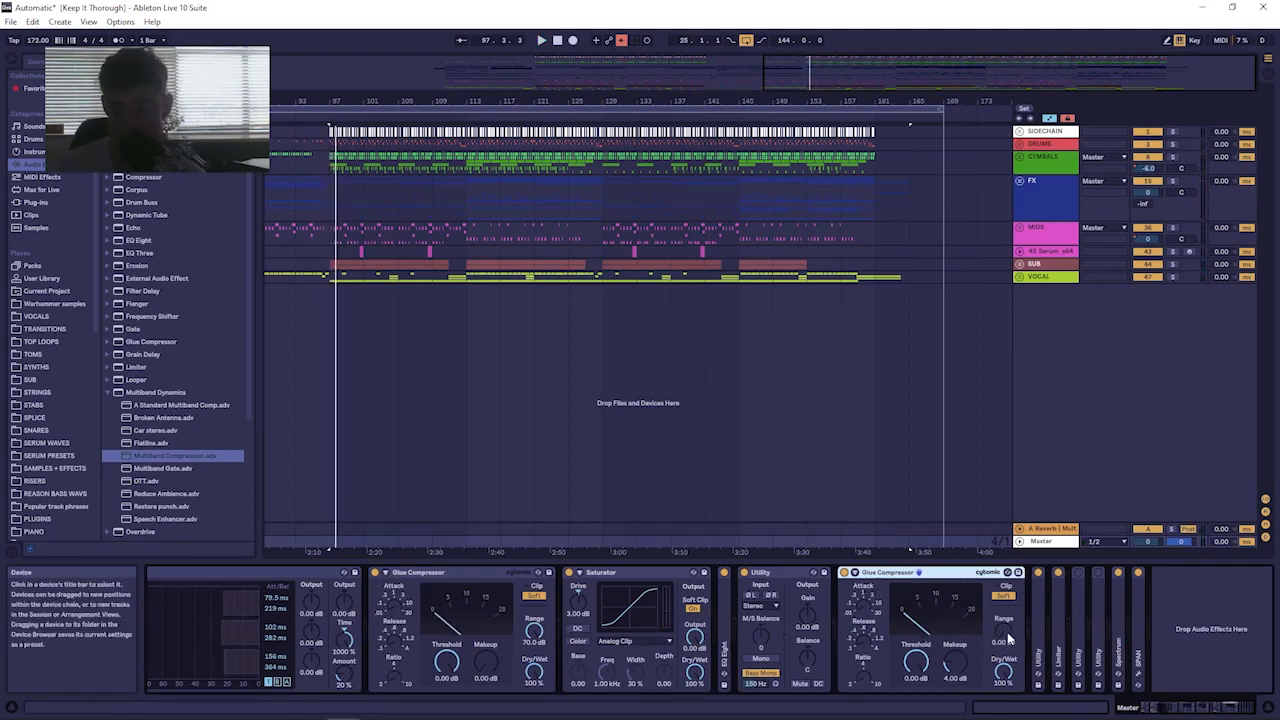
pyautogui.moveTo(1008, 637); pyautogui.dragTo(1008, 615)
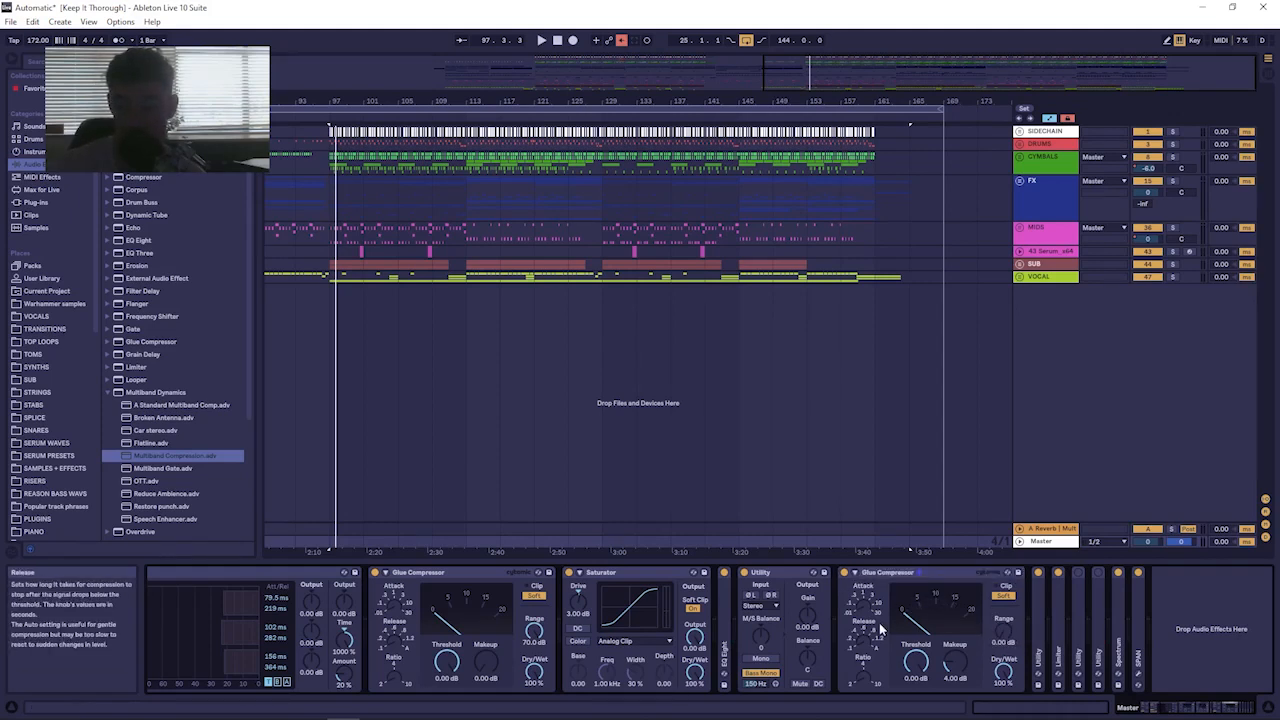
pyautogui.press('space')
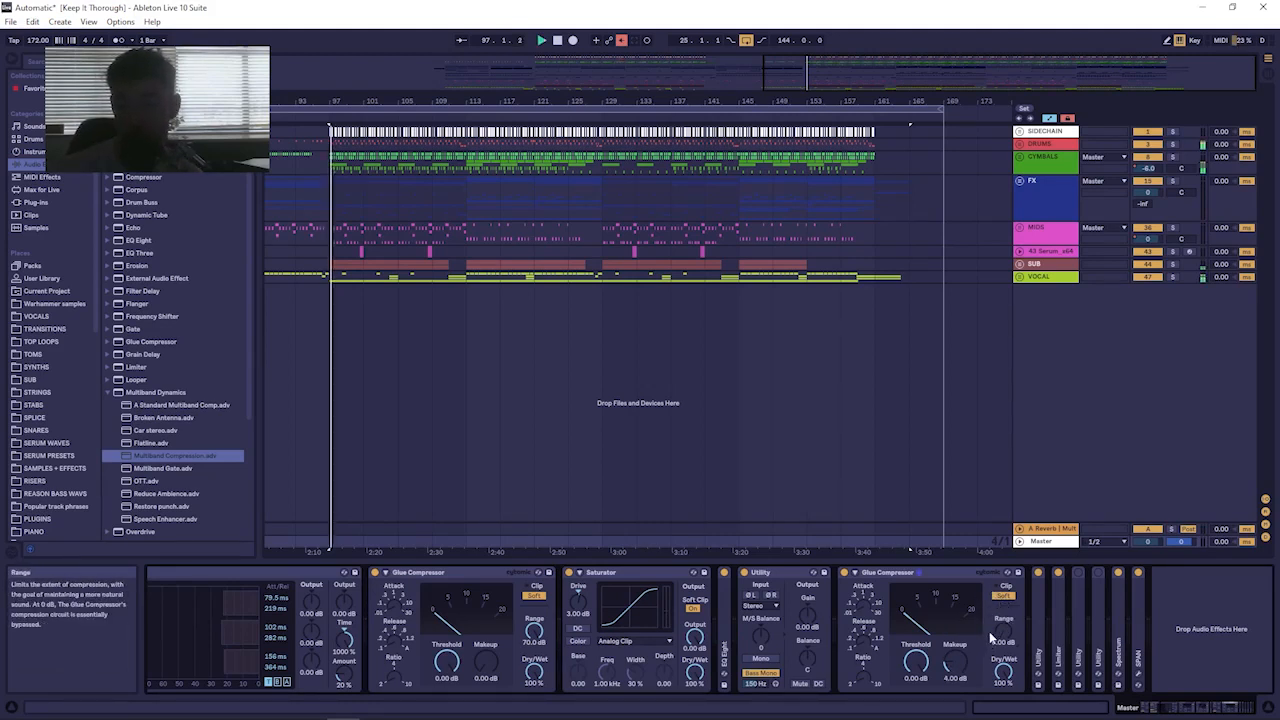
# Unfold the Utility before the Limiter on the Master to inspect its settings, and fold it again.
pyautogui.doubleClick(1038, 604)
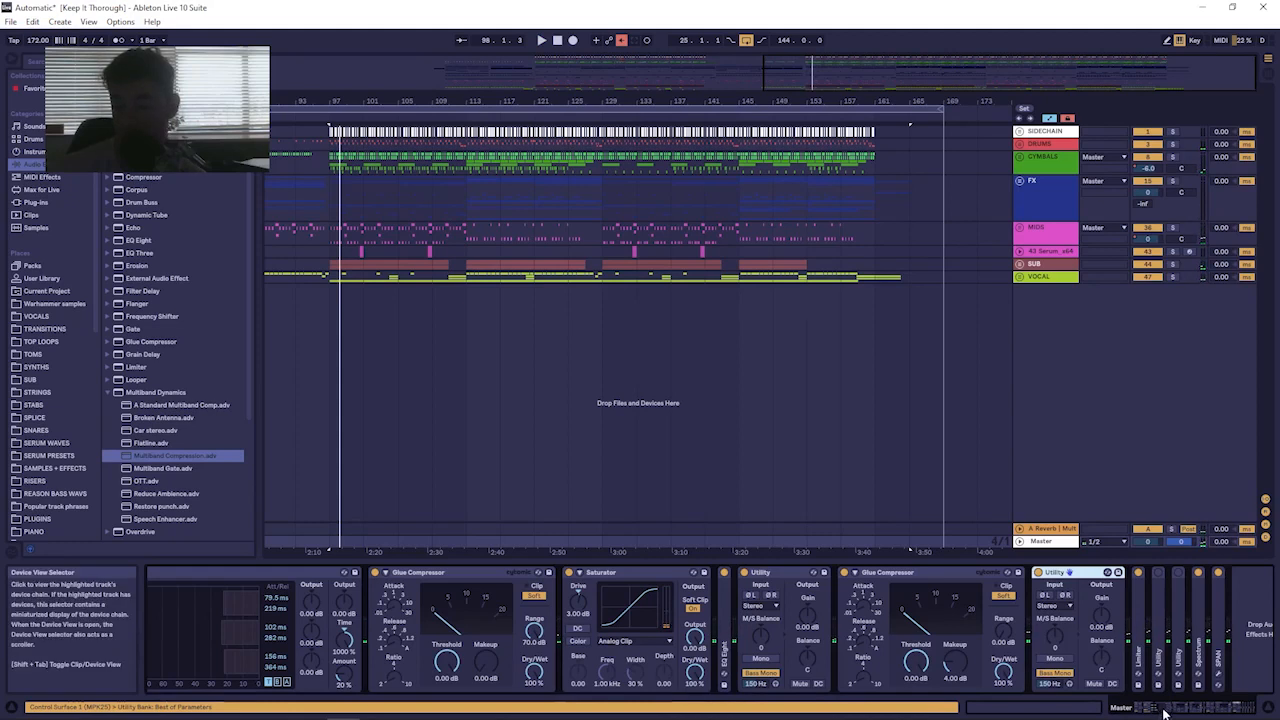
pyautogui.moveTo(1164, 709); pyautogui.dragTo(1220, 703)
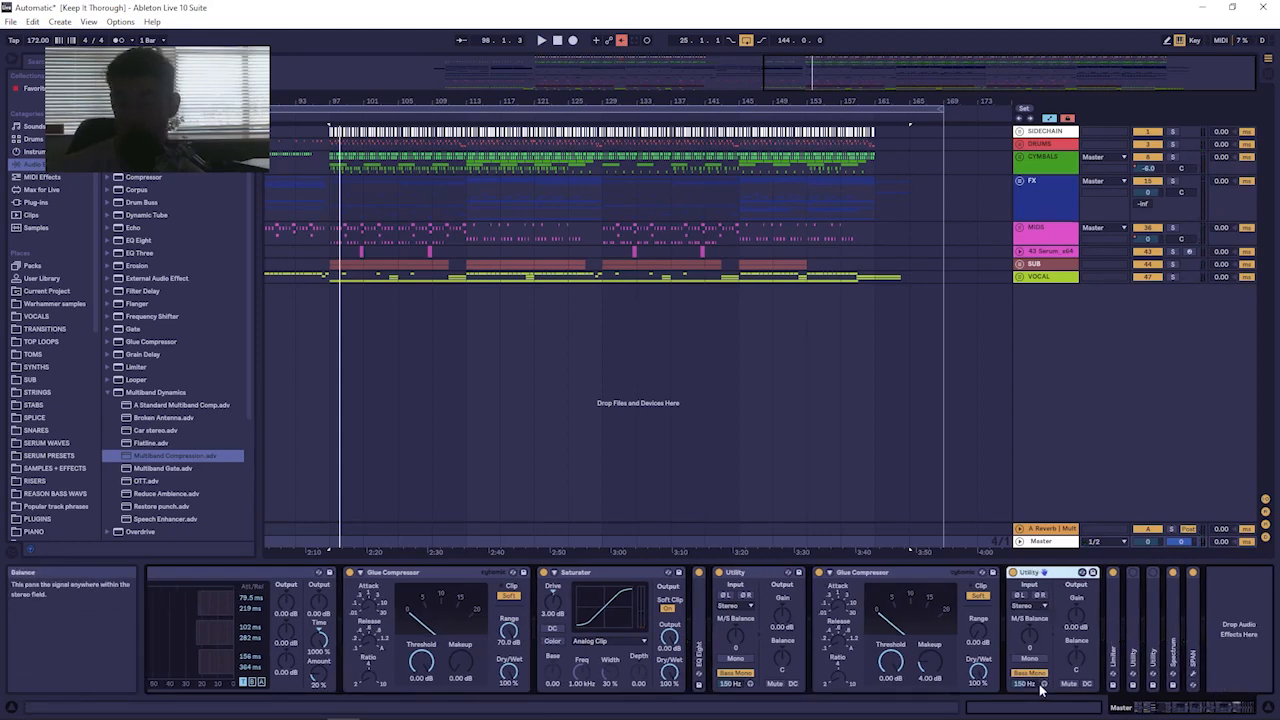
pyautogui.doubleClick(1045, 572)
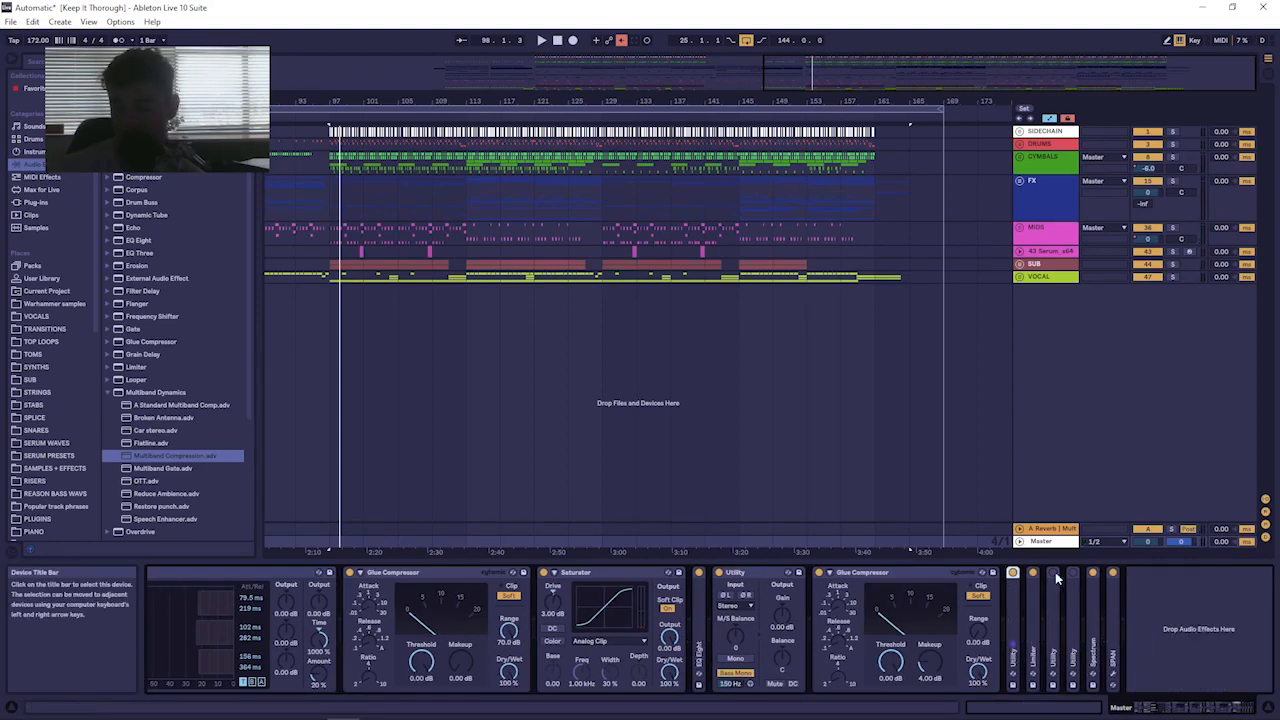
# Unfold the Master's Limiter, play the drop through it, and unfold the Spectrum device.
pyautogui.doubleClick(1030, 598)
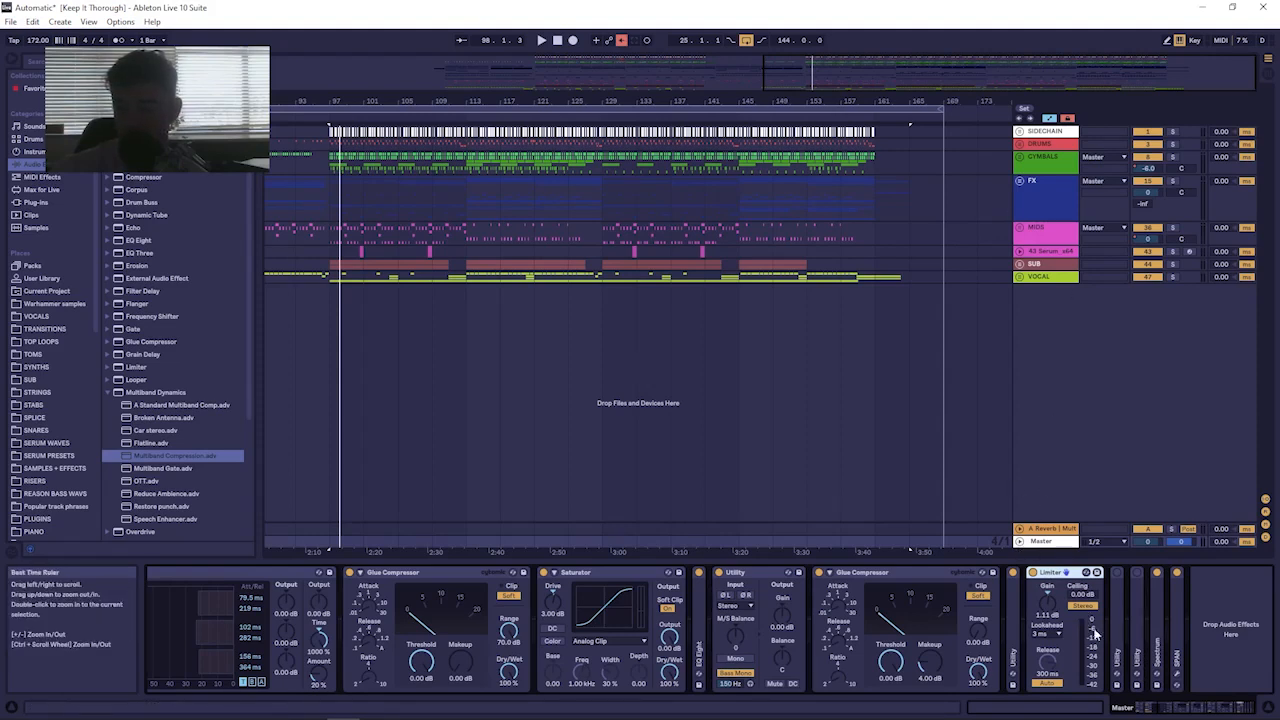
pyautogui.press('space')
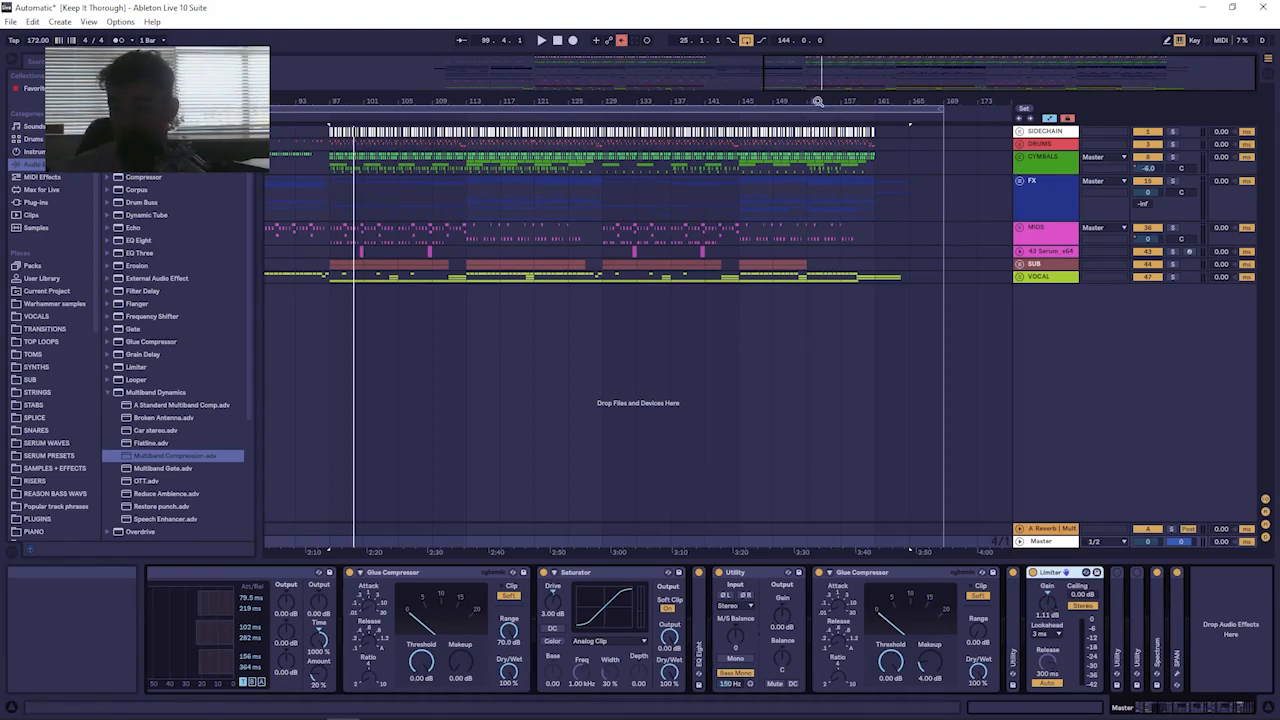
pyautogui.moveTo(818, 101); pyautogui.dragTo(905, 60)
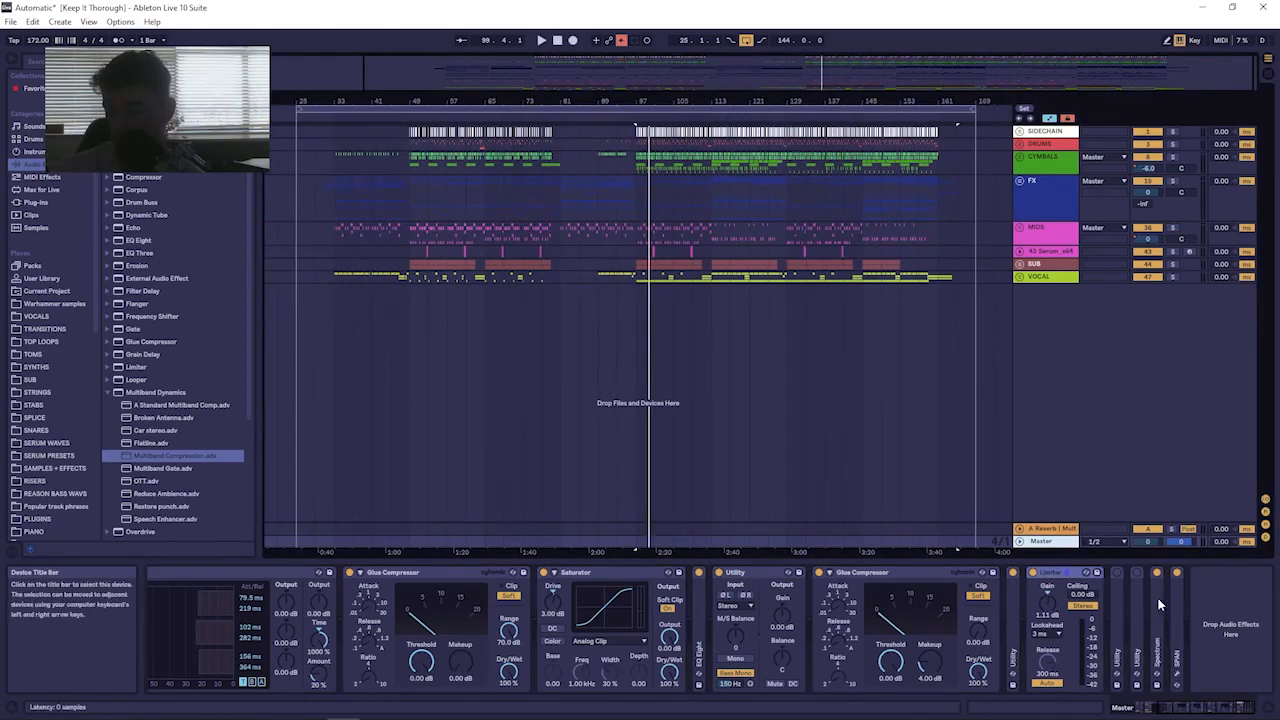
pyautogui.doubleClick(1158, 600)
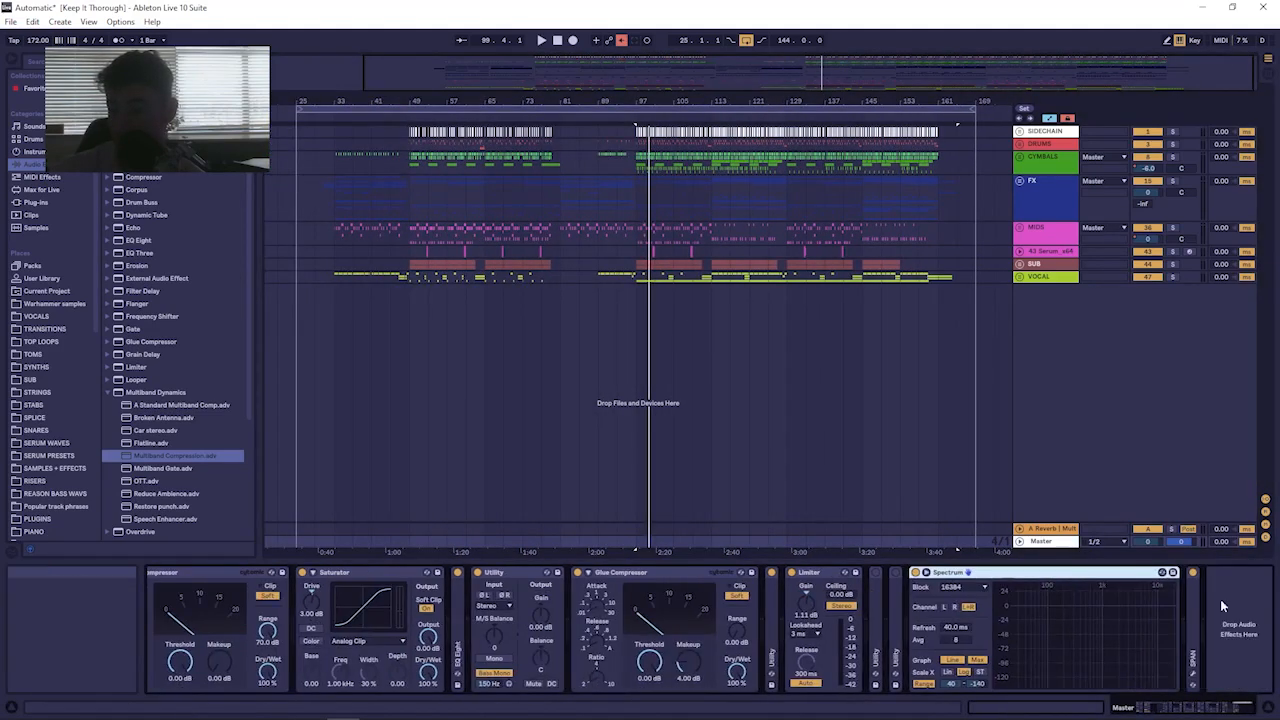
# Unfold the Master's SPAN, play the drop with its analyzer window open, hold the spectrum, and close the window.
pyautogui.doubleClick(1194, 613)
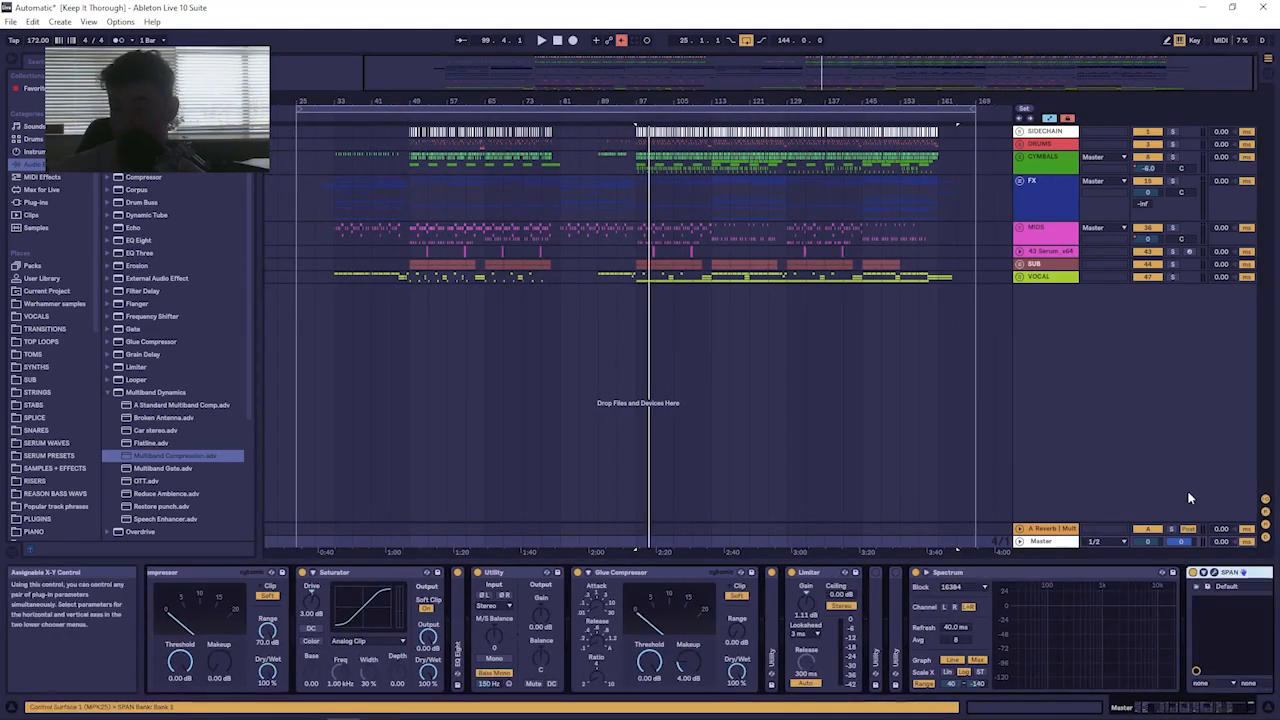
pyautogui.click(1215, 574)
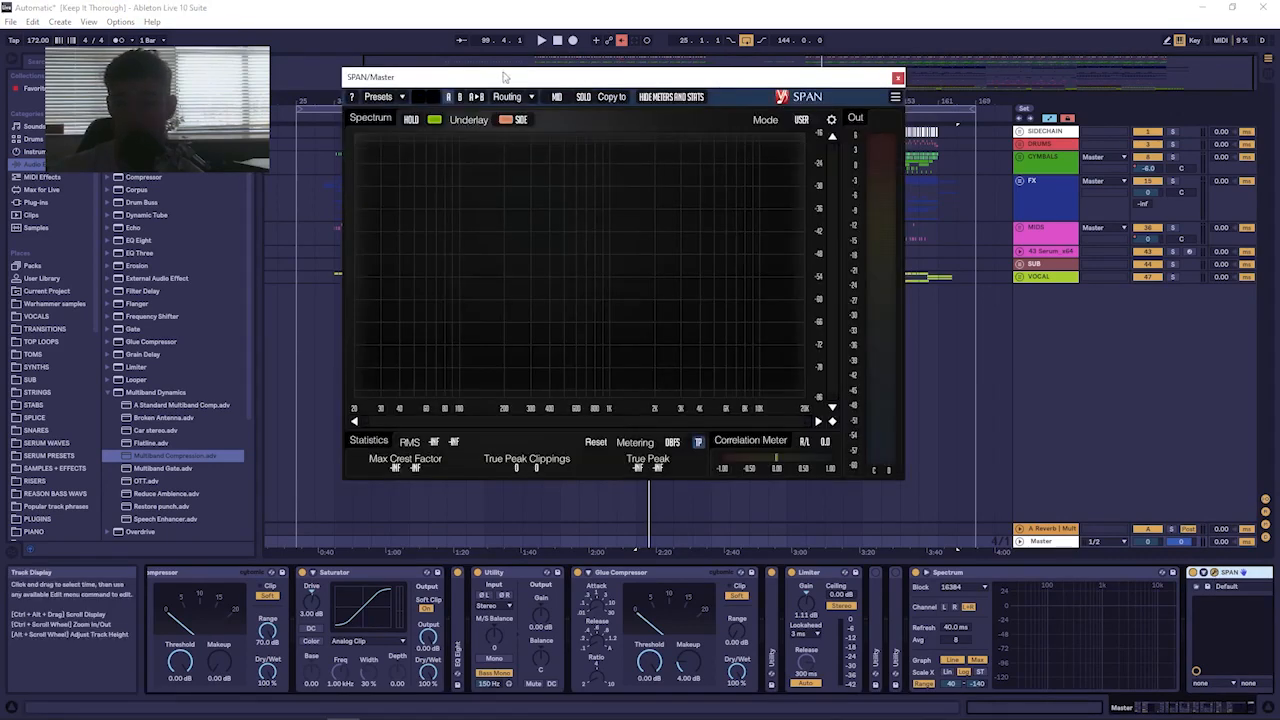
pyautogui.moveTo(505, 77); pyautogui.dragTo(706, 88)
pyautogui.press('space')
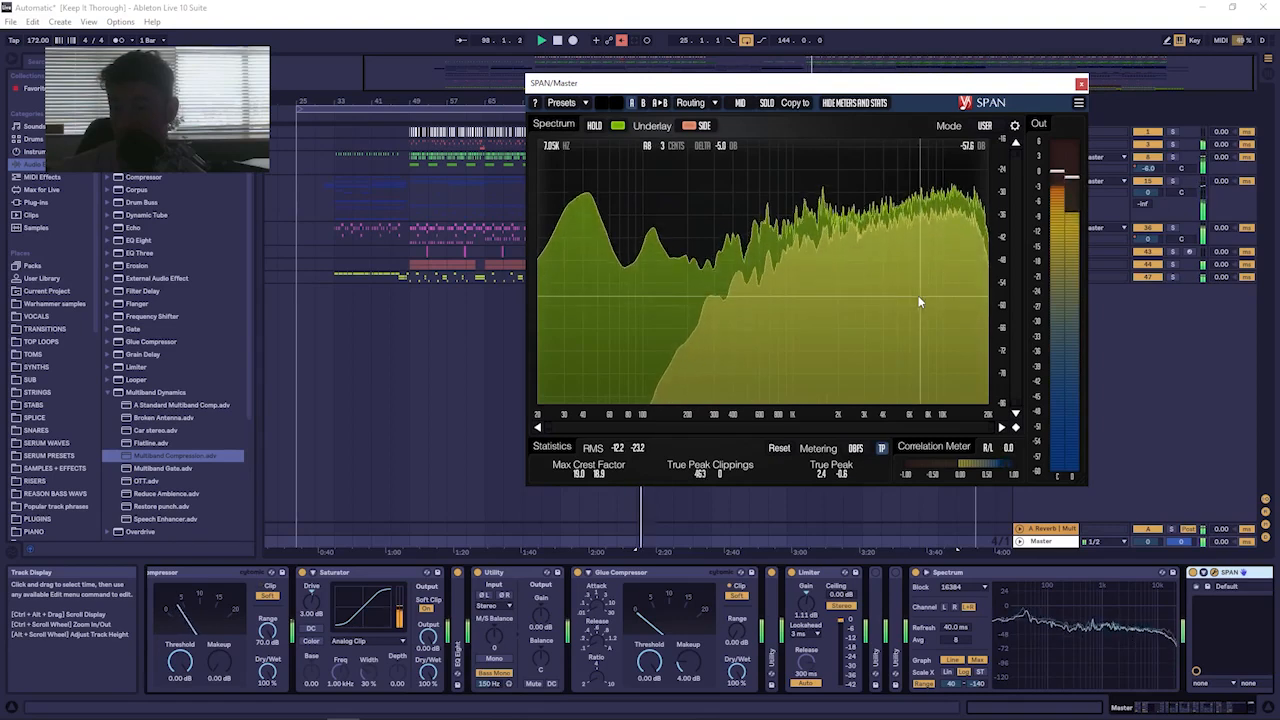
pyautogui.click(595, 126)
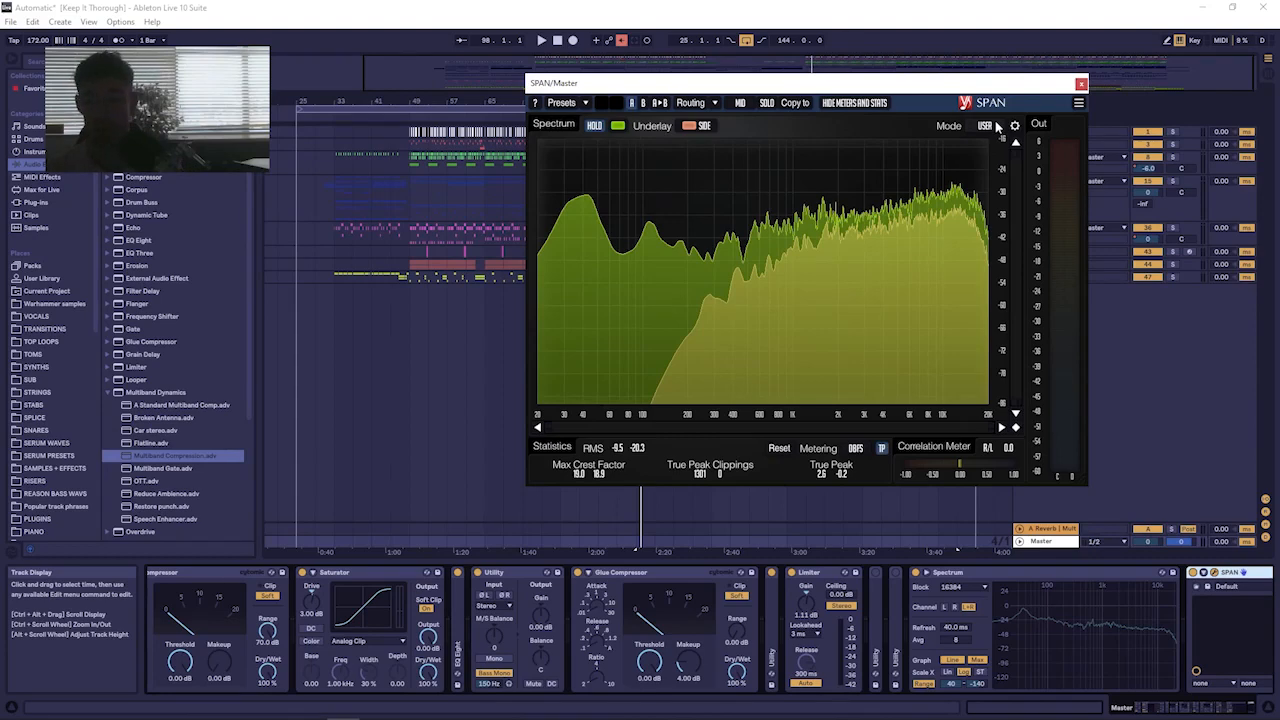
pyautogui.click(1081, 85)
pyautogui.click(1250, 708)
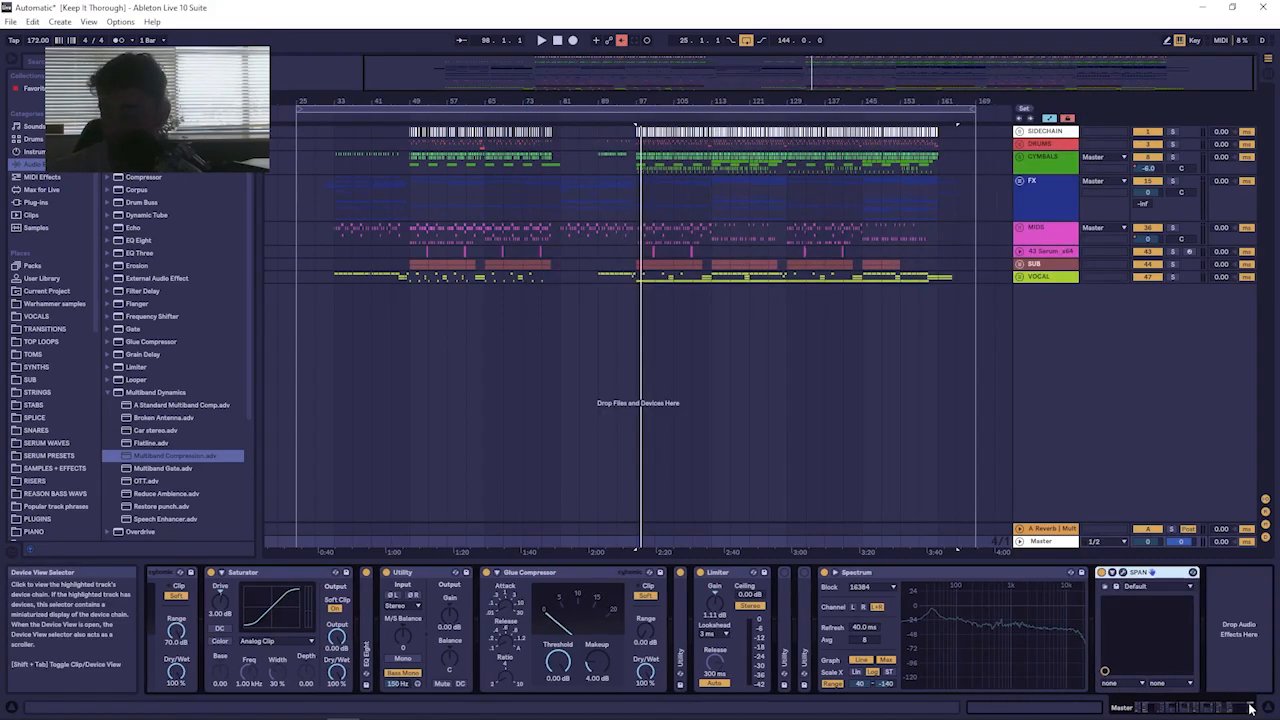
pyautogui.moveTo(1264, 708)
pyautogui.mouseDown()
pyautogui.moveTo(1017, 711)
pyautogui.moveTo(1256, 706)
pyautogui.mouseUp()
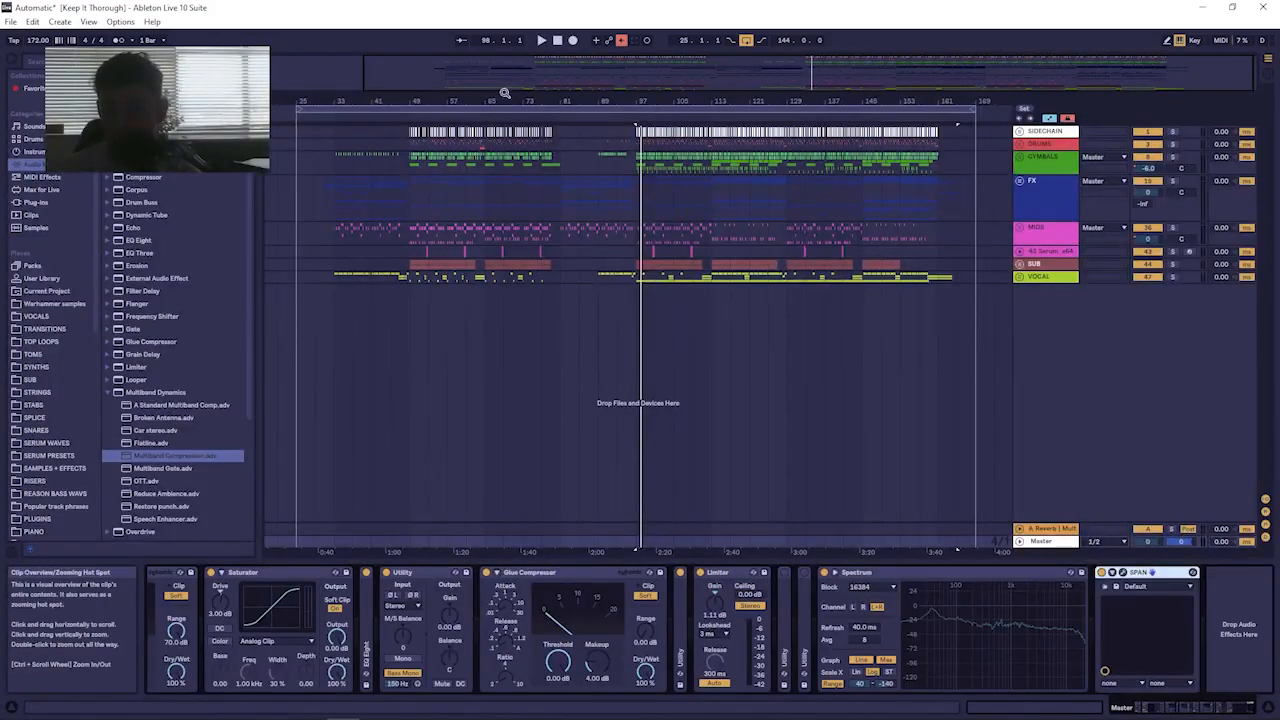
pyautogui.moveTo(504, 96); pyautogui.dragTo(504, 82)
pyautogui.moveTo(763, 100)
pyautogui.mouseDown()
pyautogui.moveTo(763, 116)
pyautogui.moveTo(714, 115)
pyautogui.moveTo(763, 100)
pyautogui.moveTo(741, 111)
pyautogui.mouseUp()
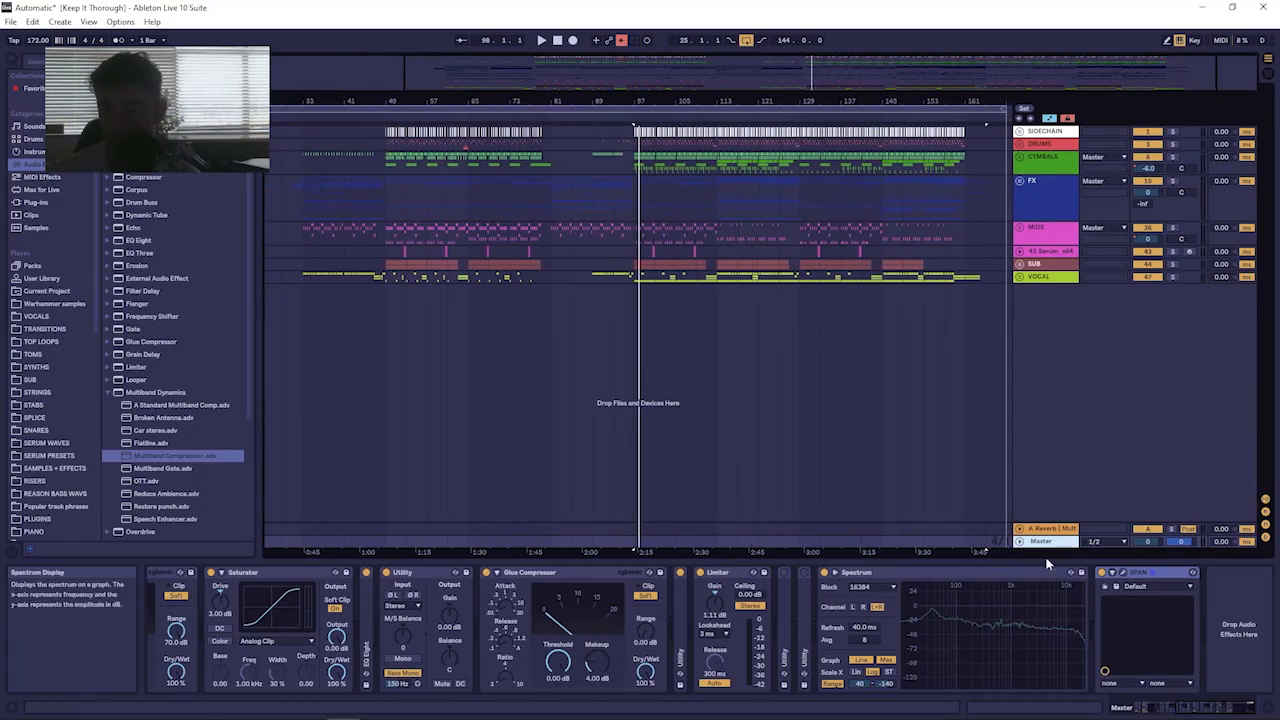
# Fold the Spectrum, Limiter, second Glue Compressor, its preceding Utility and the Saturator on the Master chain.
pyautogui.click(877, 578)
pyautogui.press('Delete')
pyautogui.doubleClick(730, 573)
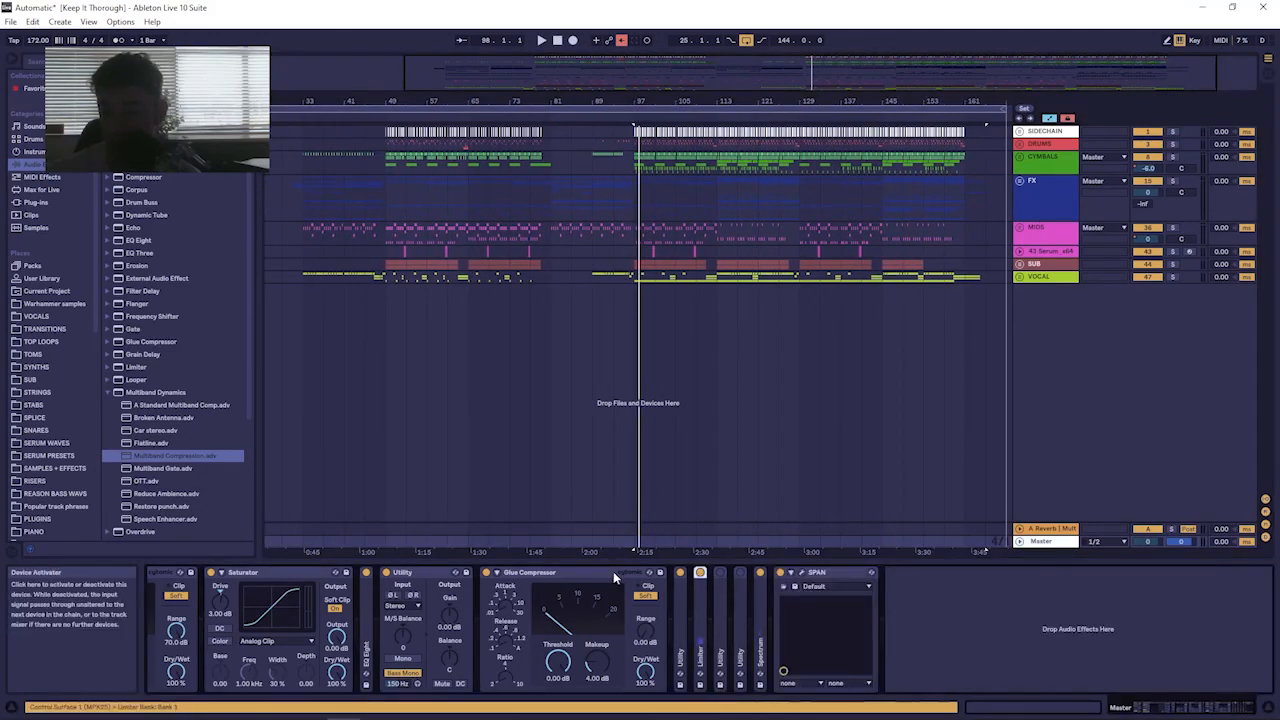
pyautogui.doubleClick(570, 573)
pyautogui.doubleClick(425, 573)
pyautogui.doubleClick(268, 573)
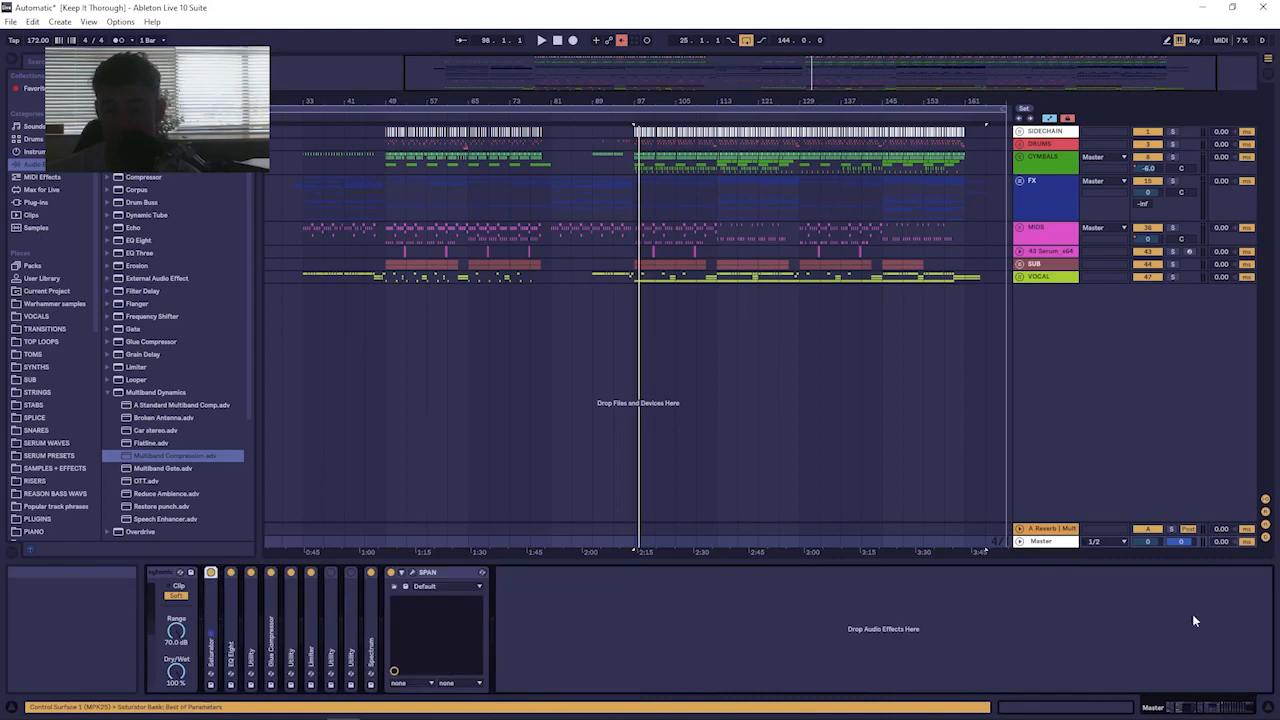
# Fold the Multiband Compression, first Glue Compressor and first Utility at the start of the Master chain.
pyautogui.scroll(5, 1194, 620)
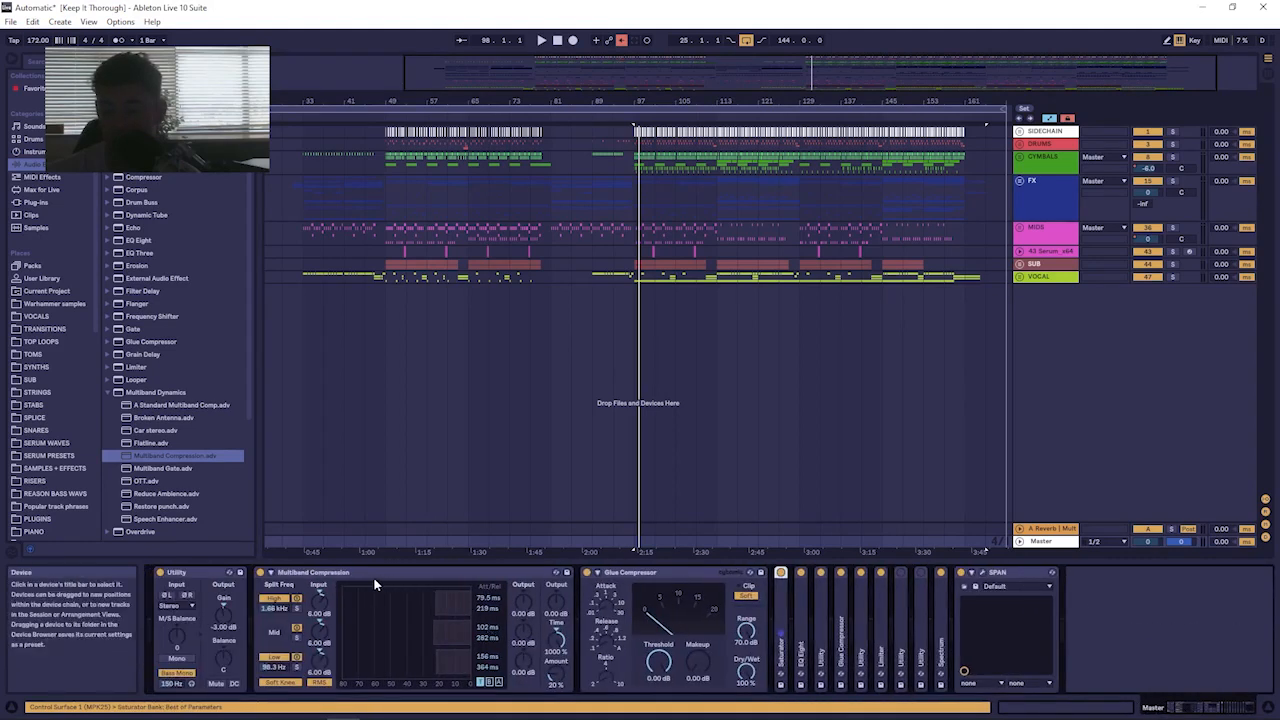
pyautogui.doubleClick(320, 573)
pyautogui.doubleClick(330, 573)
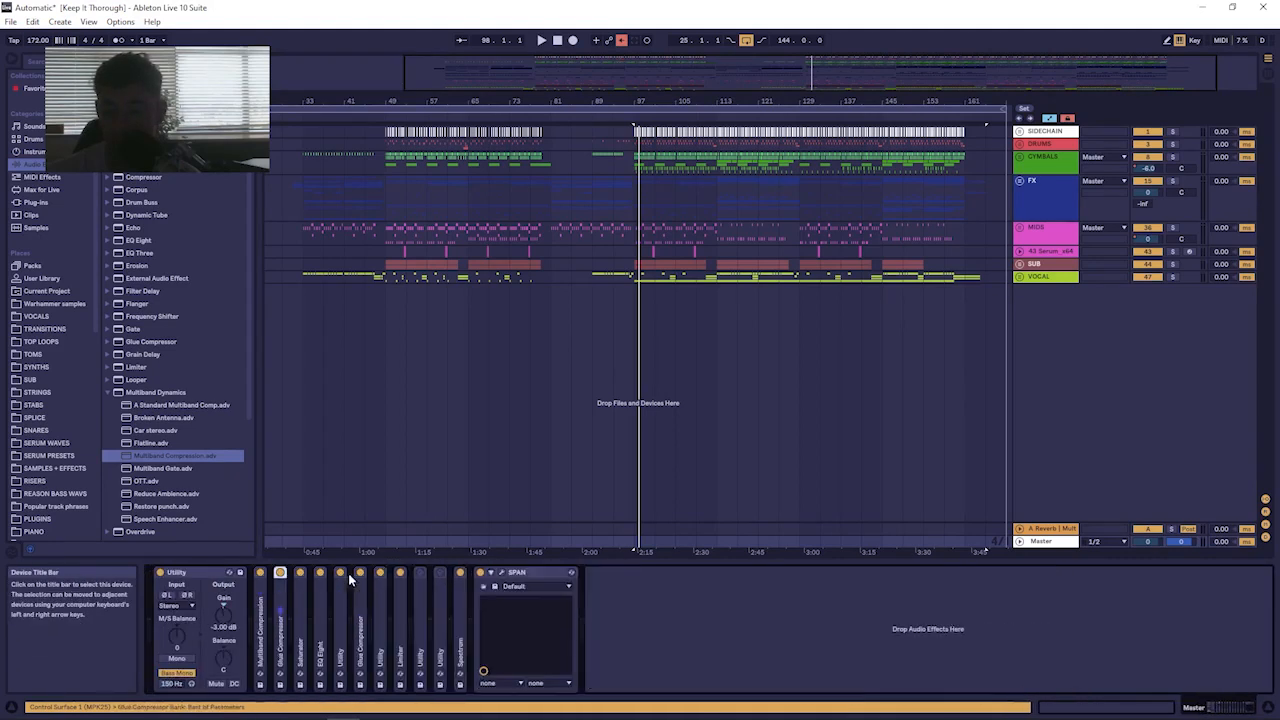
pyautogui.doubleClick(195, 573)
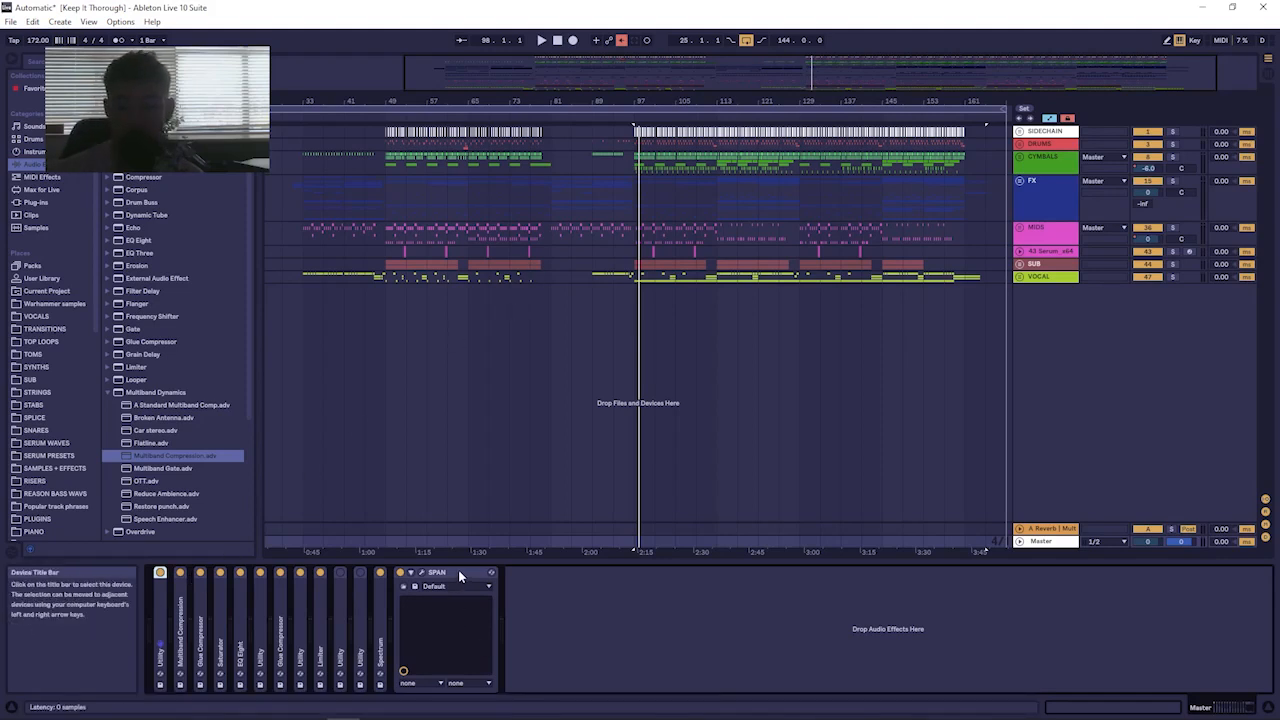
pyautogui.moveTo(460, 576); pyautogui.dragTo(687, 578)
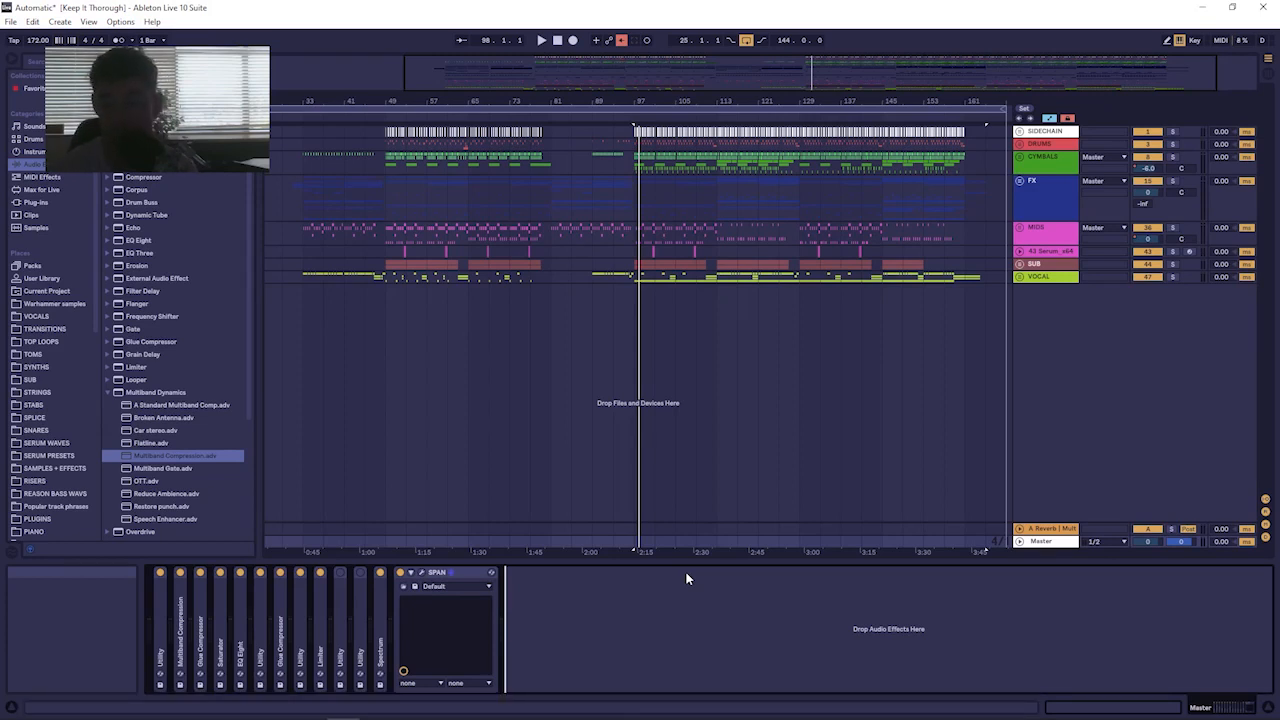
pyautogui.moveTo(686, 100); pyautogui.dragTo(713, 112)
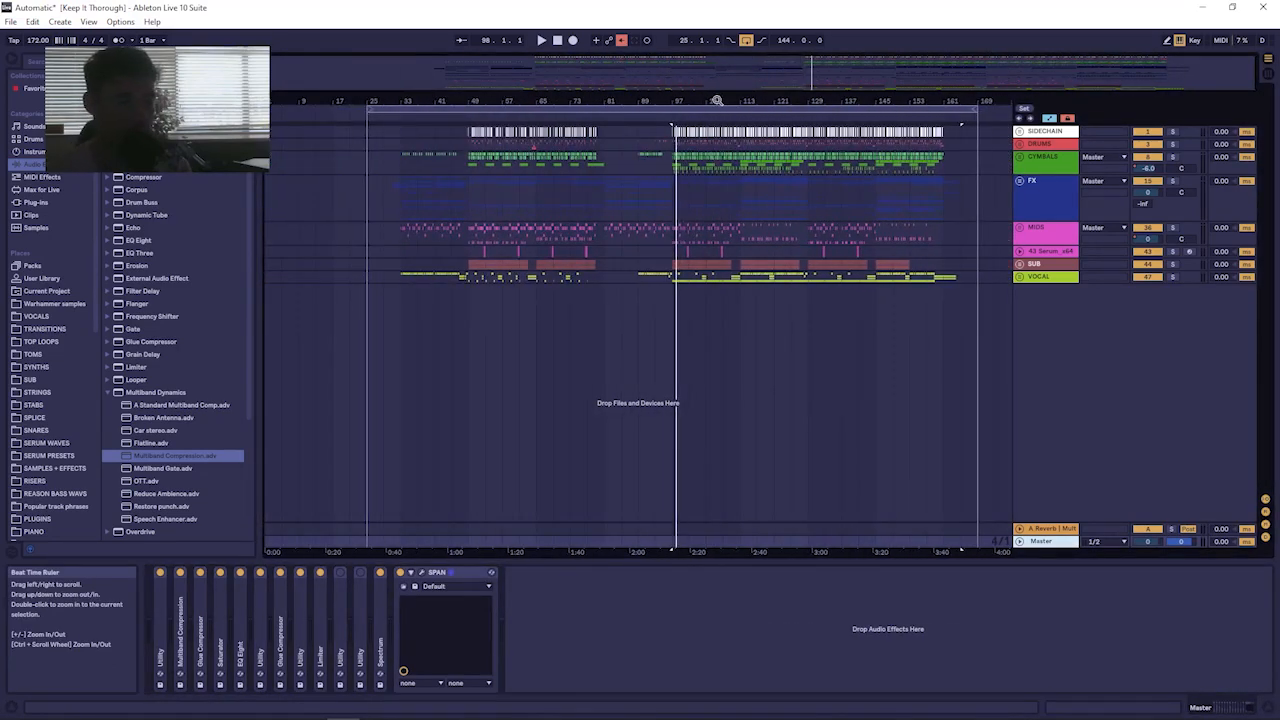
pyautogui.click(1020, 182)
pyautogui.click(1020, 182)
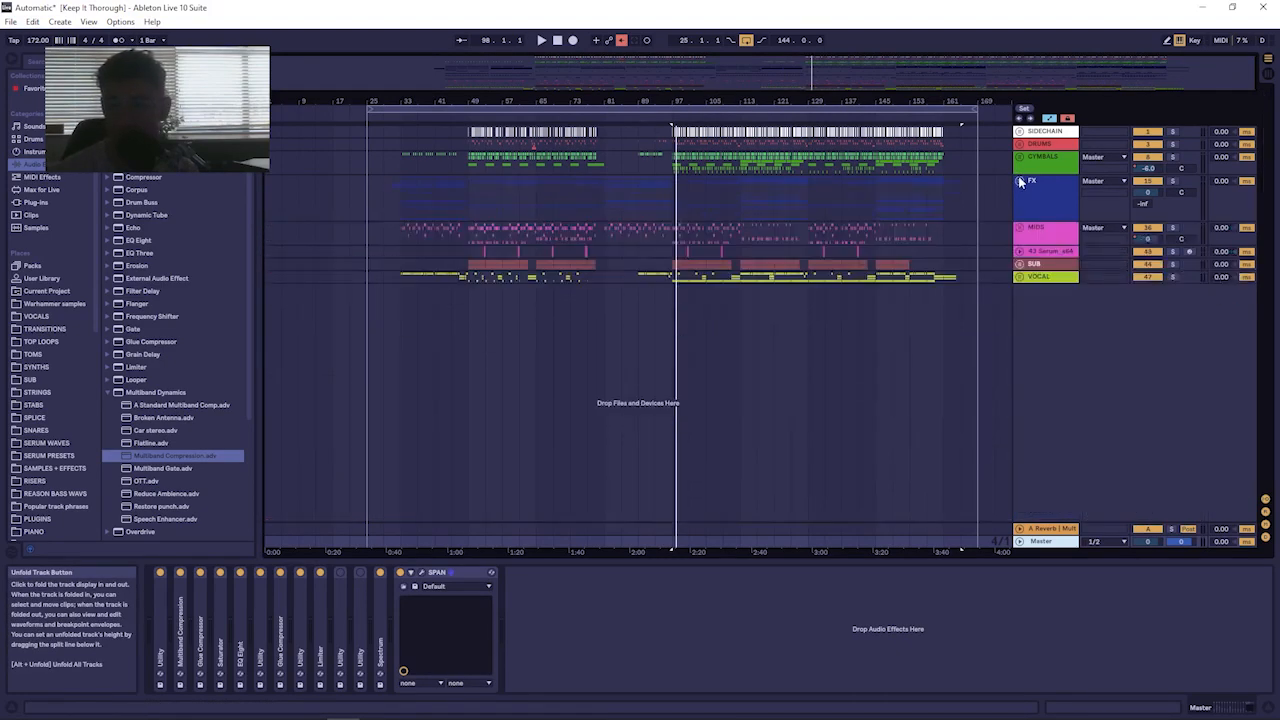
pyautogui.click(1020, 182)
pyautogui.click(1020, 184)
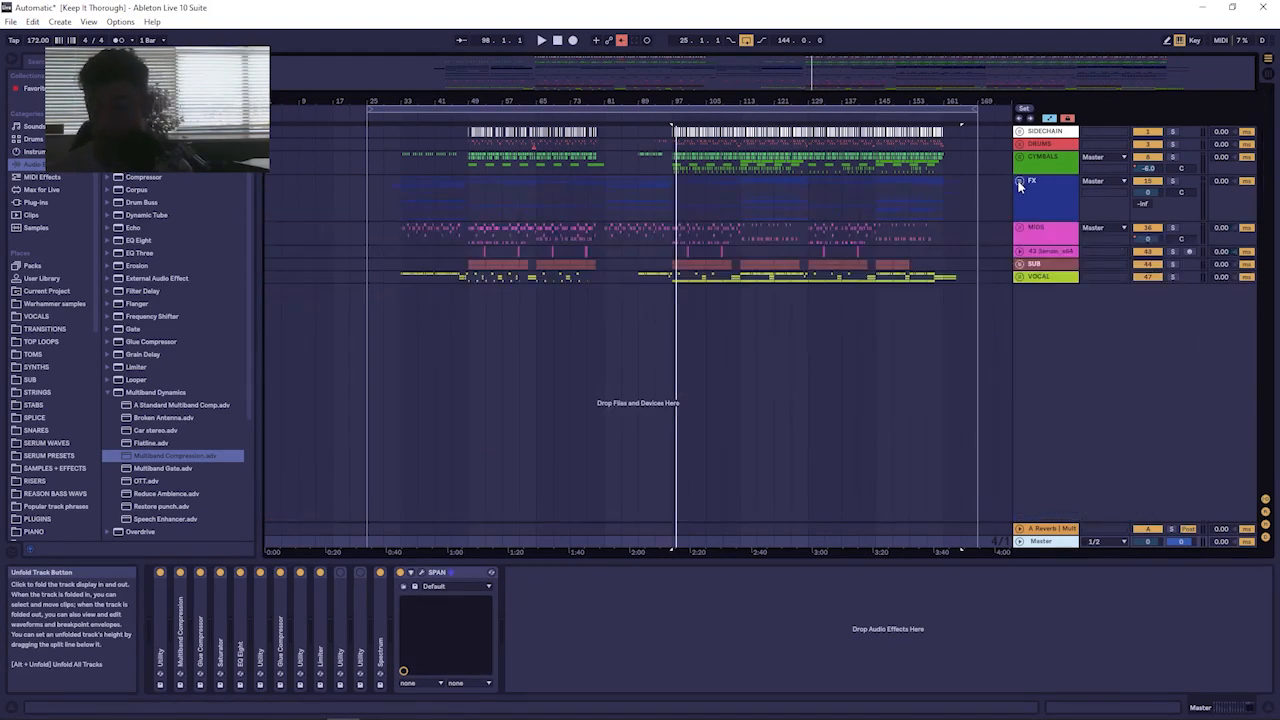